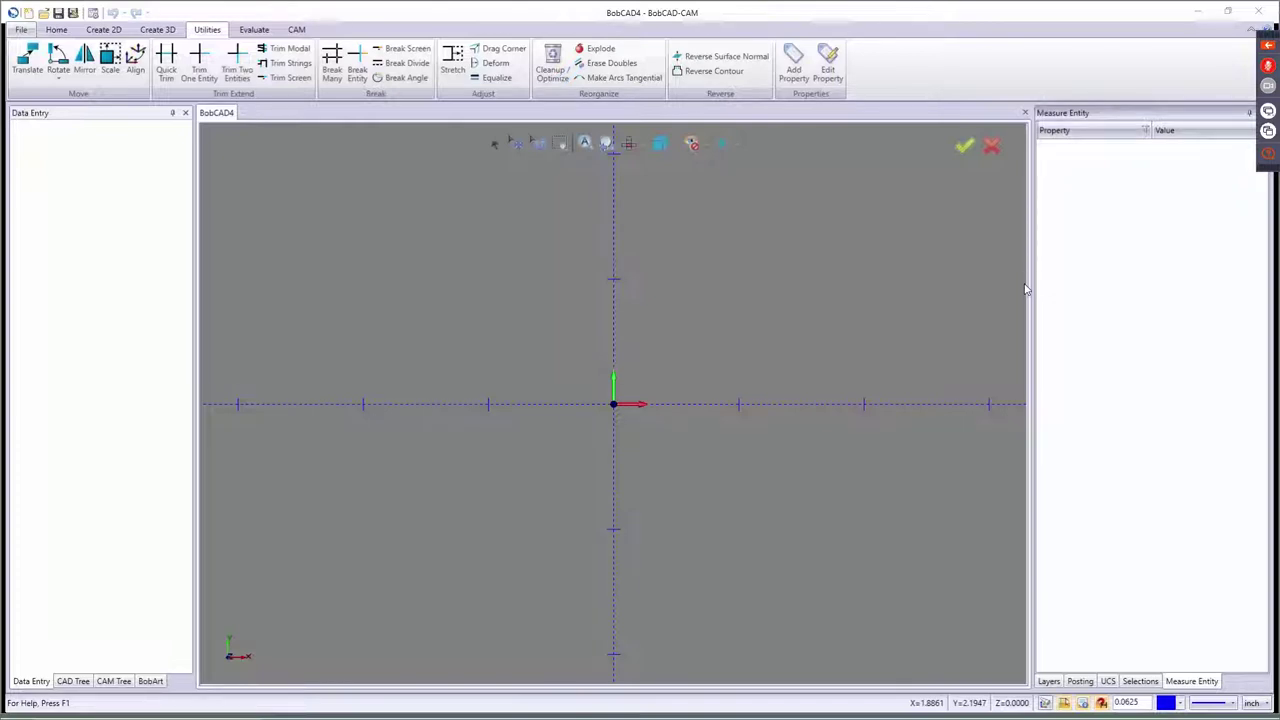
# - Switch from the empty BobCAD-CAM drawing to the bobcad.com home page in the browser
pyautogui.hotkey('alt', 'Tab')
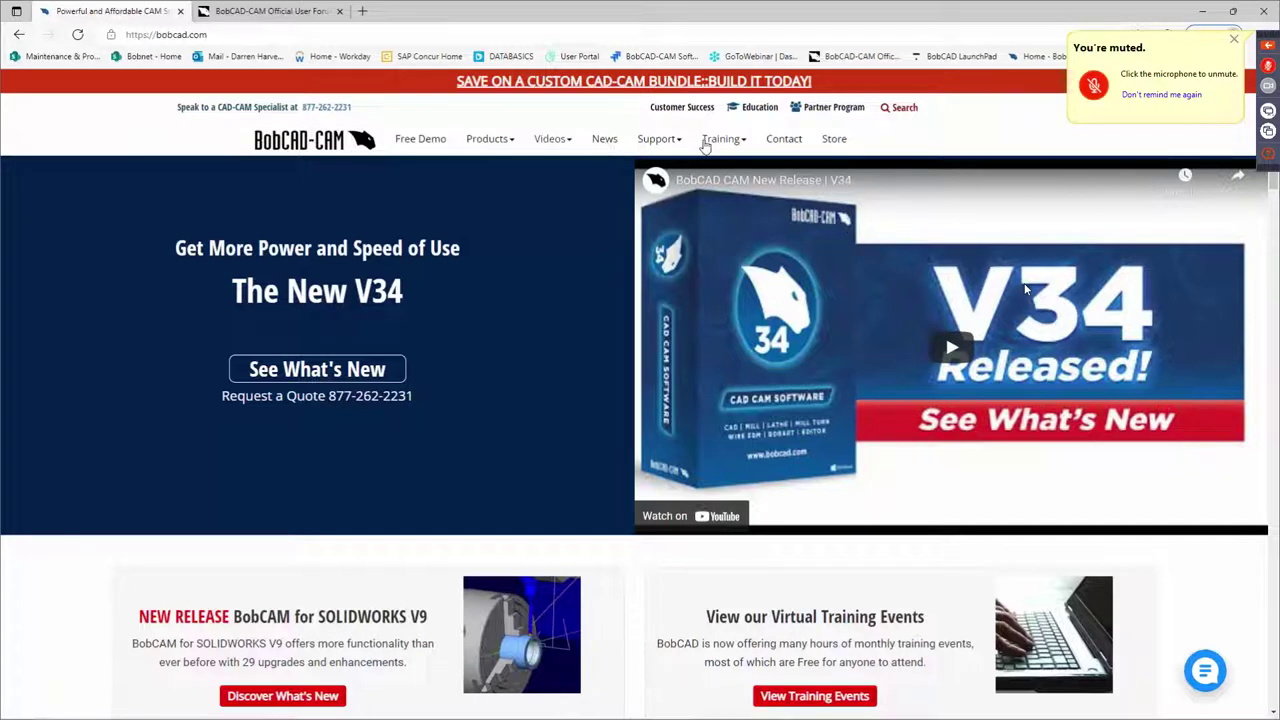
# - Show the Training menu of seminars, online events, on-site, in-house sessions and video series
pyautogui.moveTo(705, 142)
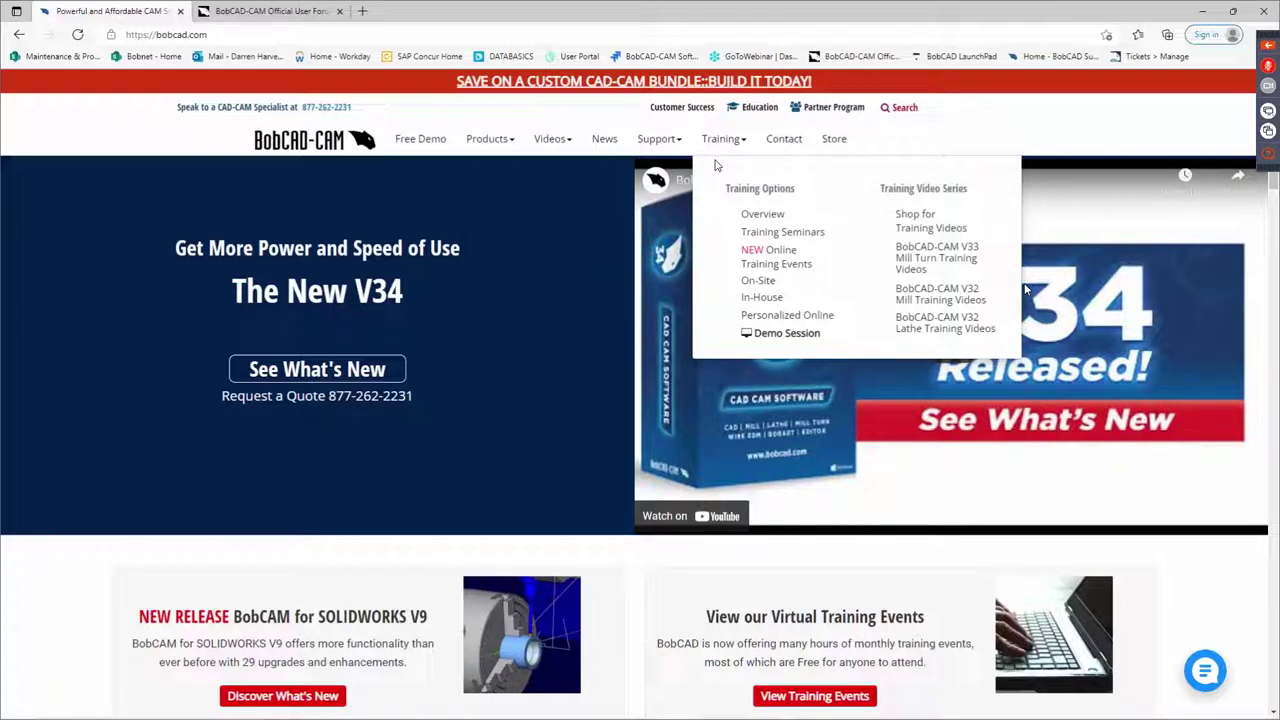
# - Browse the $850 three-day seminars in Charlotte, Oldsmar, Las Vegas and Durham
pyautogui.click(745, 238)
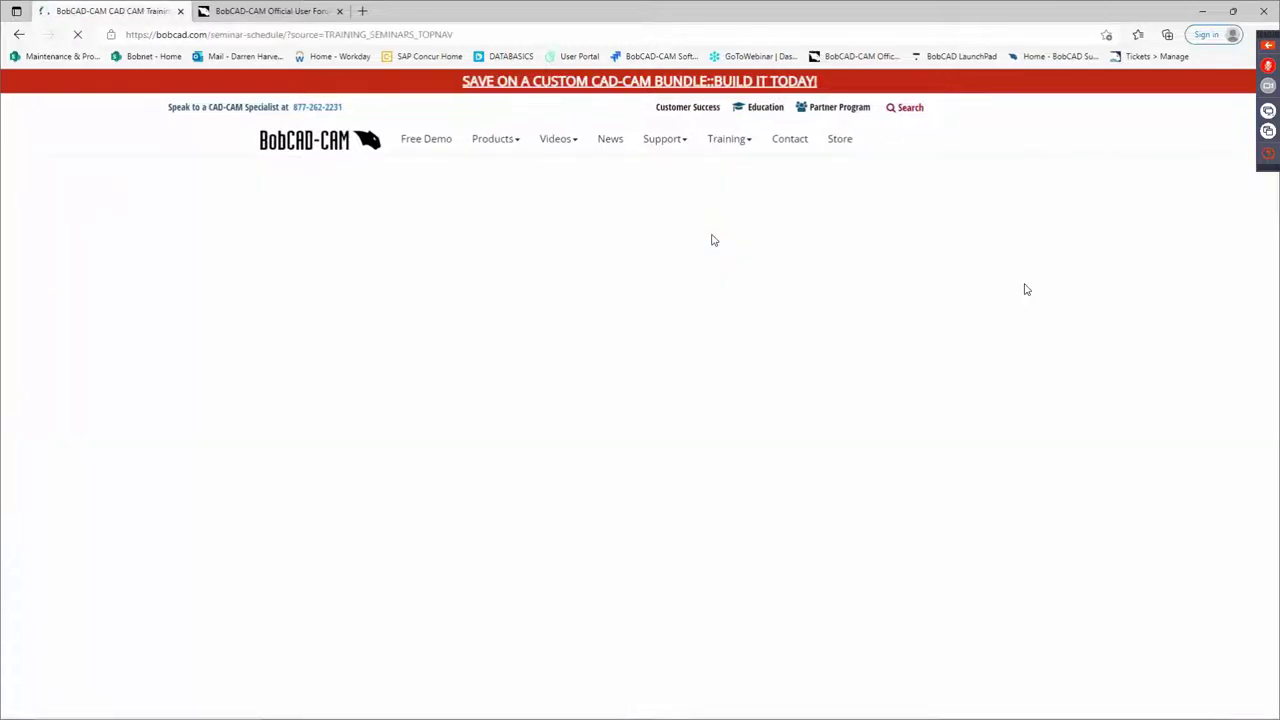
pyautogui.scroll(-3, 711, 314)
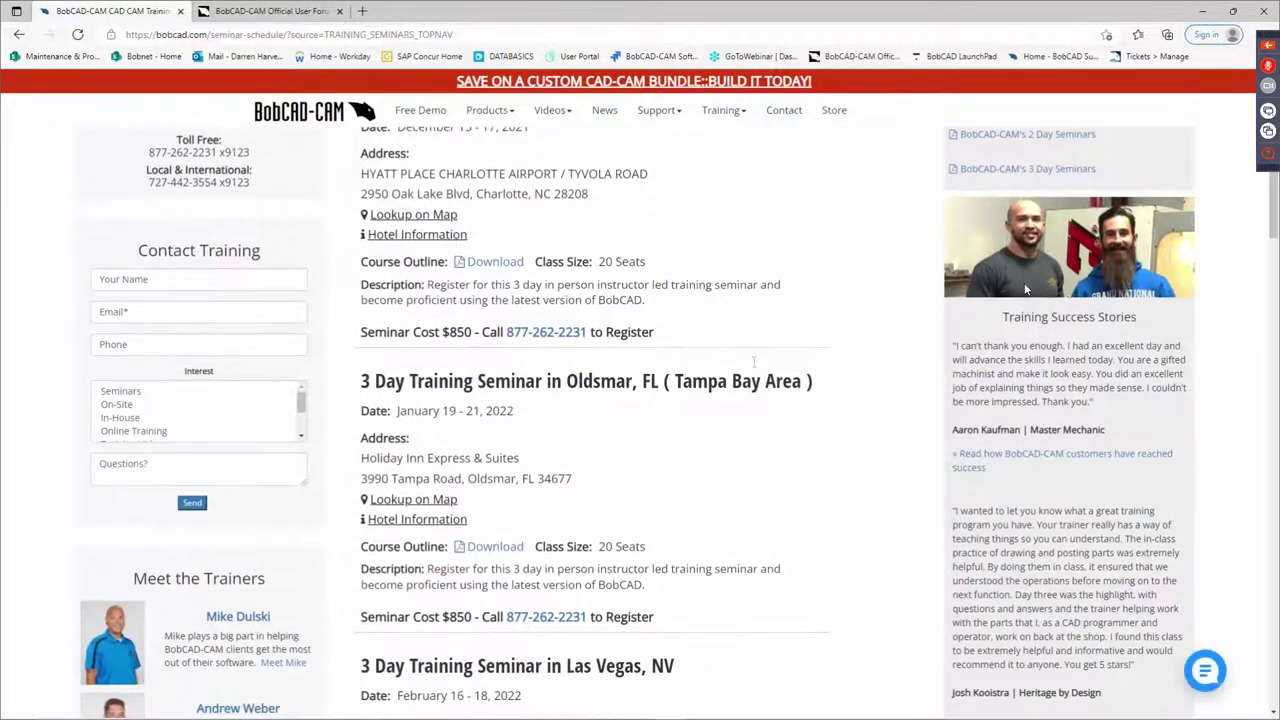
pyautogui.scroll(-2, 758, 360)
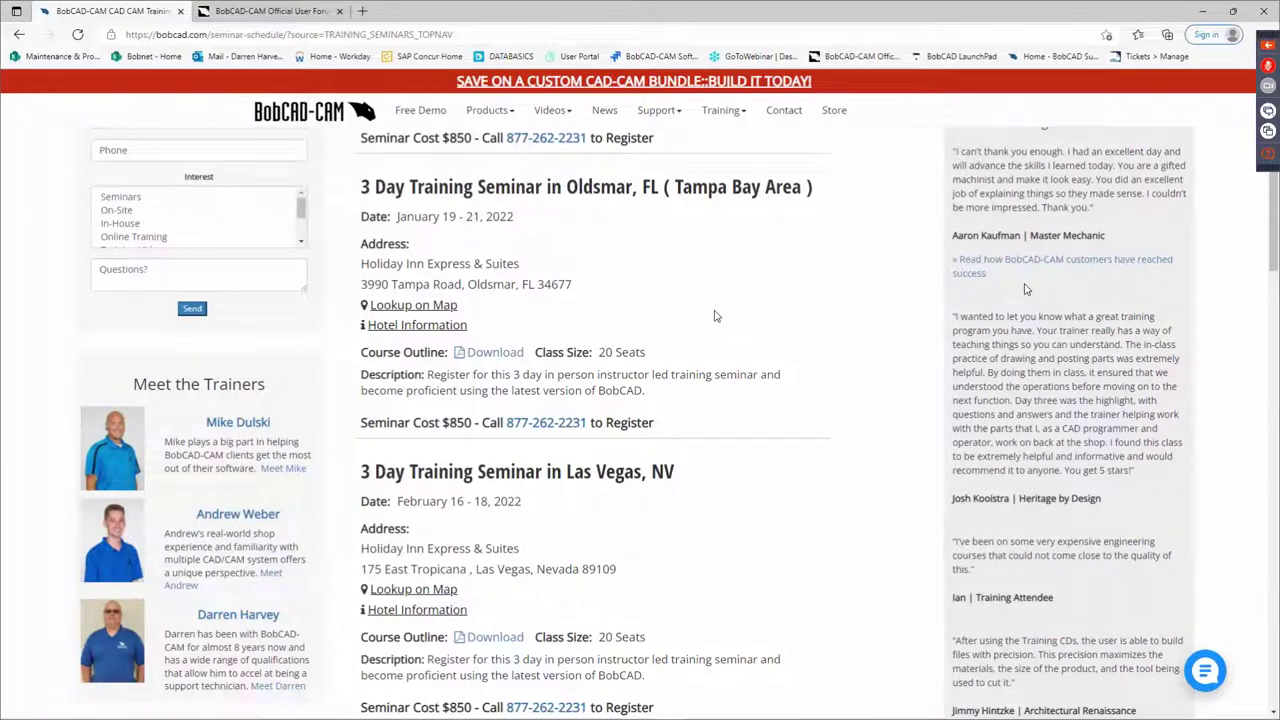
pyautogui.scroll(1, 715, 318)
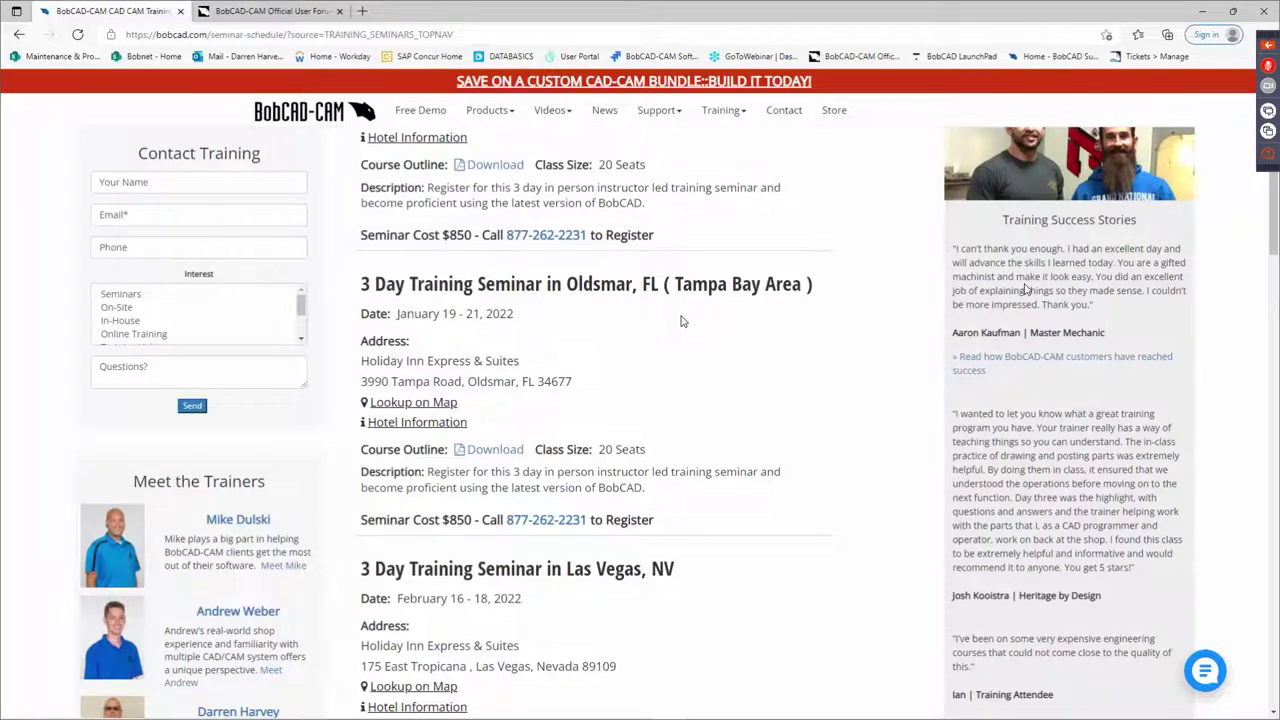
pyautogui.scroll(2, 690, 330)
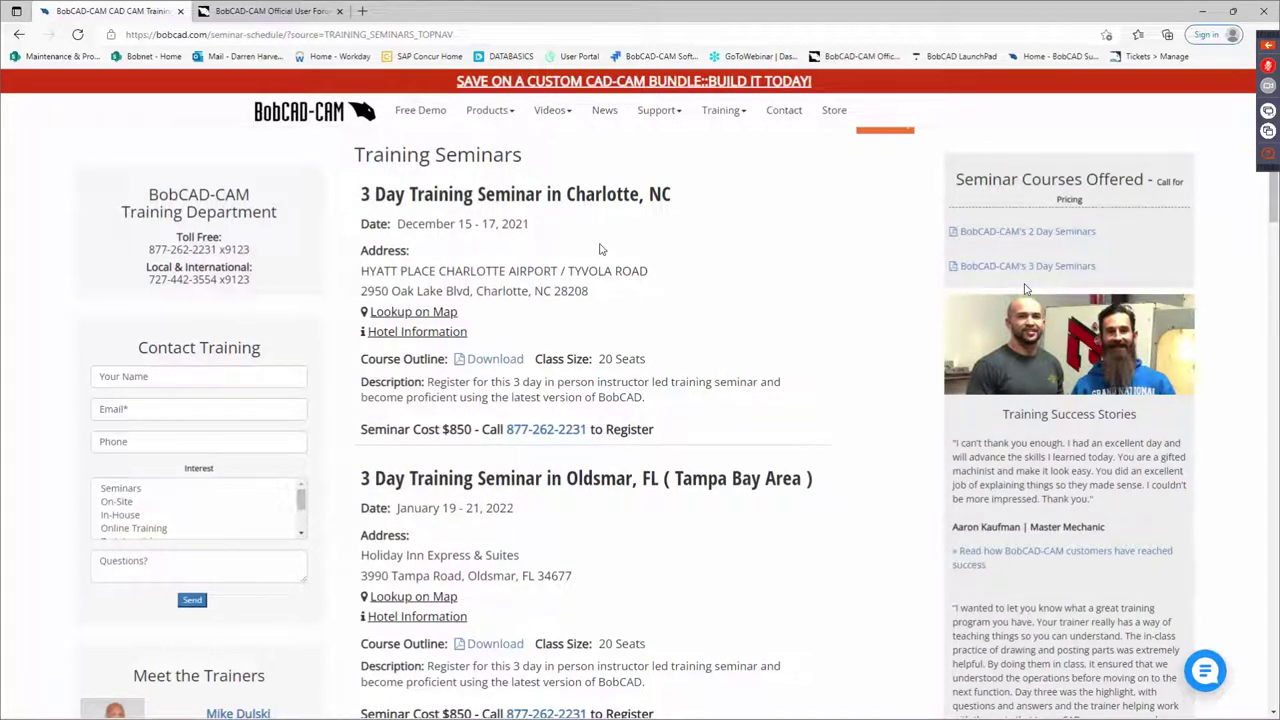
pyautogui.scroll(-2, 612, 300)
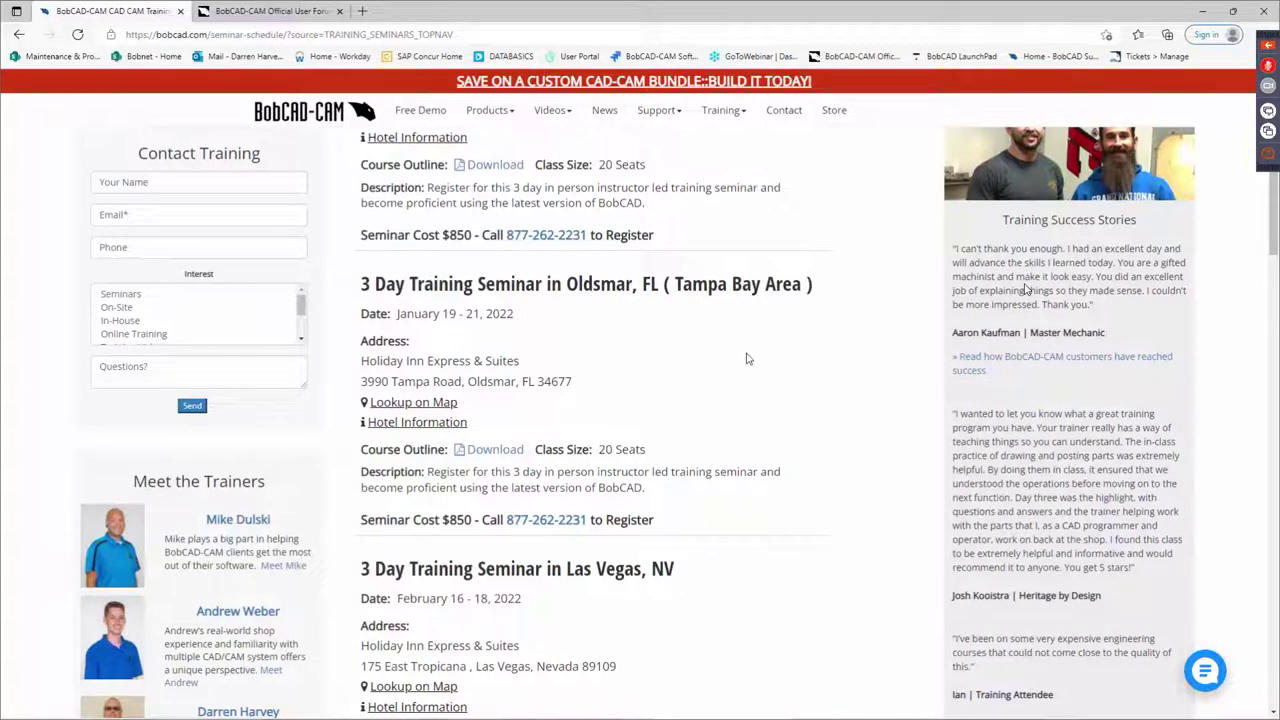
pyautogui.scroll(-3, 754, 352)
pyautogui.scroll(-1, 754, 352)
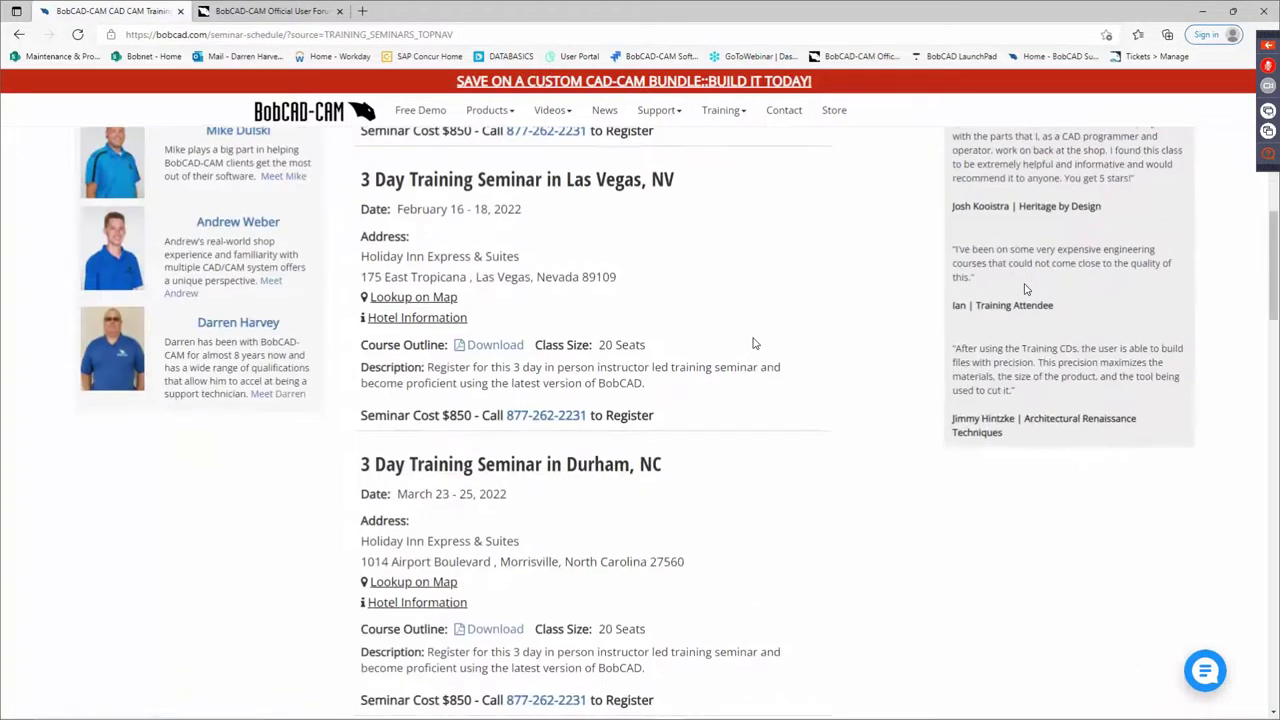
pyautogui.scroll(7, 752, 345)
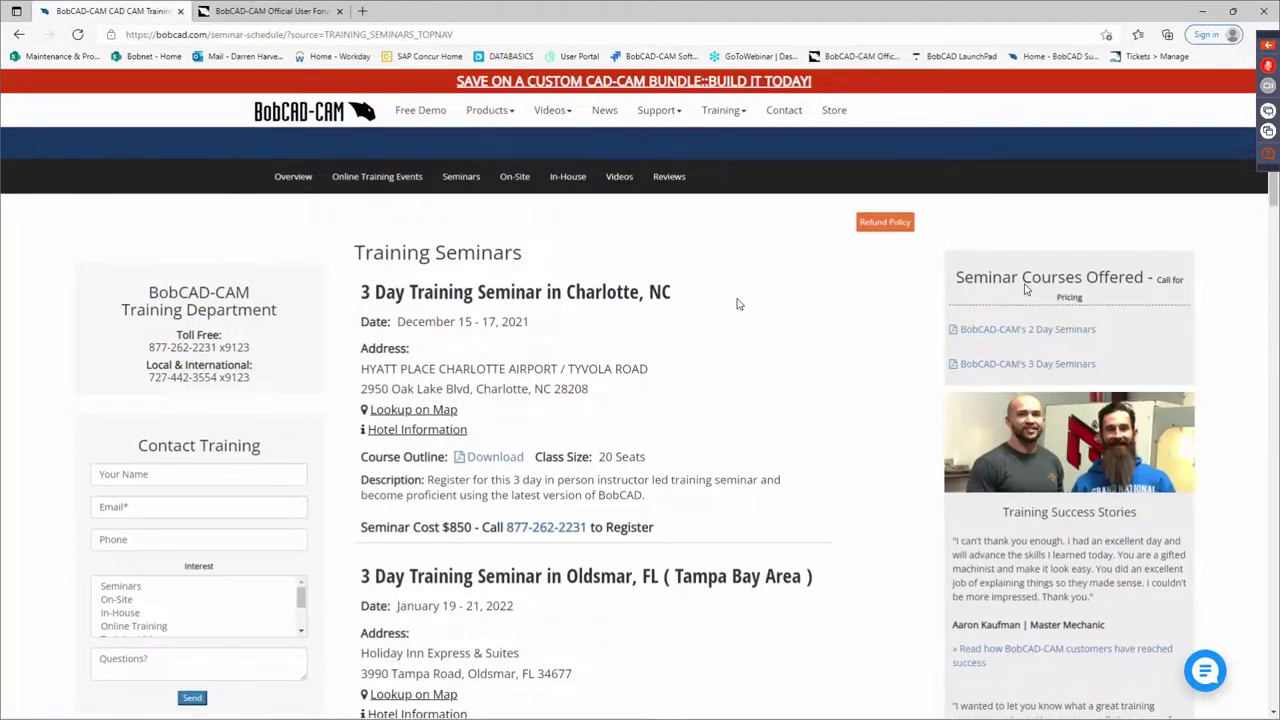
pyautogui.moveTo(736, 118)
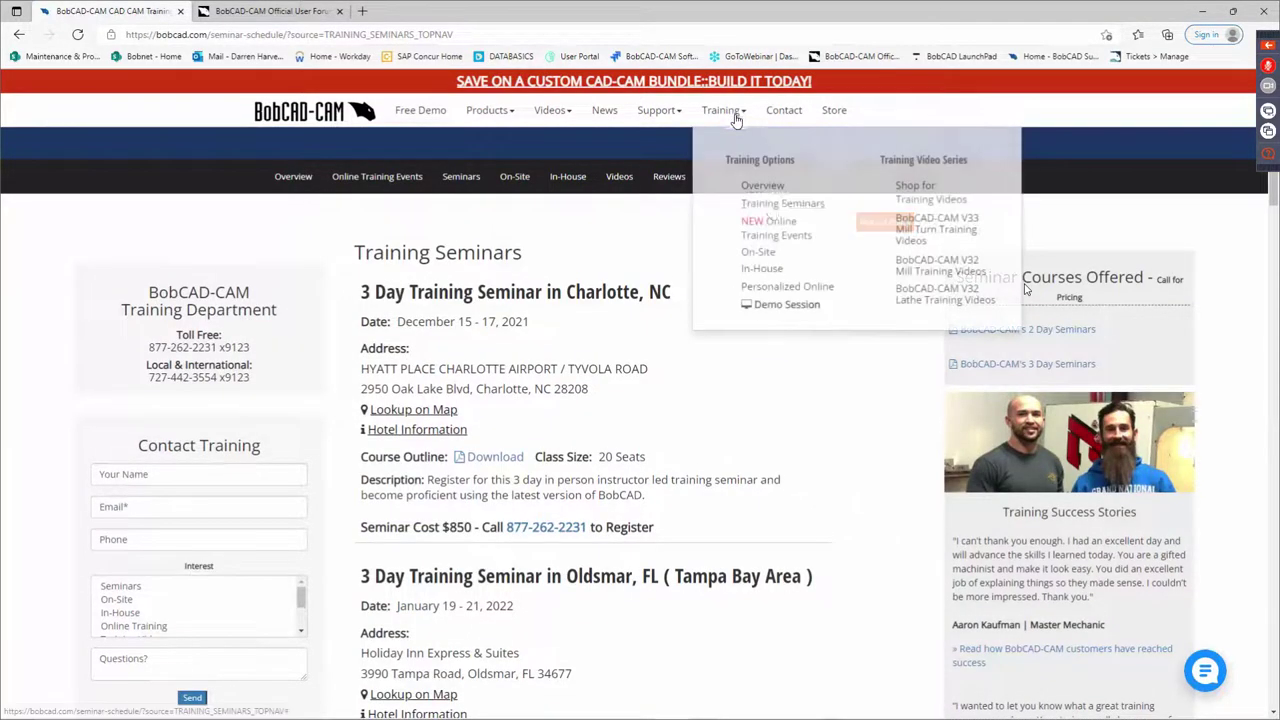
# - Read the training overview on on-site seminars and in-house seminars in Tampa, Florida
pyautogui.click(760, 191)
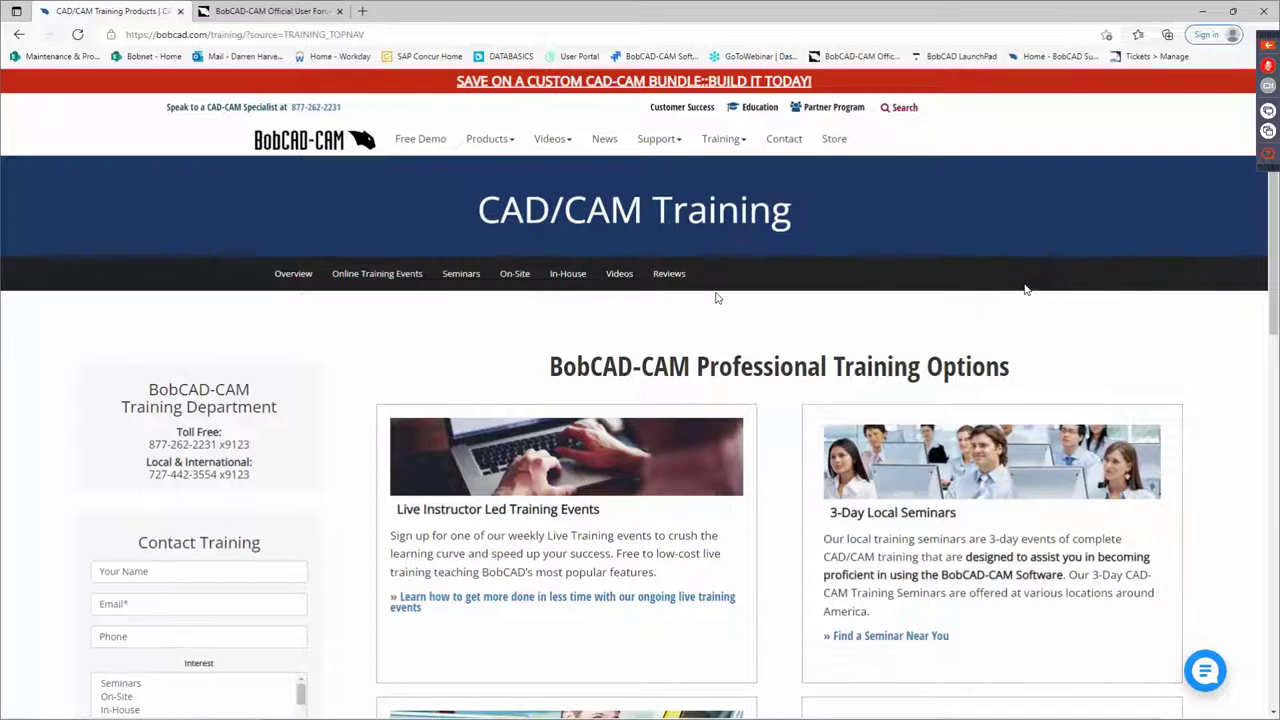
pyautogui.scroll(-1, 760, 306)
pyautogui.scroll(-3, 1024, 290)
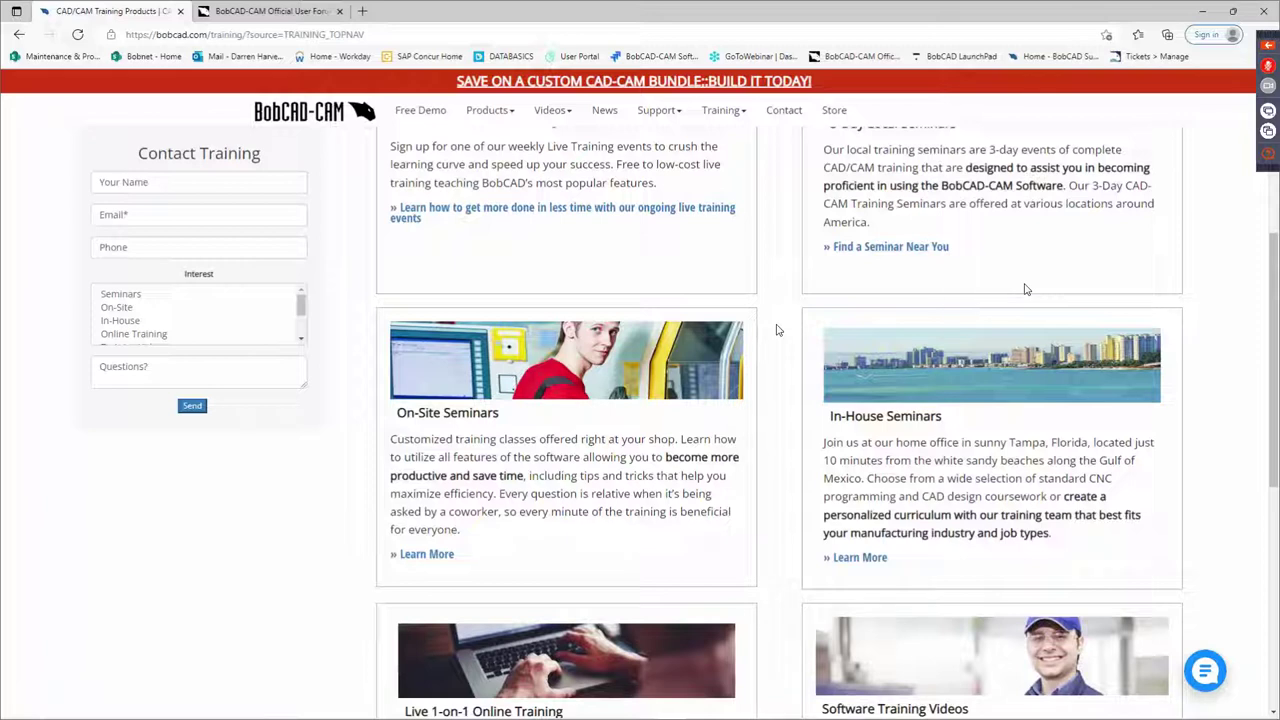
pyautogui.click(660, 113)
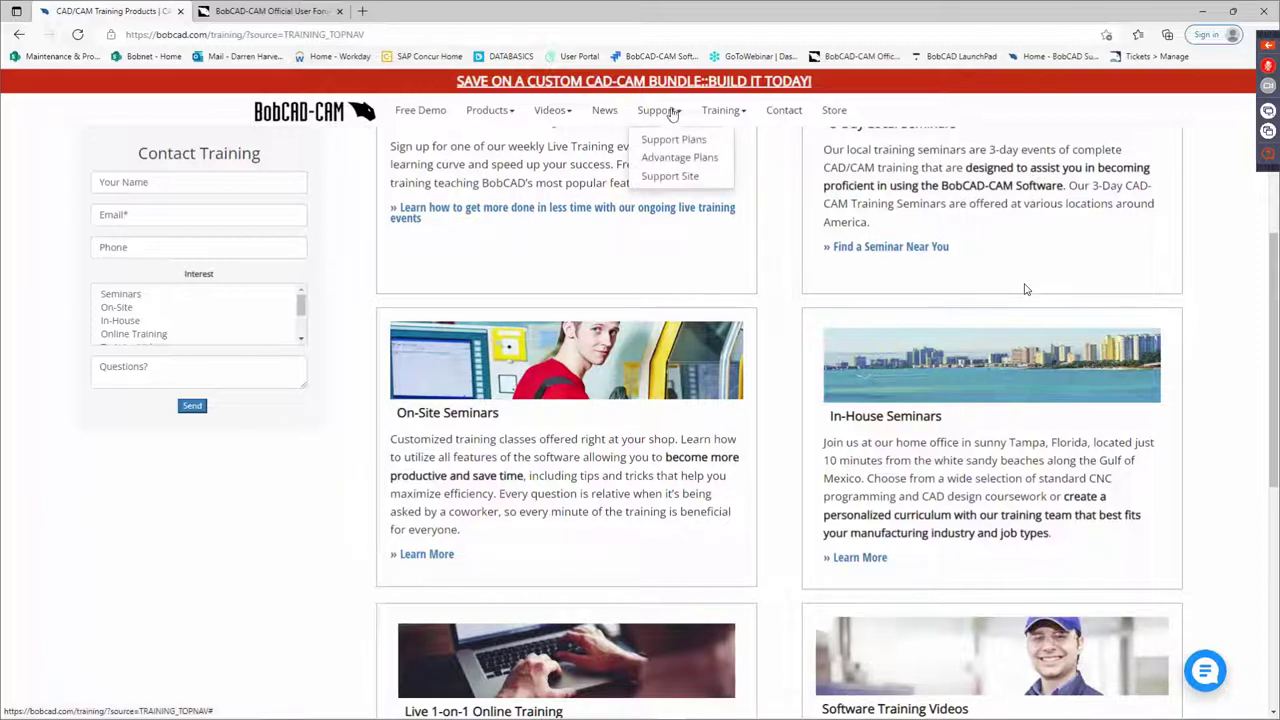
# - Visit the BobCAD Support site, attempt signing in with saved credentials, and return to its home page
pyautogui.click(672, 177)
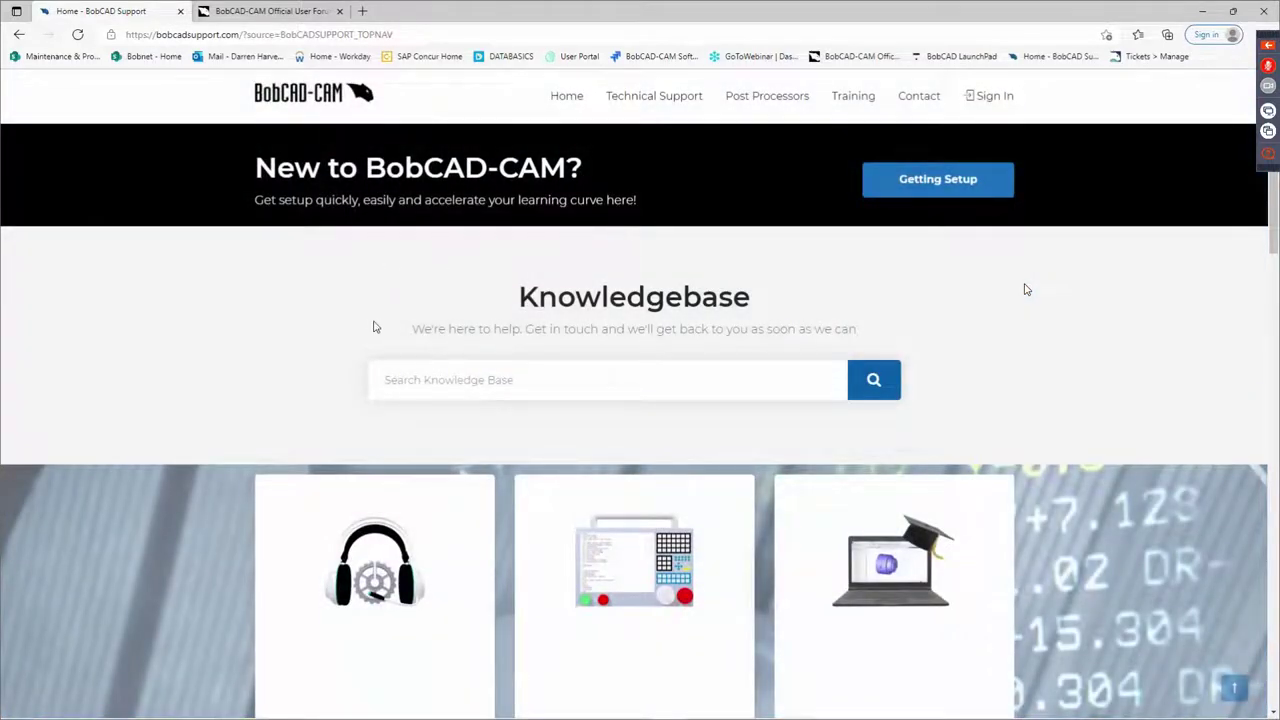
pyautogui.scroll(-3, 214, 320)
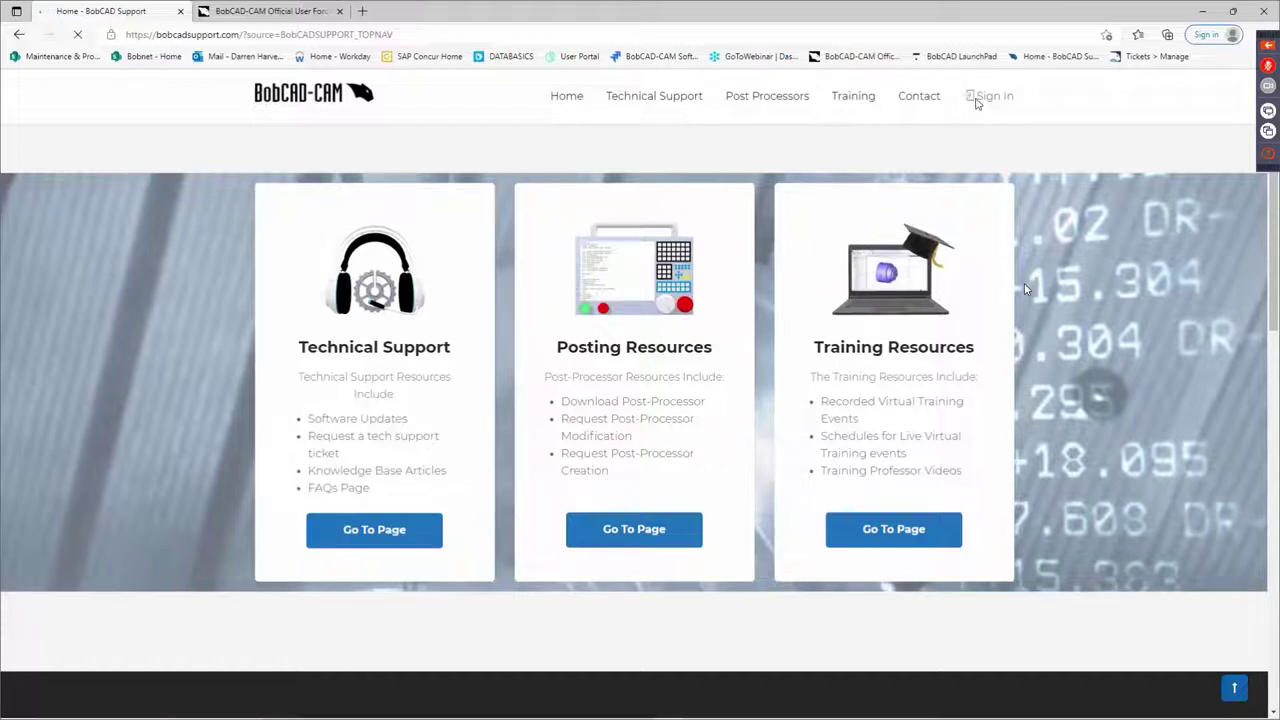
pyautogui.click(976, 100)
pyautogui.click(788, 450)
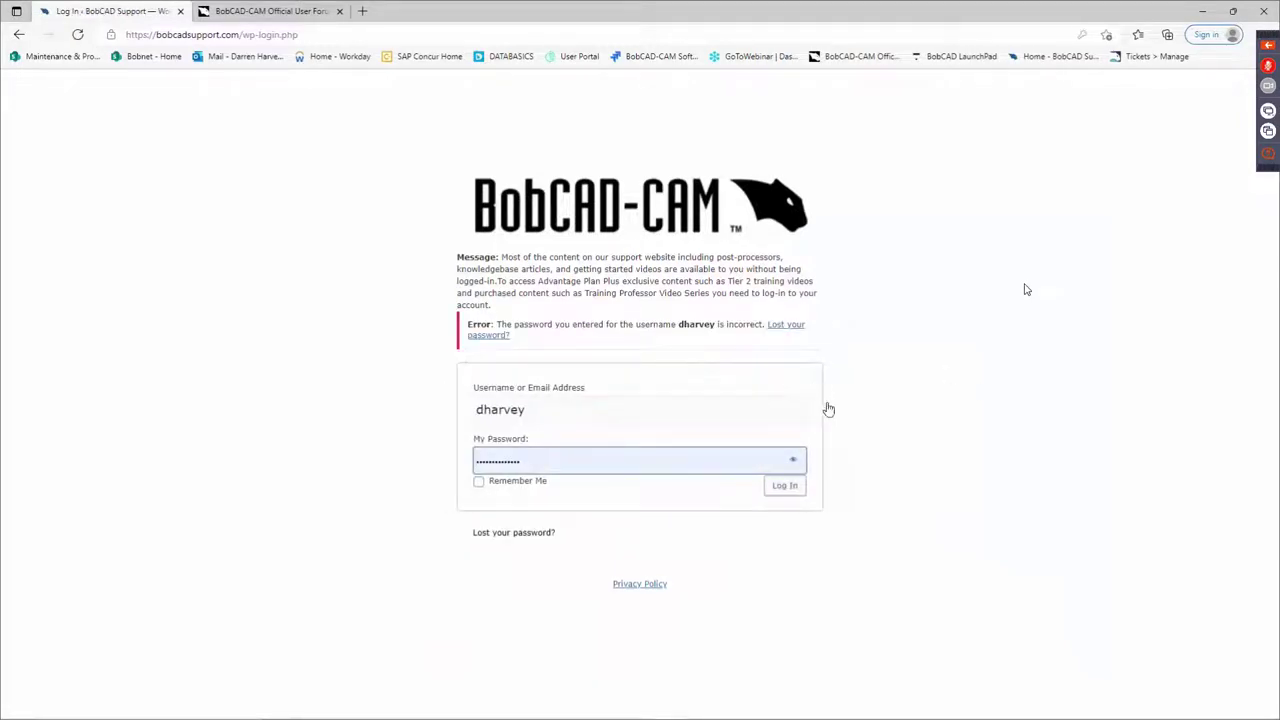
pyautogui.press('Return')
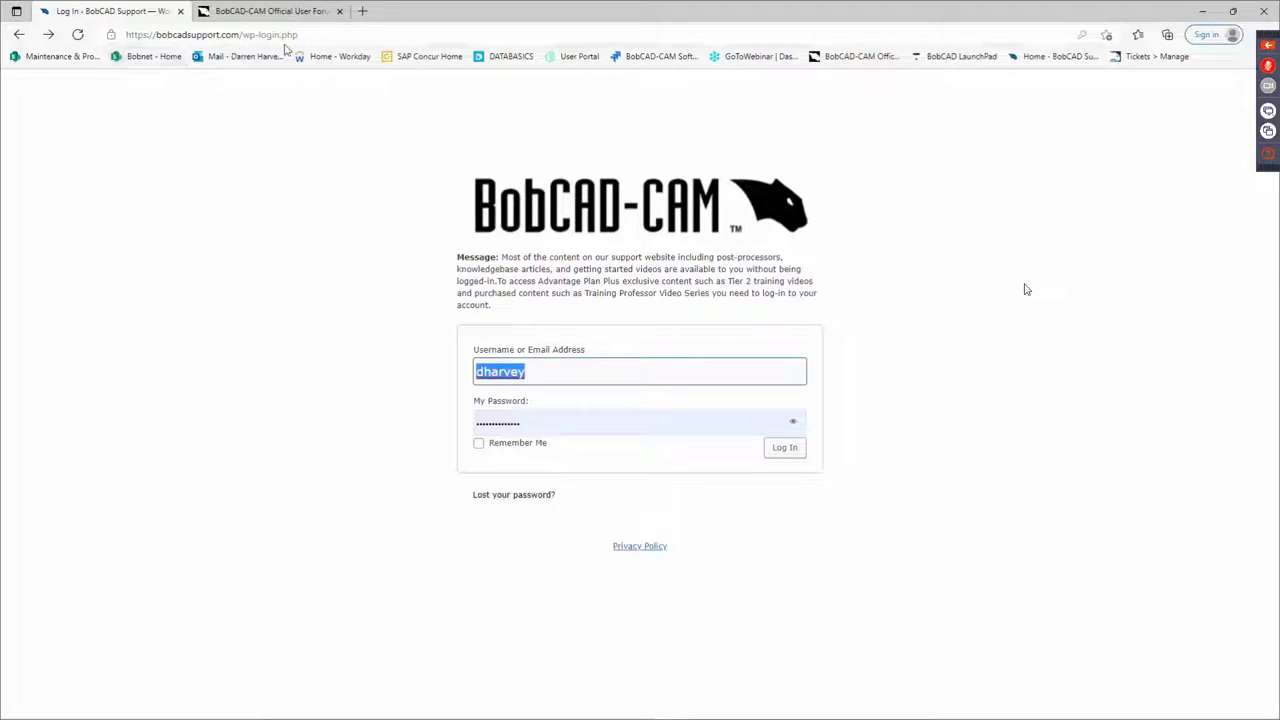
pyautogui.click(19, 35)
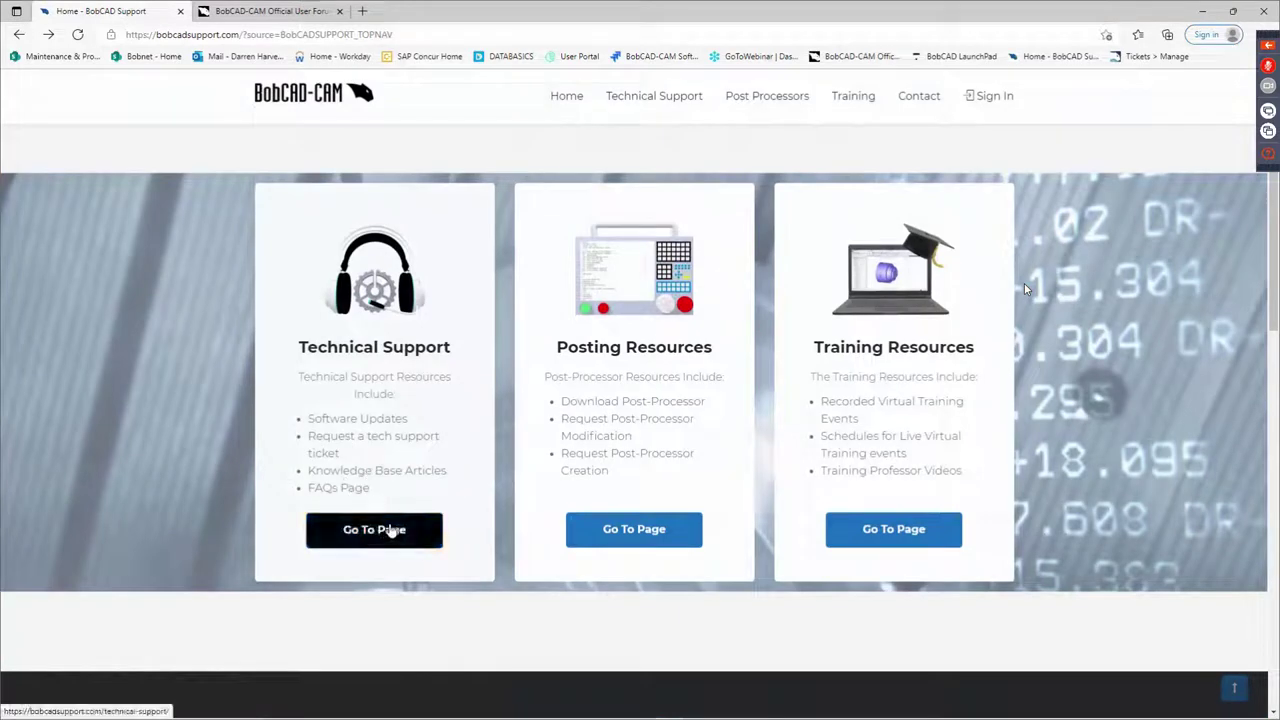
# - Open Technical Support, then the Software Updates page, and scroll down its list
pyautogui.click(383, 535)
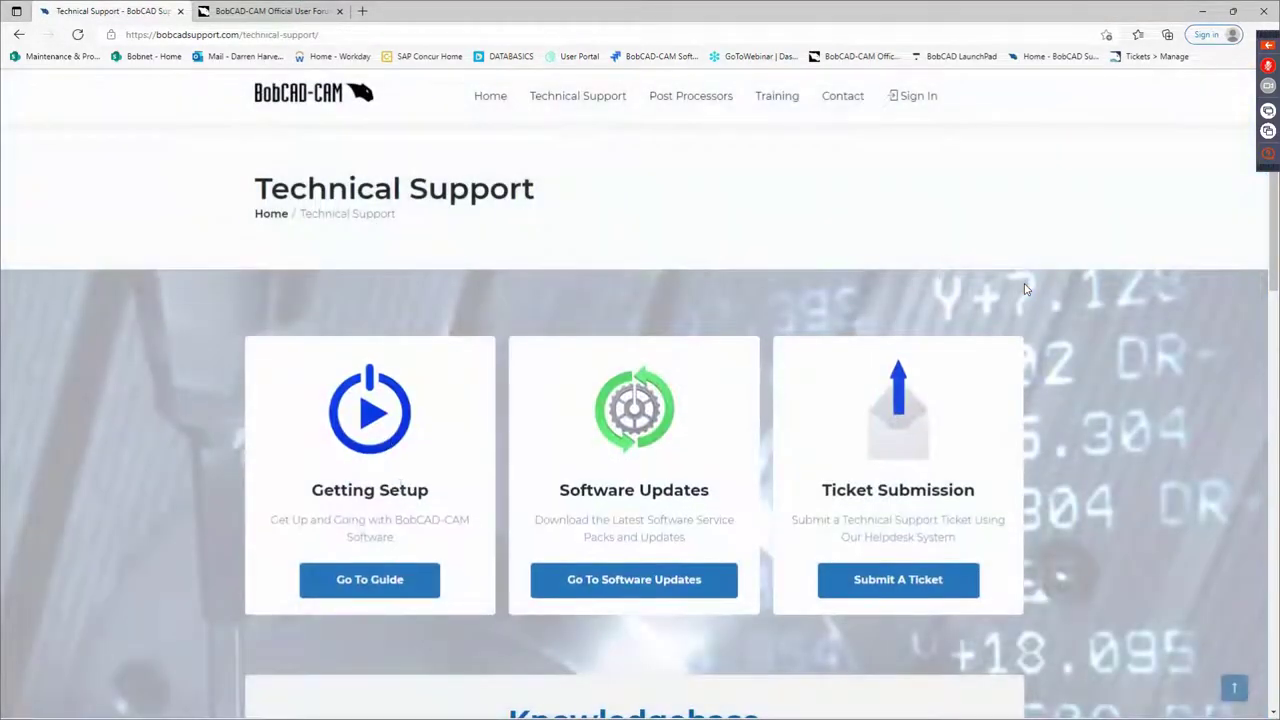
pyautogui.scroll(-1, 662, 516)
pyautogui.click(654, 490)
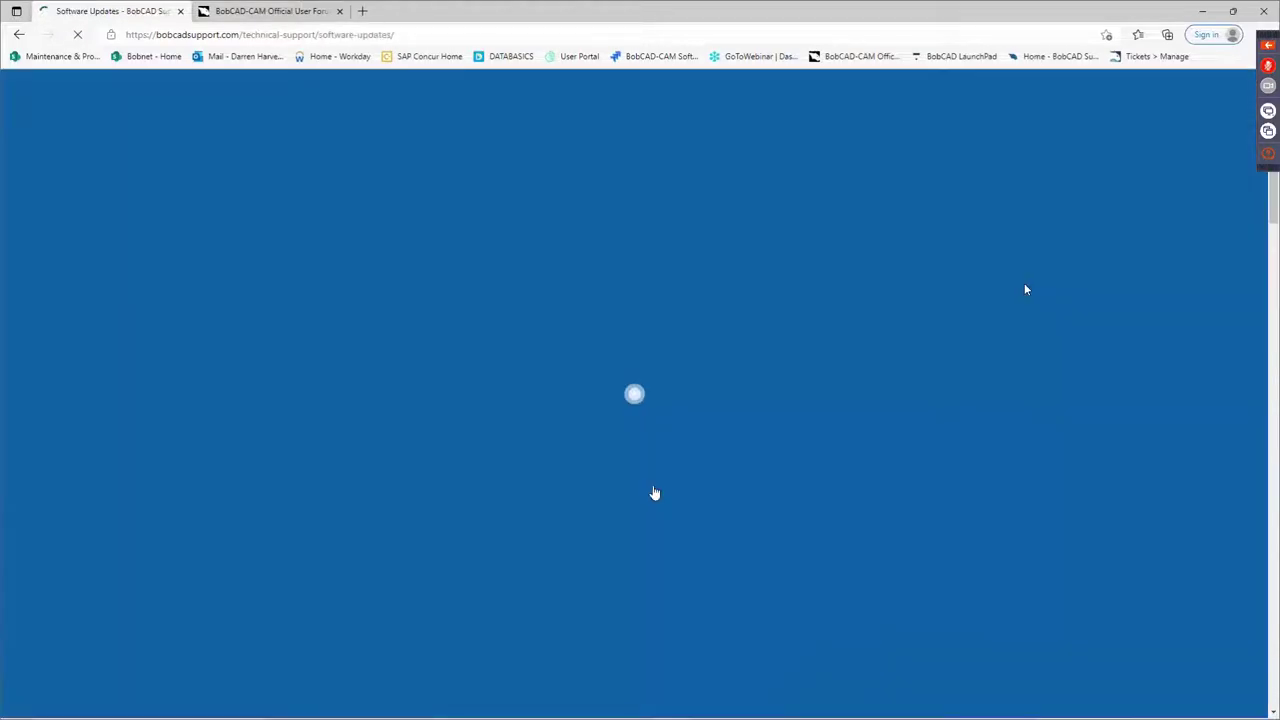
pyautogui.scroll(-3, 590, 500)
pyautogui.scroll(-1, 571, 496)
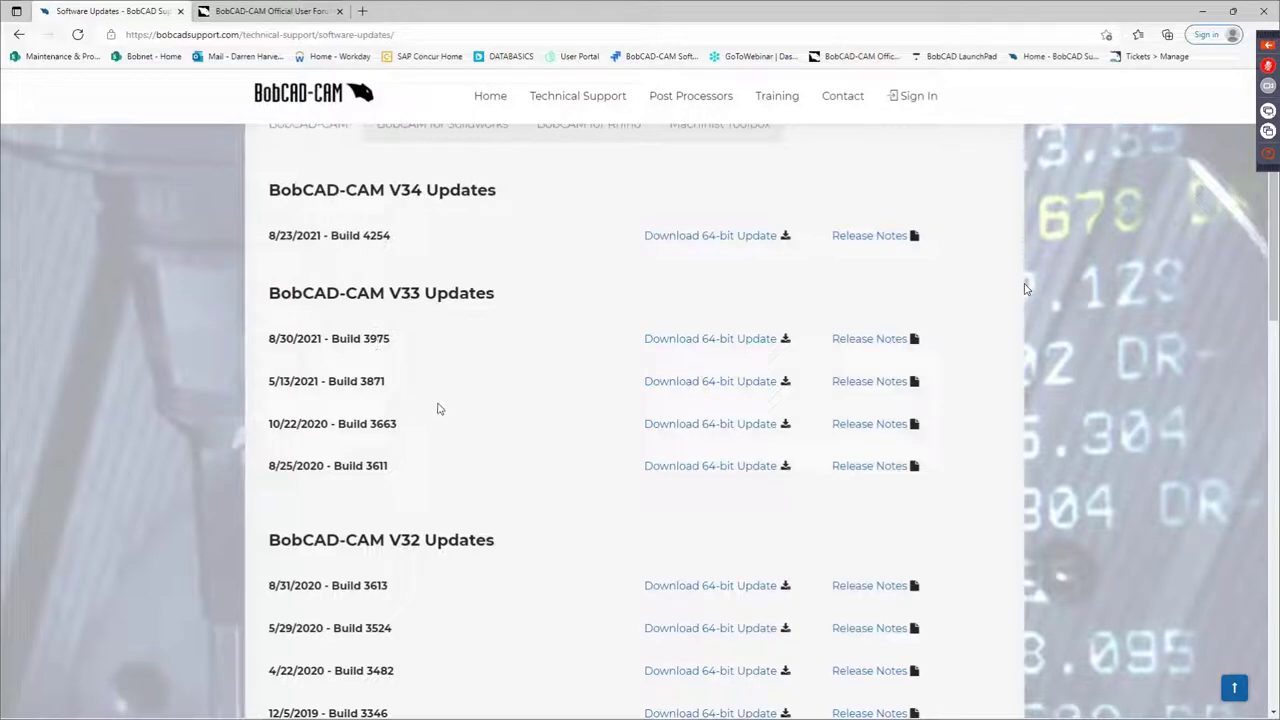
pyautogui.scroll(-2, 440, 405)
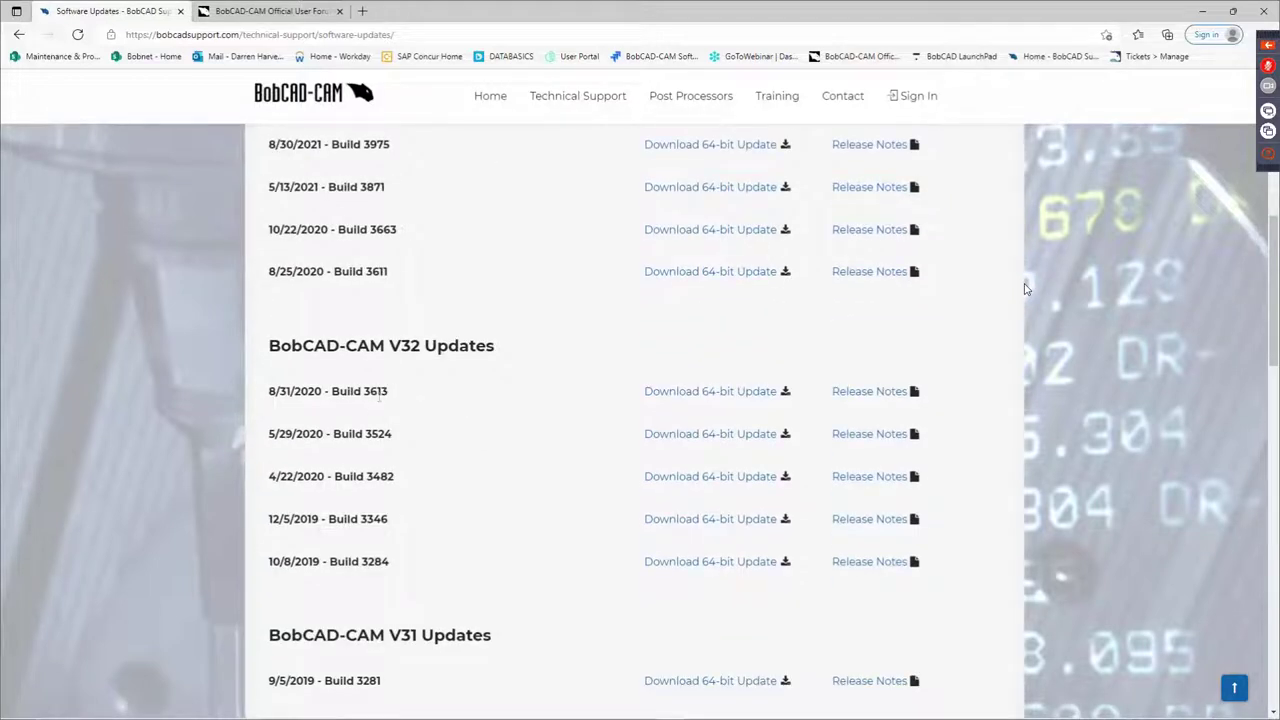
pyautogui.scroll(-2, 457, 451)
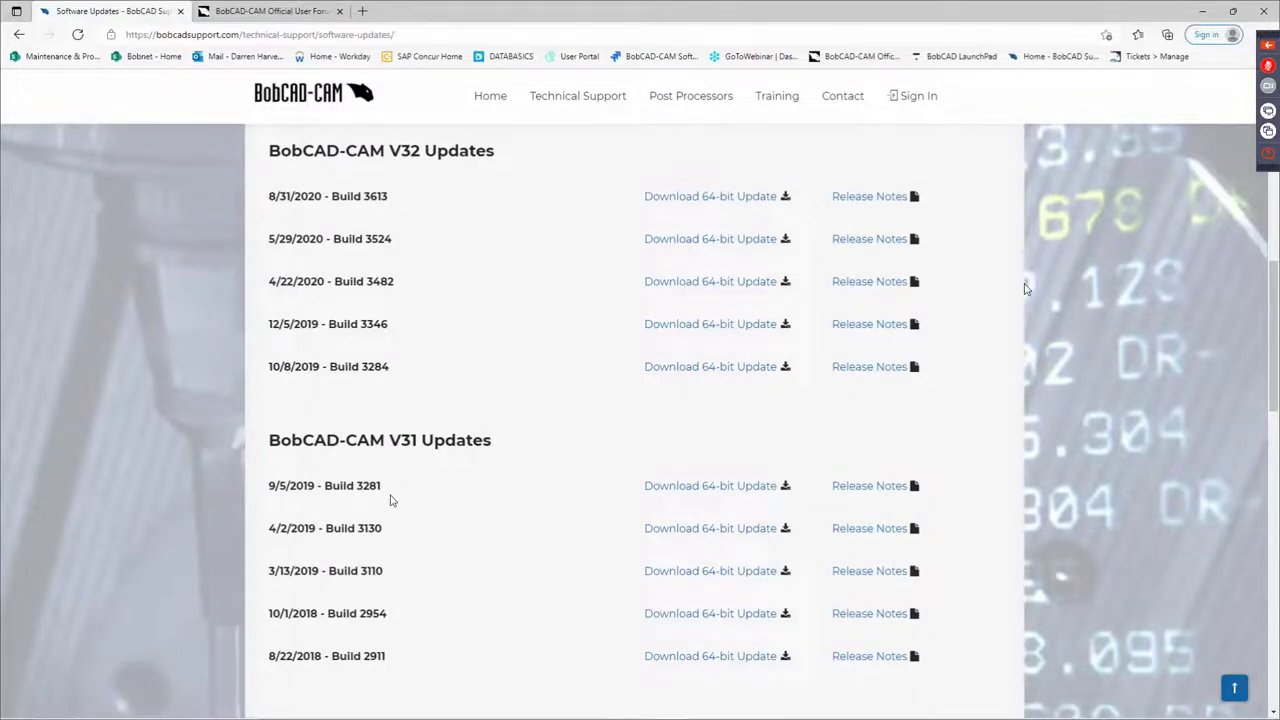
# - Scroll through the remaining software updates, then go back to the Technical Support page
pyautogui.scroll(6, 420, 479)
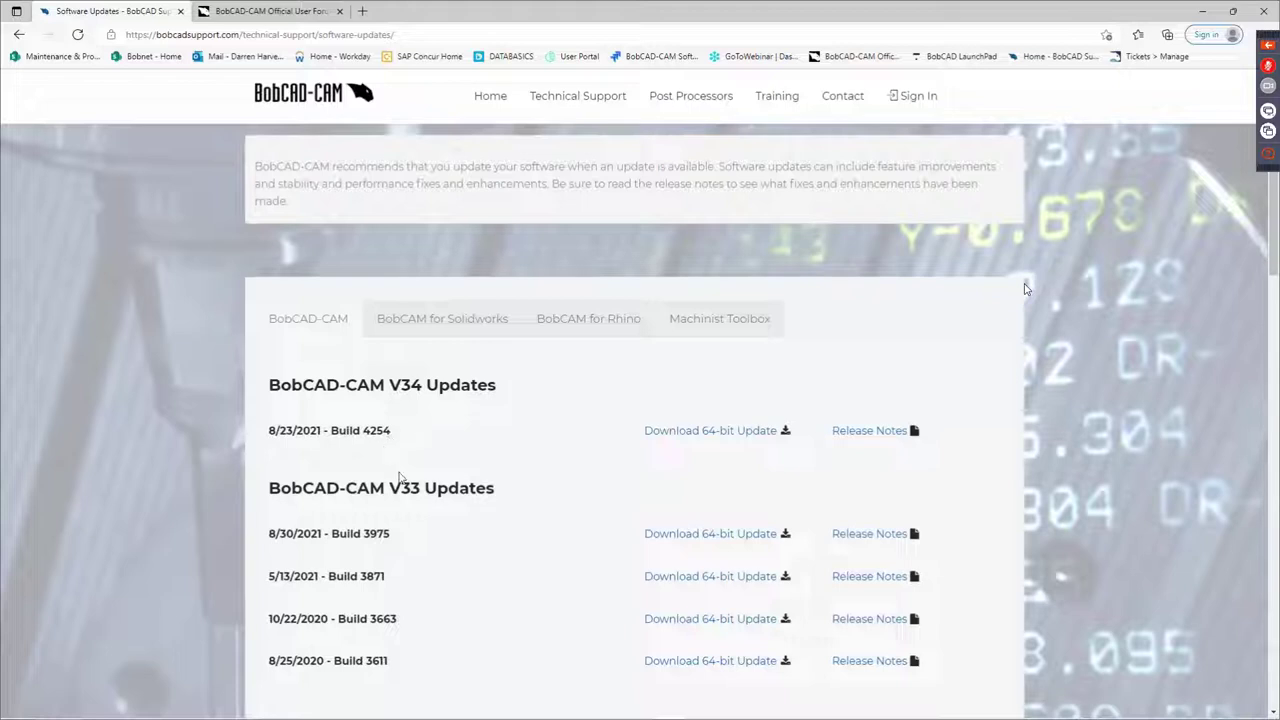
pyautogui.scroll(-1, 380, 466)
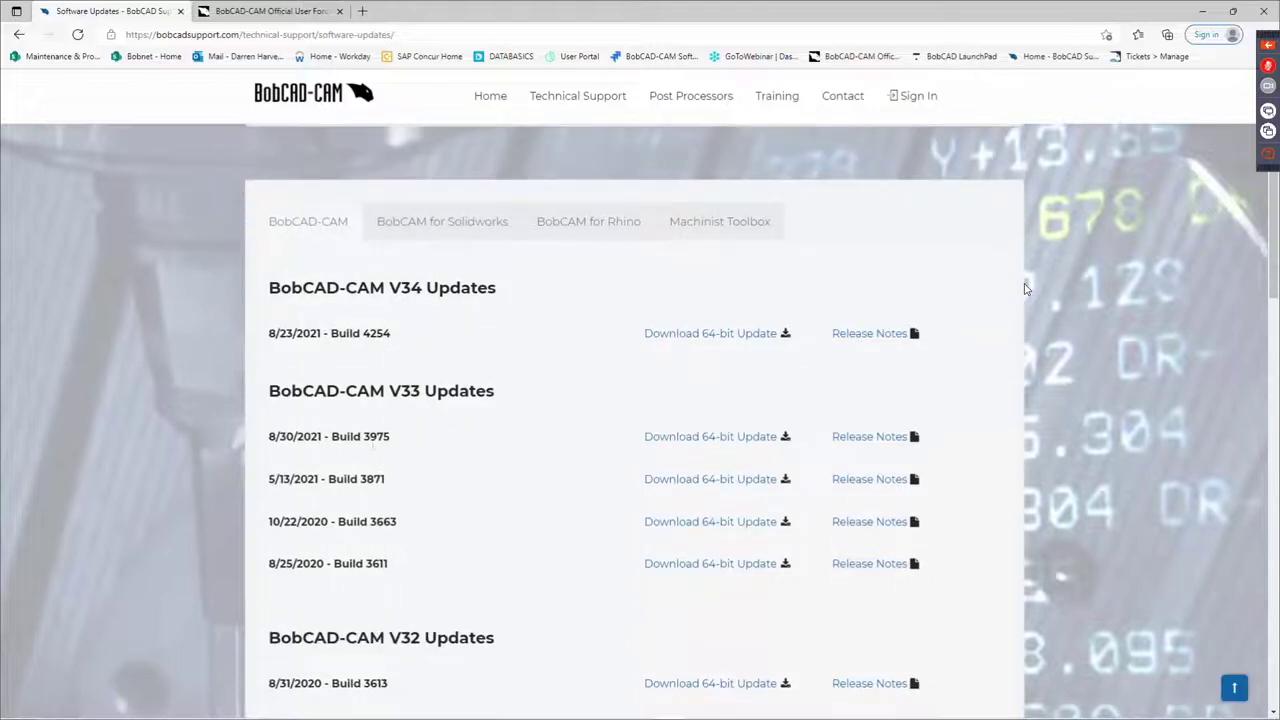
pyautogui.scroll(-2, 440, 495)
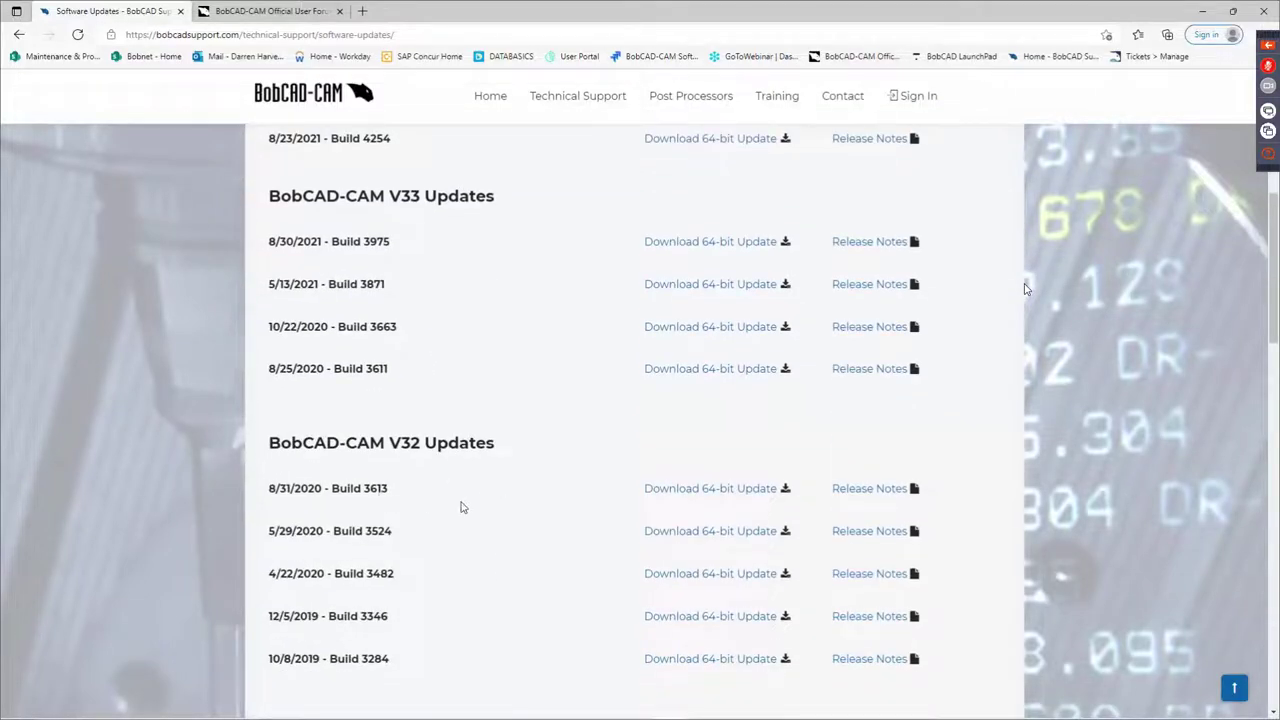
pyautogui.scroll(-1, 460, 506)
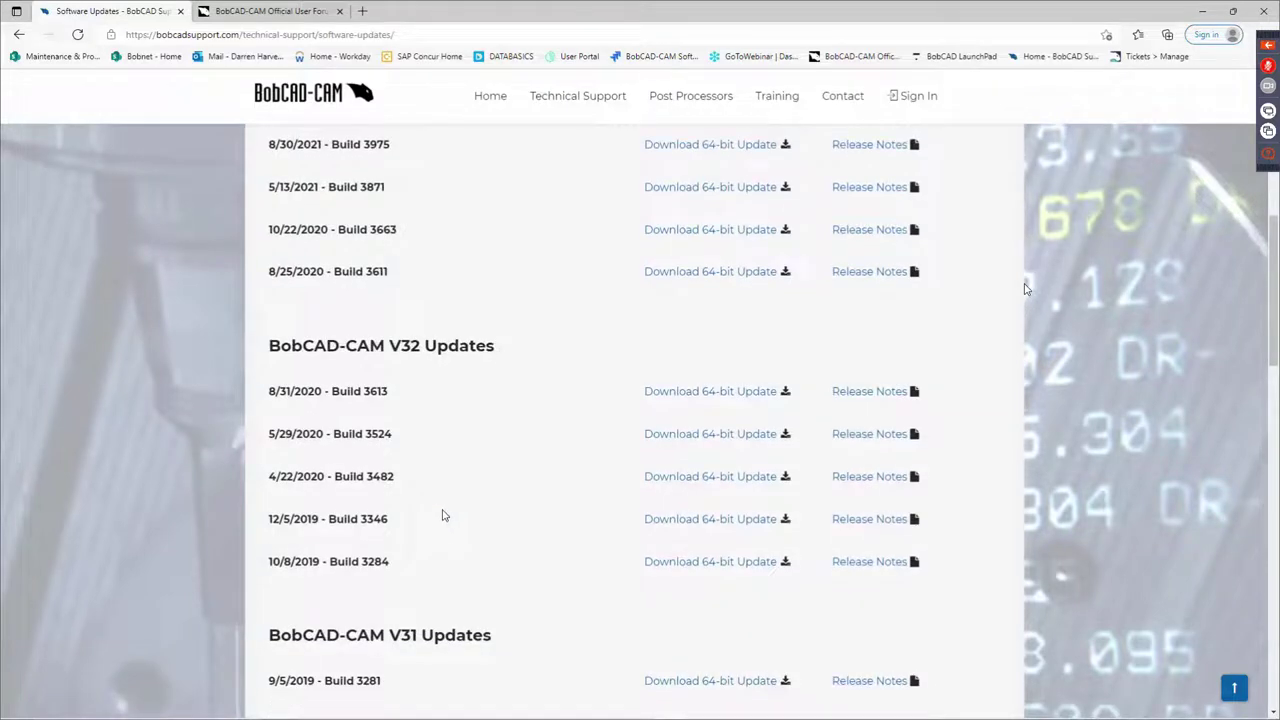
pyautogui.scroll(1, 445, 514)
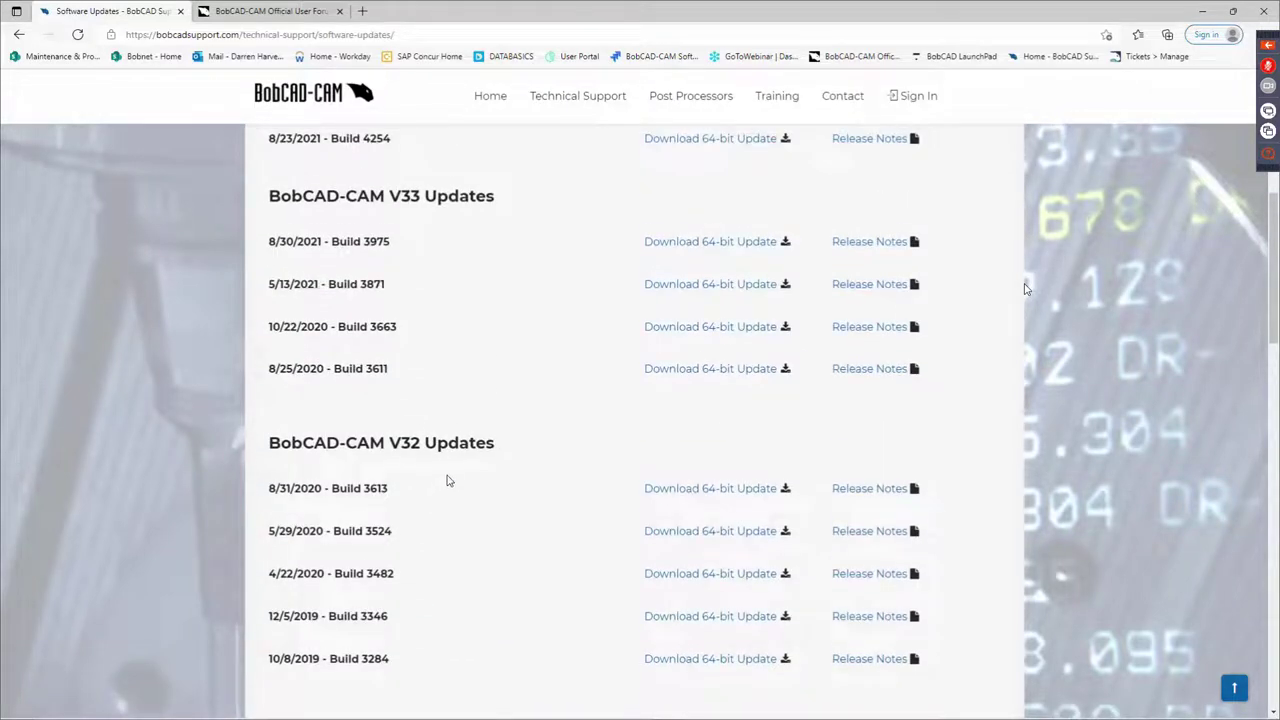
pyautogui.scroll(3, 450, 486)
pyautogui.scroll(2, 505, 476)
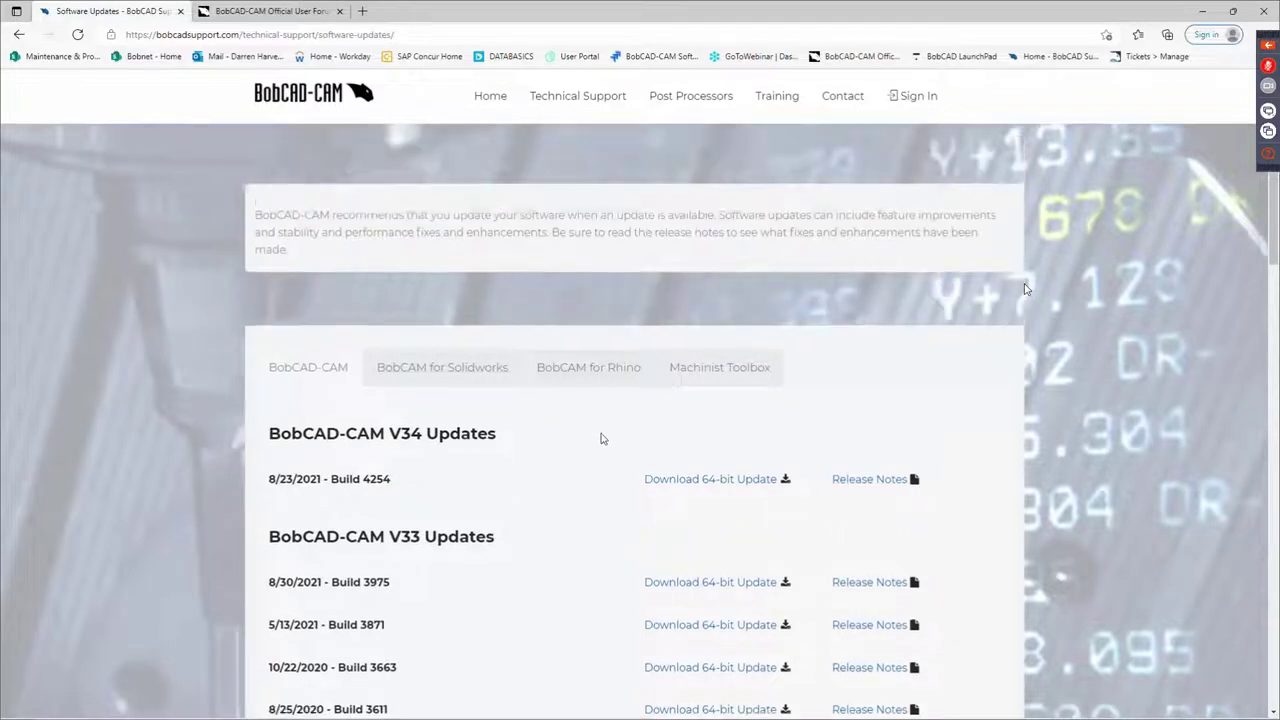
pyautogui.scroll(-2, 491, 489)
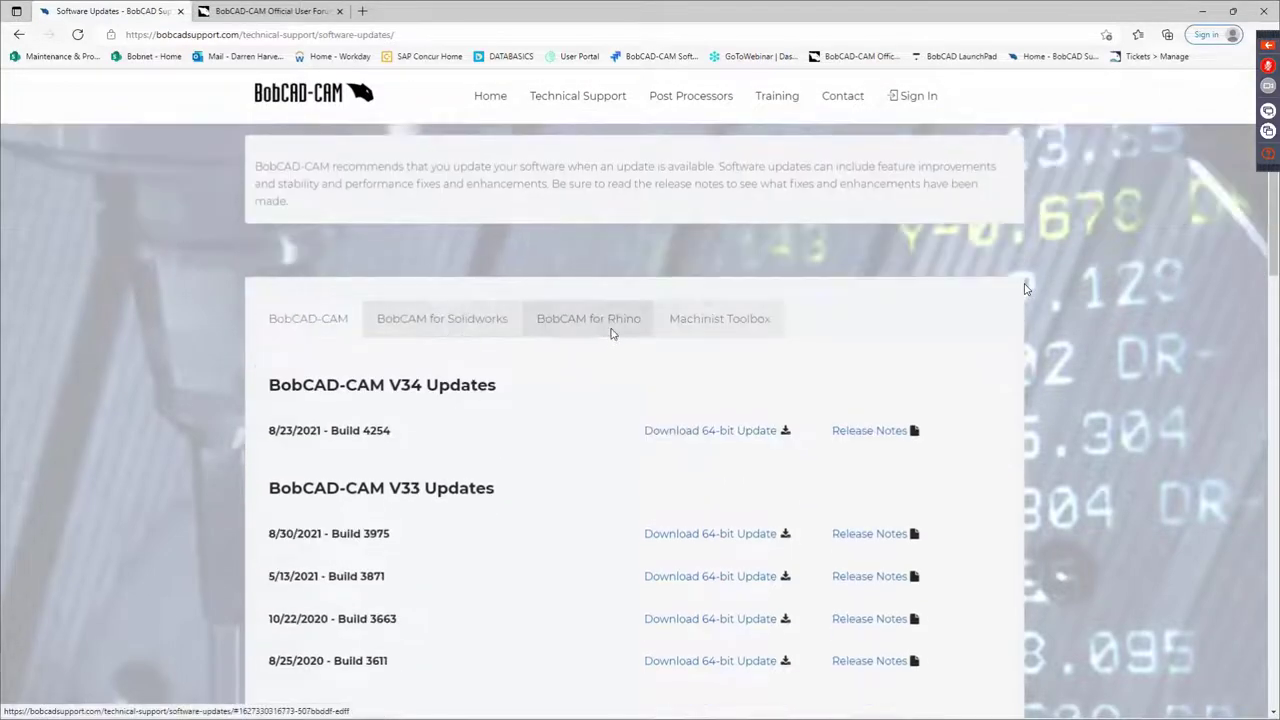
pyautogui.scroll(2, 689, 417)
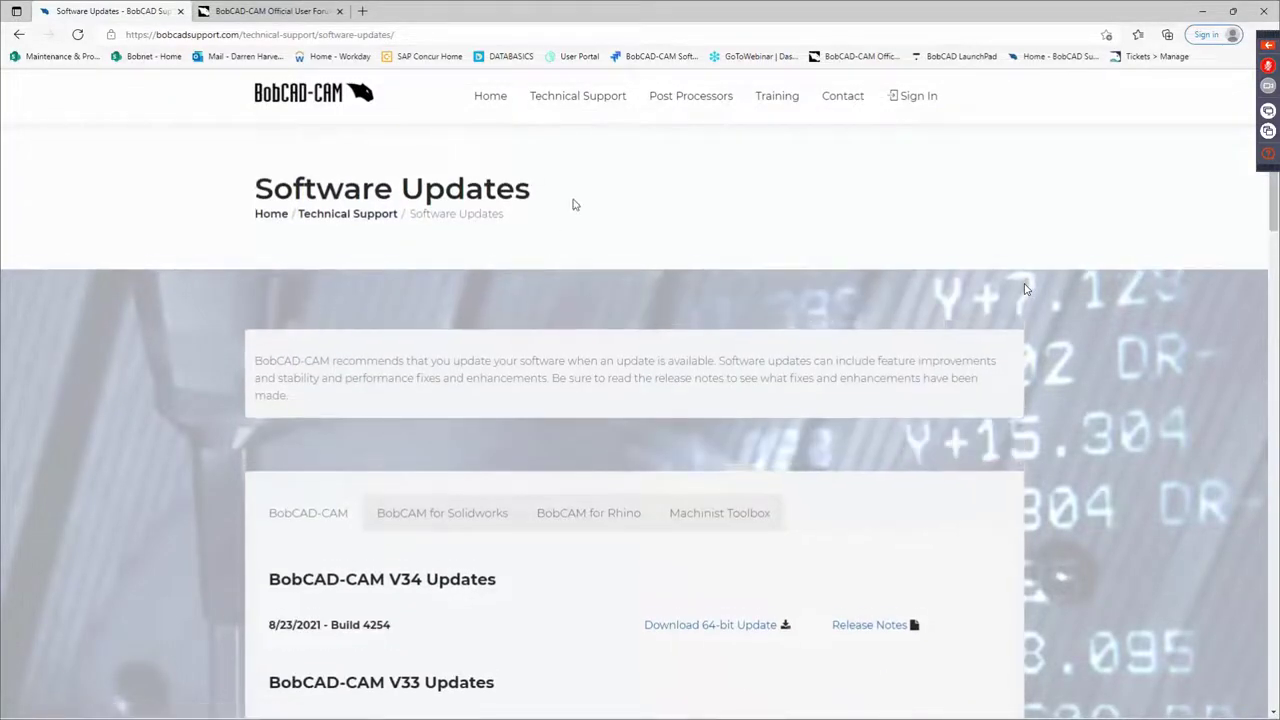
pyautogui.hotkey('alt', 'Left')
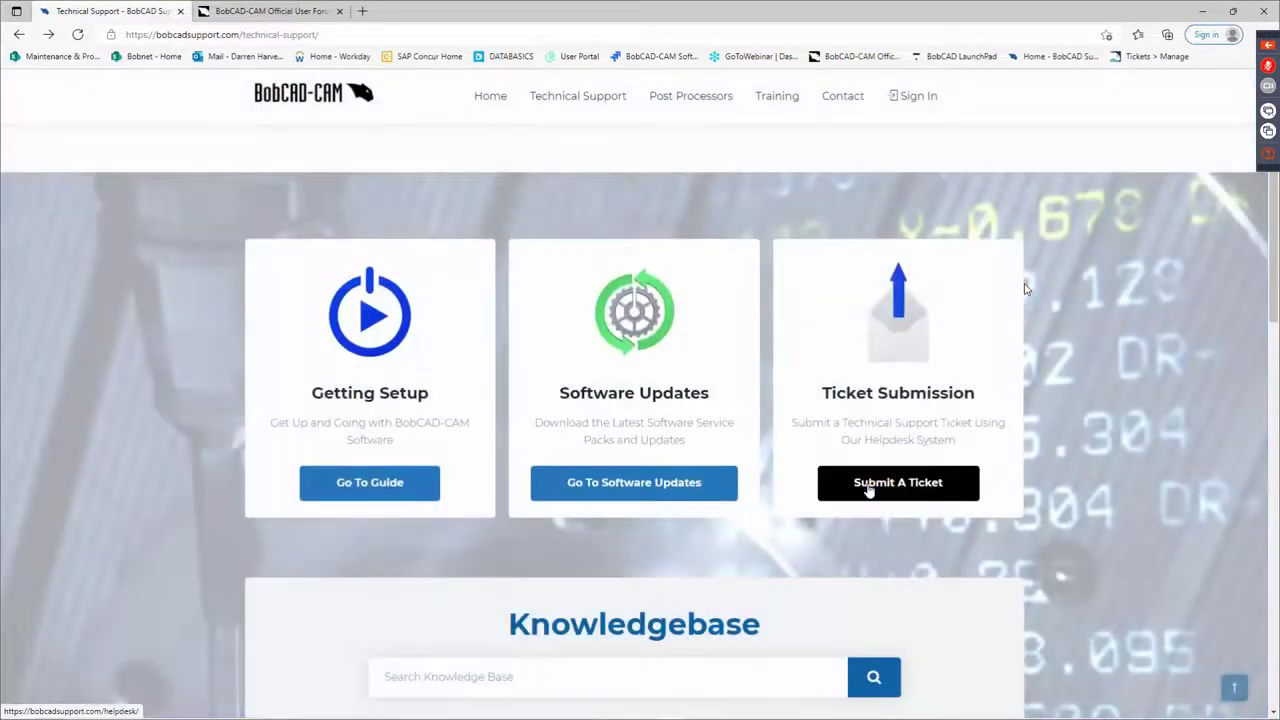
pyautogui.scroll(-3, 870, 450)
pyautogui.scroll(-2, 480, 390)
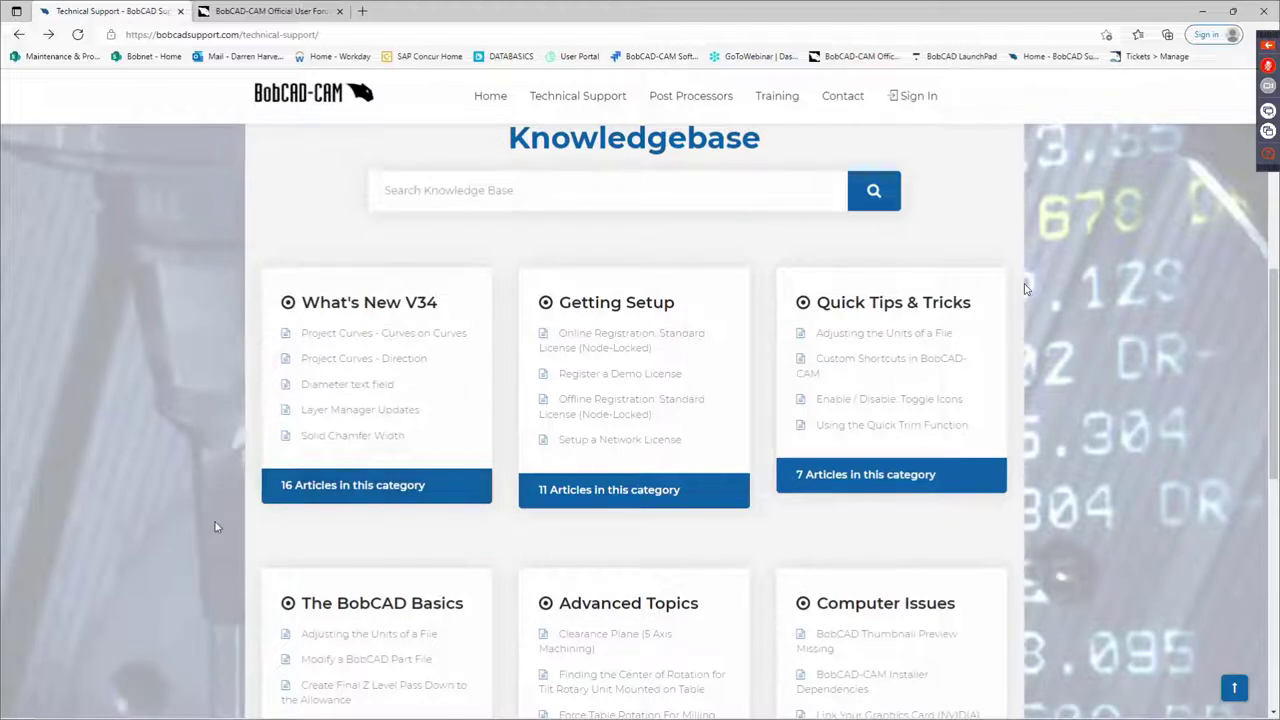
pyautogui.scroll(-1, 266, 514)
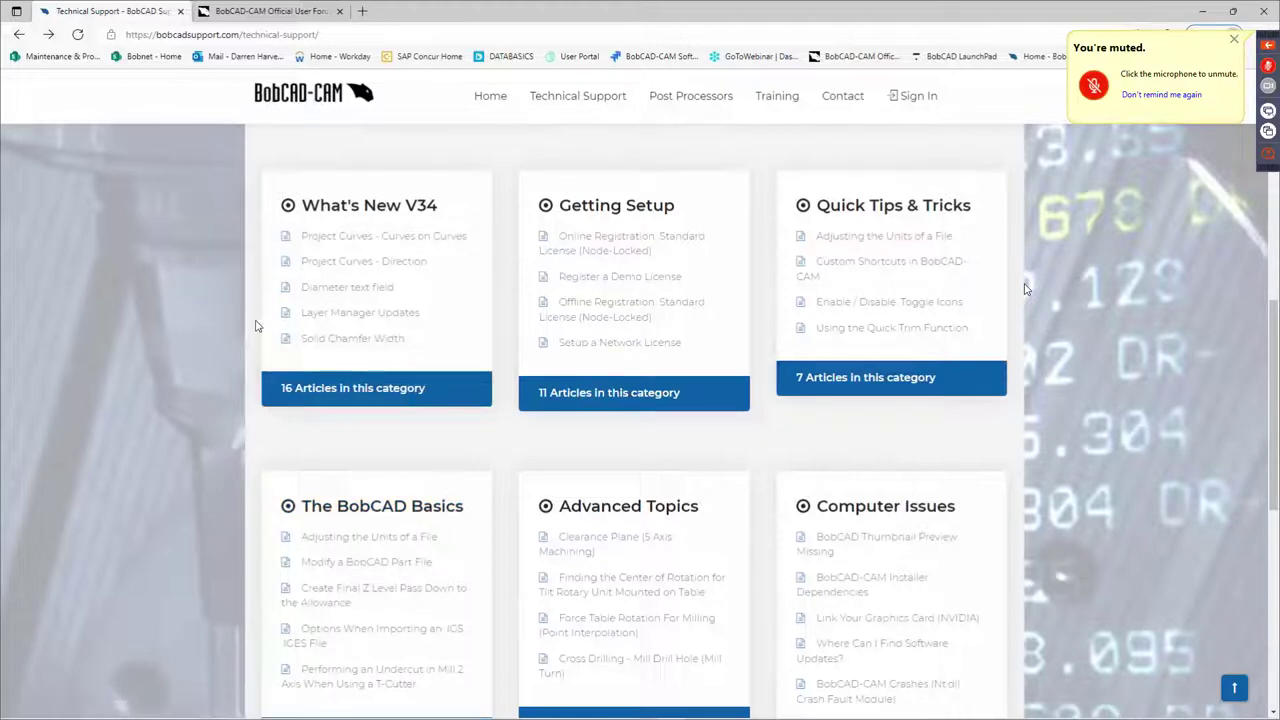
pyautogui.scroll(3, 257, 325)
pyautogui.scroll(3, 556, 290)
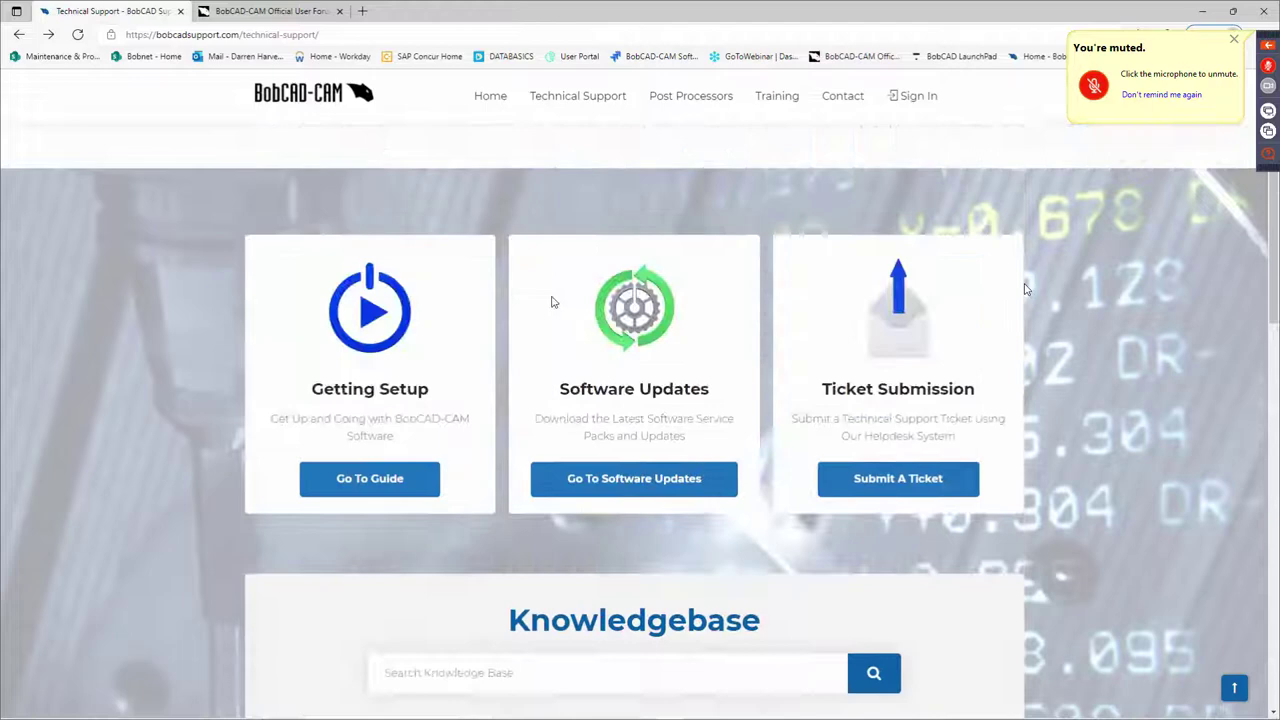
# - Open the Getting Started with Posting FAQ covering downloading posts and requesting modifications
pyautogui.click(688, 122)
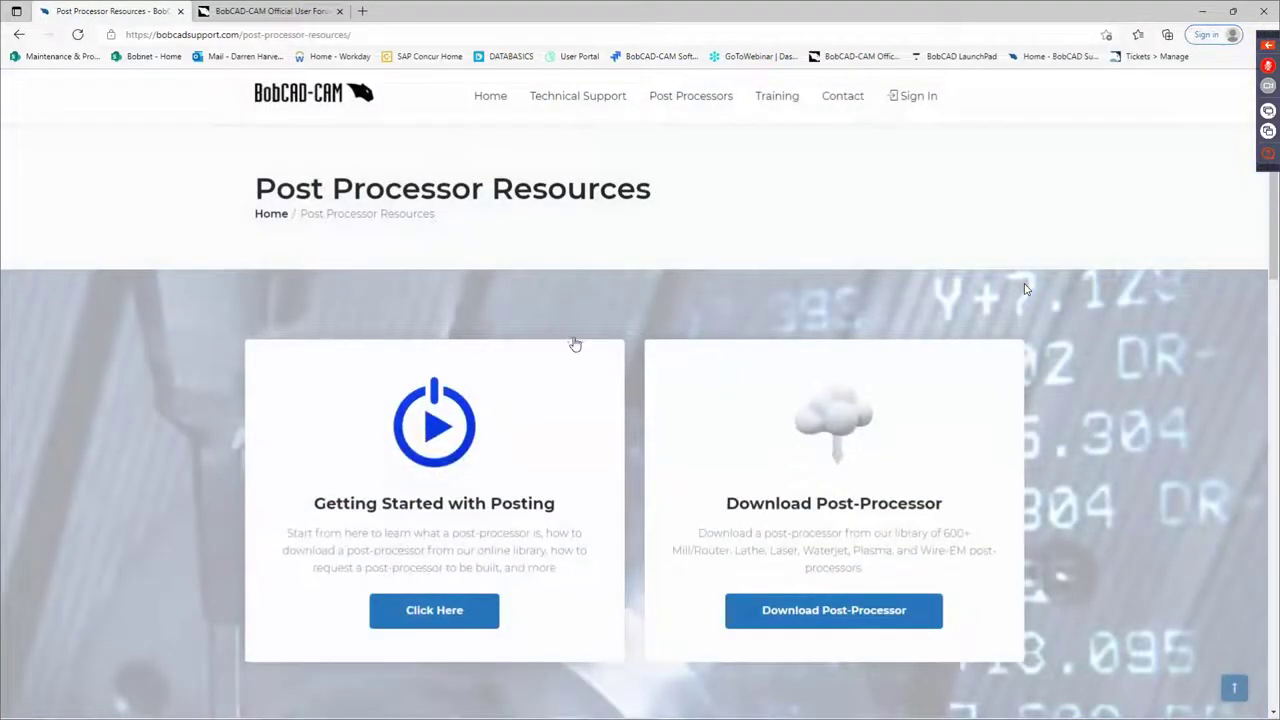
pyautogui.scroll(-2, 486, 360)
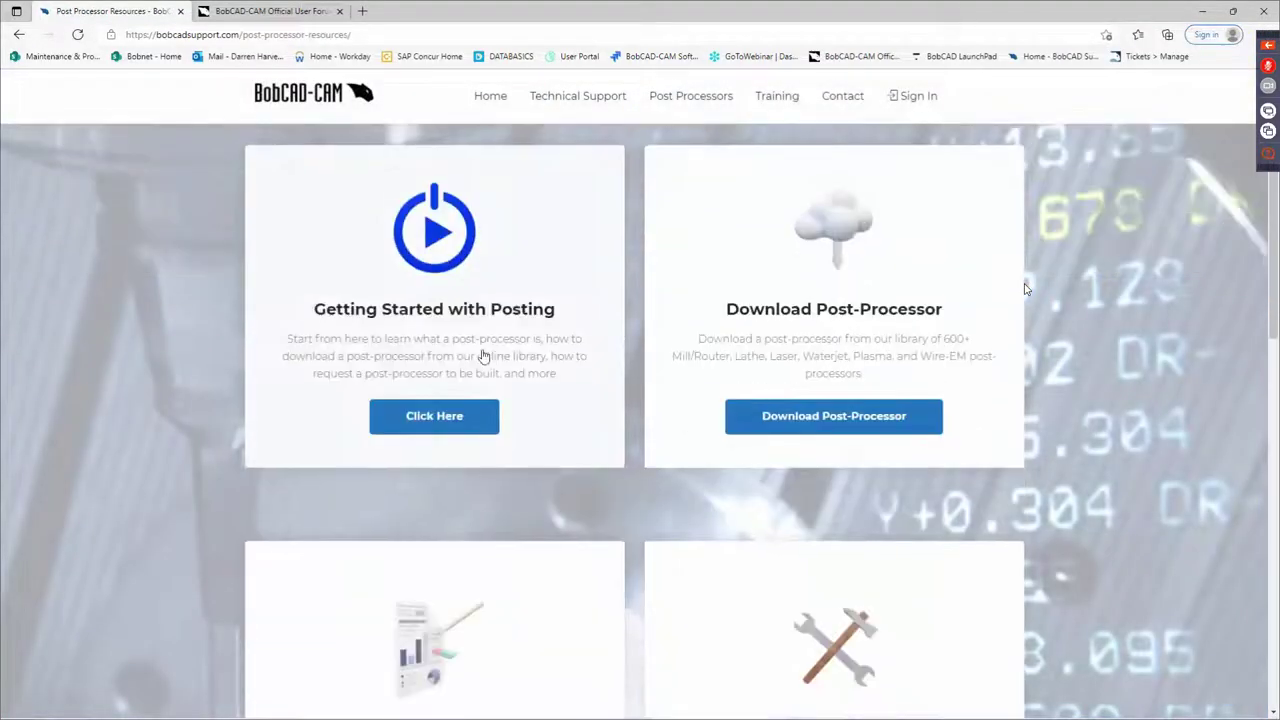
pyautogui.click(449, 419)
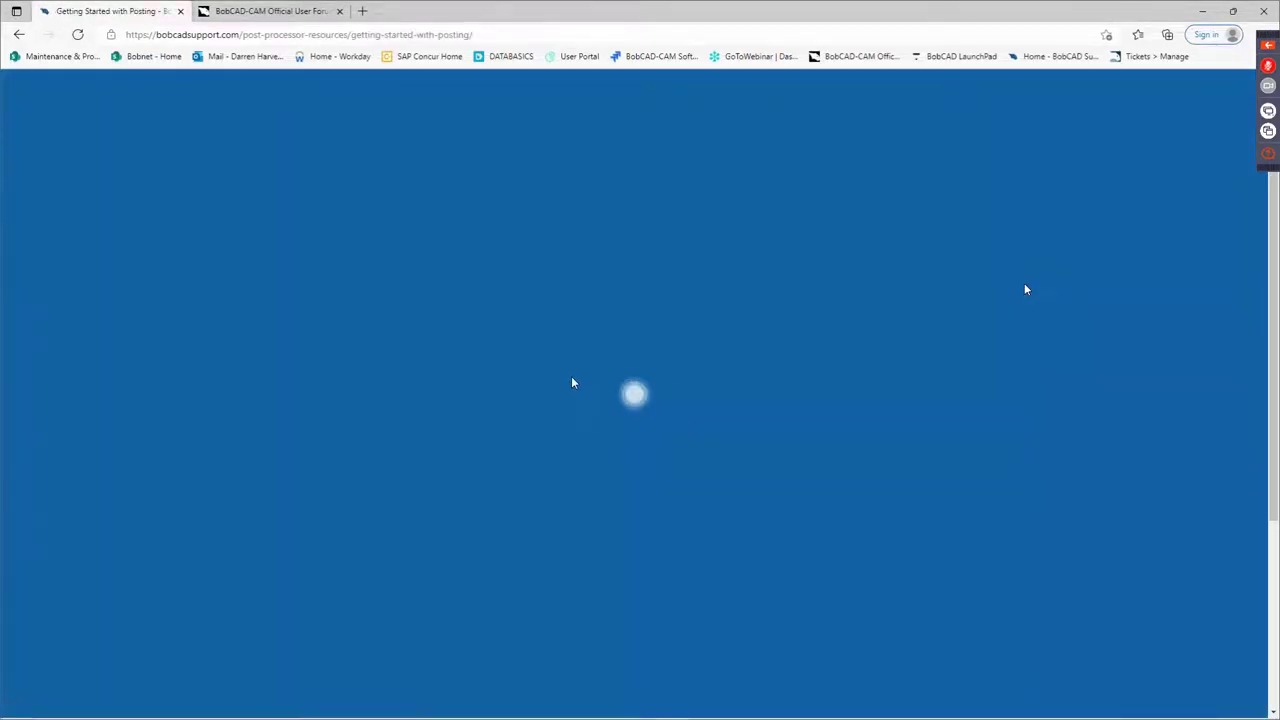
pyautogui.scroll(-3, 550, 439)
pyautogui.scroll(3, 543, 434)
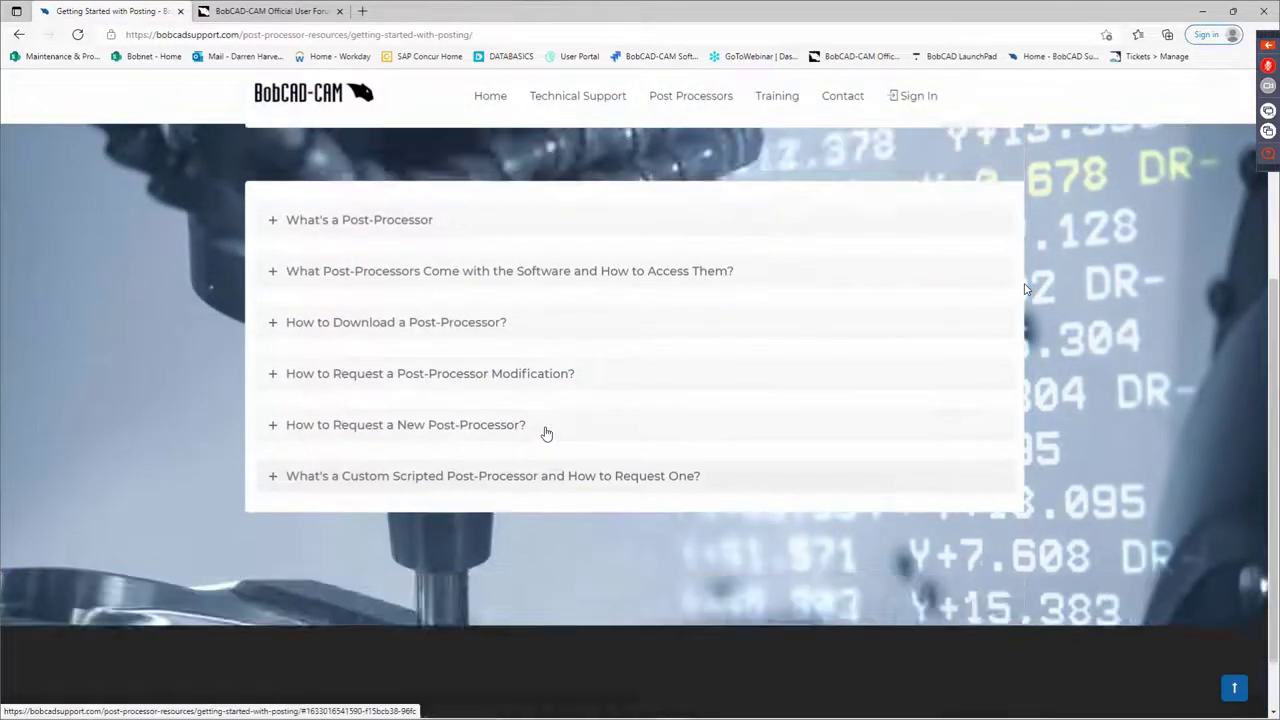
# - Open the Download Post-Processor page from the Post Processors menu
pyautogui.moveTo(705, 112)
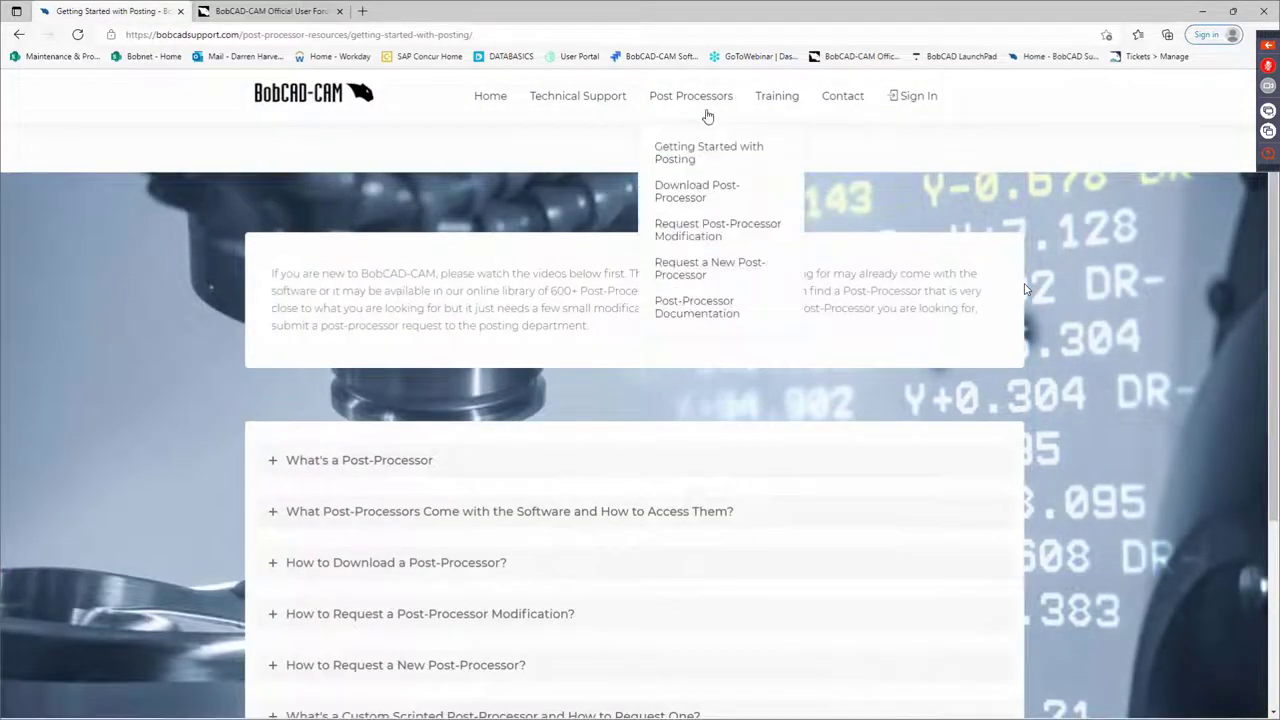
pyautogui.click(689, 195)
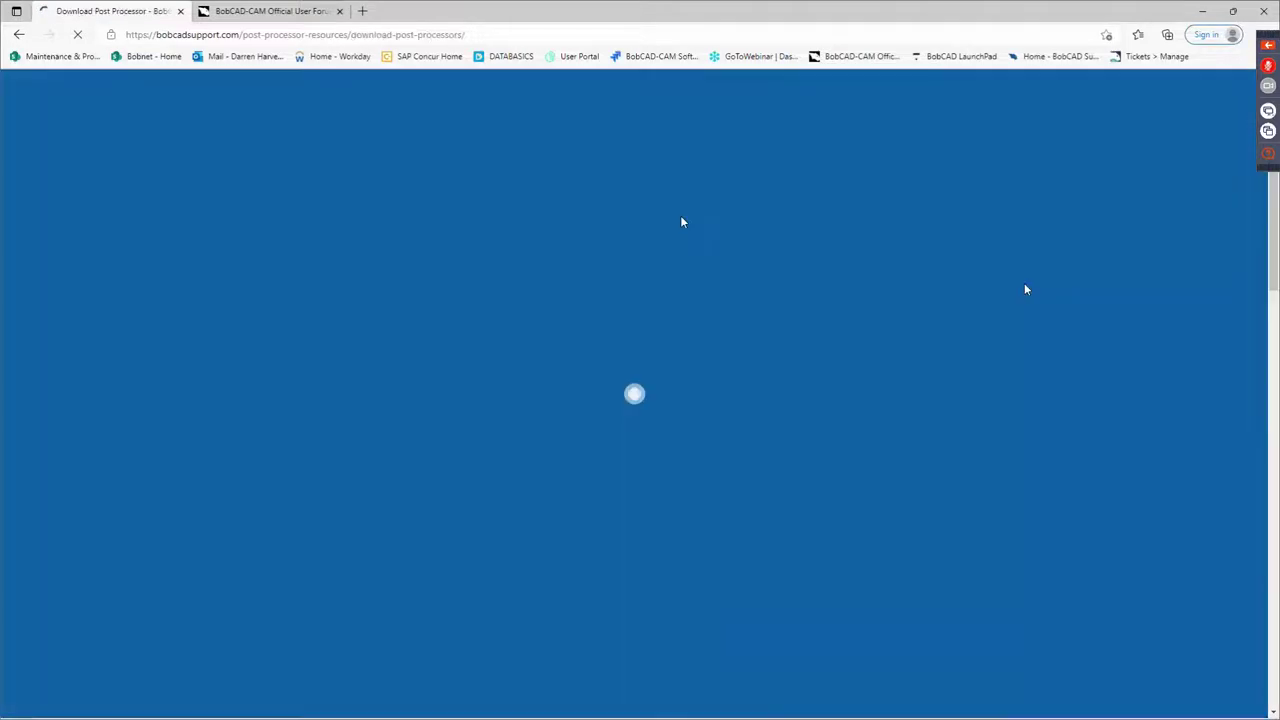
pyautogui.scroll(-5, 575, 406)
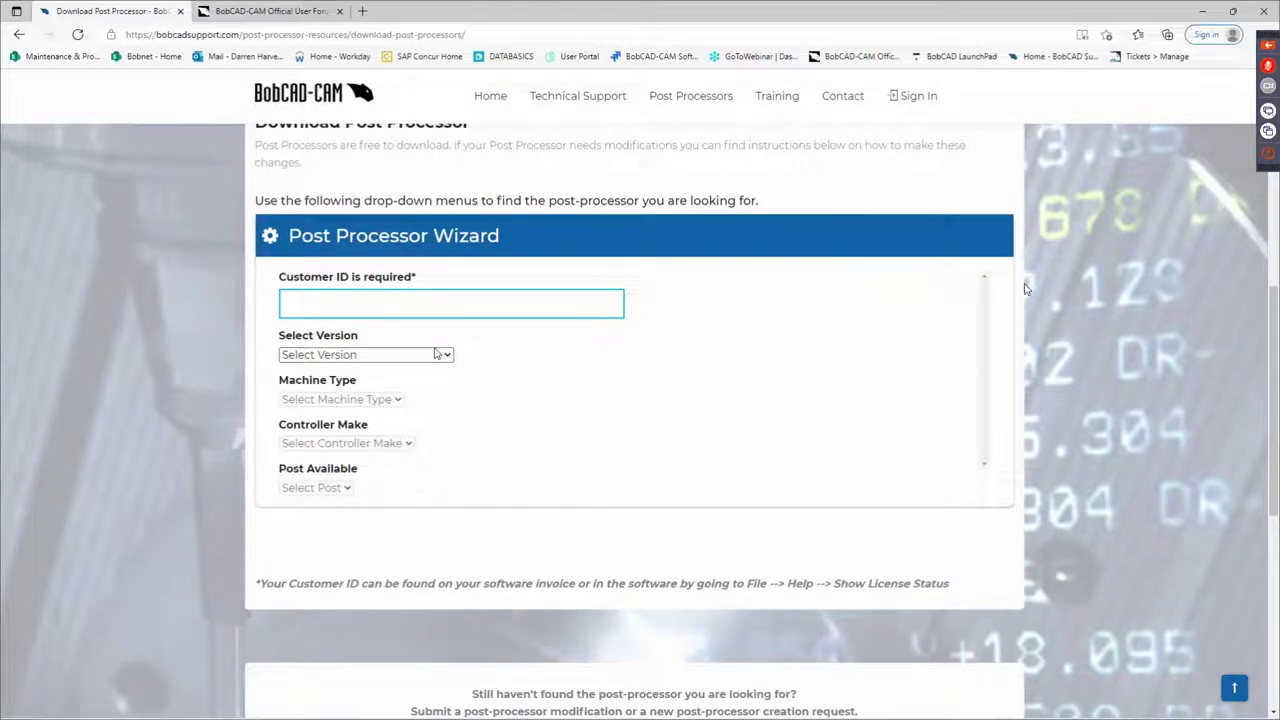
# - Autofill the Customer ID, choose BobCAD V31-V34 and Mill-Router, leaving controller make unselected
pyautogui.click(429, 306)
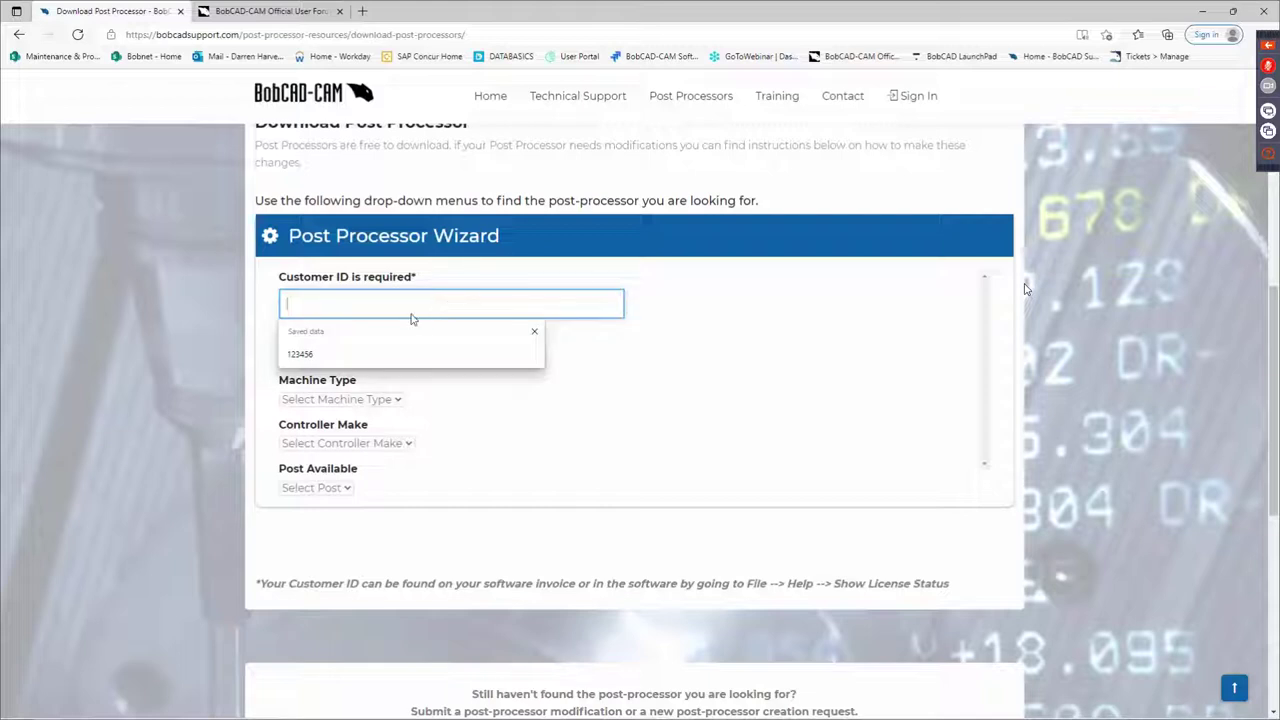
pyautogui.click(335, 356)
pyautogui.click(372, 355)
pyautogui.click(386, 388)
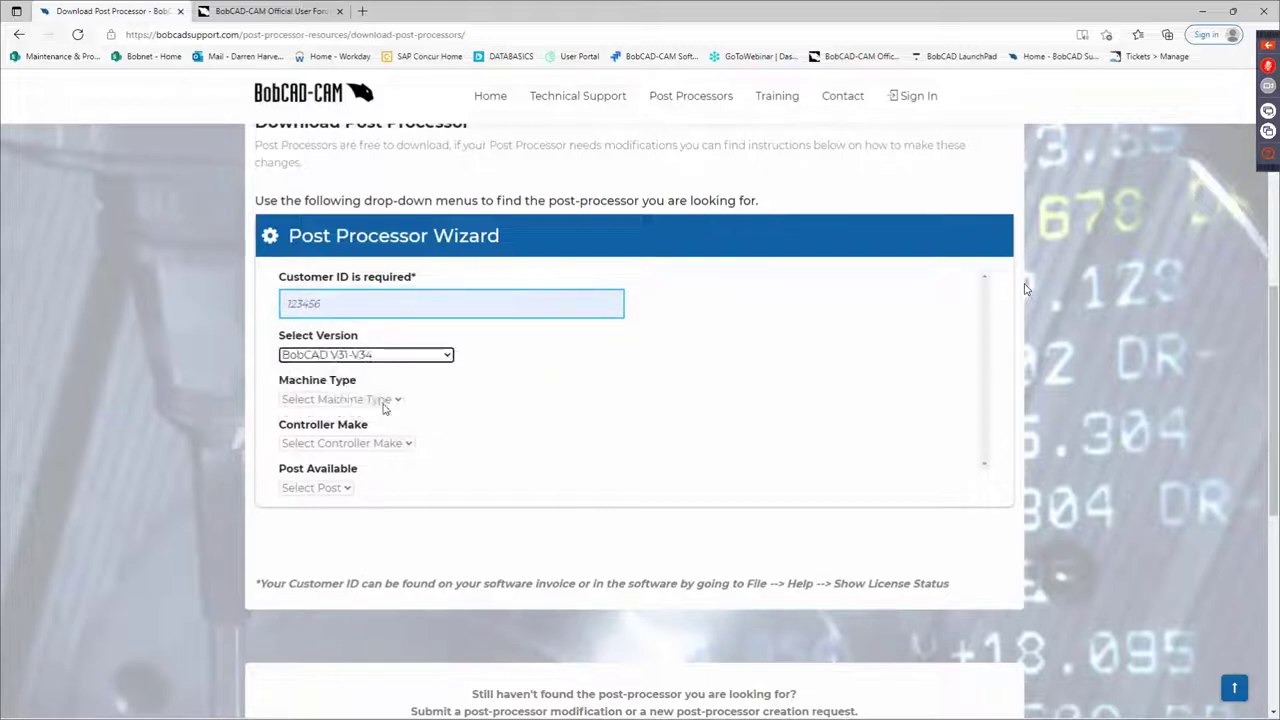
pyautogui.click(380, 399)
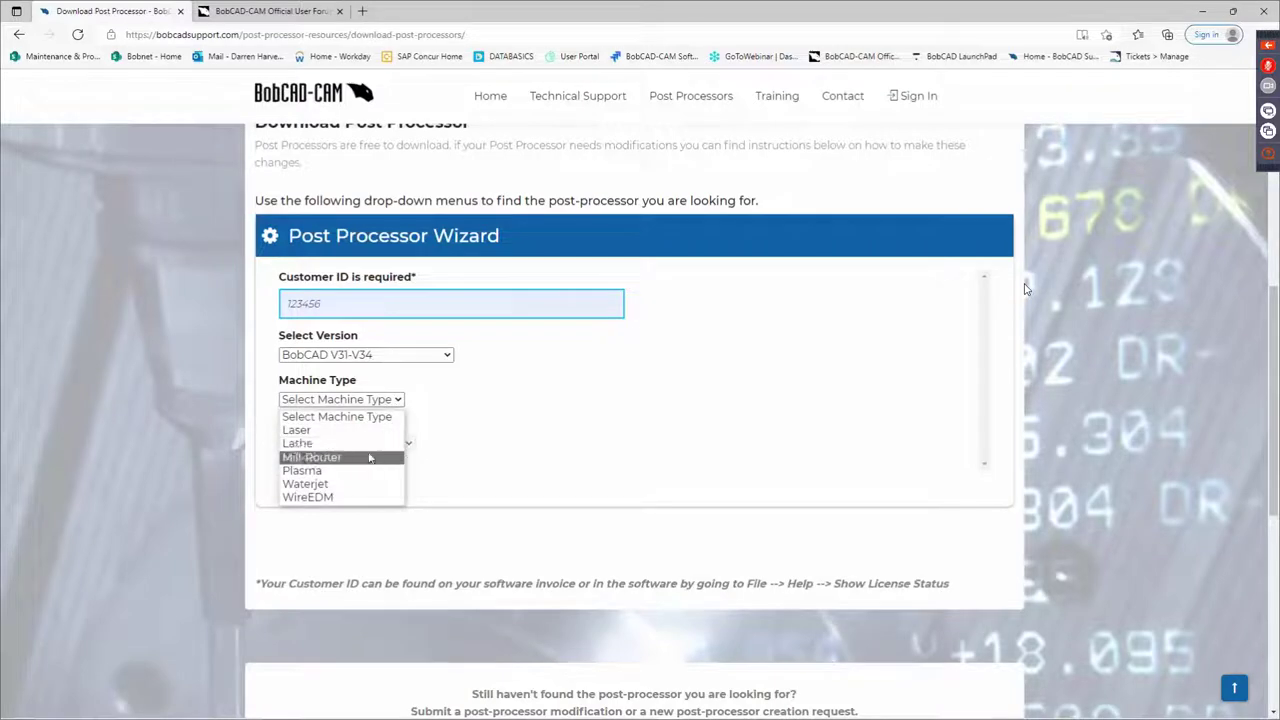
pyautogui.click(368, 457)
pyautogui.click(392, 443)
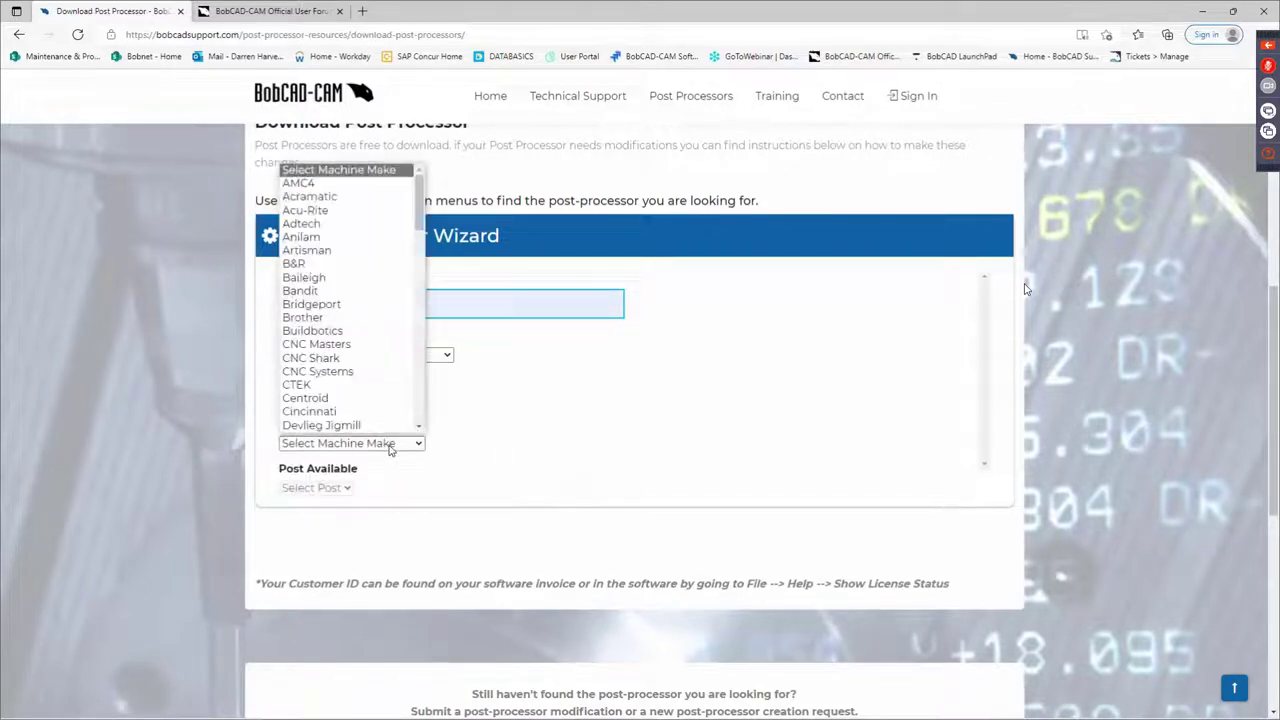
pyautogui.scroll(-4, 354, 350)
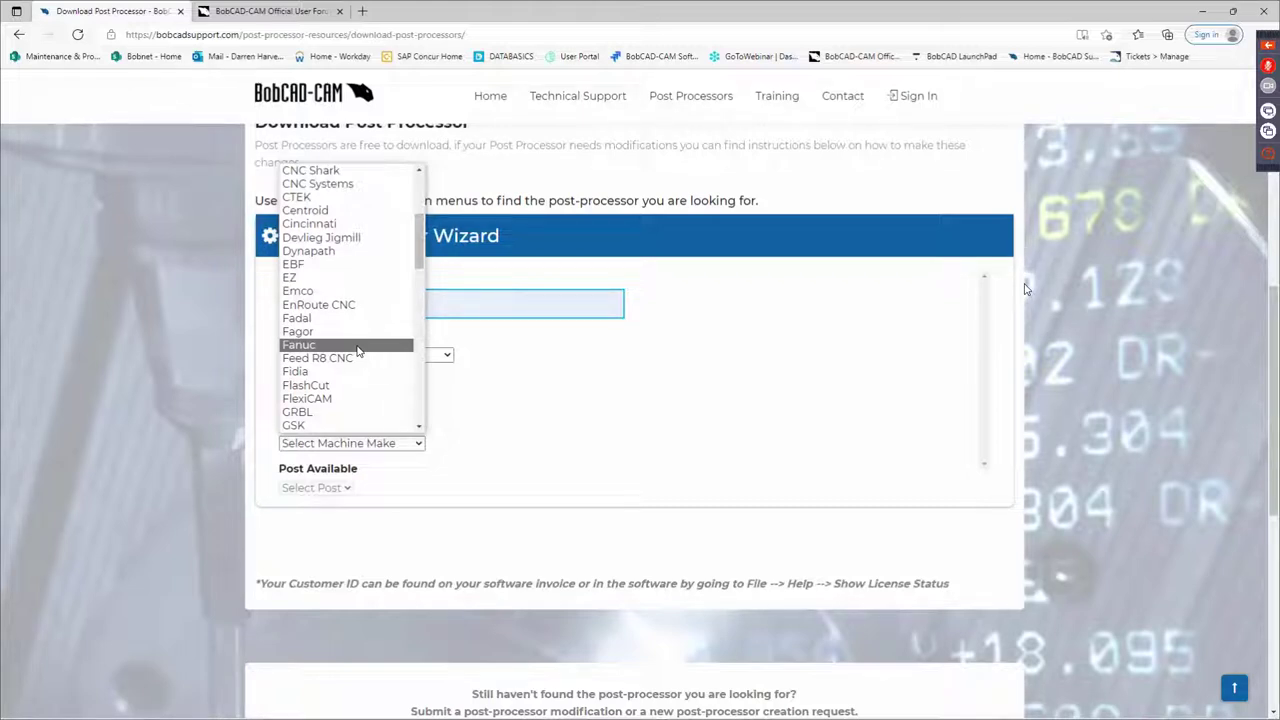
pyautogui.click(496, 389)
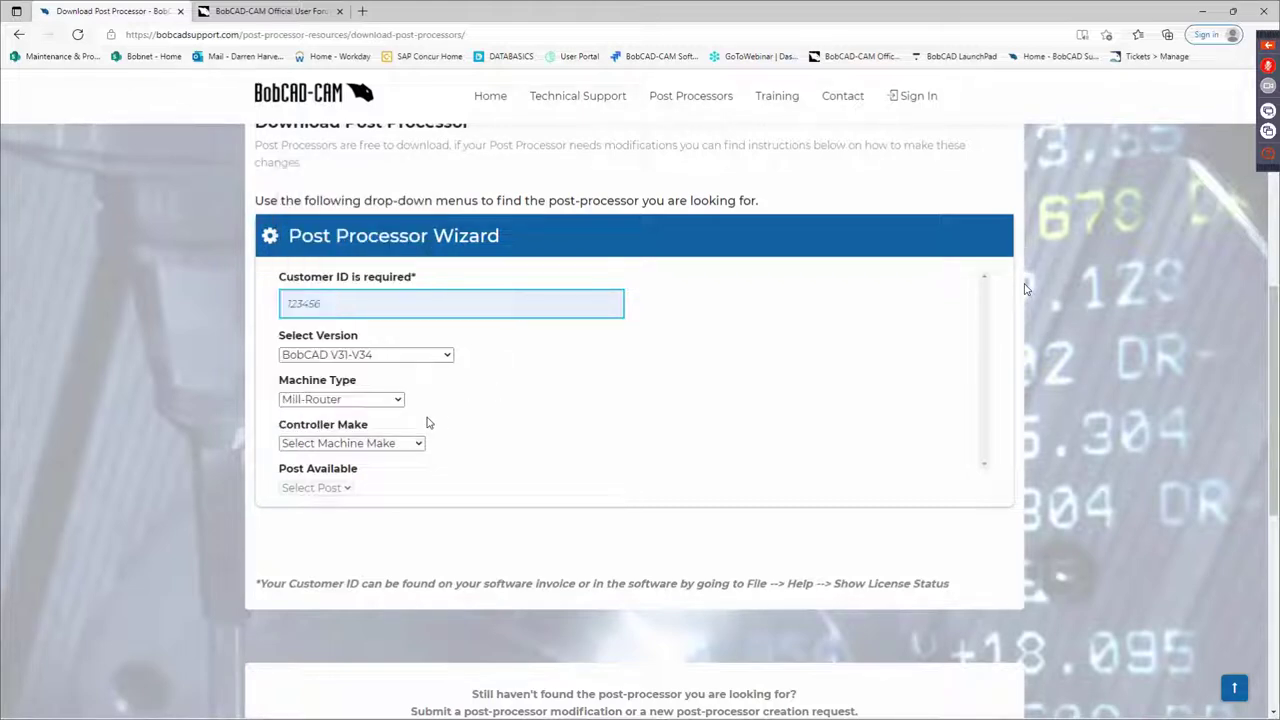
pyautogui.scroll(-2, 471, 457)
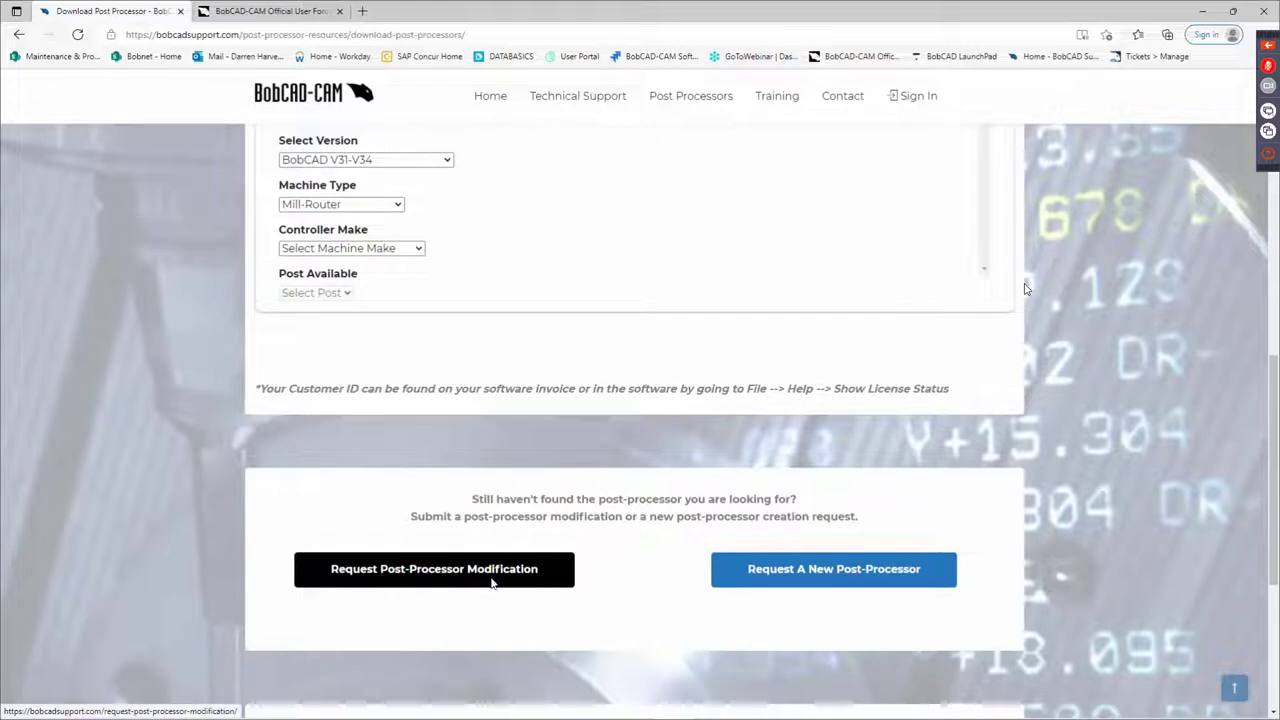
# - Open the page for requesting a new post-processor
pyautogui.click(797, 578)
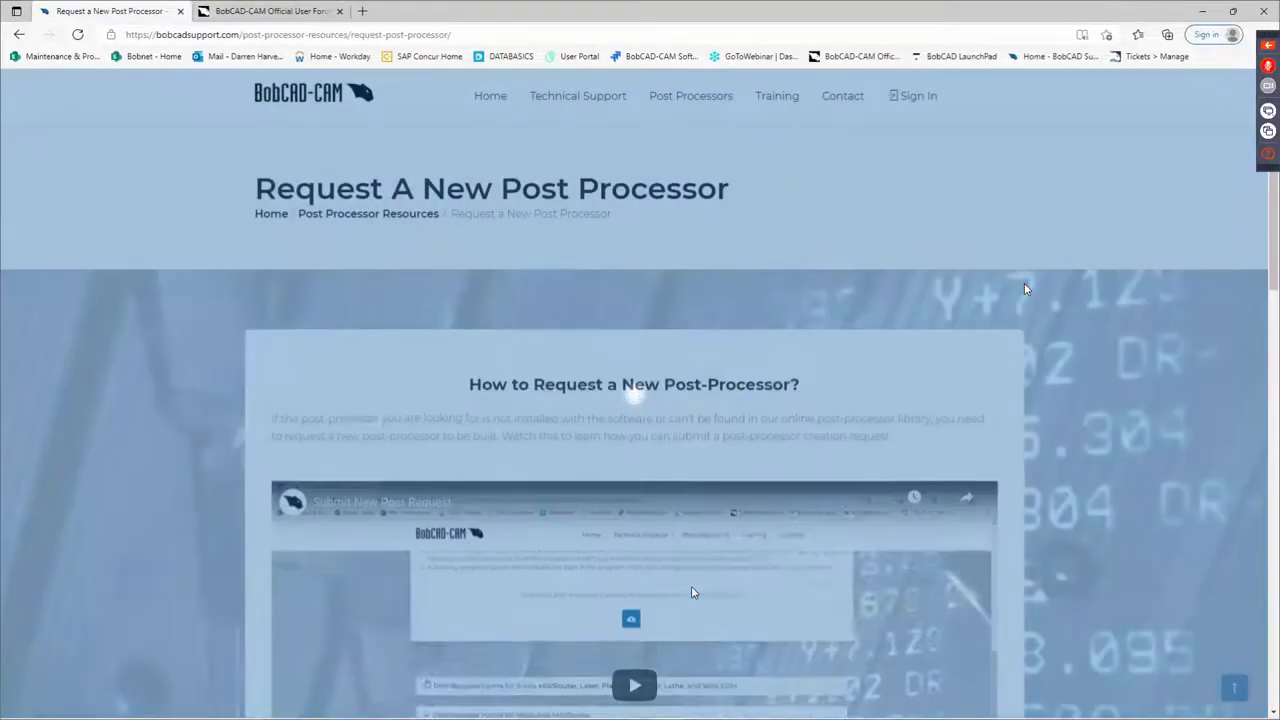
pyautogui.scroll(-2, 679, 570)
pyautogui.scroll(-4, 680, 567)
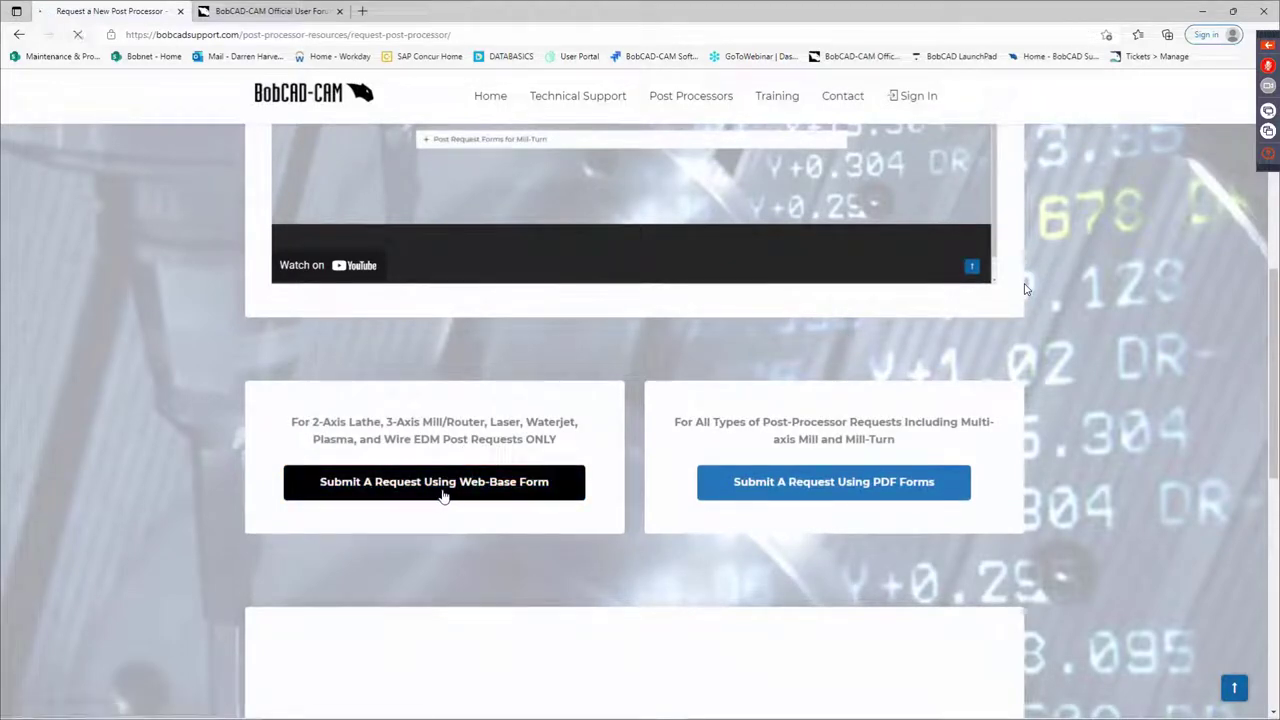
# - Review the blank Web-Based New Post Request Form, including machine details and ZIP attachment
pyautogui.click(518, 488)
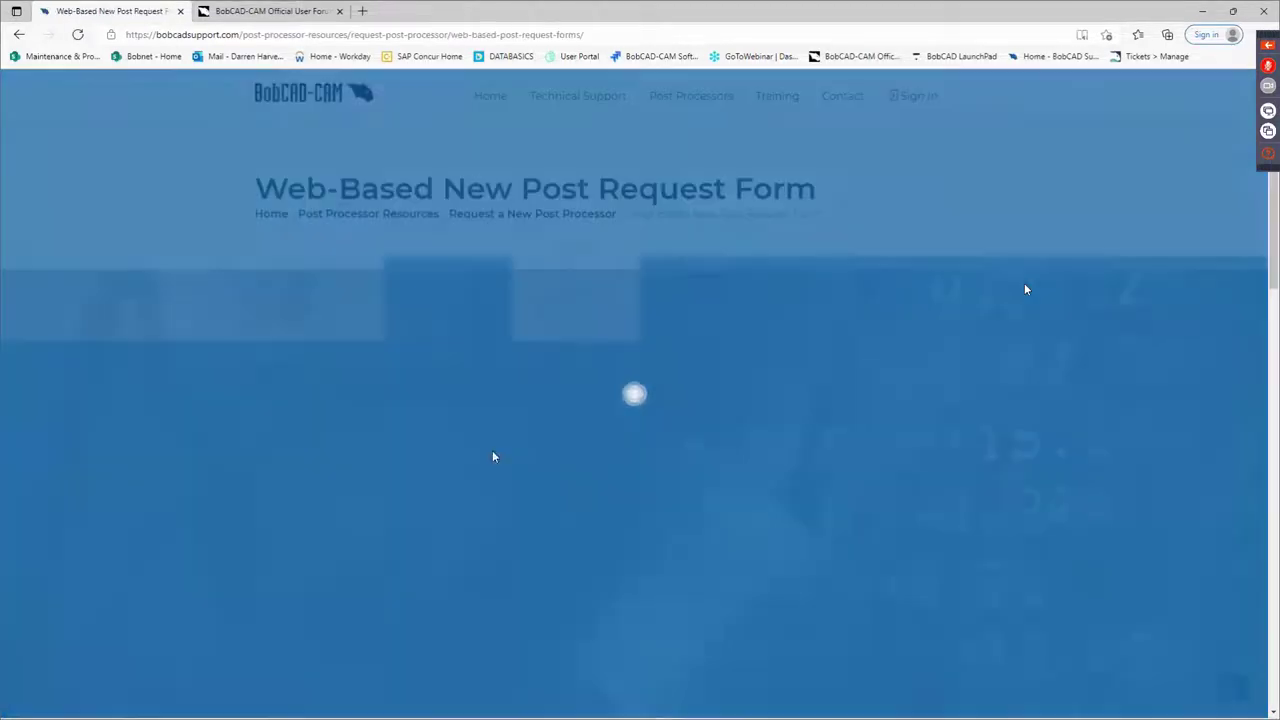
pyautogui.scroll(-2, 580, 471)
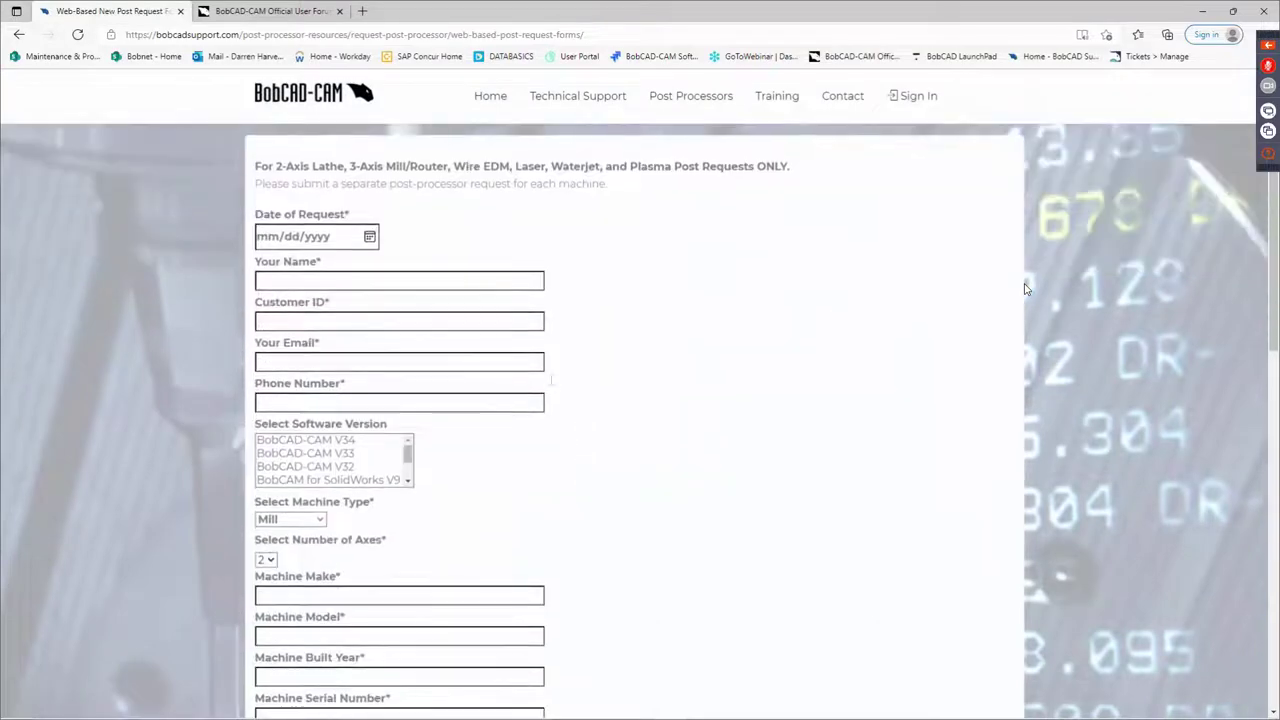
pyautogui.scroll(-3, 470, 512)
pyautogui.scroll(-3, 470, 510)
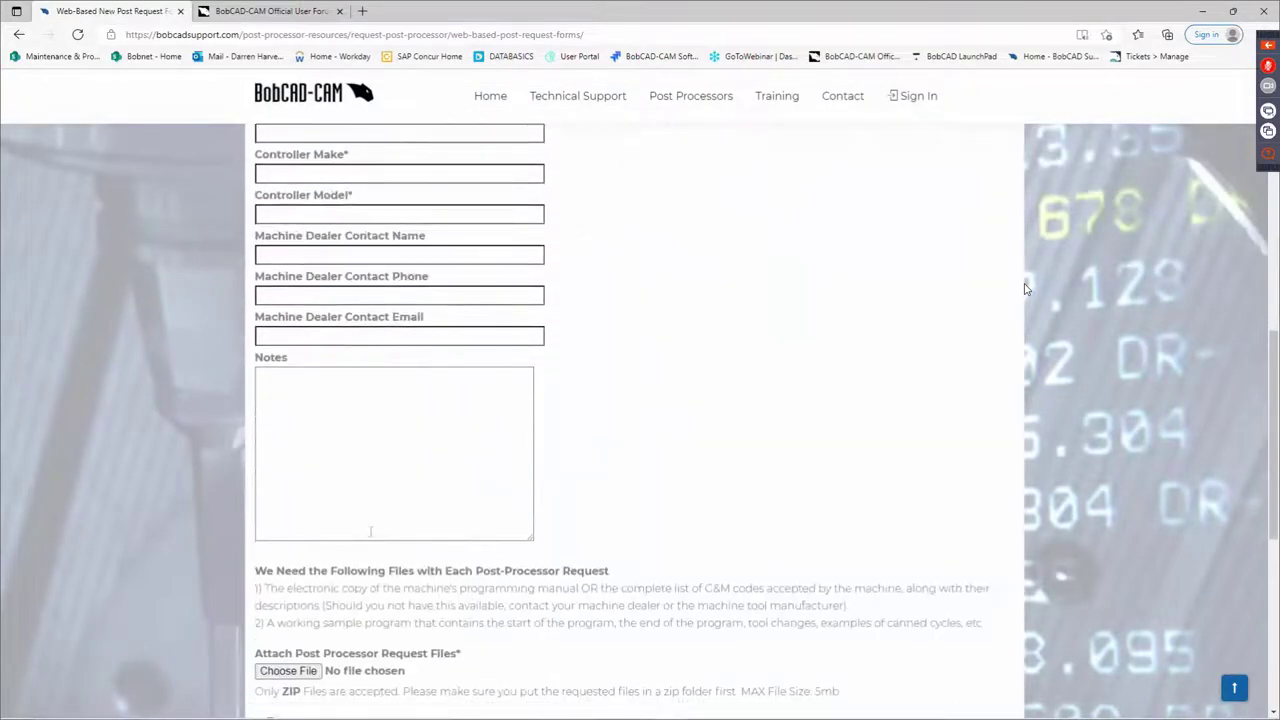
pyautogui.scroll(-1, 433, 551)
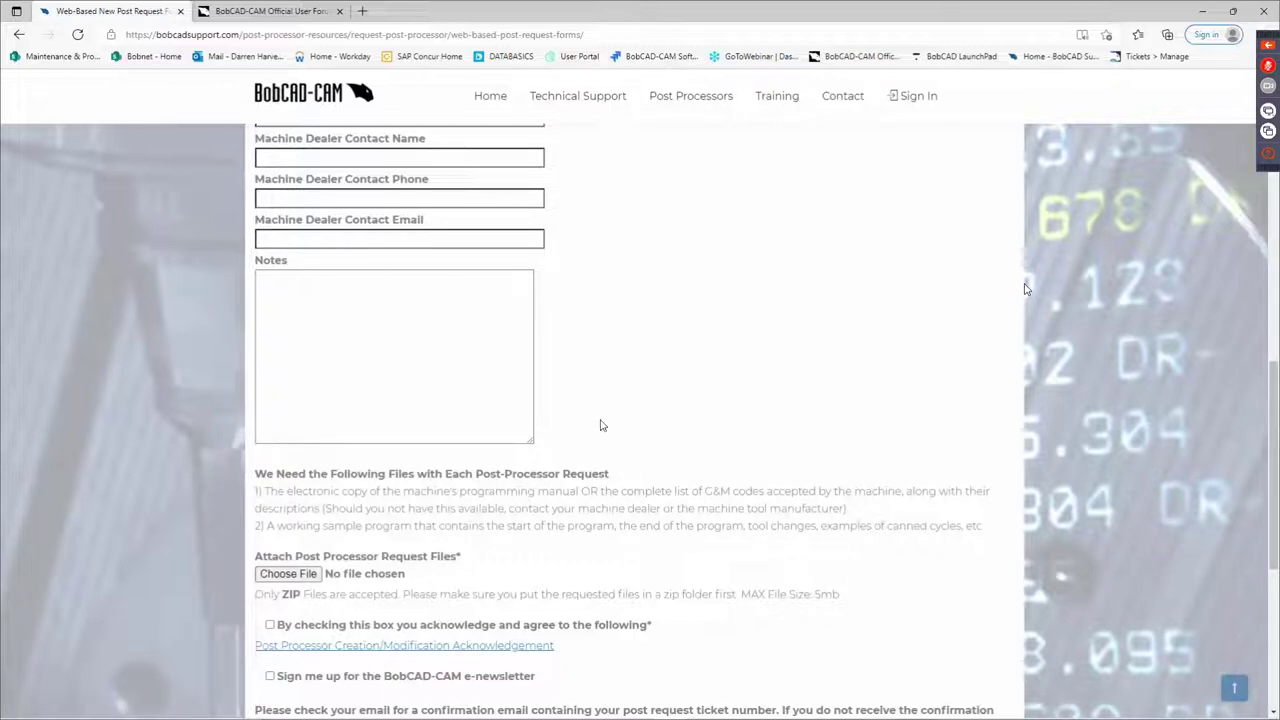
pyautogui.scroll(2, 603, 422)
pyautogui.scroll(4, 585, 325)
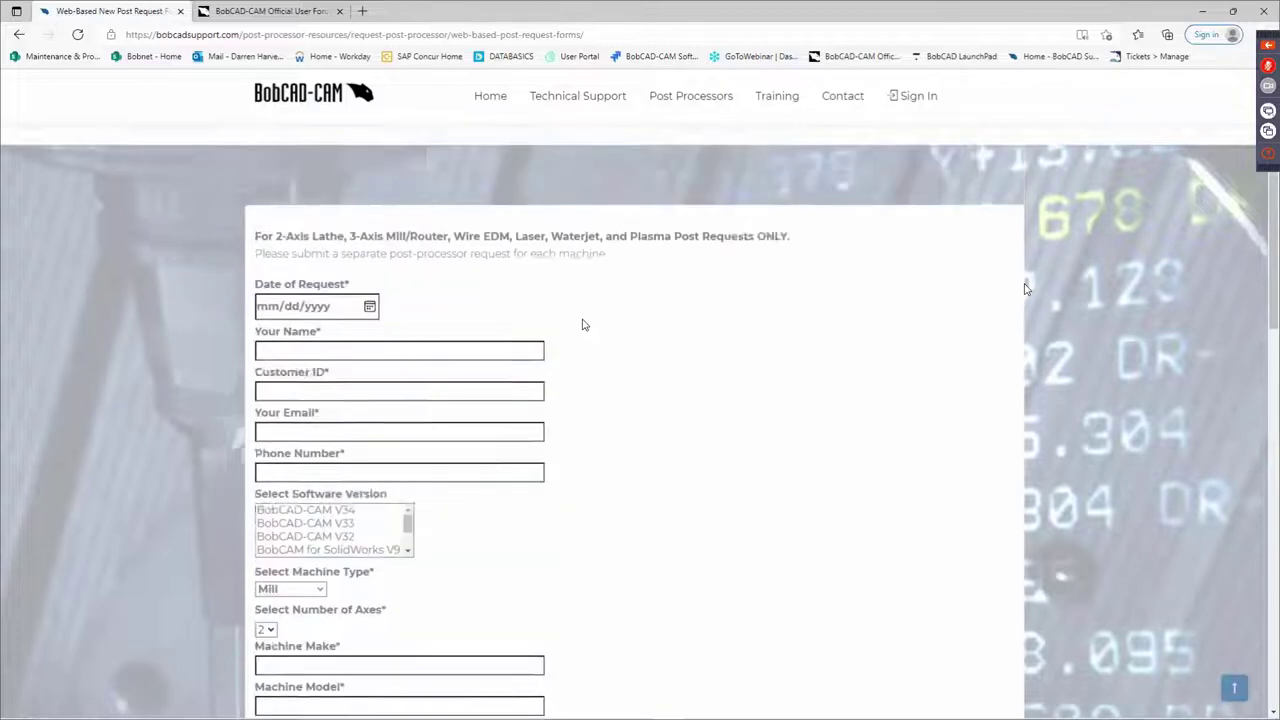
# - Open the Training Resources page from the Training menu
pyautogui.moveTo(777, 100)
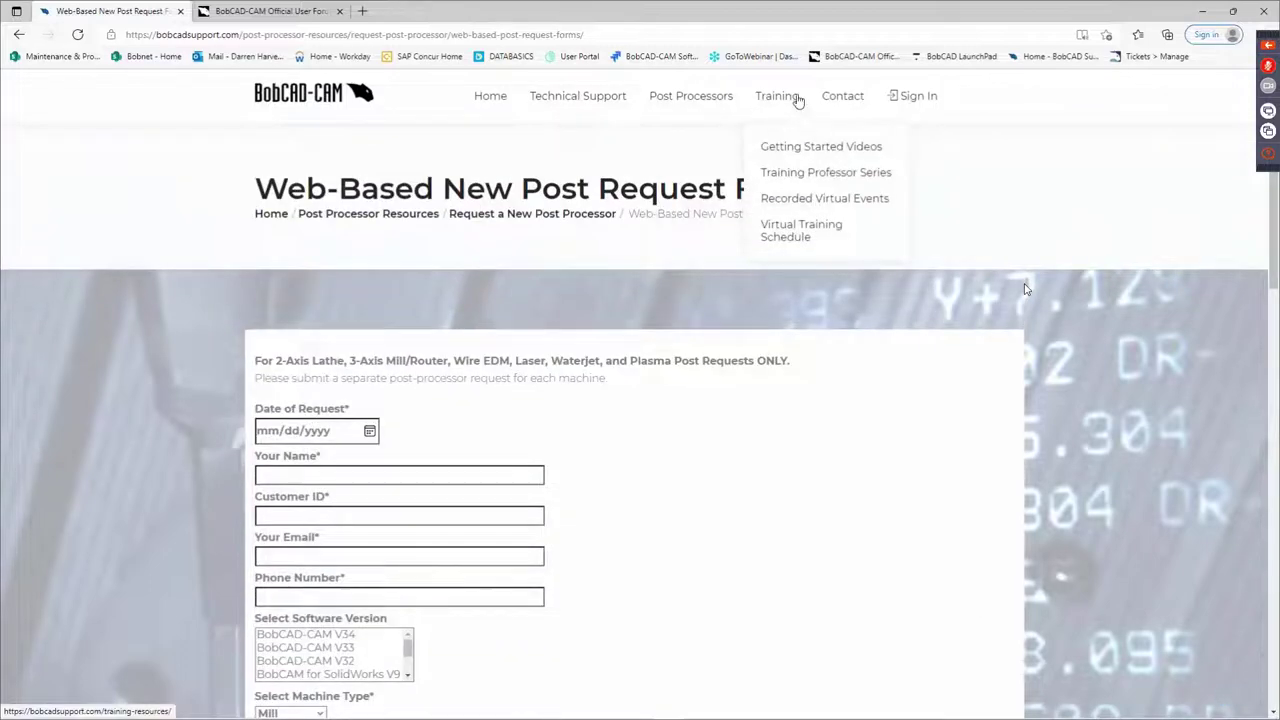
pyautogui.click(770, 200)
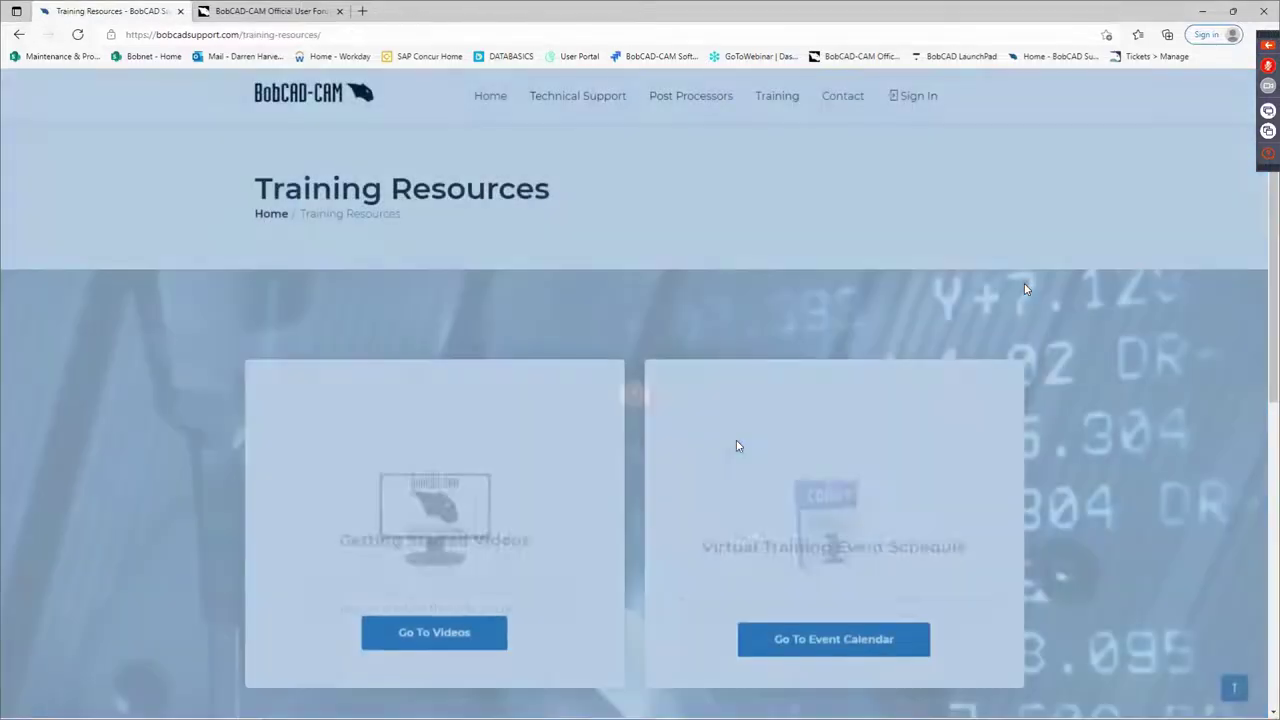
pyautogui.scroll(-2, 706, 451)
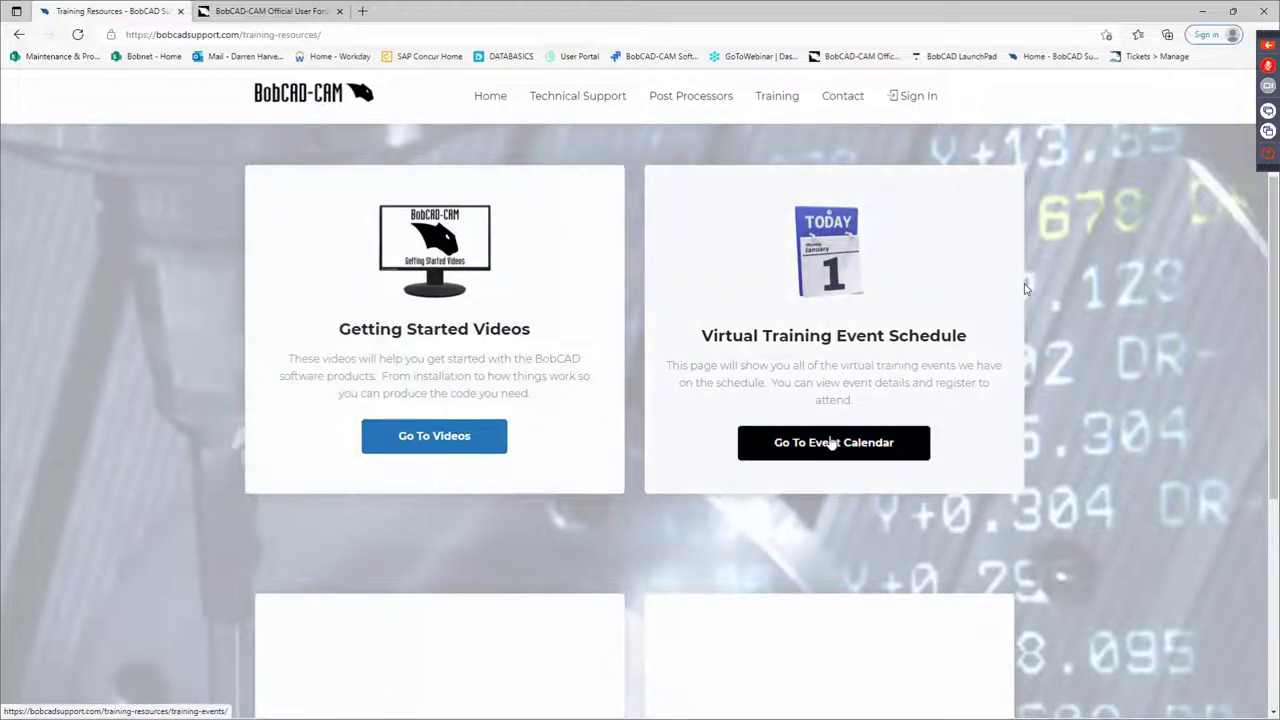
pyautogui.scroll(-3, 833, 447)
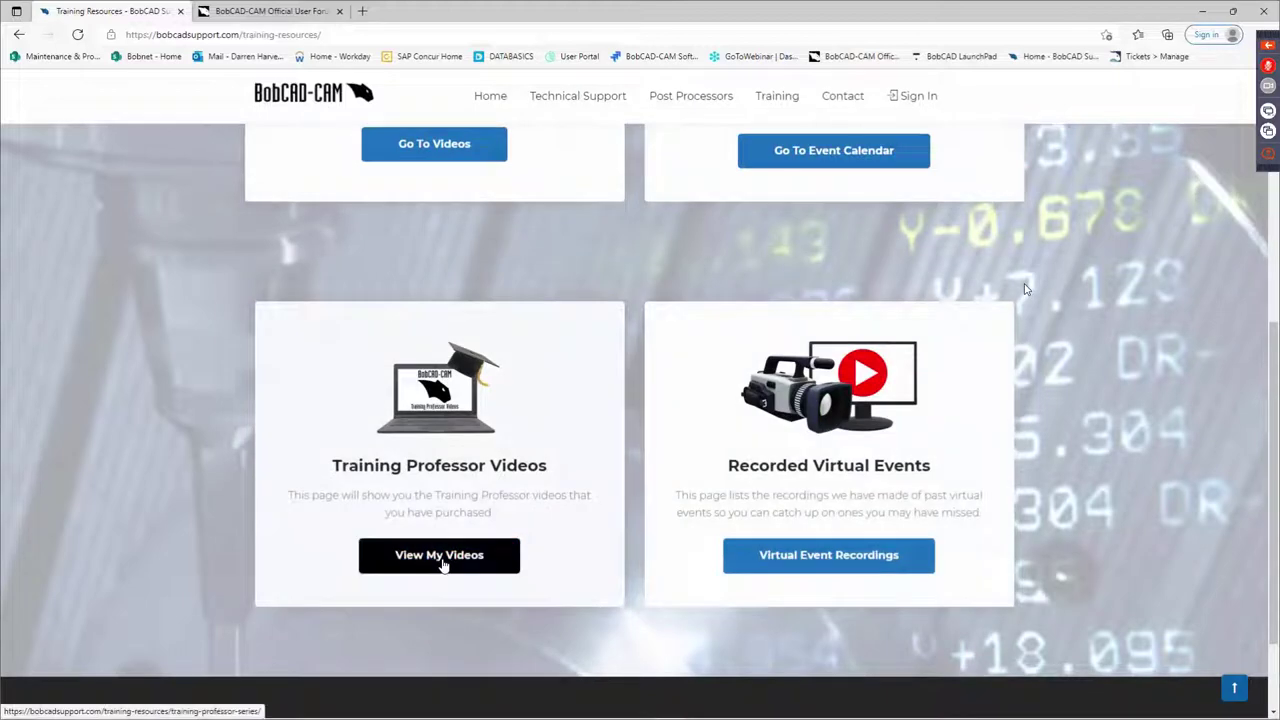
# - Browse the Sign Making, V33 Mill and V33 Mill Turn Training Professor videos
pyautogui.click(436, 566)
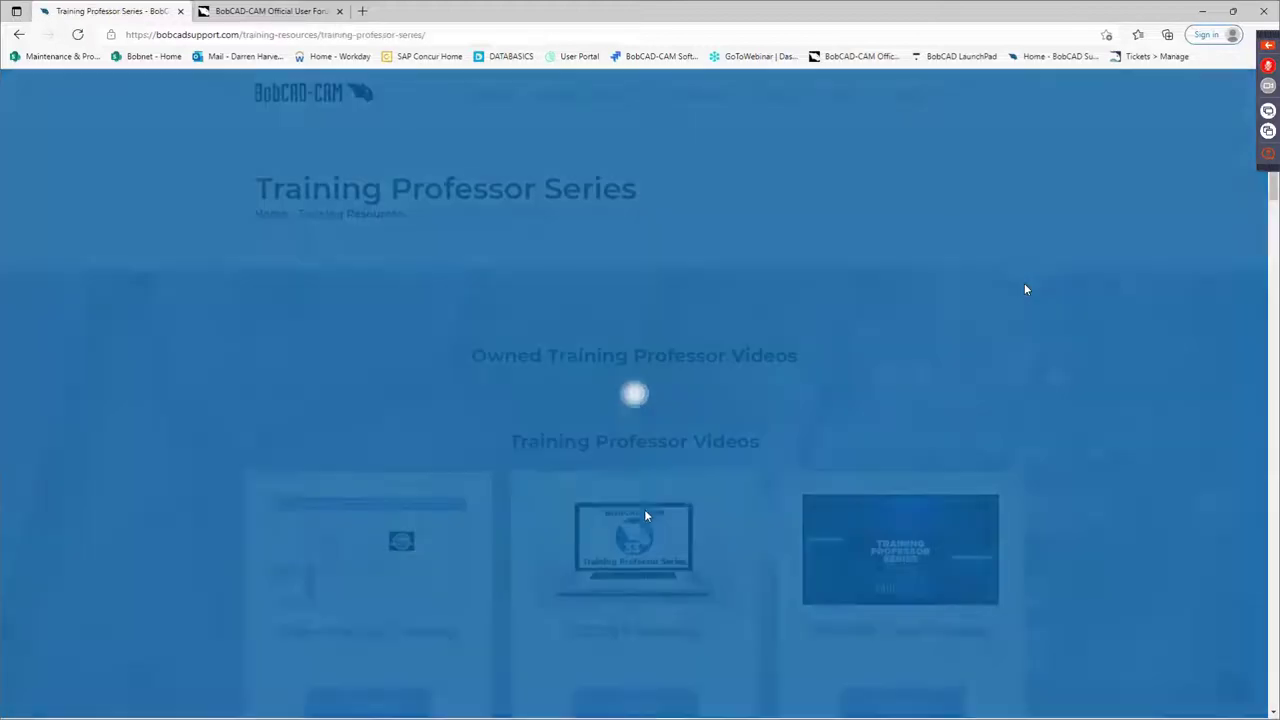
pyautogui.scroll(-3, 645, 490)
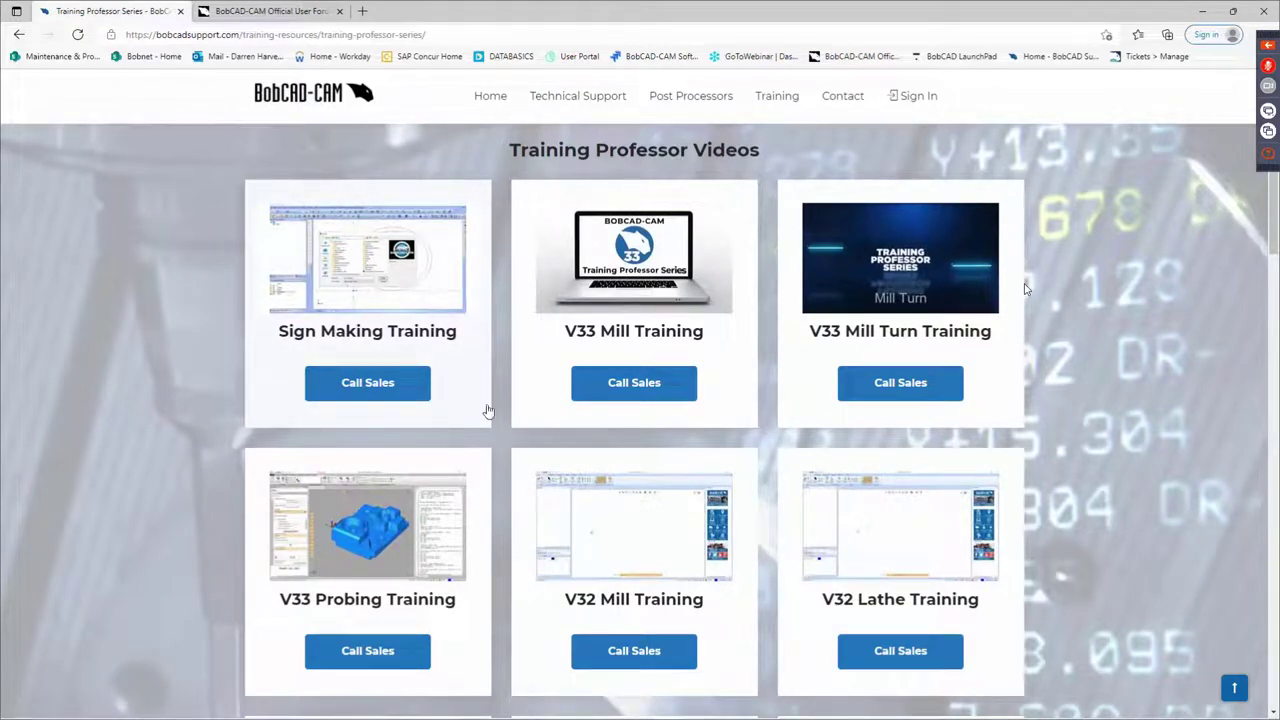
pyautogui.scroll(-3, 495, 395)
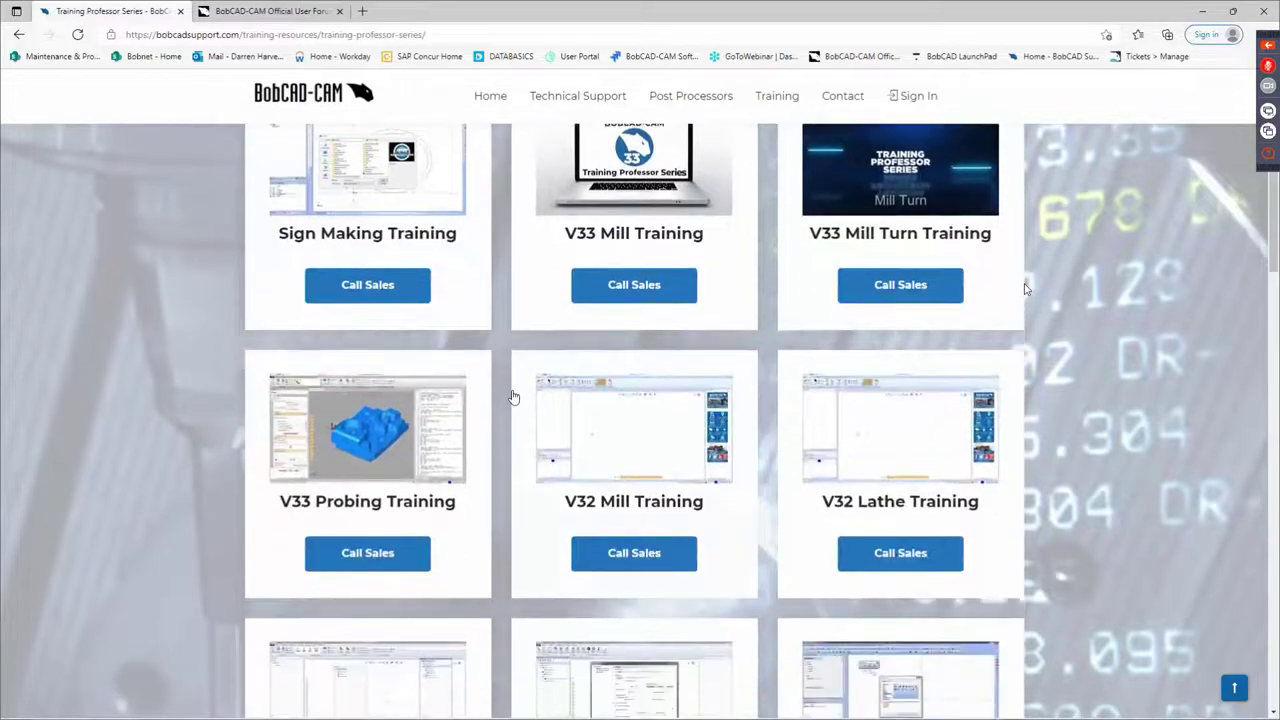
pyautogui.scroll(6, 512, 396)
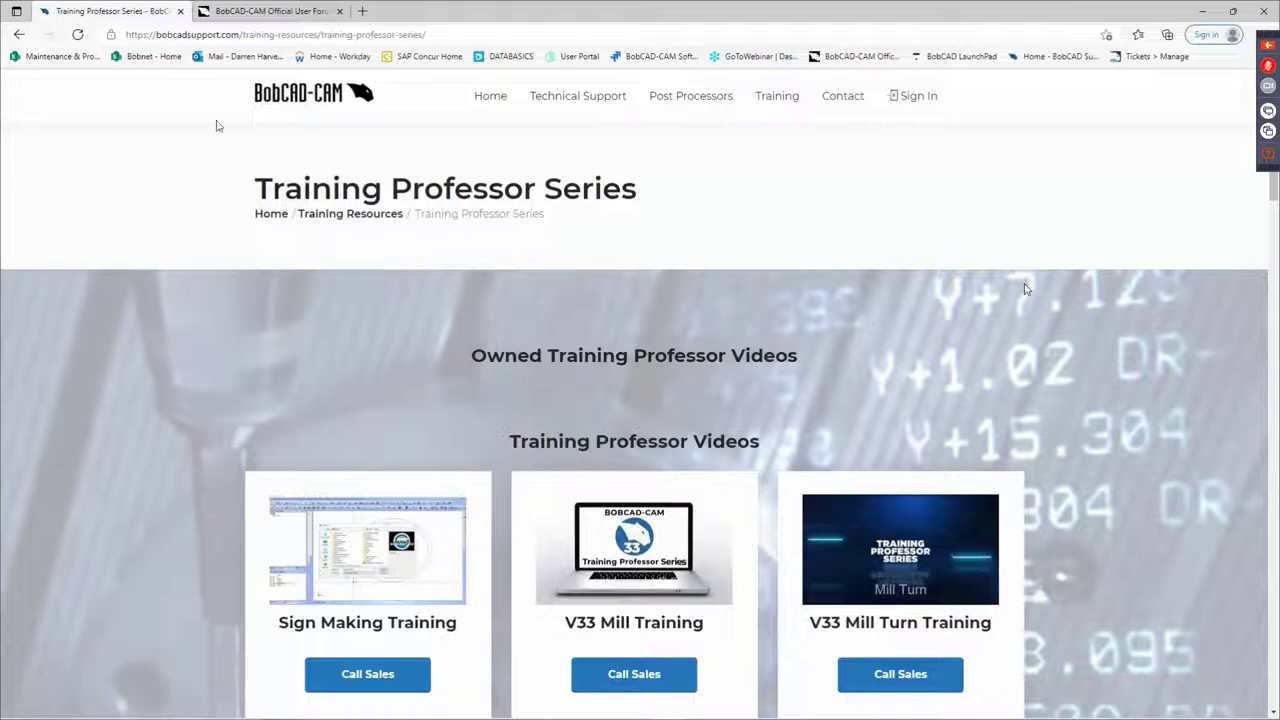
# - Browse the BobCAD-CAM forum categories, then return to the empty BobCAD4 drawing
pyautogui.click(252, 14)
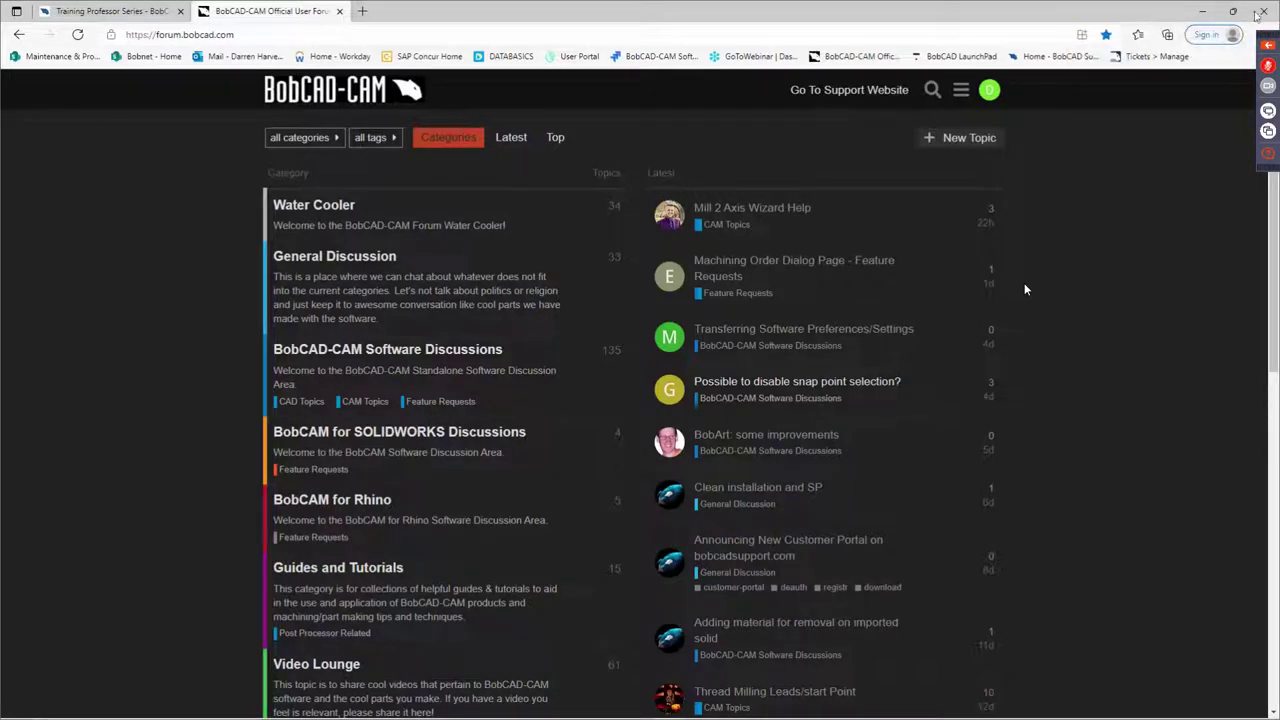
pyautogui.hotkey('alt', 'Tab')
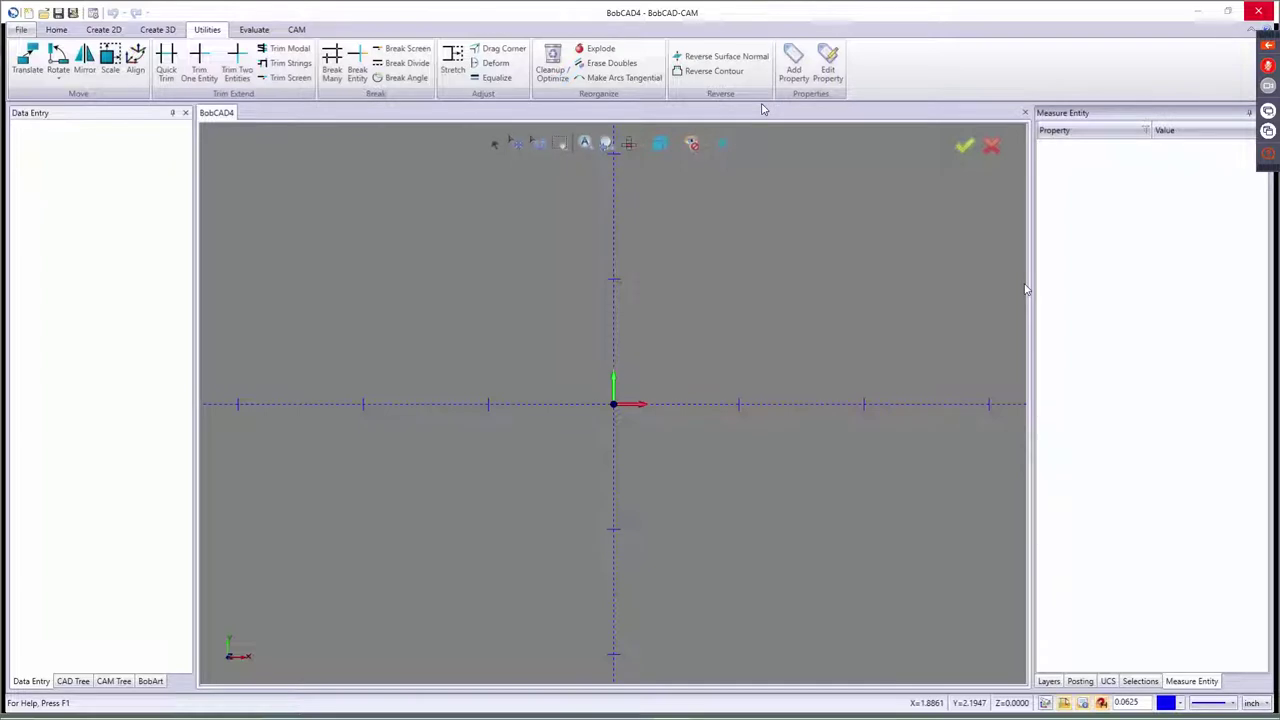
pyautogui.click(19, 30)
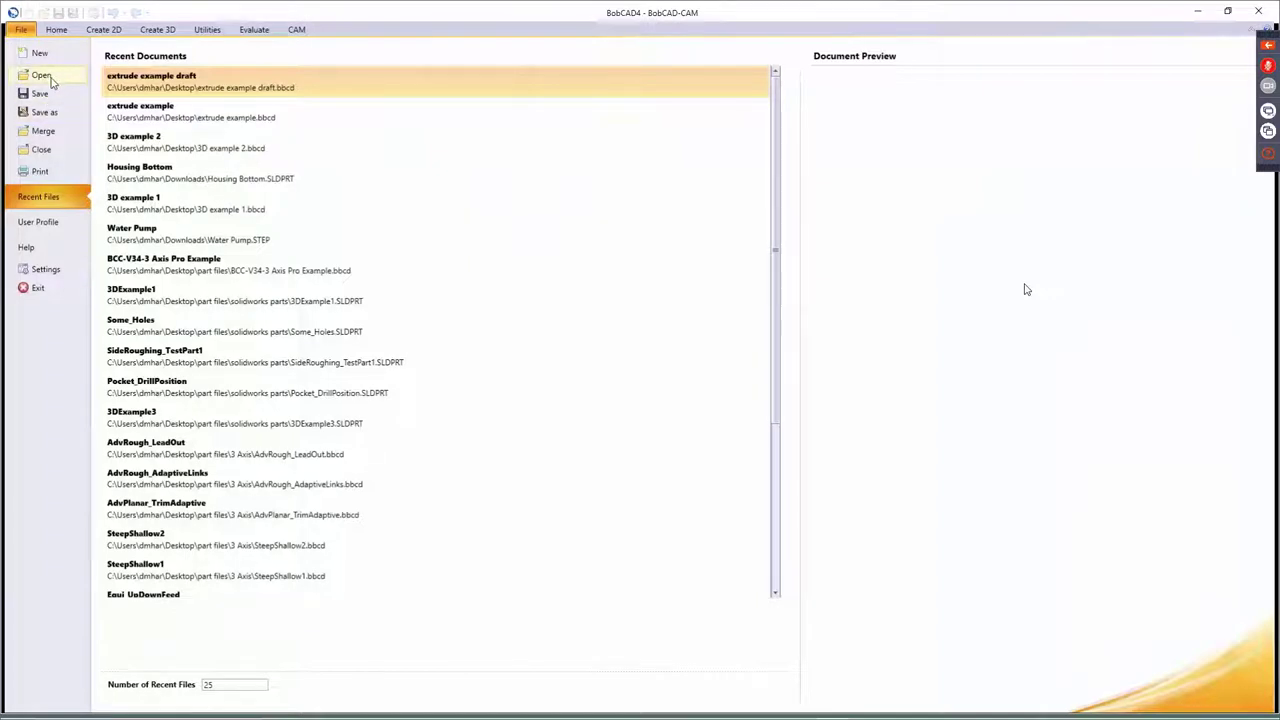
pyautogui.click(42, 79)
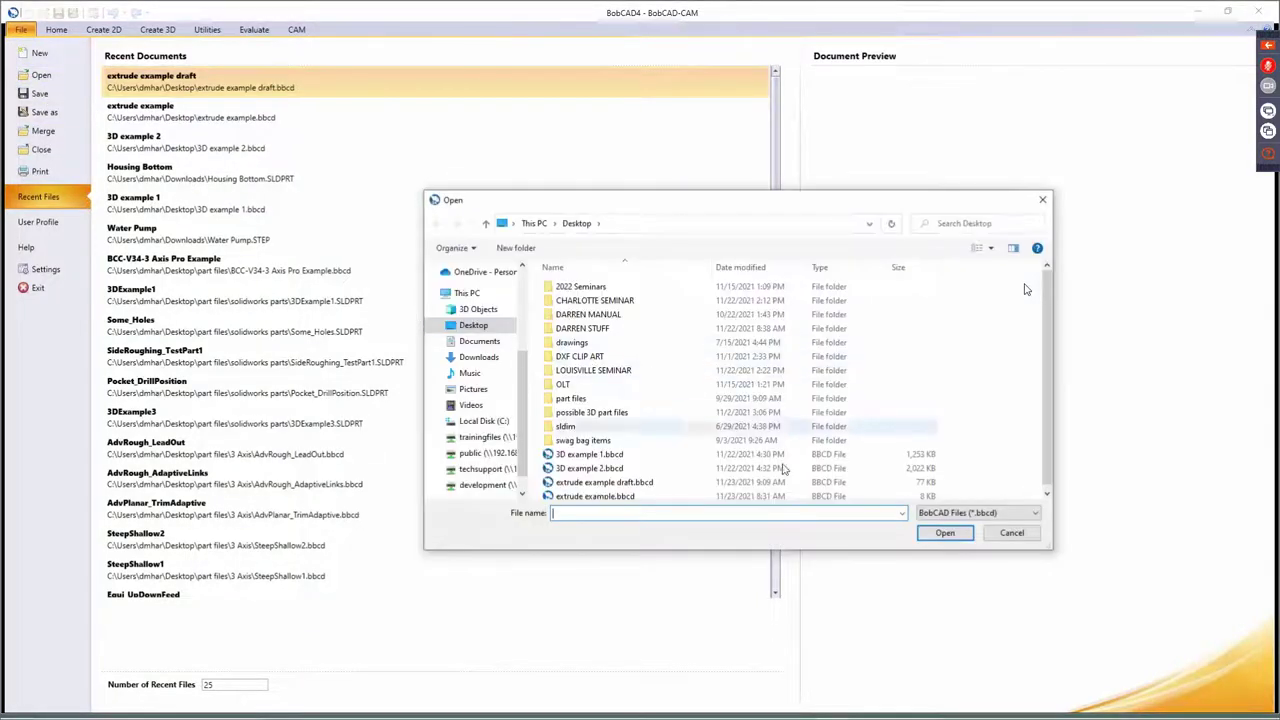
pyautogui.click(1008, 515)
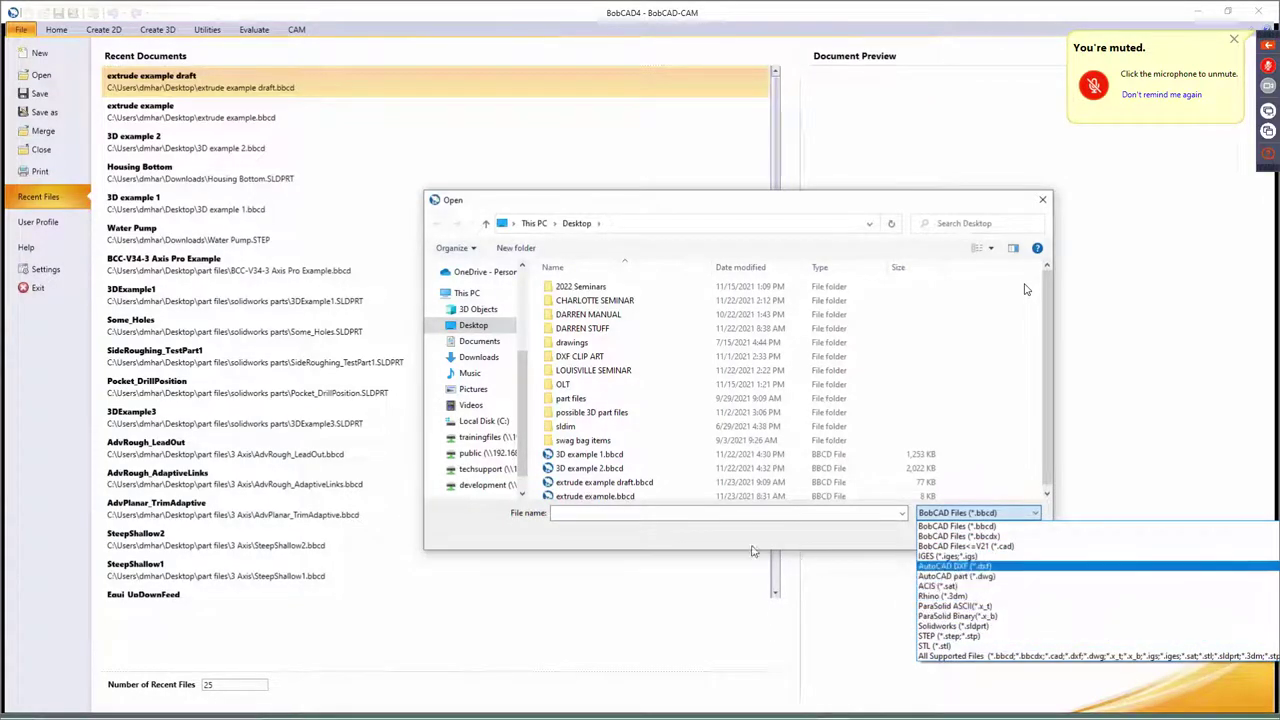
pyautogui.click(697, 549)
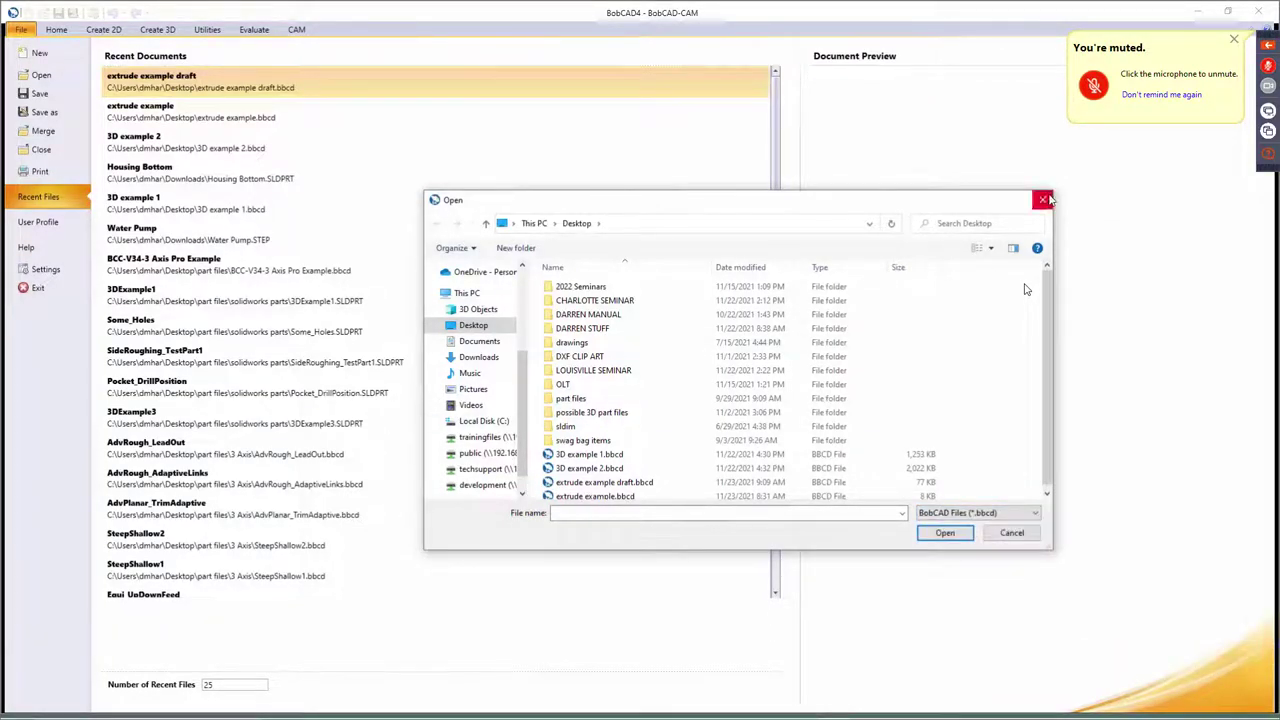
pyautogui.click(1043, 199)
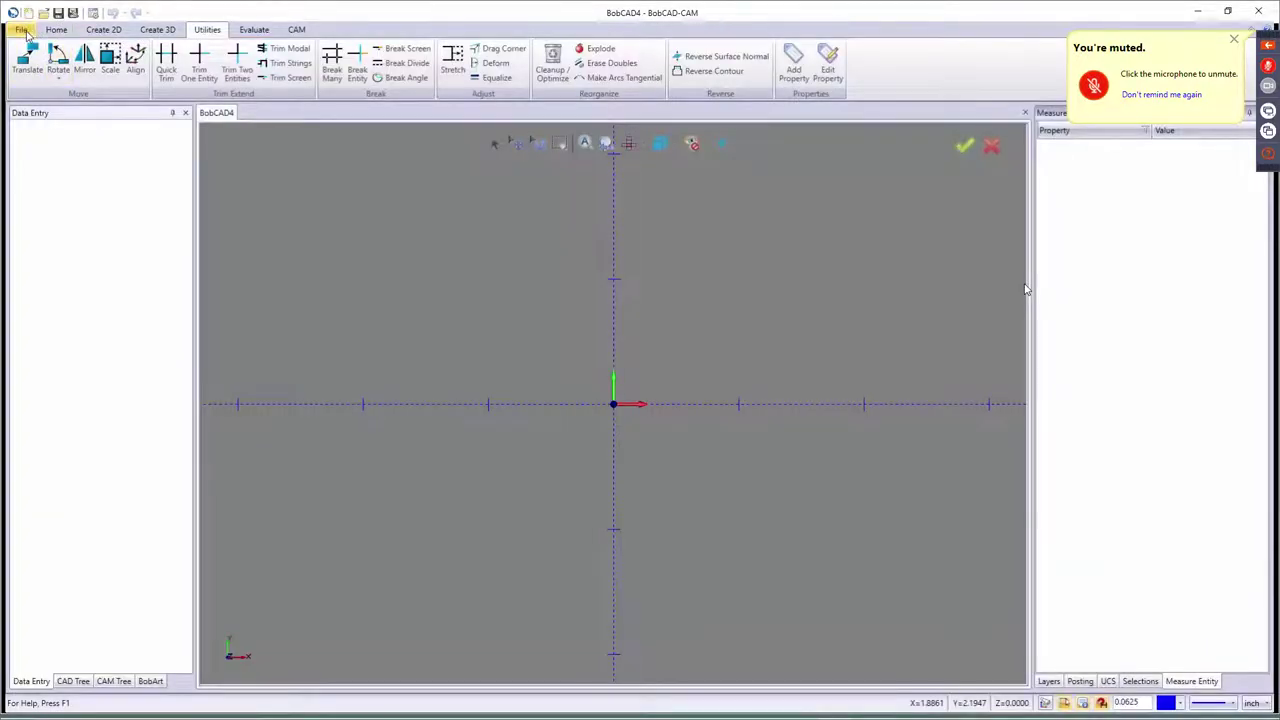
# - In the File backstage, check the recent documents and recent-file count, then show User Profile layouts
pyautogui.click(22, 30)
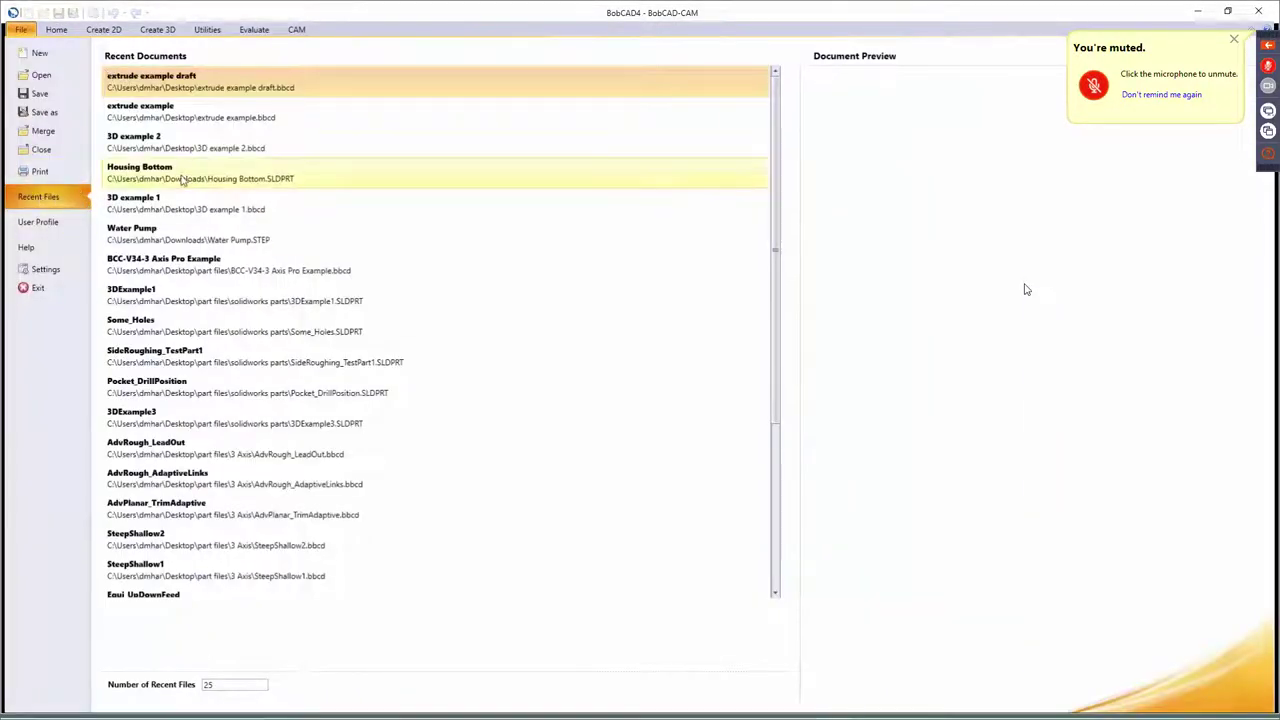
pyautogui.scroll(-3, 325, 150)
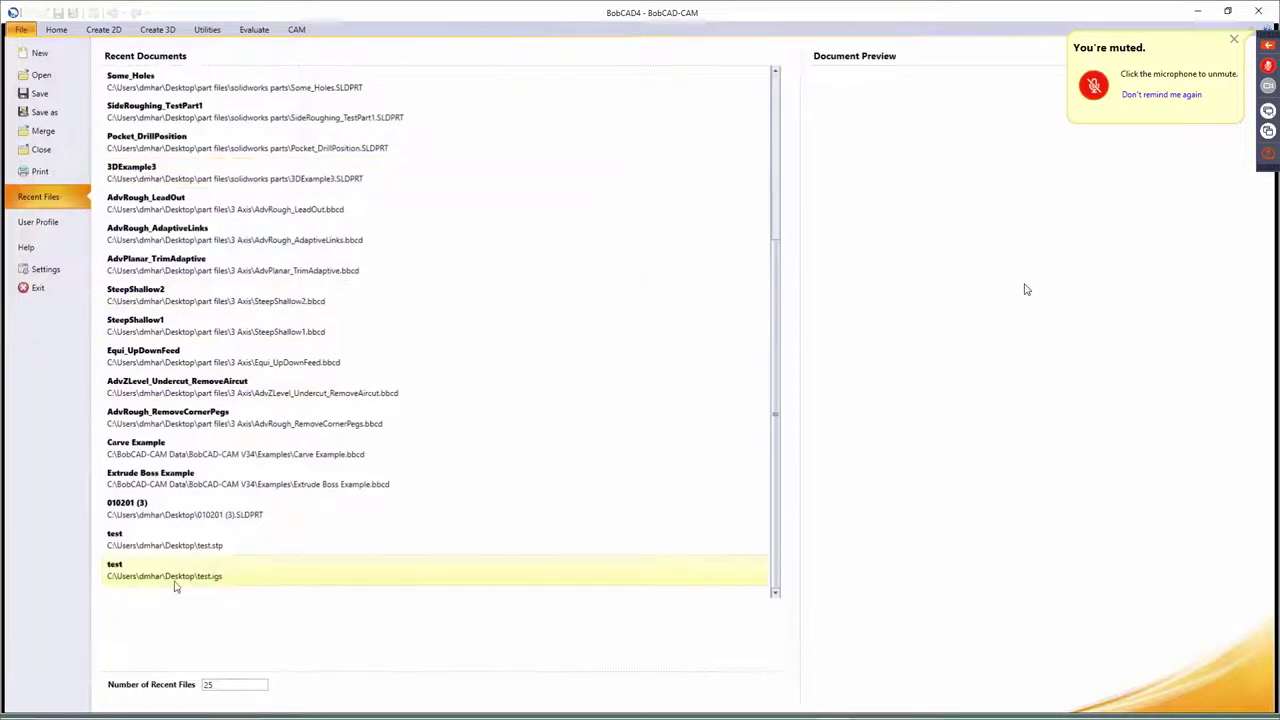
pyautogui.doubleClick(210, 684)
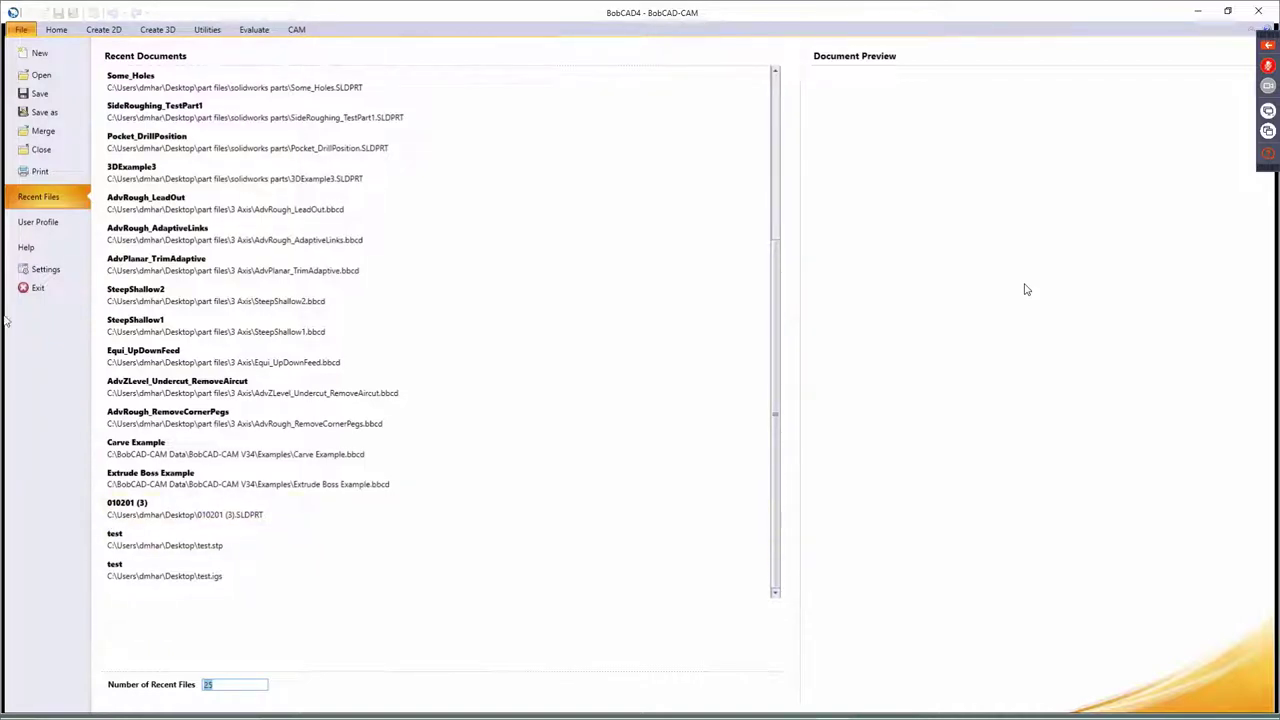
pyautogui.click(31, 223)
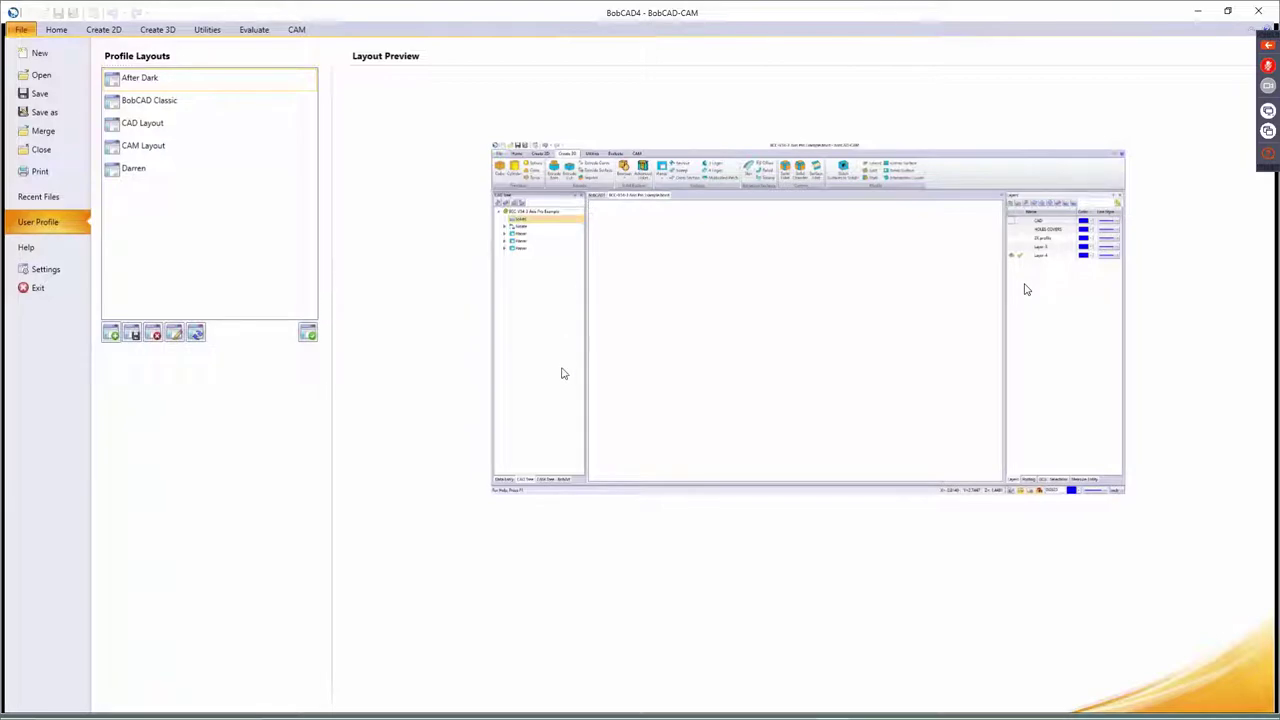
# - Preview the BobCAD Classic profile layout, then bring up the General system Settings
pyautogui.click(152, 102)
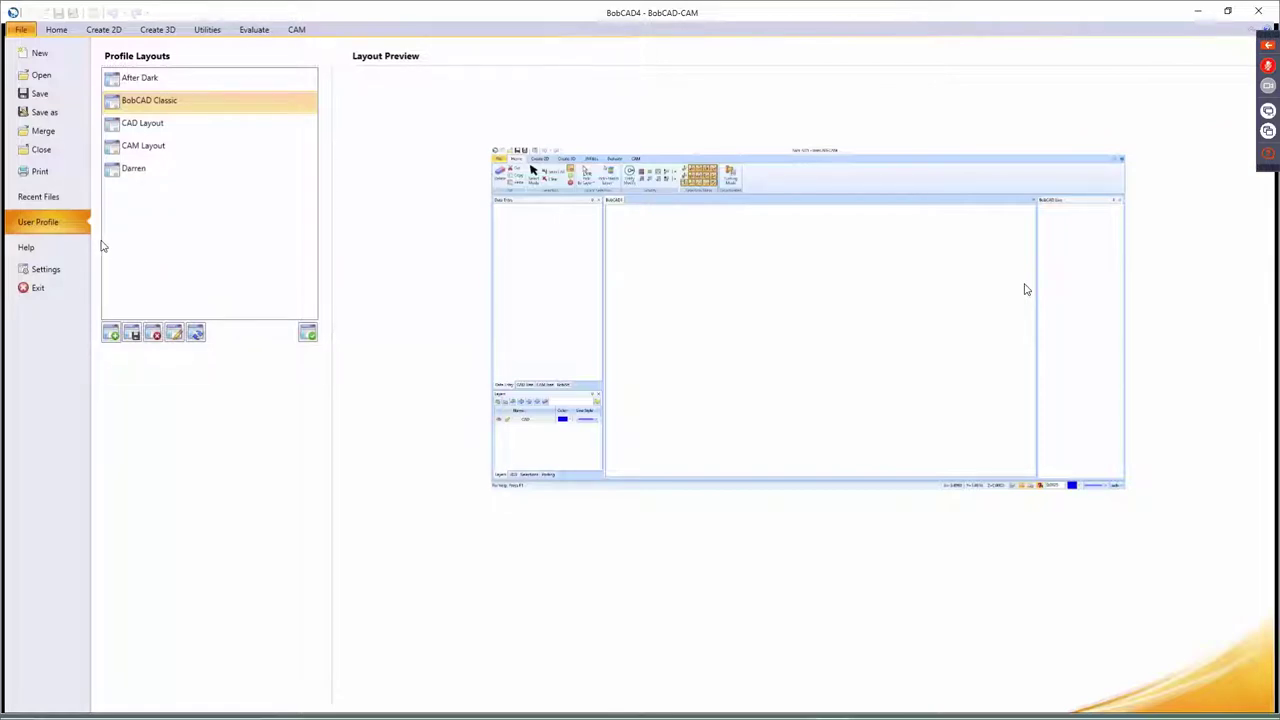
pyautogui.click(45, 270)
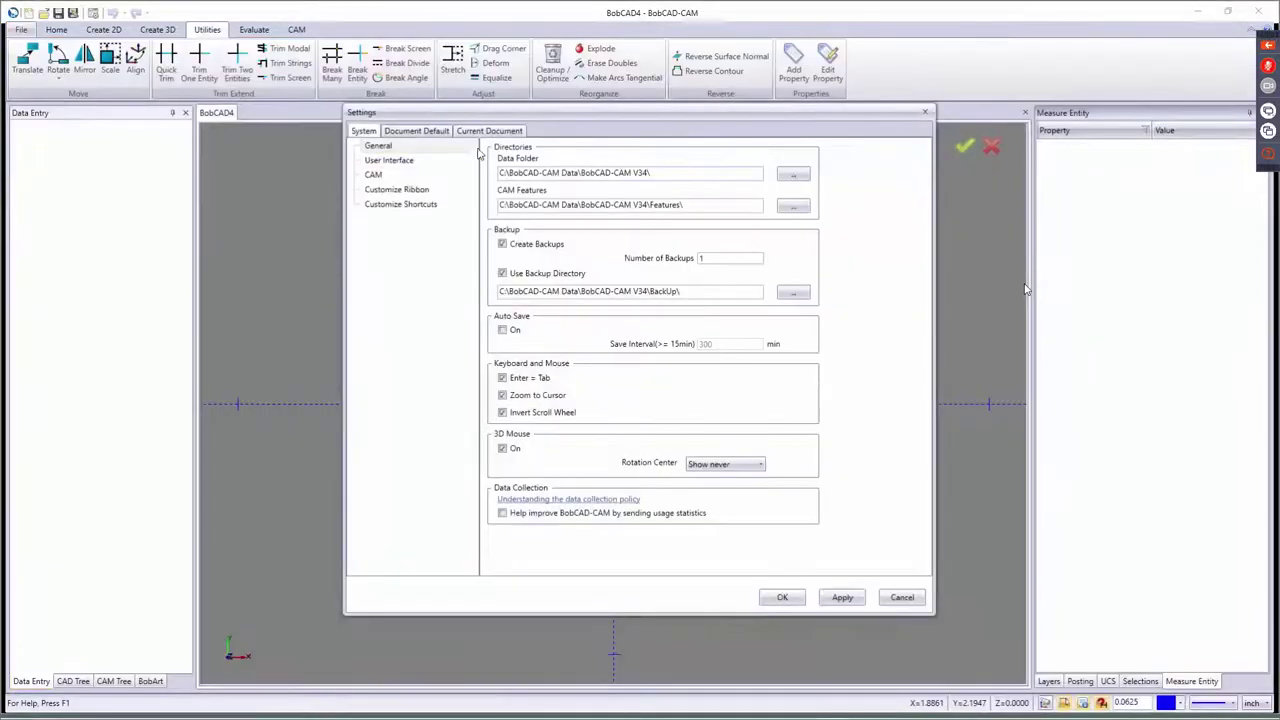
pyautogui.click(396, 163)
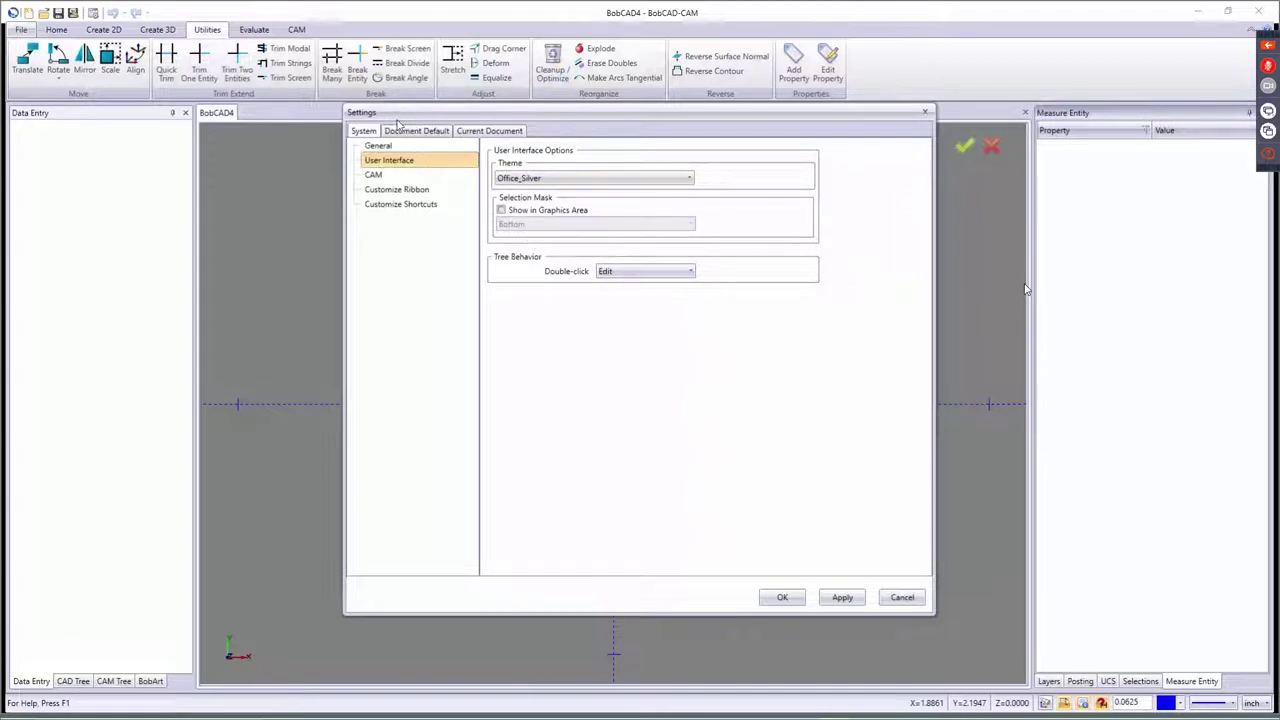
pyautogui.click(379, 146)
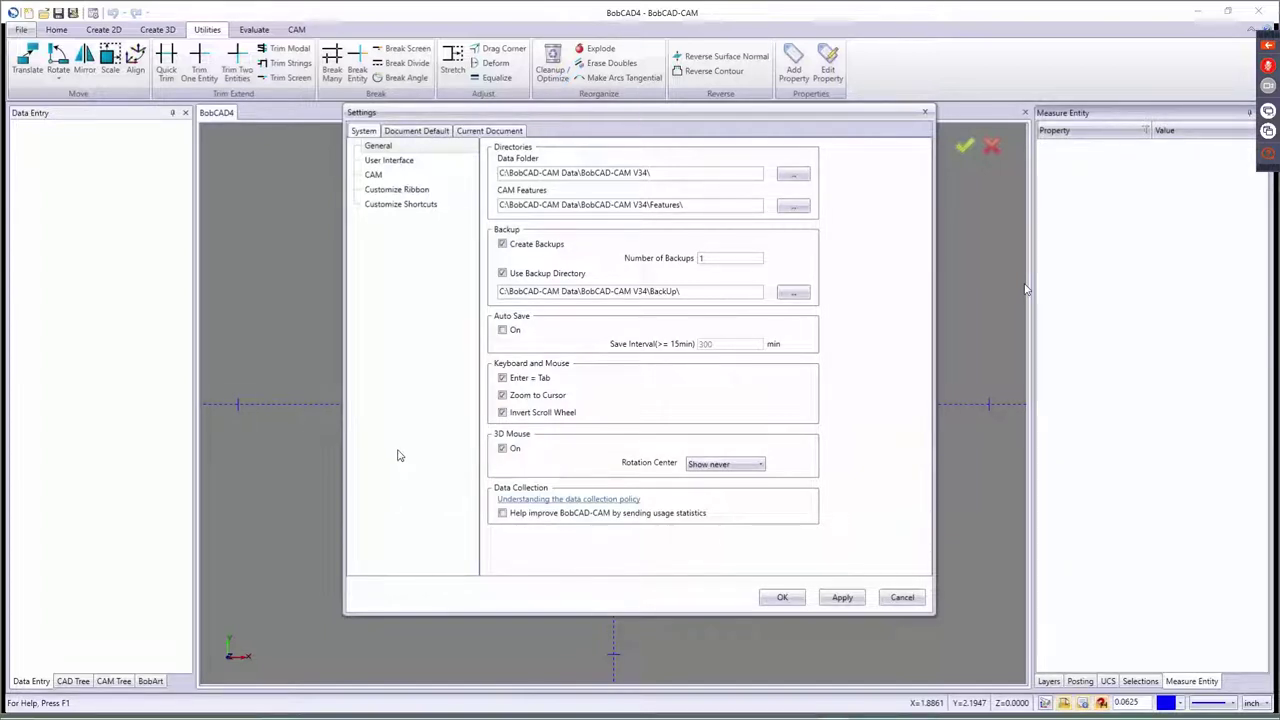
# - Step through the User Interface, CAM and Customize Ribbon pages, ending on Customize Shortcuts
pyautogui.click(390, 163)
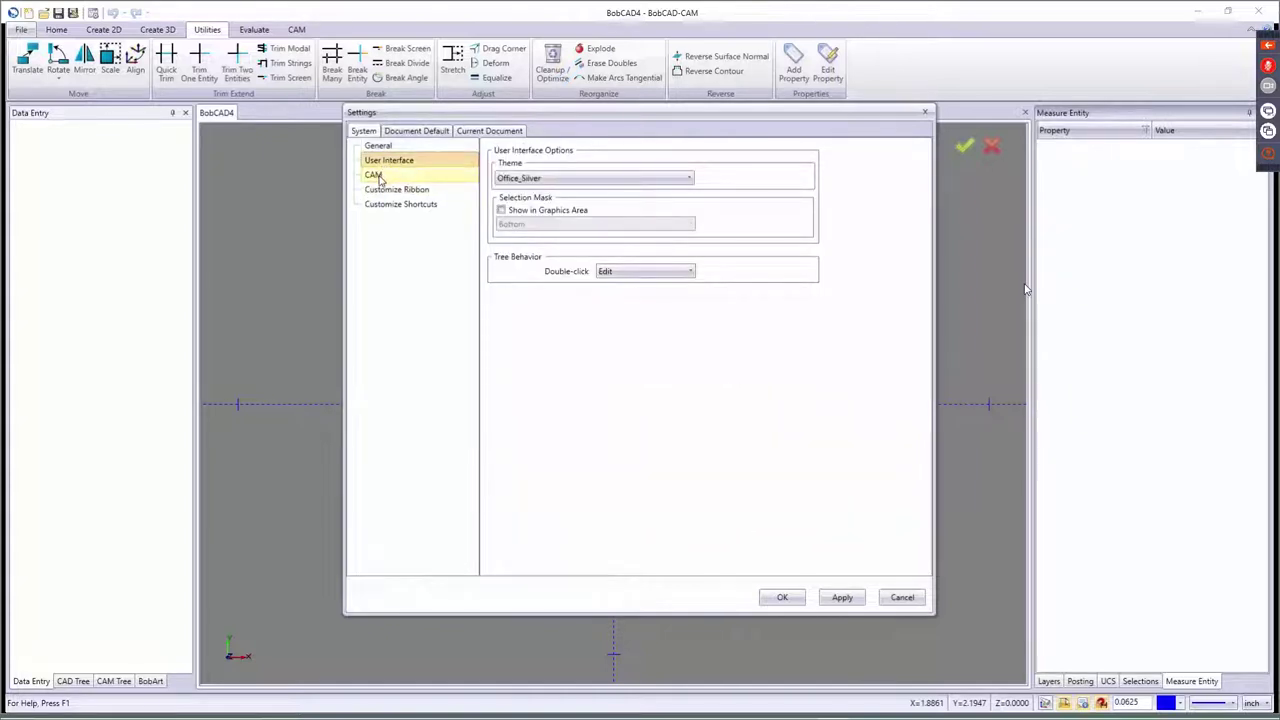
pyautogui.click(376, 176)
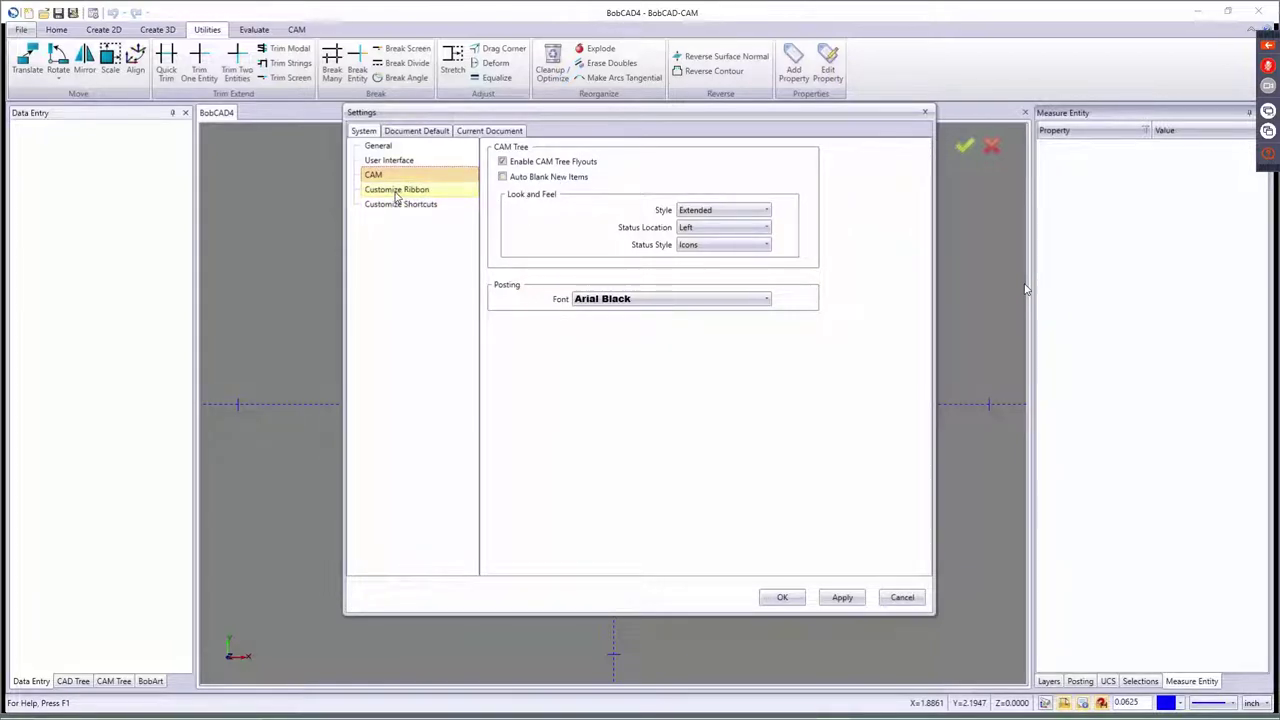
pyautogui.click(396, 192)
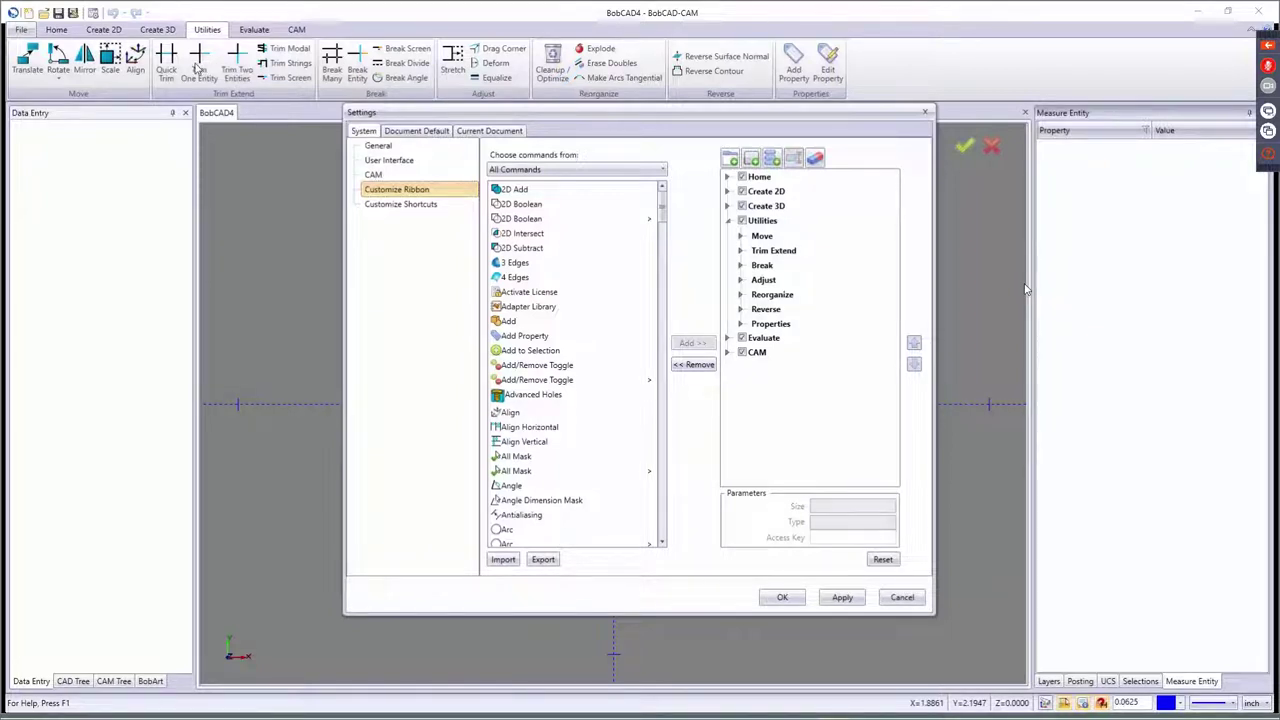
pyautogui.click(400, 207)
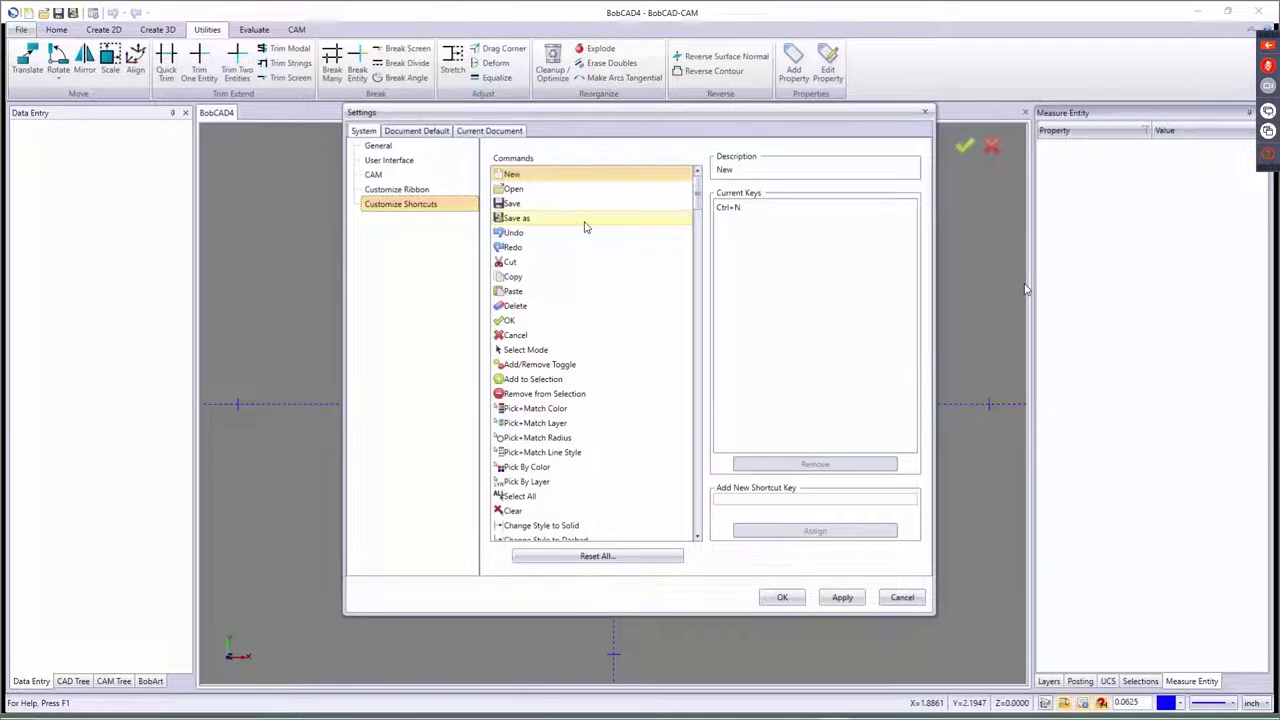
# - Check the shortcuts assigned to Open and Select Mode, and move the Settings window higher
pyautogui.click(513, 189)
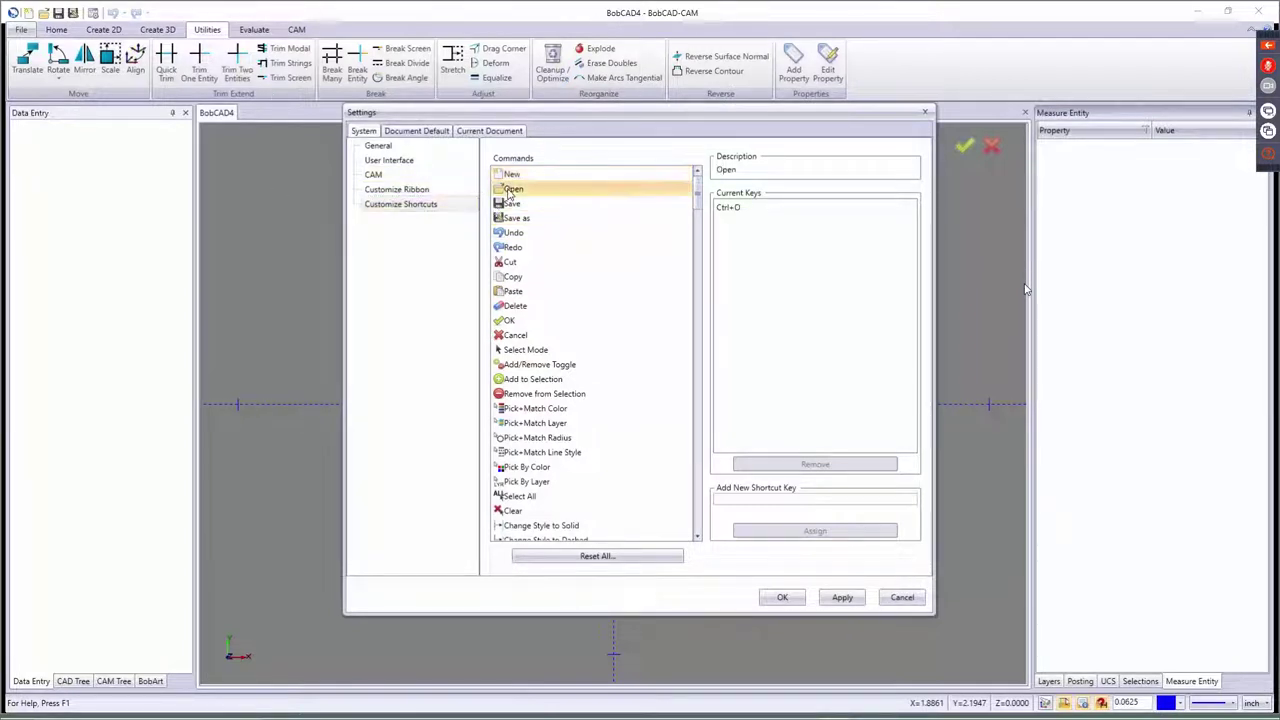
pyautogui.click(527, 351)
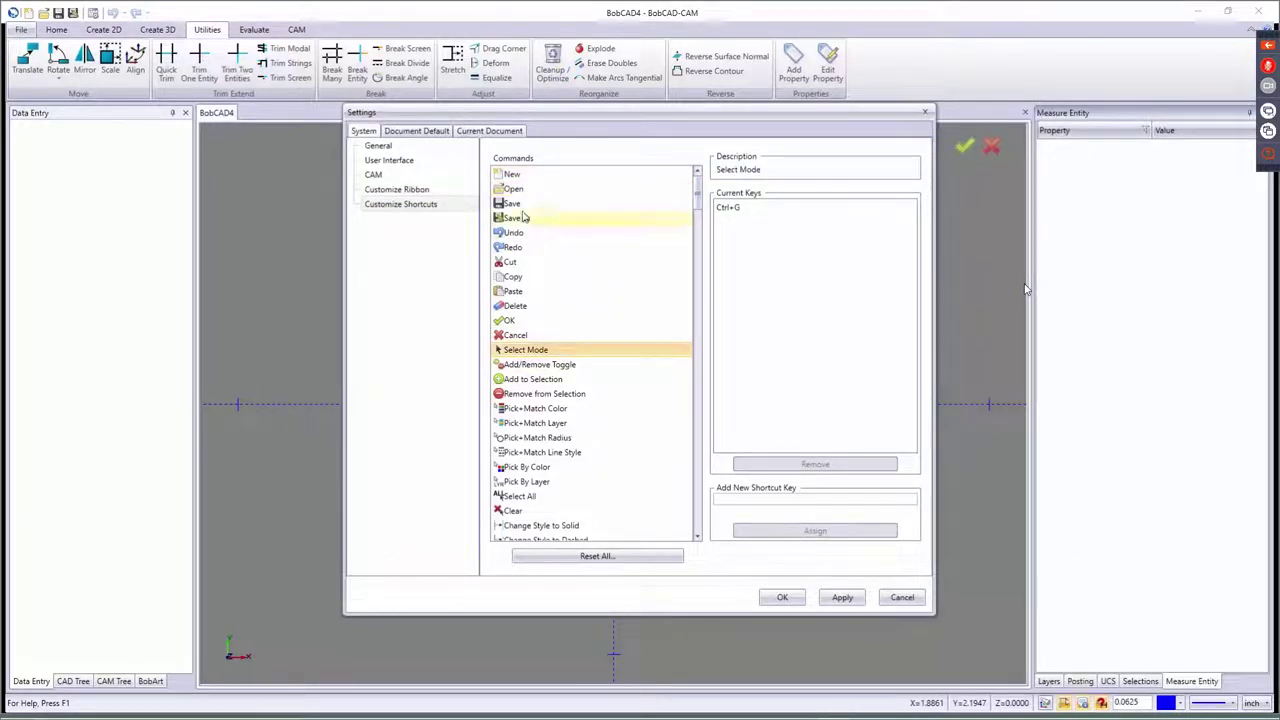
pyautogui.moveTo(596, 116); pyautogui.dragTo(582, 209)
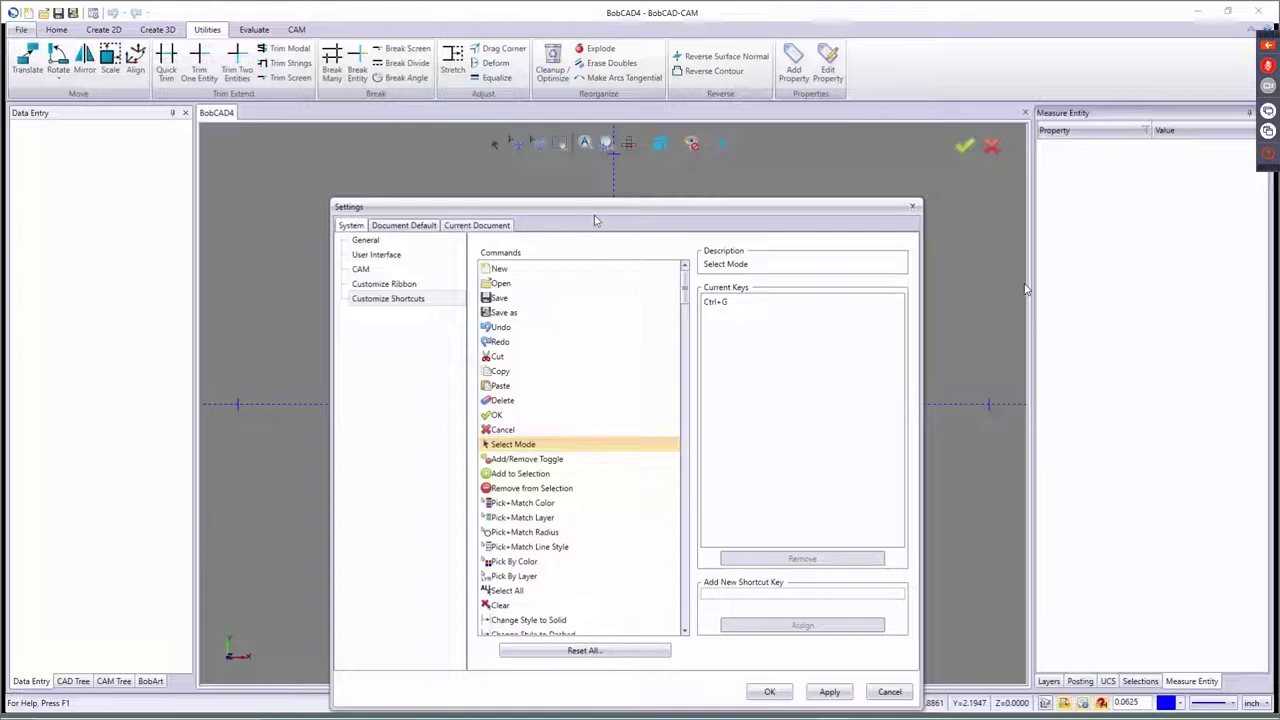
pyautogui.moveTo(590, 211); pyautogui.dragTo(598, 94)
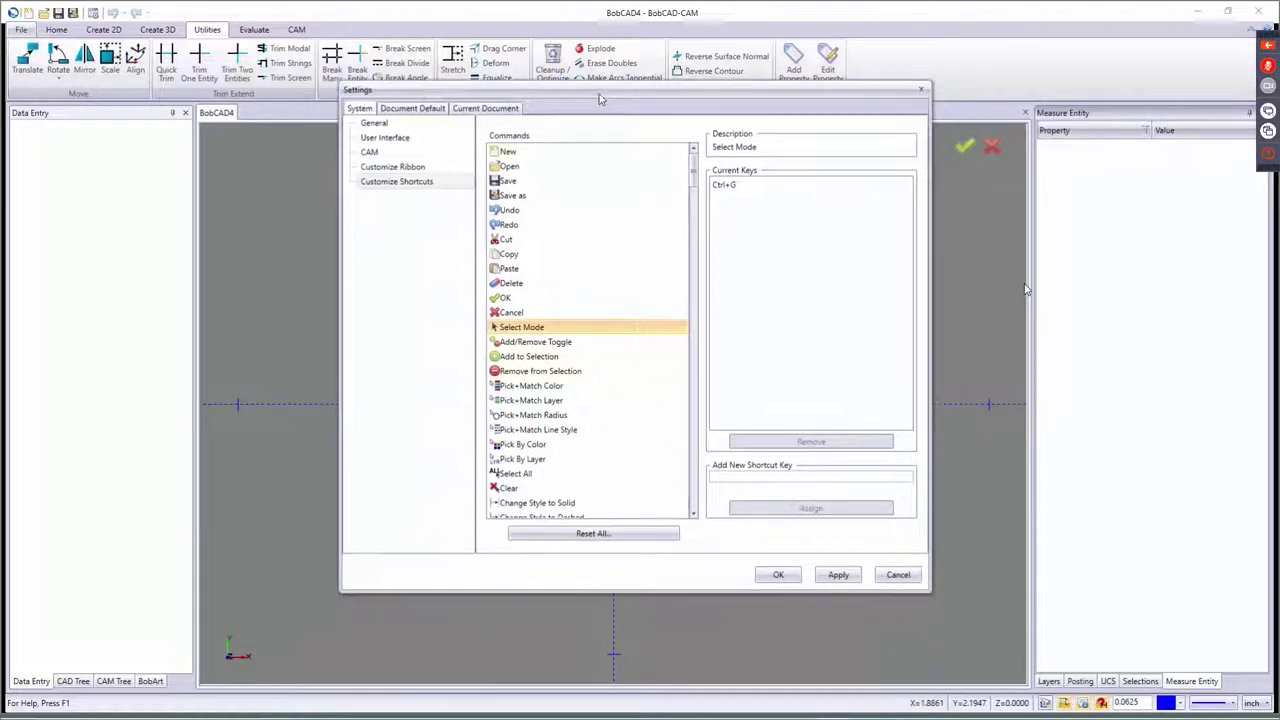
# - On the Current Document tab, view the Units page and then the Display page
pyautogui.click(481, 113)
pyautogui.click(422, 110)
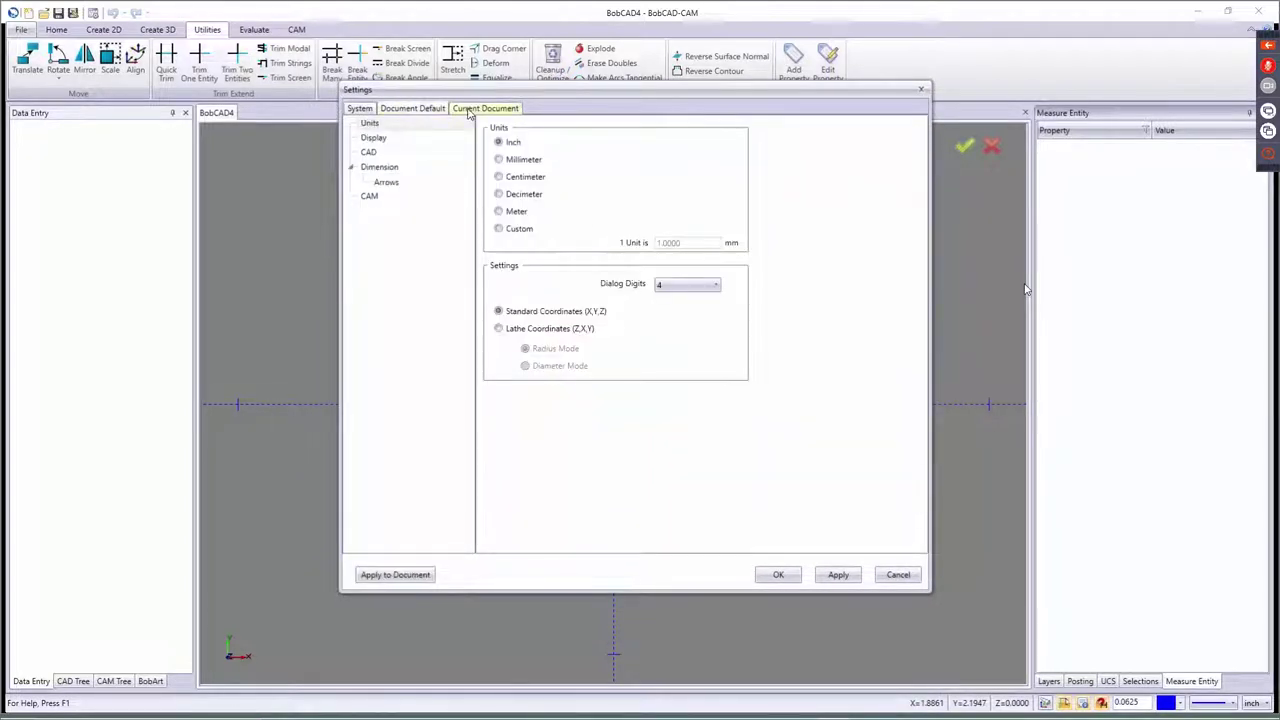
pyautogui.click(465, 110)
pyautogui.click(384, 124)
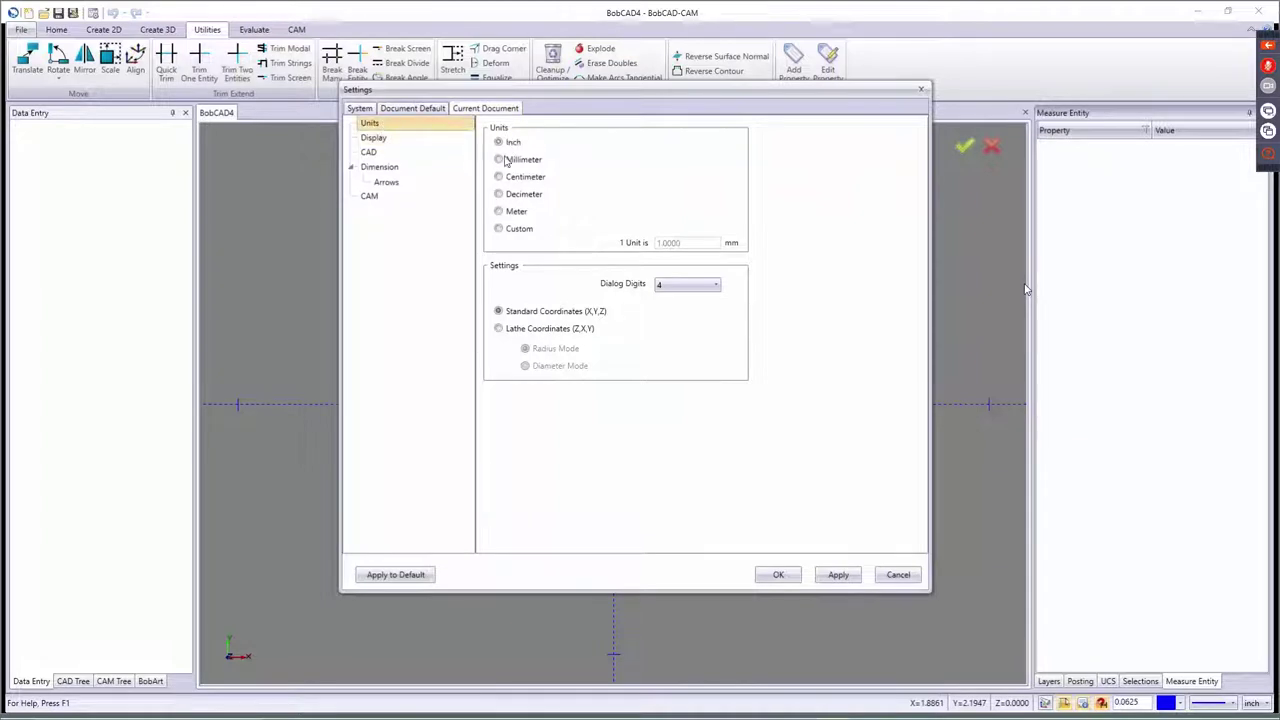
pyautogui.click(376, 139)
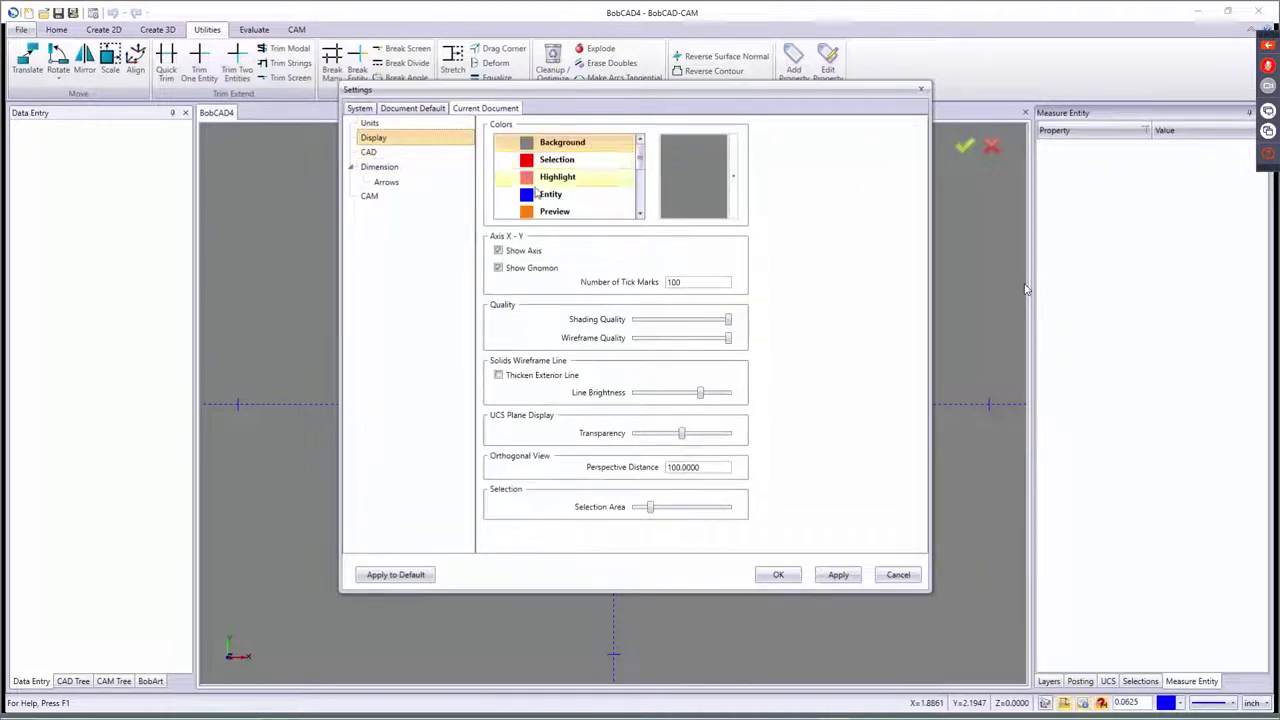
# - Leave the Background colour unchanged and show the CAD page with 0.0001 tolerance and 0.0625 snap
pyautogui.click(733, 178)
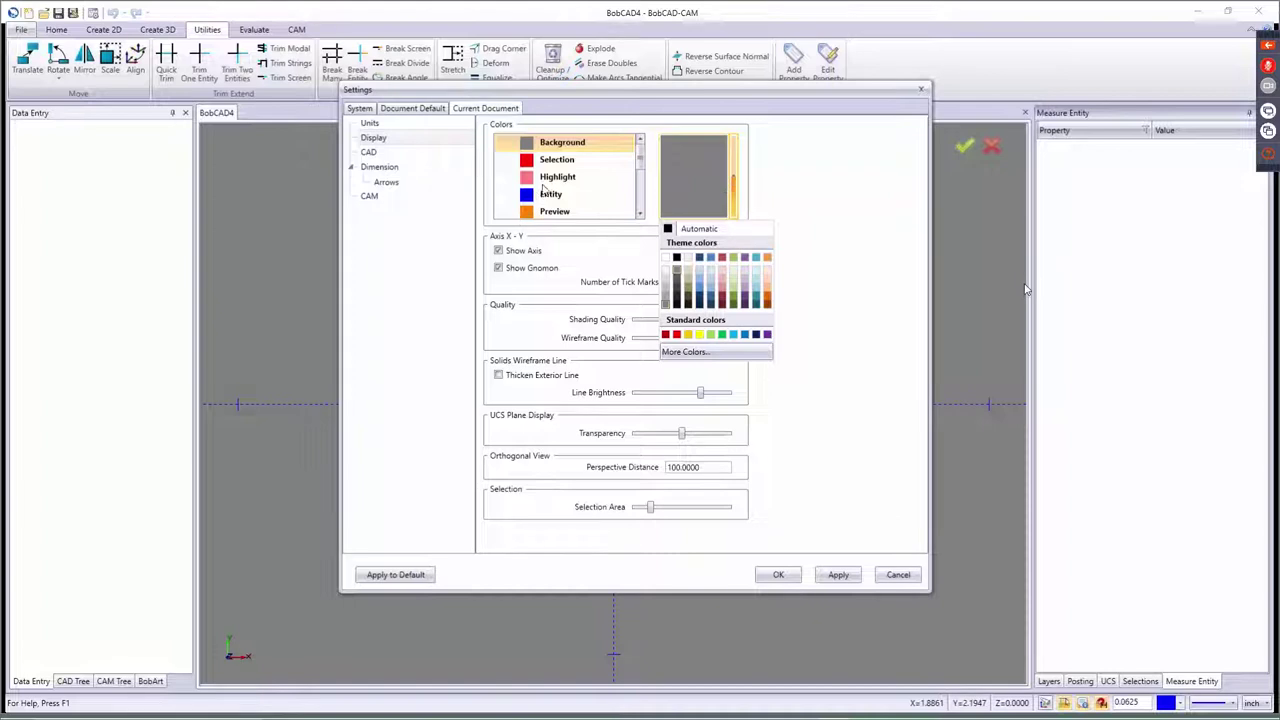
pyautogui.click(639, 167)
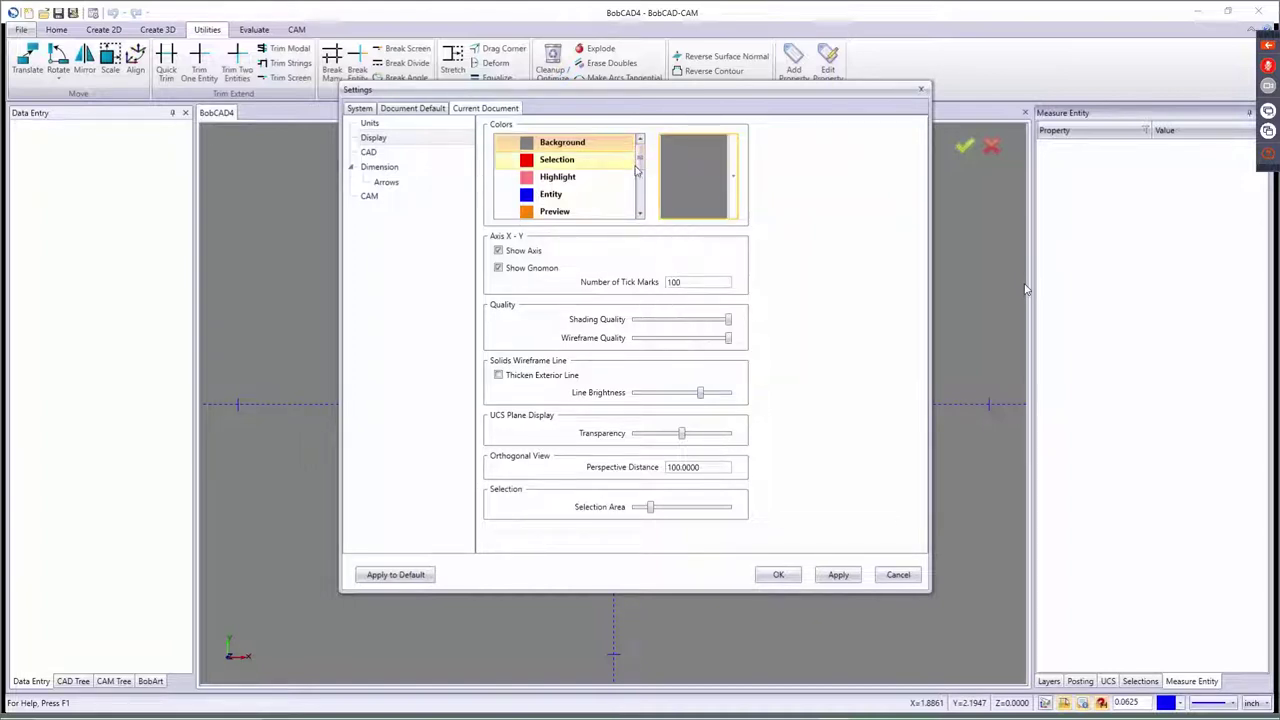
pyautogui.moveTo(639, 167)
pyautogui.mouseDown()
pyautogui.moveTo(644, 206)
pyautogui.moveTo(641, 180)
pyautogui.mouseUp()
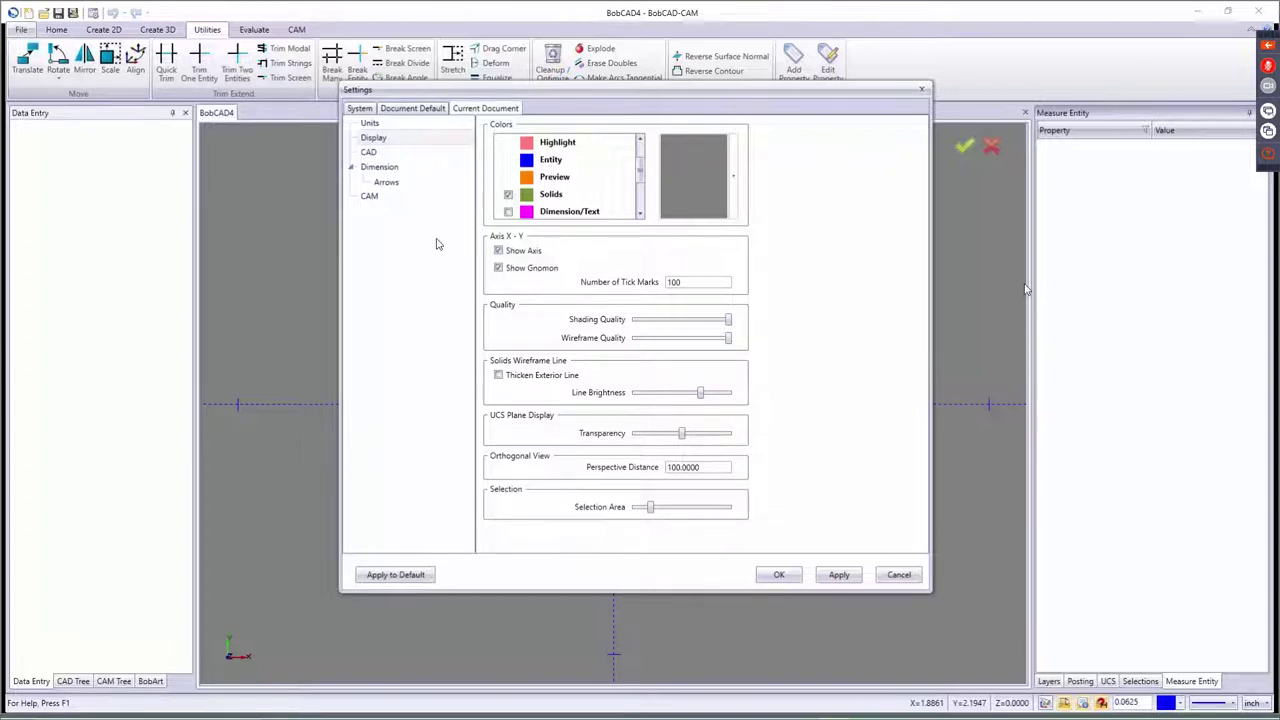
pyautogui.click(372, 154)
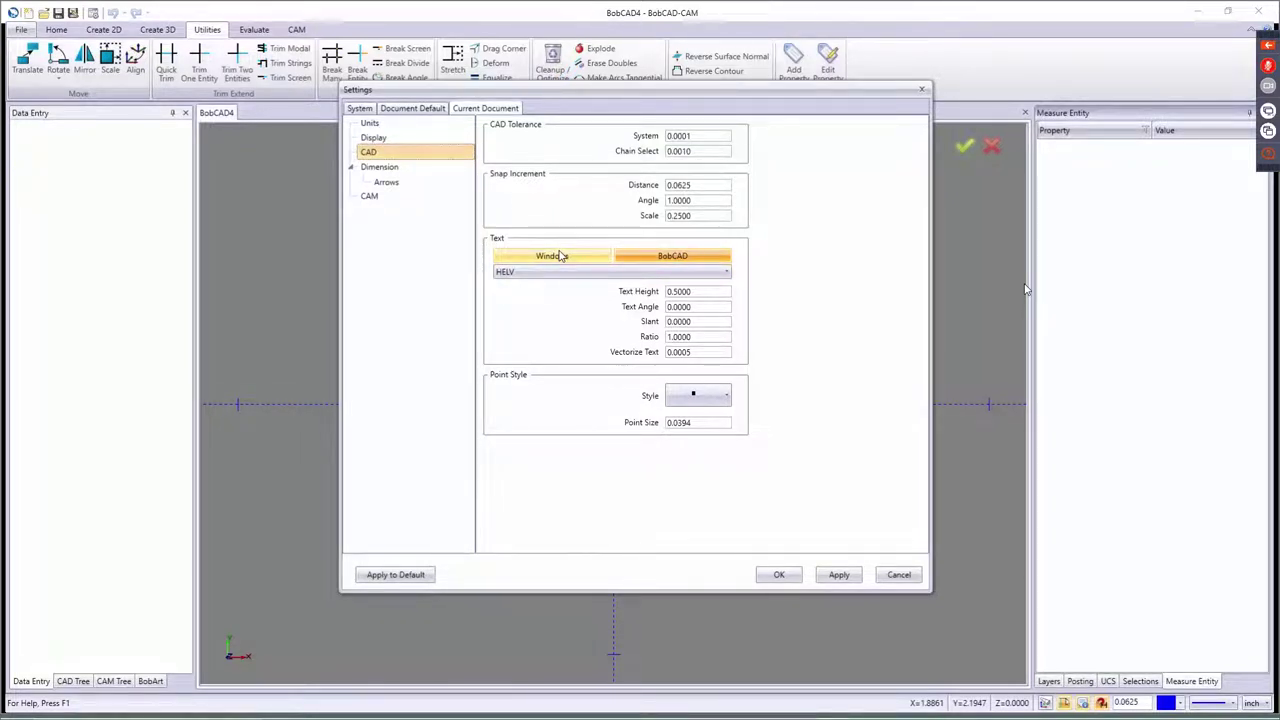
pyautogui.click(608, 275)
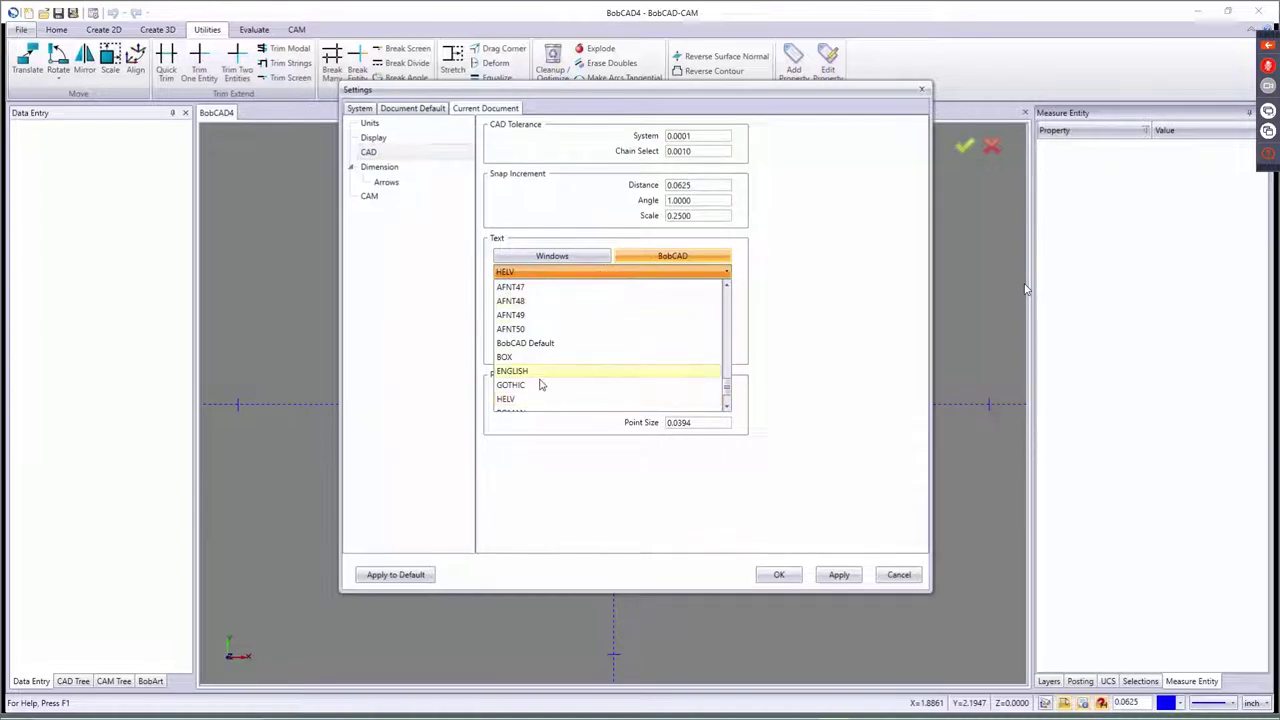
pyautogui.scroll(-1, 542, 386)
pyautogui.click(557, 446)
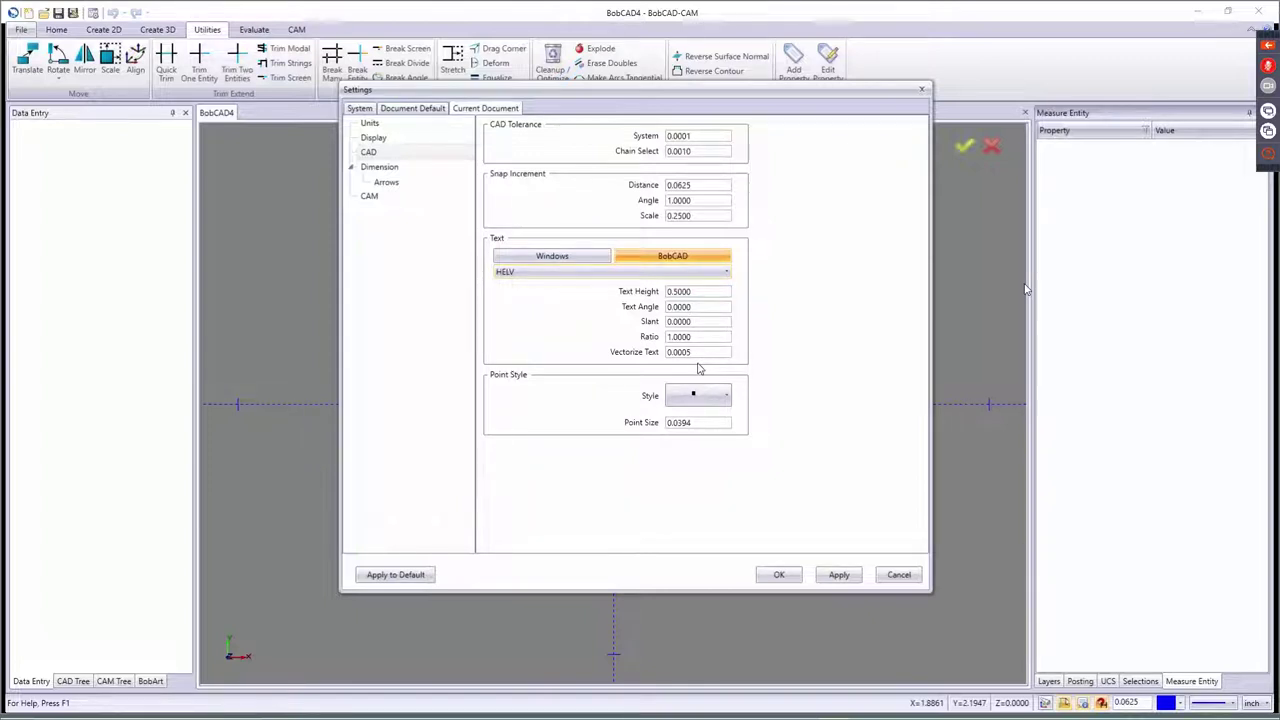
pyautogui.click(722, 406)
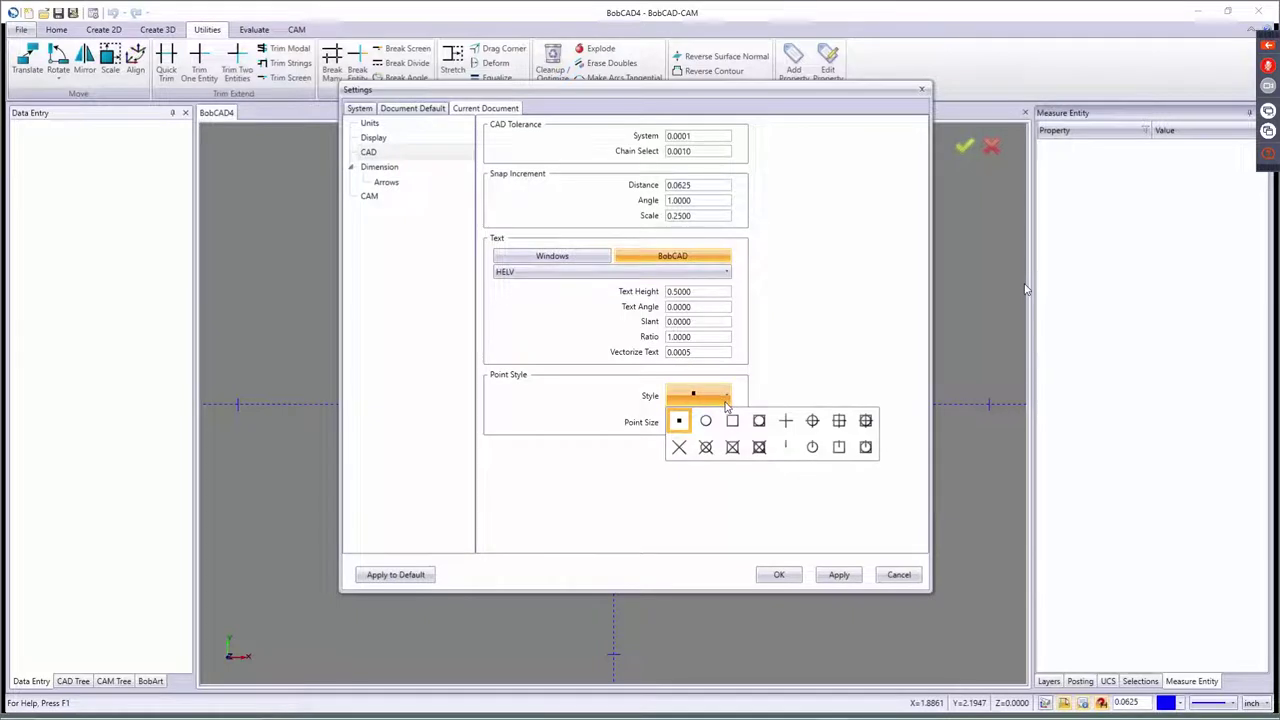
pyautogui.click(778, 384)
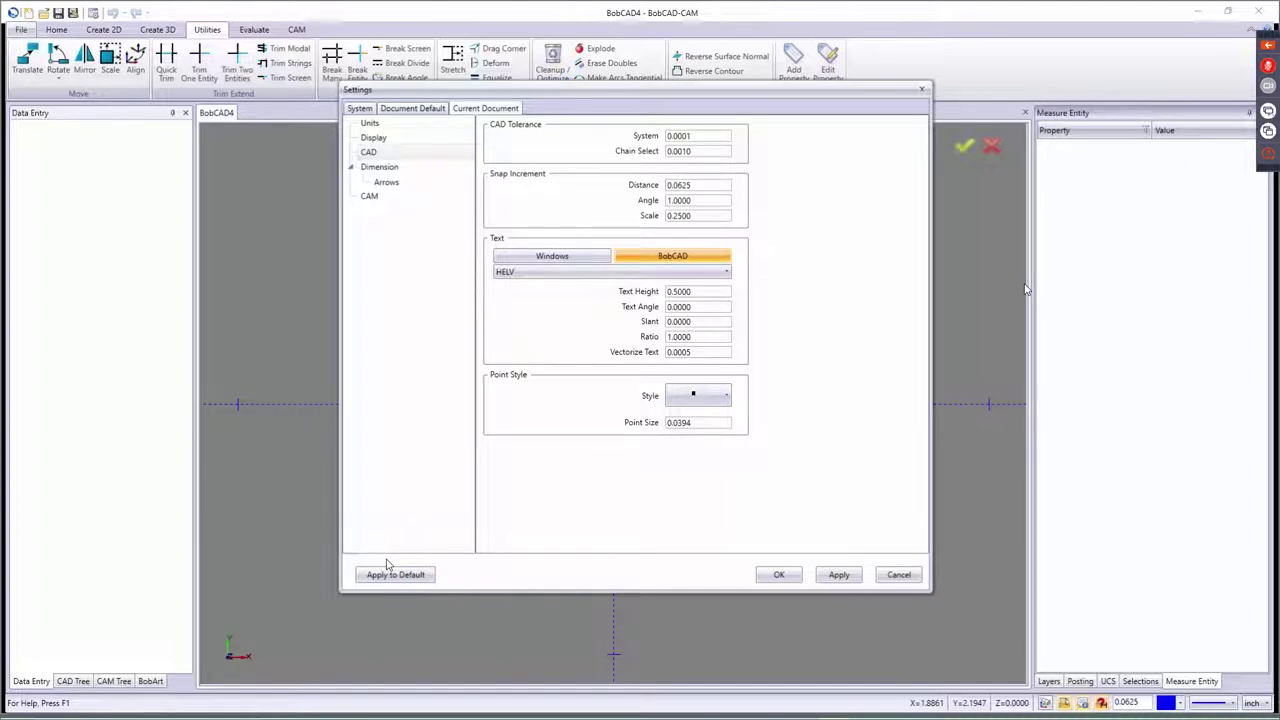
# - On the Dimension page, keep the HELV font and None tolerance, then move to CAM settings
pyautogui.click(395, 175)
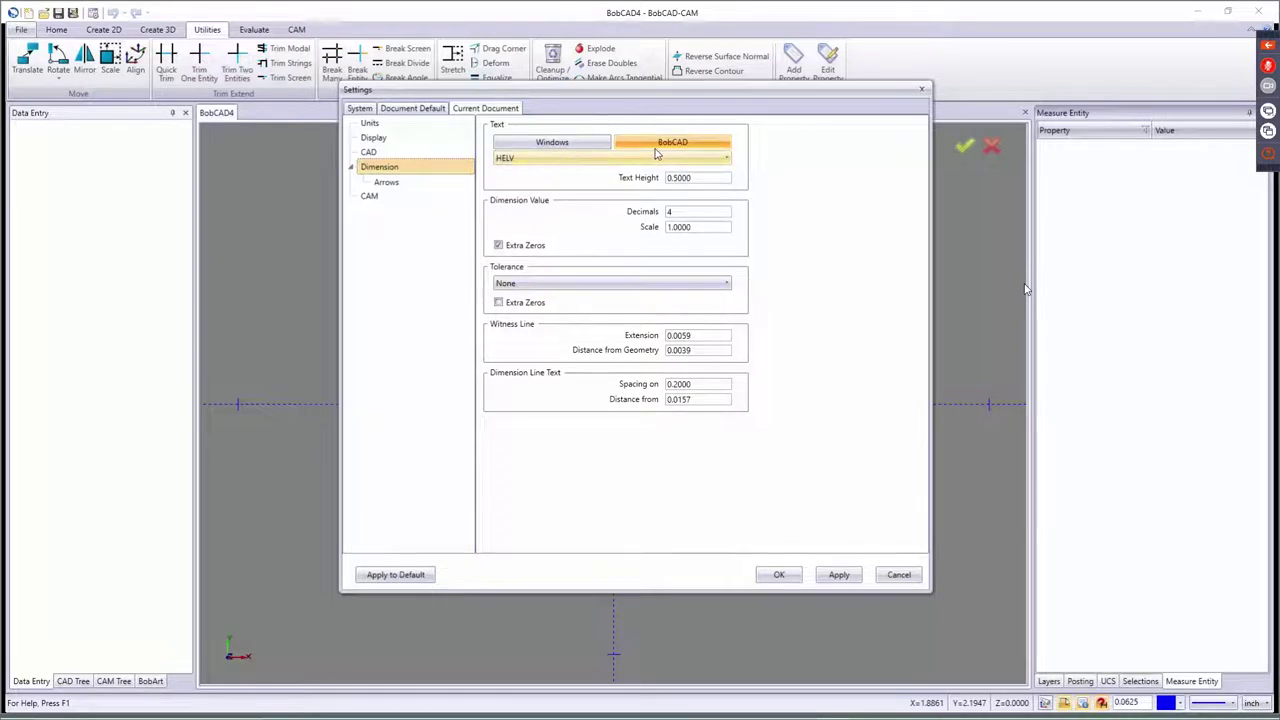
pyautogui.click(587, 168)
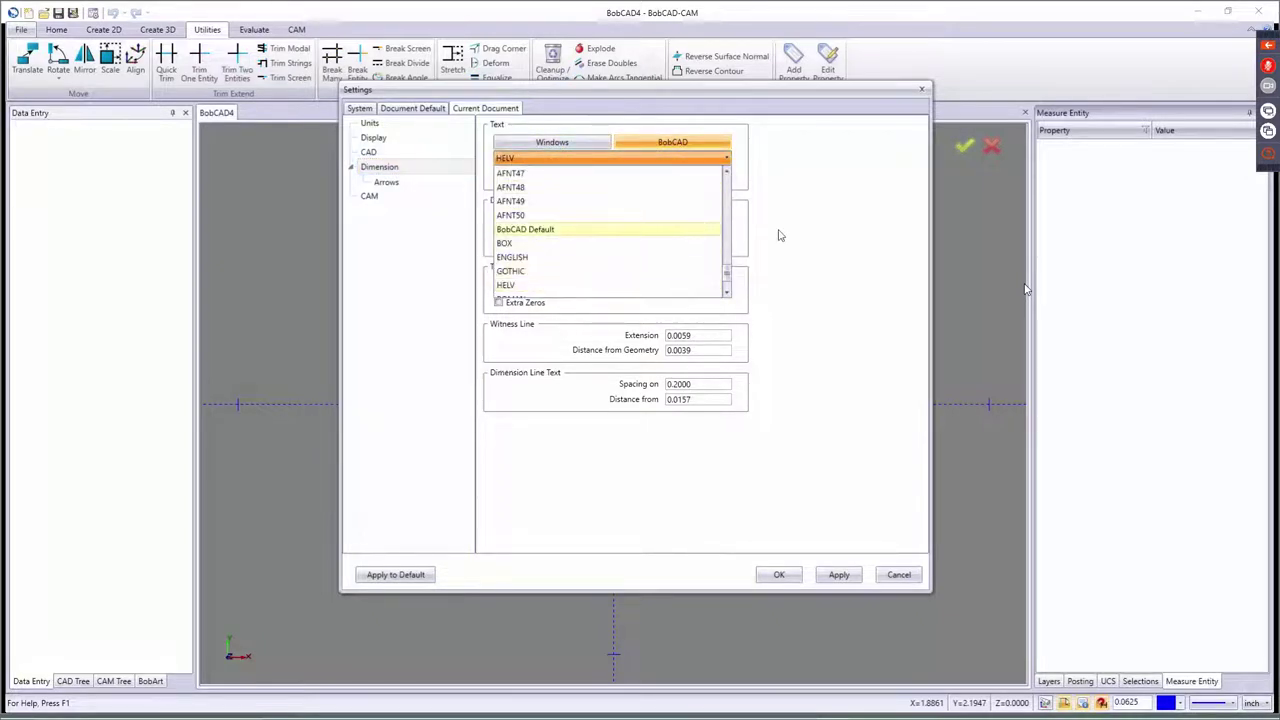
pyautogui.click(853, 225)
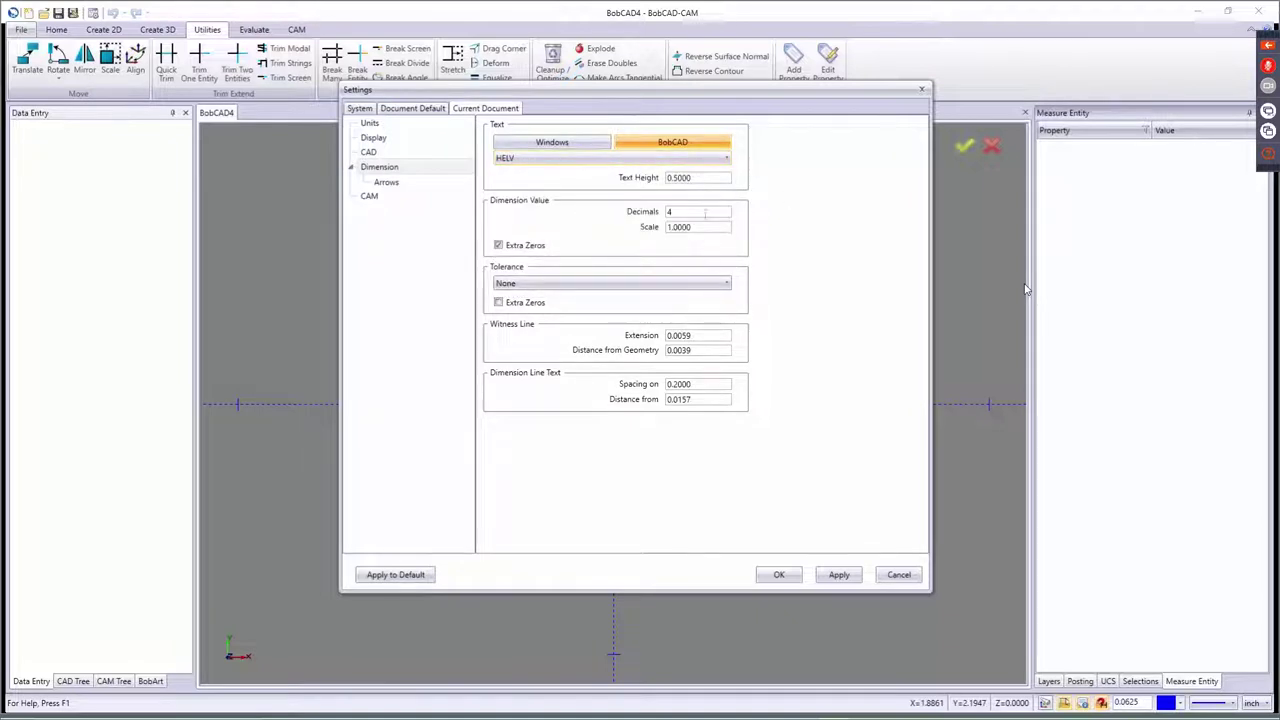
pyautogui.click(695, 287)
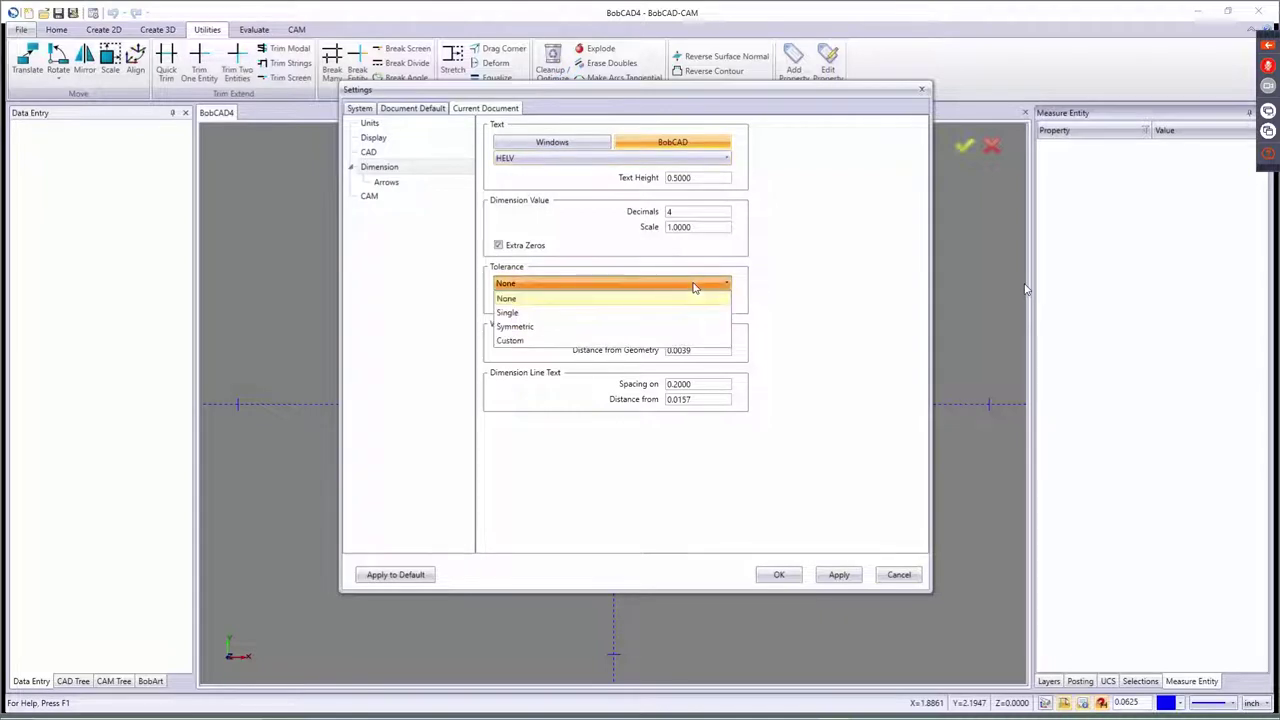
pyautogui.click(694, 287)
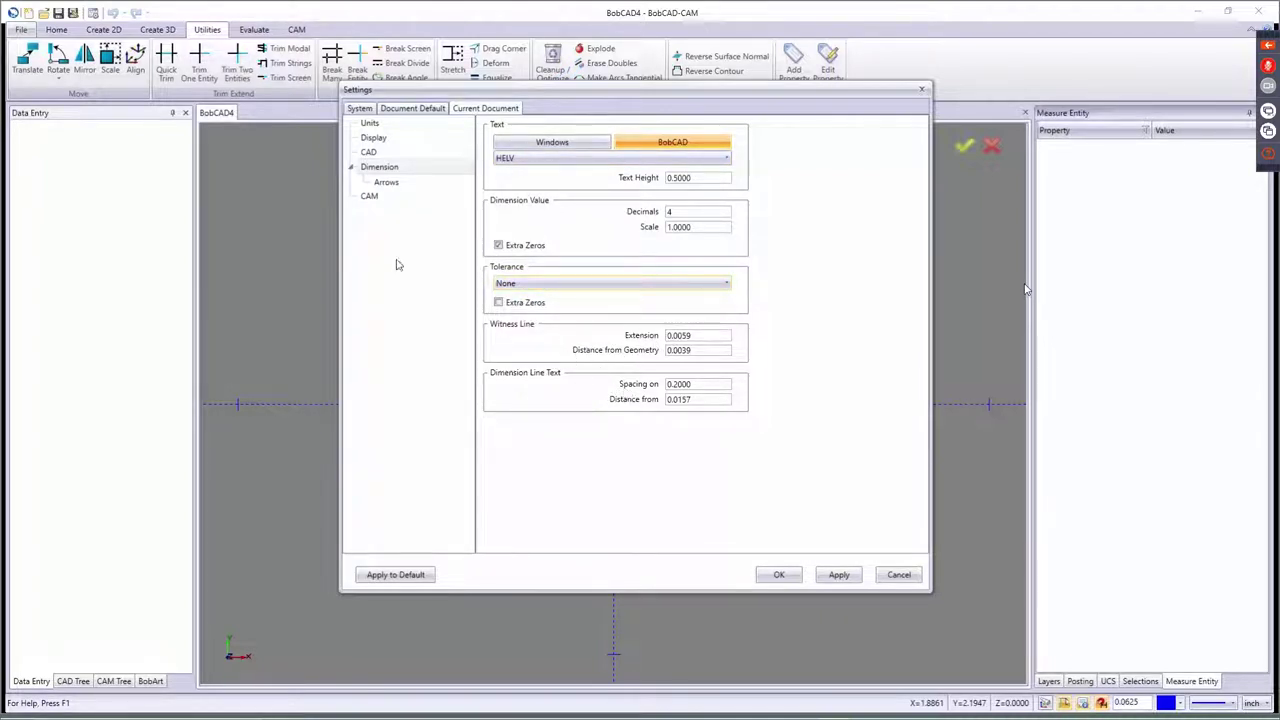
pyautogui.click(403, 195)
# - On the dimension Arrows page, choose the left and right arrowhead styles
pyautogui.click(402, 186)
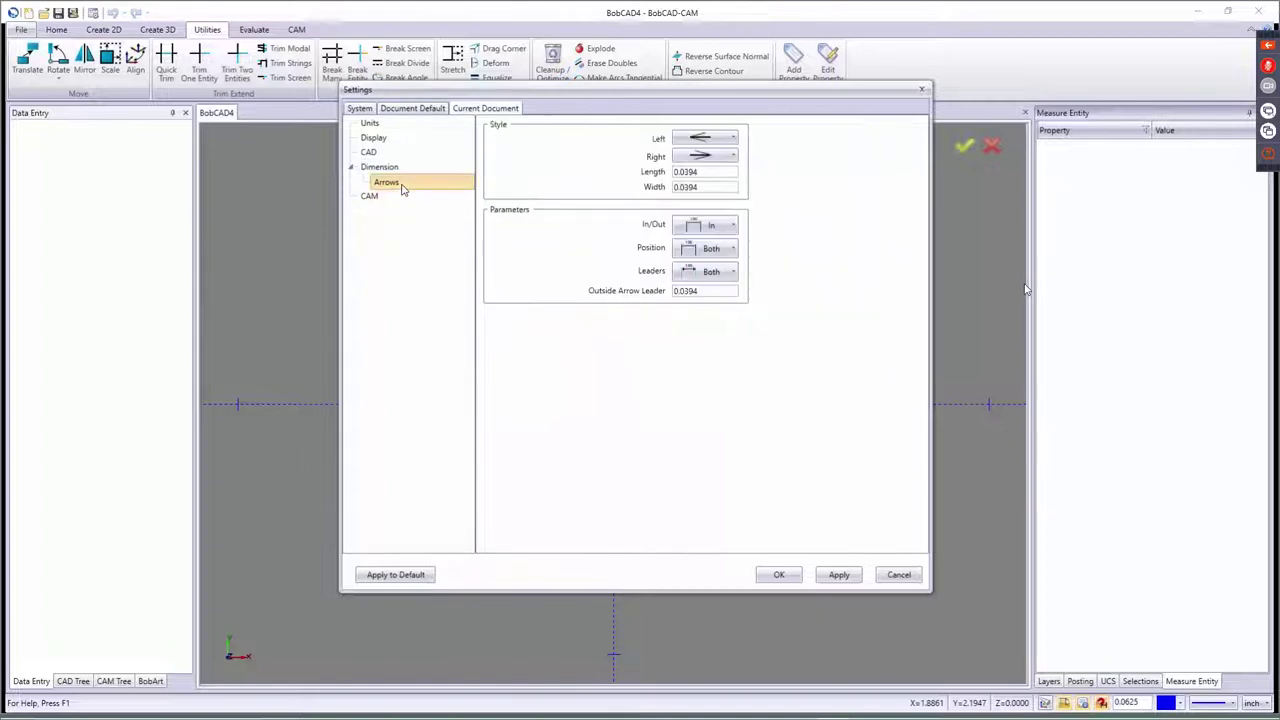
pyautogui.click(720, 144)
pyautogui.click(720, 148)
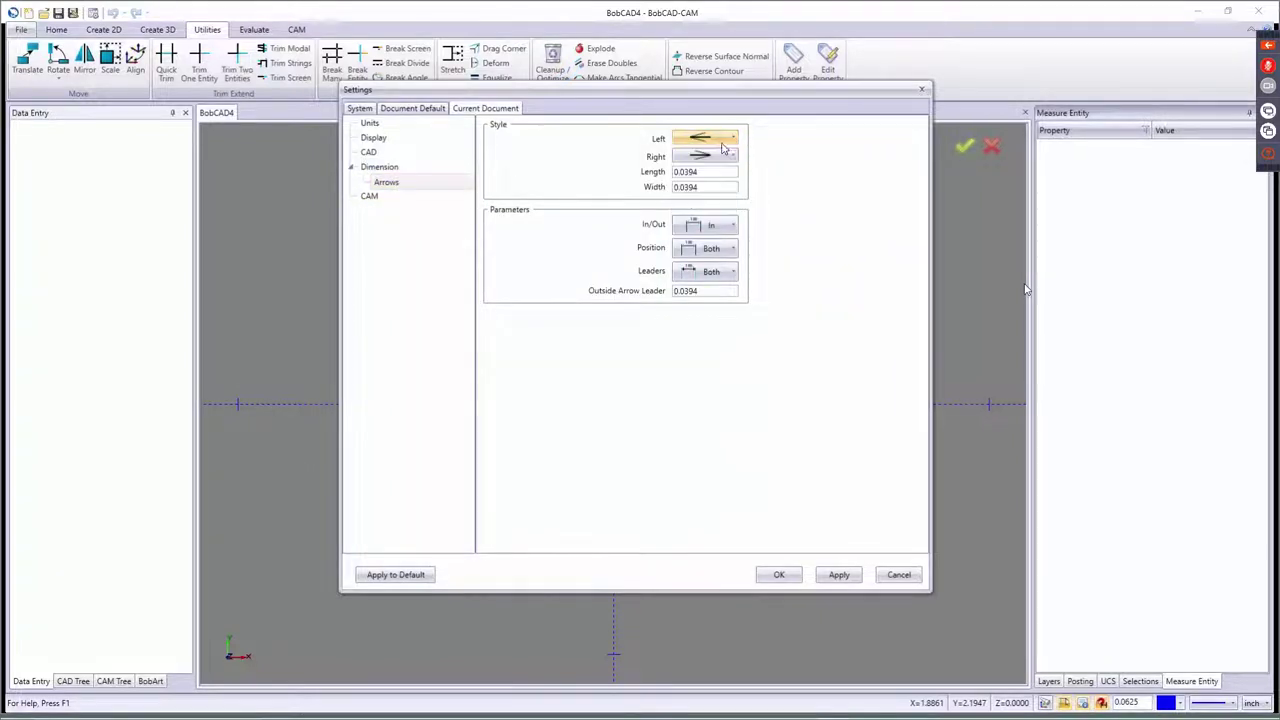
pyautogui.click(723, 158)
pyautogui.click(725, 166)
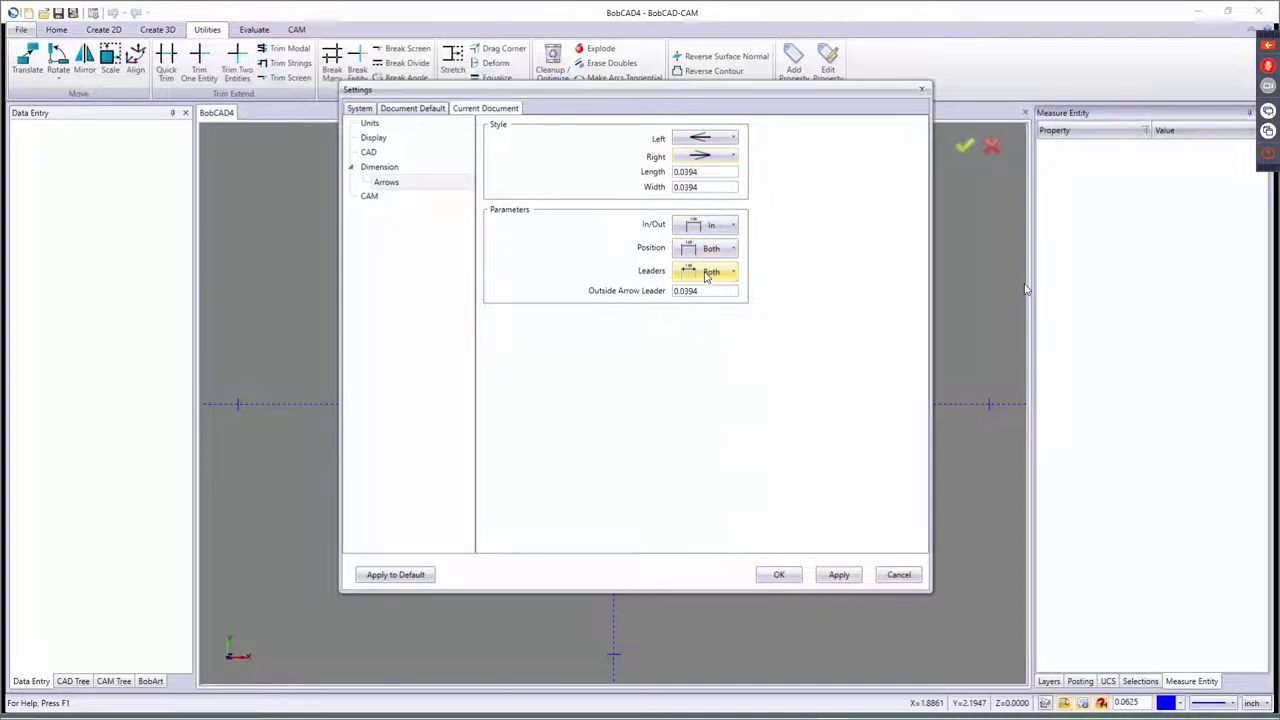
# - Keep Individual Feature as the CAM milling job order, then show Document Default Units (Inch)
pyautogui.click(370, 197)
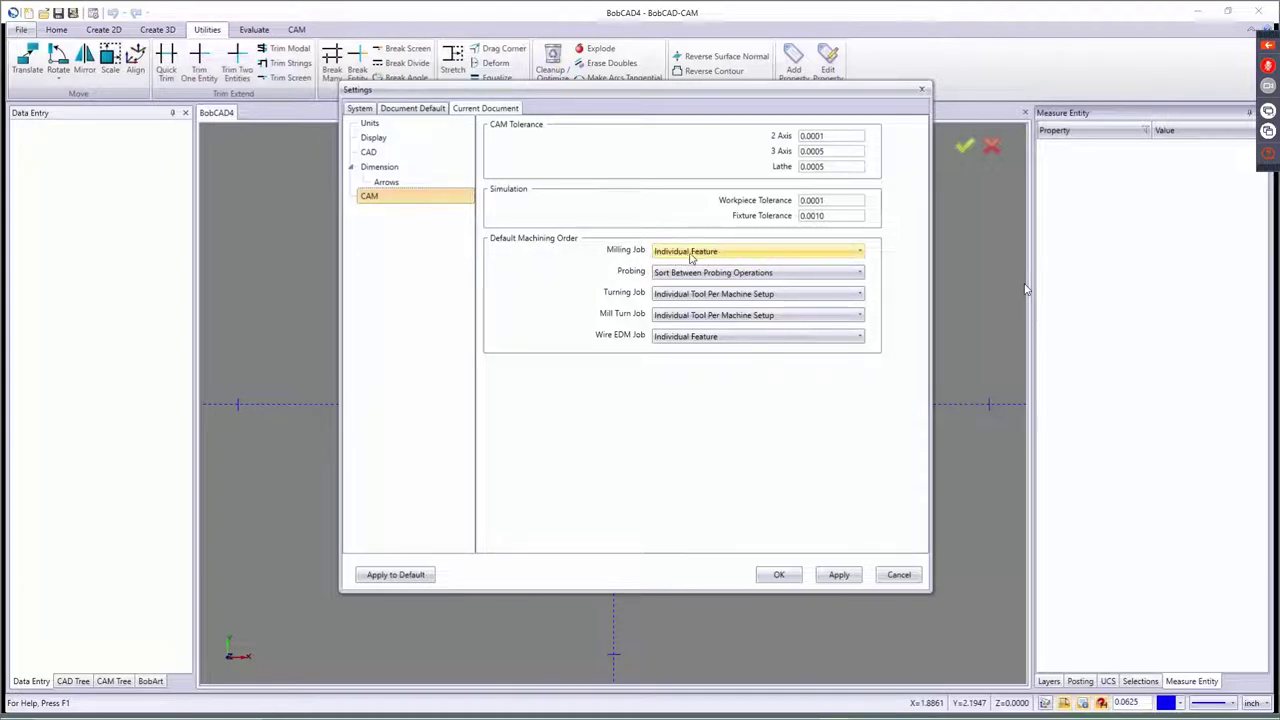
pyautogui.click(738, 256)
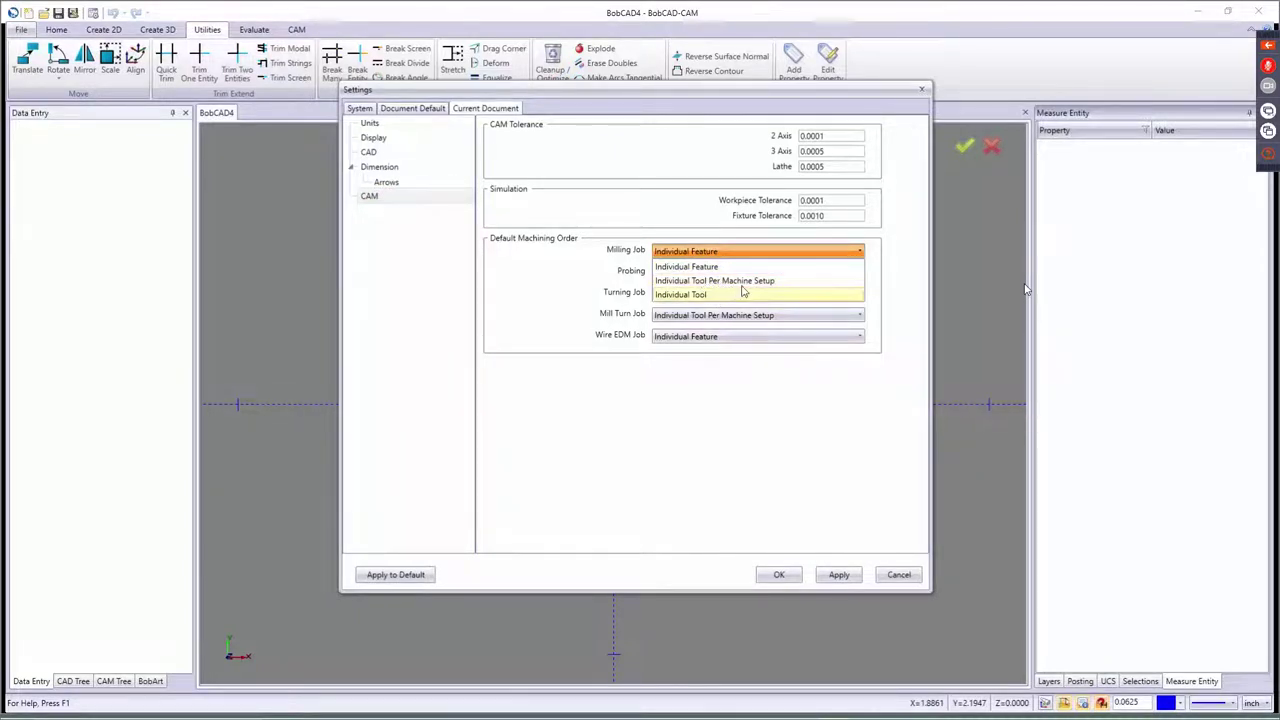
pyautogui.click(735, 268)
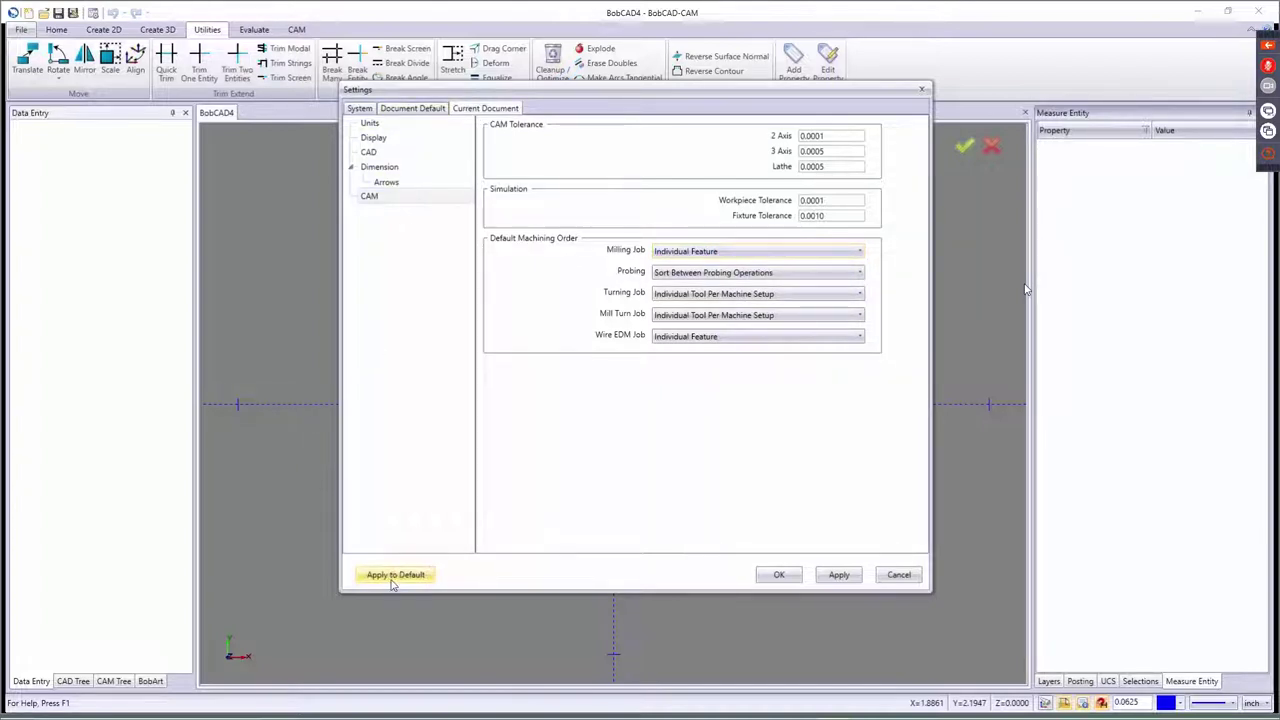
pyautogui.click(418, 110)
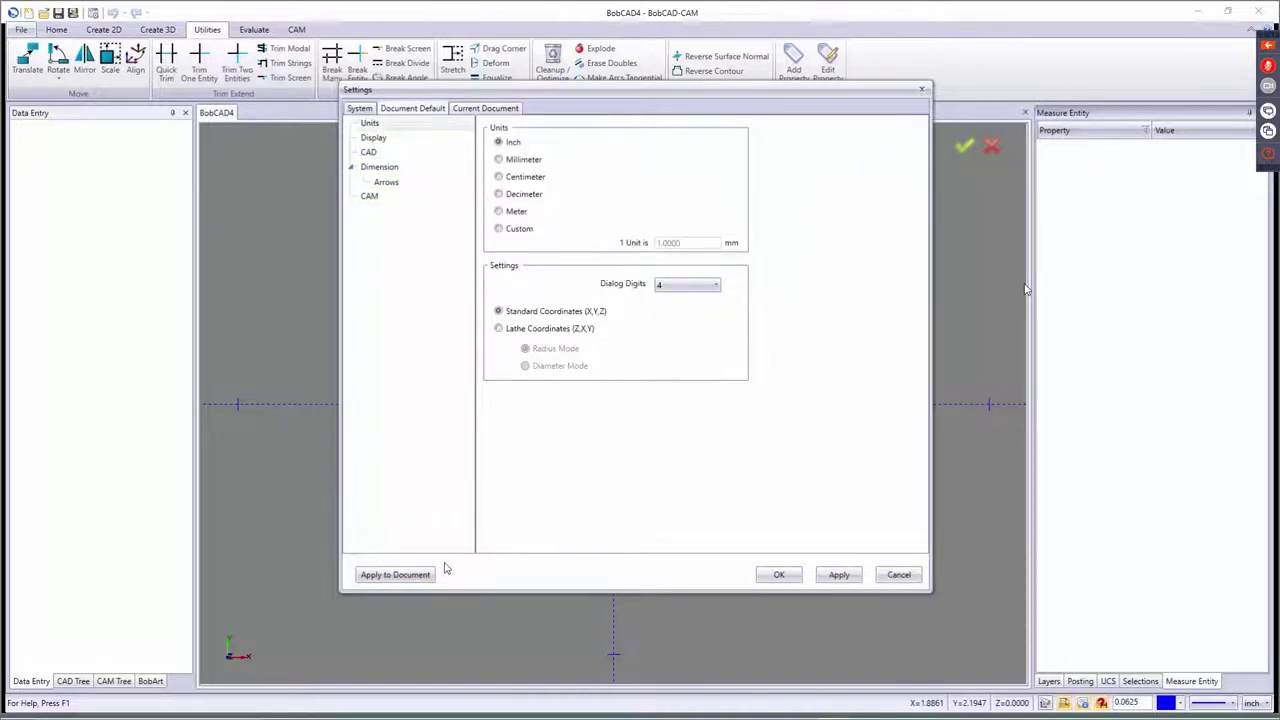
# - Accept the Settings with OK and launch BobCAD-CAM online help from the File Help page
pyautogui.click(779, 575)
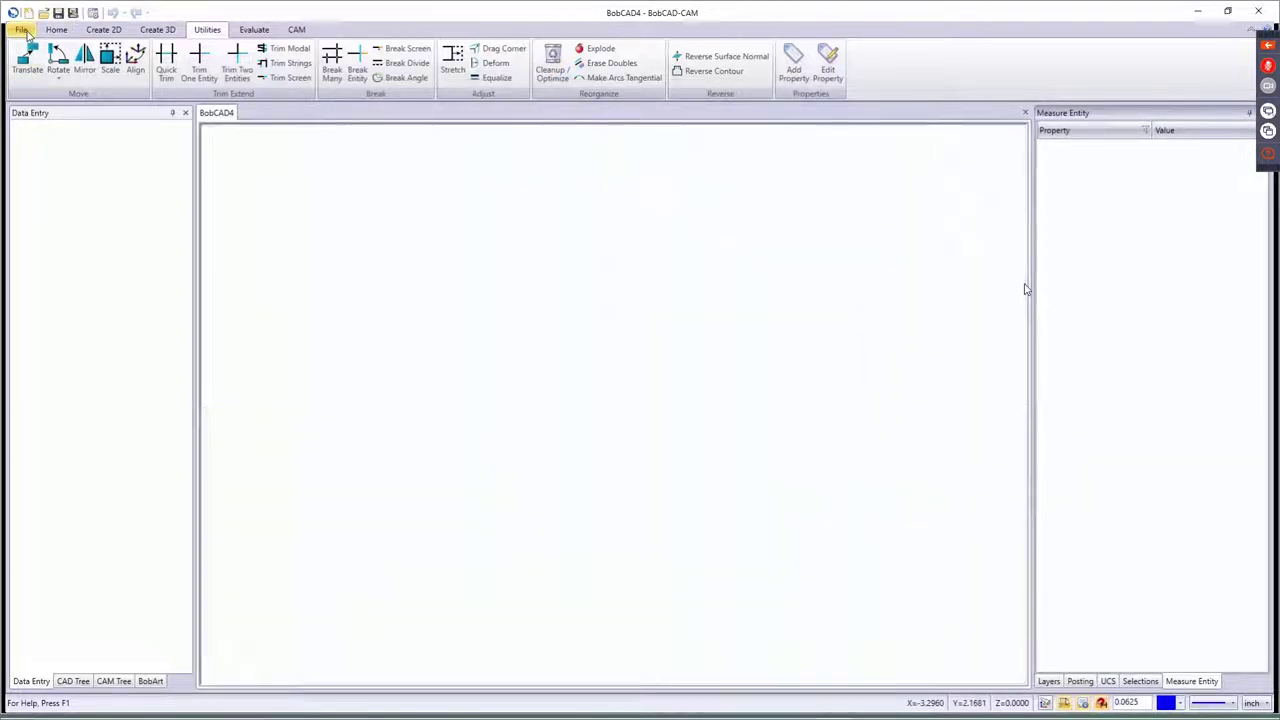
pyautogui.click(22, 30)
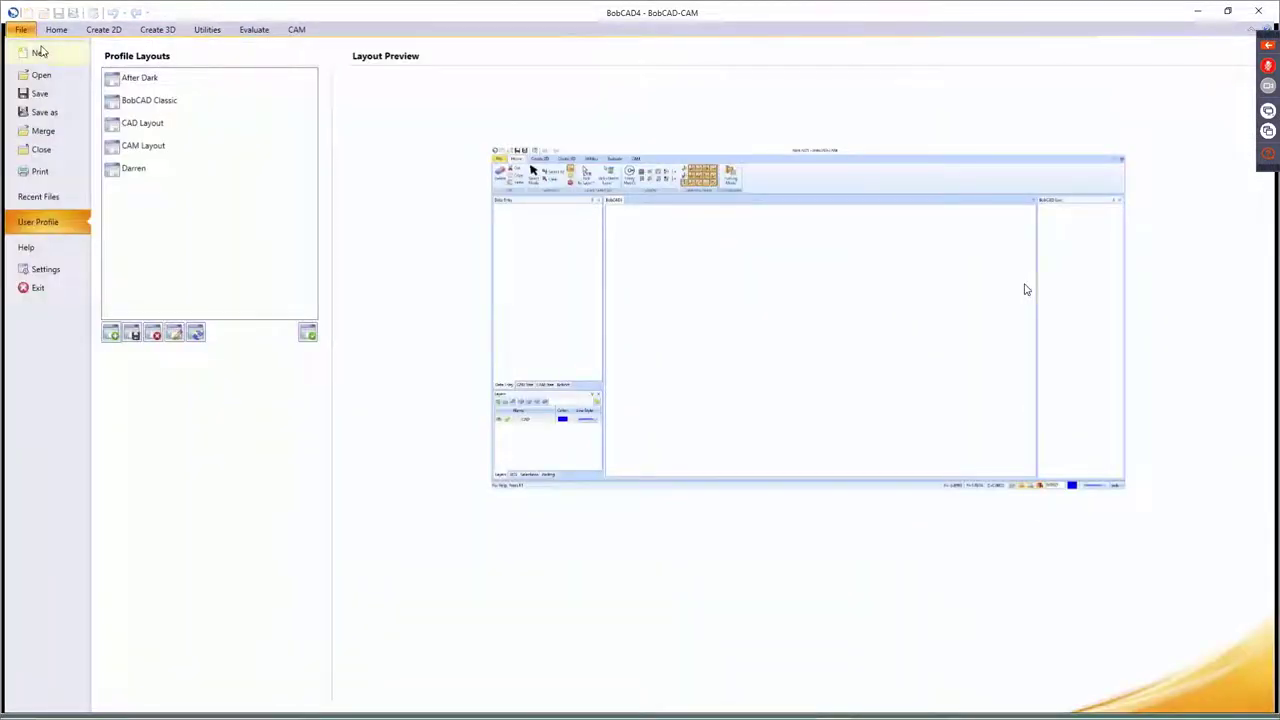
pyautogui.click(40, 253)
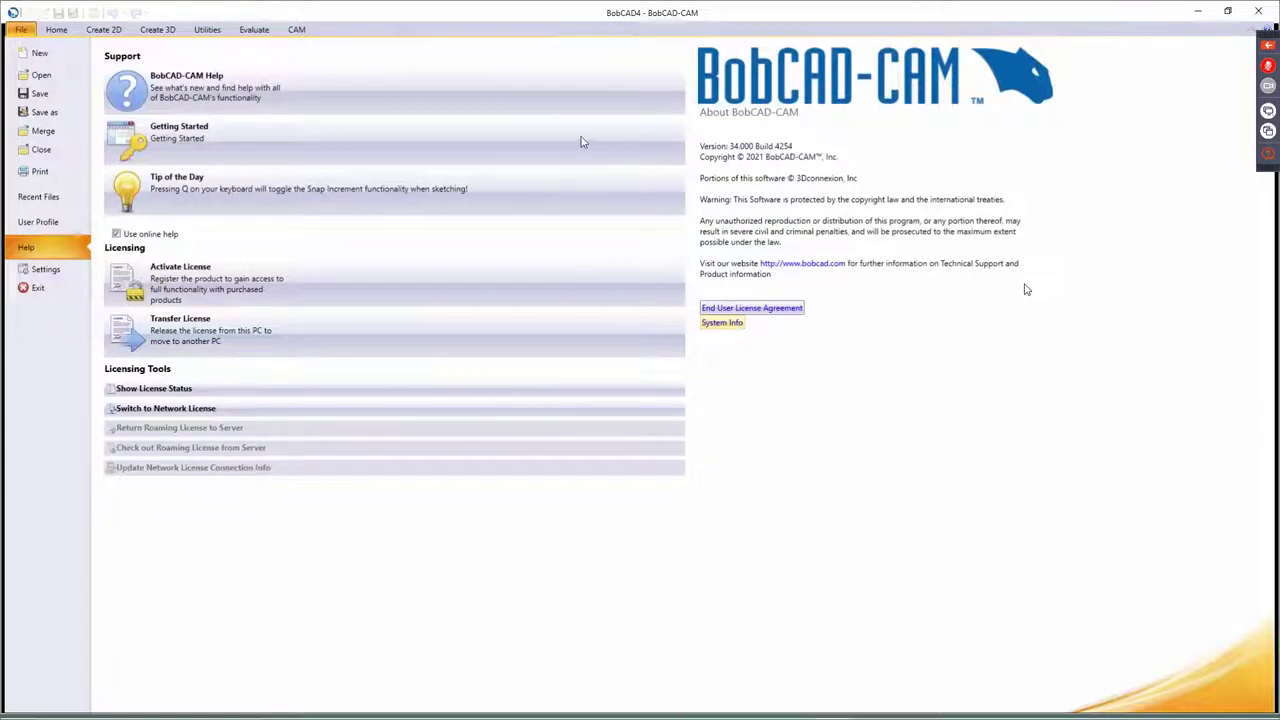
pyautogui.click(378, 99)
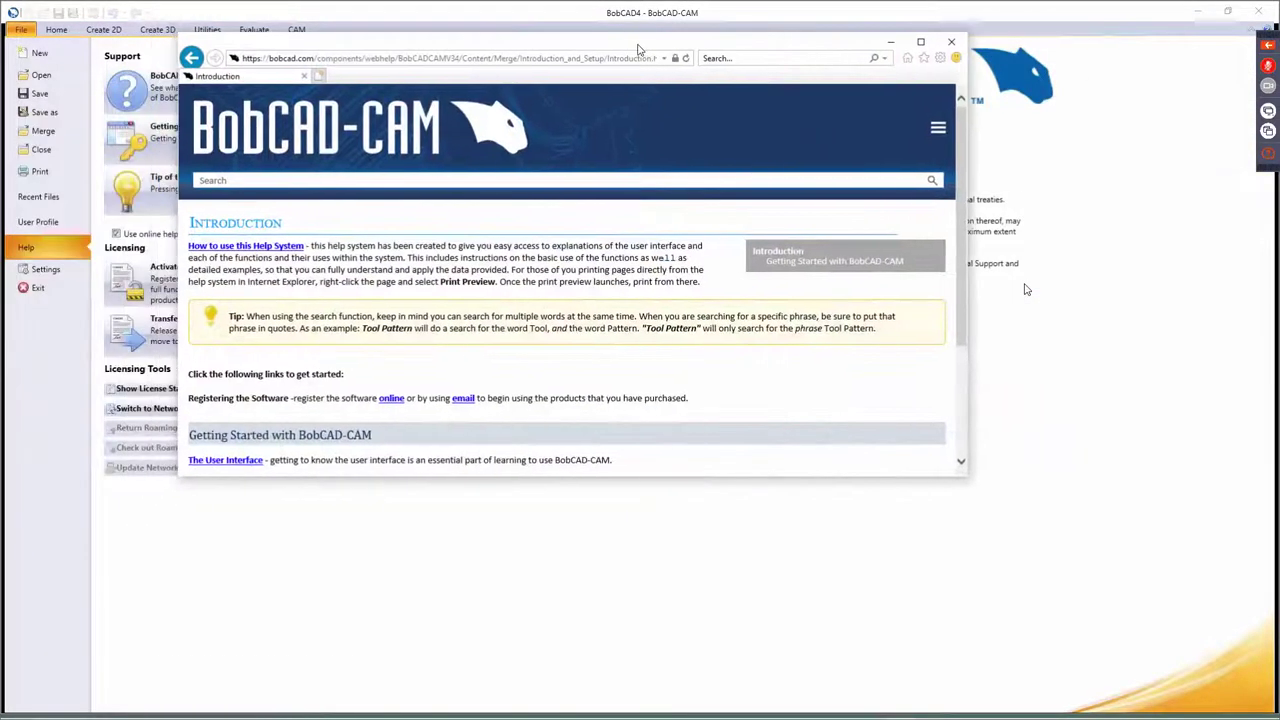
# - Maximize the help browser and open the CAD > Create 3D > Solid Boolean help page
pyautogui.doubleClick(638, 48)
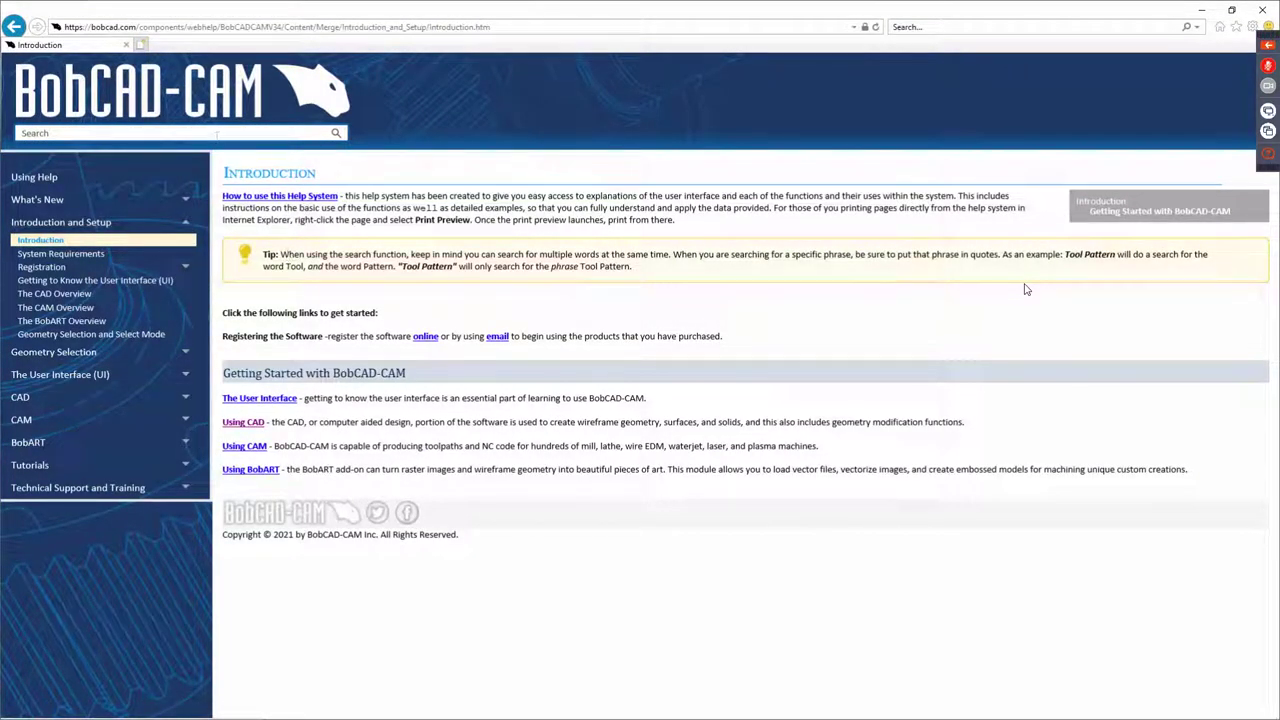
pyautogui.click(46, 400)
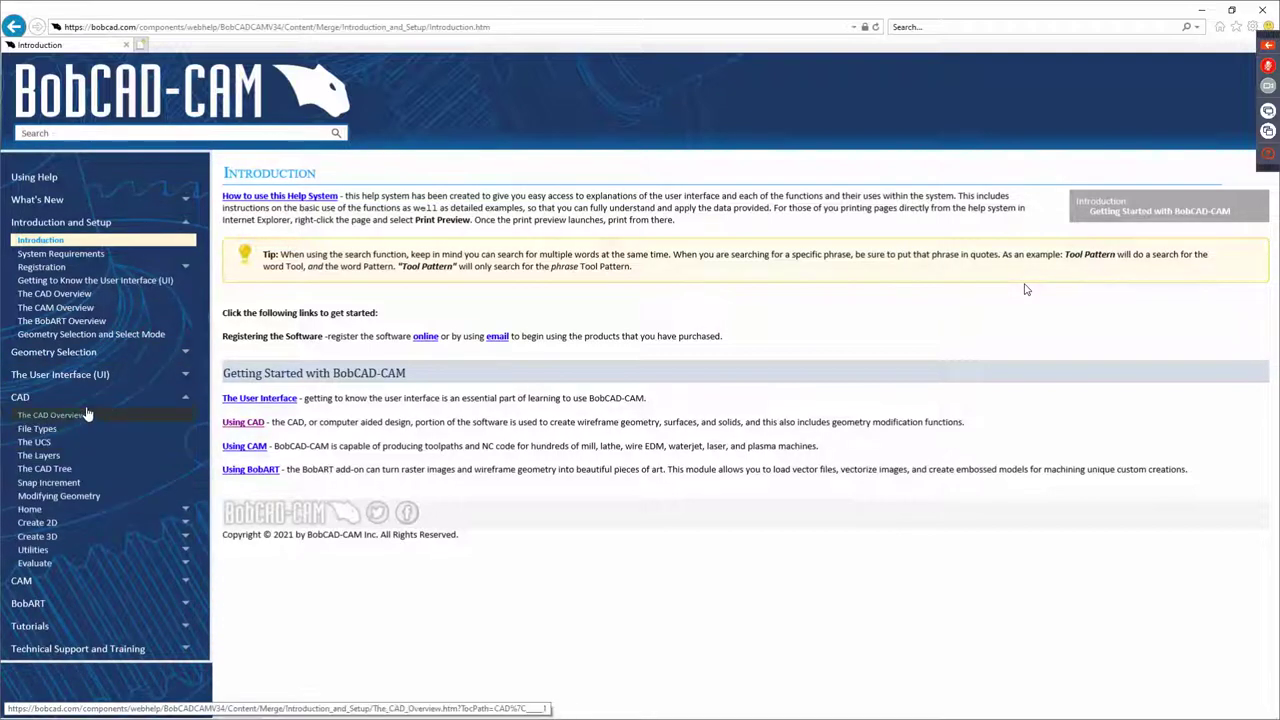
pyautogui.click(77, 541)
pyautogui.scroll(-1, 76, 546)
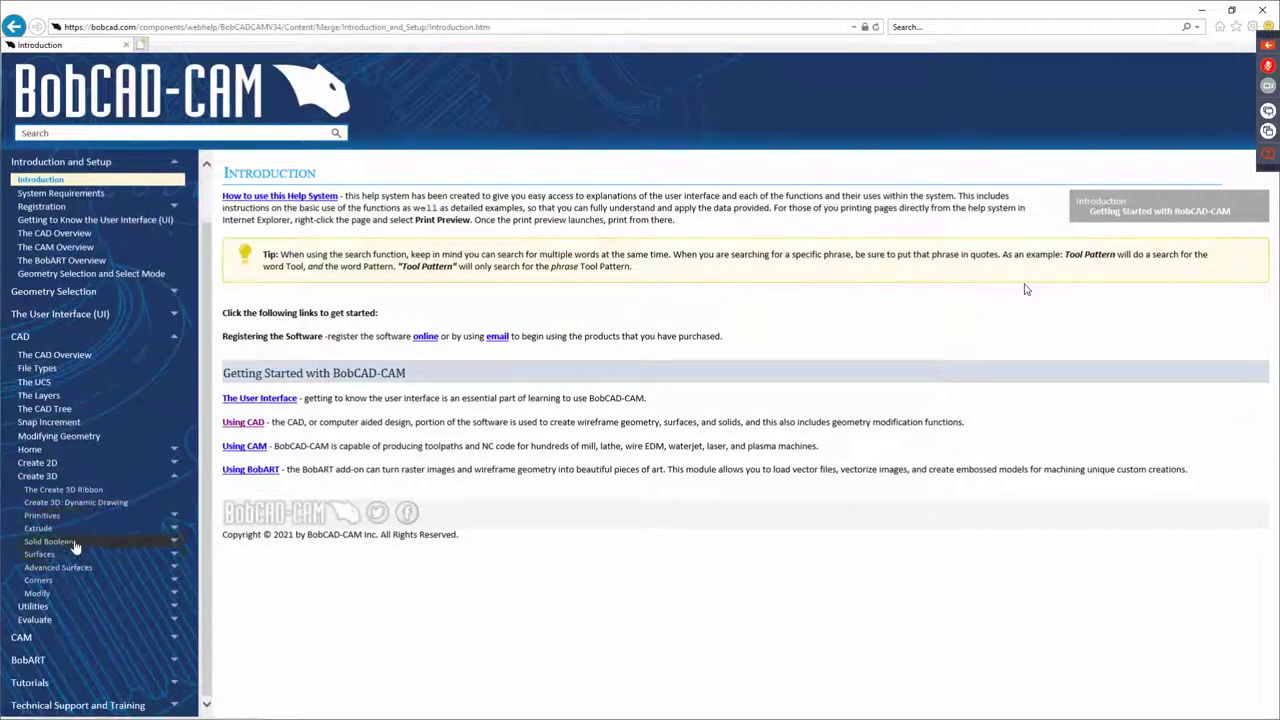
pyautogui.click(75, 545)
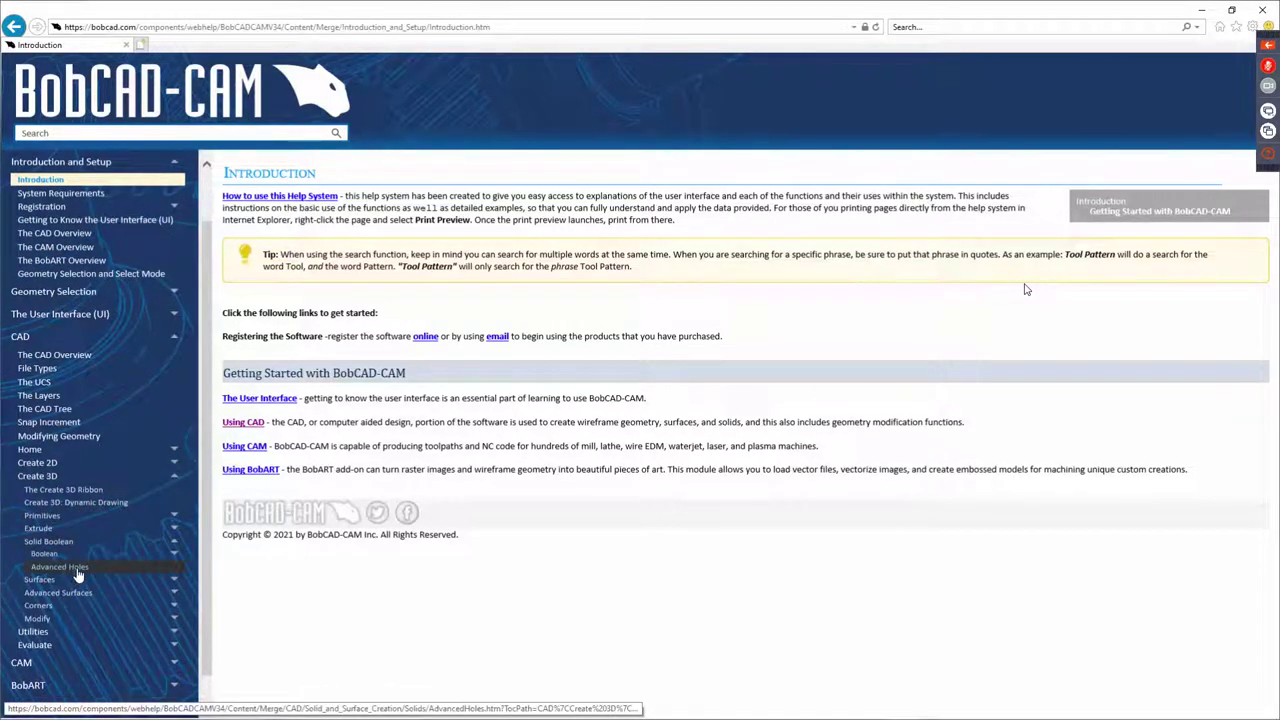
pyautogui.click(68, 554)
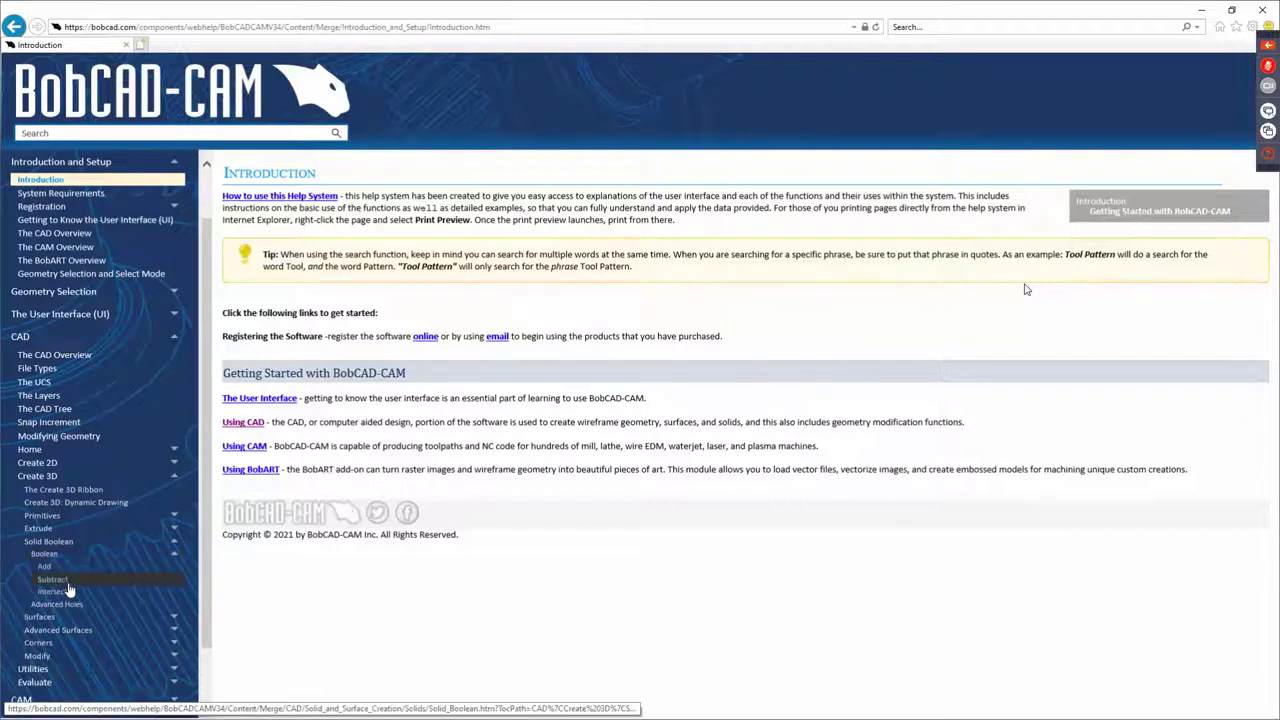
pyautogui.click(68, 587)
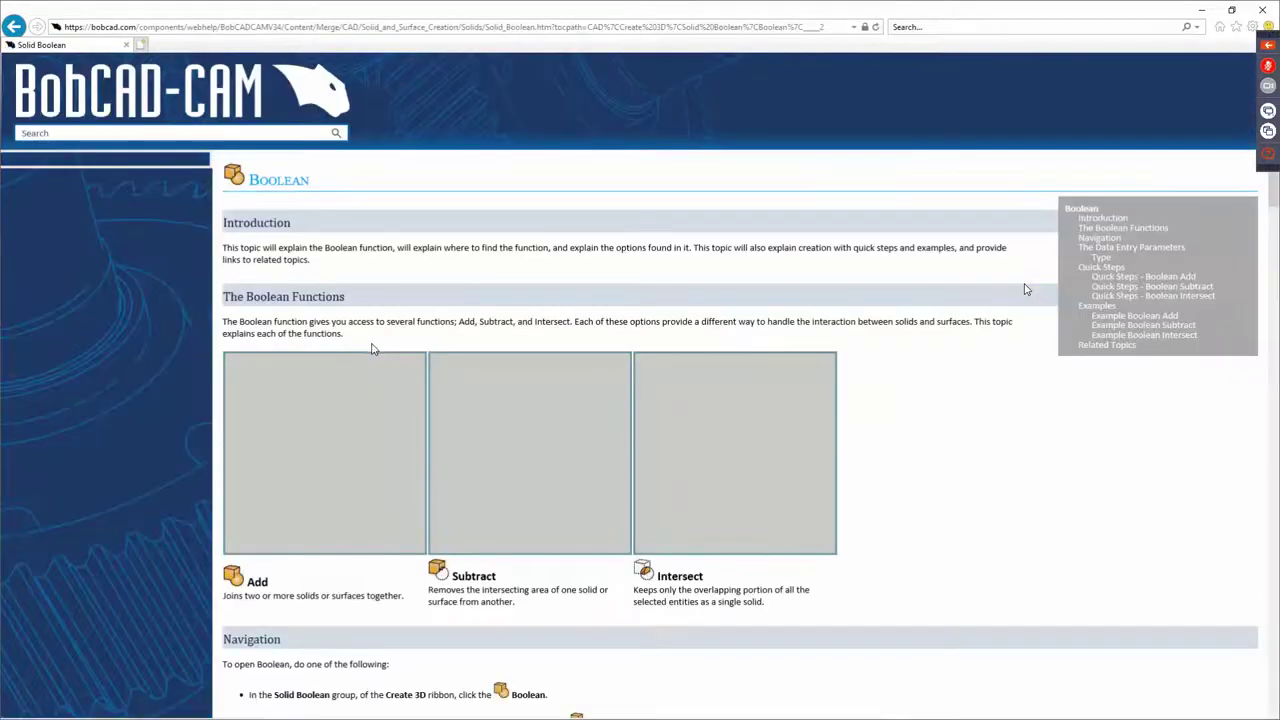
# - Read down to the Navigation section on reaching Boolean, then minimize the help browser
pyautogui.scroll(-1, 880, 436)
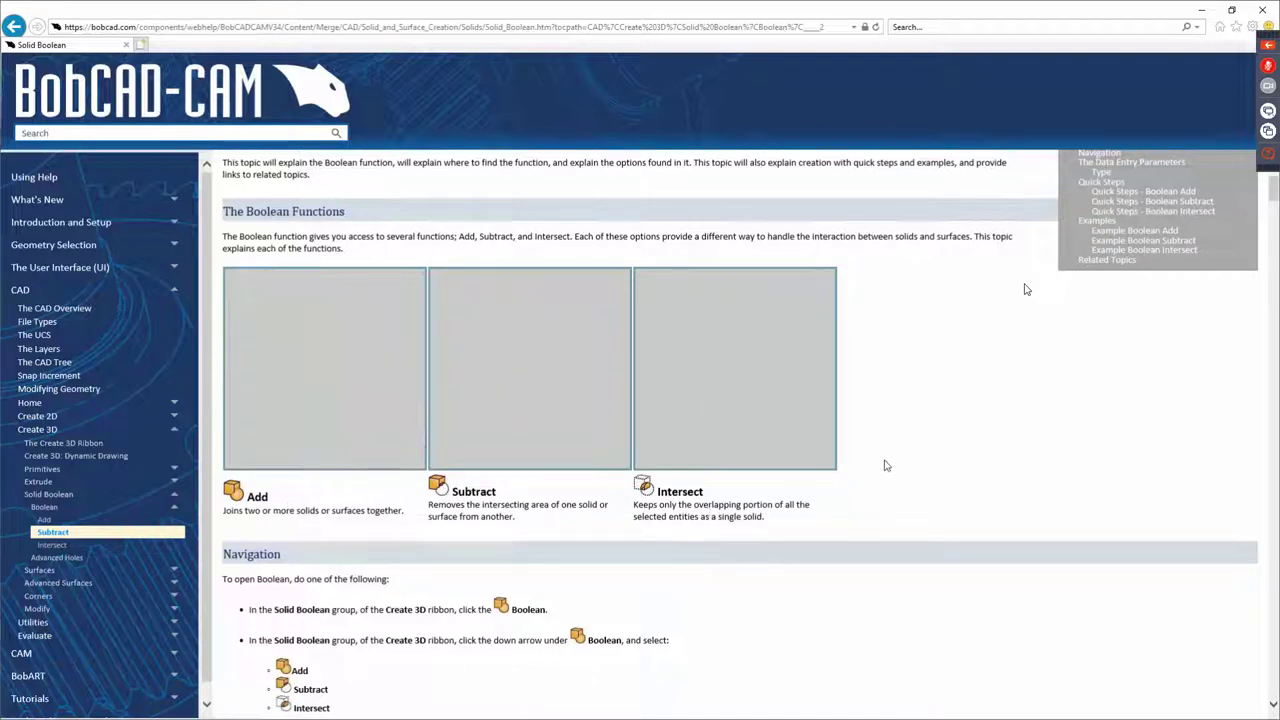
pyautogui.scroll(-3, 909, 409)
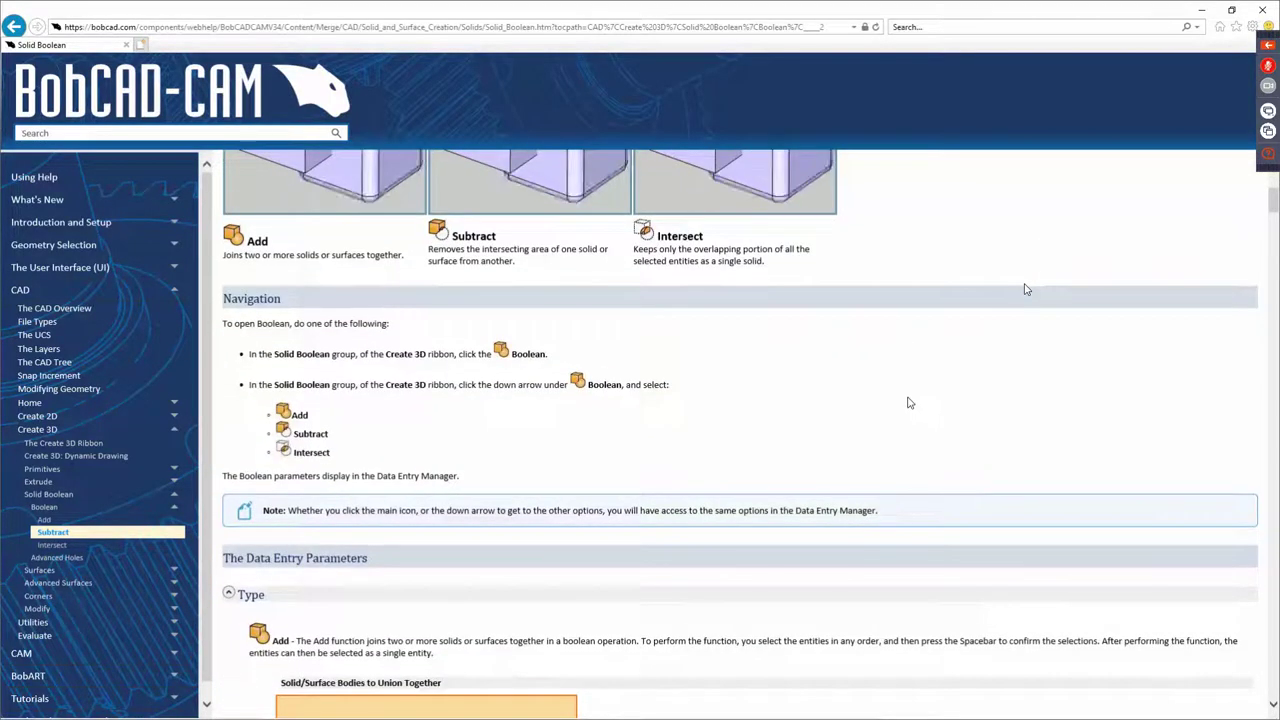
pyautogui.scroll(-1, 857, 348)
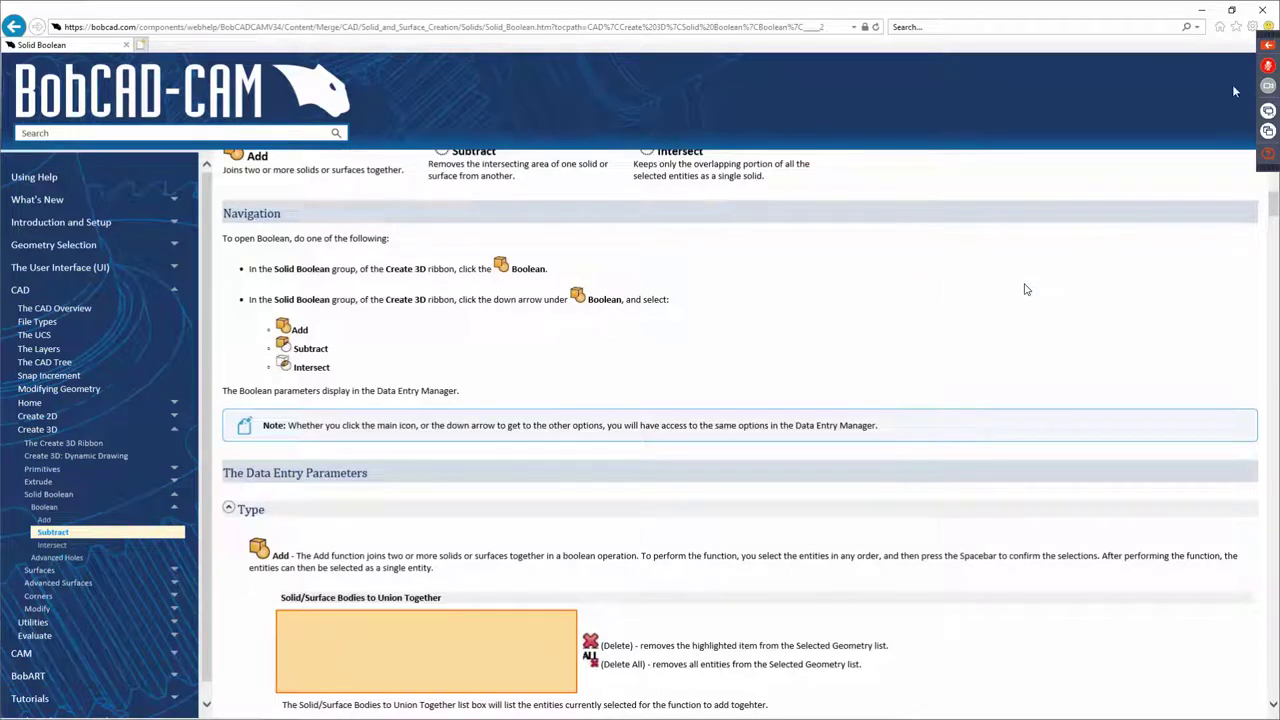
pyautogui.click(1205, 10)
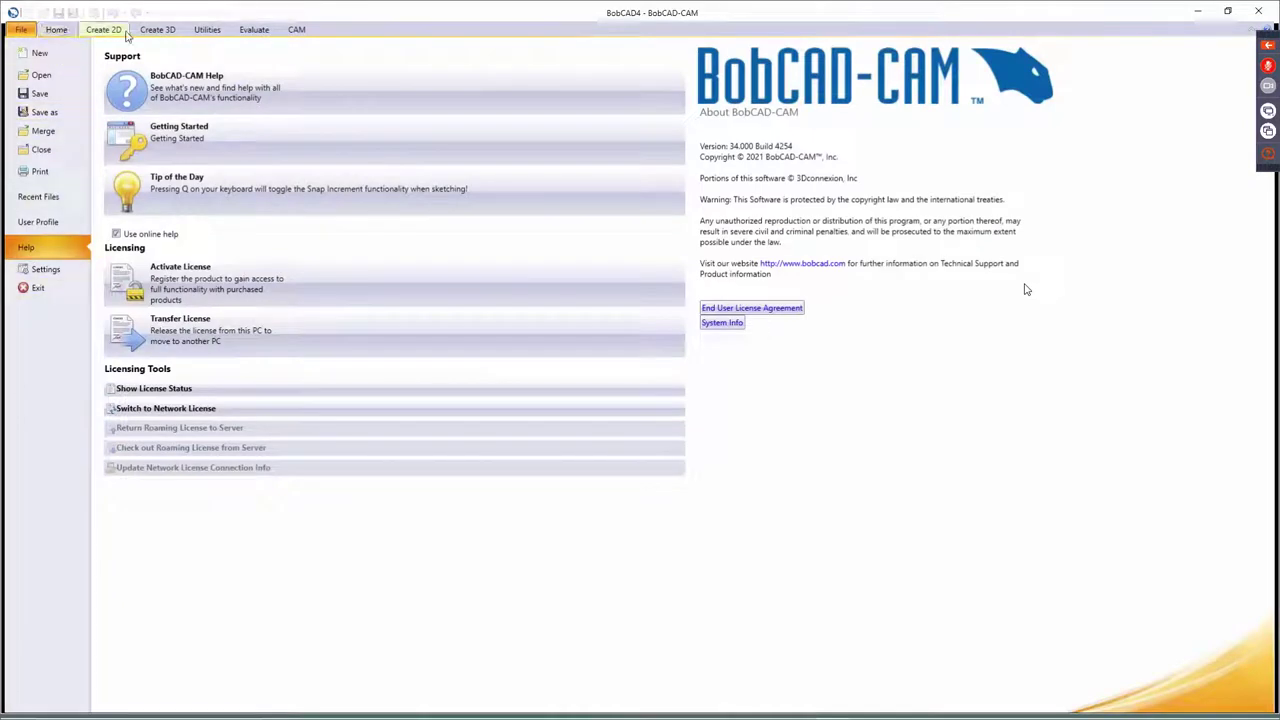
# - Preview the cylinder, sphere, cone and torus primitives before starting a cube
pyautogui.click(156, 32)
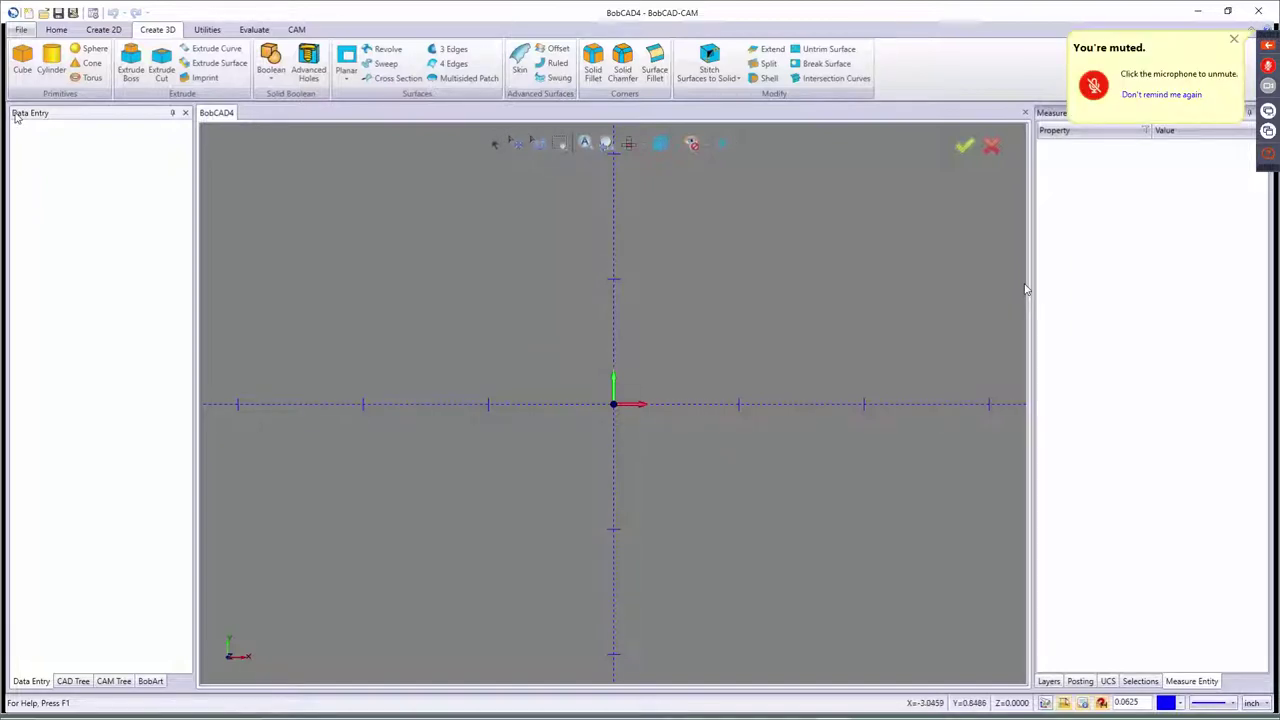
pyautogui.click(54, 60)
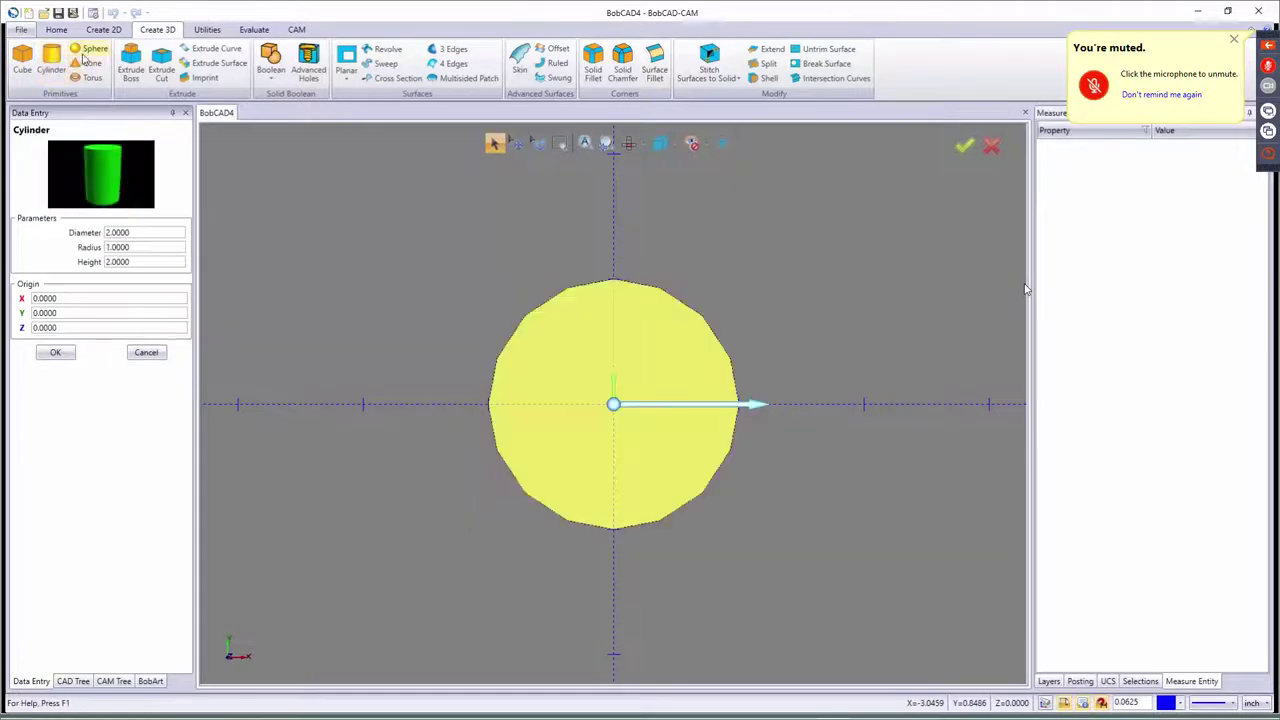
pyautogui.click(89, 49)
pyautogui.click(89, 64)
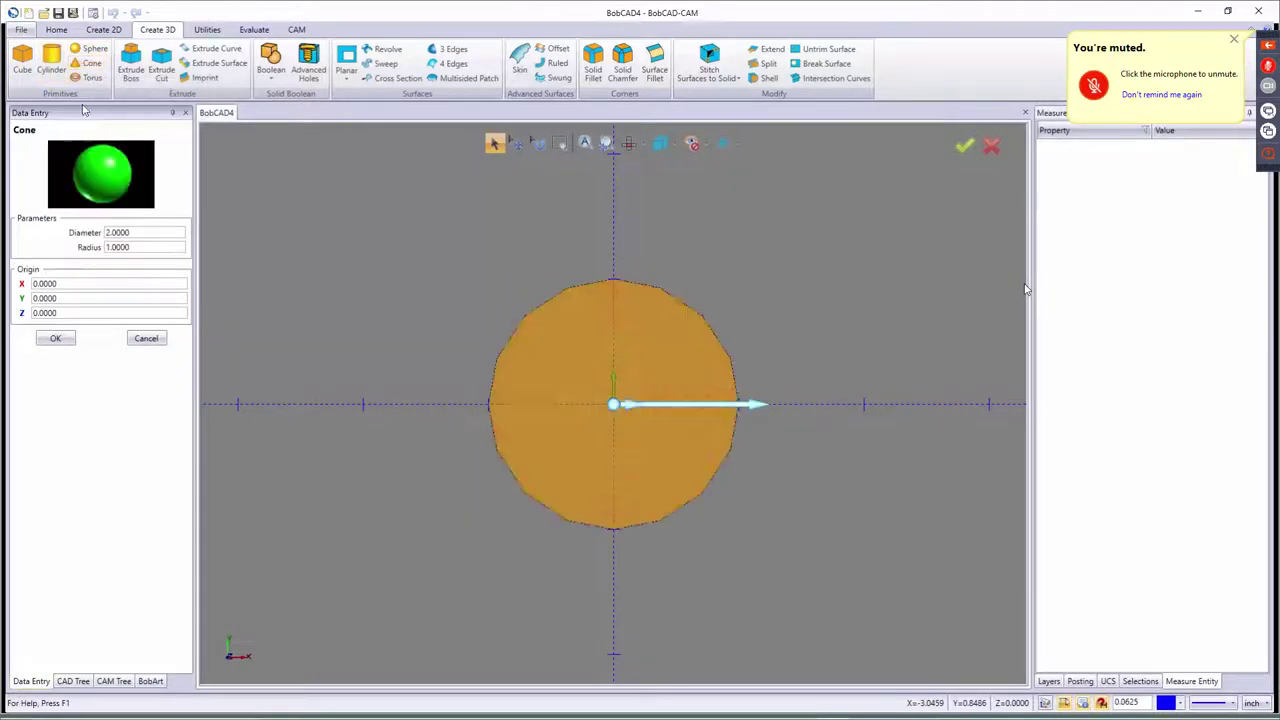
pyautogui.click(91, 77)
pyautogui.click(22, 66)
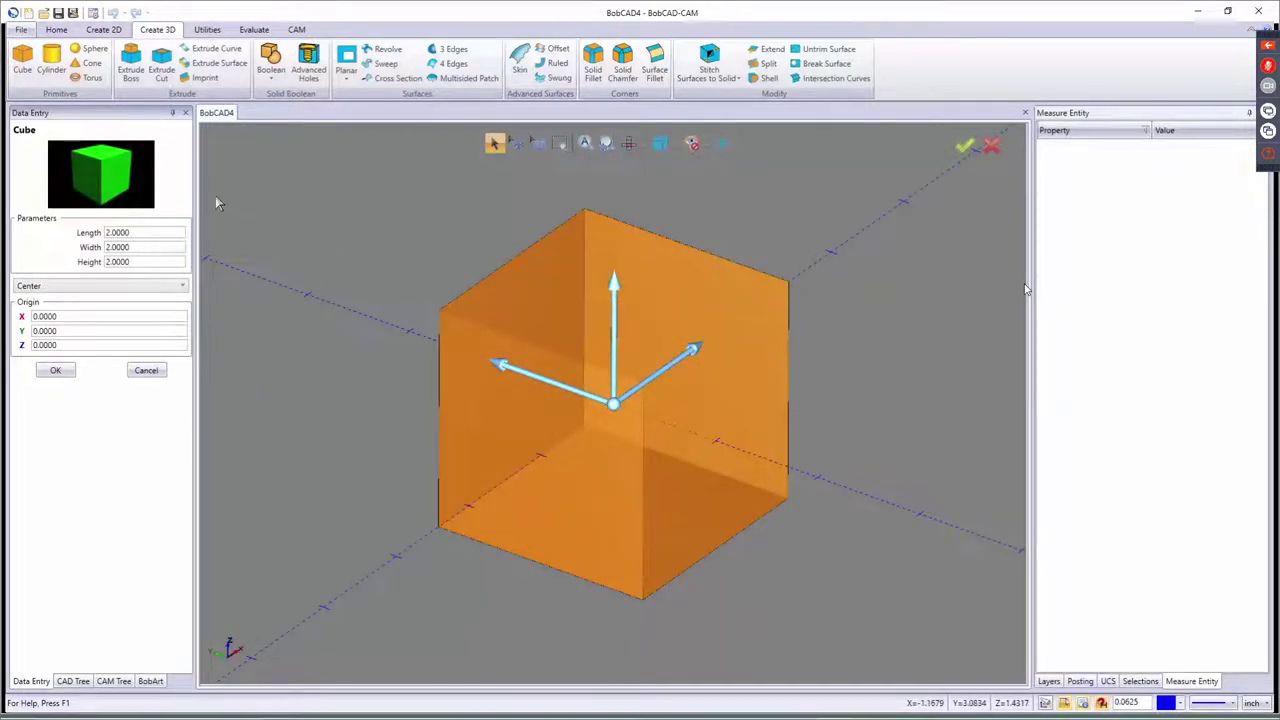
# - Set the cube's anchor point to its bottom-left corner
pyautogui.scroll(-3, 474, 429)
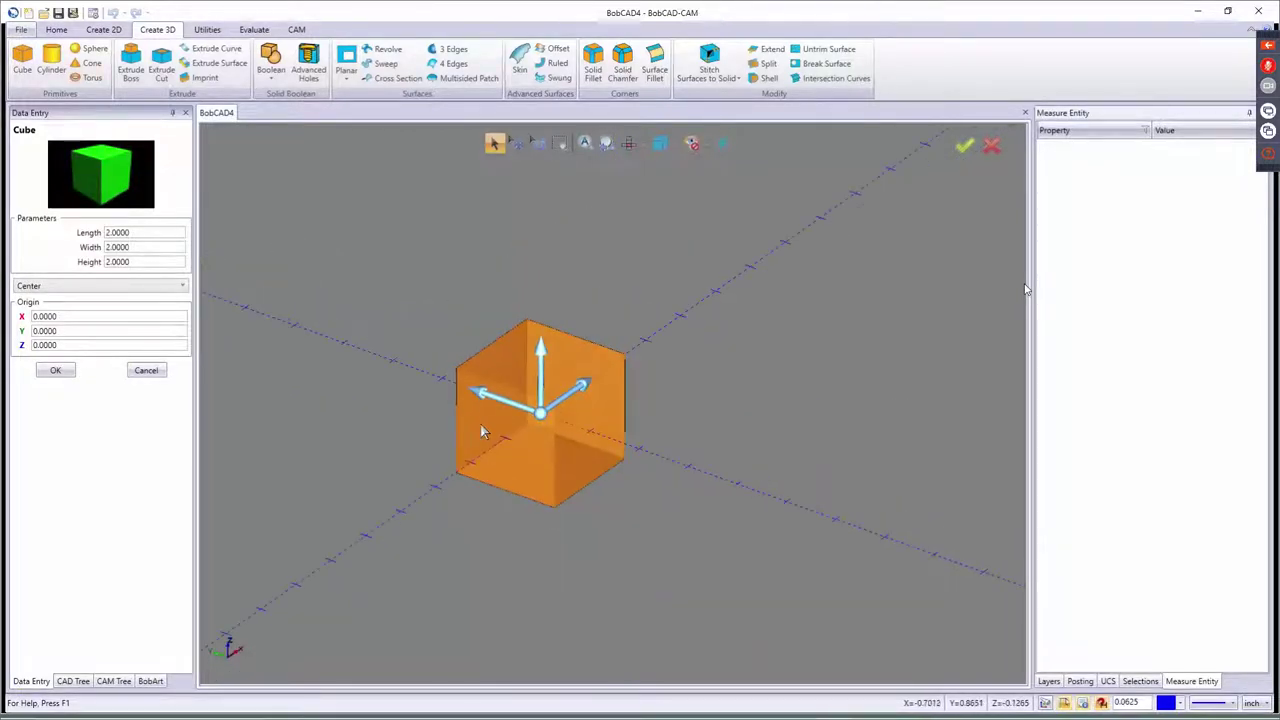
pyautogui.doubleClick(112, 232)
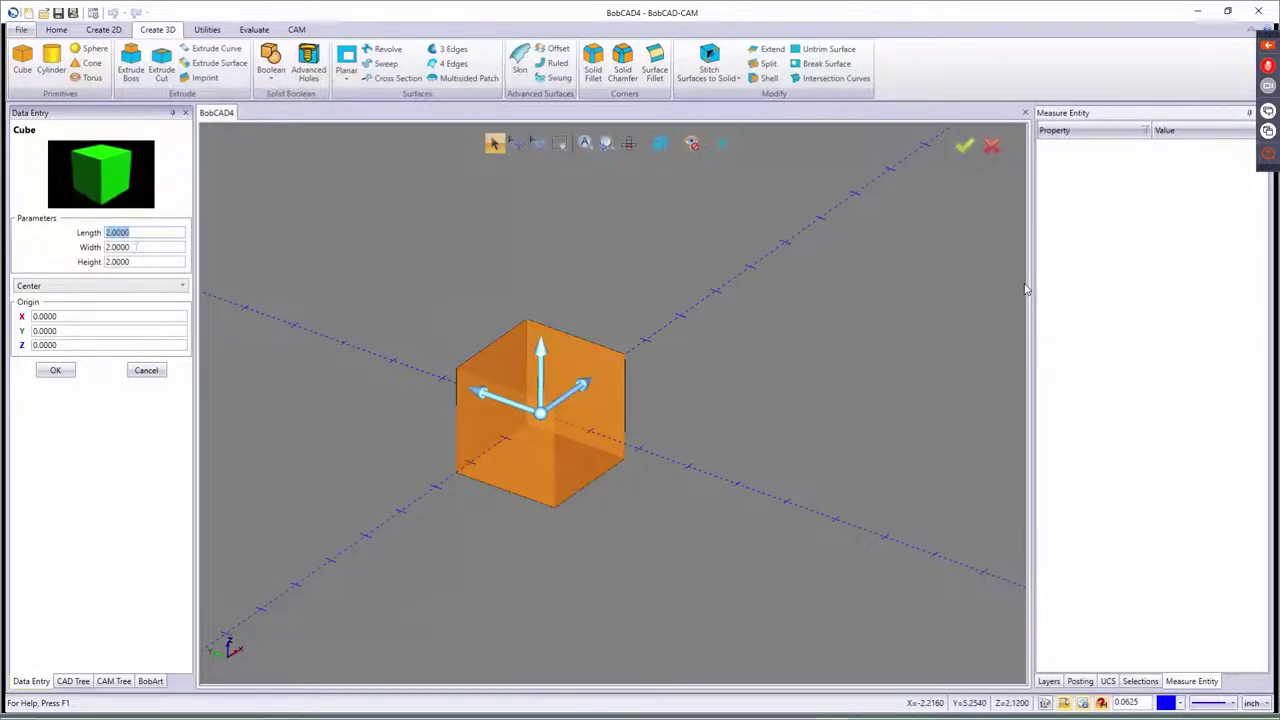
pyautogui.press('Tab')
pyautogui.press('Tab')
pyautogui.click(95, 286)
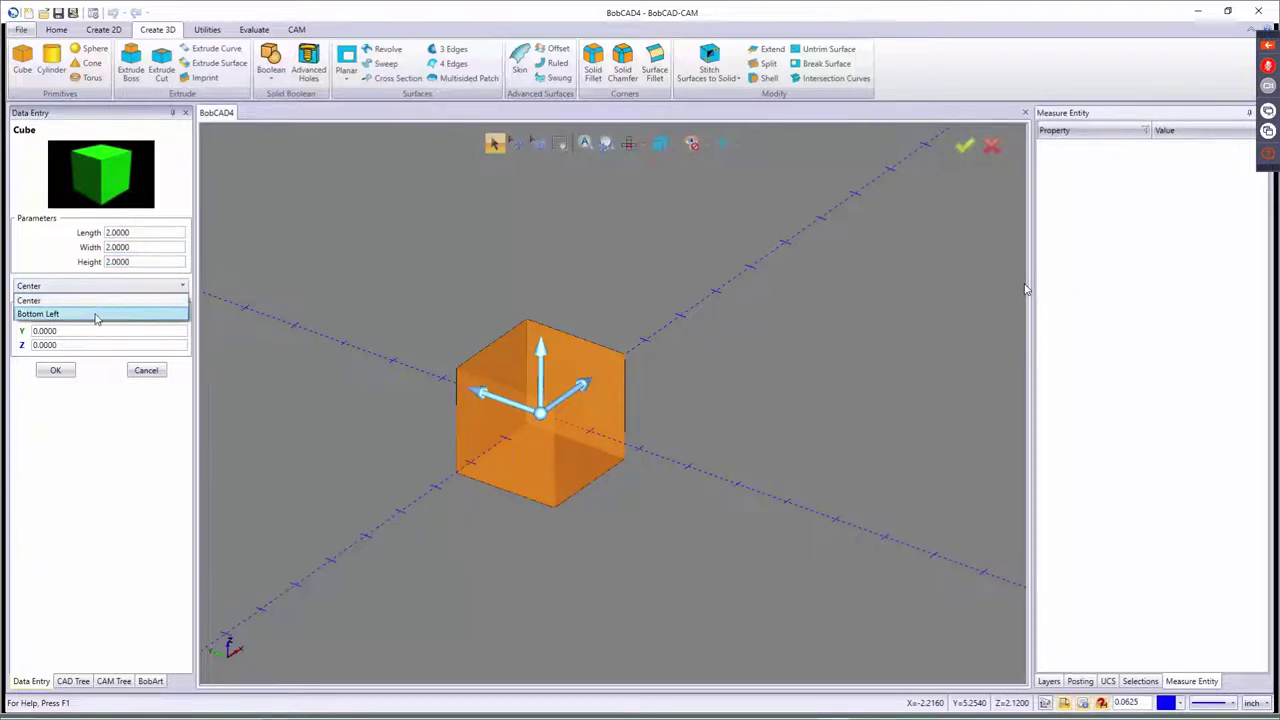
pyautogui.click(96, 316)
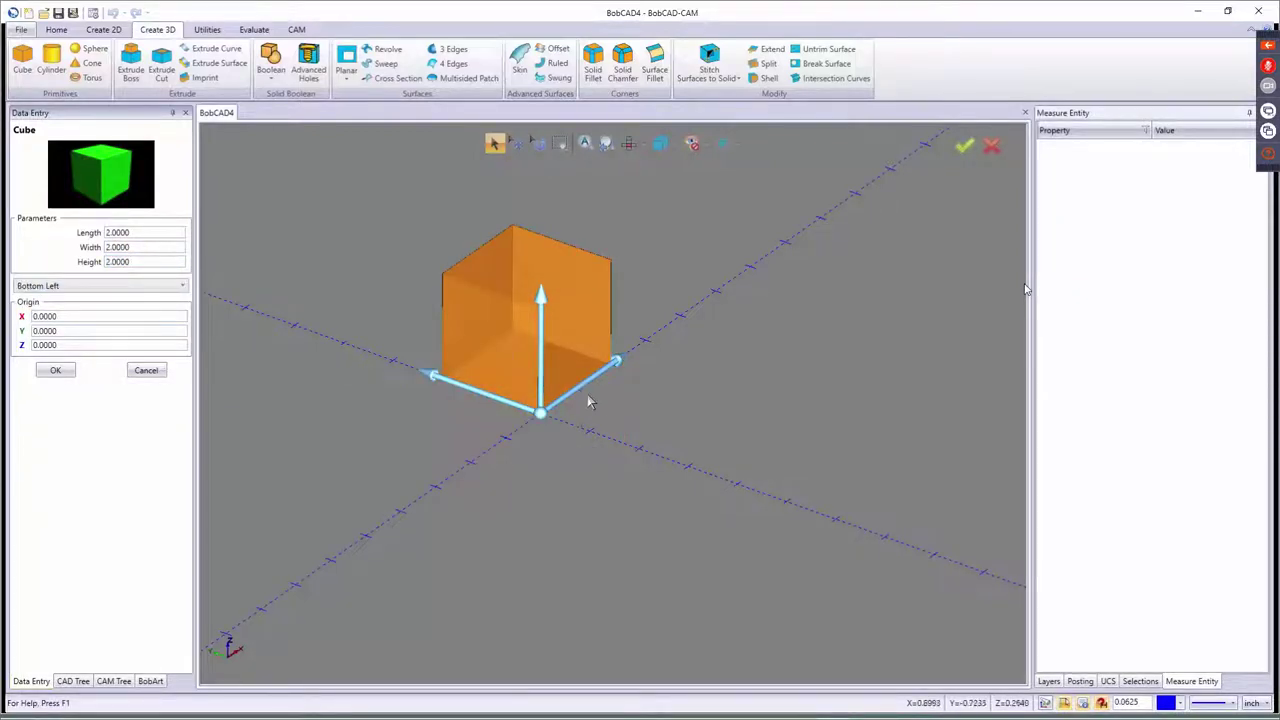
# - Place the cube at X 2.6875, Y -2.1875 and roughly stretch its width, height and length
pyautogui.click(541, 418)
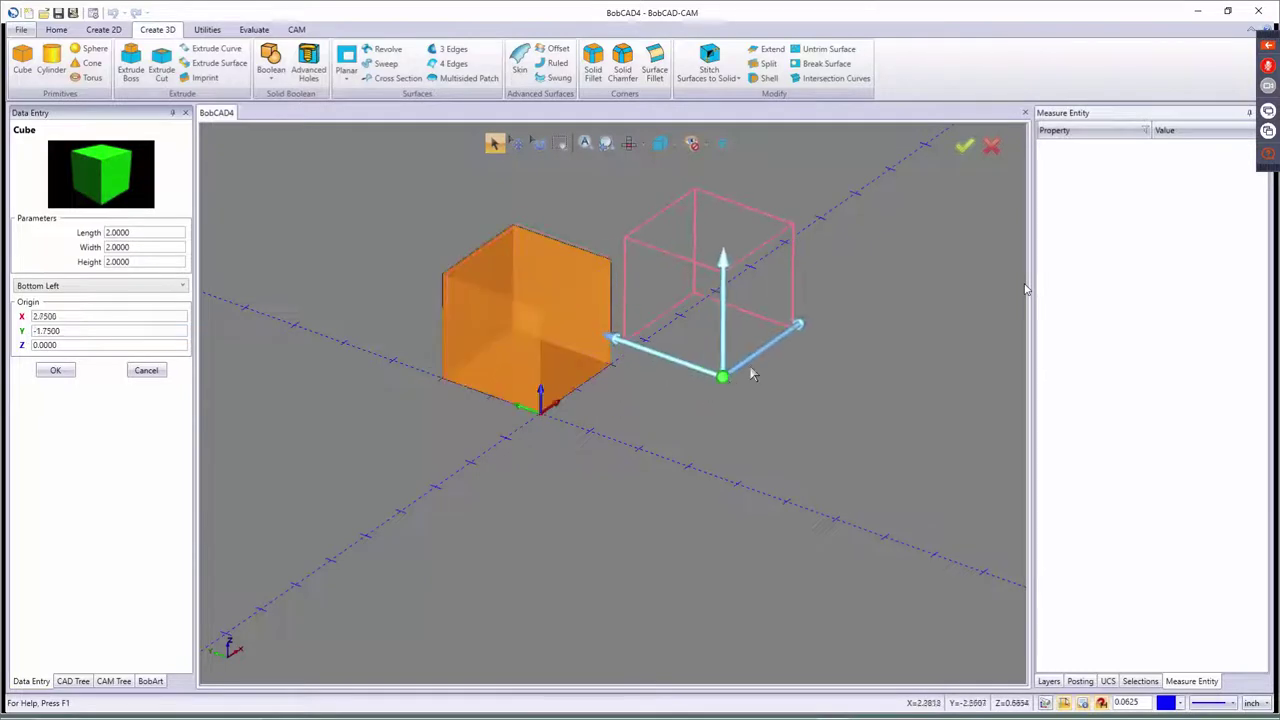
pyautogui.click(742, 390)
pyautogui.click(632, 349)
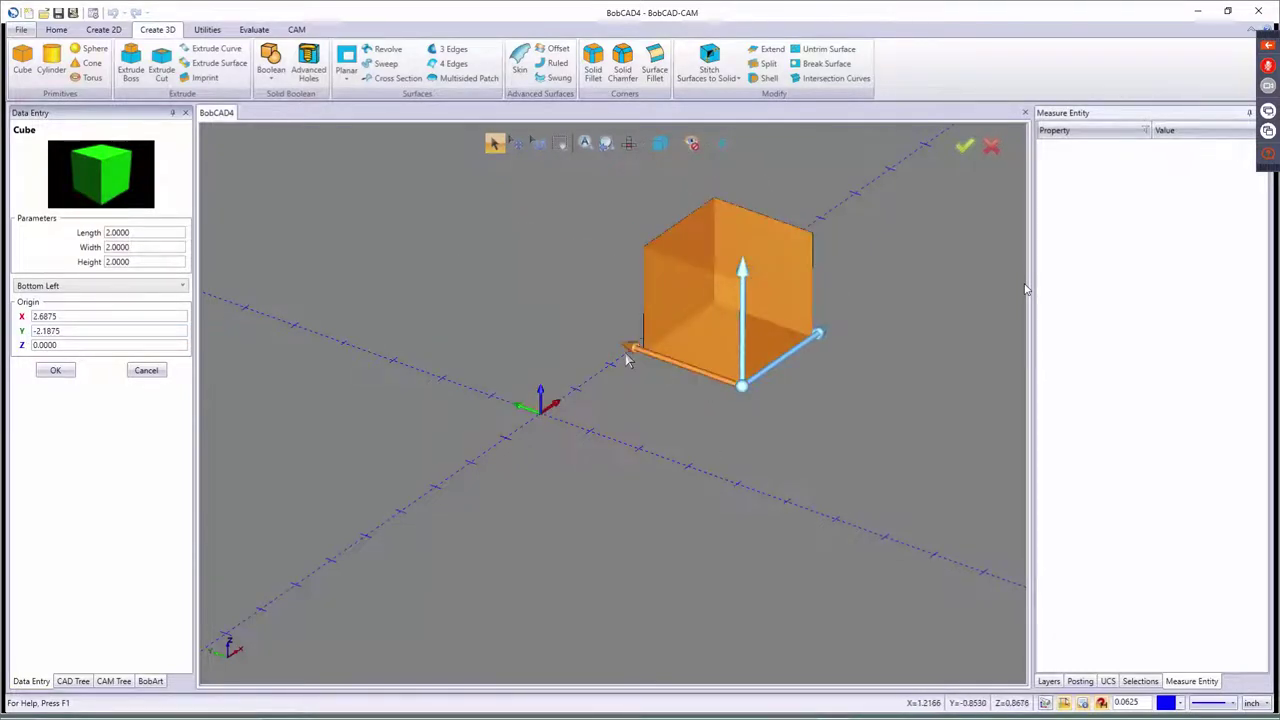
pyautogui.click(543, 318)
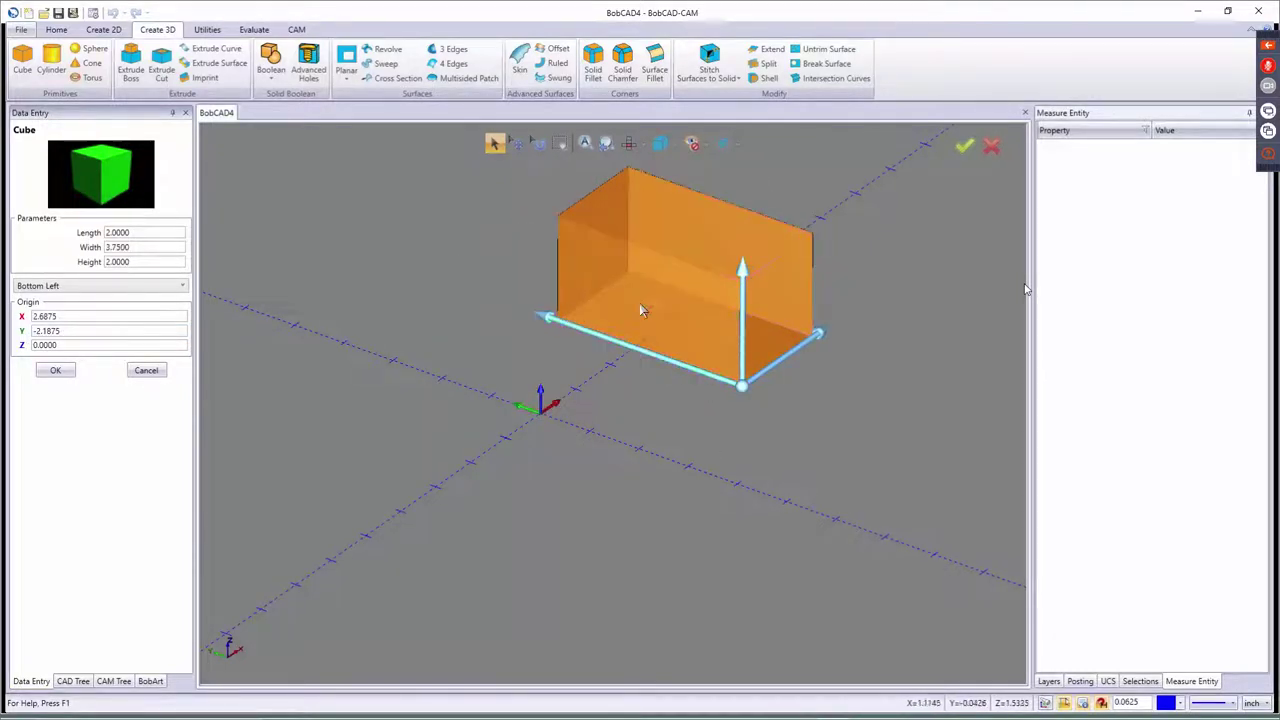
pyautogui.click(742, 268)
pyautogui.click(742, 182)
pyautogui.click(818, 334)
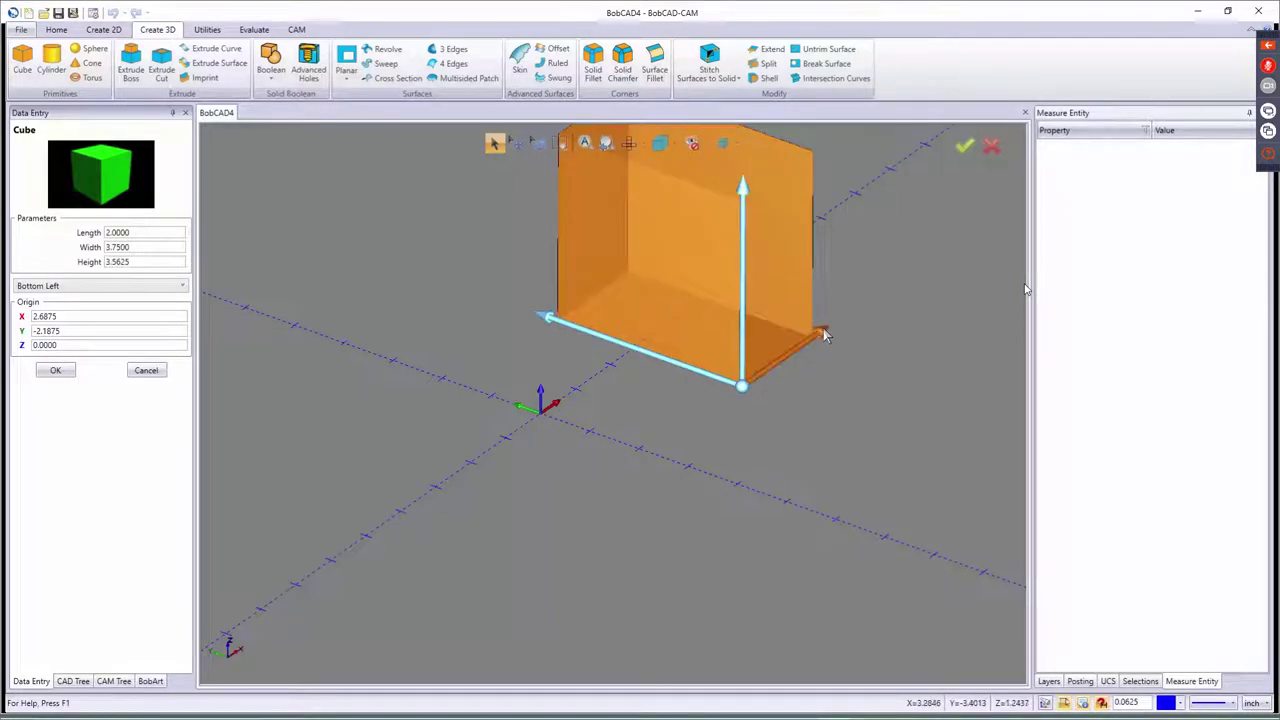
pyautogui.click(907, 275)
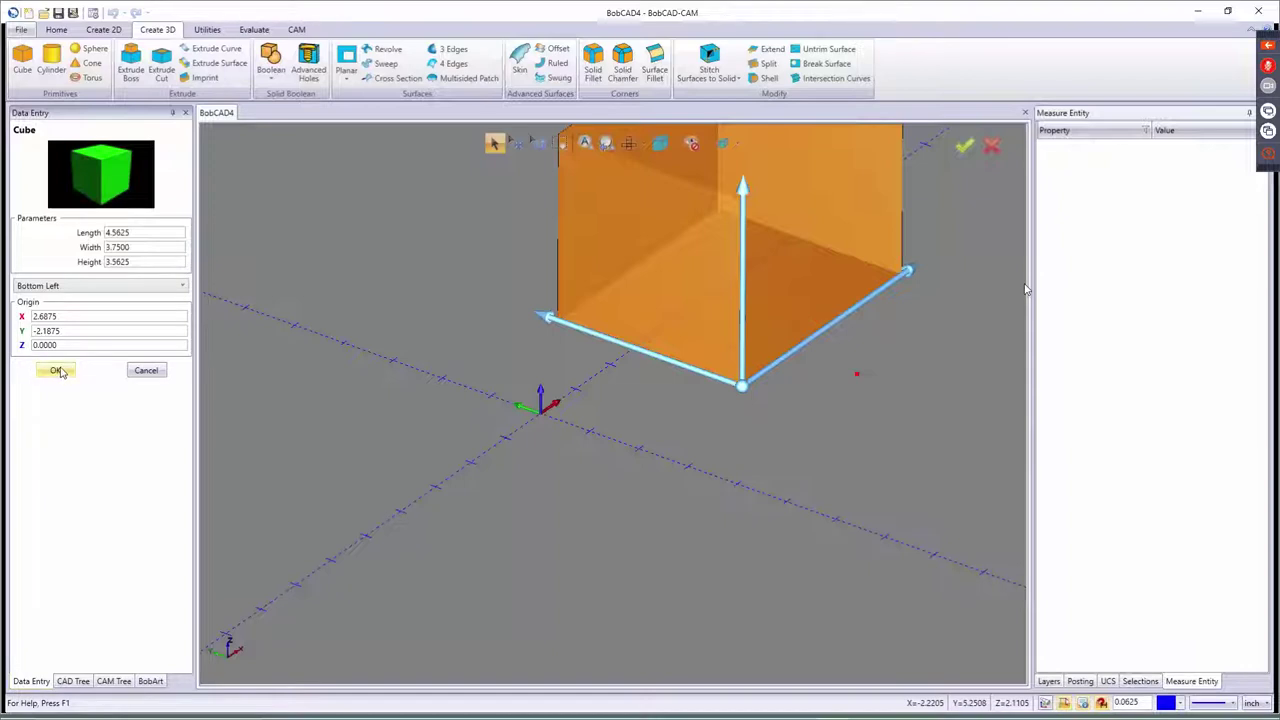
# - Enter length 5, width 4 and height 3.5, then create the cube and close the tool
pyautogui.press('Tab')
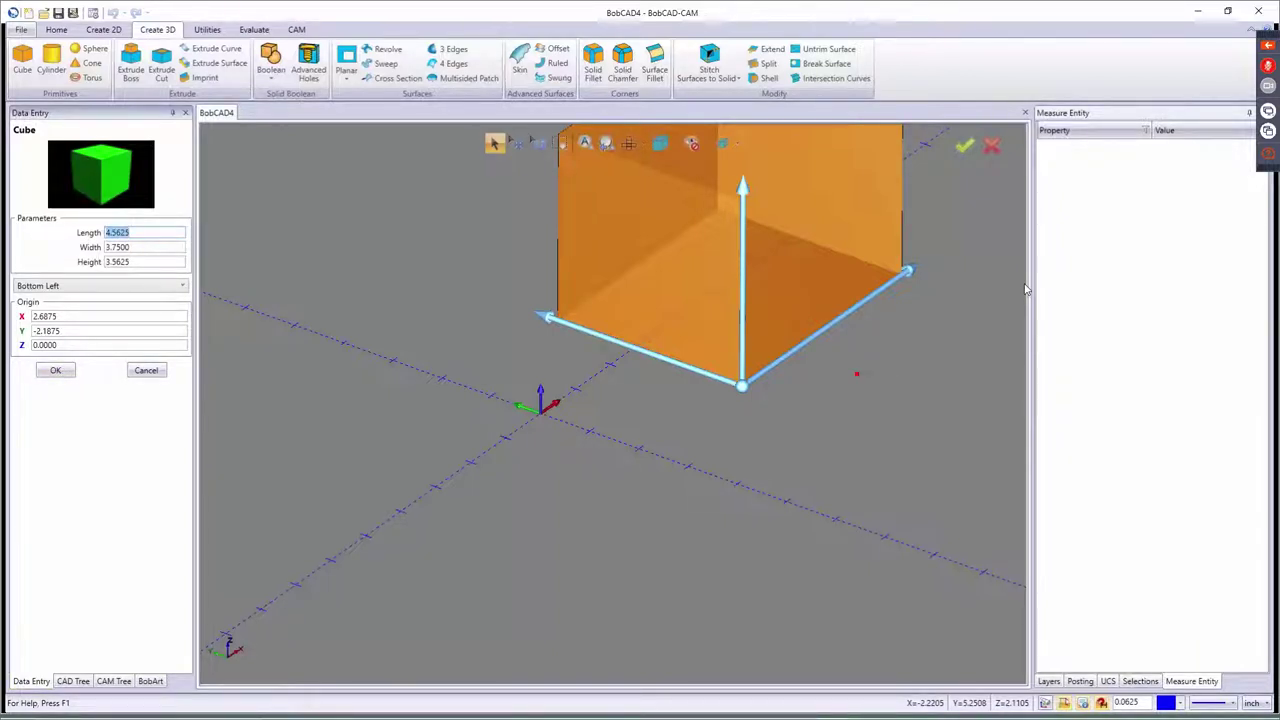
pyautogui.write('5')
pyautogui.press('Tab')
pyautogui.write('4')
pyautogui.press('Tab')
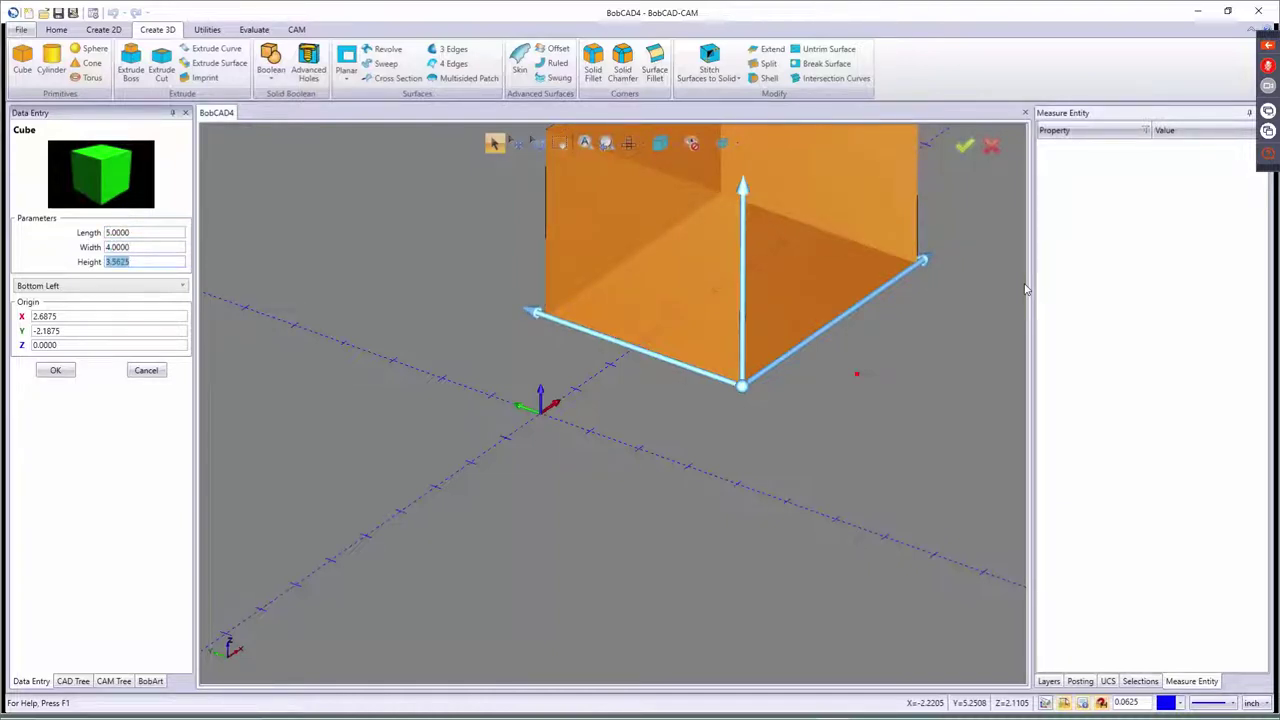
pyautogui.write('3.5')
pyautogui.press('Tab')
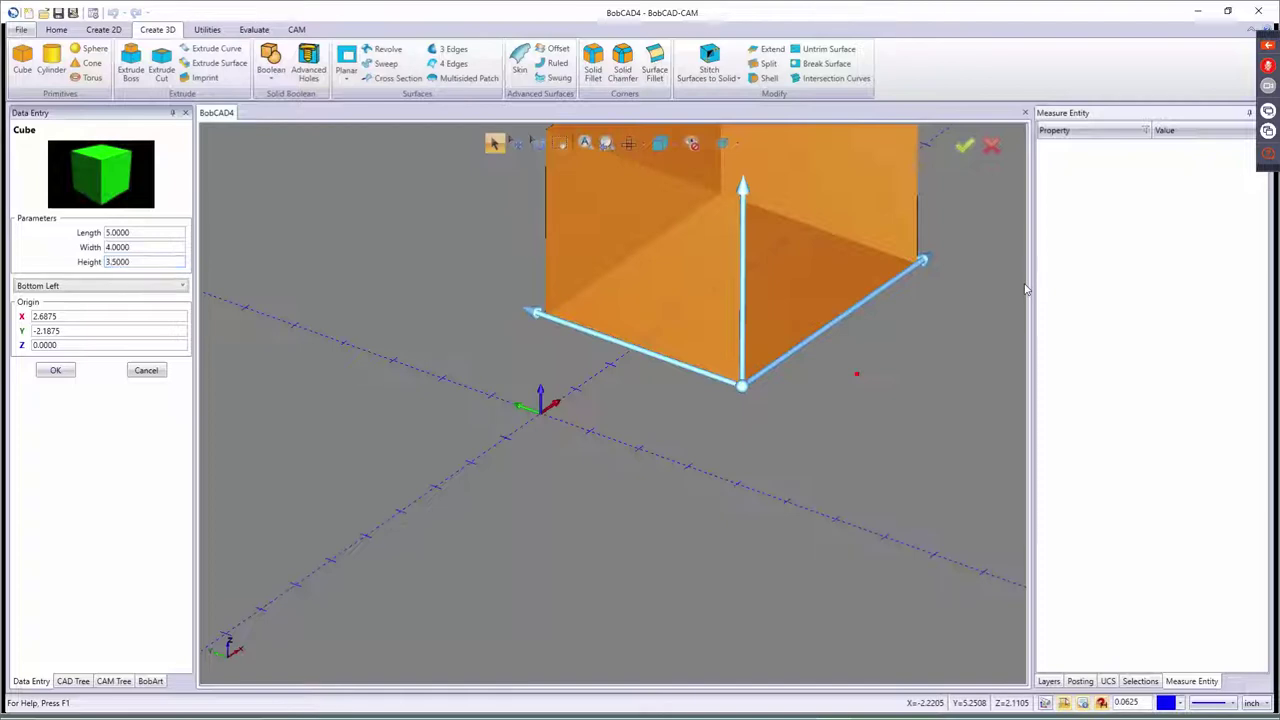
pyautogui.click(48, 370)
pyautogui.scroll(-5, 717, 457)
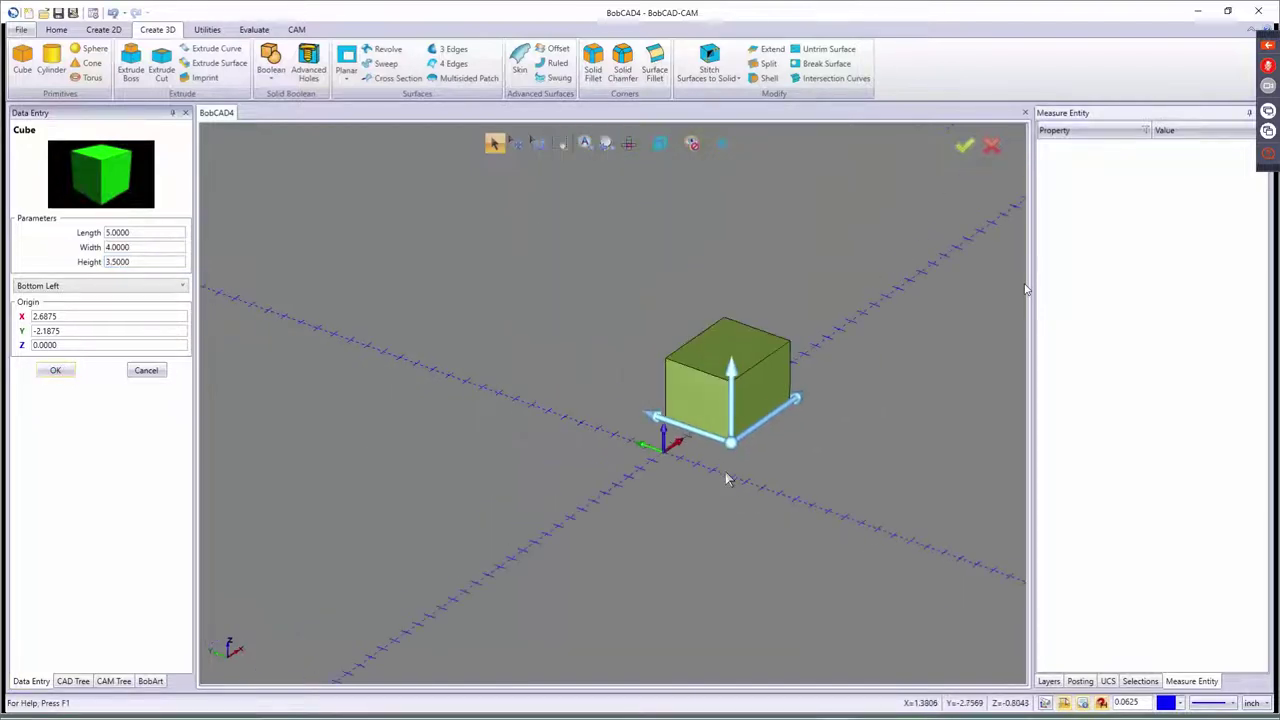
pyautogui.scroll(3, 726, 477)
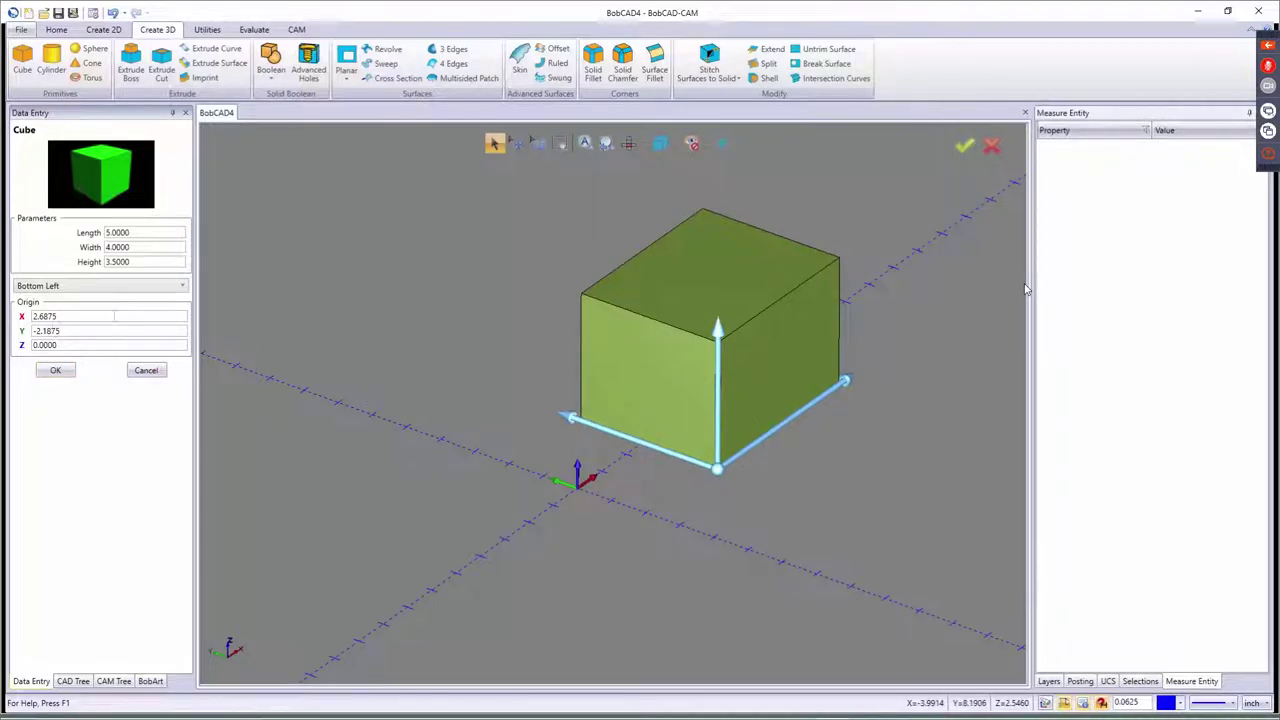
pyautogui.click(146, 371)
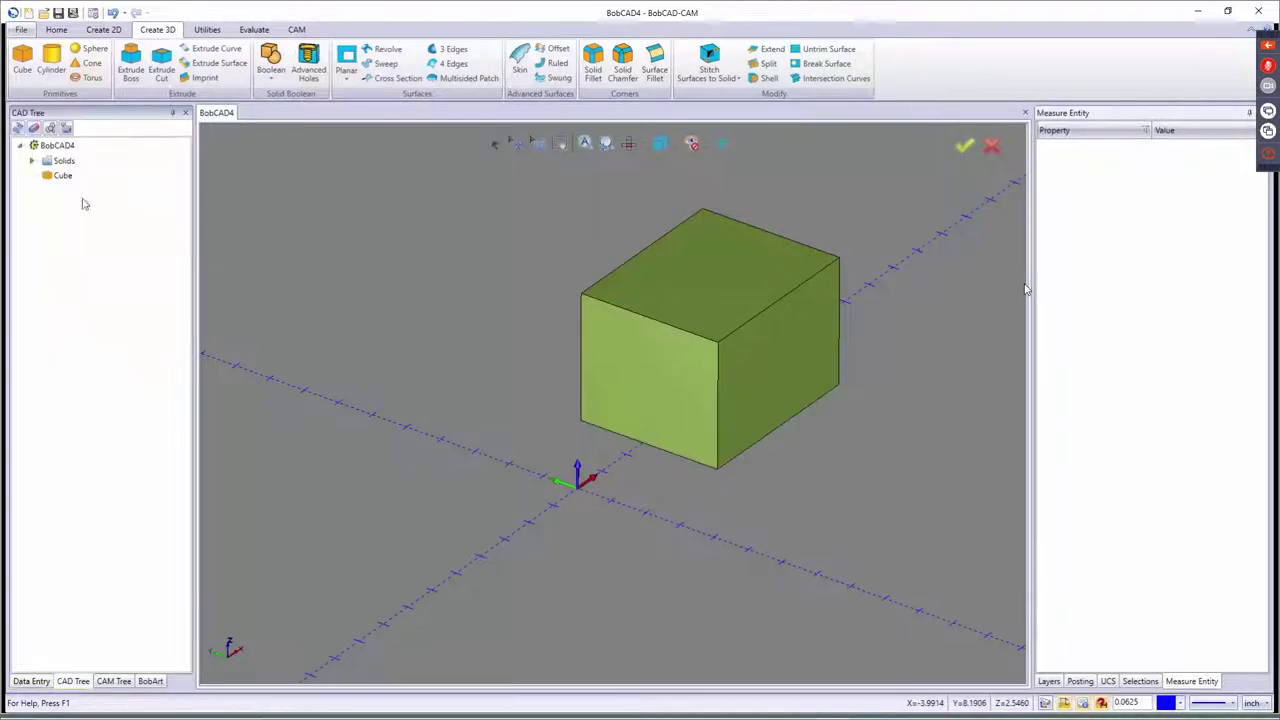
# - Start a cylinder and drag its base point toward the cube's top corner
pyautogui.click(51, 62)
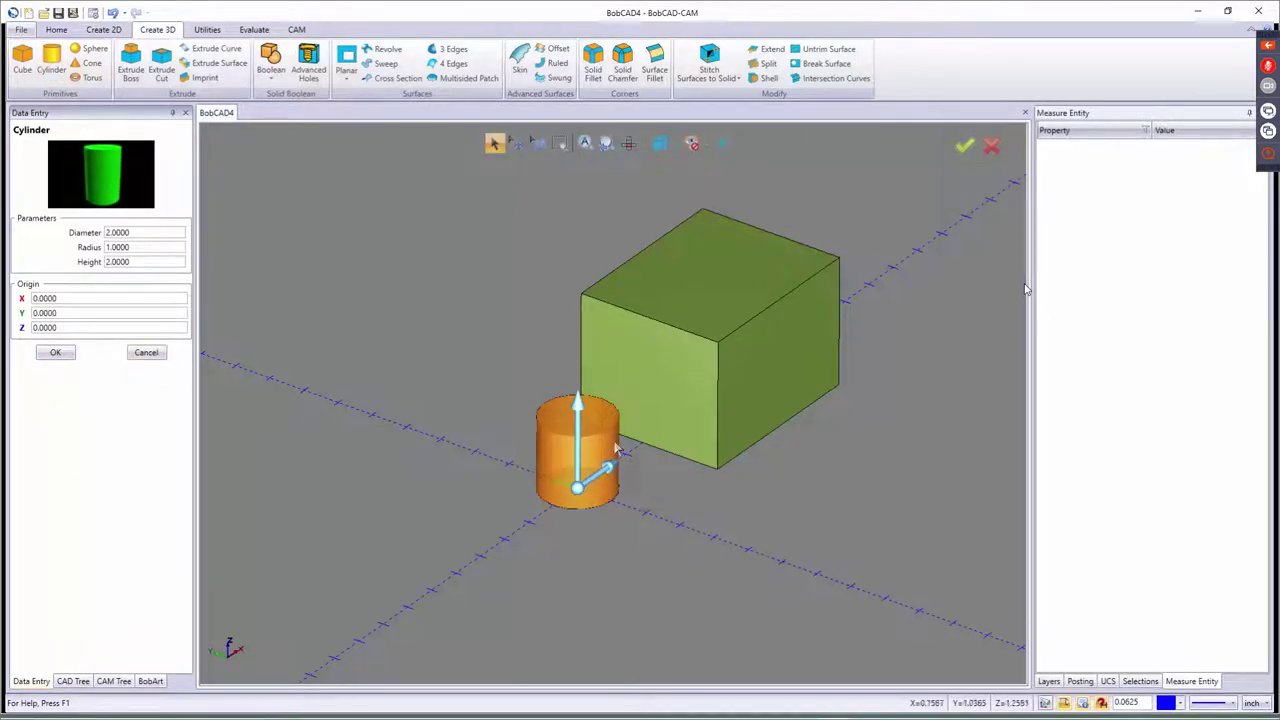
pyautogui.moveTo(578, 487); pyautogui.dragTo(578, 482)
pyautogui.moveTo(683, 326); pyautogui.dragTo(798, 510)
pyautogui.press('t')
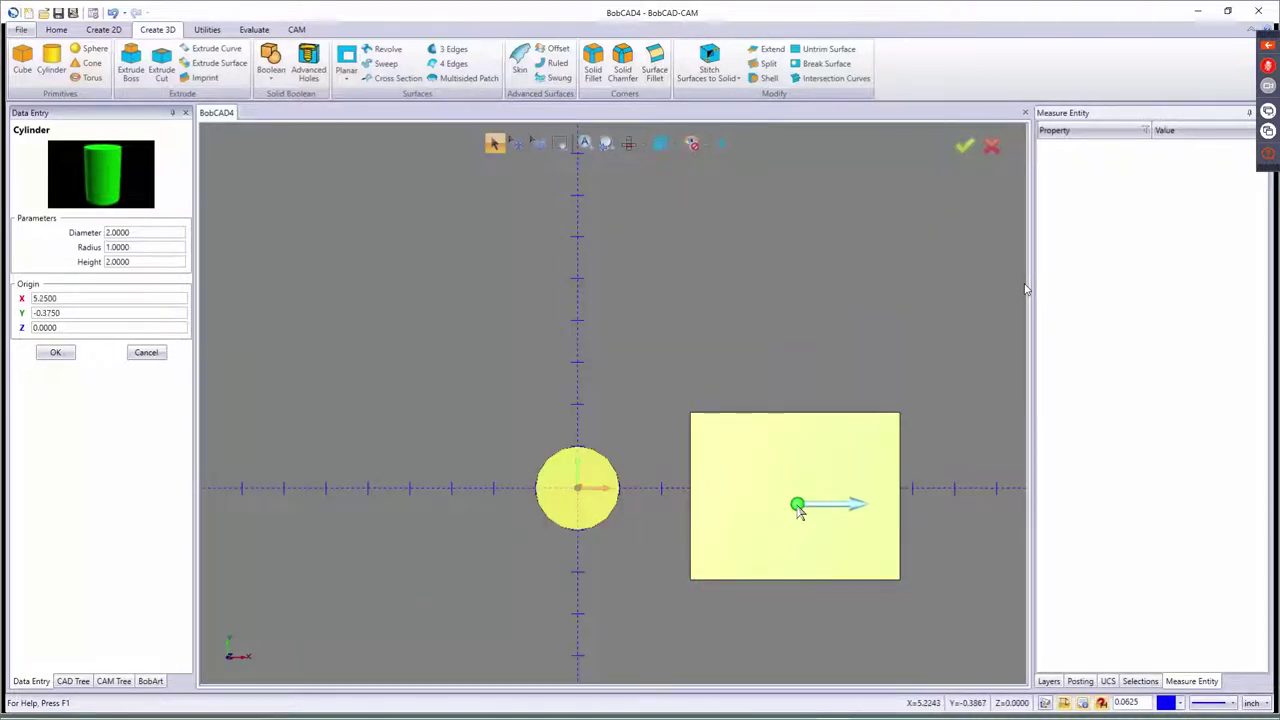
pyautogui.press('i')
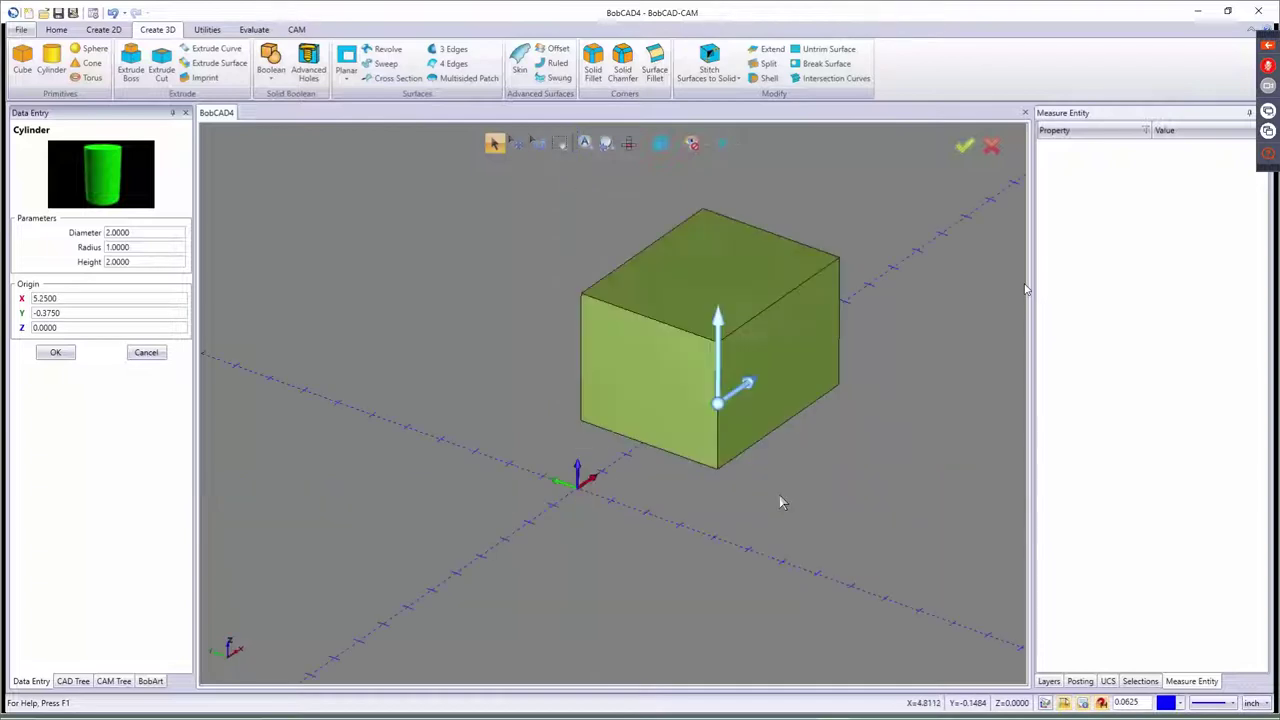
# - Set the cylinder's Z origin to 1 and its height to 6
pyautogui.doubleClick(44, 327)
pyautogui.write('1')
pyautogui.press('Tab')
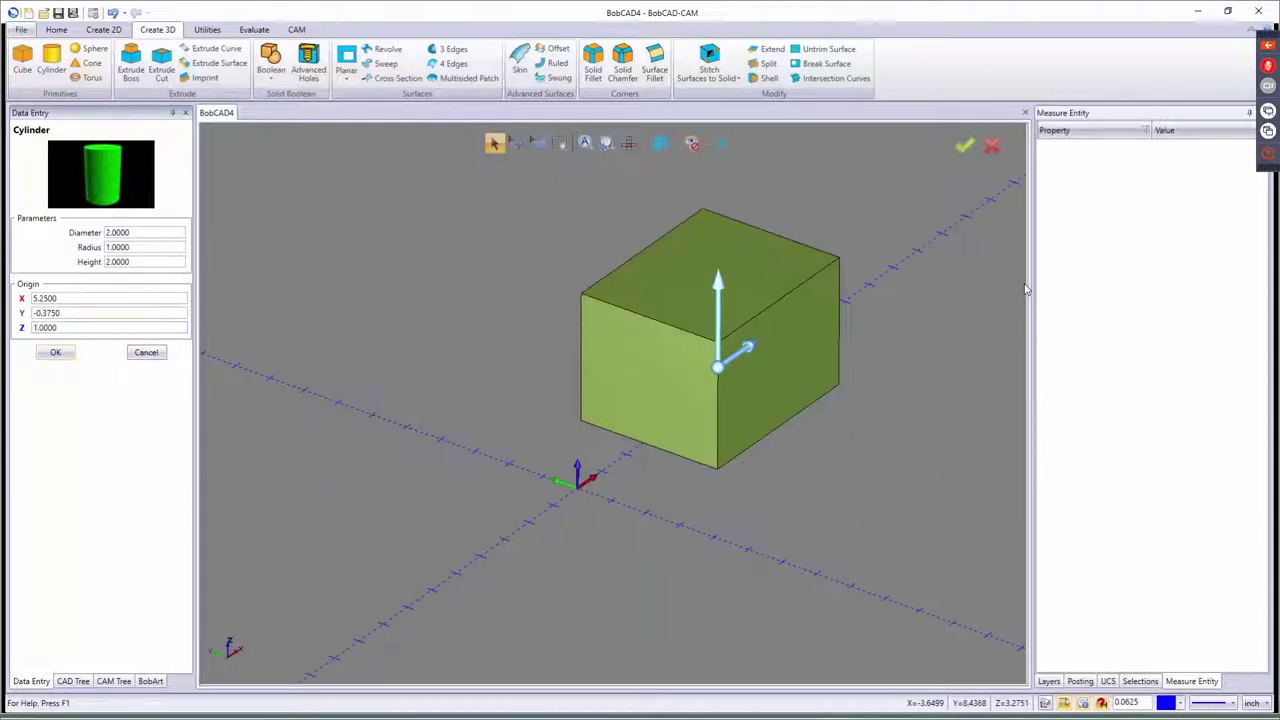
pyautogui.doubleClick(133, 261)
pyautogui.write('6')
pyautogui.press('Tab')
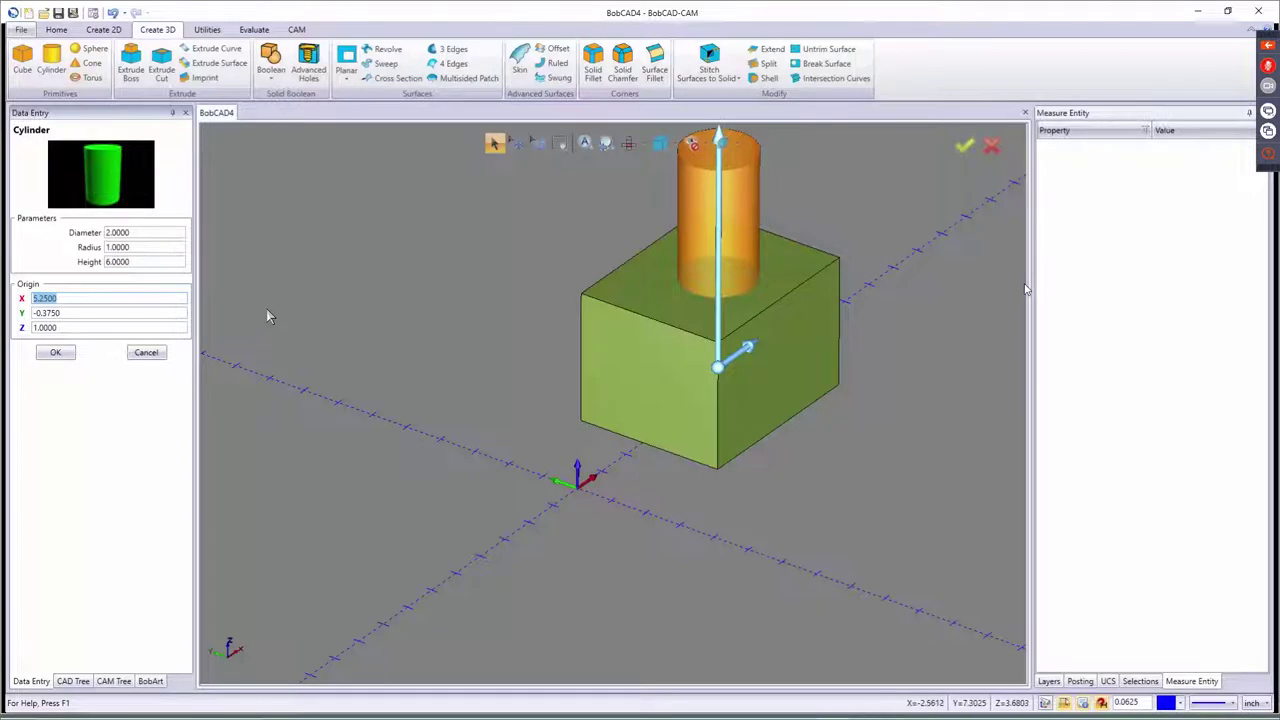
pyautogui.hotkey('ctrl', '1')
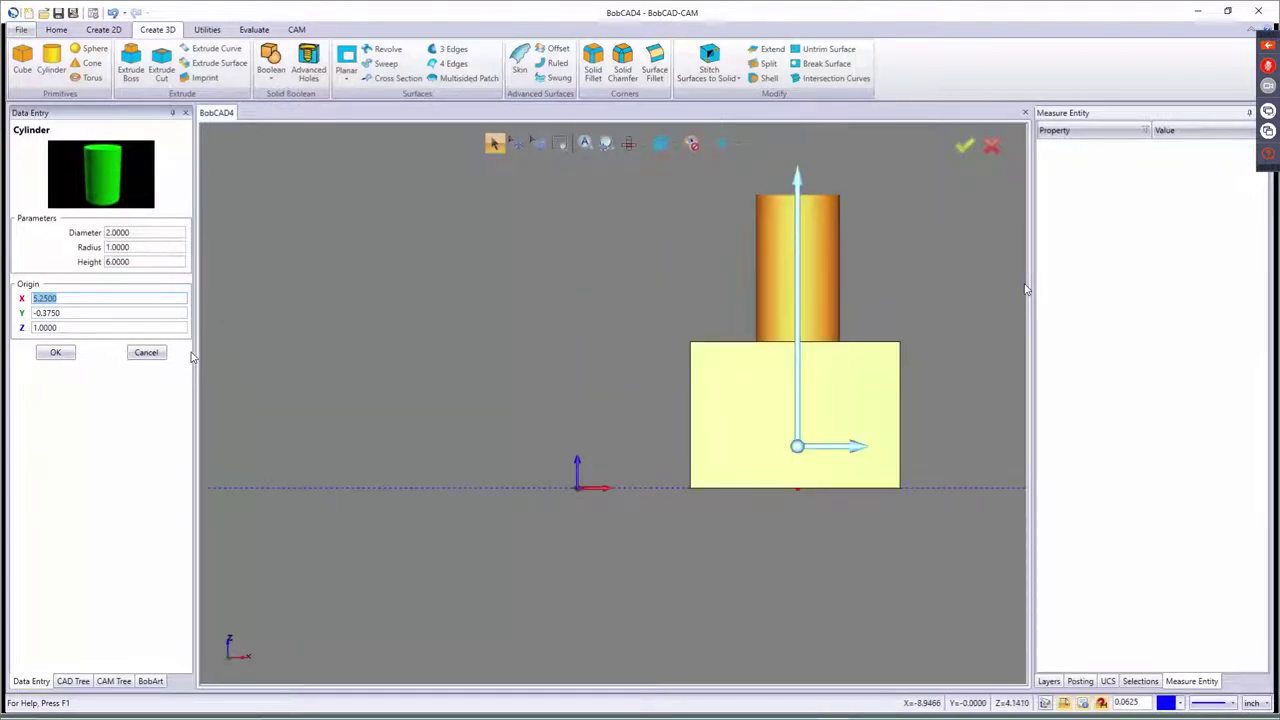
pyautogui.hotkey('ctrl', '7')
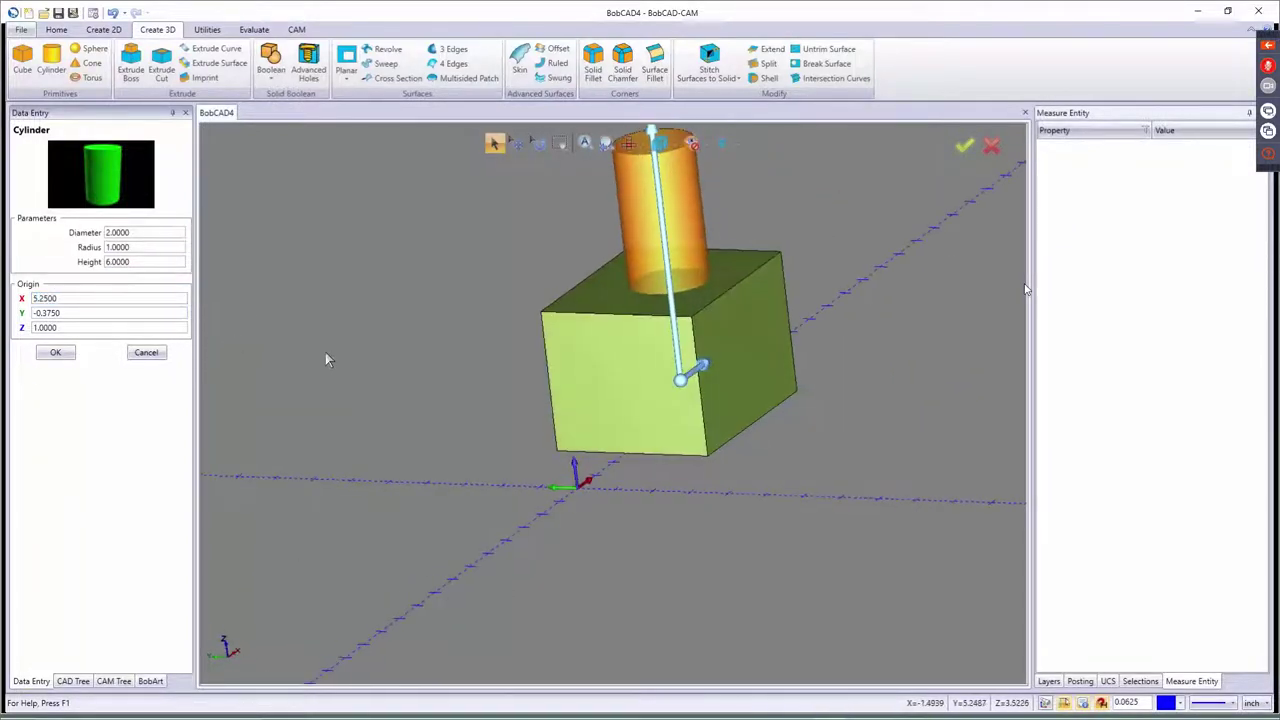
# - Set the cylinder radius to 1.5, giving a diameter of 3
pyautogui.click(63, 232)
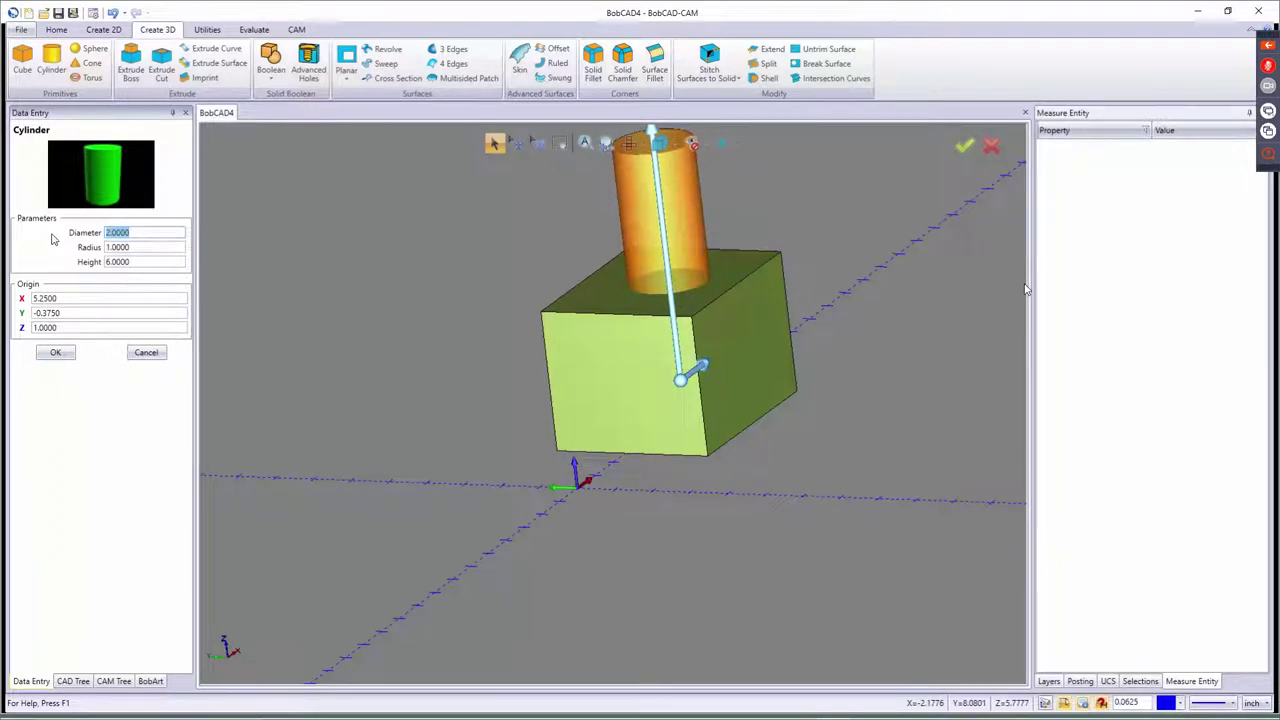
pyautogui.click(139, 247)
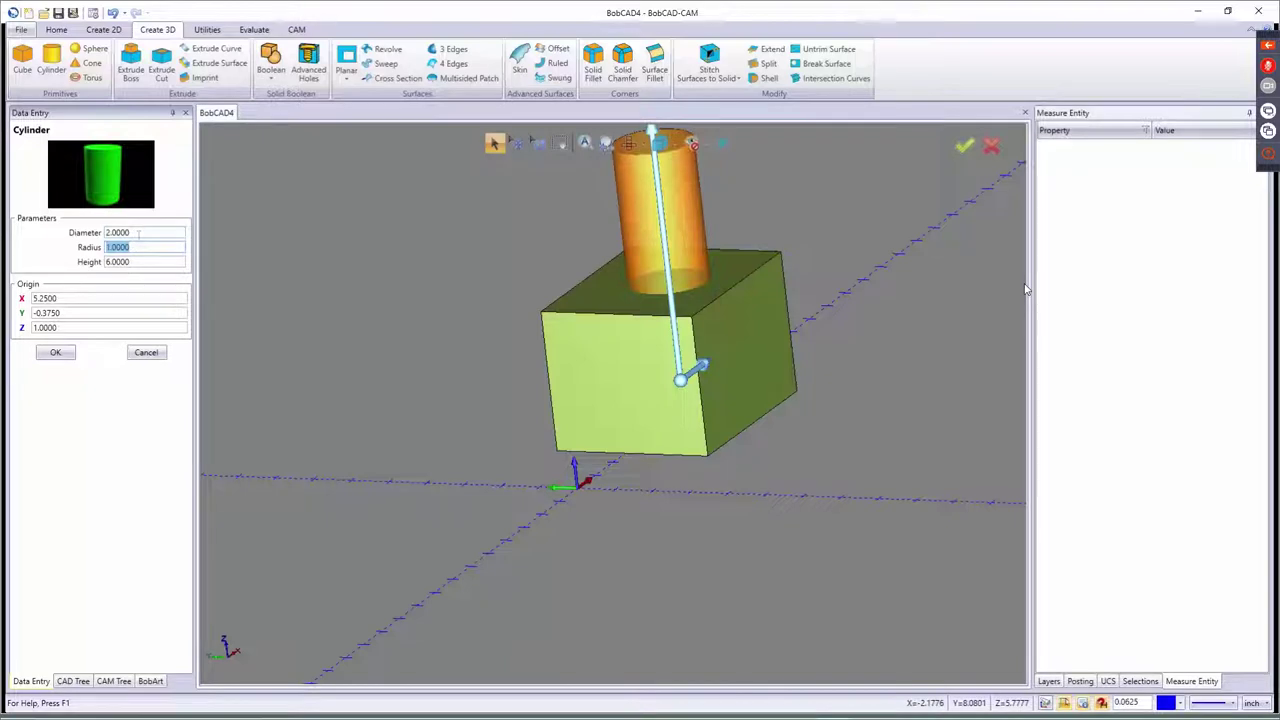
pyautogui.write('2')
pyautogui.press('Tab')
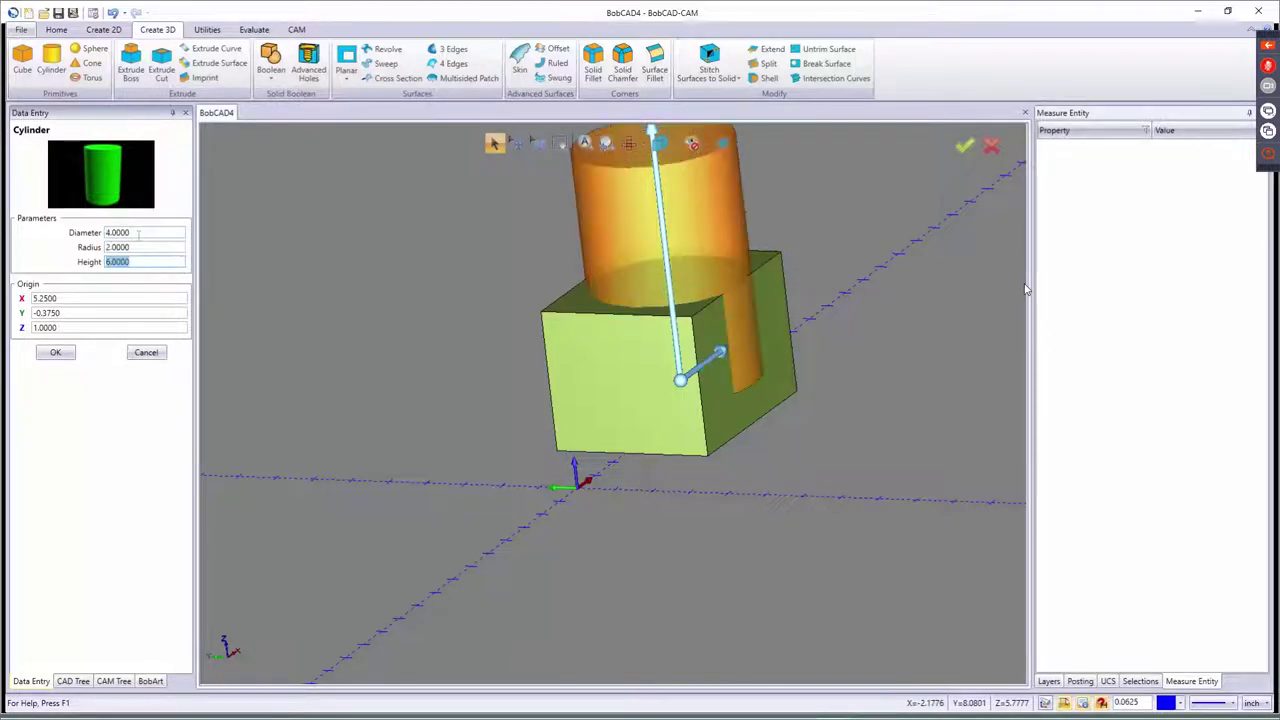
pyautogui.click(141, 247)
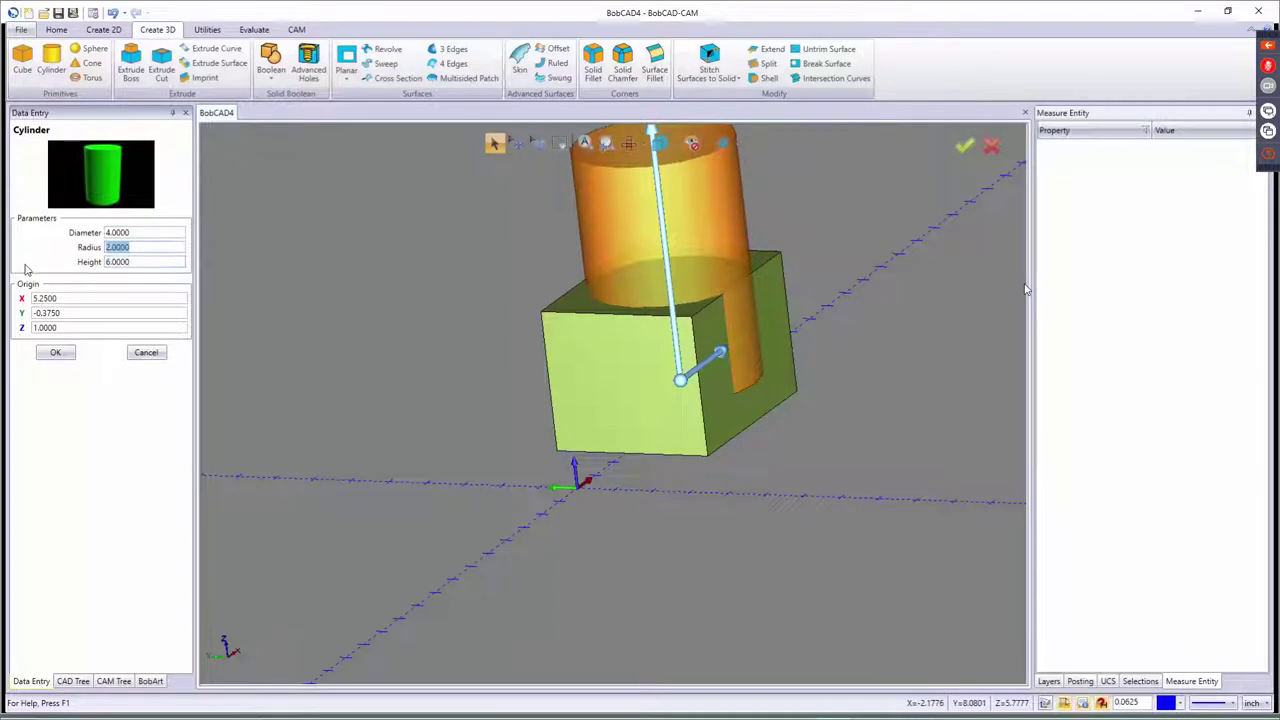
pyautogui.write('1.5')
pyautogui.press('Tab')
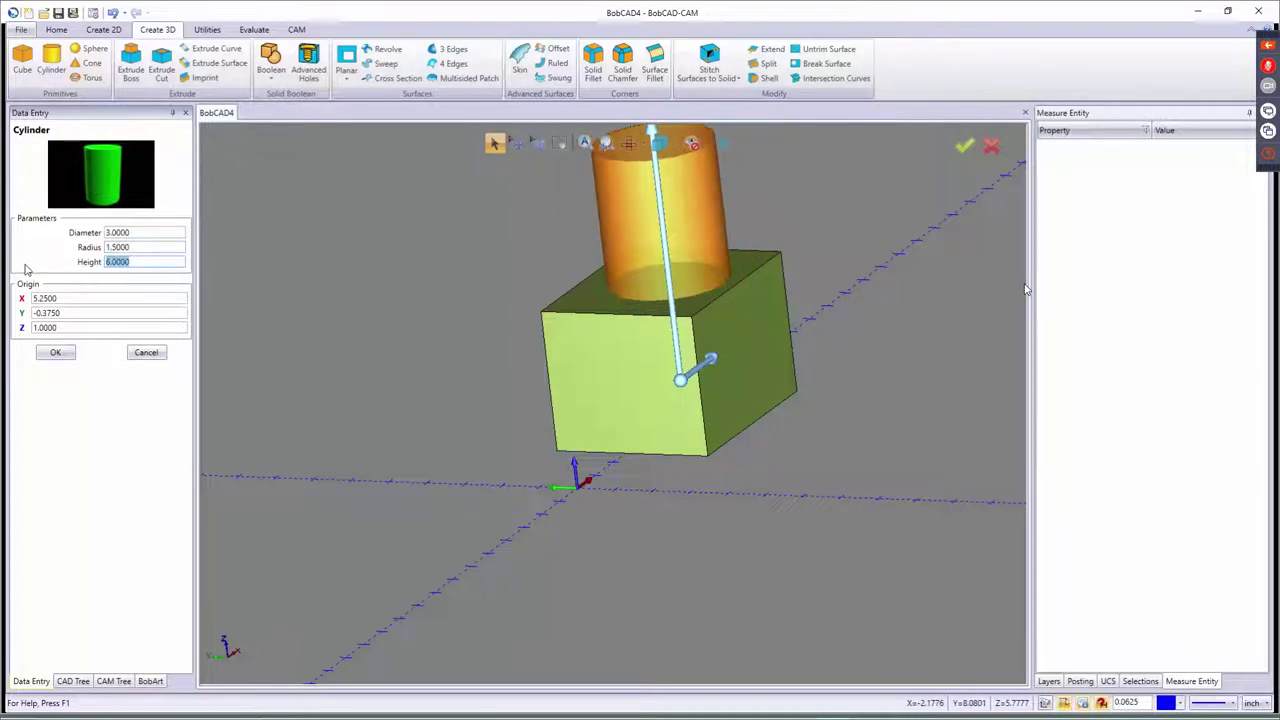
# - Create the cylinder, close its parameters and shift the view to the right
pyautogui.hotkey('shift', 'Tab')
pyautogui.hotkey('shift', 'Tab')
pyautogui.click(55, 352)
pyautogui.click(146, 353)
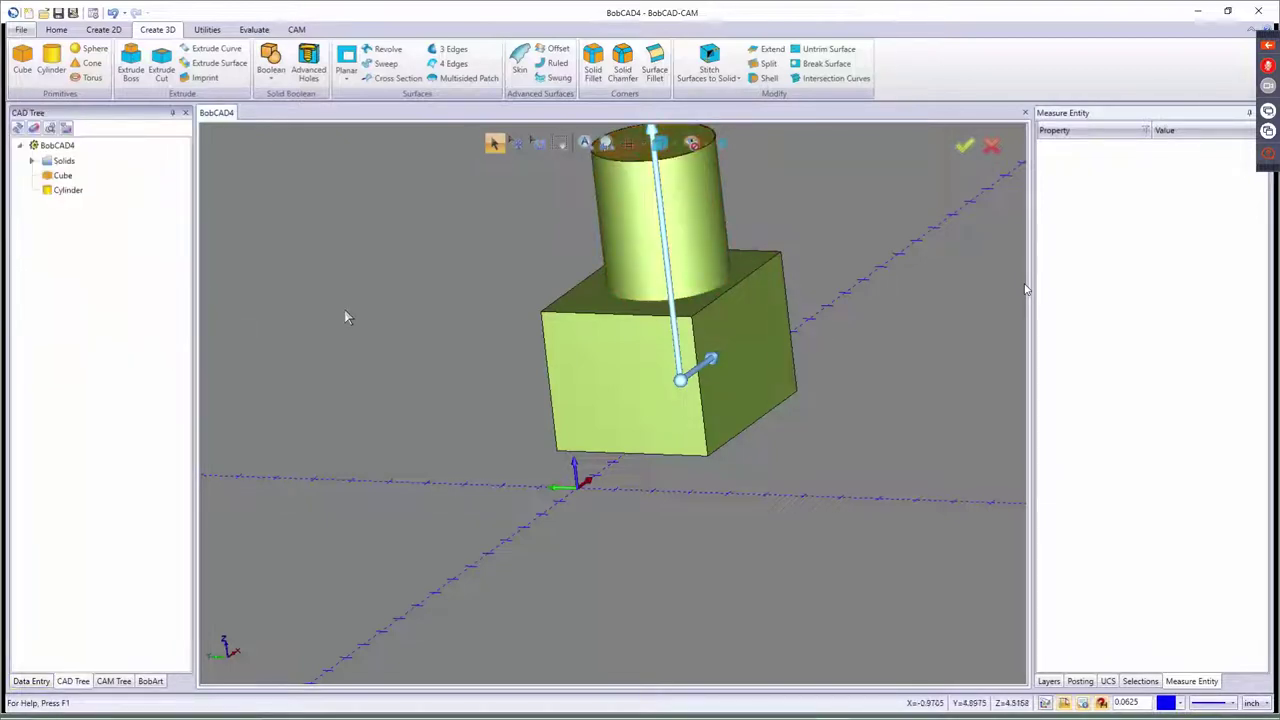
pyautogui.scroll(-5, 428, 394)
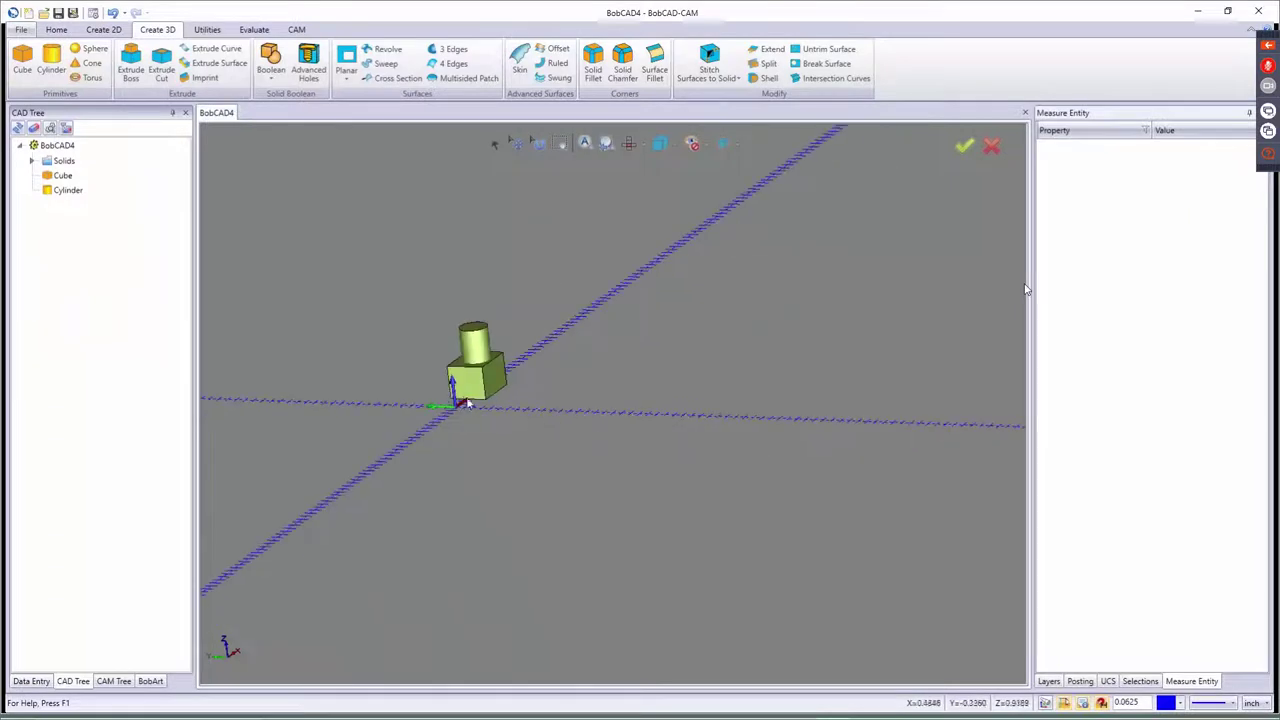
pyautogui.moveTo(492, 385); pyautogui.dragTo(693, 377, button='middle')
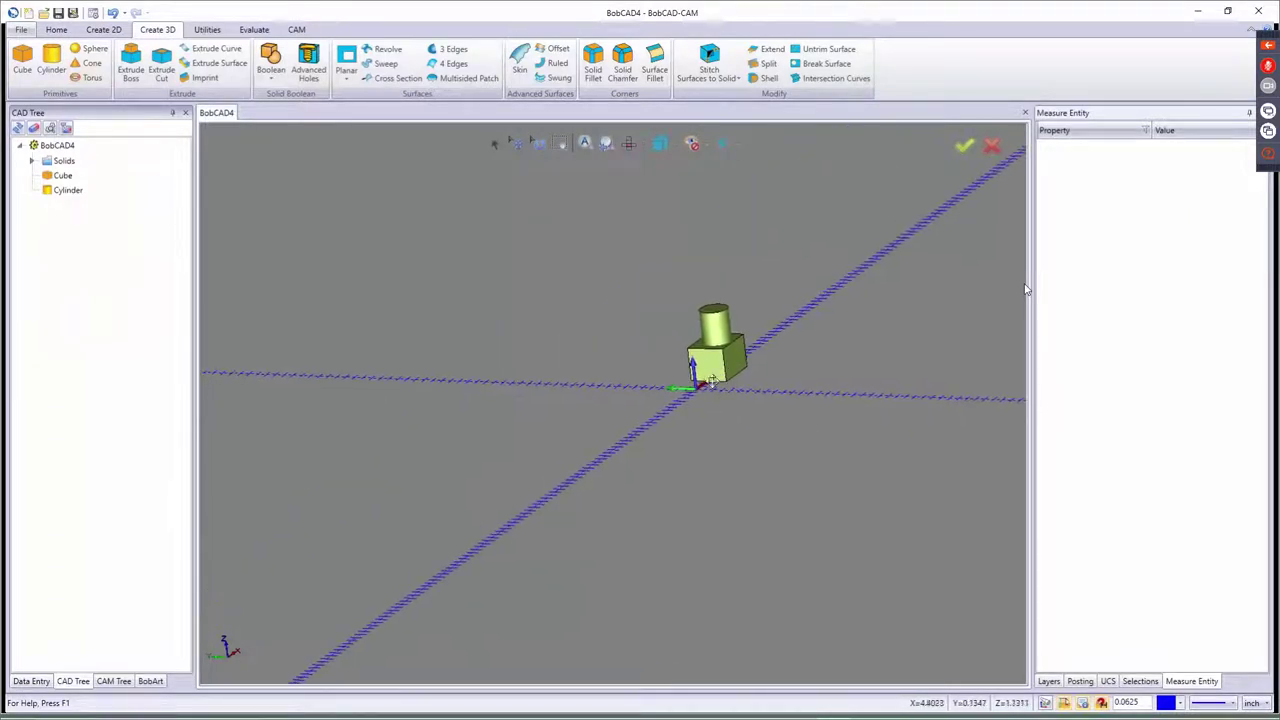
pyautogui.scroll(3, 693, 377)
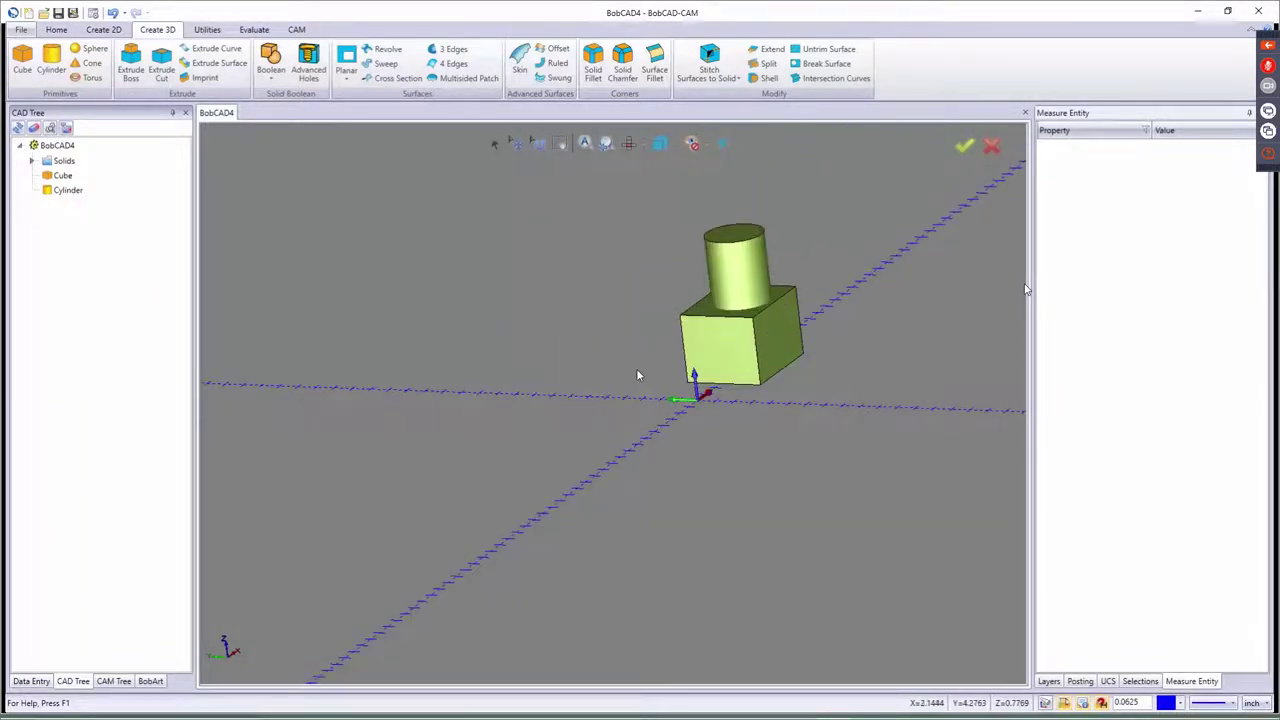
# - Create an inverted cone at the origin with top radius 1, base radius 0, height 2
pyautogui.press('Home')
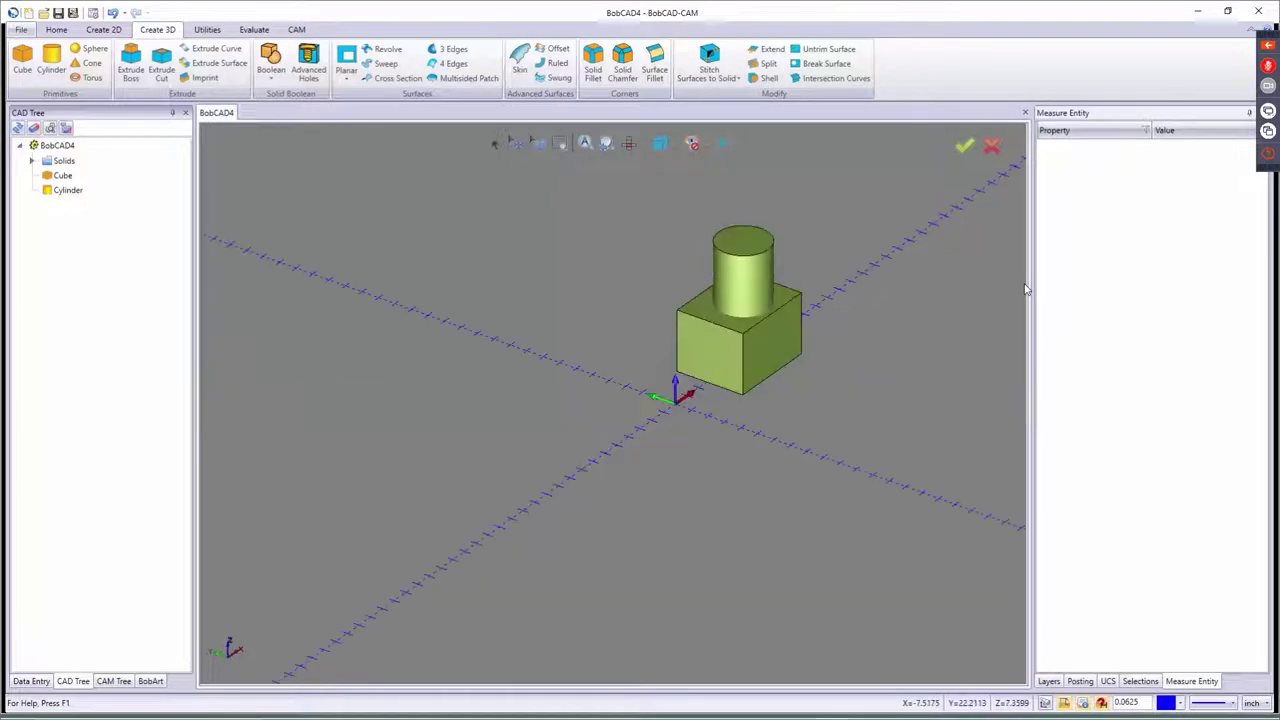
pyautogui.click(88, 63)
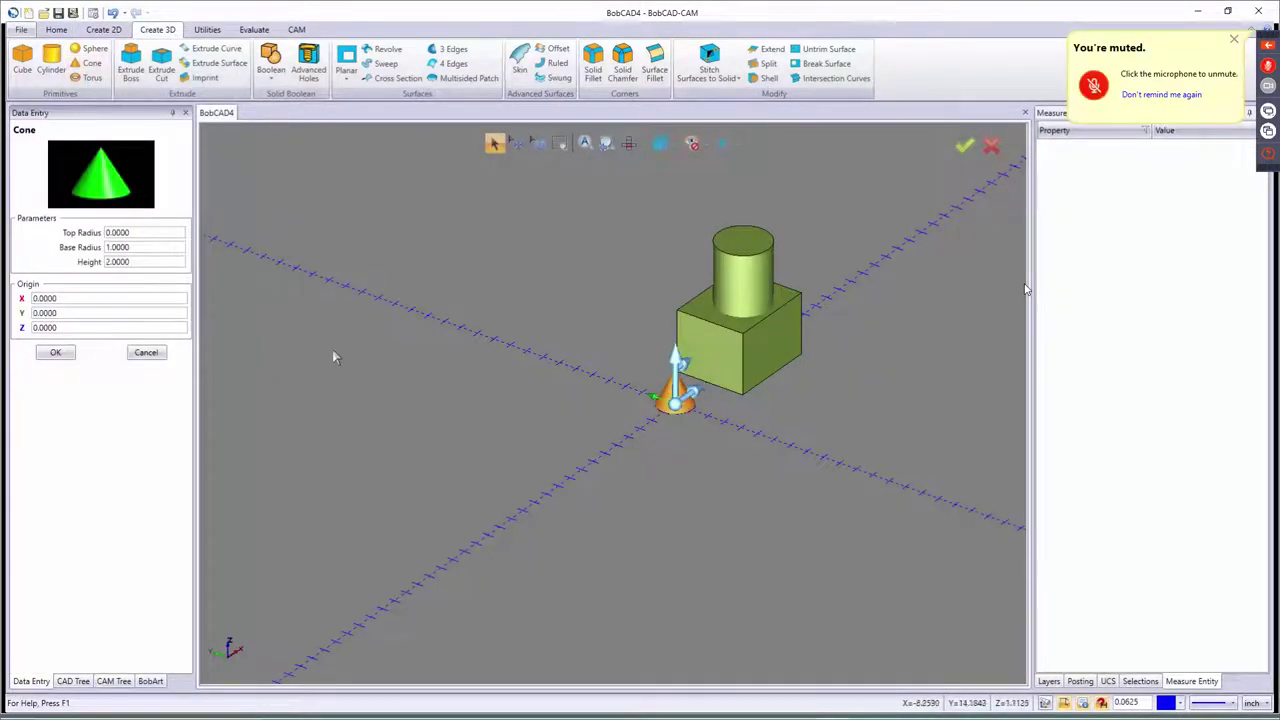
pyautogui.moveTo(143, 232); pyautogui.dragTo(30, 251)
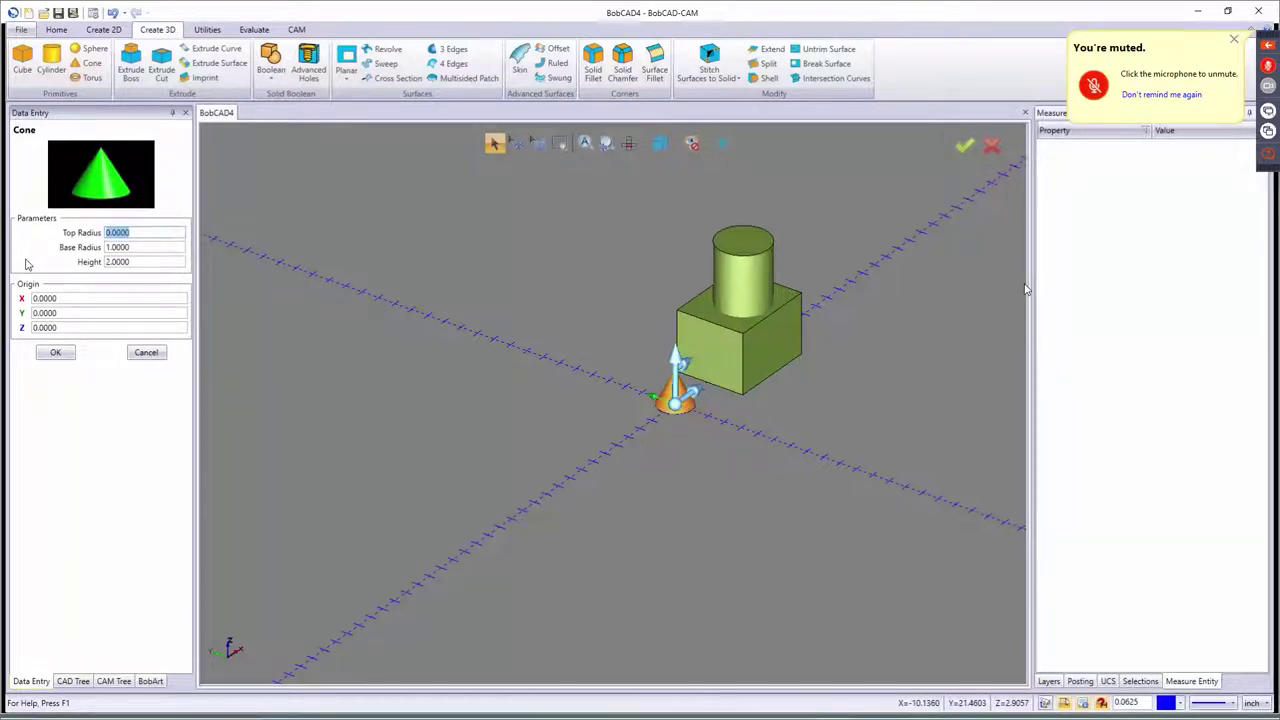
pyautogui.write('1')
pyautogui.press('Tab')
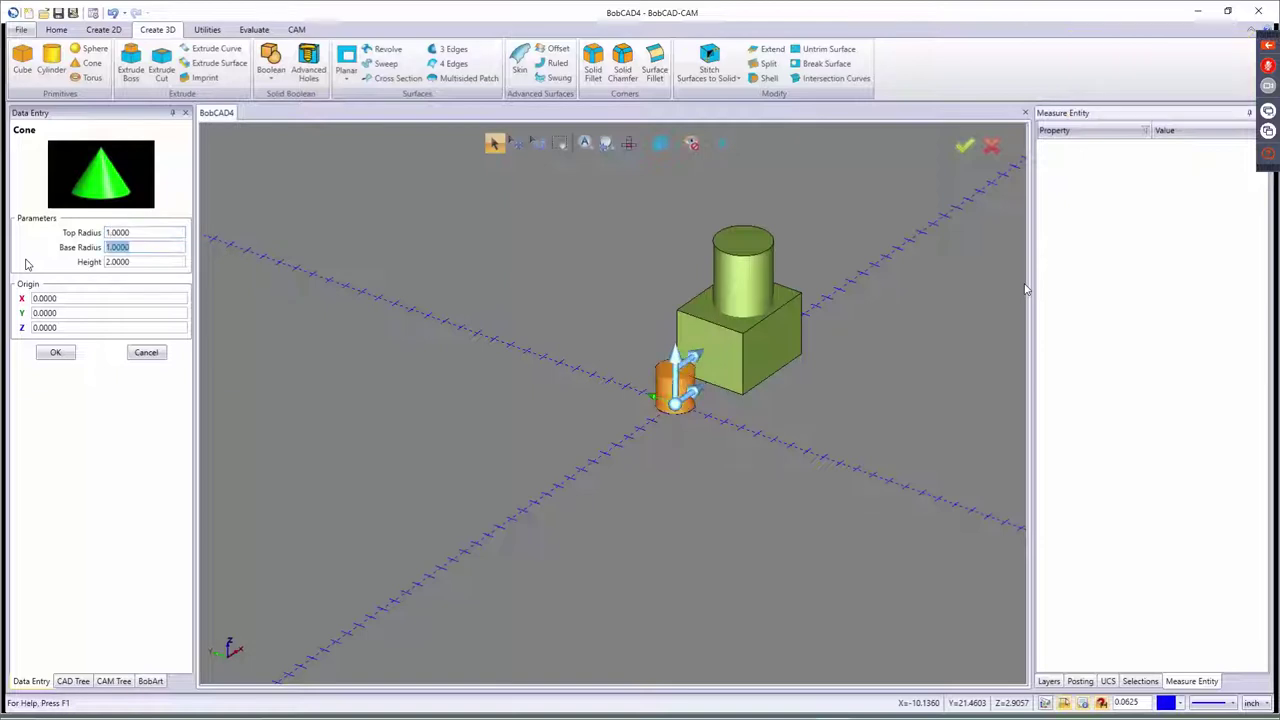
pyautogui.write('0')
pyautogui.press('Tab')
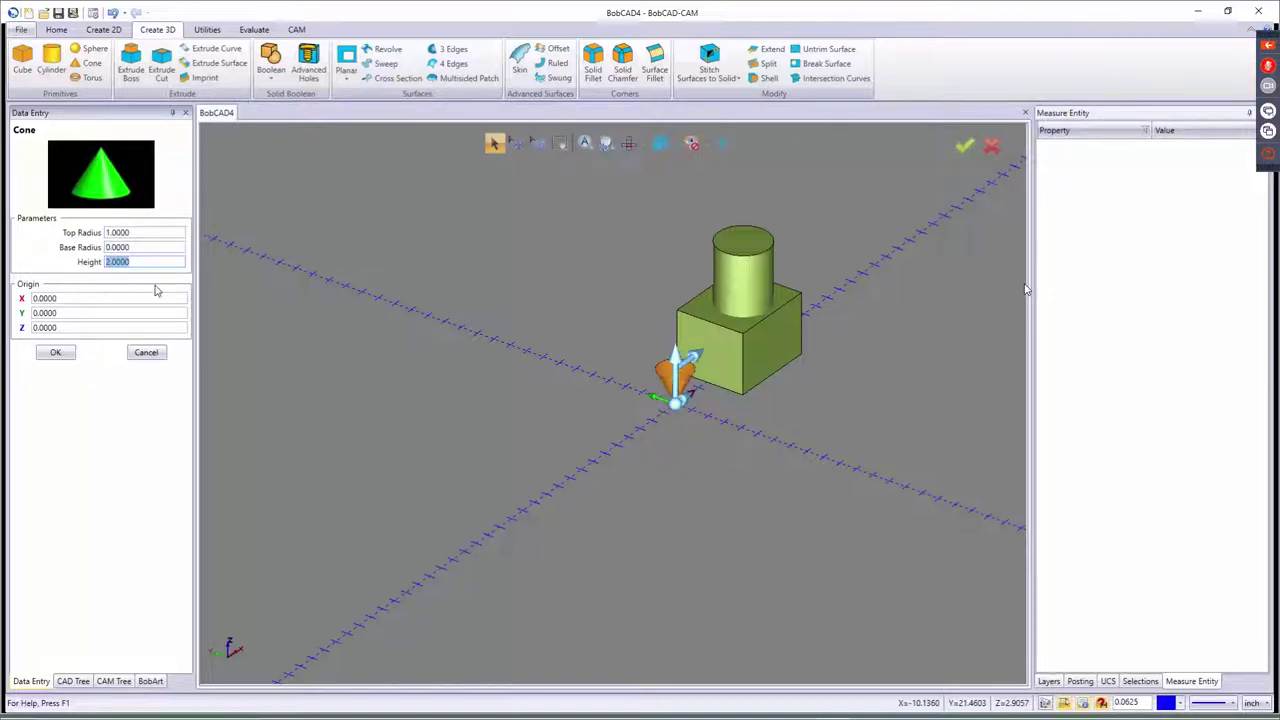
pyautogui.scroll(5, 687, 359)
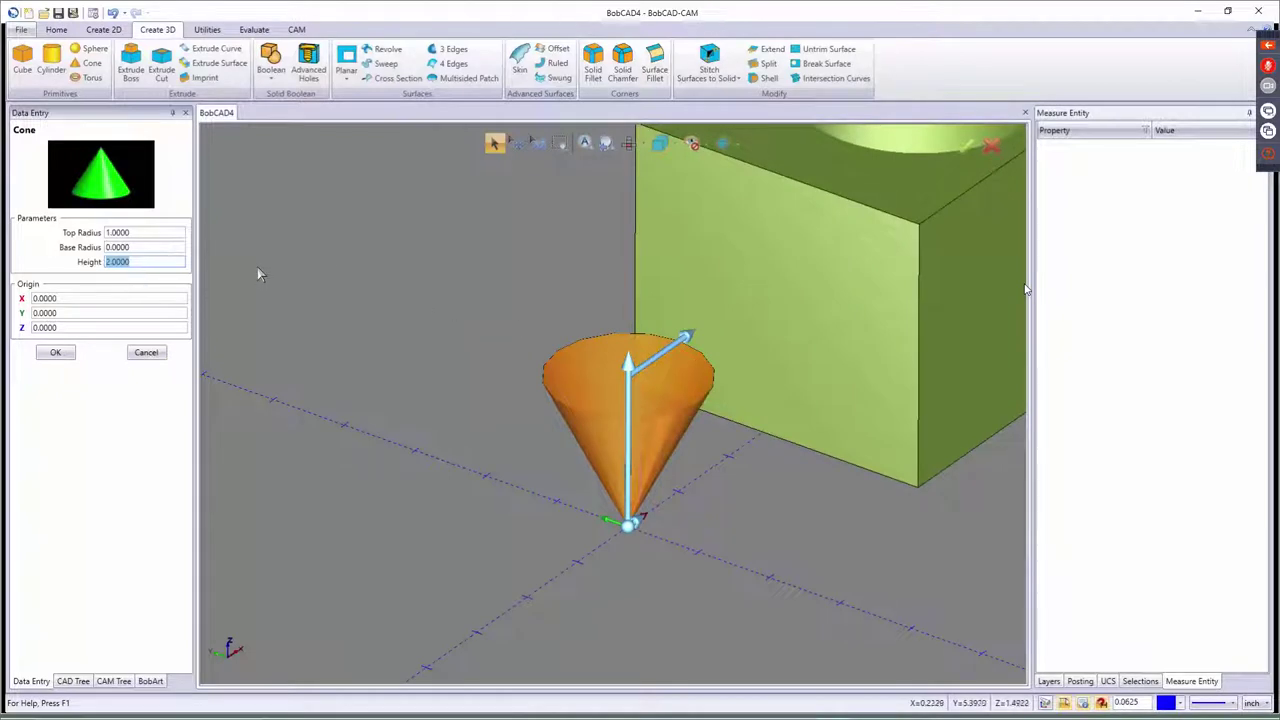
pyautogui.hotkey('ctrl', 'f')
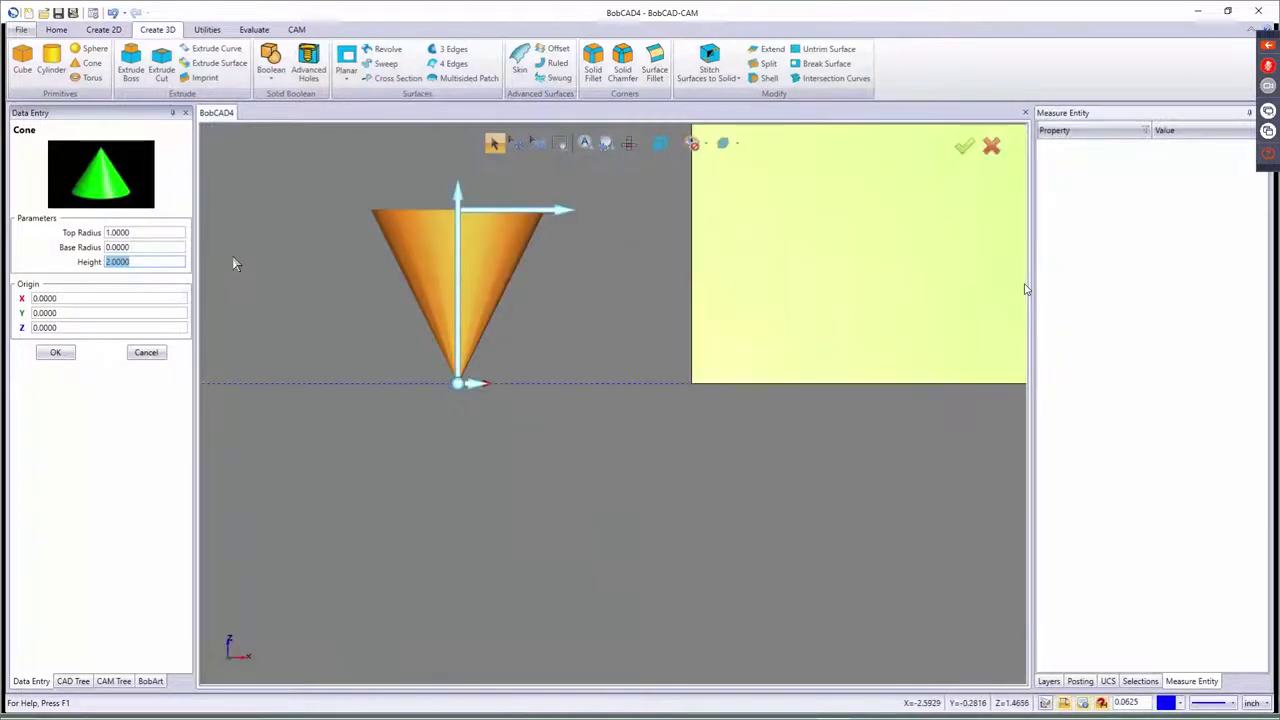
pyautogui.hotkey('ctrl', 'i')
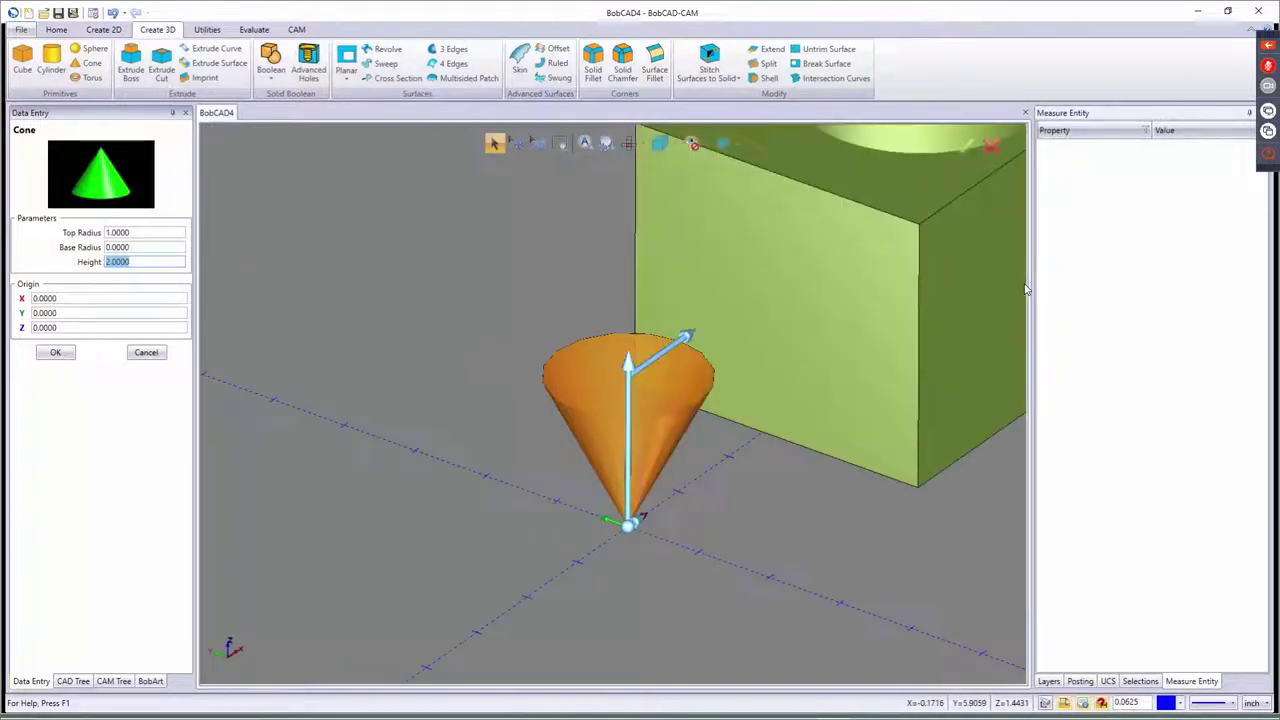
pyautogui.click(56, 352)
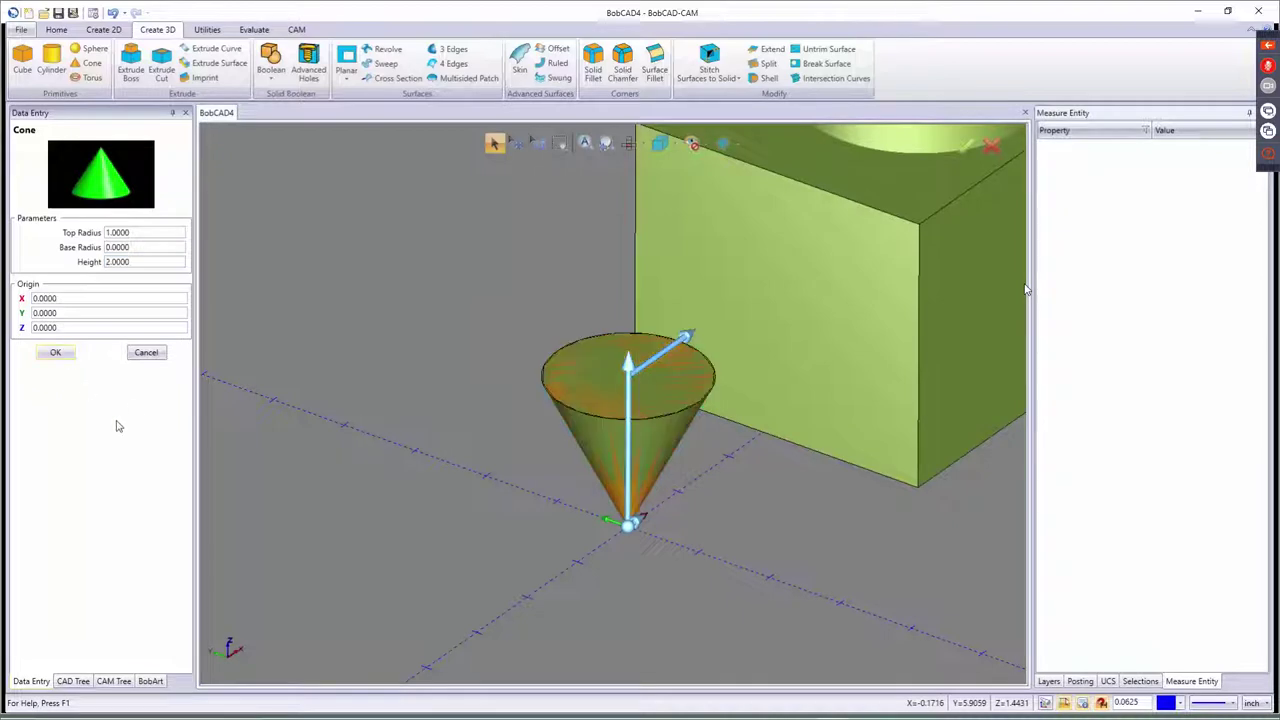
pyautogui.click(146, 352)
# - Start a sphere with its centre raised to Z 2
pyautogui.click(93, 49)
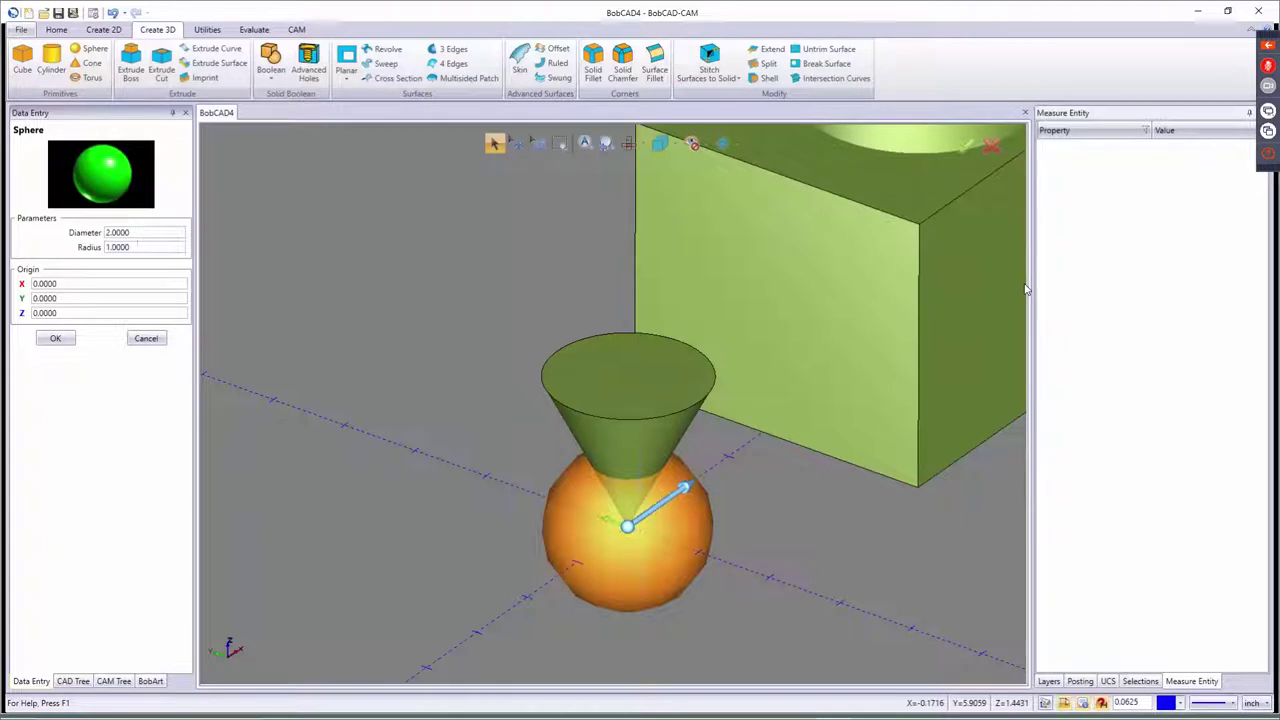
pyautogui.moveTo(79, 313); pyautogui.dragTo(15, 315)
pyautogui.write('2')
pyautogui.press('Tab')
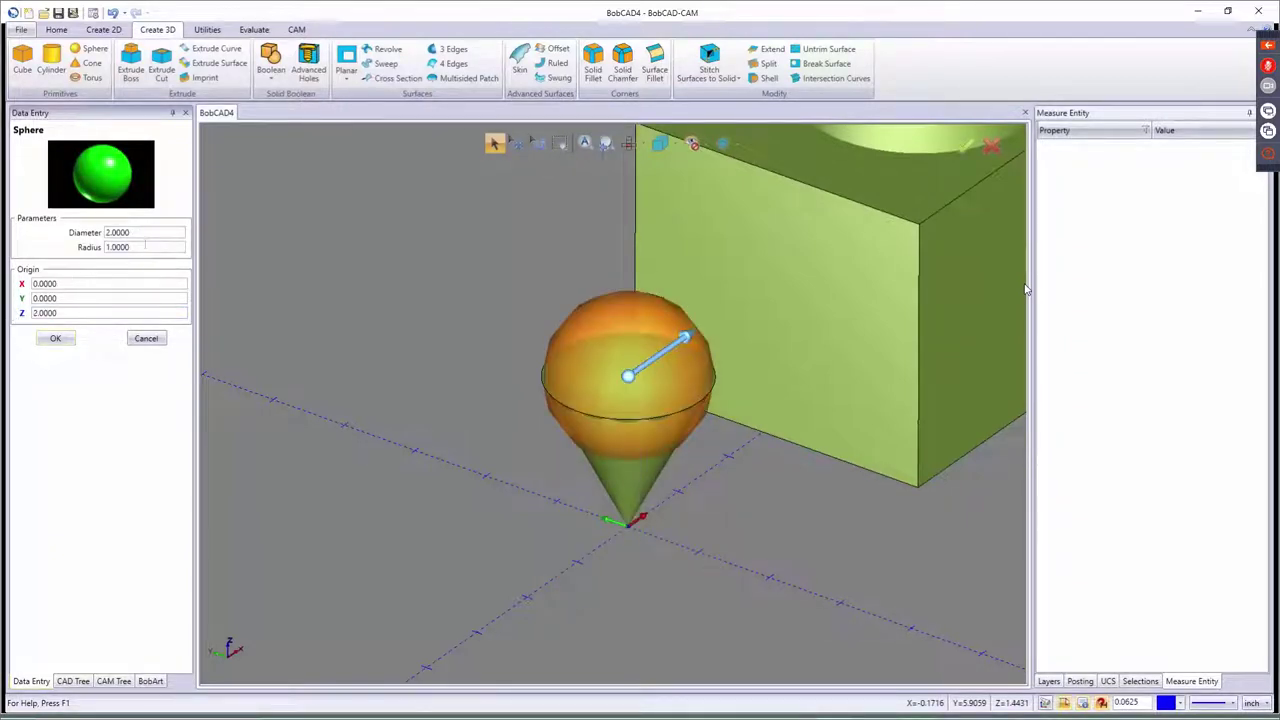
# - Give the sphere a 1.5 diameter and accept it
pyautogui.moveTo(128, 232); pyautogui.dragTo(26, 245)
pyautogui.doubleClick(141, 247)
pyautogui.write('1.5')
pyautogui.press('Tab')
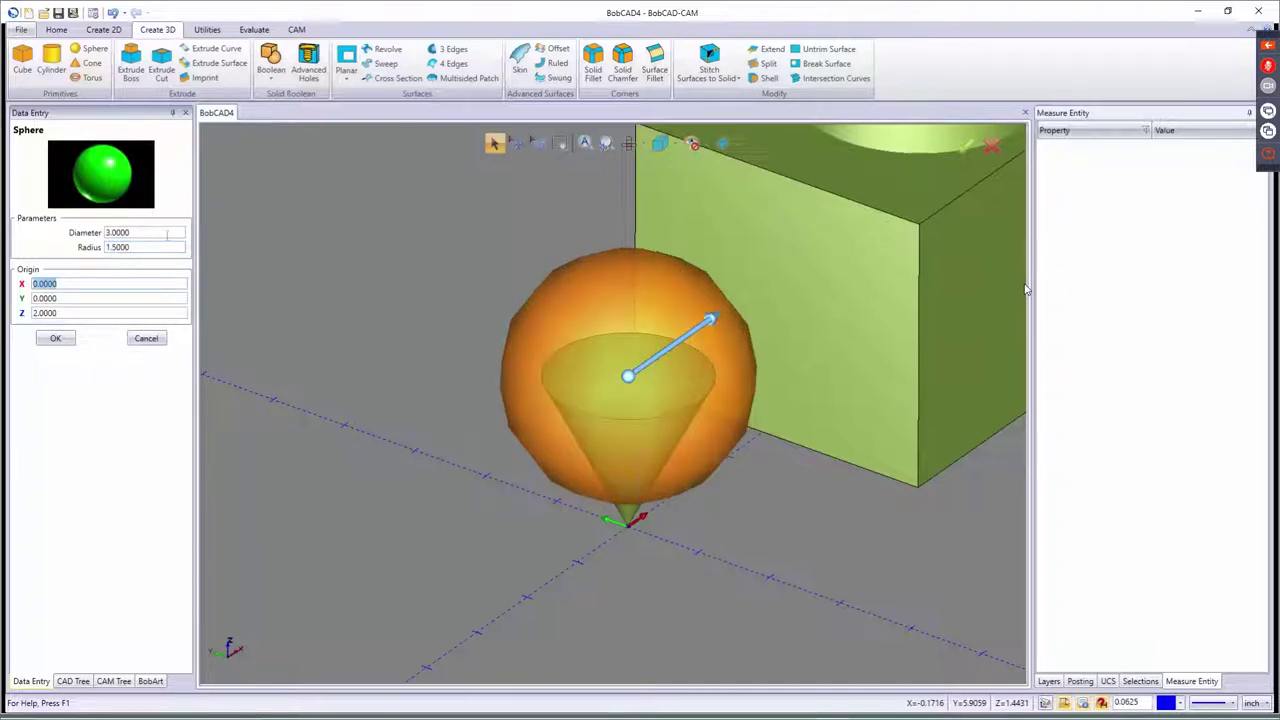
pyautogui.moveTo(150, 248); pyautogui.dragTo(88, 232)
pyautogui.write('1.5')
pyautogui.press('Tab')
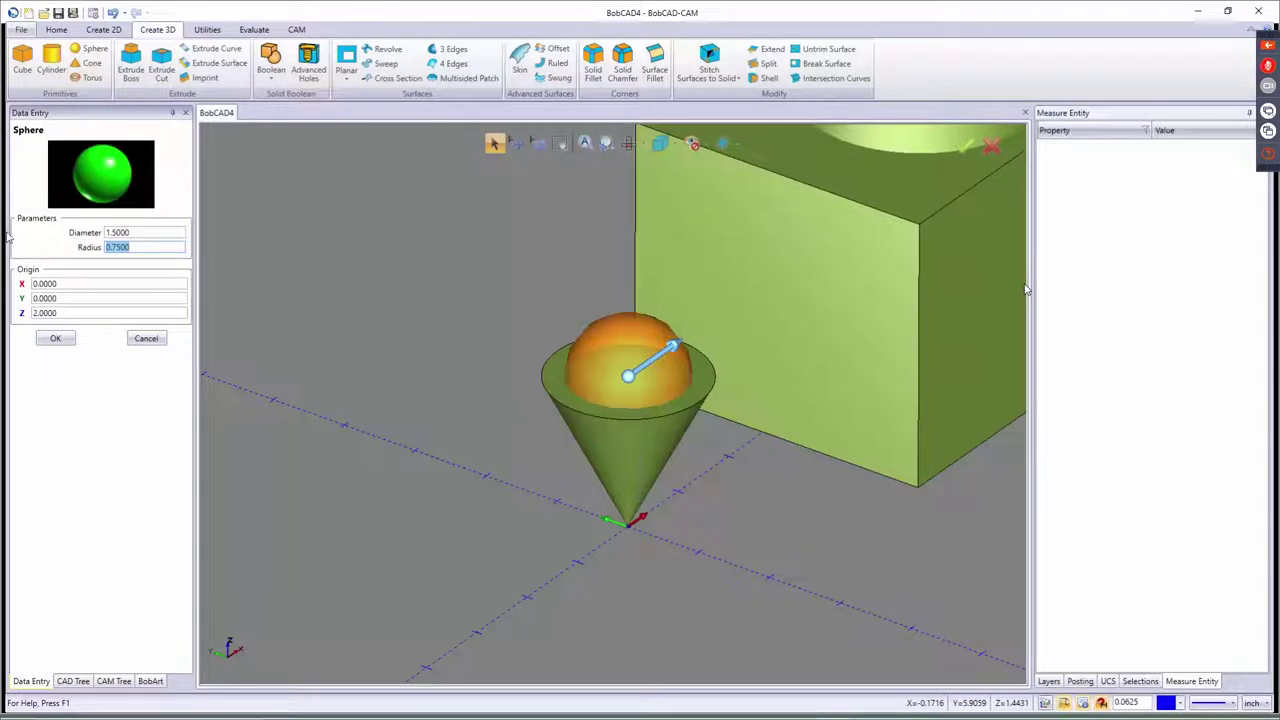
pyautogui.click(55, 338)
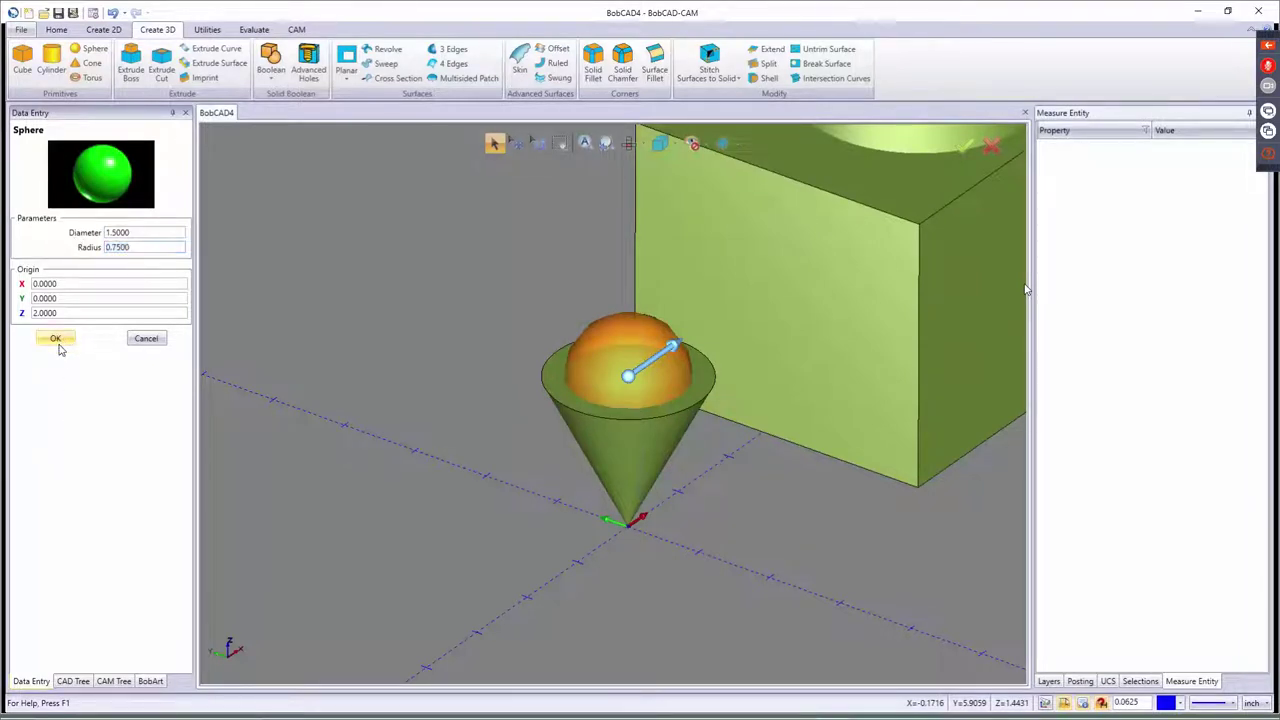
pyautogui.click(85, 79)
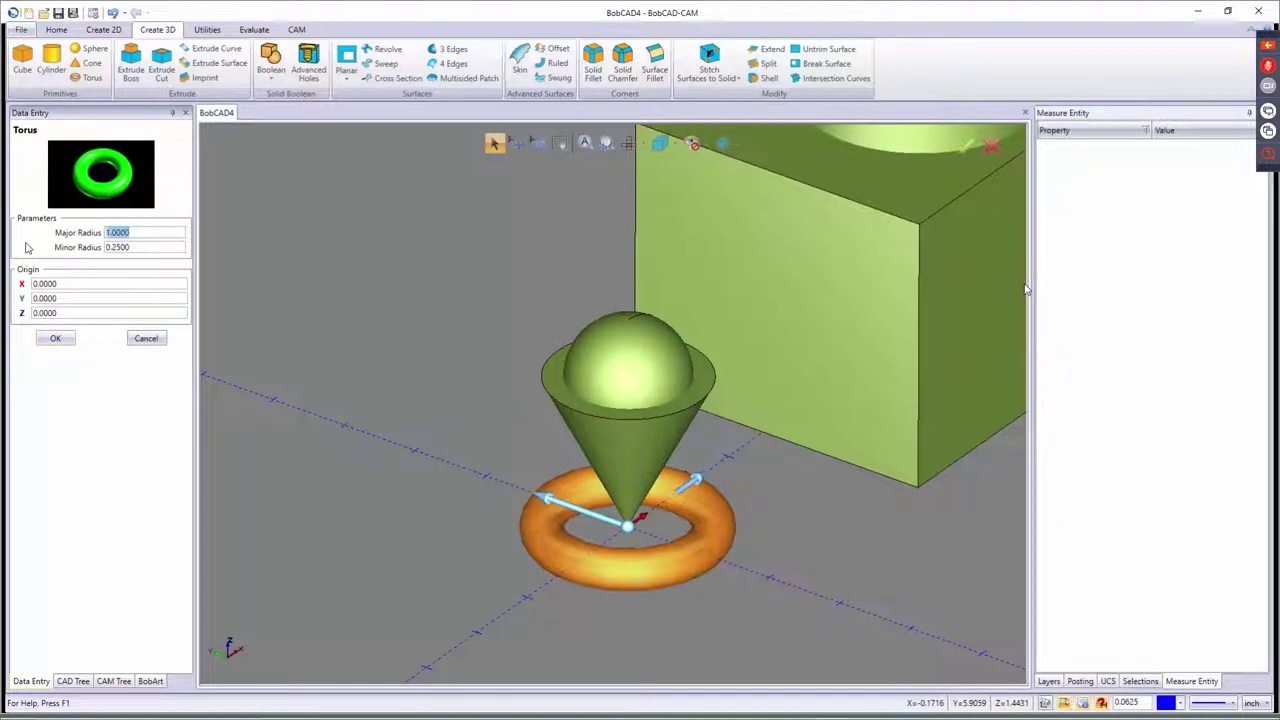
# - Create the torus with major radius 1, minor radius 0.5 and origin Z 2, then close its settings
pyautogui.press('Tab')
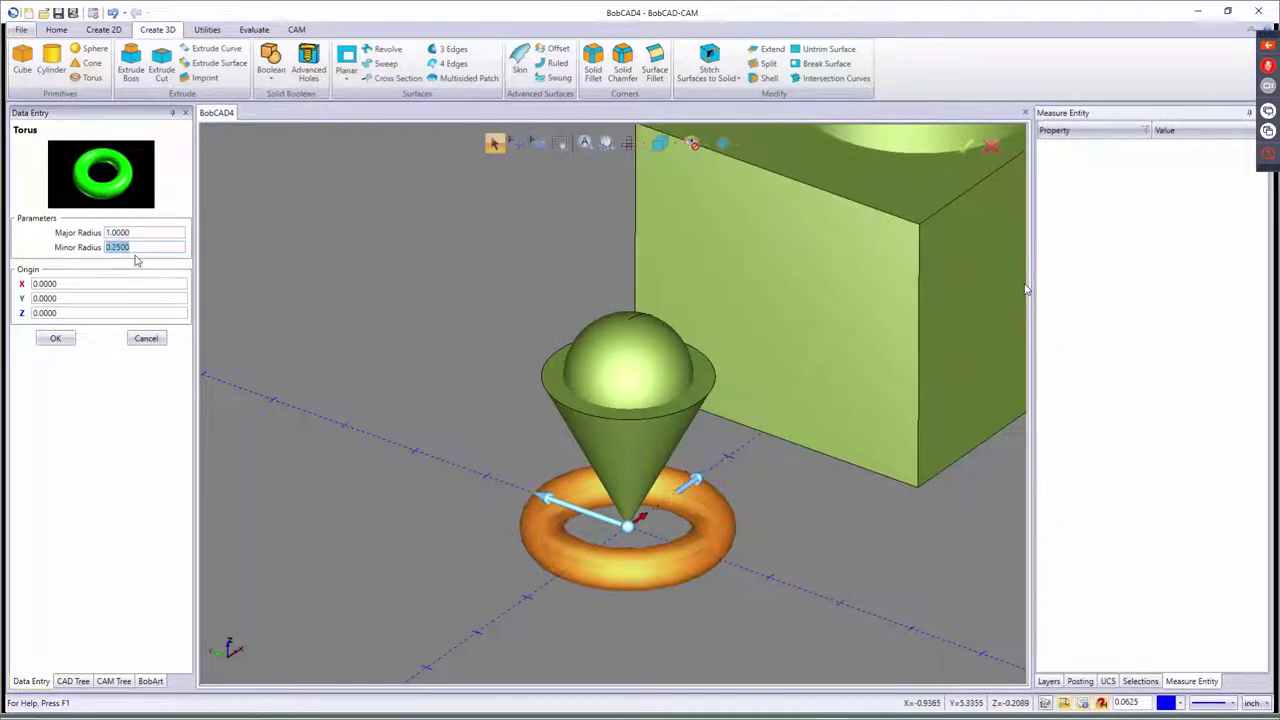
pyautogui.press('Tab')
pyautogui.press('Tab')
pyautogui.press('Tab')
pyautogui.write('2')
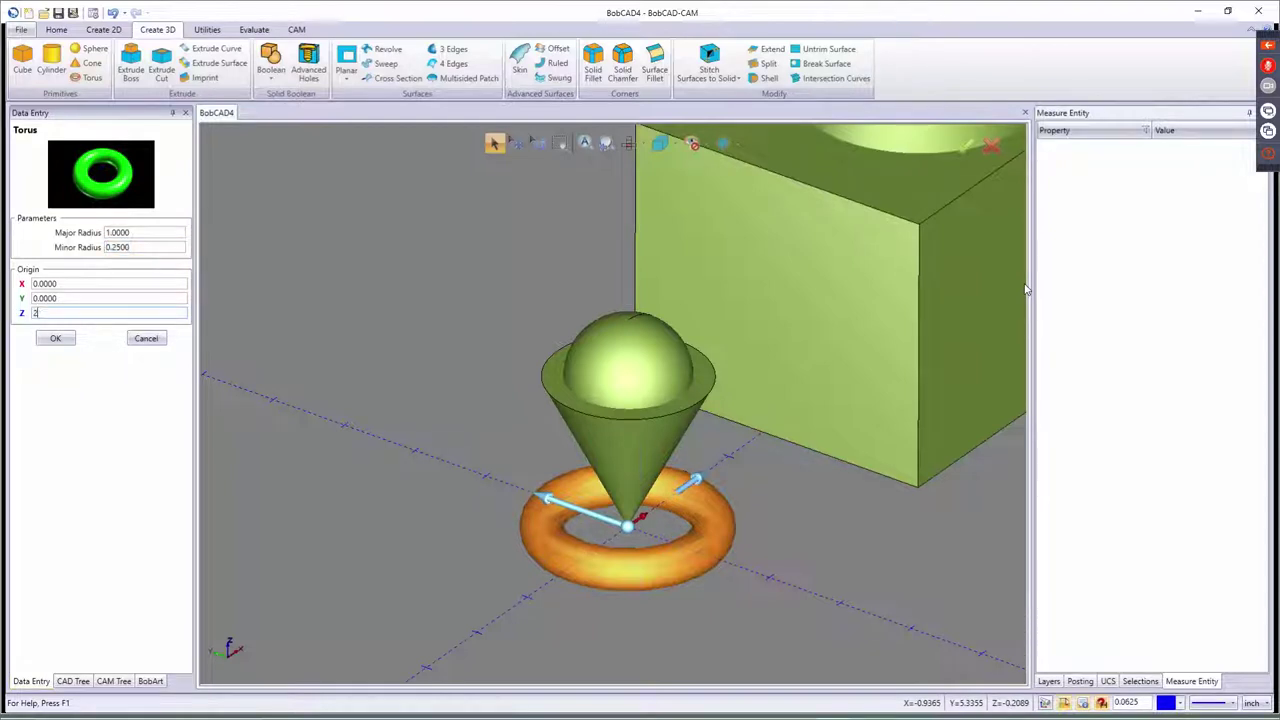
pyautogui.press('Tab')
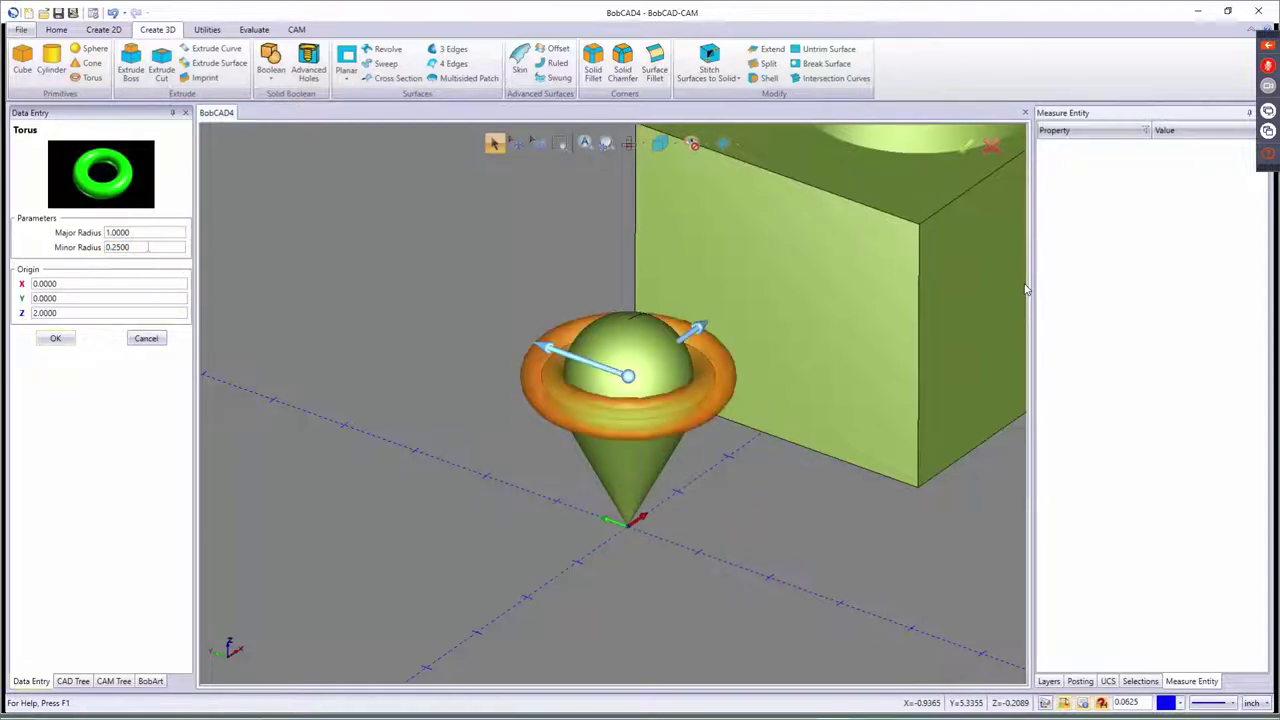
pyautogui.doubleClick(140, 246)
pyautogui.write('0.5')
pyautogui.press('Tab')
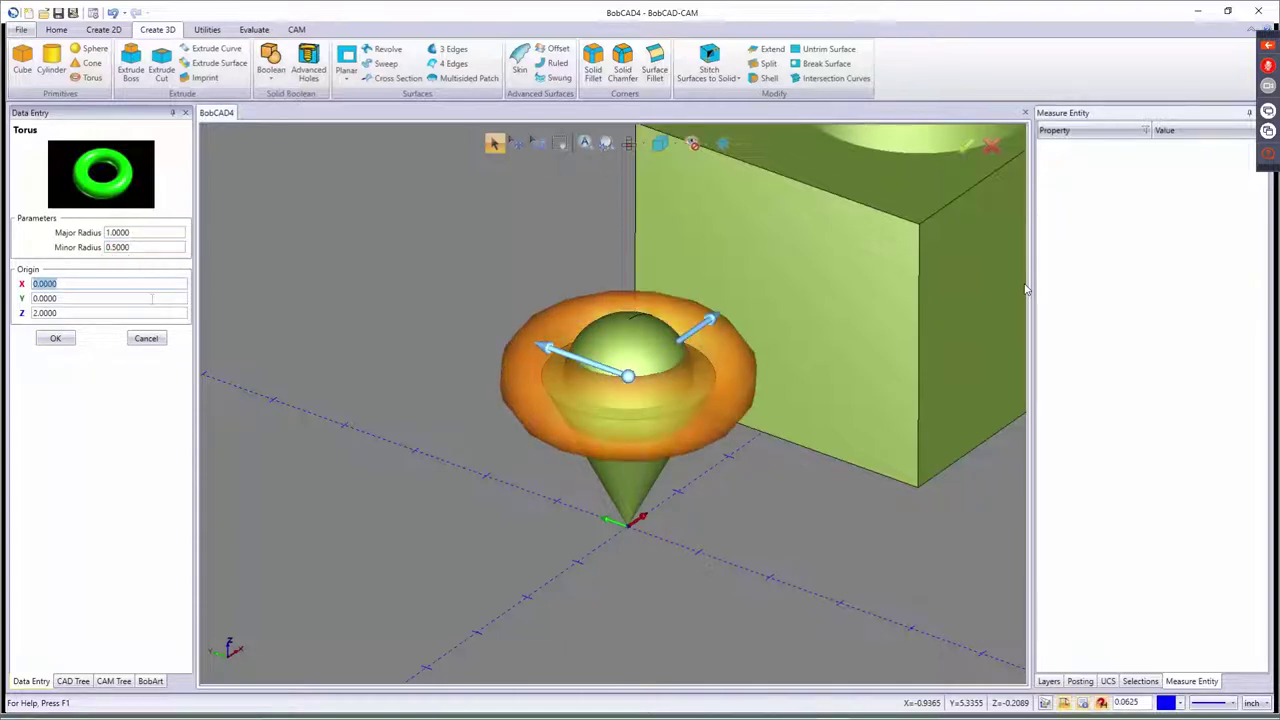
pyautogui.click(55, 338)
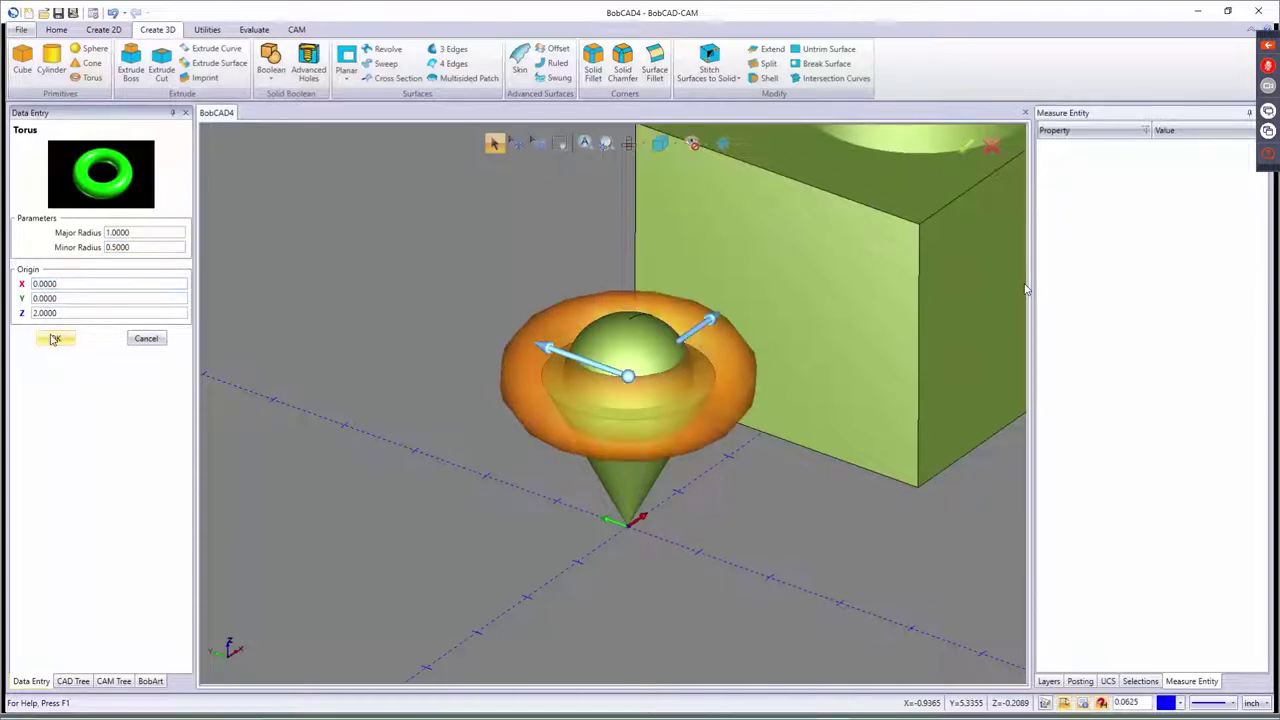
pyautogui.click(147, 340)
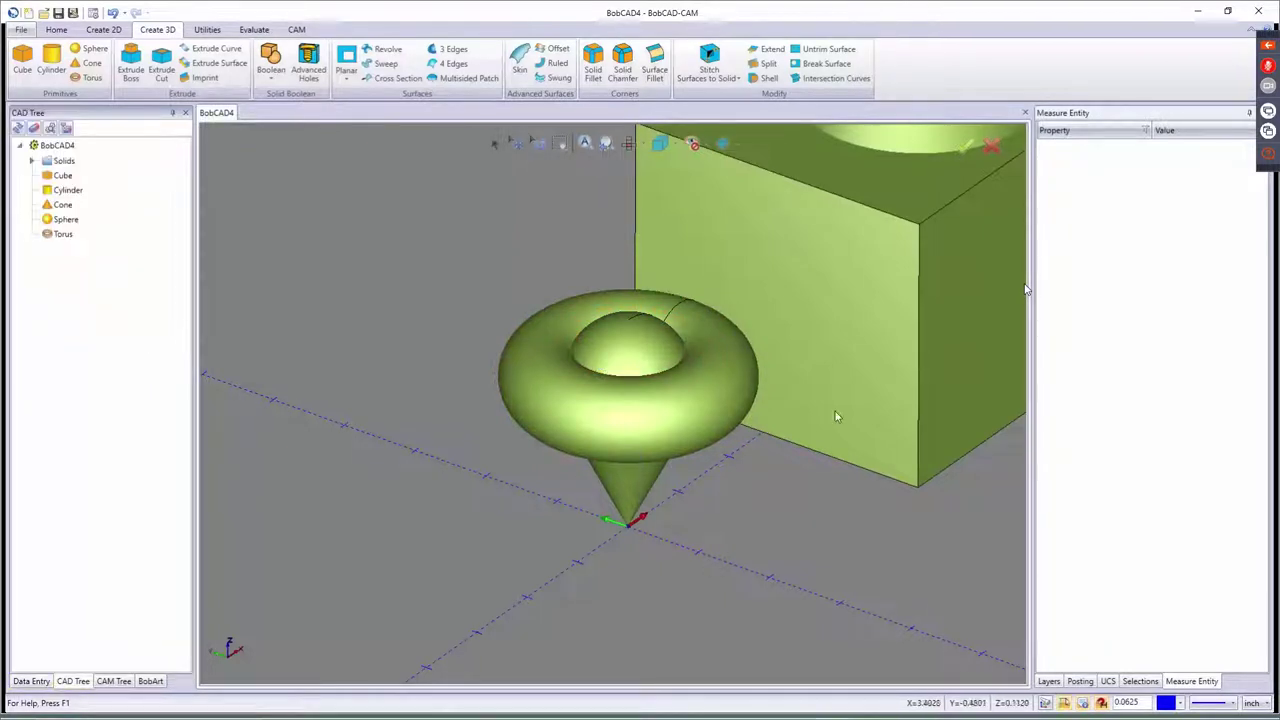
# - Boolean Add the window-selected torus, sphere and cone into one solid and verify it
pyautogui.moveTo(714, 408); pyautogui.dragTo(760, 437, button='middle')
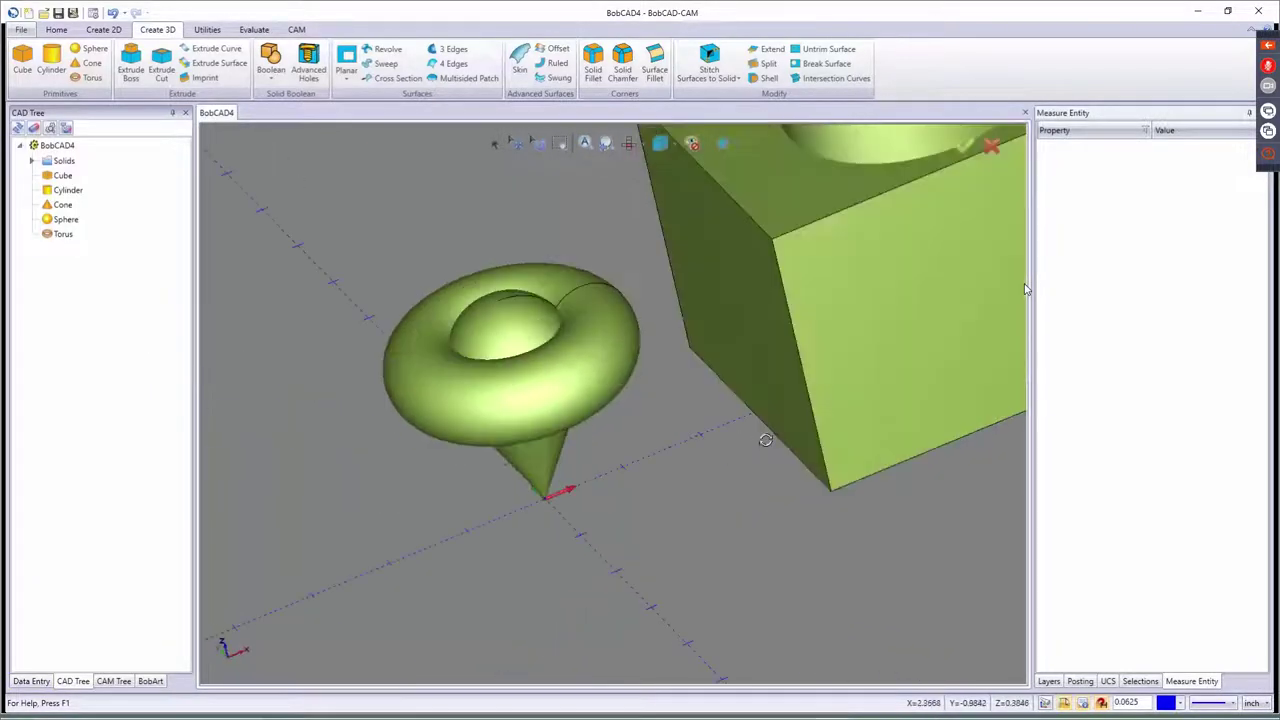
pyautogui.scroll(-5, 760, 437)
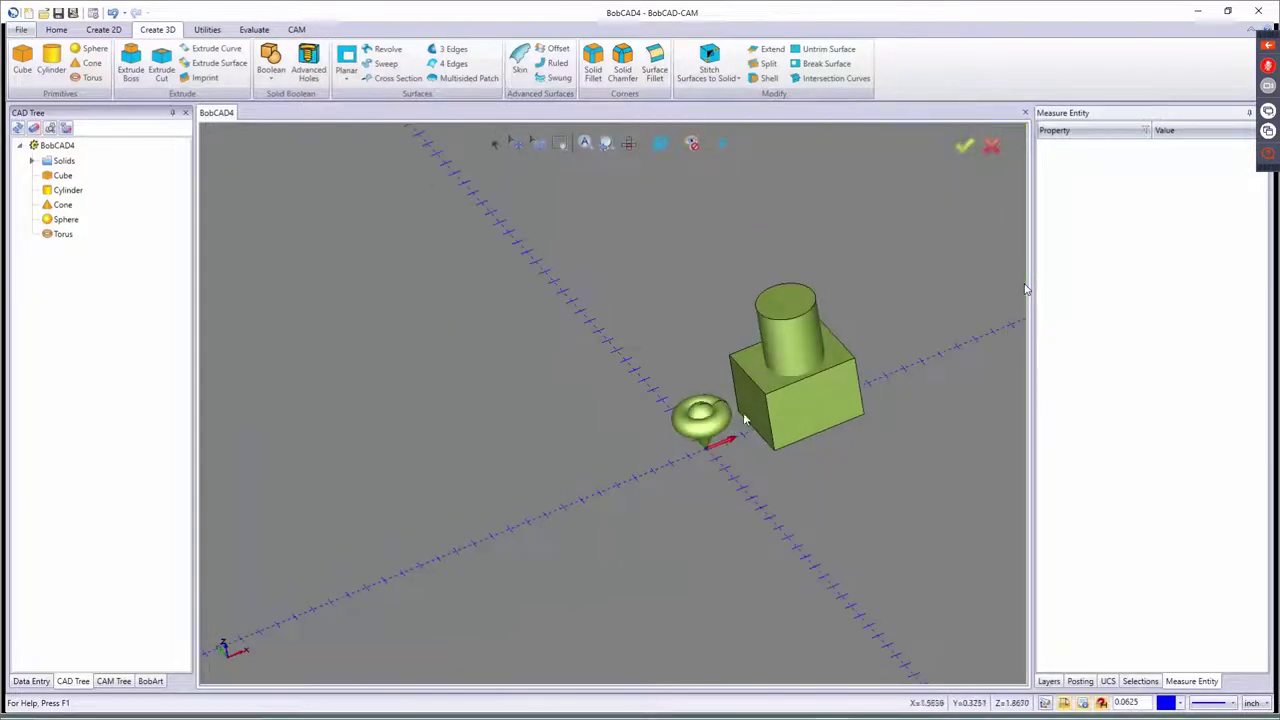
pyautogui.scroll(4, 735, 425)
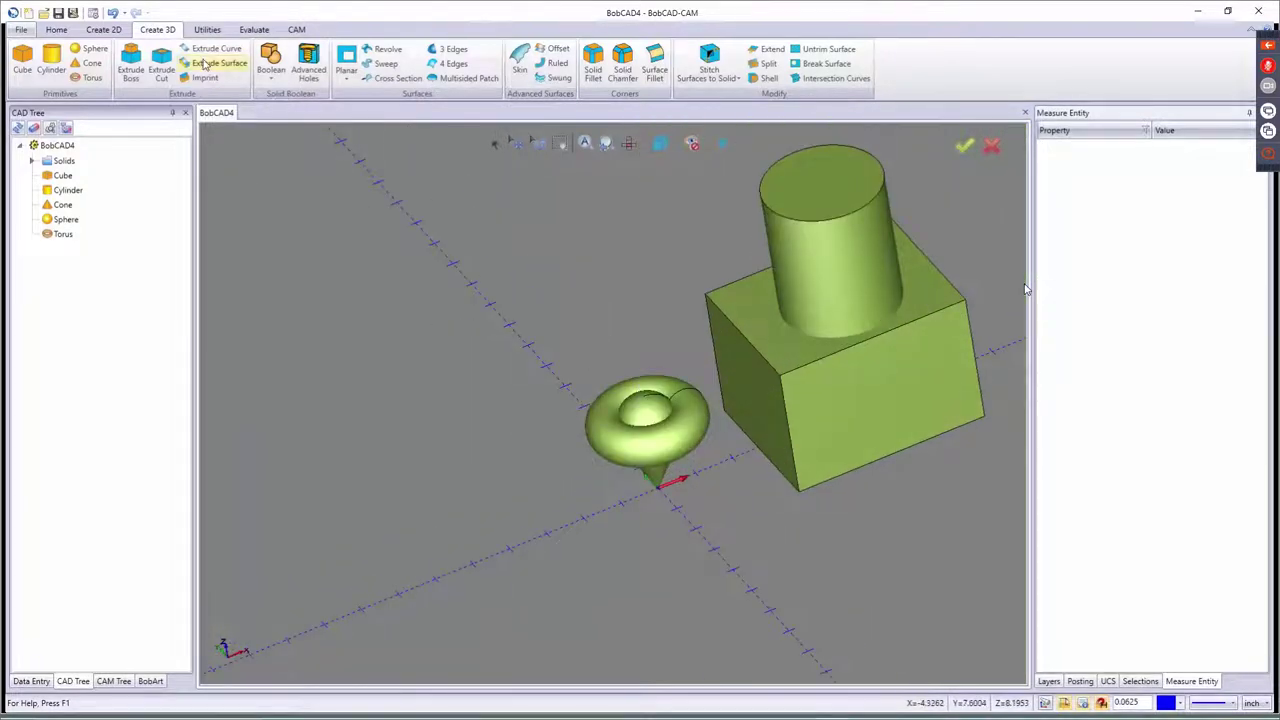
pyautogui.click(272, 76)
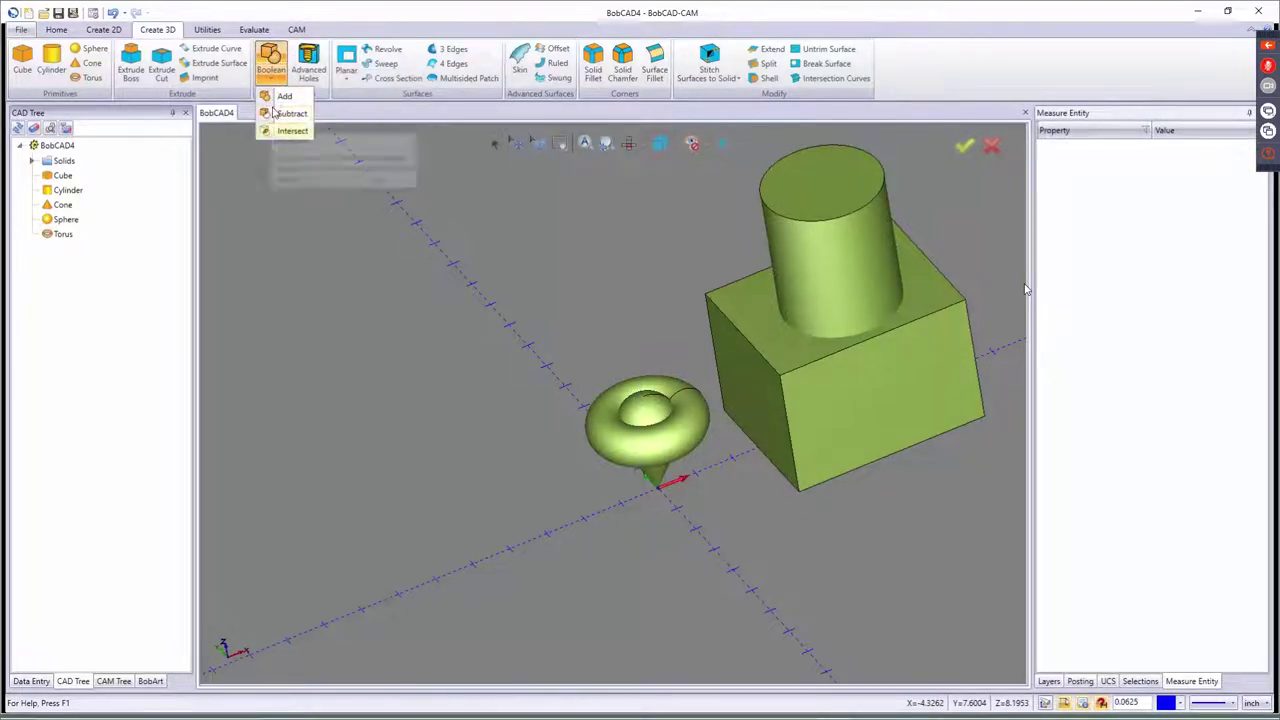
pyautogui.click(272, 60)
pyautogui.click(50, 168)
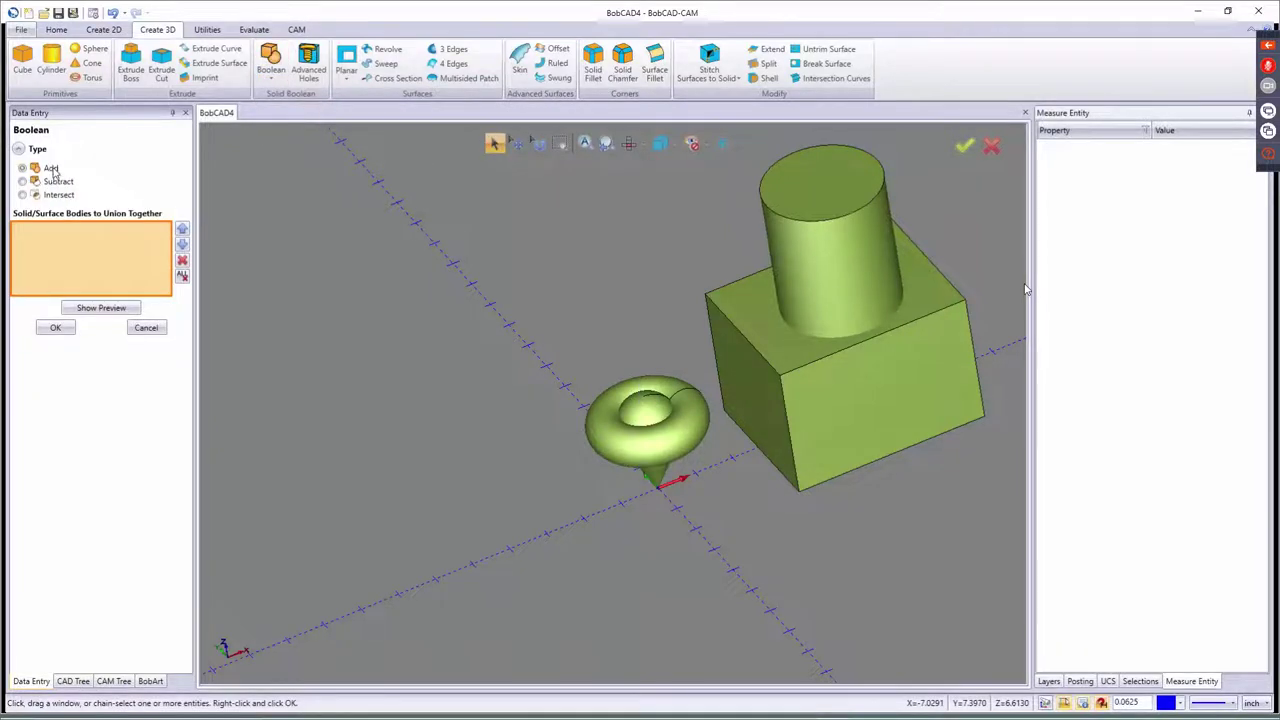
pyautogui.moveTo(500, 331); pyautogui.dragTo(688, 509)
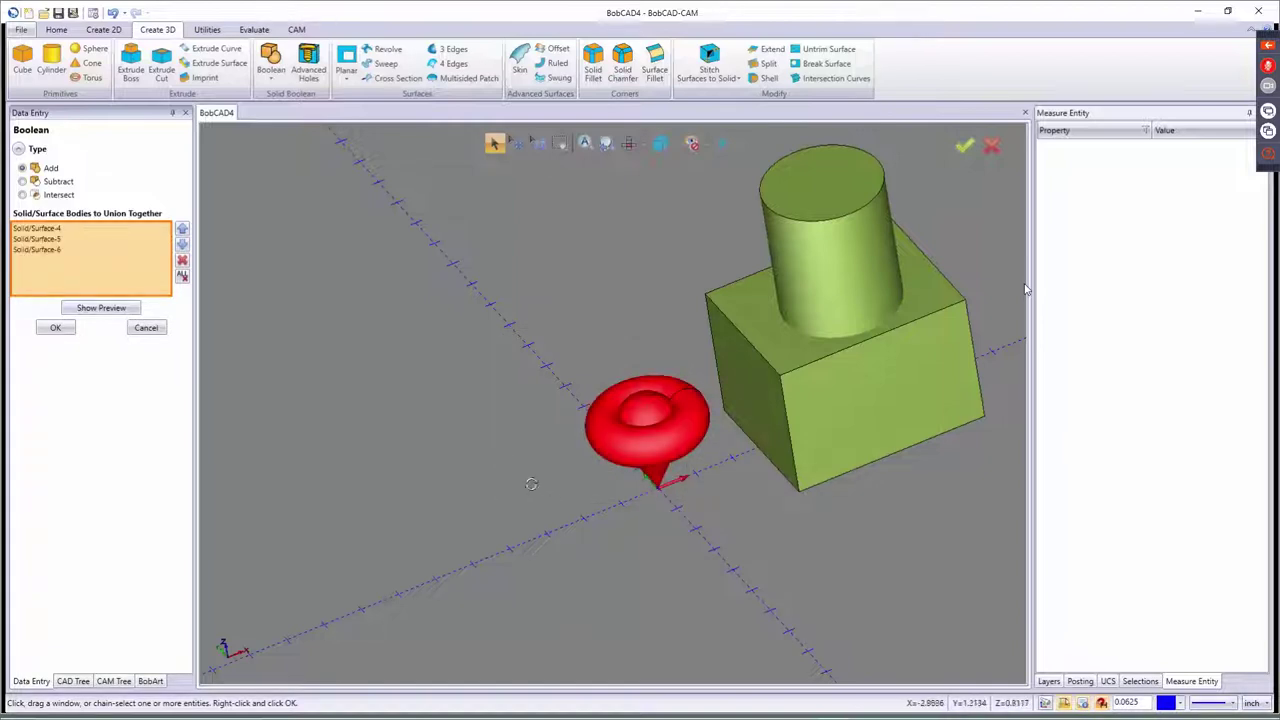
pyautogui.moveTo(531, 484); pyautogui.dragTo(351, 423, button='middle')
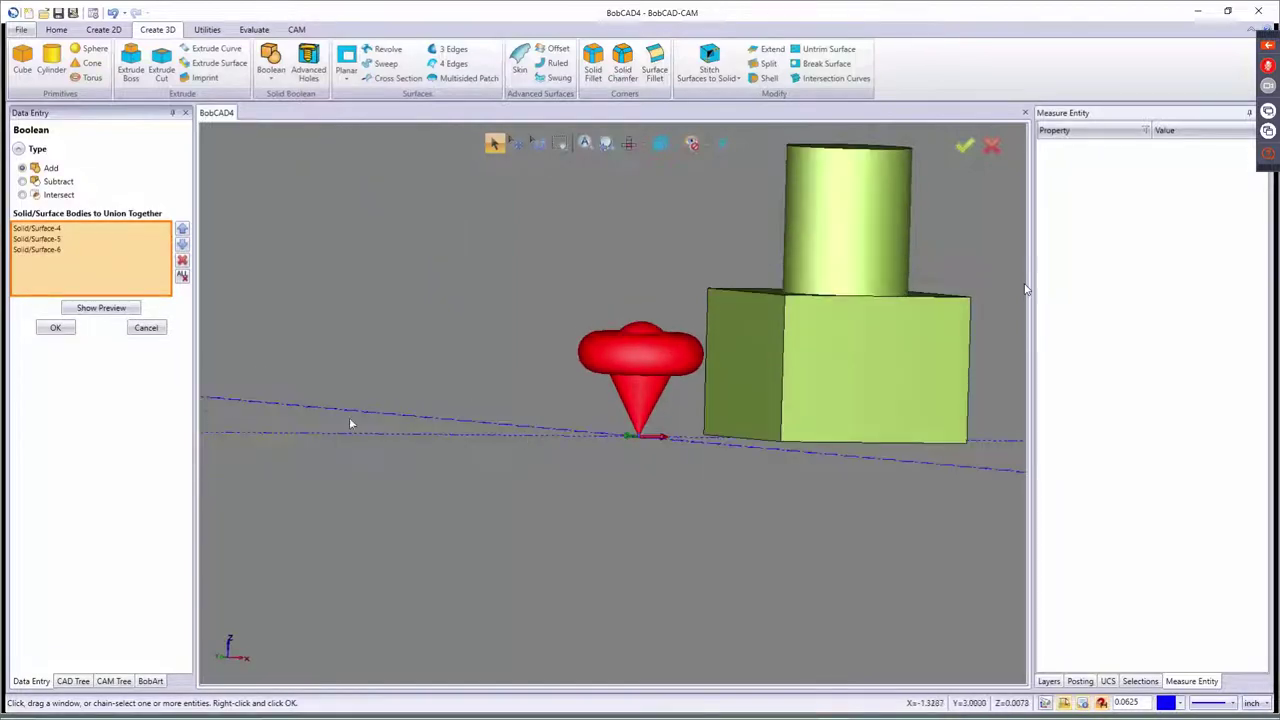
pyautogui.click(56, 329)
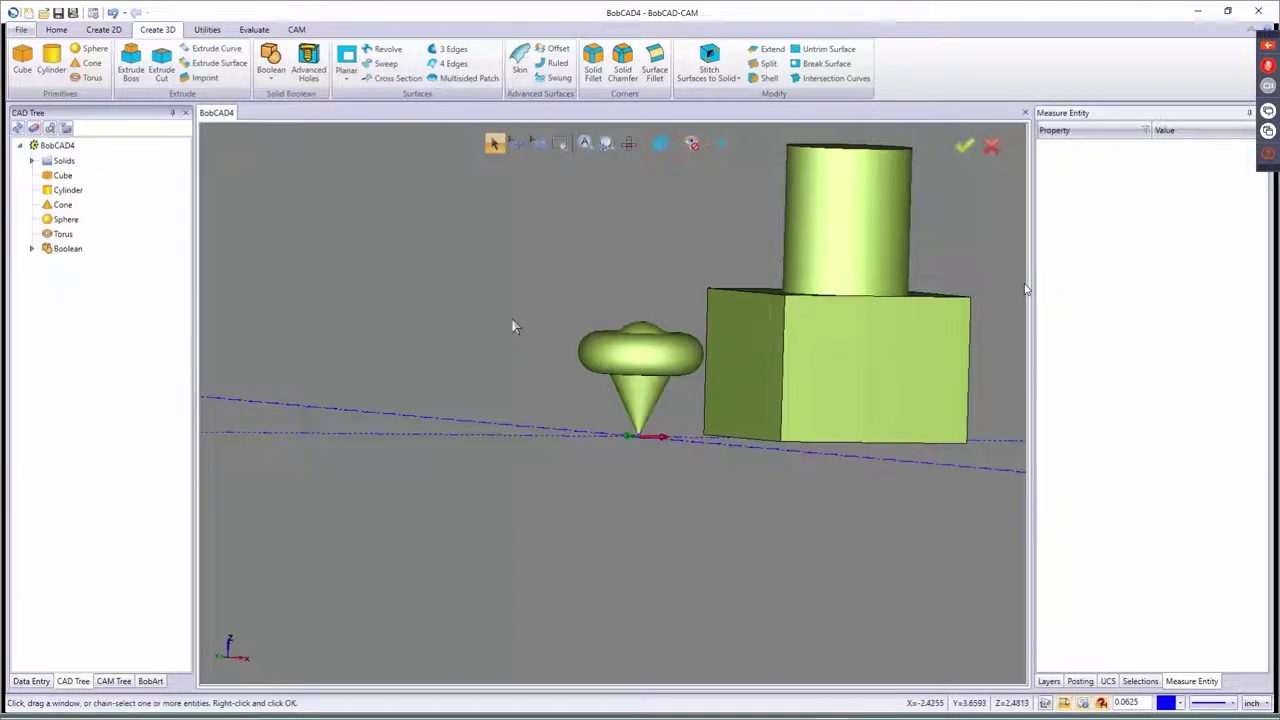
pyautogui.click(630, 365)
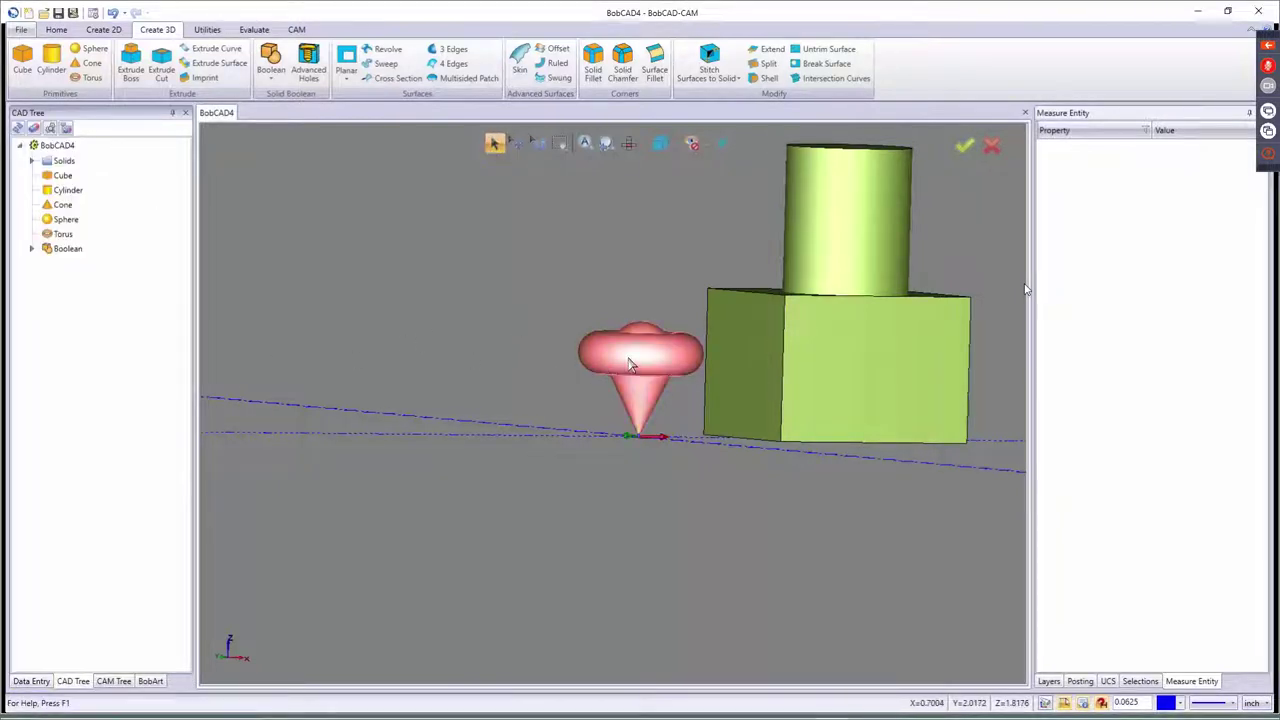
pyautogui.moveTo(497, 406)
pyautogui.mouseDown(button='middle')
pyautogui.moveTo(503, 420)
pyautogui.moveTo(491, 394)
pyautogui.mouseUp(button='middle')
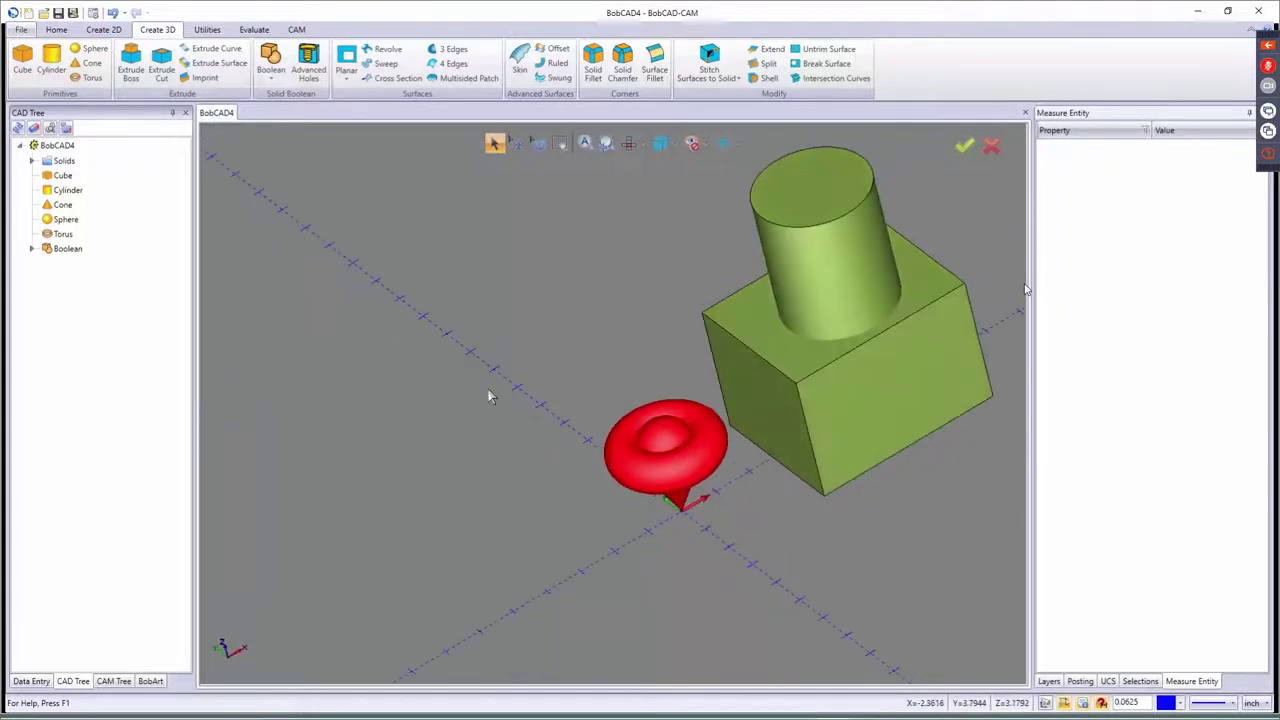
# - Boolean Subtract the cylinder from the block, previewing the round pocket before applying
pyautogui.click(271, 72)
pyautogui.click(285, 112)
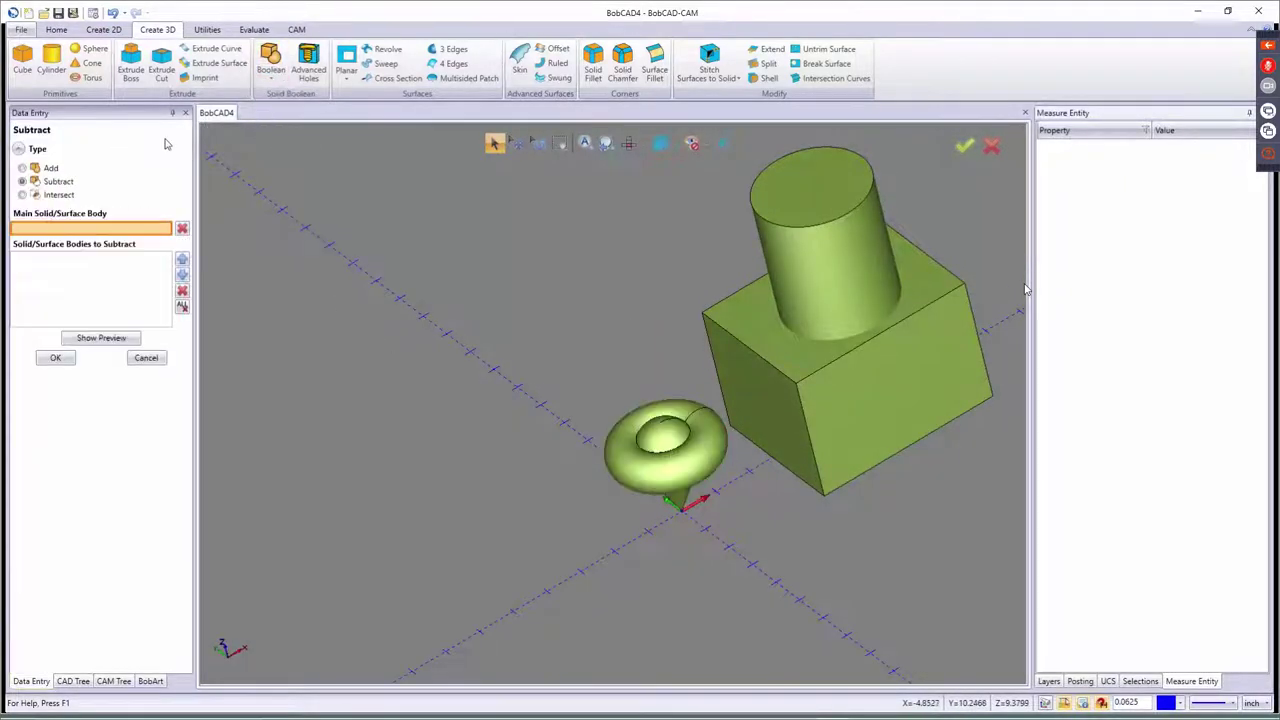
pyautogui.click(732, 323)
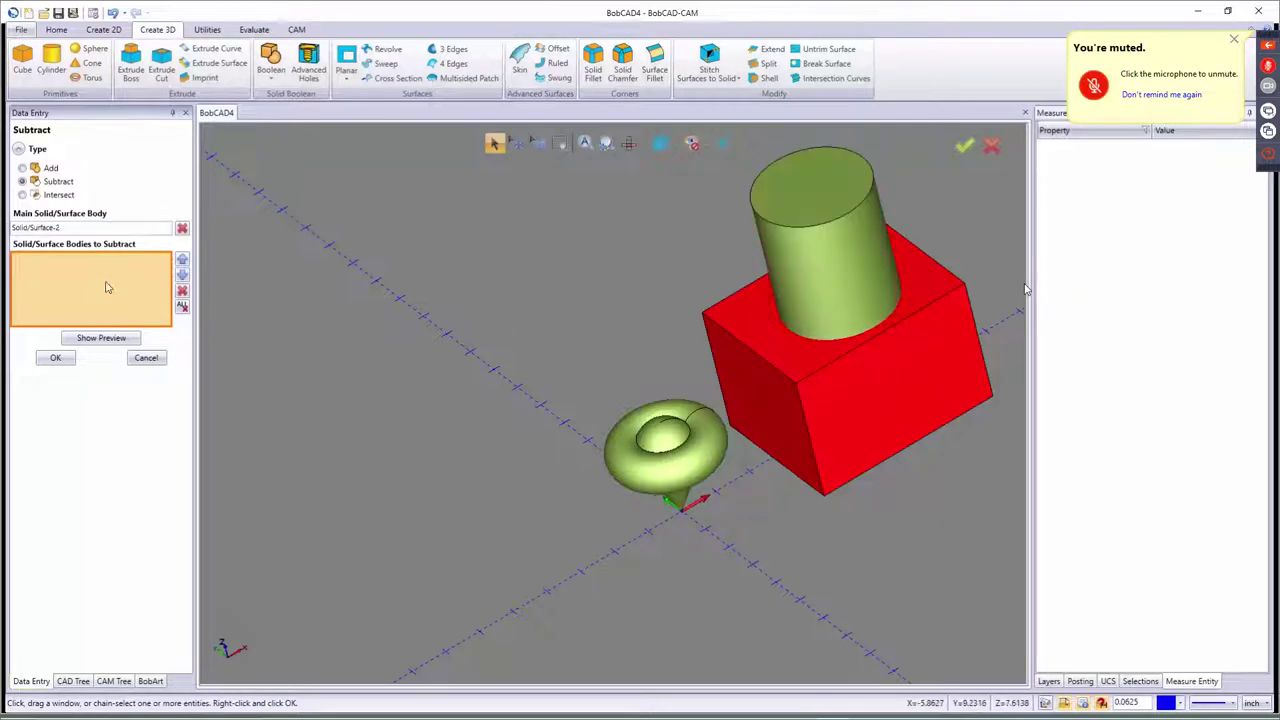
pyautogui.click(808, 241)
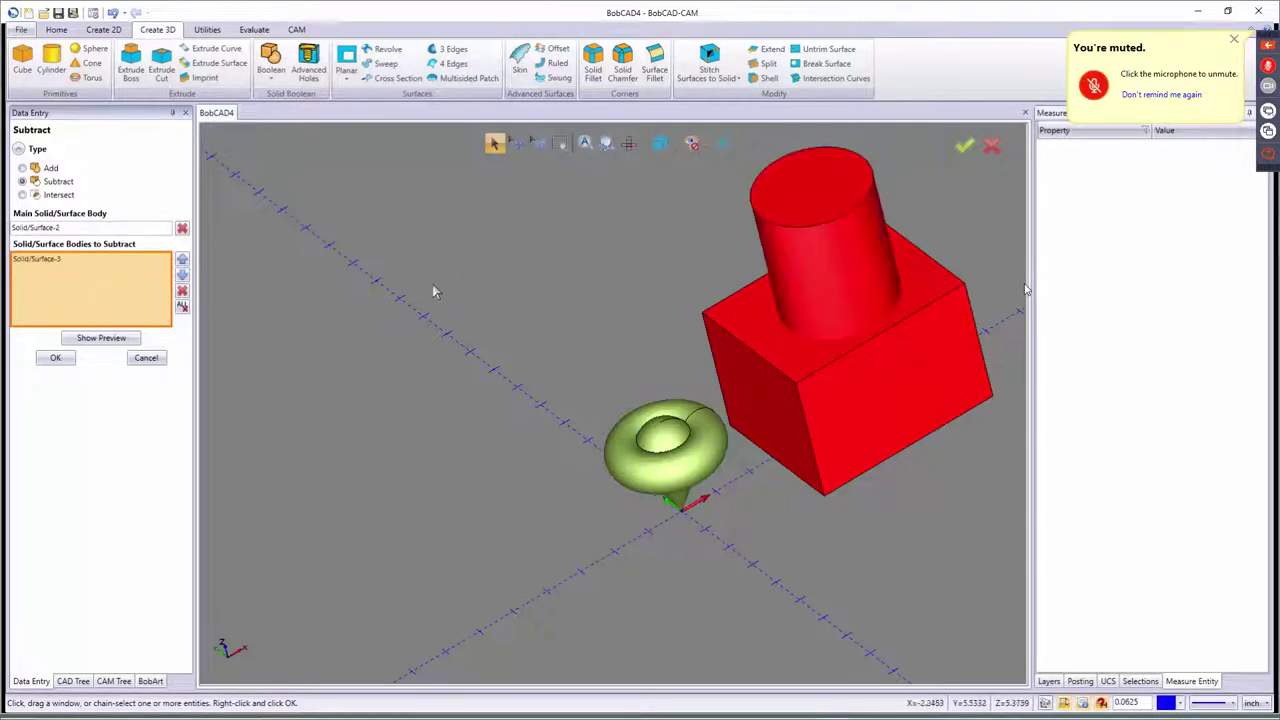
pyautogui.click(115, 339)
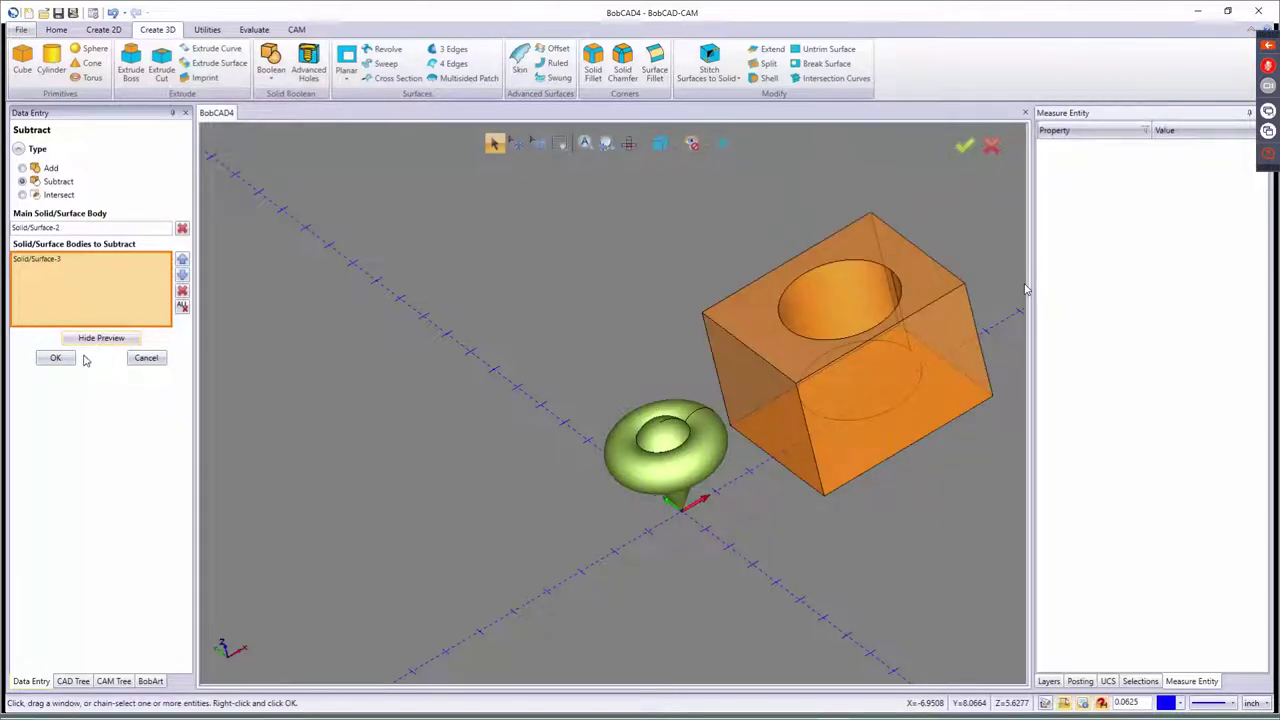
pyautogui.moveTo(749, 366); pyautogui.dragTo(791, 340, button='middle')
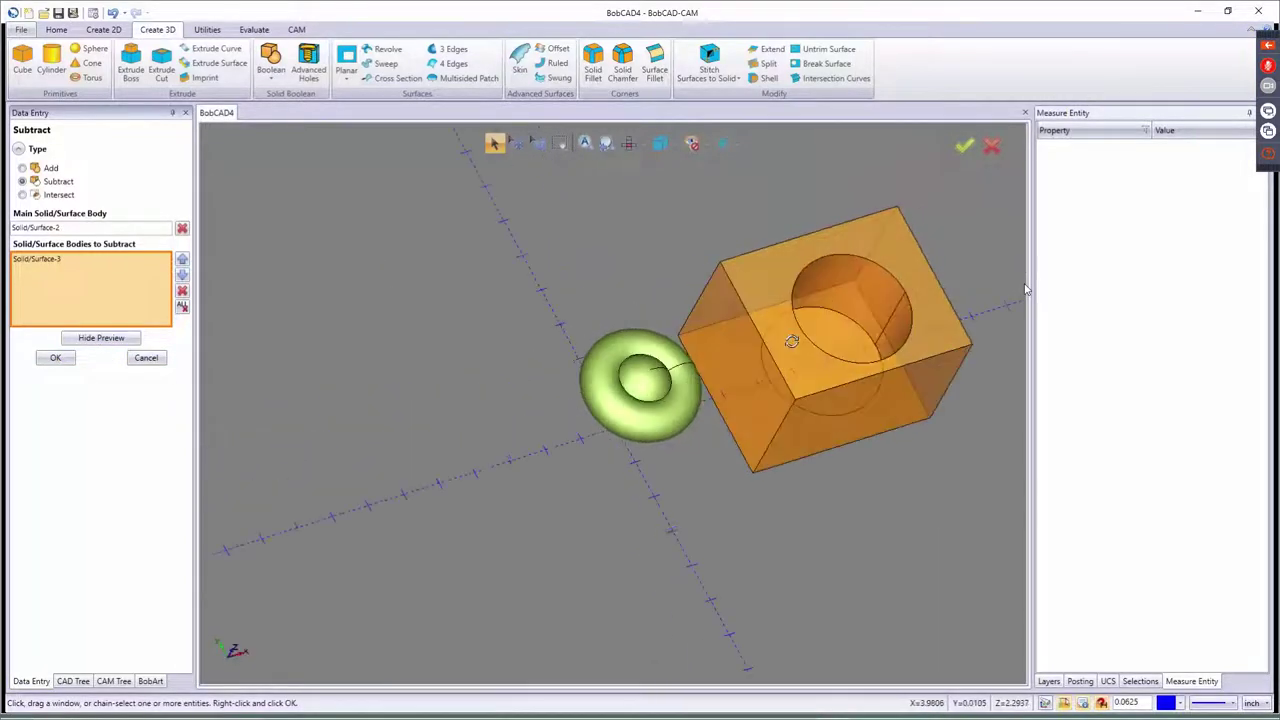
pyautogui.click(56, 360)
pyautogui.click(158, 360)
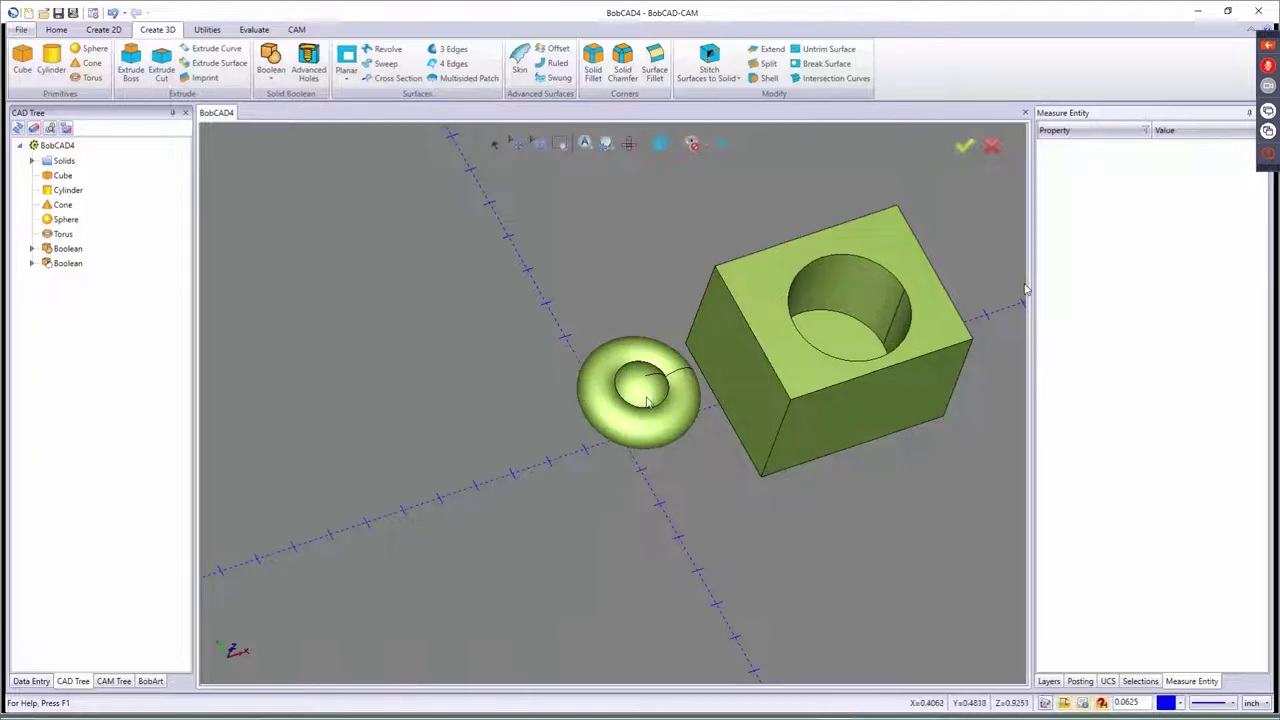
# - Fillet the torus's inner circular edge, preview the 0.25 radius, then select the radius to replace
pyautogui.scroll(5, 608, 374)
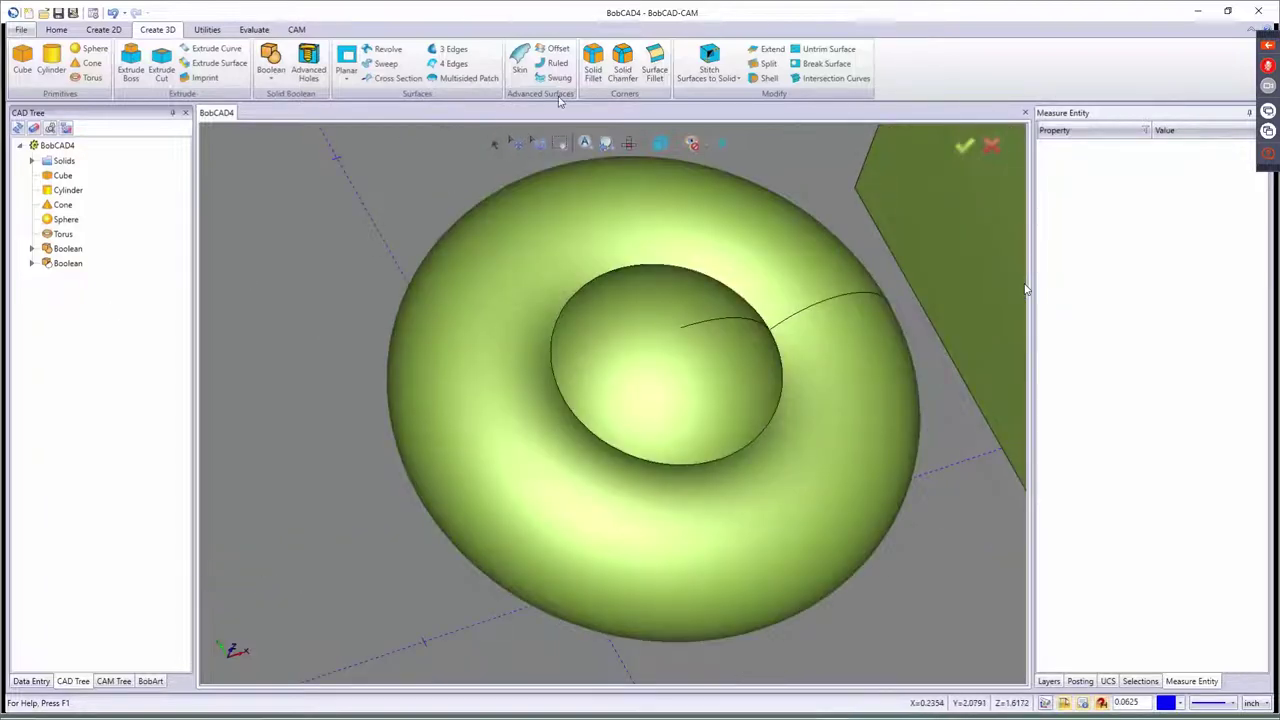
pyautogui.click(592, 60)
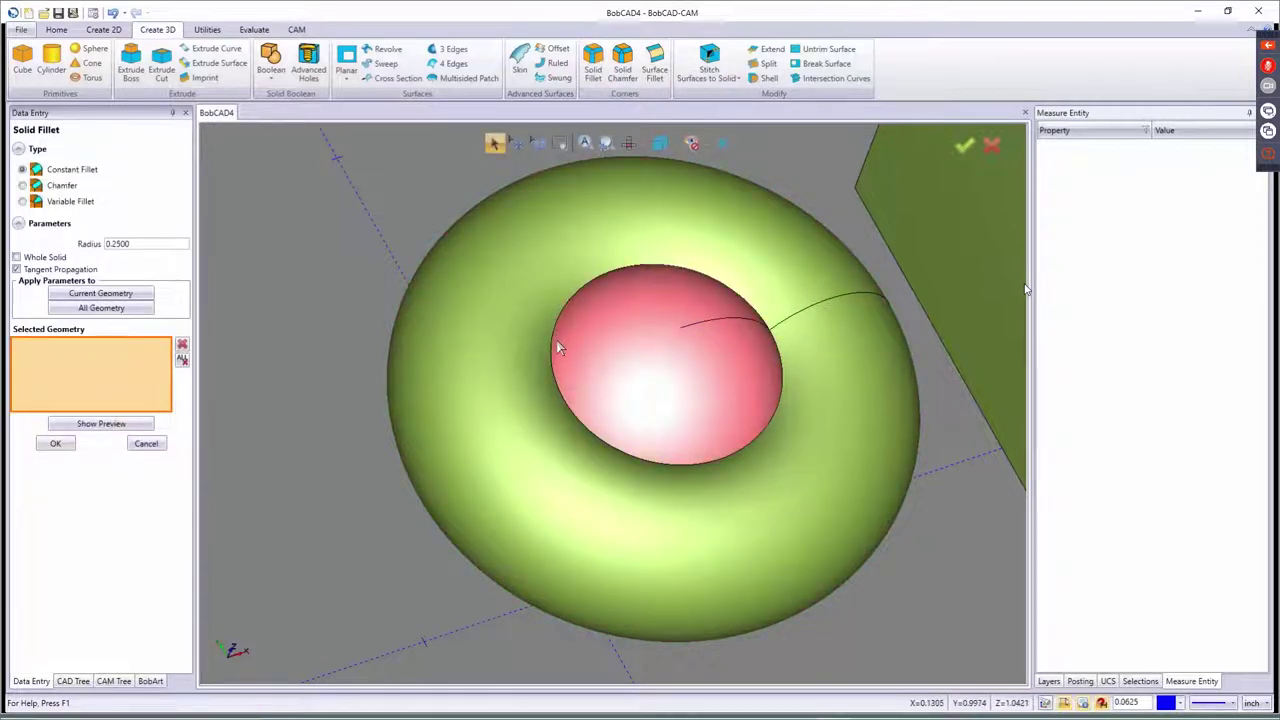
pyautogui.click(556, 347)
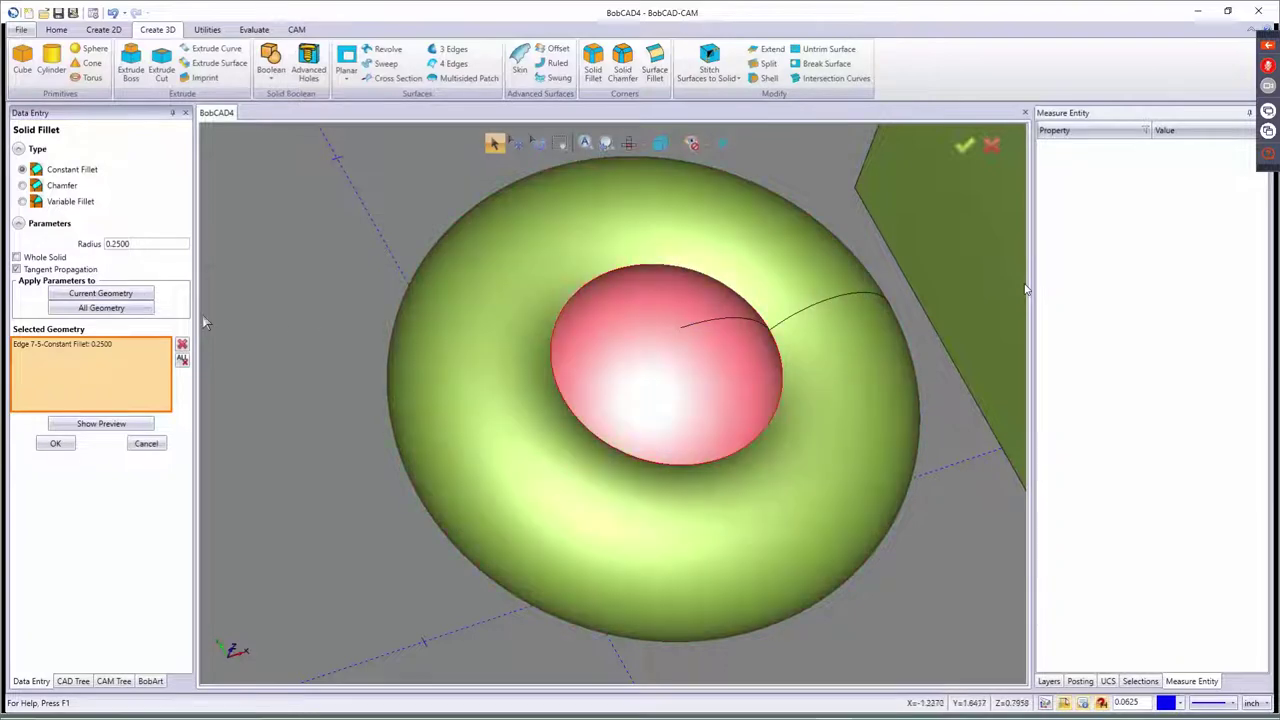
pyautogui.click(106, 424)
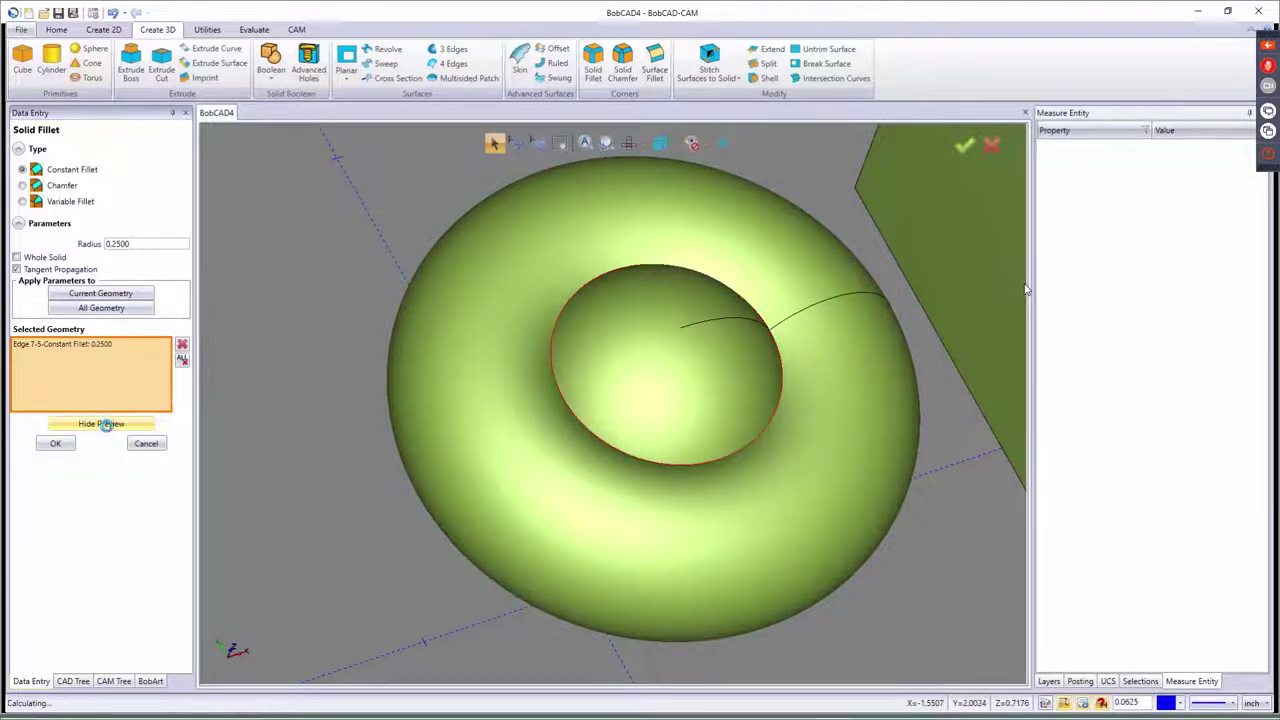
pyautogui.moveTo(503, 451); pyautogui.dragTo(455, 461, button='middle')
pyautogui.scroll(-5, 456, 464)
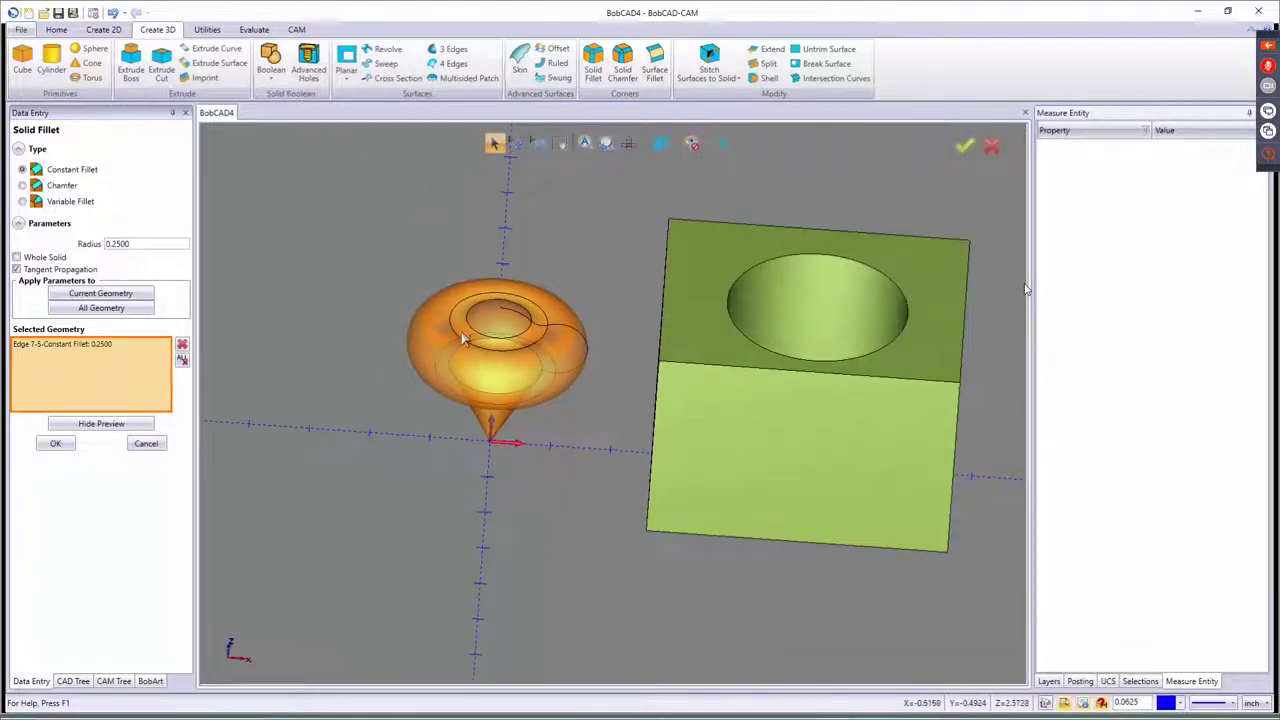
pyautogui.scroll(3, 472, 316)
pyautogui.scroll(2, 472, 316)
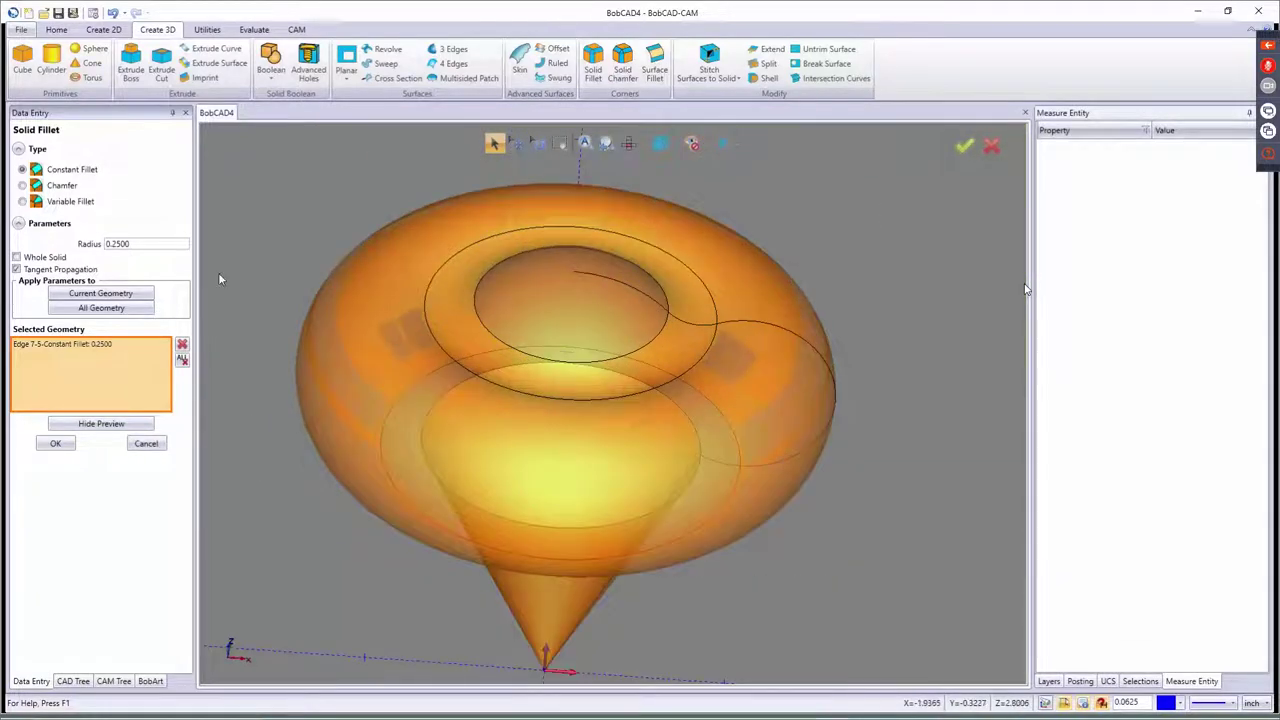
pyautogui.doubleClick(118, 244)
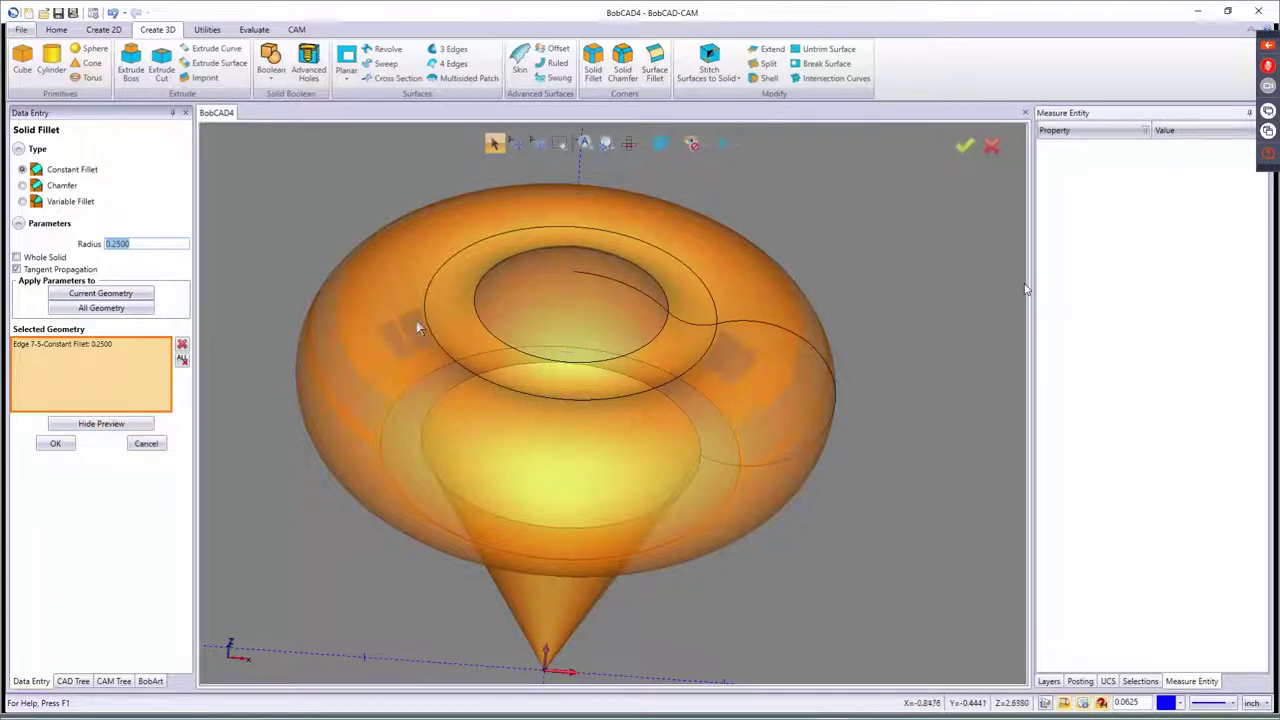
pyautogui.scroll(-3, 509, 510)
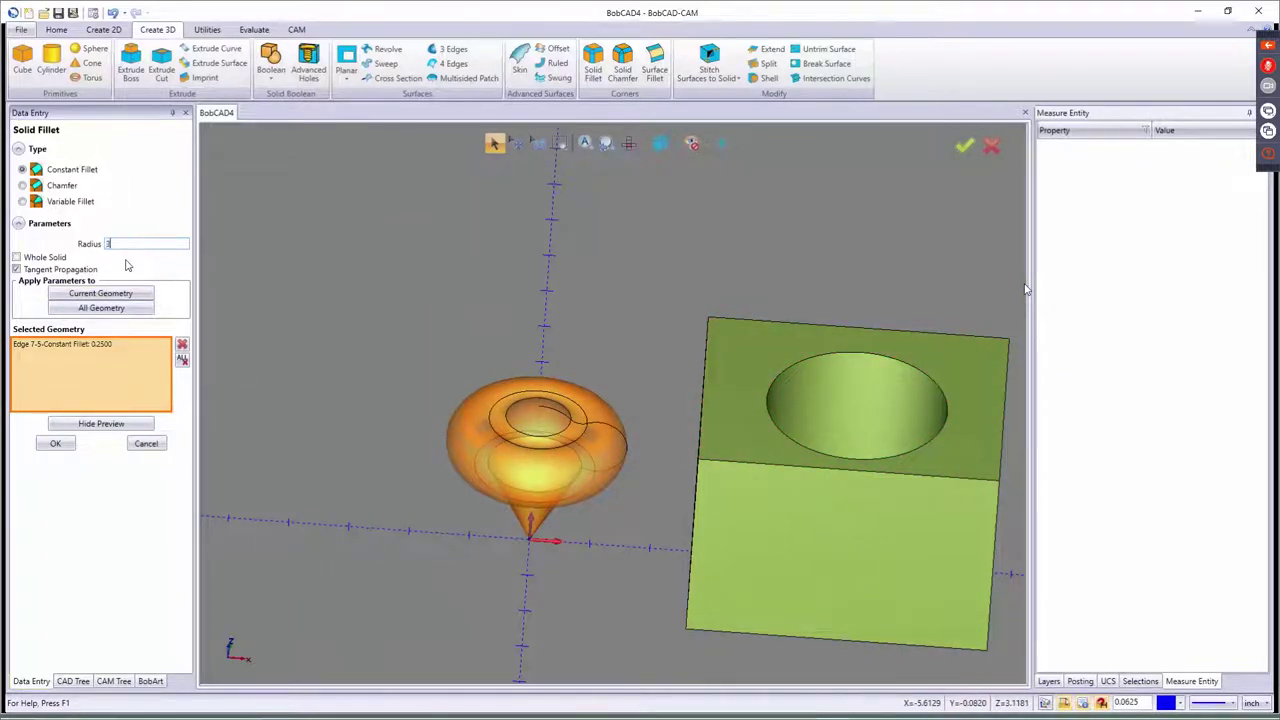
# - Redo the torus inner-edge fillet with a 0.35 radius instead of 35 and confirm it
pyautogui.press('Return')
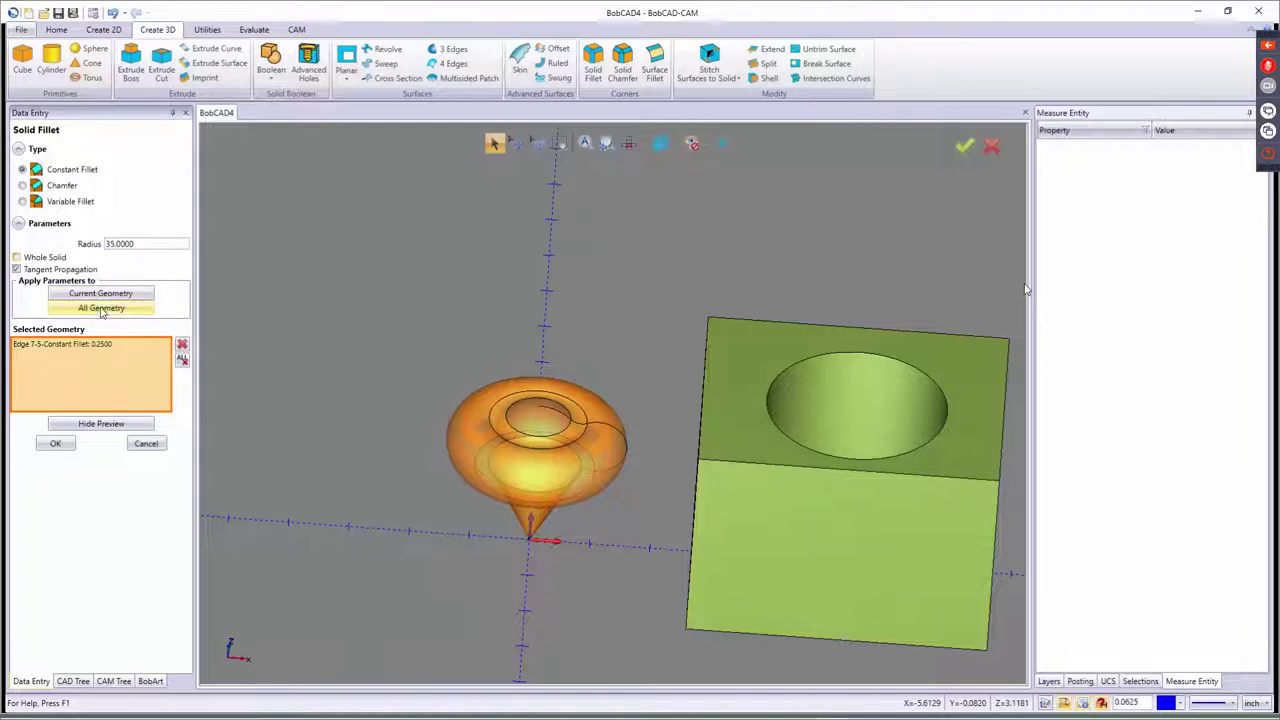
pyautogui.click(102, 309)
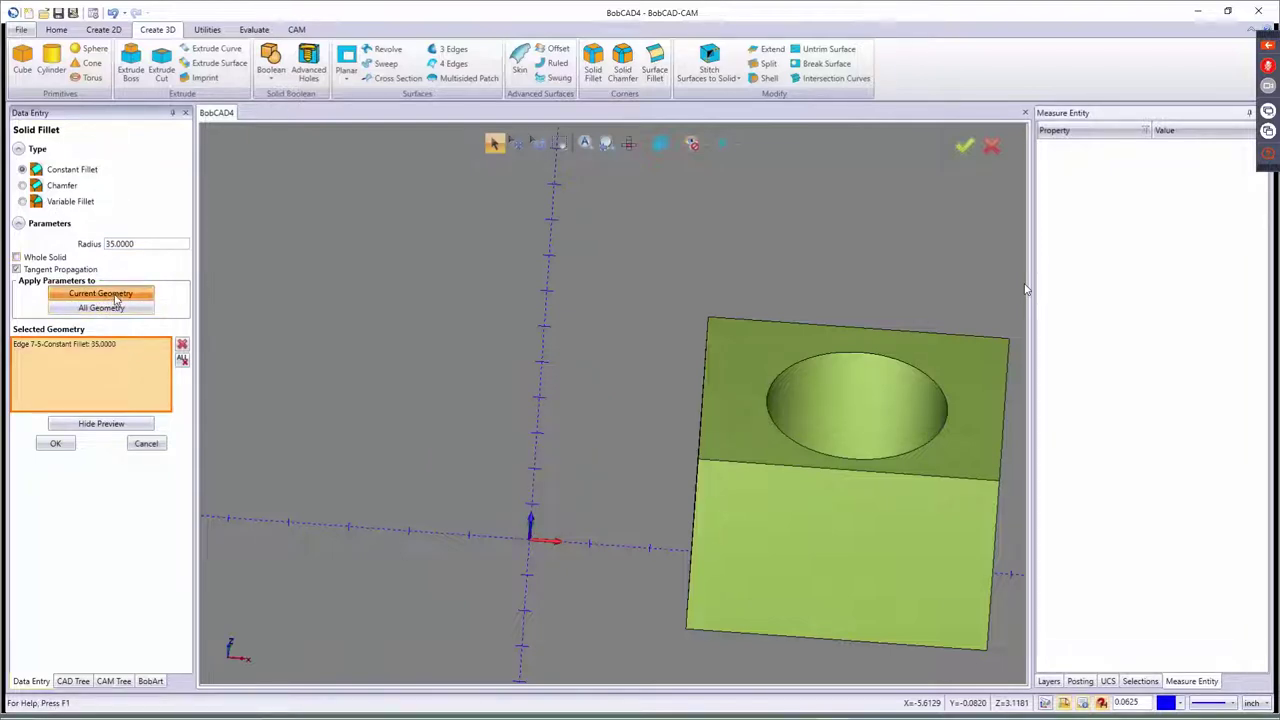
pyautogui.click(100, 424)
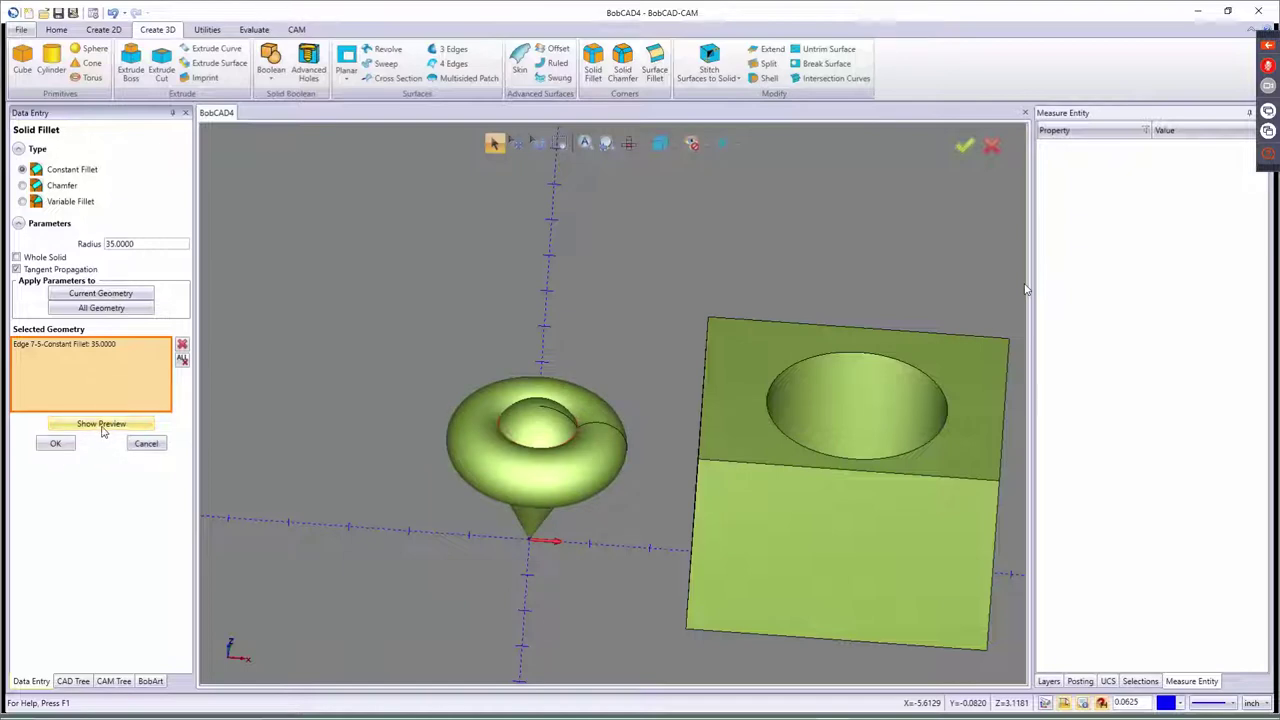
pyautogui.click(108, 344)
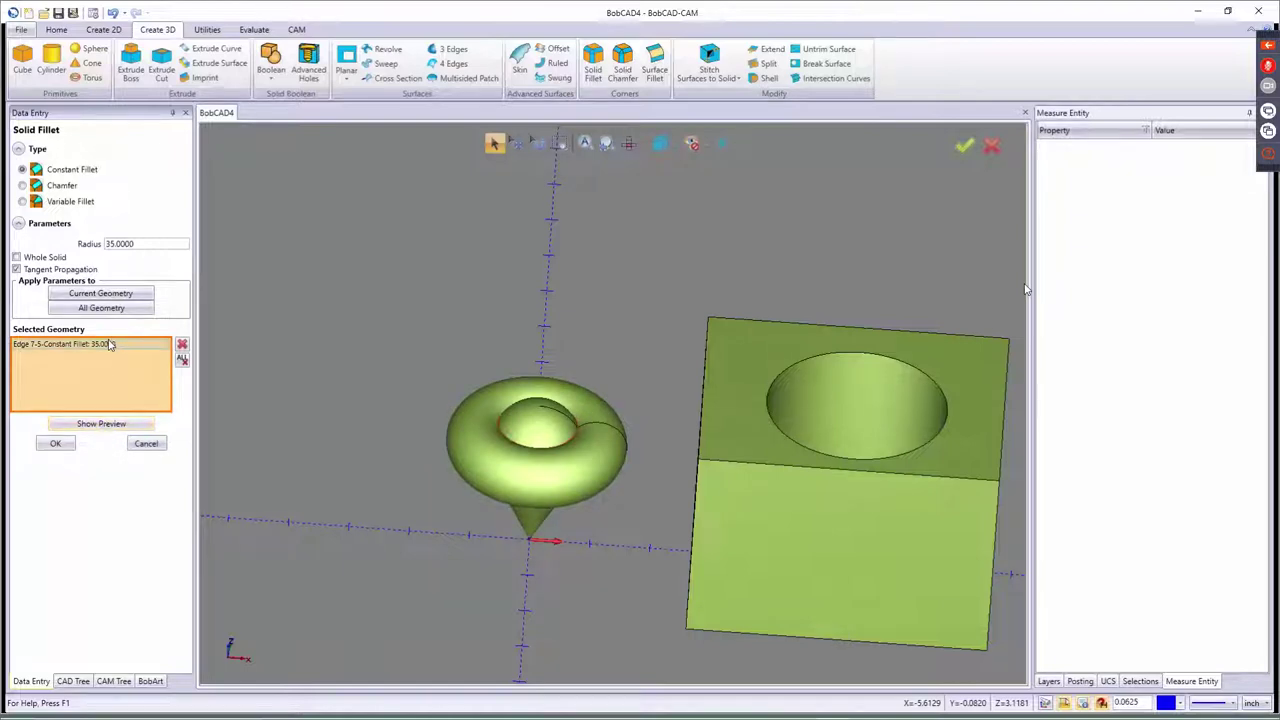
pyautogui.click(181, 358)
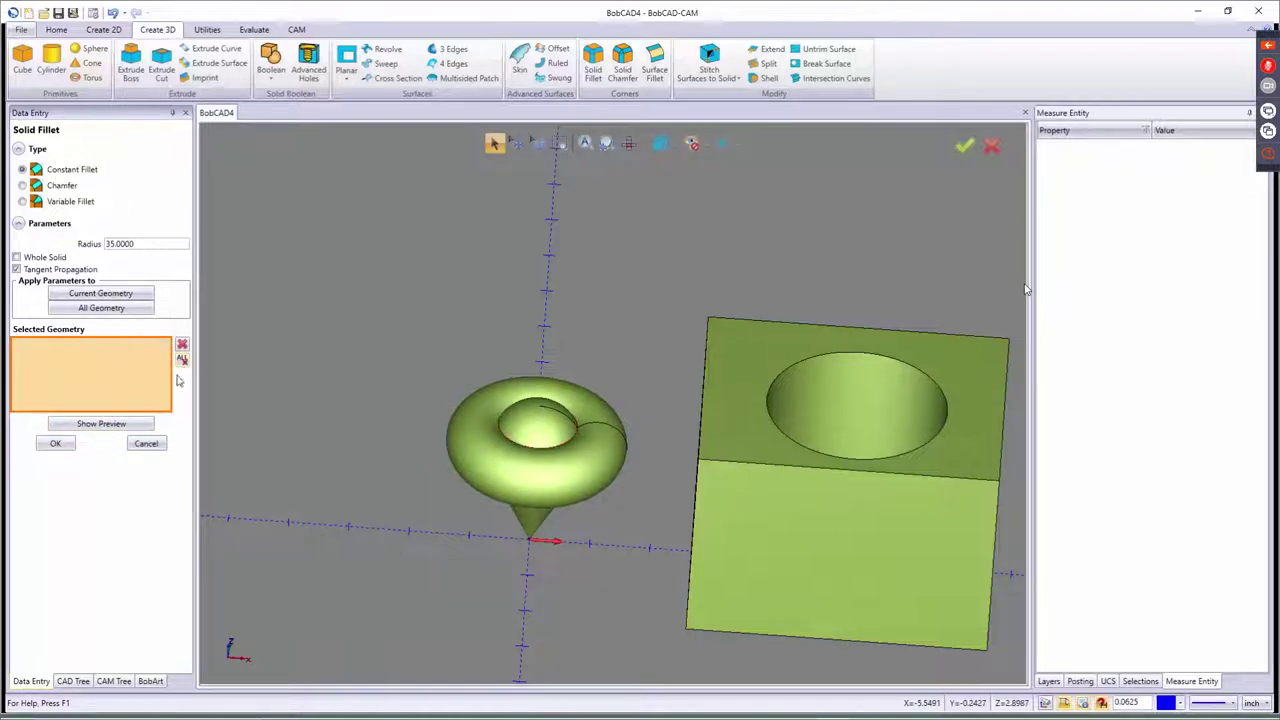
pyautogui.click(502, 432)
pyautogui.click(100, 424)
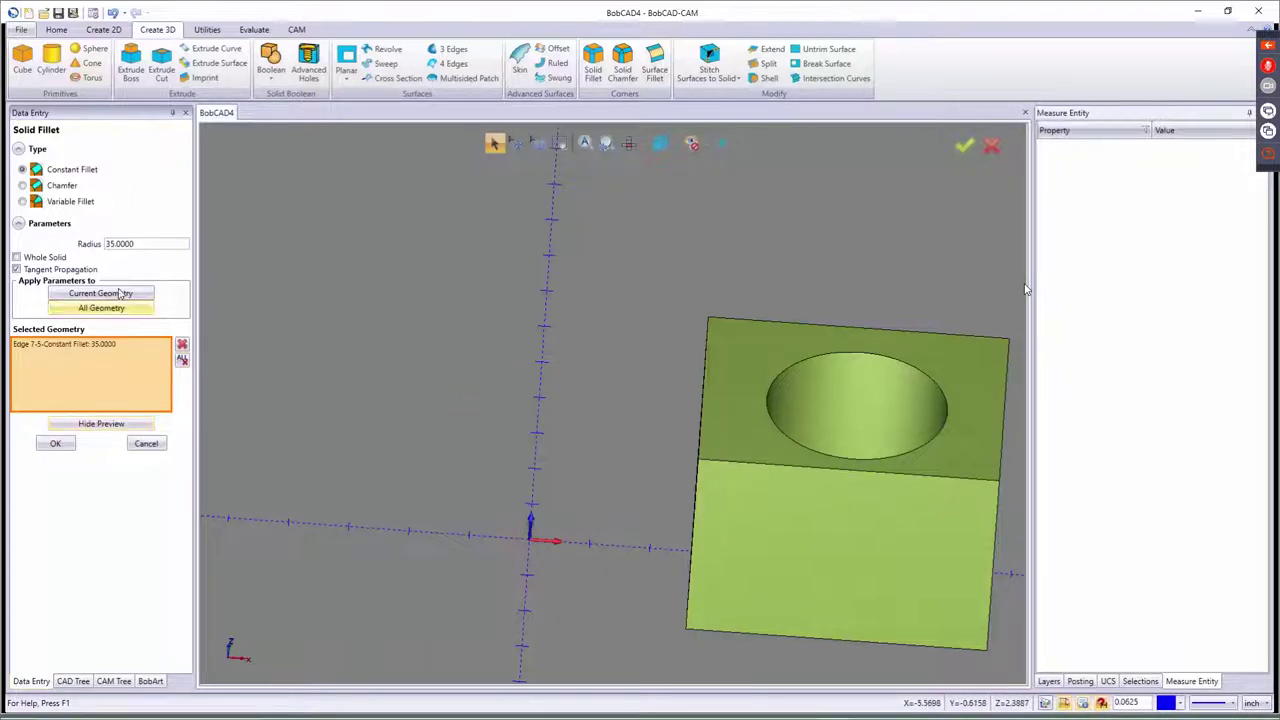
pyautogui.doubleClick(104, 243)
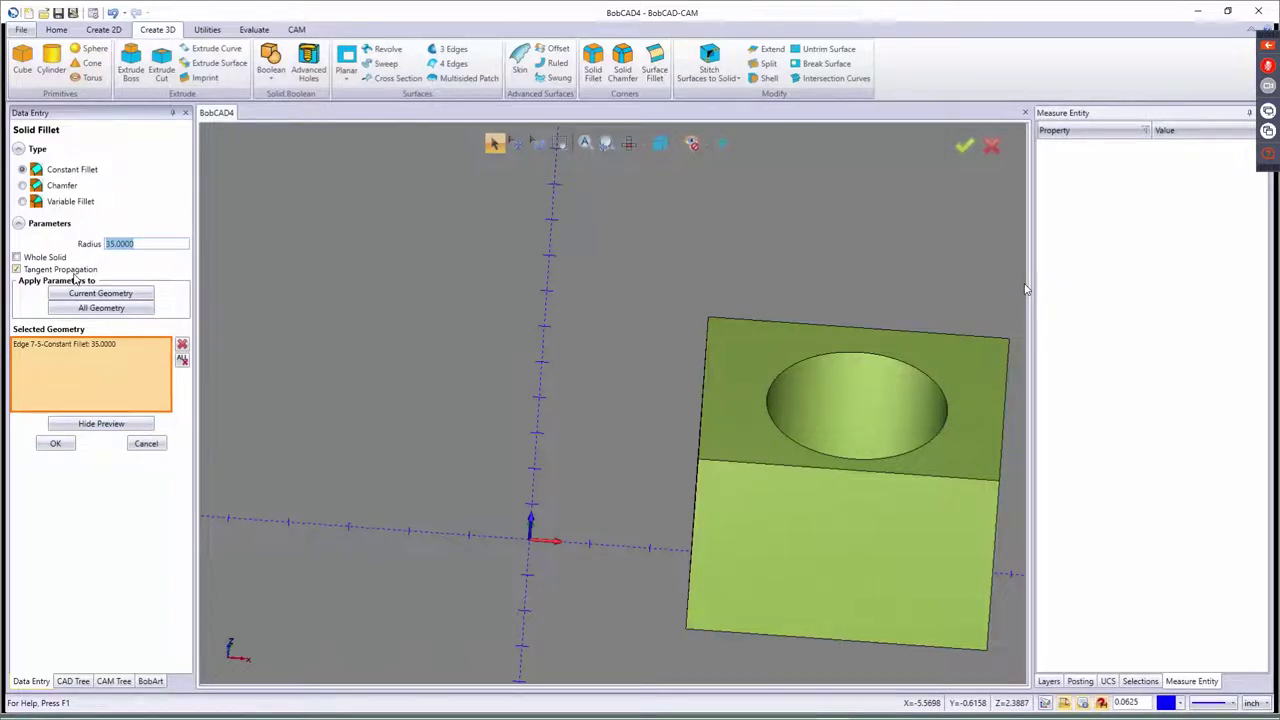
pyautogui.write('0.3500')
pyautogui.click(115, 310)
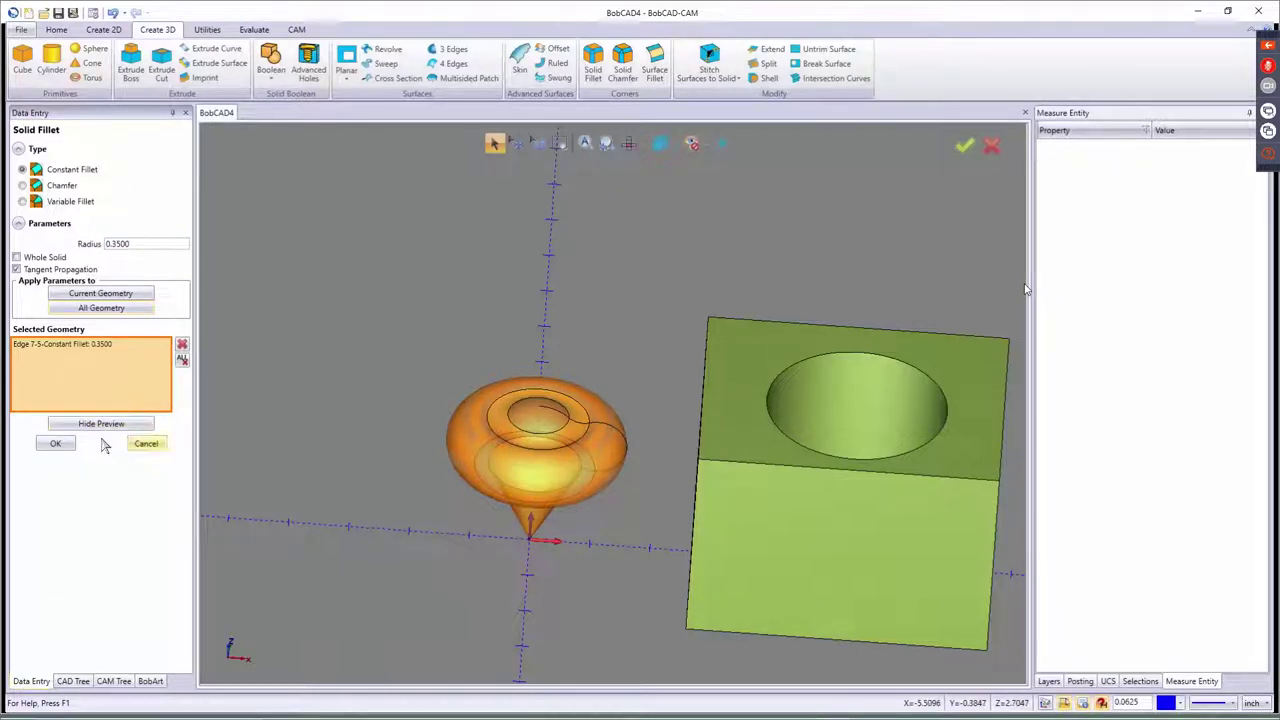
pyautogui.scroll(4, 515, 435)
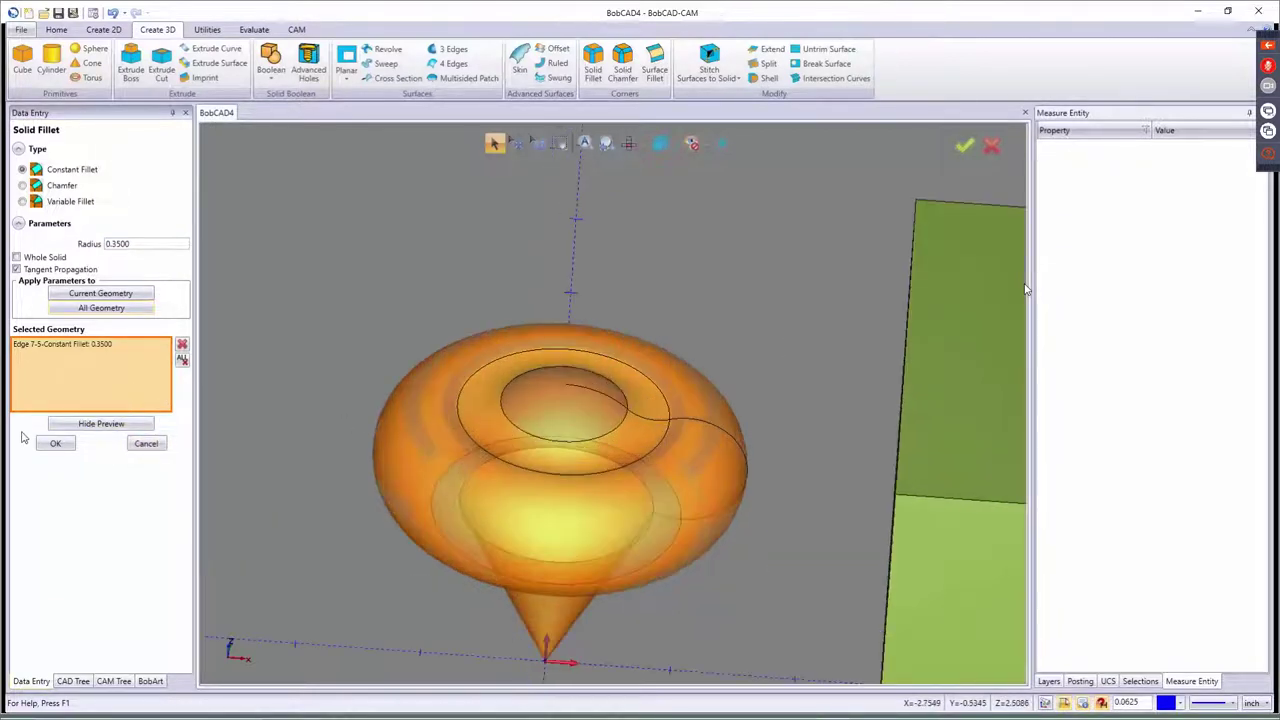
pyautogui.click(55, 443)
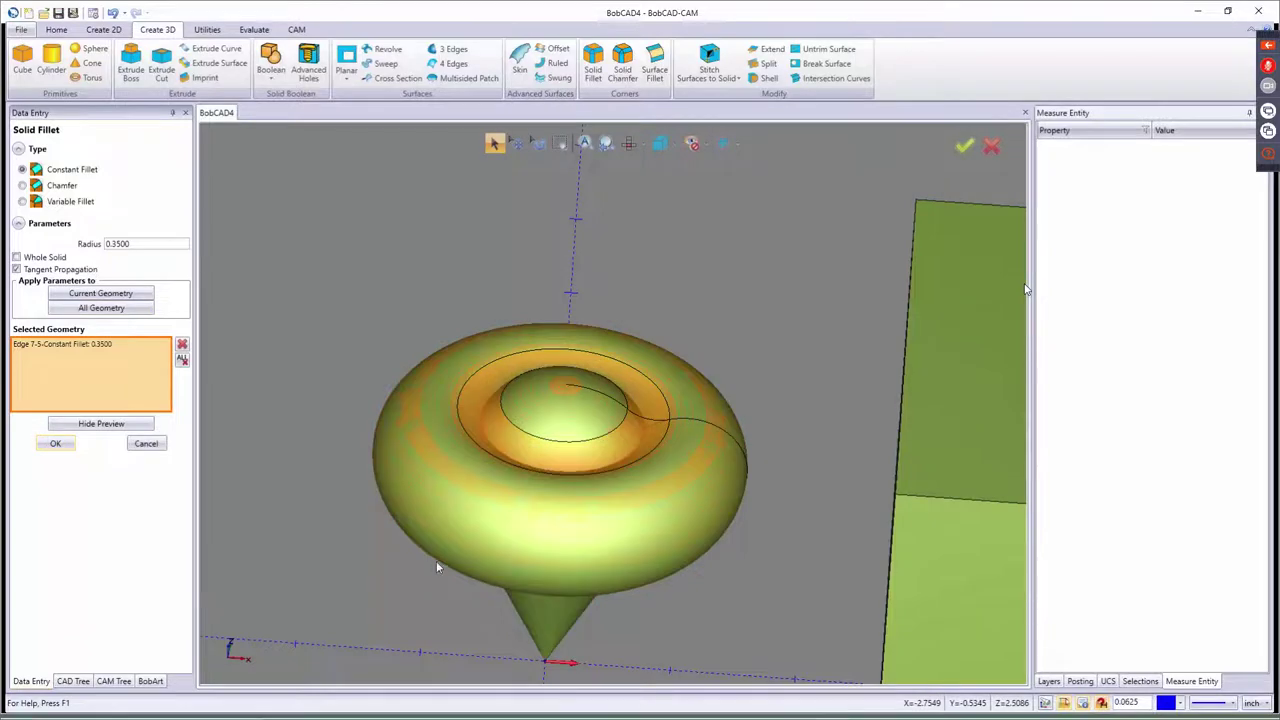
pyautogui.scroll(-4, 501, 479)
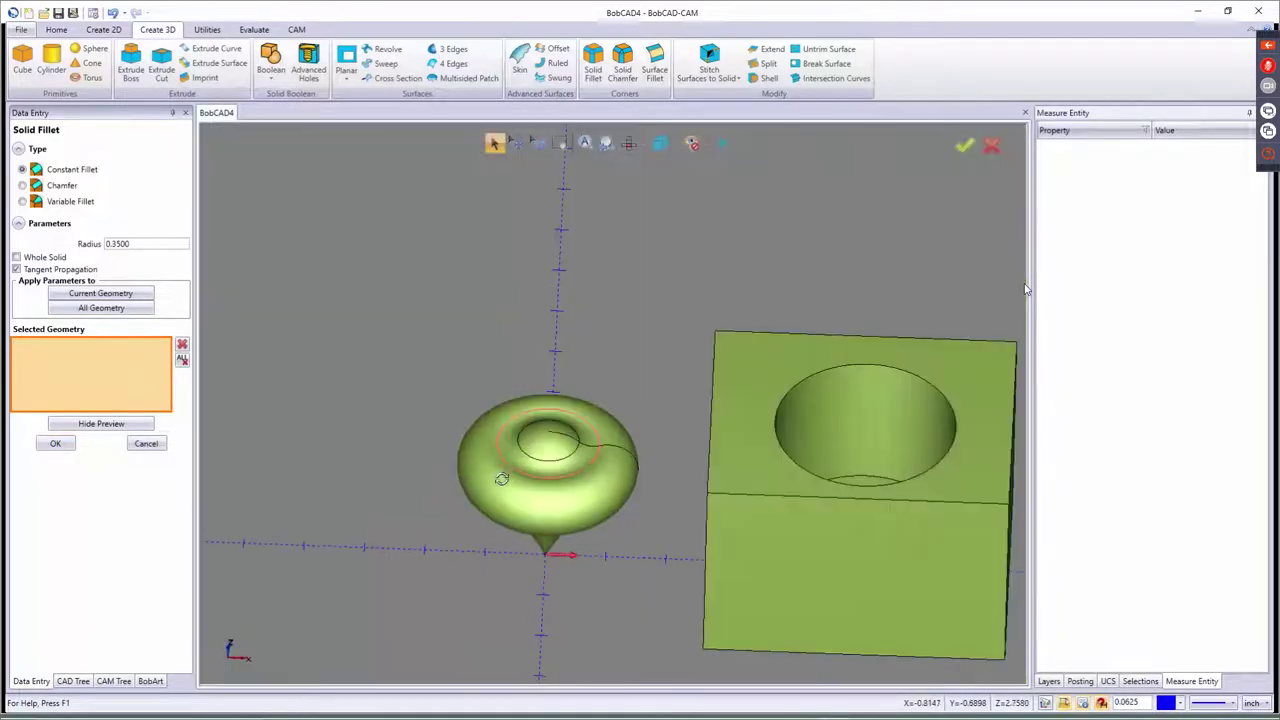
# - Fillet the pocket's top rim at 0.35
pyautogui.moveTo(501, 479)
pyautogui.mouseDown(button='middle')
pyautogui.moveTo(505, 498)
pyautogui.moveTo(495, 455)
pyautogui.mouseUp(button='middle')
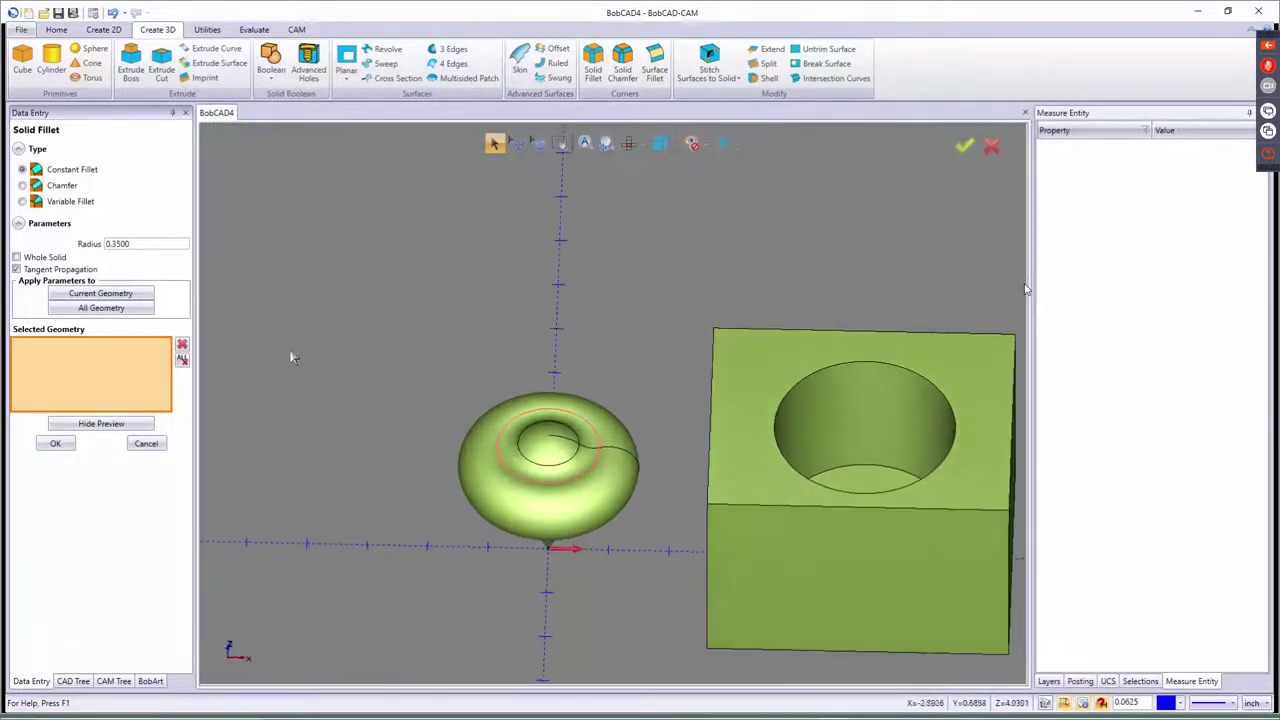
pyautogui.click(808, 379)
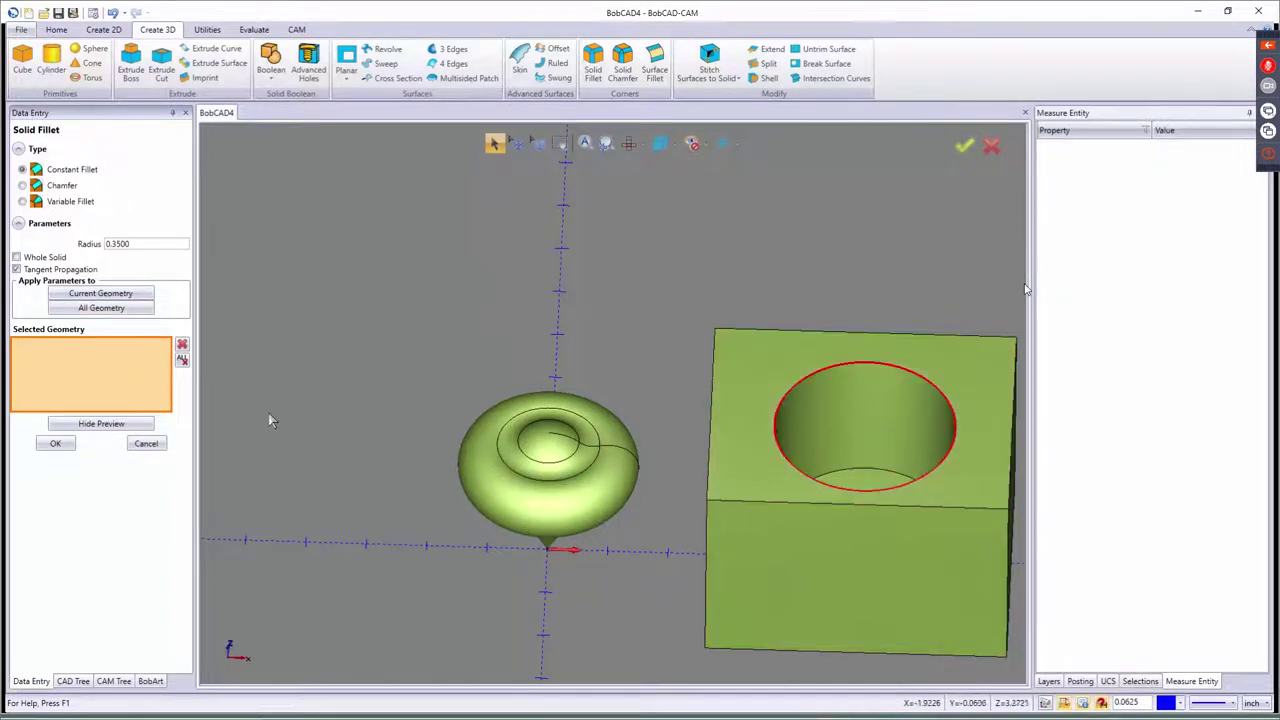
pyautogui.click(55, 443)
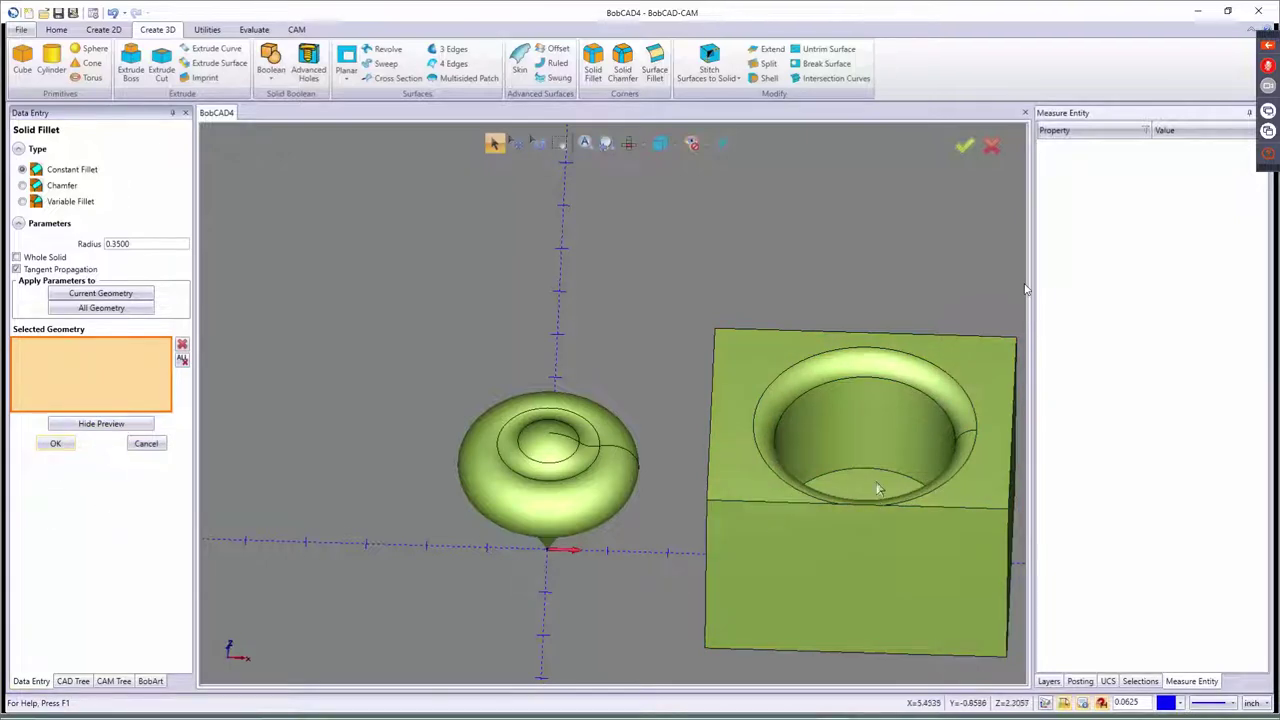
# - Fillet the pocket's bottom face at 0.35, then turn the view toward isometric
pyautogui.scroll(3, 811, 423)
pyautogui.moveTo(811, 423); pyautogui.dragTo(755, 482, button='middle')
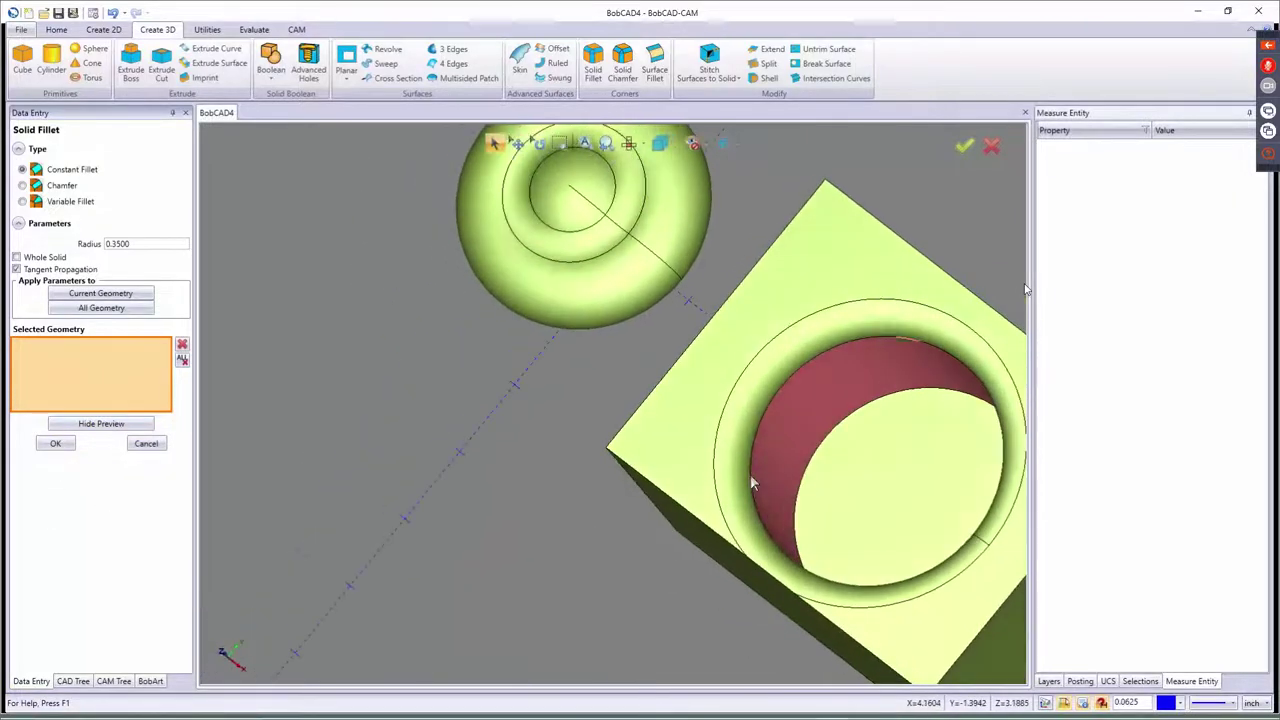
pyautogui.click(855, 470)
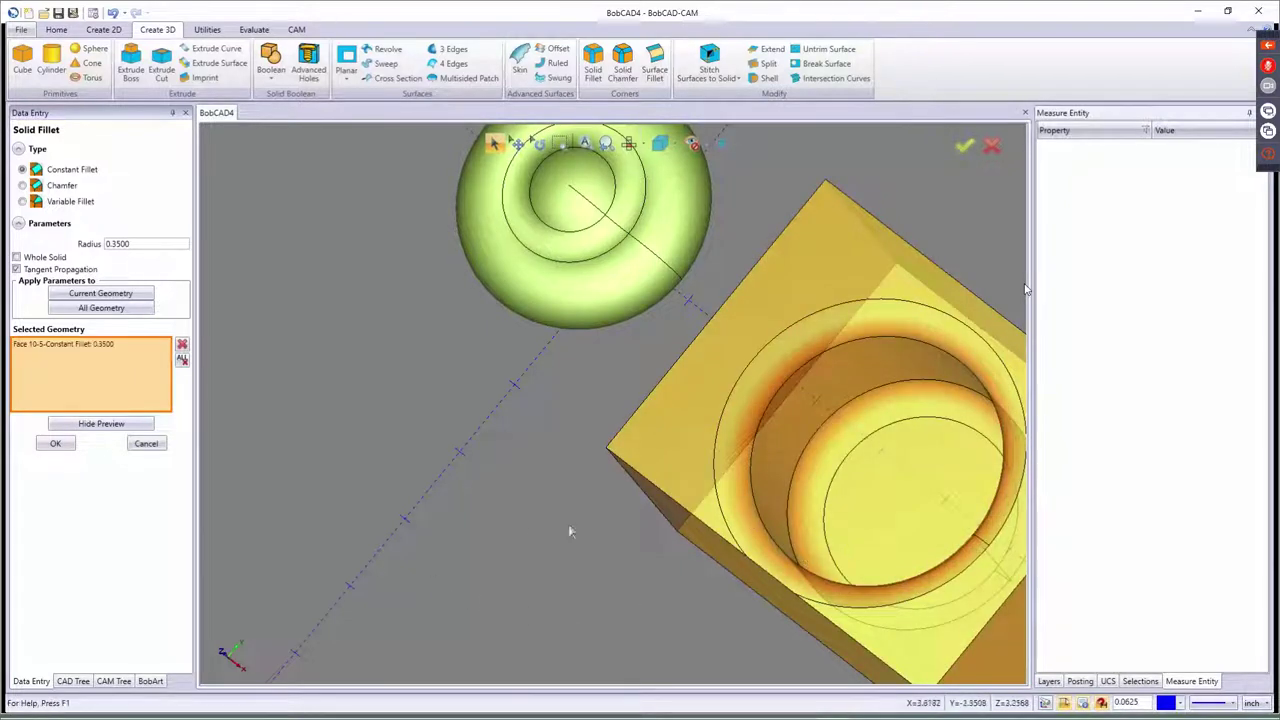
pyautogui.click(55, 443)
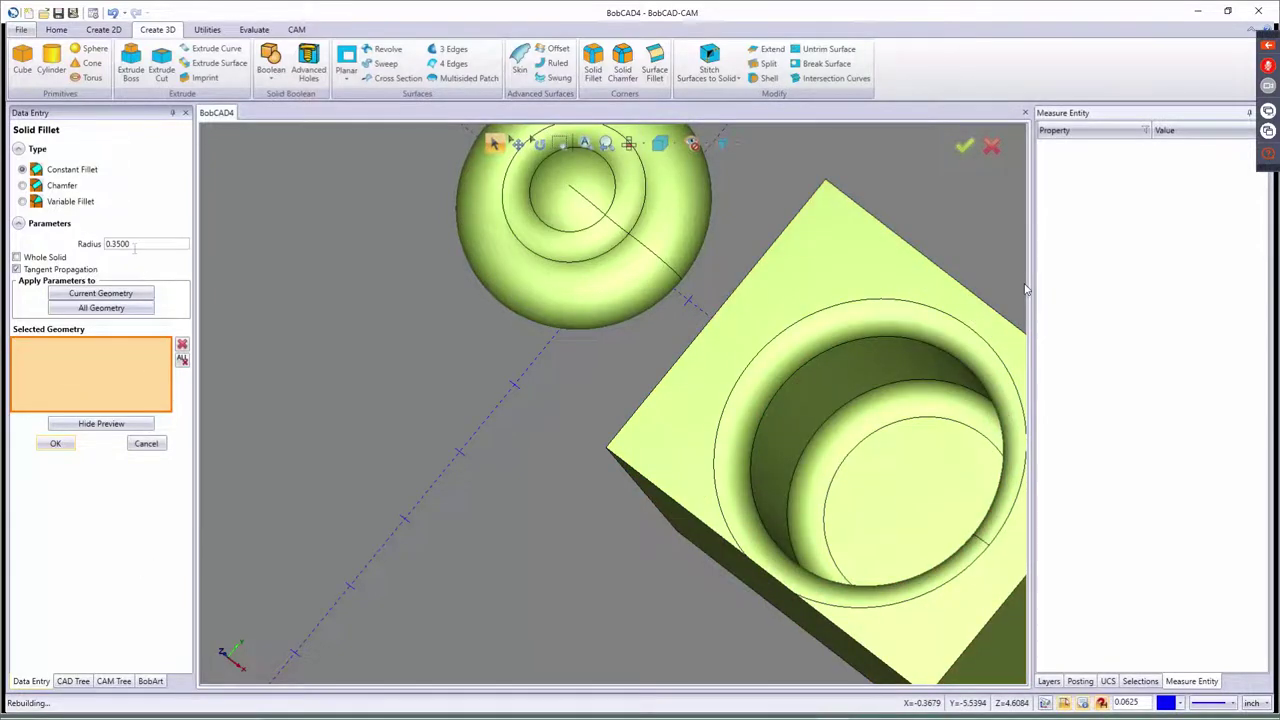
pyautogui.scroll(-5, 555, 550)
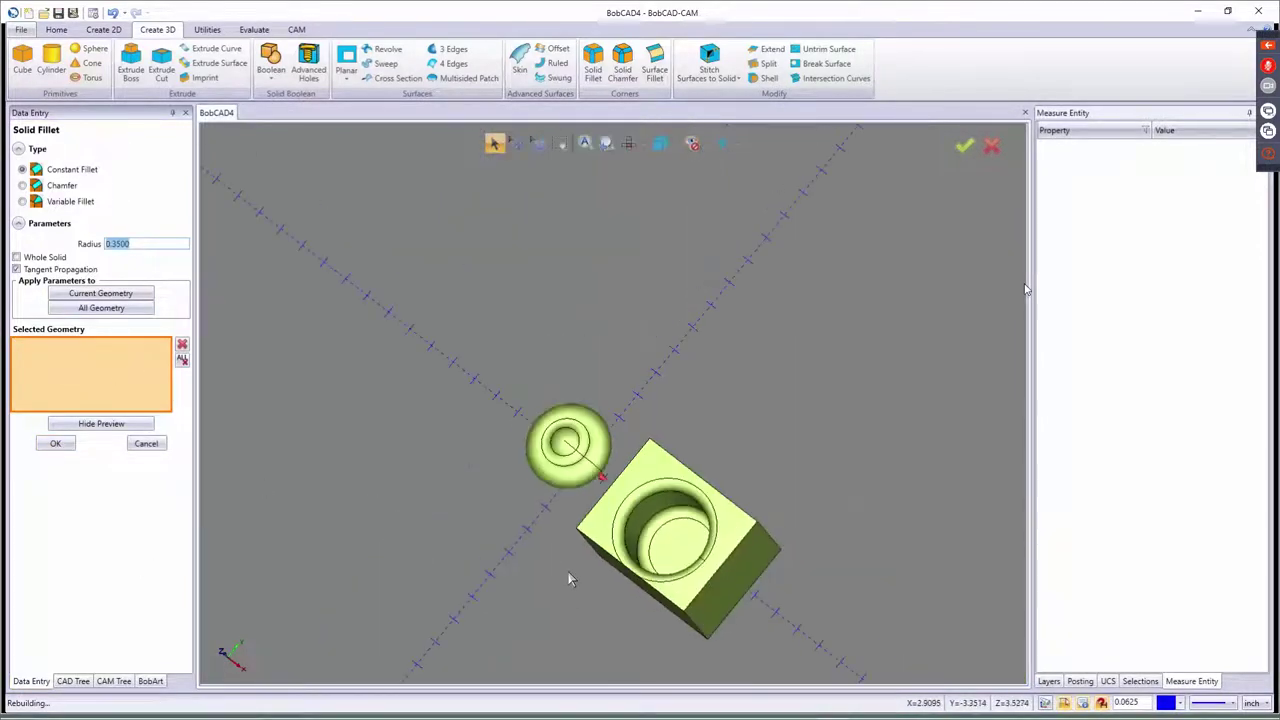
pyautogui.press('Left')
pyautogui.press('Left')
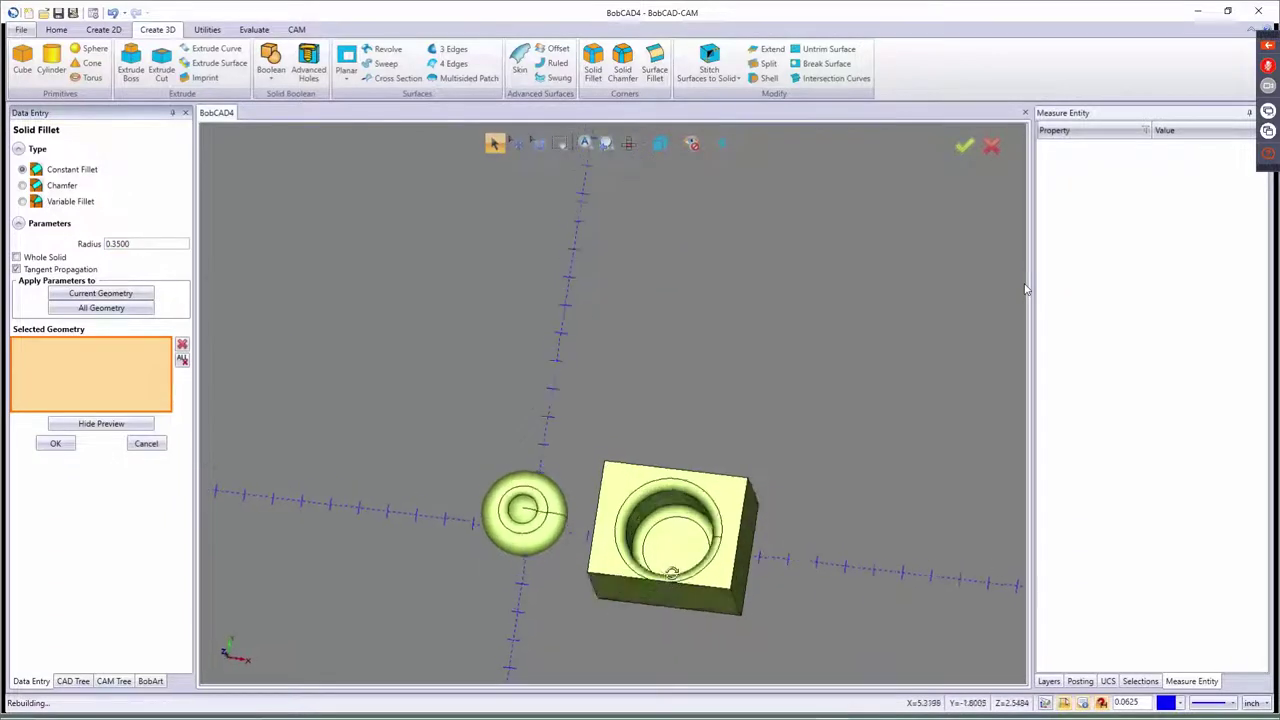
pyautogui.press('Down')
pyautogui.press('Down')
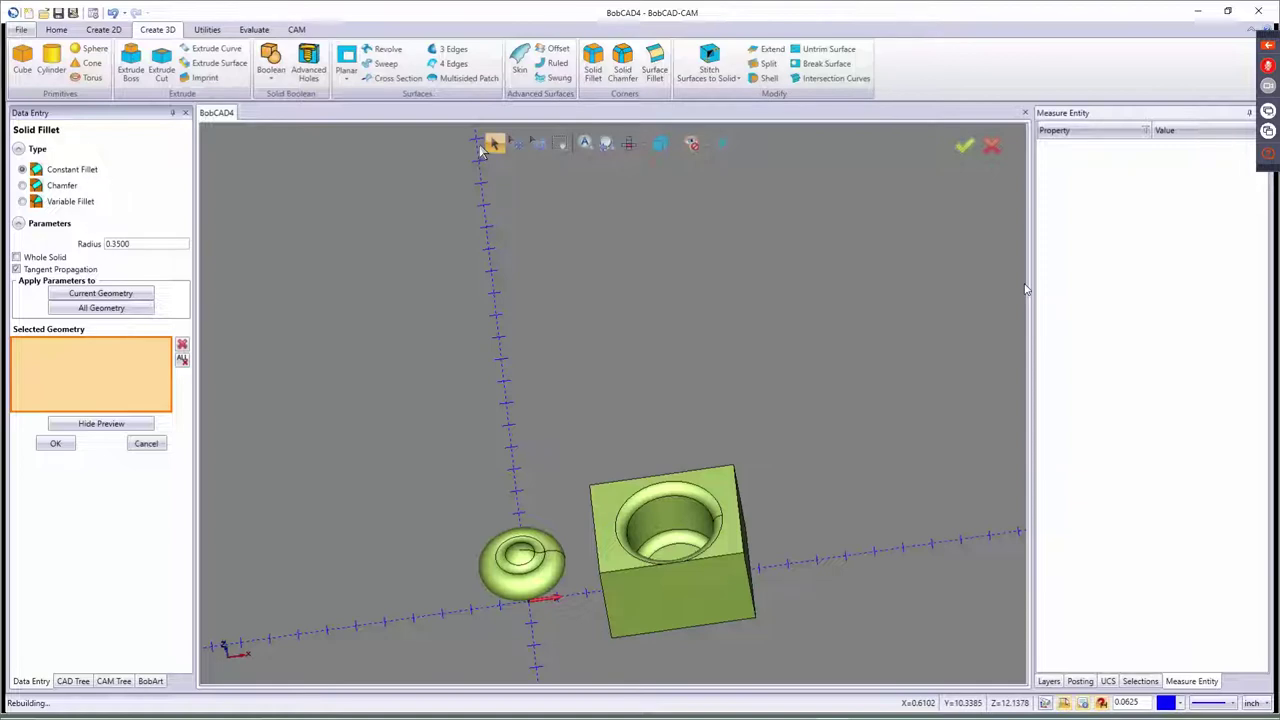
# - Set up a 0.35-to-0.0000 variable fillet on a cube edge, then change the type to Chamfer
pyautogui.click(47, 203)
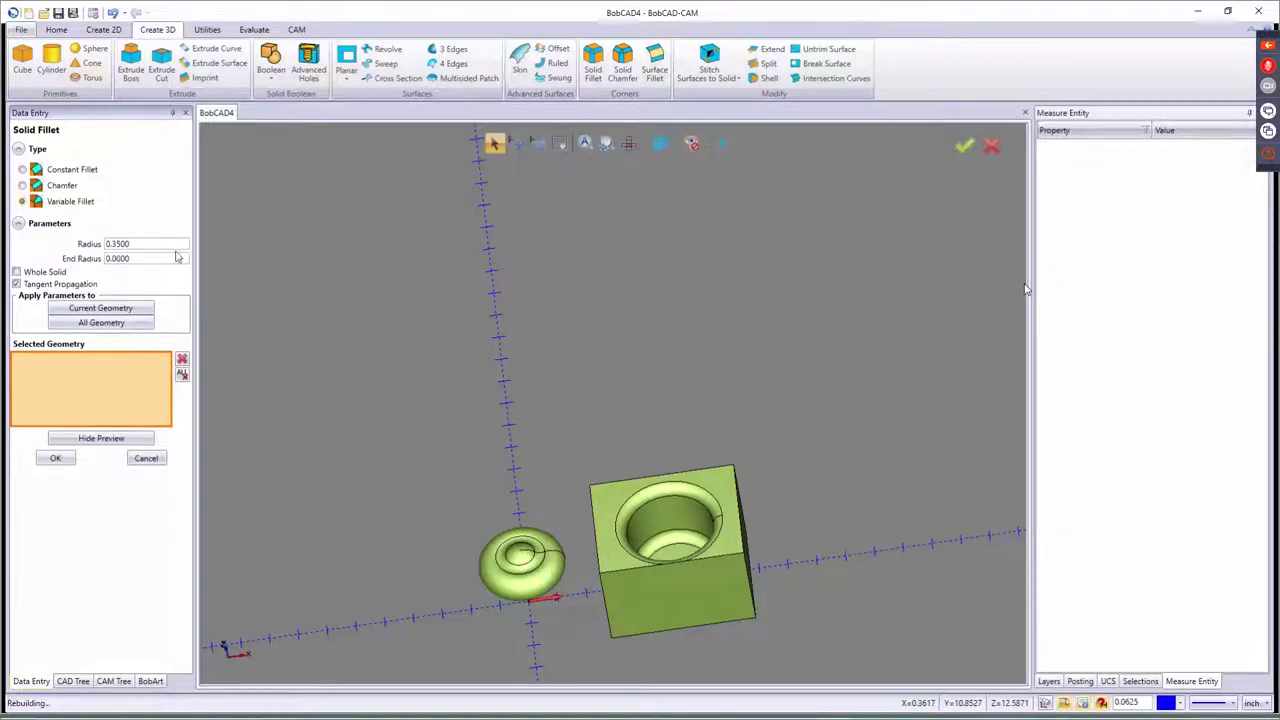
pyautogui.click(145, 244)
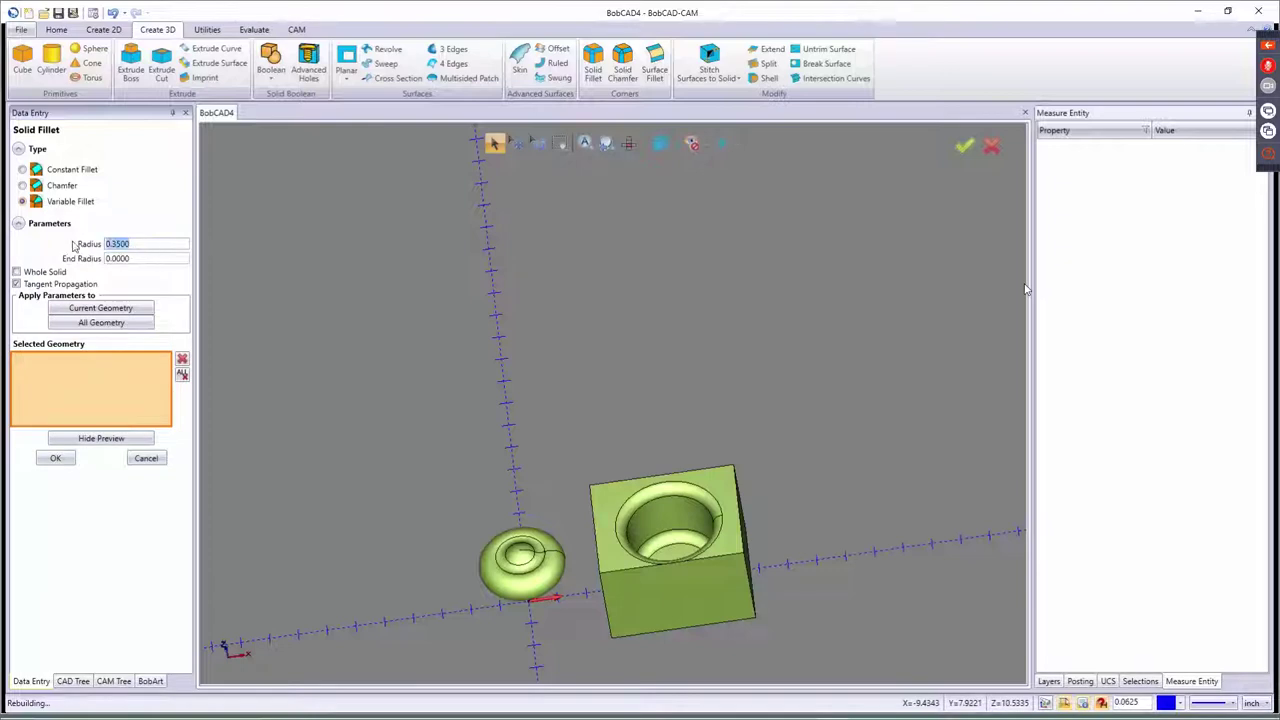
pyautogui.click(143, 259)
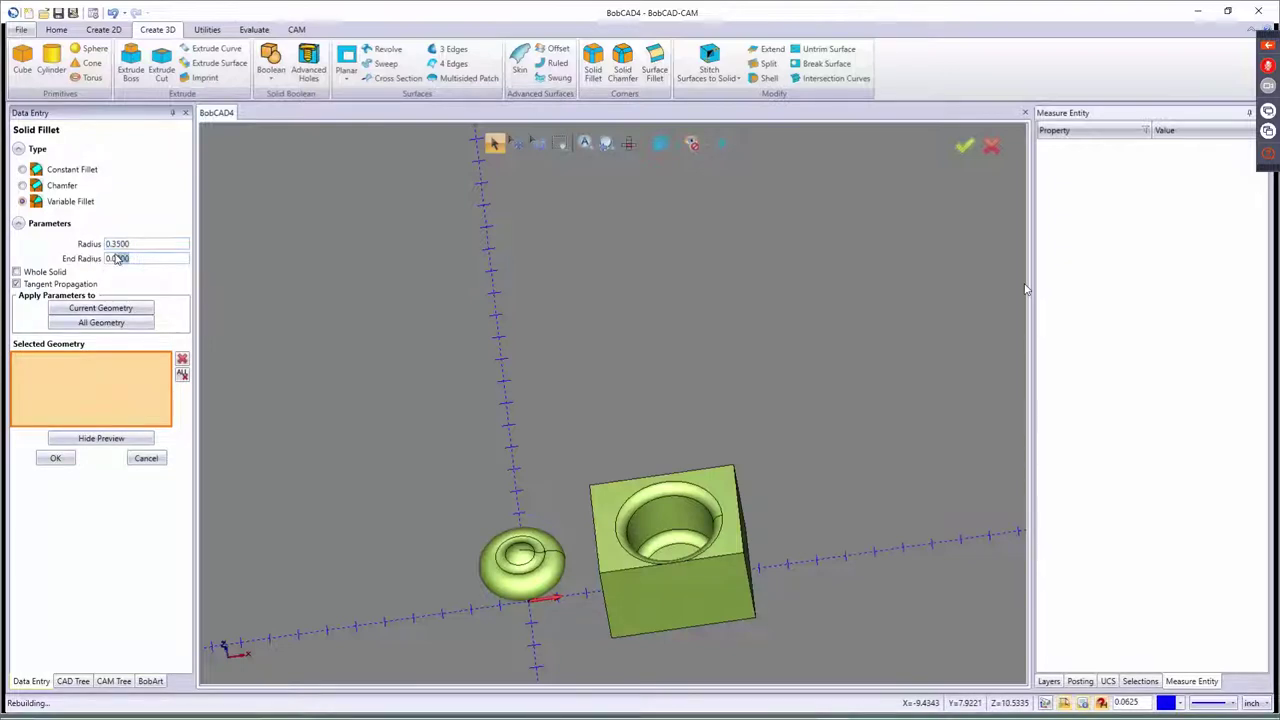
pyautogui.click(607, 610)
pyautogui.scroll(2, 640, 617)
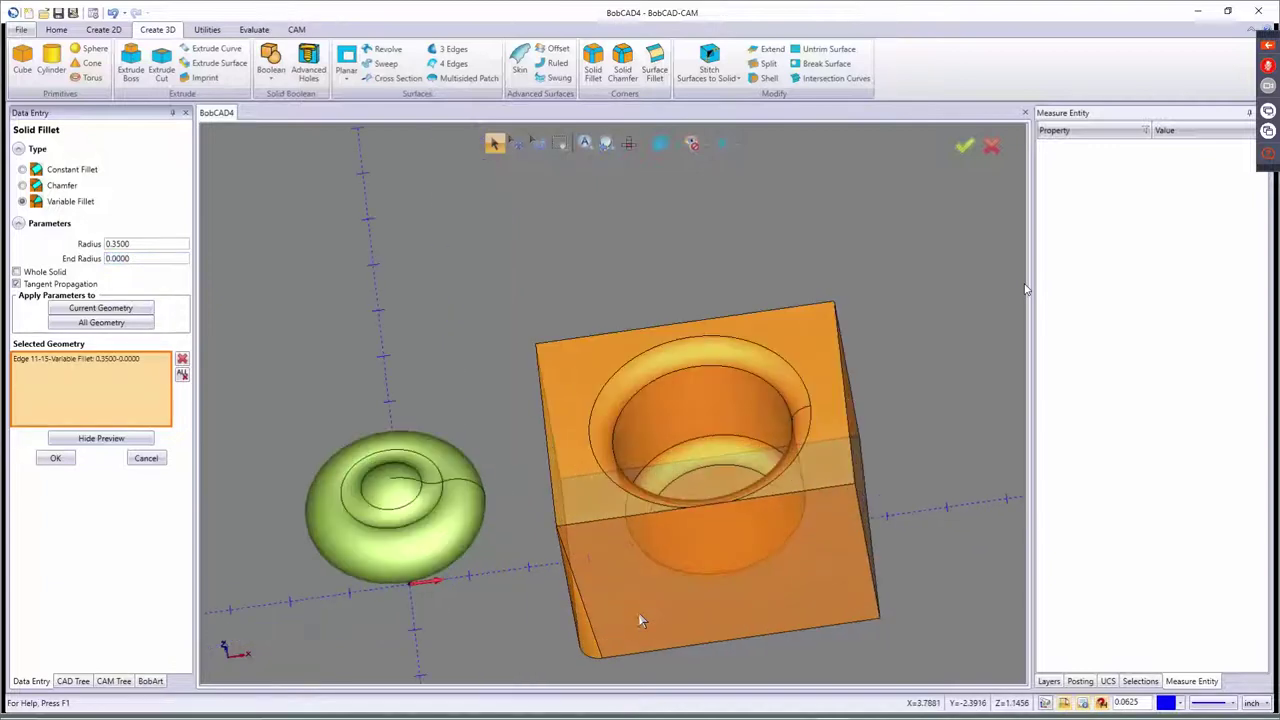
pyautogui.moveTo(671, 586); pyautogui.dragTo(707, 657, button='middle')
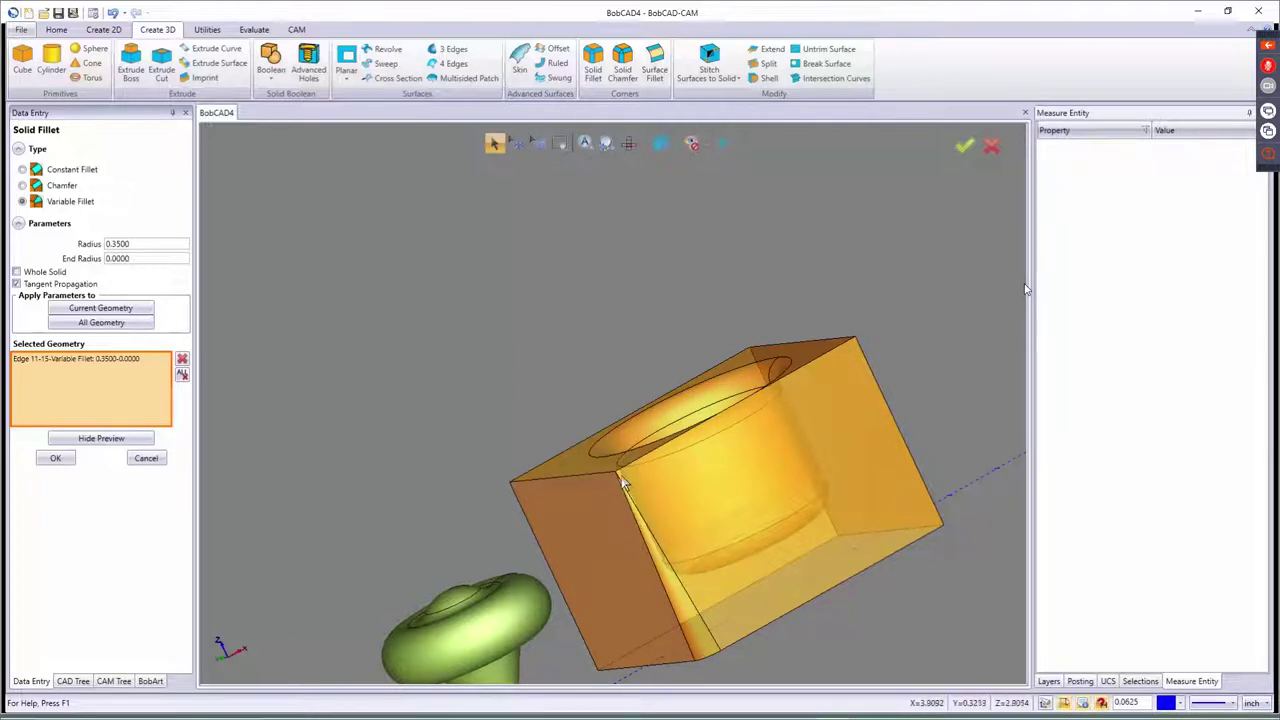
pyautogui.doubleClick(147, 258)
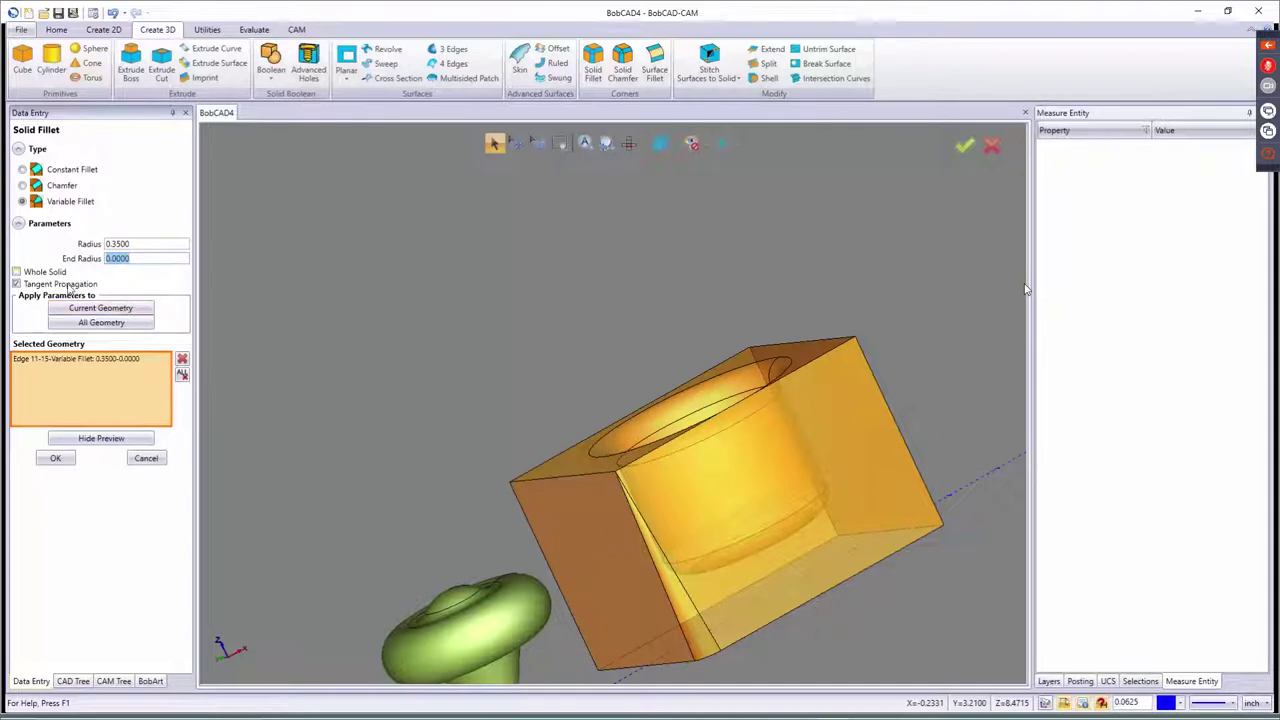
pyautogui.click(50, 186)
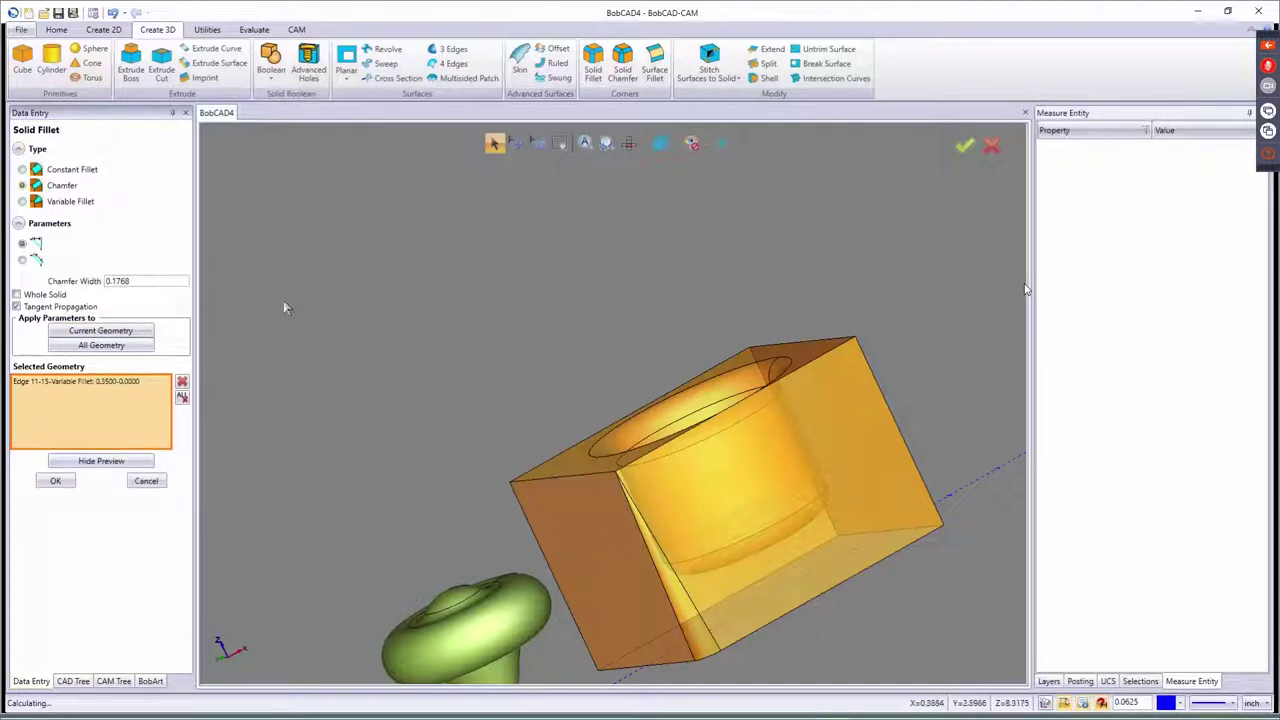
# - Chamfer a vertical block edge at 0.1768 width, replacing the previously picked edge
pyautogui.moveTo(143, 282); pyautogui.dragTo(66, 294)
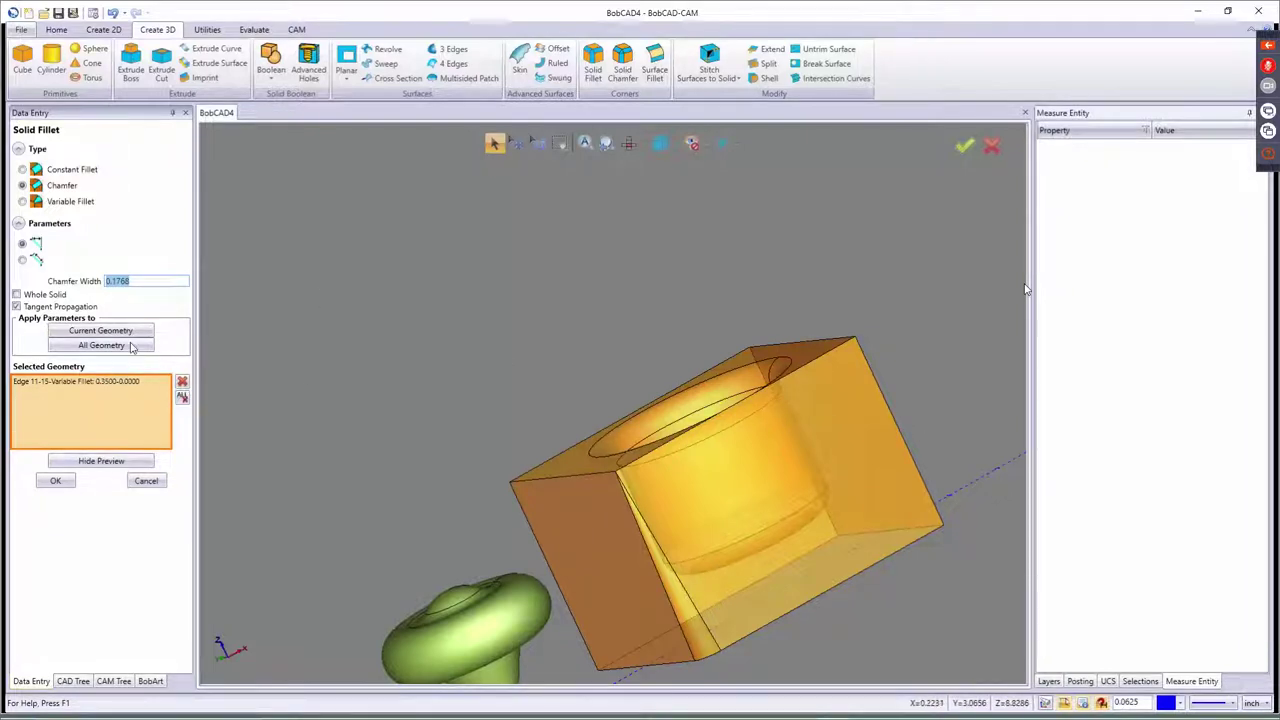
pyautogui.click(56, 481)
pyautogui.click(144, 483)
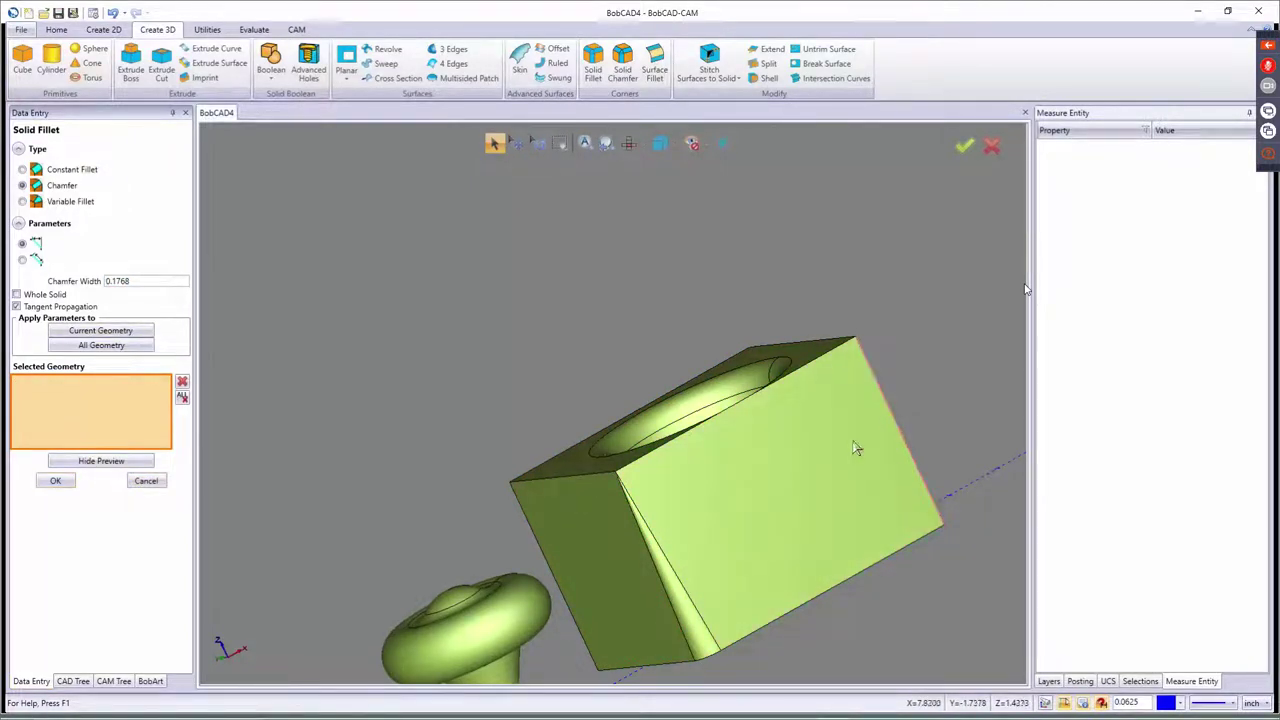
pyautogui.moveTo(576, 353); pyautogui.dragTo(800, 402, button='middle')
pyautogui.click(100, 460)
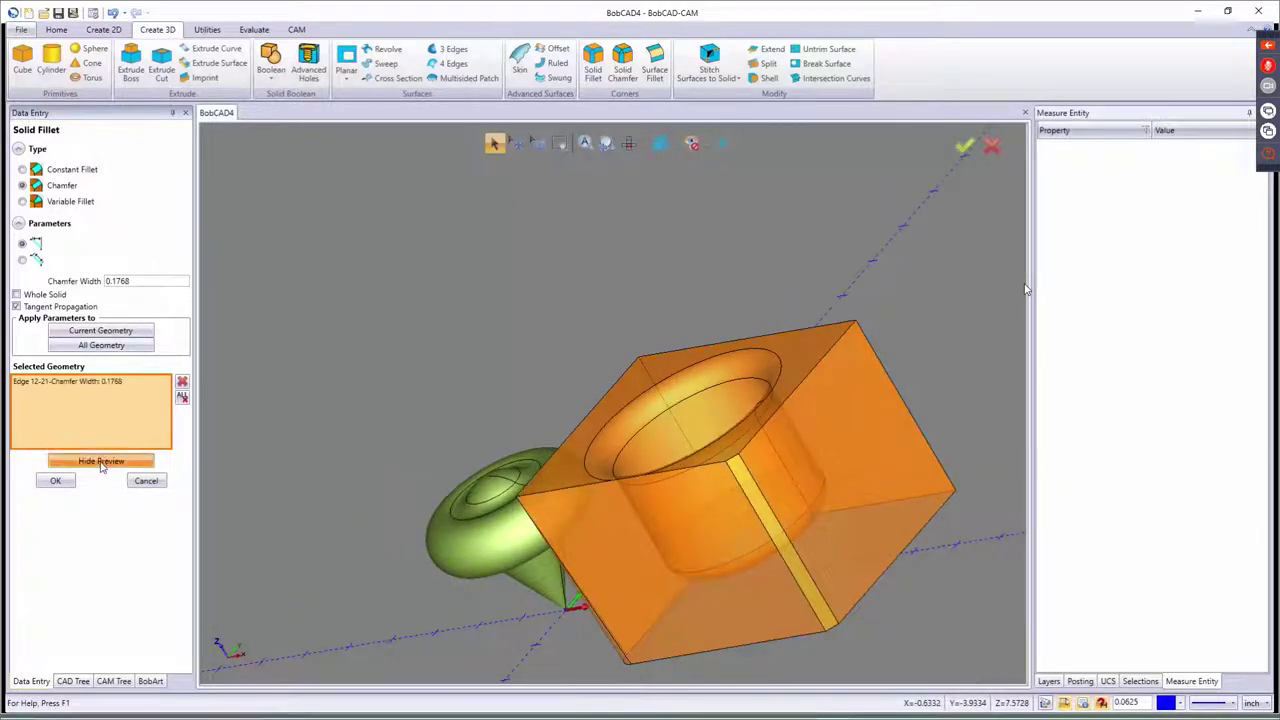
pyautogui.click(45, 489)
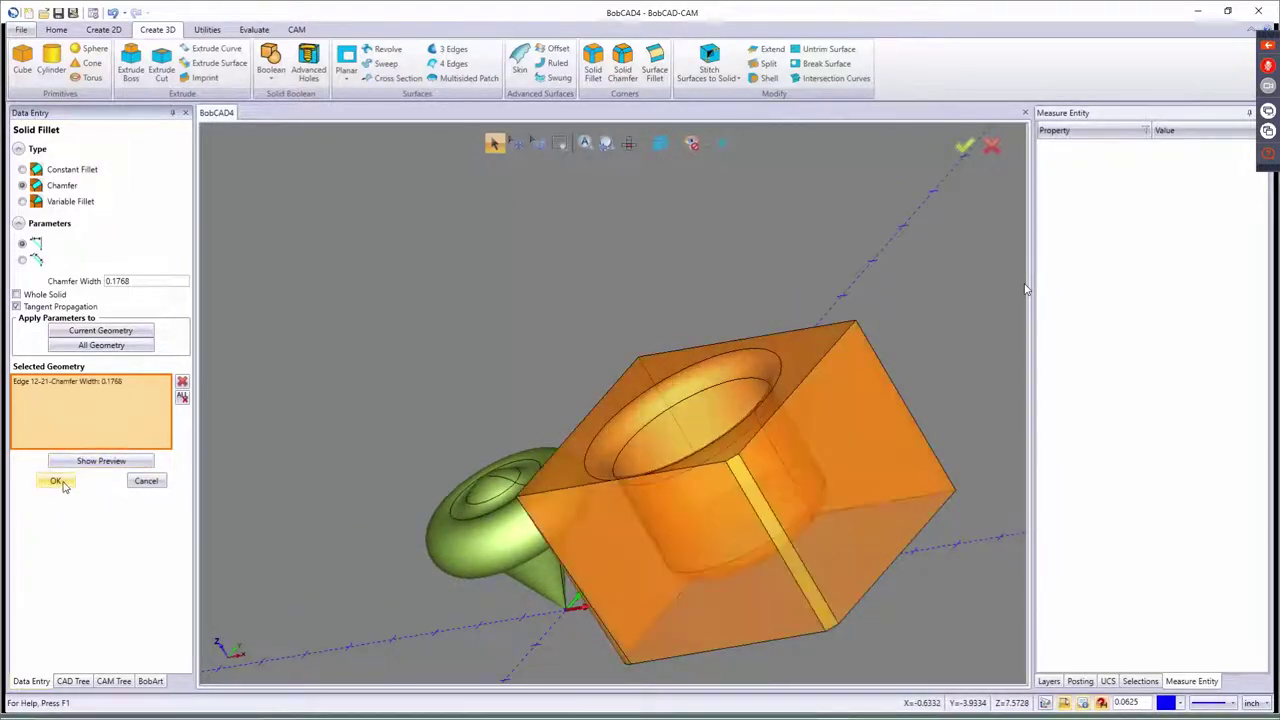
pyautogui.moveTo(568, 397); pyautogui.dragTo(549, 370, button='middle')
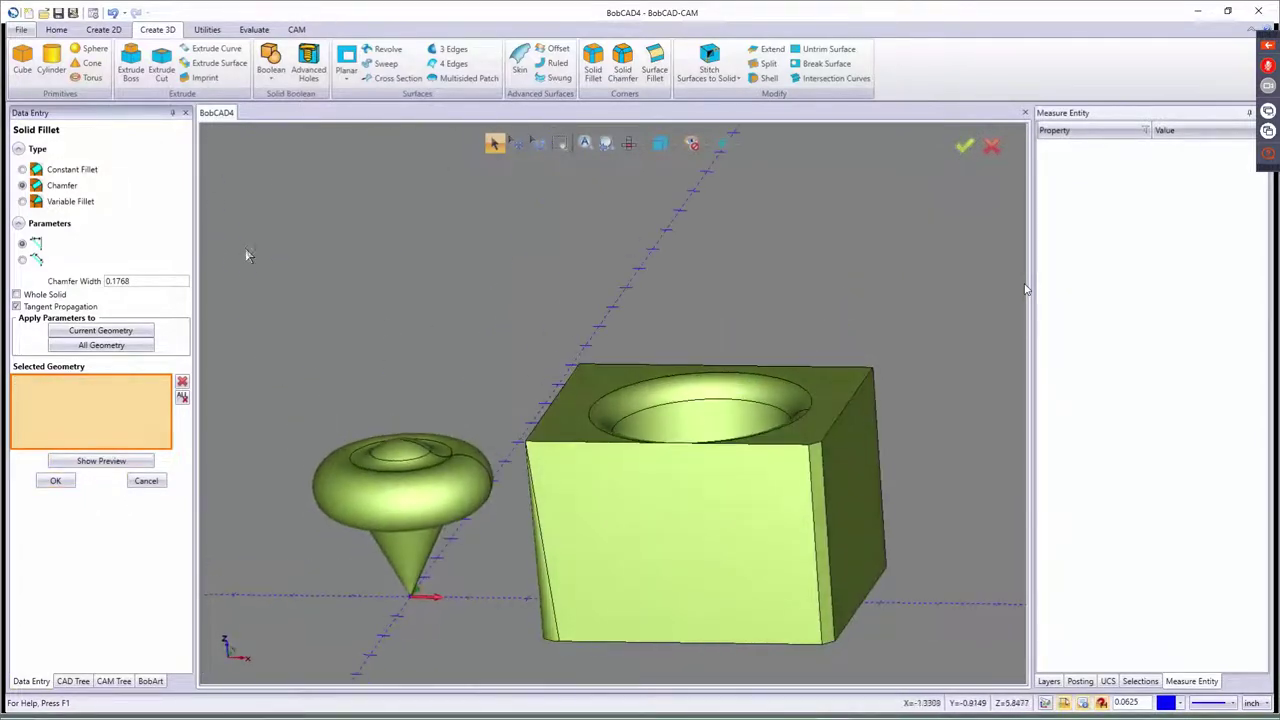
pyautogui.moveTo(178, 279); pyautogui.dragTo(27, 296)
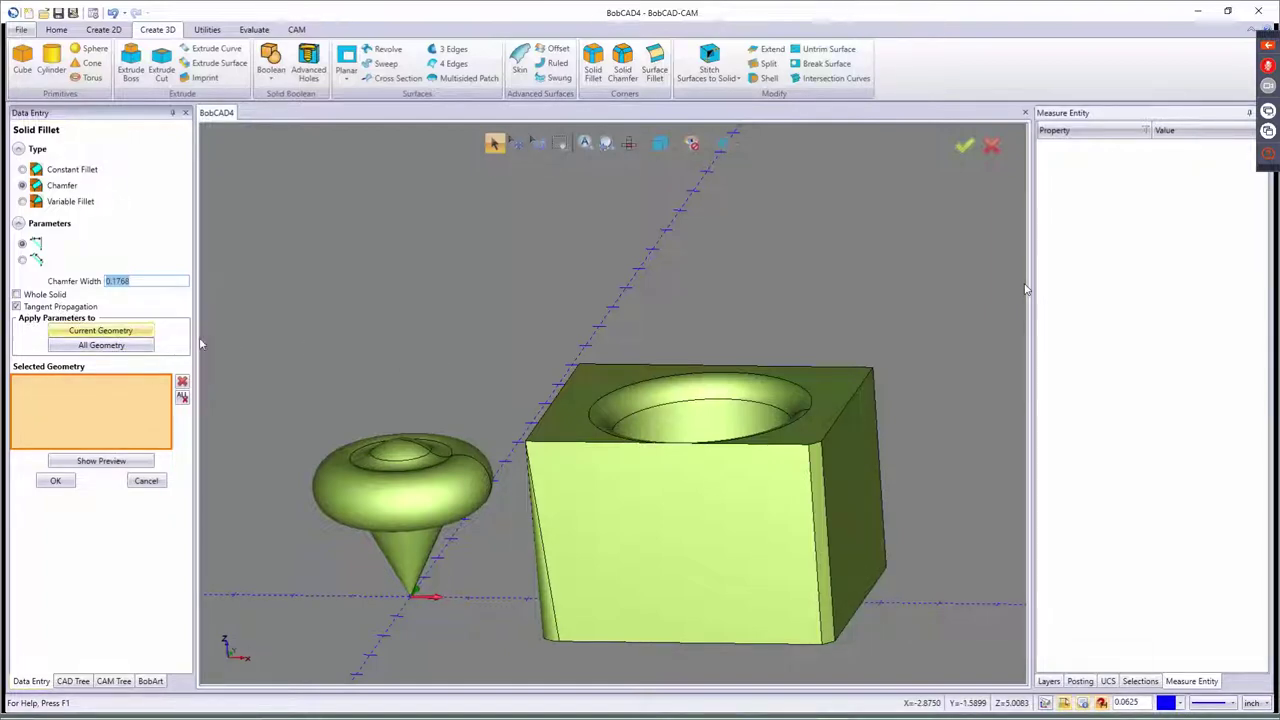
# - Preview a variable fillet on a cube edge from several angles, then cancel it
pyautogui.click(45, 203)
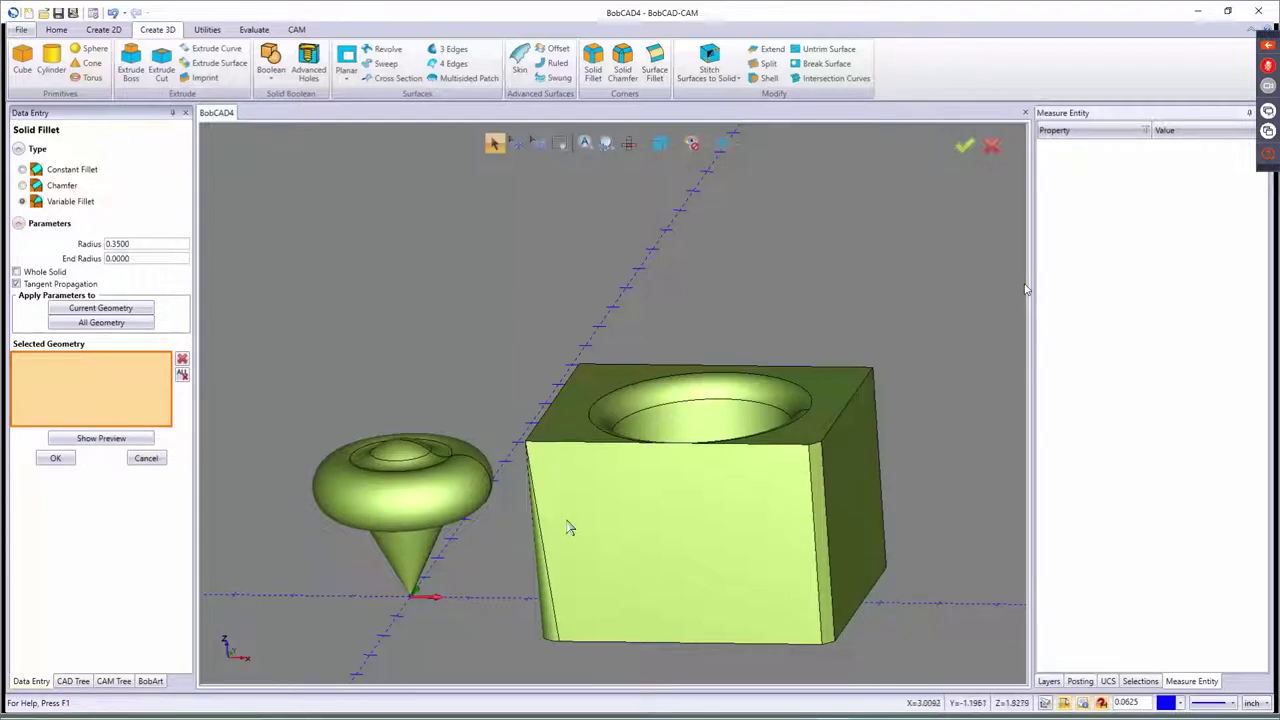
pyautogui.moveTo(728, 538); pyautogui.dragTo(396, 408, button='middle')
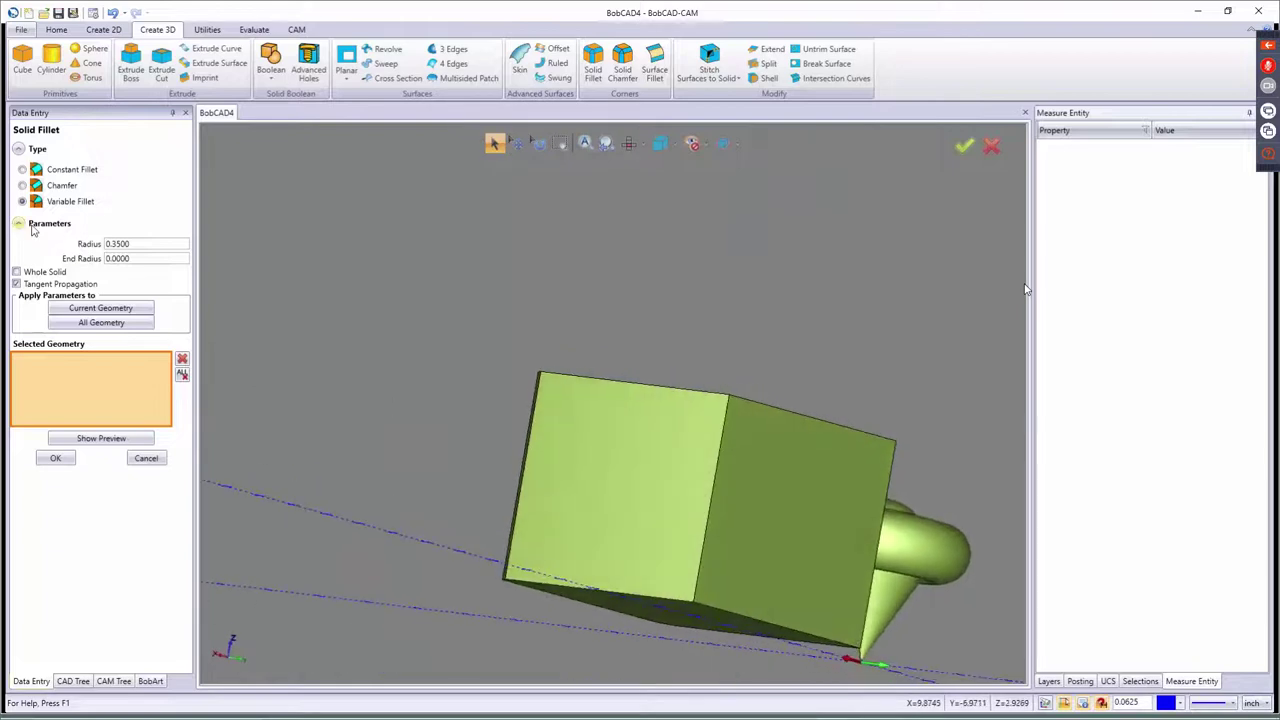
pyautogui.click(728, 420)
pyautogui.click(120, 439)
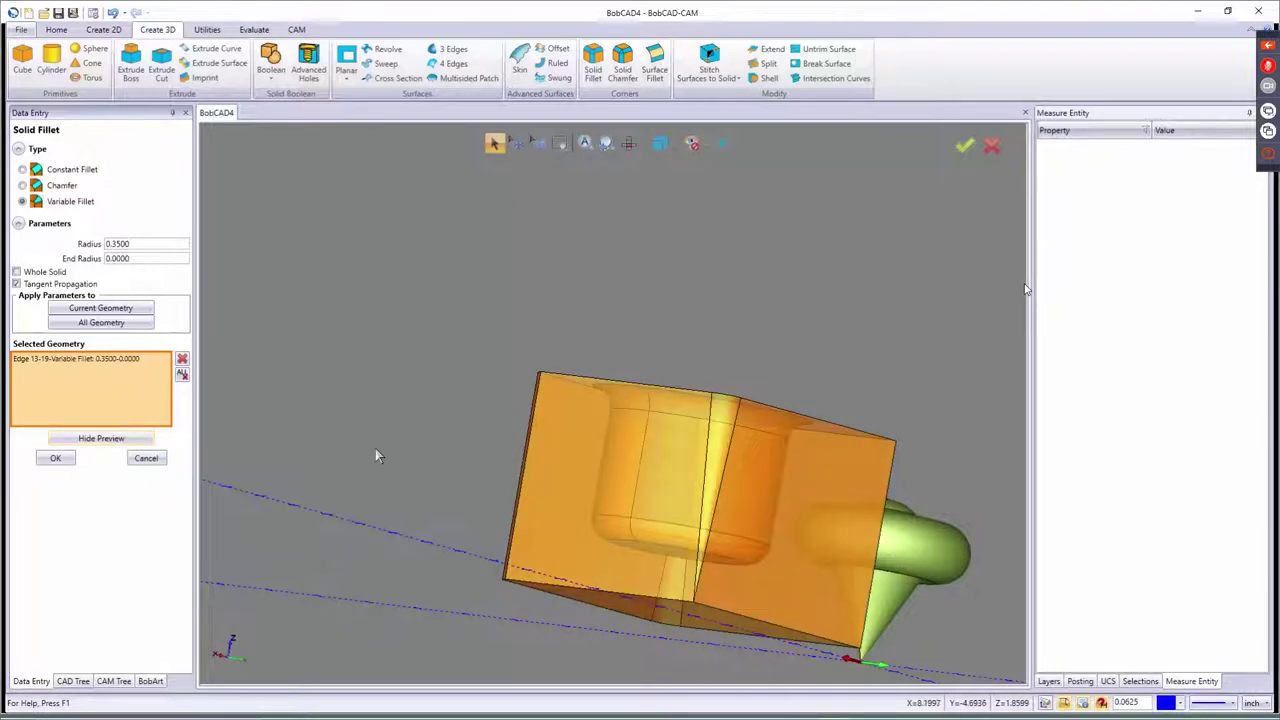
pyautogui.moveTo(426, 418); pyautogui.dragTo(460, 457, button='middle')
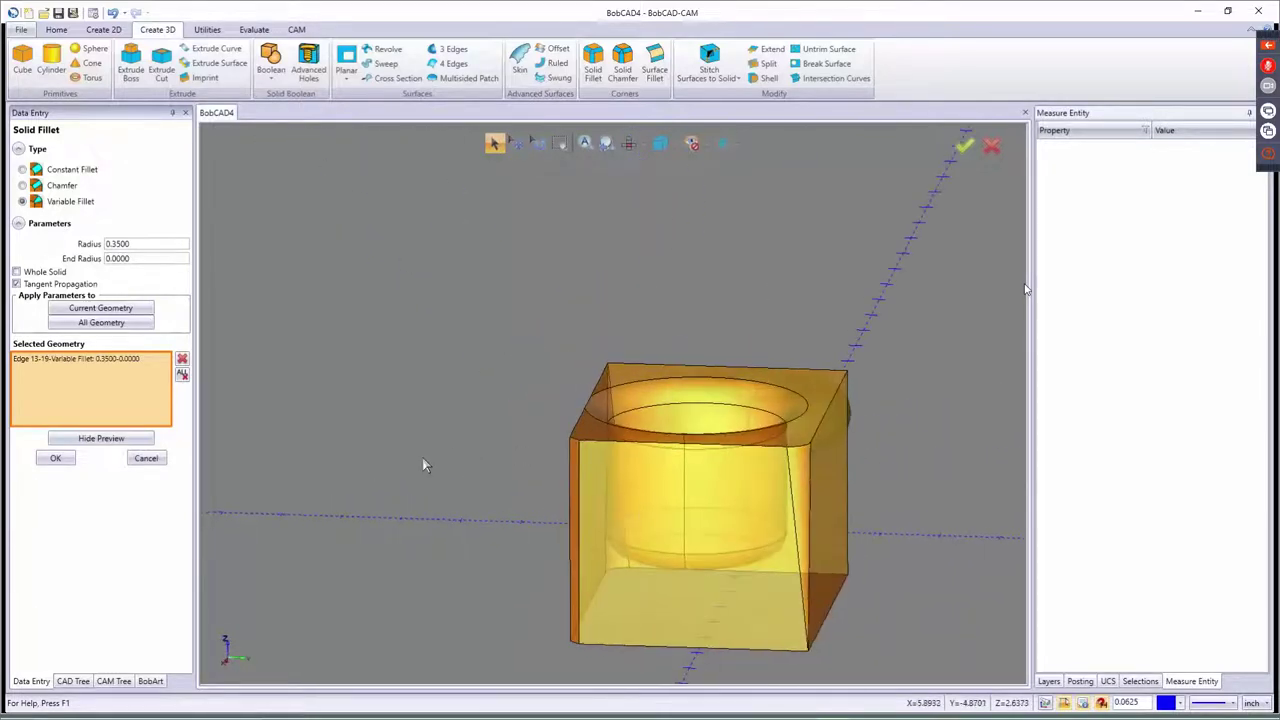
pyautogui.moveTo(723, 523); pyautogui.dragTo(533, 512, button='middle')
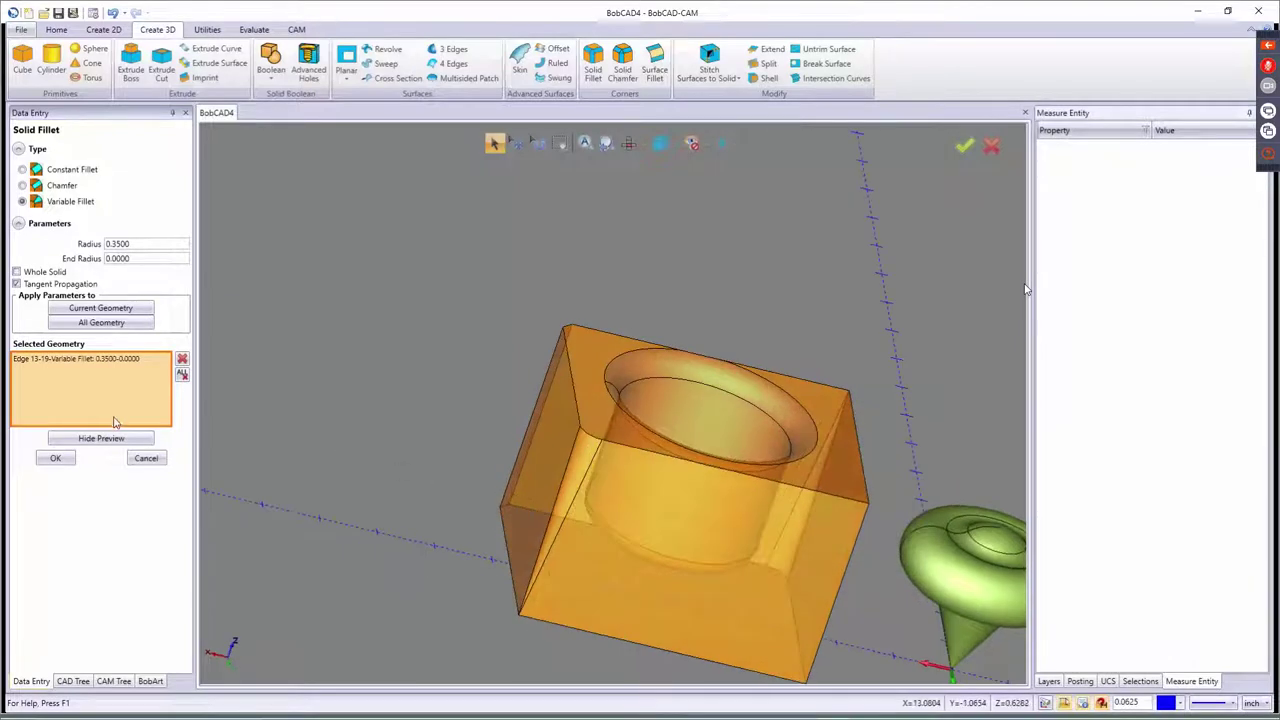
pyautogui.click(146, 460)
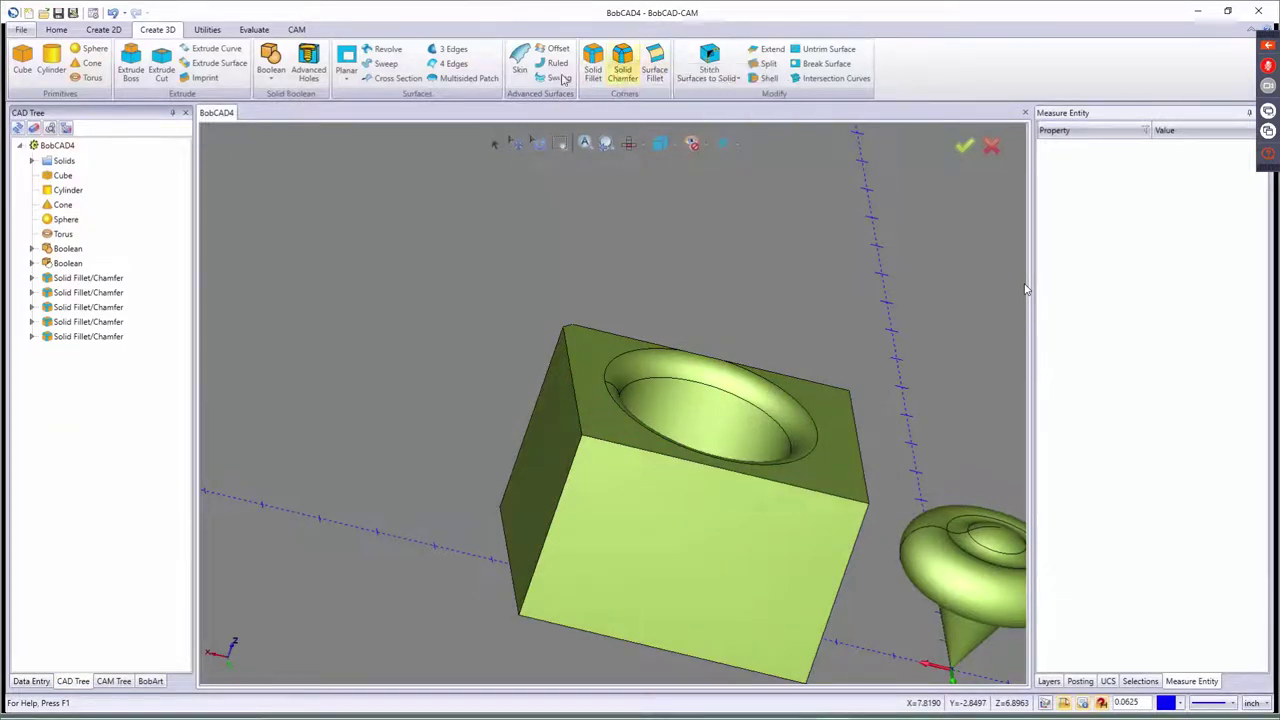
# - Apply a 0.25-to-0 variable fillet to the block's front-left vertical edge
pyautogui.click(593, 65)
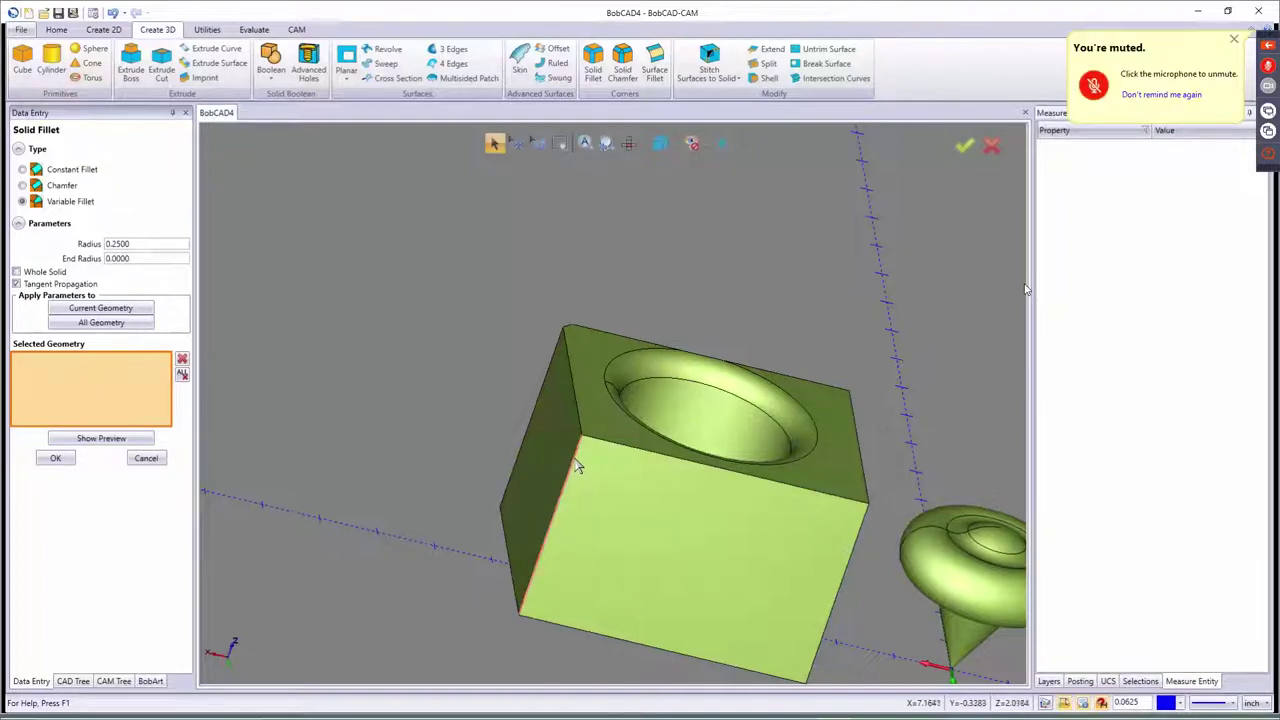
pyautogui.click(524, 605)
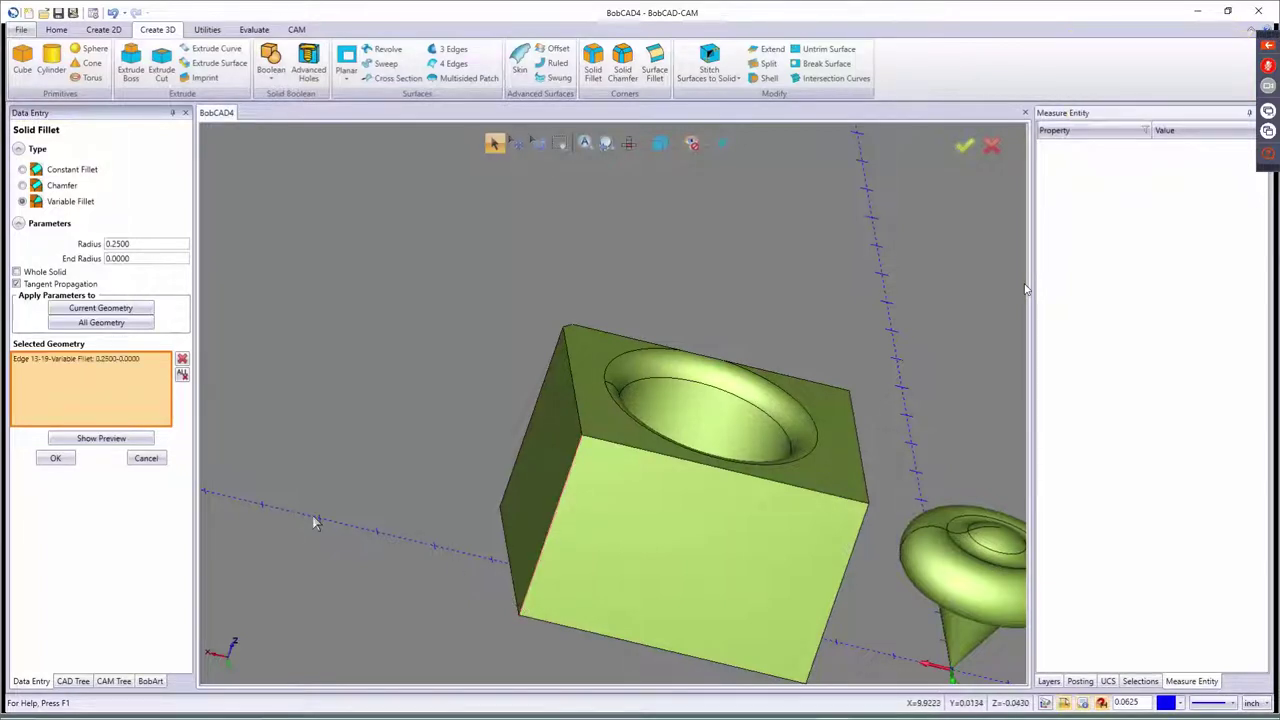
pyautogui.click(104, 440)
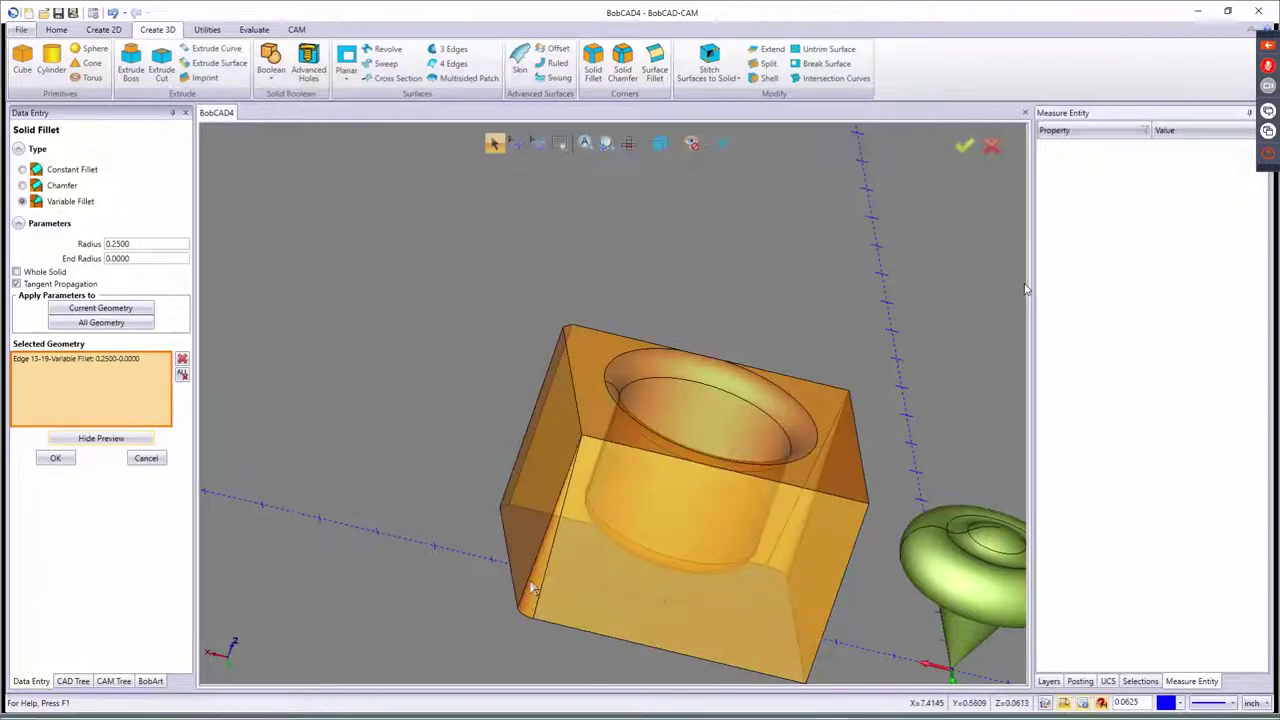
pyautogui.click(182, 373)
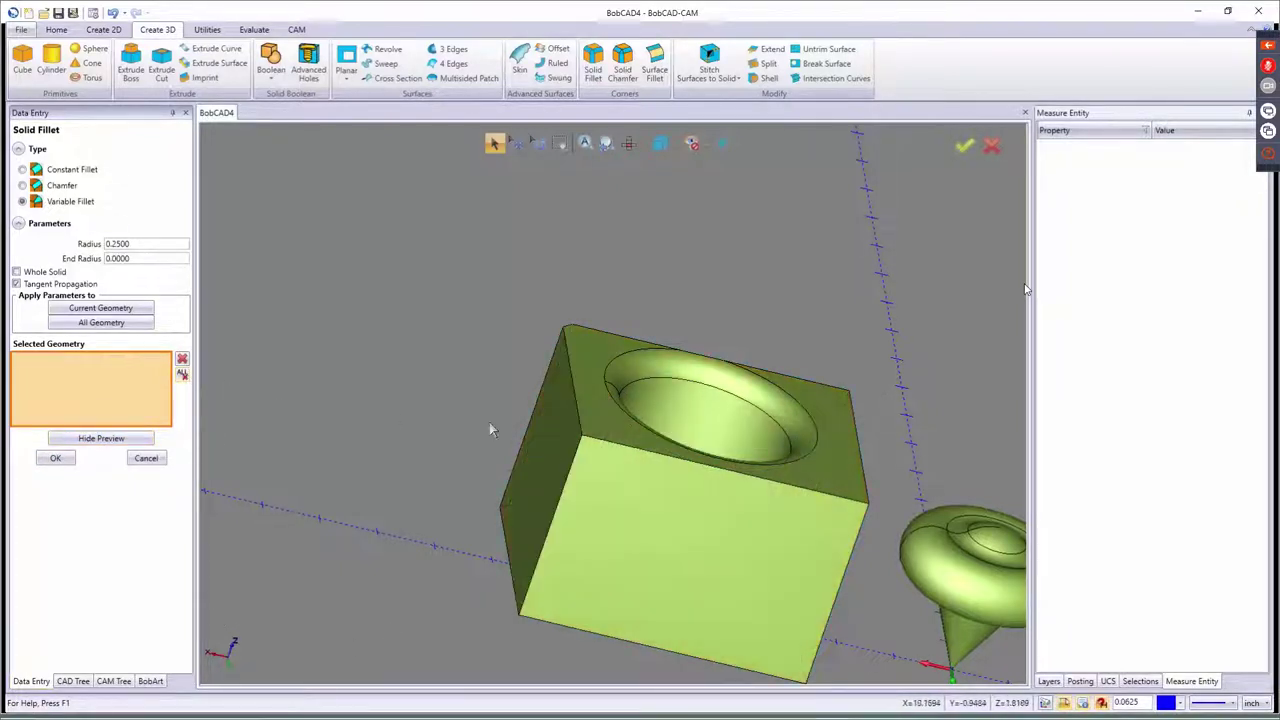
pyautogui.click(581, 455)
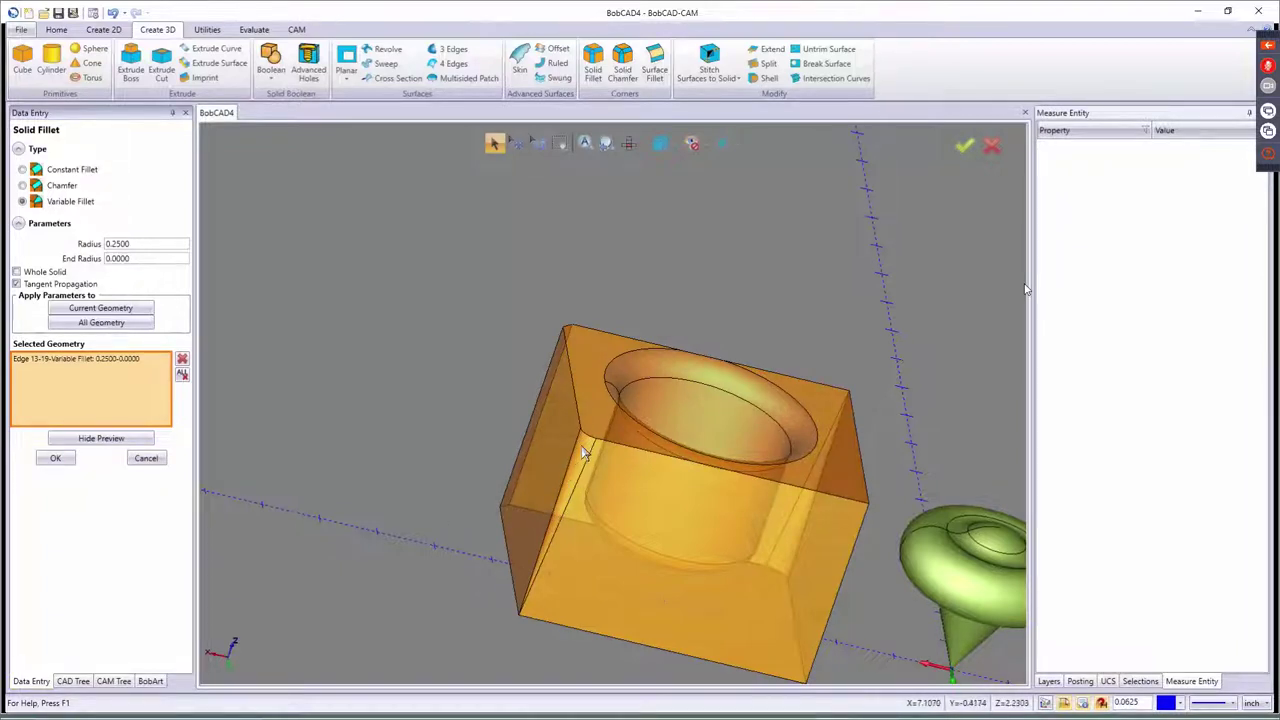
pyautogui.click(55, 459)
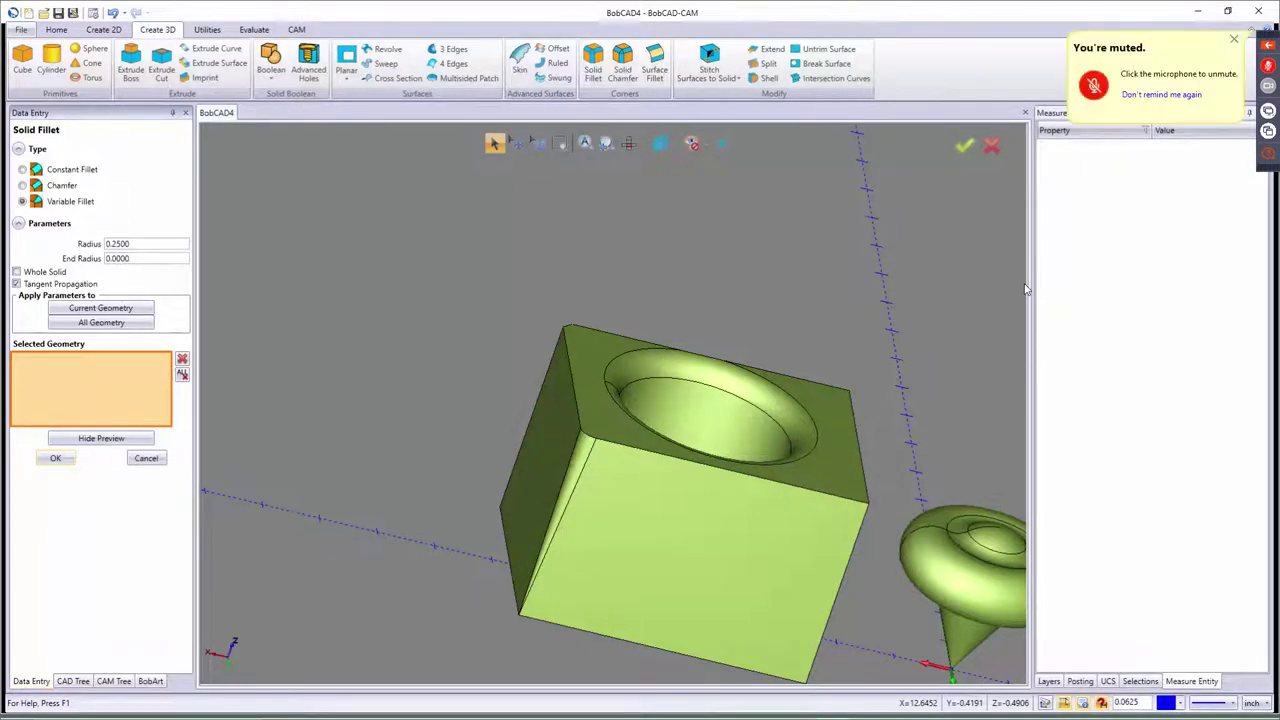
pyautogui.click(148, 458)
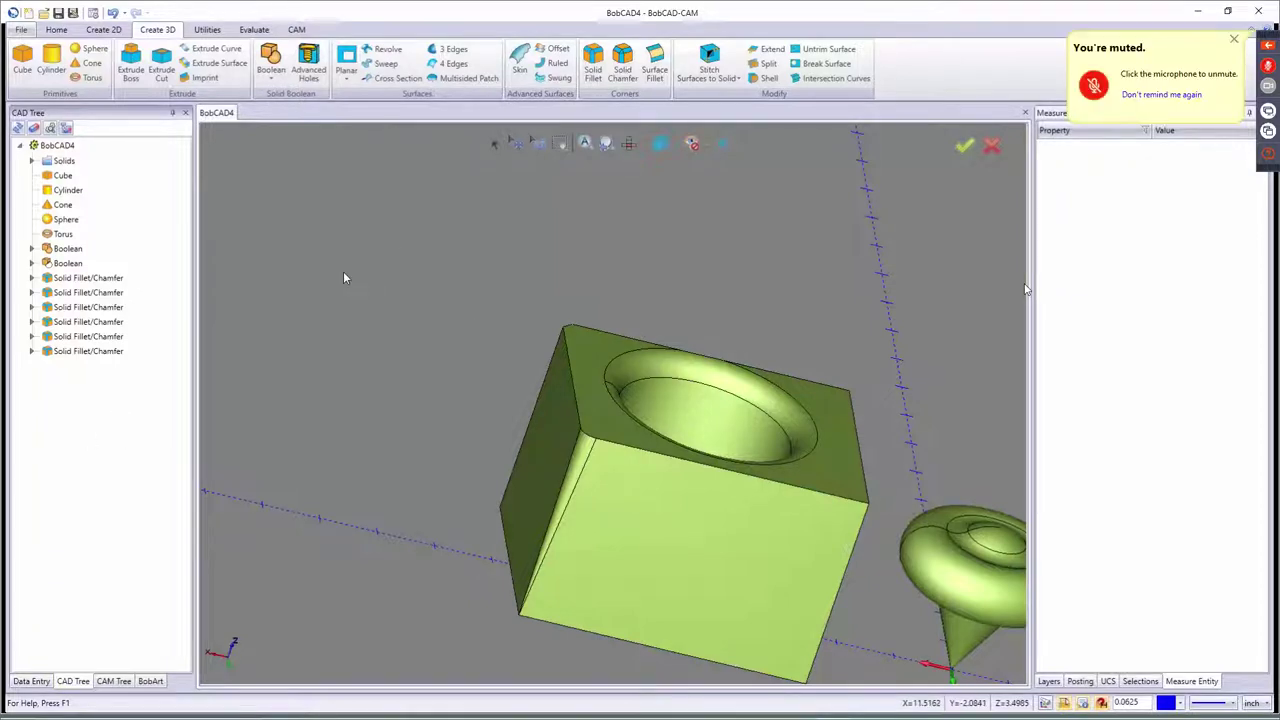
# - Switch to an isometric view of the finished filleted block
pyautogui.press('Home')
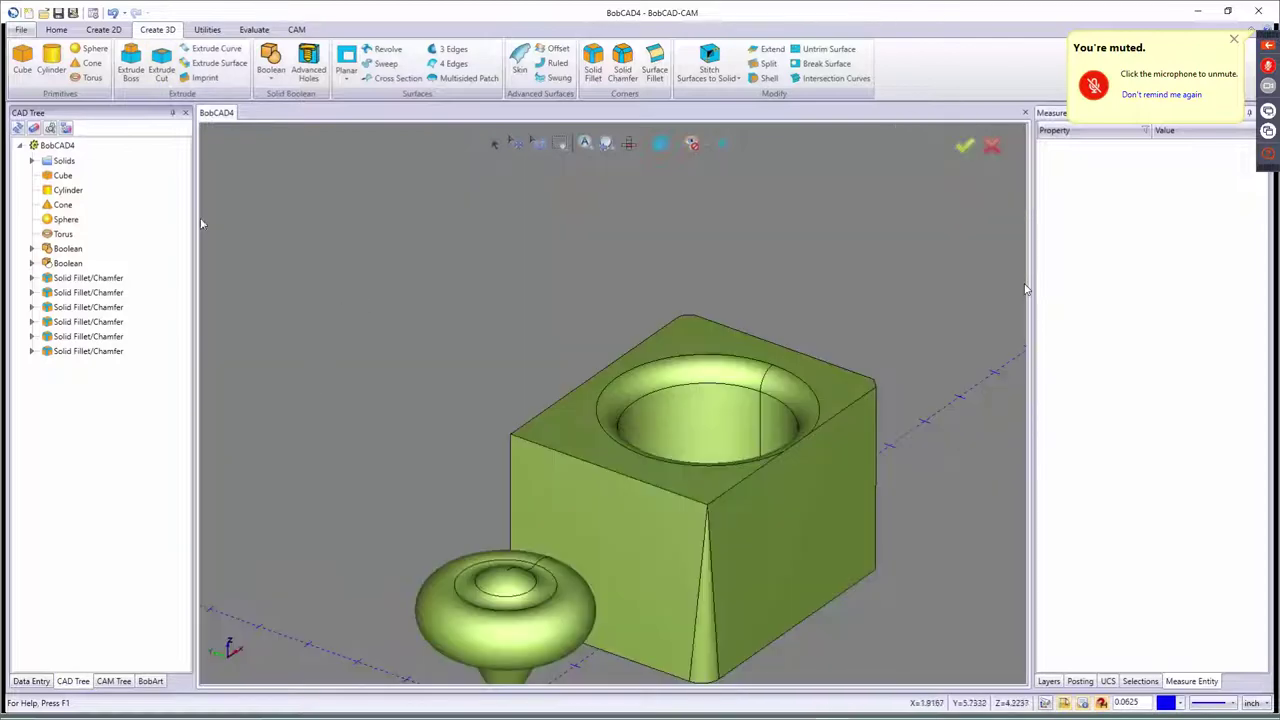
# - Open 'extrude example' from Recent Files and view its flat sketch isometrically
pyautogui.click(21, 31)
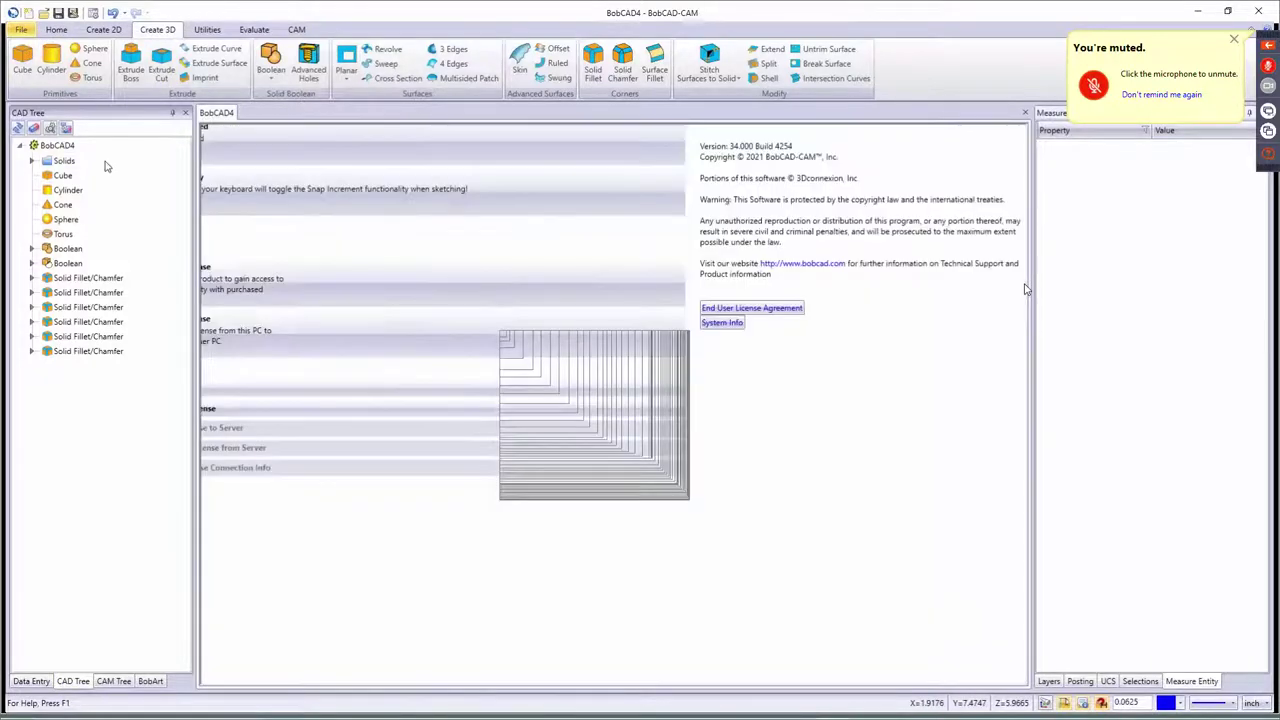
pyautogui.click(38, 198)
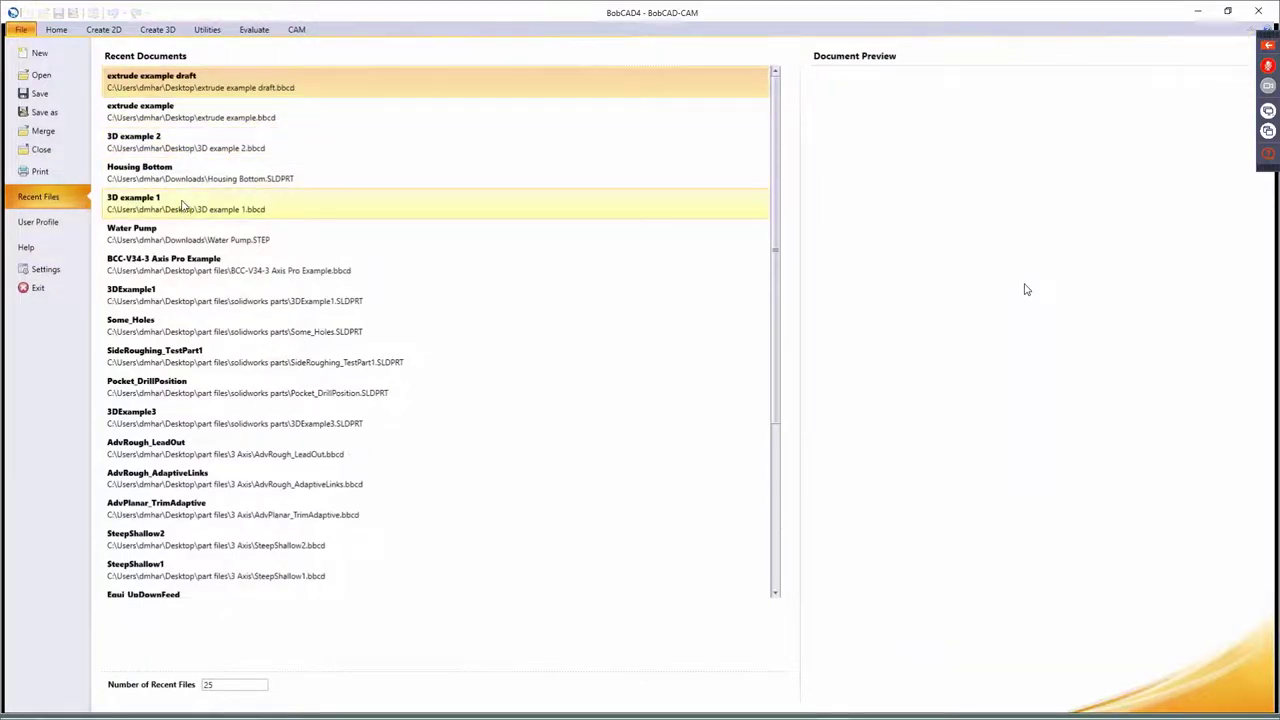
pyautogui.click(185, 115)
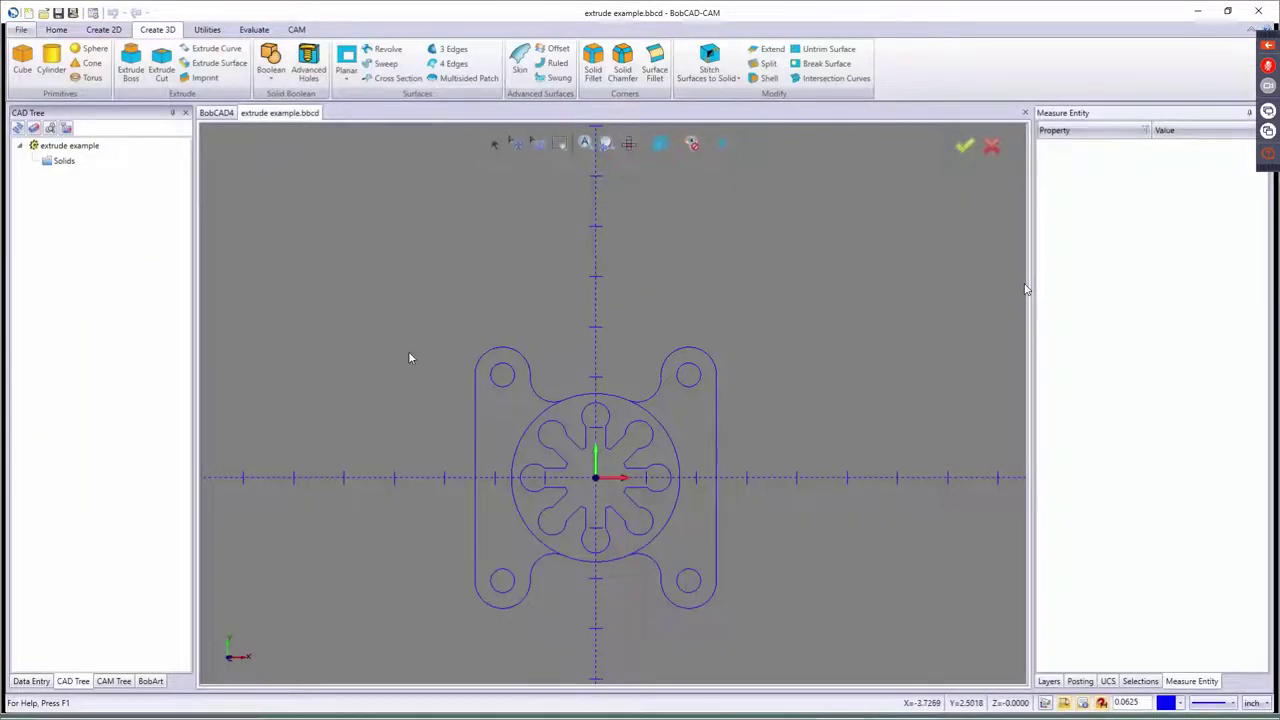
pyautogui.press('F9')
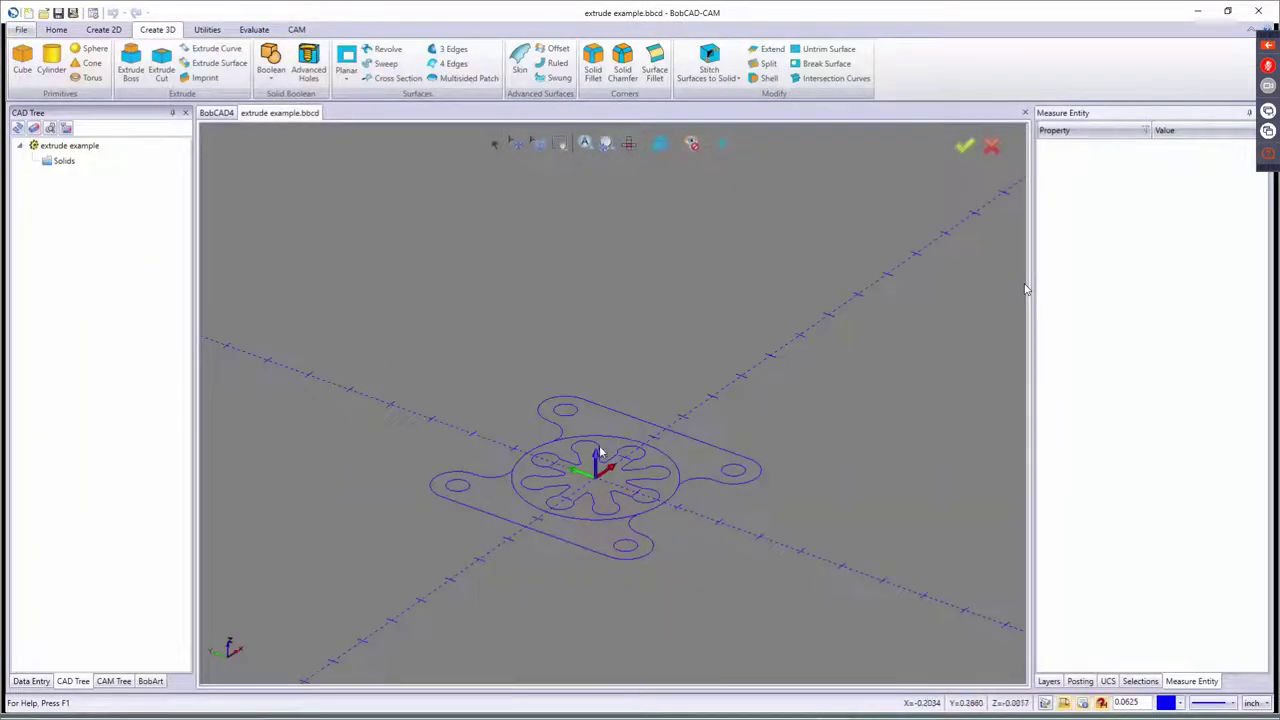
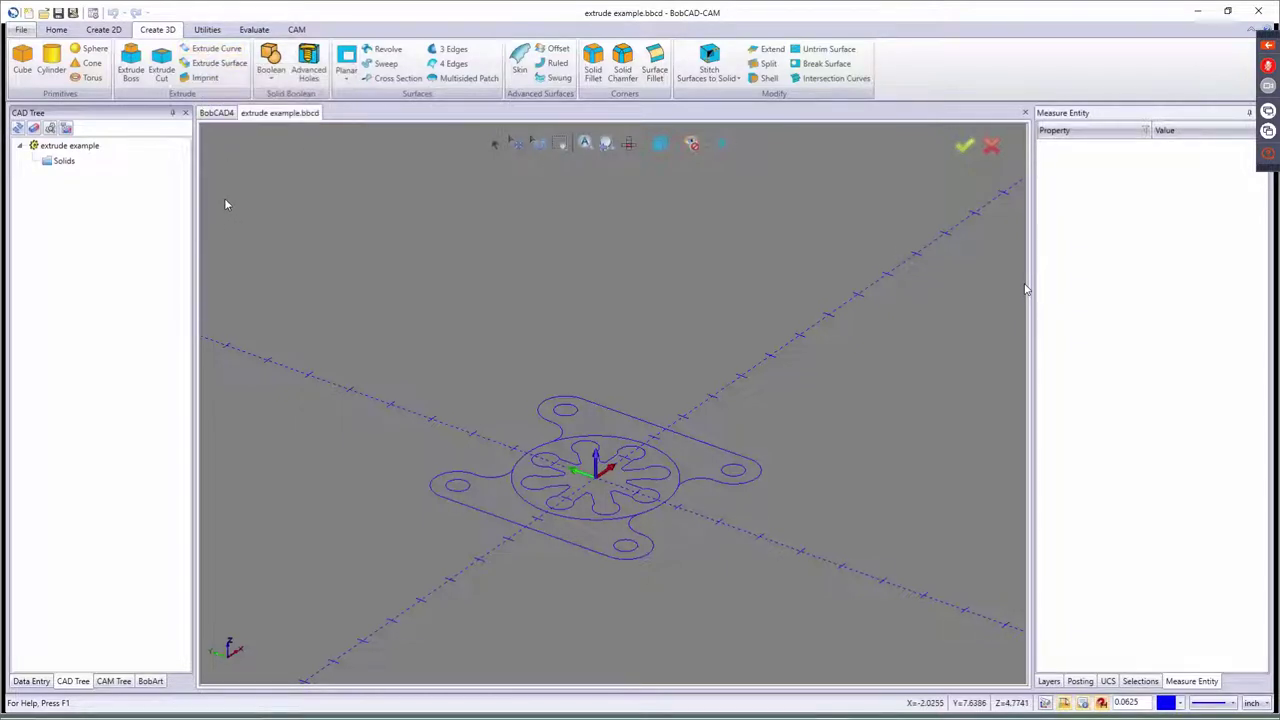
# - Pick the large circle around the star cutout, view the sketch from the top, and show the Utilities tools
pyautogui.click(493, 146)
pyautogui.click(520, 465)
pyautogui.press('t')
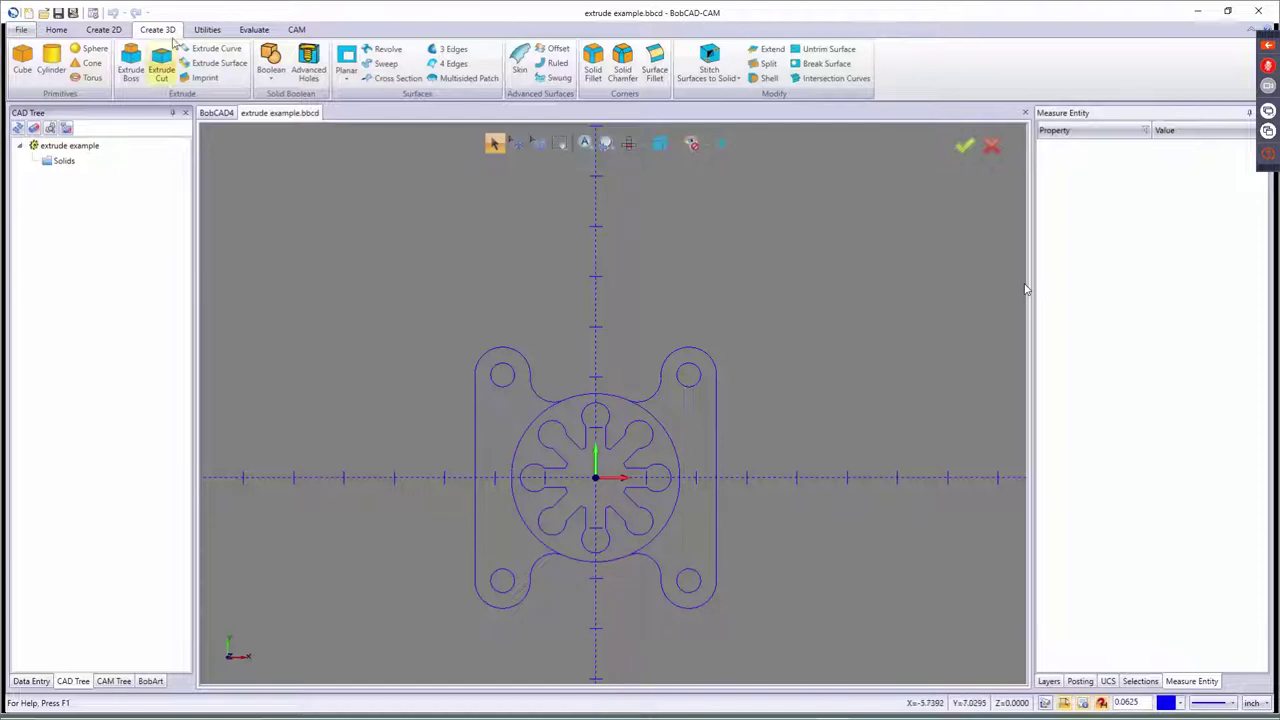
pyautogui.click(207, 29)
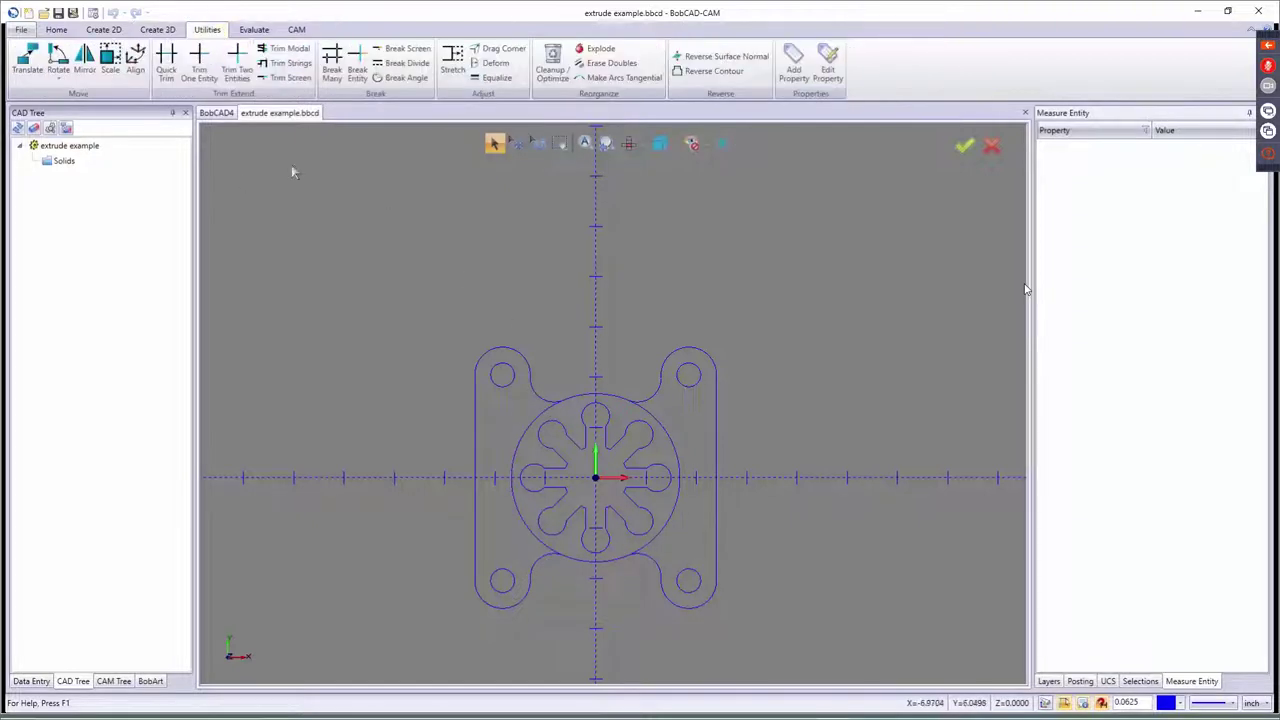
# - Window-select the whole sketch in Break Many, cancel without breaking, and return to isometric view (F8)
pyautogui.click(332, 66)
pyautogui.moveTo(362, 268); pyautogui.dragTo(799, 641)
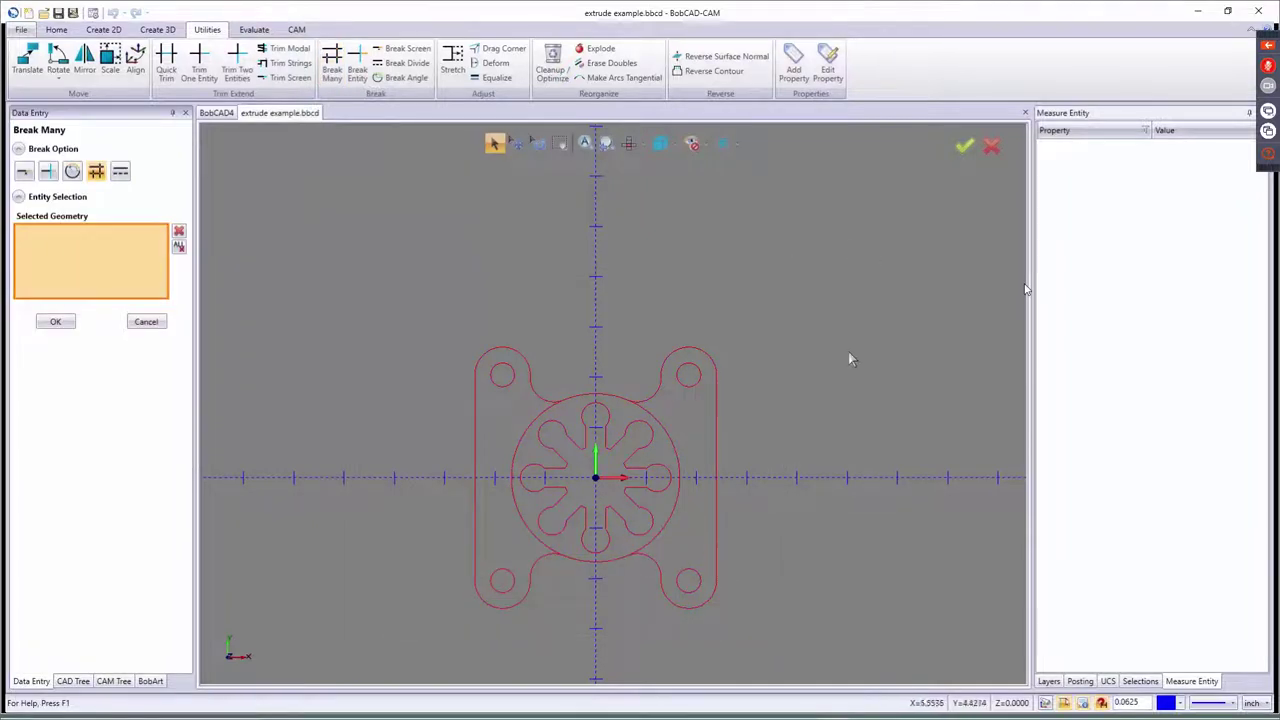
pyautogui.click(966, 147)
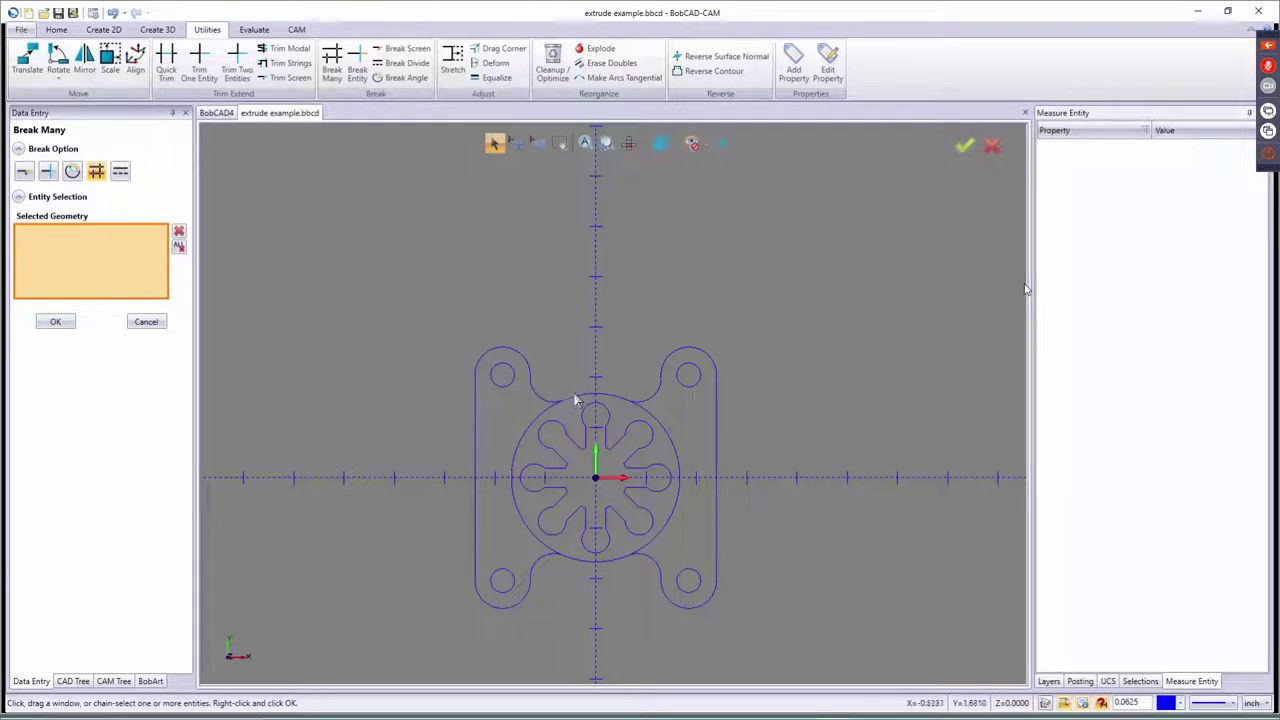
pyautogui.scroll(3, 576, 405)
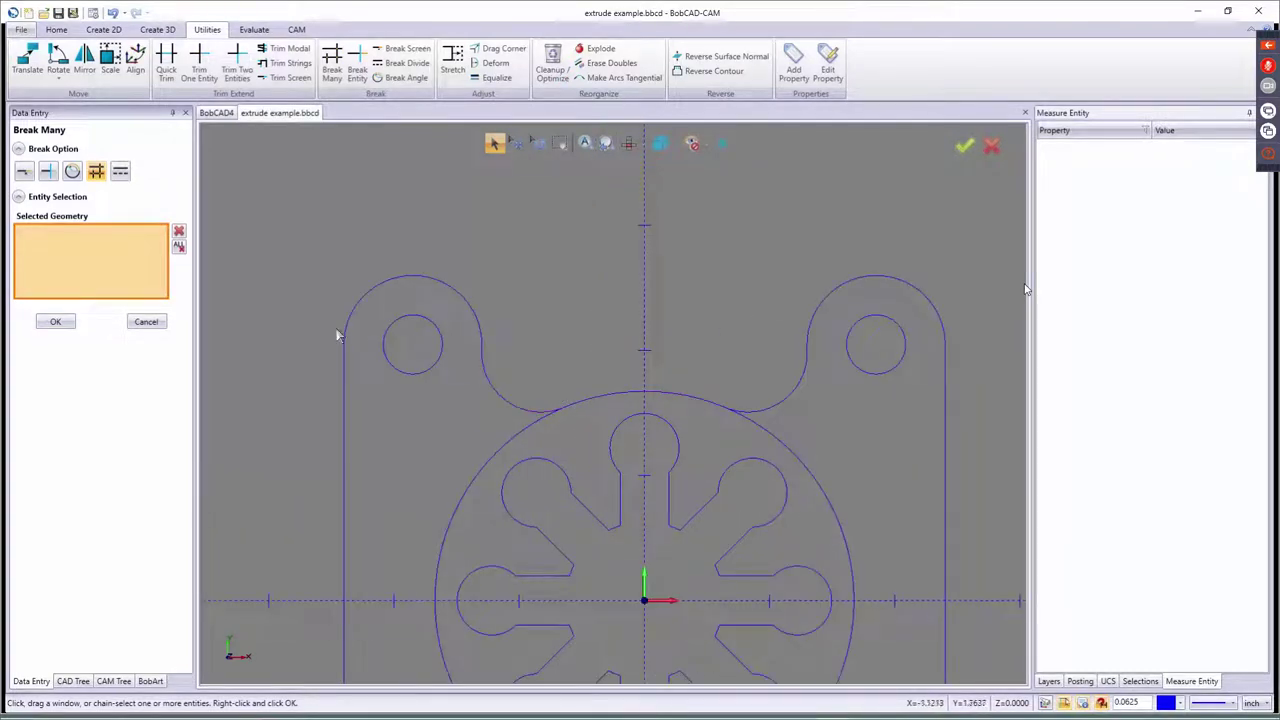
pyautogui.click(148, 325)
pyautogui.scroll(-3, 588, 333)
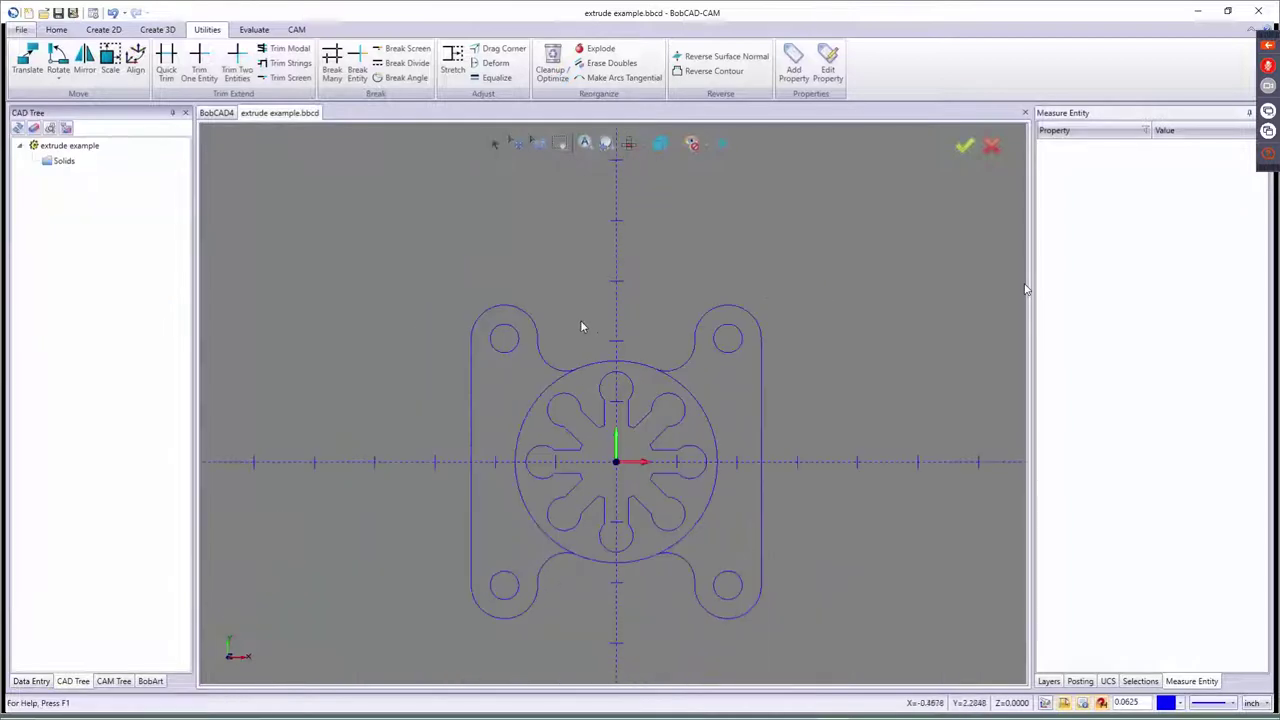
pyautogui.press('F8')
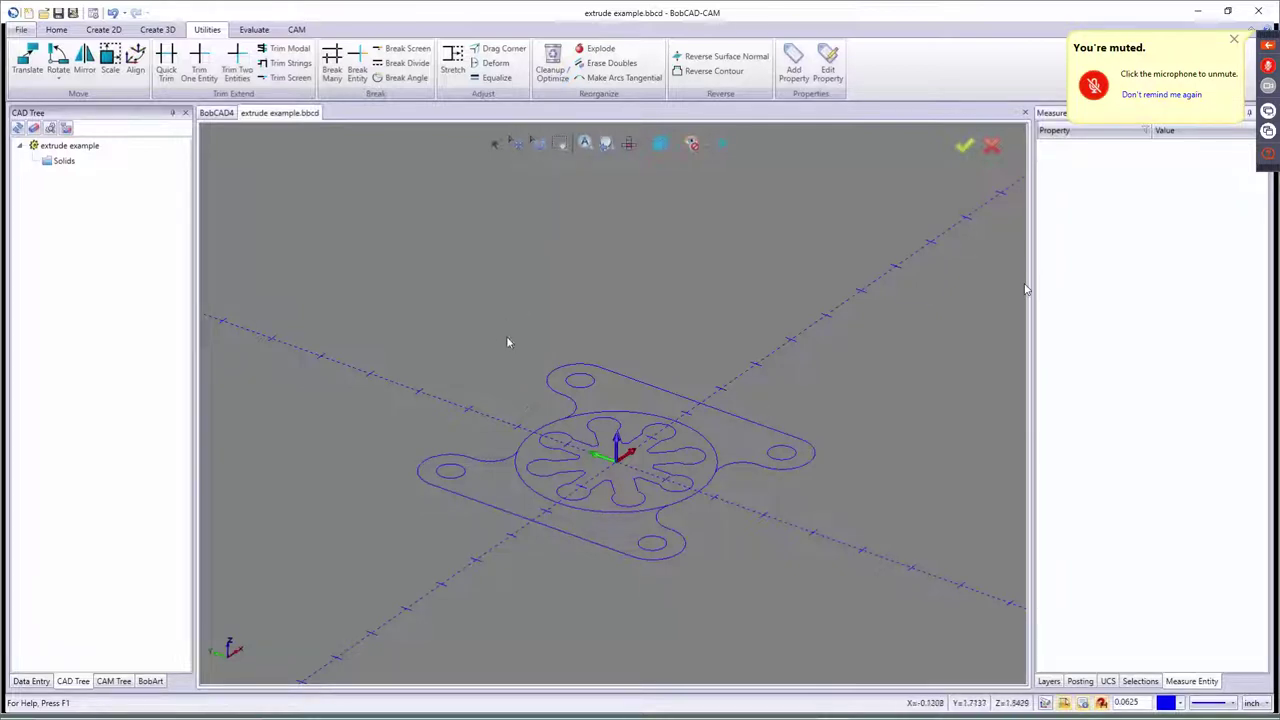
# - Dismiss the Views list and start an Extrude Boss from the Create 3D tools
pyautogui.click(644, 147)
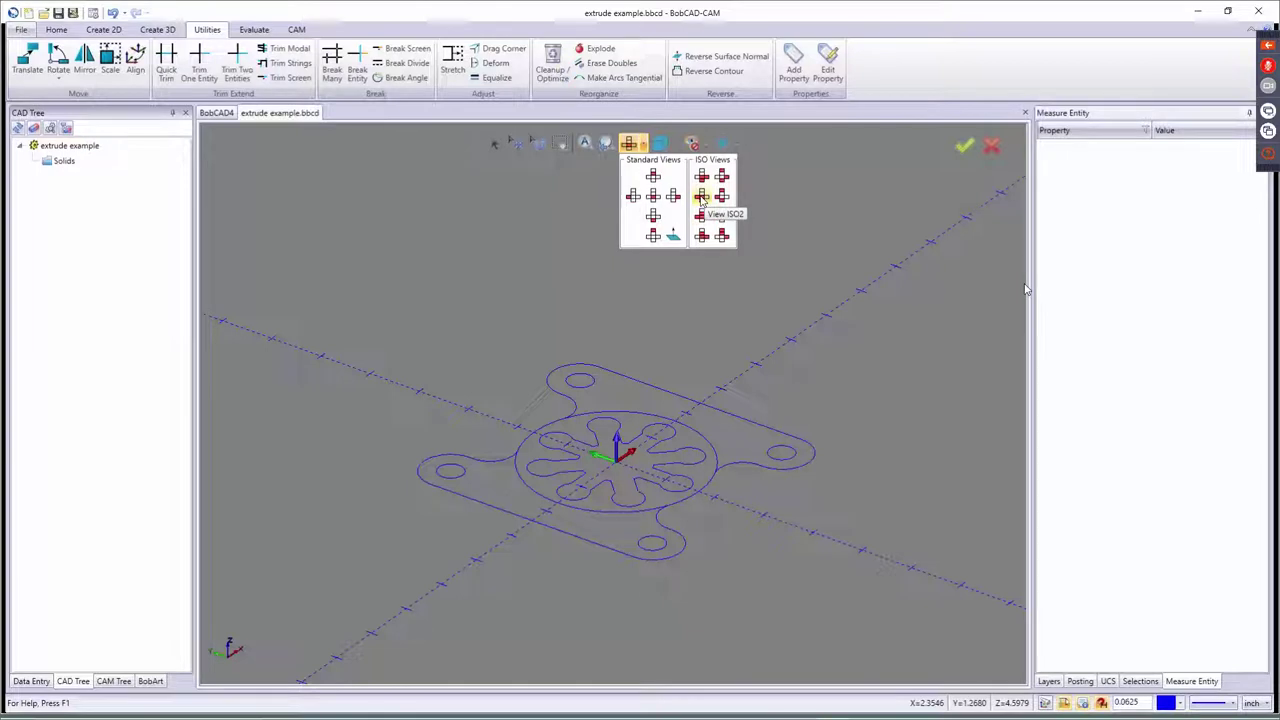
pyautogui.click(676, 320)
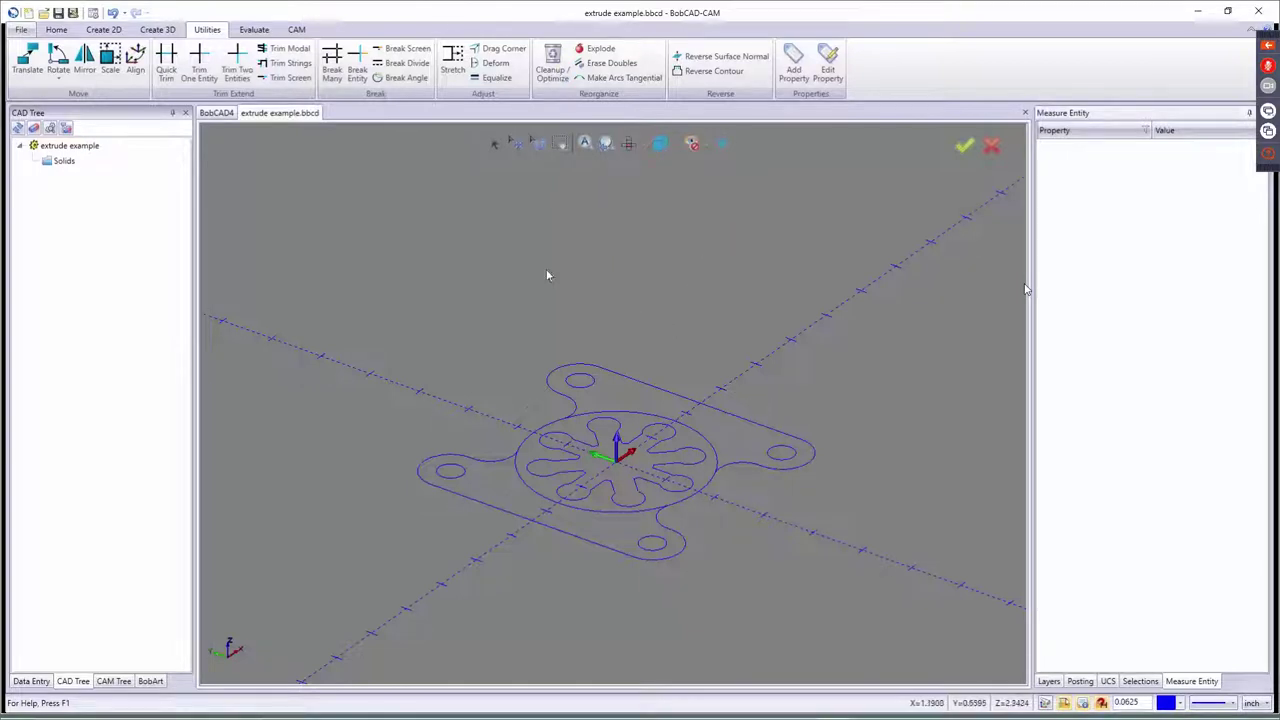
pyautogui.click(160, 31)
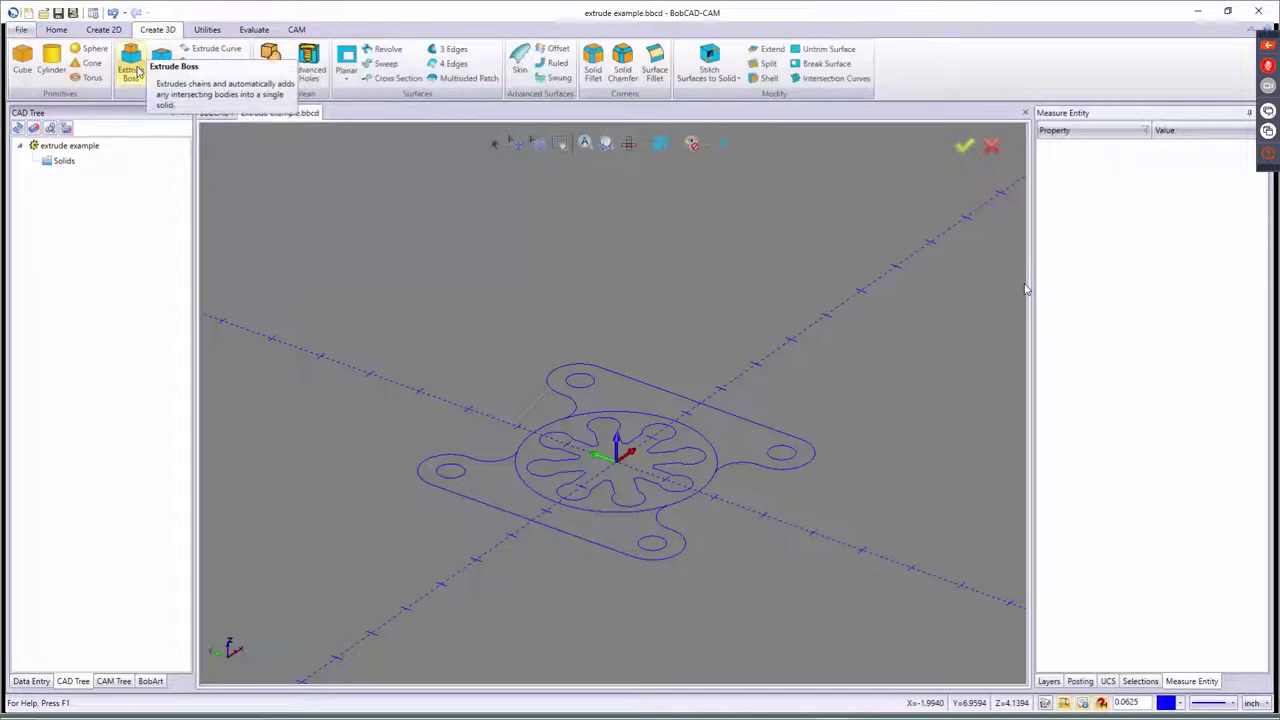
pyautogui.click(137, 66)
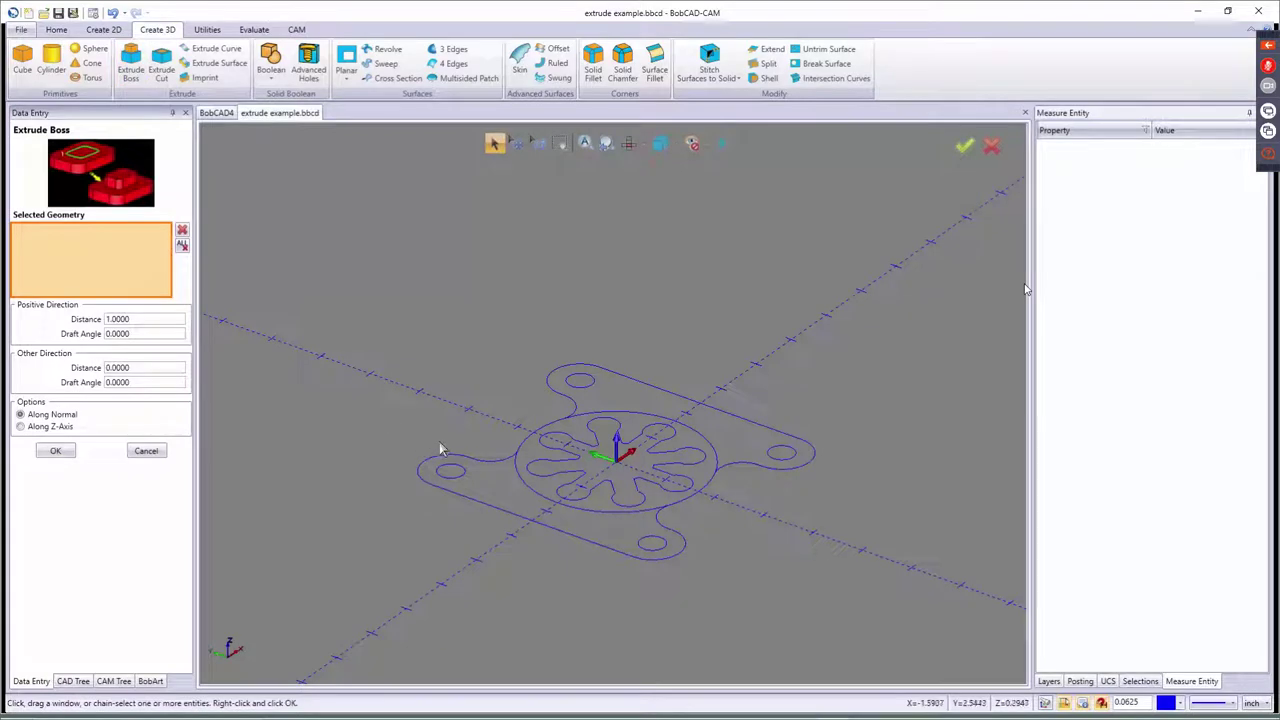
# - Chain-select the edges of the flange's outer outline as the extrude profile
pyautogui.click(558, 428)
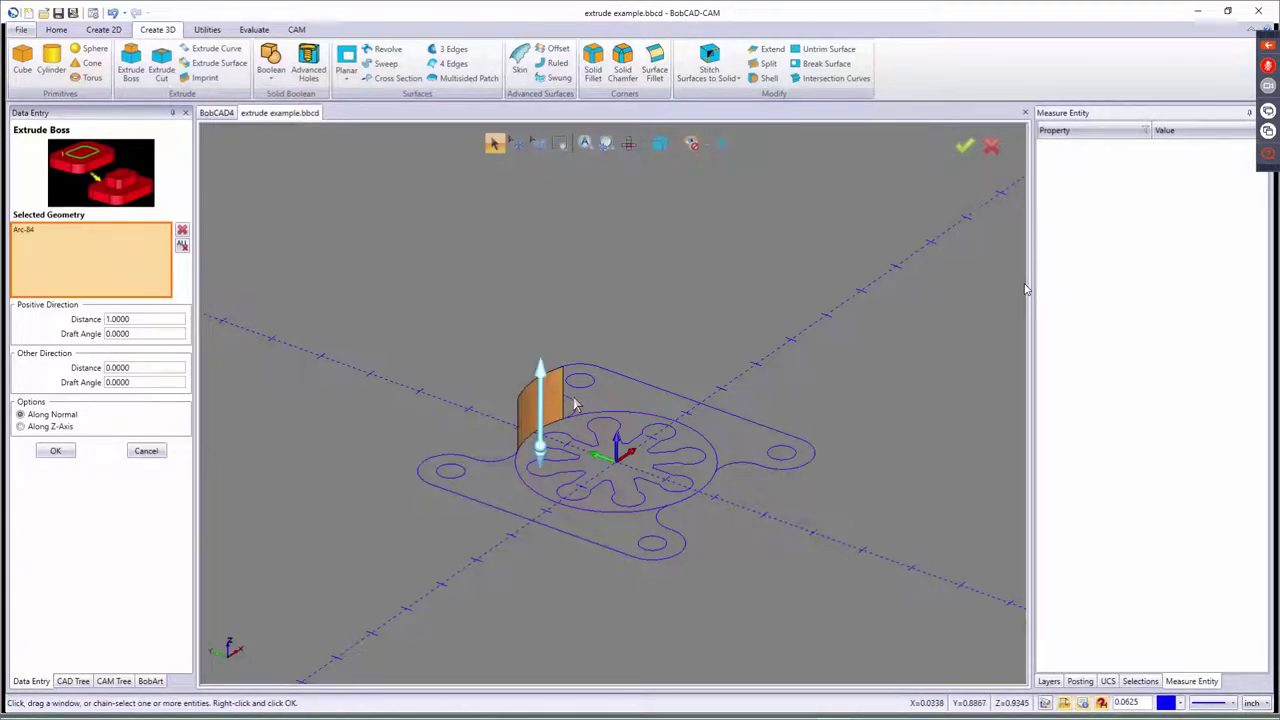
pyautogui.click(573, 404)
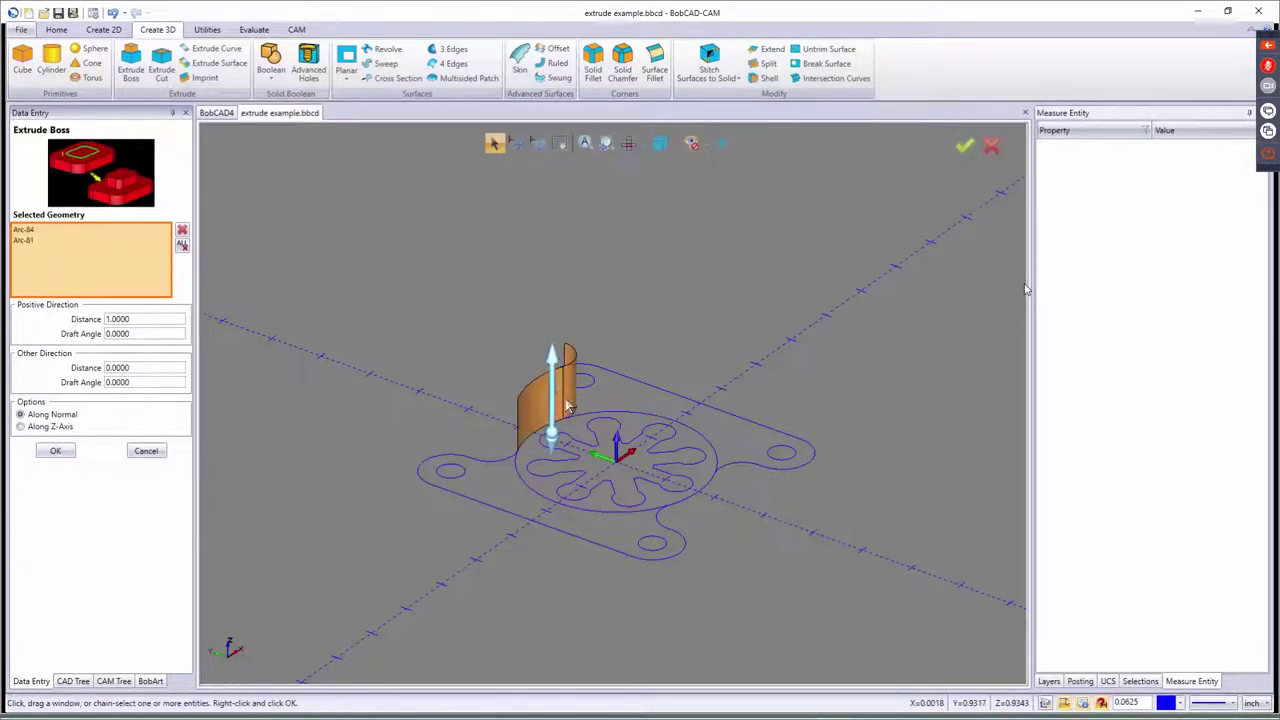
pyautogui.click(728, 472)
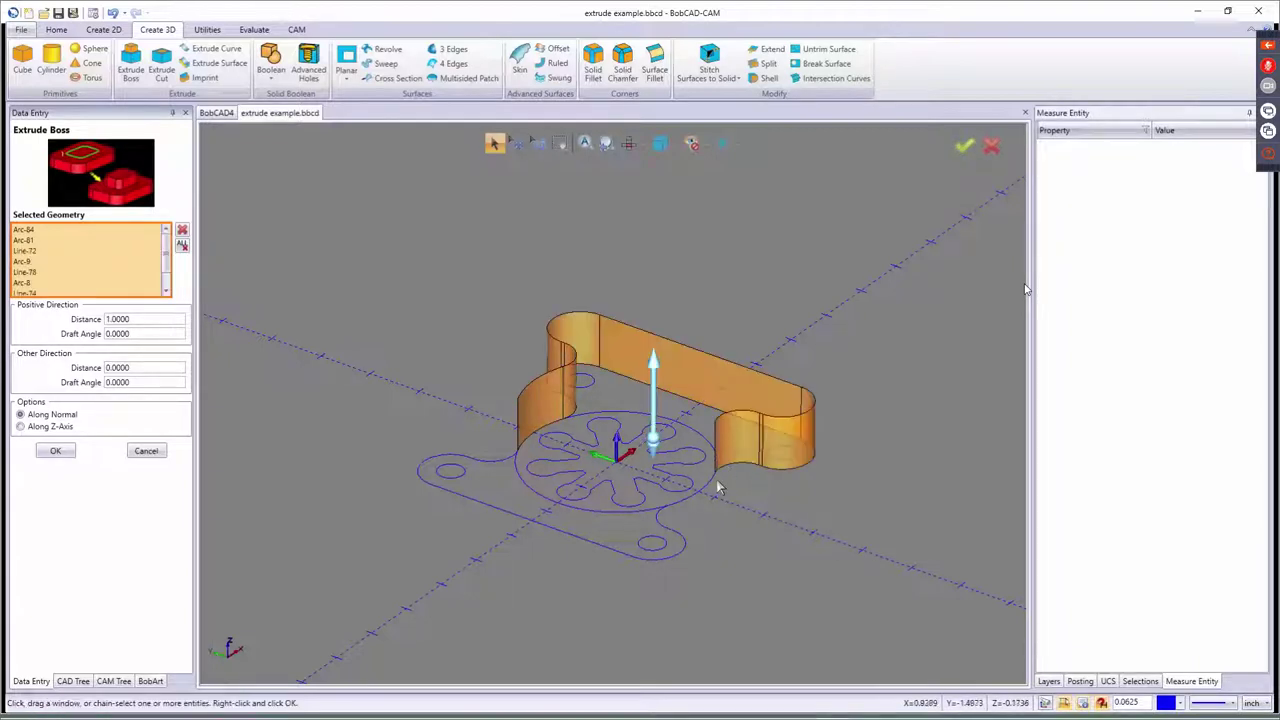
pyautogui.click(667, 518)
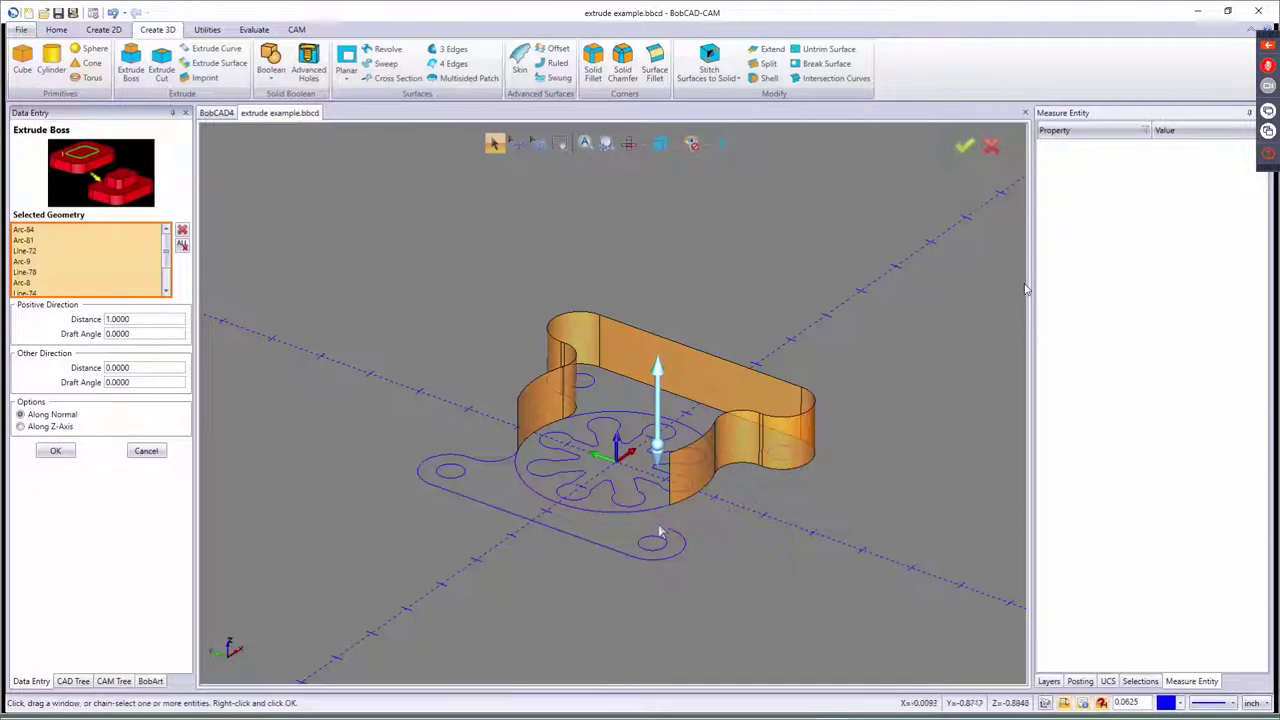
pyautogui.click(656, 536)
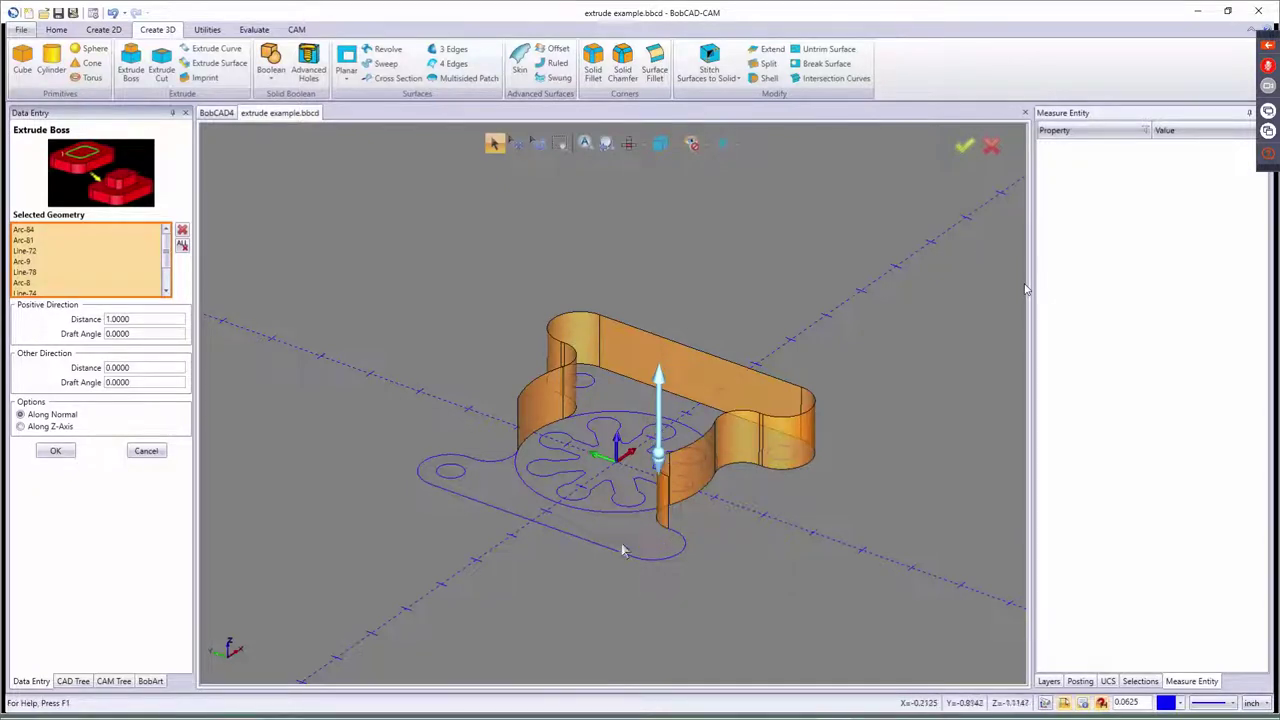
pyautogui.click(510, 464)
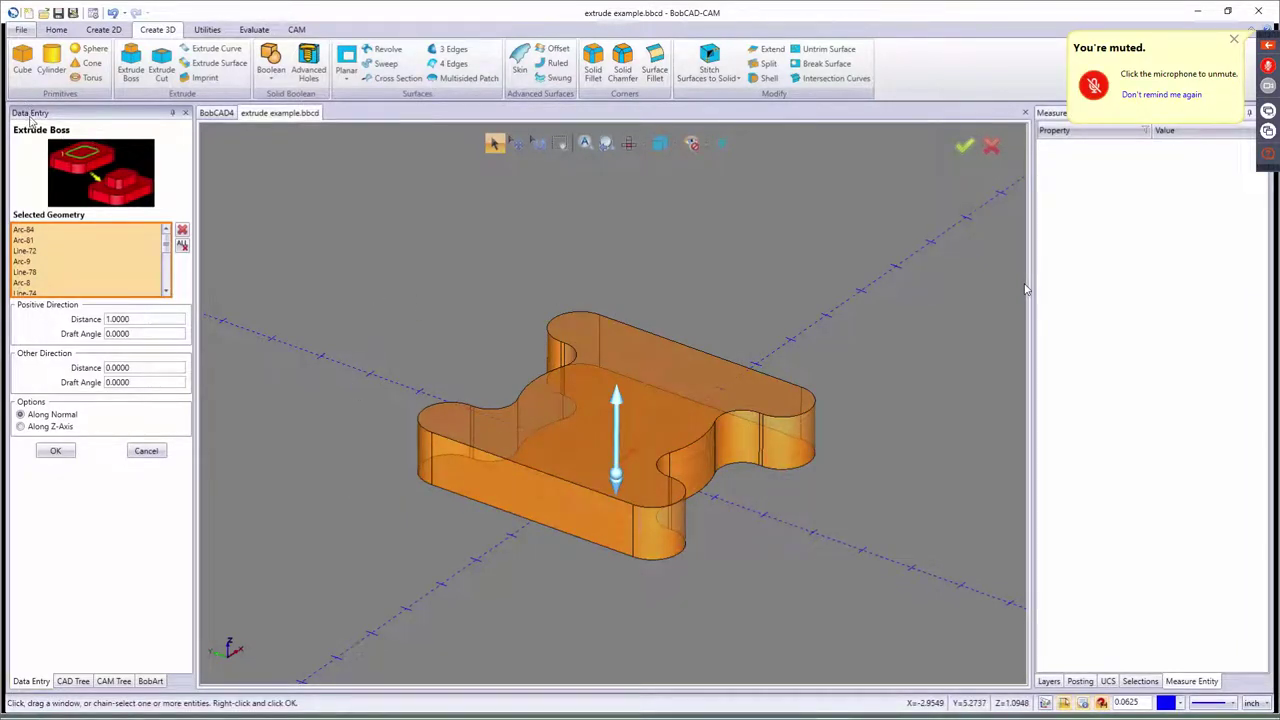
# - Set the distance to -1 so the plate extrudes 1.0000 downward, and confirm the boss
pyautogui.doubleClick(146, 318)
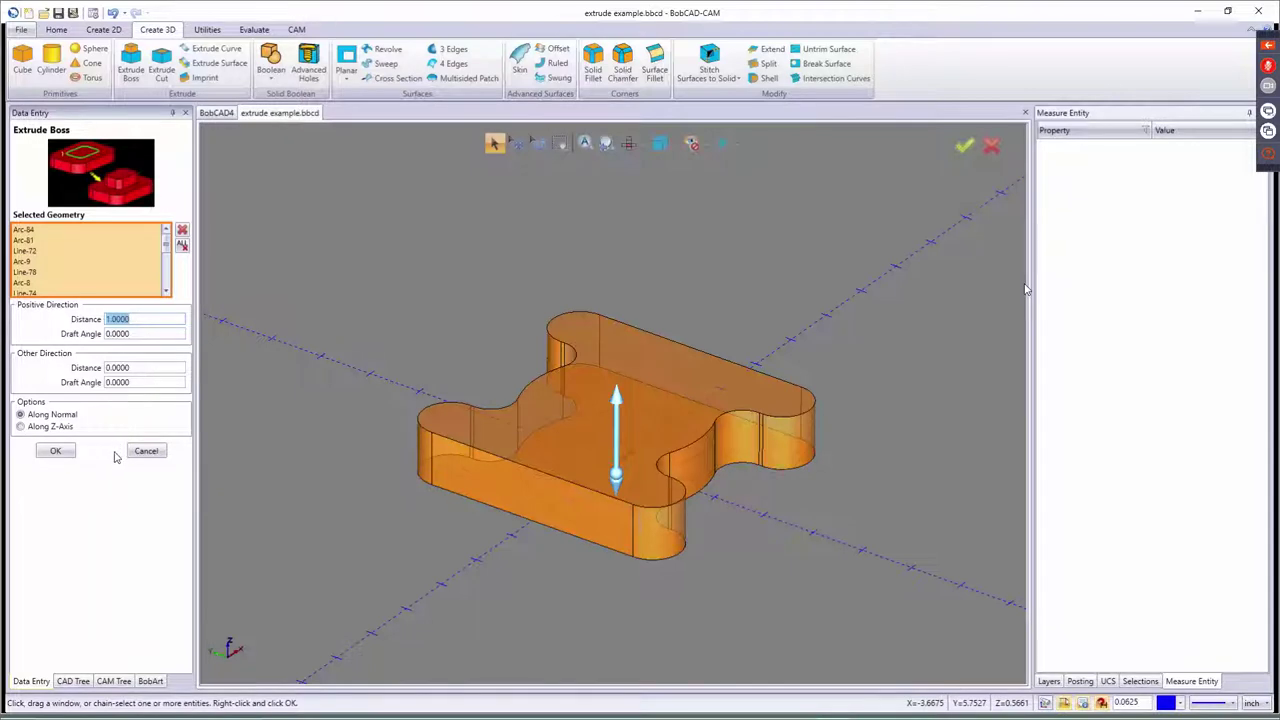
pyautogui.write('-1')
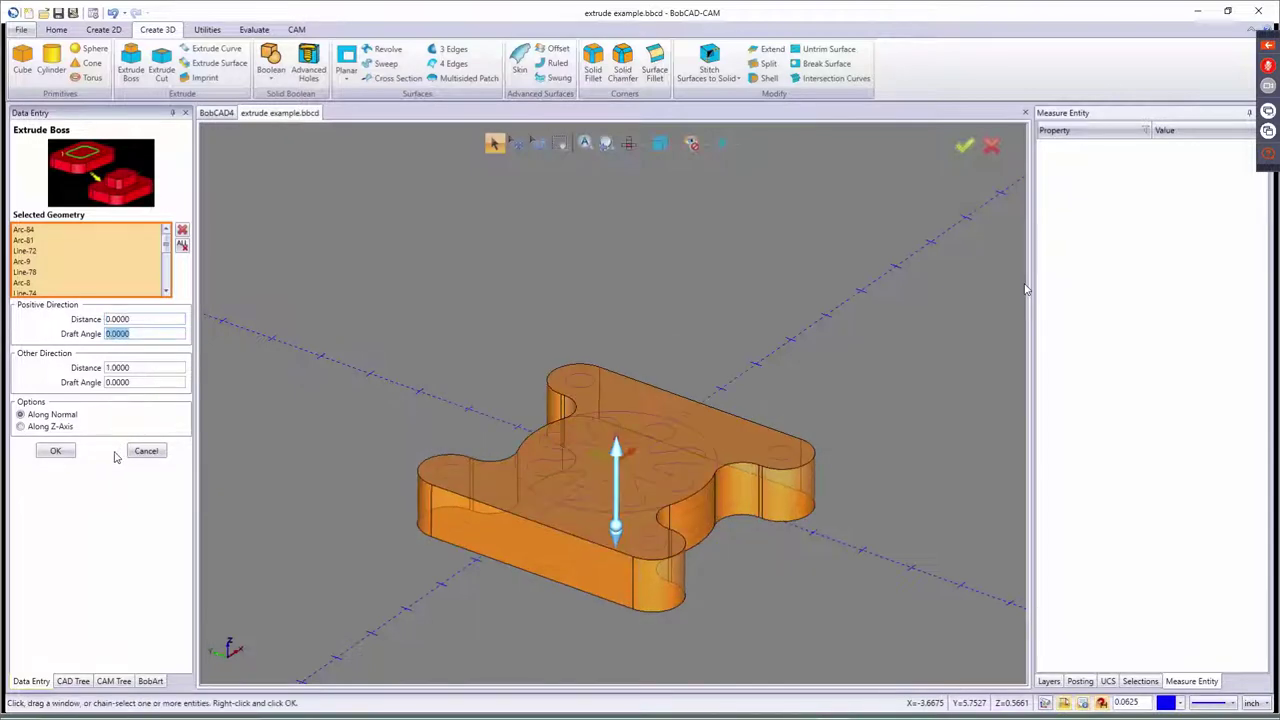
pyautogui.press('Tab')
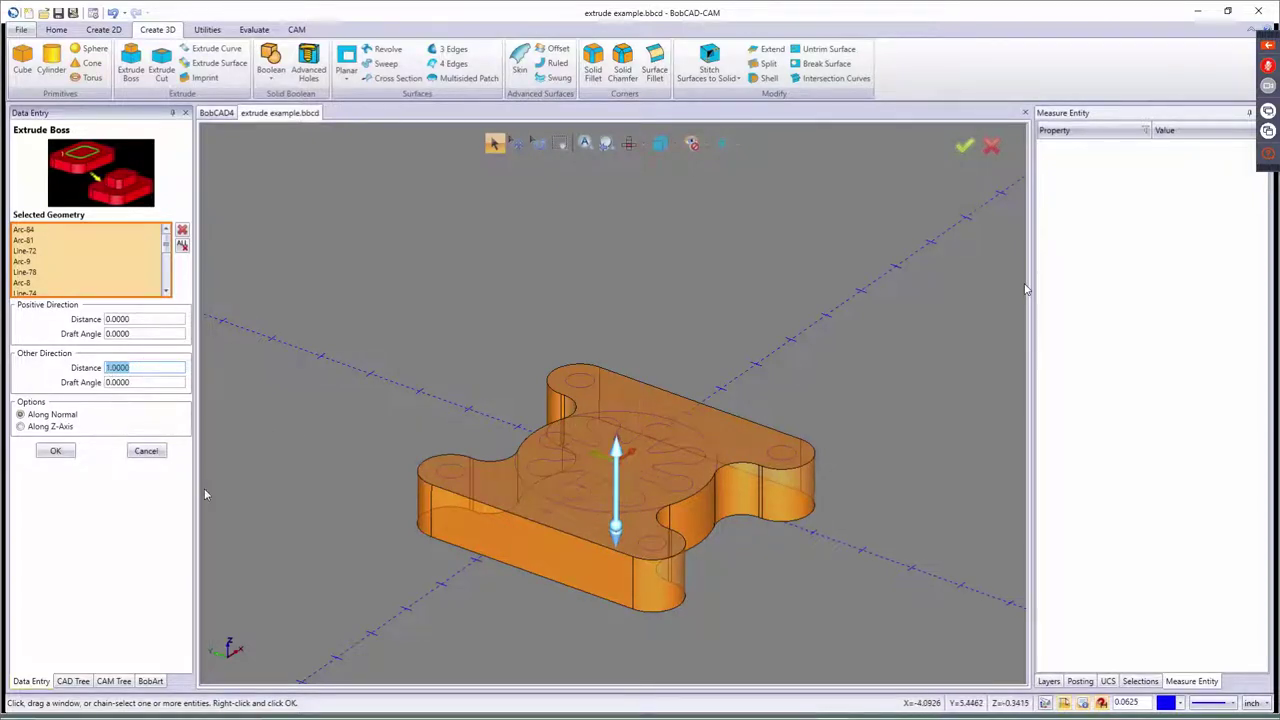
pyautogui.click(56, 451)
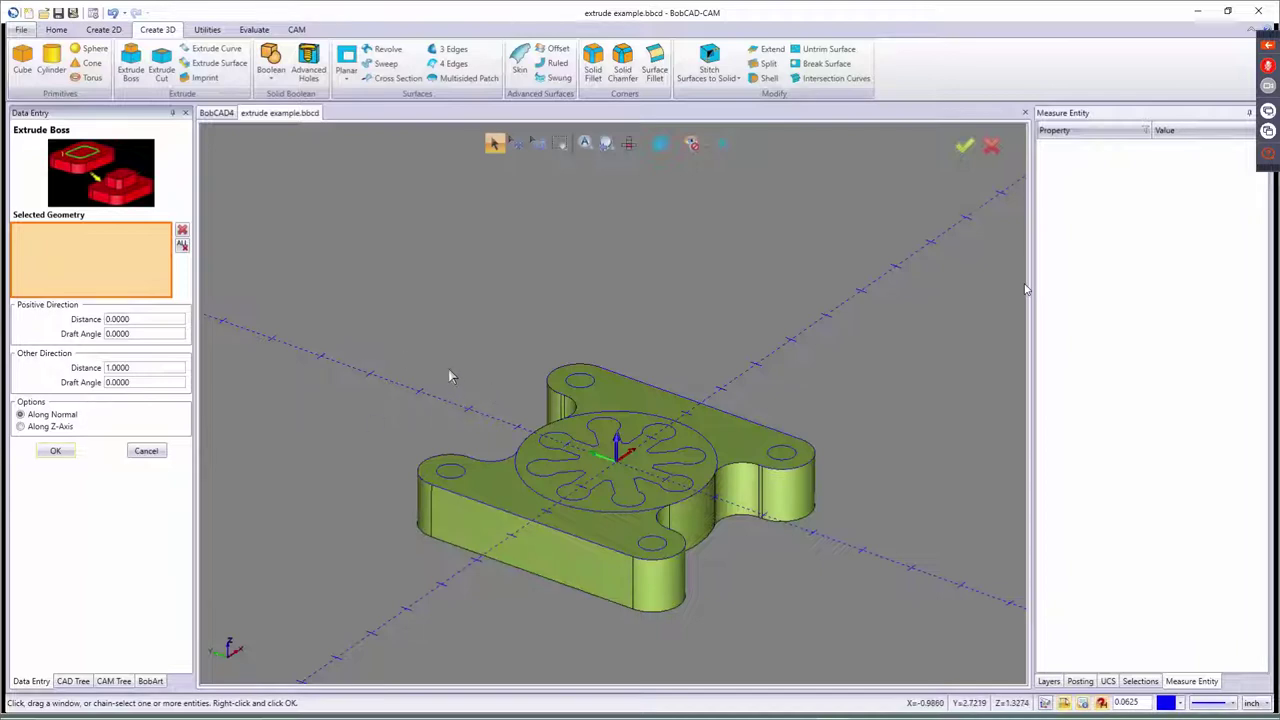
# - Suppress the Extrude Boss feature in the CAD Tree and bring its settings back up
pyautogui.click(73, 681)
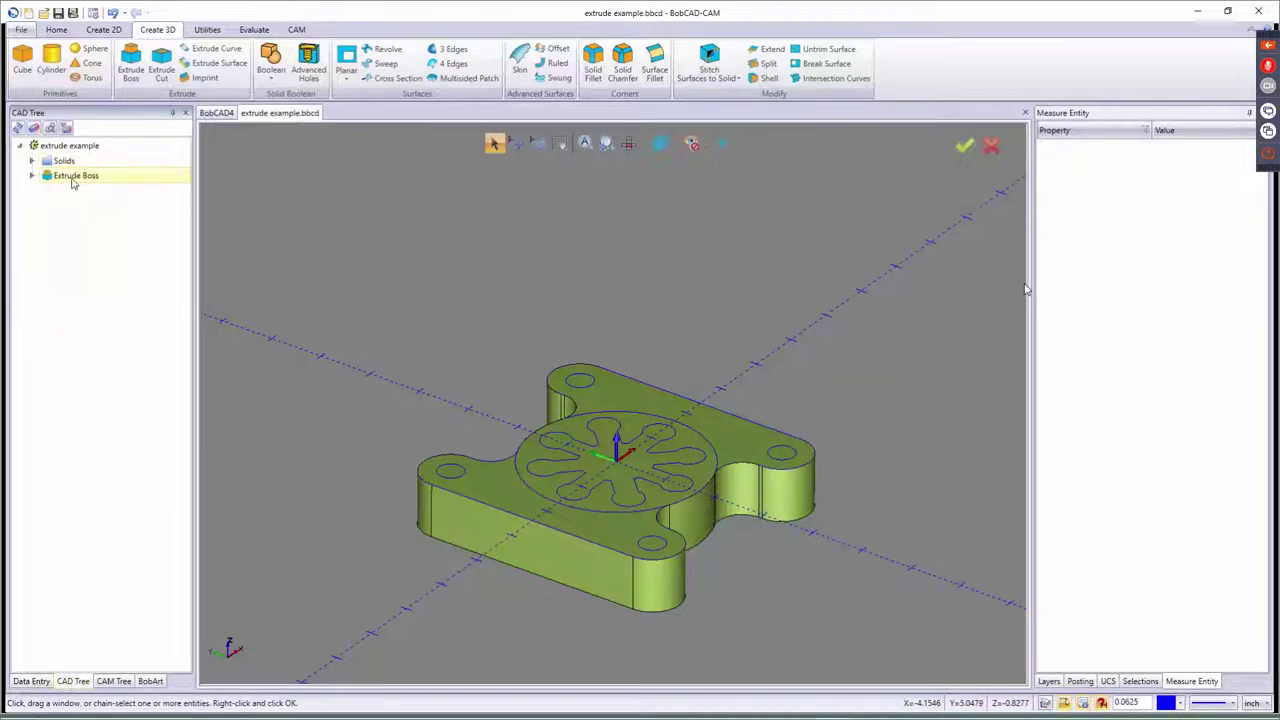
pyautogui.rightClick(72, 183)
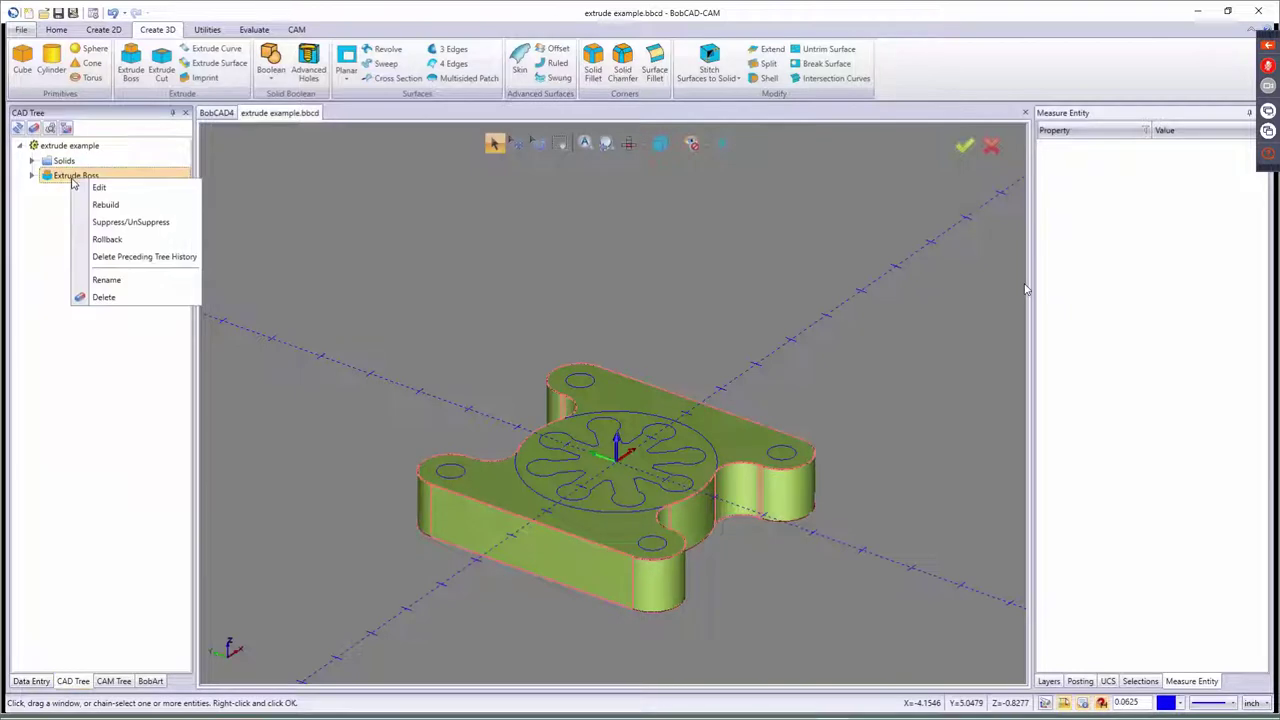
pyautogui.click(100, 222)
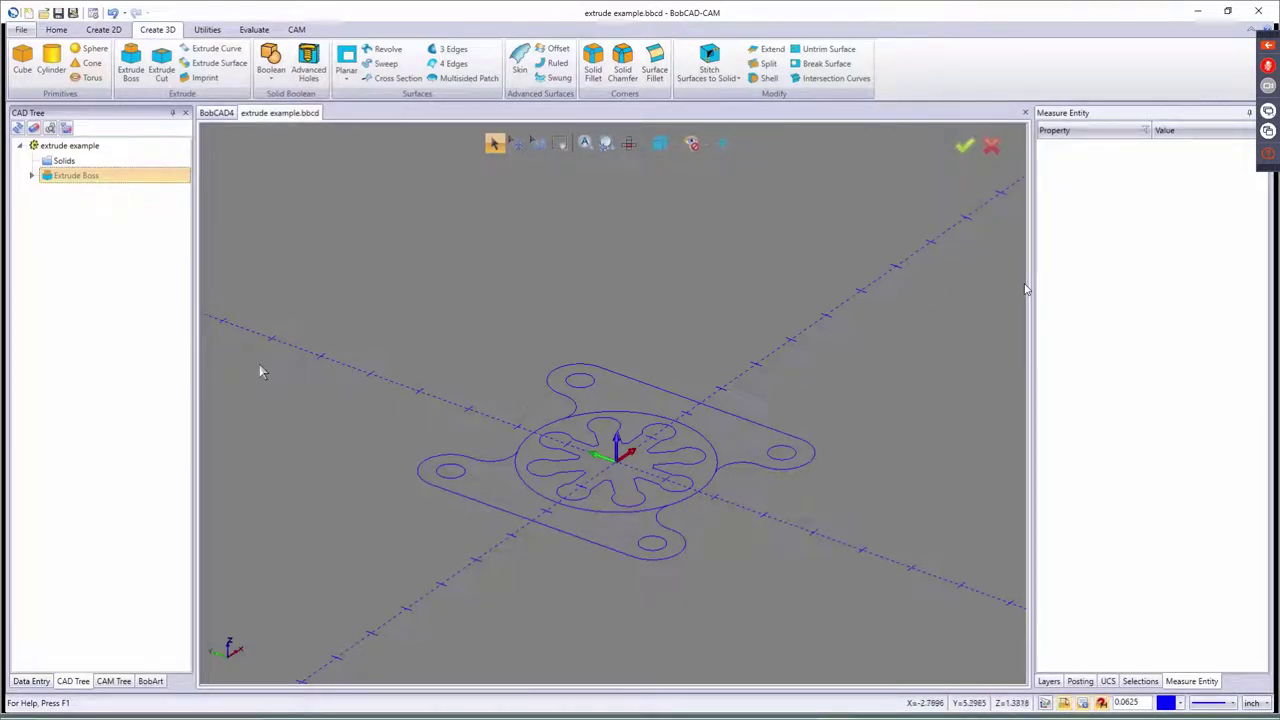
pyautogui.click(32, 681)
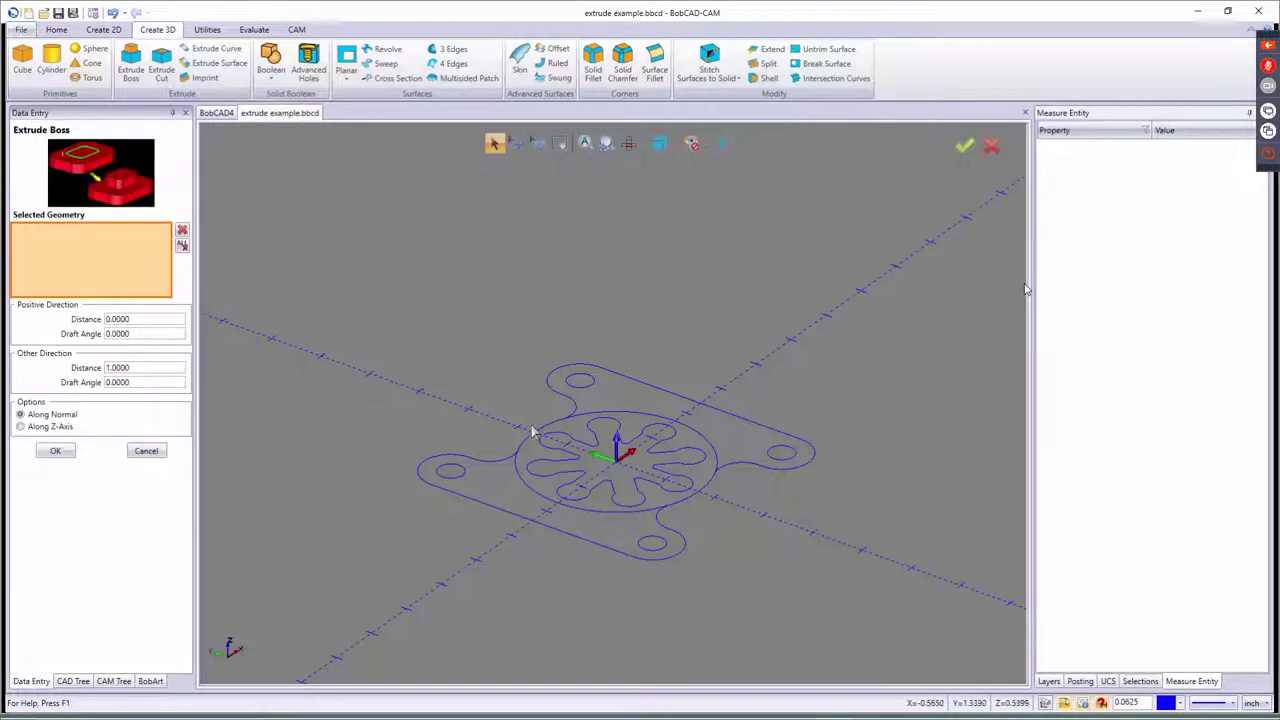
# - Clear the outline selection and pick only the large centre circle as the profile
pyautogui.click(564, 425)
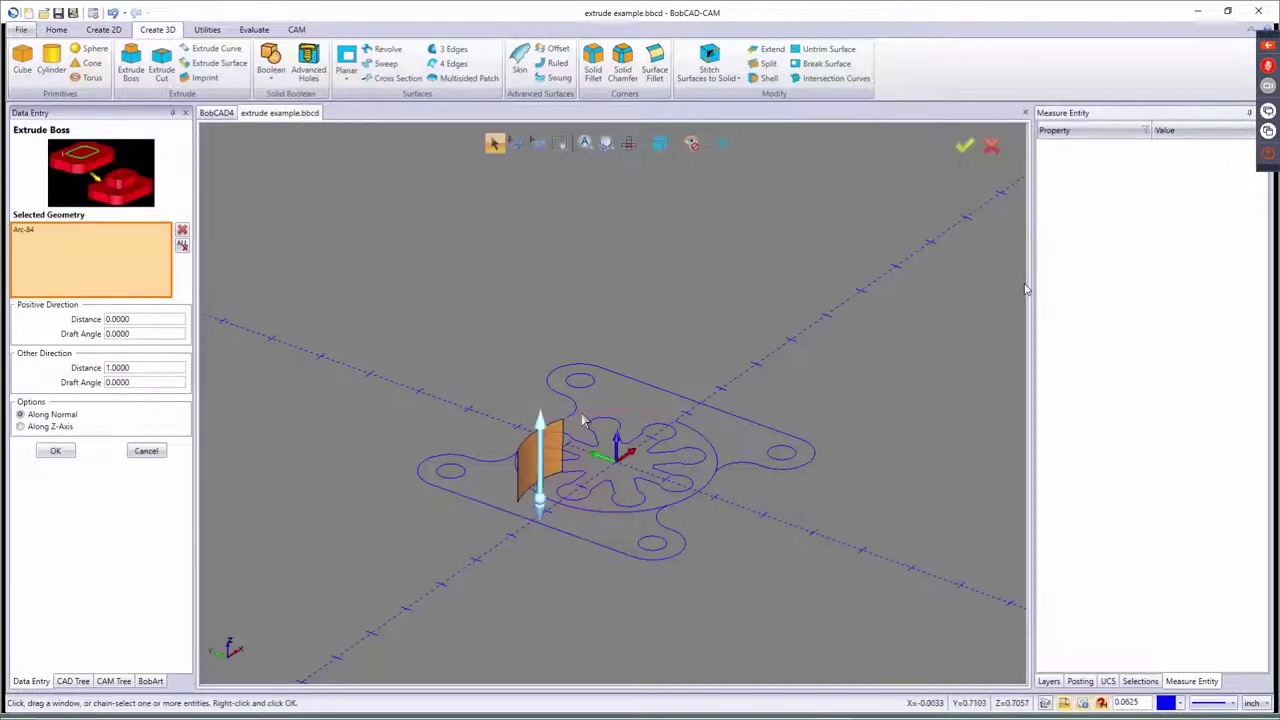
pyautogui.click(582, 421)
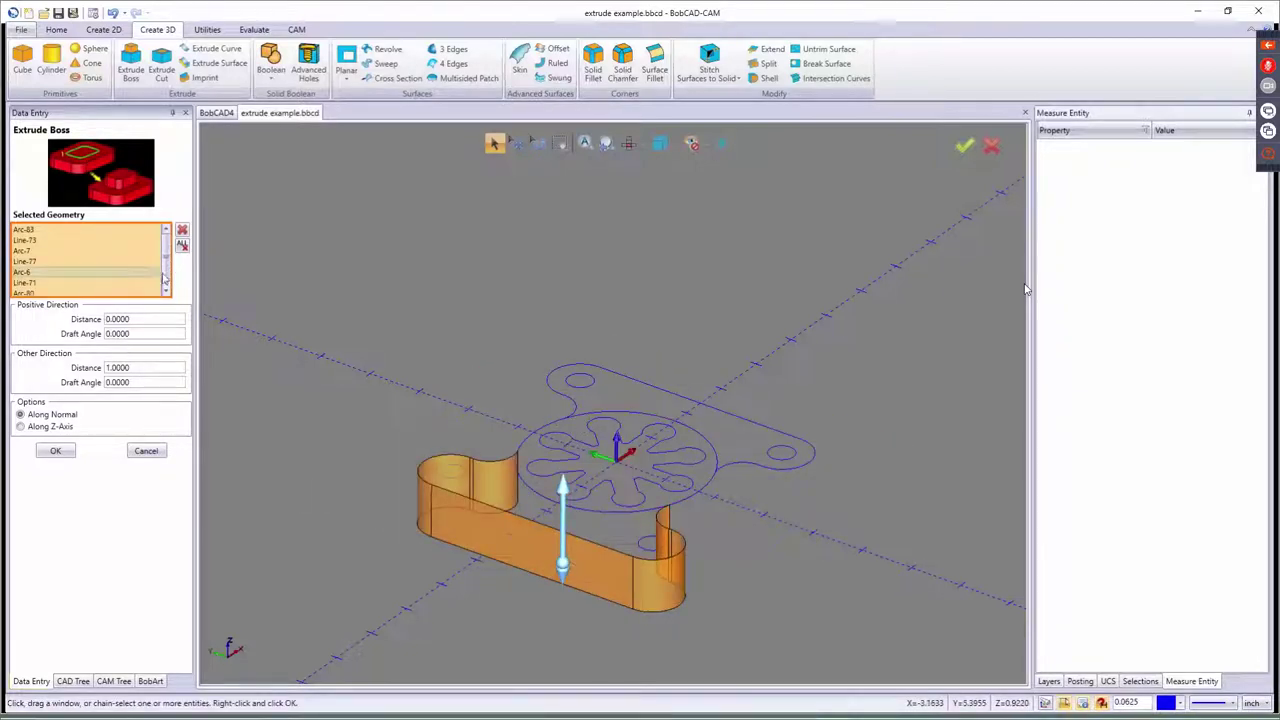
pyautogui.click(182, 232)
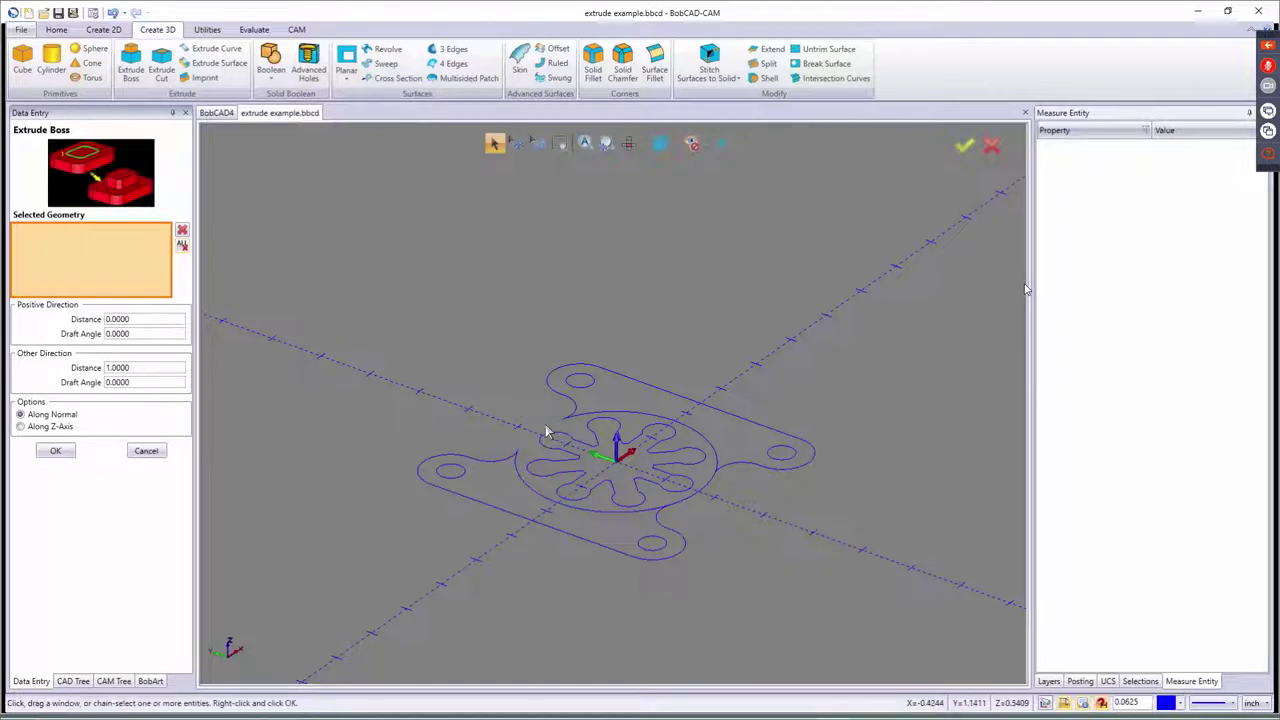
pyautogui.click(717, 463)
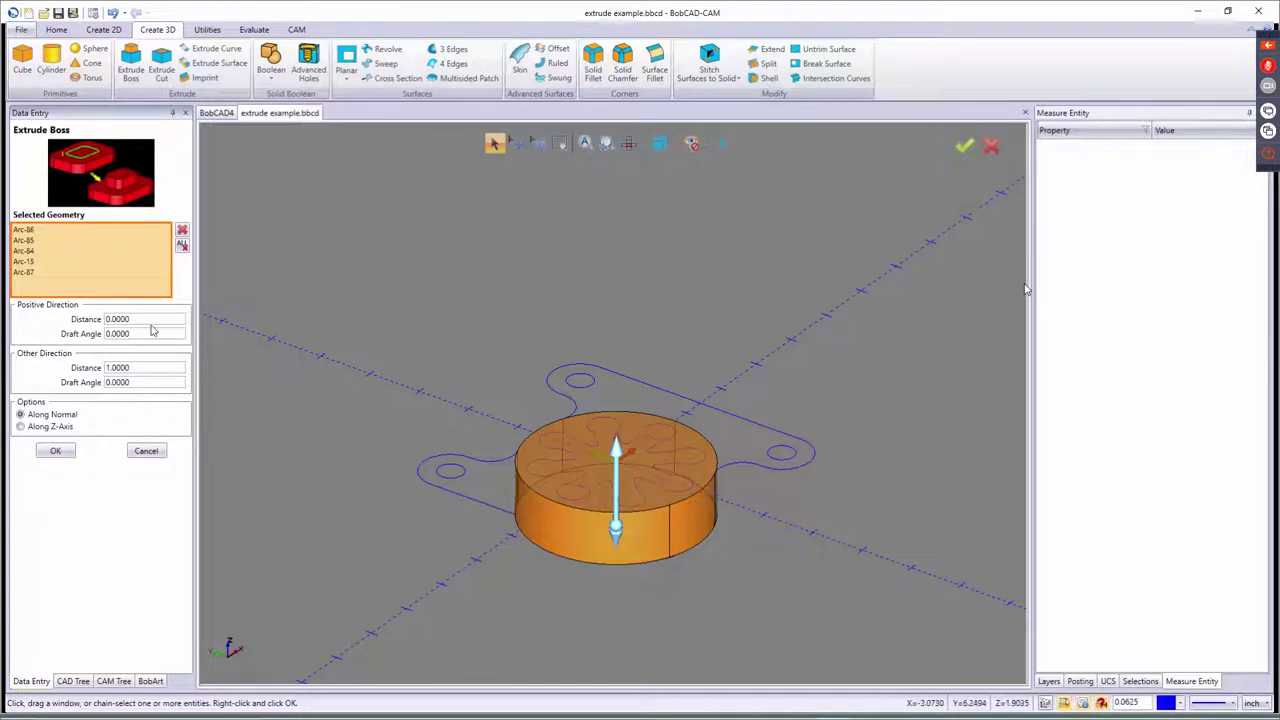
# - Set the other-direction distance to 0 for a 1.0000 upward cylinder, accept, and close the settings
pyautogui.moveTo(138, 368); pyautogui.dragTo(18, 383)
pyautogui.write('0')
pyautogui.press('Tab')
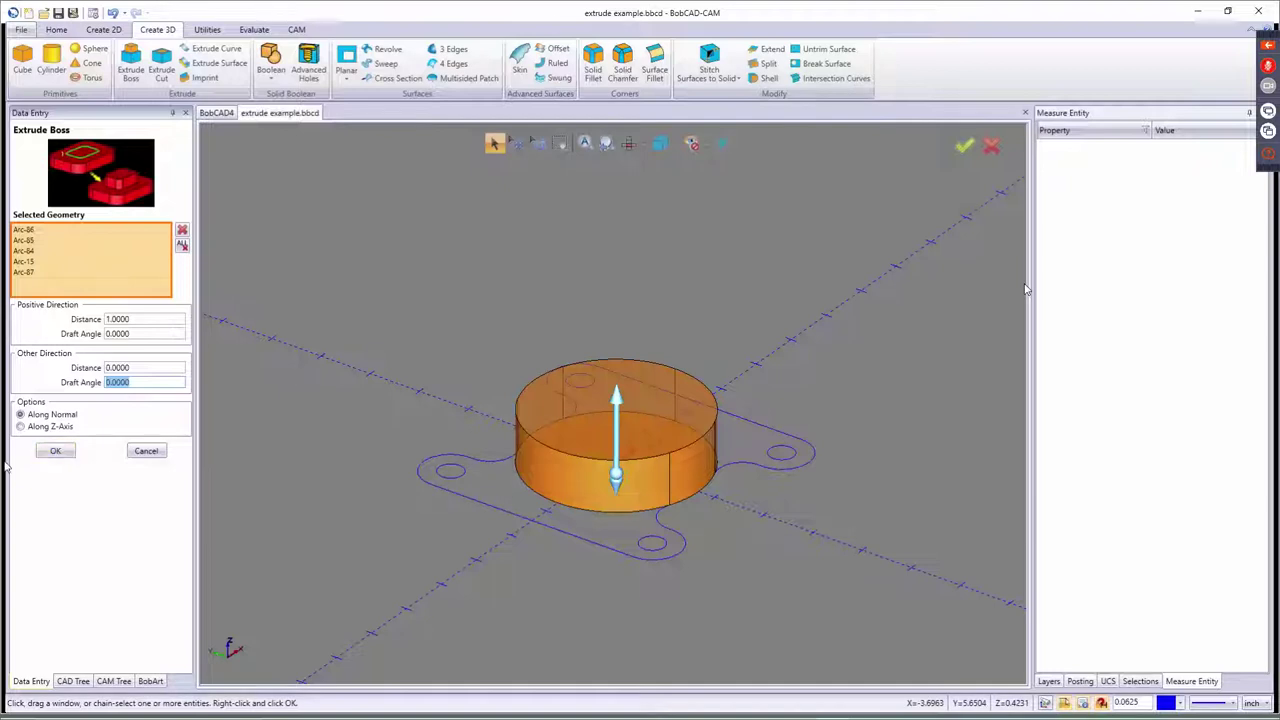
pyautogui.click(60, 453)
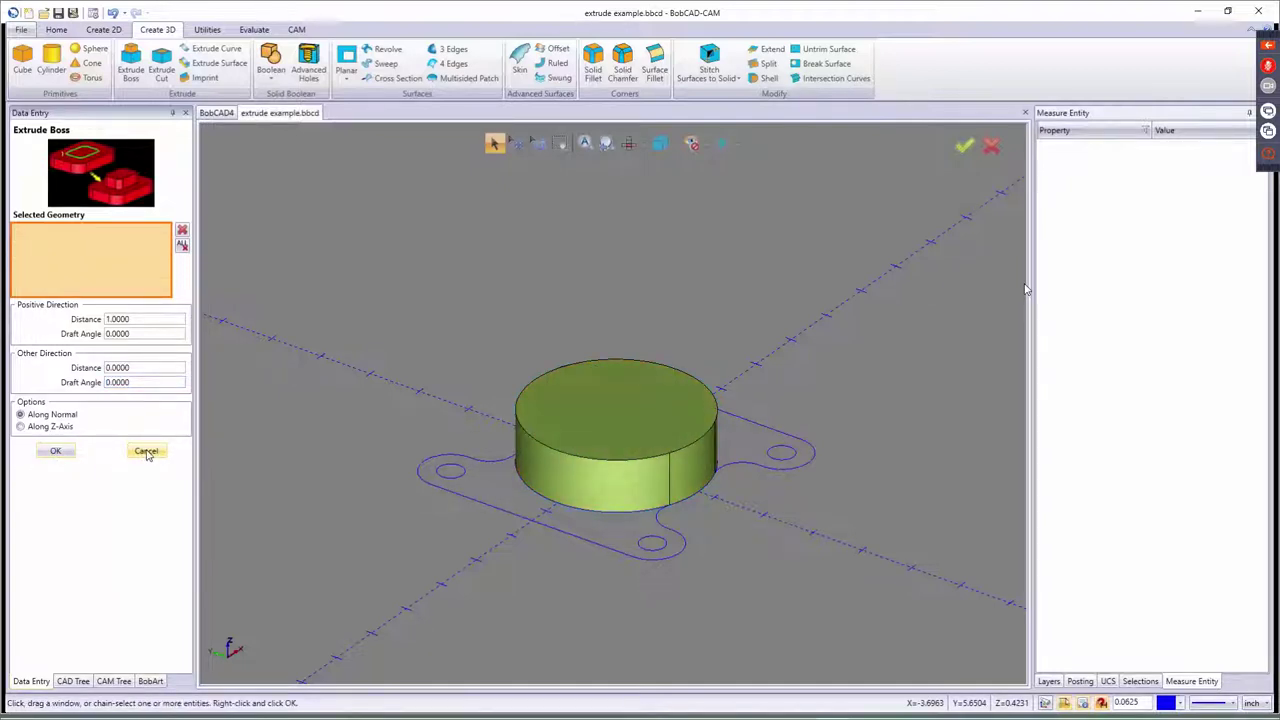
pyautogui.click(146, 451)
# - Unsuppress the base plate Extrude Boss, then select the extruded solid and remove it
pyautogui.rightClick(83, 178)
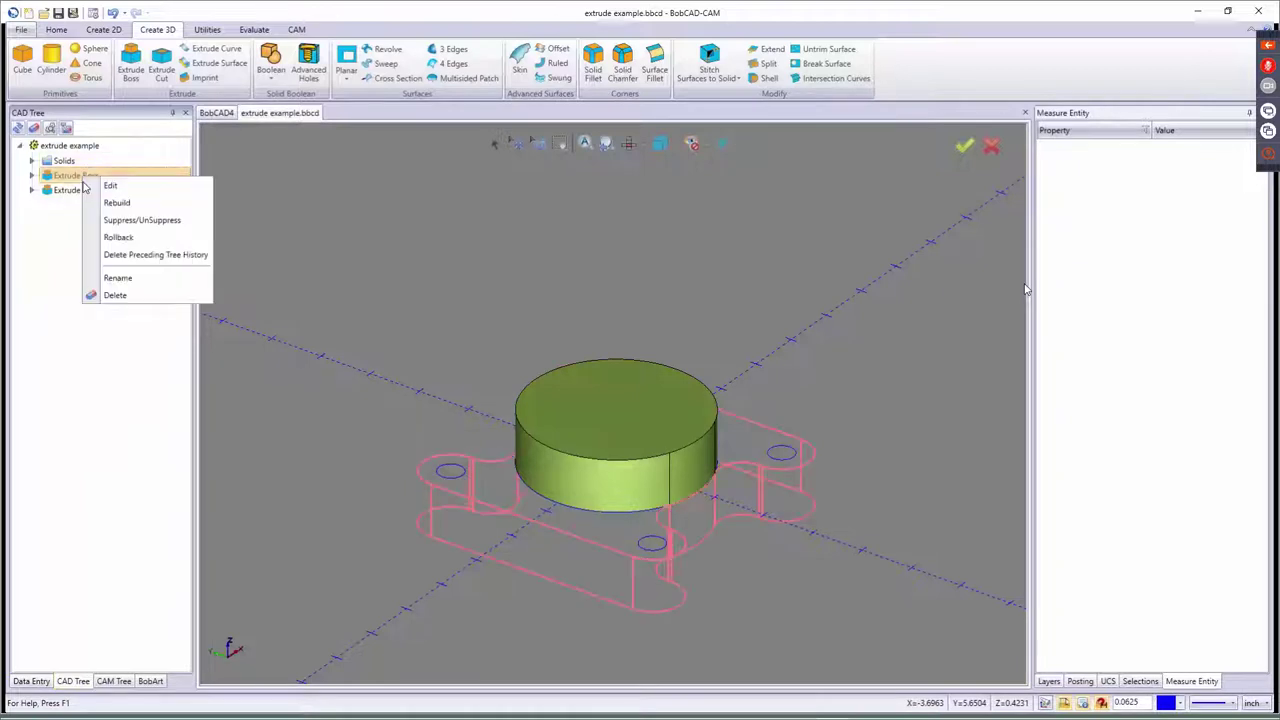
pyautogui.click(118, 222)
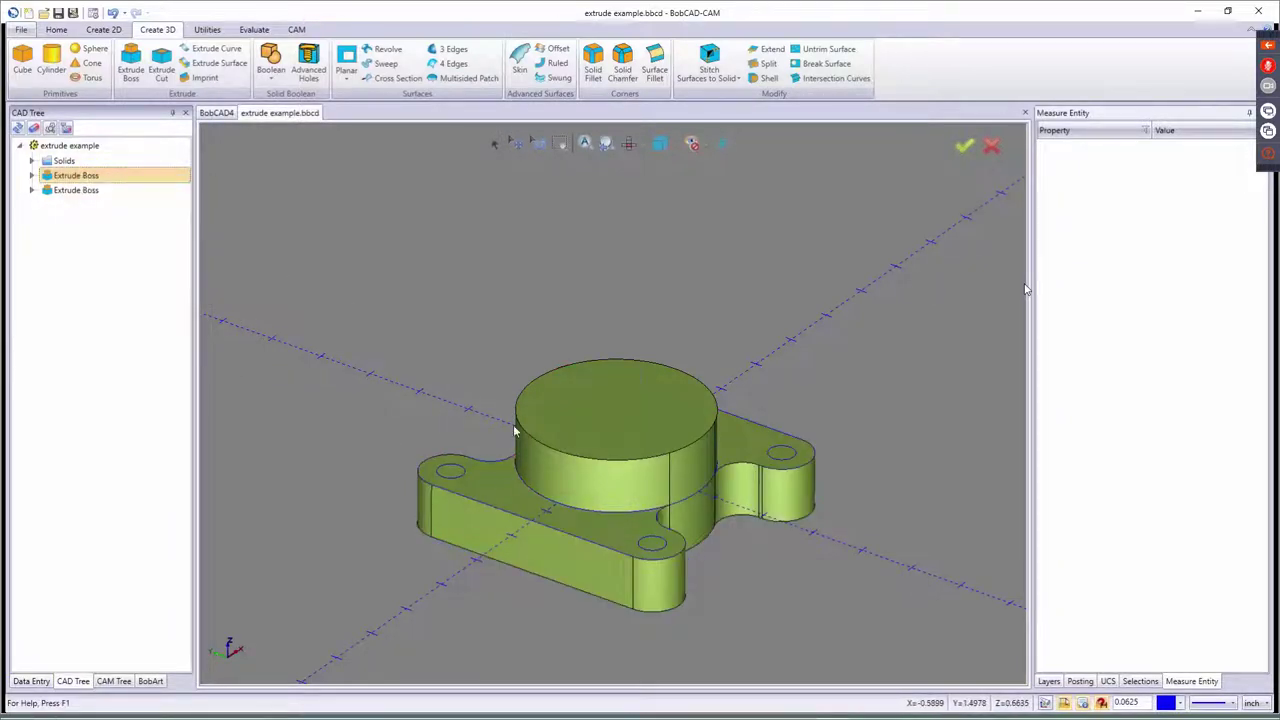
pyautogui.click(494, 143)
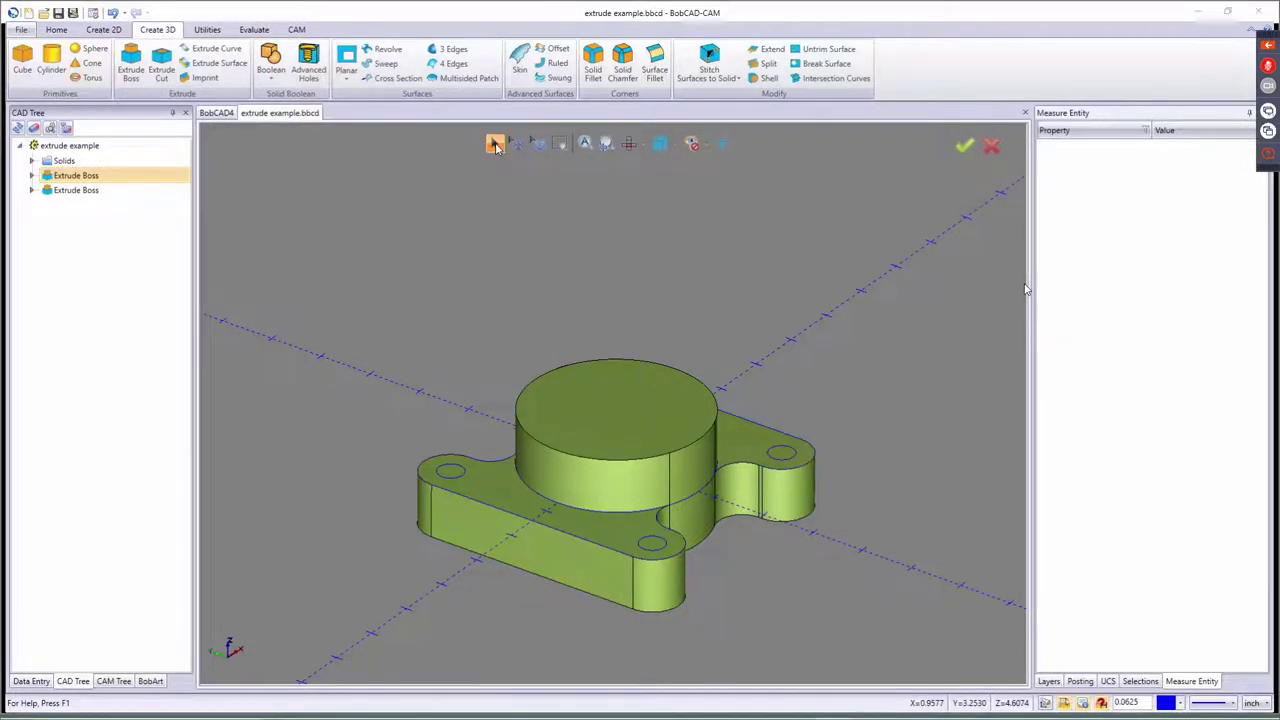
pyautogui.click(573, 438)
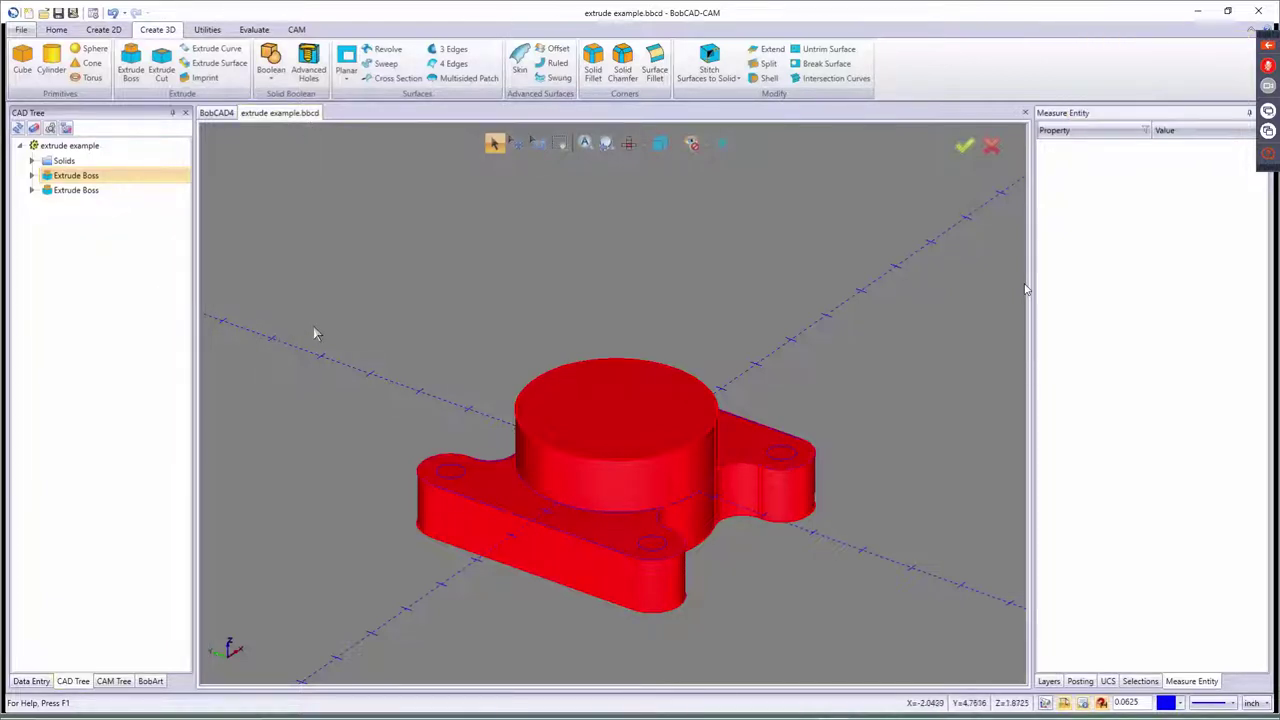
pyautogui.hotkey('ctrl', 'z')
pyautogui.hotkey('ctrl', 'z')
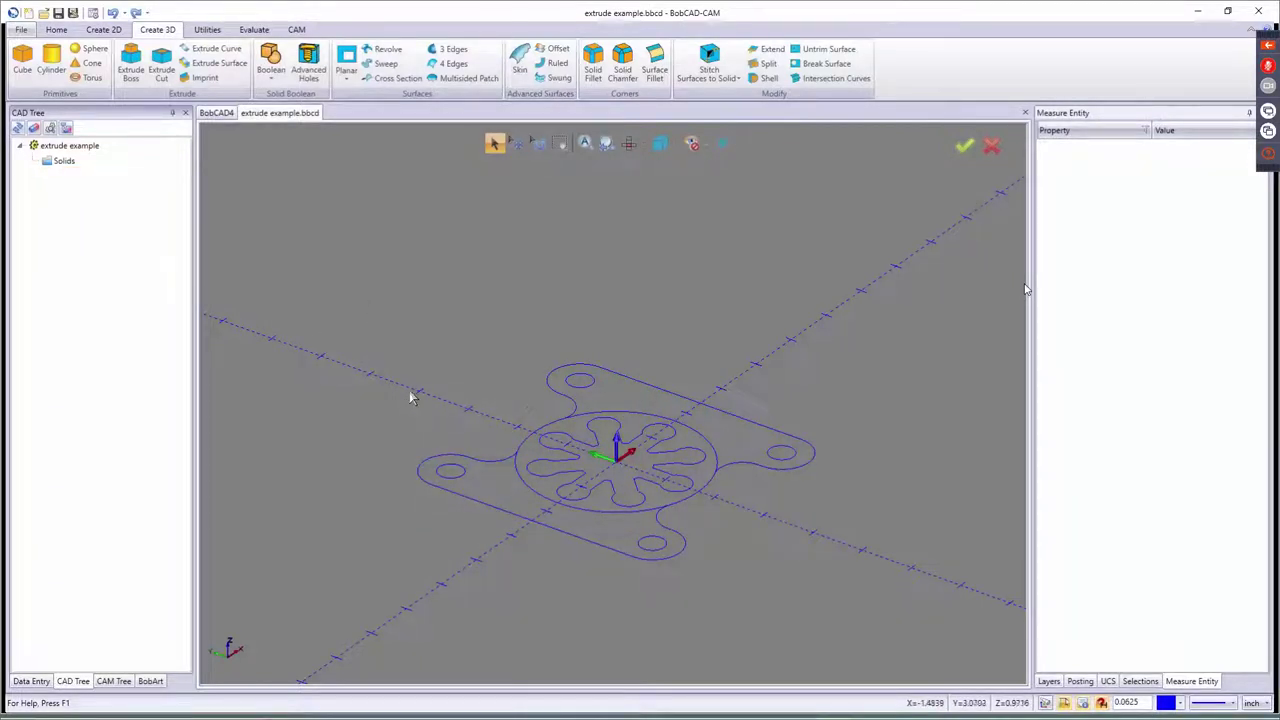
# - Curve-extrude the chained flange outline 1.0 downward into the plate
pyautogui.click(214, 49)
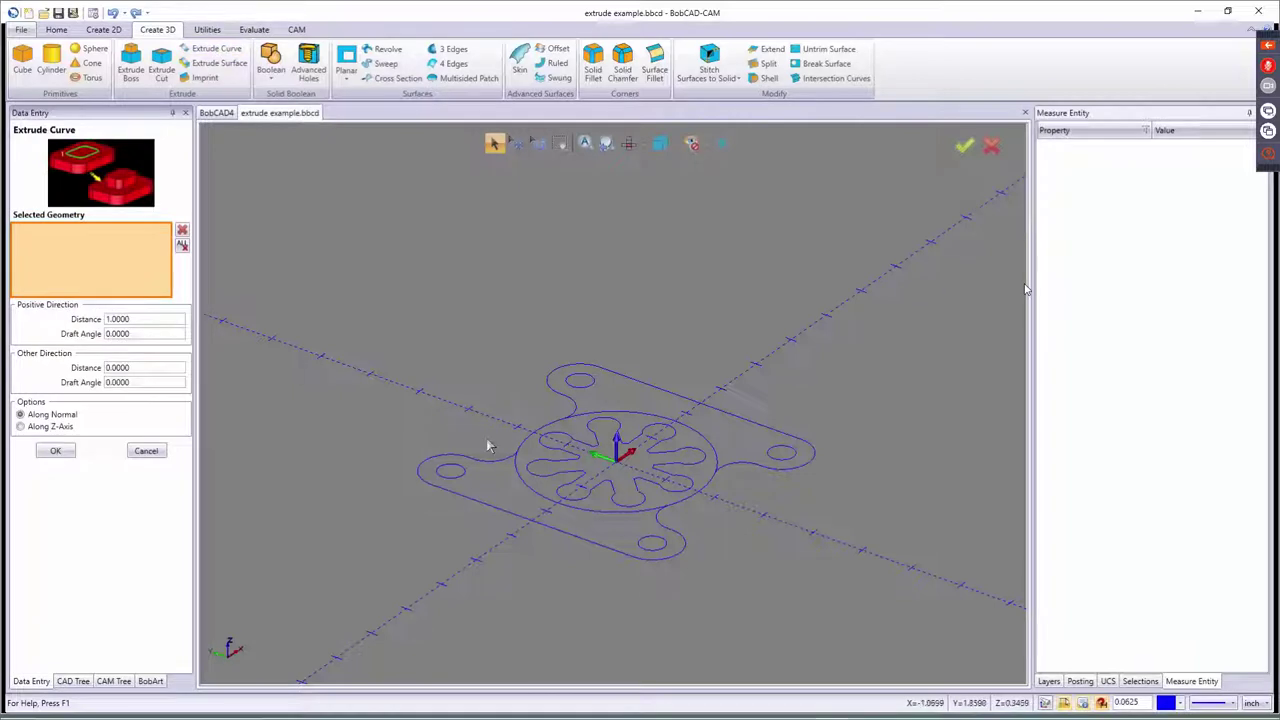
pyautogui.click(577, 406)
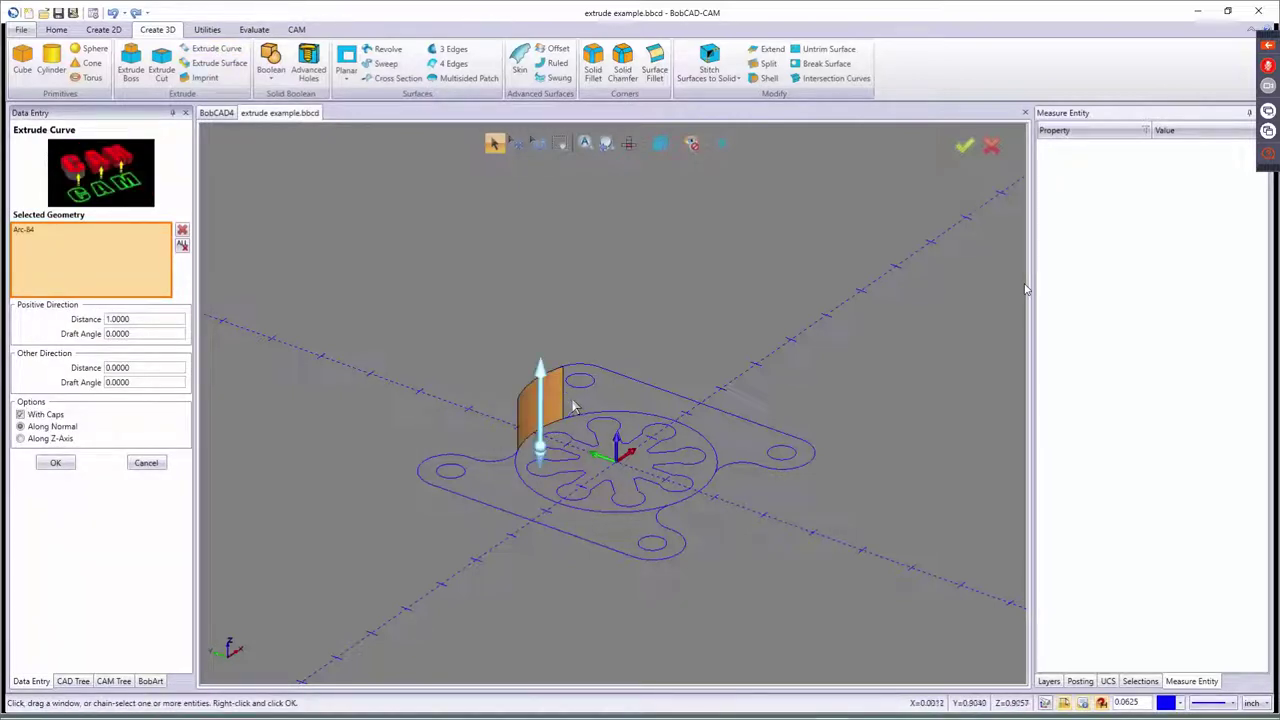
pyautogui.click(728, 474)
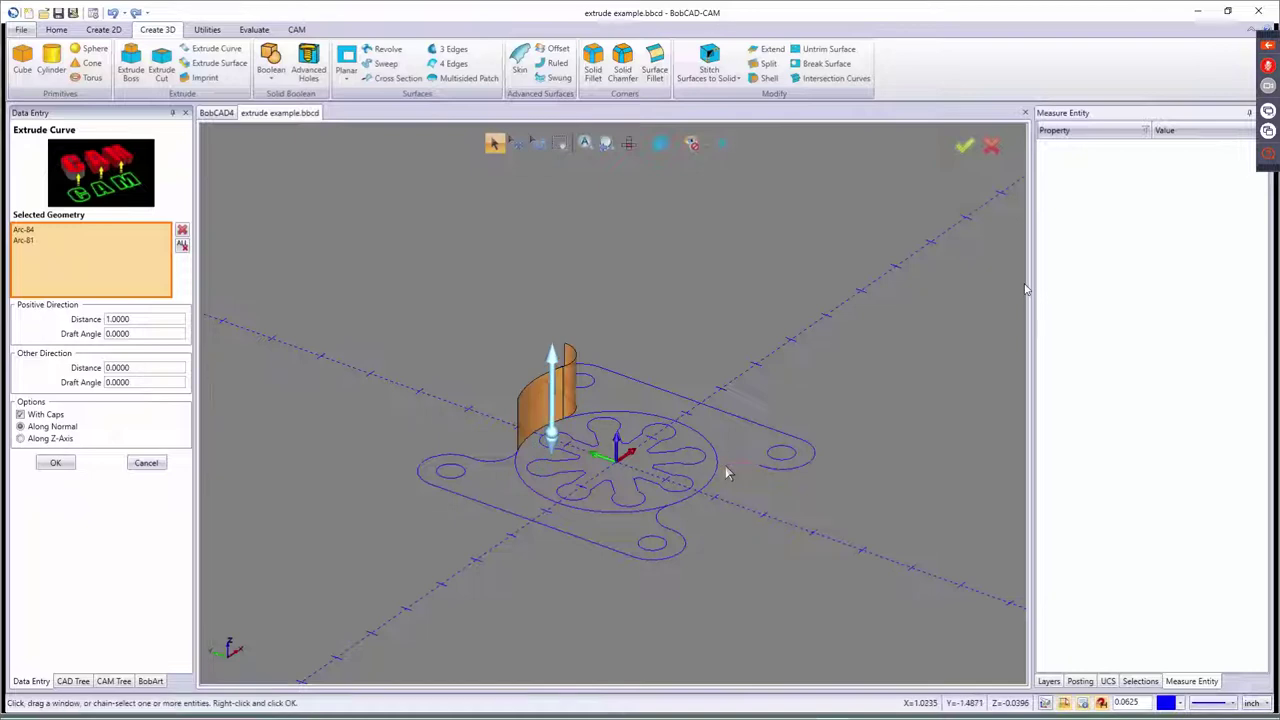
pyautogui.click(724, 472)
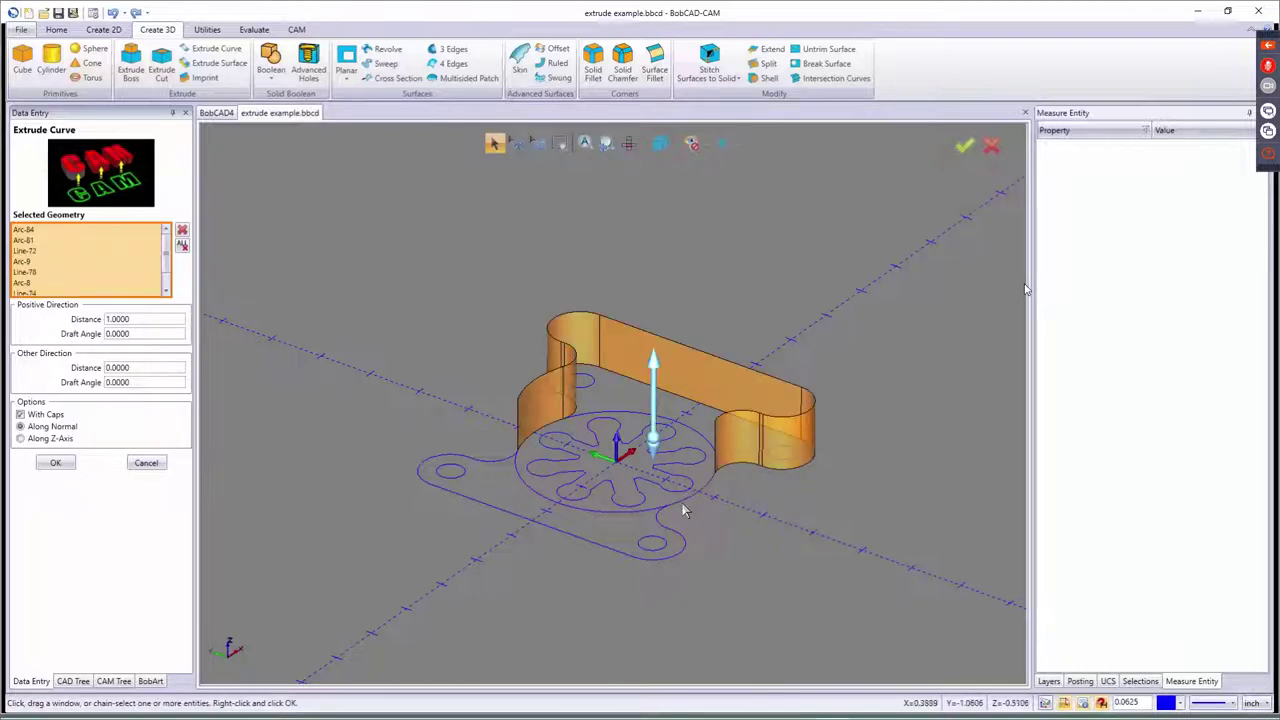
pyautogui.click(674, 515)
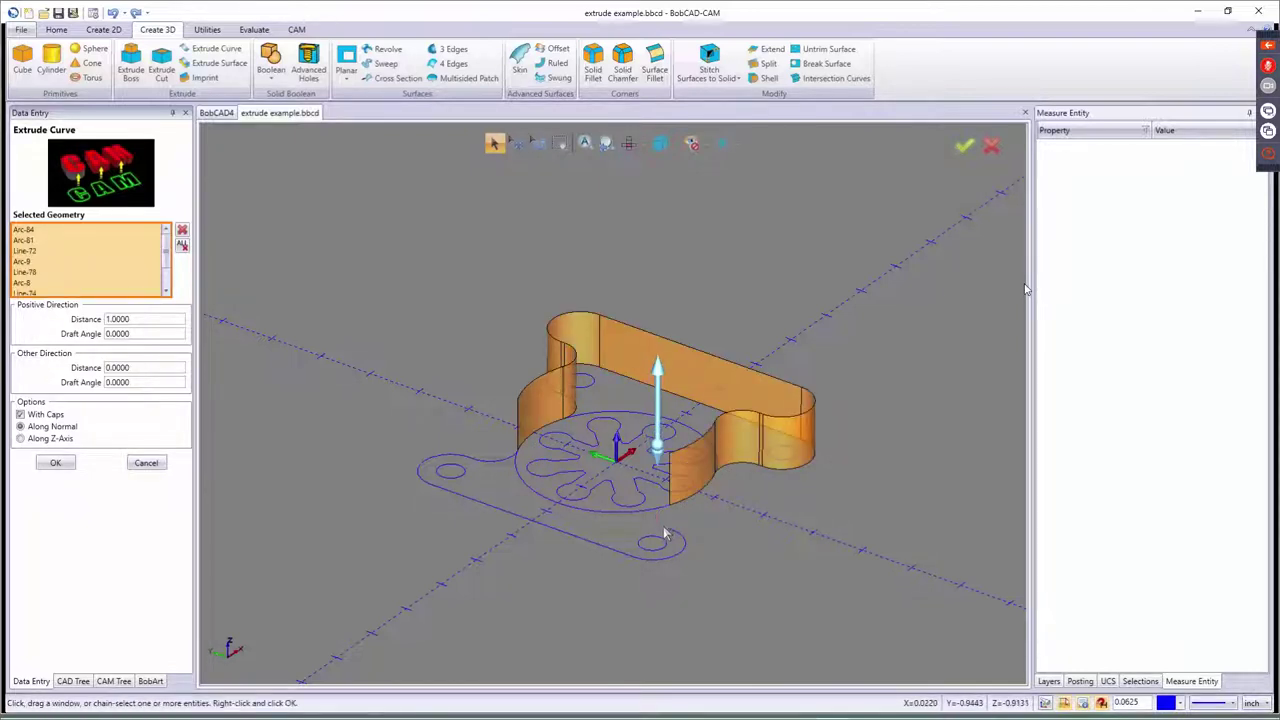
pyautogui.click(507, 467)
pyautogui.moveTo(140, 319); pyautogui.dragTo(55, 318)
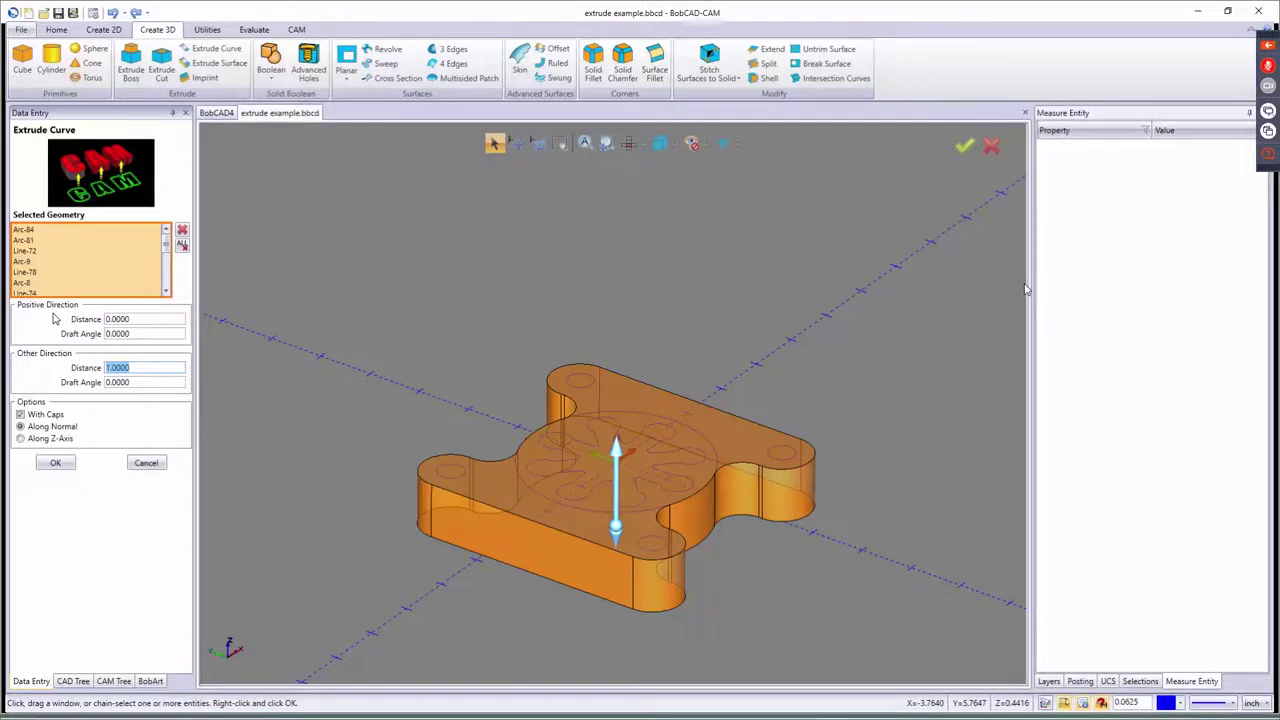
pyautogui.click(55, 462)
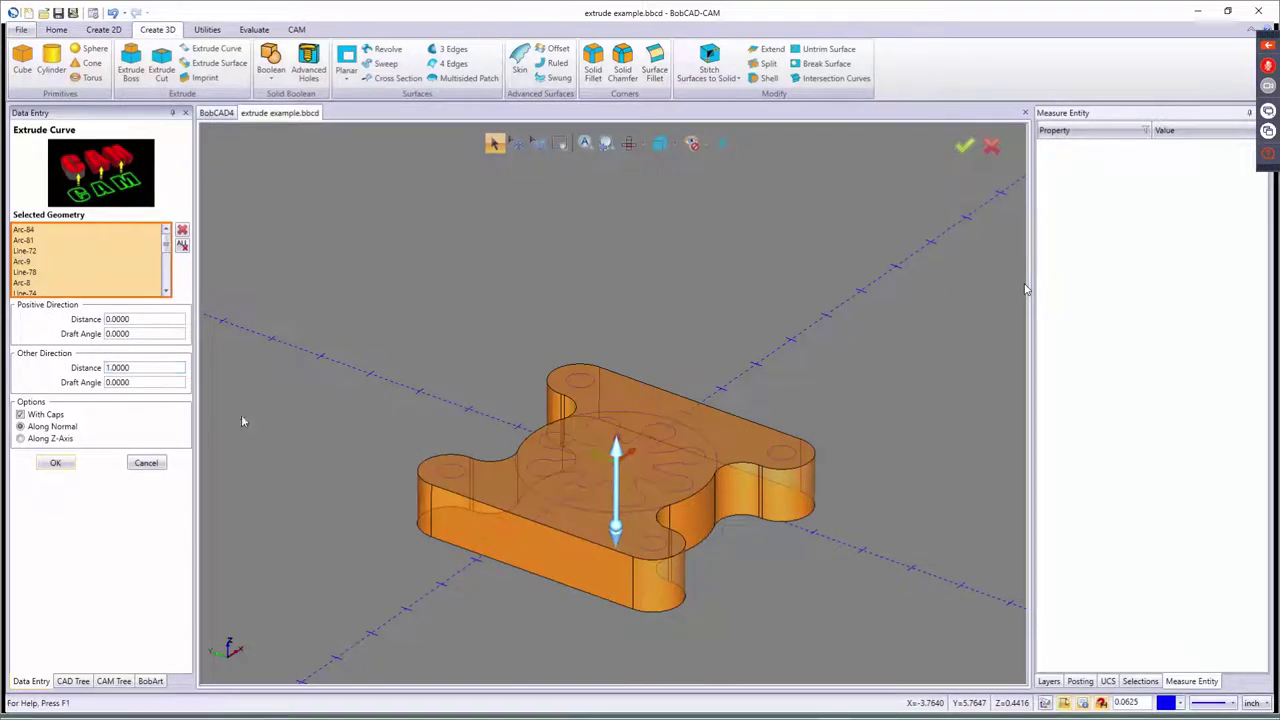
pyautogui.hotkey('ctrl', 'z')
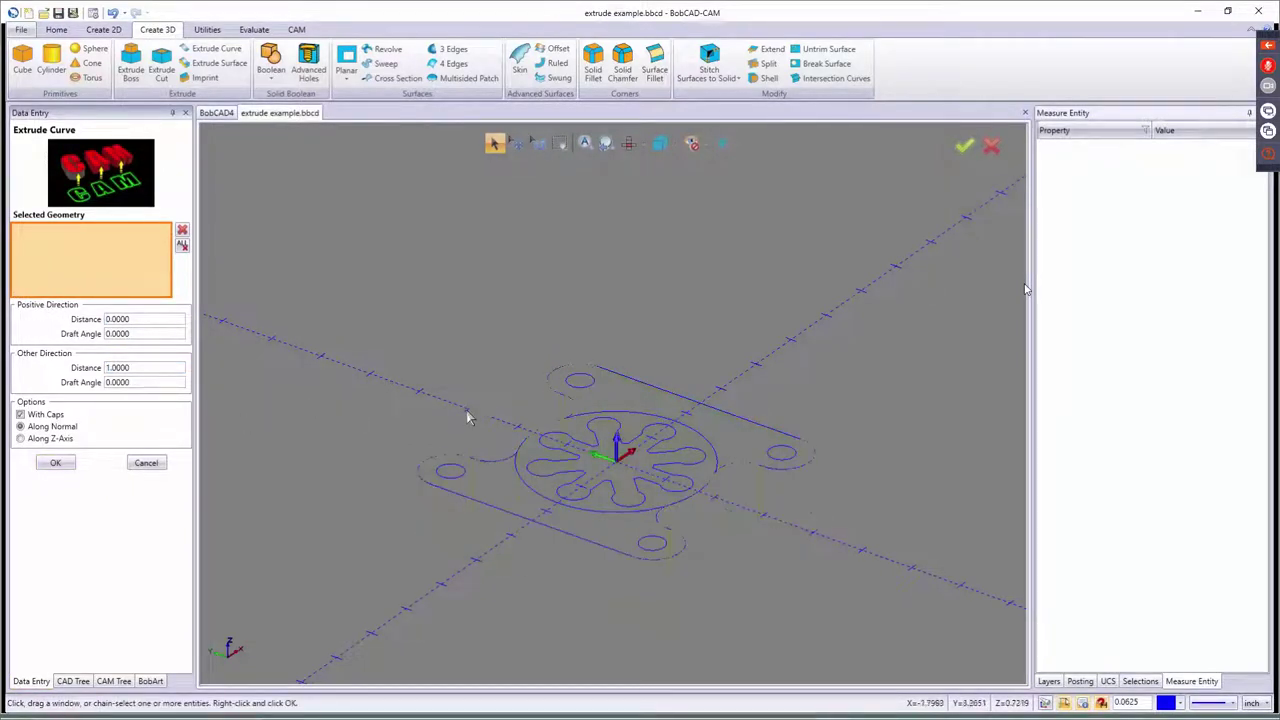
# - Curve-extrude the large central circle 1 upward with 0 in the other direction
pyautogui.click(520, 476)
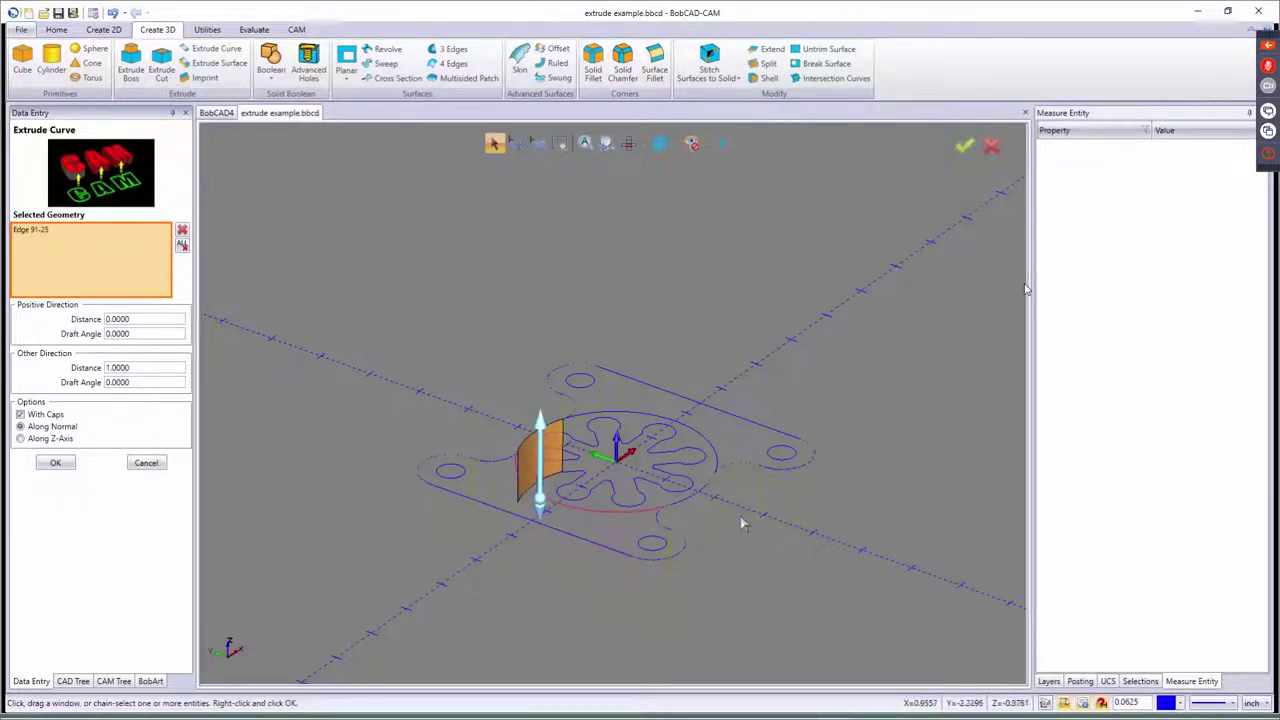
pyautogui.click(695, 500)
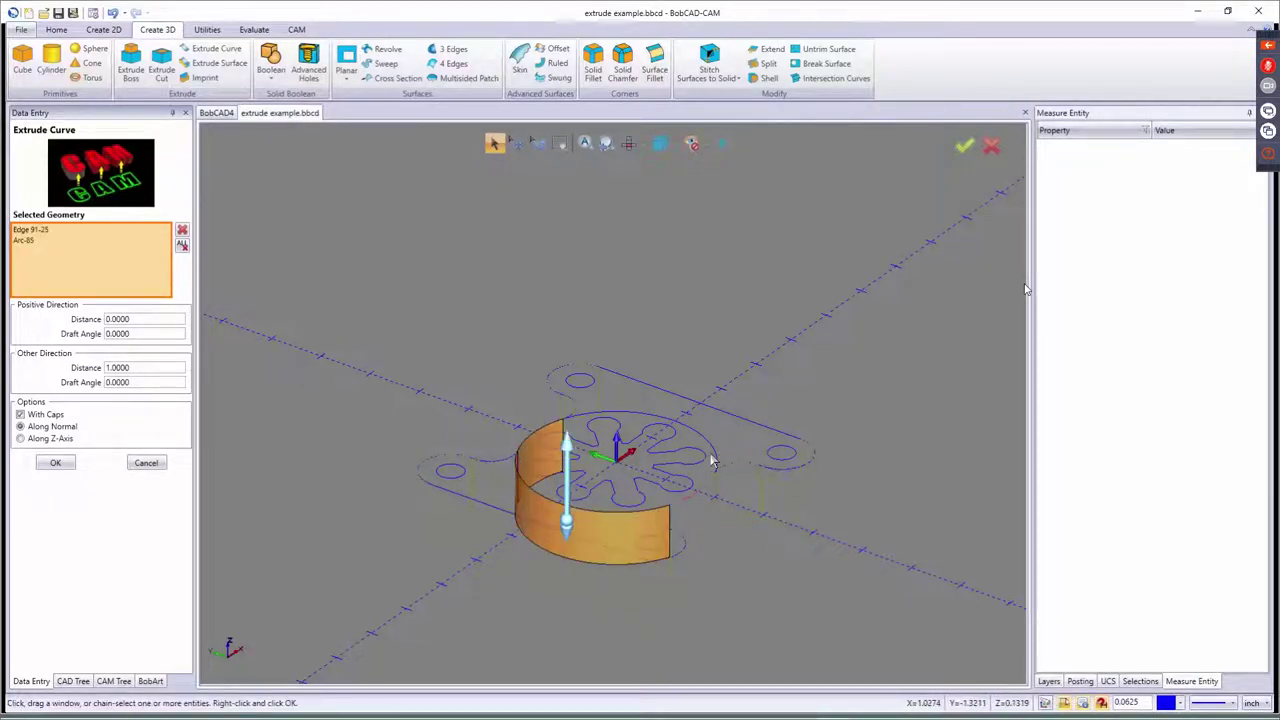
pyautogui.click(714, 458)
pyautogui.click(651, 422)
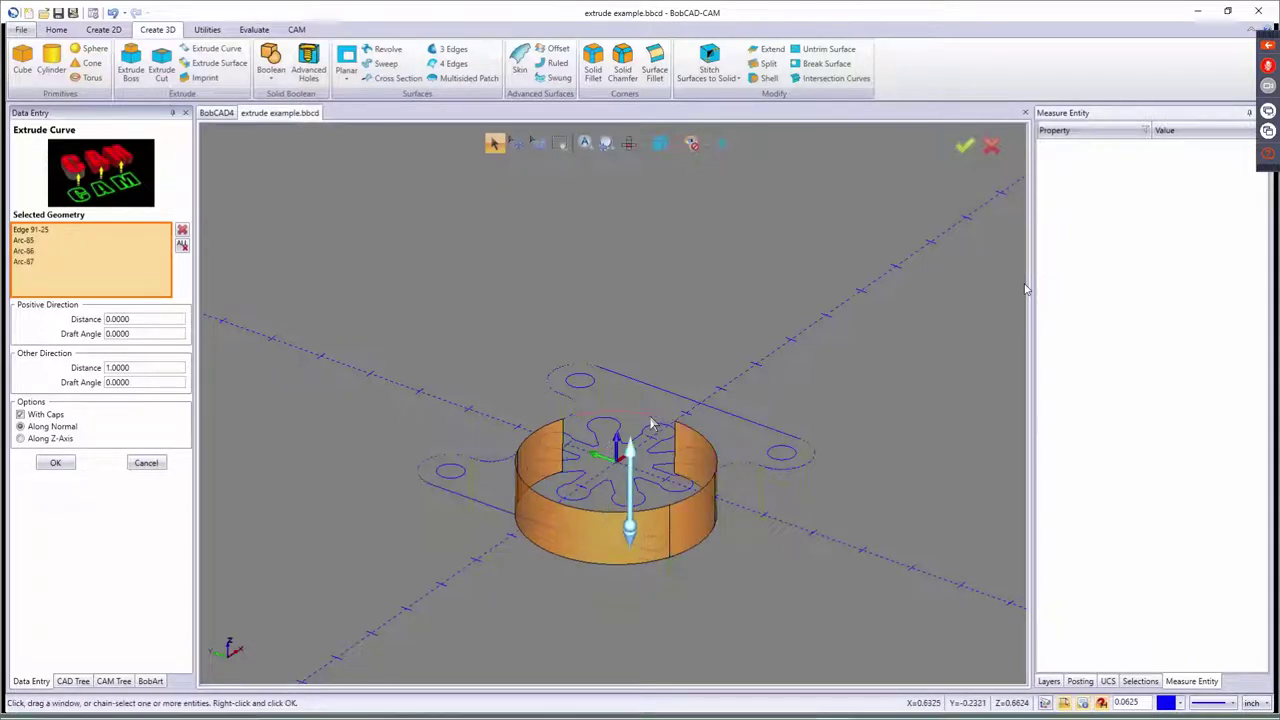
pyautogui.click(651, 422)
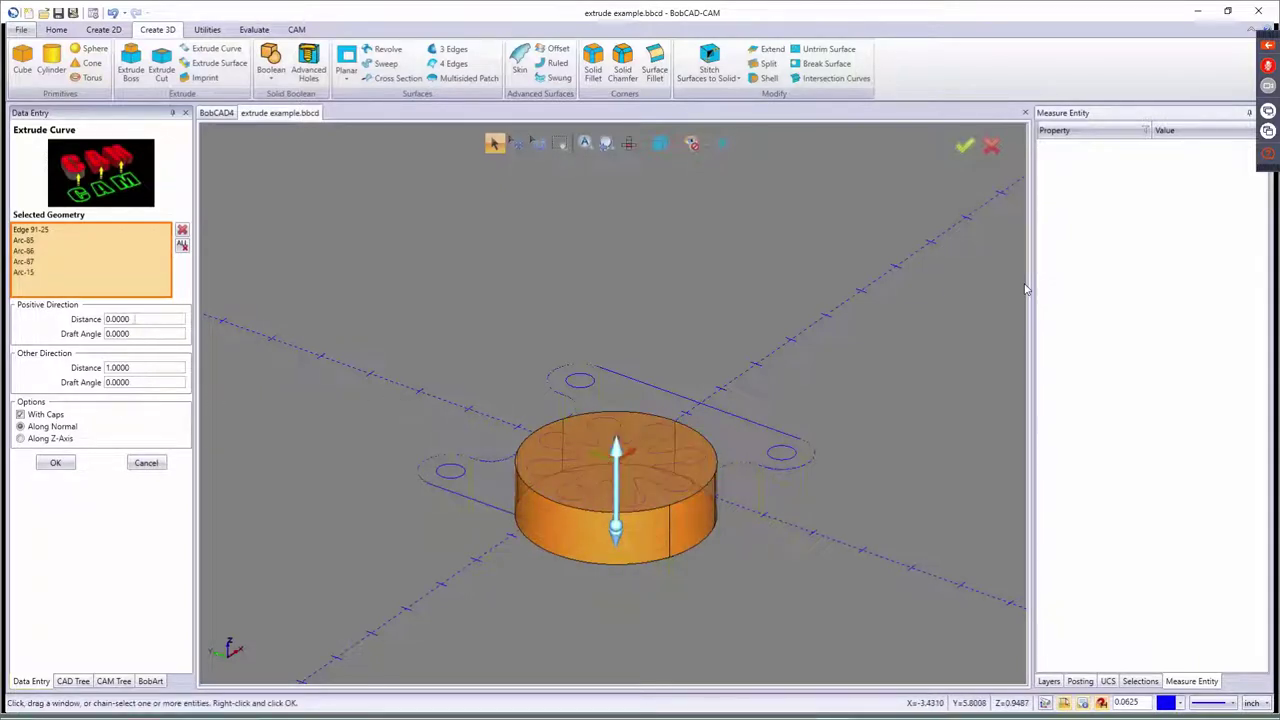
pyautogui.moveTo(135, 319); pyautogui.dragTo(75, 322)
pyautogui.write('1')
pyautogui.press('Tab')
pyautogui.press('Tab')
pyautogui.write('0')
pyautogui.press('Tab')
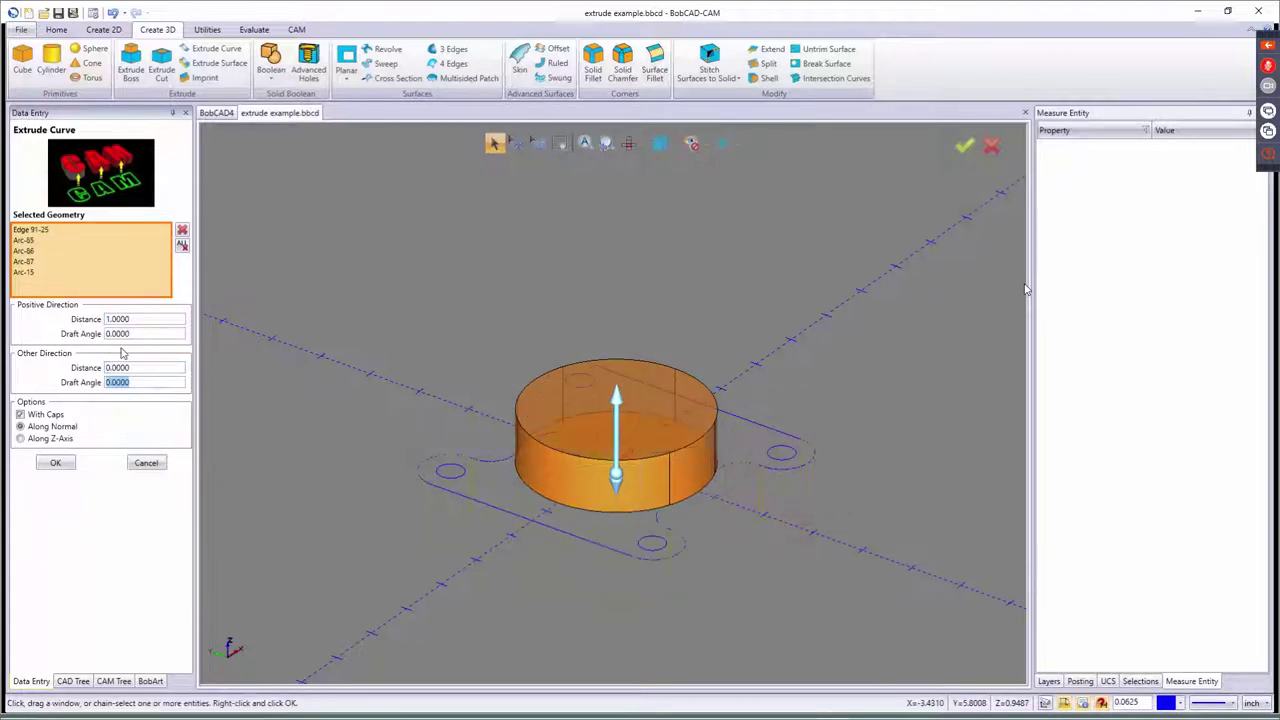
pyautogui.click(56, 464)
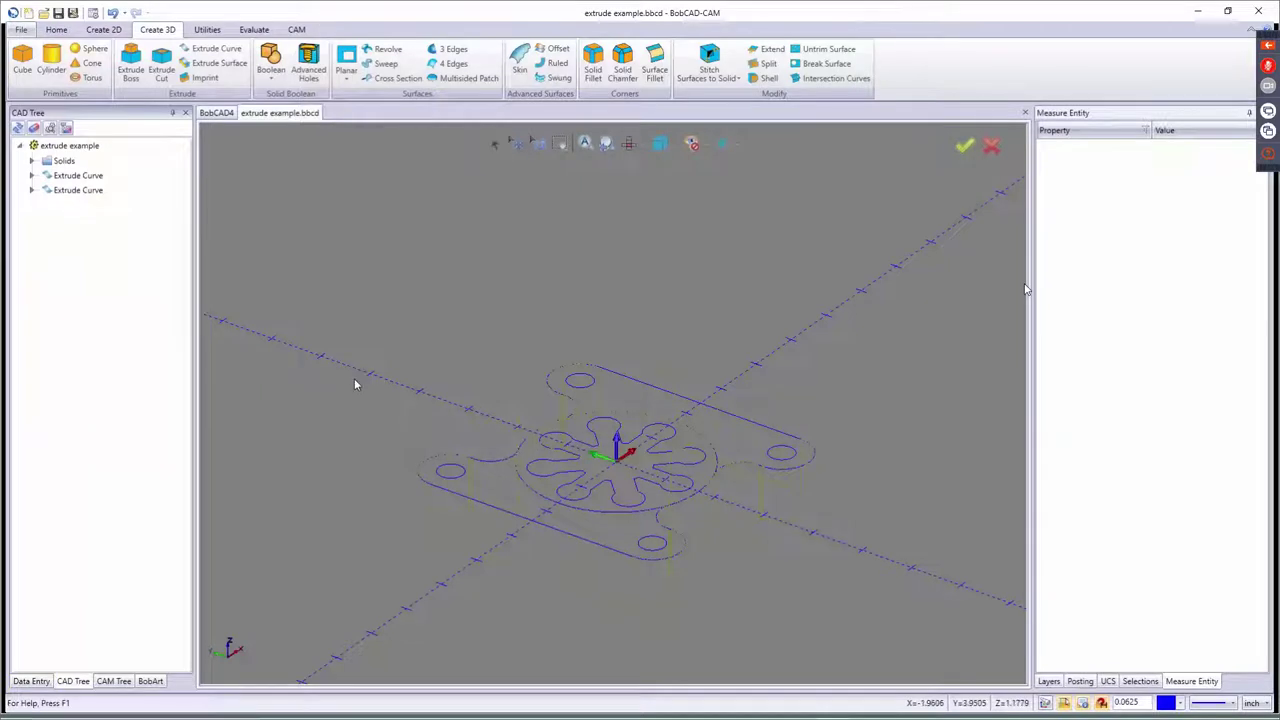
# - Activate the select arrow to start picking the extruded solids
pyautogui.click(494, 143)
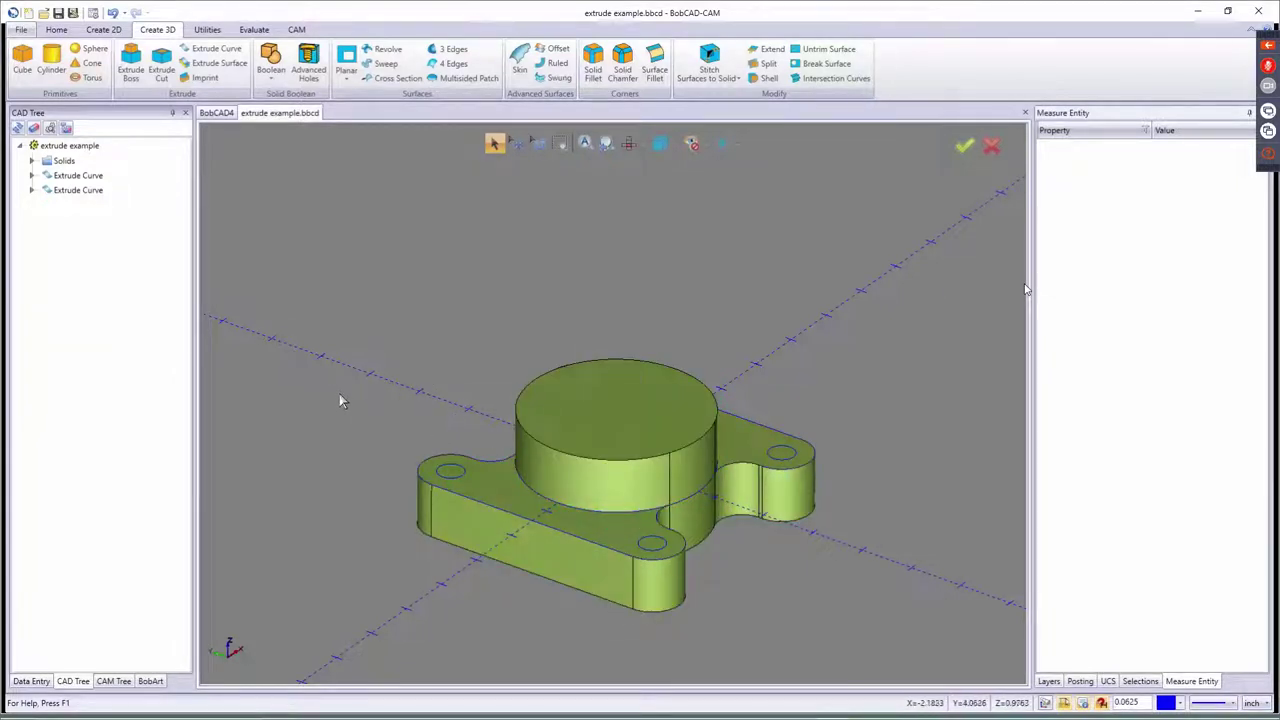
pyautogui.hotkey('ctrl', 'z')
pyautogui.hotkey('ctrl', 'z')
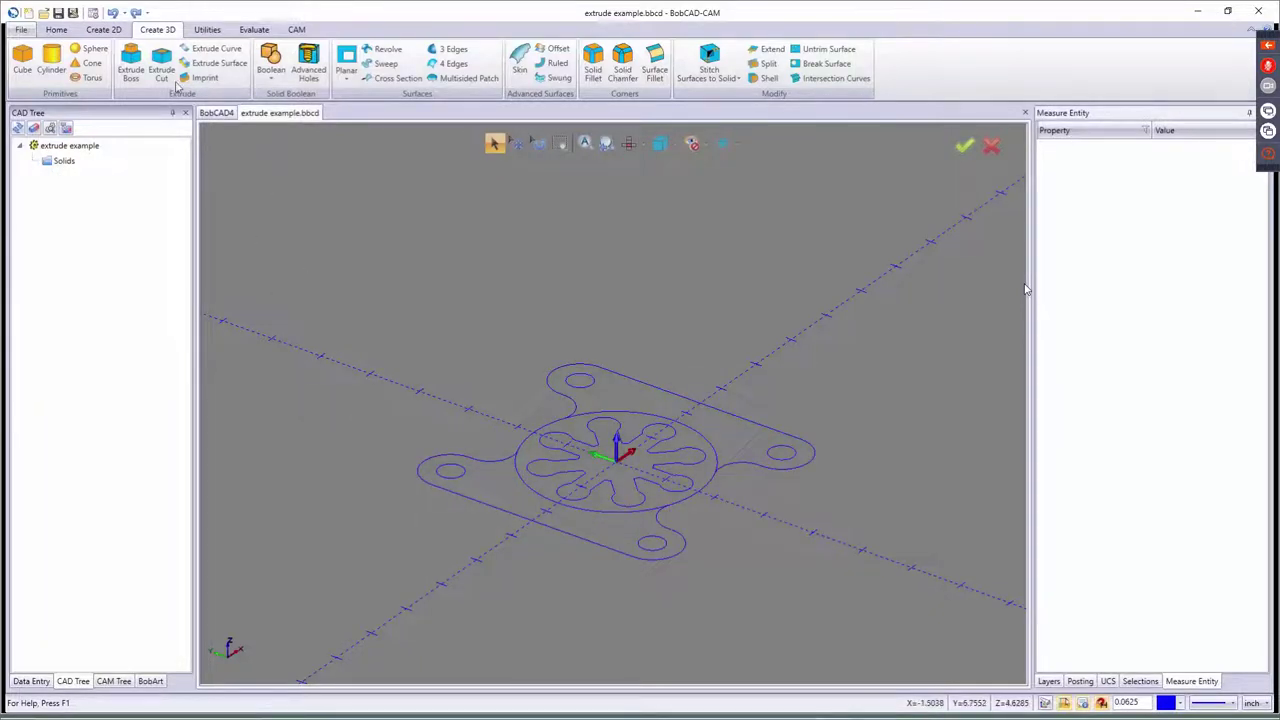
pyautogui.click(214, 48)
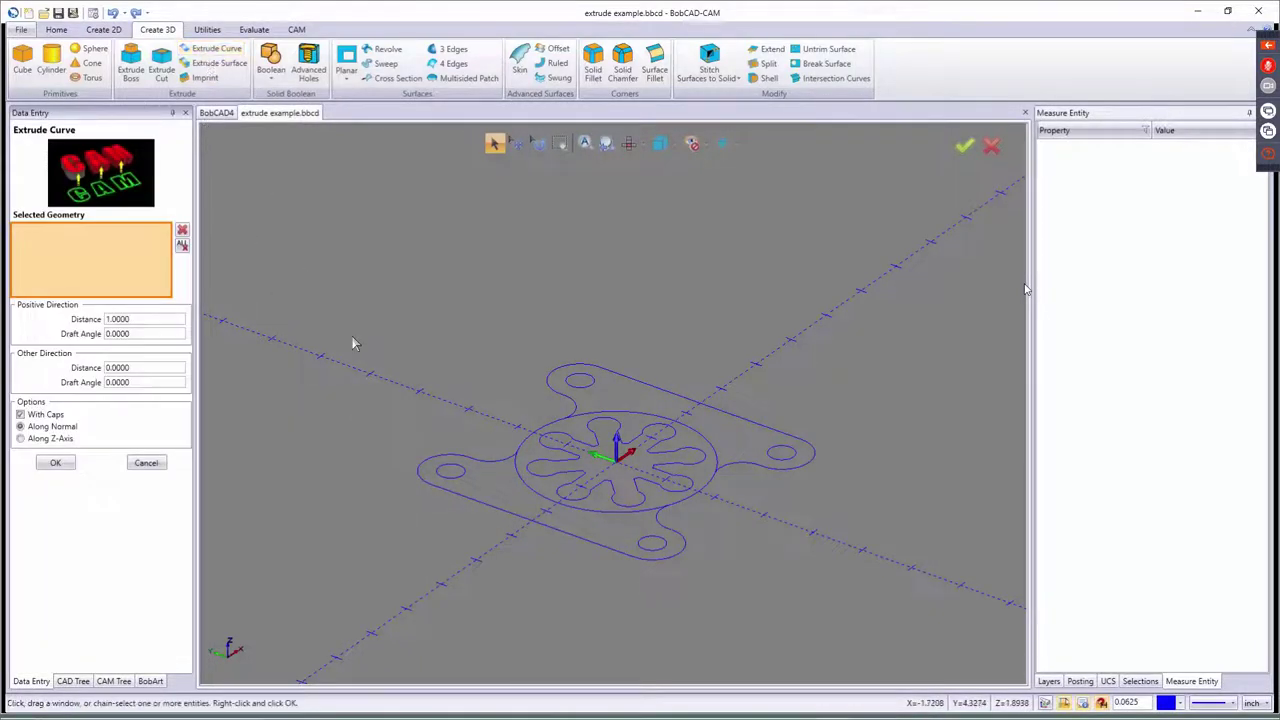
pyautogui.moveTo(375, 294); pyautogui.dragTo(884, 586)
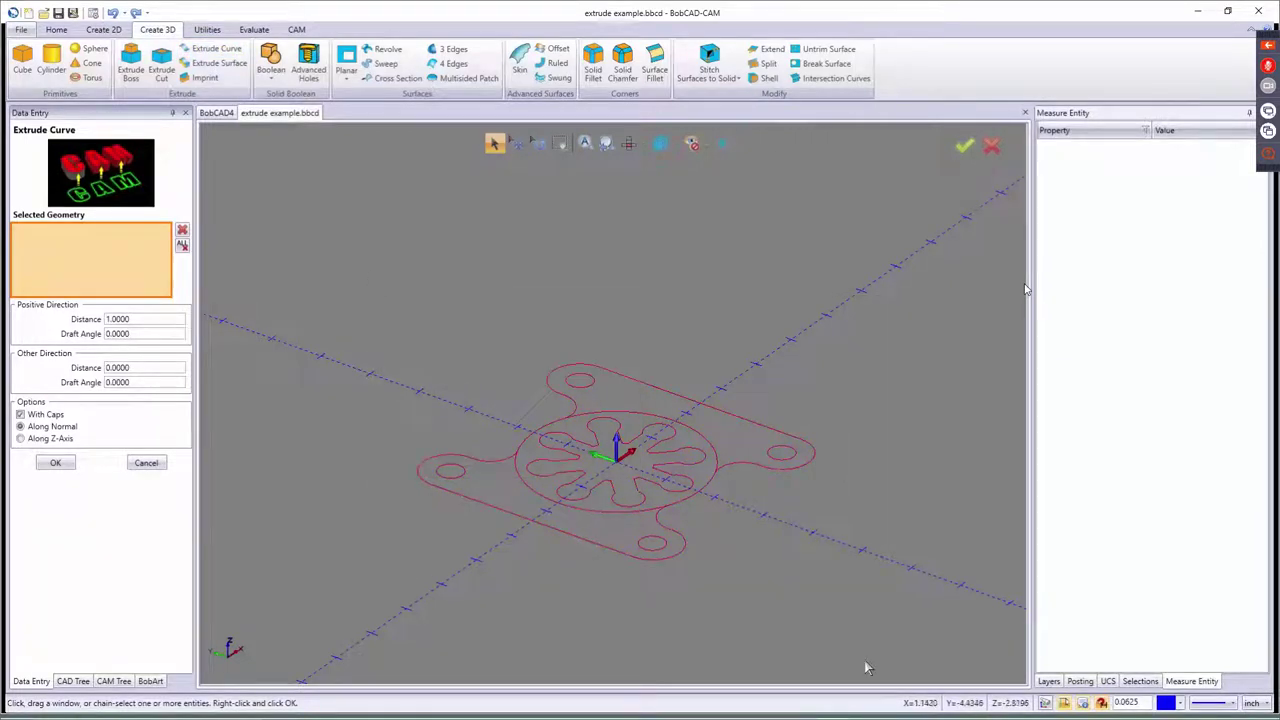
pyautogui.rightClick(342, 468)
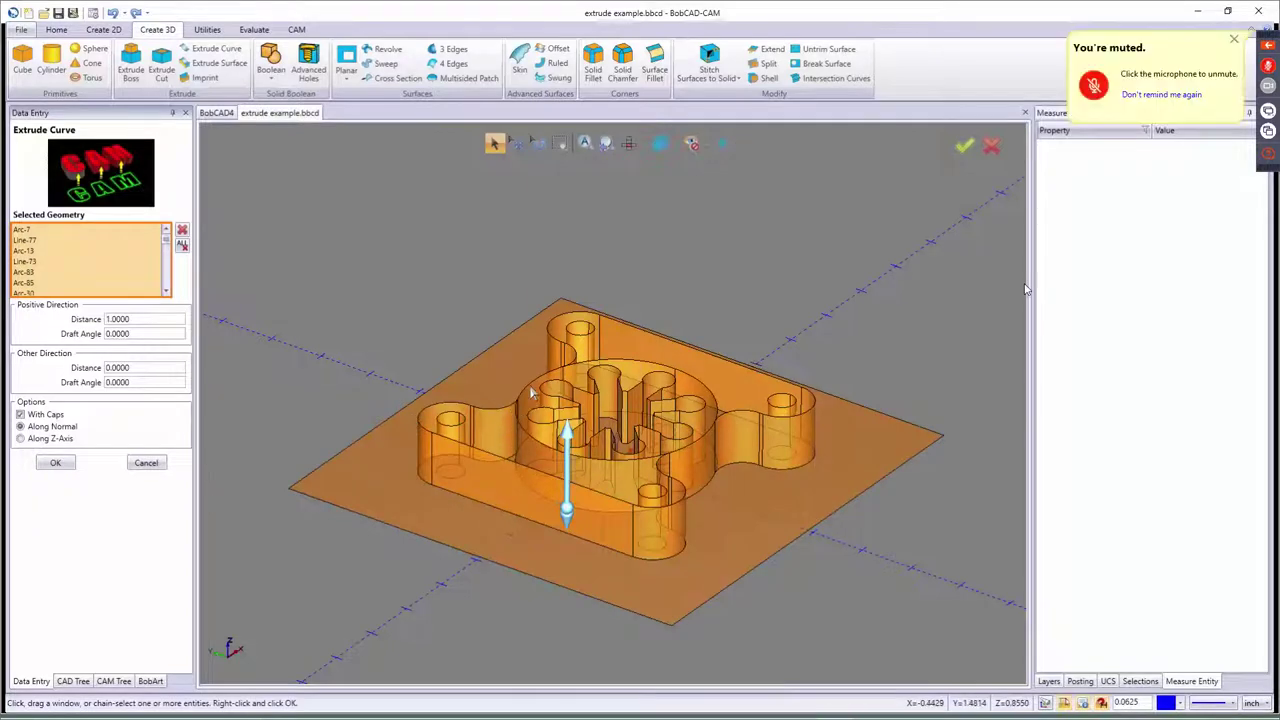
pyautogui.moveTo(615, 452); pyautogui.dragTo(577, 490, button='middle')
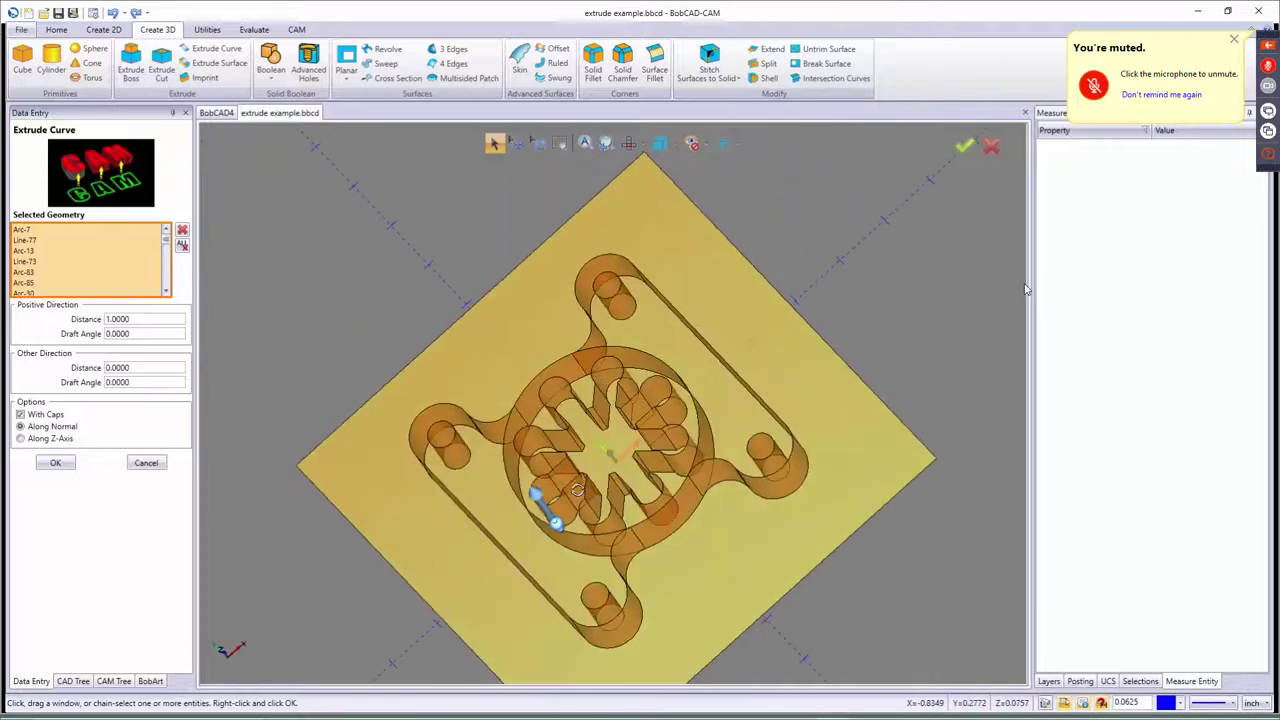
pyautogui.click(146, 462)
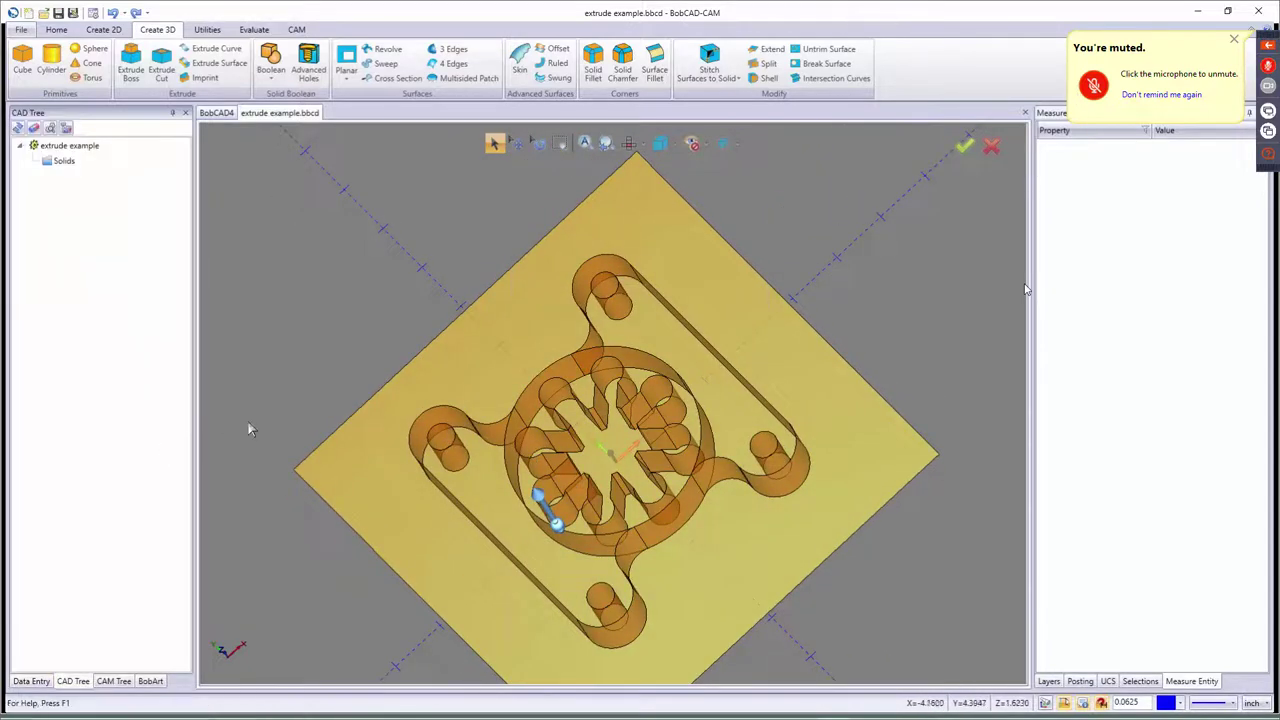
# - Start a curve extrusion and chain-select the closed flange outline, checking the preview
pyautogui.click(210, 49)
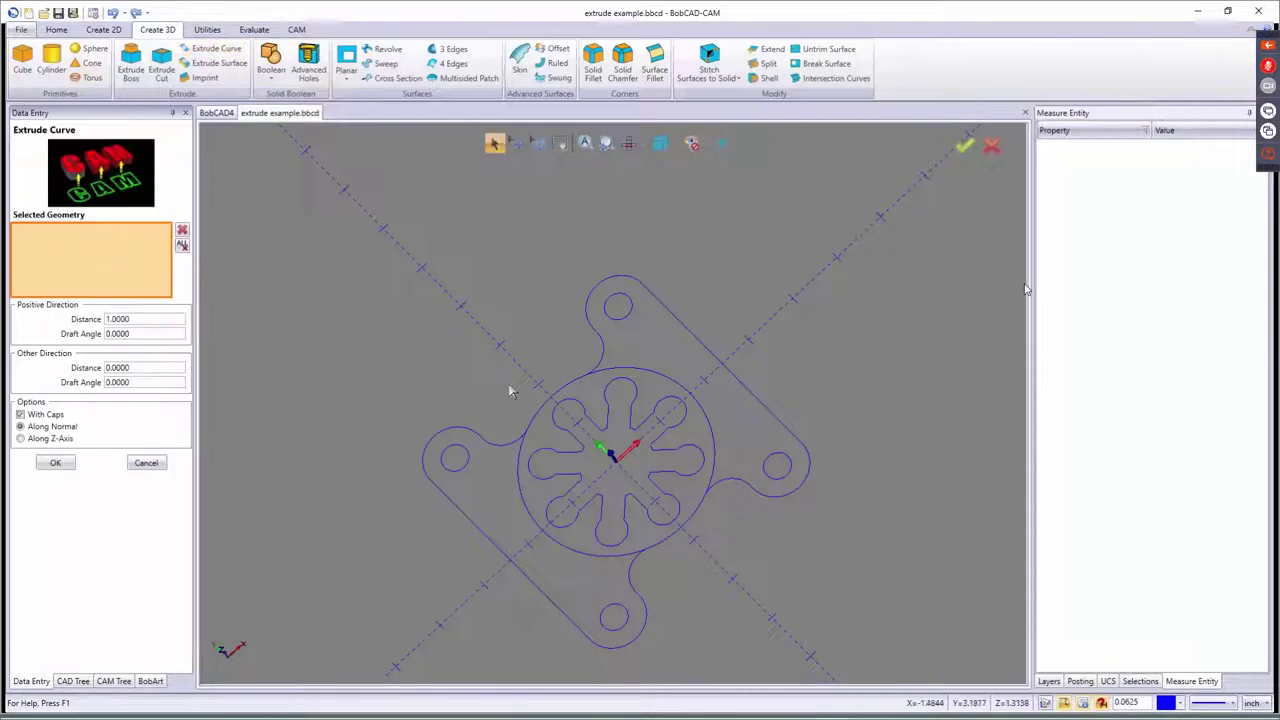
pyautogui.click(580, 382)
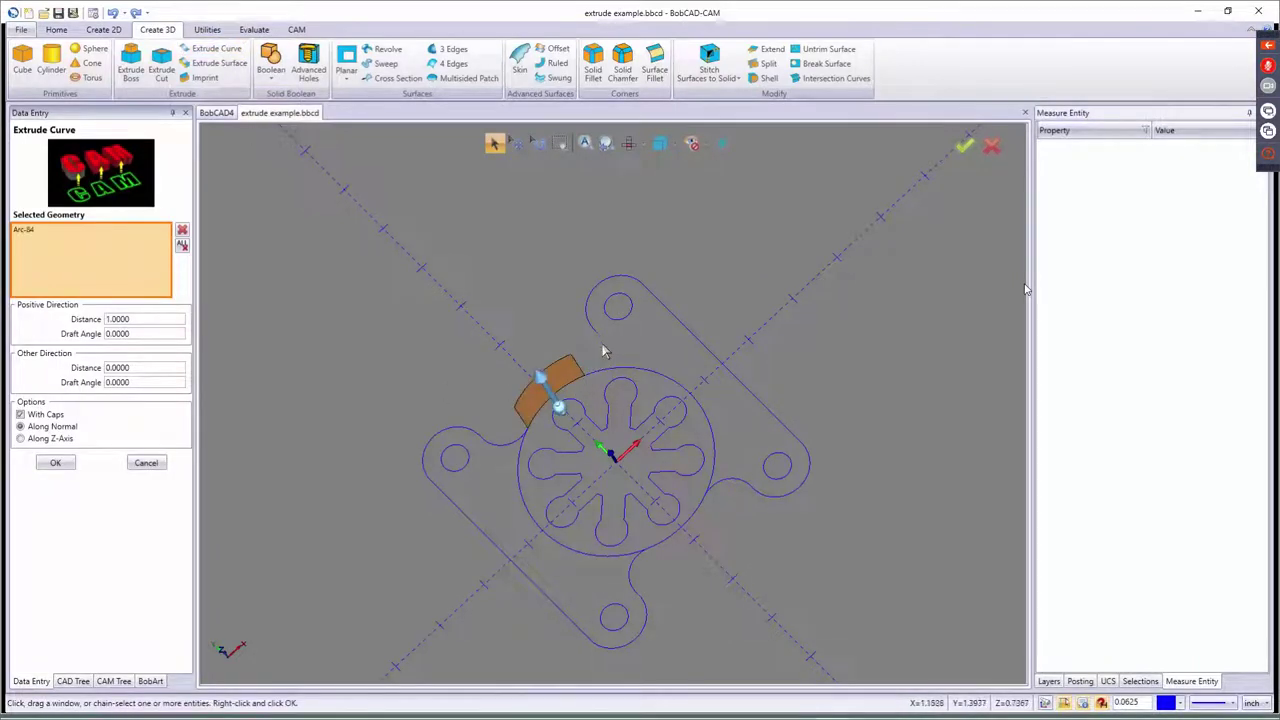
pyautogui.click(601, 346)
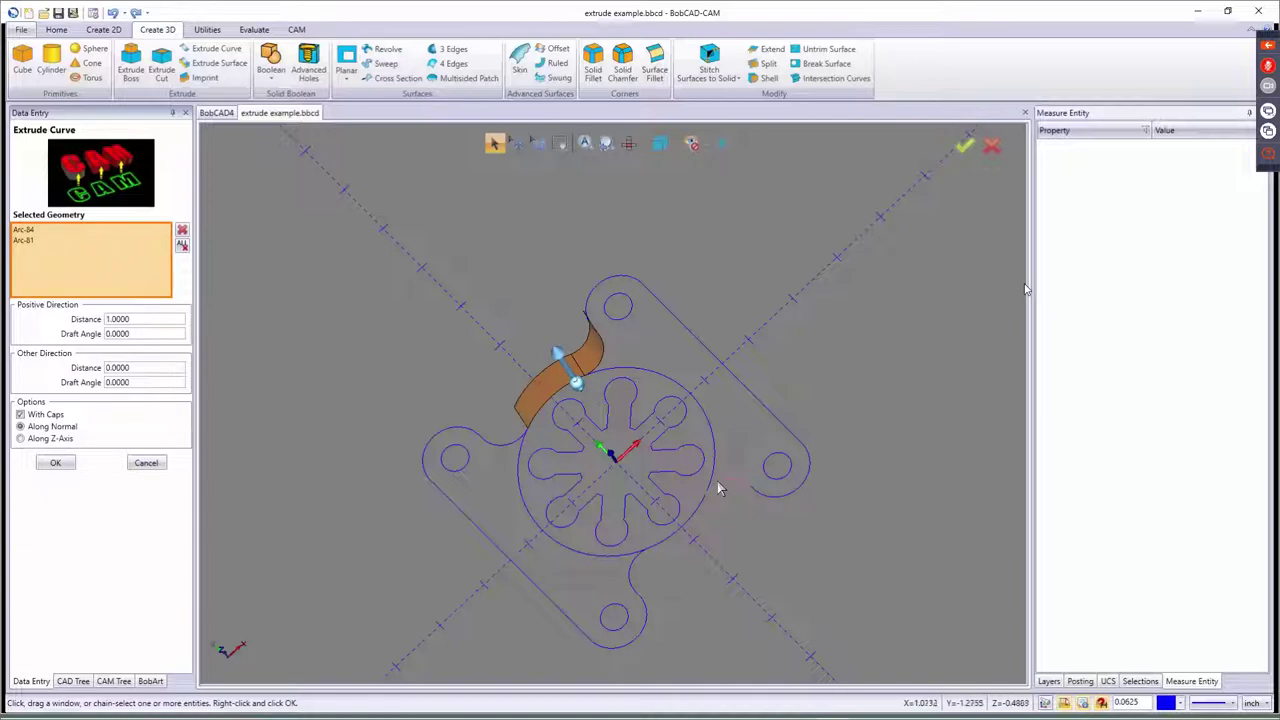
pyautogui.click(718, 488)
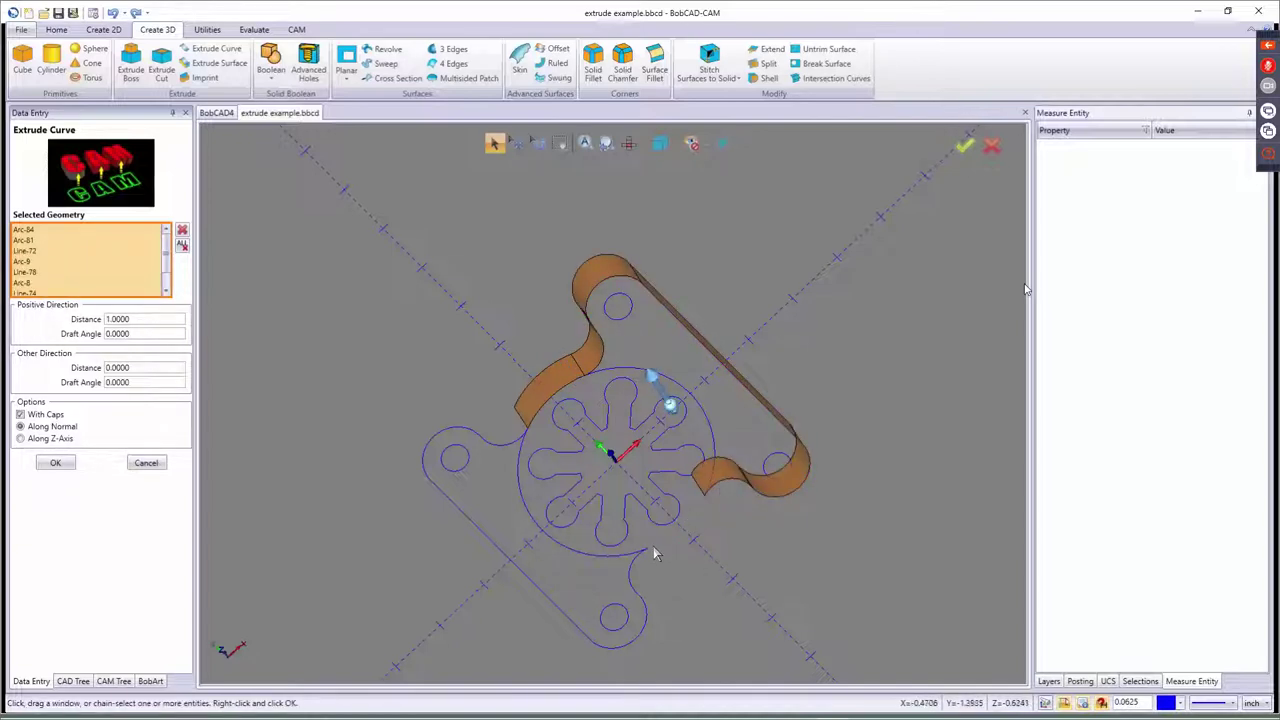
pyautogui.click(635, 591)
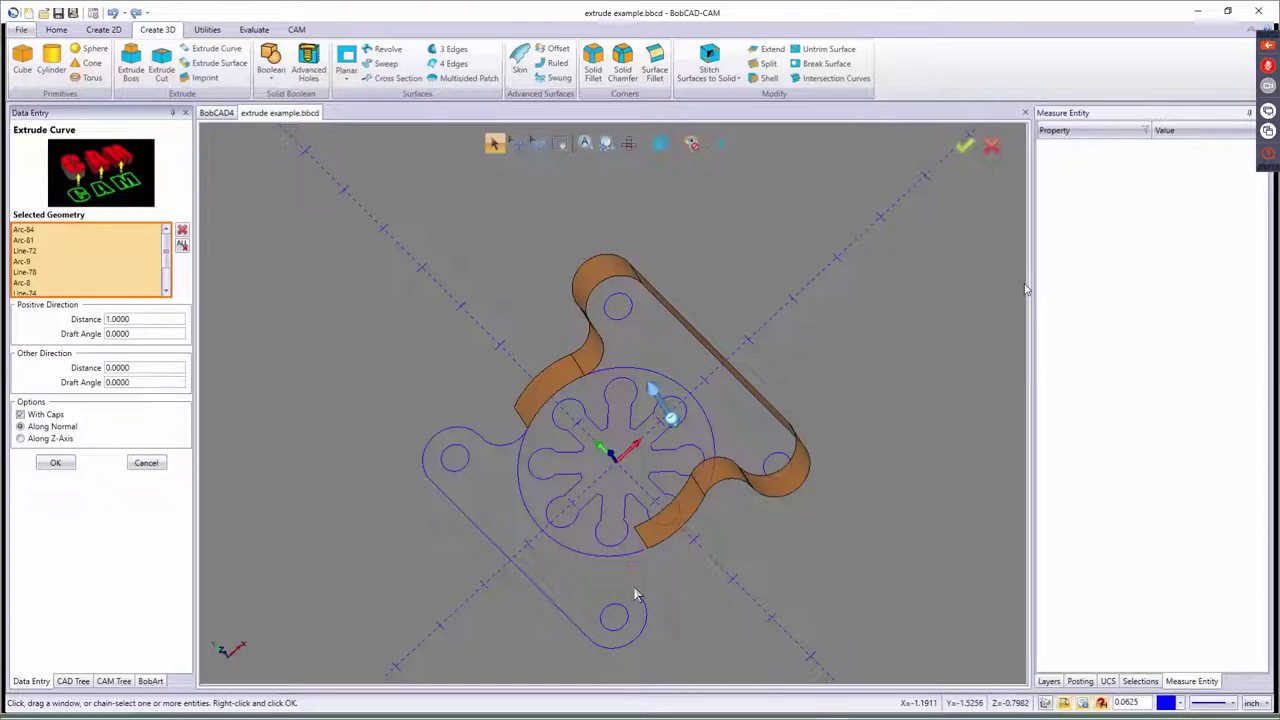
pyautogui.click(635, 594)
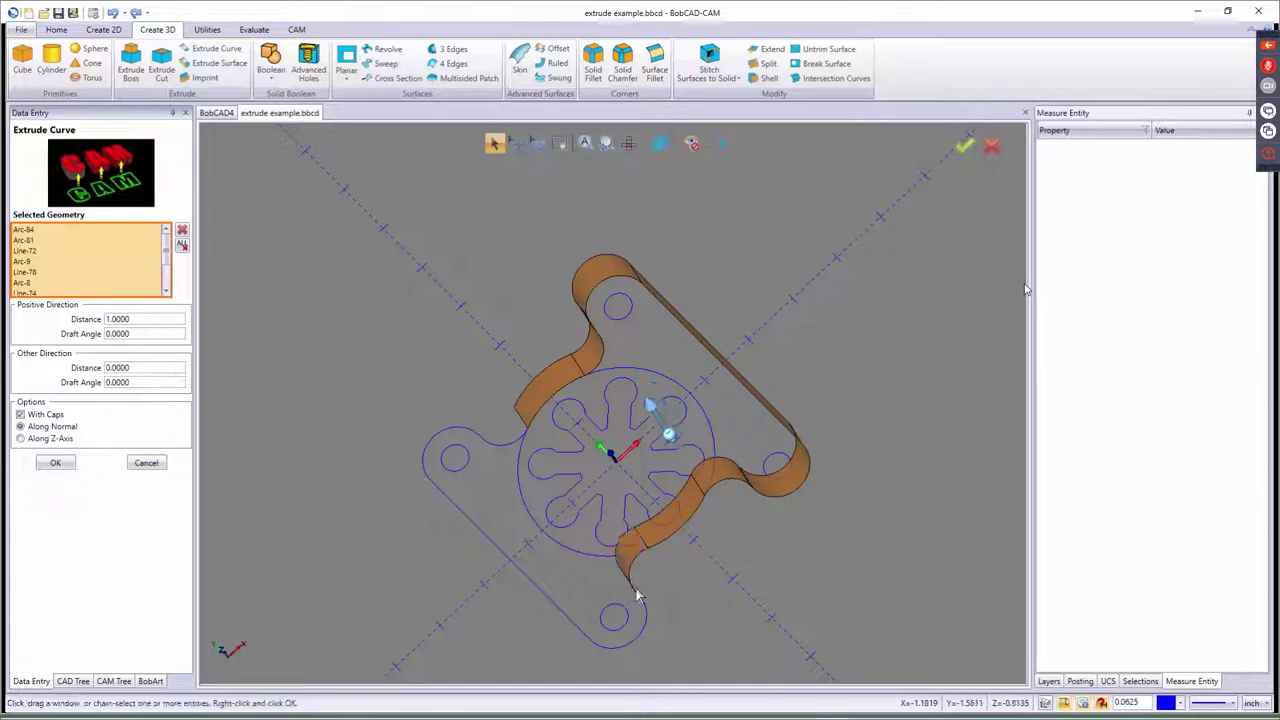
pyautogui.click(515, 451)
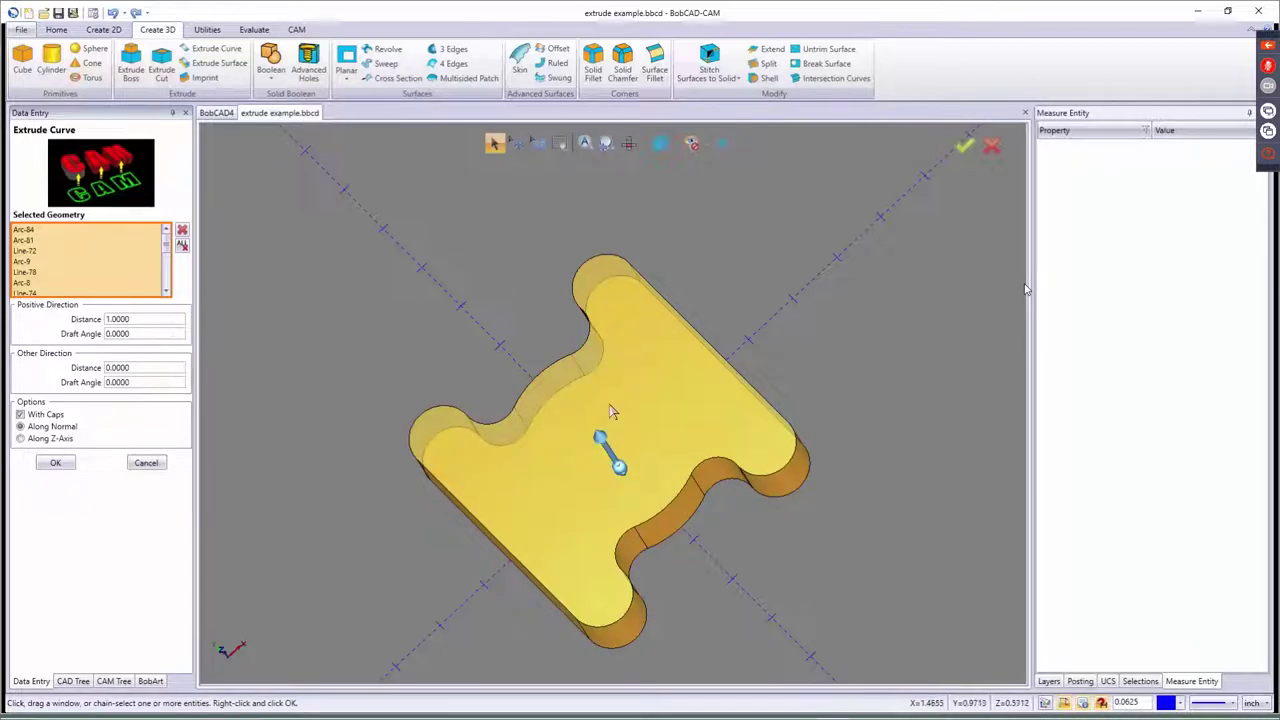
pyautogui.moveTo(540, 523); pyautogui.dragTo(583, 481, button='middle')
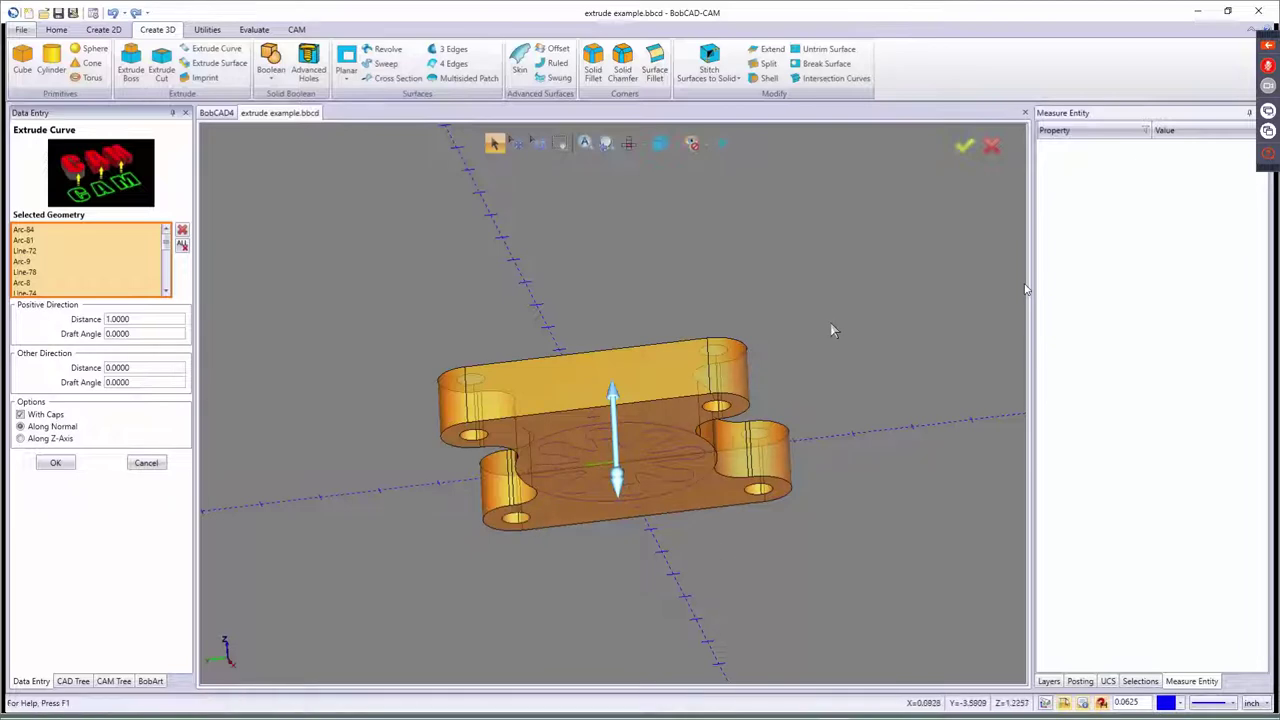
pyautogui.moveTo(808, 375); pyautogui.dragTo(770, 426, button='middle')
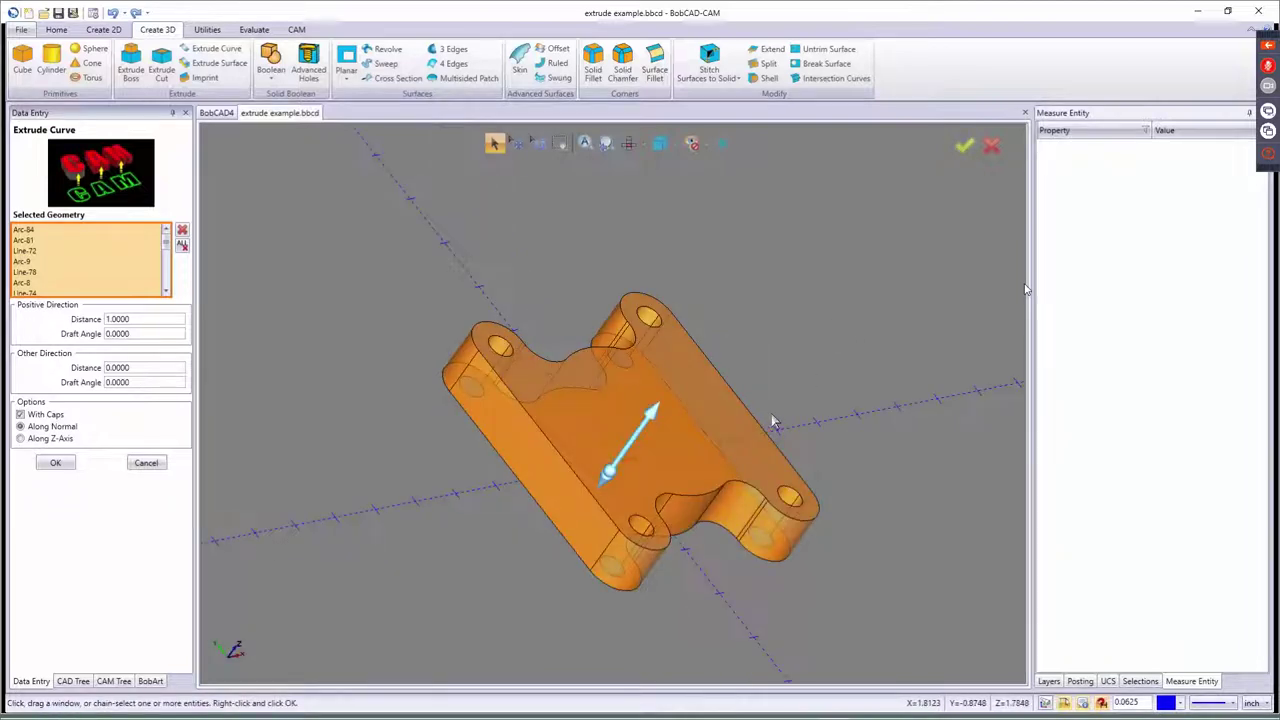
pyautogui.press('Home')
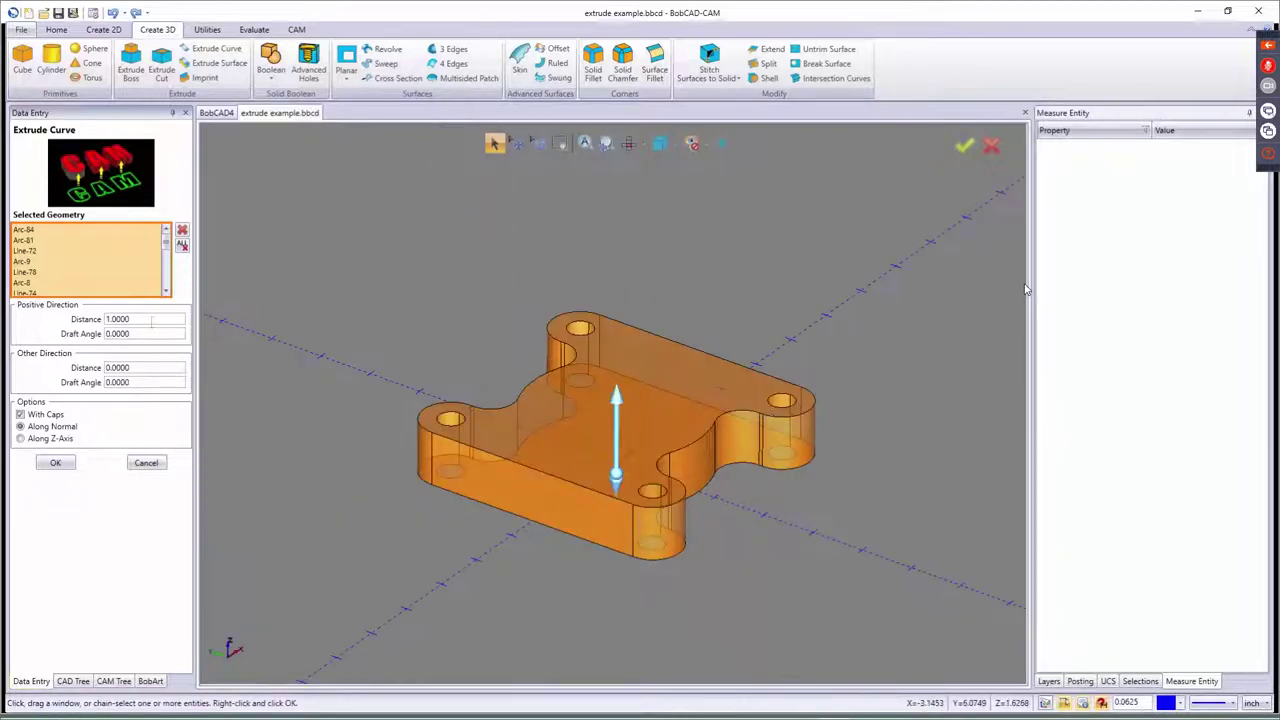
# - Enter -1 as the distance so the plate extrudes 1.0 downward, and apply it
pyautogui.click(151, 319)
pyautogui.write('-1')
pyautogui.press('Tab')
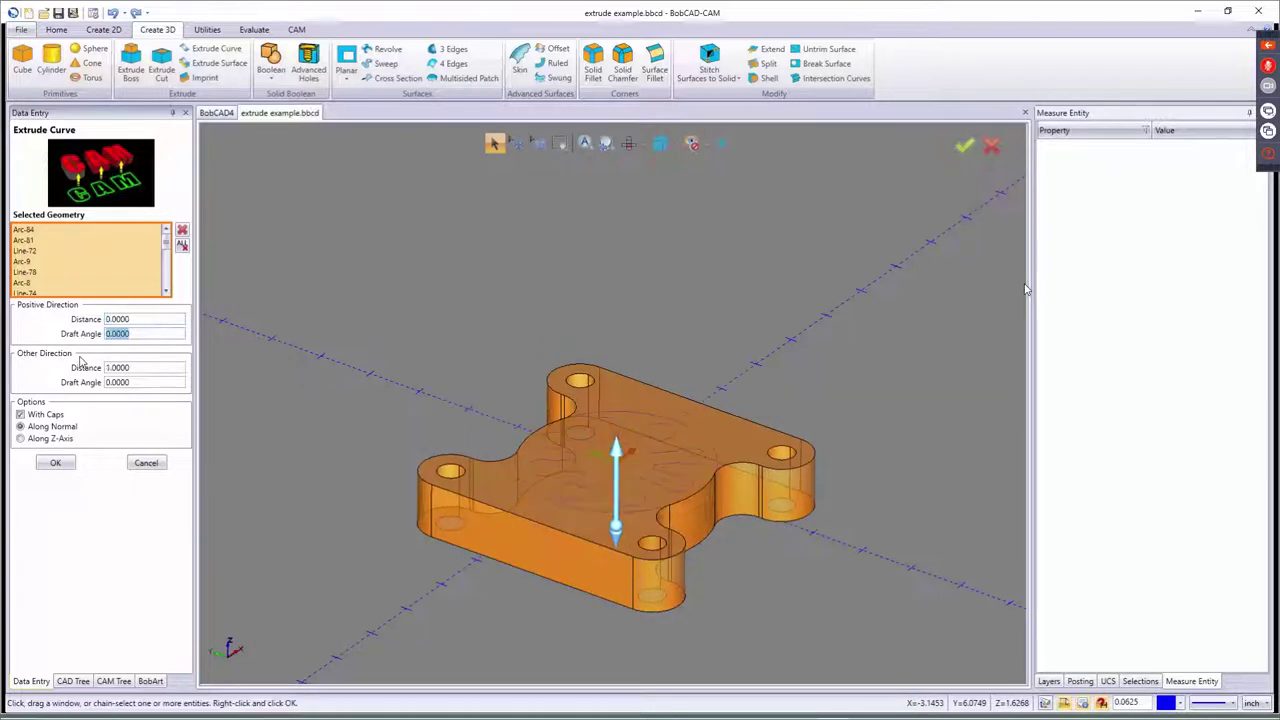
pyautogui.click(56, 463)
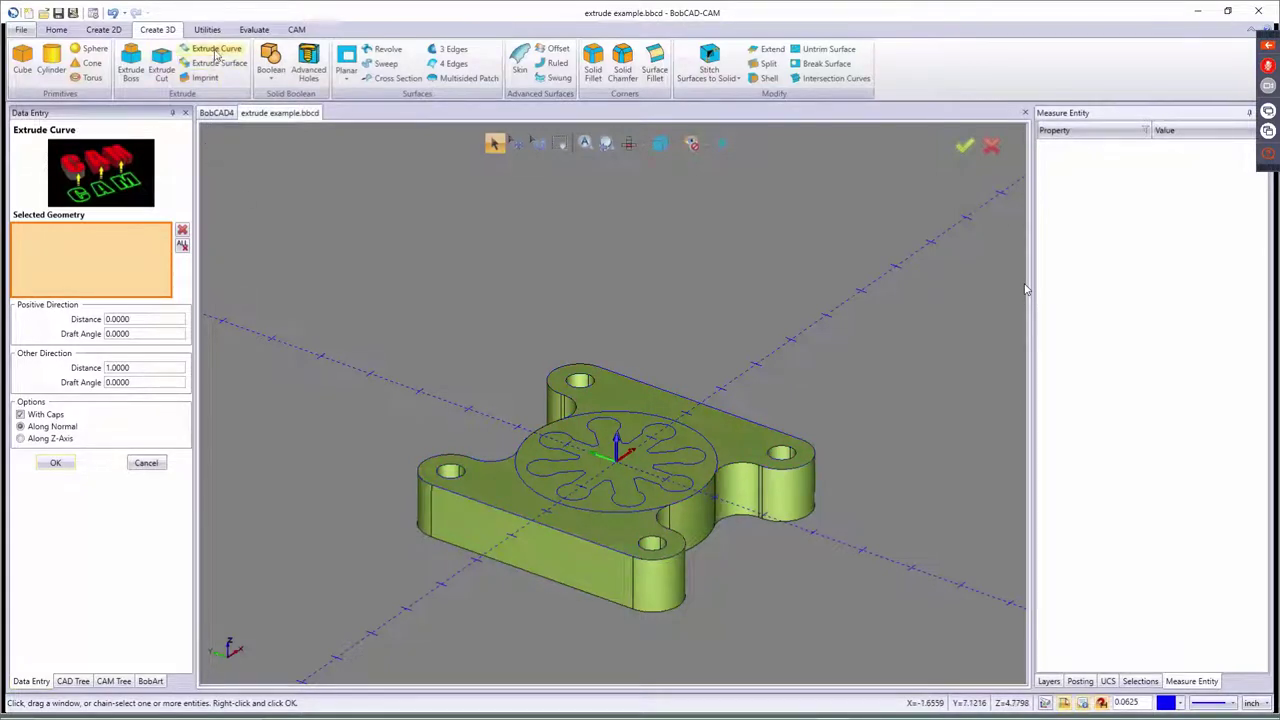
# - Set the Extrude Curve Positive Distance to 1 and Other Direction to 0
pyautogui.click(118, 318)
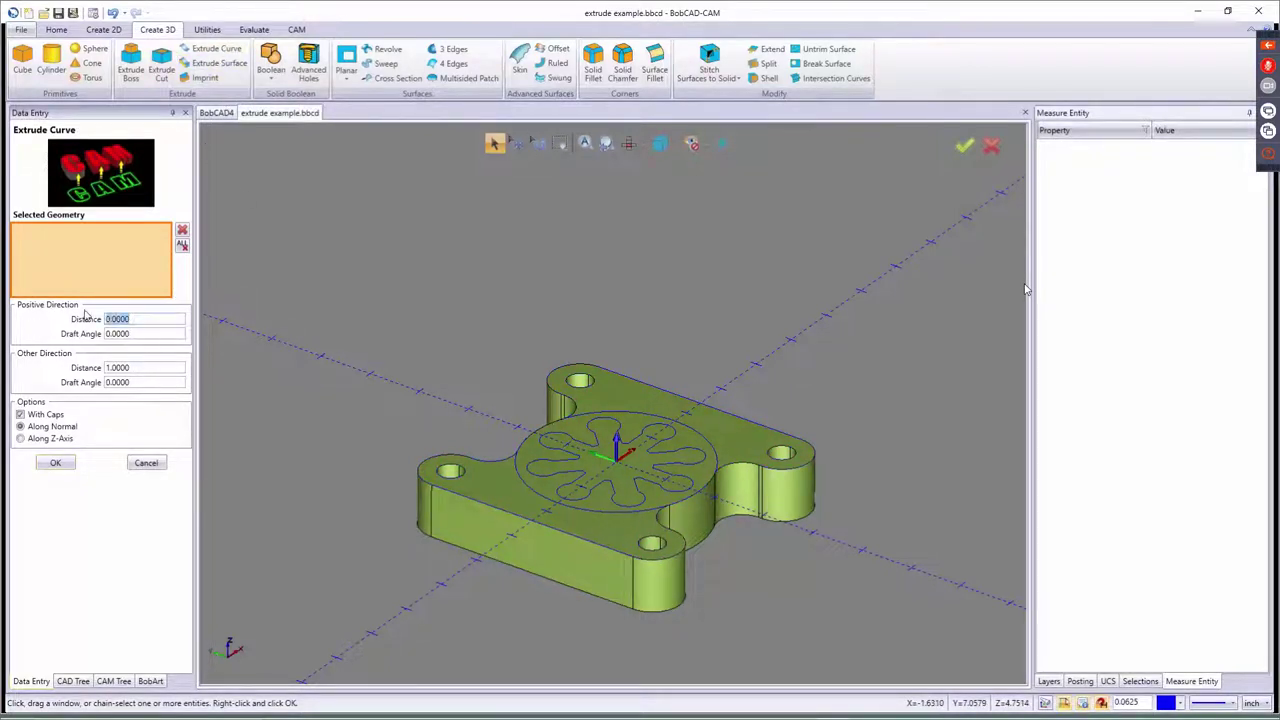
pyautogui.write('1')
pyautogui.press('Tab')
pyautogui.press('Tab')
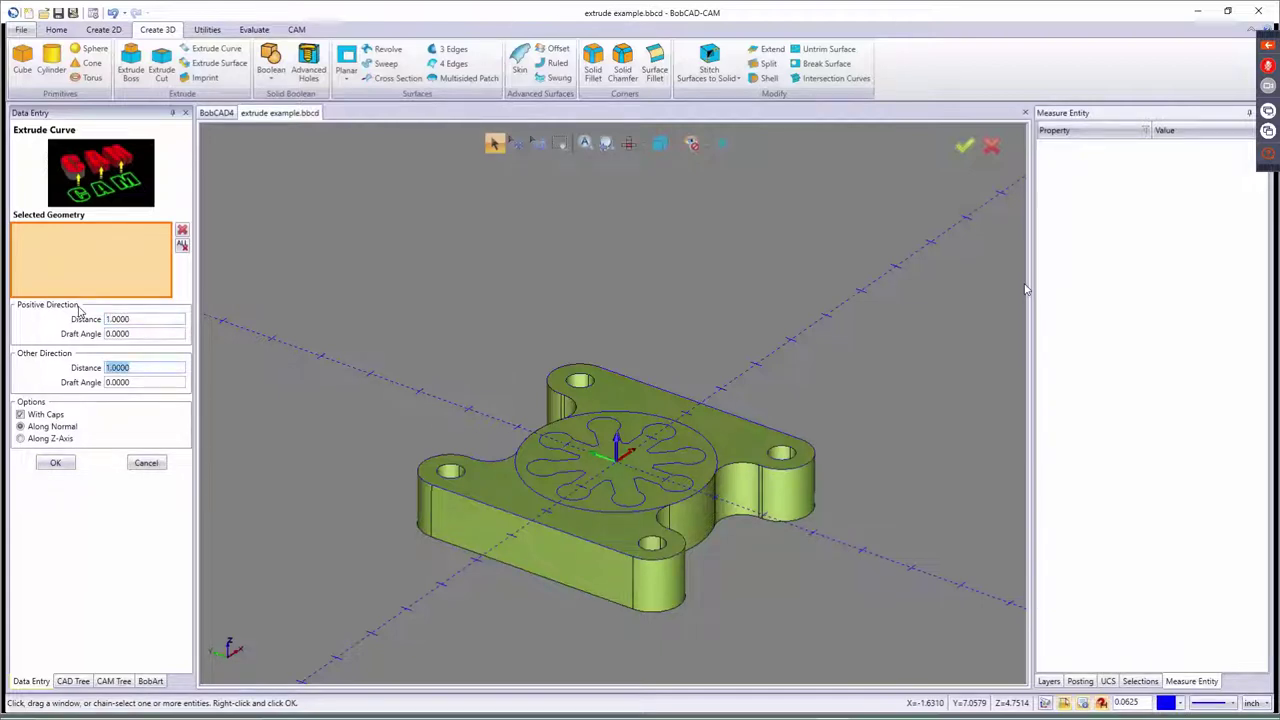
pyautogui.write('0')
pyautogui.press('Tab')
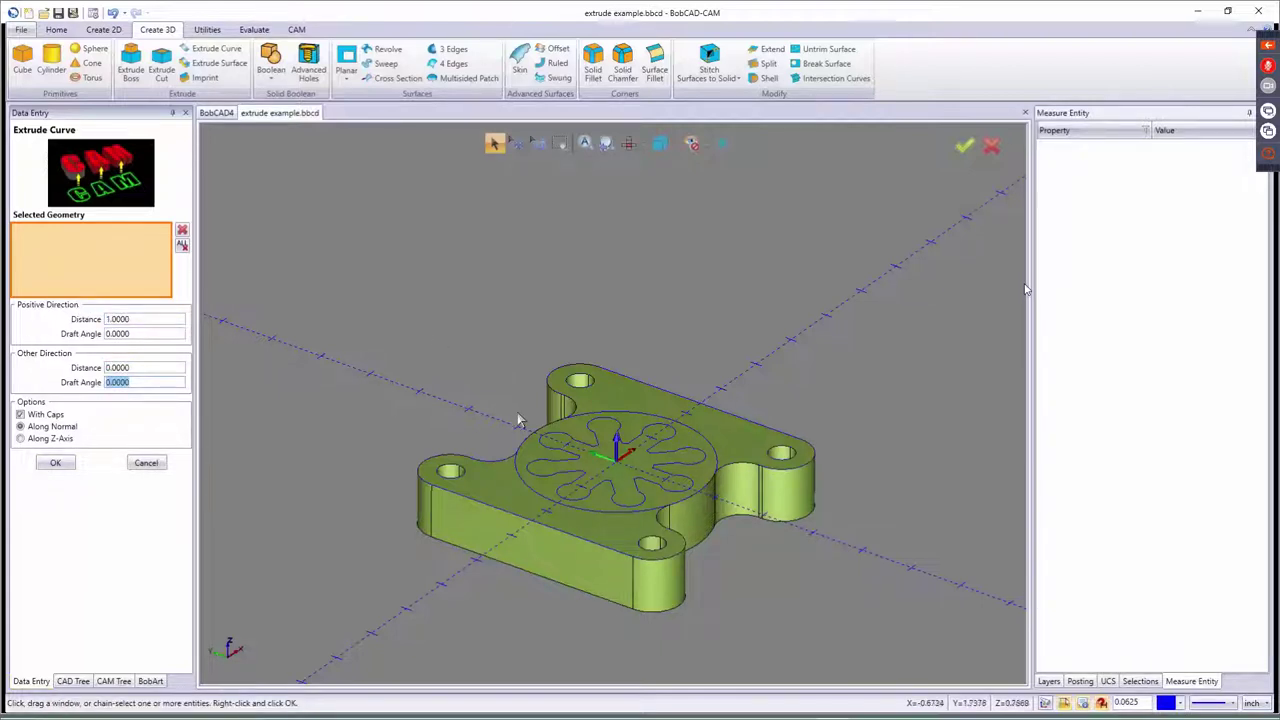
# - Switch to wireframe, select the star and surrounding circle, then cancel the trial extrusion
pyautogui.click(437, 381)
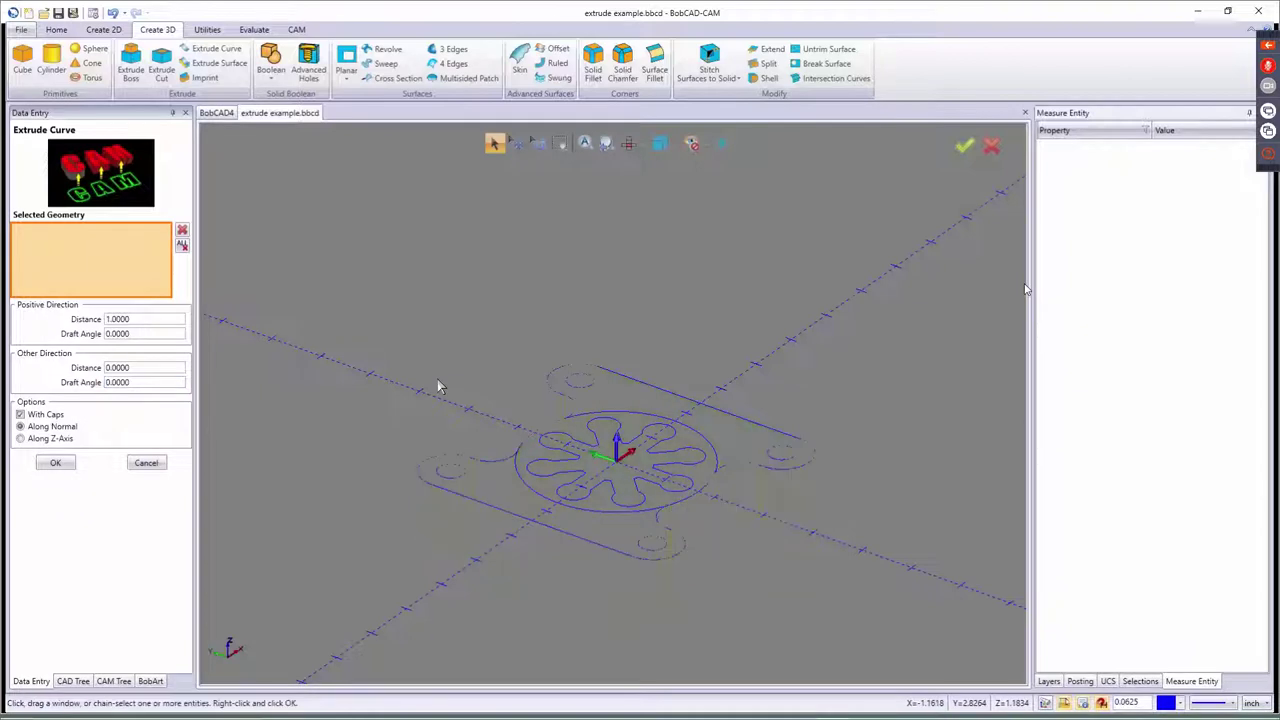
pyautogui.click(550, 456)
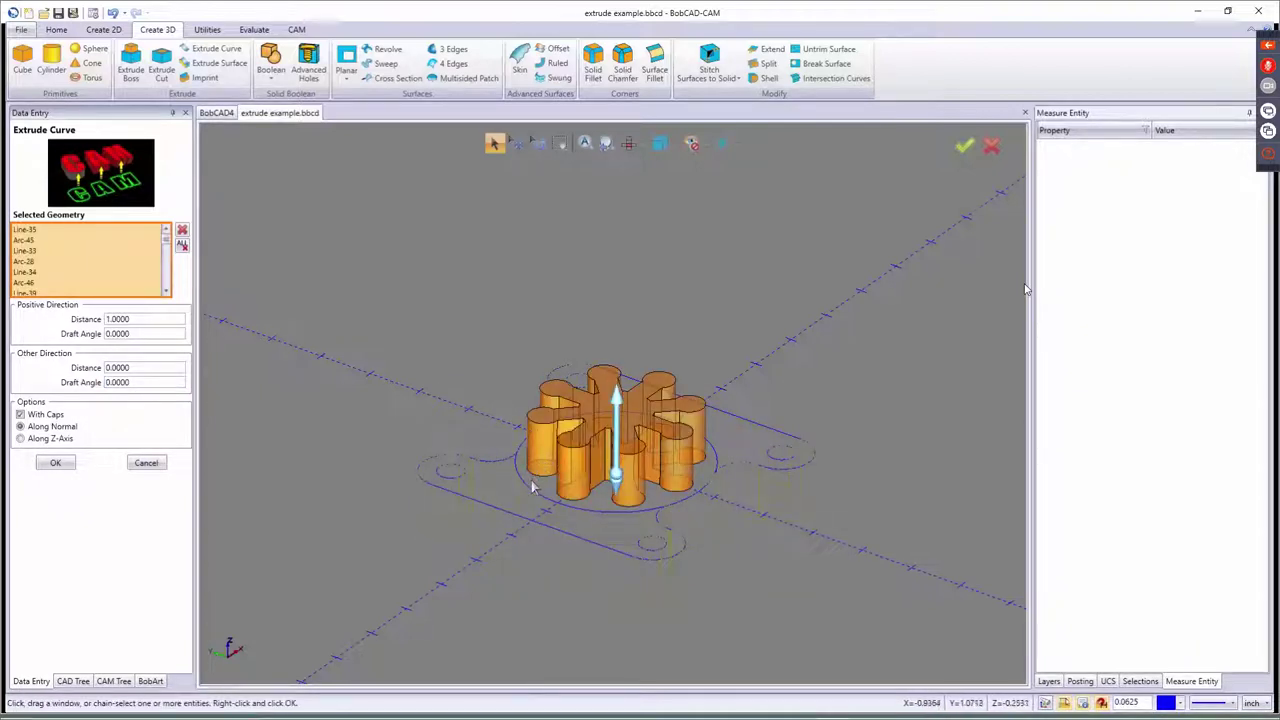
pyautogui.click(527, 451)
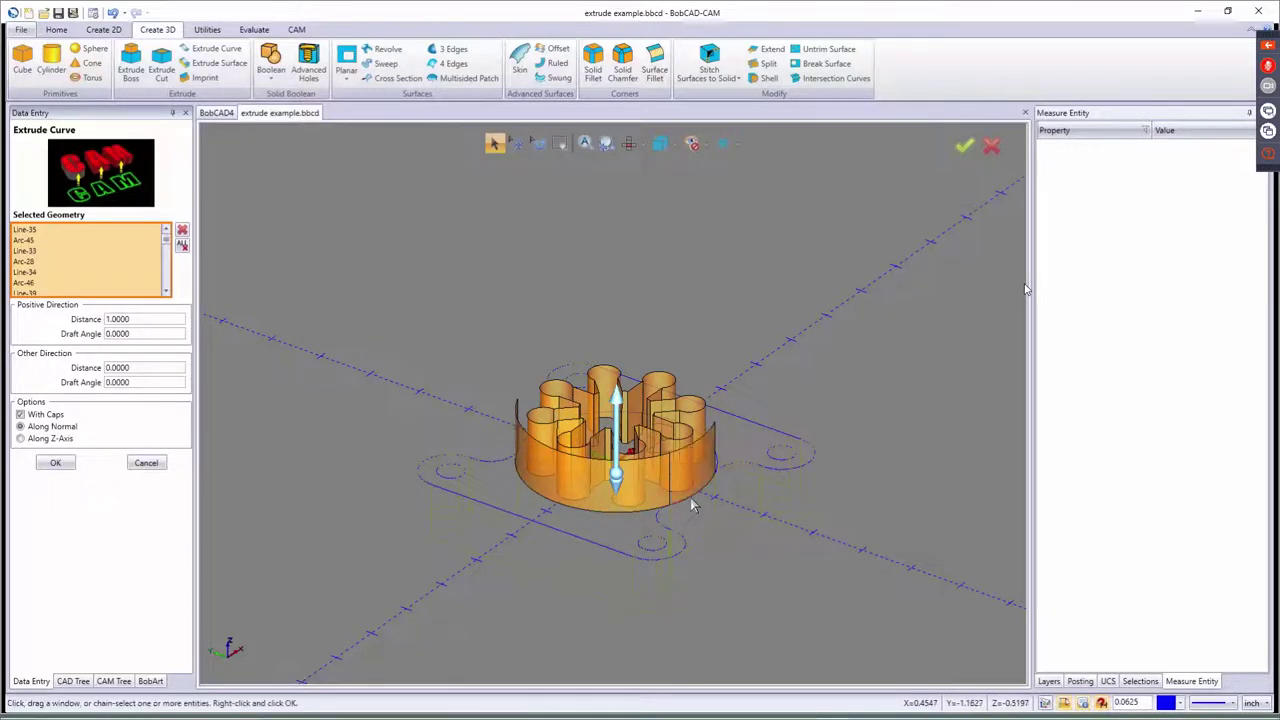
pyautogui.click(640, 420)
pyautogui.moveTo(663, 514); pyautogui.dragTo(635, 522, button='middle')
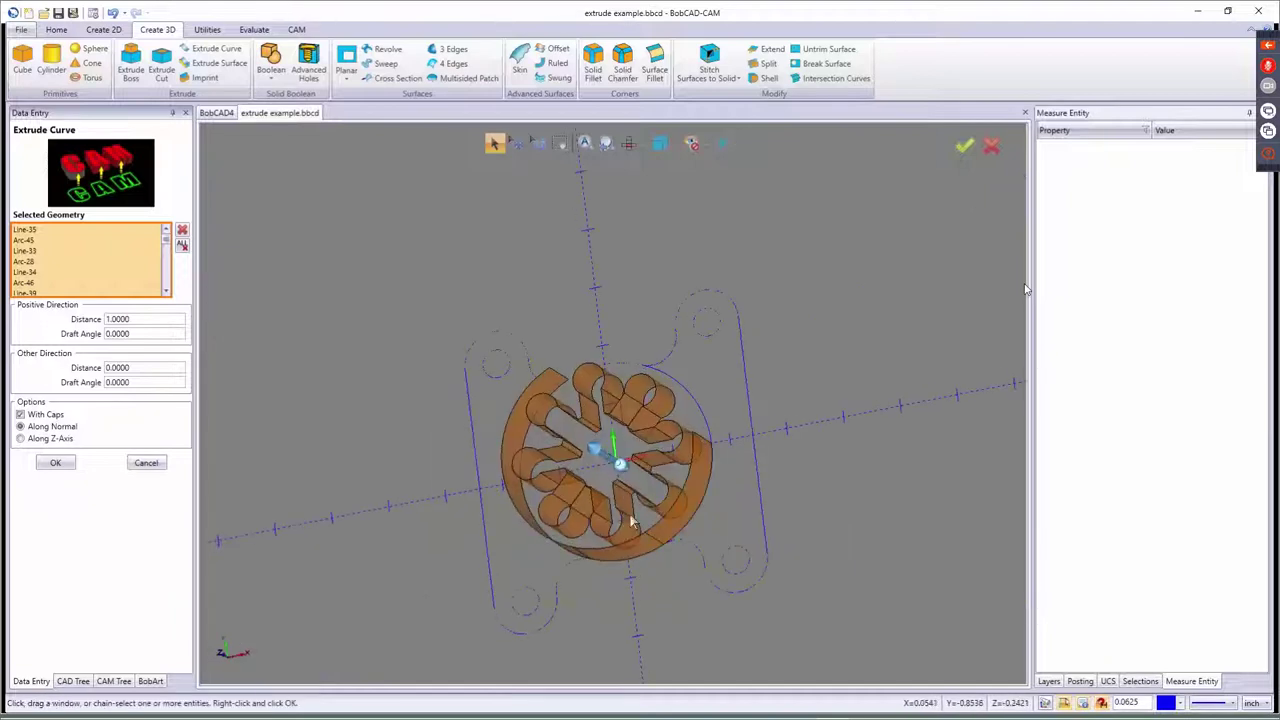
pyautogui.click(655, 378)
pyautogui.moveTo(475, 470); pyautogui.dragTo(560, 425, button='middle')
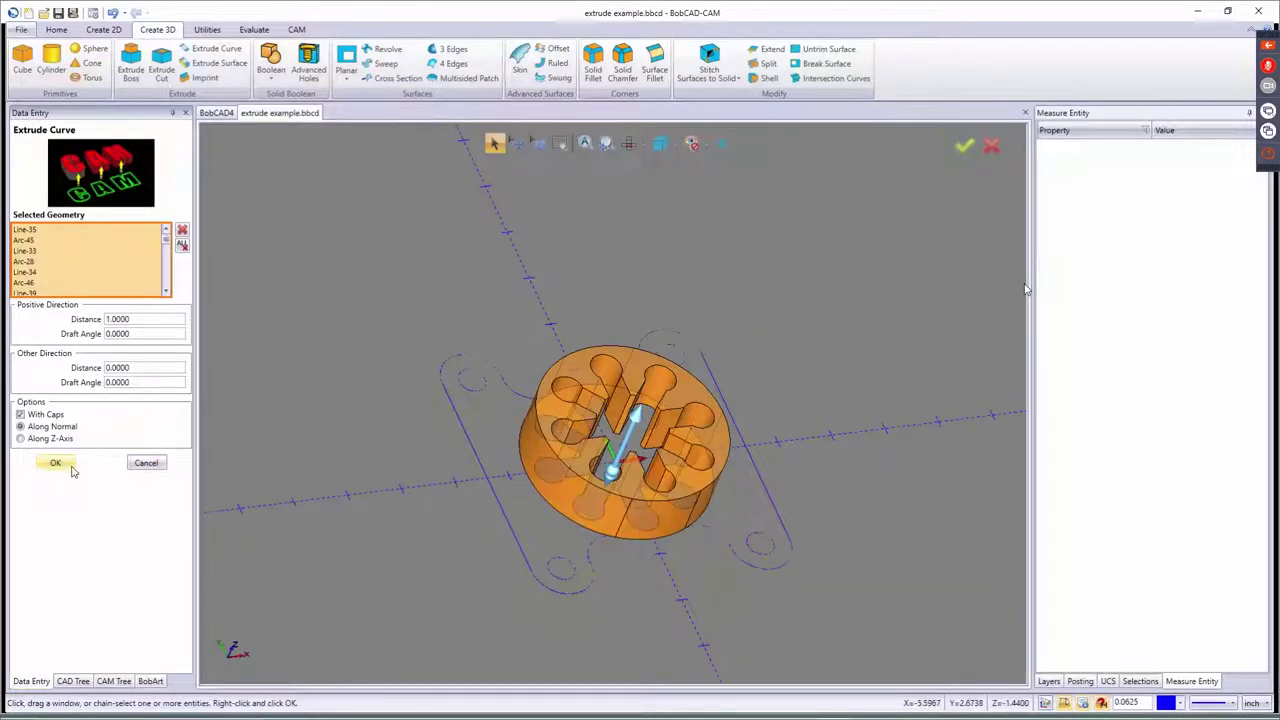
pyautogui.click(146, 462)
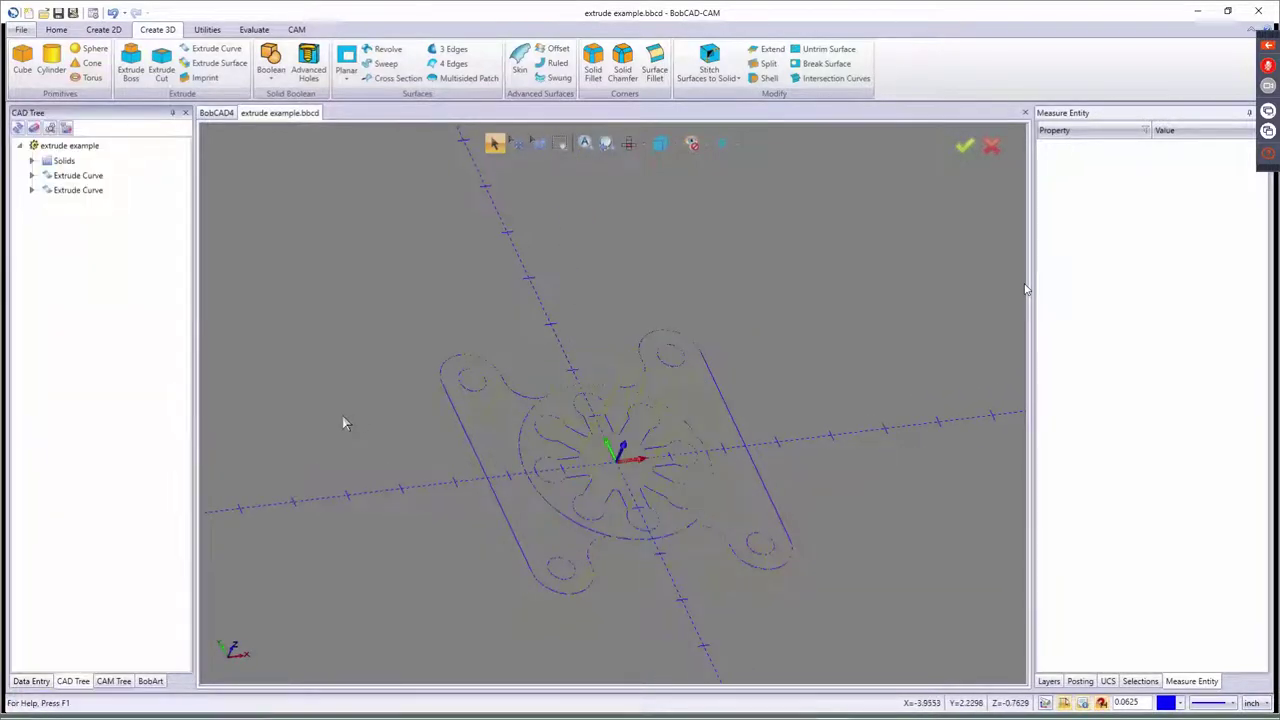
# - Orbit the shaded flange to inspect its boss and star cut, ending near top-down
pyautogui.moveTo(620, 455)
pyautogui.mouseDown(button='middle')
pyautogui.moveTo(610, 452)
pyautogui.moveTo(637, 460)
pyautogui.mouseUp(button='middle')
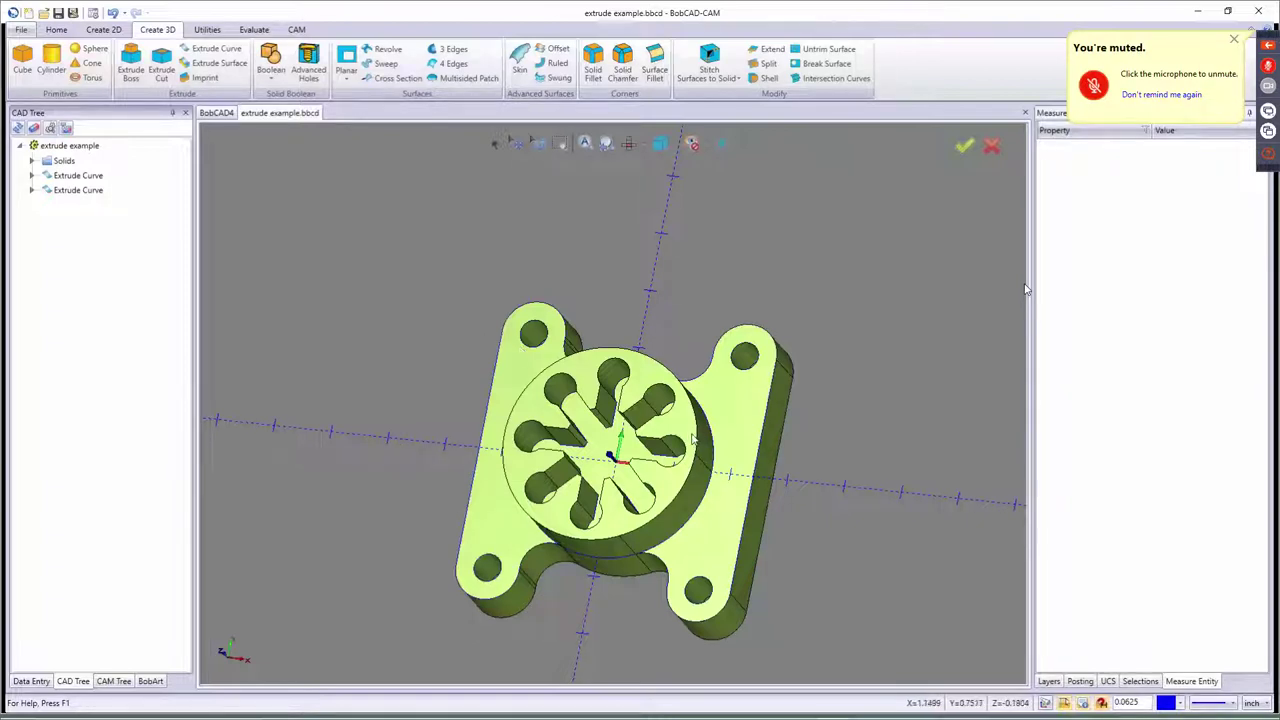
pyautogui.moveTo(655, 347); pyautogui.dragTo(617, 457, button='middle')
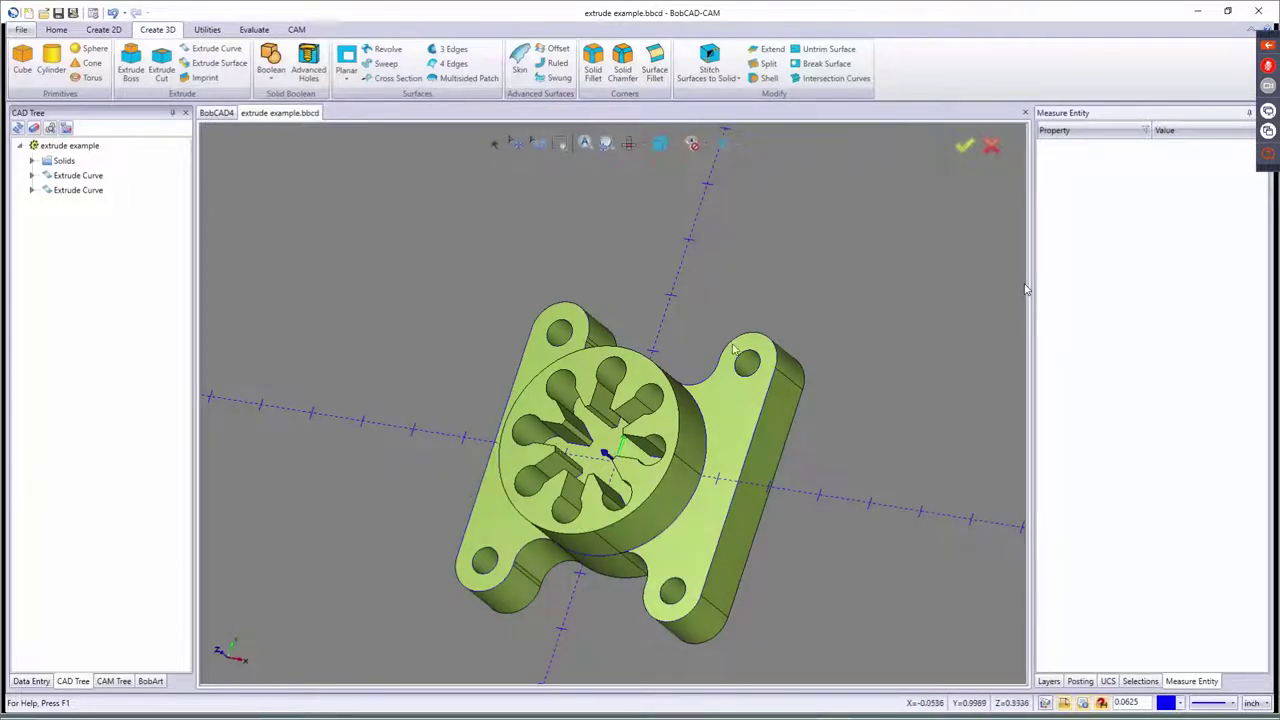
pyautogui.moveTo(740, 380); pyautogui.dragTo(792, 401, button='middle')
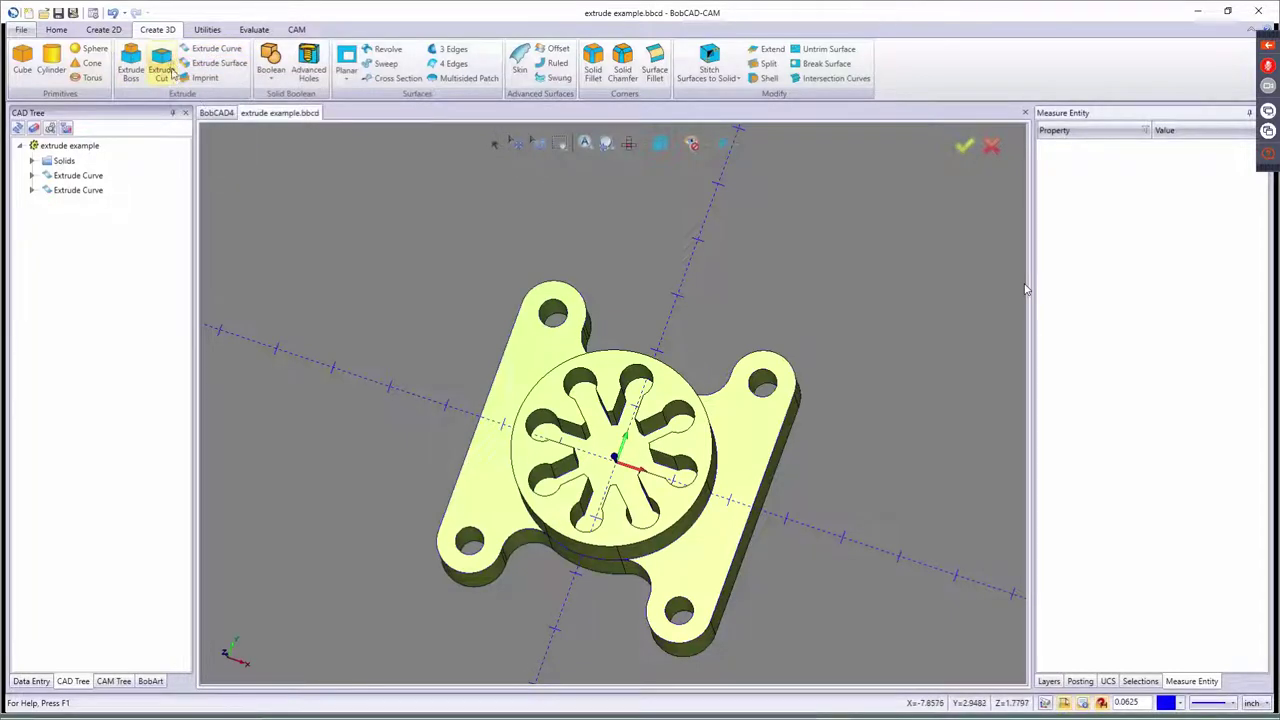
# - Start Extrude Surface and select the boss top, front lower and curved side faces
pyautogui.click(222, 66)
pyautogui.click(215, 66)
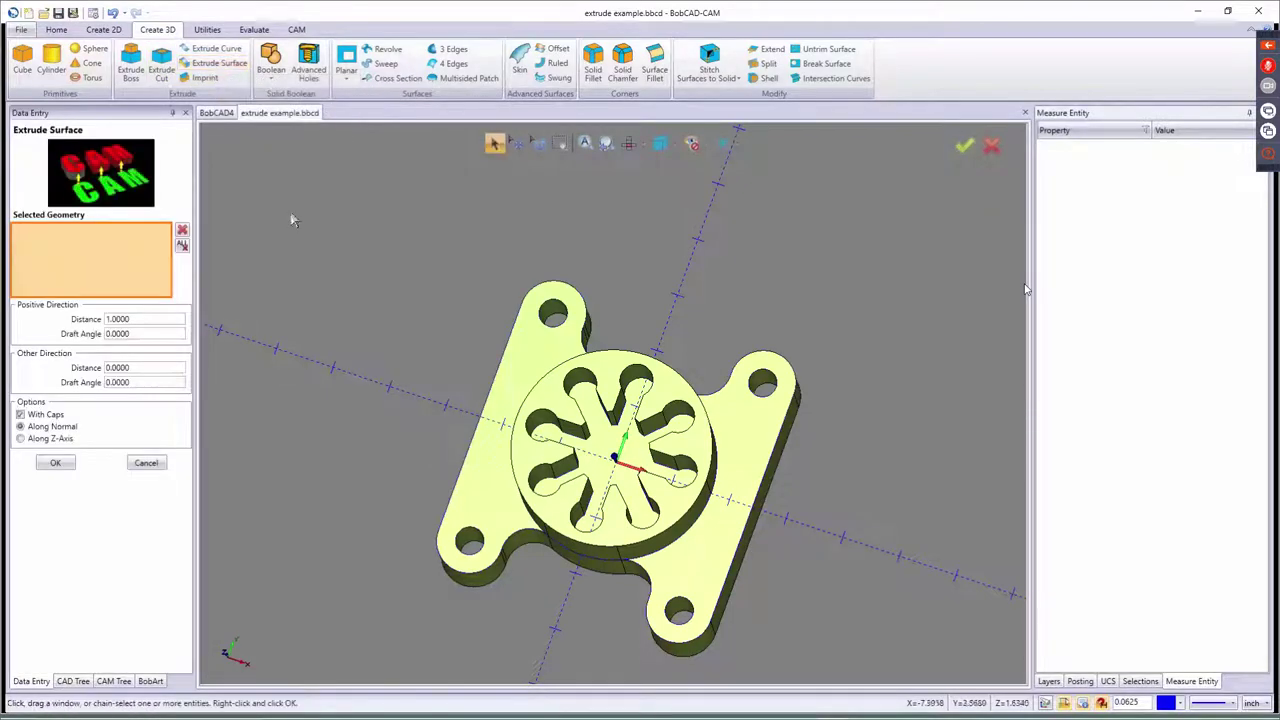
pyautogui.moveTo(708, 394)
pyautogui.mouseDown(button='middle')
pyautogui.moveTo(720, 370)
pyautogui.moveTo(700, 376)
pyautogui.mouseUp(button='middle')
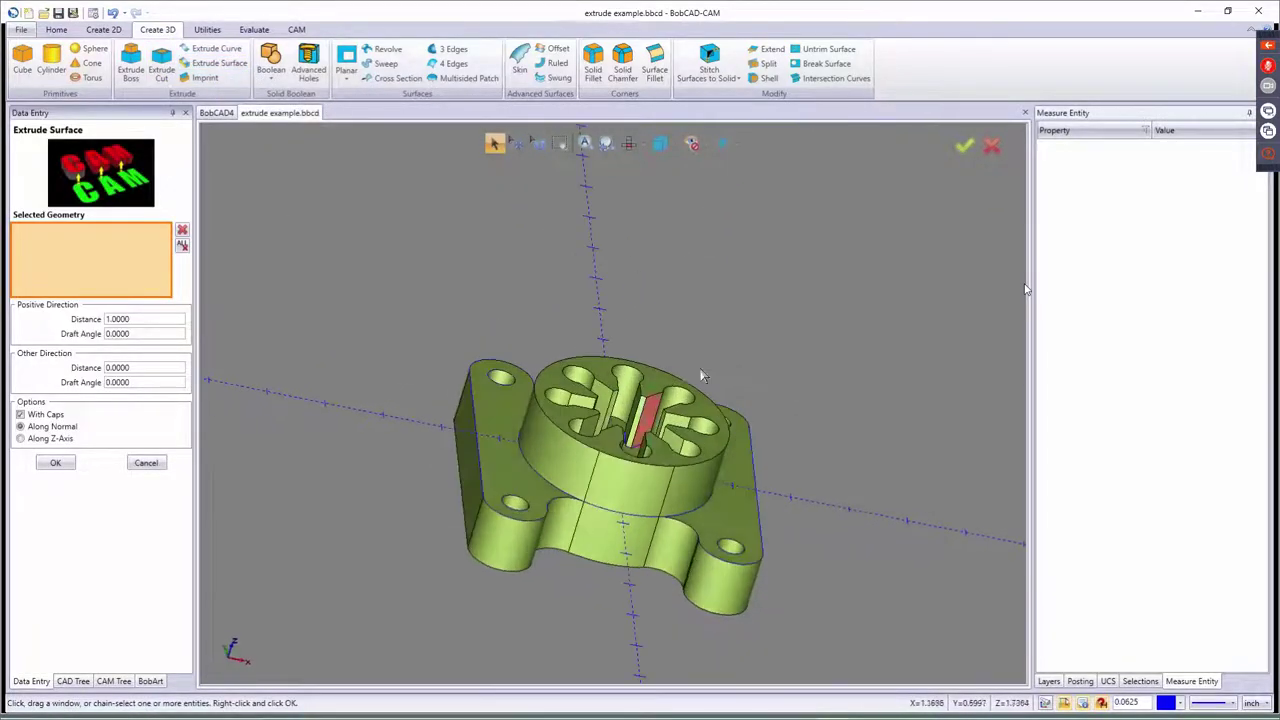
pyautogui.click(600, 372)
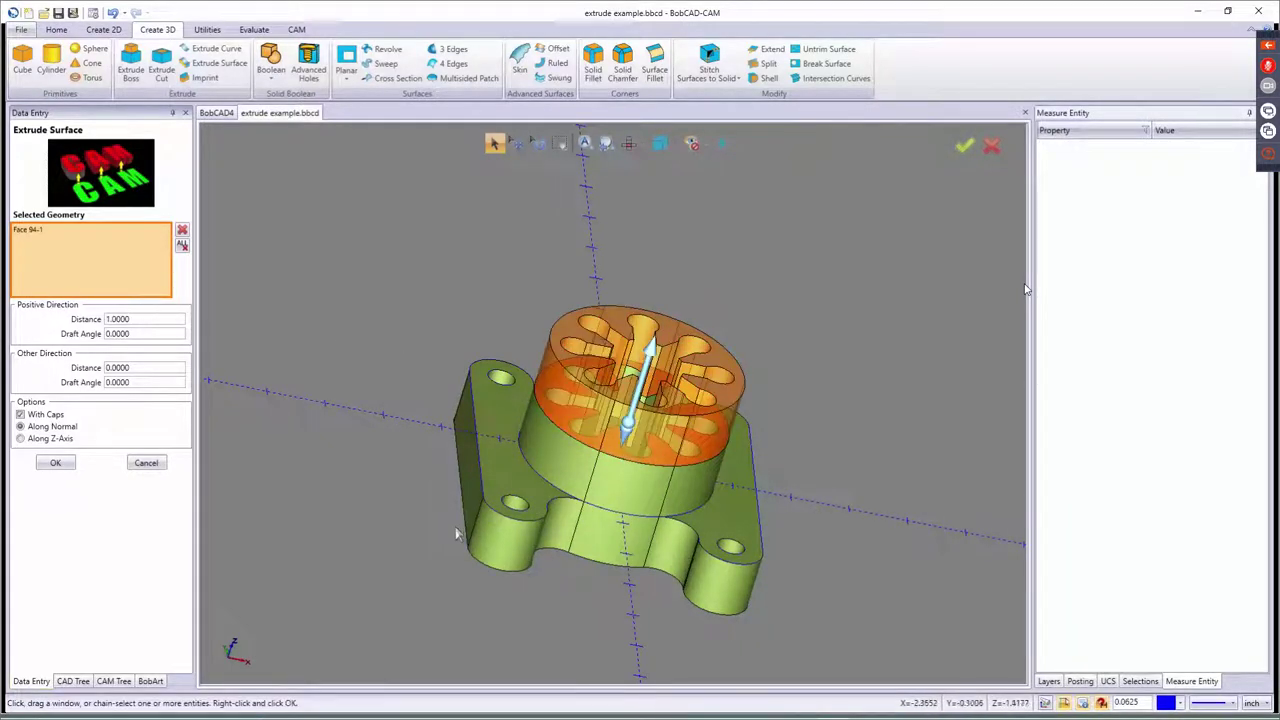
pyautogui.click(612, 540)
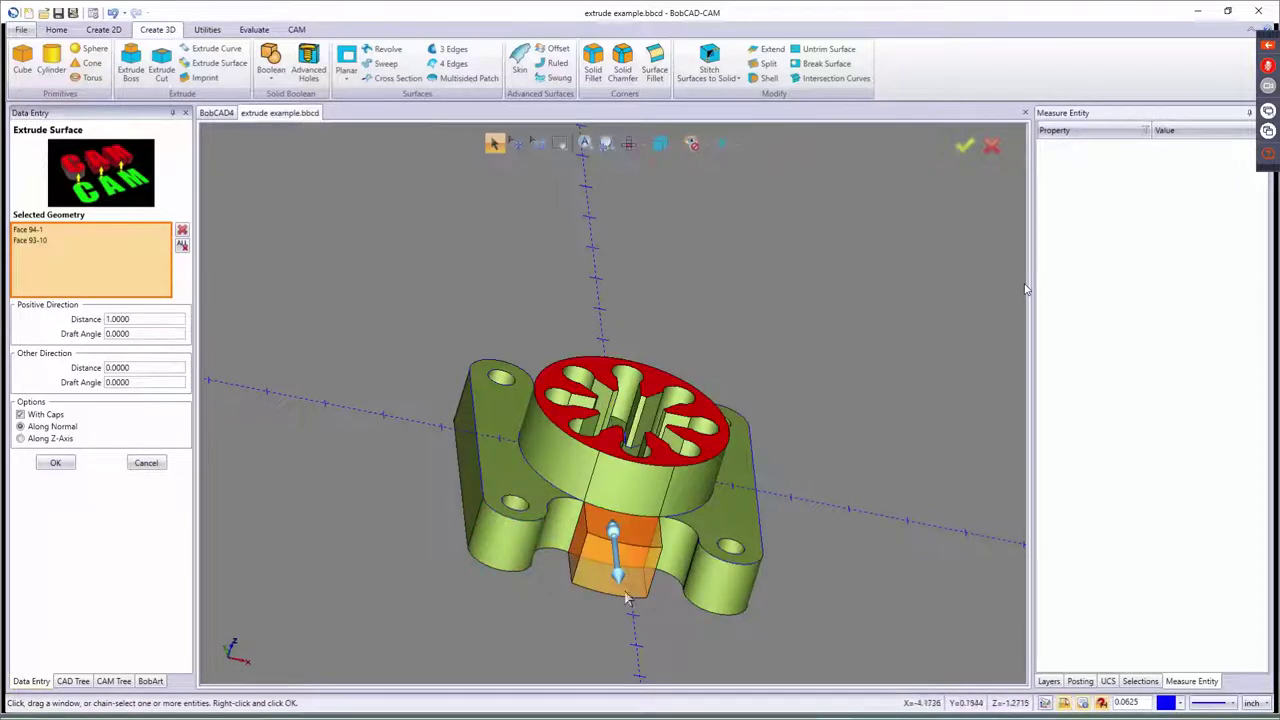
pyautogui.moveTo(530, 615); pyautogui.dragTo(503, 590, button='middle')
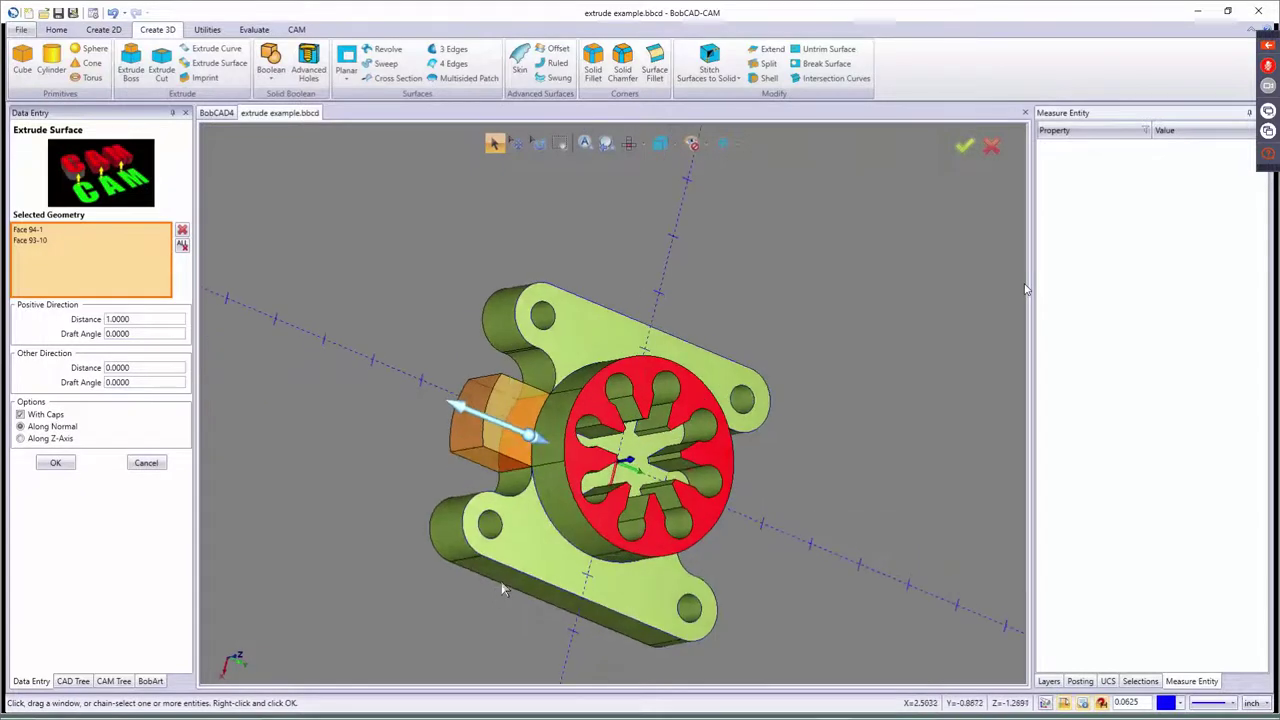
pyautogui.click(537, 374)
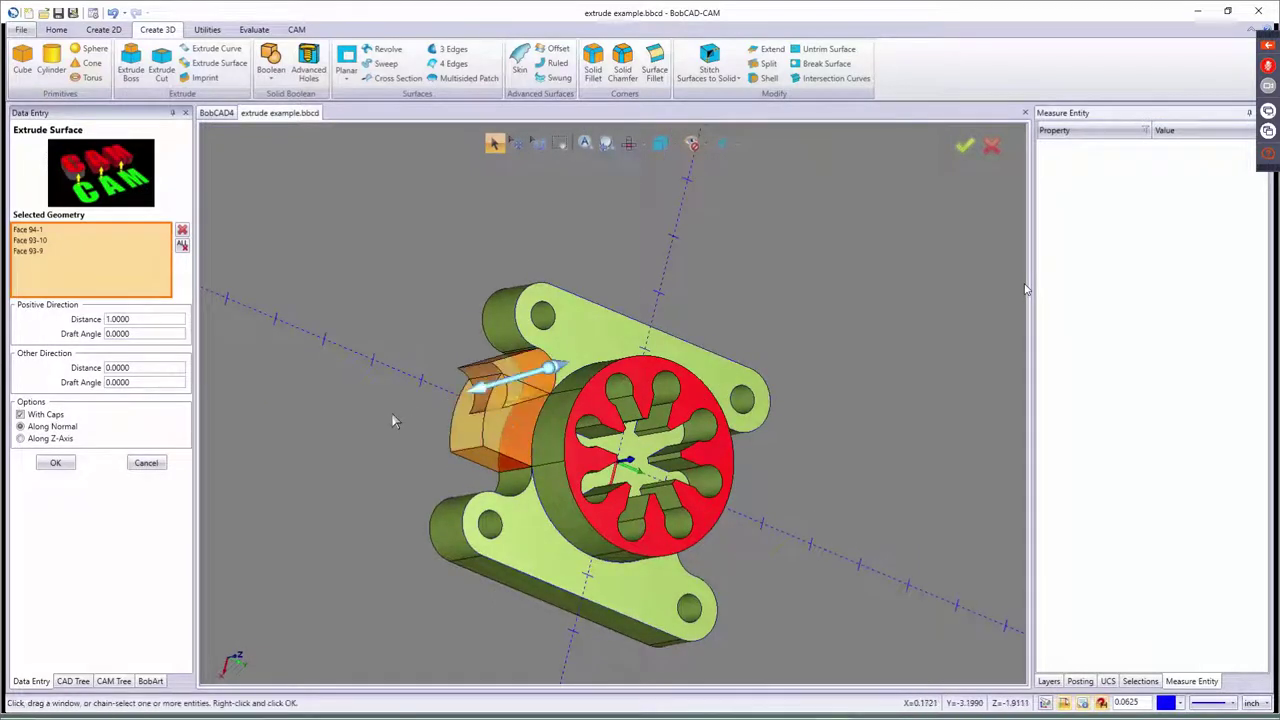
# - Switch the face extrusion between Z axis and normal direction, then discard it
pyautogui.moveTo(441, 396); pyautogui.dragTo(435, 400, button='middle')
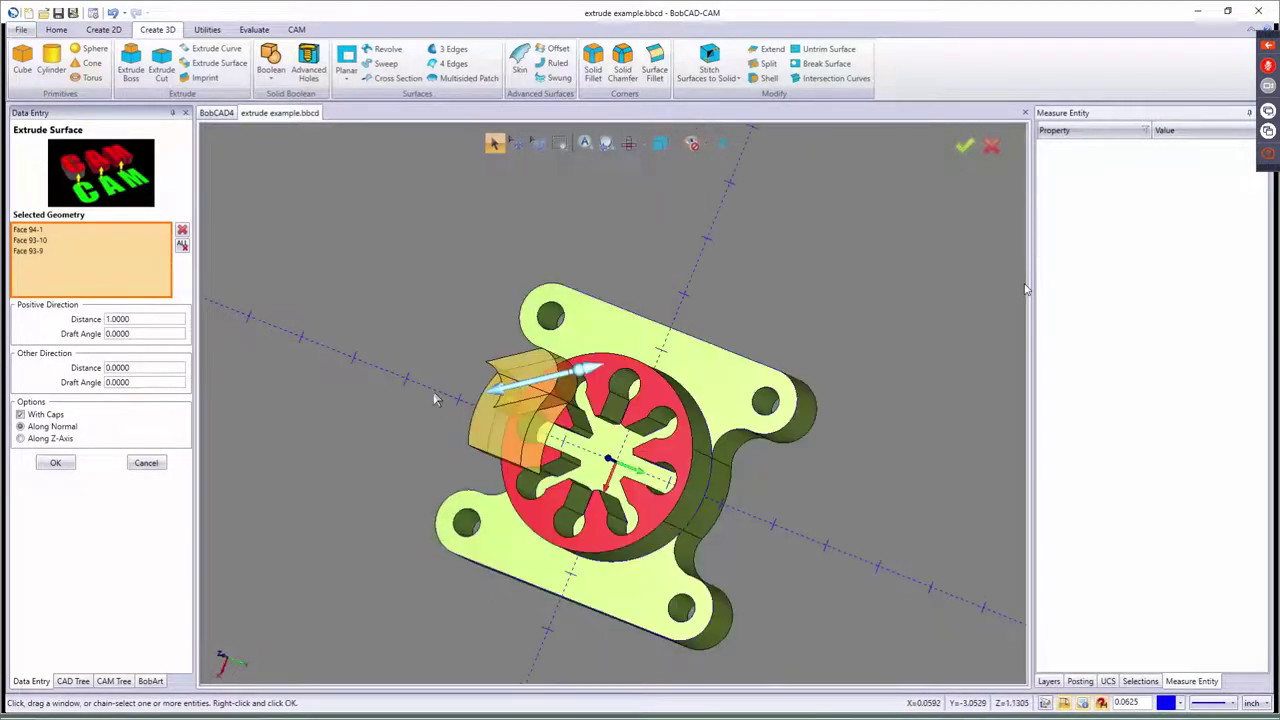
pyautogui.click(21, 438)
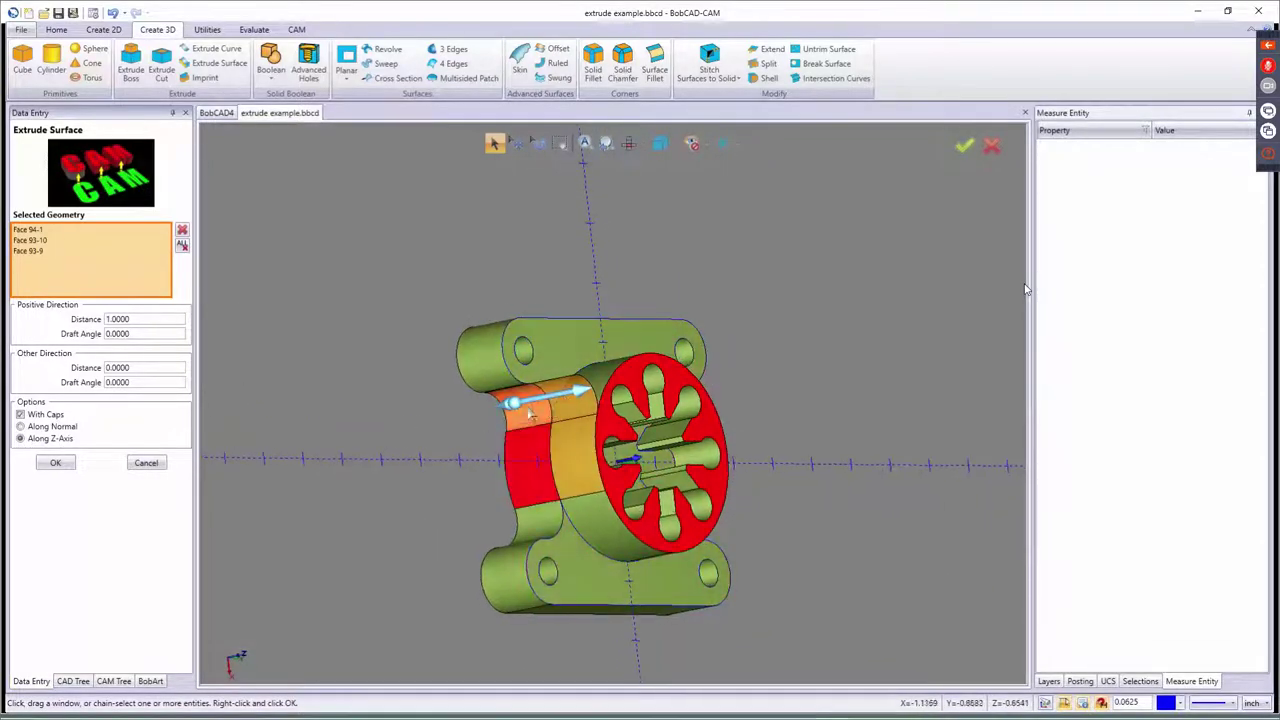
pyautogui.click(21, 426)
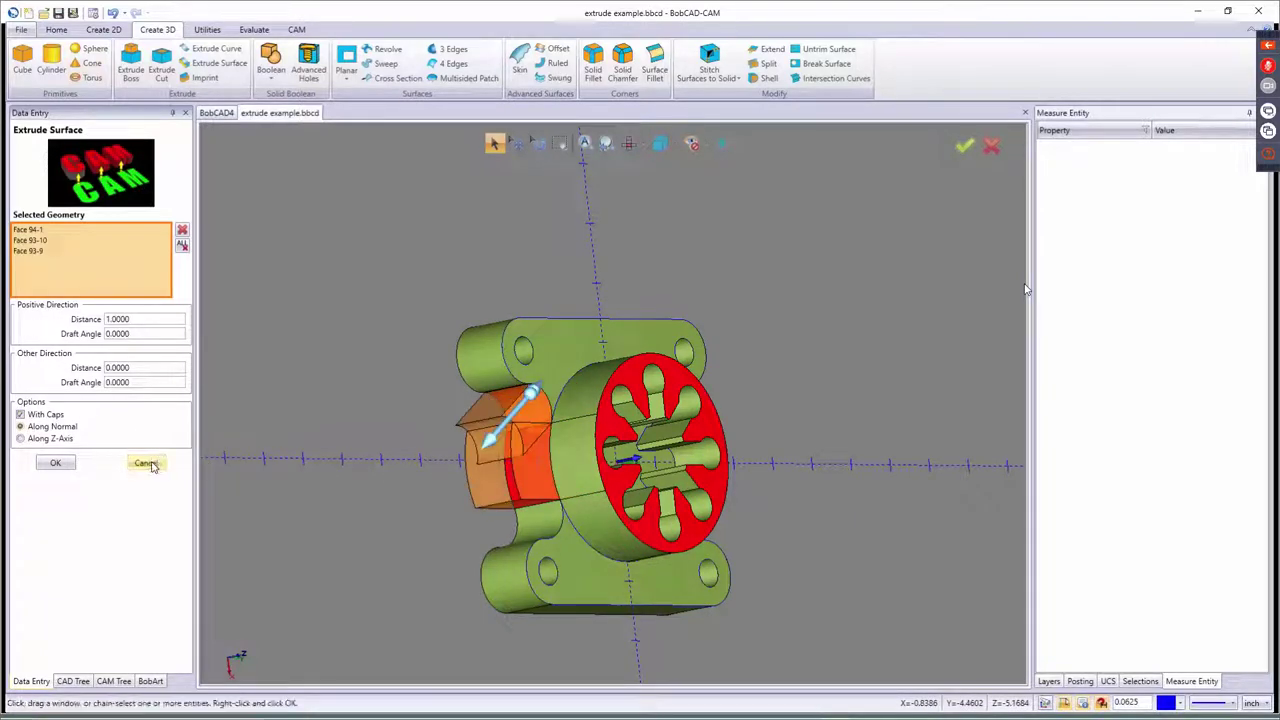
pyautogui.click(158, 462)
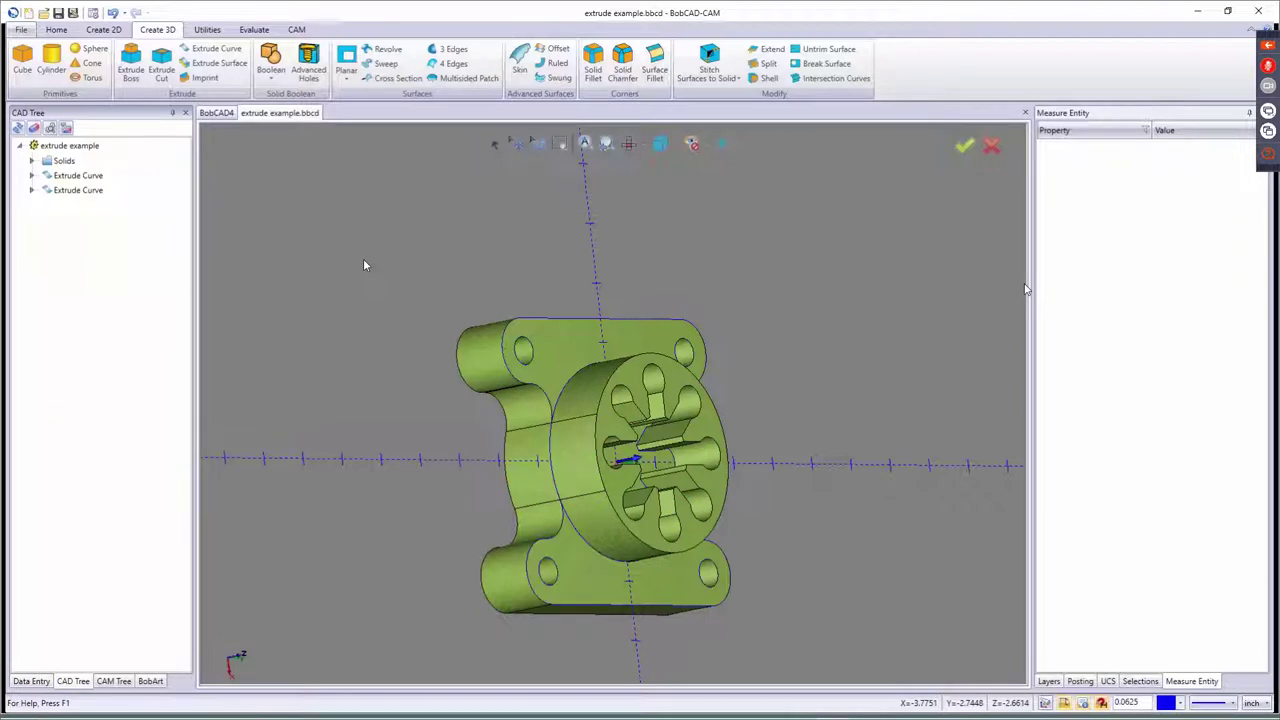
# - Undo the earlier extrusions, go isometric, and chain the flange outline for Extrude Curve
pyautogui.hotkey('ctrl', 'z')
pyautogui.hotkey('ctrl', 'z')
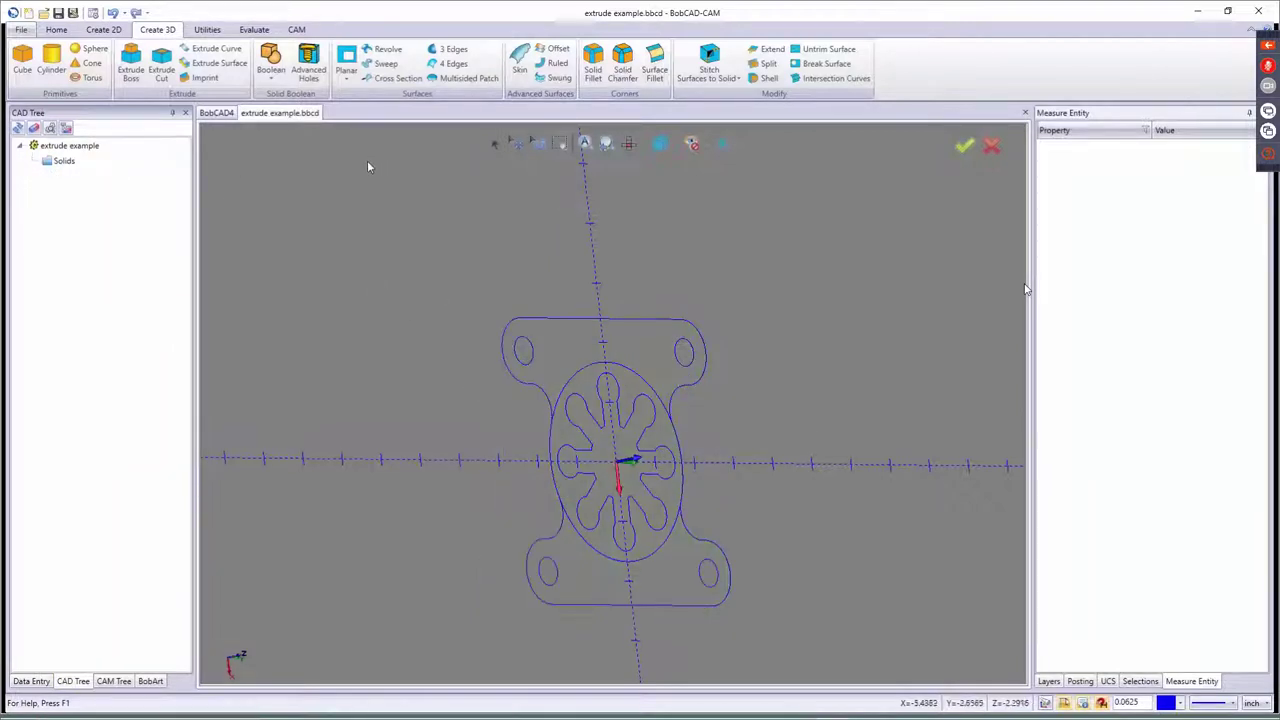
pyautogui.press('F8')
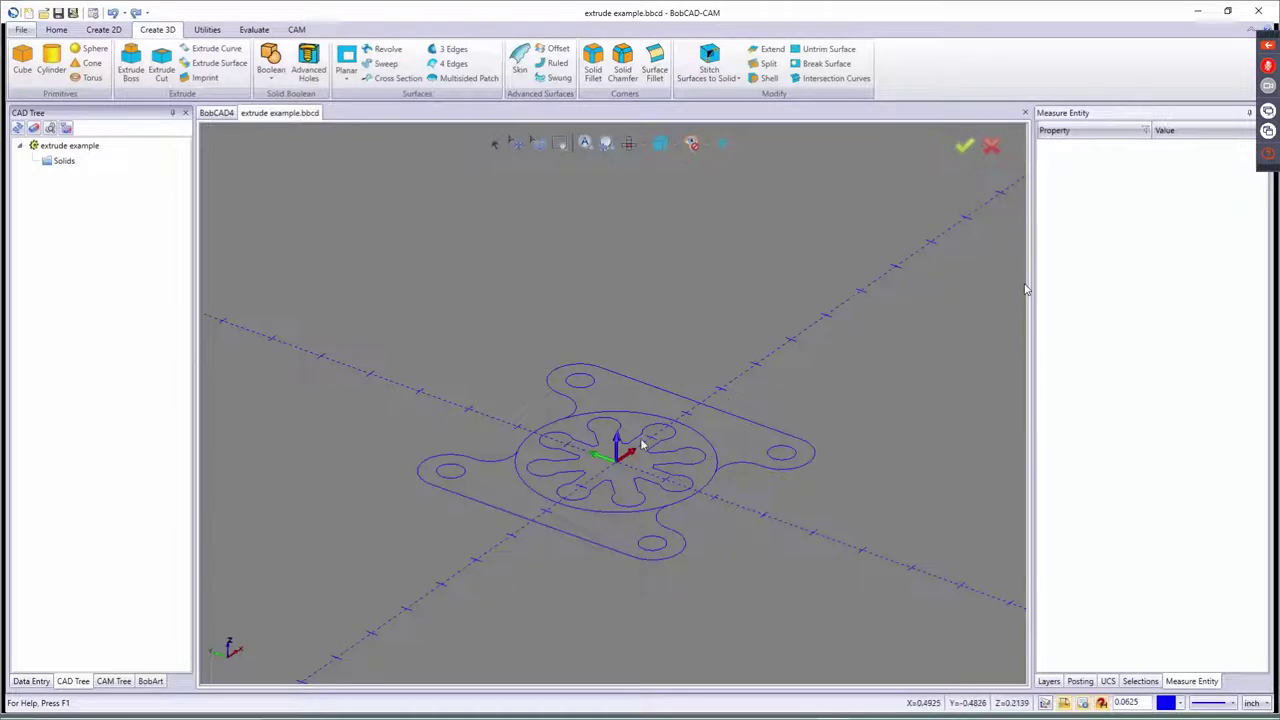
pyautogui.click(216, 50)
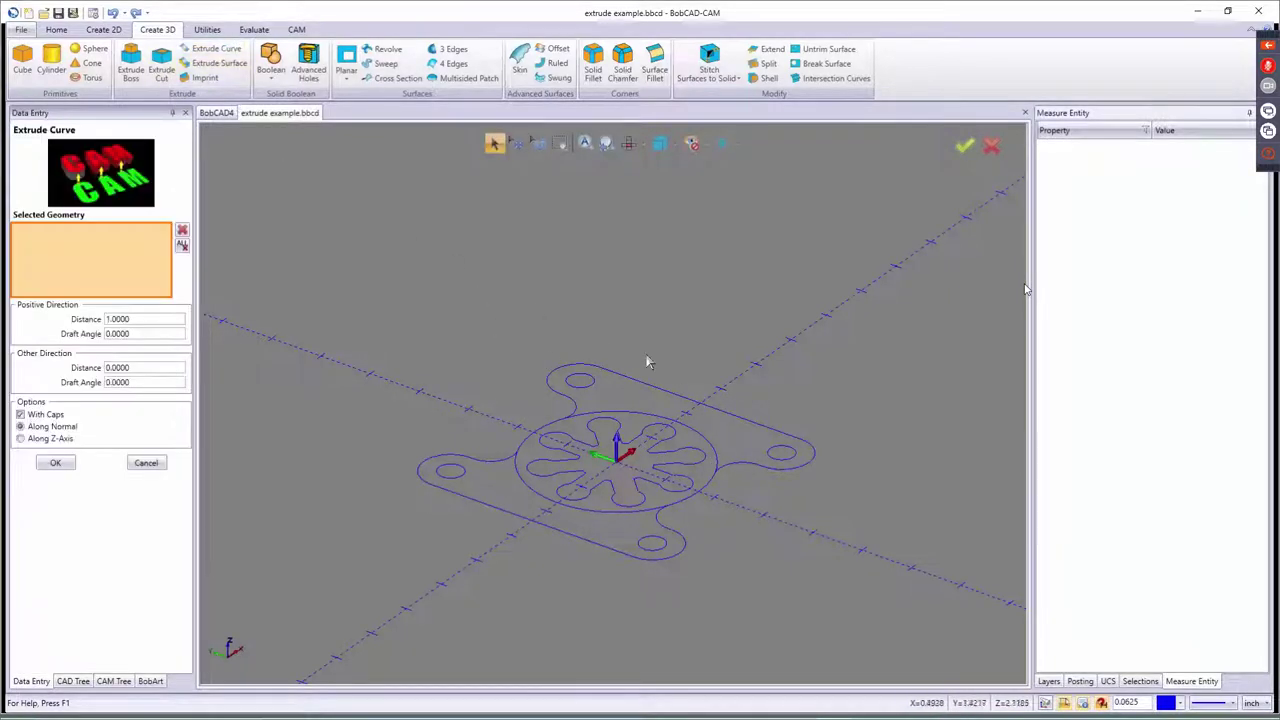
pyautogui.click(572, 406)
pyautogui.click(572, 406)
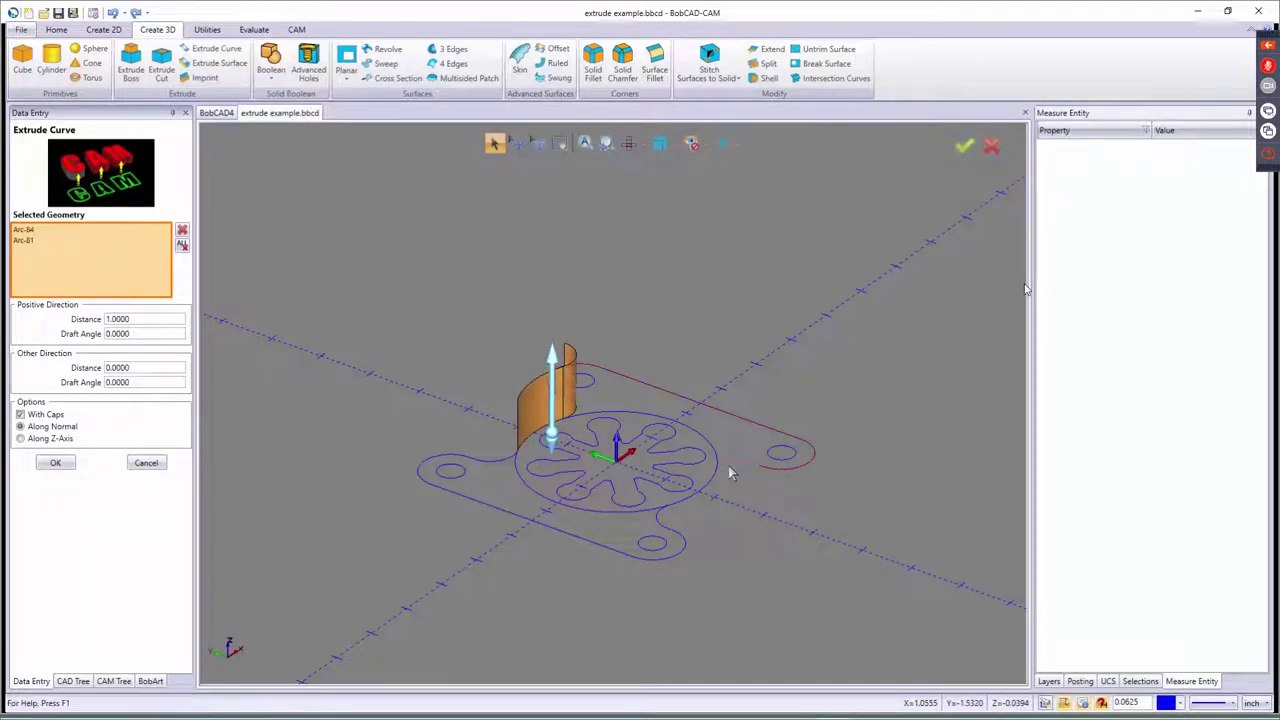
pyautogui.click(729, 474)
pyautogui.click(670, 519)
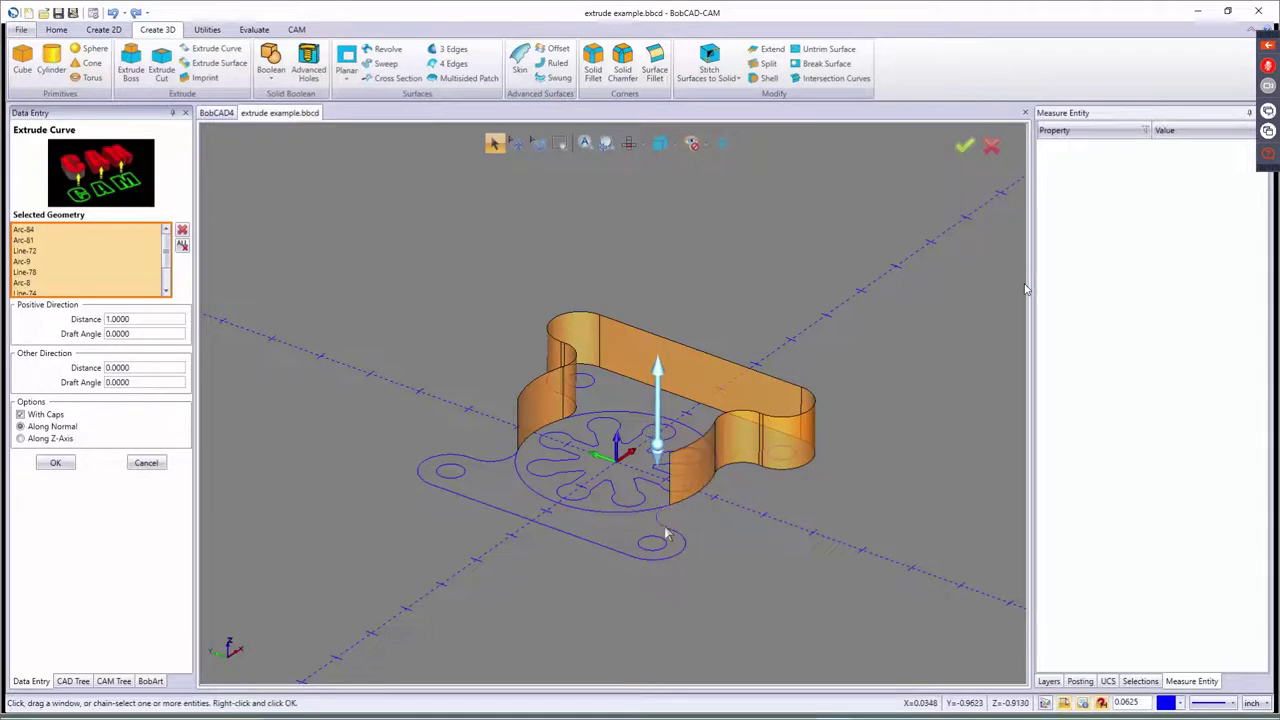
pyautogui.click(668, 532)
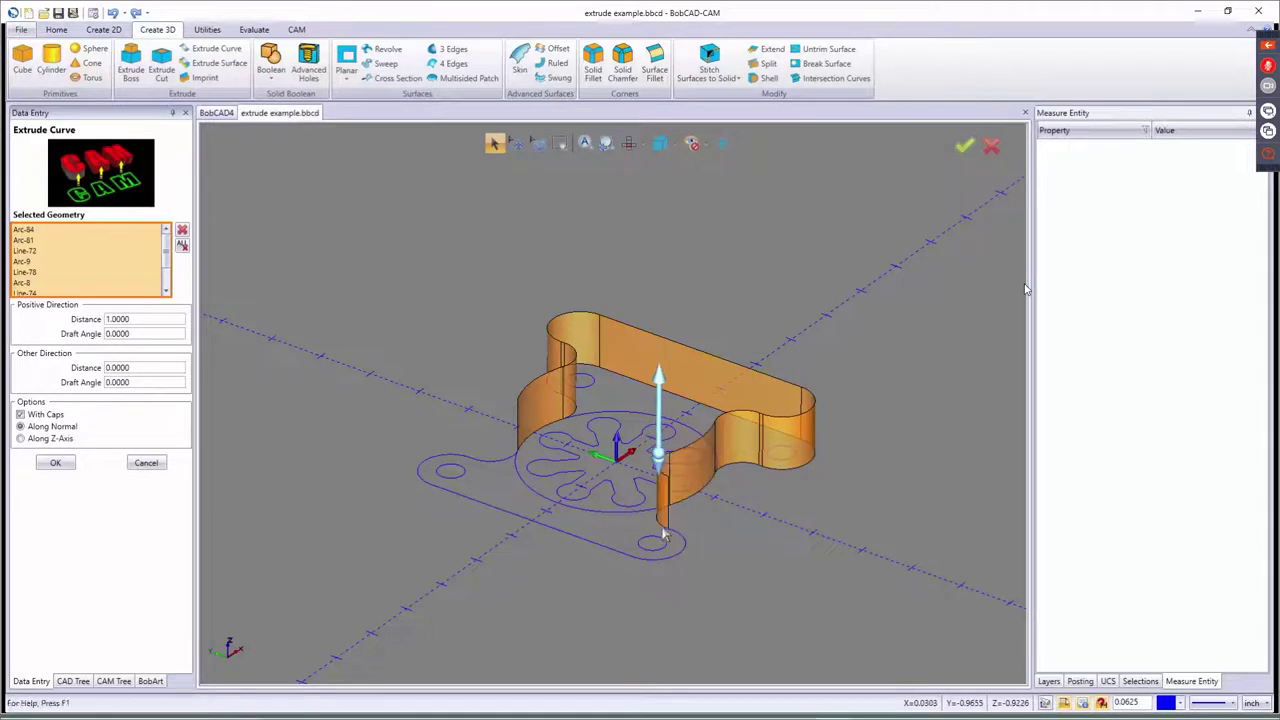
pyautogui.click(507, 465)
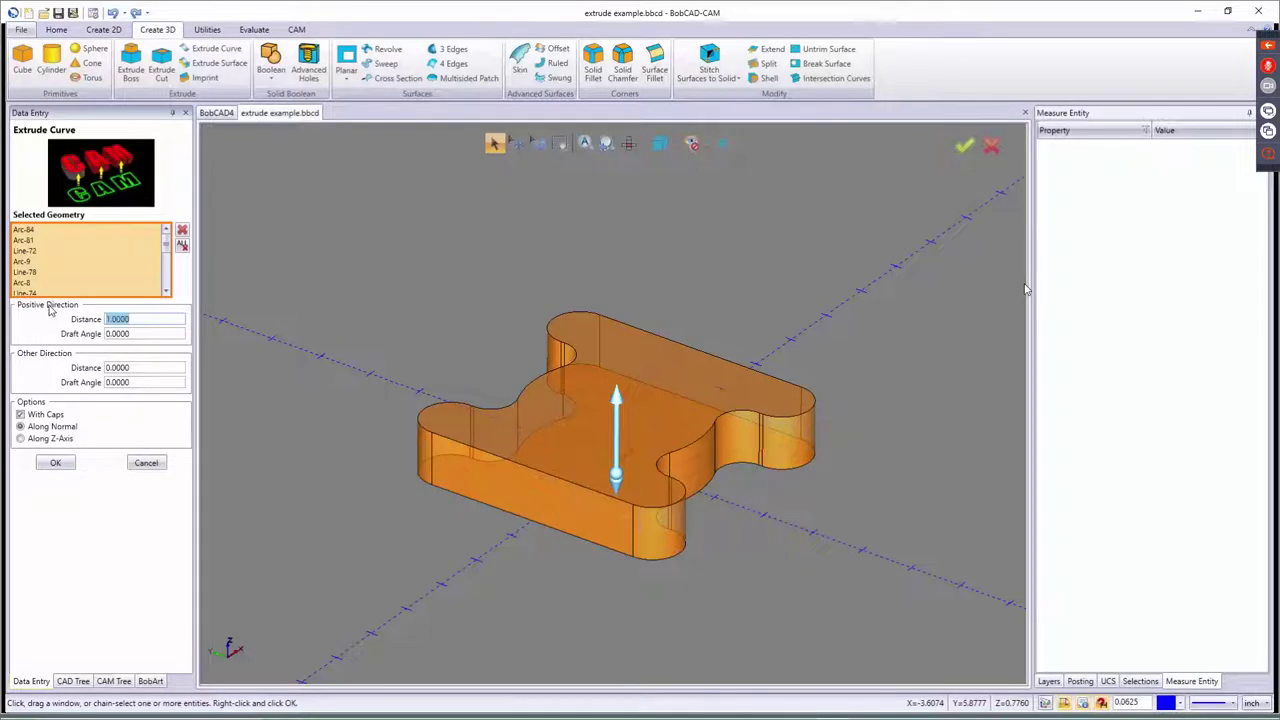
# - Extrude the outline with Positive Distance 0 and Other Direction 1.5
pyautogui.press('Tab')
pyautogui.press('Tab')
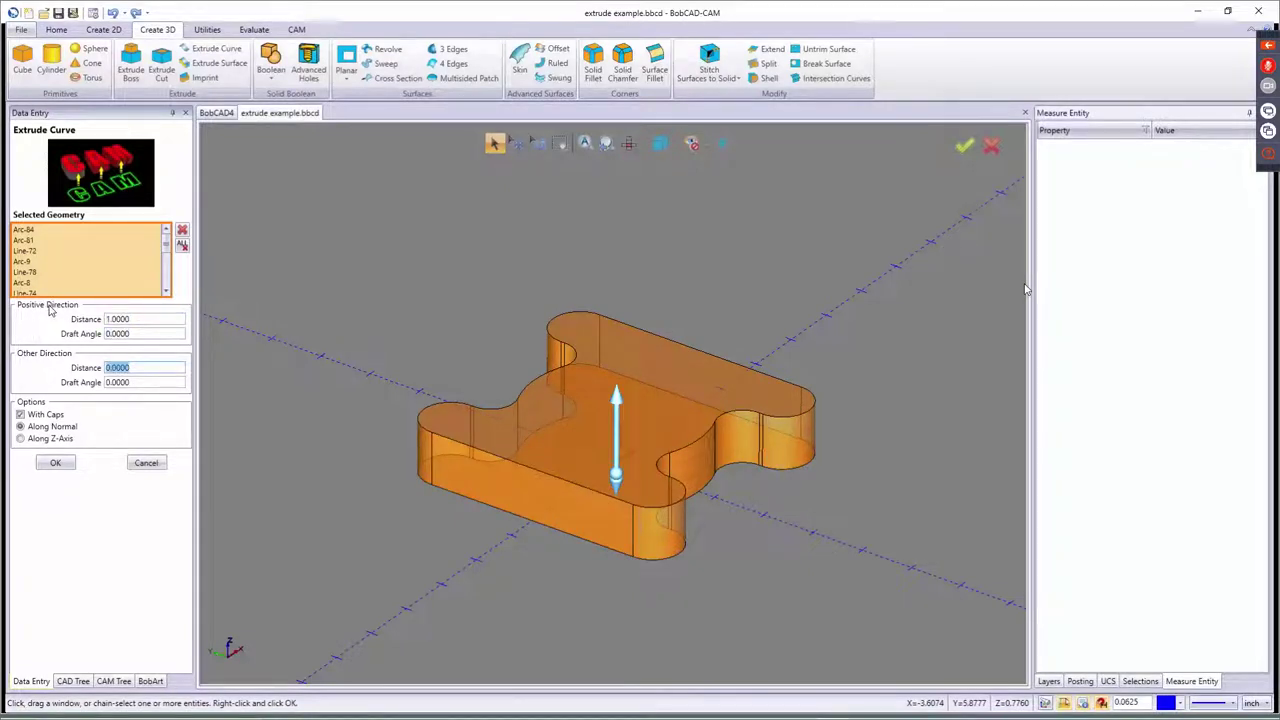
pyautogui.hotkey('shift', 'Tab')
pyautogui.hotkey('shift', 'Tab')
pyautogui.write('0')
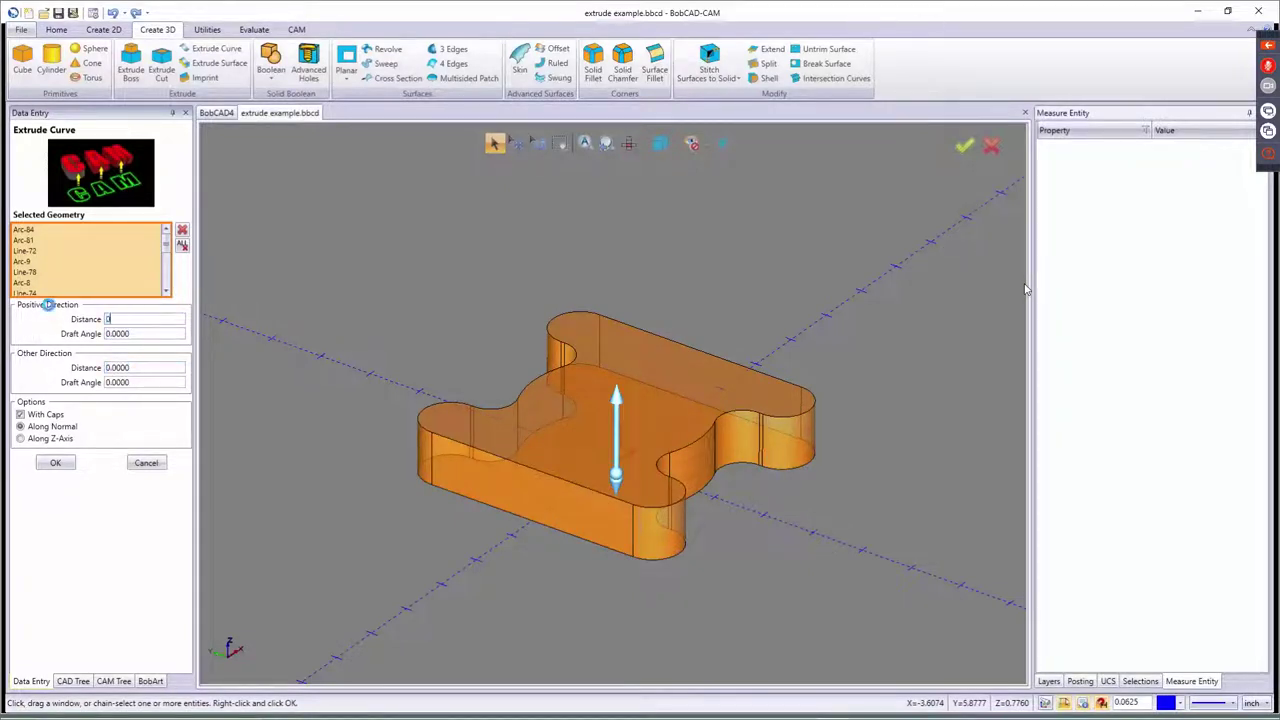
pyautogui.press('Tab')
pyautogui.press('Tab')
pyautogui.write('11')
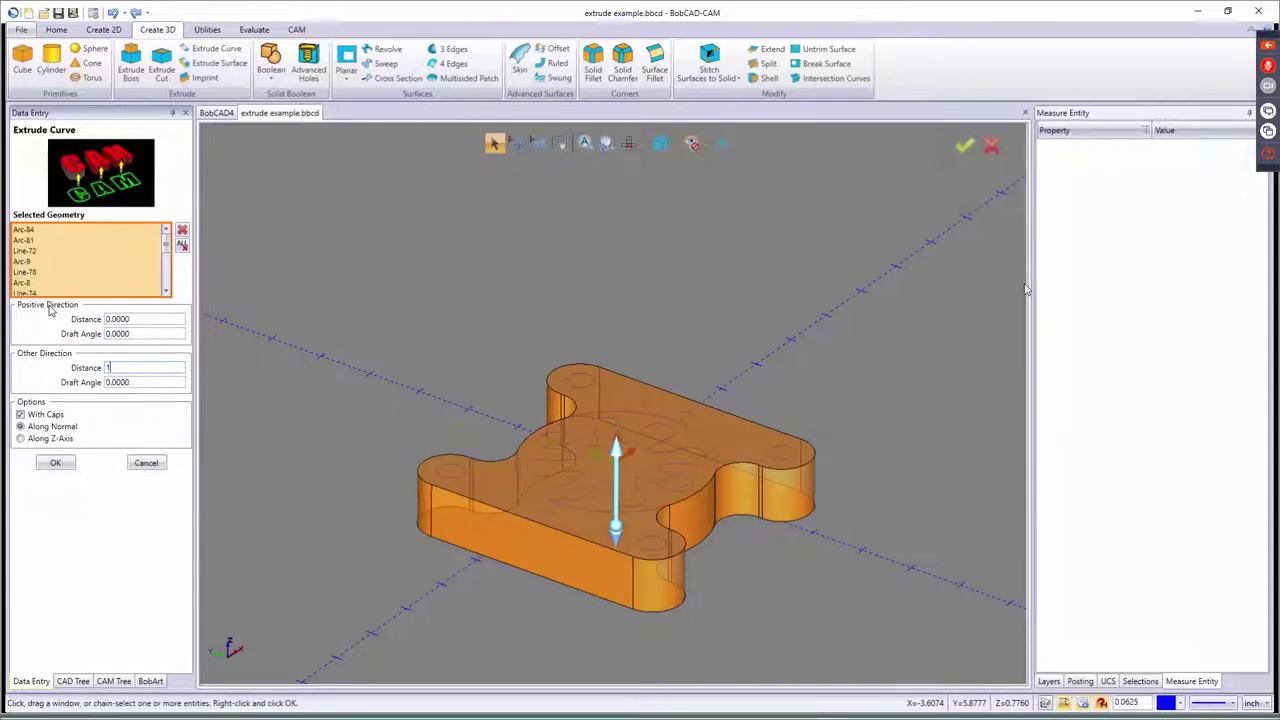
pyautogui.press('Tab')
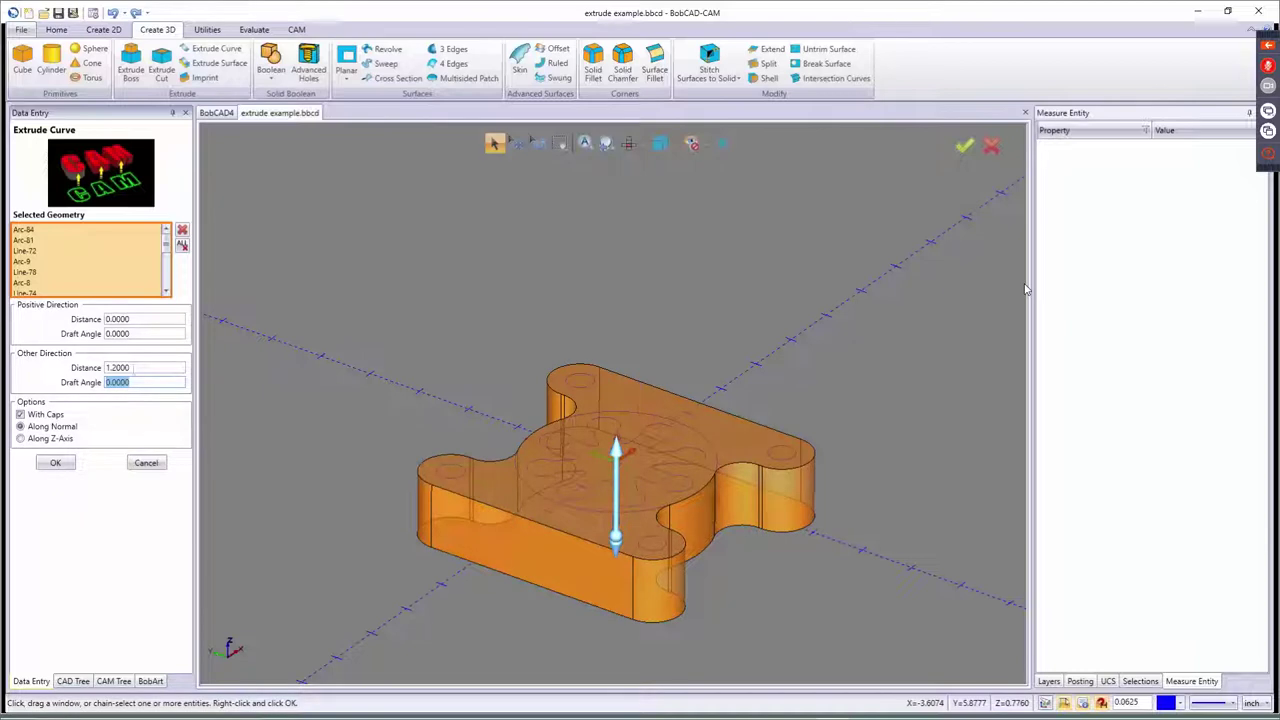
pyautogui.hotkey('shift', 'Tab')
pyautogui.write('1')
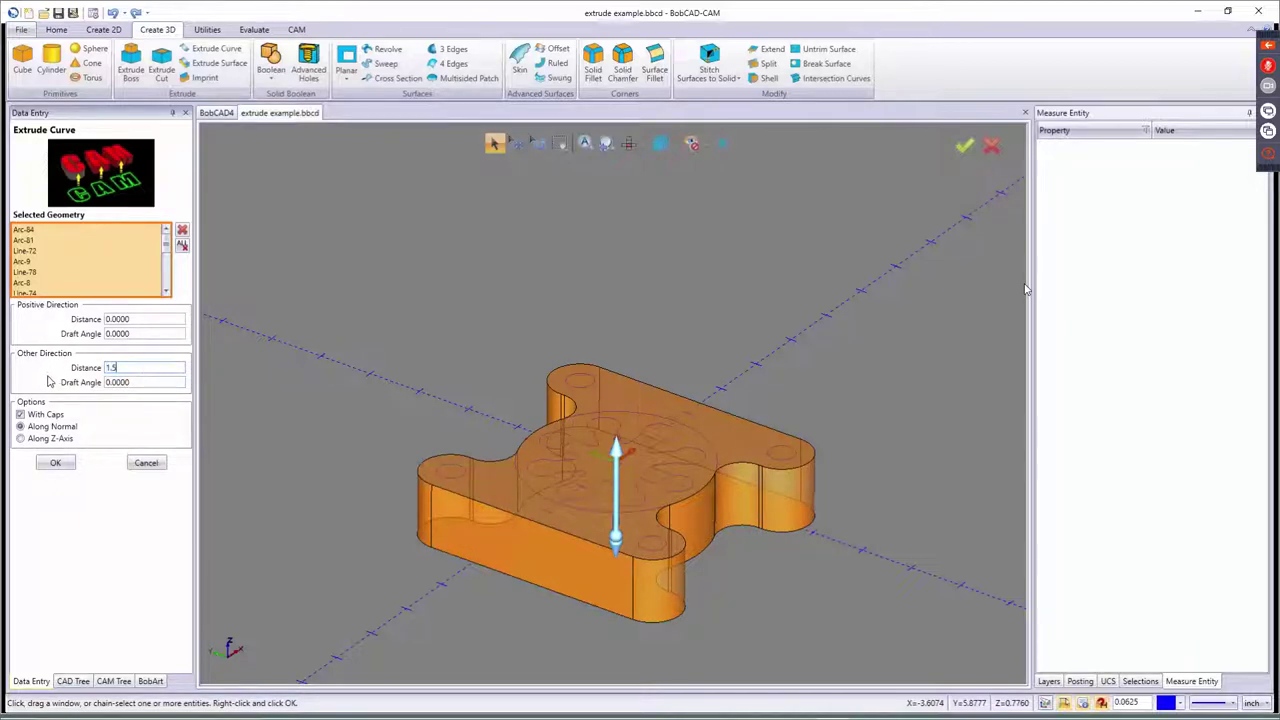
pyautogui.write('.5')
pyautogui.press('Tab')
pyautogui.click(55, 462)
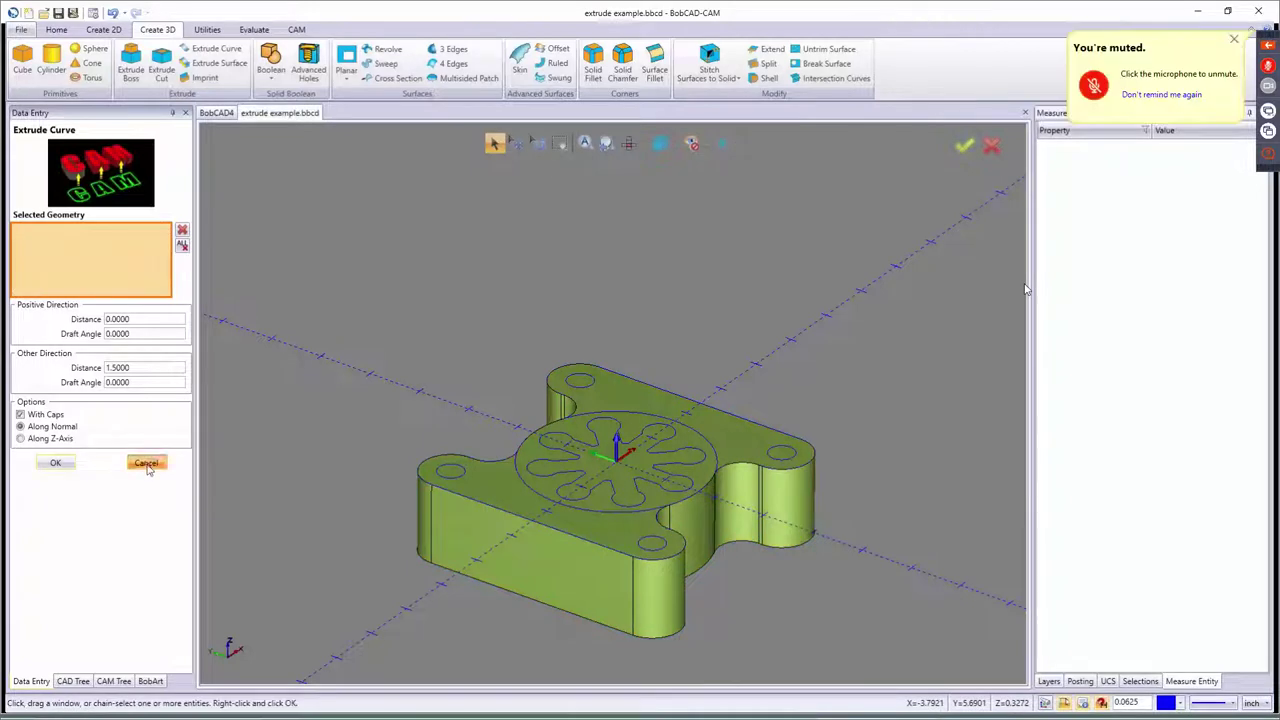
pyautogui.click(146, 463)
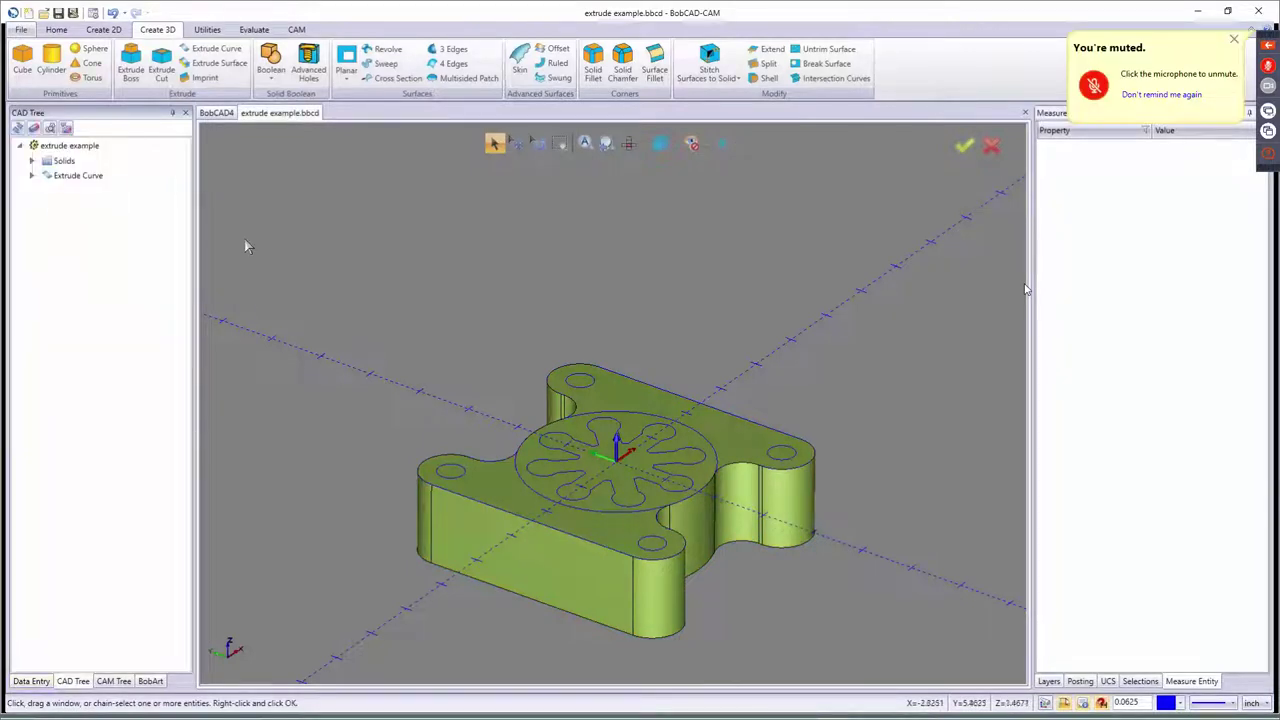
# - Extrude-cut the left, top, right and bottom bolt holes with Positive 0 and Other Direction 0.75
pyautogui.click(163, 72)
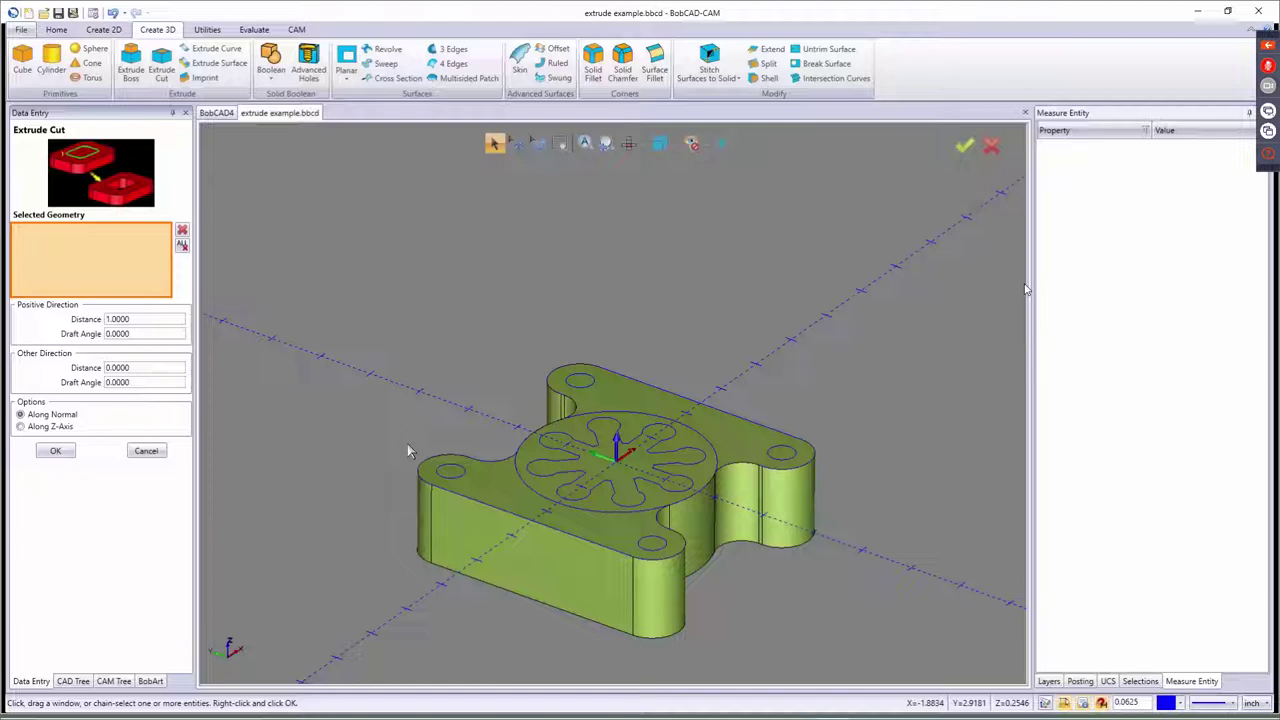
pyautogui.click(460, 483)
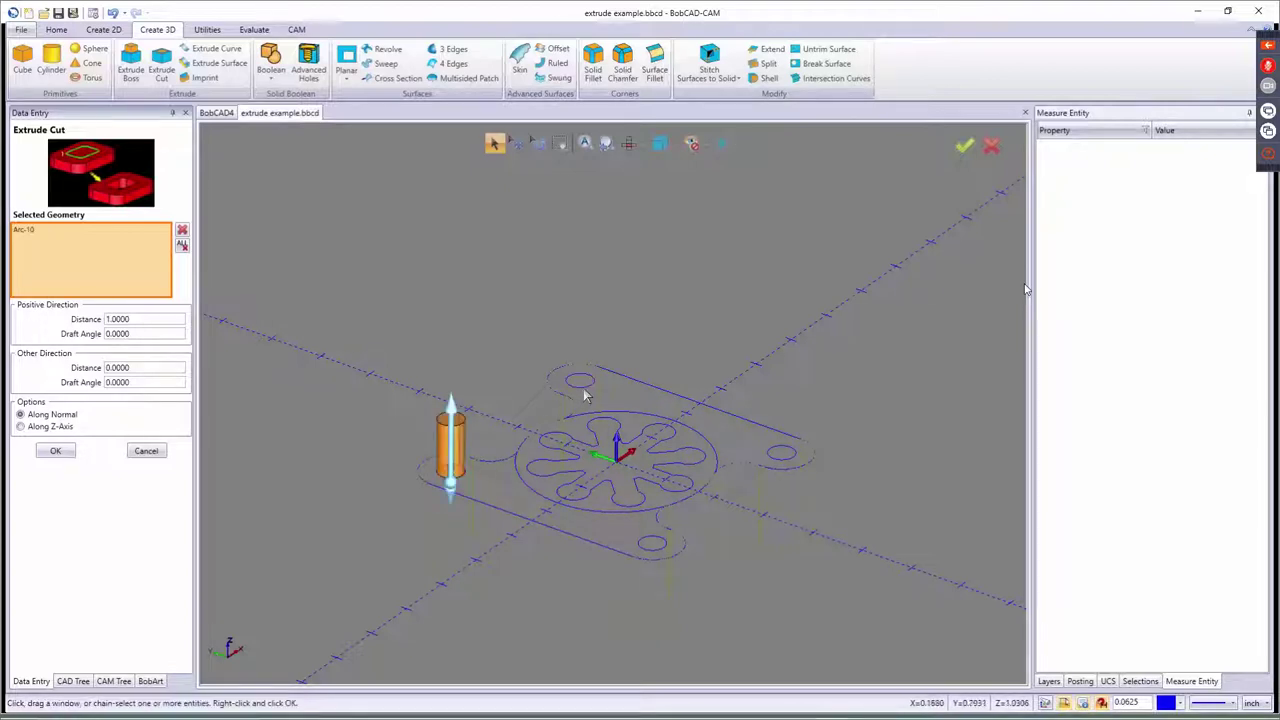
pyautogui.click(585, 390)
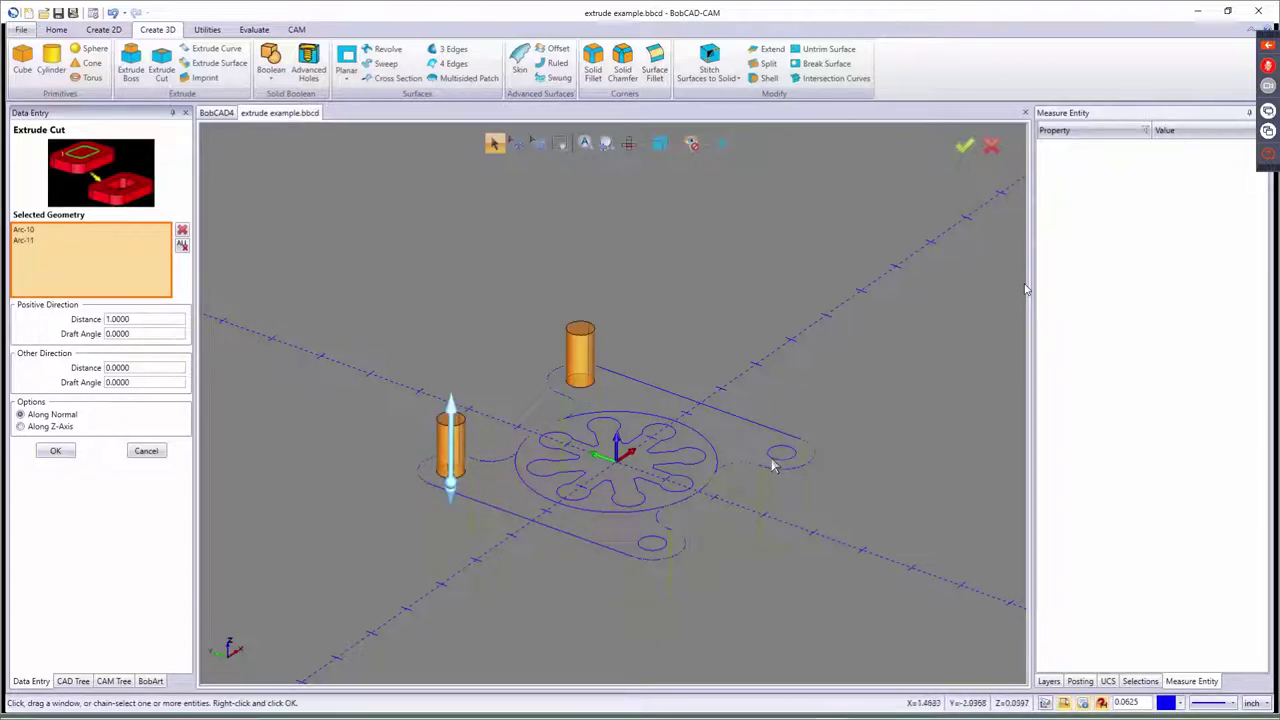
pyautogui.click(660, 553)
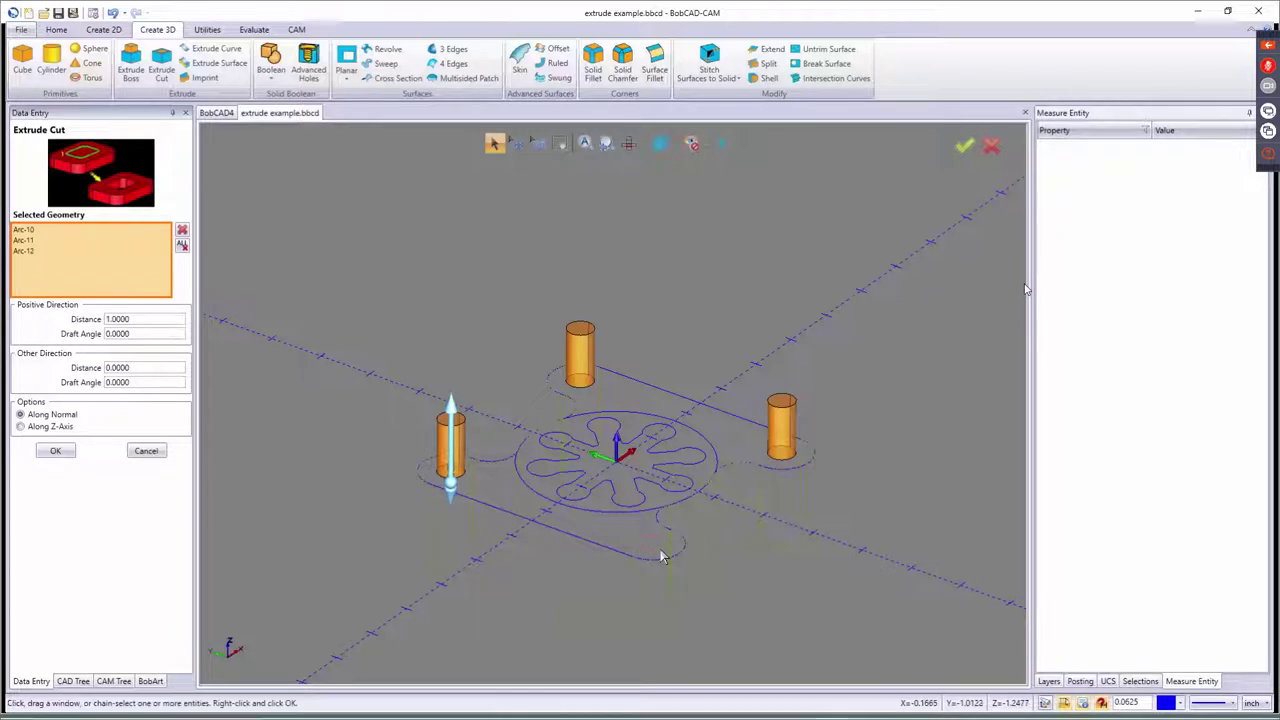
pyautogui.click(136, 320)
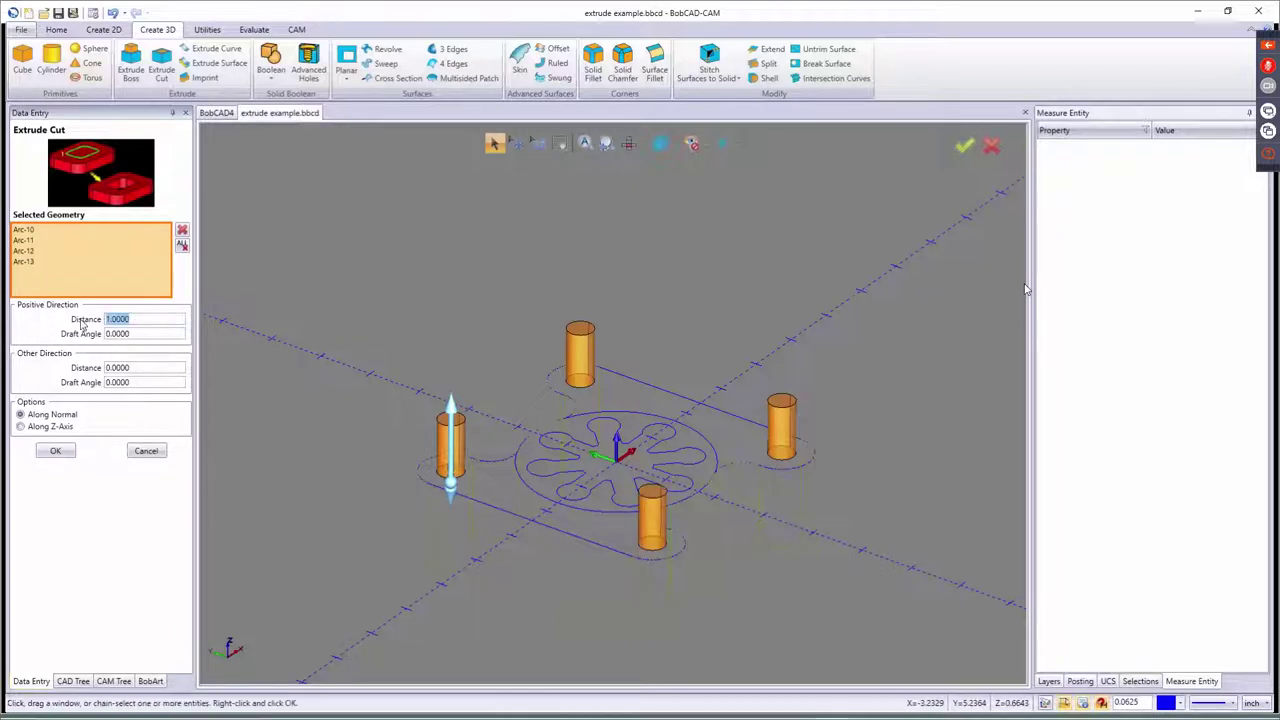
pyautogui.write('0')
pyautogui.press('Tab')
pyautogui.press('Tab')
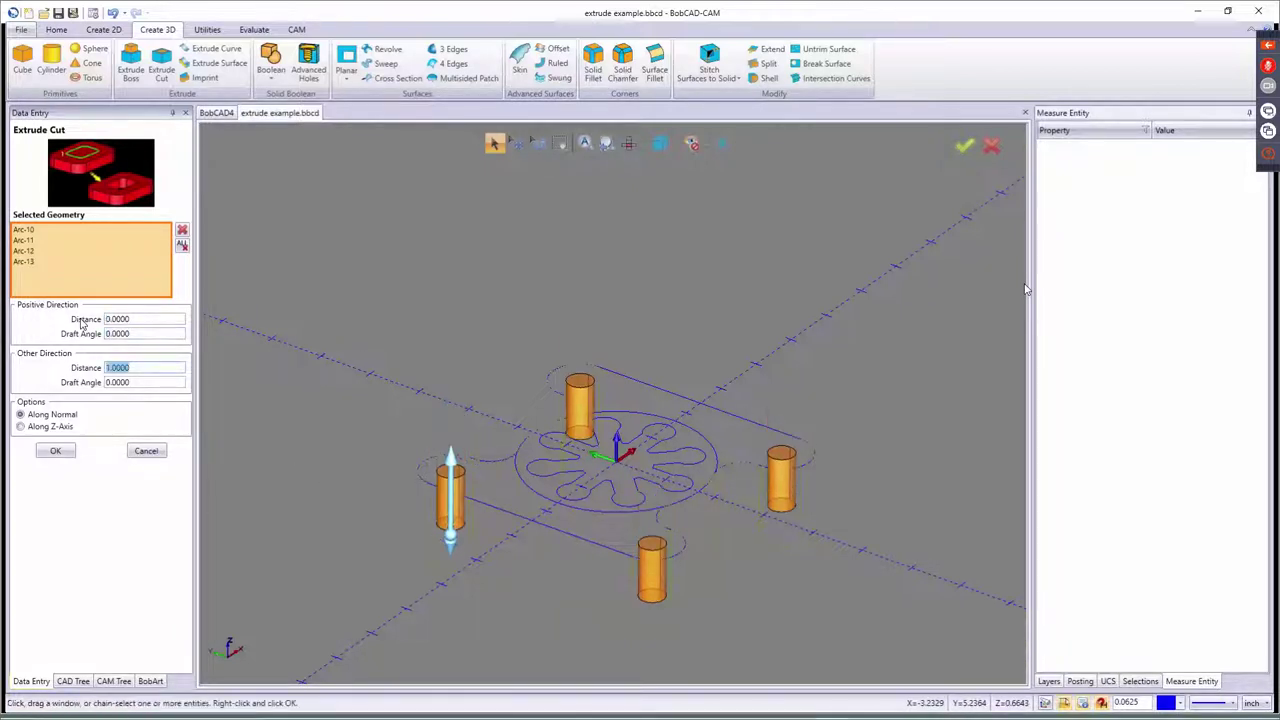
pyautogui.press('BackSpace')
pyautogui.write('.75')
pyautogui.press('Tab')
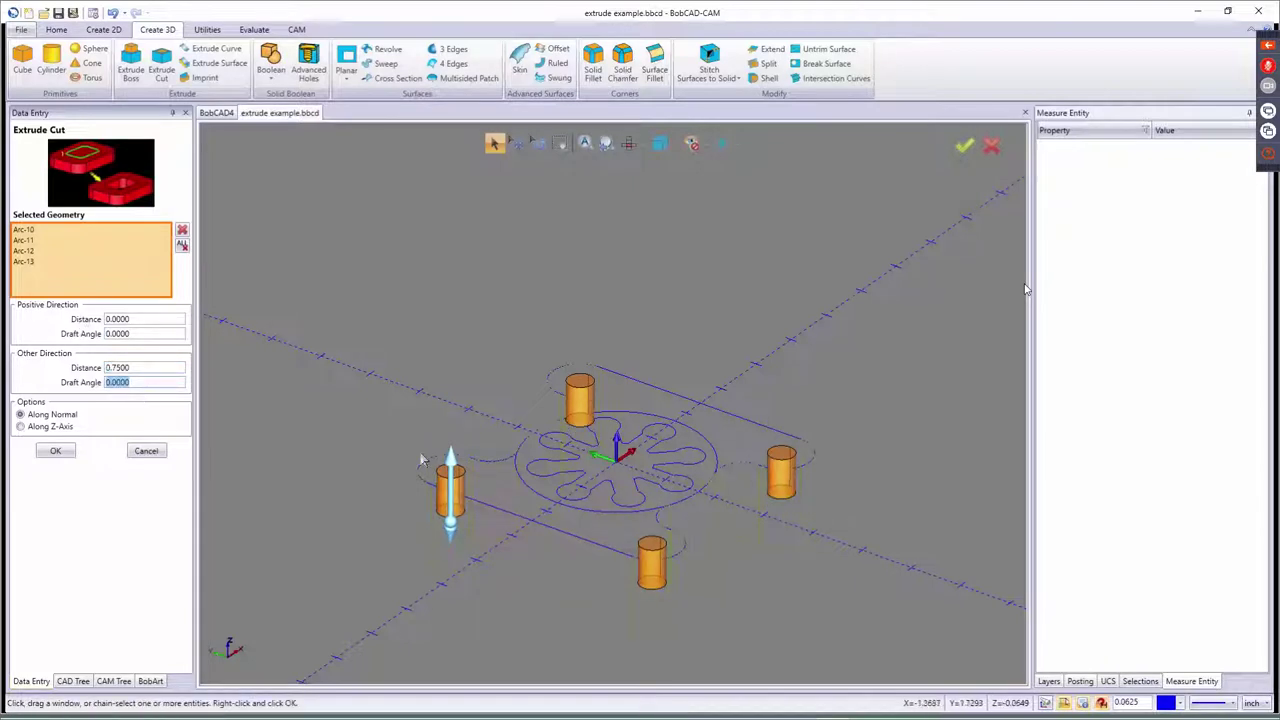
pyautogui.click(55, 451)
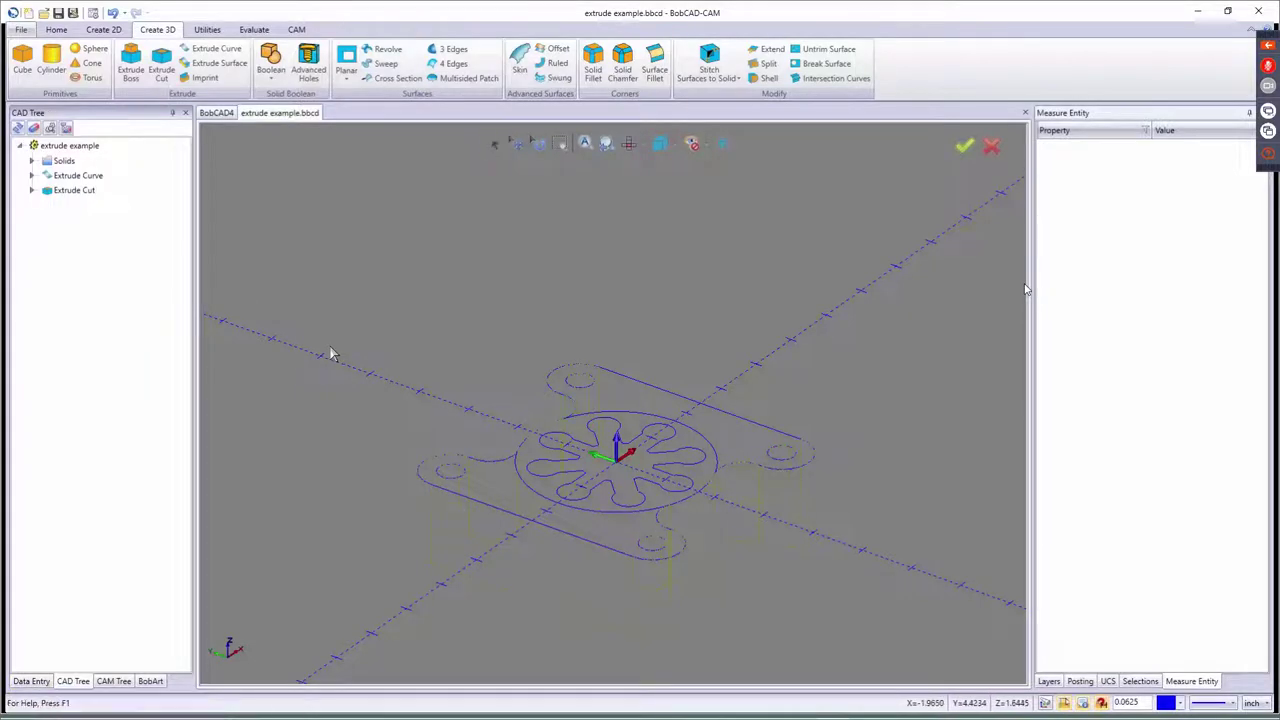
# - Orbit and zoom around the cut flange from top and oblique angles, then show Utilities
pyautogui.moveTo(580, 440); pyautogui.dragTo(590, 490, button='middle')
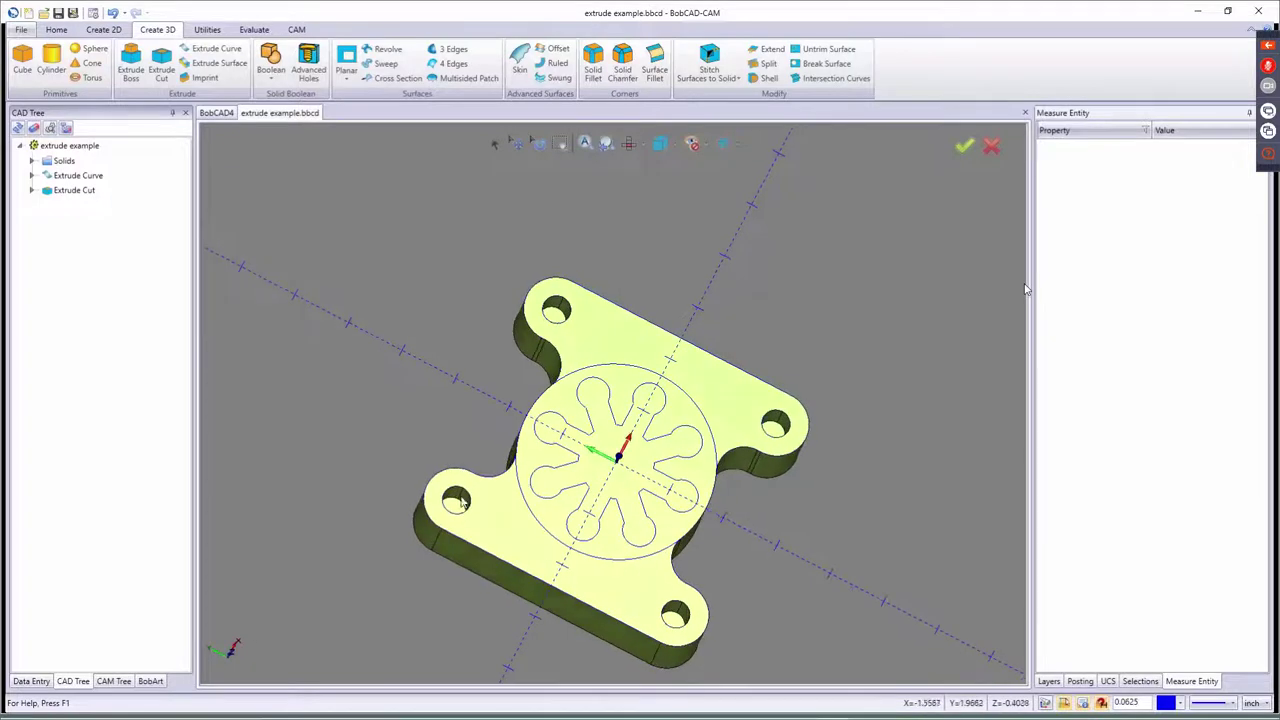
pyautogui.scroll(3, 463, 500)
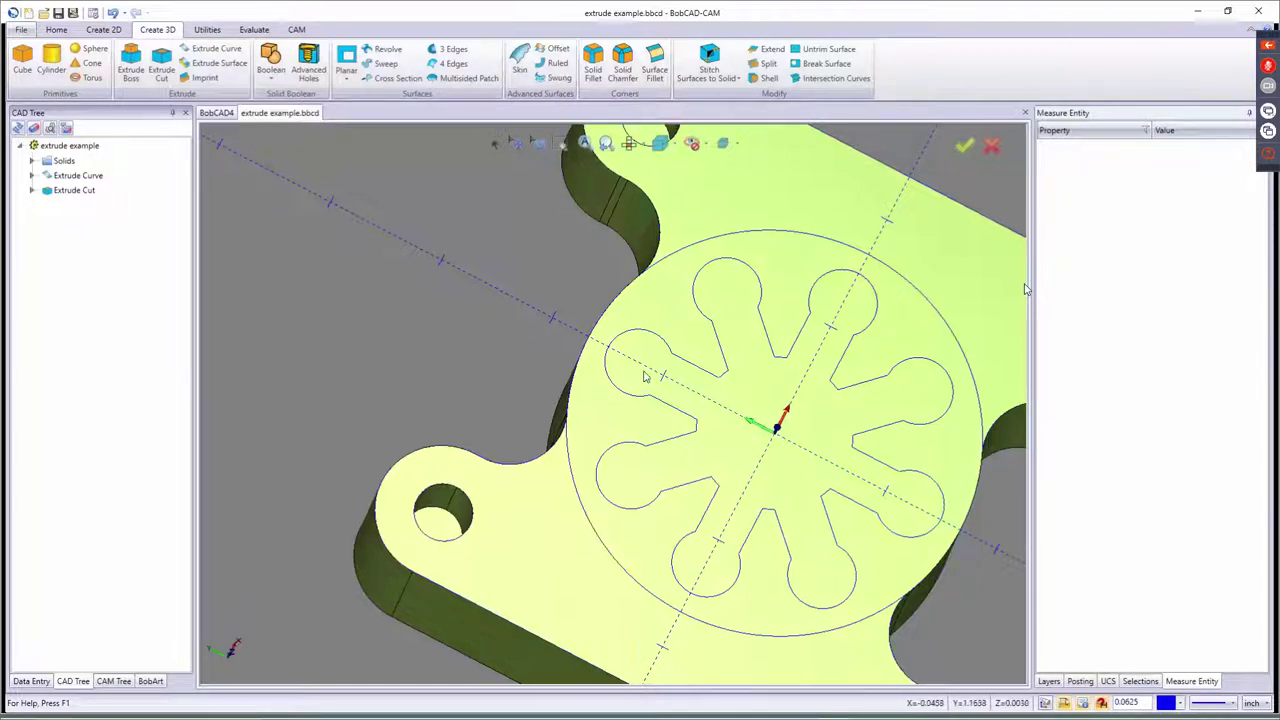
pyautogui.moveTo(748, 494); pyautogui.dragTo(679, 424, button='middle')
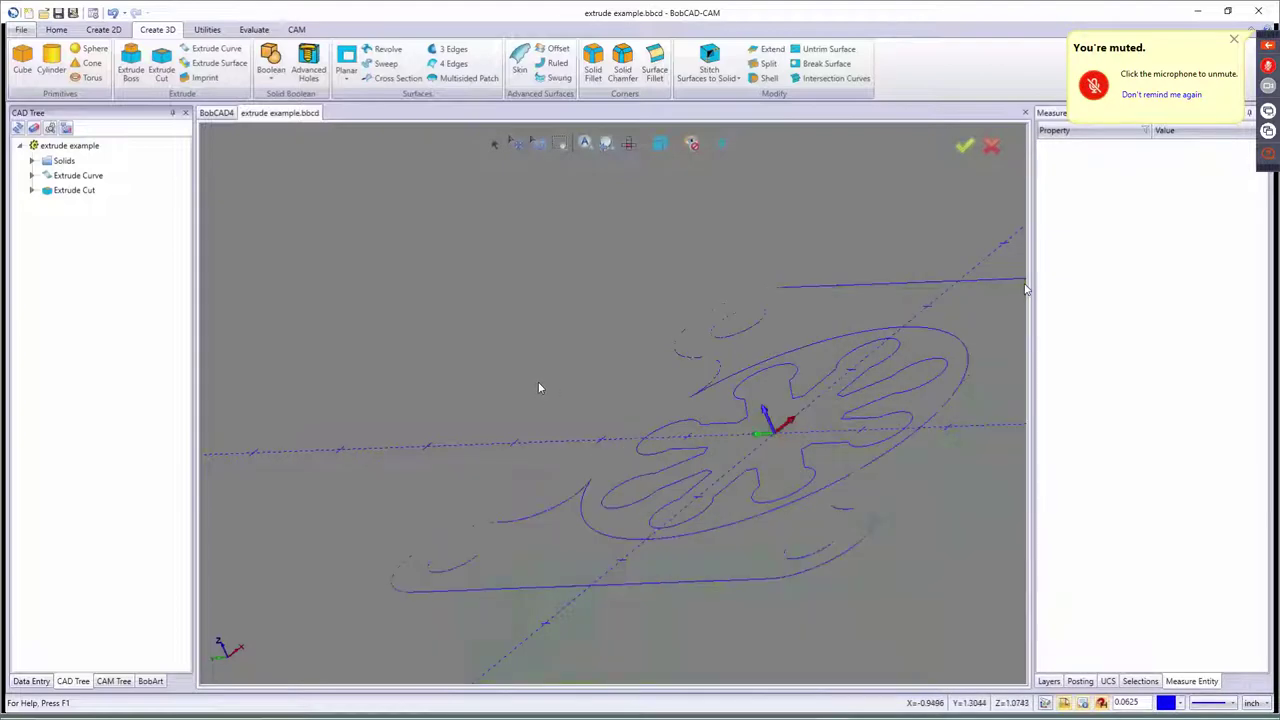
pyautogui.moveTo(545, 445); pyautogui.dragTo(571, 405, button='middle')
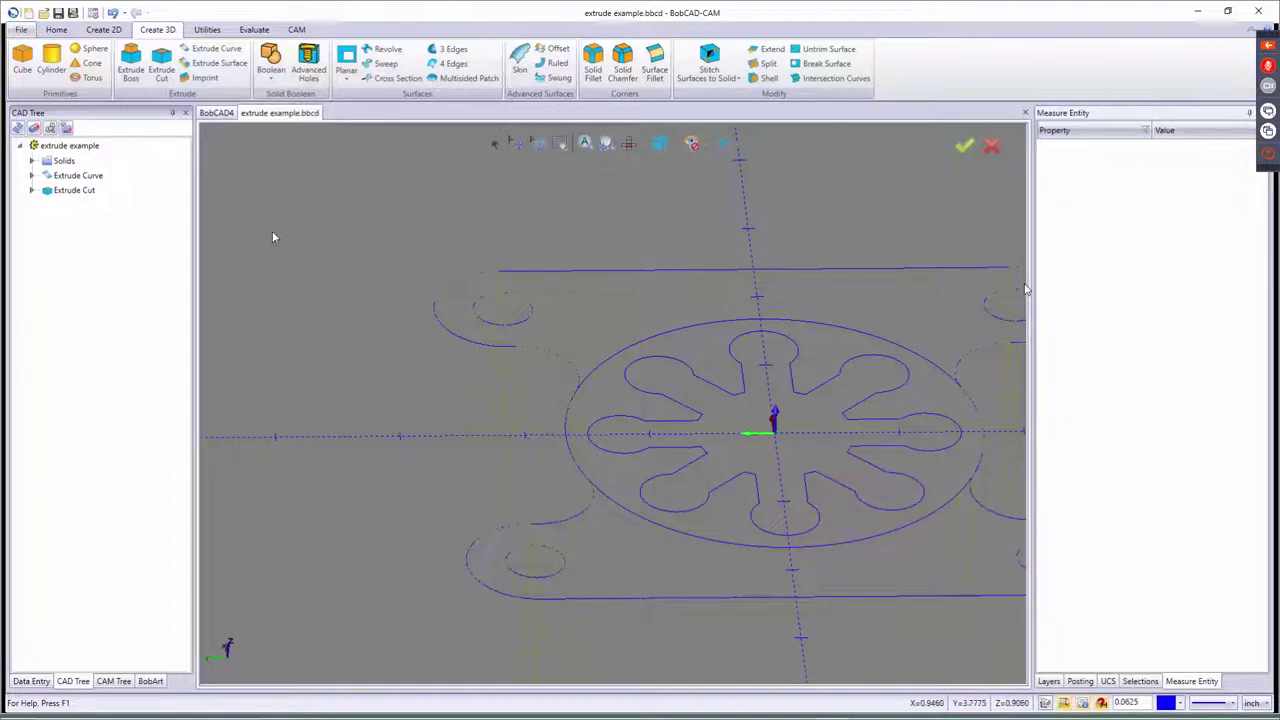
pyautogui.click(207, 29)
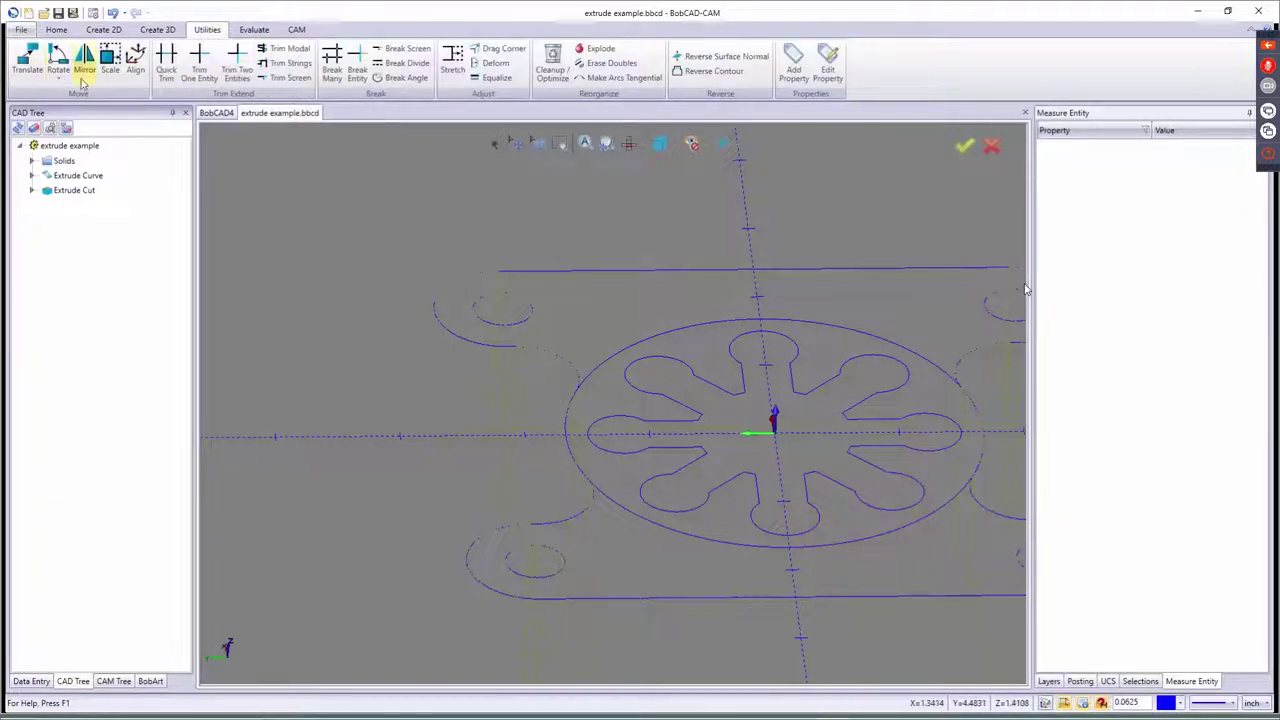
# - Translate the large circle's three arcs and the star contour 2 up along Z
pyautogui.click(28, 60)
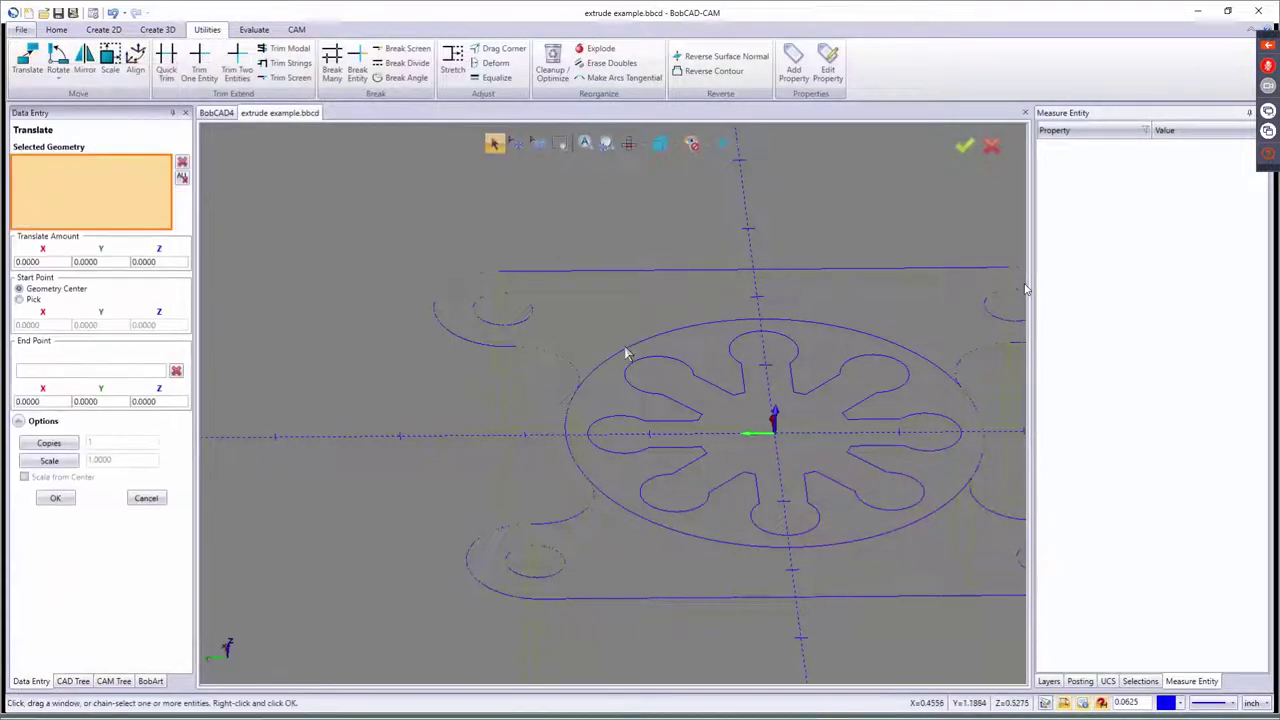
pyautogui.click(792, 330)
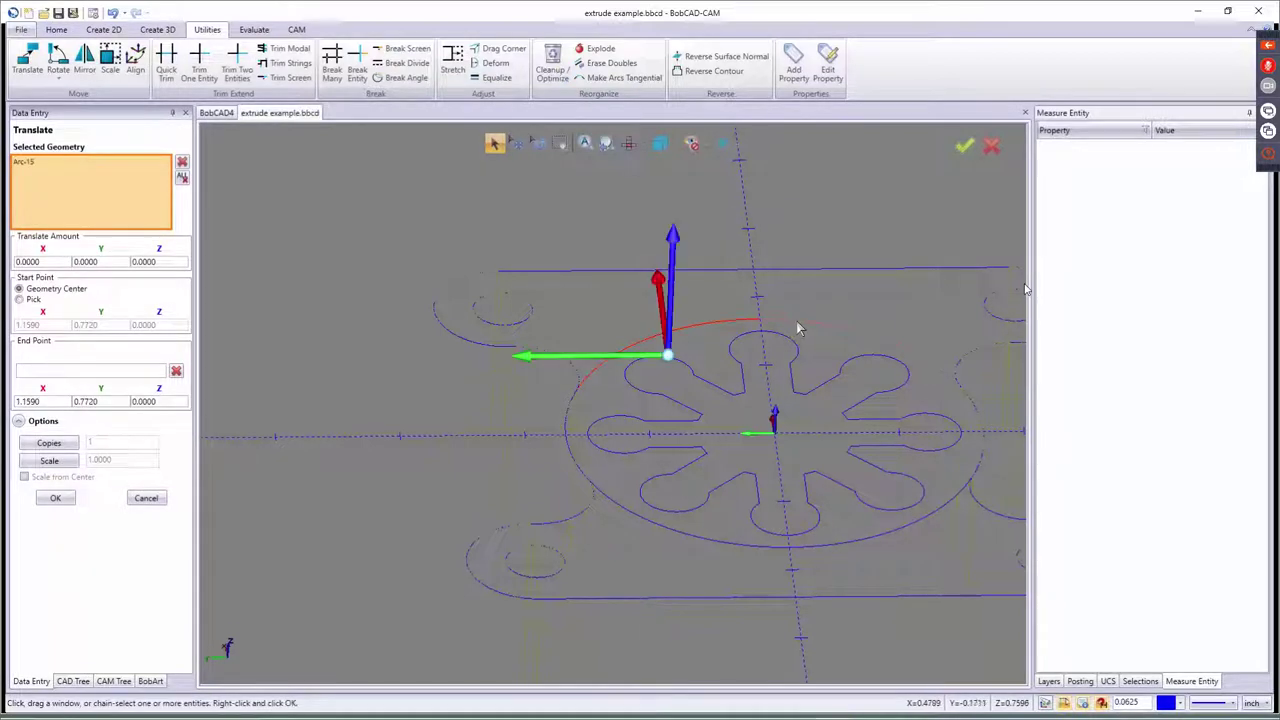
pyautogui.click(957, 390)
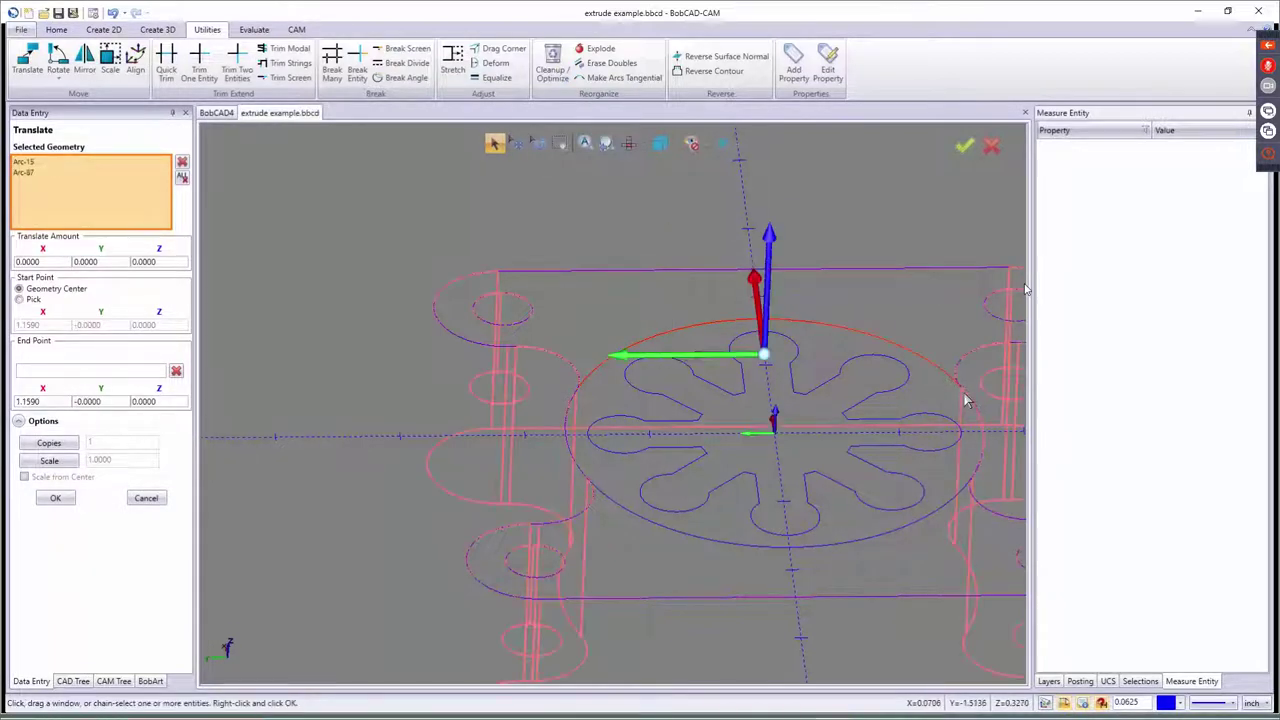
pyautogui.click(960, 495)
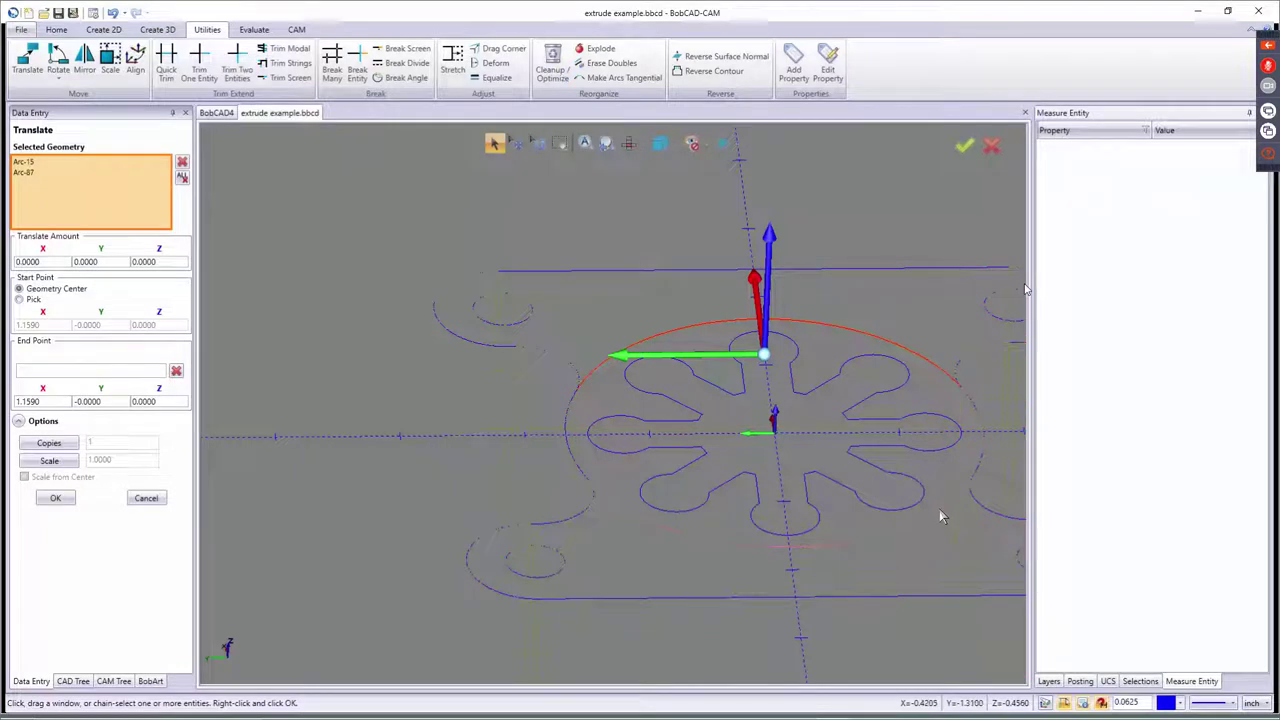
pyautogui.click(684, 453)
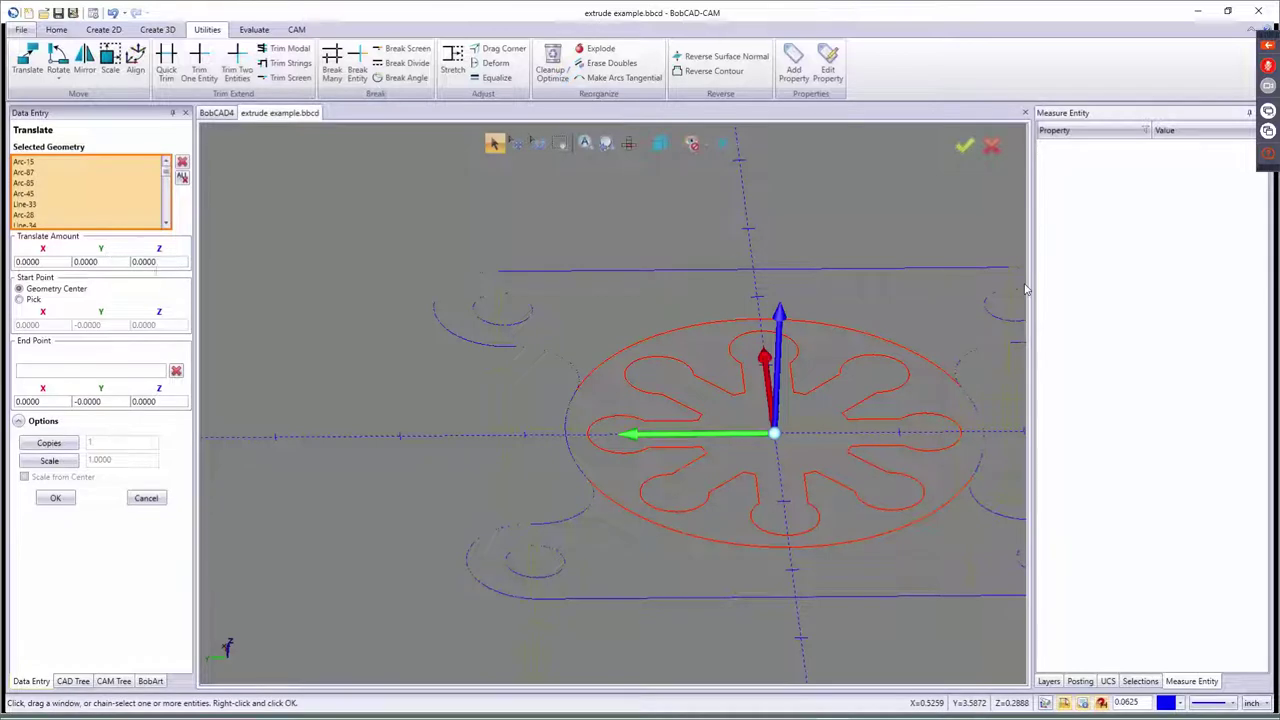
pyautogui.click(143, 262)
pyautogui.write('2')
pyautogui.press('Tab')
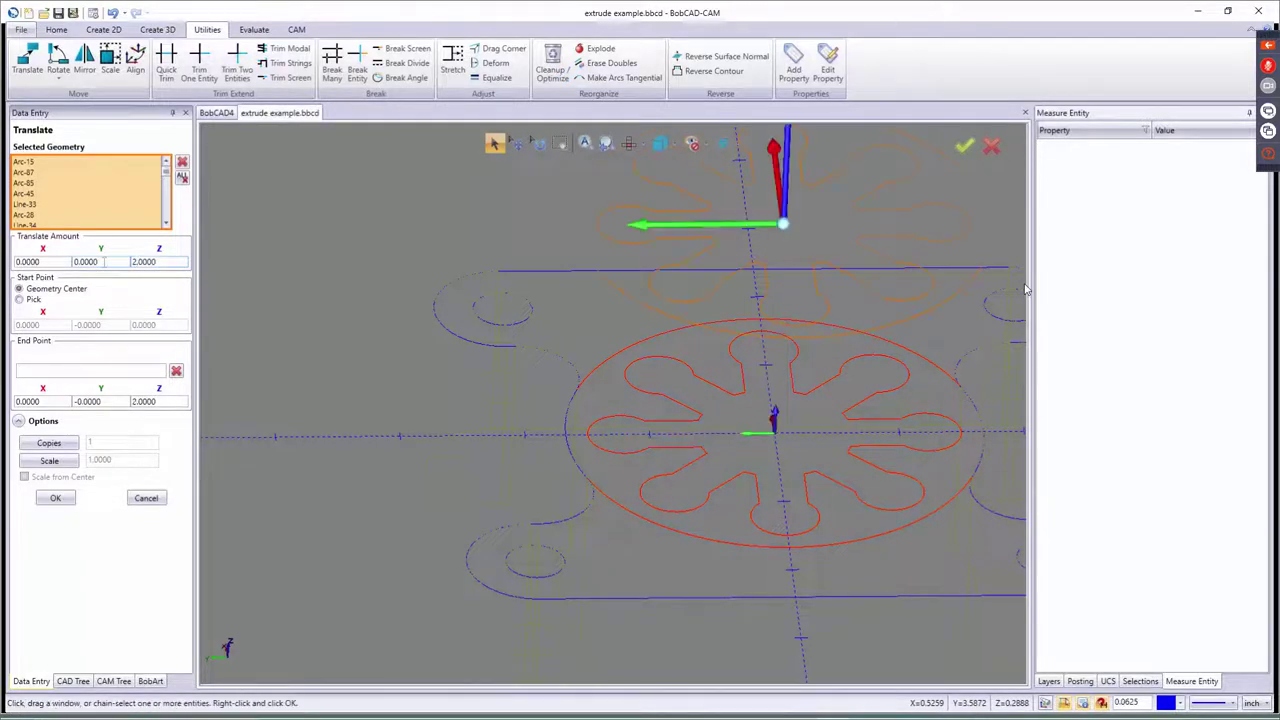
pyautogui.click(55, 498)
pyautogui.click(146, 498)
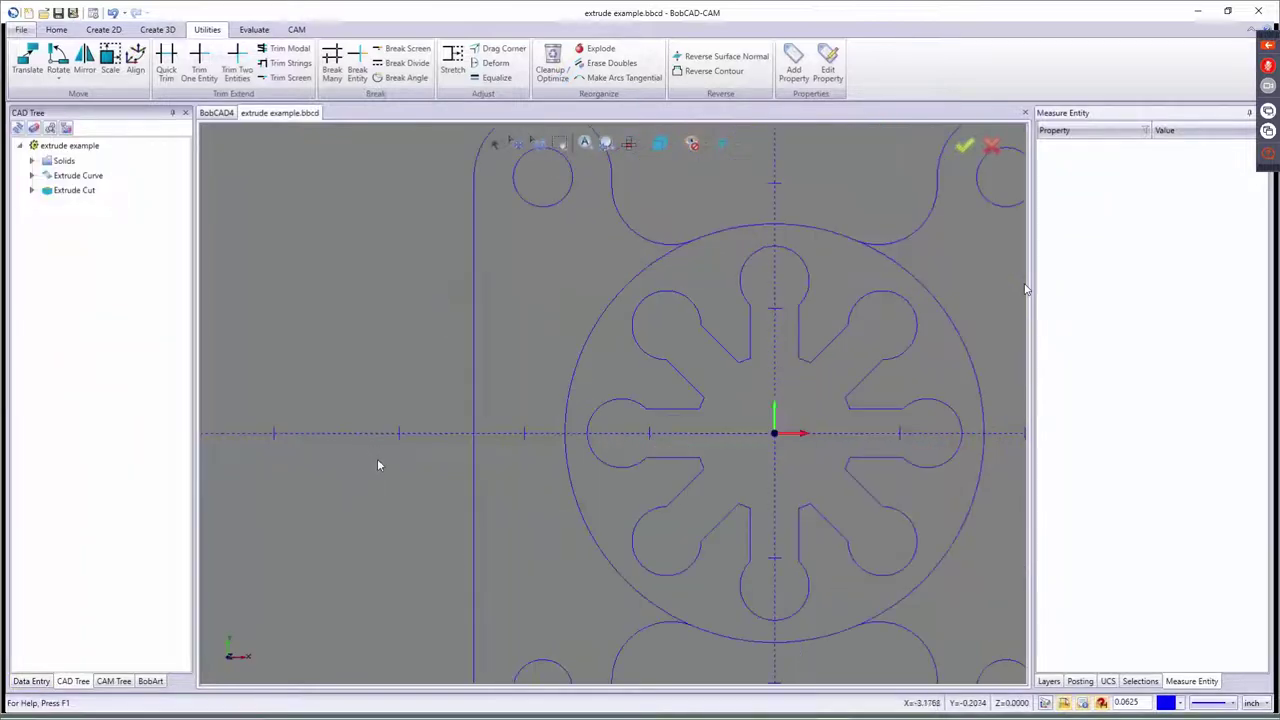
# - Trim two pairs of the raised circle's arcs against each other, then switch to Create 3D
pyautogui.scroll(-2, 475, 515)
pyautogui.moveTo(480, 508); pyautogui.dragTo(540, 478, button='middle')
pyautogui.click(237, 62)
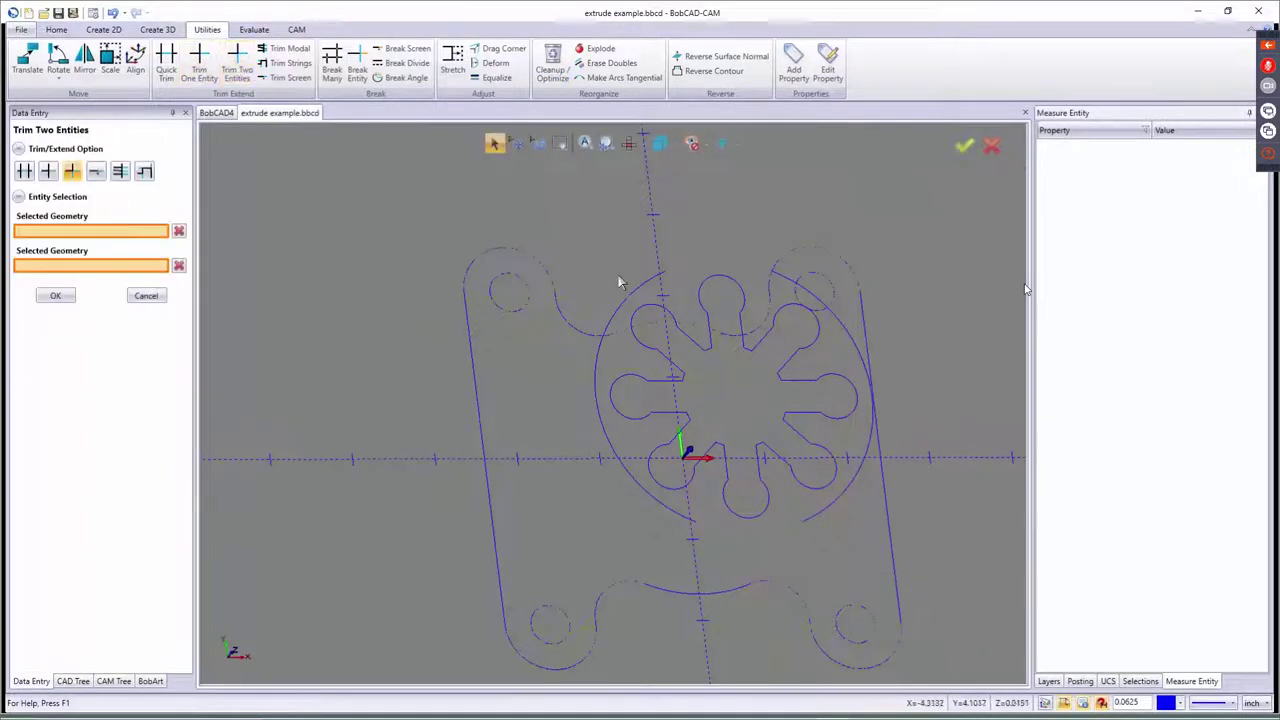
pyautogui.click(779, 276)
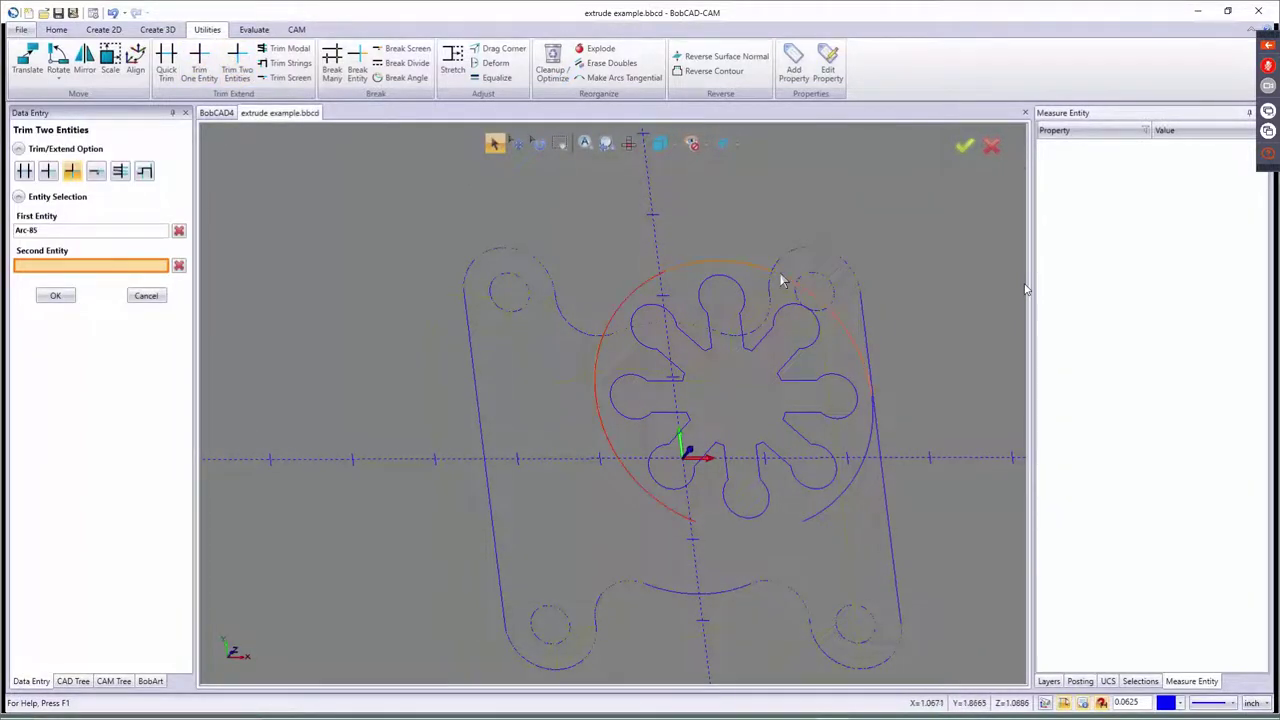
pyautogui.click(807, 518)
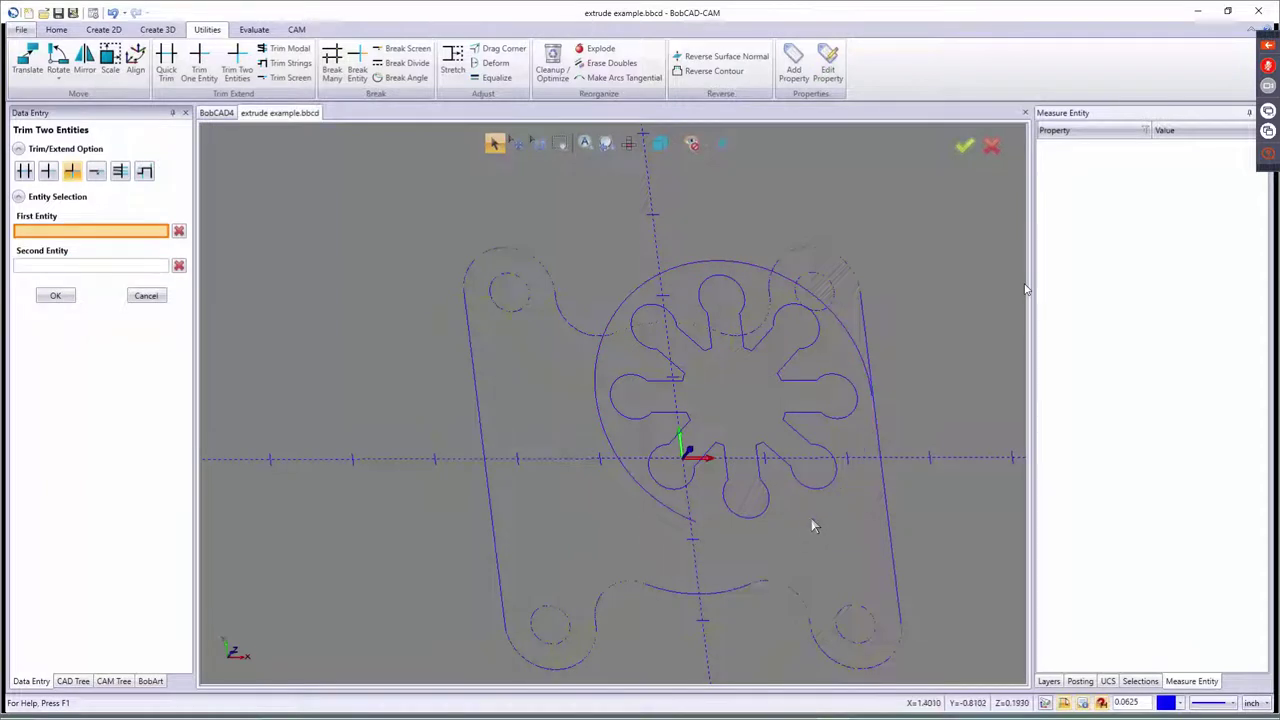
pyautogui.click(691, 526)
pyautogui.click(827, 553)
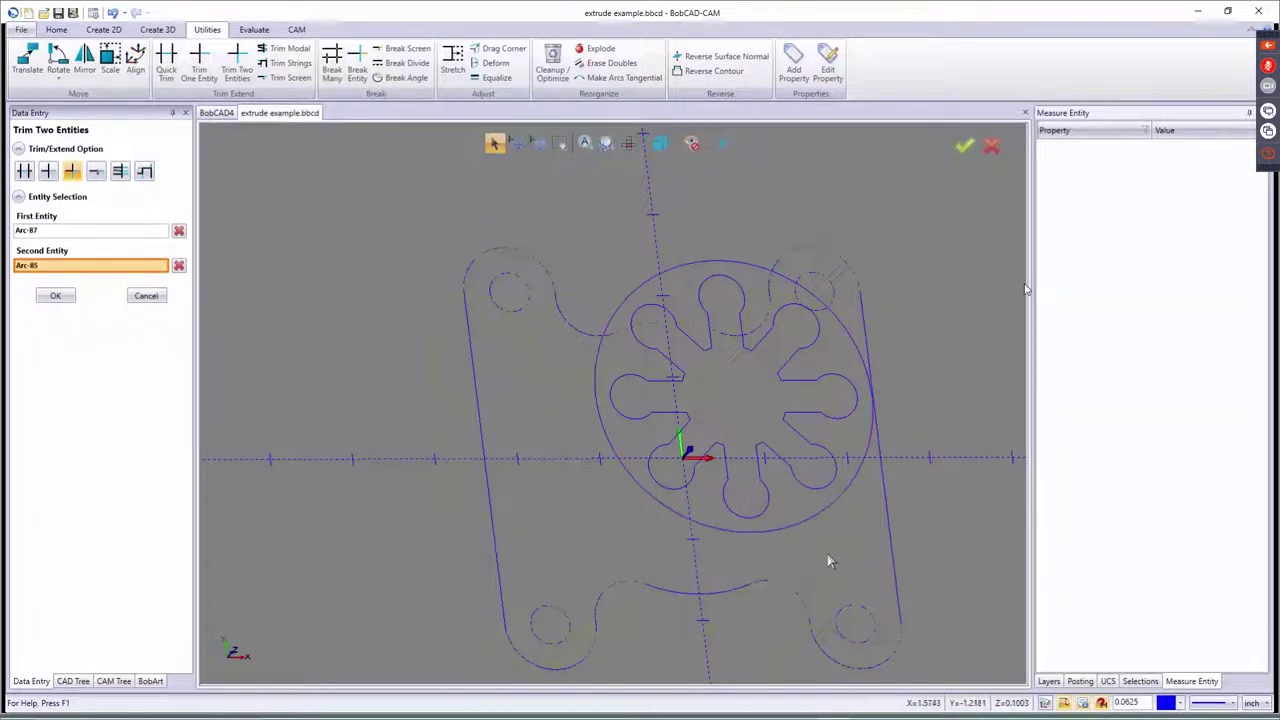
pyautogui.moveTo(827, 553); pyautogui.dragTo(563, 452, button='middle')
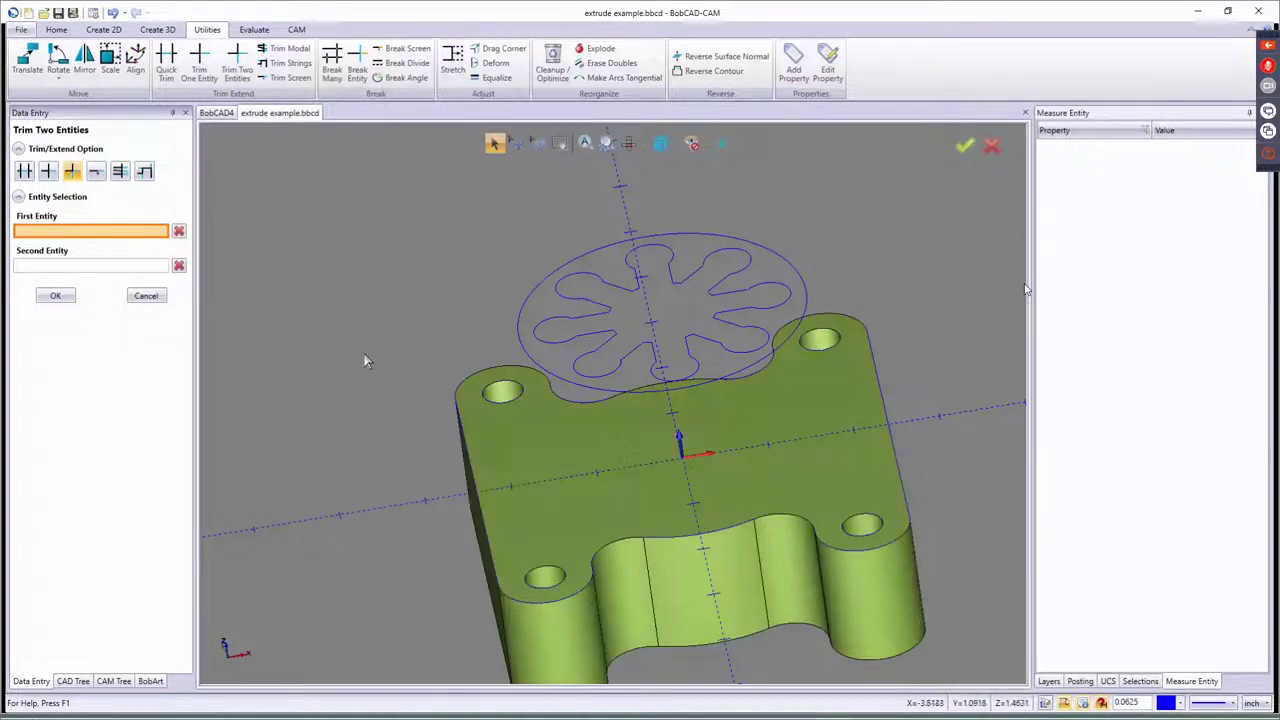
pyautogui.moveTo(363, 360)
pyautogui.mouseDown(button='middle')
pyautogui.moveTo(430, 342)
pyautogui.moveTo(451, 352)
pyautogui.mouseUp(button='middle')
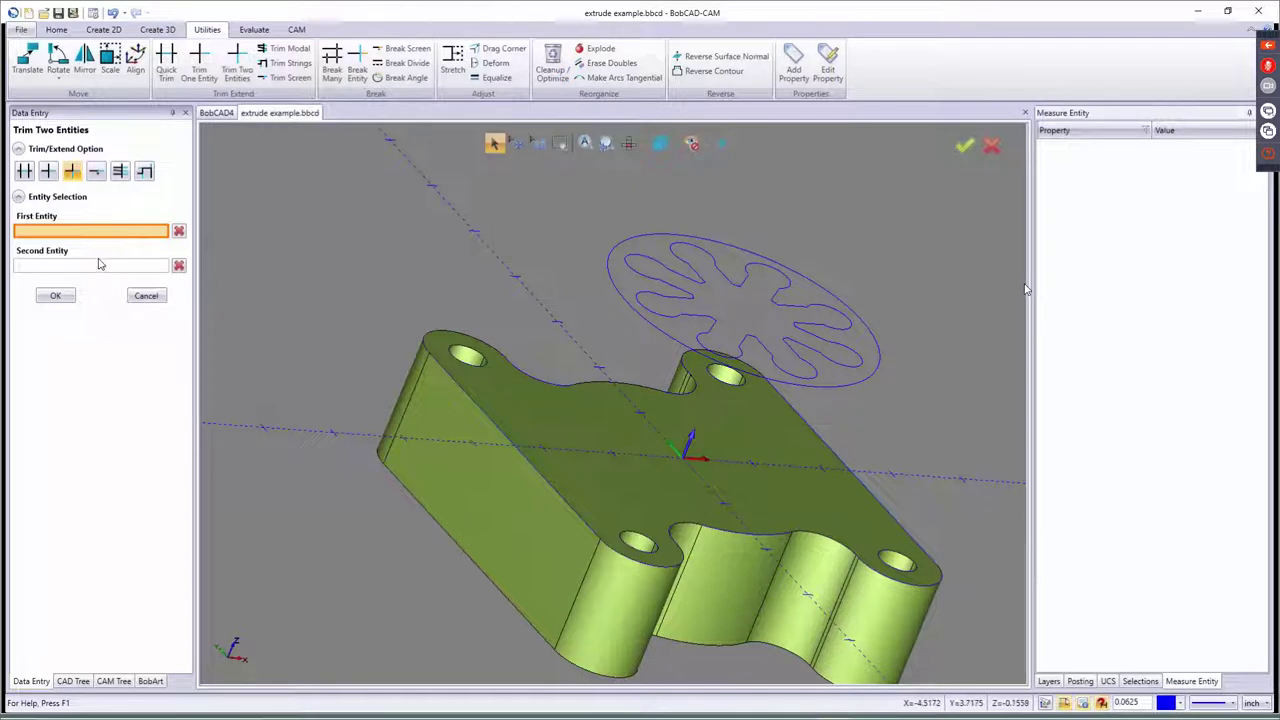
pyautogui.click(147, 296)
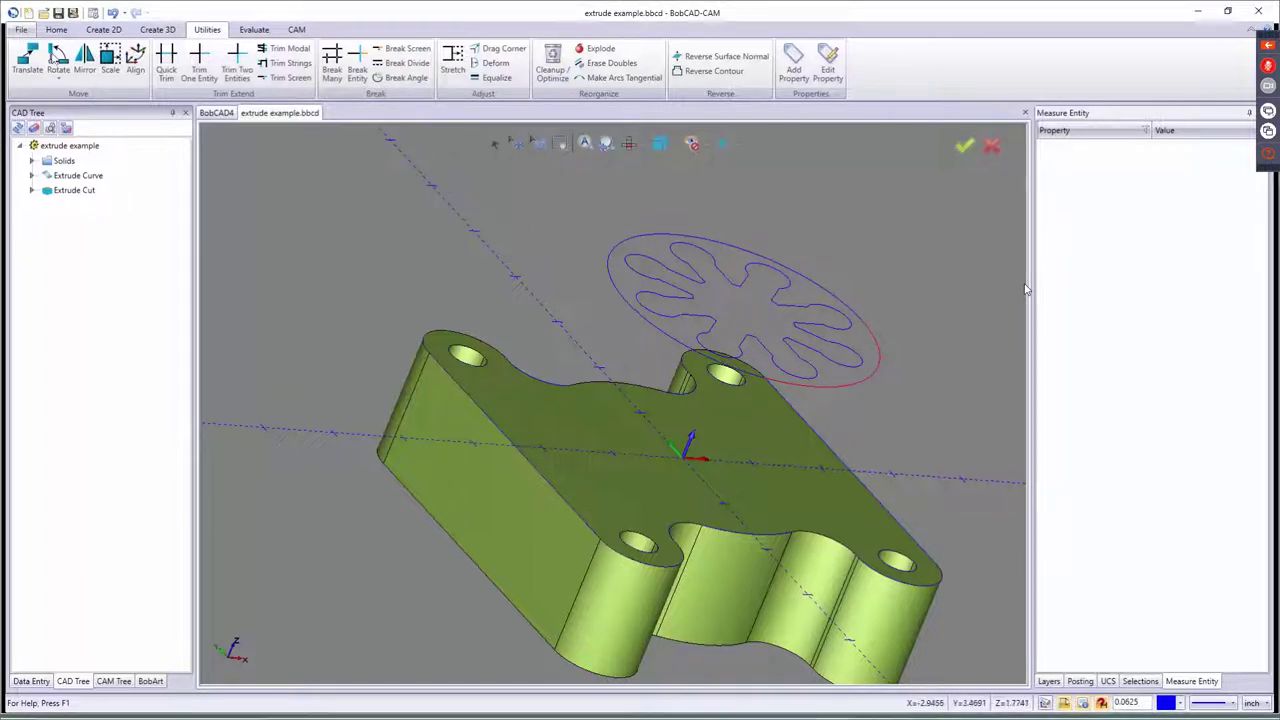
pyautogui.click(157, 29)
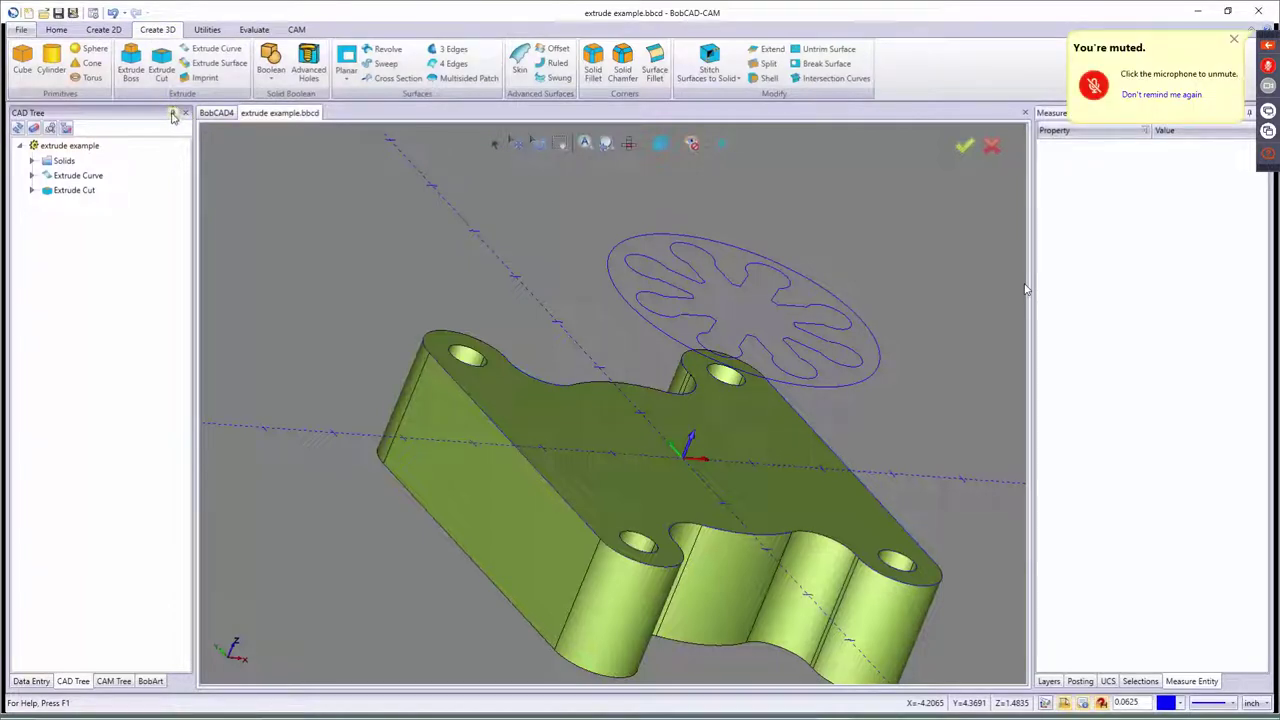
# - Extrude the raised circle with Other Direction Distance 2.25 into a cylindrical boss
pyautogui.click(208, 49)
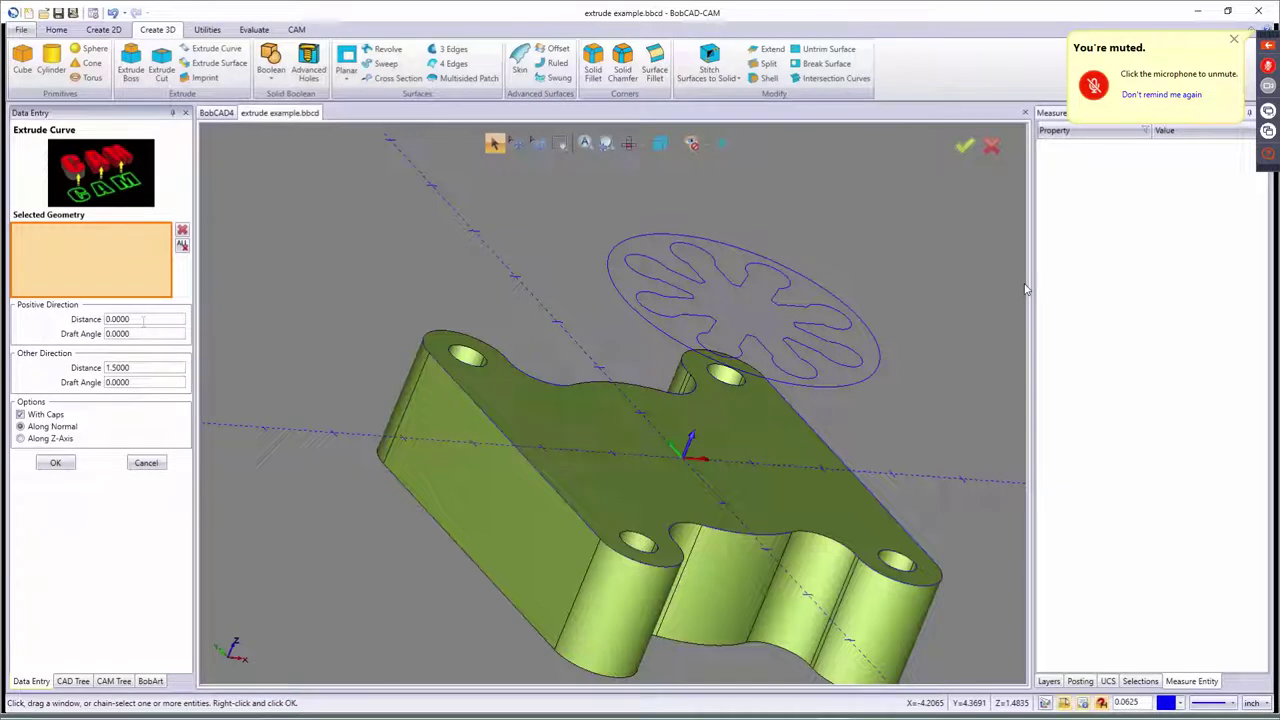
pyautogui.moveTo(141, 369); pyautogui.dragTo(82, 372)
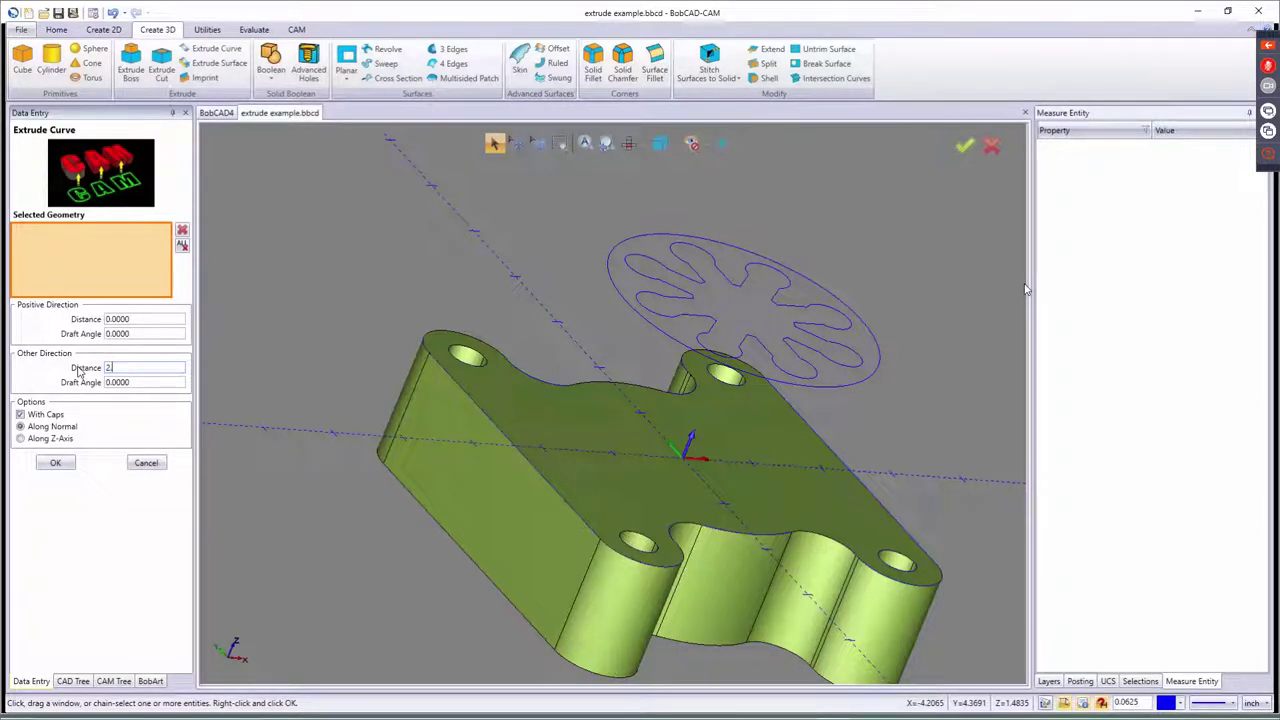
pyautogui.press('Tab')
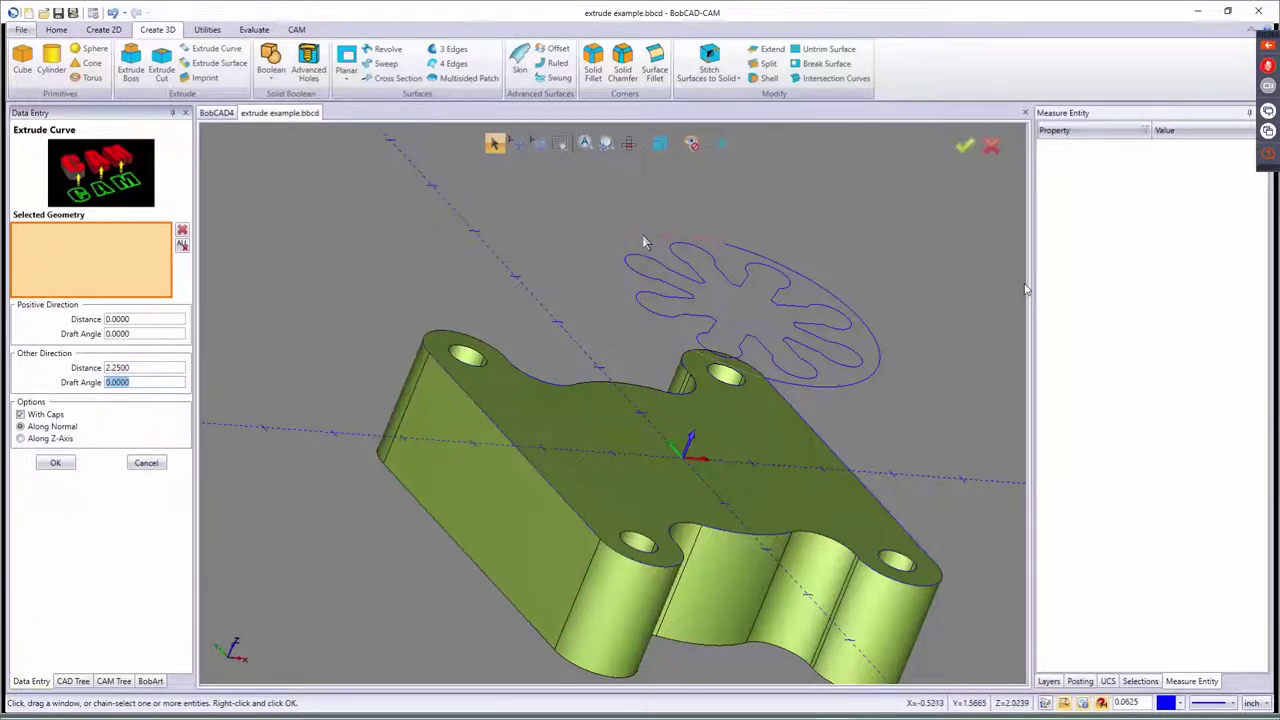
pyautogui.click(645, 242)
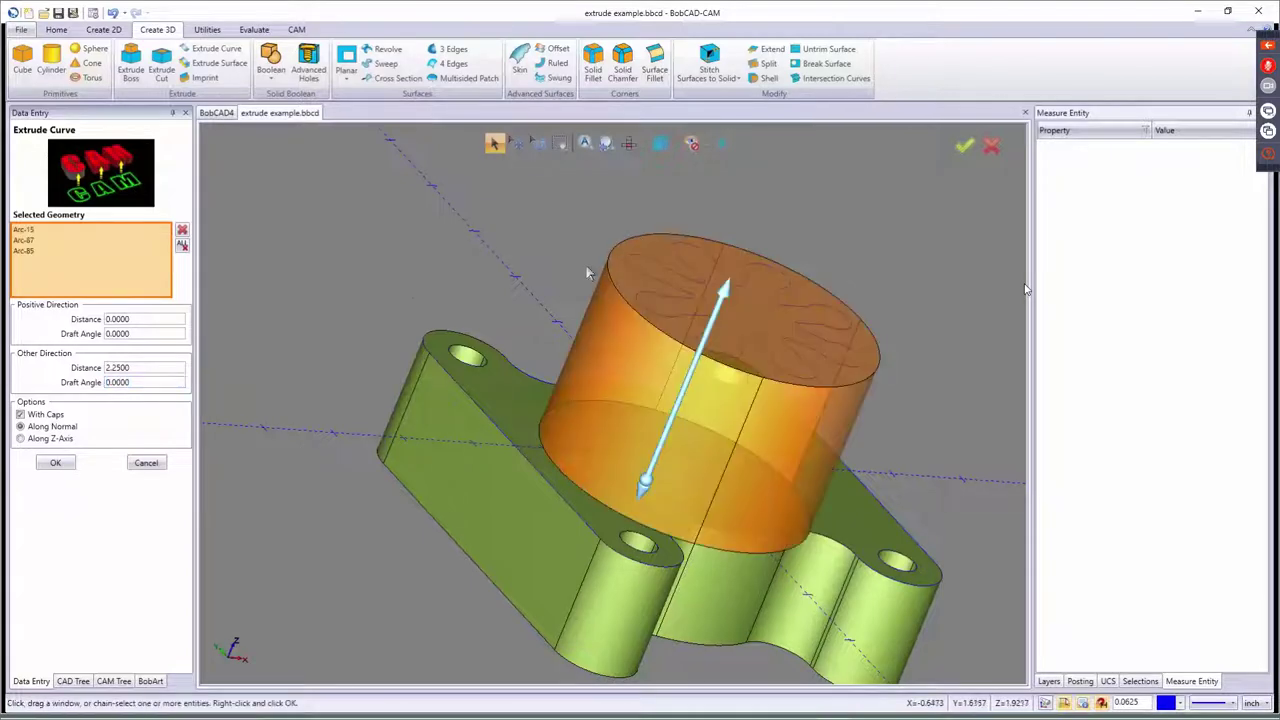
pyautogui.moveTo(466, 230); pyautogui.dragTo(414, 260, button='middle')
pyautogui.click(58, 464)
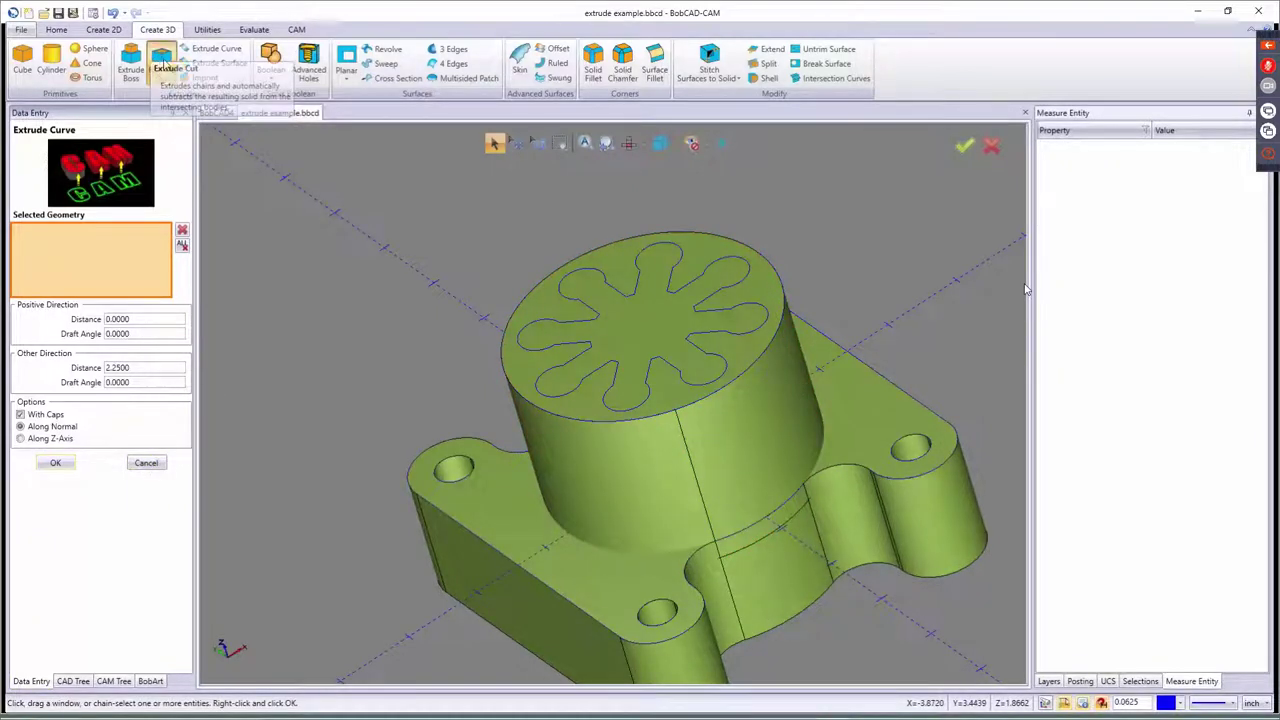
# - Extrude-cut the star contour 6 deep through the boss and plate, then orbit to view it
pyautogui.click(161, 68)
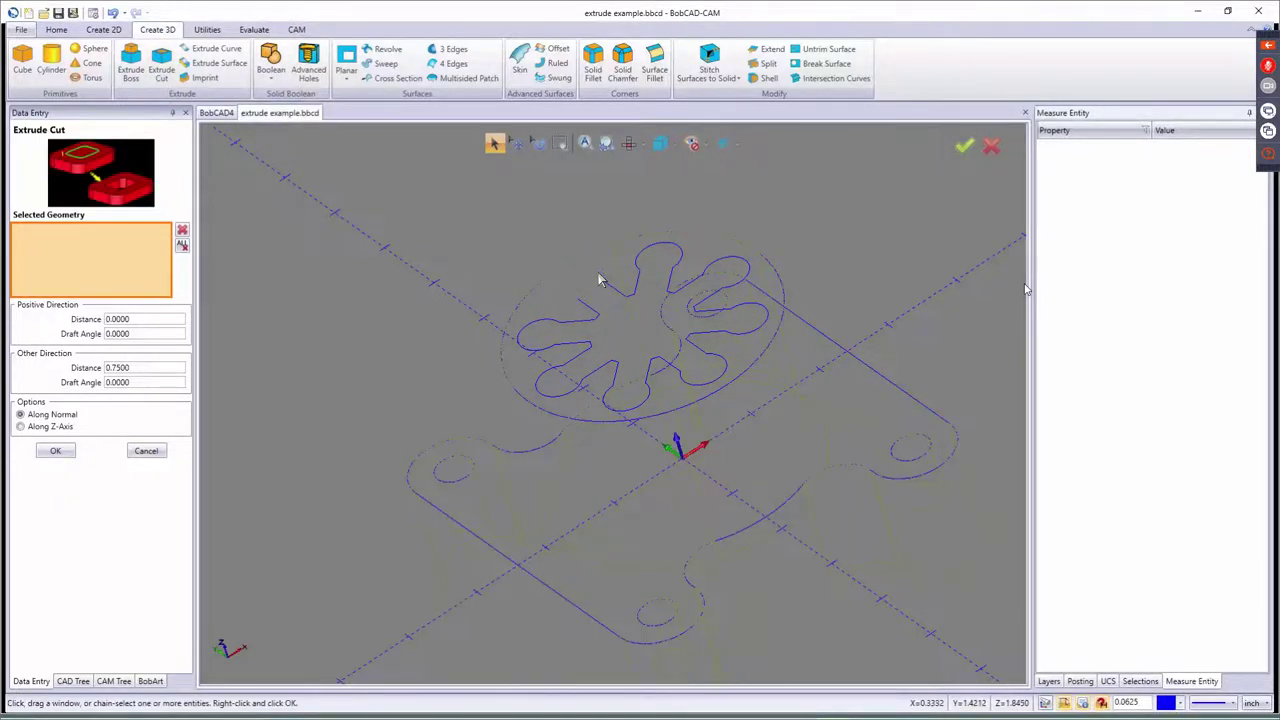
pyautogui.click(596, 287)
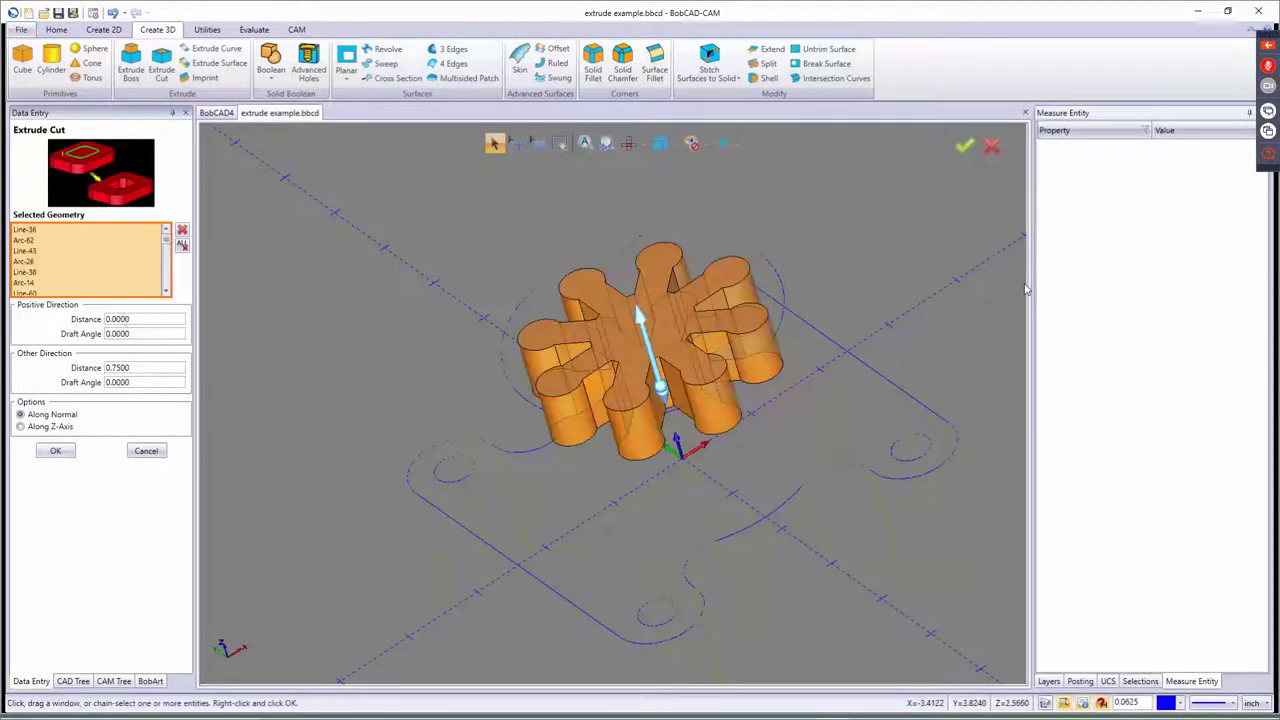
pyautogui.doubleClick(147, 368)
pyautogui.write('6')
pyautogui.press('Tab')
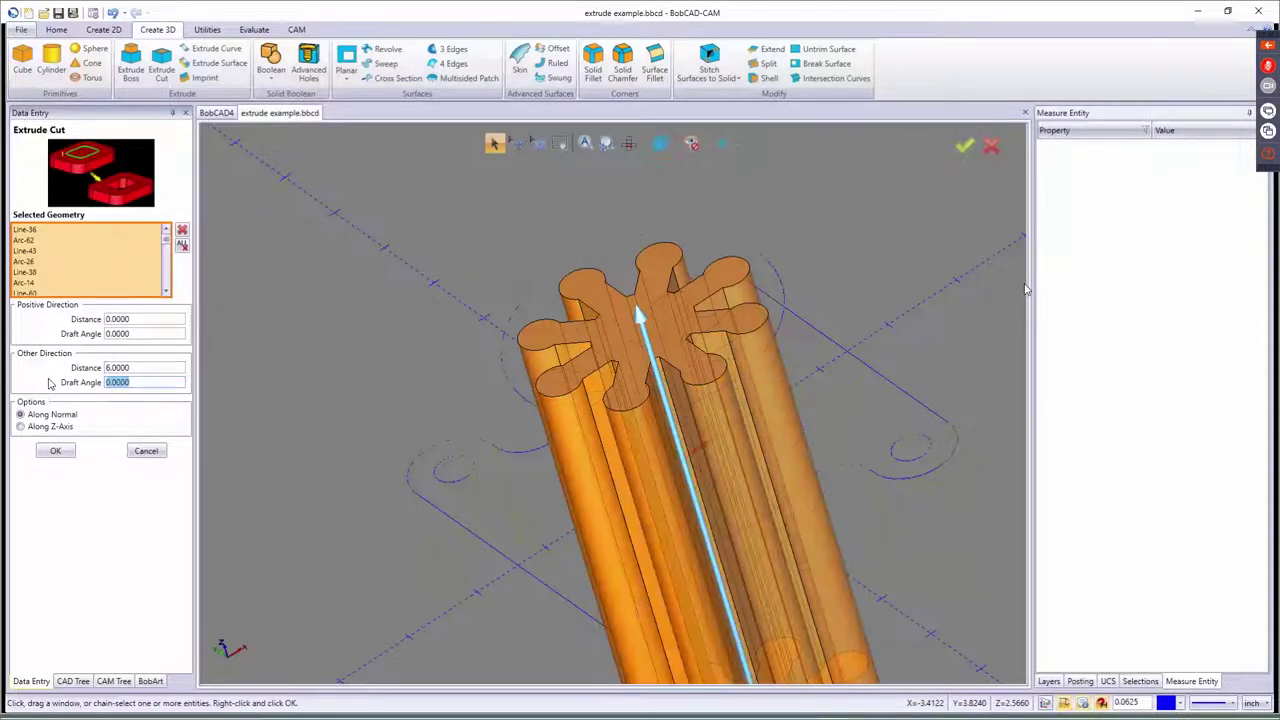
pyautogui.click(55, 450)
pyautogui.click(146, 451)
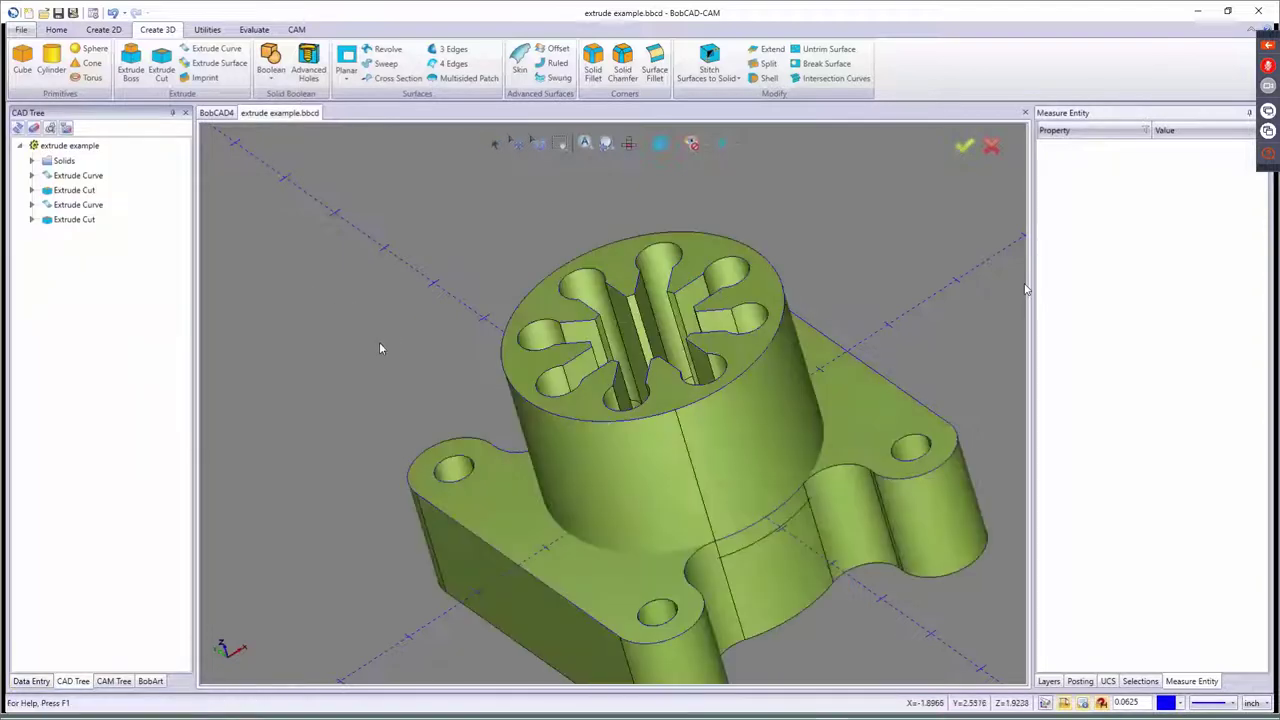
pyautogui.moveTo(400, 427); pyautogui.dragTo(595, 366, button='middle')
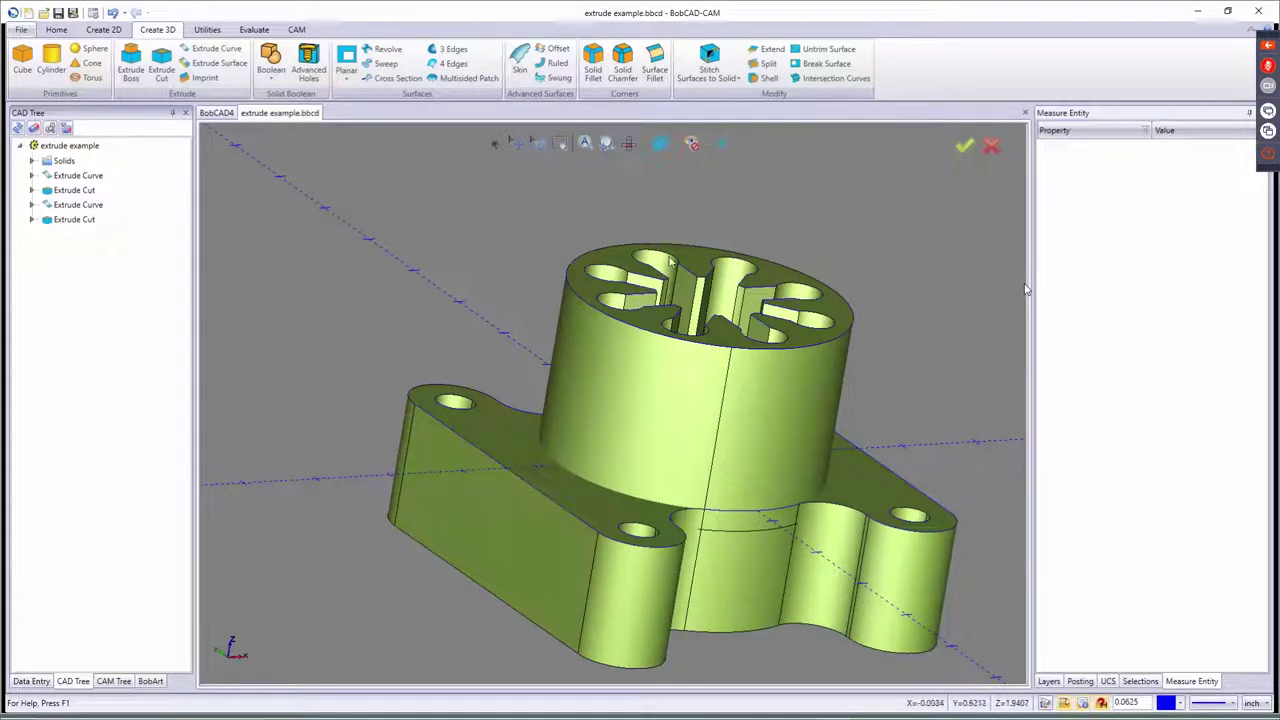
pyautogui.moveTo(686, 366); pyautogui.dragTo(643, 425, button='middle')
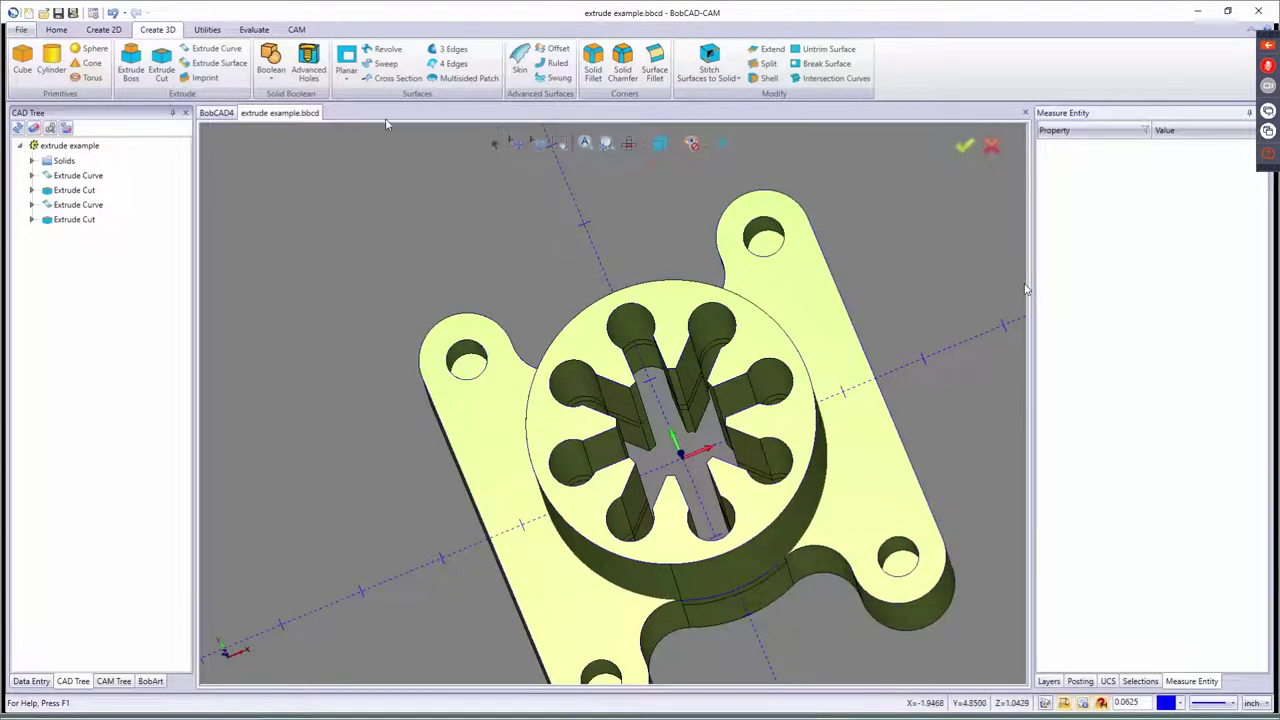
# - Set up a Boolean union of the plate, cylinder and remaining solid body
pyautogui.click(271, 74)
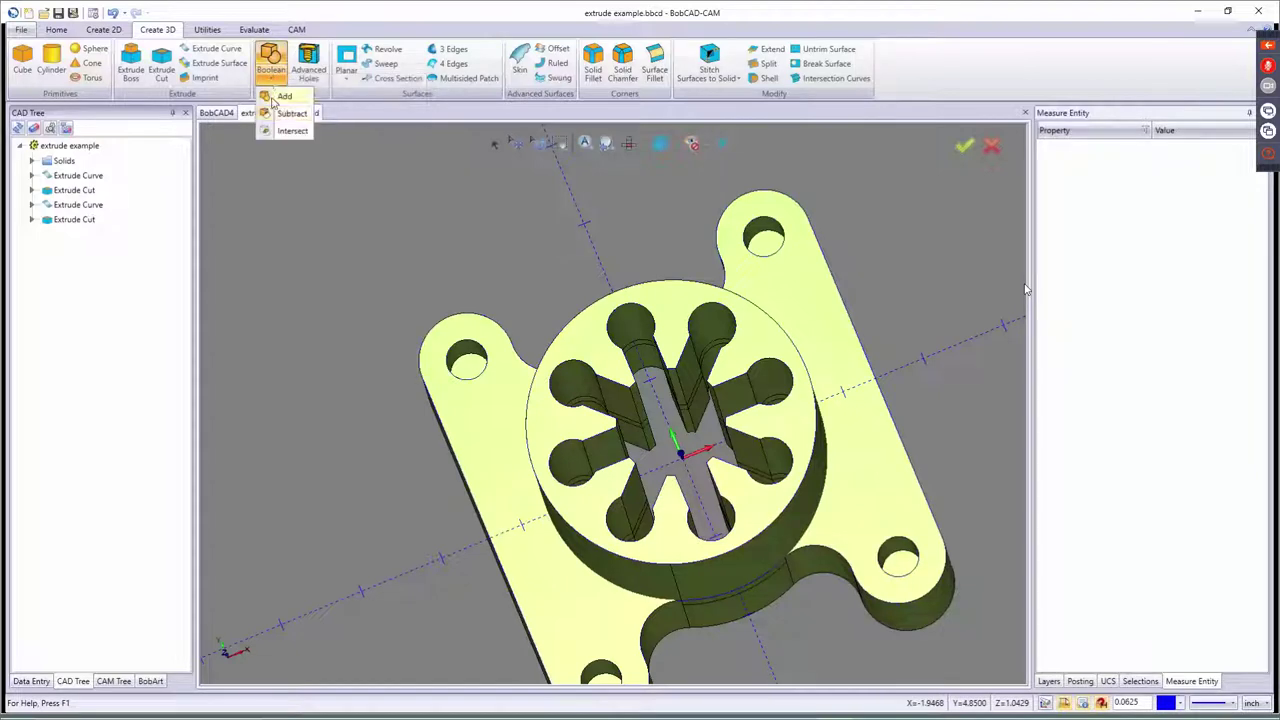
pyautogui.click(284, 98)
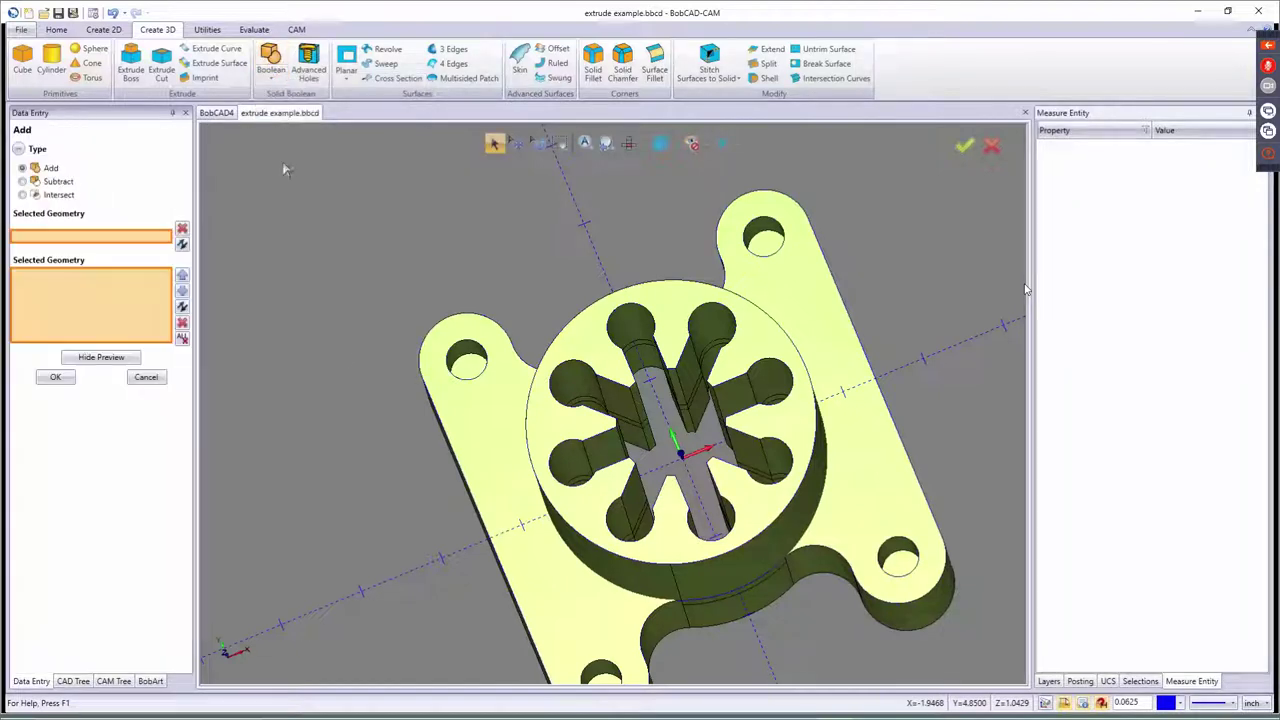
pyautogui.click(489, 409)
pyautogui.click(591, 354)
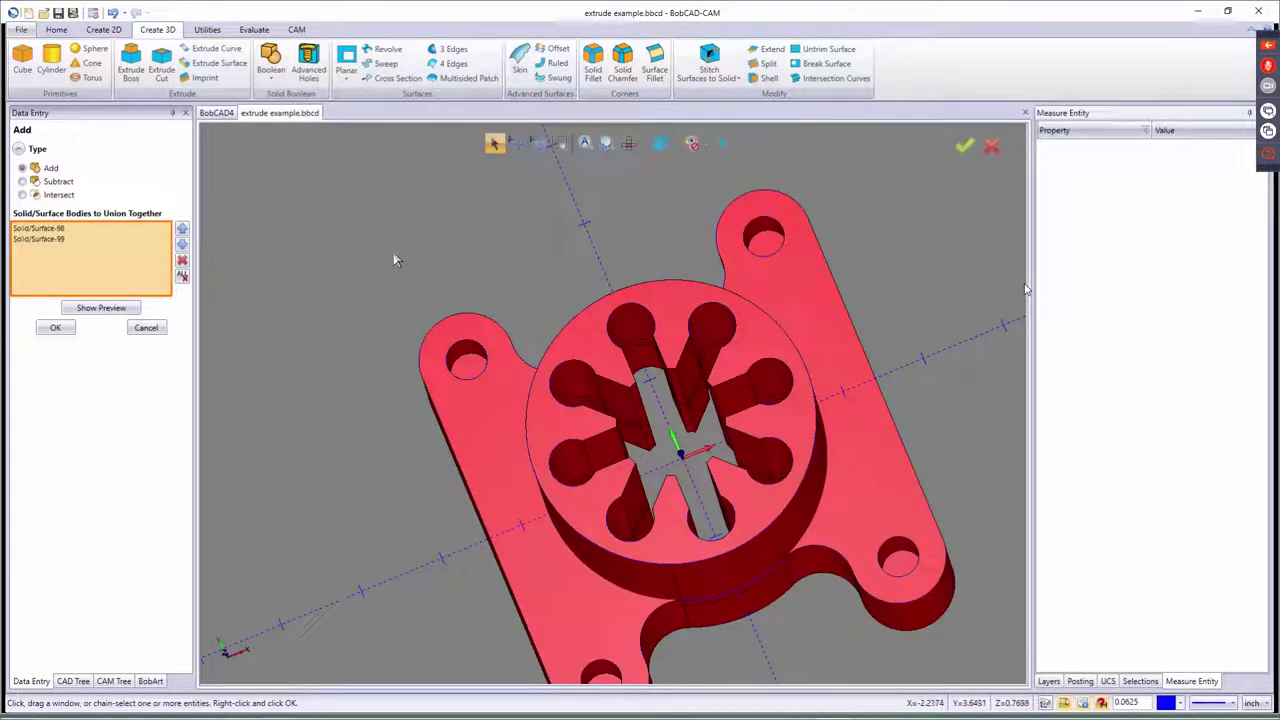
pyautogui.rightClick(388, 252)
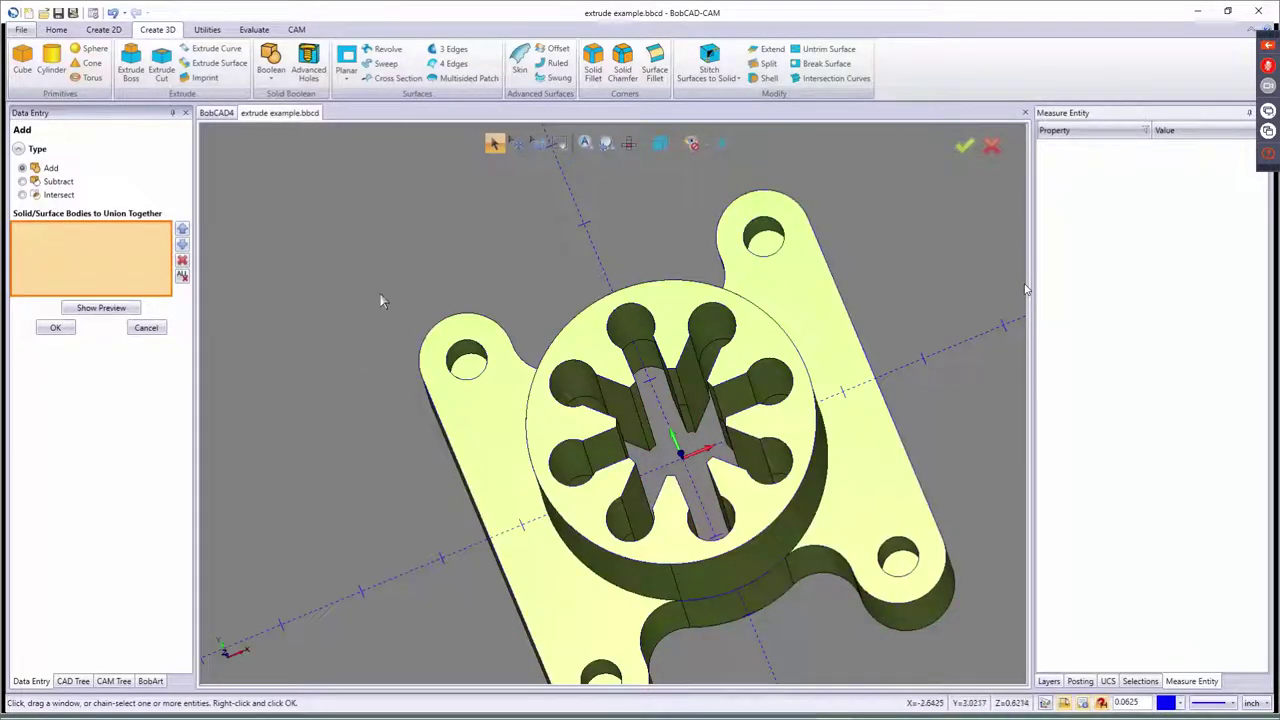
pyautogui.scroll(5, 677, 430)
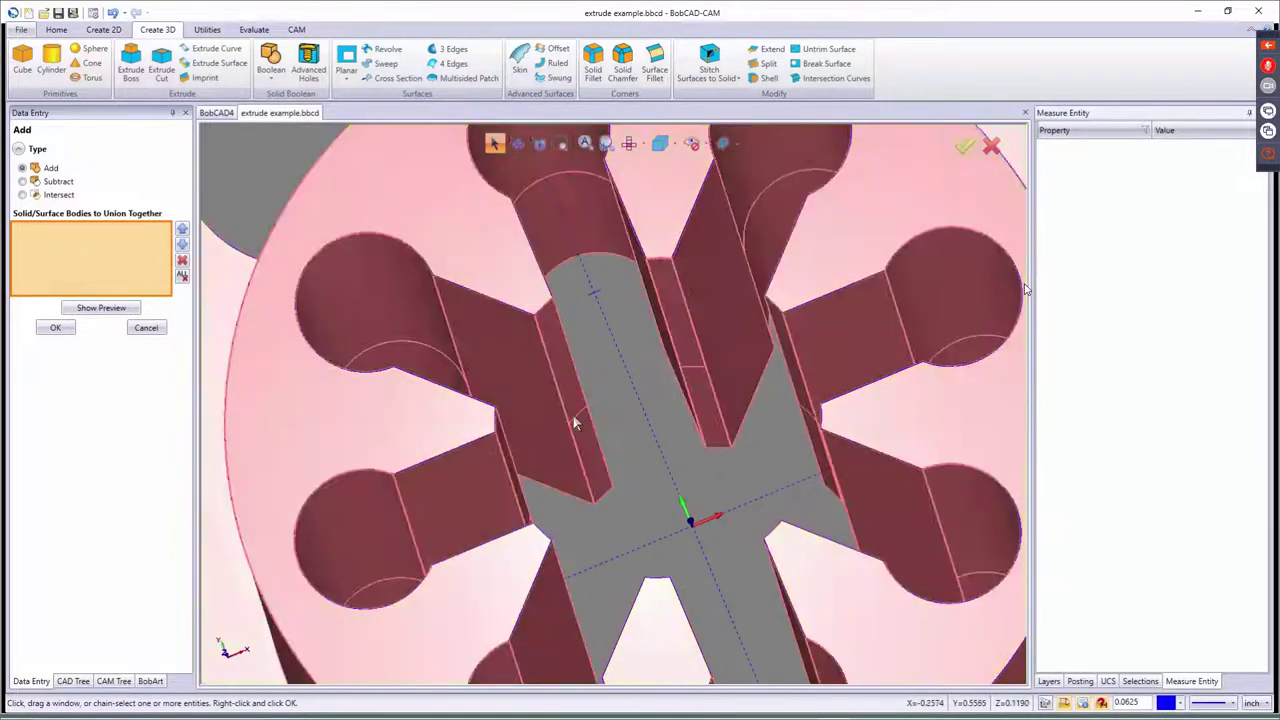
pyautogui.click(560, 430)
# - Cancel the Boolean union after orbiting around the cylinder, then zoom out to fit the part
pyautogui.moveTo(562, 430); pyautogui.dragTo(588, 405, button='middle')
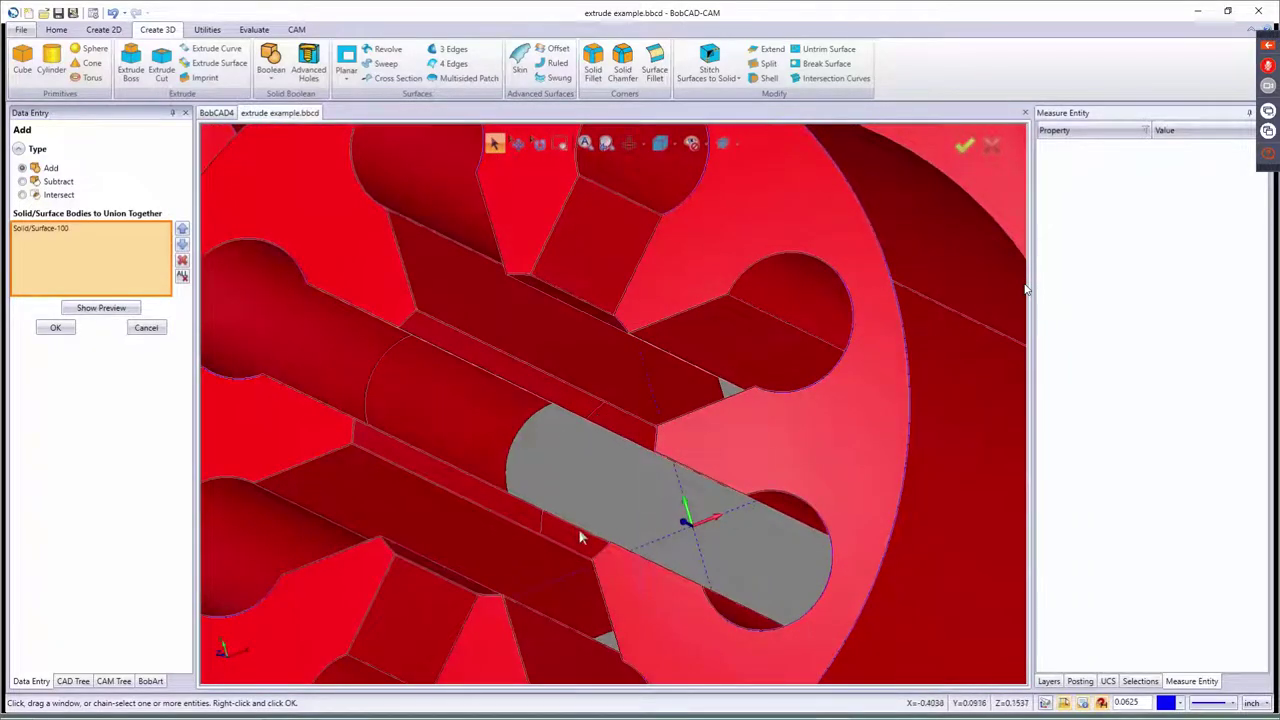
pyautogui.scroll(-5, 576, 524)
pyautogui.moveTo(556, 478); pyautogui.dragTo(655, 392, button='middle')
pyautogui.scroll(3, 647, 409)
pyautogui.click(146, 327)
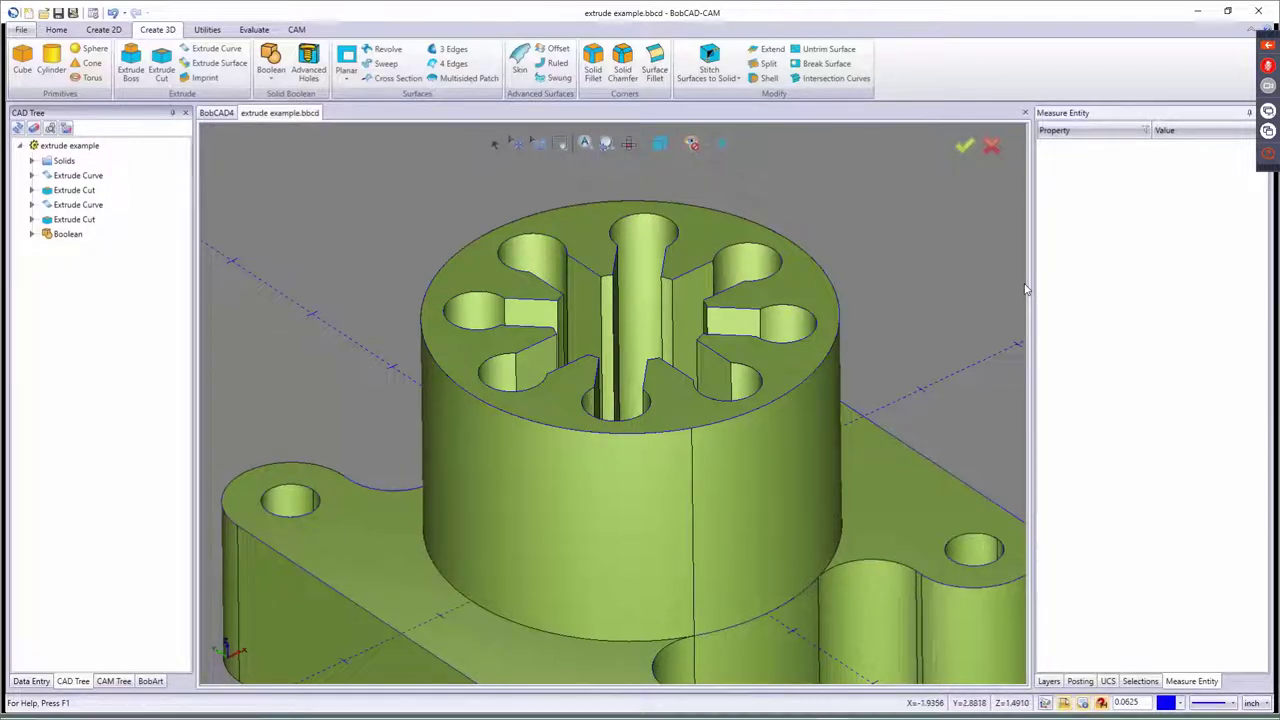
pyautogui.scroll(-5, 448, 440)
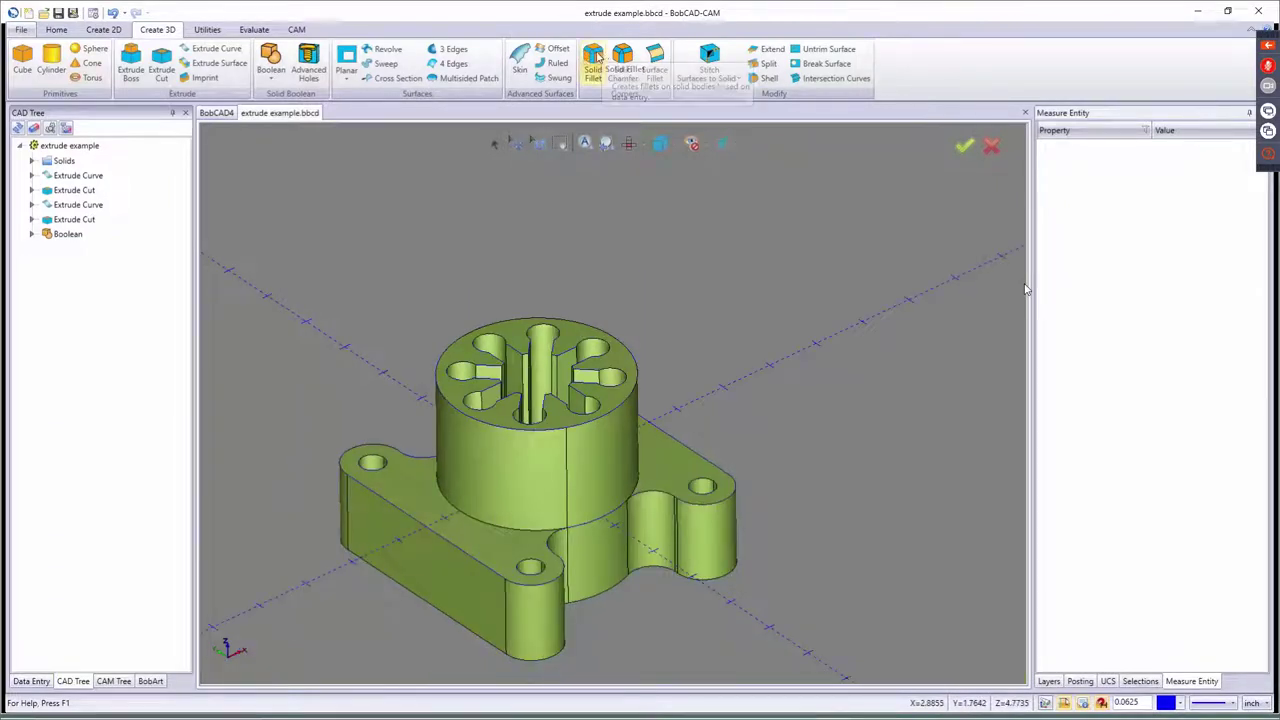
# - Fillet both edges of the front mounting hole with a 0.0625 radius
pyautogui.click(592, 62)
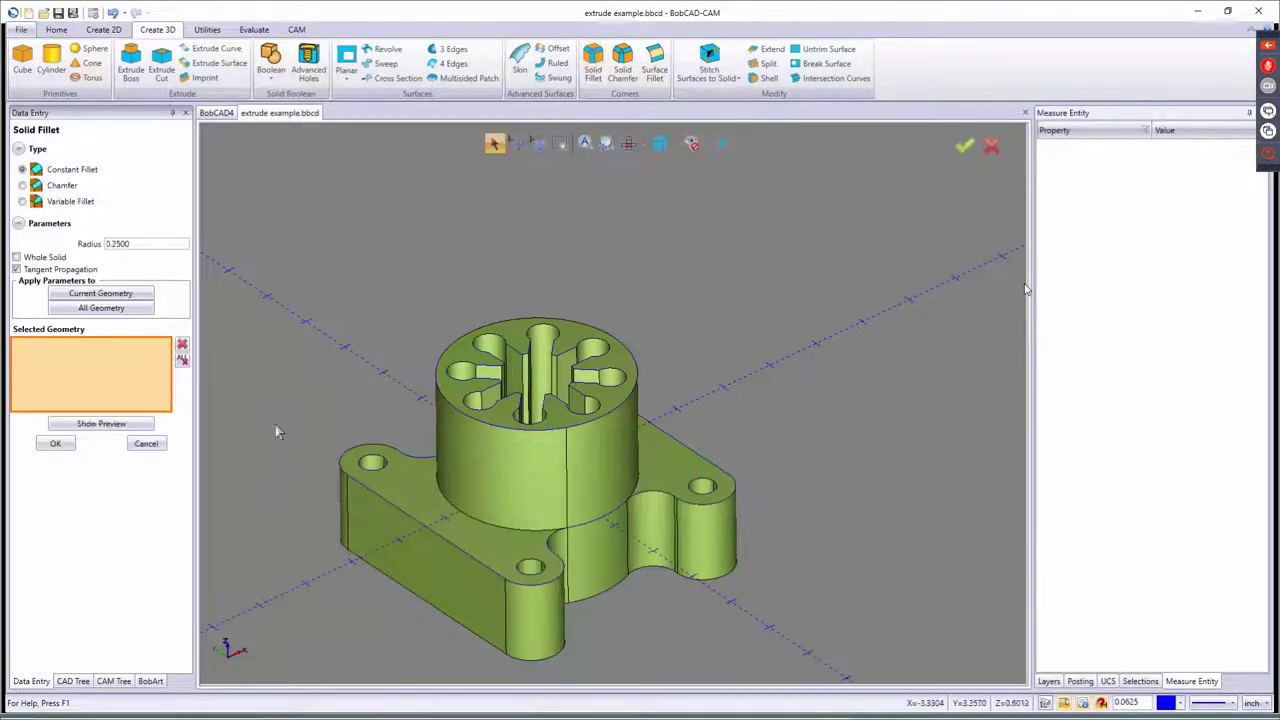
pyautogui.doubleClick(139, 246)
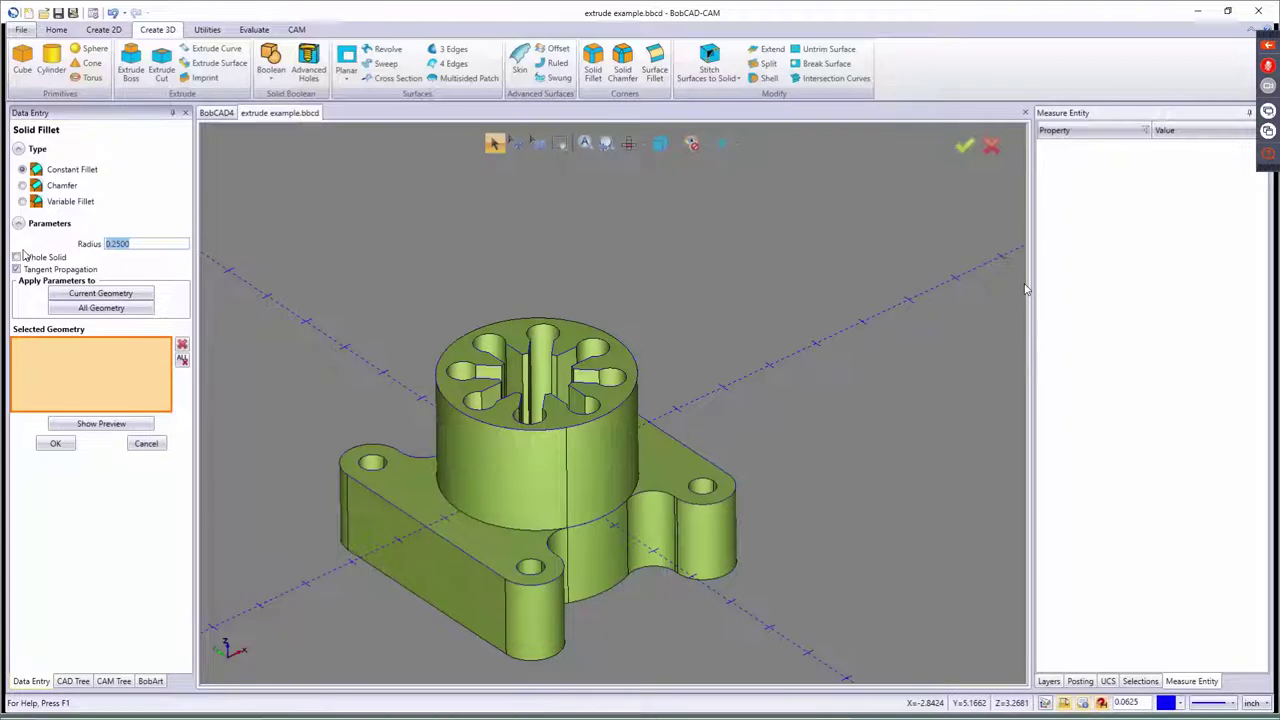
pyautogui.write('06')
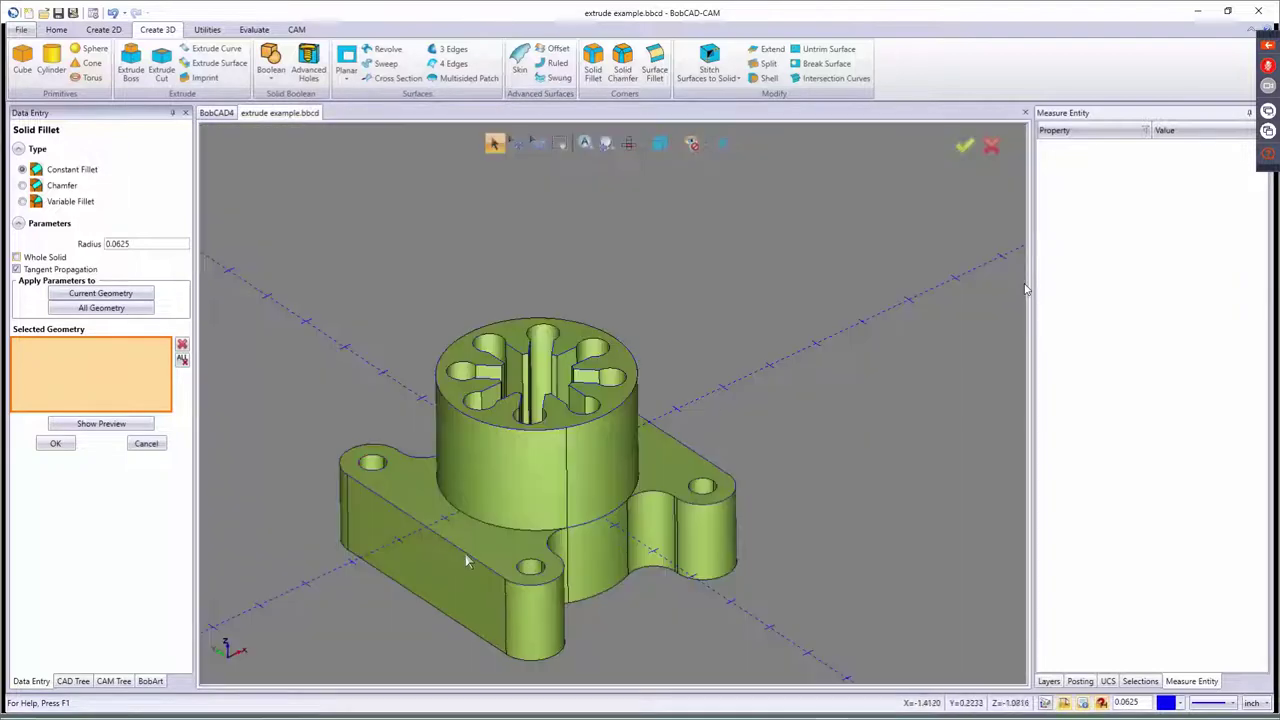
pyautogui.click(533, 567)
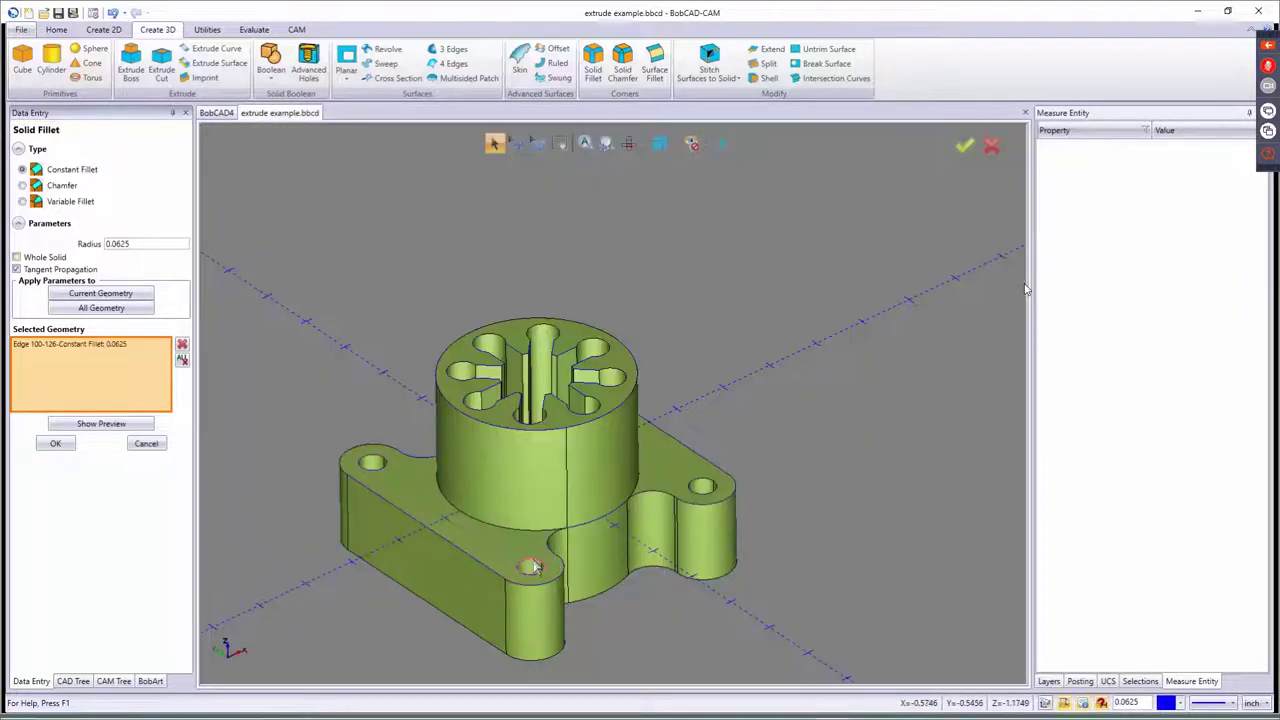
pyautogui.click(533, 567)
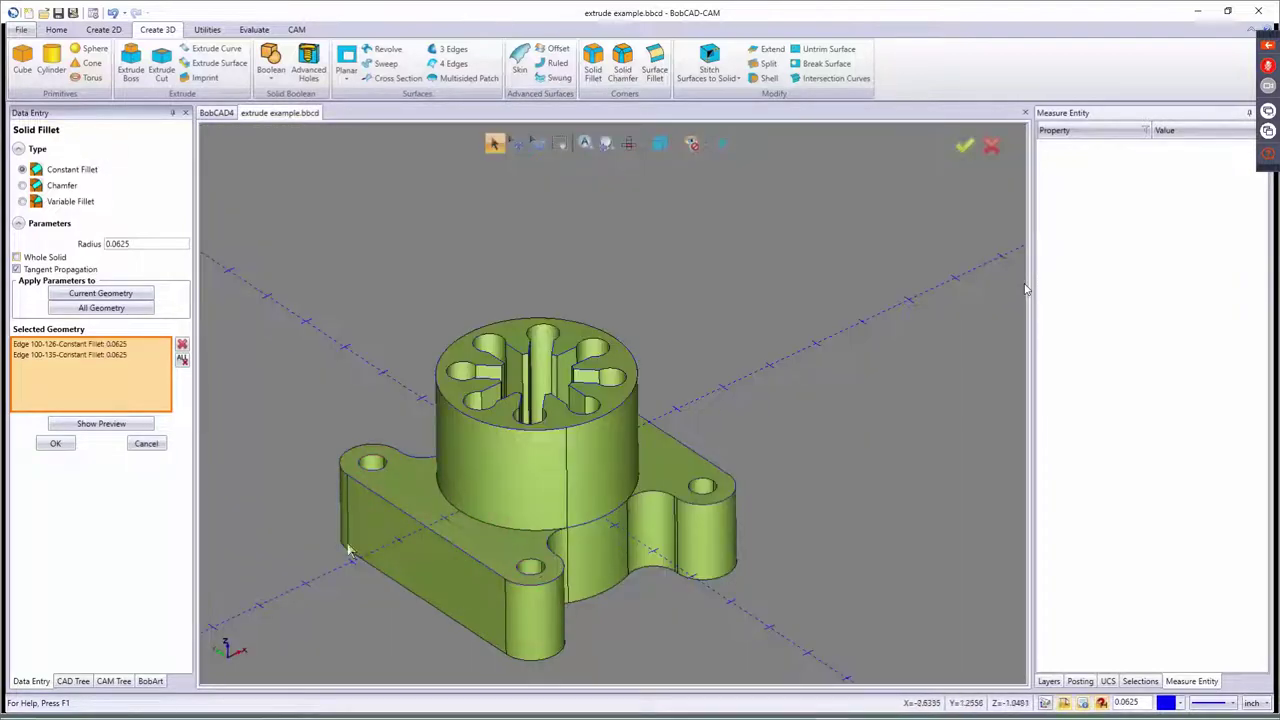
pyautogui.click(101, 424)
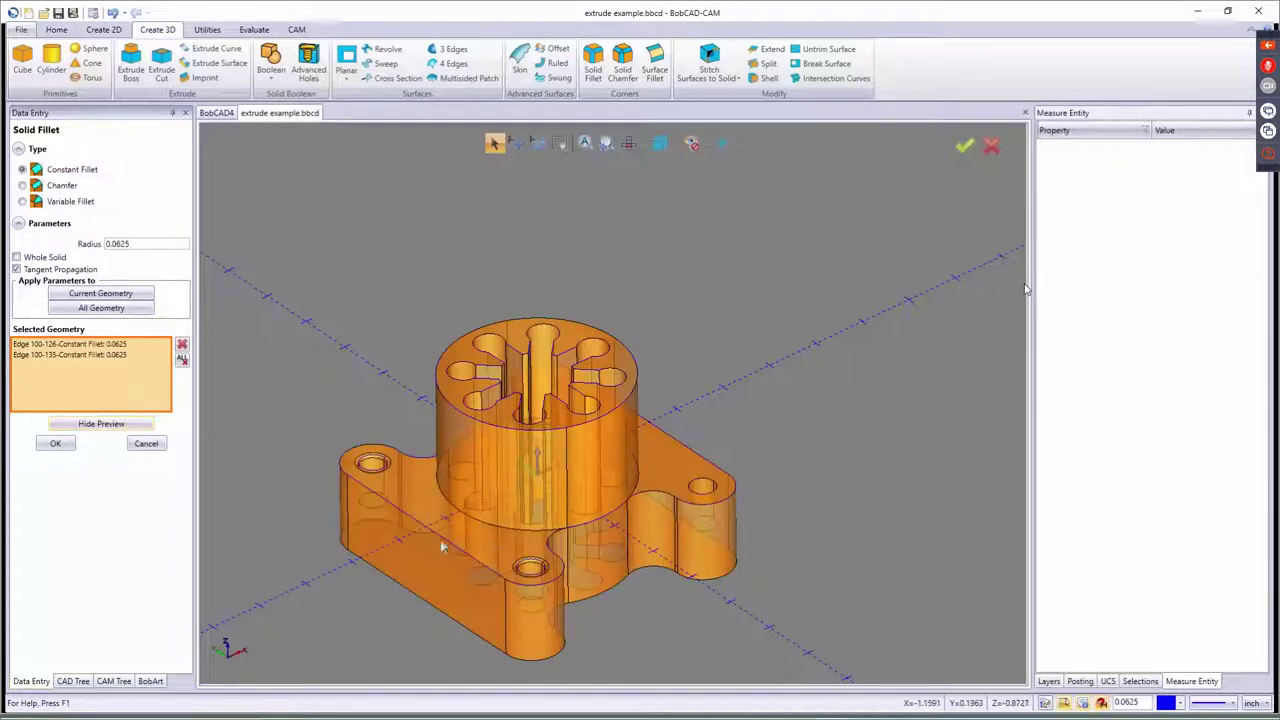
pyautogui.click(91, 424)
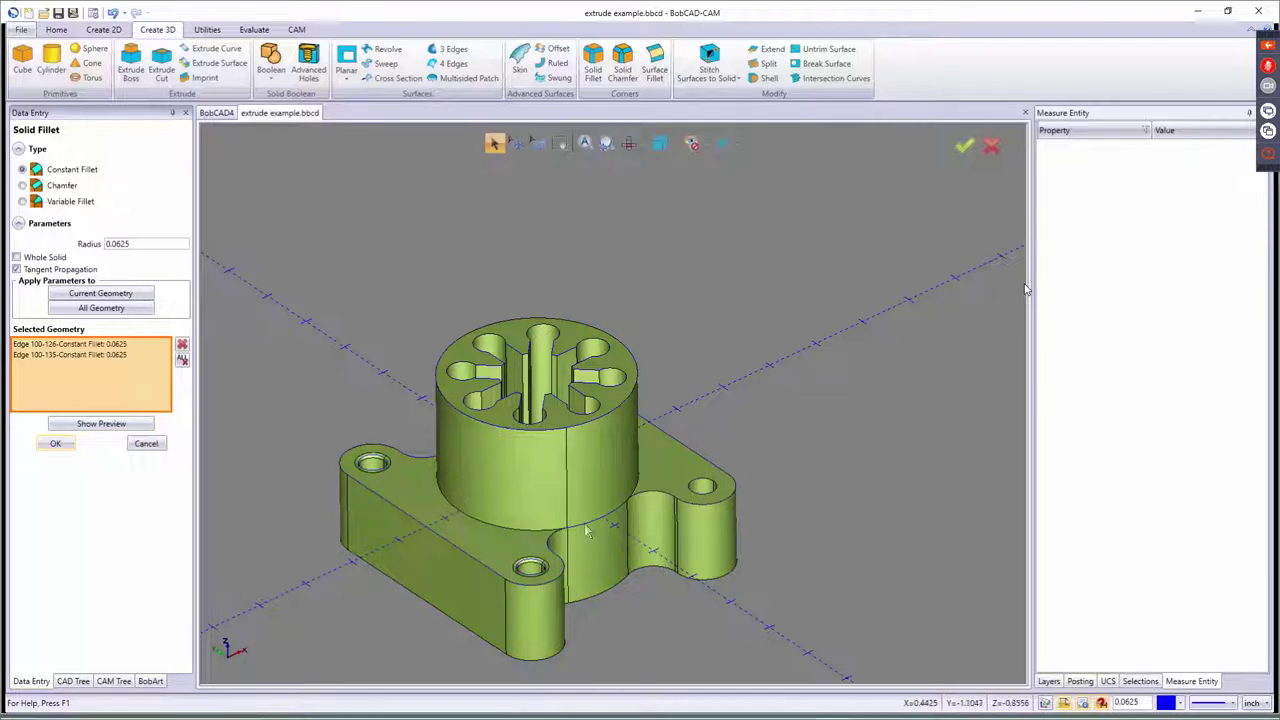
# - Apply the same 0.0625 fillet to both edges of the right-hand mounting hole
pyautogui.scroll(3, 503, 544)
pyautogui.scroll(3, 560, 594)
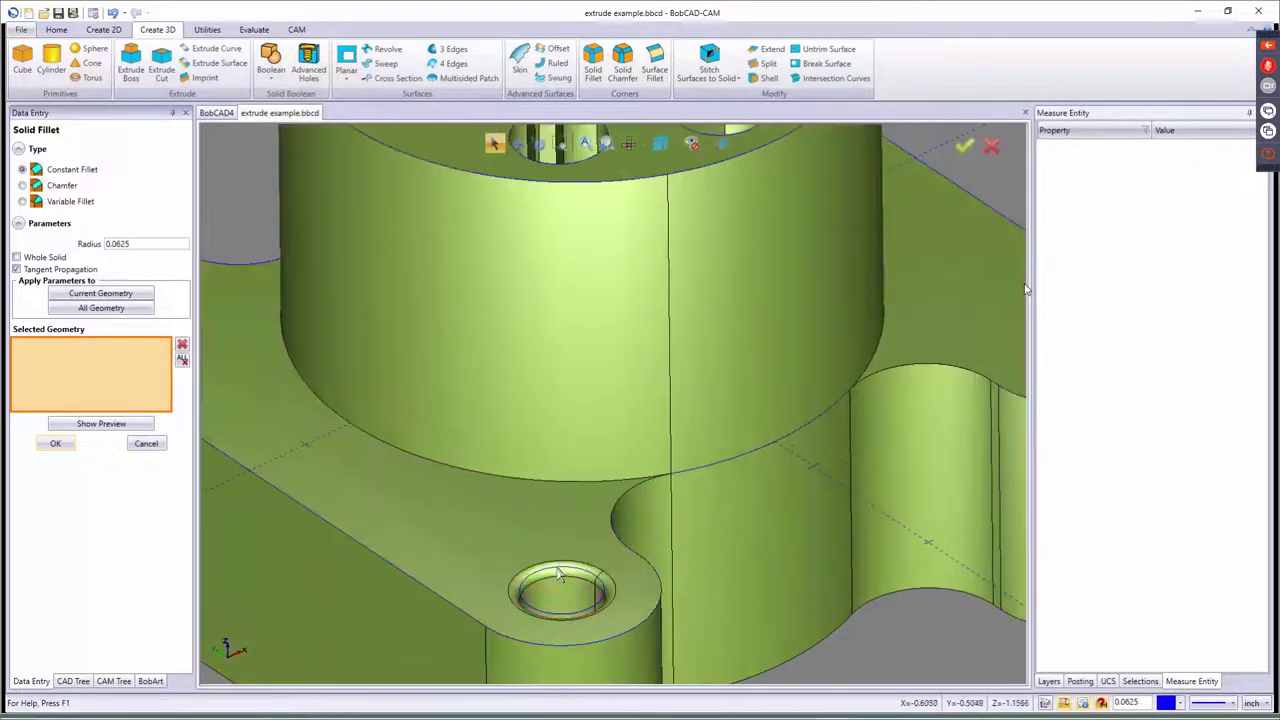
pyautogui.scroll(2, 552, 582)
pyautogui.scroll(-5, 555, 585)
pyautogui.scroll(-3, 557, 586)
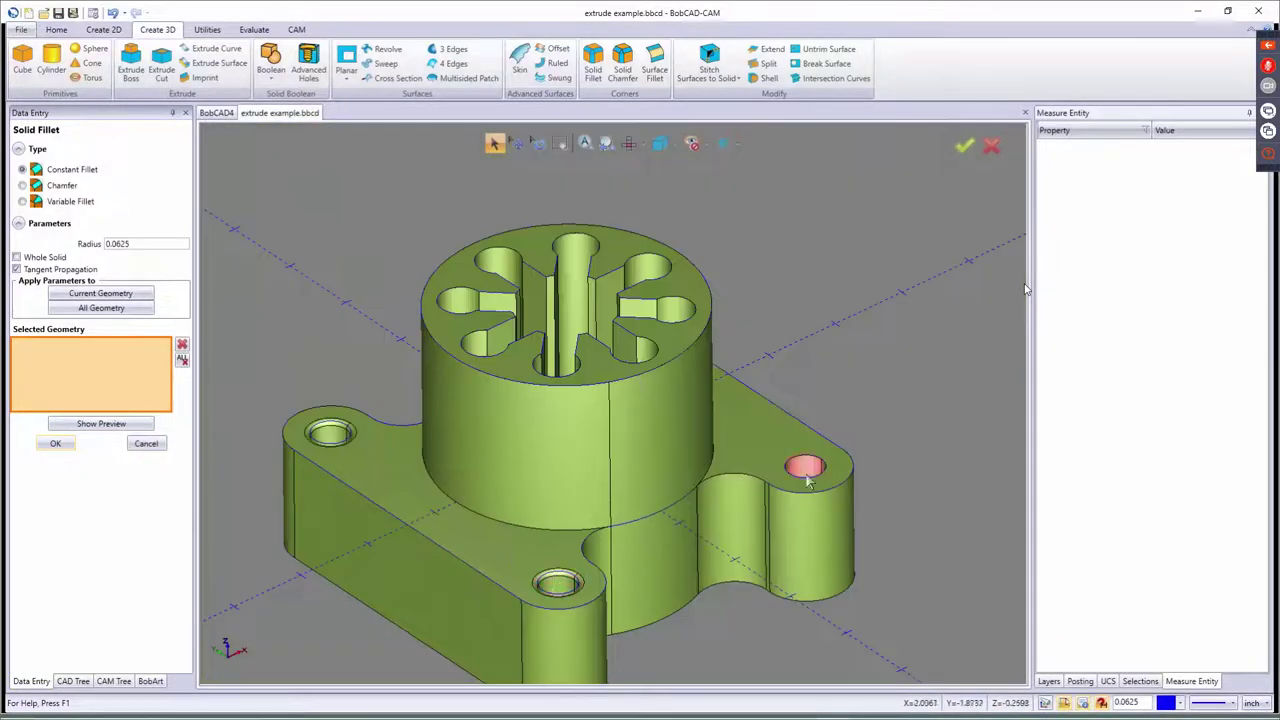
pyautogui.click(830, 492)
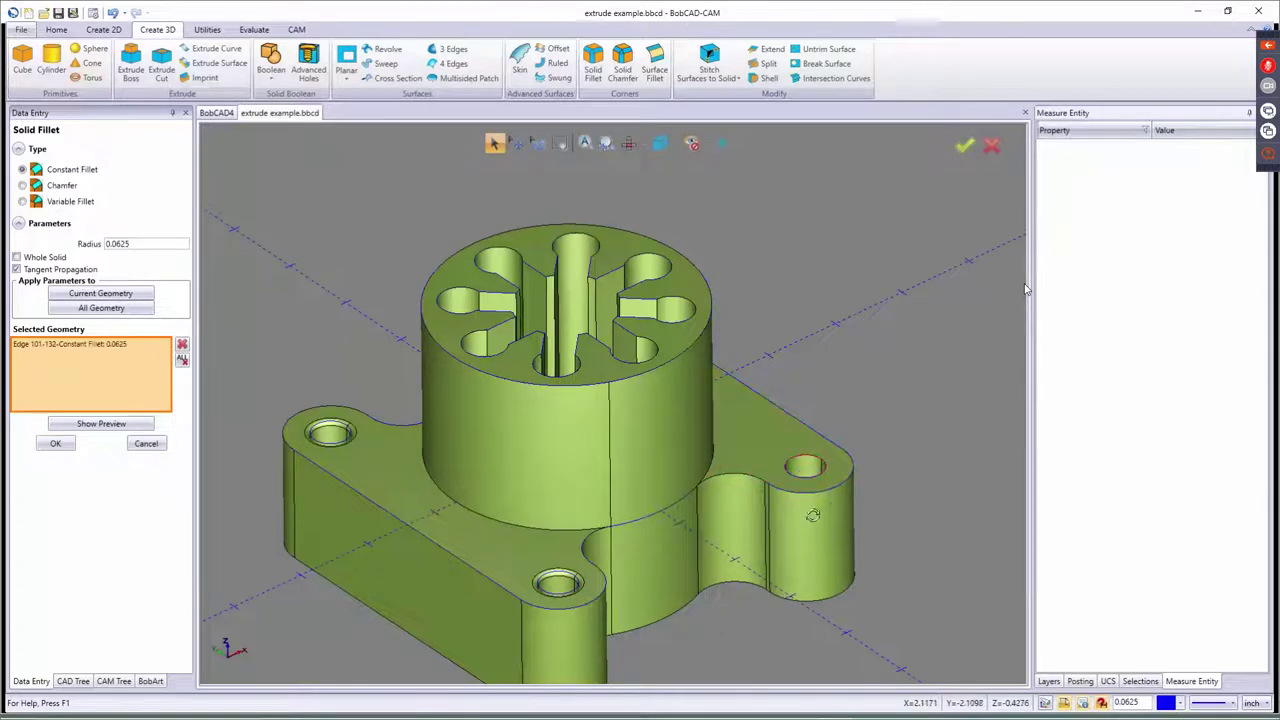
pyautogui.moveTo(813, 515); pyautogui.dragTo(820, 403, button='middle')
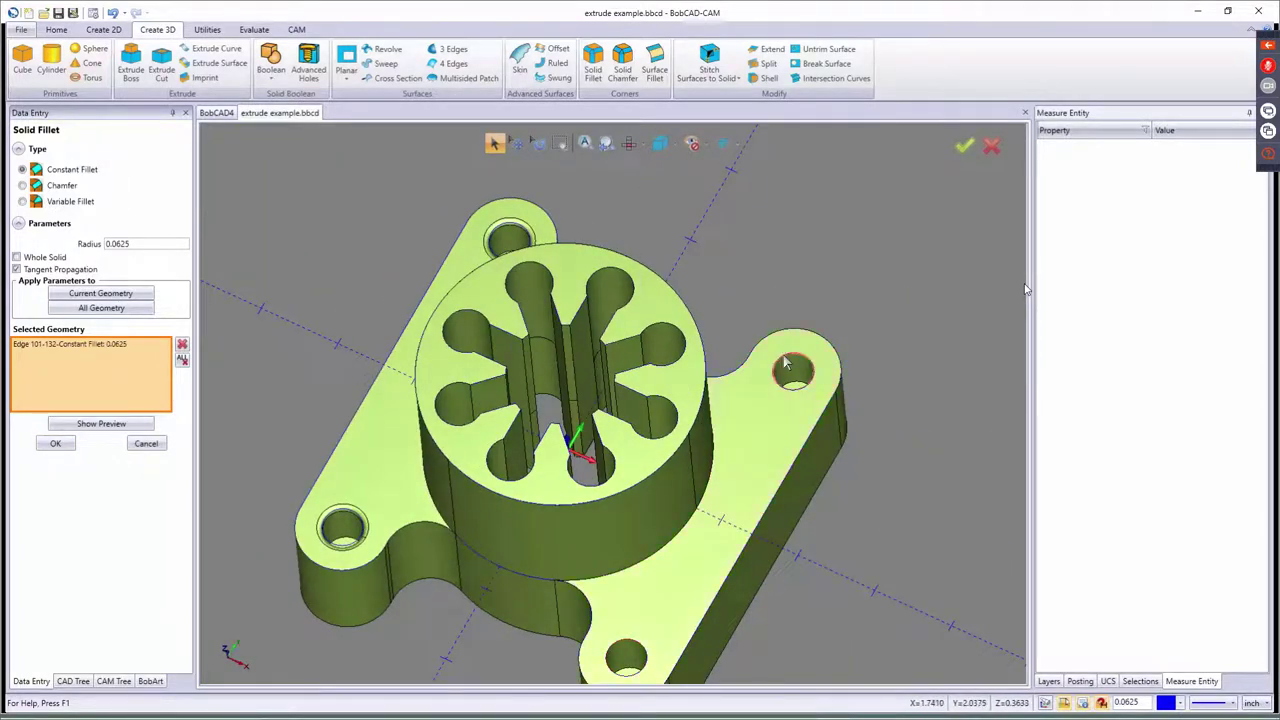
pyautogui.click(785, 365)
pyautogui.click(101, 423)
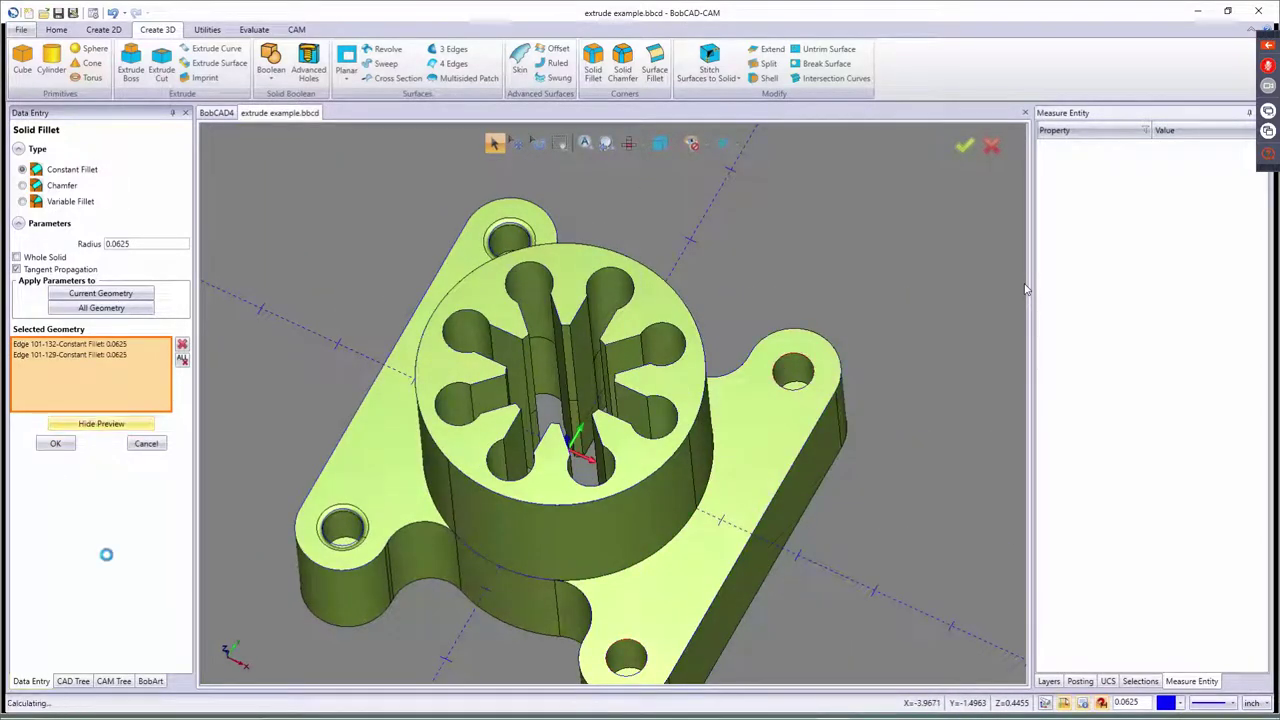
pyautogui.click(55, 443)
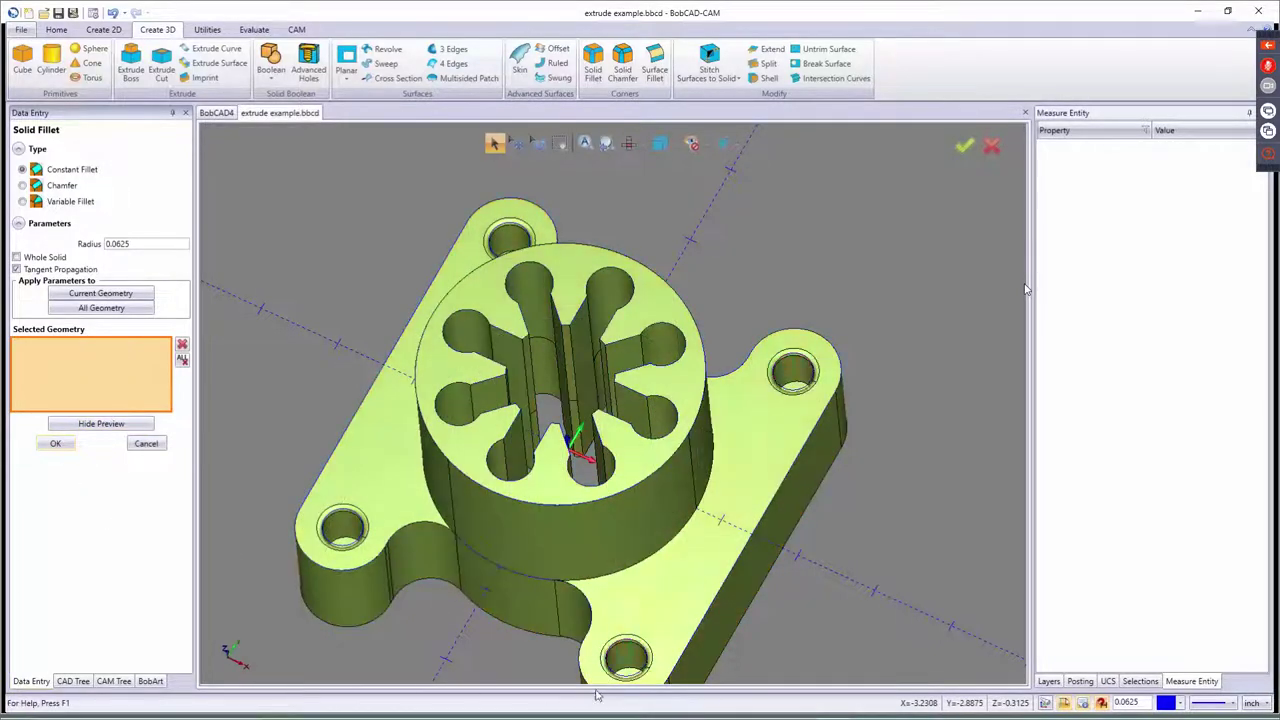
pyautogui.moveTo(676, 631); pyautogui.dragTo(716, 602, button='middle')
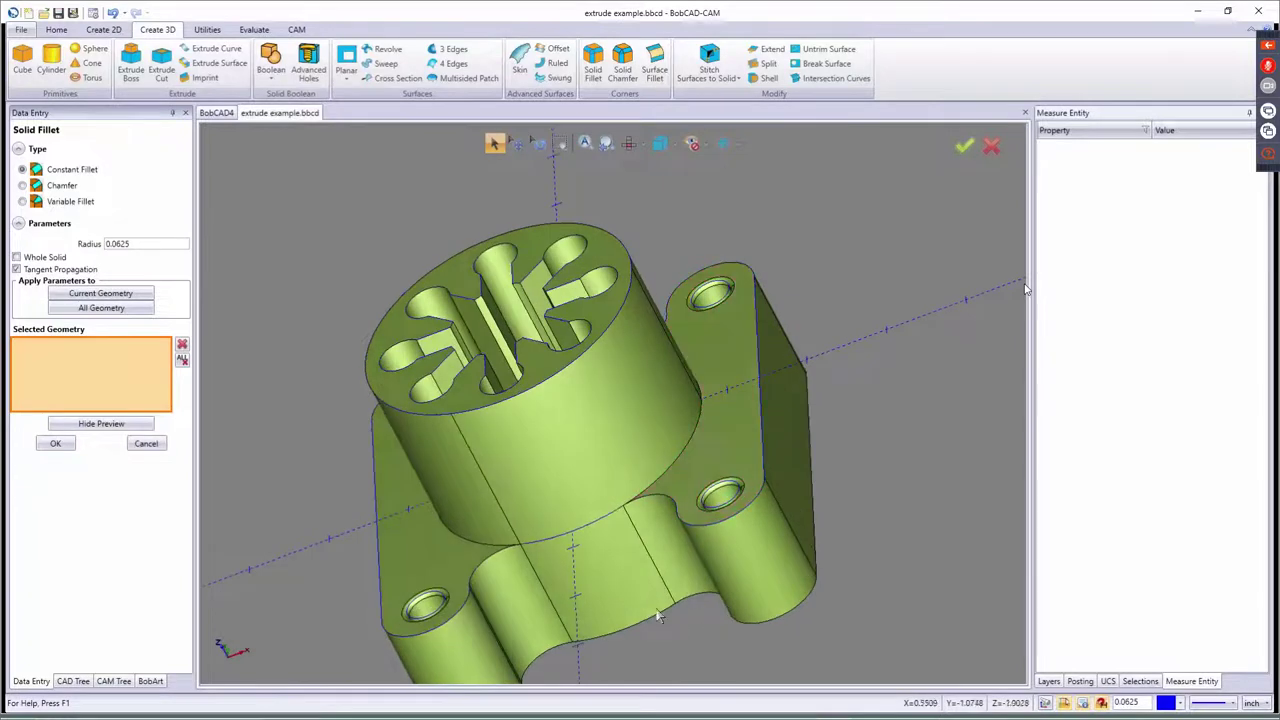
# - Chamfer the rim of the star cut's top lobe with a 0.0500 width
pyautogui.click(60, 186)
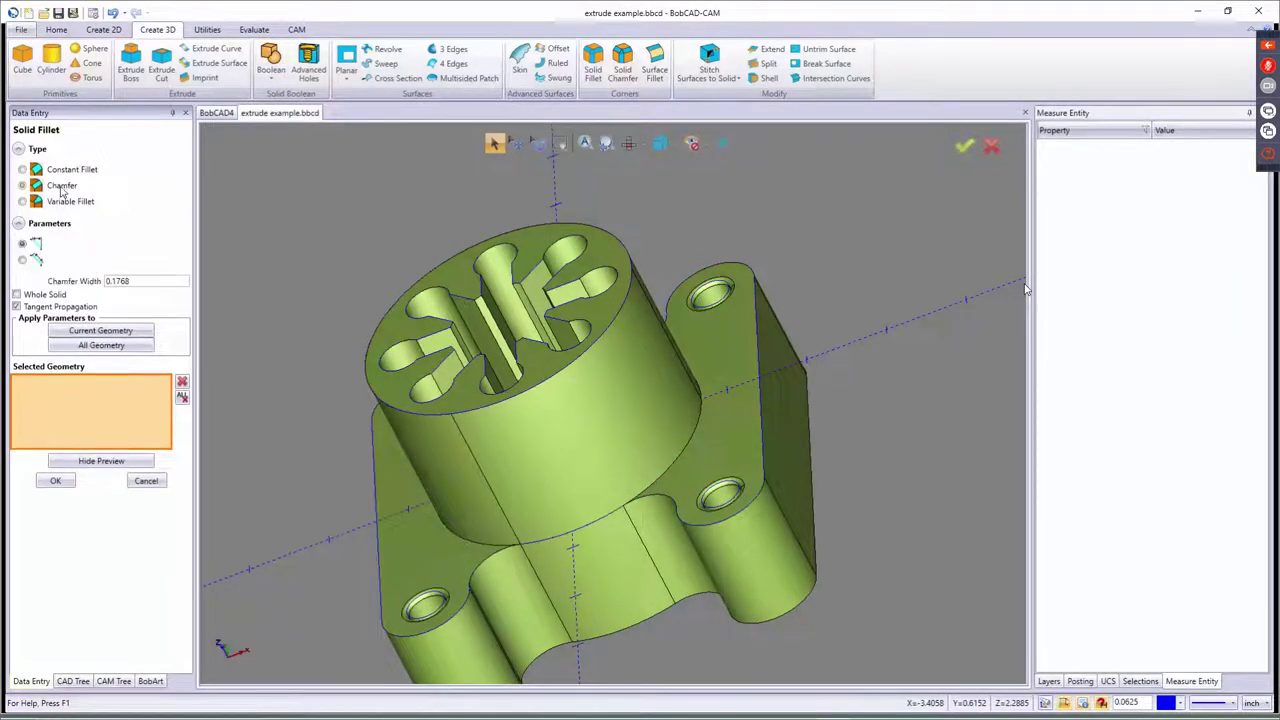
pyautogui.click(479, 268)
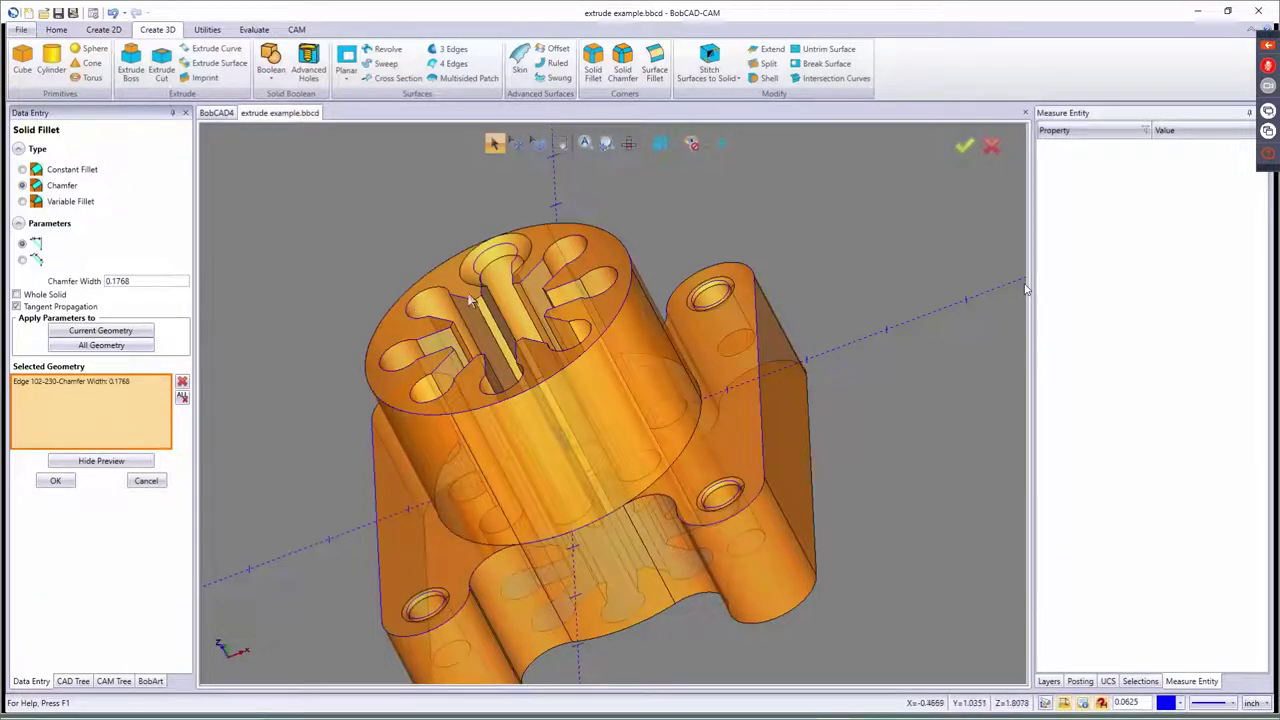
pyautogui.moveTo(480, 290); pyautogui.dragTo(120, 277, button='middle')
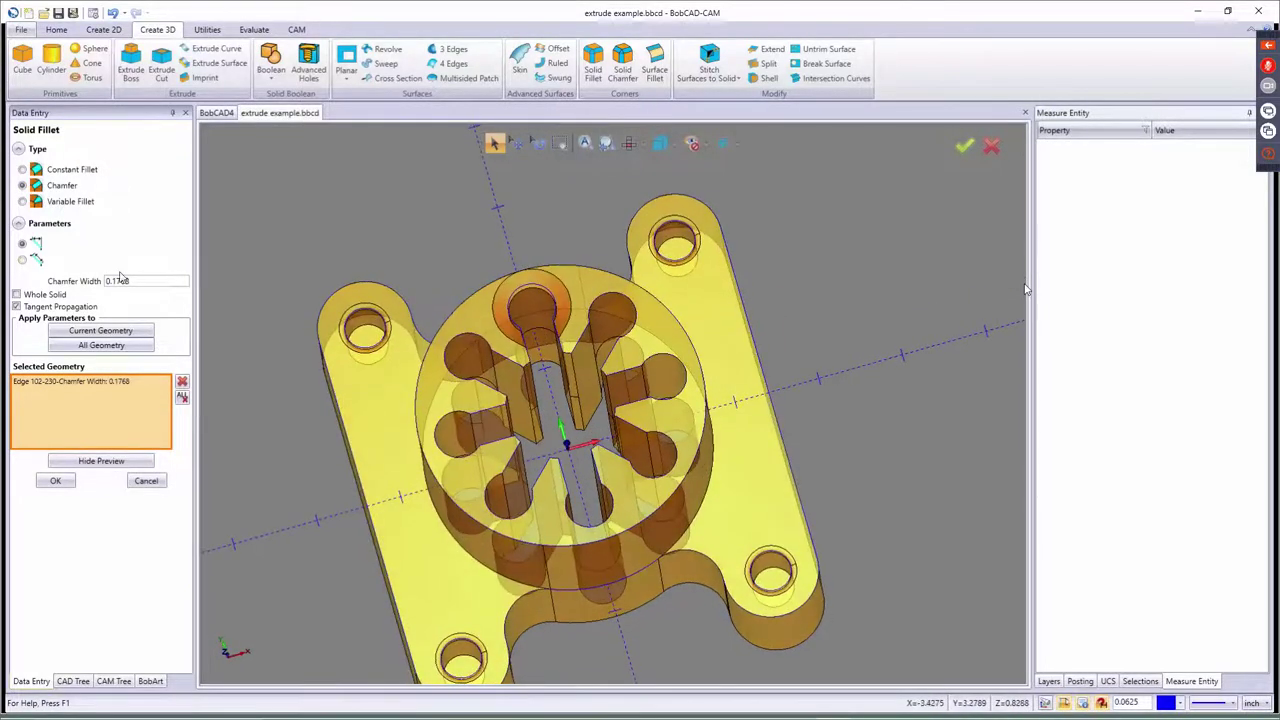
pyautogui.moveTo(150, 281); pyautogui.dragTo(72, 287)
pyautogui.press('BackSpace')
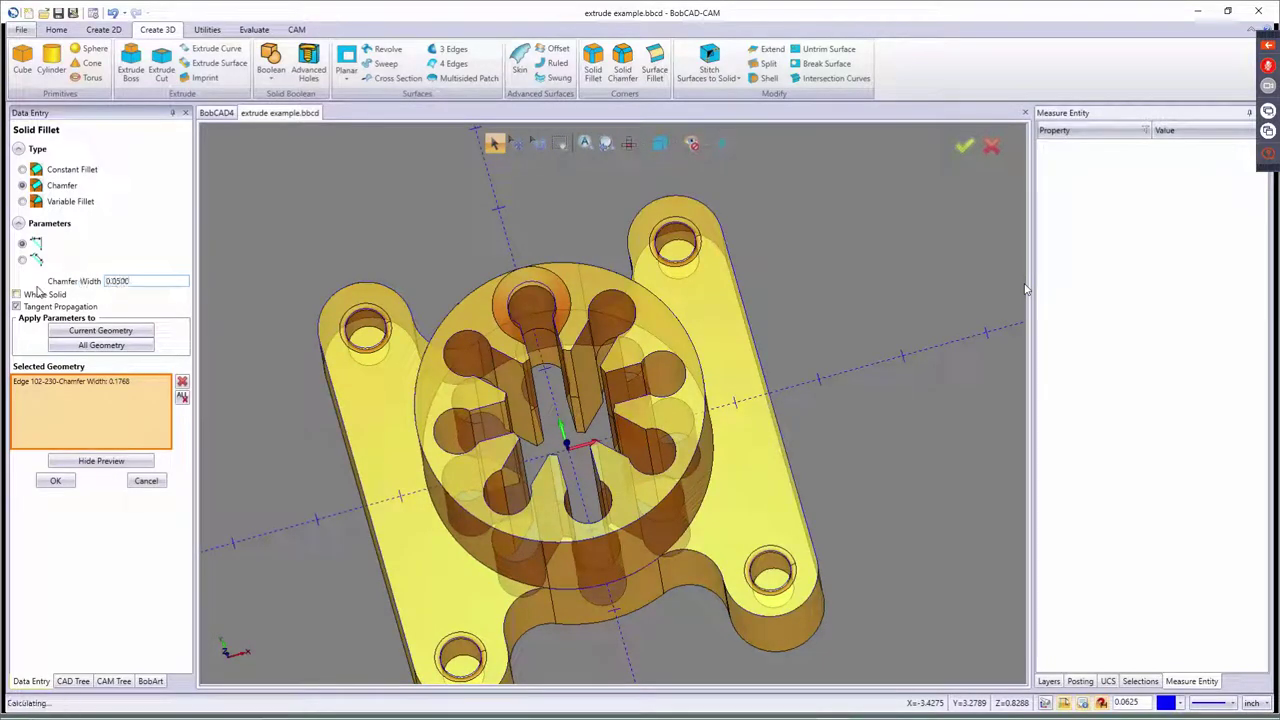
pyautogui.press('Return')
pyautogui.click(100, 345)
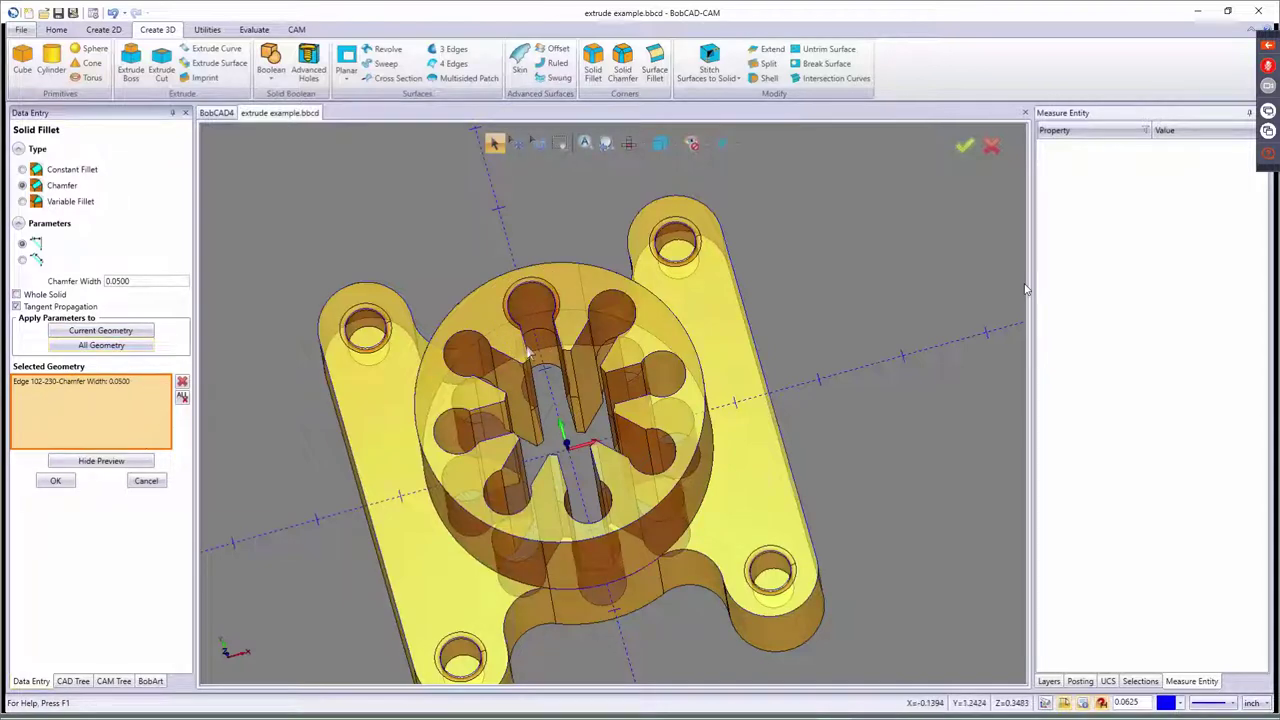
pyautogui.scroll(5, 530, 343)
pyautogui.scroll(-5, 529, 355)
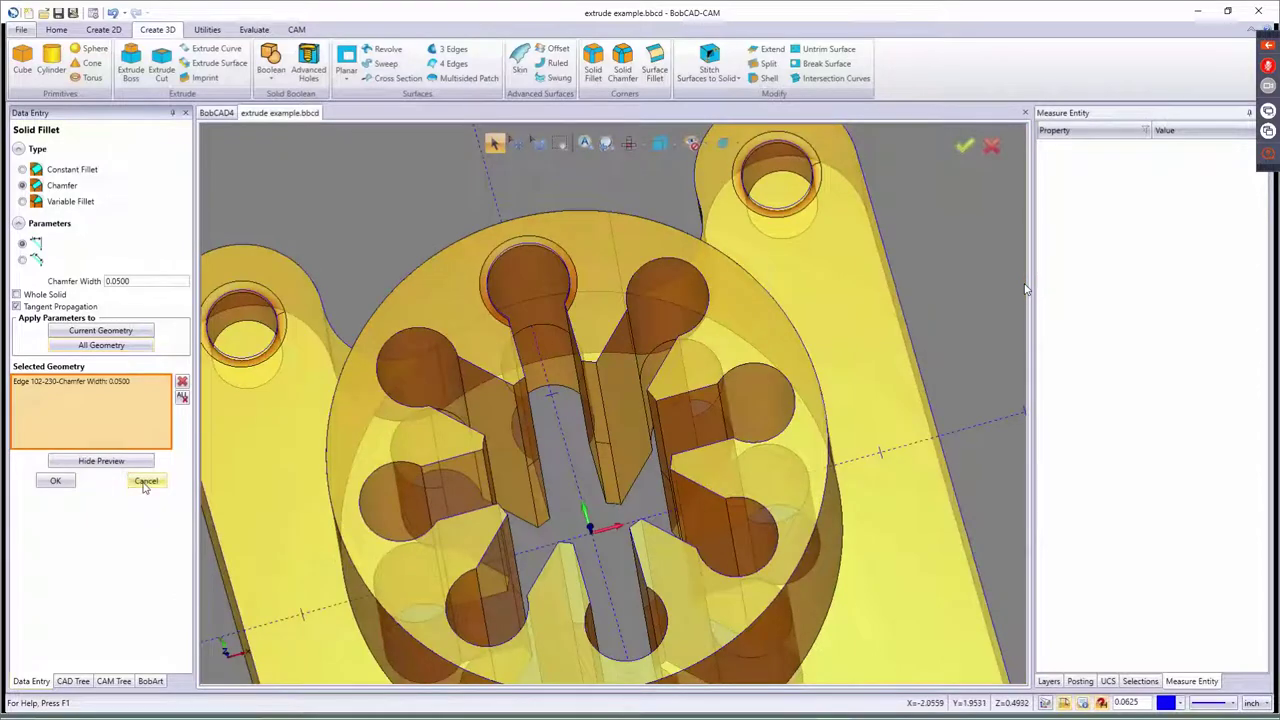
pyautogui.click(66, 484)
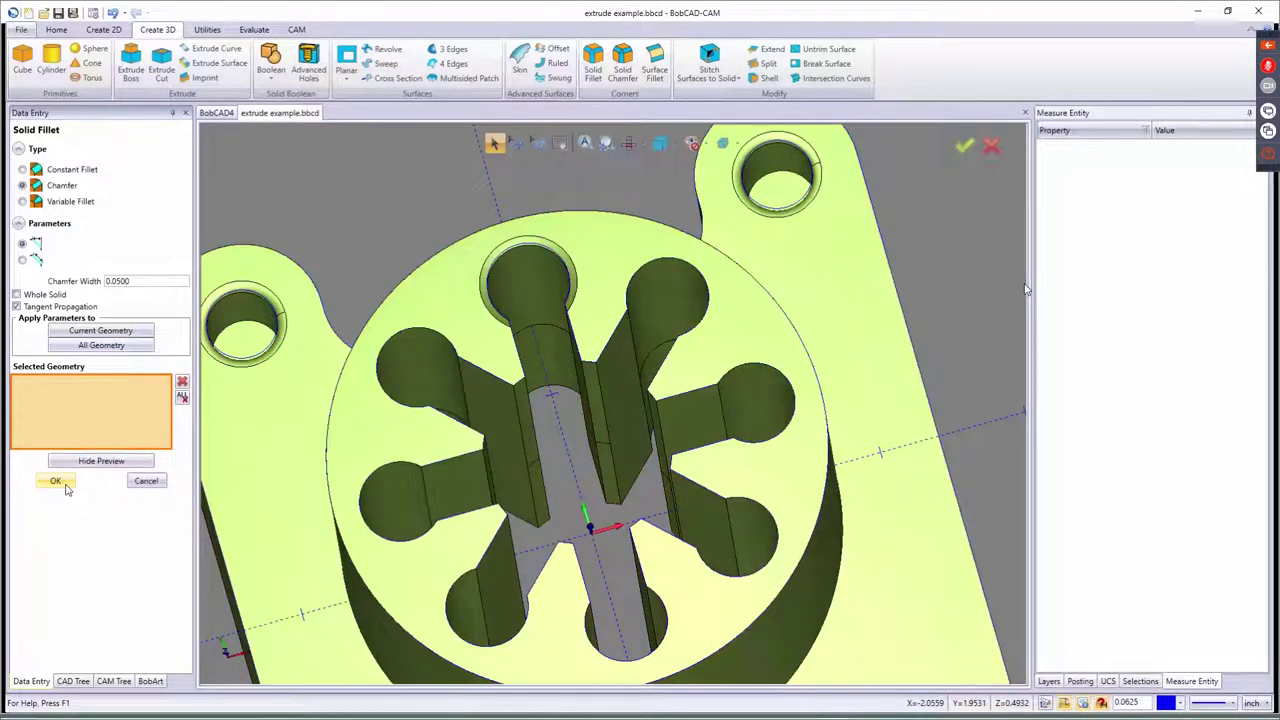
# - Show the part's layers list
pyautogui.scroll(3, 600, 420)
pyautogui.scroll(2, 620, 405)
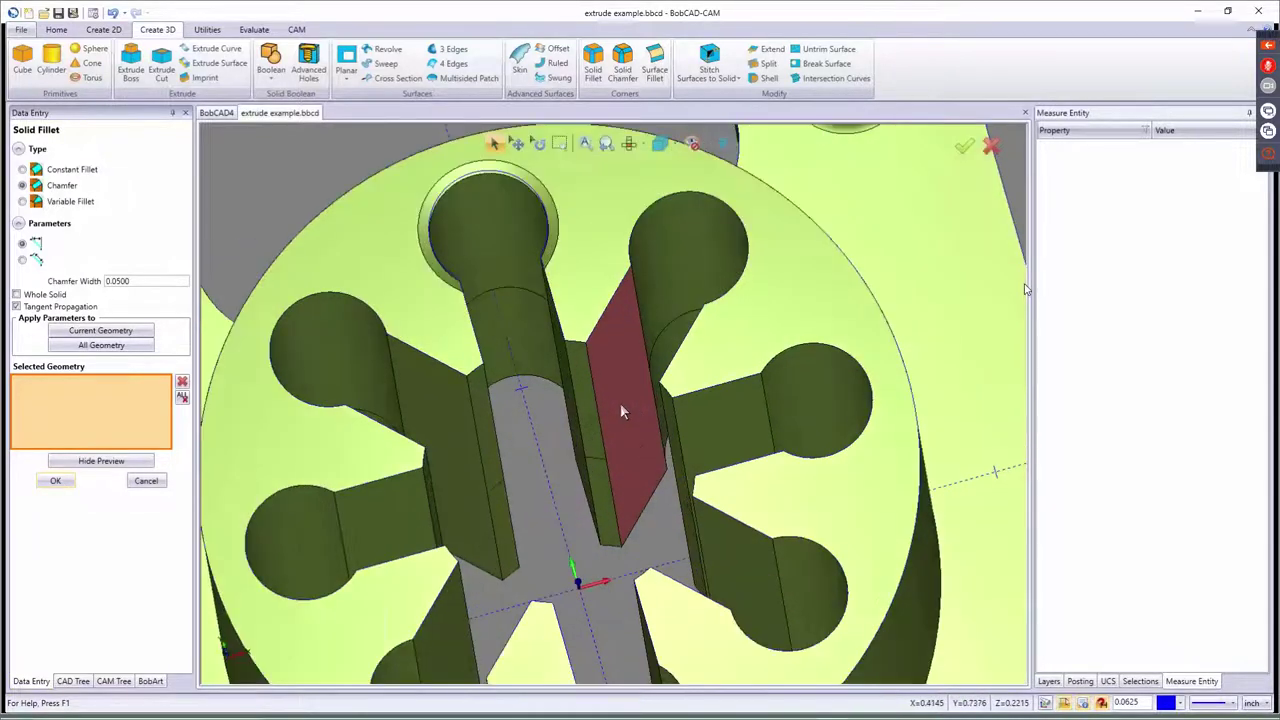
pyautogui.scroll(-5, 620, 410)
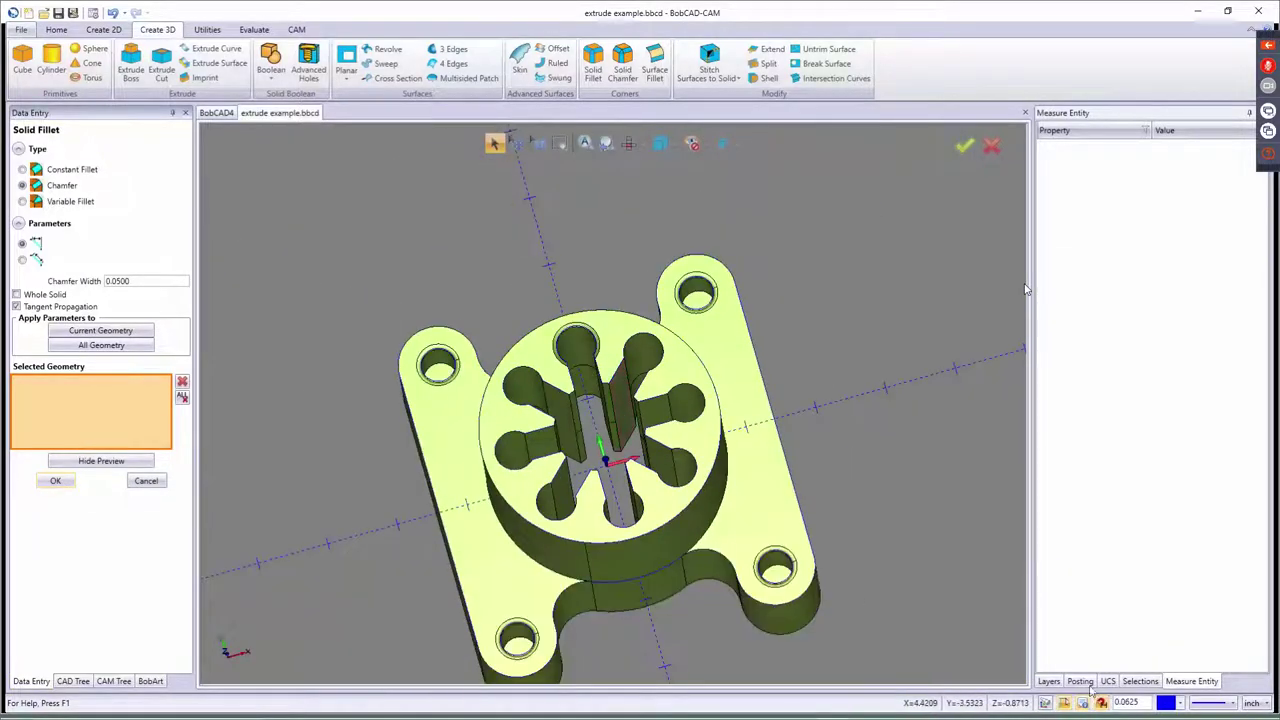
pyautogui.click(1050, 681)
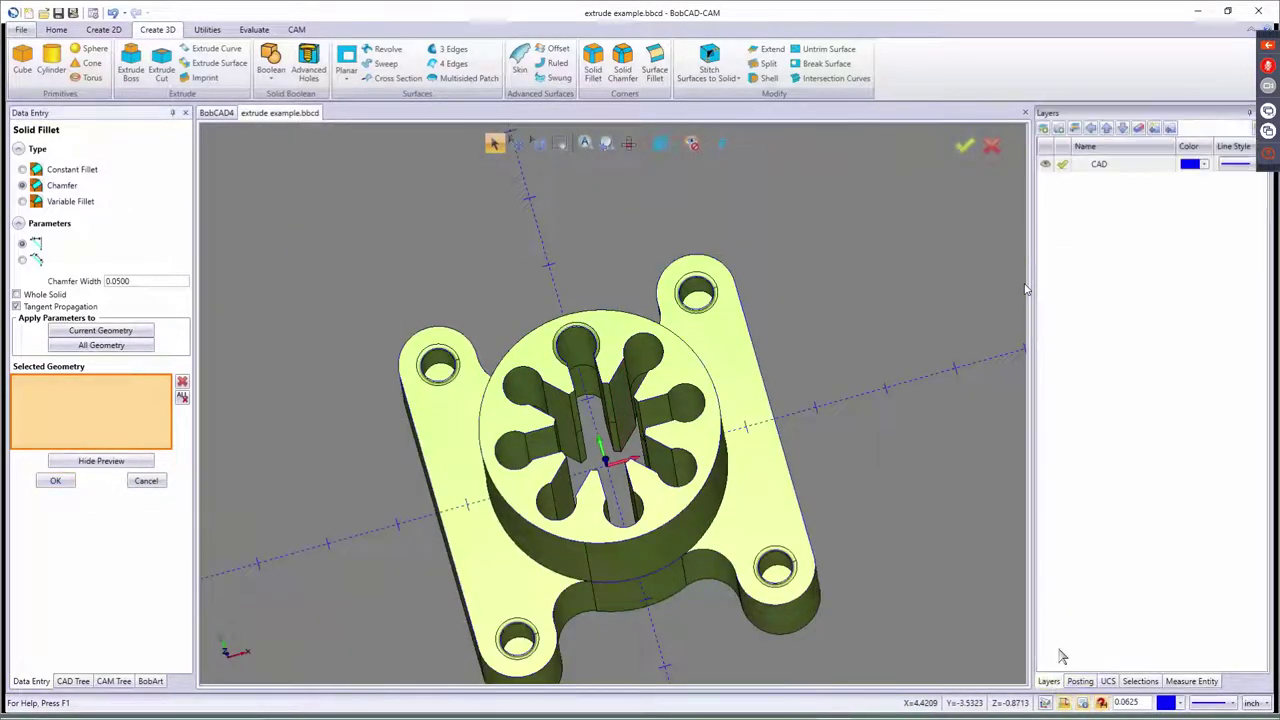
# - Create a new layer named 'solid'
pyautogui.rightClick(1068, 182)
pyautogui.click(1100, 186)
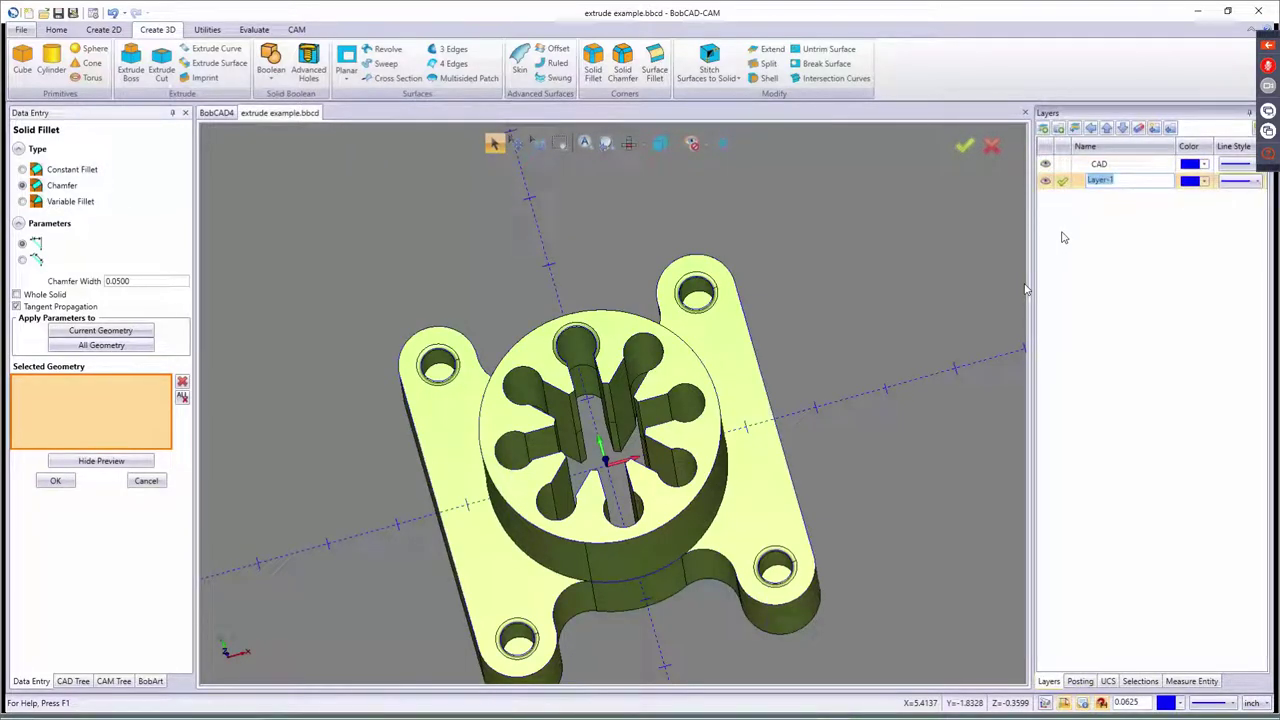
pyautogui.write('solid')
pyautogui.press('Return')
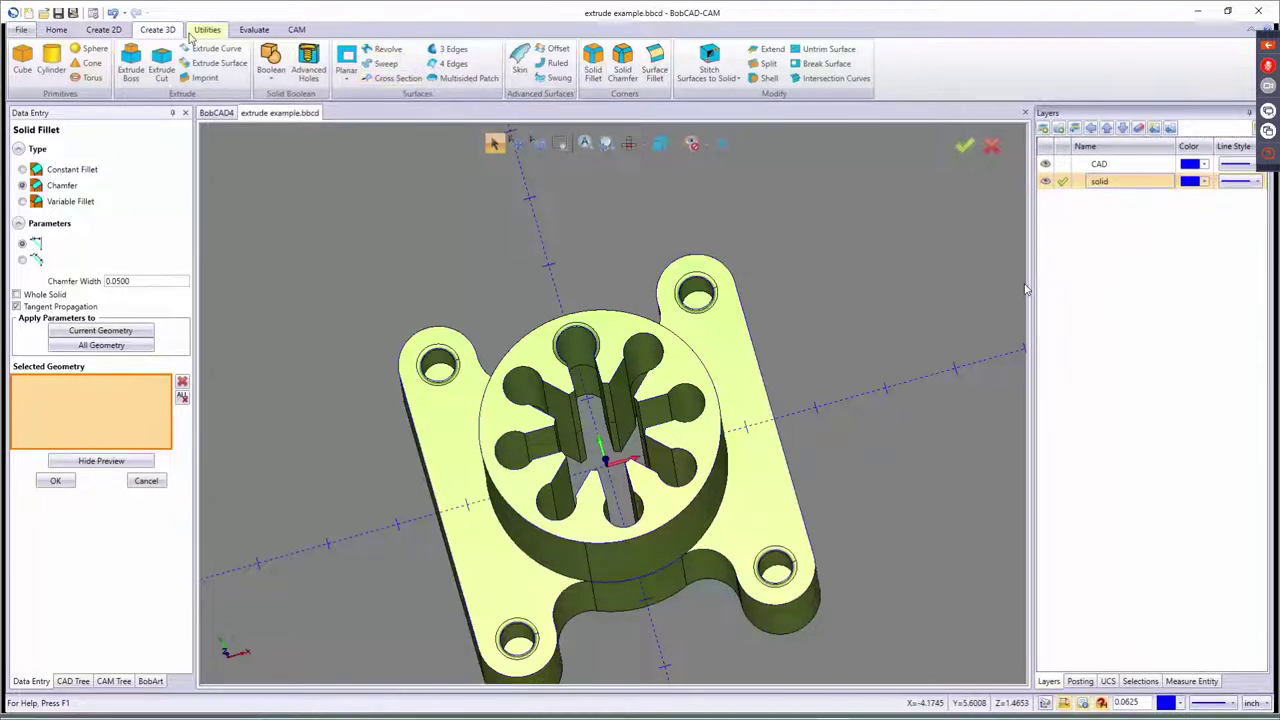
# - Move the whole part onto the 'solid' layer through Modify Attributes > Layer
pyautogui.click(146, 480)
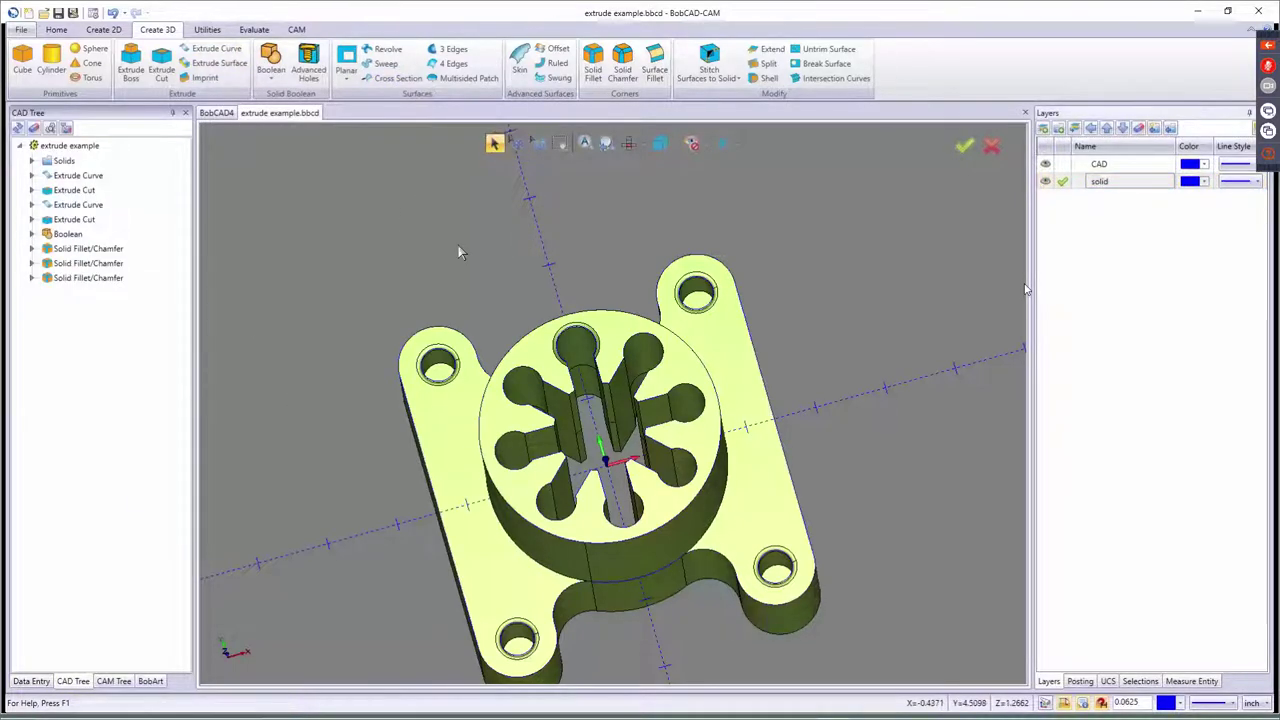
pyautogui.click(437, 407)
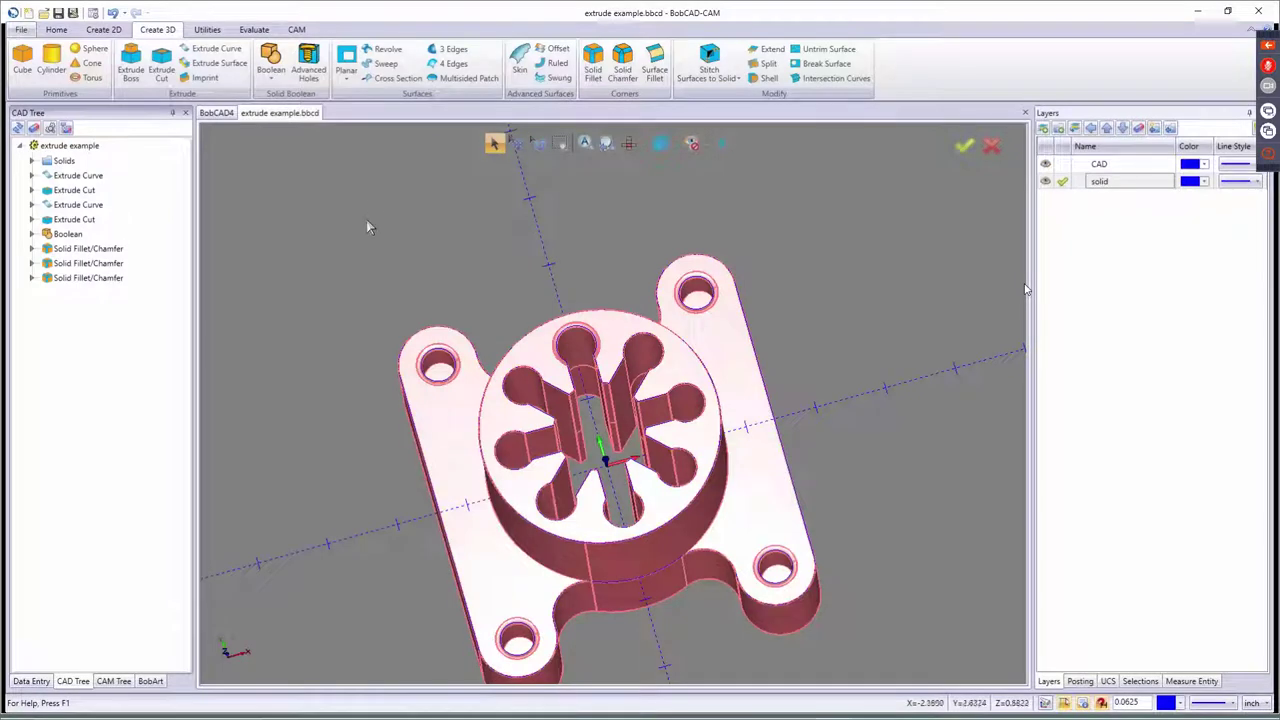
pyautogui.rightClick(366, 203)
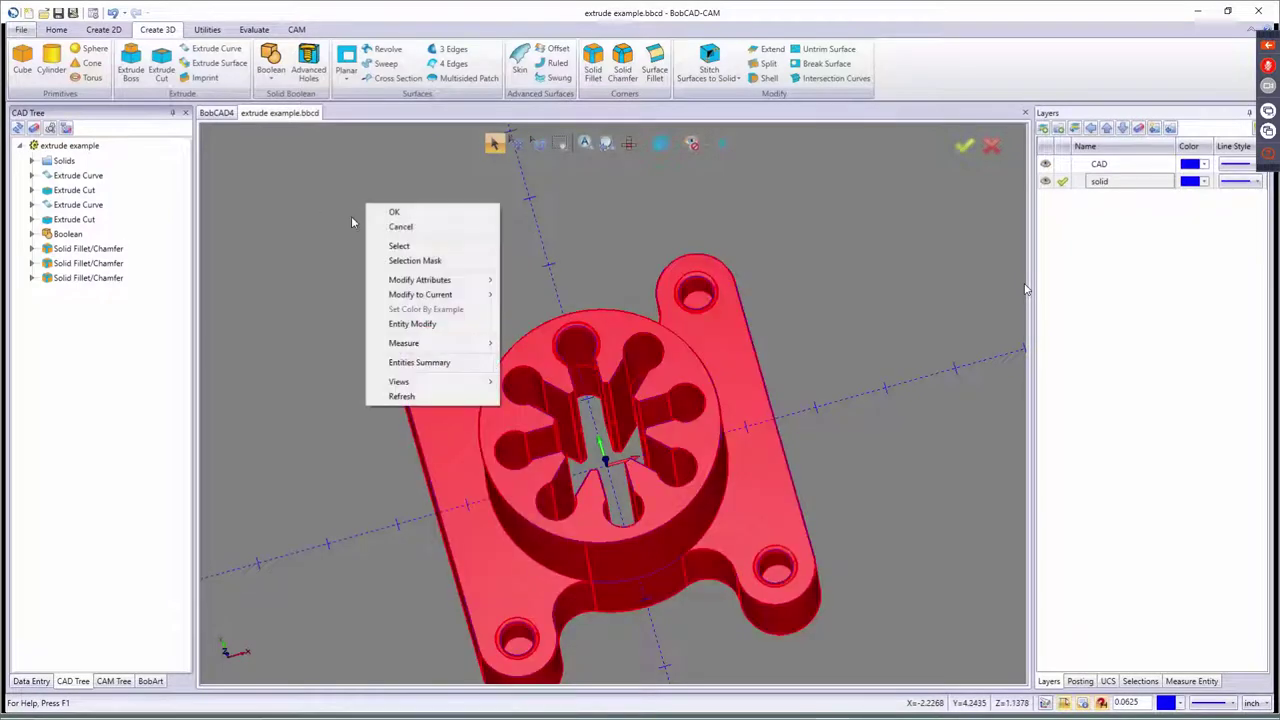
pyautogui.moveTo(406, 285)
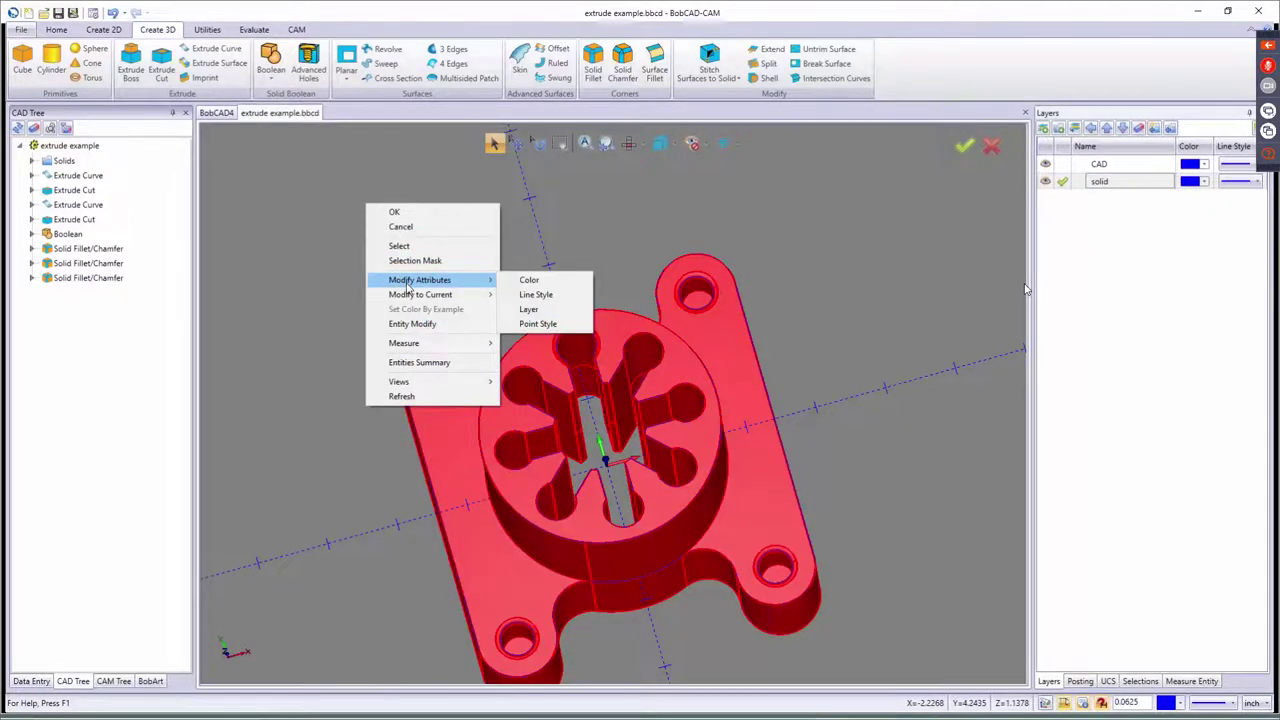
pyautogui.click(529, 309)
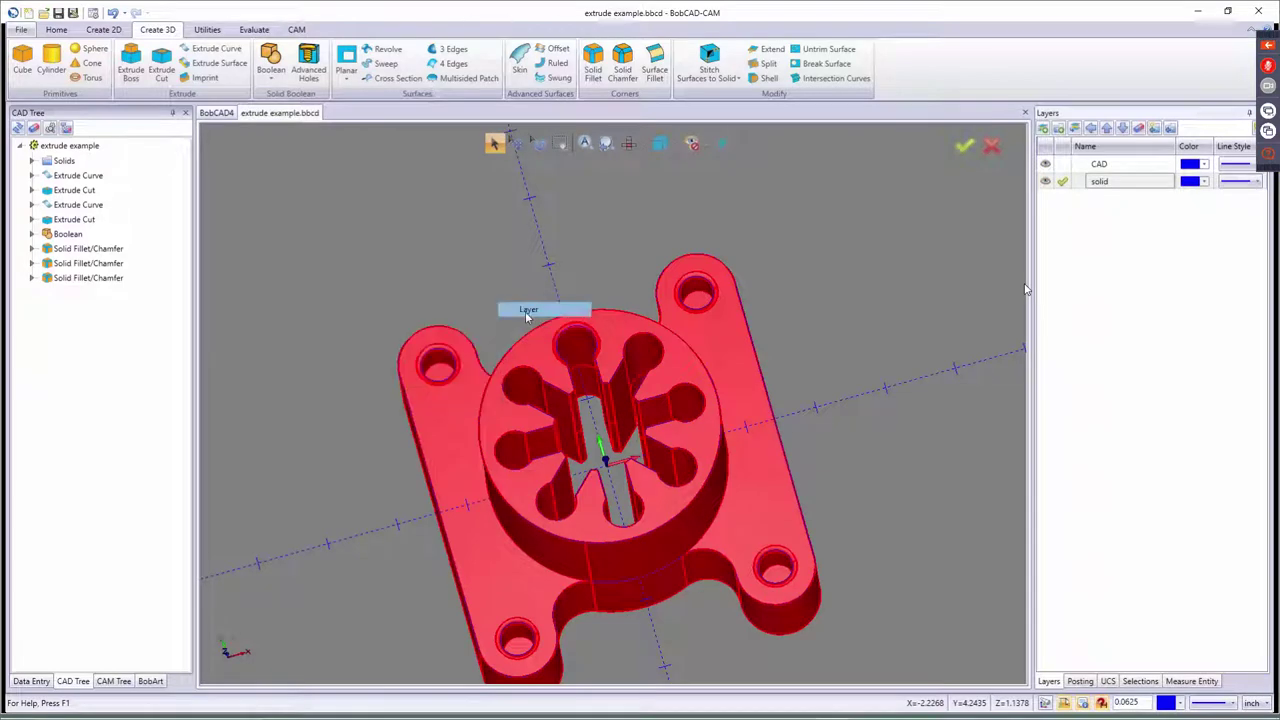
pyautogui.click(627, 314)
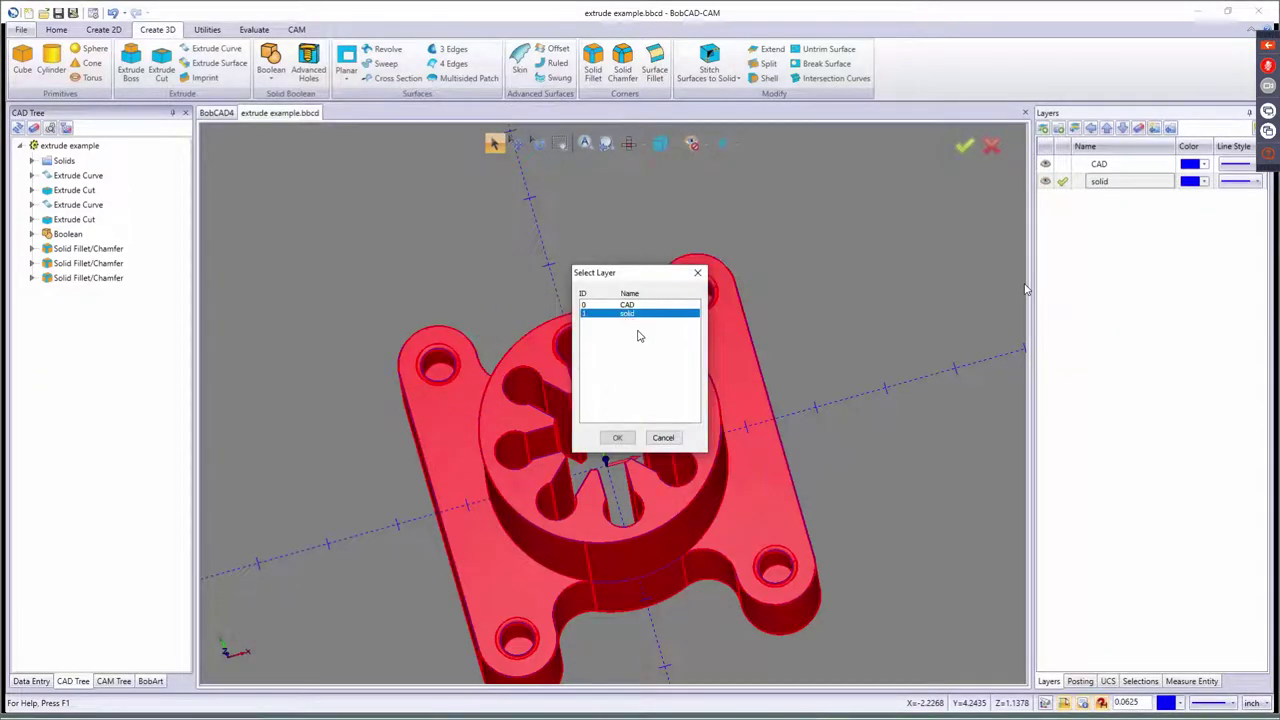
pyautogui.click(618, 438)
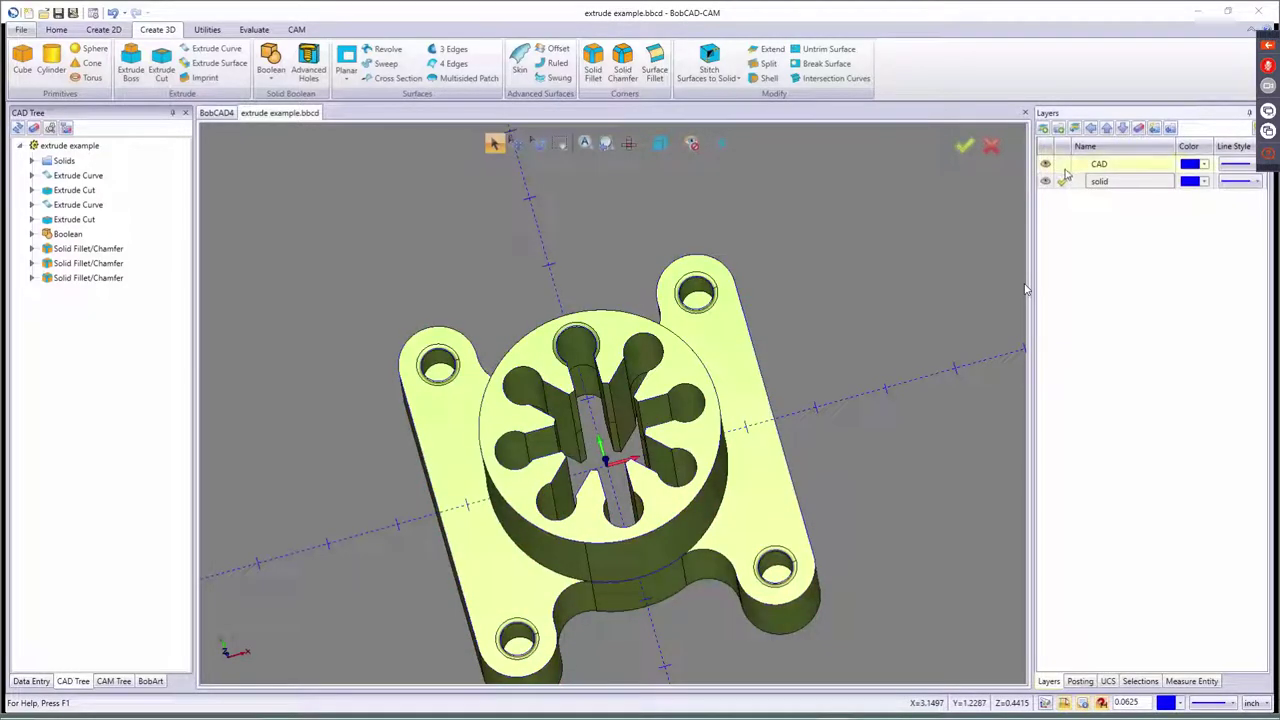
# - Make CAD the active layer and toggle the solid layer's visibility off and on
pyautogui.click(1063, 164)
pyautogui.click(1045, 182)
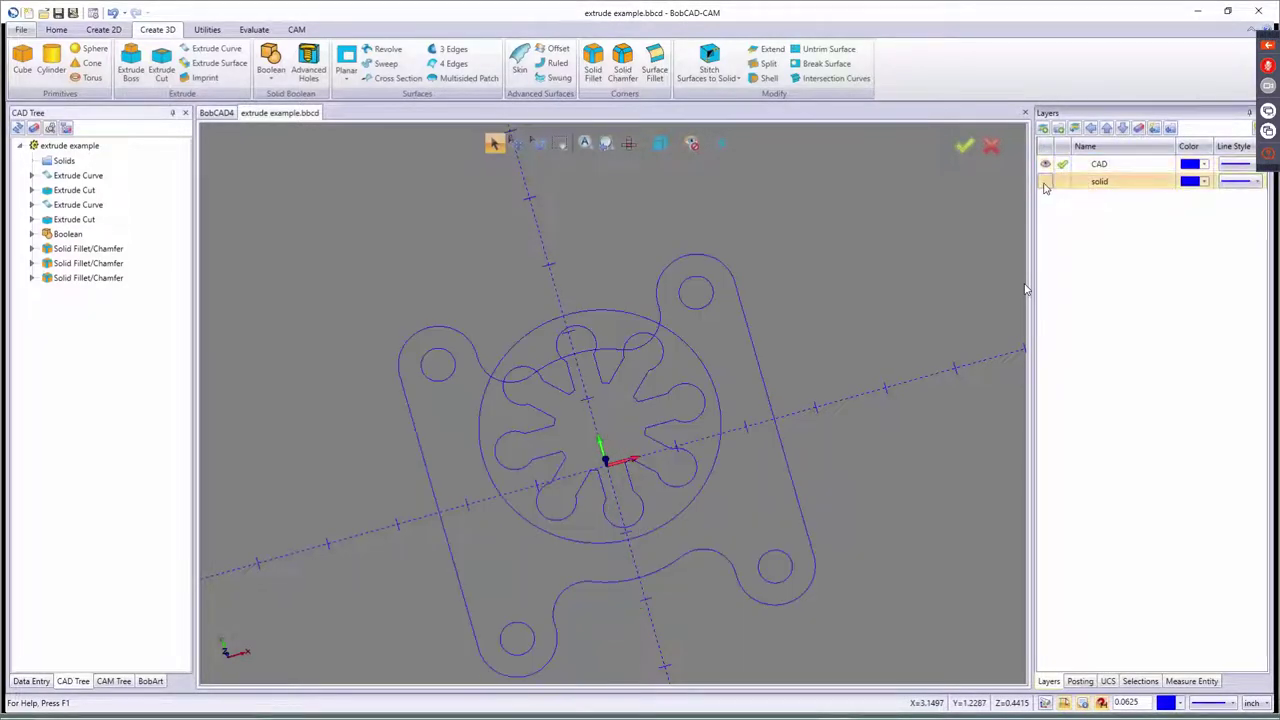
pyautogui.click(1045, 183)
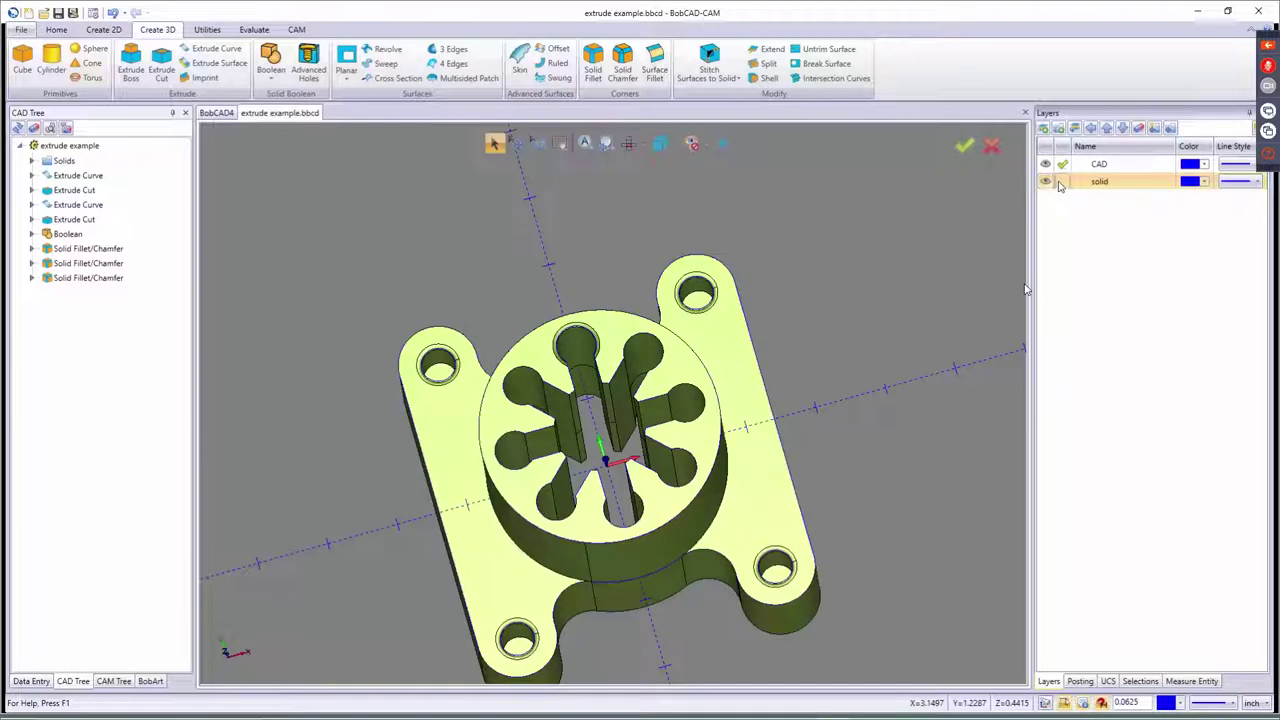
# - Hide the CAD layer and inspect a Solid Fillet/Chamfer feature's chamfer settings without changes
pyautogui.click(1045, 164)
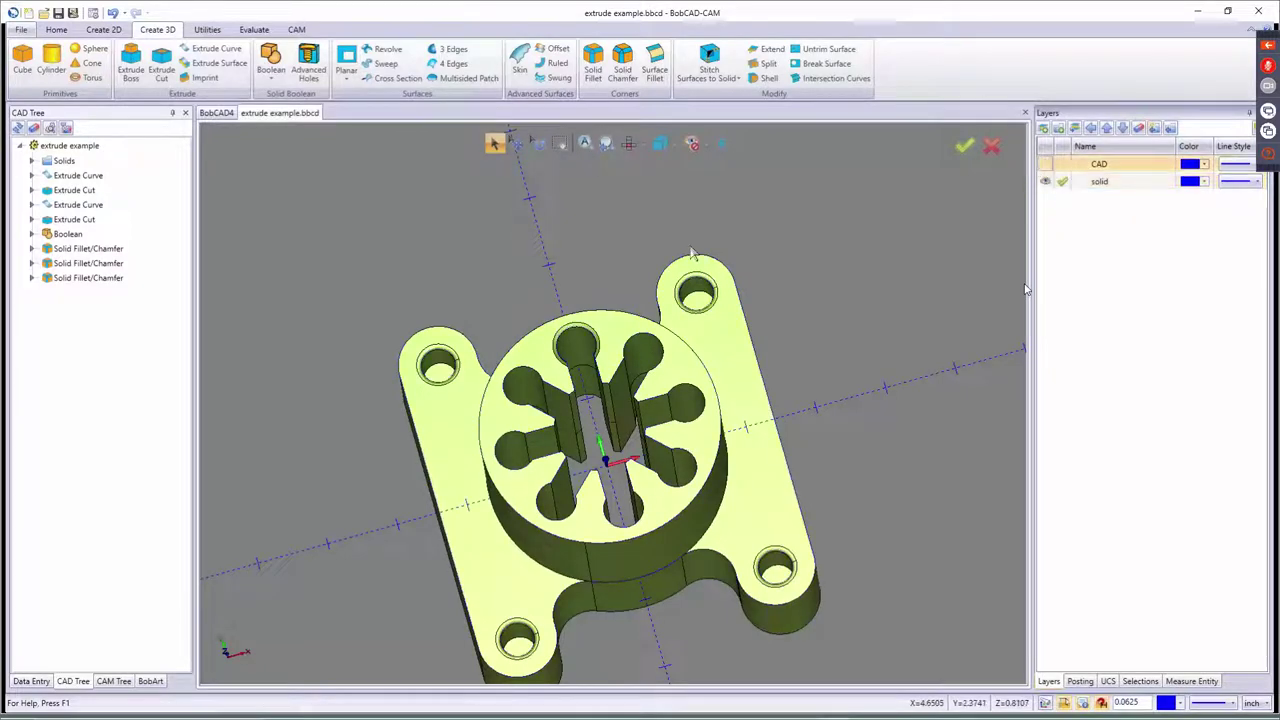
pyautogui.scroll(5, 515, 333)
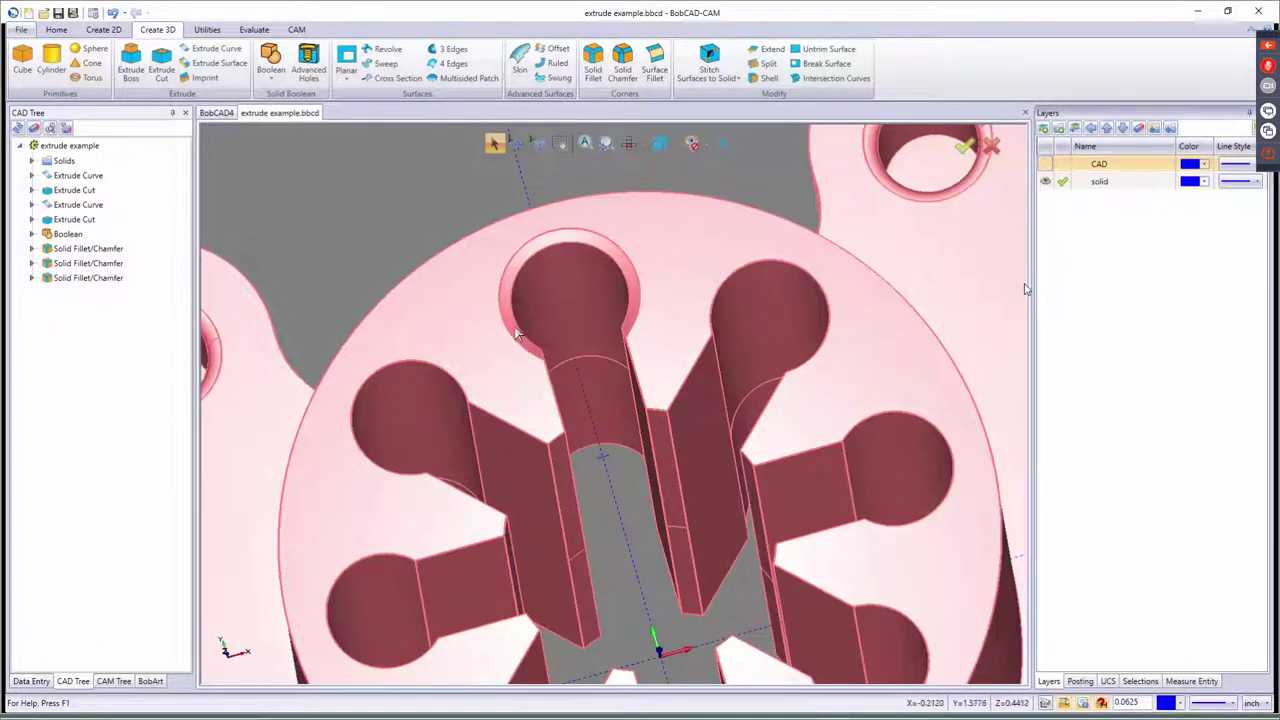
pyautogui.scroll(-4, 563, 323)
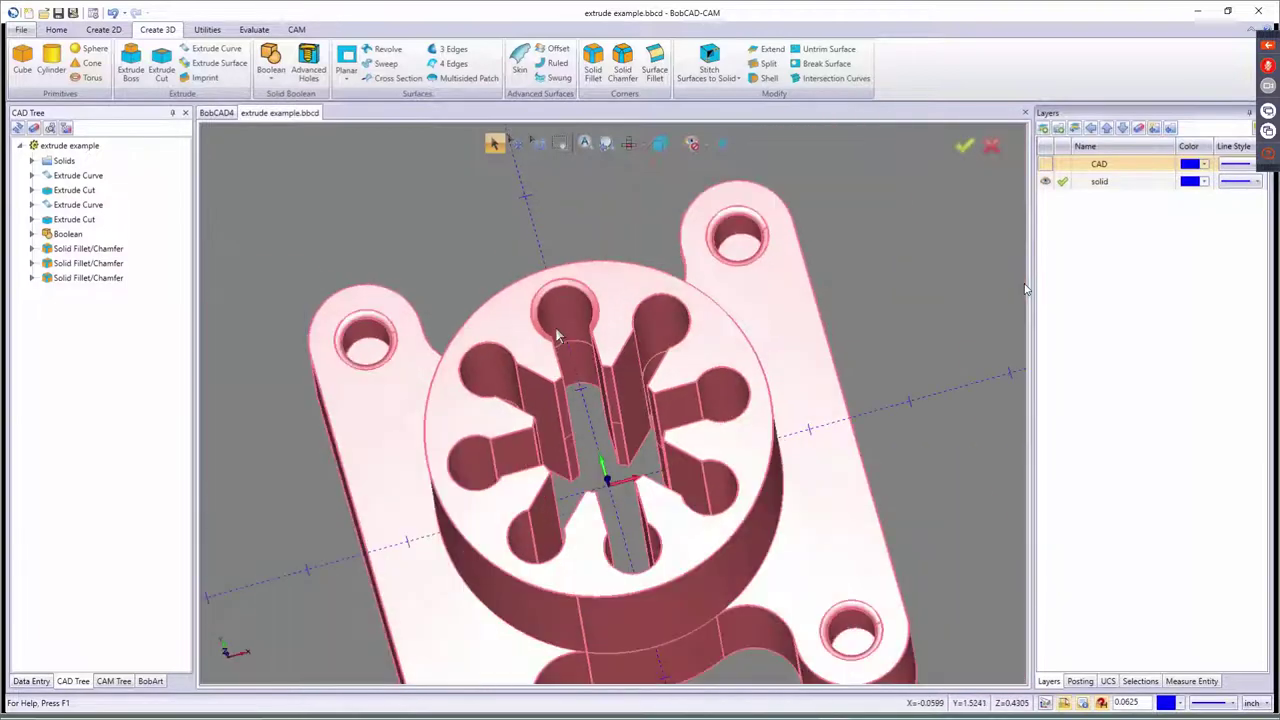
pyautogui.click(102, 282)
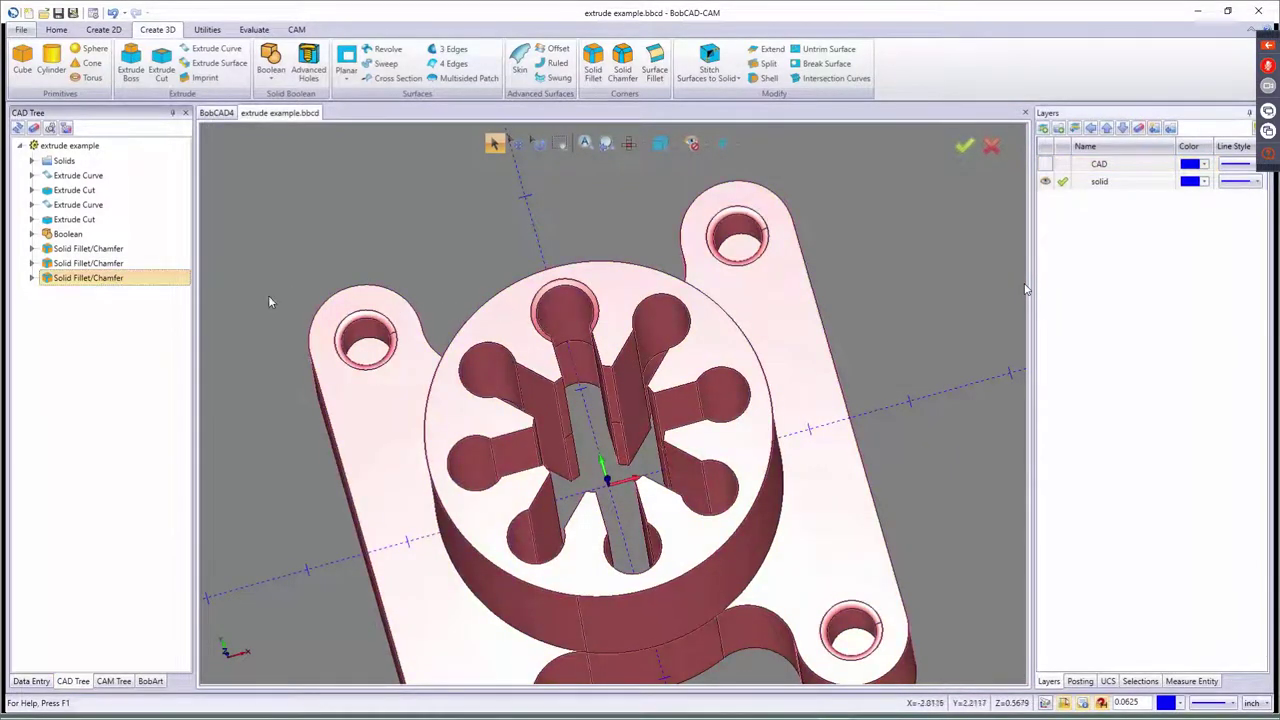
pyautogui.click(92, 264)
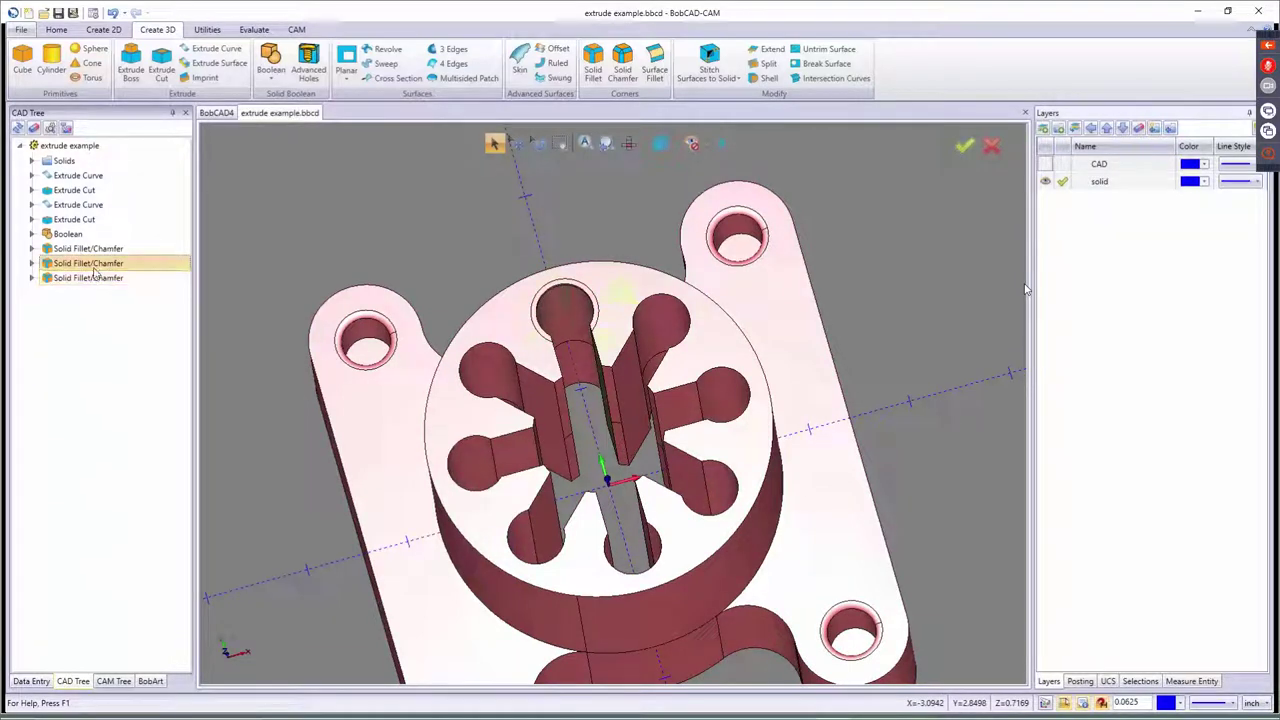
pyautogui.rightClick(92, 278)
pyautogui.click(118, 287)
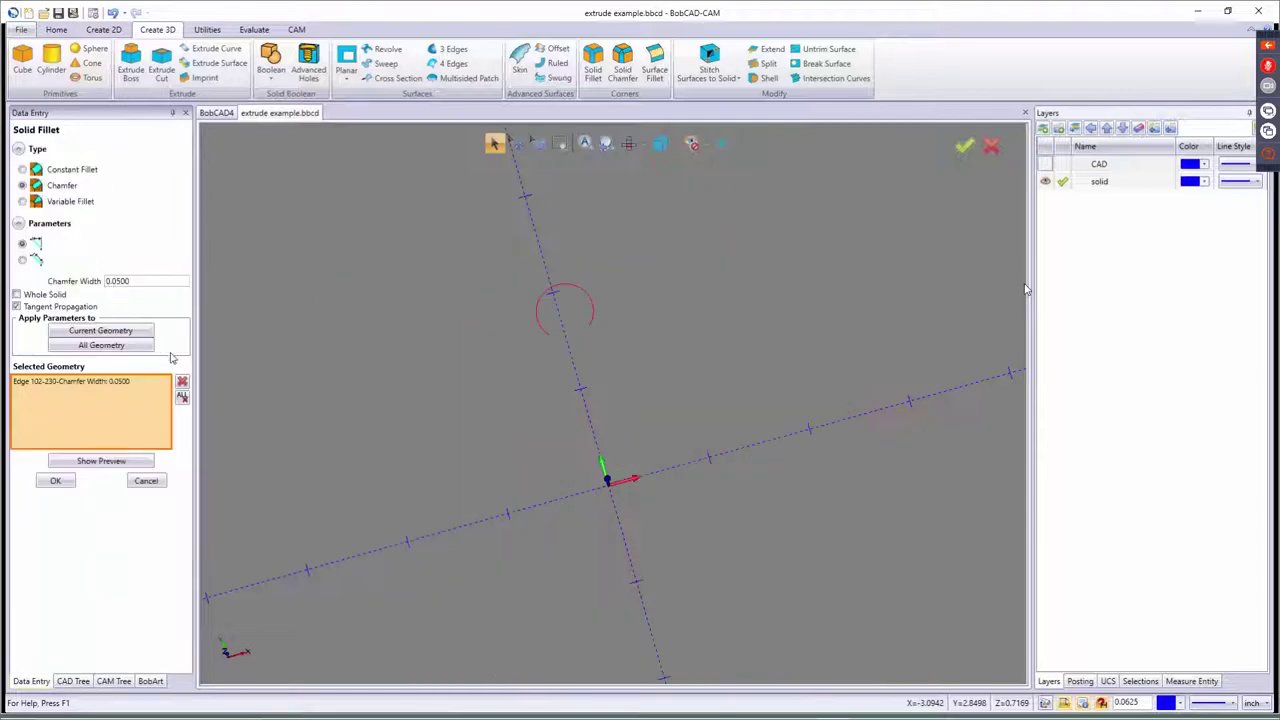
pyautogui.click(146, 480)
# - Check the middle feature's fillet settings, then delete the last Solid Fillet/Chamfer feature
pyautogui.rightClick(90, 264)
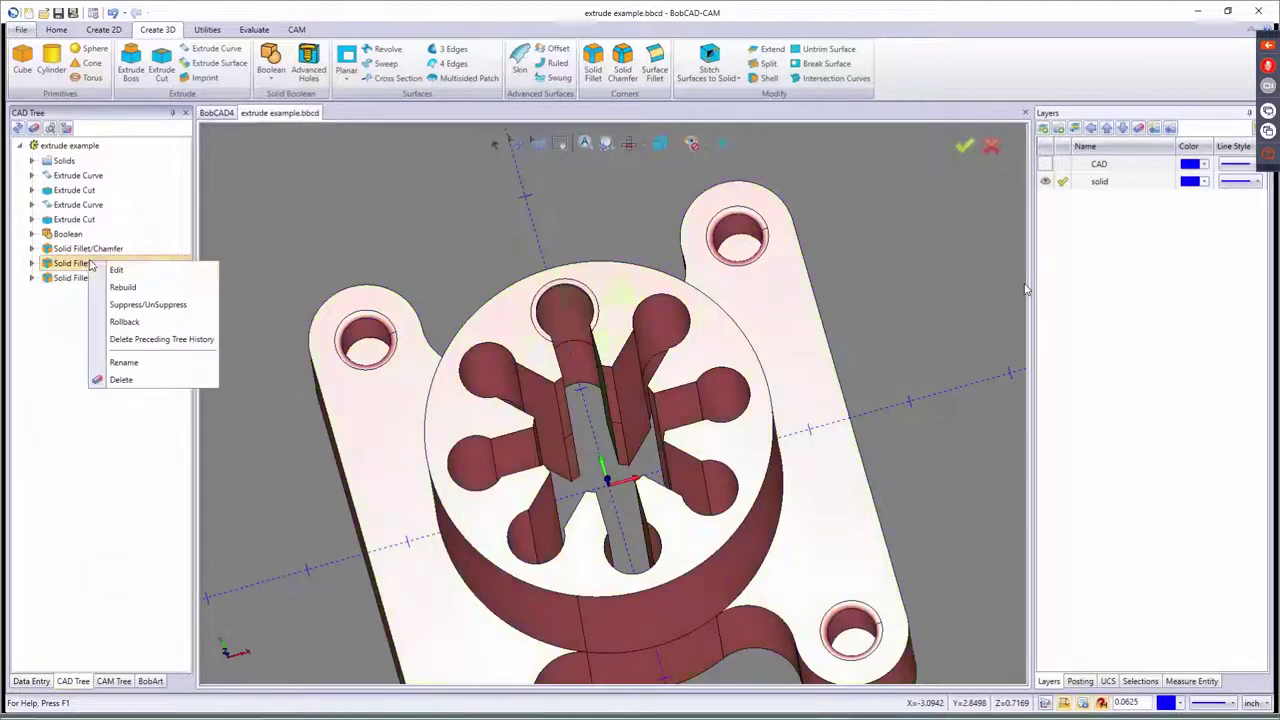
pyautogui.click(116, 272)
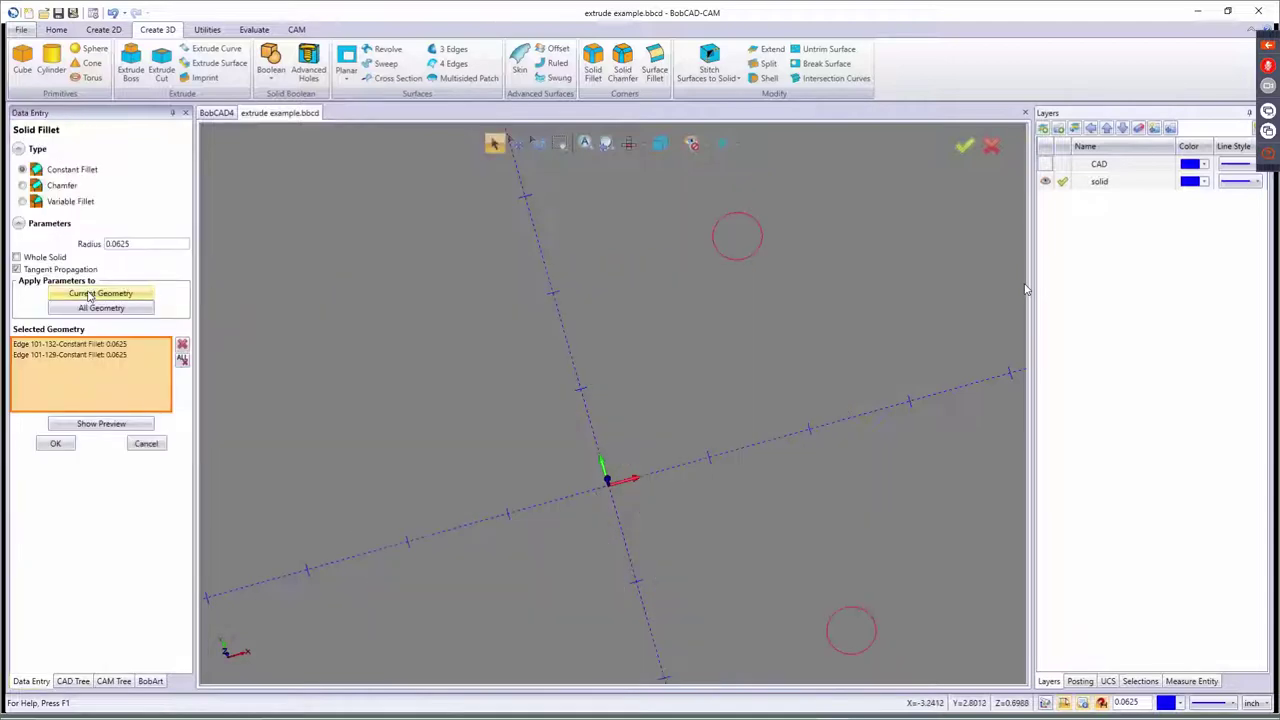
pyautogui.click(146, 445)
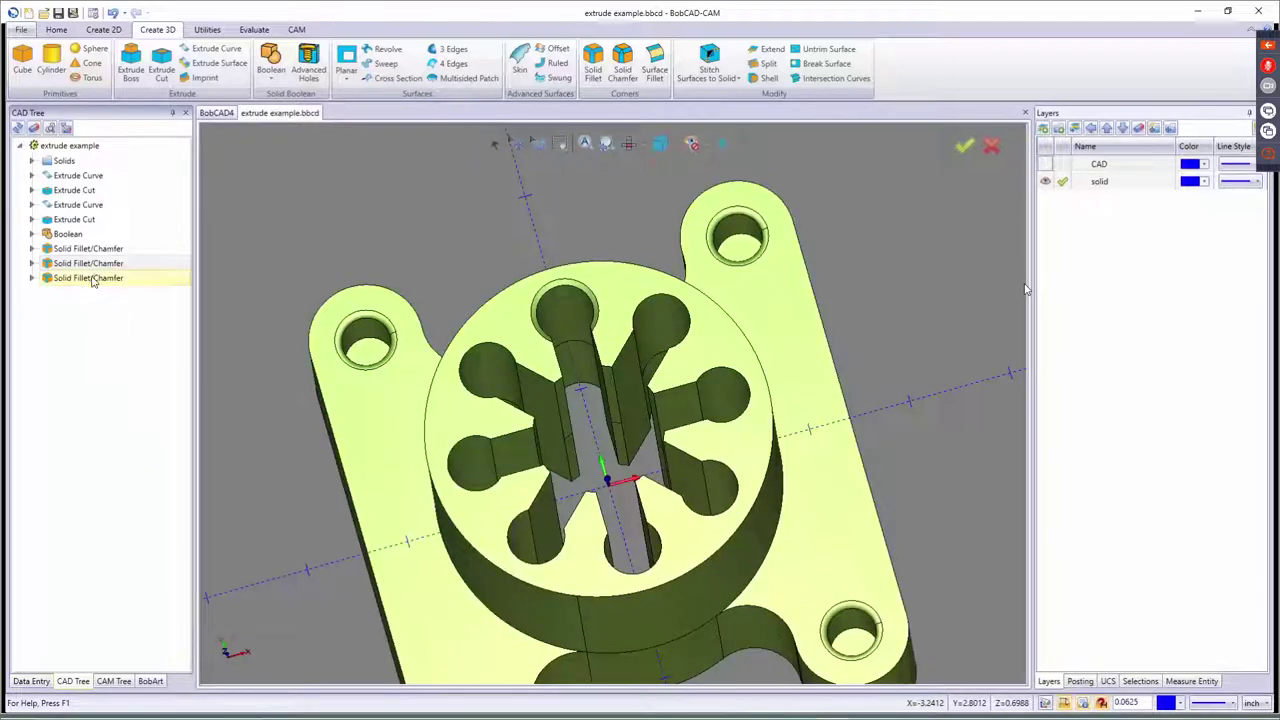
pyautogui.rightClick(90, 277)
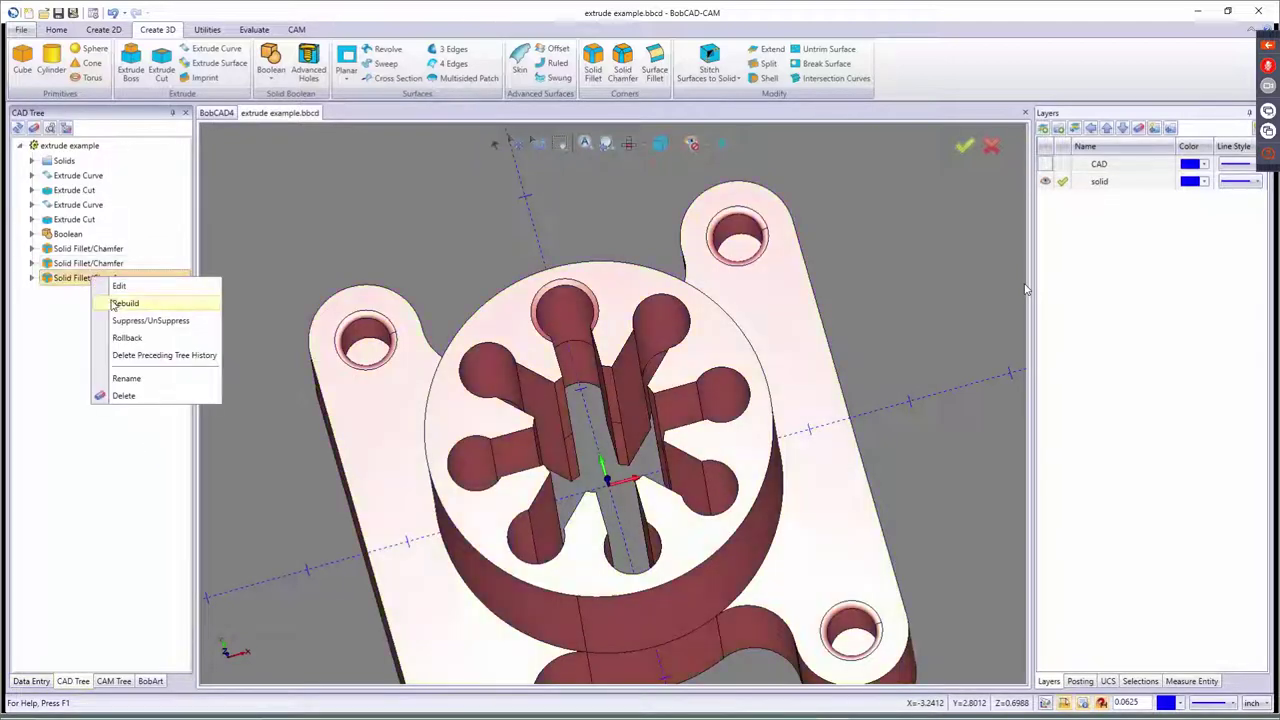
pyautogui.click(124, 396)
pyautogui.click(637, 412)
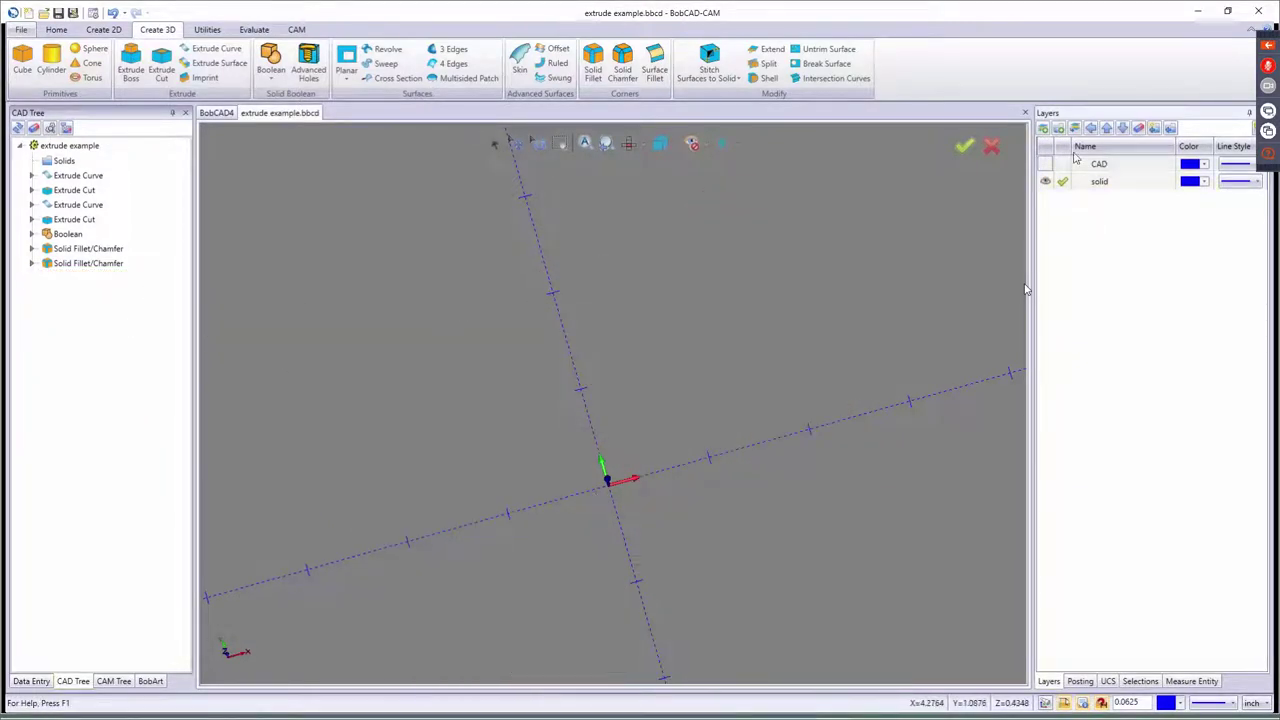
# - Show the CAD layer, reassign the rebuilt part to the 'solid' layer, and hide CAD again
pyautogui.click(1045, 164)
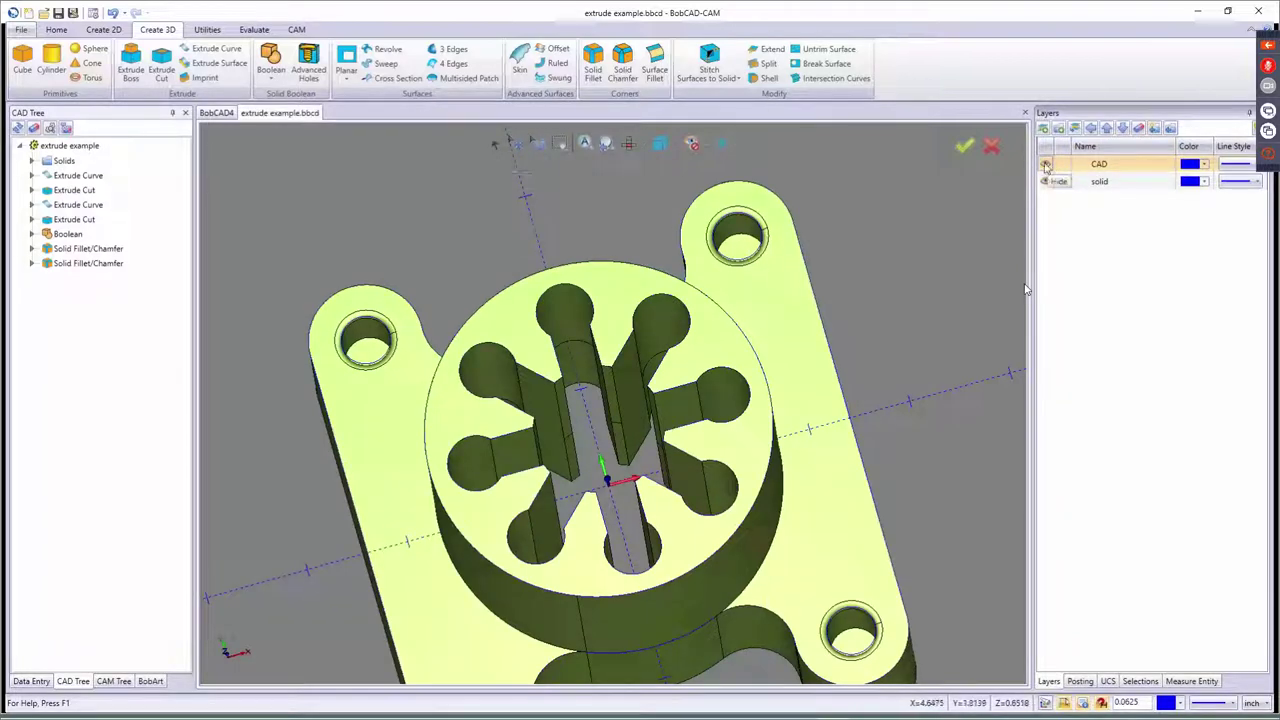
pyautogui.click(493, 143)
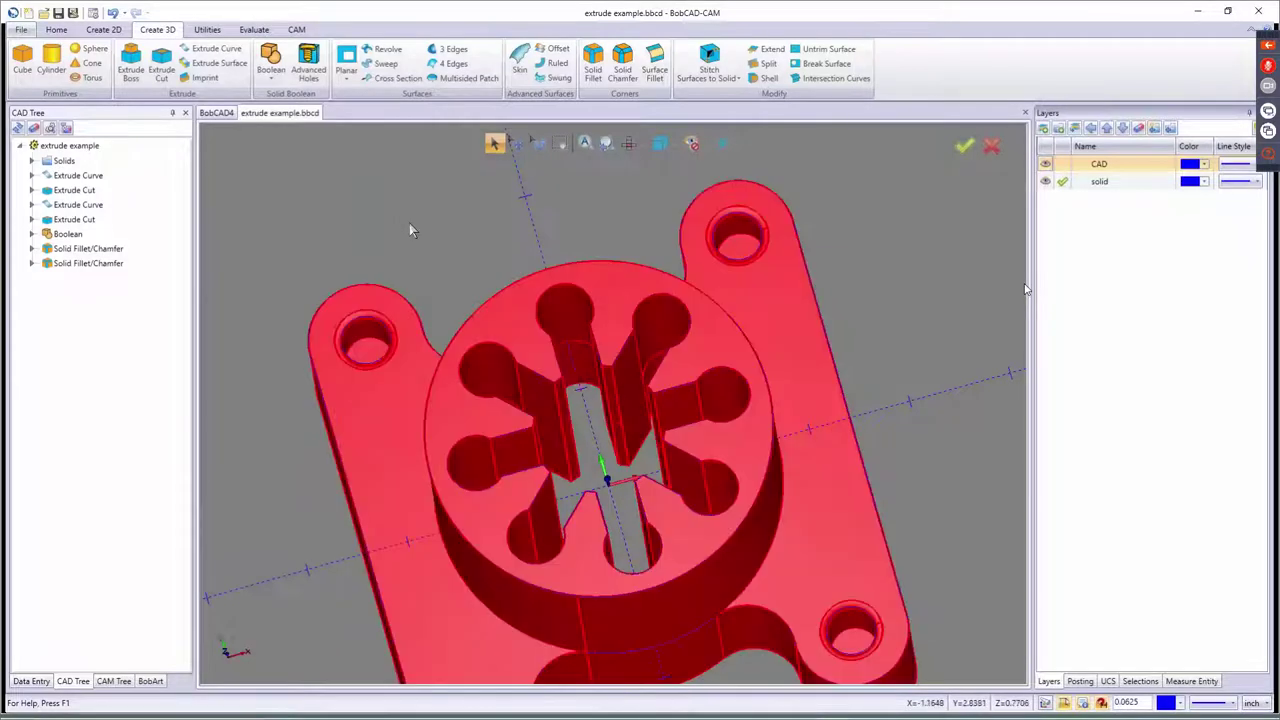
pyautogui.rightClick(409, 224)
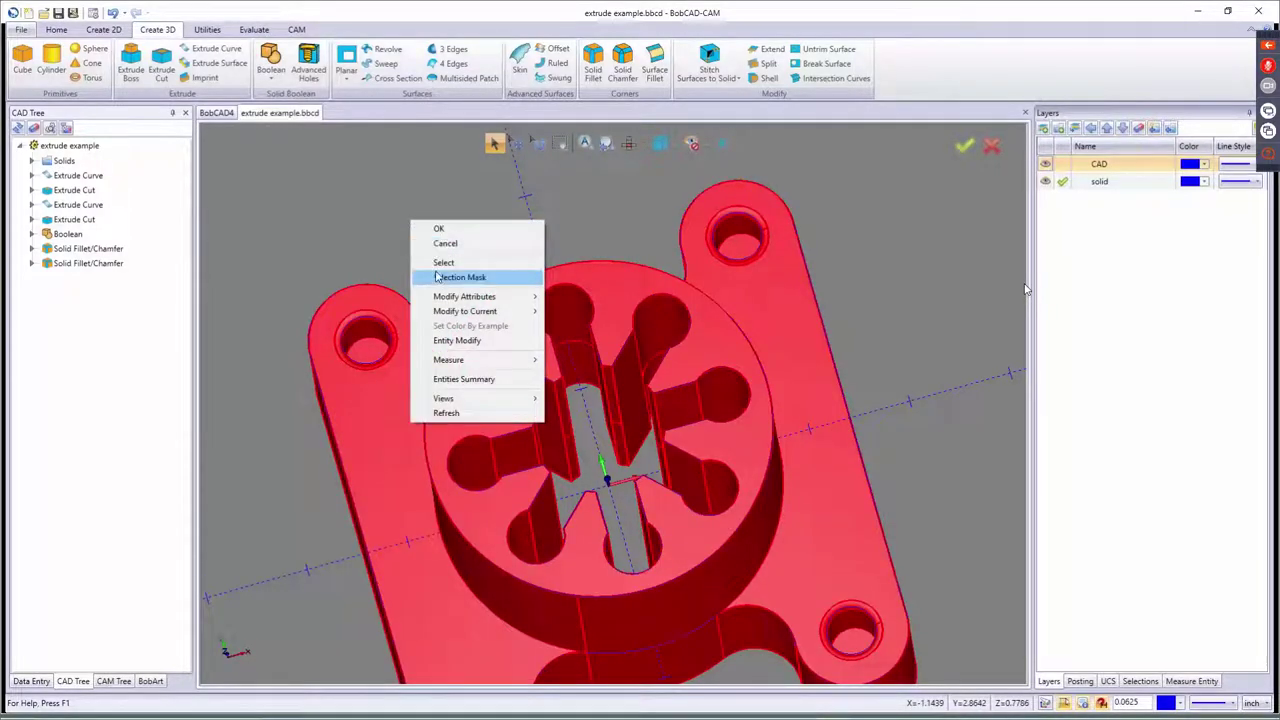
pyautogui.moveTo(465, 296)
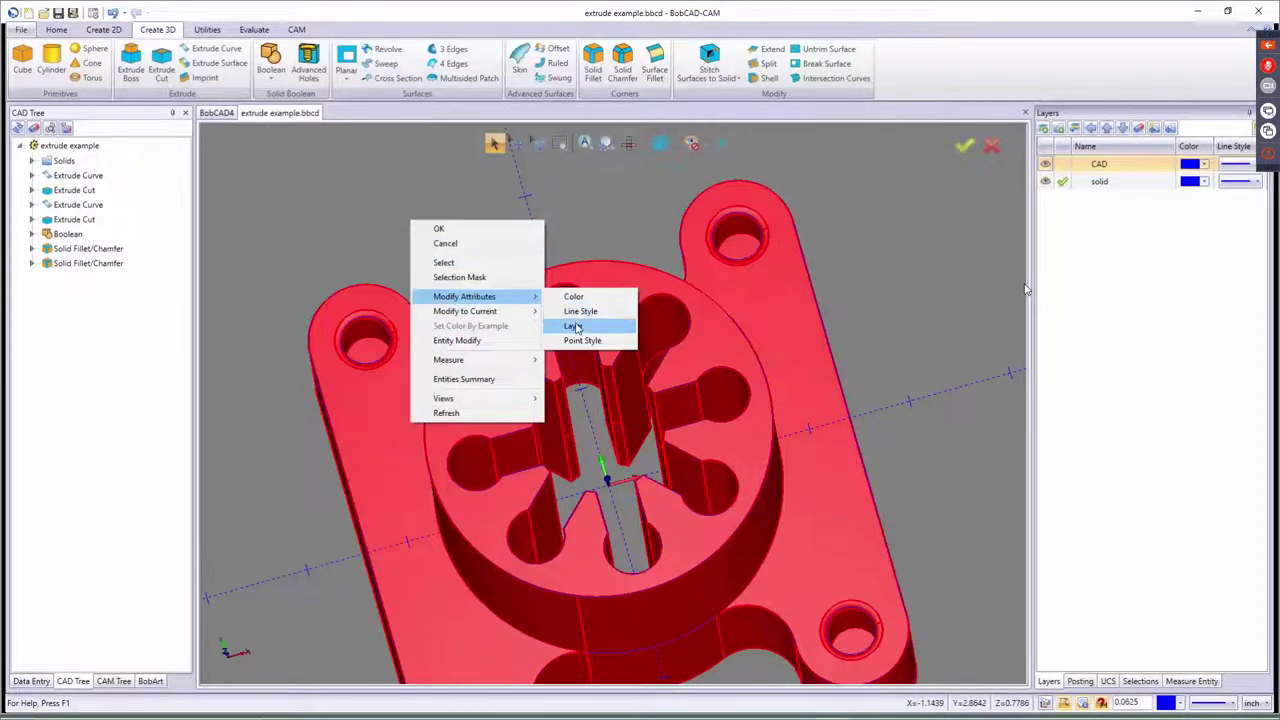
pyautogui.click(562, 323)
pyautogui.click(626, 313)
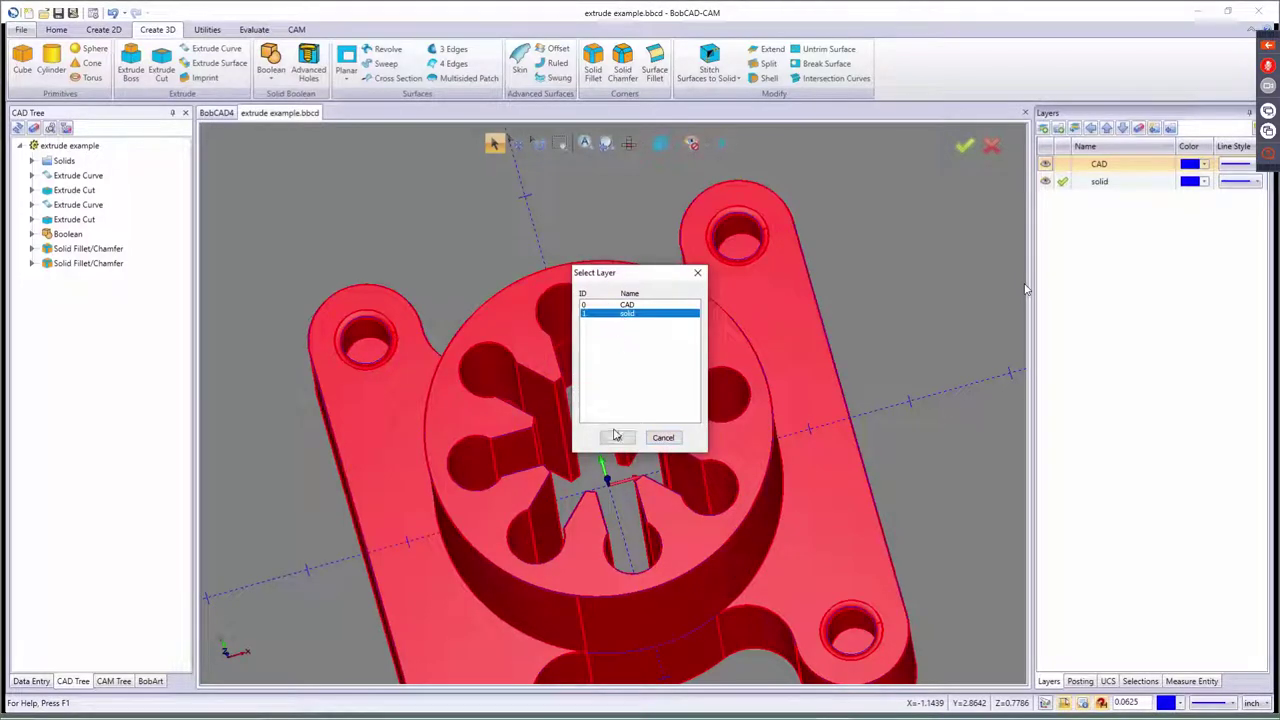
pyautogui.click(616, 437)
pyautogui.click(1045, 165)
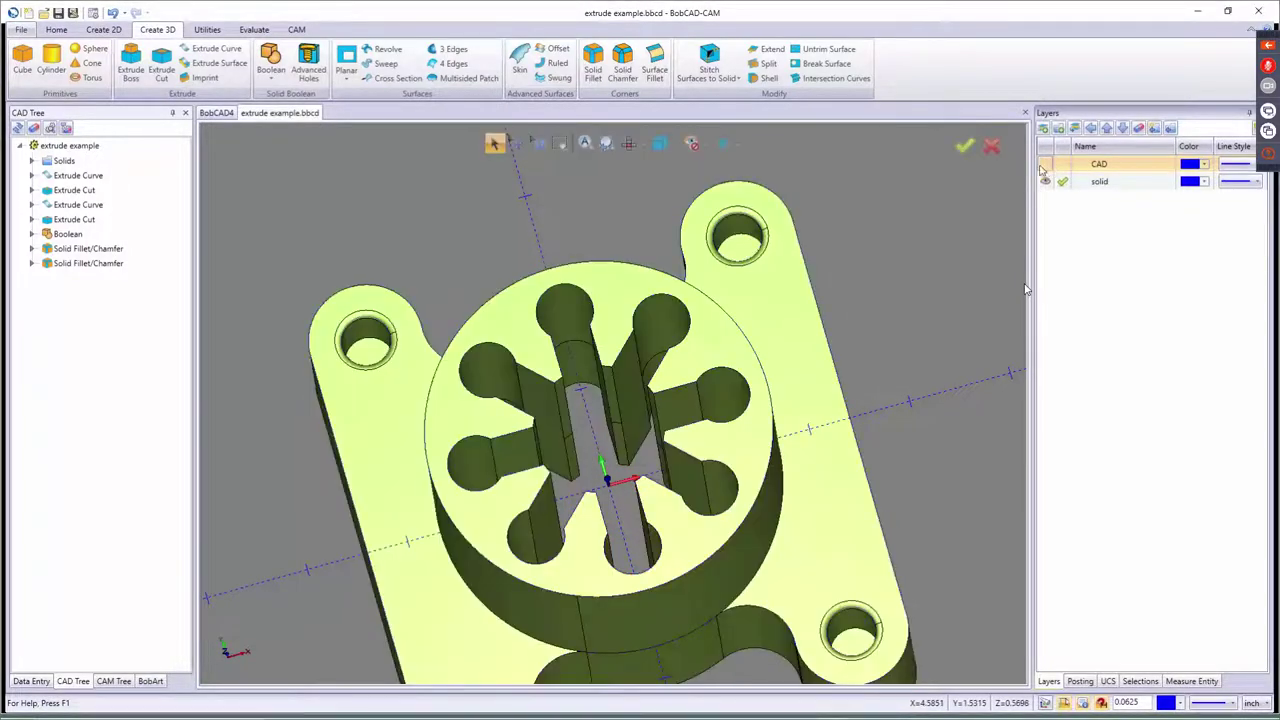
# - Start a 0.05 solid chamfer and pick five top edges of the star-cut pockets
pyautogui.click(622, 68)
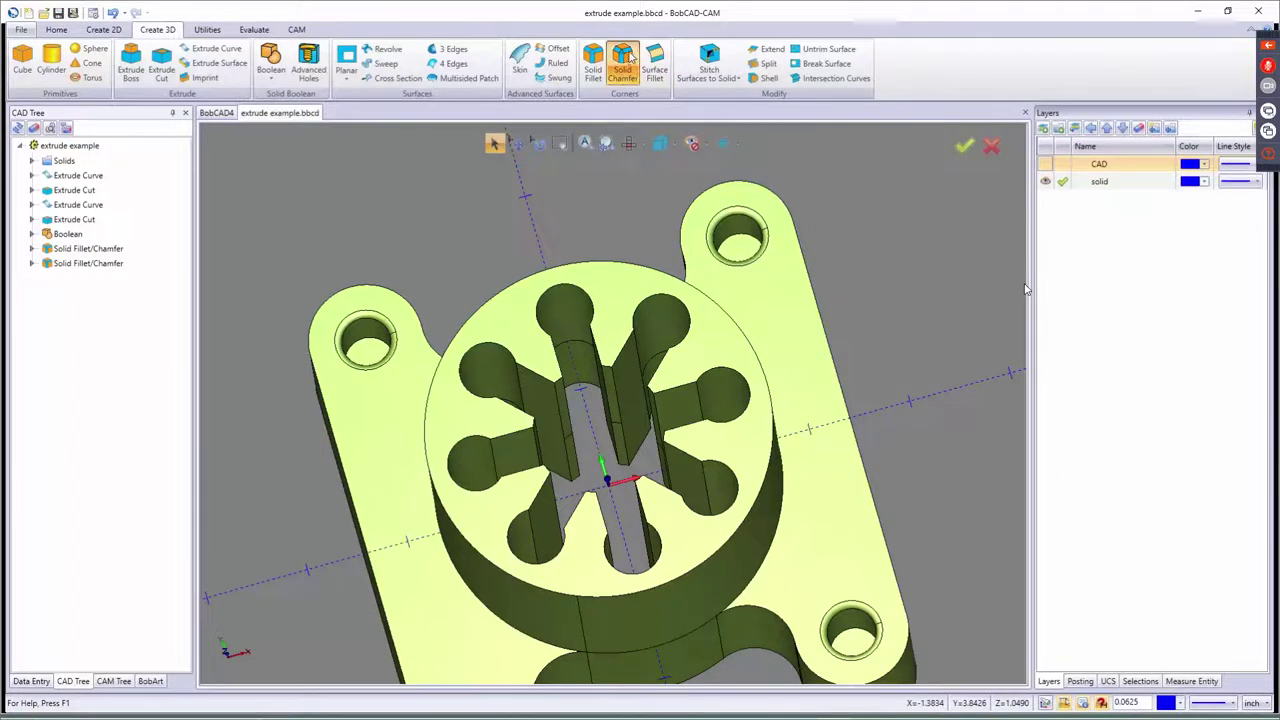
pyautogui.moveTo(152, 281); pyautogui.dragTo(80, 278)
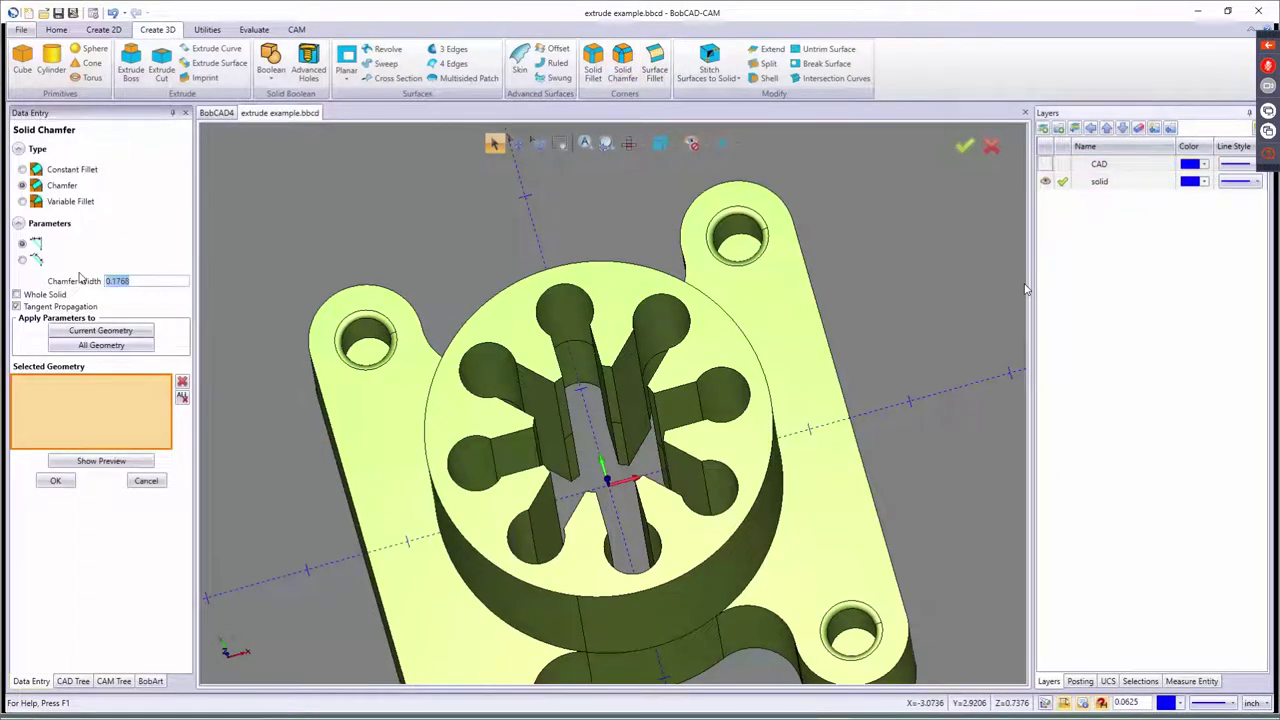
pyautogui.write('.05')
pyautogui.press('Tab')
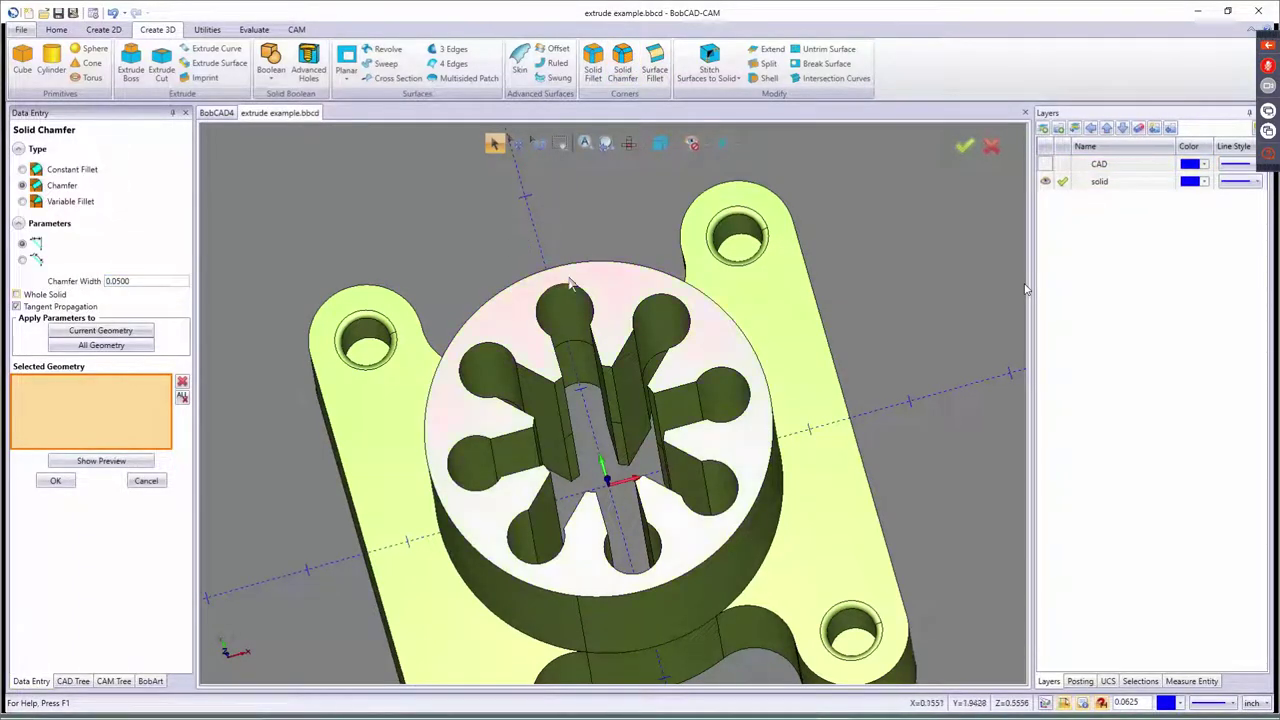
pyautogui.click(592, 342)
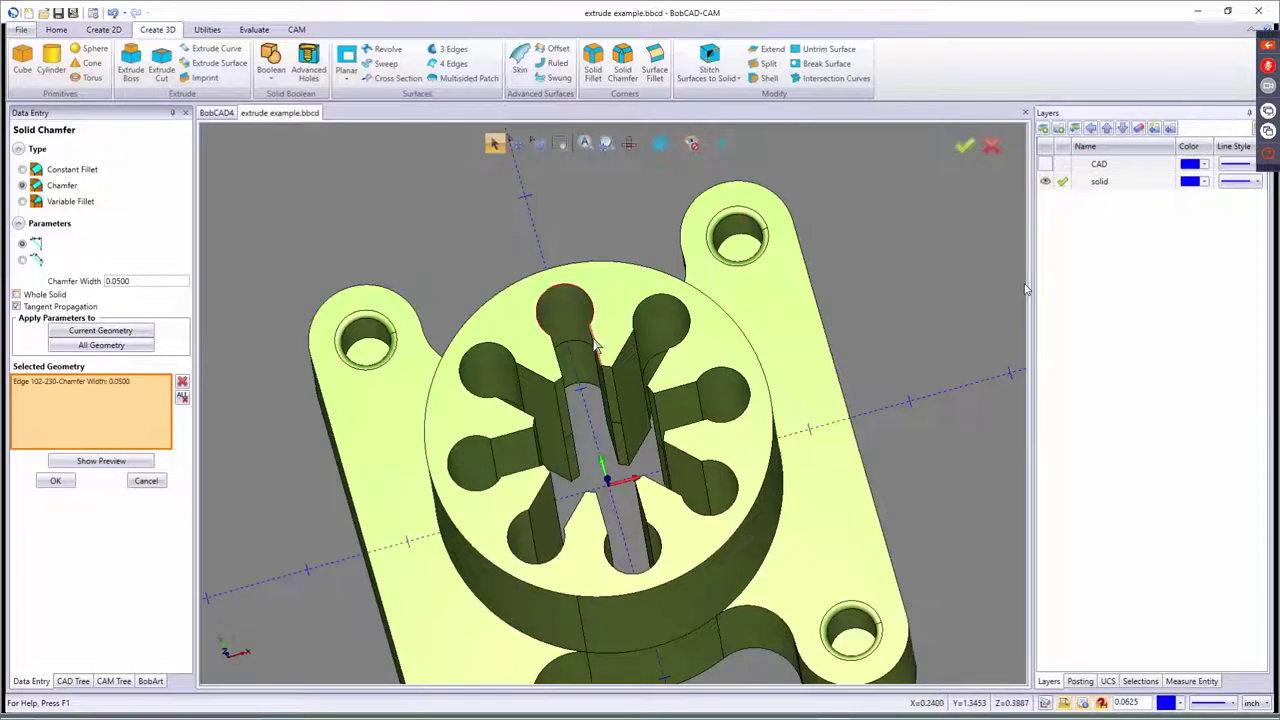
pyautogui.click(604, 372)
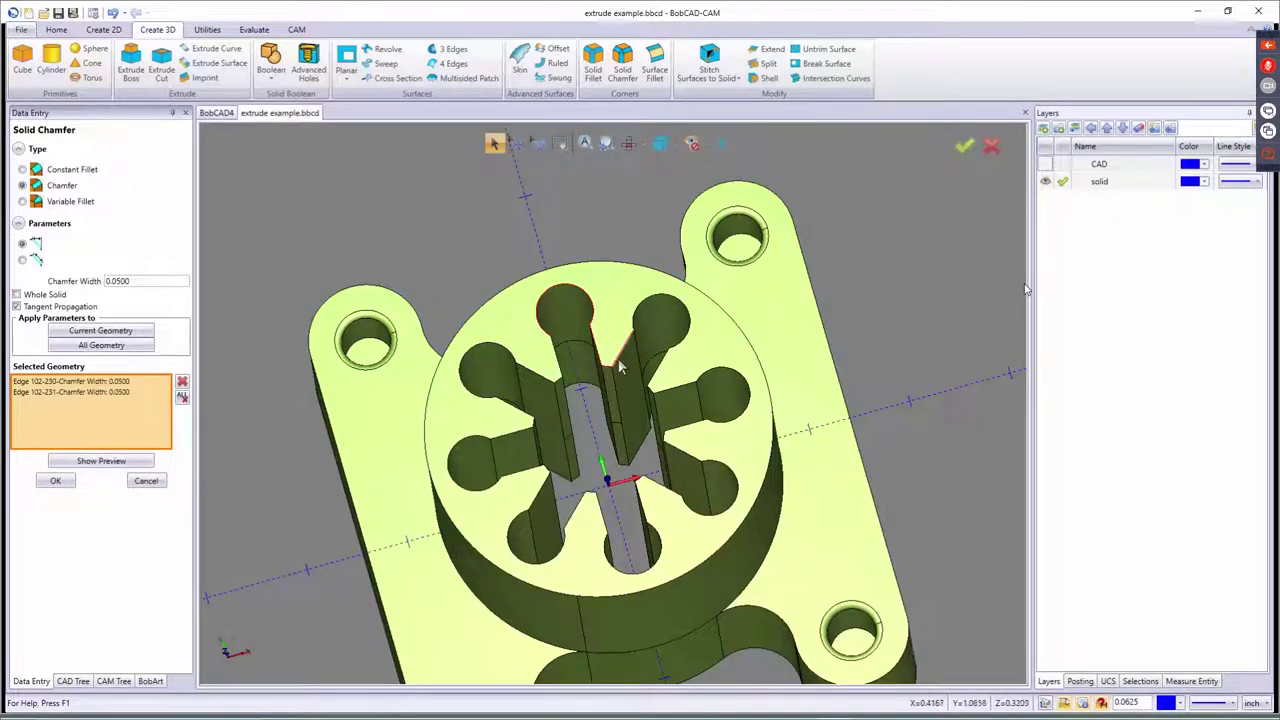
pyautogui.click(621, 362)
pyautogui.click(645, 314)
pyautogui.click(645, 314)
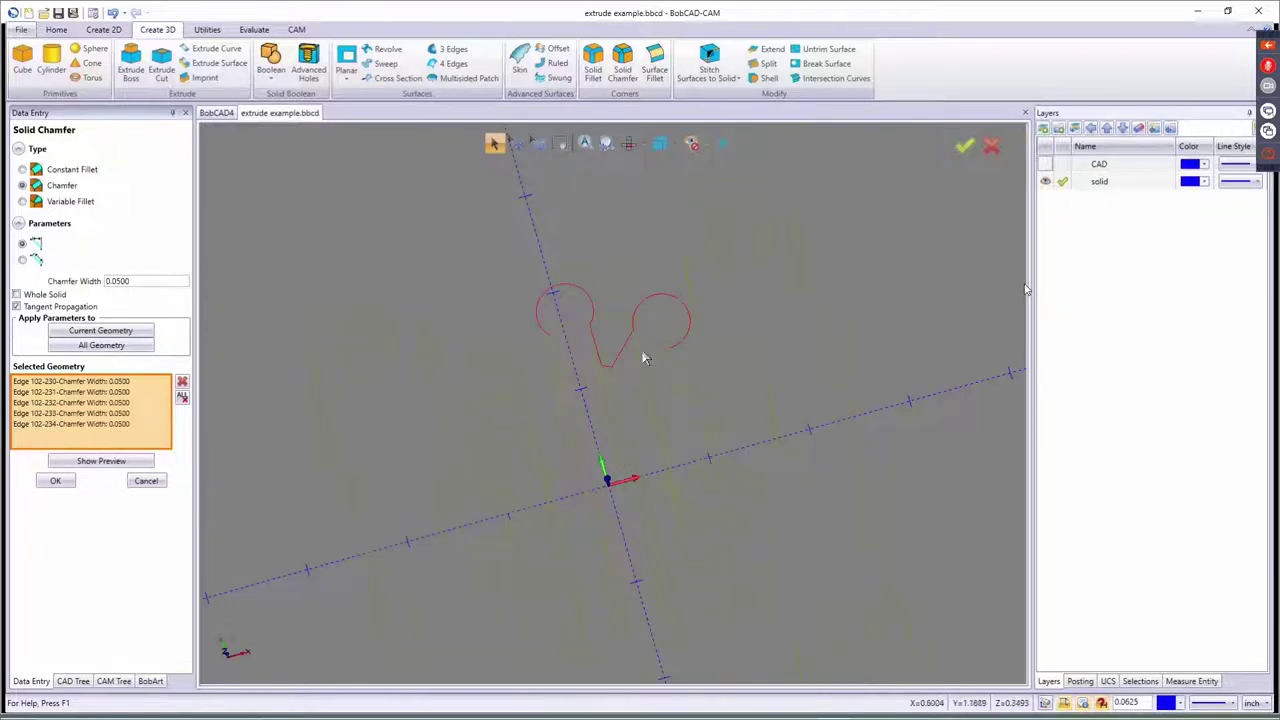
# - Add two more edges to the chamfer, orbit to check them, and close the chamfer panel
pyautogui.moveTo(686, 380); pyautogui.dragTo(583, 283, button='middle')
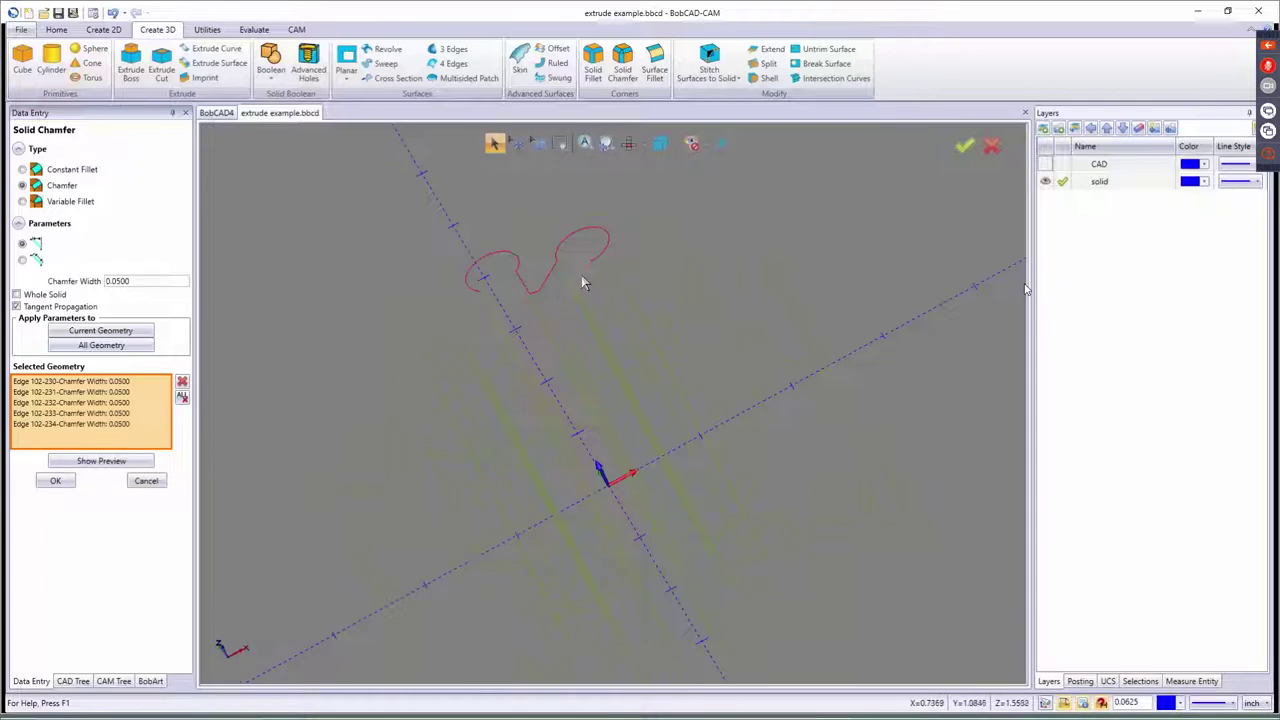
pyautogui.click(578, 288)
pyautogui.click(594, 294)
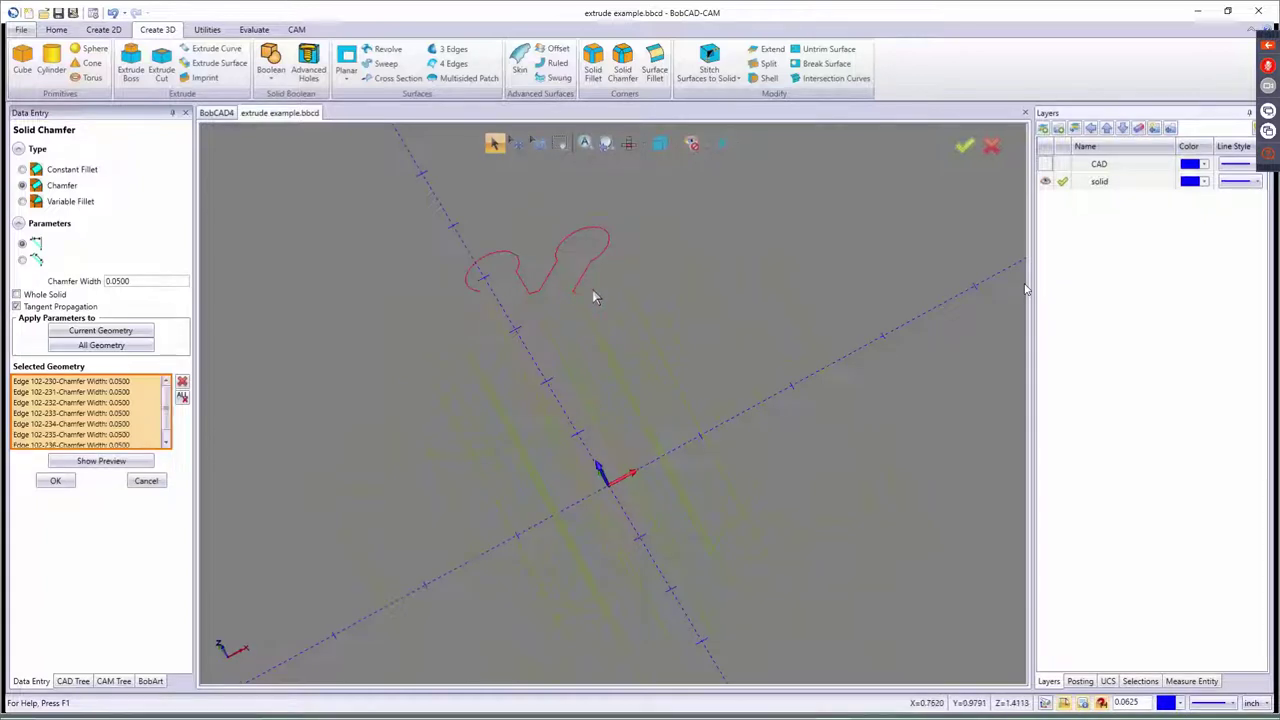
pyautogui.moveTo(631, 268); pyautogui.dragTo(640, 370, button='middle')
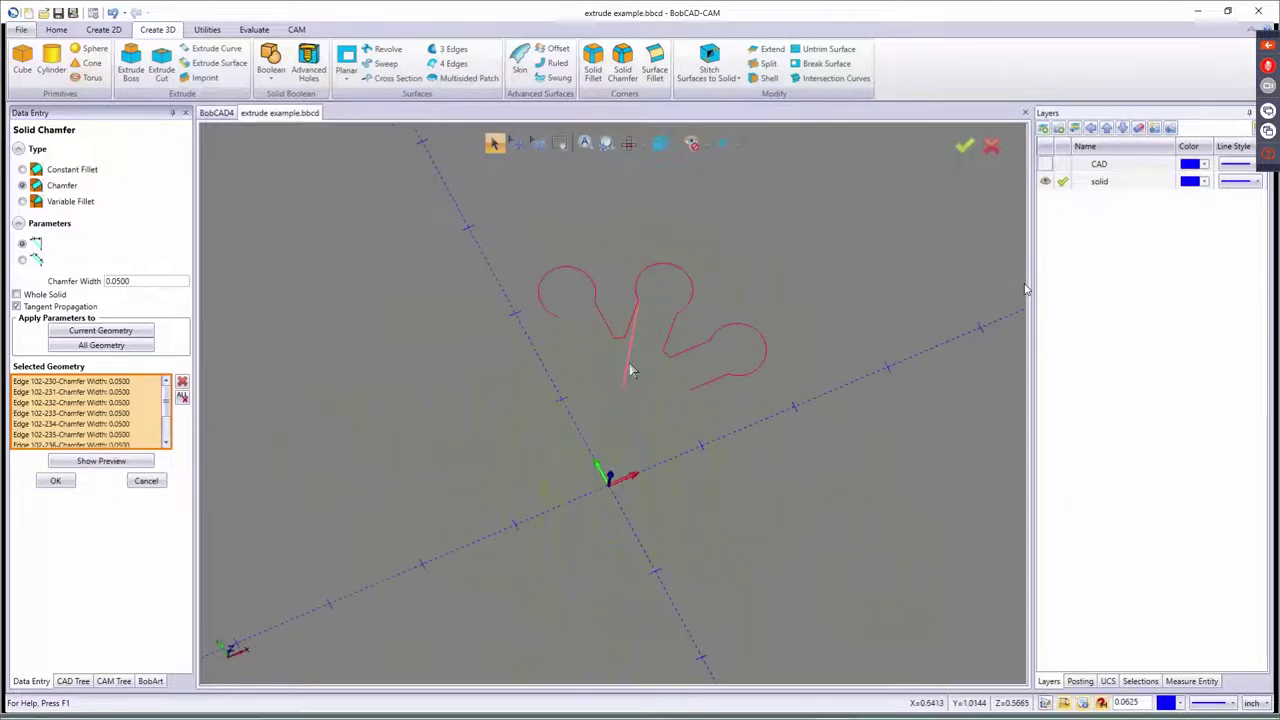
pyautogui.scroll(3, 682, 370)
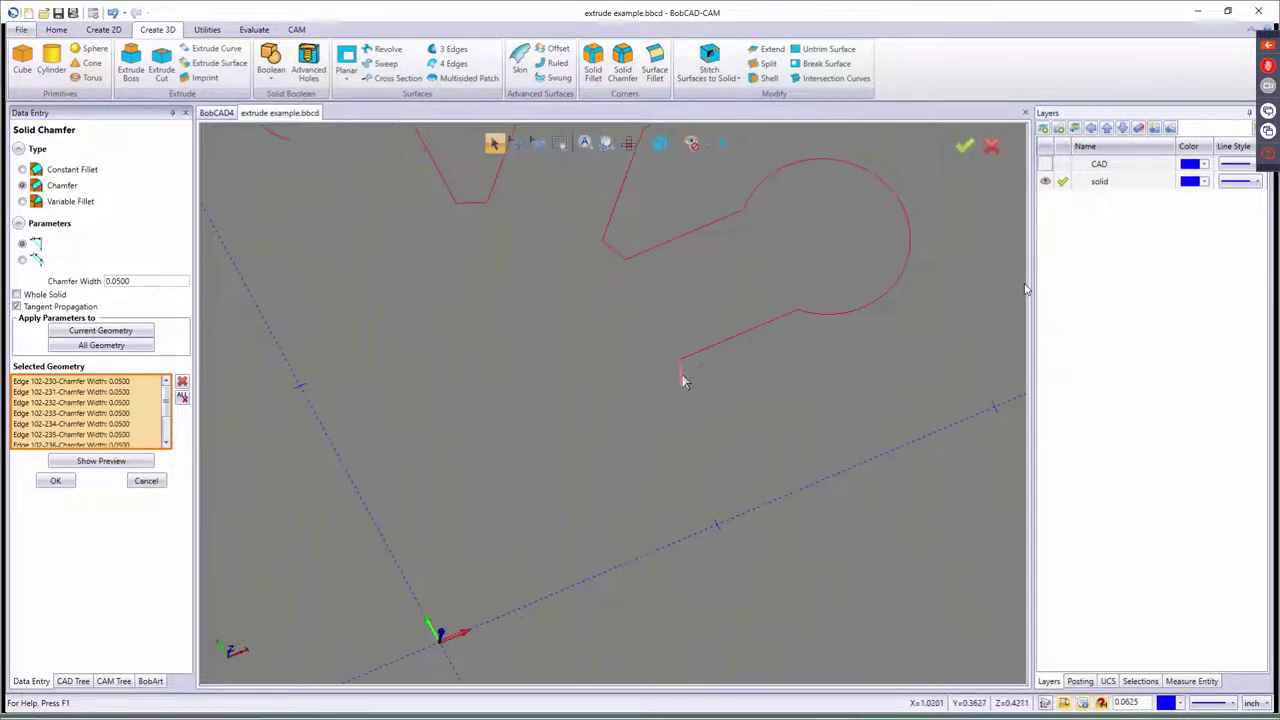
pyautogui.scroll(-3, 720, 414)
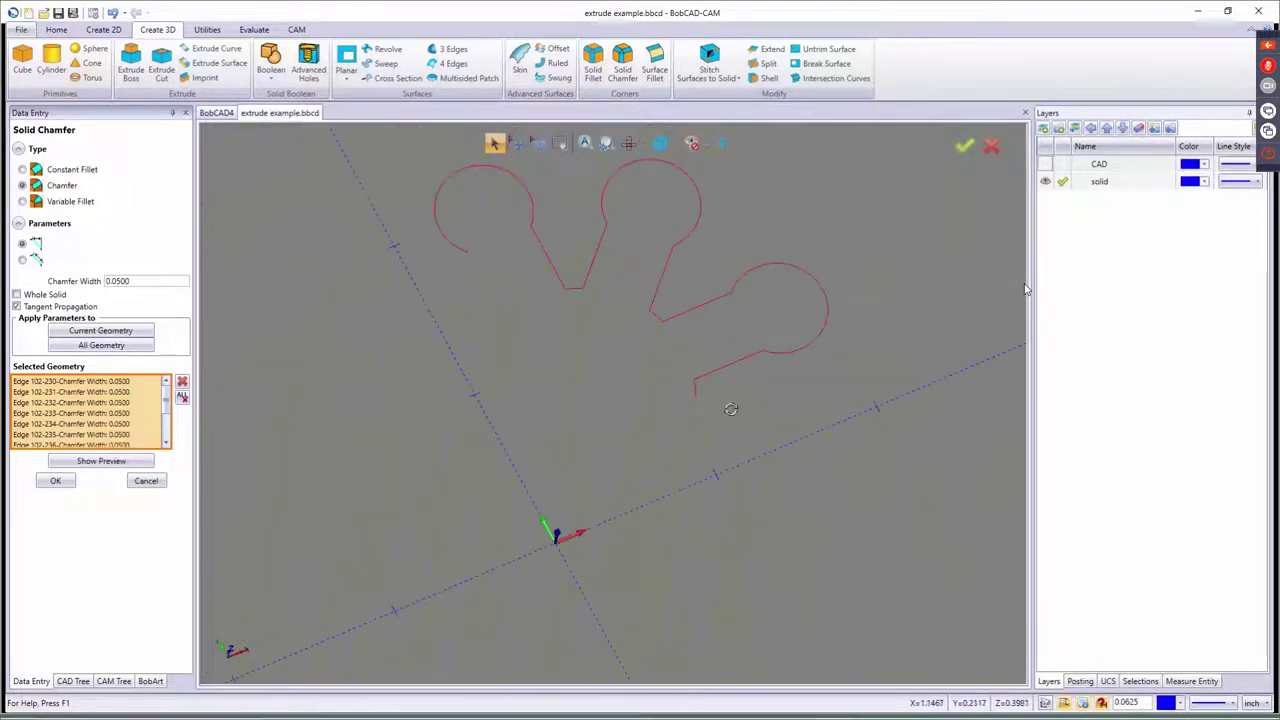
pyautogui.moveTo(730, 409); pyautogui.dragTo(794, 379, button='middle')
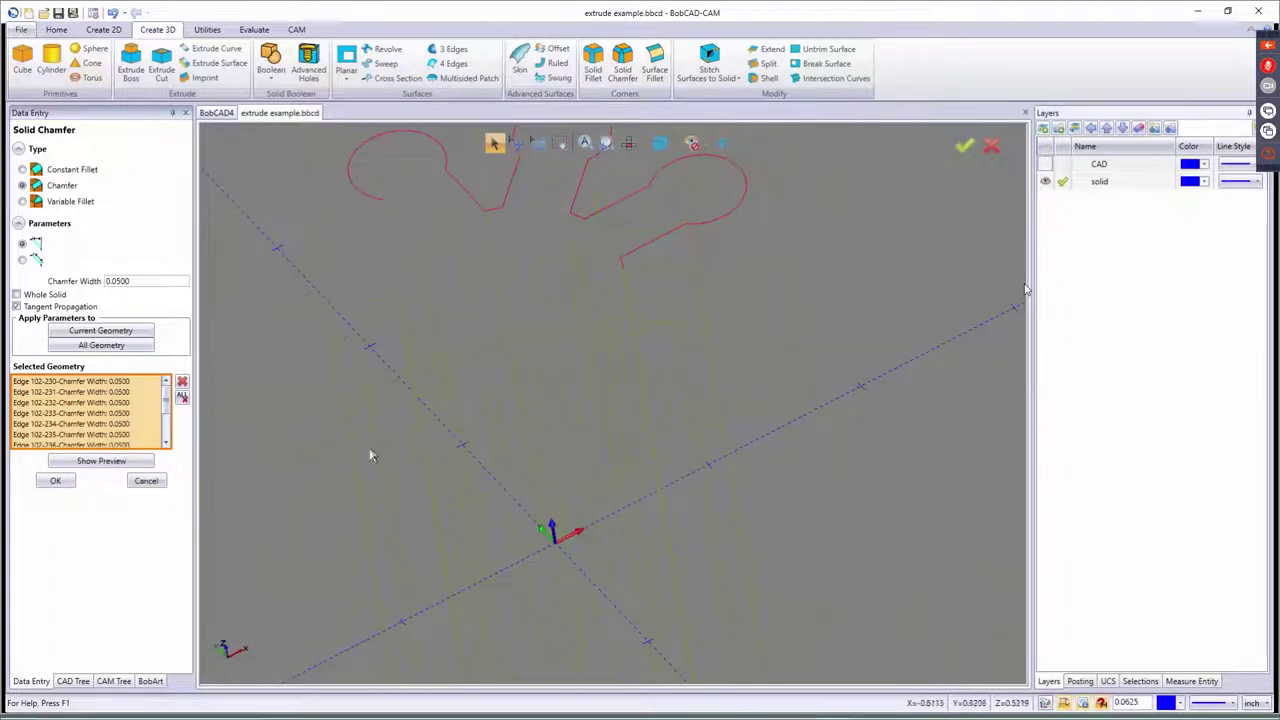
pyautogui.click(146, 481)
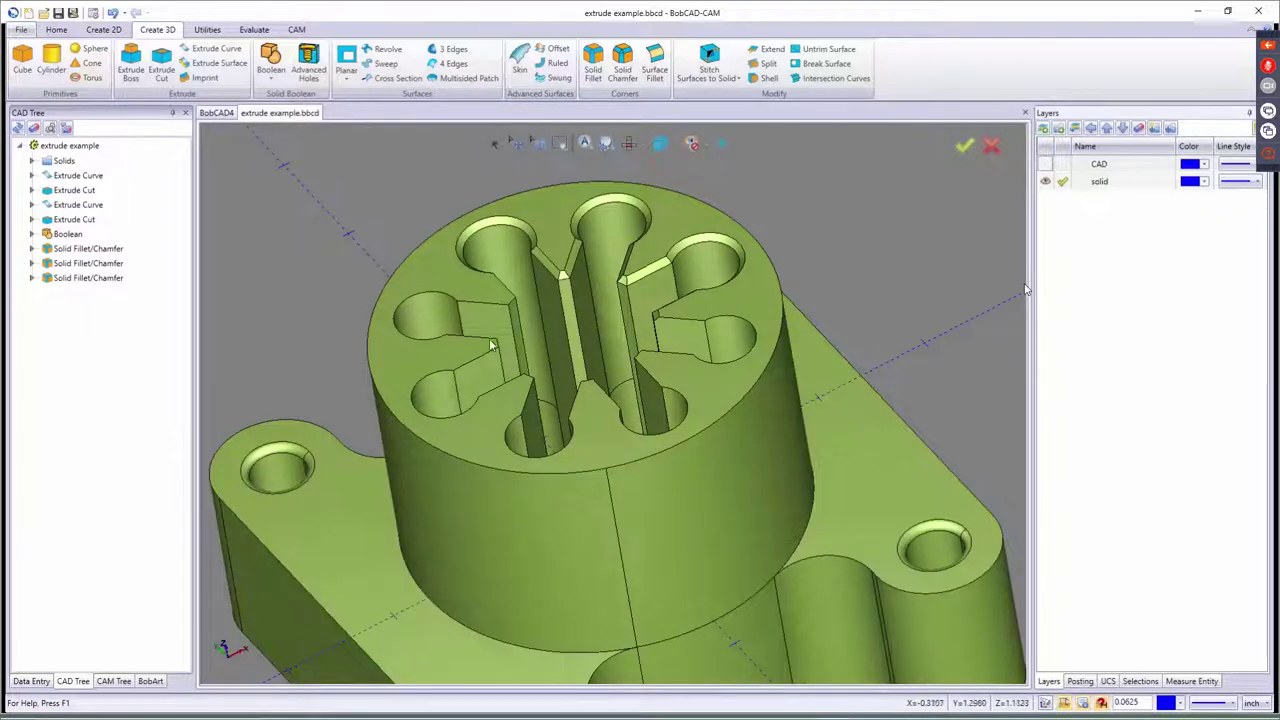
# - Zoom out on the part and bring up the File tab's recent documents list
pyautogui.scroll(-4, 492, 345)
pyautogui.scroll(-3, 533, 345)
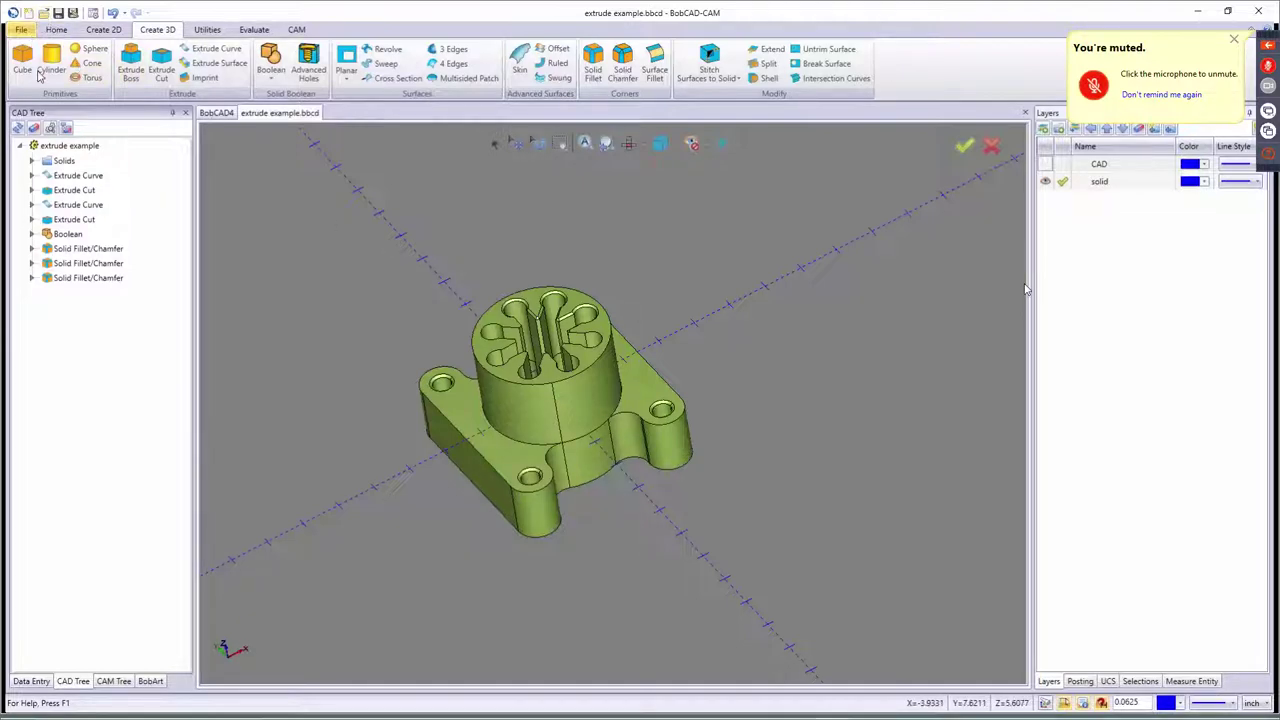
pyautogui.click(22, 30)
# - Open 'extrude example draft' and zoom and tilt the flat sketch into a 3-D view
pyautogui.click(196, 112)
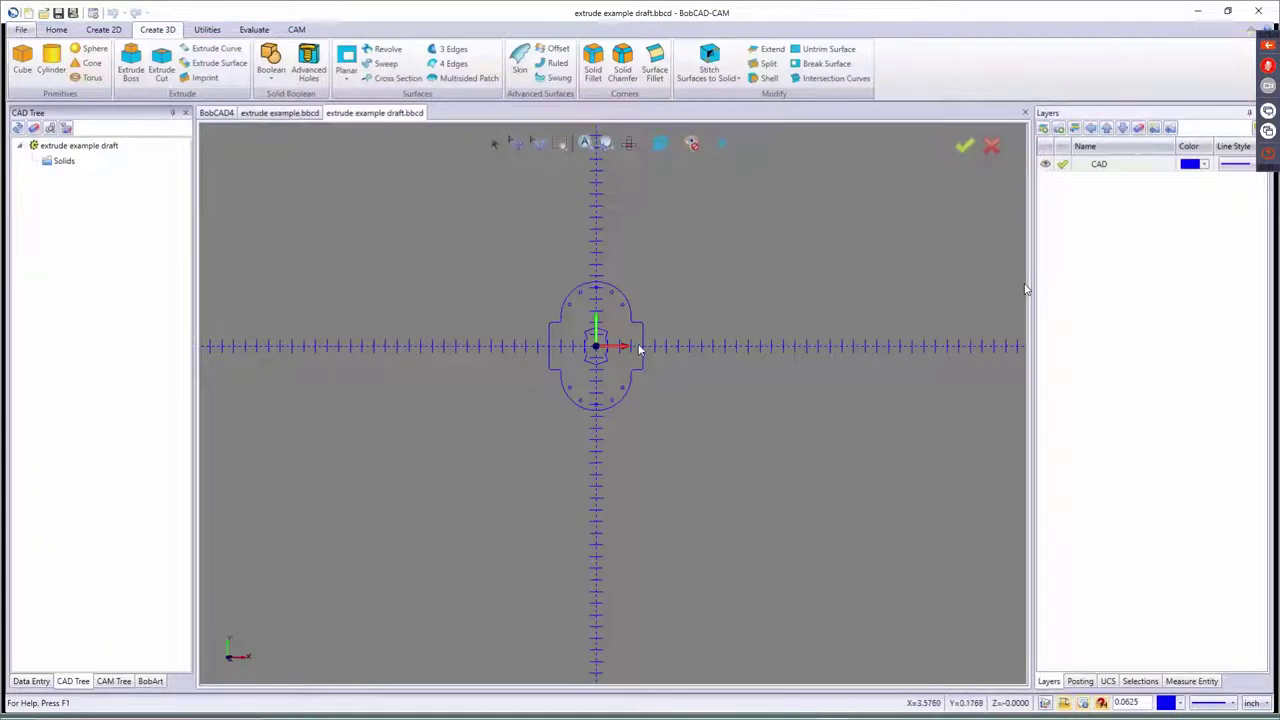
pyautogui.scroll(3, 638, 345)
pyautogui.moveTo(601, 375); pyautogui.dragTo(600, 368, button='middle')
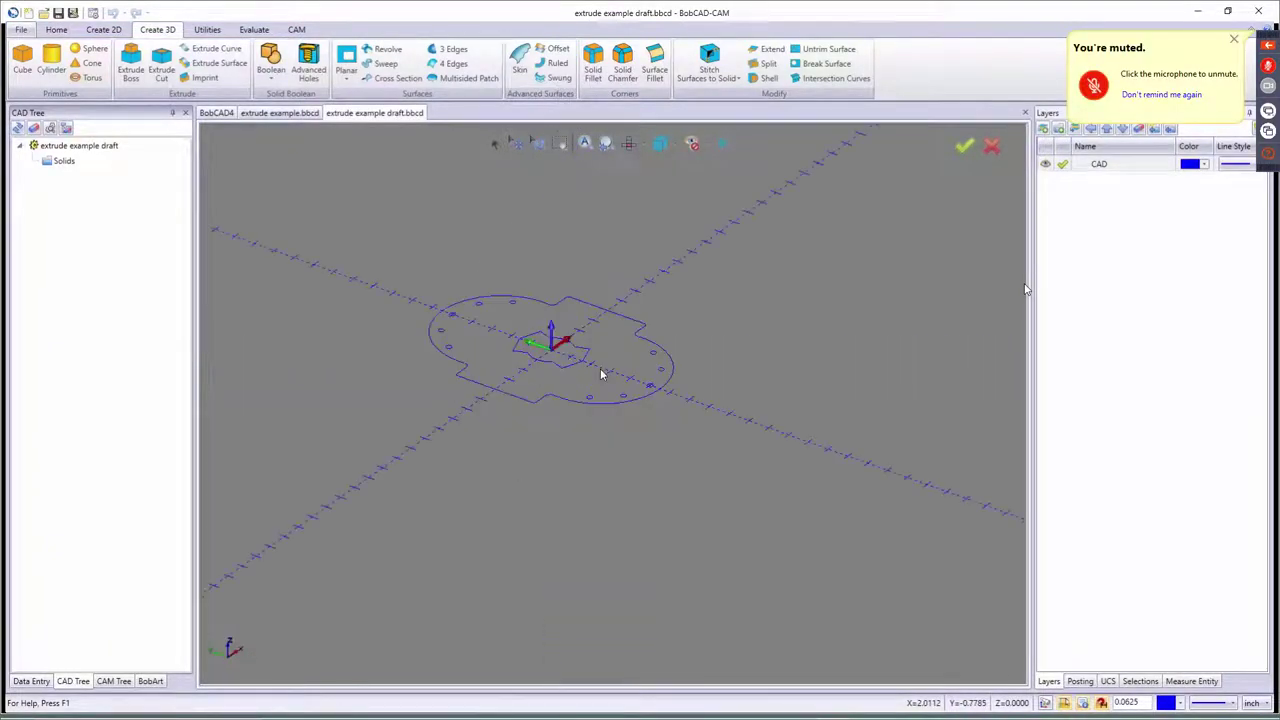
pyautogui.scroll(3, 543, 363)
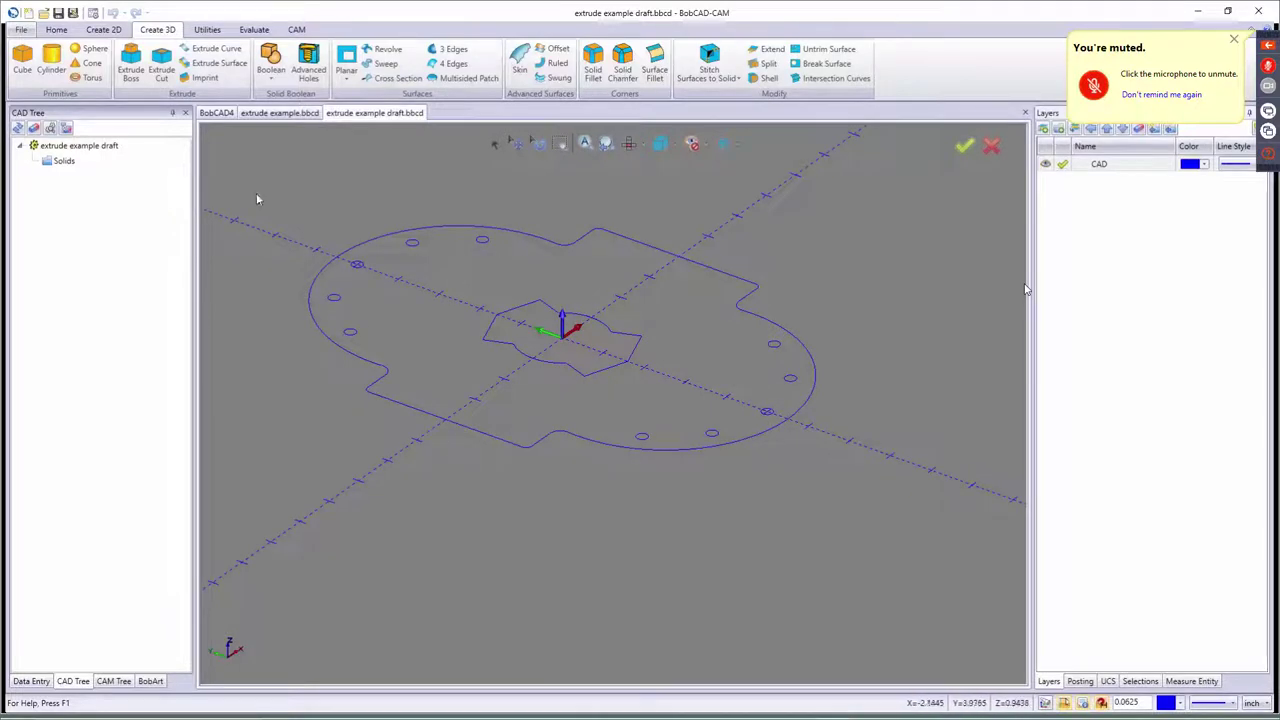
# - Select the flange outline for a curve extrusion, excluding the central star profile
pyautogui.click(213, 50)
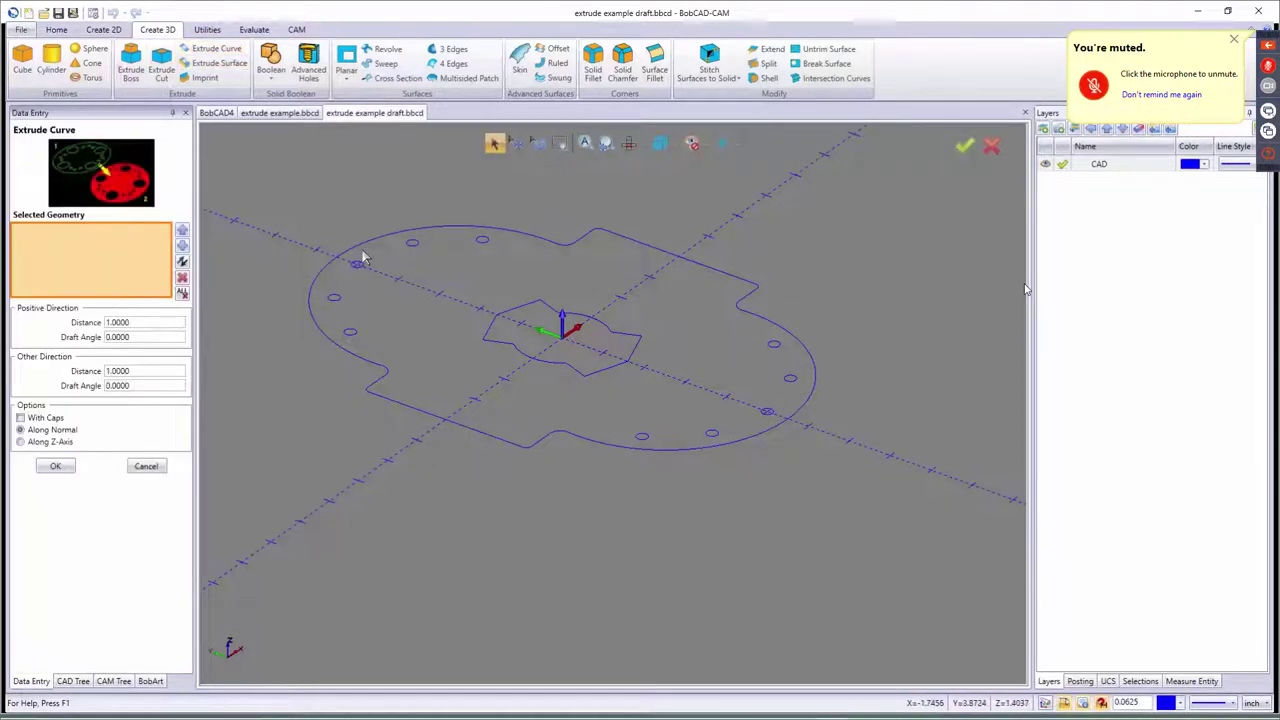
pyautogui.moveTo(268, 170); pyautogui.dragTo(927, 550)
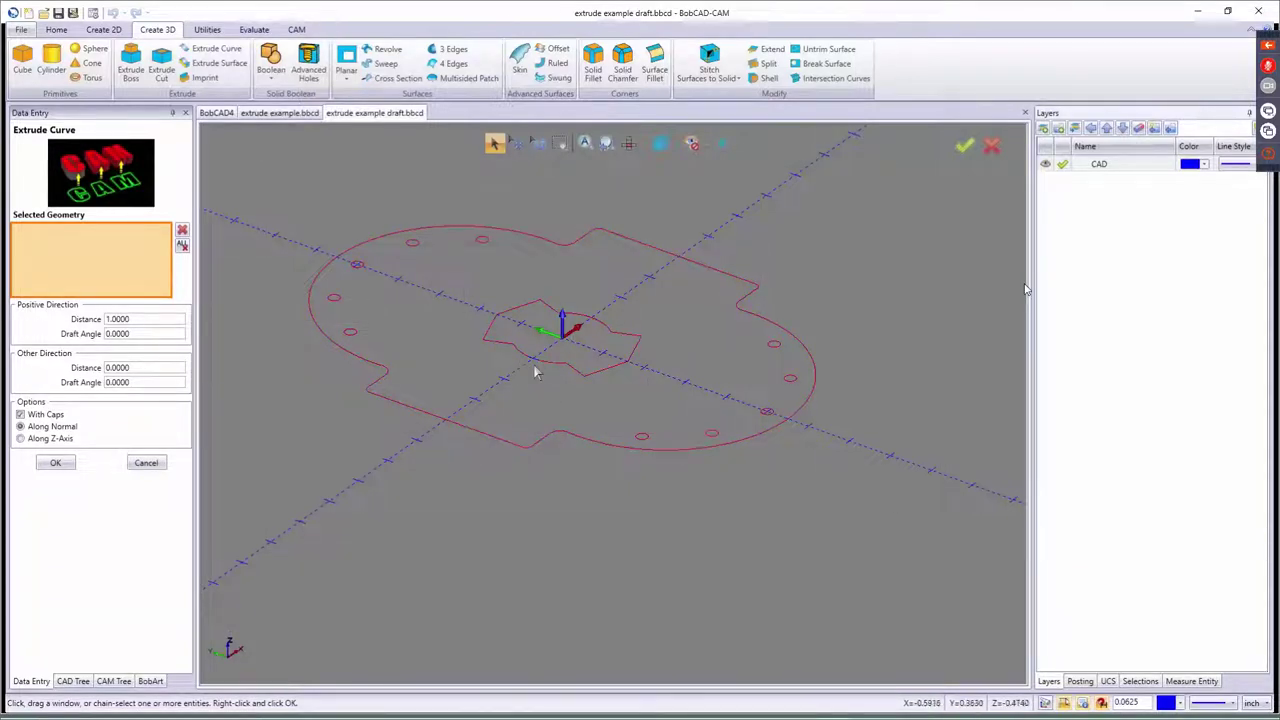
pyautogui.rightClick(535, 365)
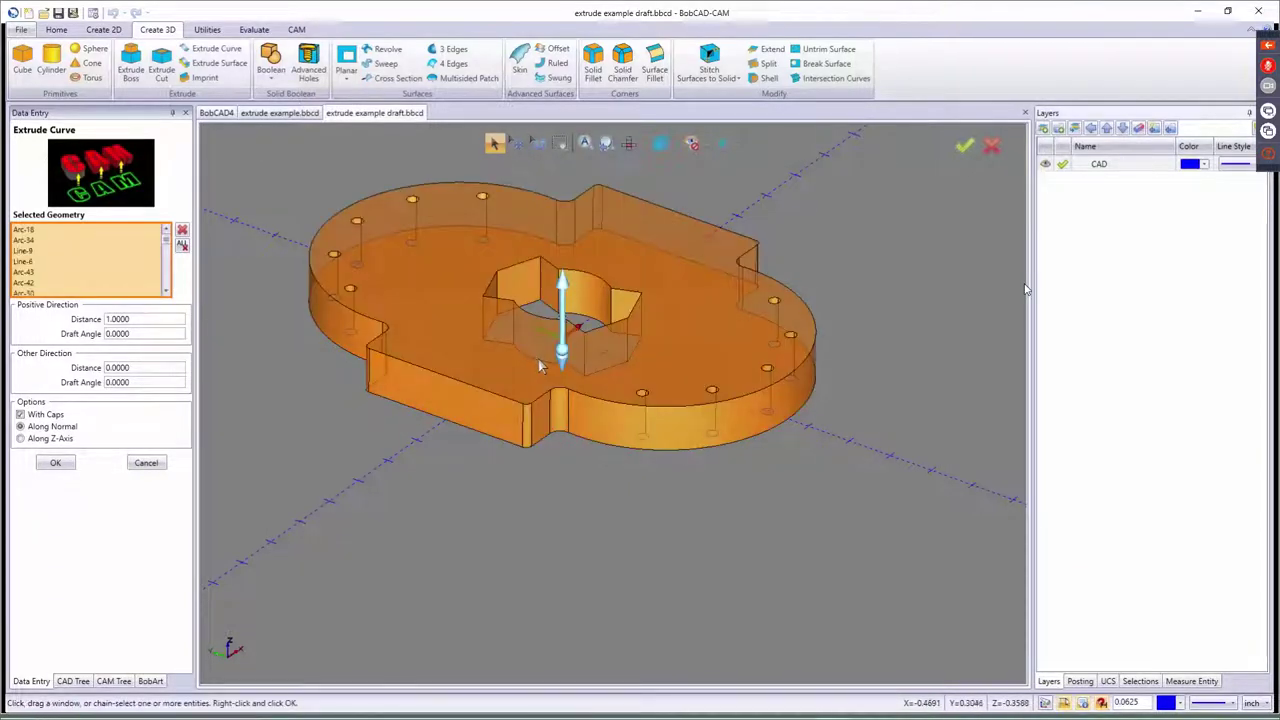
pyautogui.click(542, 367)
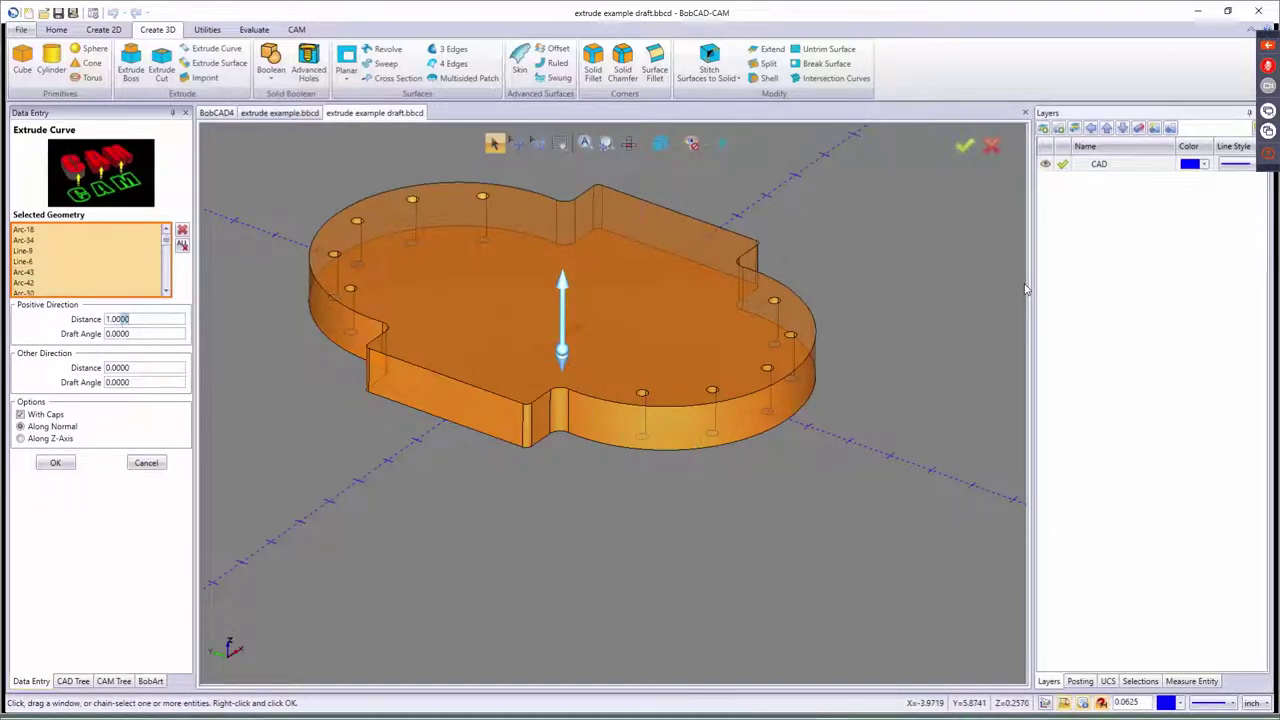
# - Set the upward extrusion distance to 0 so it extrudes 1.0 downward, then view from the front
pyautogui.moveTo(128, 319); pyautogui.dragTo(55, 330)
pyautogui.write('0')
pyautogui.press('Tab')
pyautogui.press('Tab')
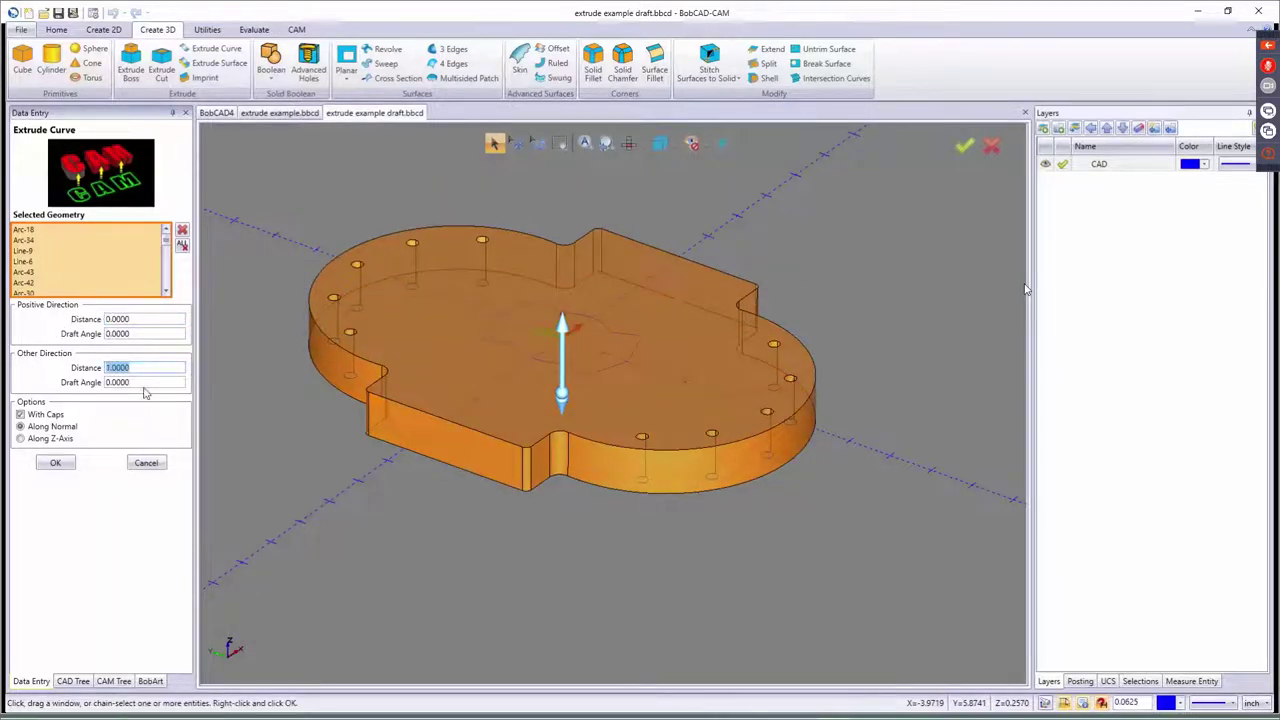
pyautogui.press('Tab')
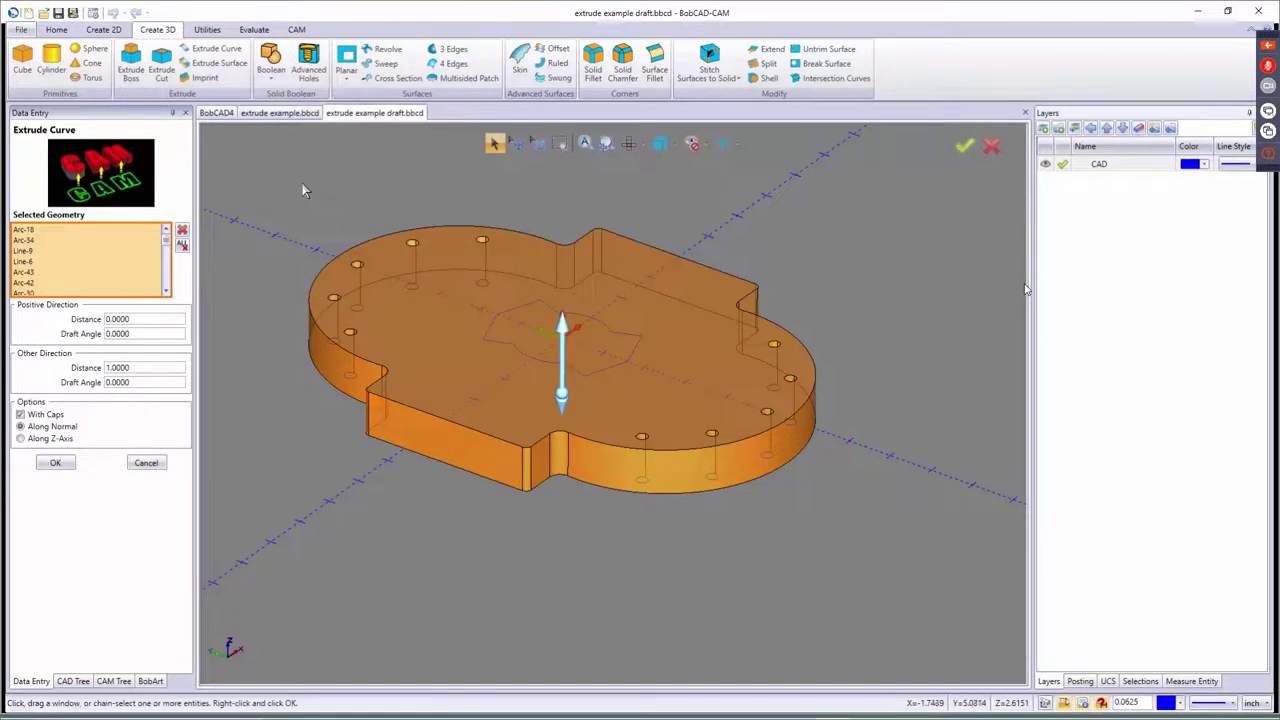
pyautogui.press('F5')
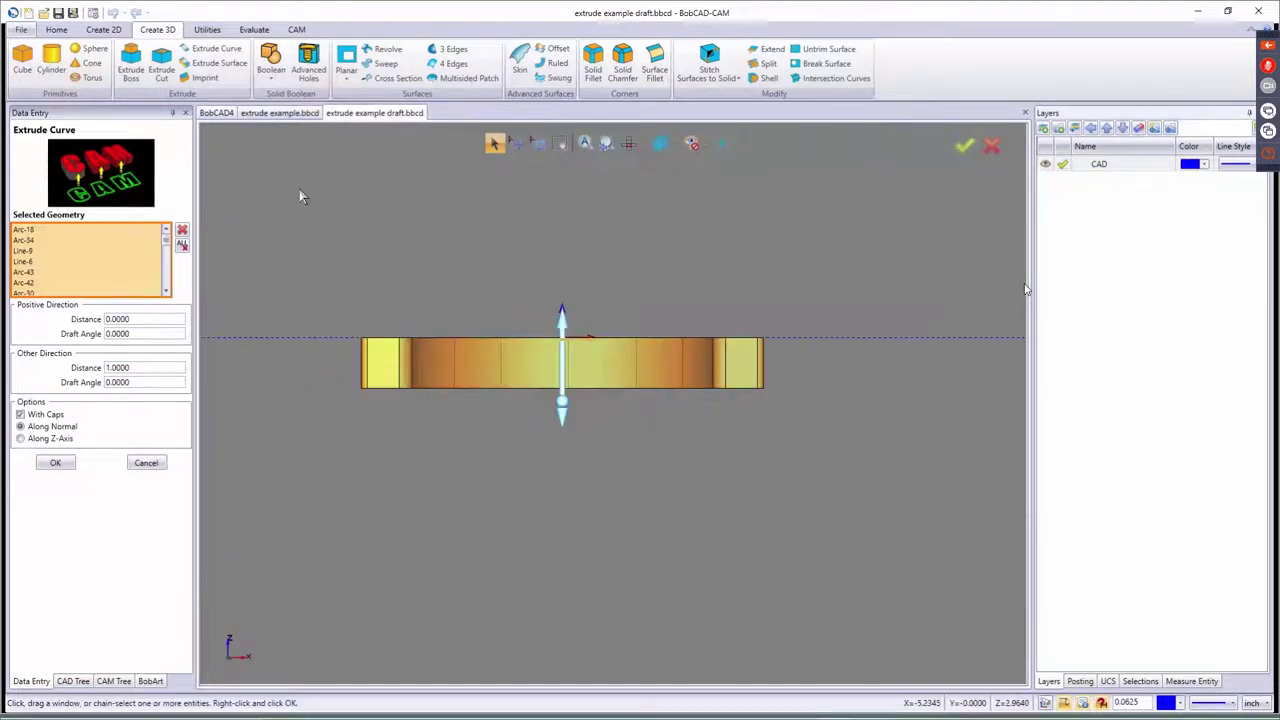
# - Try a 10° draft angle on the downward extrusion and orbit to inspect the taper
pyautogui.click(160, 390)
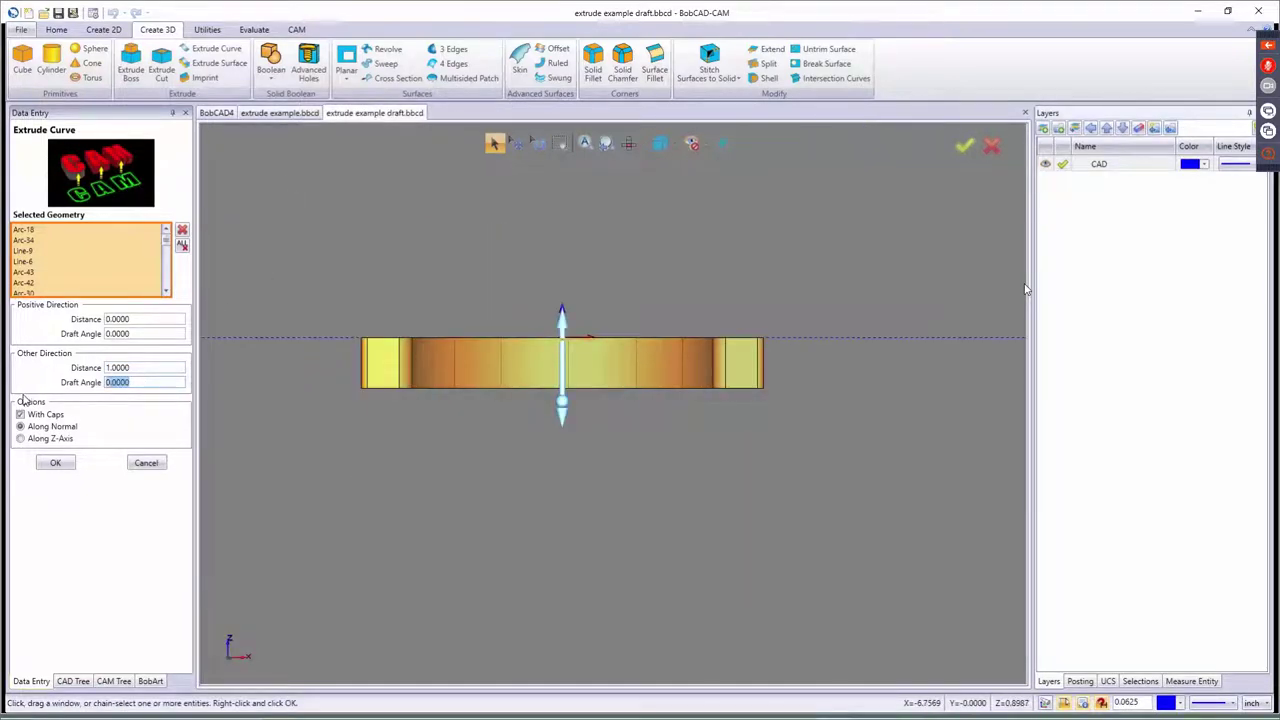
pyautogui.write('10')
pyautogui.press('Tab')
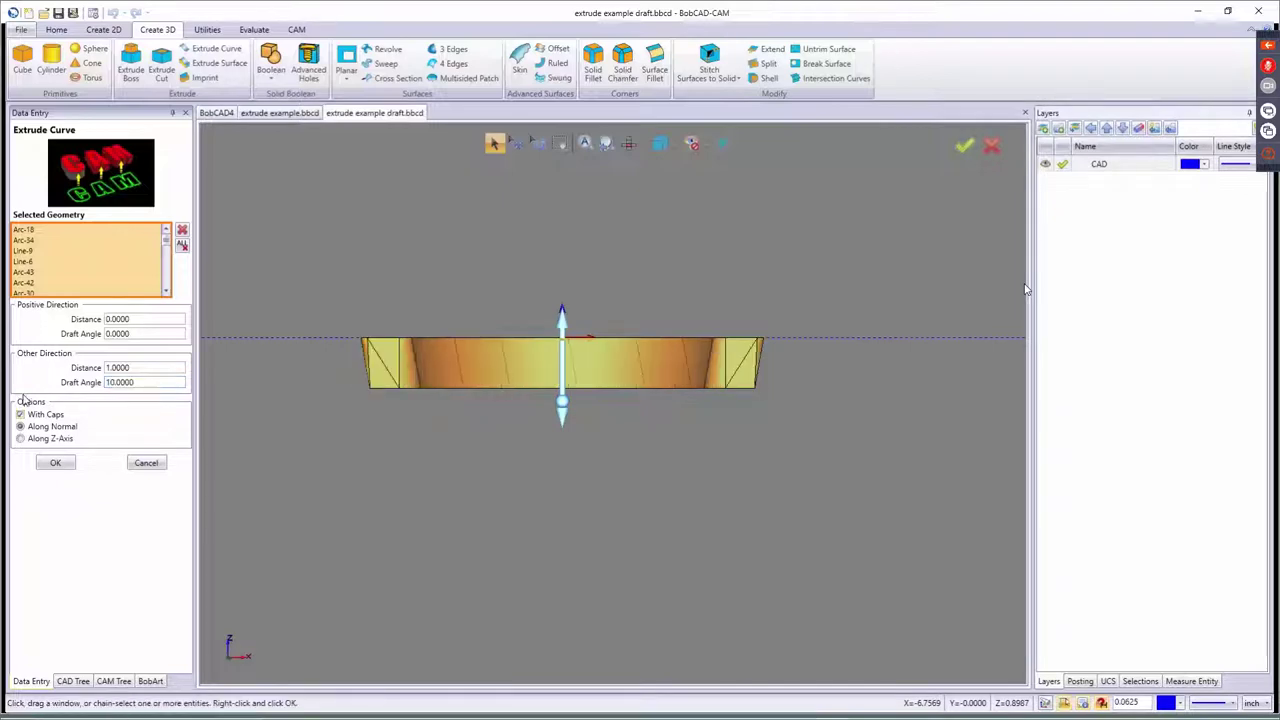
pyautogui.moveTo(437, 385); pyautogui.dragTo(474, 412, button='middle')
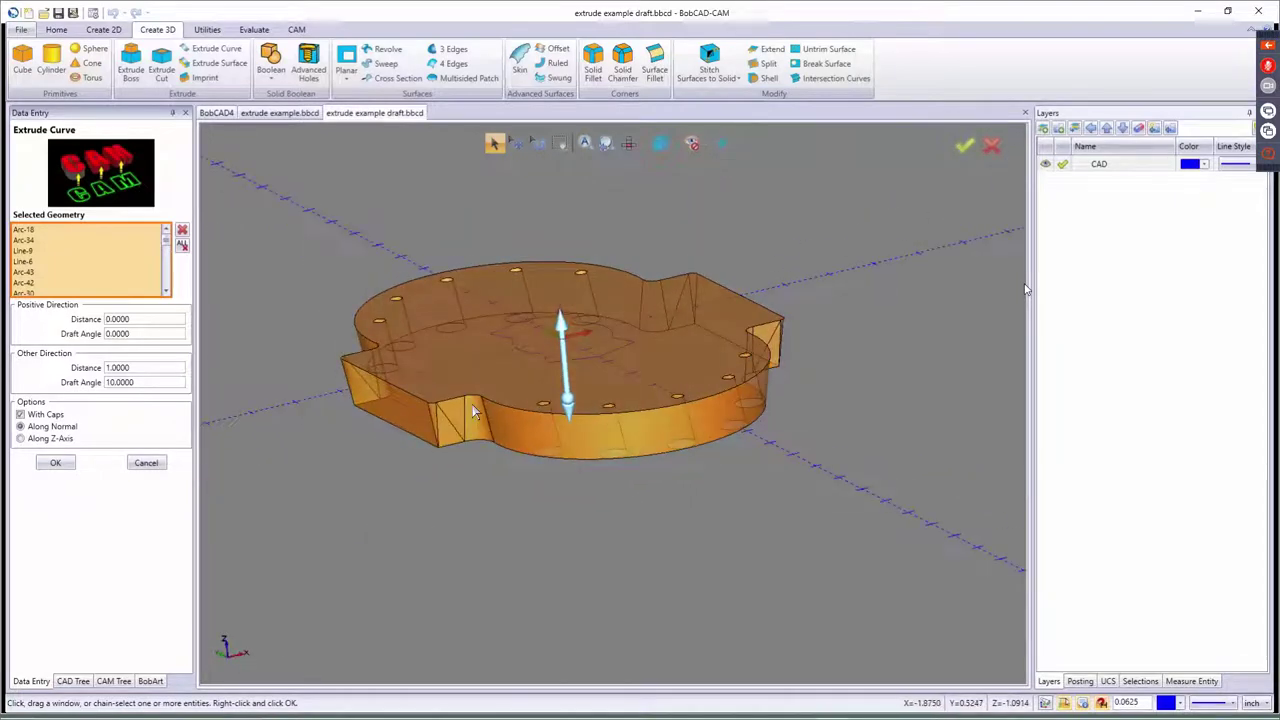
# - Change the downward draft angle to -10°, then settle on -2°
pyautogui.doubleClick(130, 368)
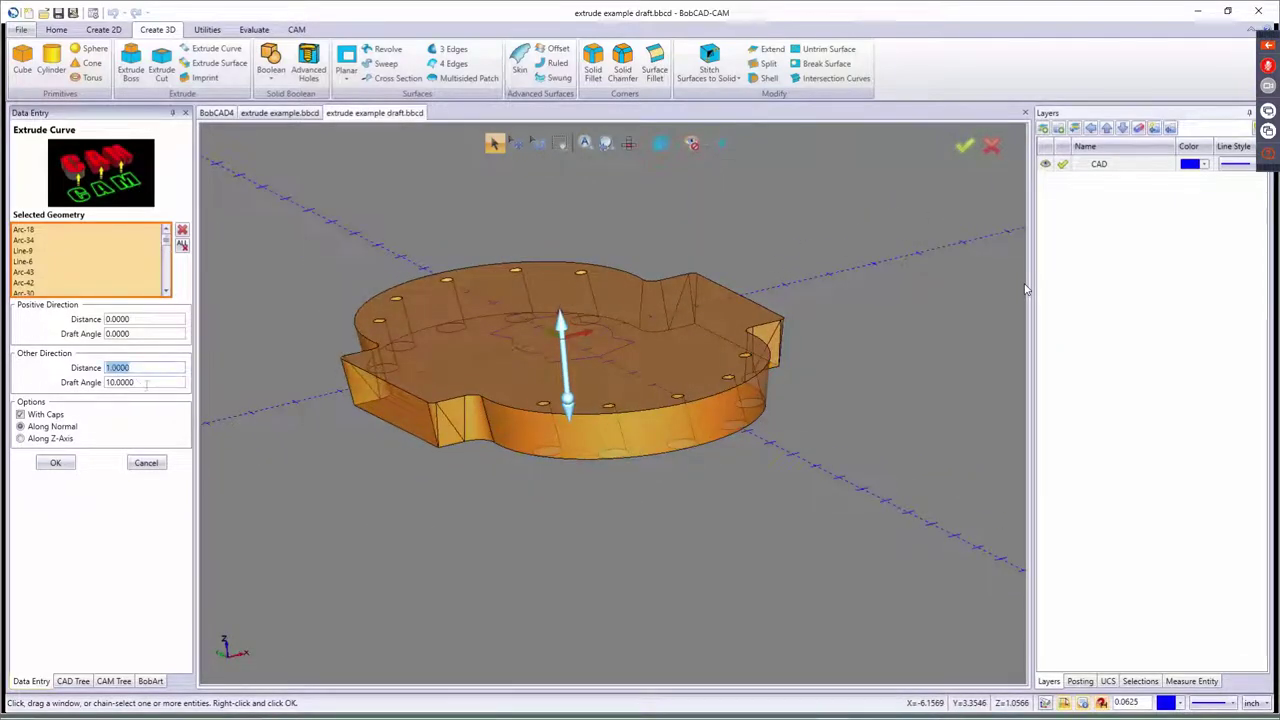
pyautogui.doubleClick(140, 383)
pyautogui.write('-')
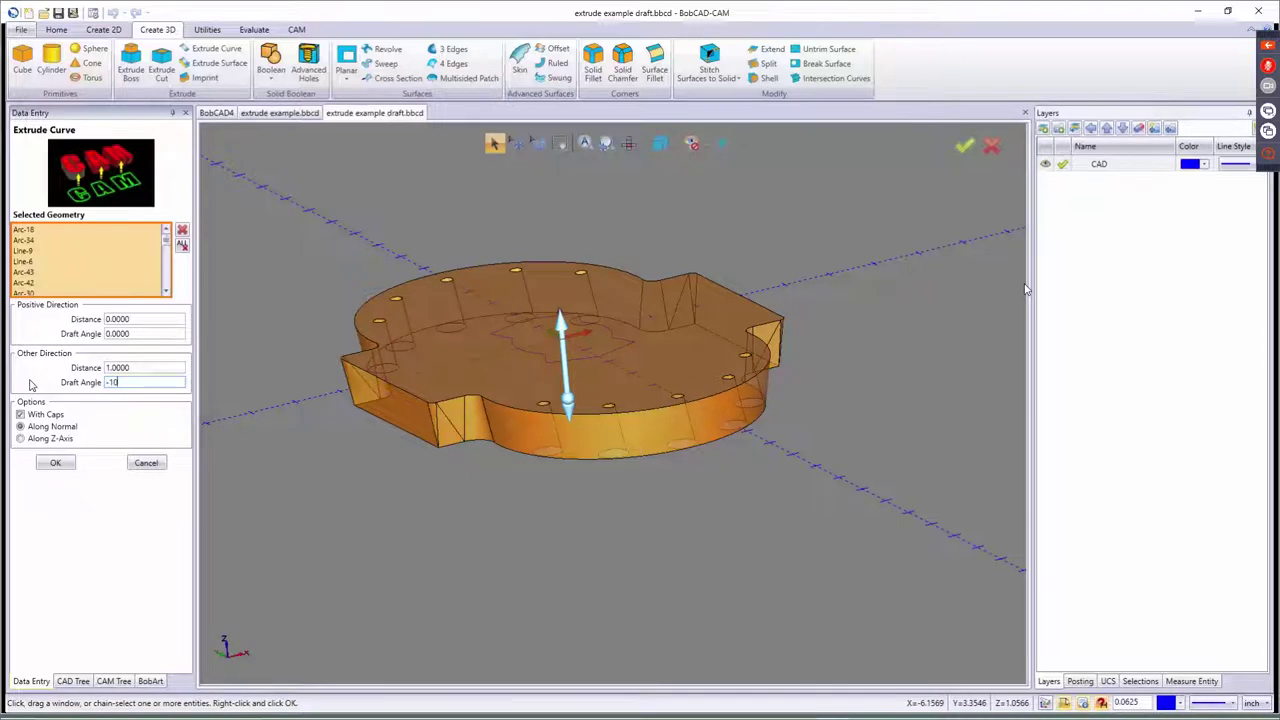
pyautogui.write('10')
pyautogui.press('Return')
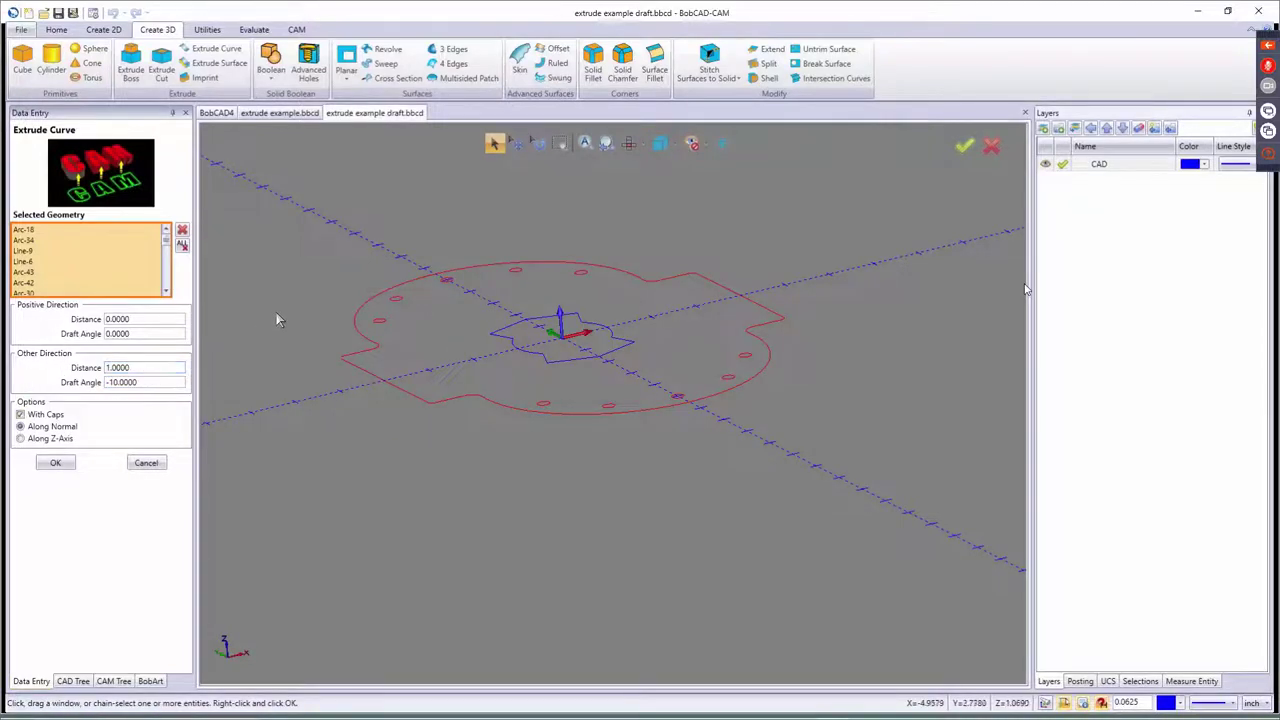
pyautogui.press('Tab')
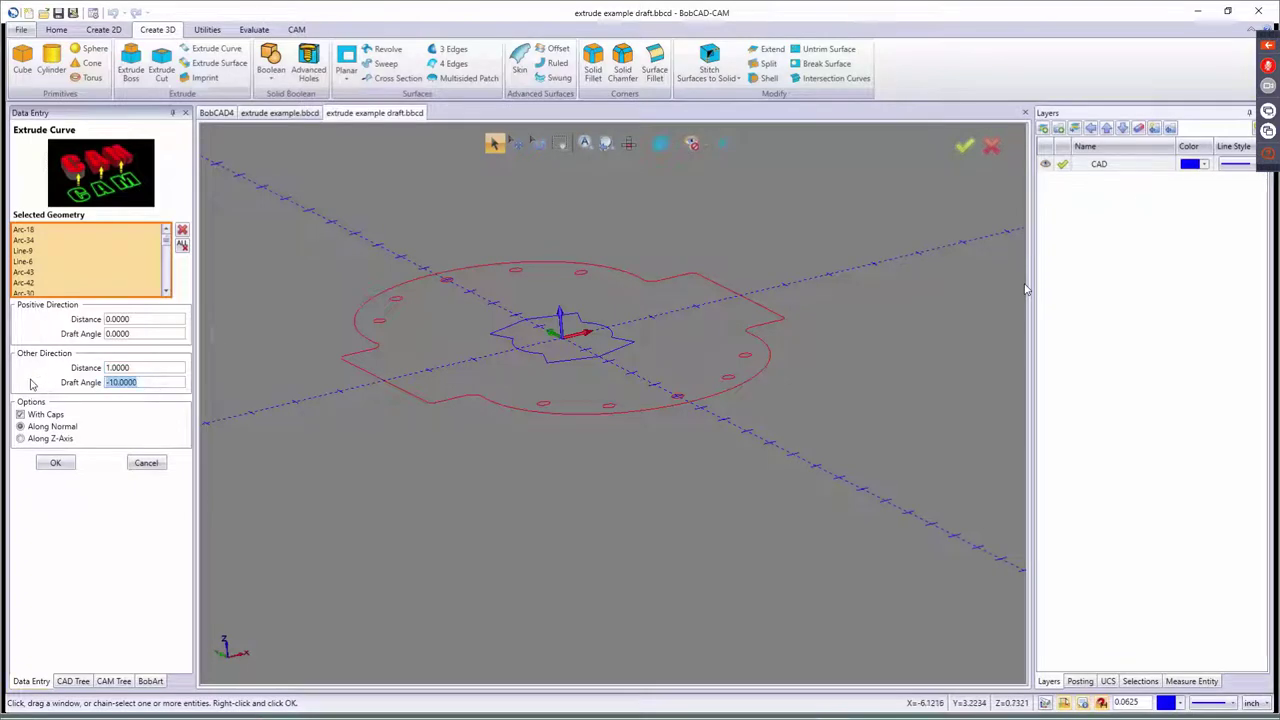
pyautogui.press('BackSpace')
pyautogui.write('-2')
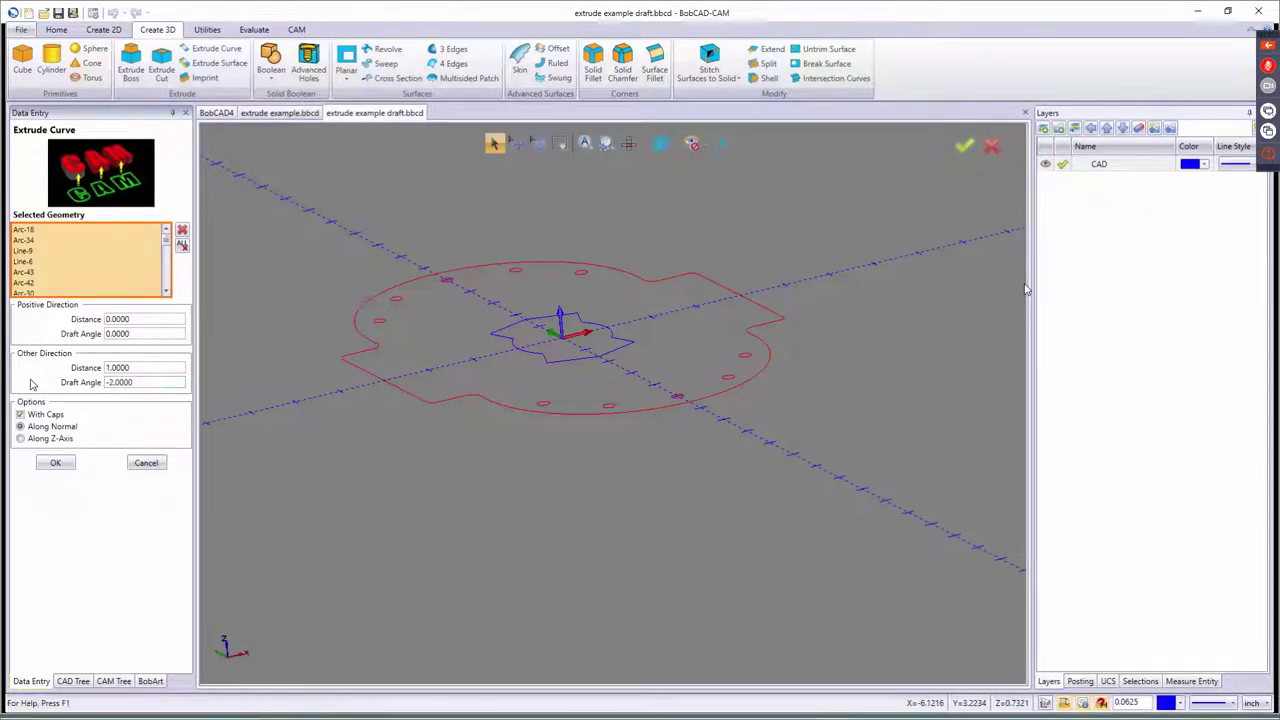
pyautogui.press('Tab')
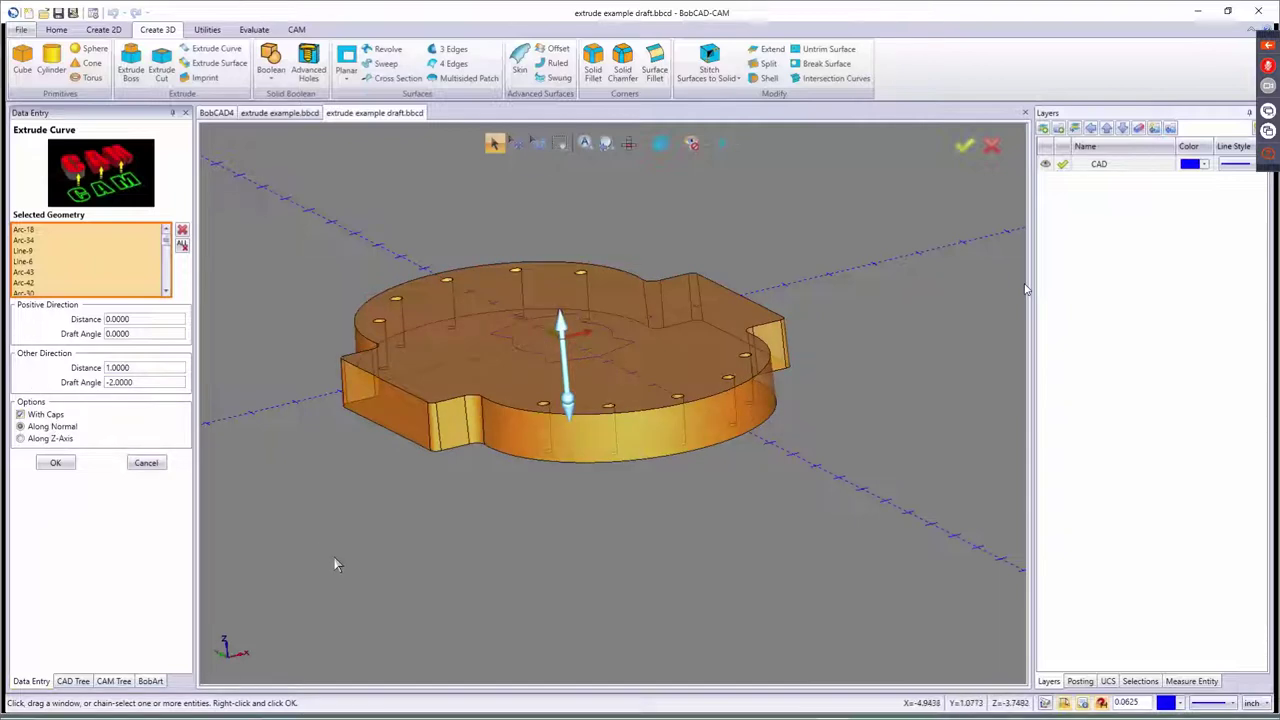
# - In front view, try draft angles of -5°, then 5°, then -5° again
pyautogui.press('F3')
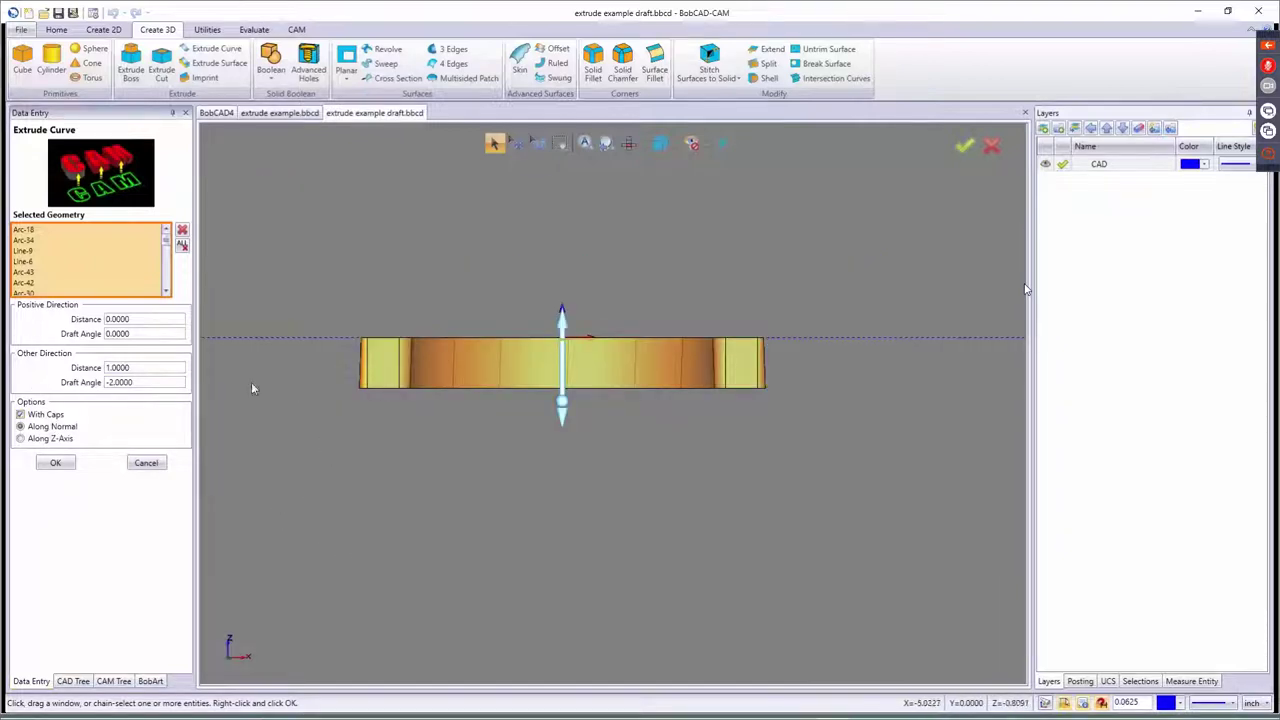
pyautogui.moveTo(142, 388); pyautogui.dragTo(34, 392)
pyautogui.write('-')
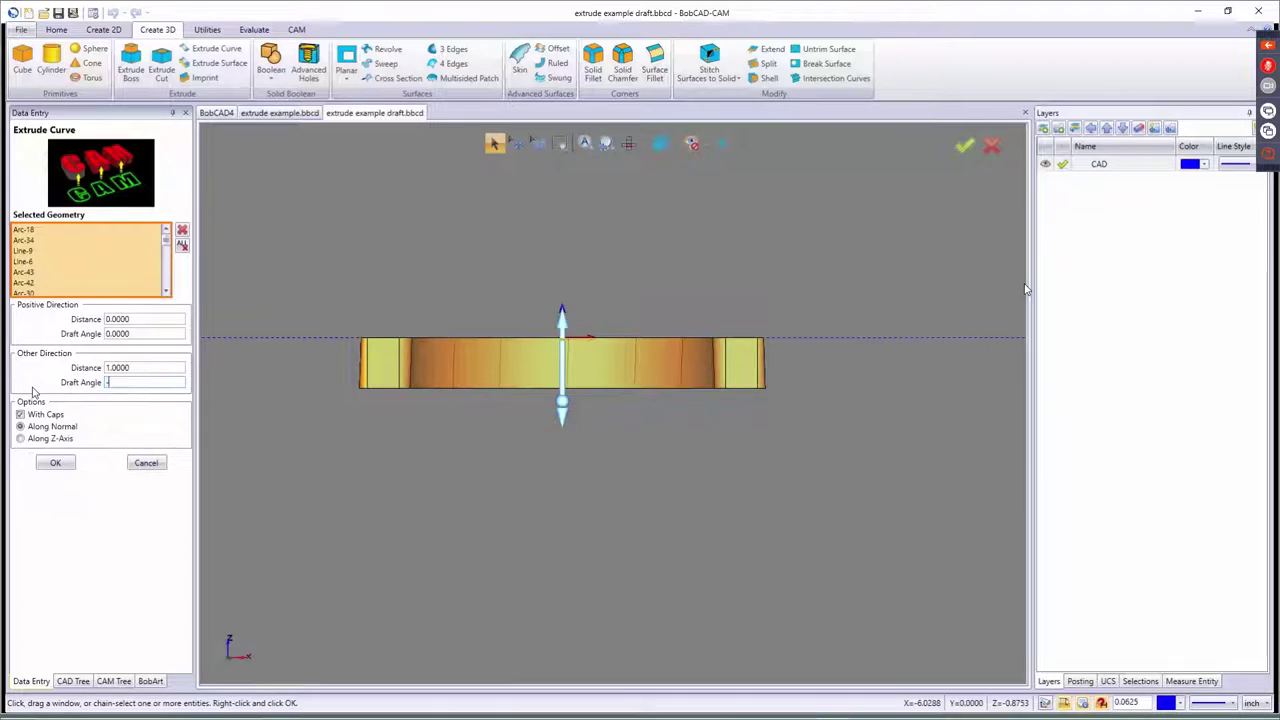
pyautogui.write('5')
pyautogui.press('Return')
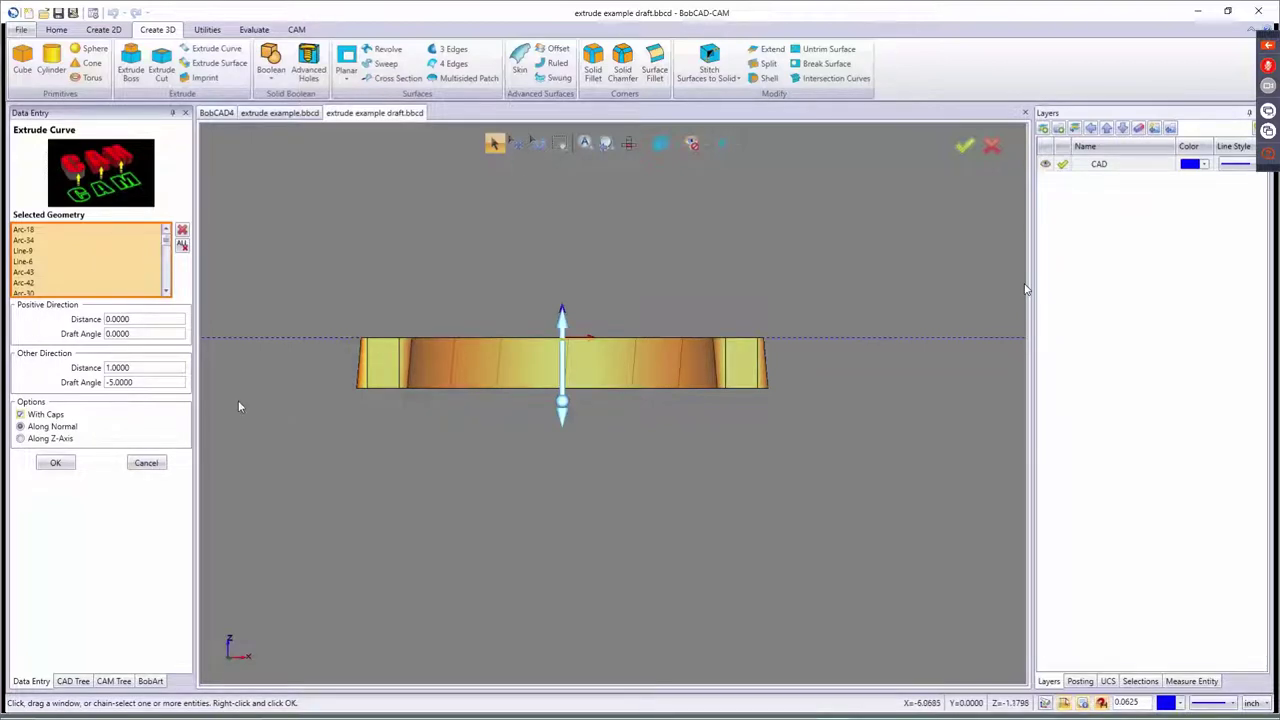
pyautogui.moveTo(140, 382); pyautogui.dragTo(56, 387)
pyautogui.write('5')
pyautogui.press('Return')
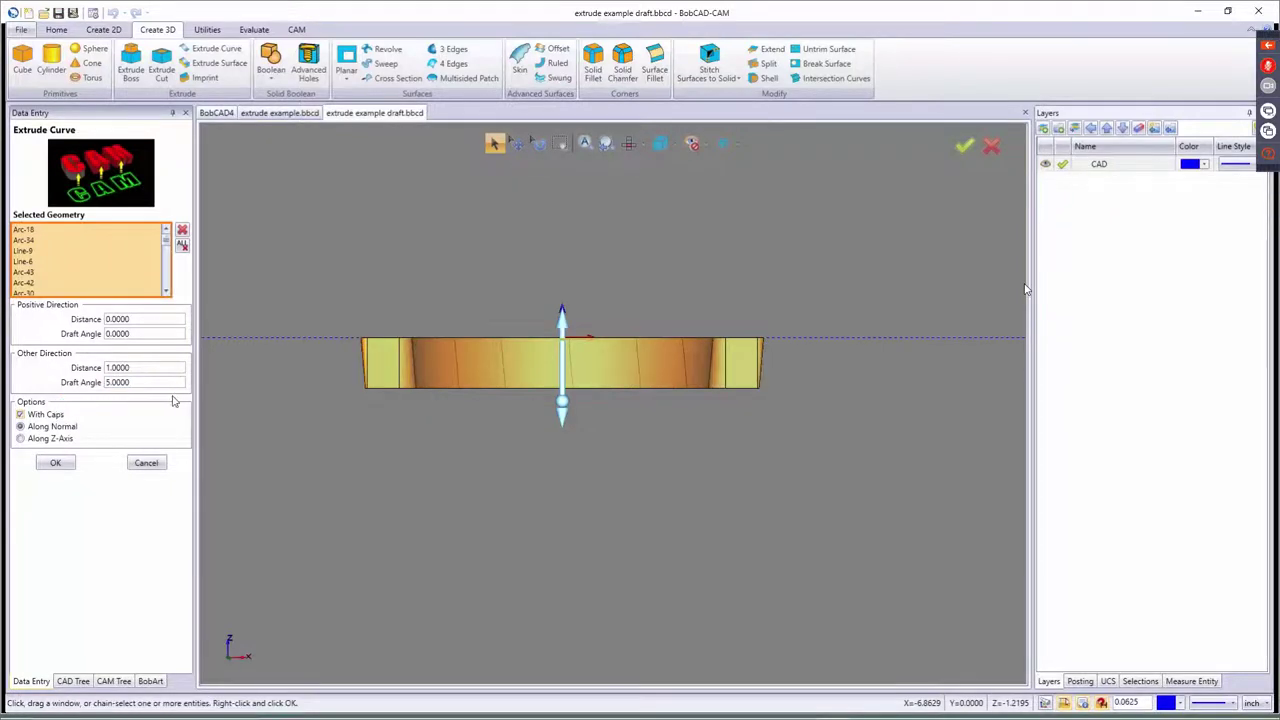
pyautogui.moveTo(140, 382); pyautogui.dragTo(67, 393)
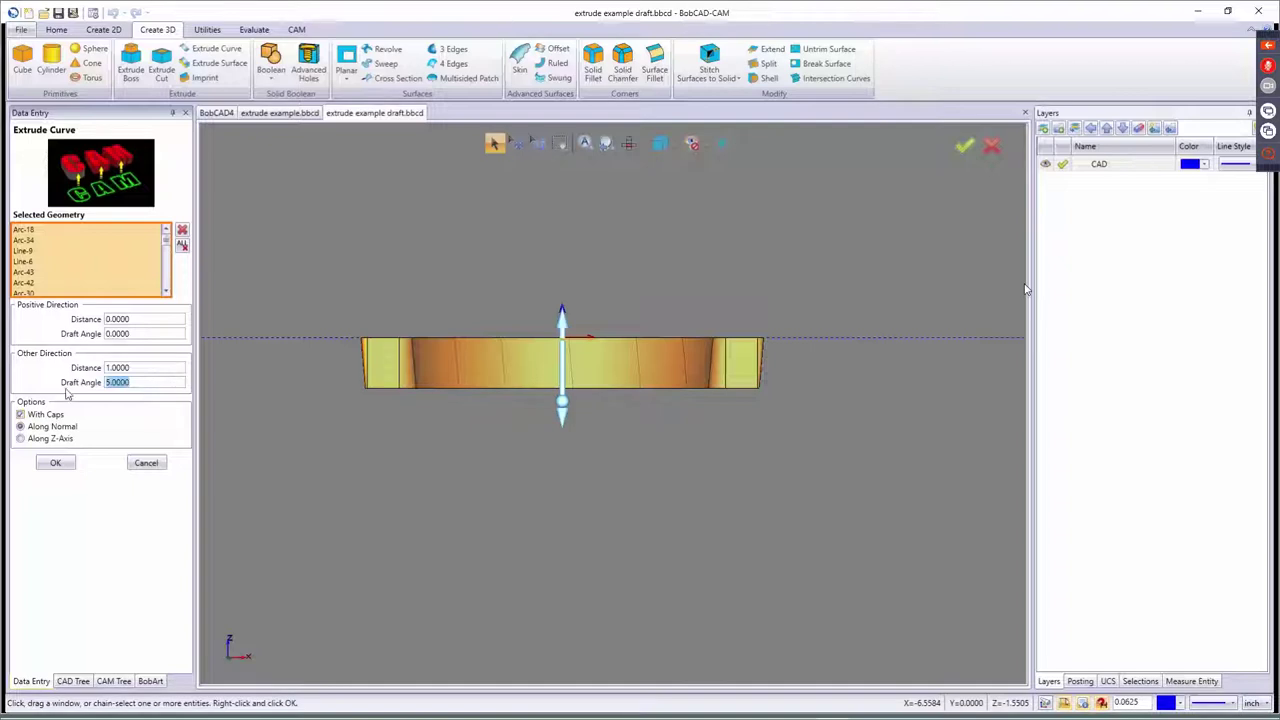
pyautogui.write('-5')
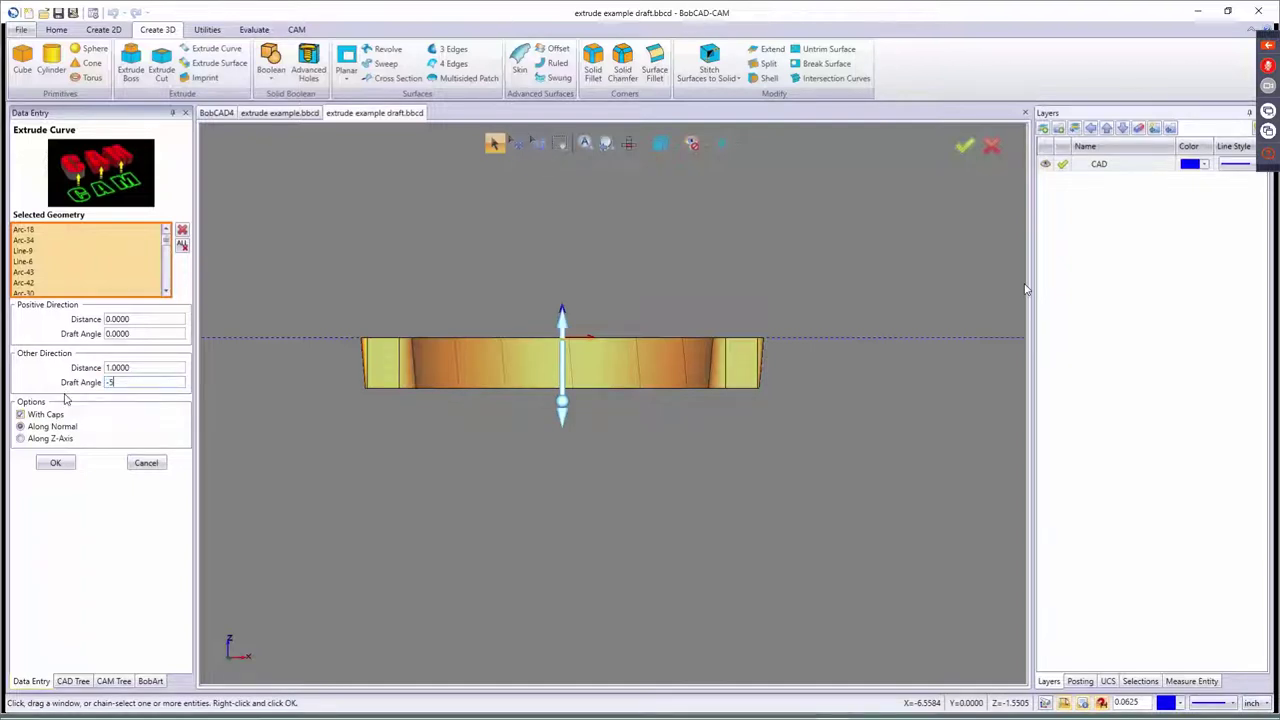
pyautogui.press('Return')
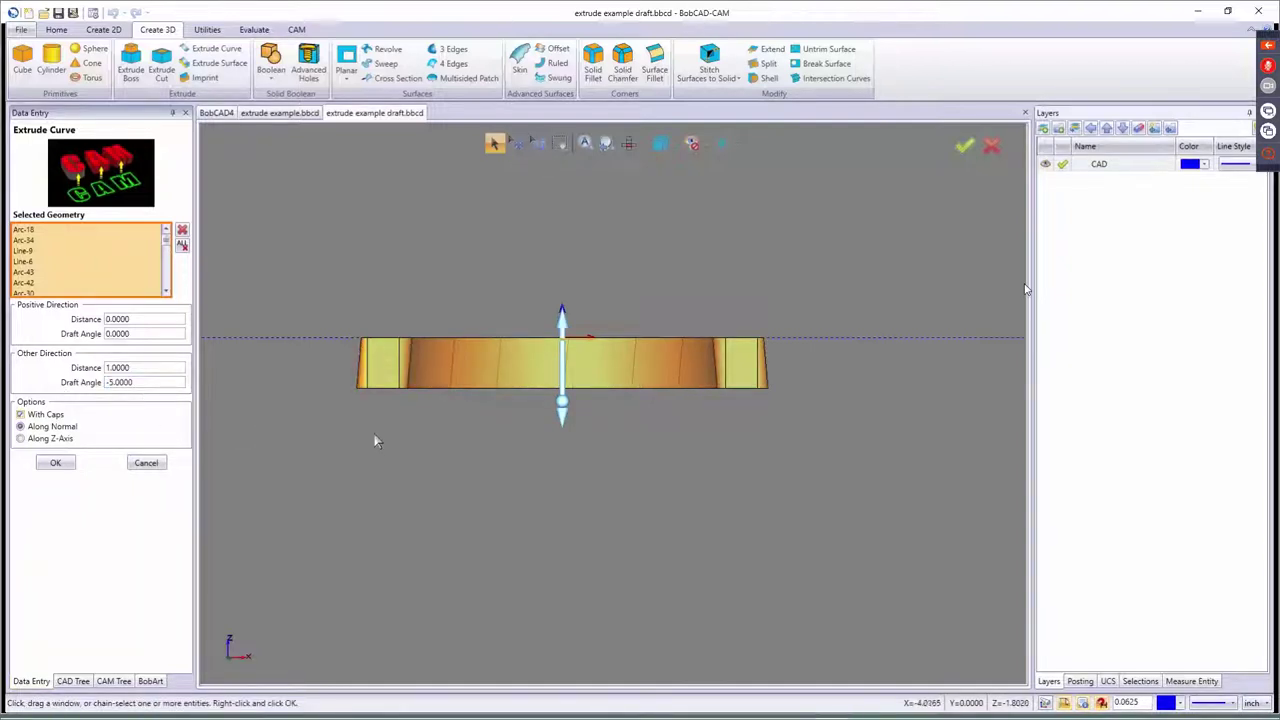
# - From an oblique view, set the downward draft to -8°, then to -6°
pyautogui.moveTo(434, 517); pyautogui.dragTo(464, 505, button='middle')
pyautogui.doubleClick(144, 382)
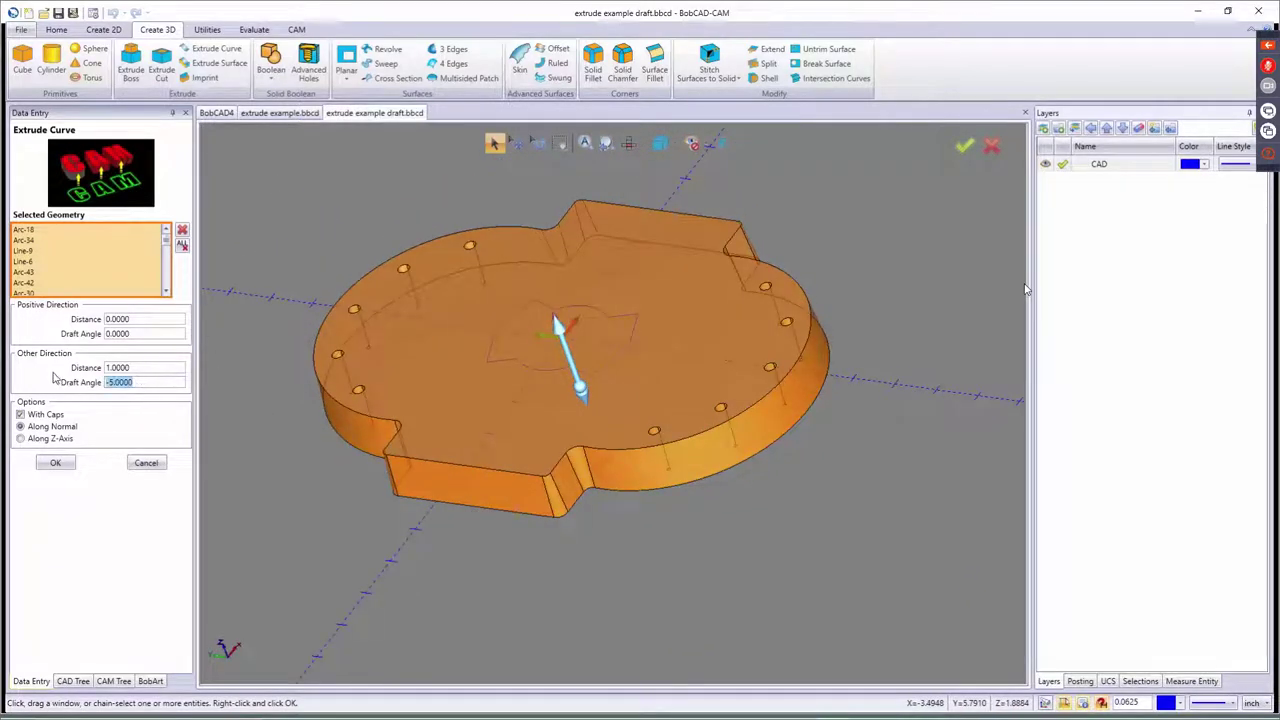
pyautogui.press('BackSpace')
pyautogui.write('-8')
pyautogui.press('Tab')
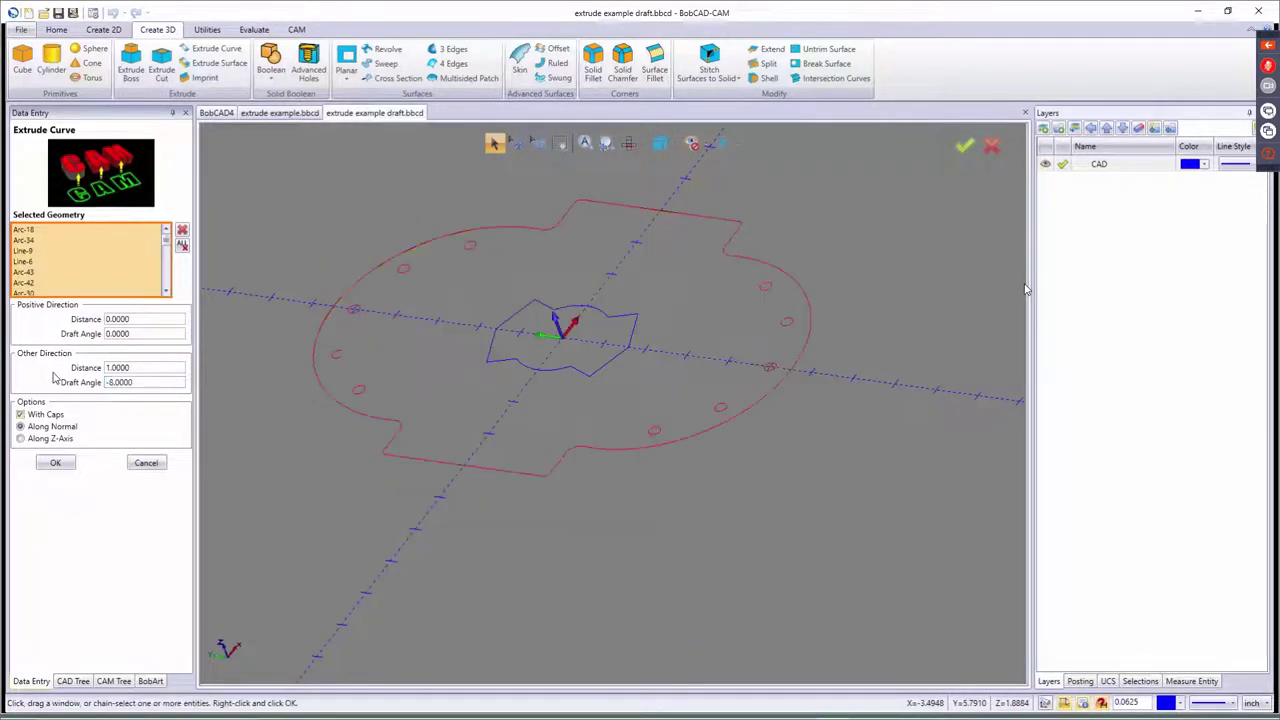
pyautogui.doubleClick(122, 382)
pyautogui.write('-6')
pyautogui.press('Tab')
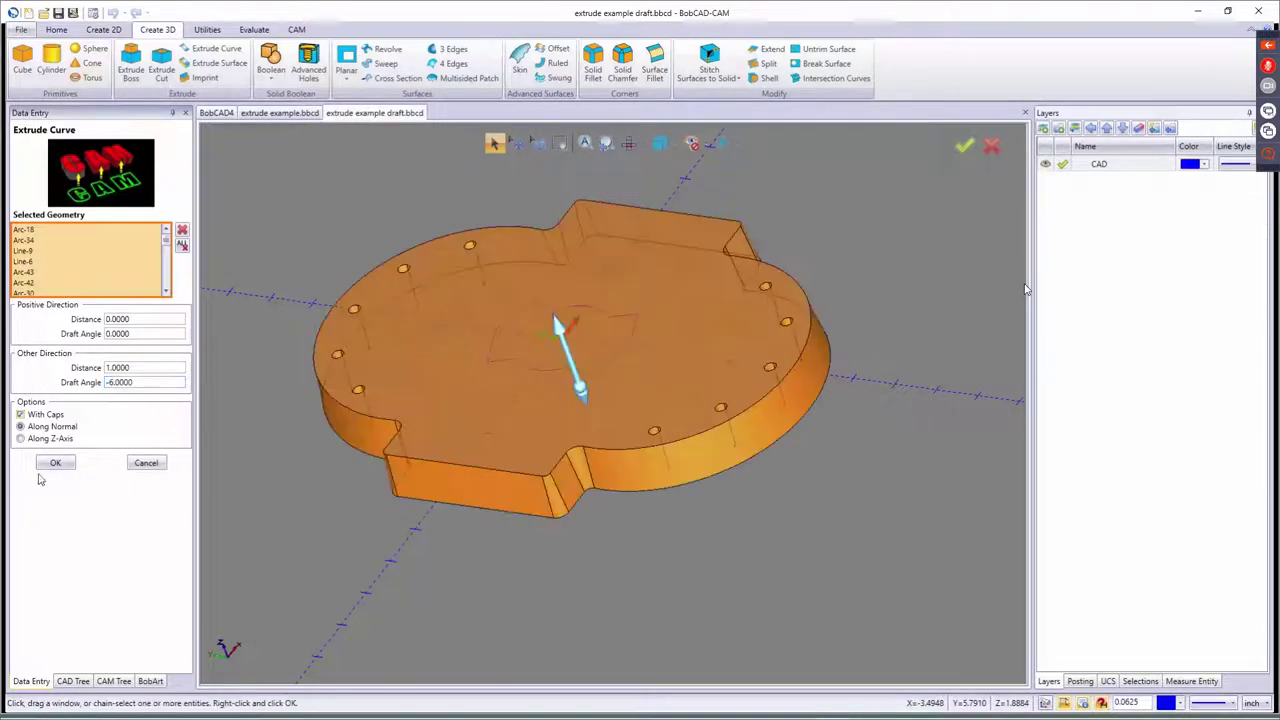
# - Accept the 1-inch, -6° drafted extrusion and show the part as wireframe
pyautogui.click(55, 462)
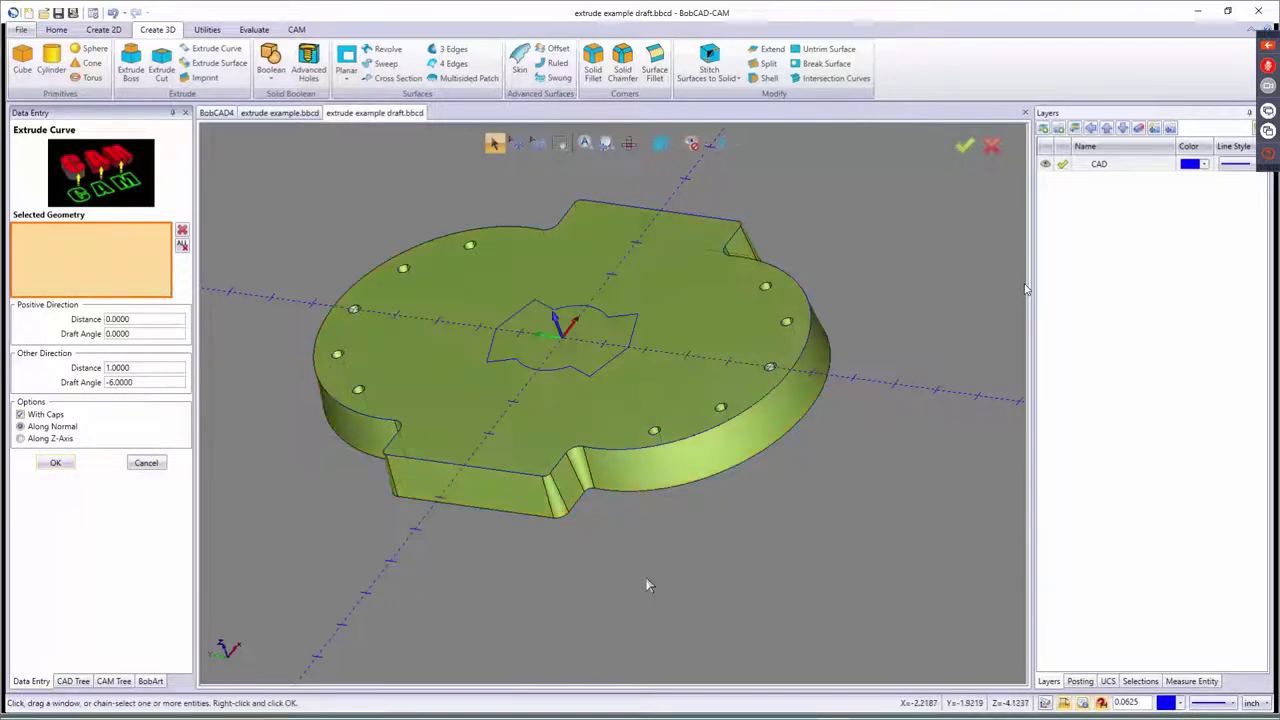
pyautogui.moveTo(629, 560); pyautogui.dragTo(430, 335, button='middle')
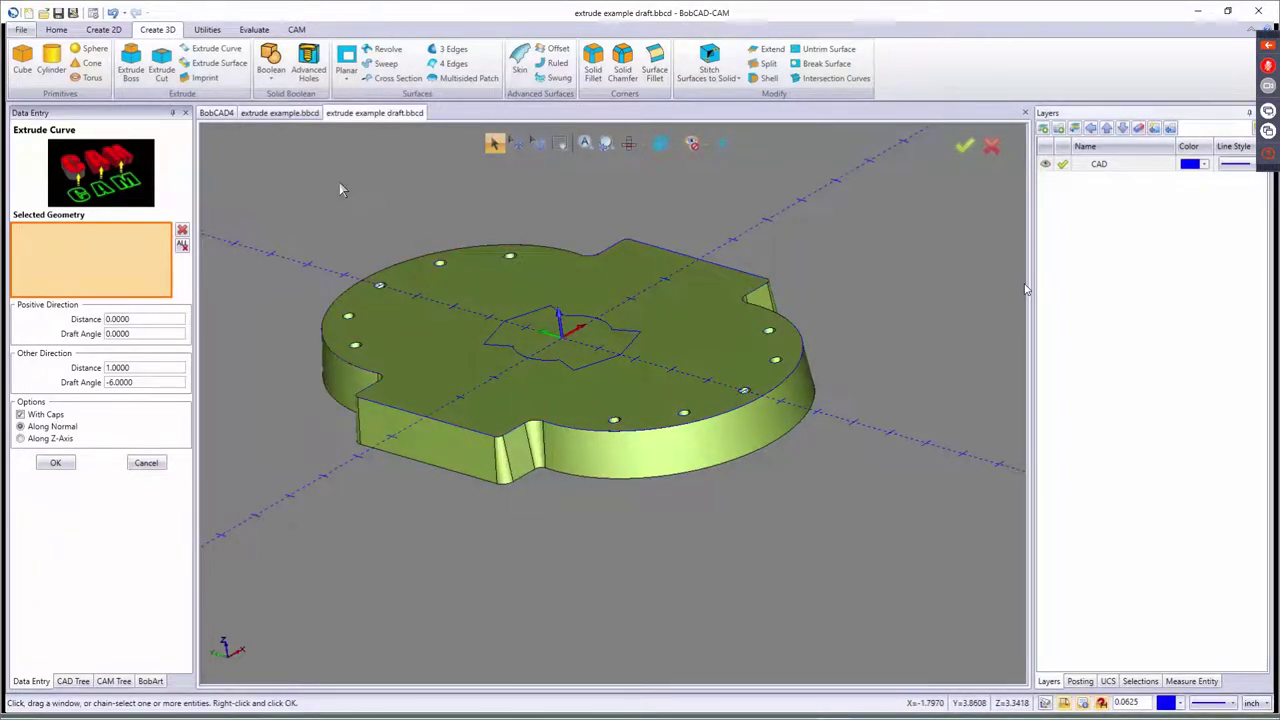
pyautogui.hotkey('ctrl', 'z')
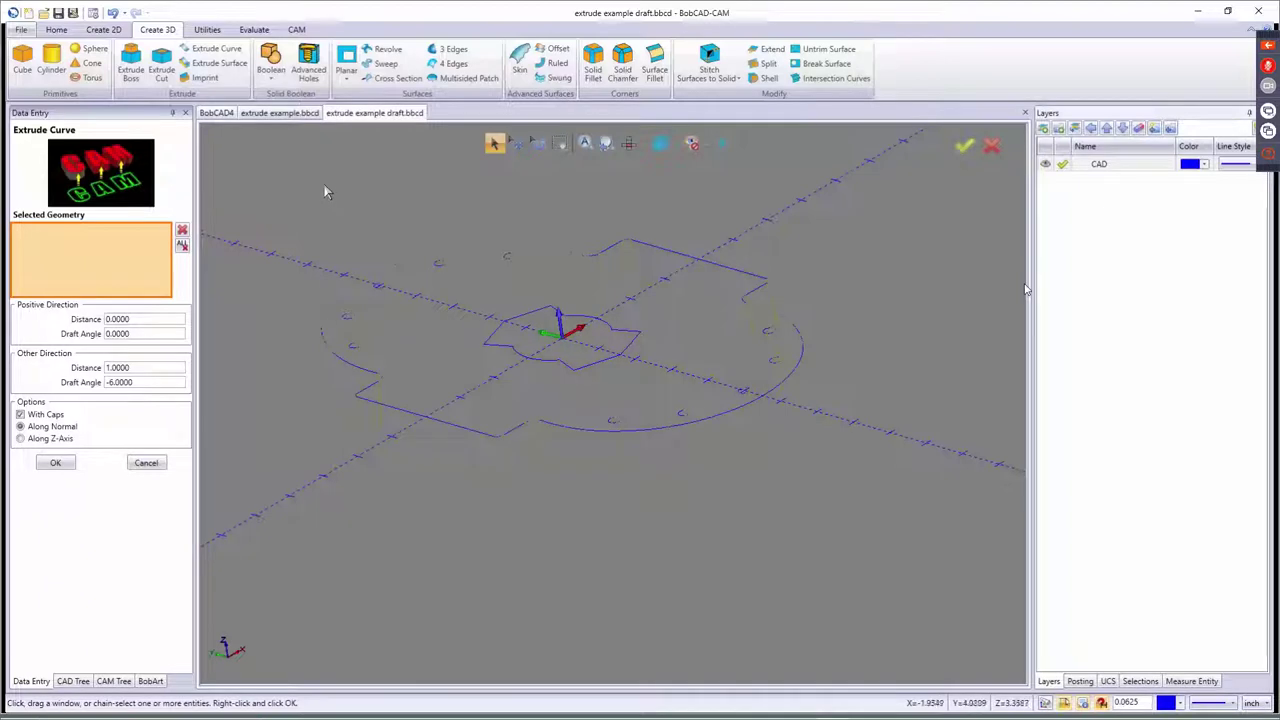
# - Extrude-cut the central star profile 1 inch downward with 0 upward distance
pyautogui.click(161, 68)
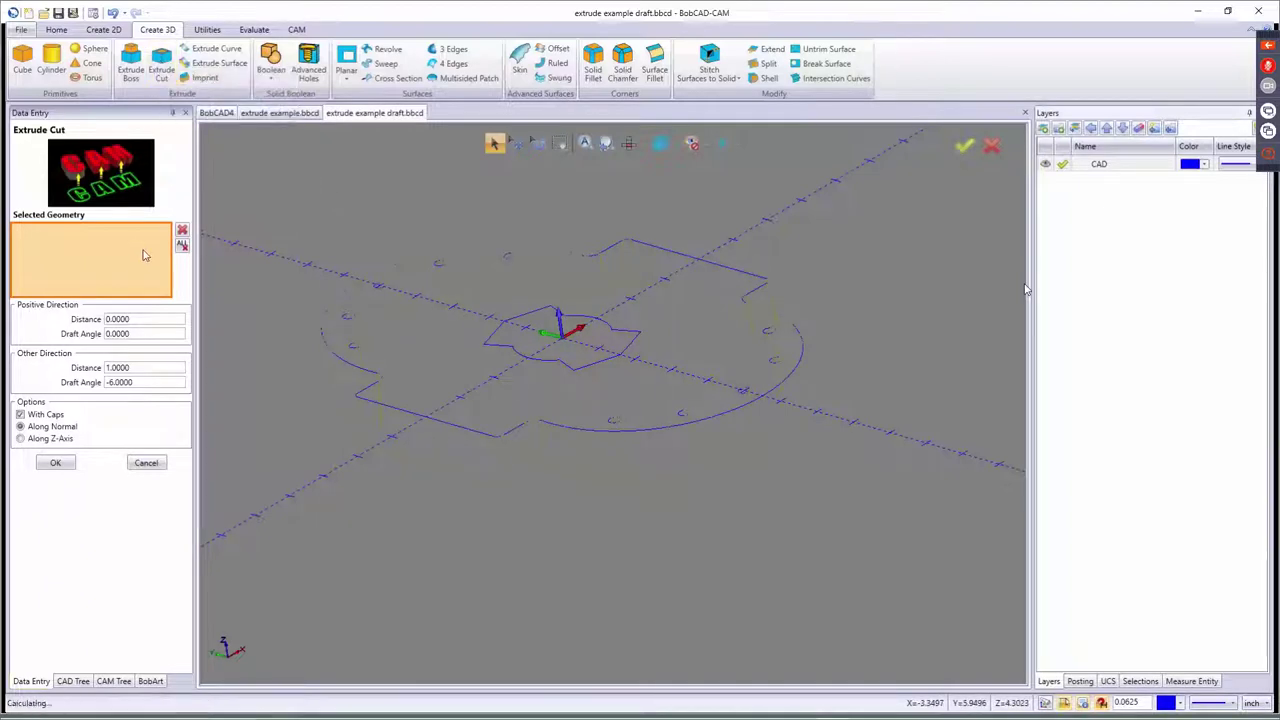
pyautogui.click(499, 329)
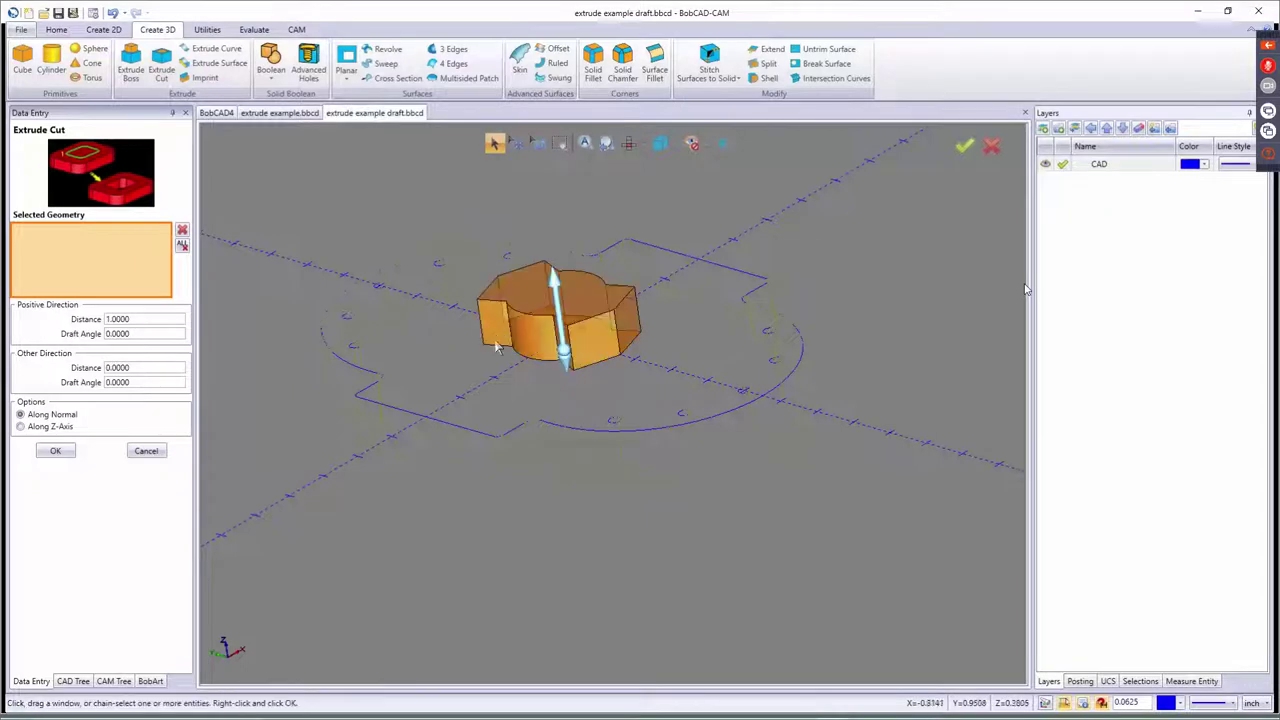
pyautogui.moveTo(145, 367); pyautogui.dragTo(76, 372)
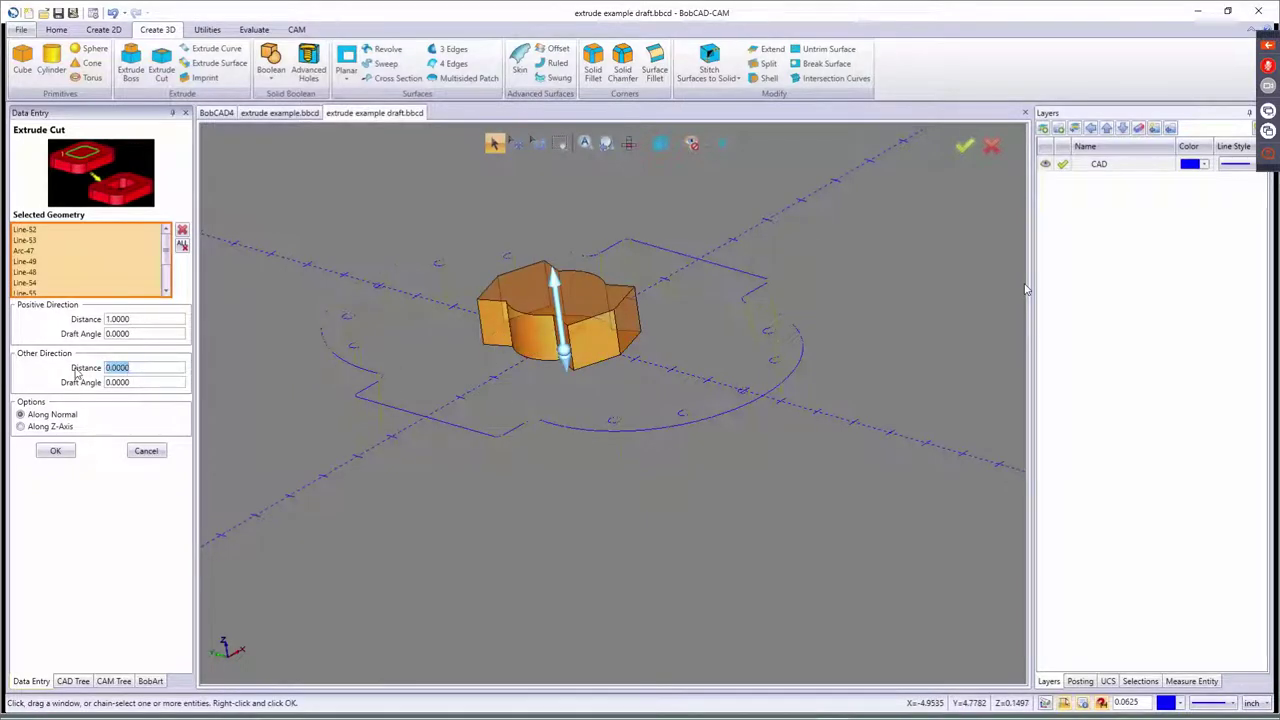
pyautogui.write('1')
pyautogui.press('Tab')
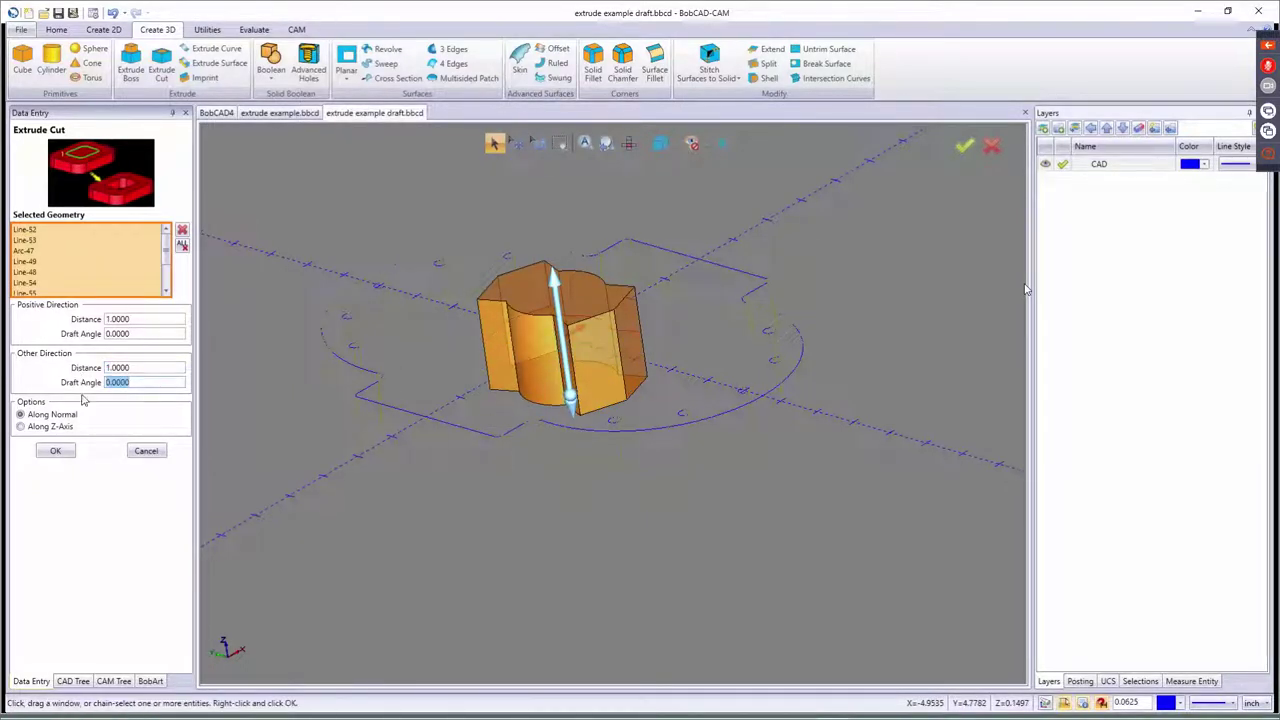
pyautogui.doubleClick(133, 318)
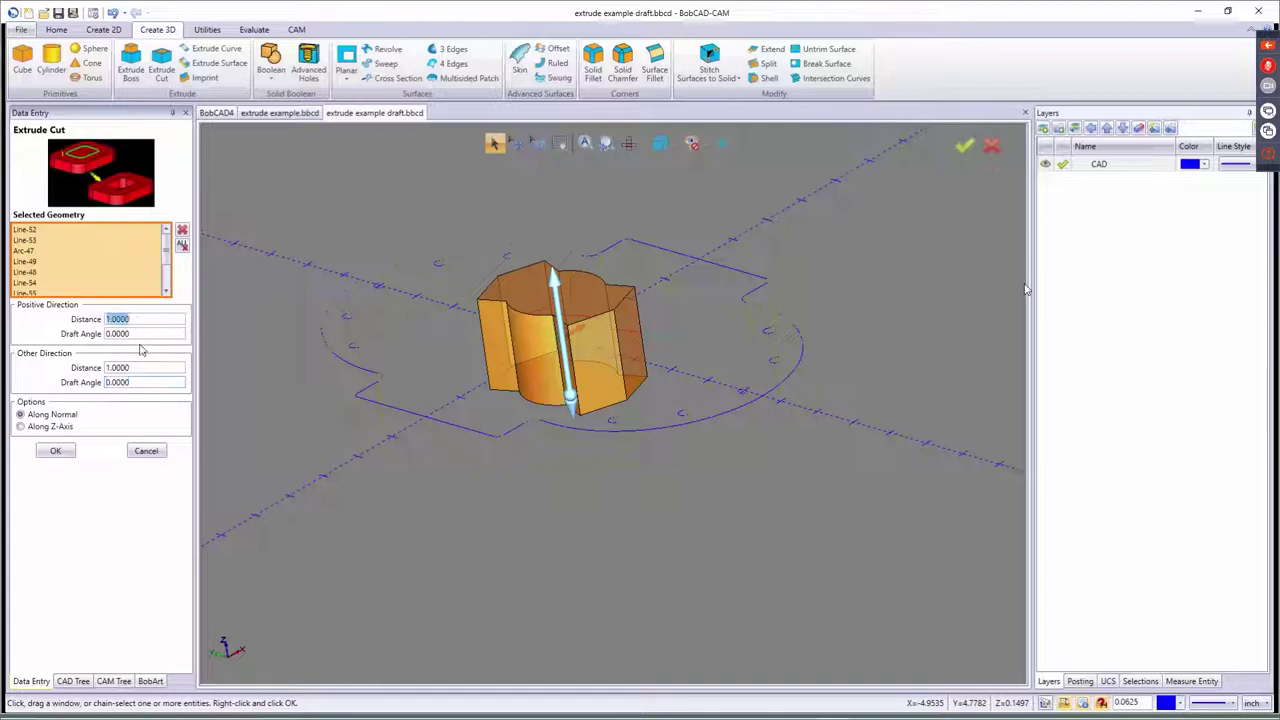
pyautogui.write('0')
pyautogui.press('Tab')
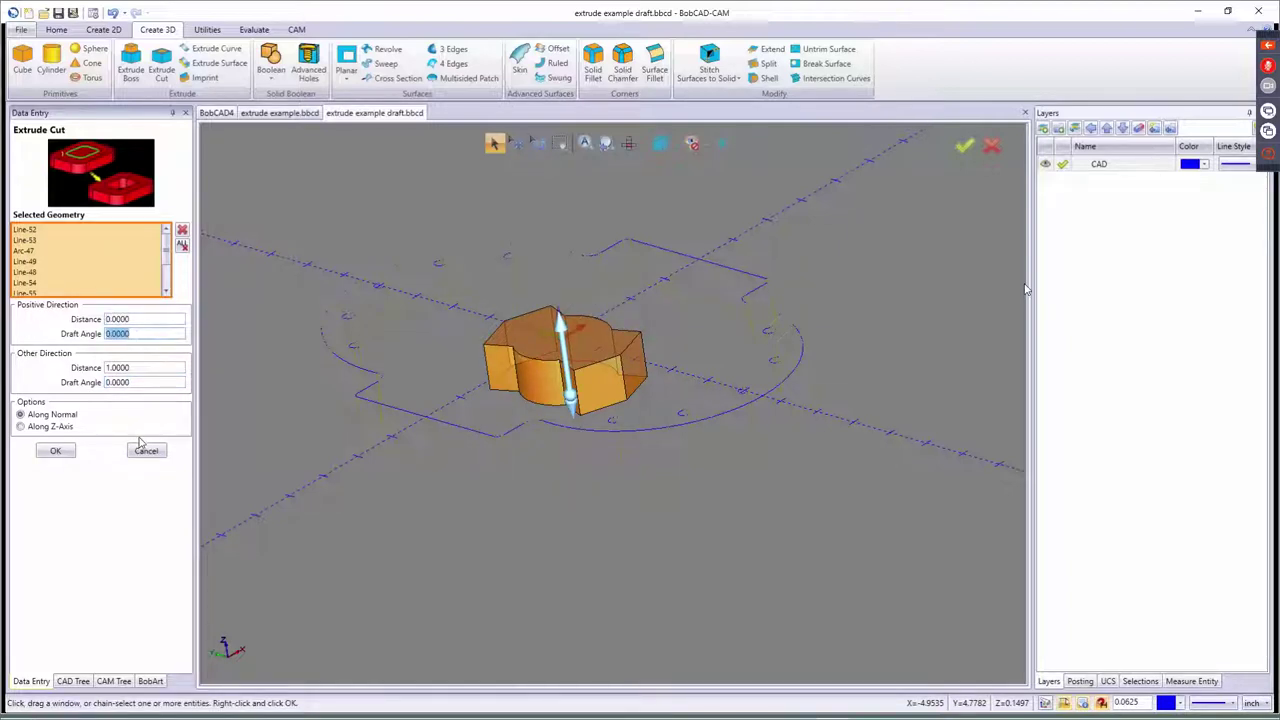
pyautogui.click(55, 450)
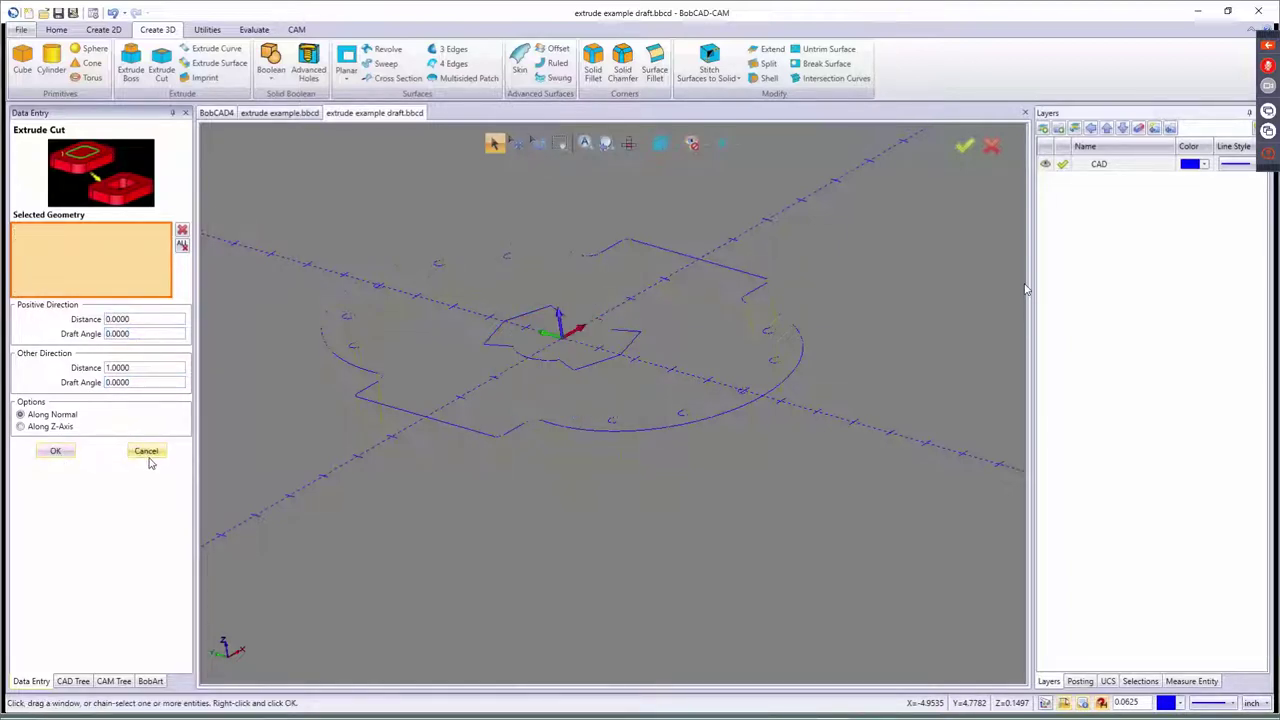
pyautogui.click(148, 455)
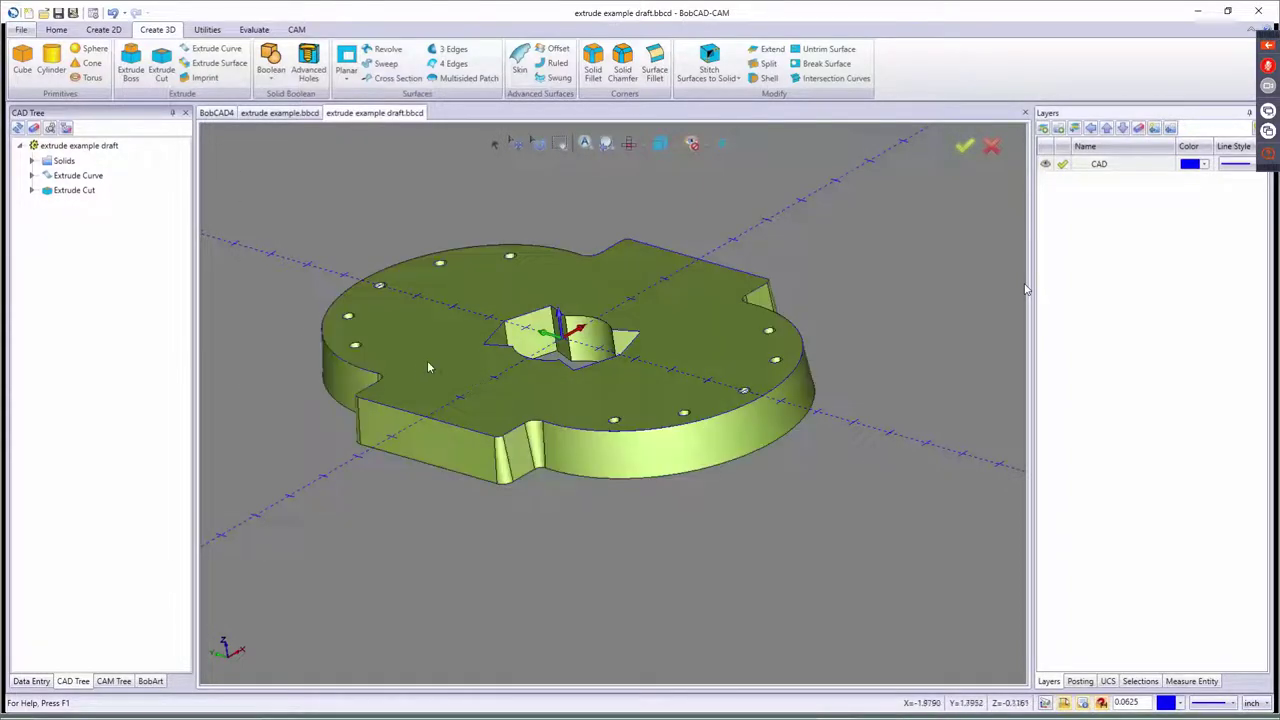
pyautogui.moveTo(428, 367); pyautogui.dragTo(606, 543, button='middle')
pyautogui.scroll(5, 640, 517)
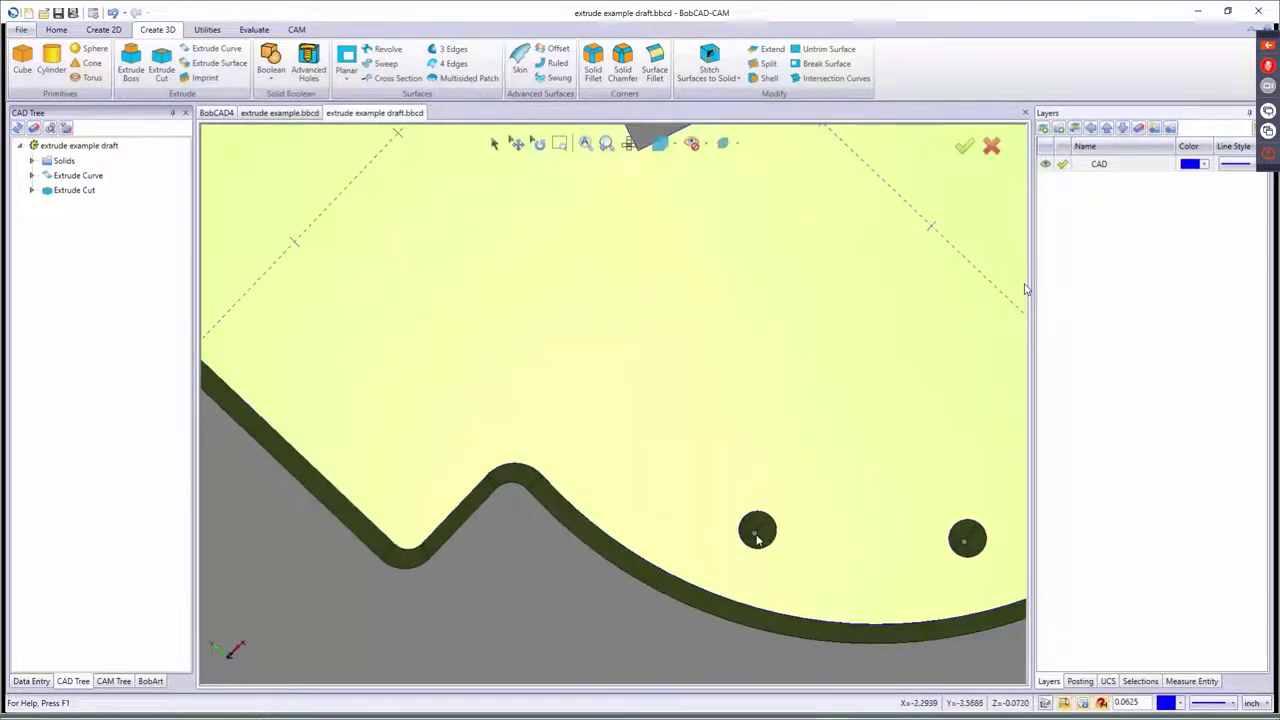
pyautogui.scroll(3, 757, 538)
pyautogui.scroll(-8, 757, 538)
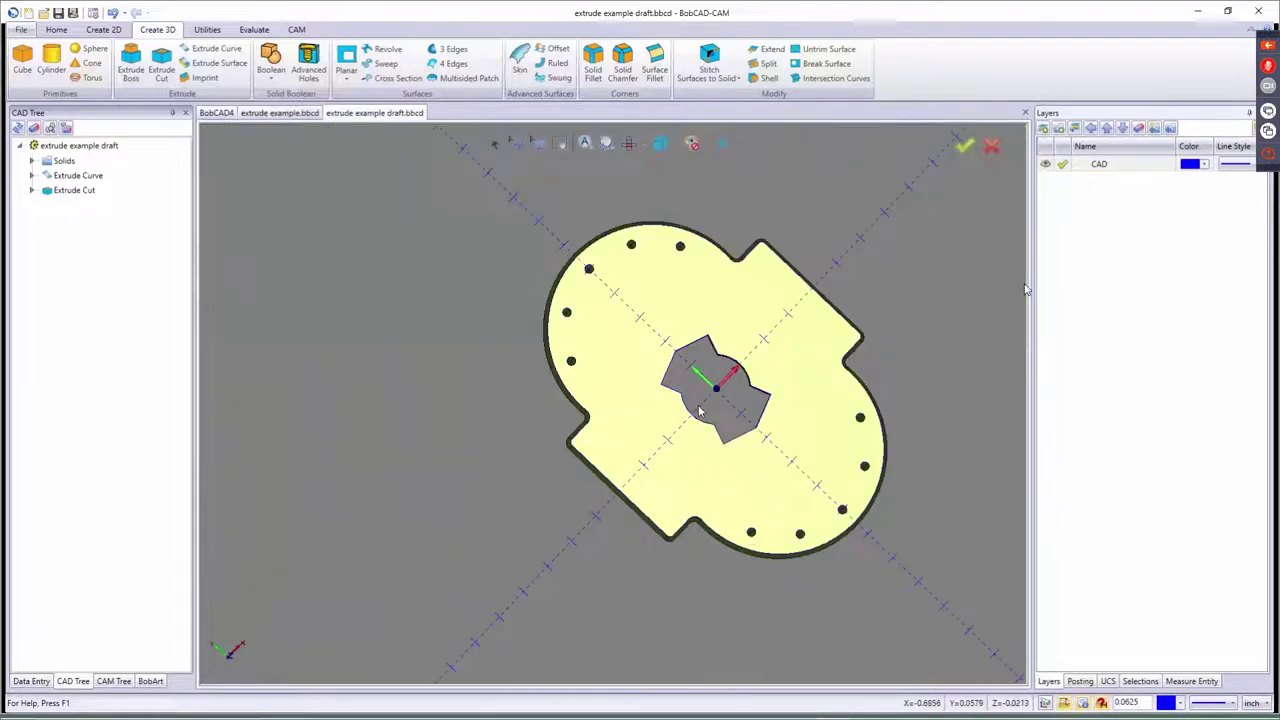
pyautogui.moveTo(698, 410)
pyautogui.mouseDown(button='middle')
pyautogui.moveTo(630, 365)
pyautogui.moveTo(523, 340)
pyautogui.moveTo(660, 403)
pyautogui.moveTo(707, 405)
pyautogui.mouseUp(button='middle')
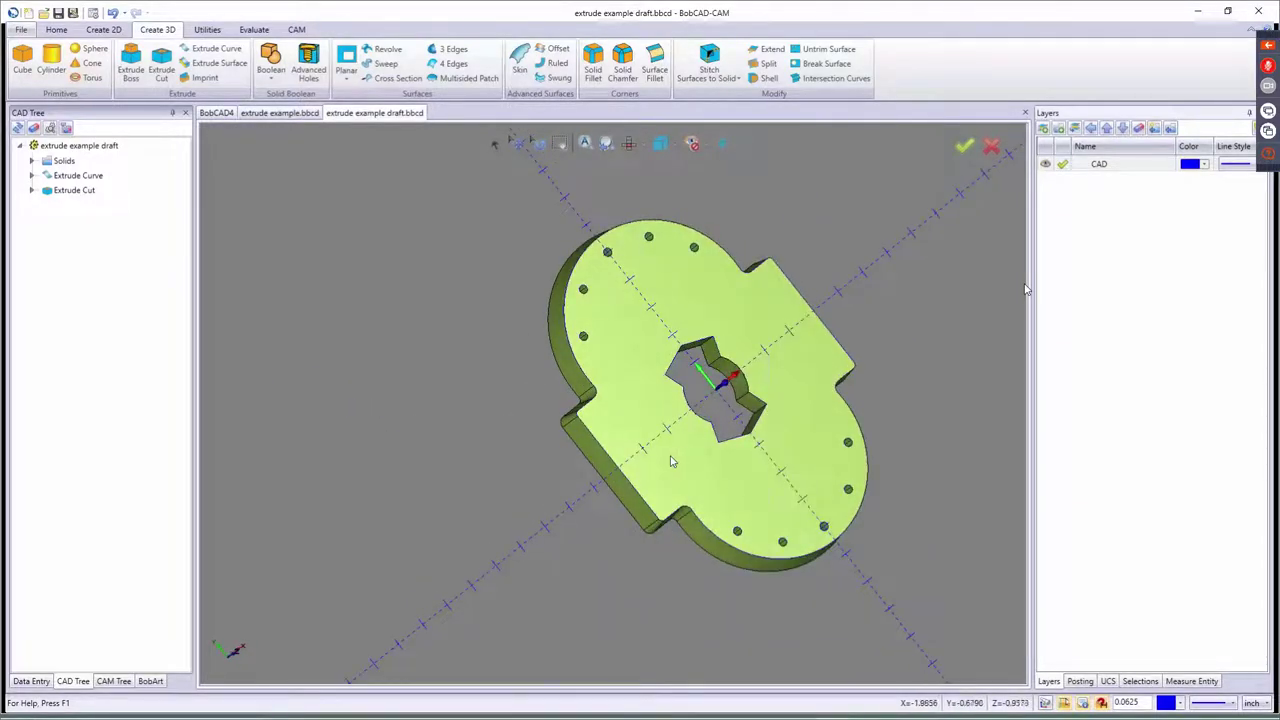
pyautogui.hotkey('ctrl', 'i')
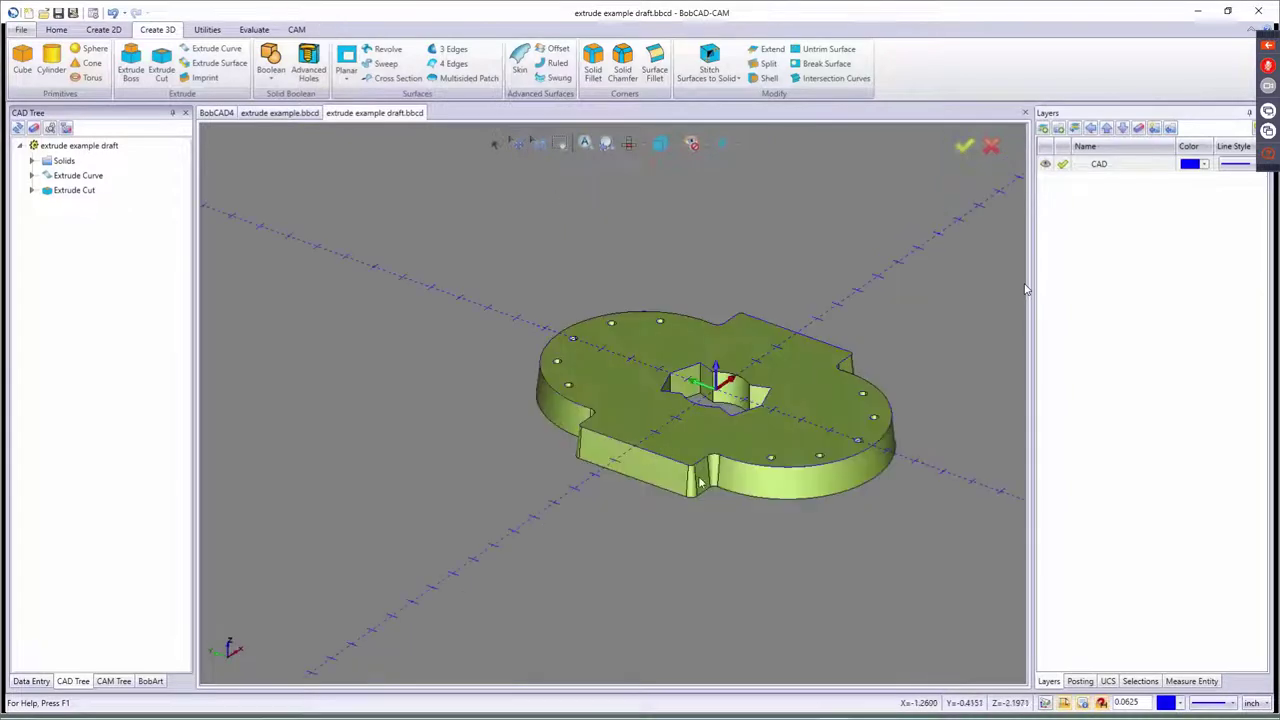
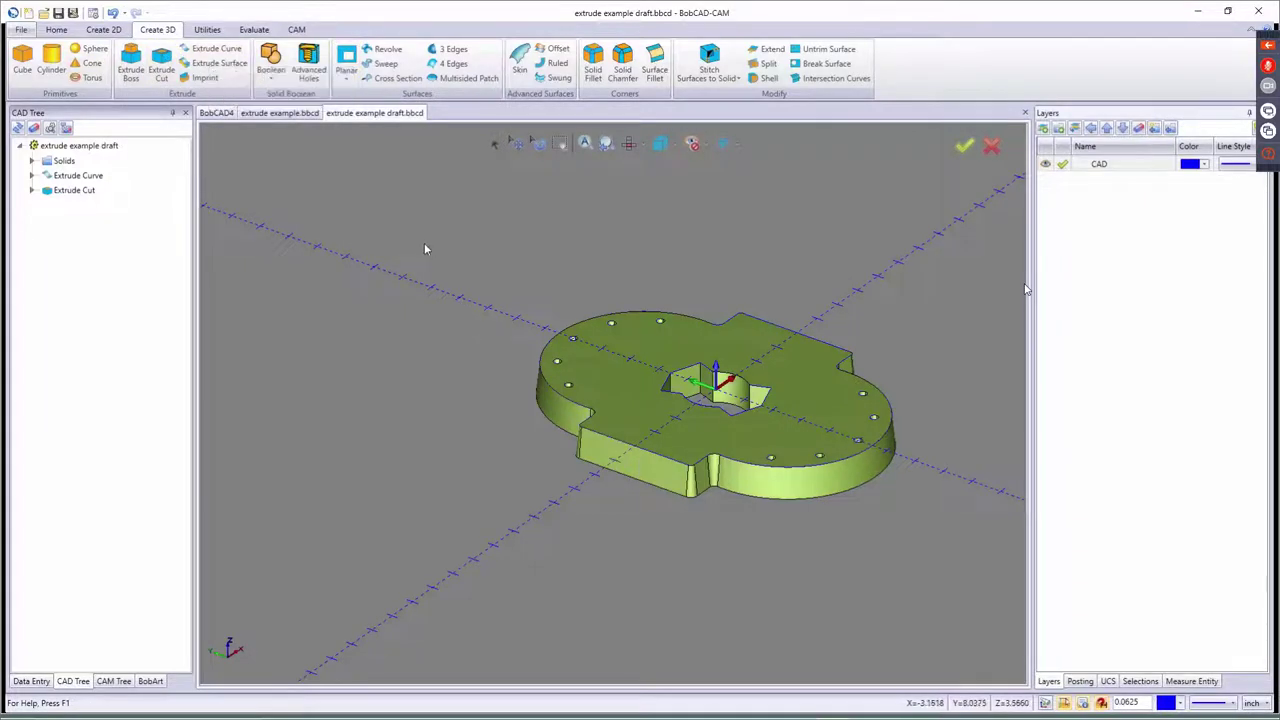
# - Start a new empty drawing and close the extrude example draft document
pyautogui.click(216, 112)
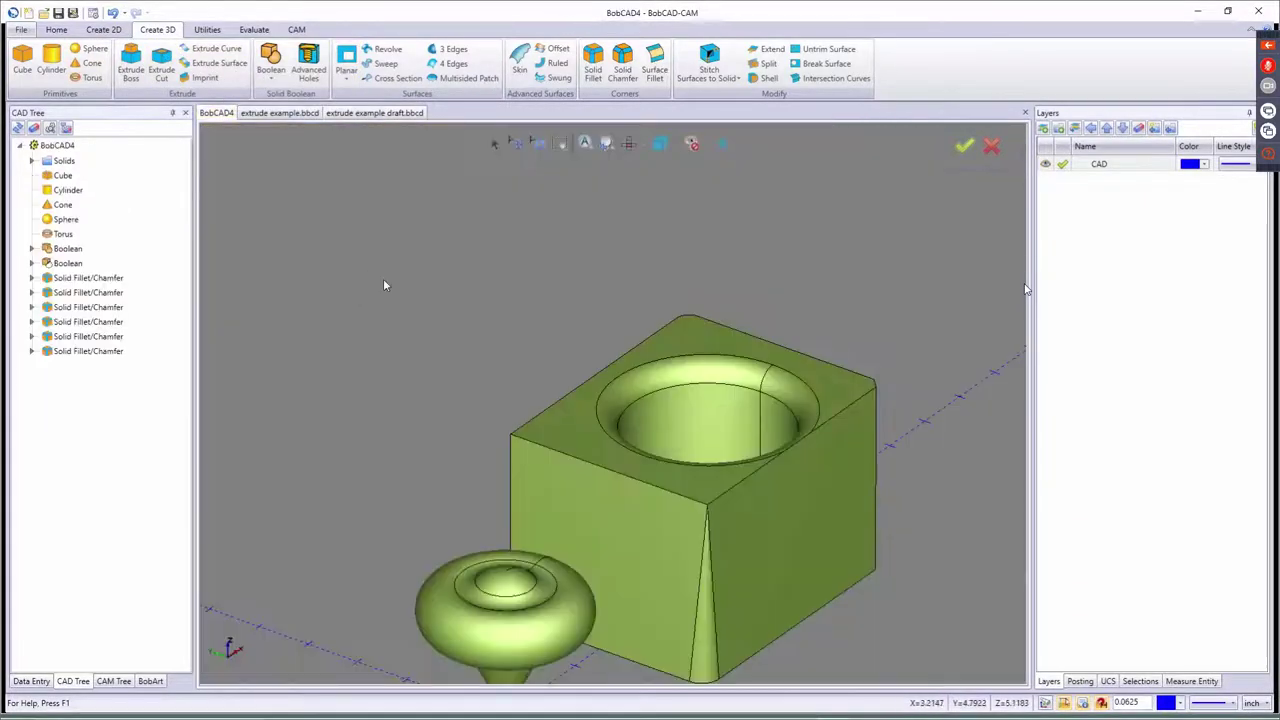
pyautogui.hotkey('ctrl', 'n')
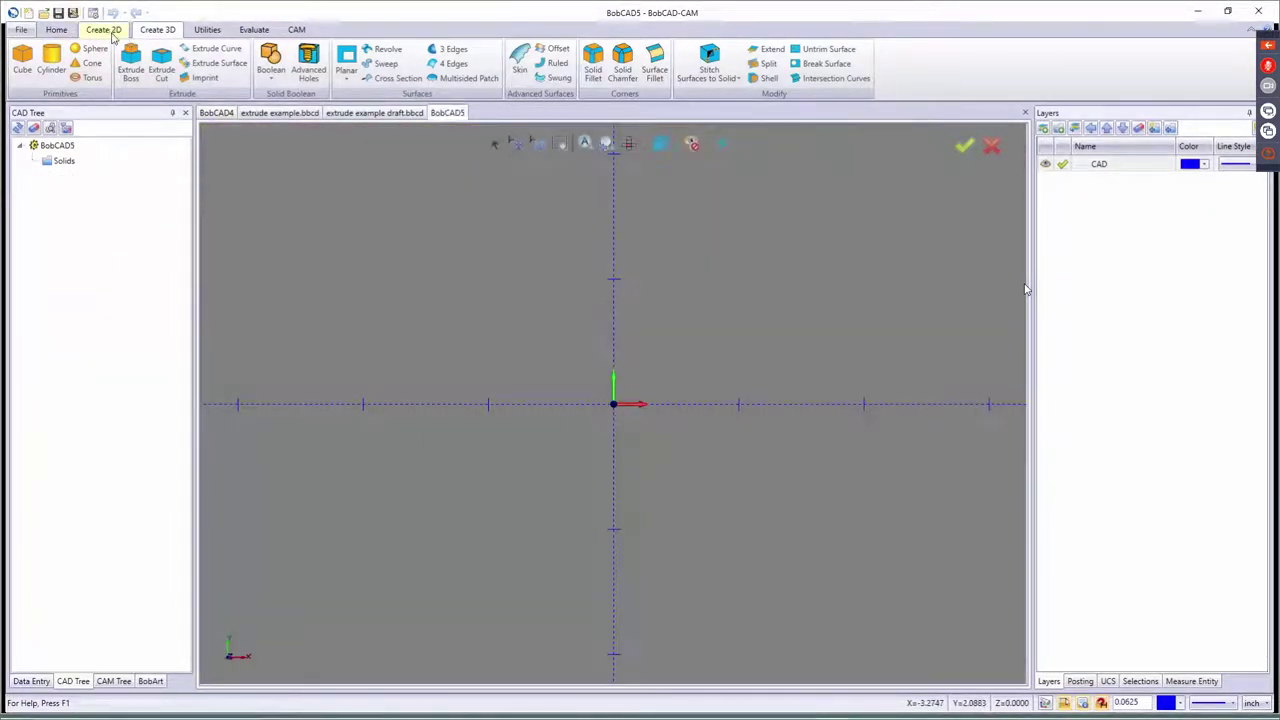
pyautogui.click(355, 113)
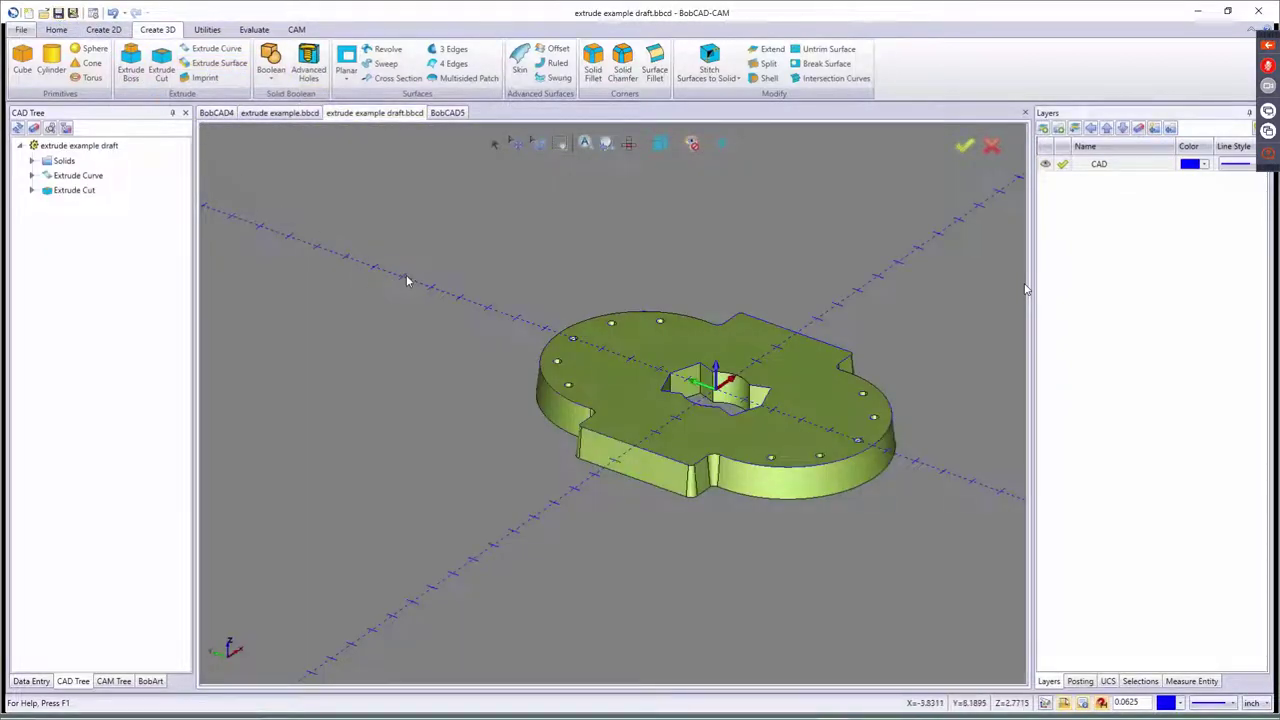
pyautogui.click(1024, 112)
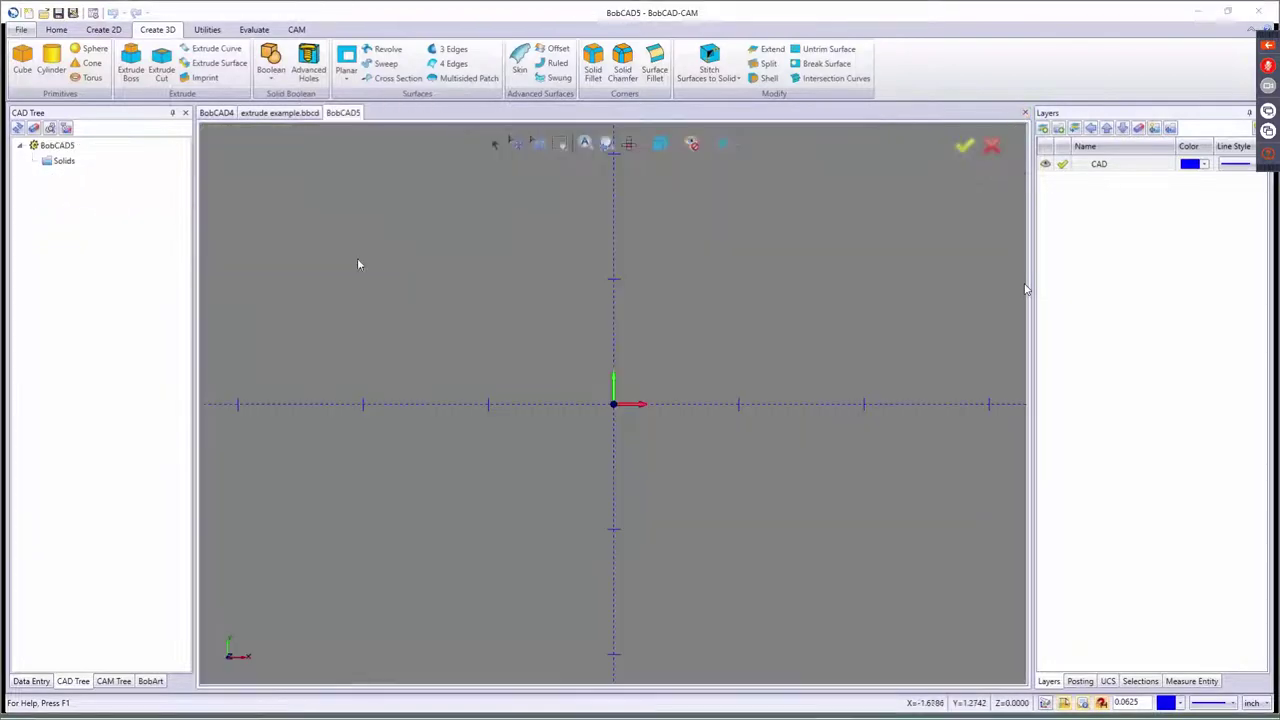
# - Close the extrude example and BobCAD4 documents without saving changes
pyautogui.click(276, 113)
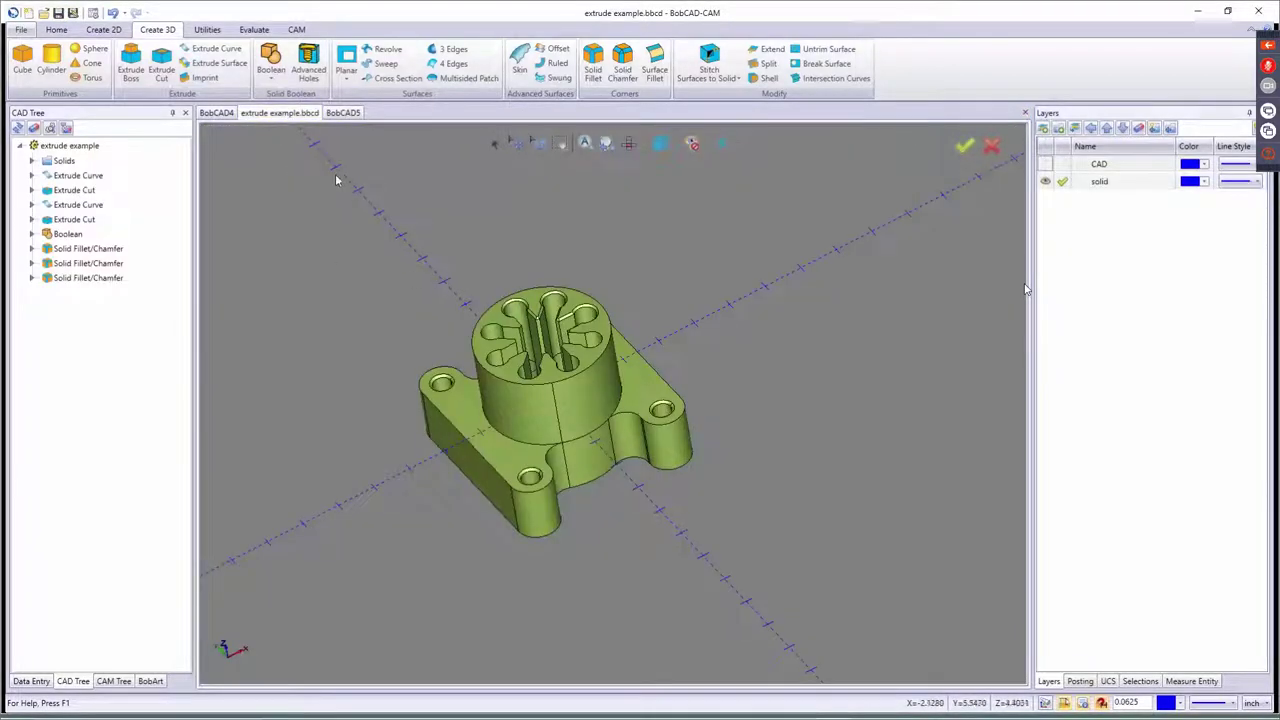
pyautogui.click(1023, 112)
pyautogui.click(664, 387)
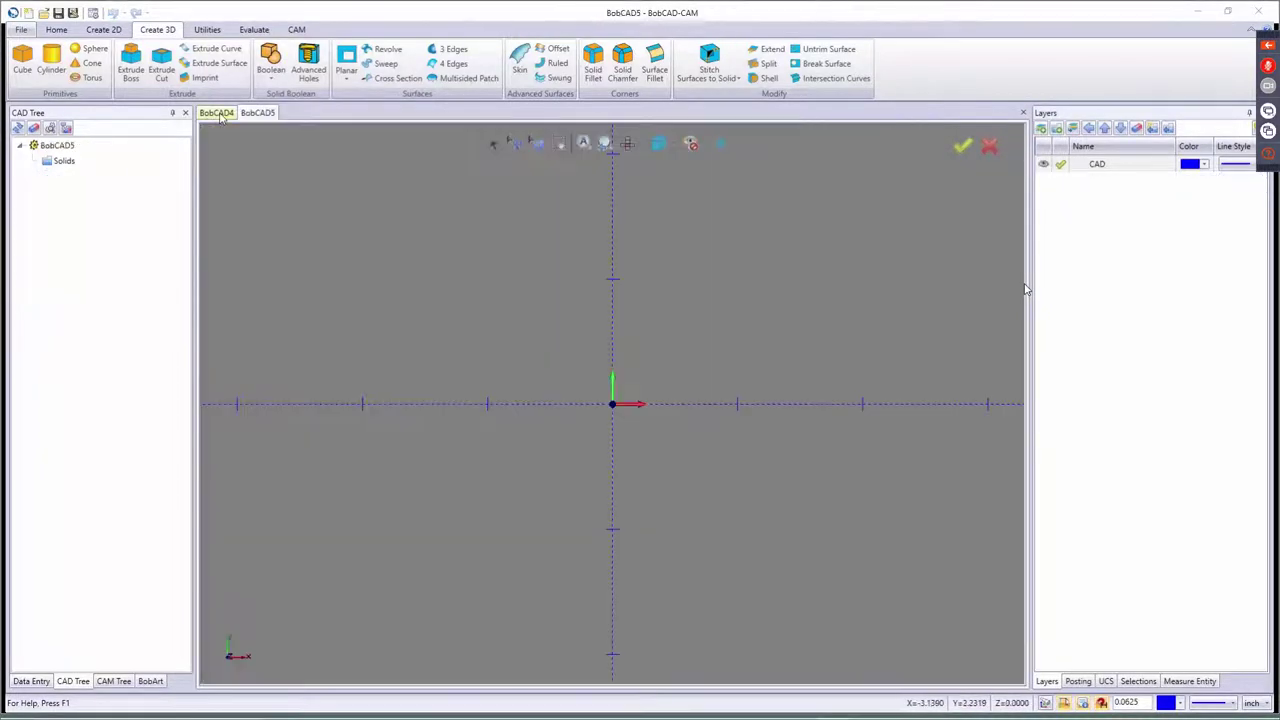
pyautogui.click(218, 113)
pyautogui.click(1023, 112)
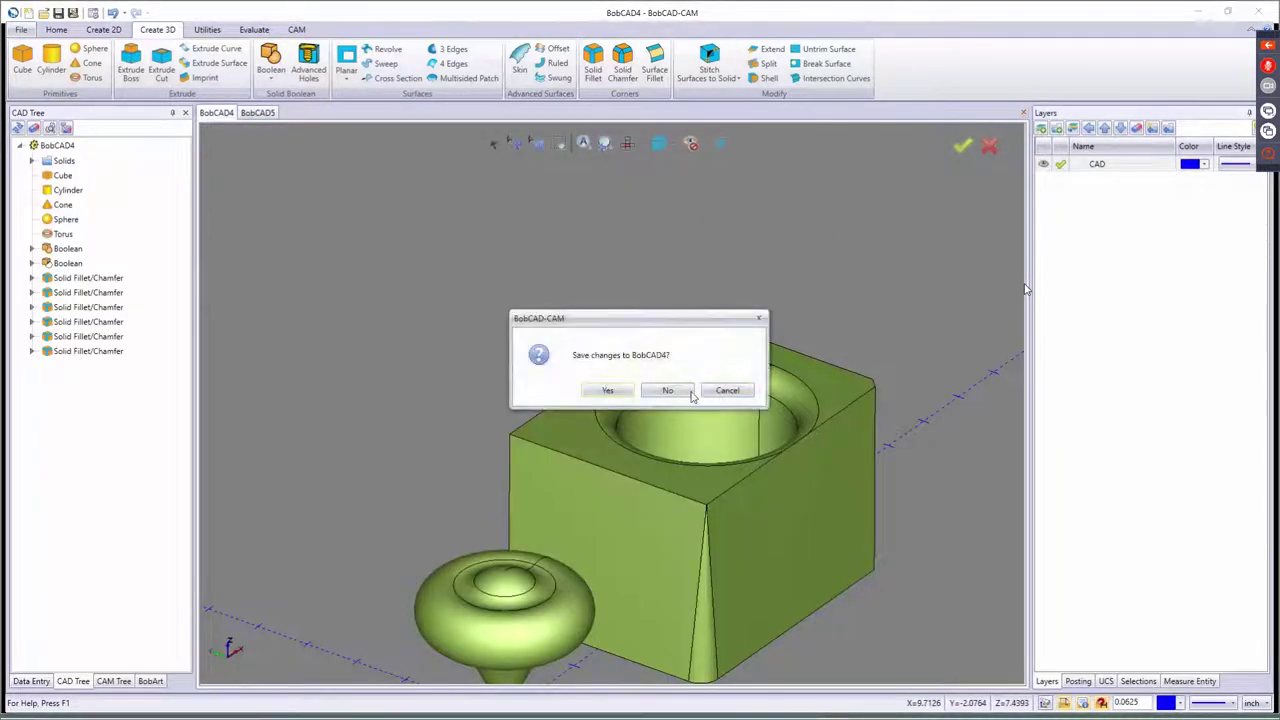
pyautogui.click(689, 395)
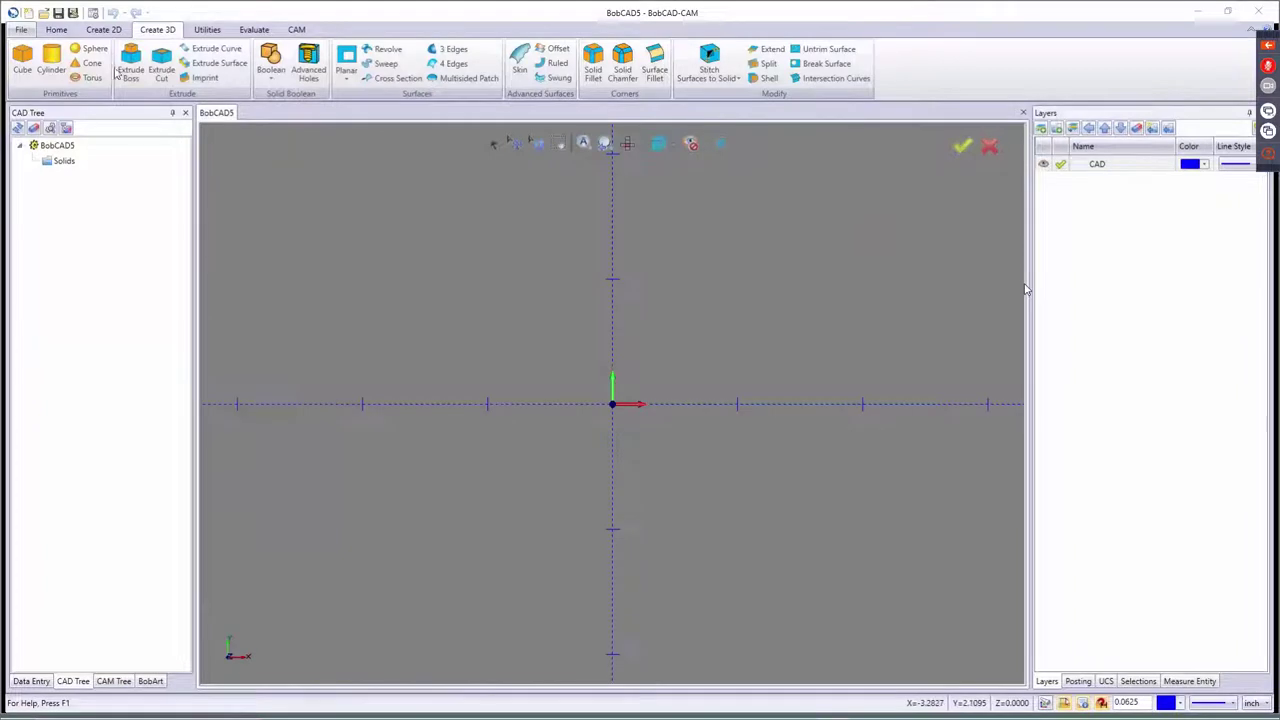
# - Open Shape Library from the Create 2D tools and show its shape gallery
pyautogui.click(103, 29)
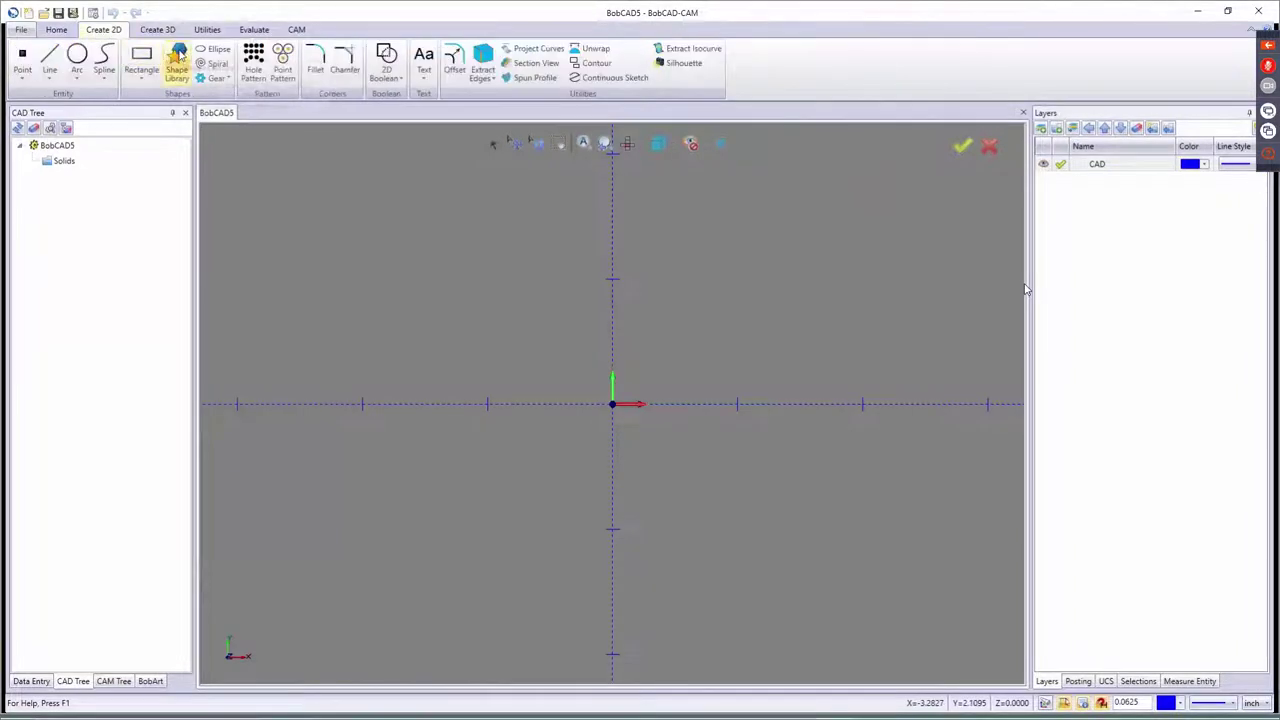
pyautogui.click(176, 62)
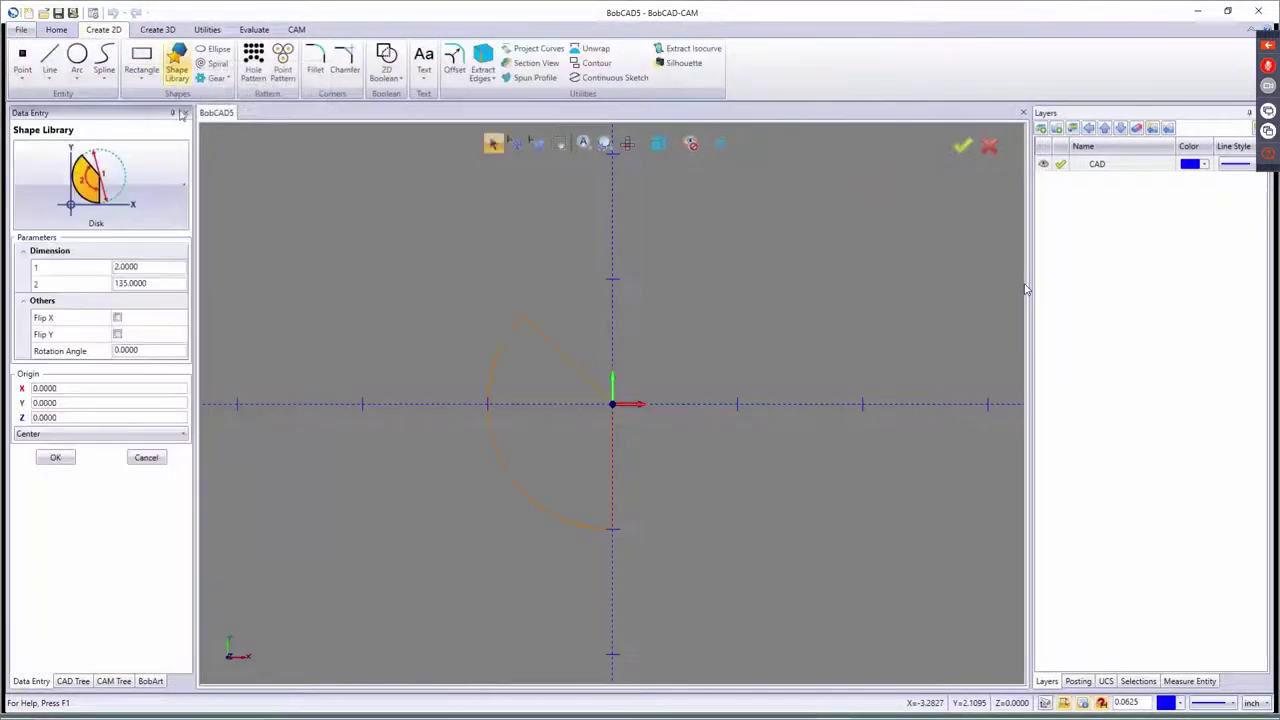
pyautogui.click(157, 199)
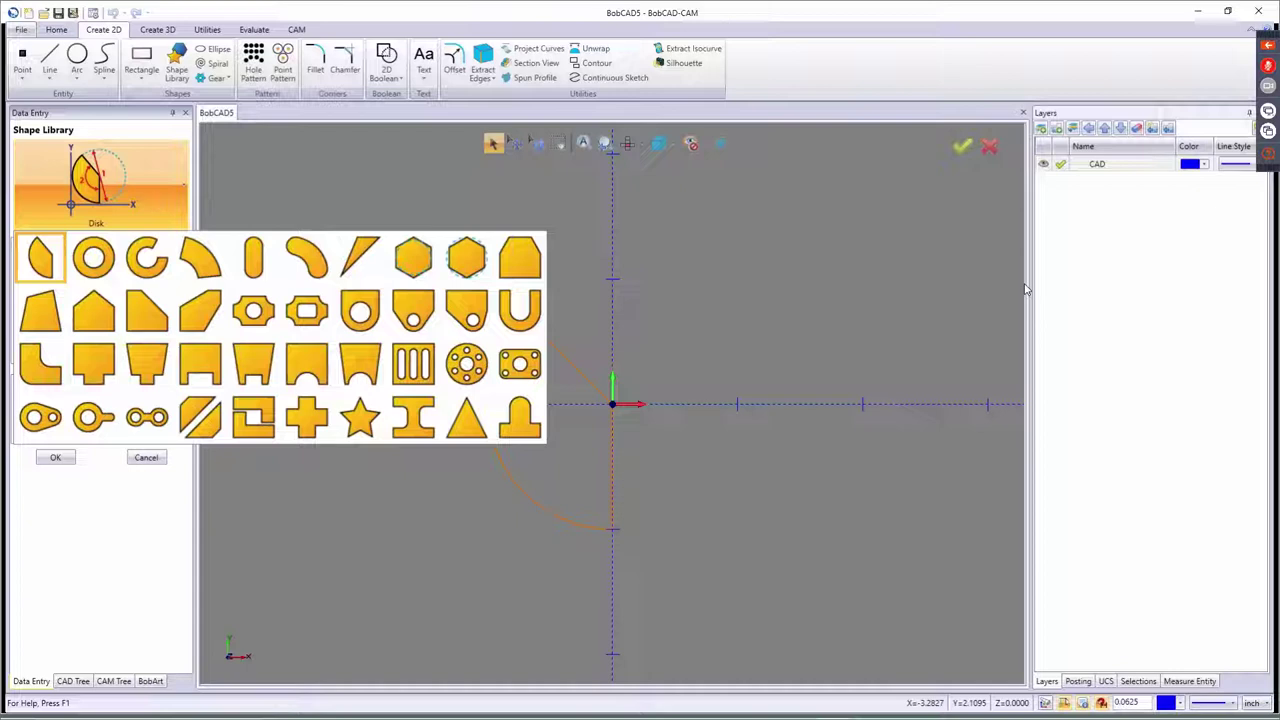
# - Place a Chain Link outline with default dimensions at the origin
pyautogui.click(147, 184)
pyautogui.click(146, 197)
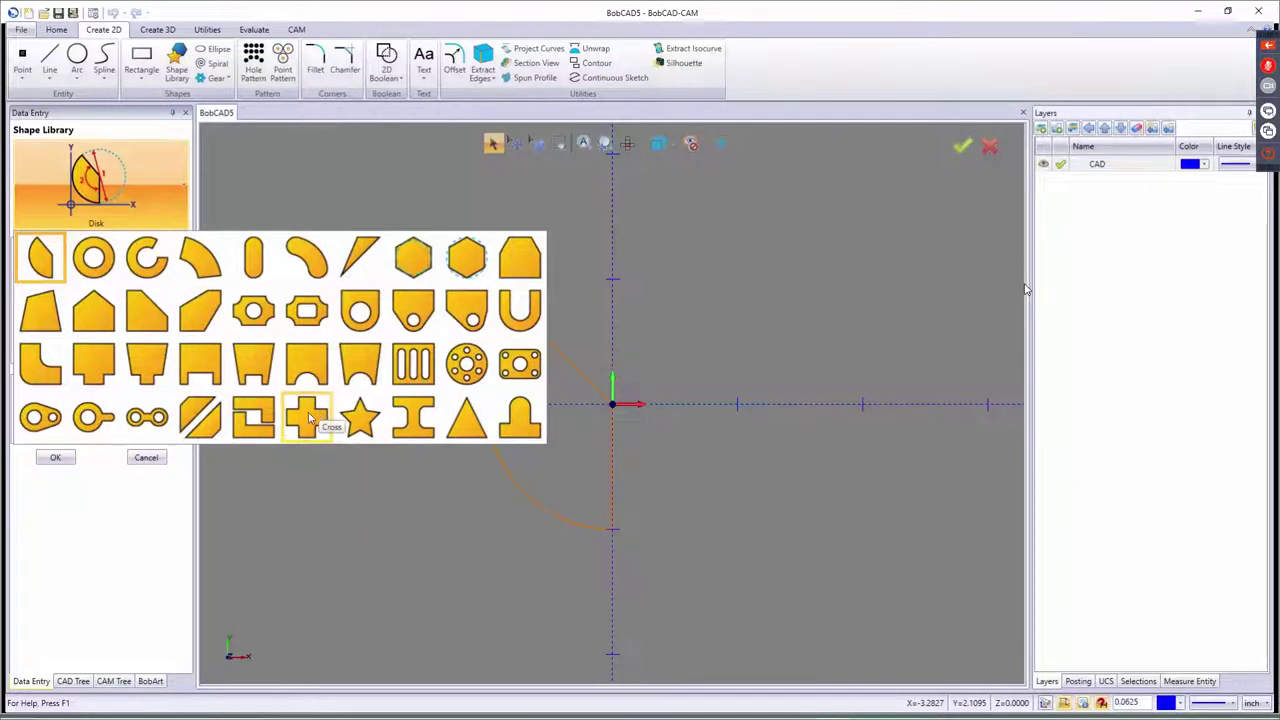
pyautogui.click(152, 419)
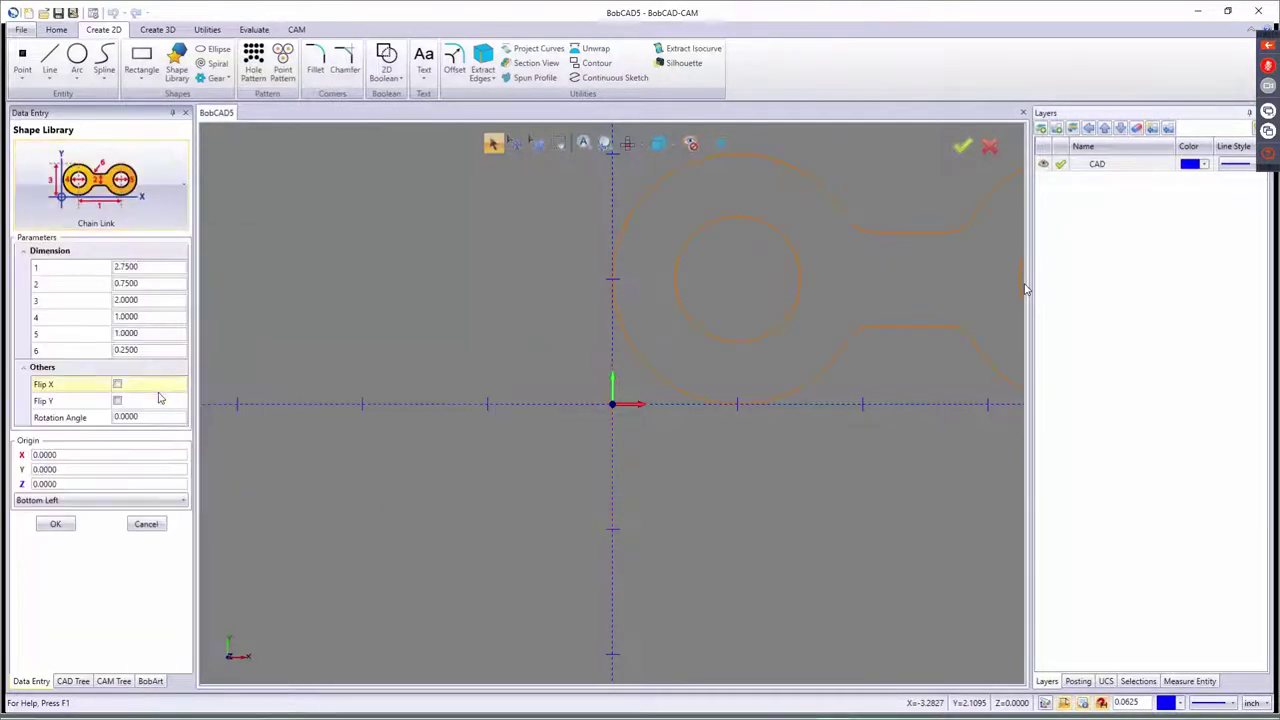
pyautogui.click(57, 525)
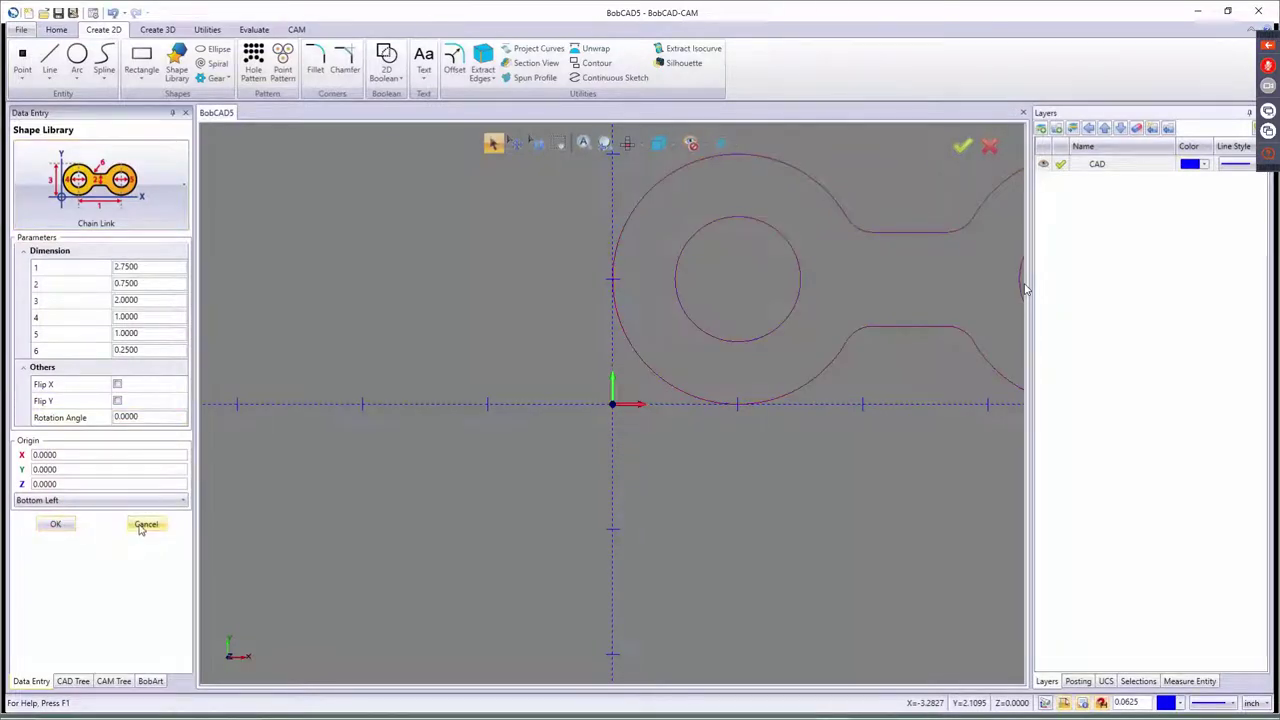
pyautogui.click(146, 524)
# - Switch to an isometric view of the chain link
pyautogui.scroll(-5, 875, 462)
pyautogui.scroll(3, 984, 442)
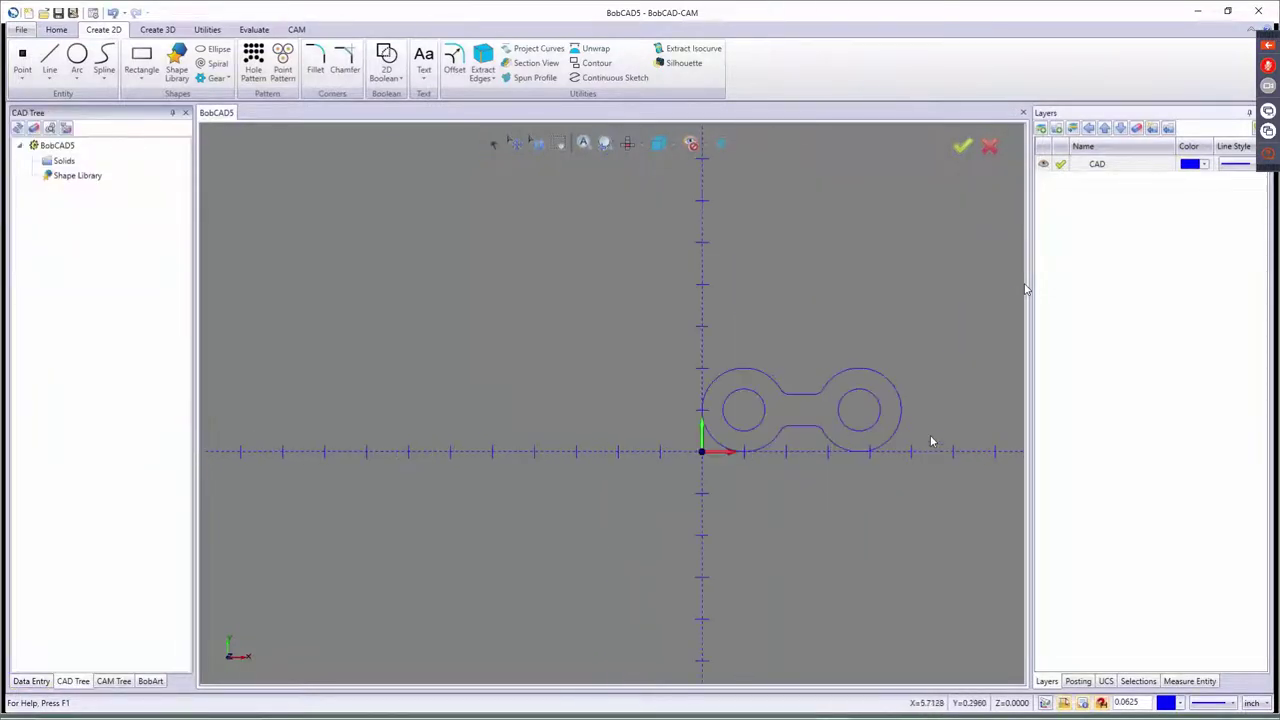
pyautogui.press('F7')
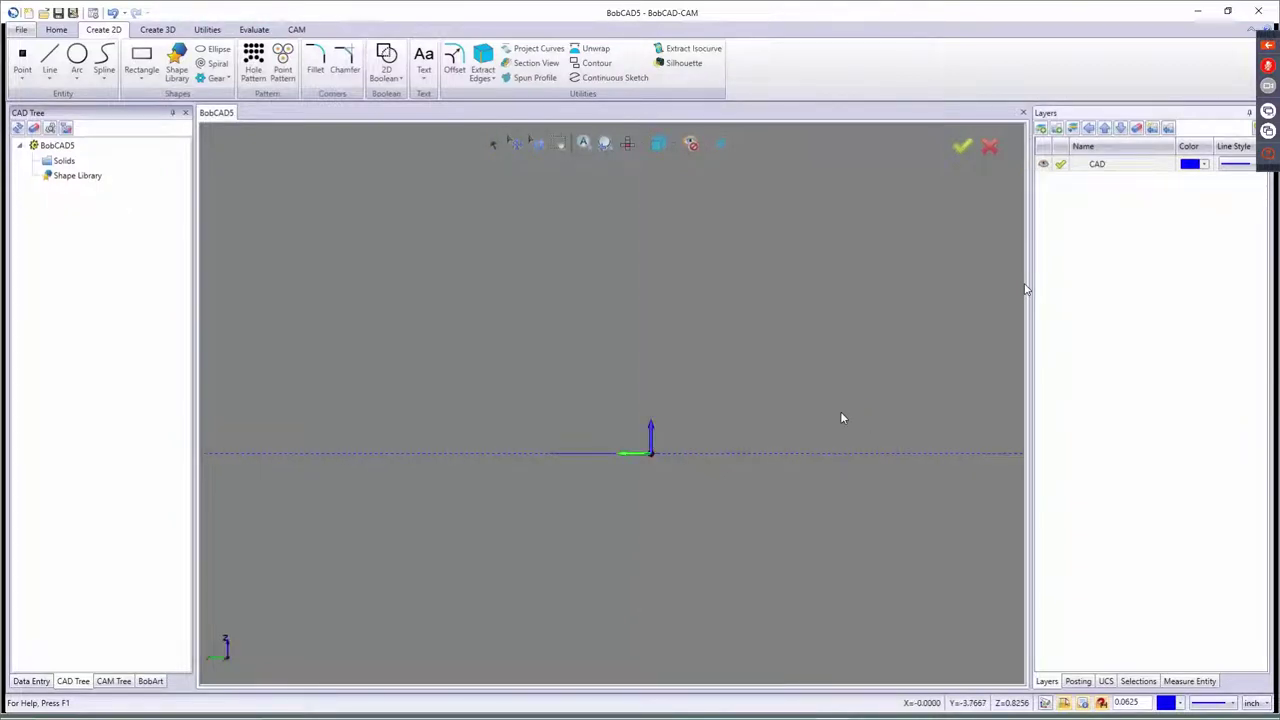
pyautogui.press('F2')
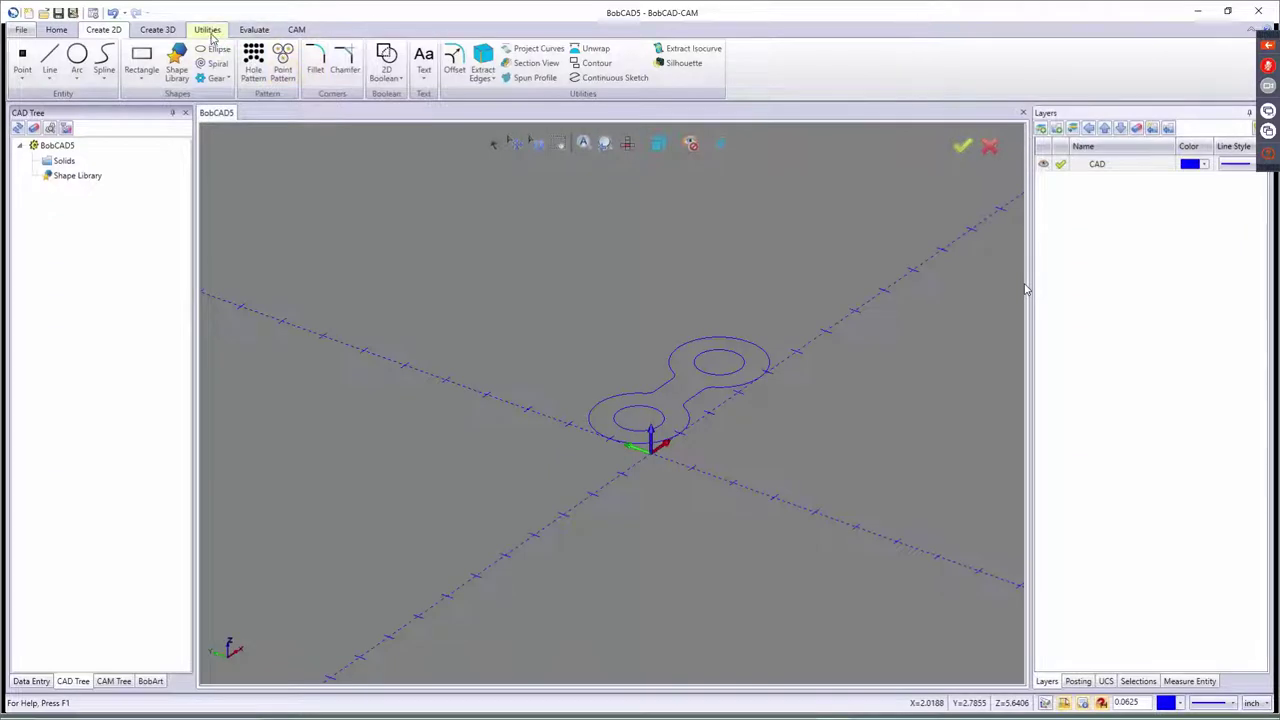
# - Create a planar surface over the chain-link outline, leaving the lower and upper holes open
pyautogui.click(157, 30)
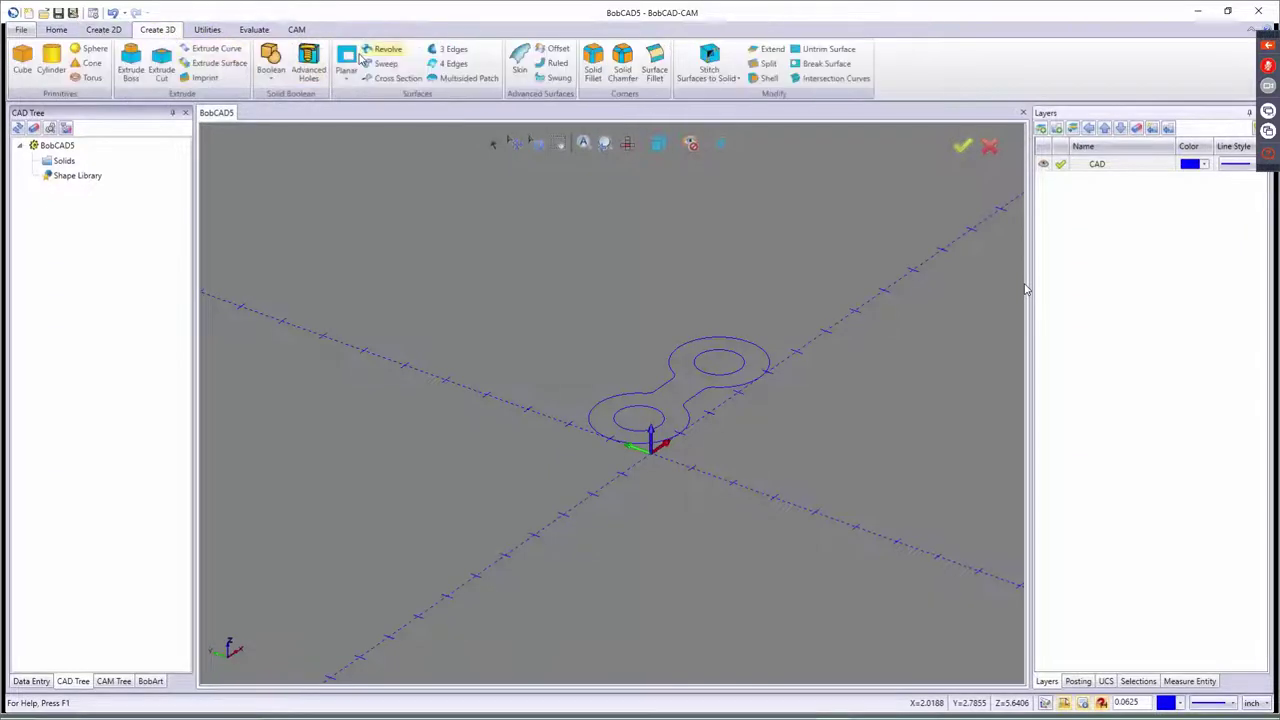
pyautogui.click(346, 62)
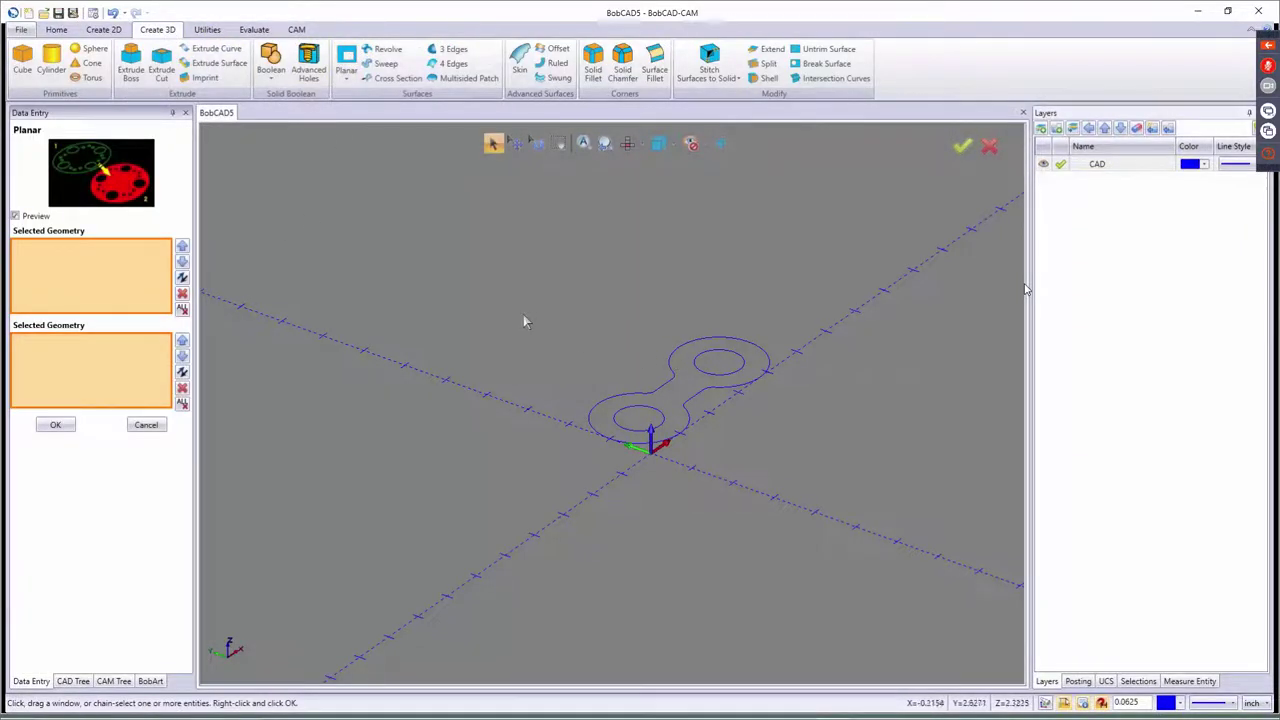
pyautogui.moveTo(508, 293); pyautogui.dragTo(884, 540)
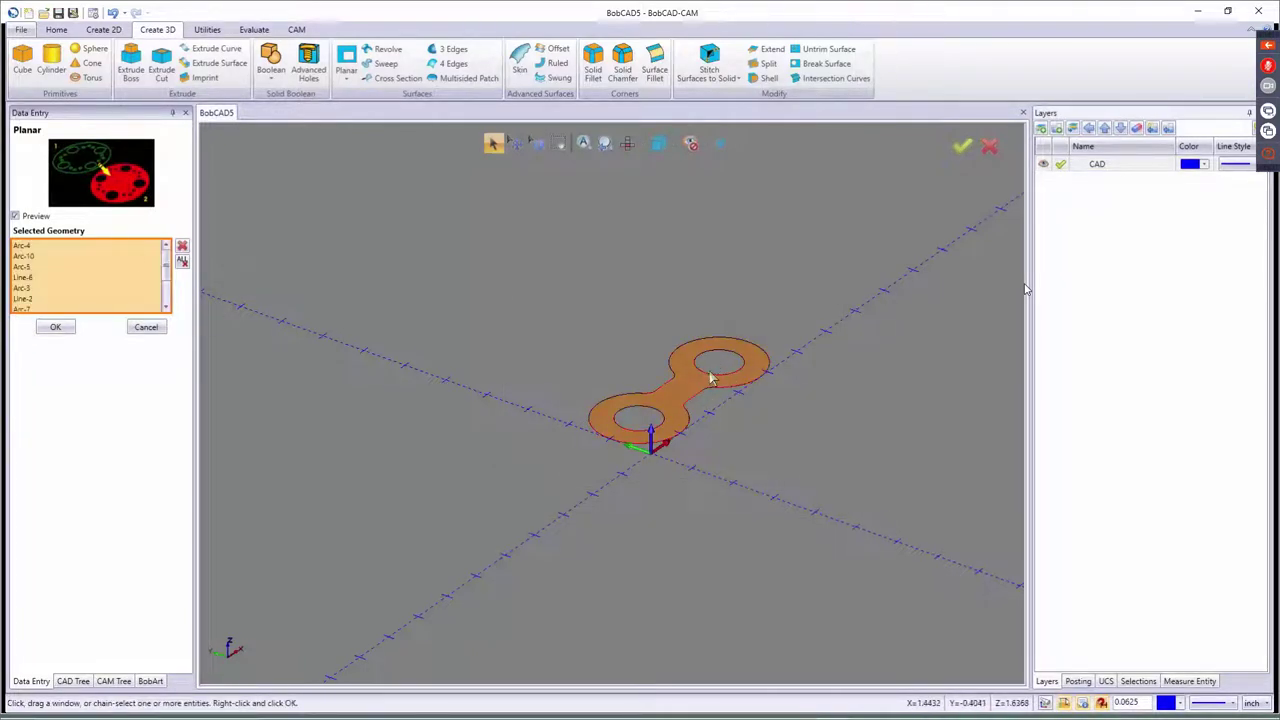
pyautogui.click(625, 413)
pyautogui.click(702, 362)
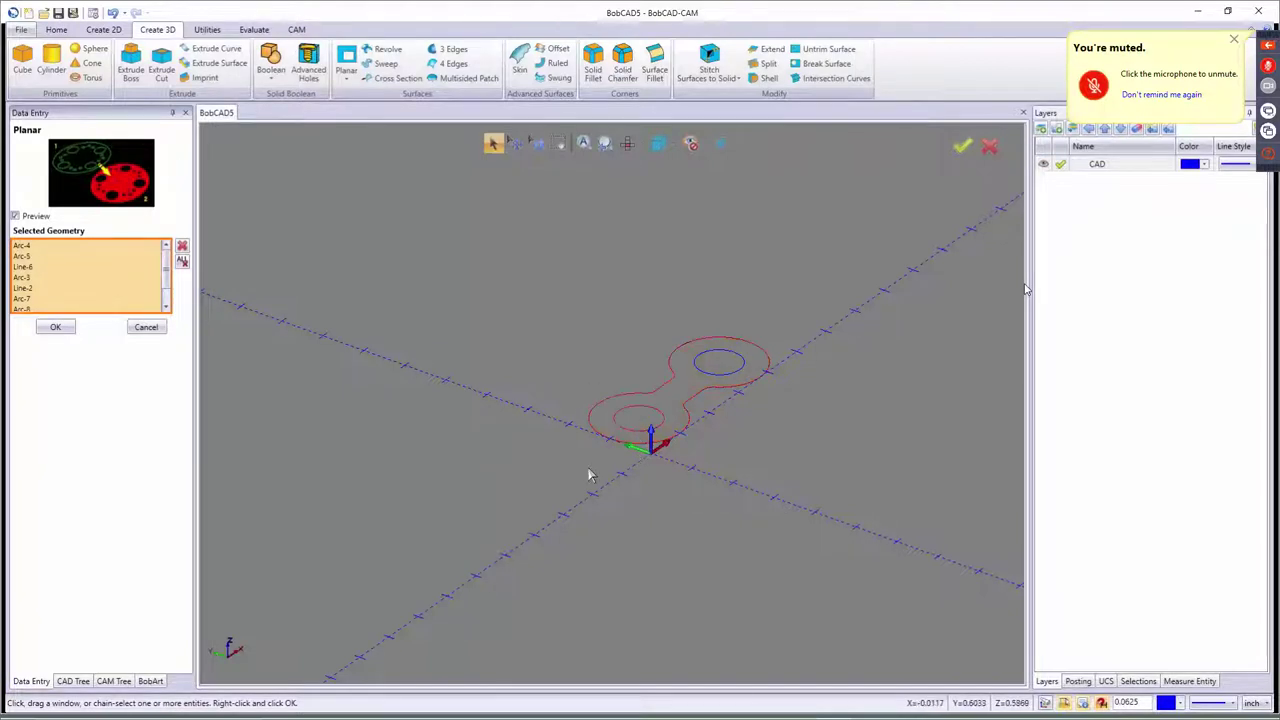
pyautogui.click(55, 327)
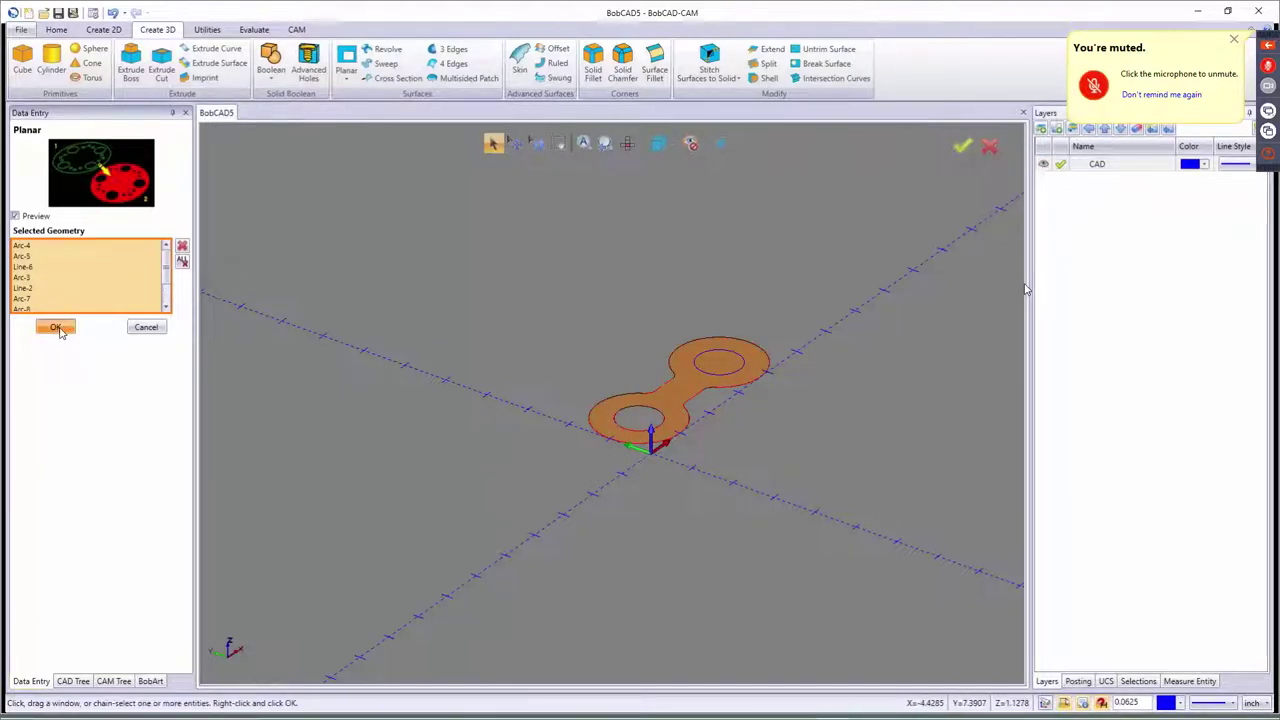
pyautogui.click(146, 327)
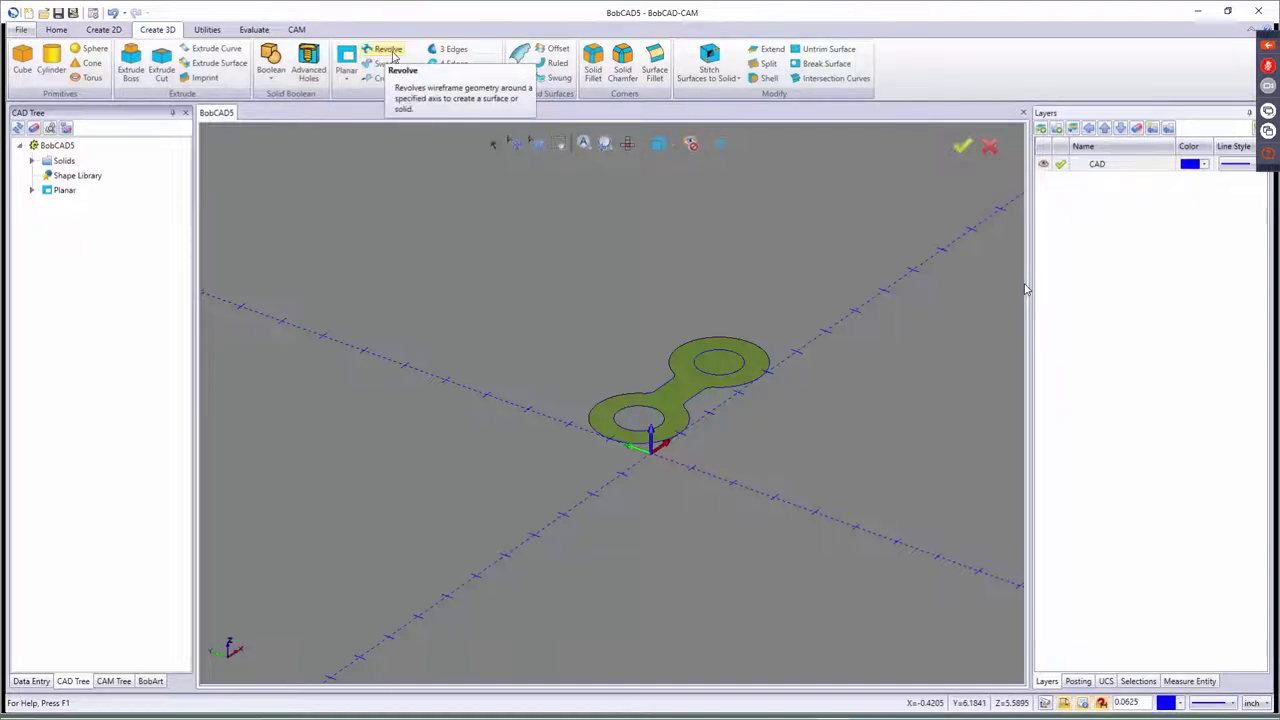
# - Open Mill_Turn_1T_1S.bbcd from C:\BobCAD-CAM Data\BobCAD-CAM V34\Examples
pyautogui.click(43, 12)
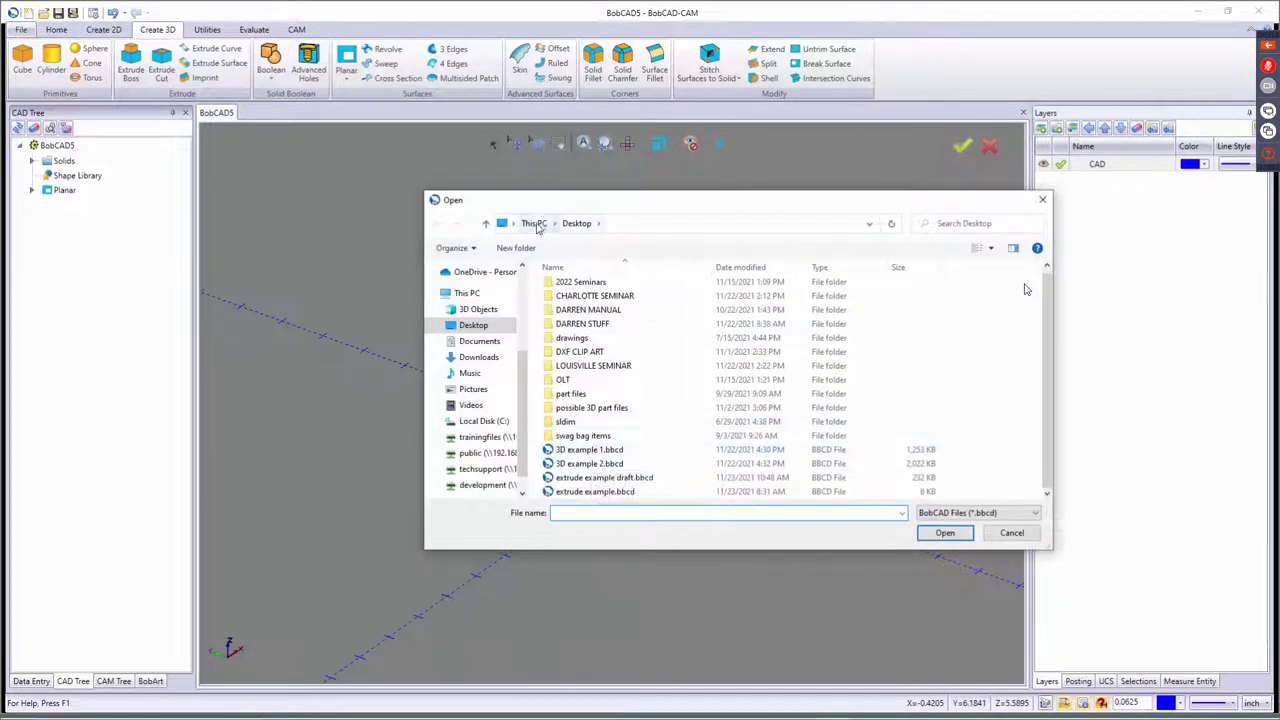
pyautogui.click(536, 224)
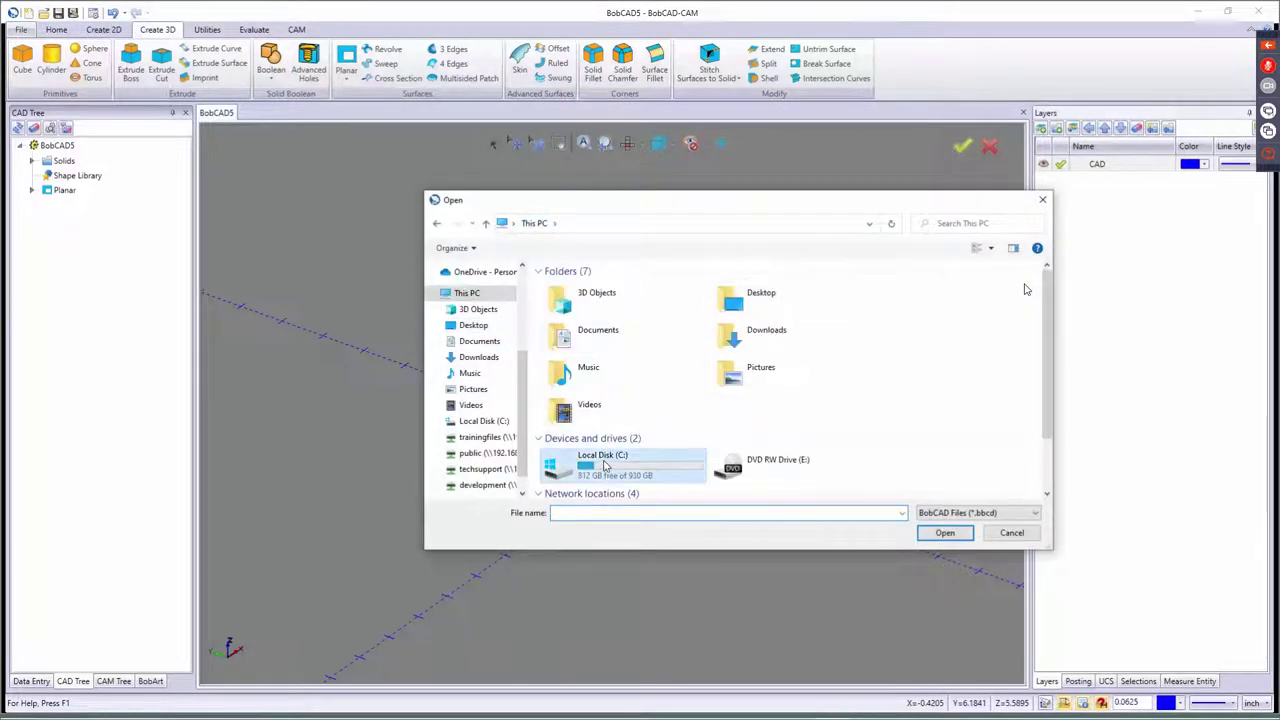
pyautogui.doubleClick(590, 468)
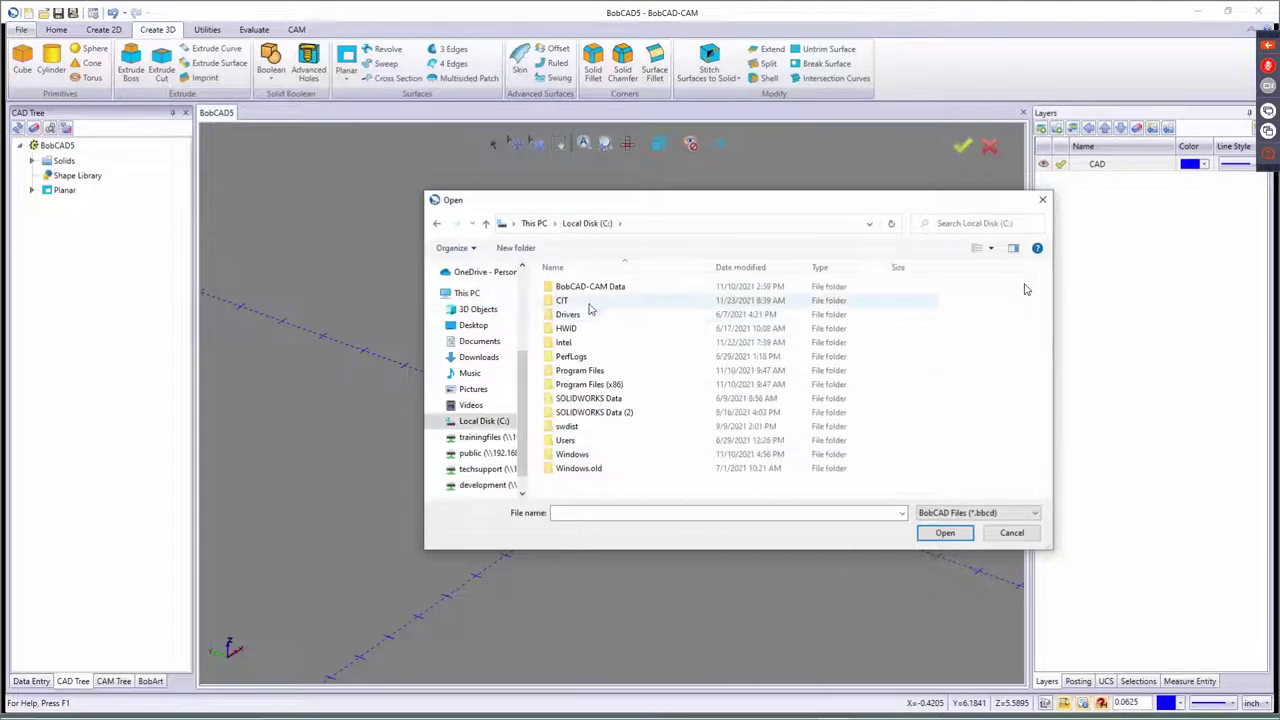
pyautogui.doubleClick(590, 286)
pyautogui.doubleClick(615, 328)
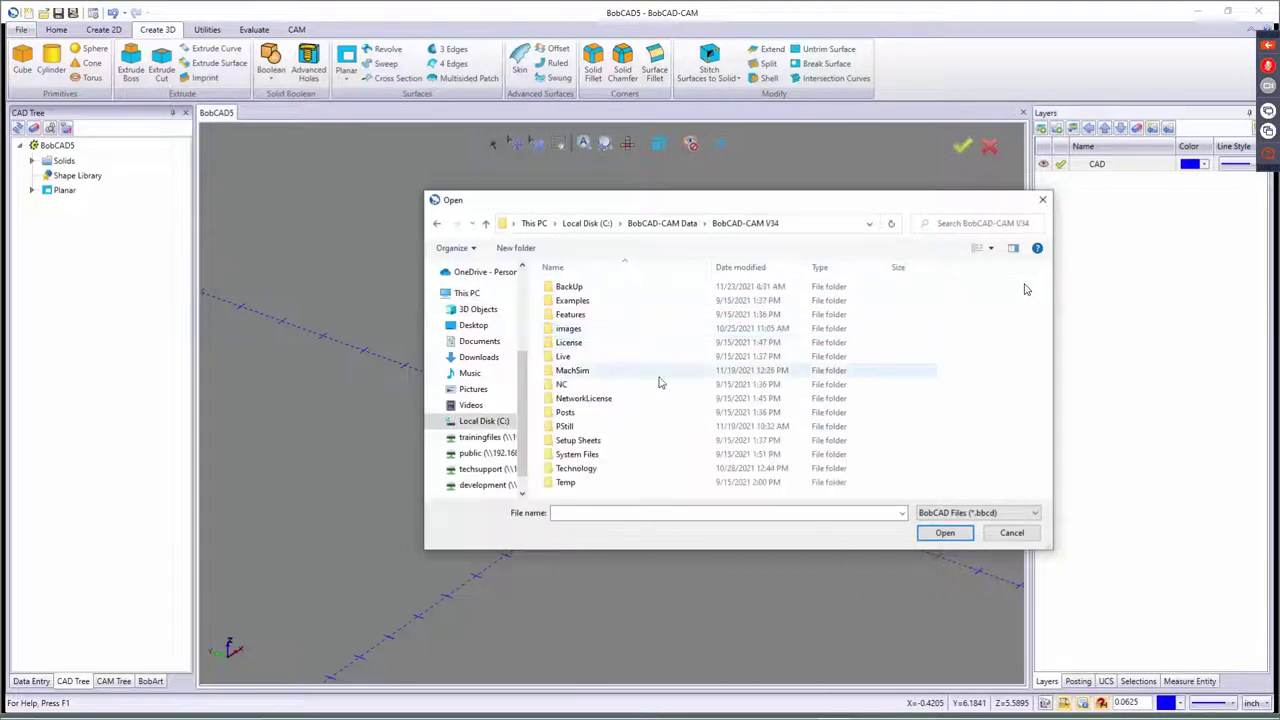
pyautogui.doubleClick(585, 301)
pyautogui.scroll(-4, 617, 424)
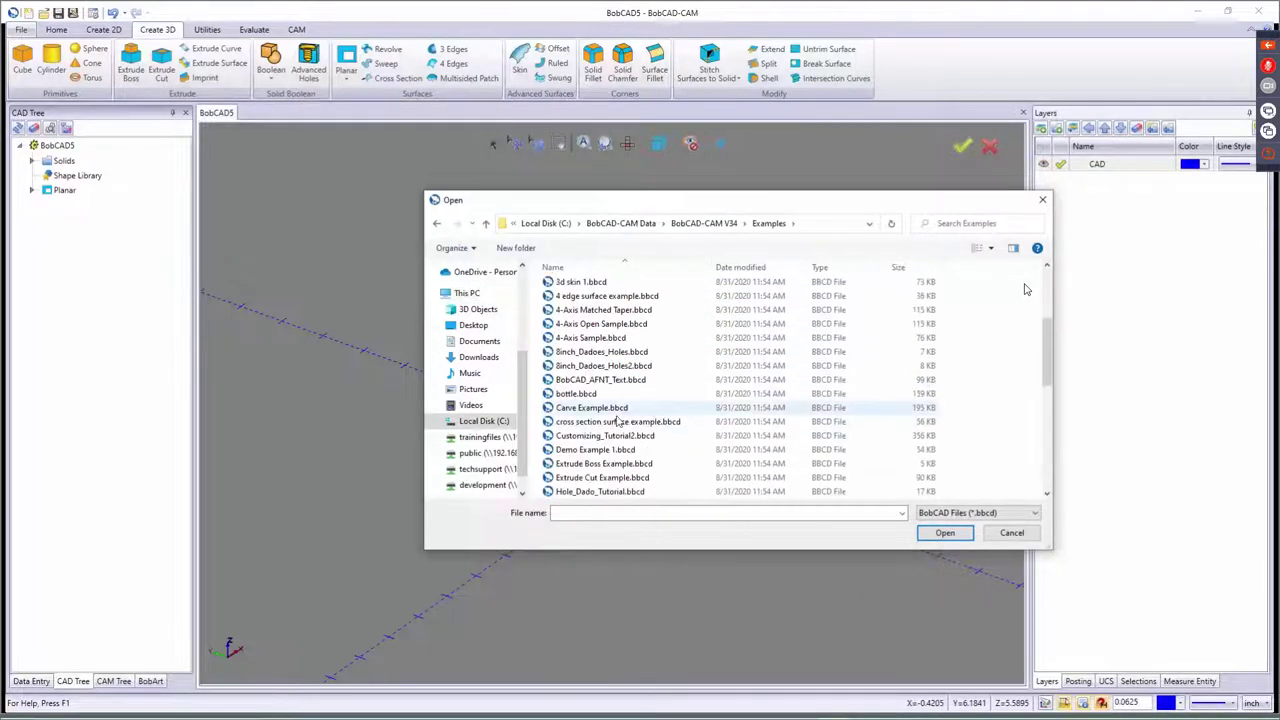
pyautogui.scroll(-4, 617, 424)
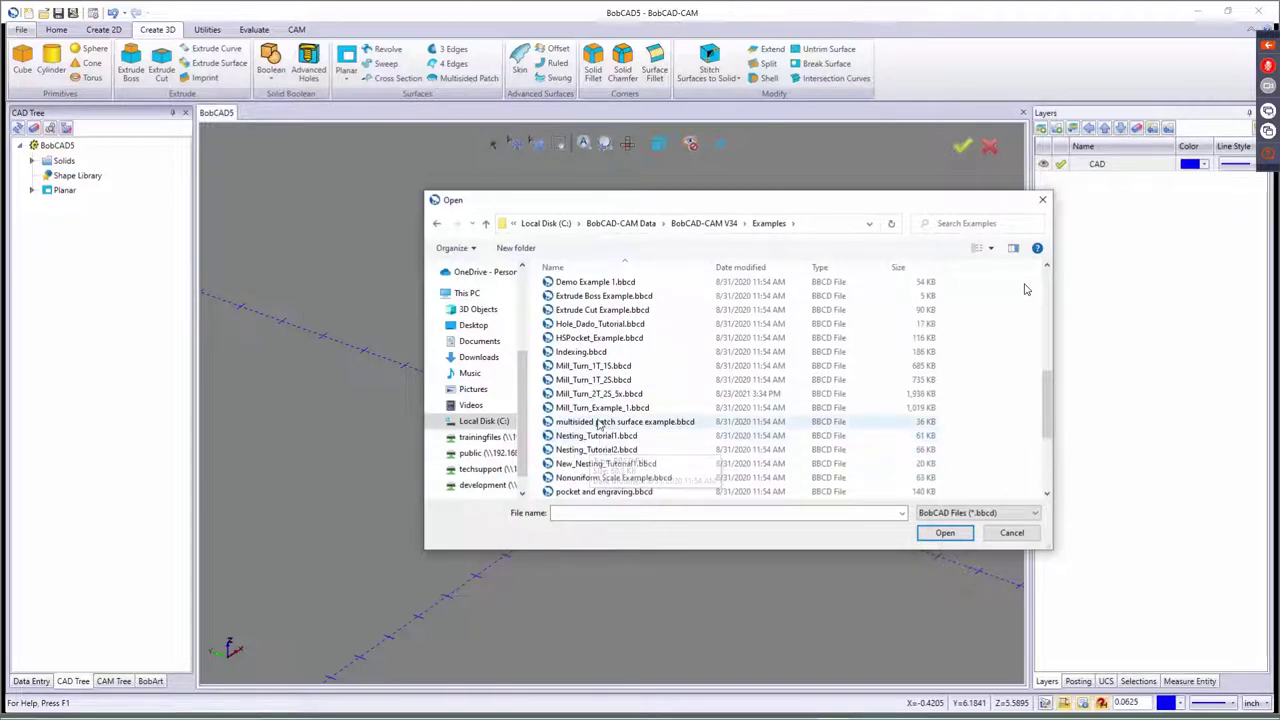
pyautogui.click(591, 366)
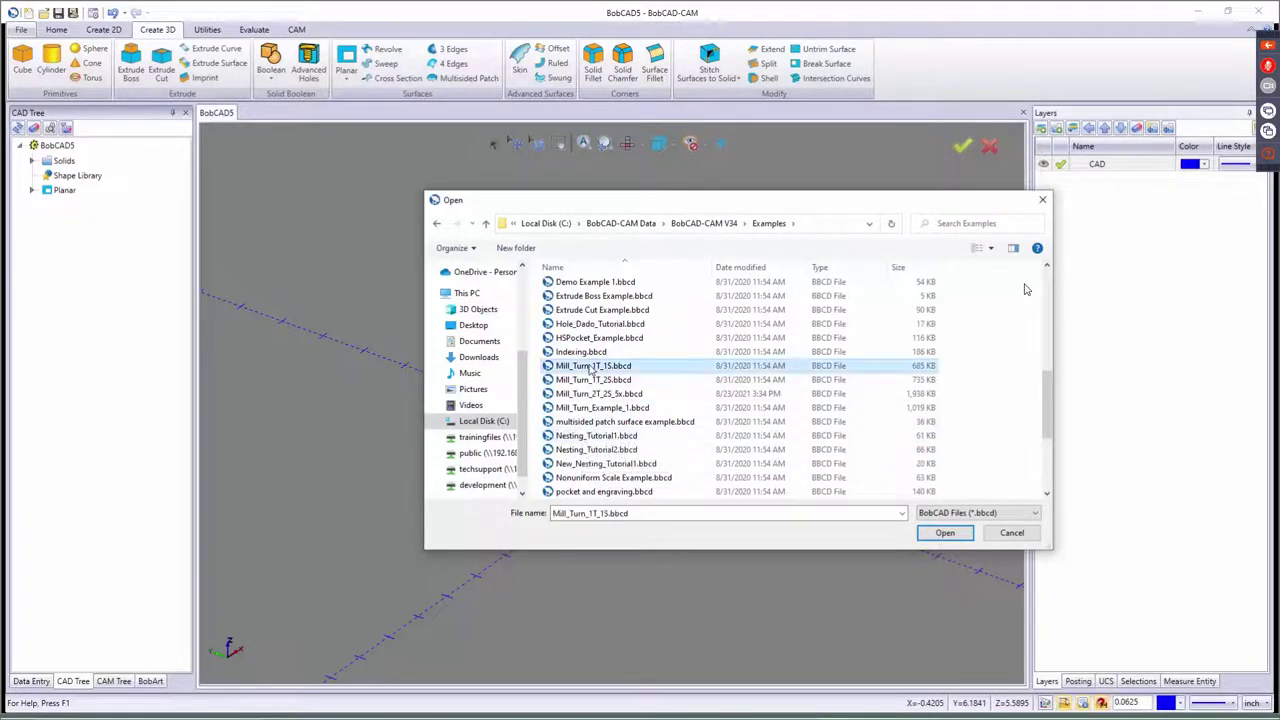
pyautogui.doubleClick(591, 366)
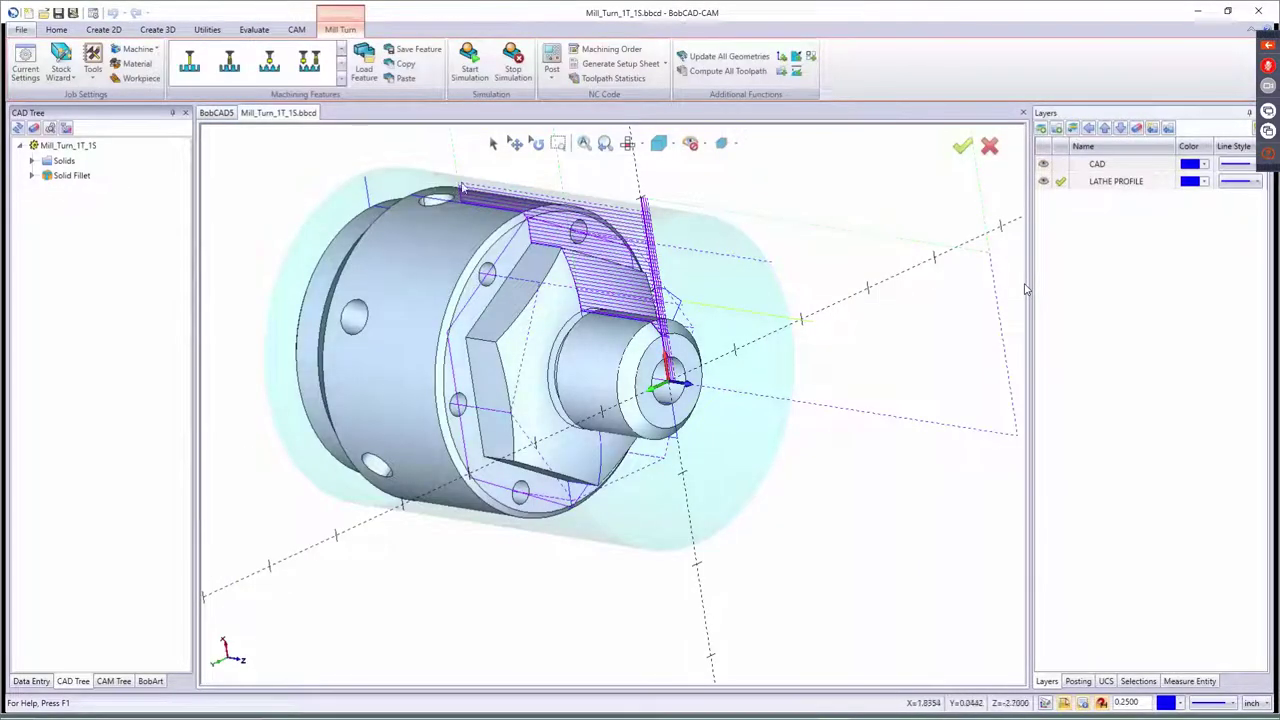
# - Pick the mill-turn part's solid with the Select arrow, then clear the selection
pyautogui.click(493, 143)
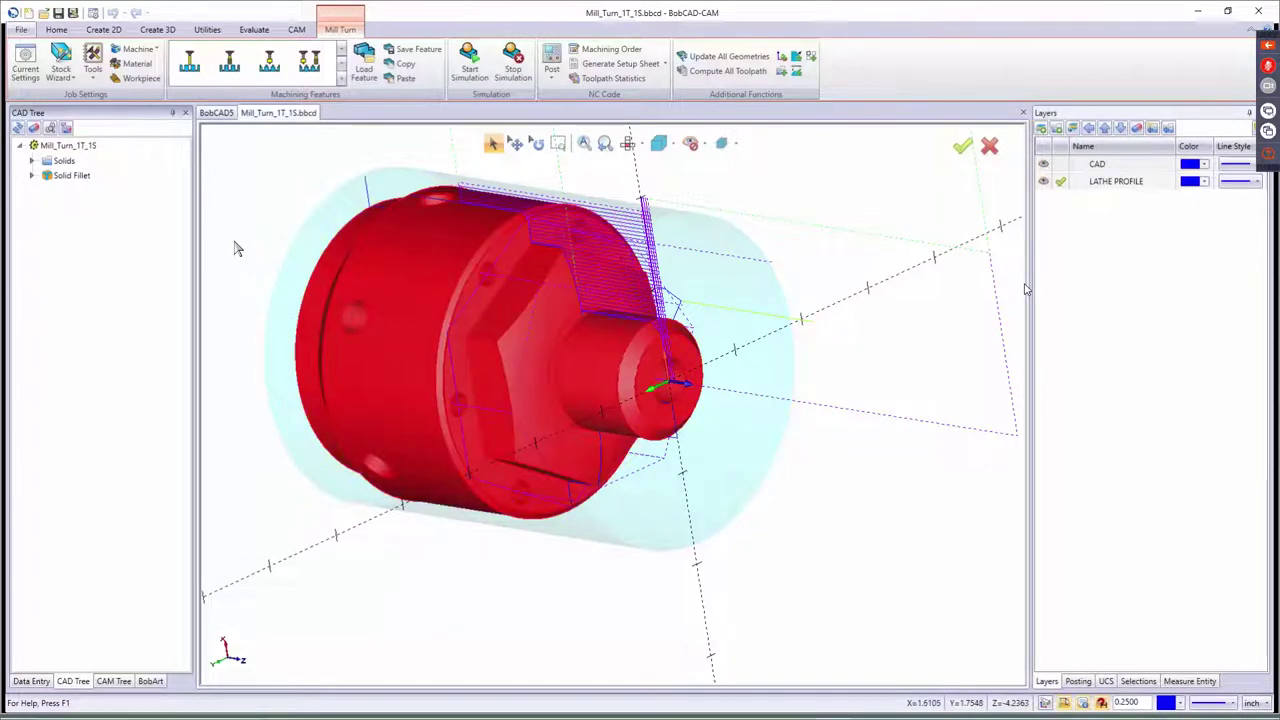
pyautogui.click(236, 249)
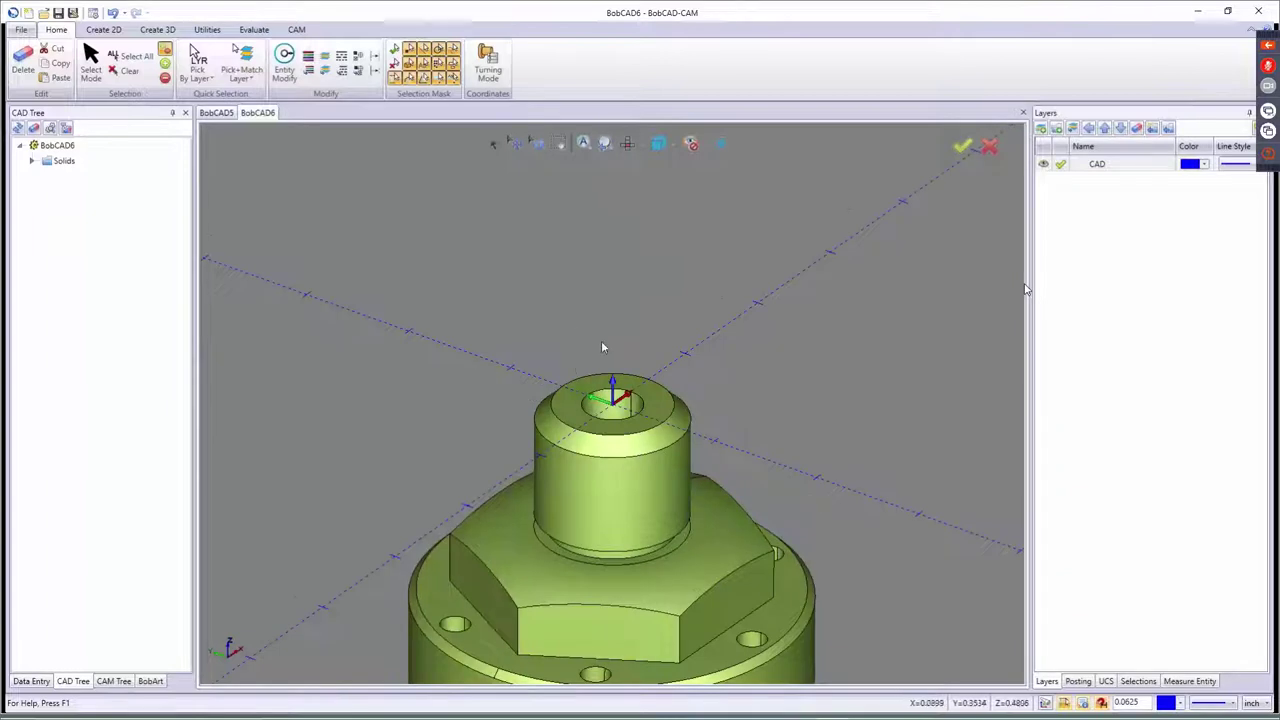
# - Rotate the whole housing part 90° about the Y axis
pyautogui.scroll(-5, 603, 345)
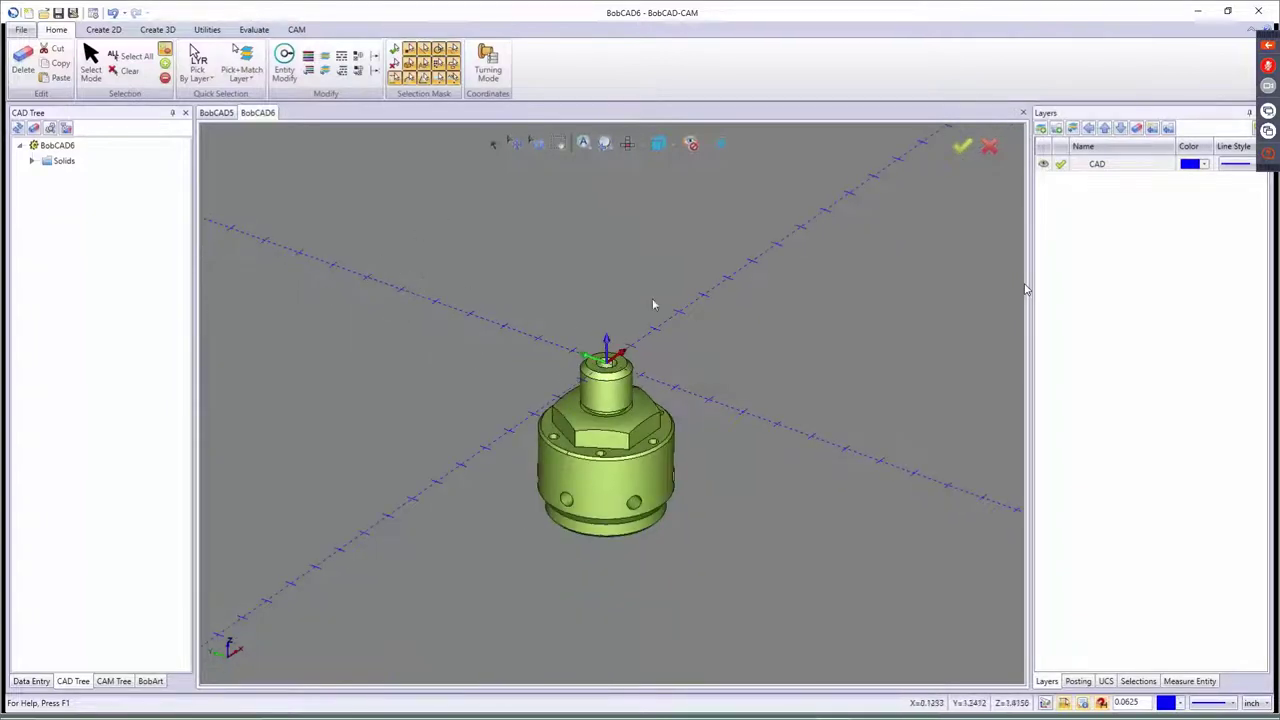
pyautogui.click(207, 29)
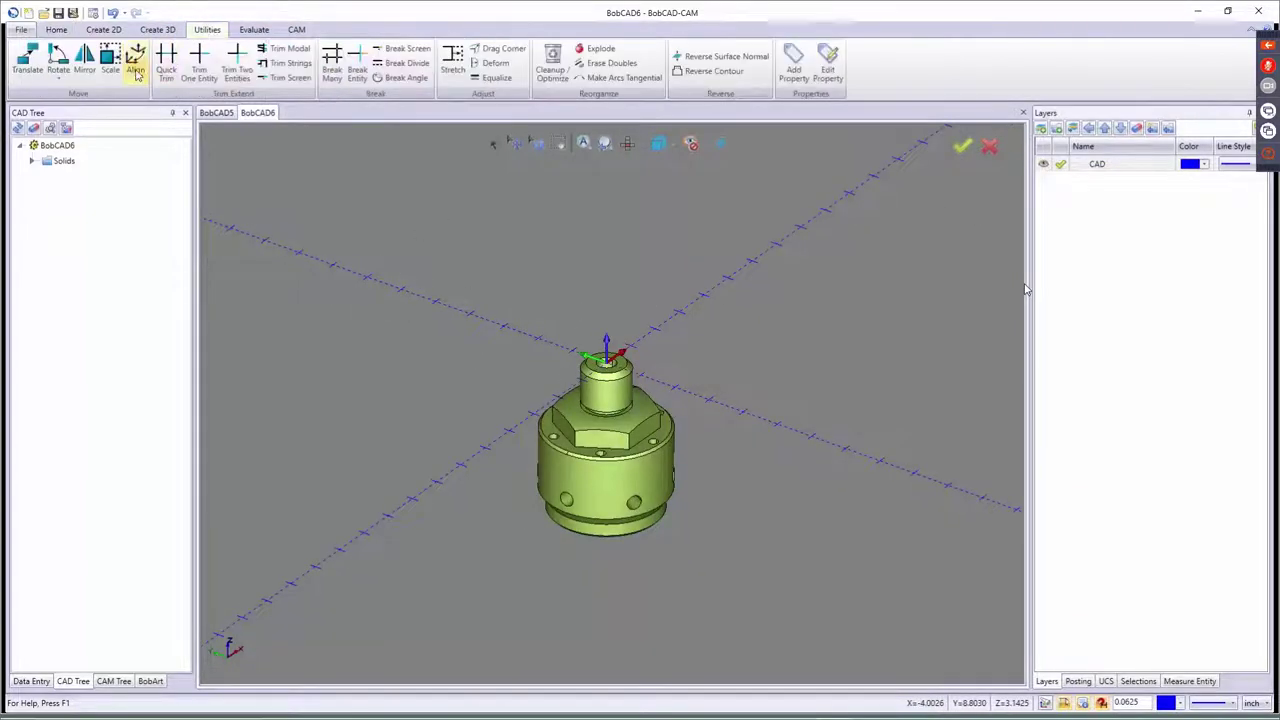
pyautogui.click(58, 62)
pyautogui.moveTo(430, 274); pyautogui.dragTo(760, 578)
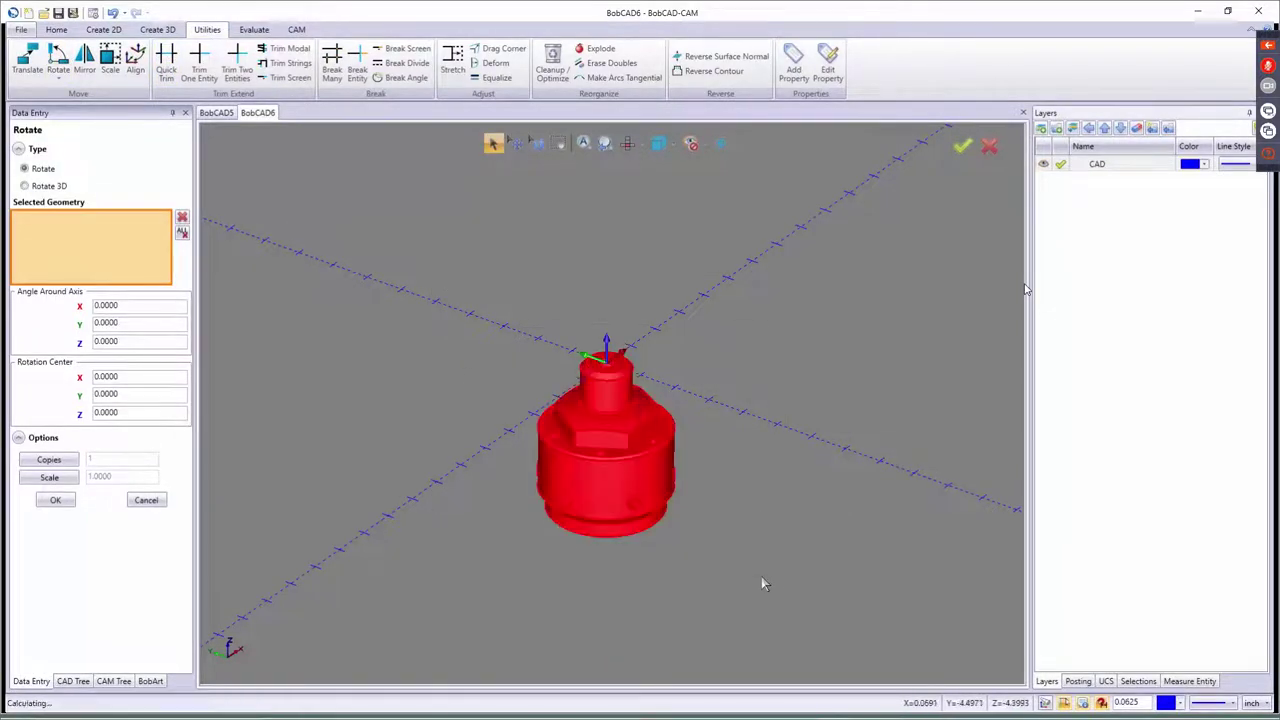
pyautogui.doubleClick(118, 322)
pyautogui.write('90')
pyautogui.press('Tab')
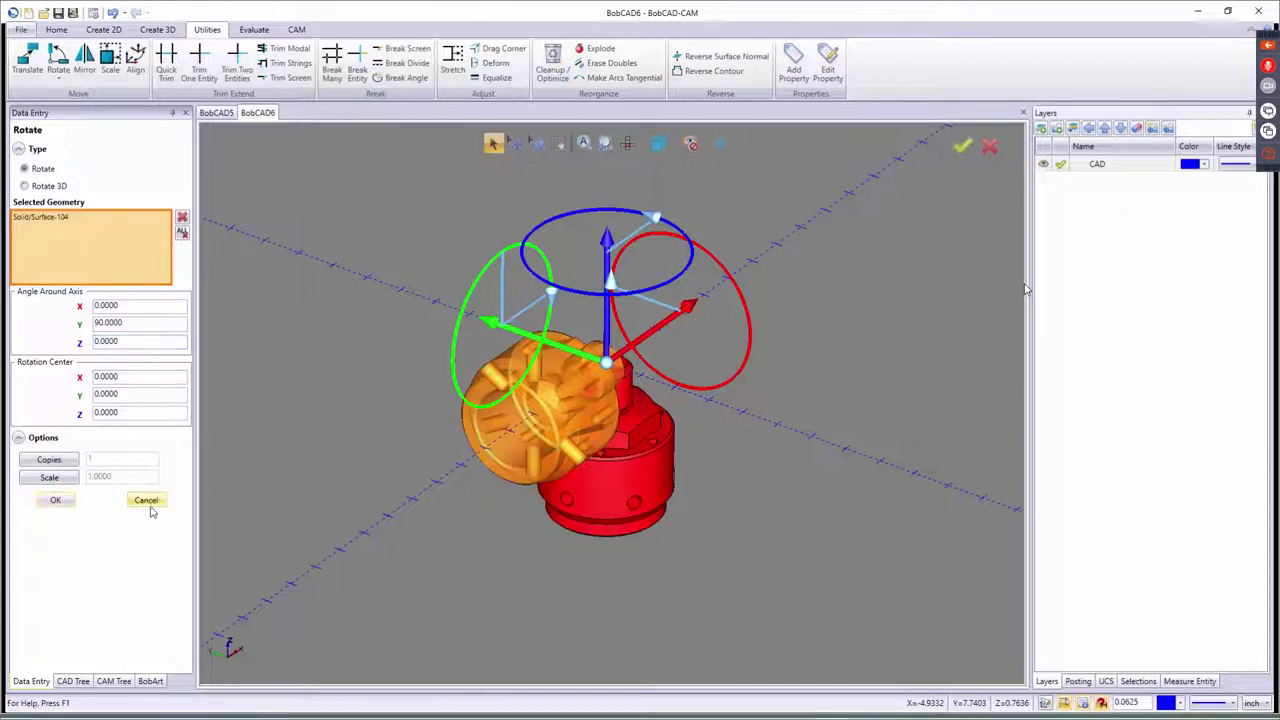
pyautogui.click(55, 500)
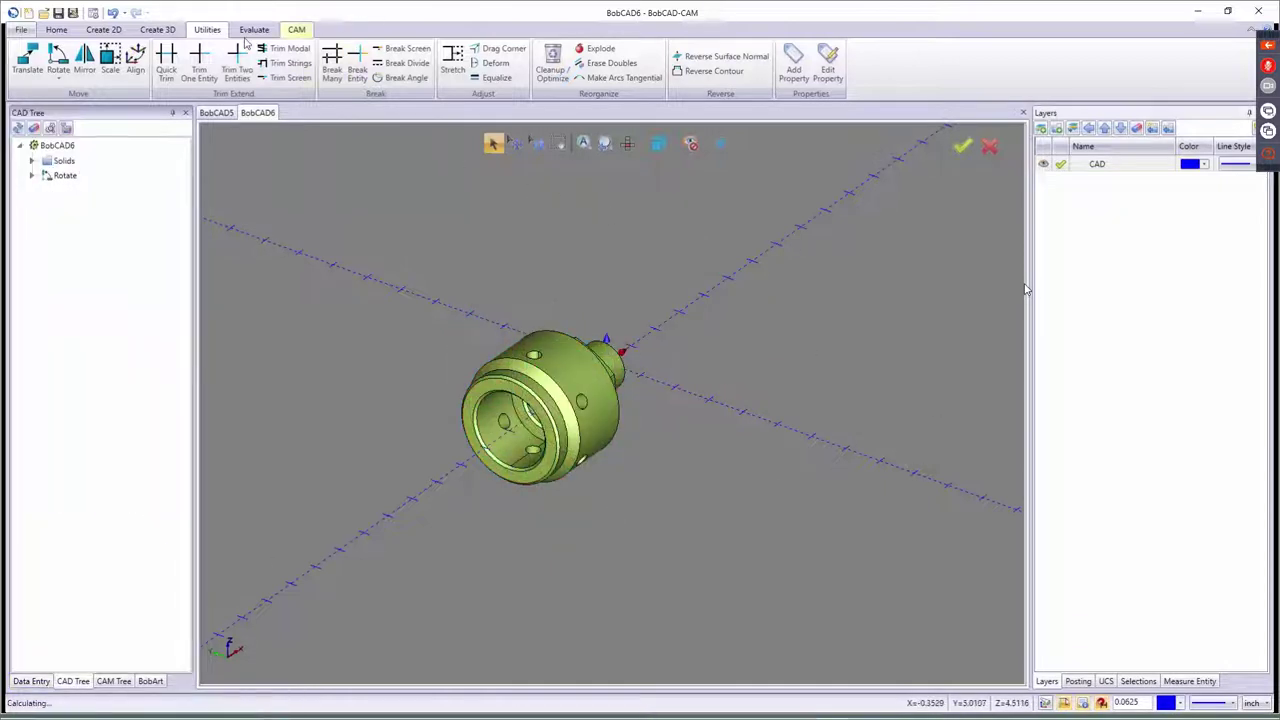
pyautogui.click(103, 29)
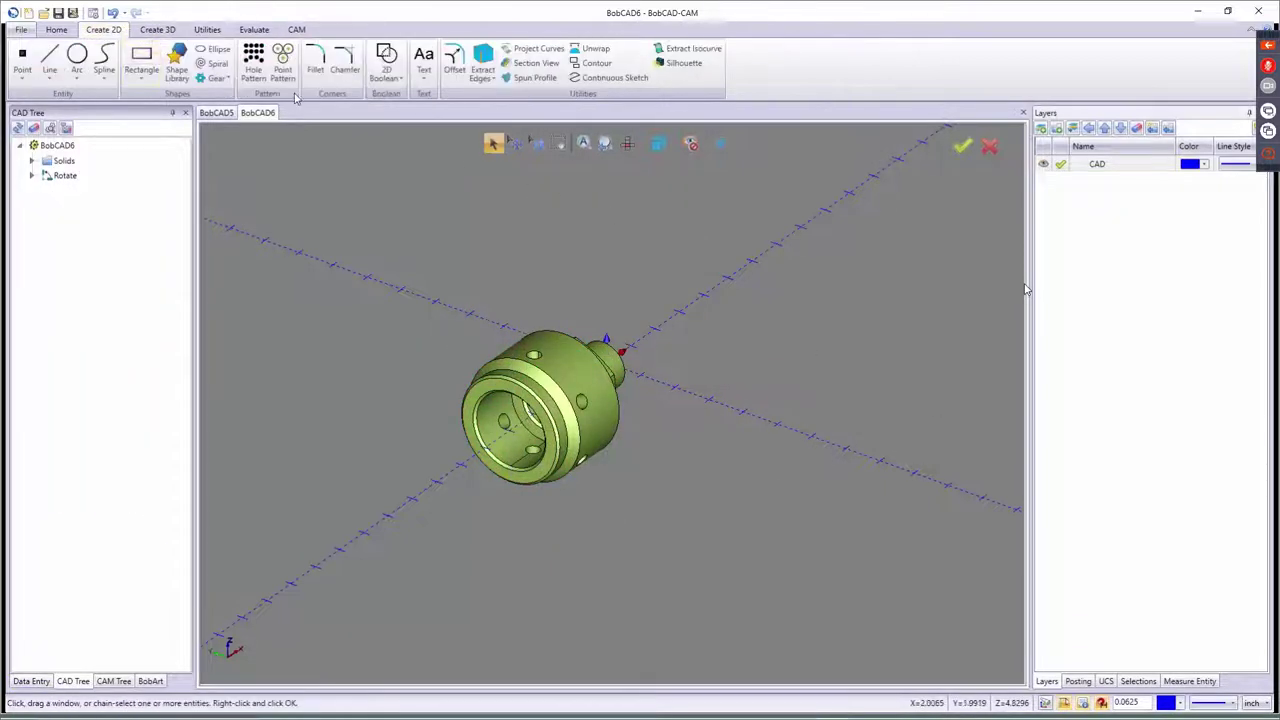
# - Add Layer-1 and extract the solid's spun profile onto it
pyautogui.rightClick(1081, 210)
pyautogui.click(1095, 214)
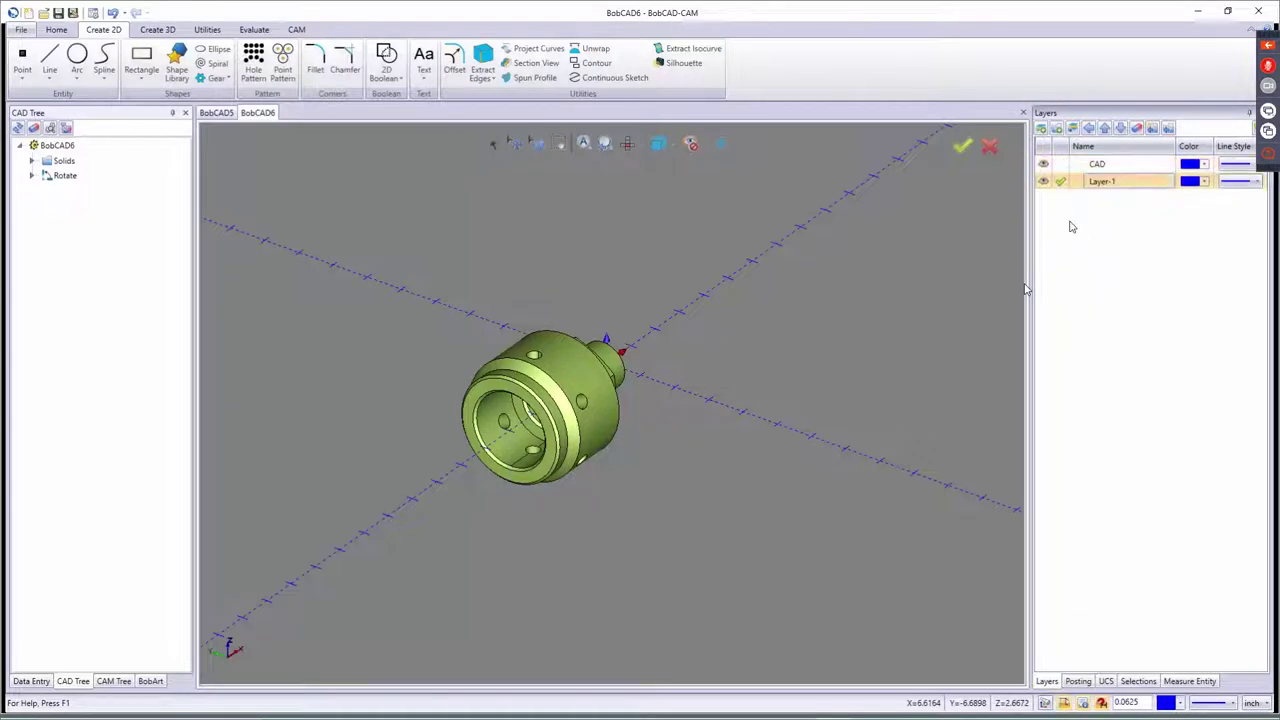
pyautogui.click(533, 79)
pyautogui.moveTo(372, 265); pyautogui.dragTo(740, 528)
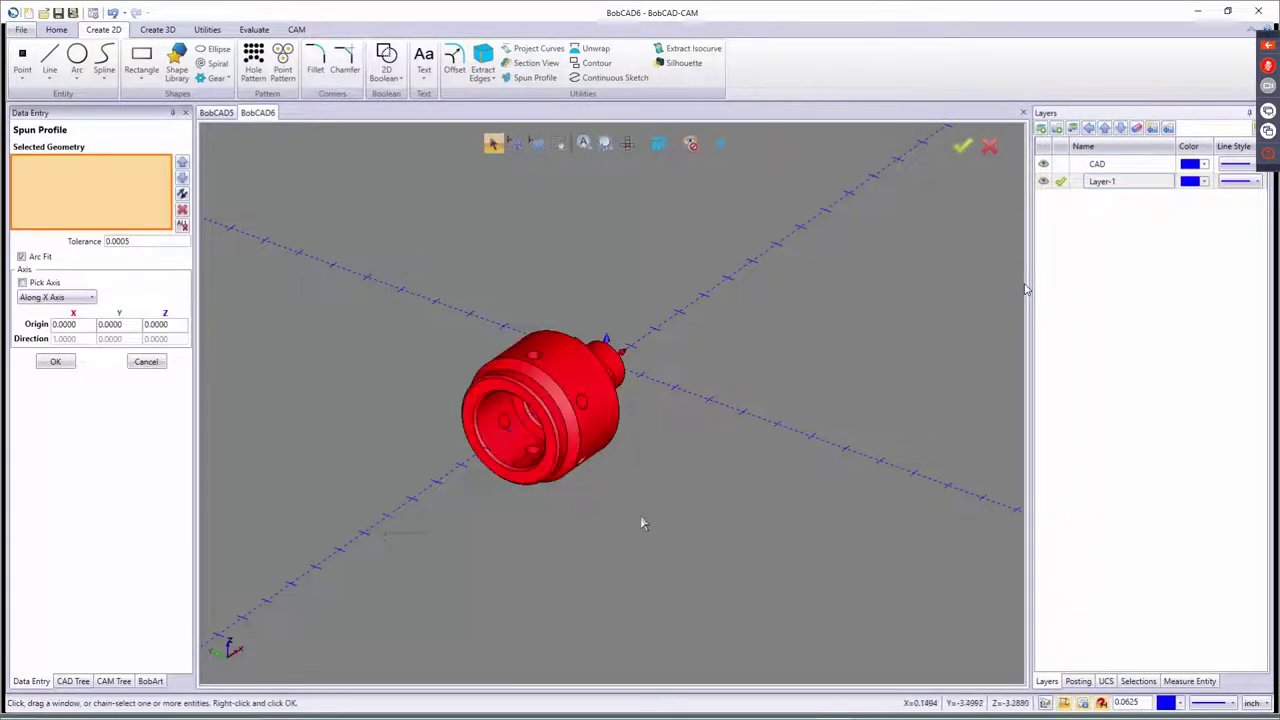
pyautogui.click(56, 361)
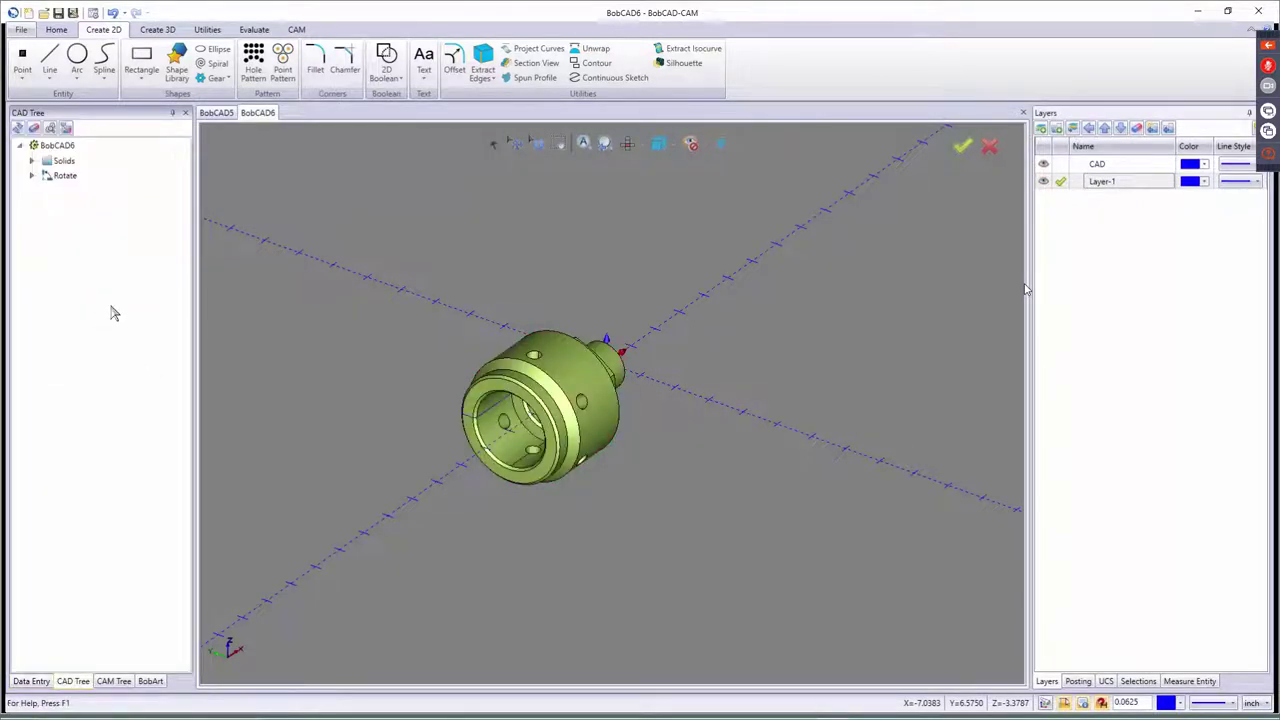
# - Hide the CAD layer holding the solid and view the profile from the top
pyautogui.click(1045, 163)
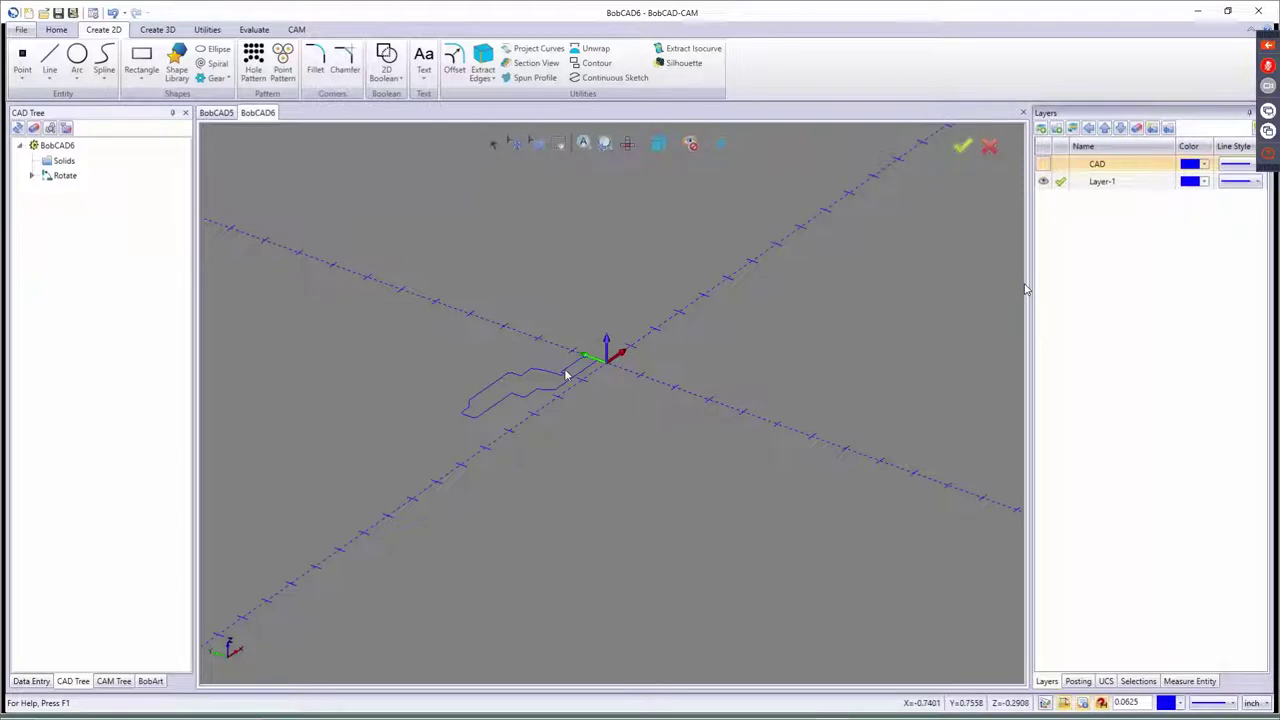
pyautogui.press('F5')
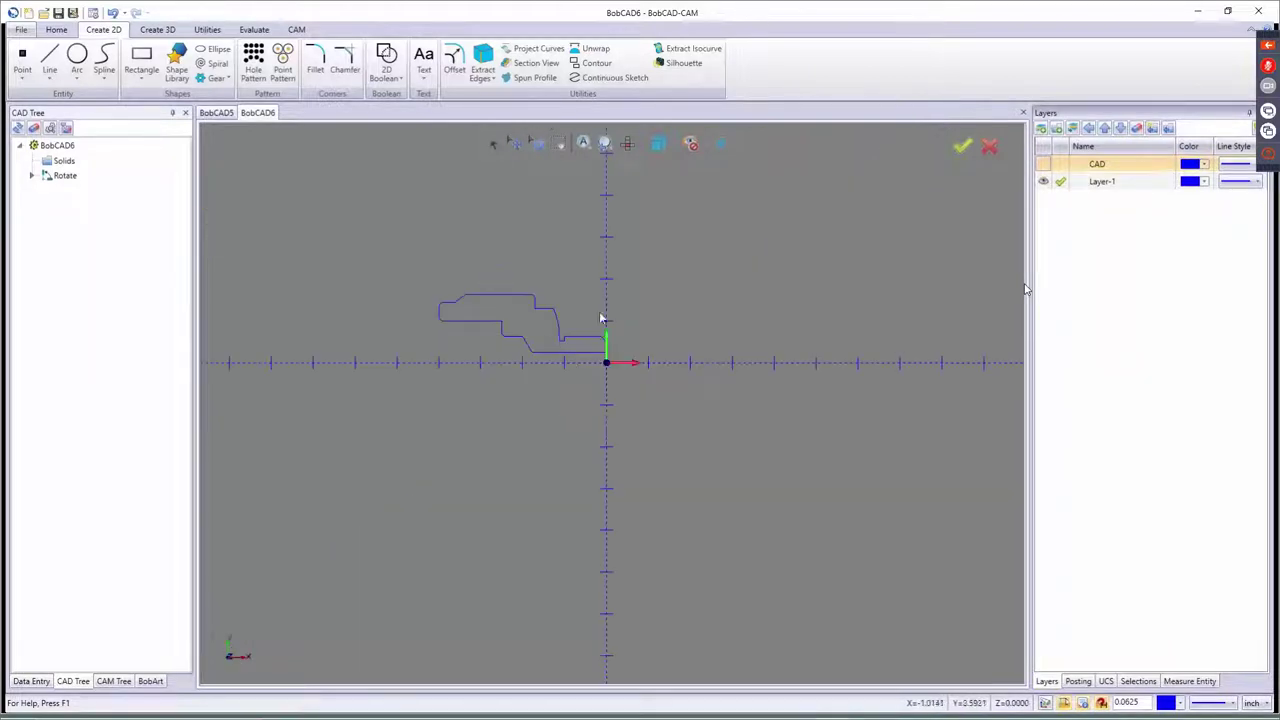
pyautogui.scroll(3, 589, 334)
pyautogui.scroll(-2, 543, 314)
pyautogui.scroll(2, 415, 296)
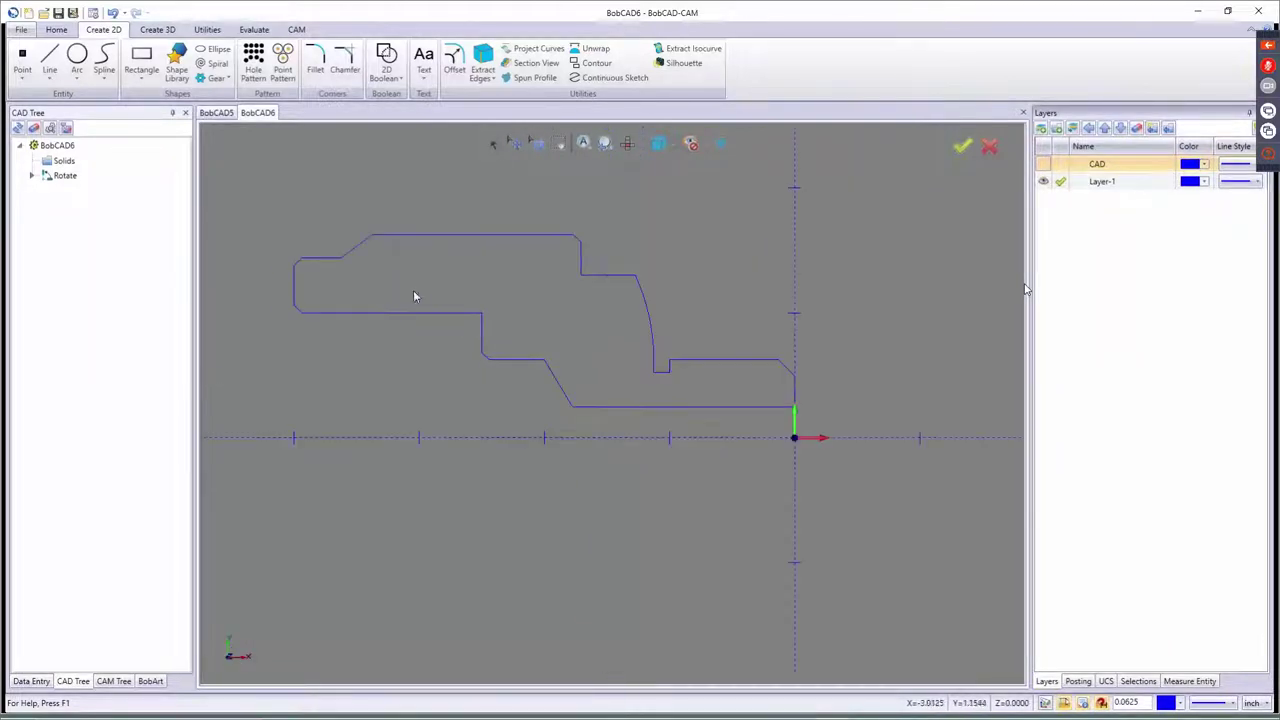
# - Add a new Layer-2 for the surfaces
pyautogui.click(157, 29)
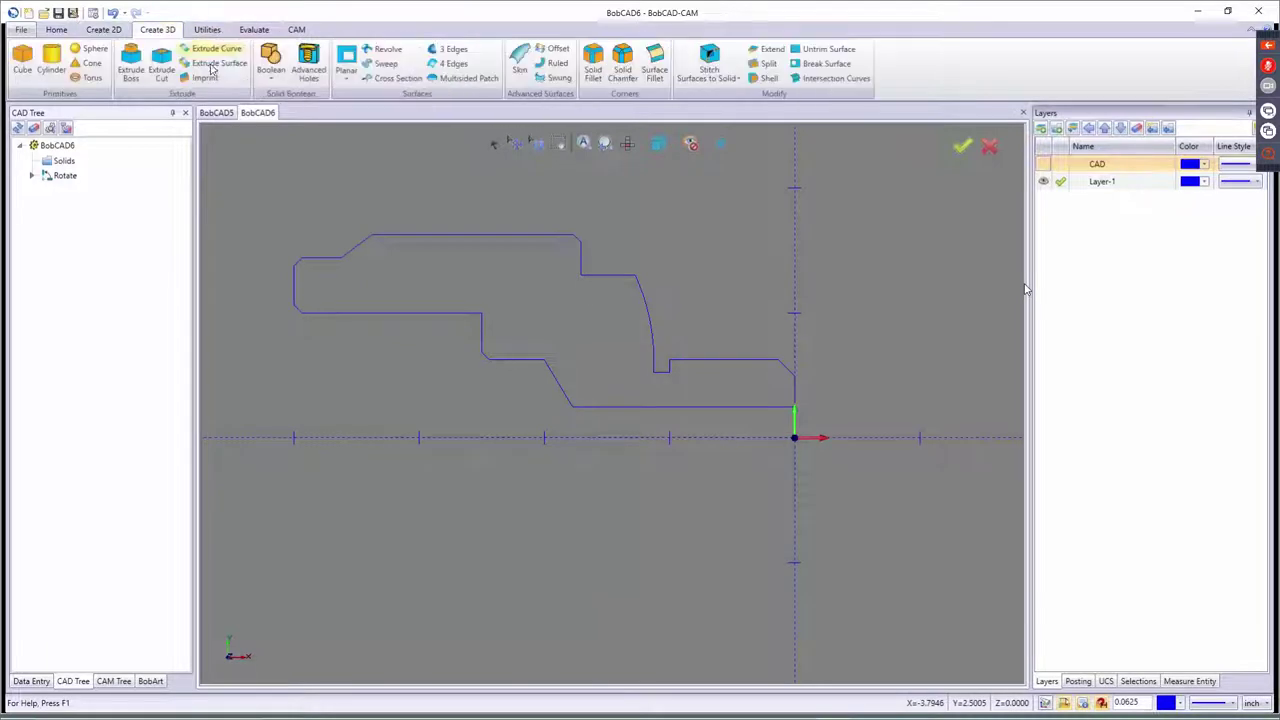
pyautogui.rightClick(1090, 213)
pyautogui.click(1095, 216)
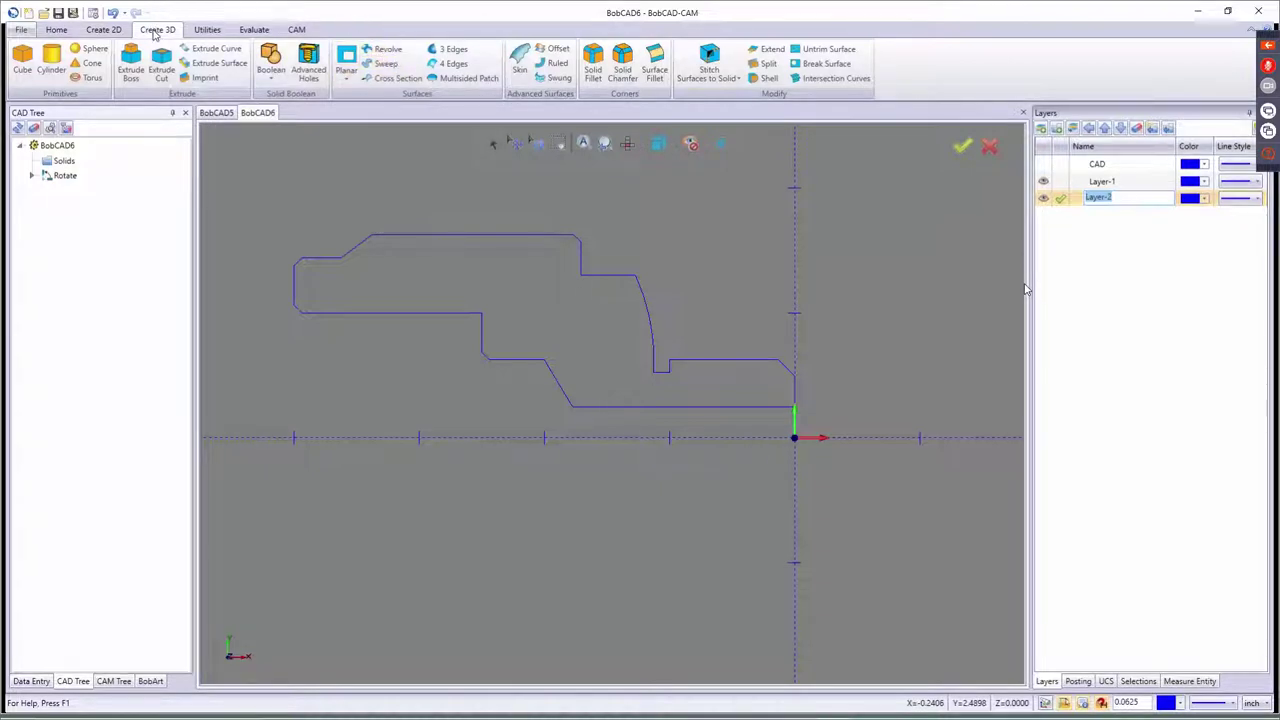
pyautogui.click(1050, 170)
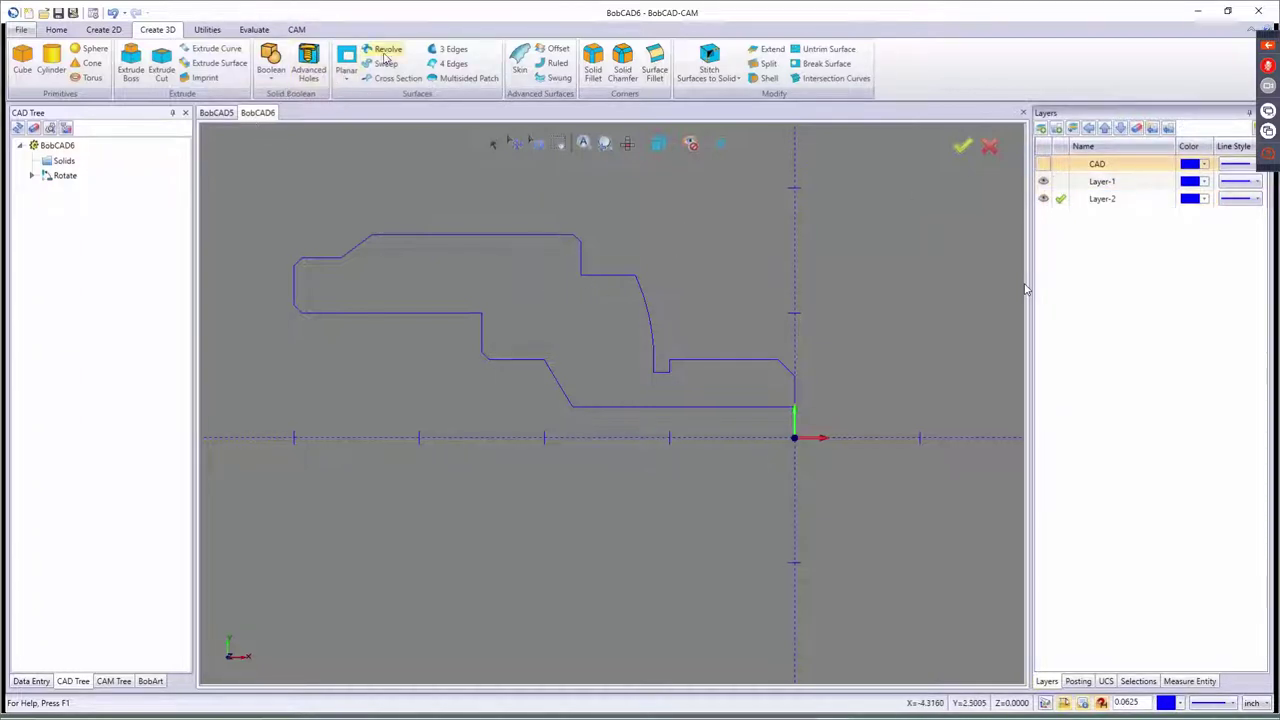
# - Start a Revolve surface and set the rotation angle to 360
pyautogui.click(383, 49)
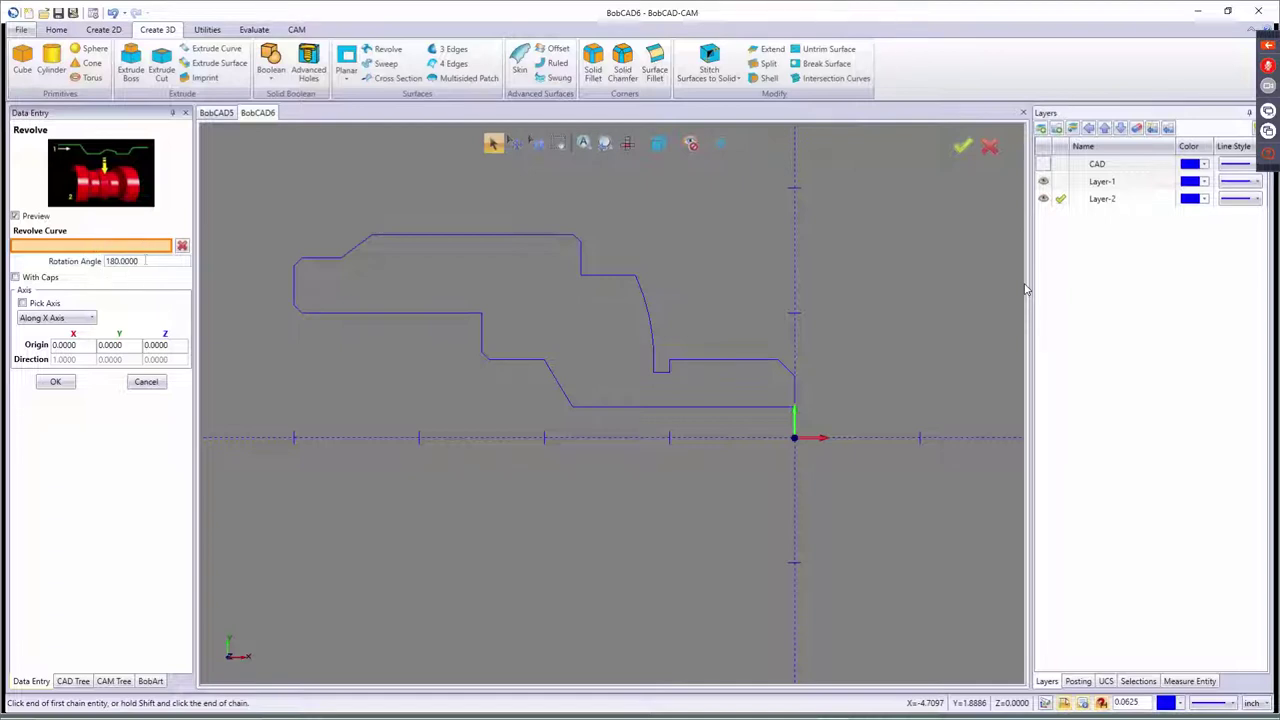
pyautogui.doubleClick(146, 260)
pyautogui.write('36')
pyautogui.scroll(3, 779, 391)
pyautogui.scroll(-3, 791, 387)
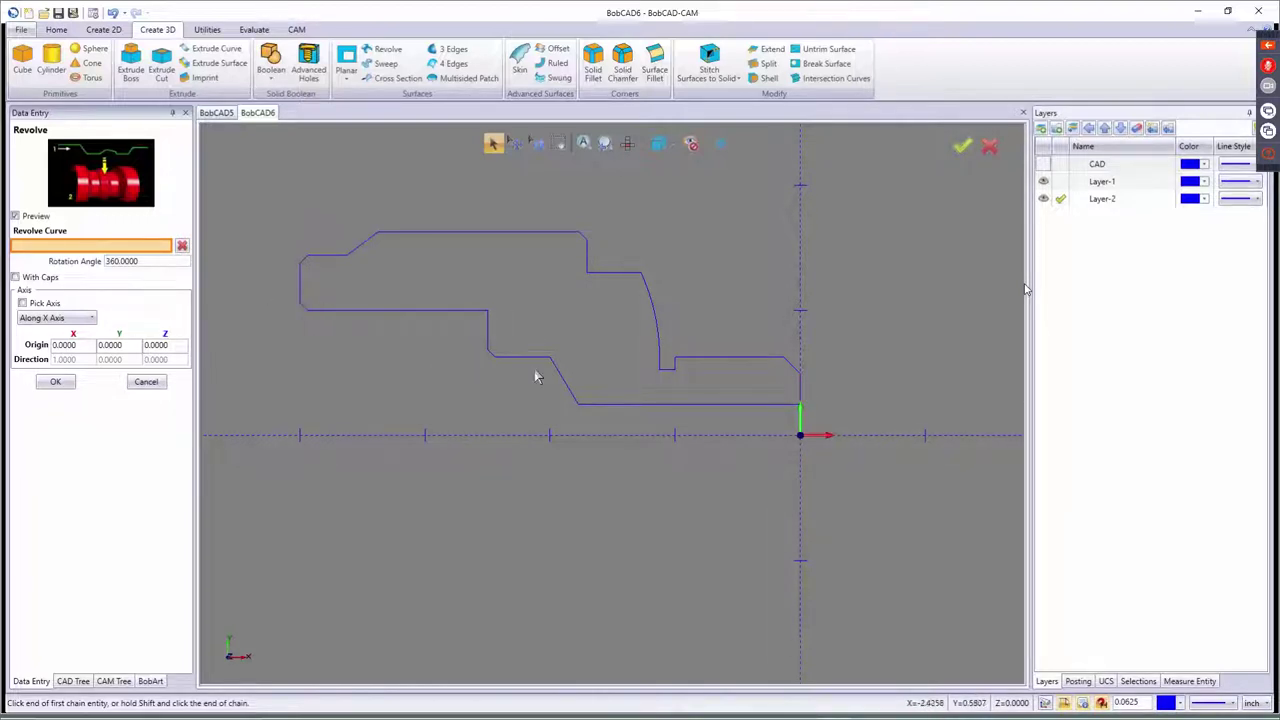
pyautogui.scroll(4, 800, 407)
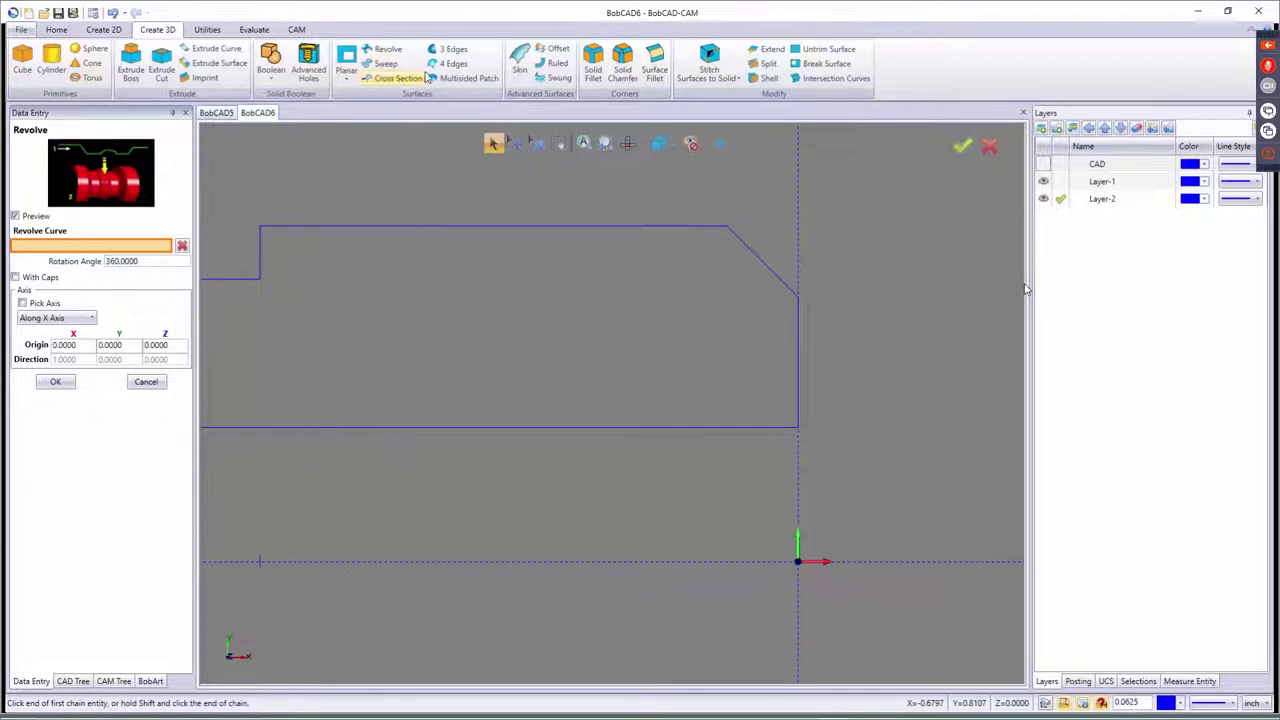
# - Chain the profile from its right vertical edge to its left segment and preview the revolve
pyautogui.click(798, 402)
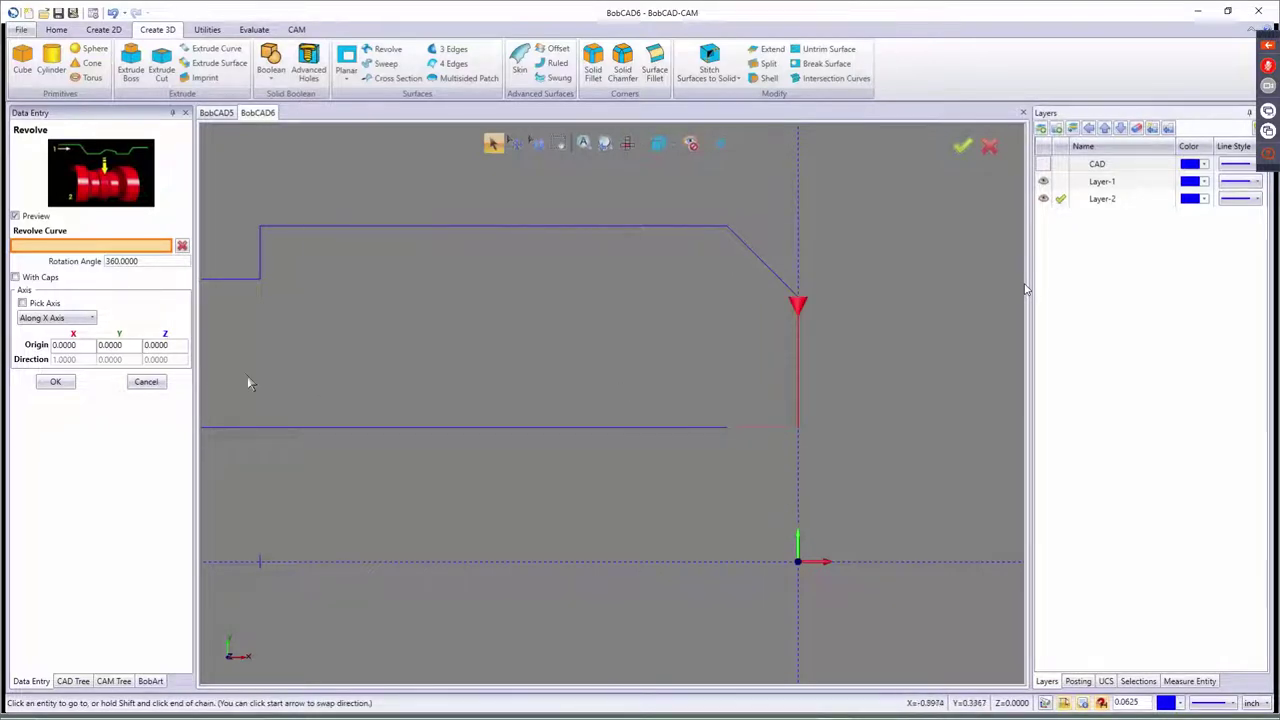
pyautogui.click(182, 245)
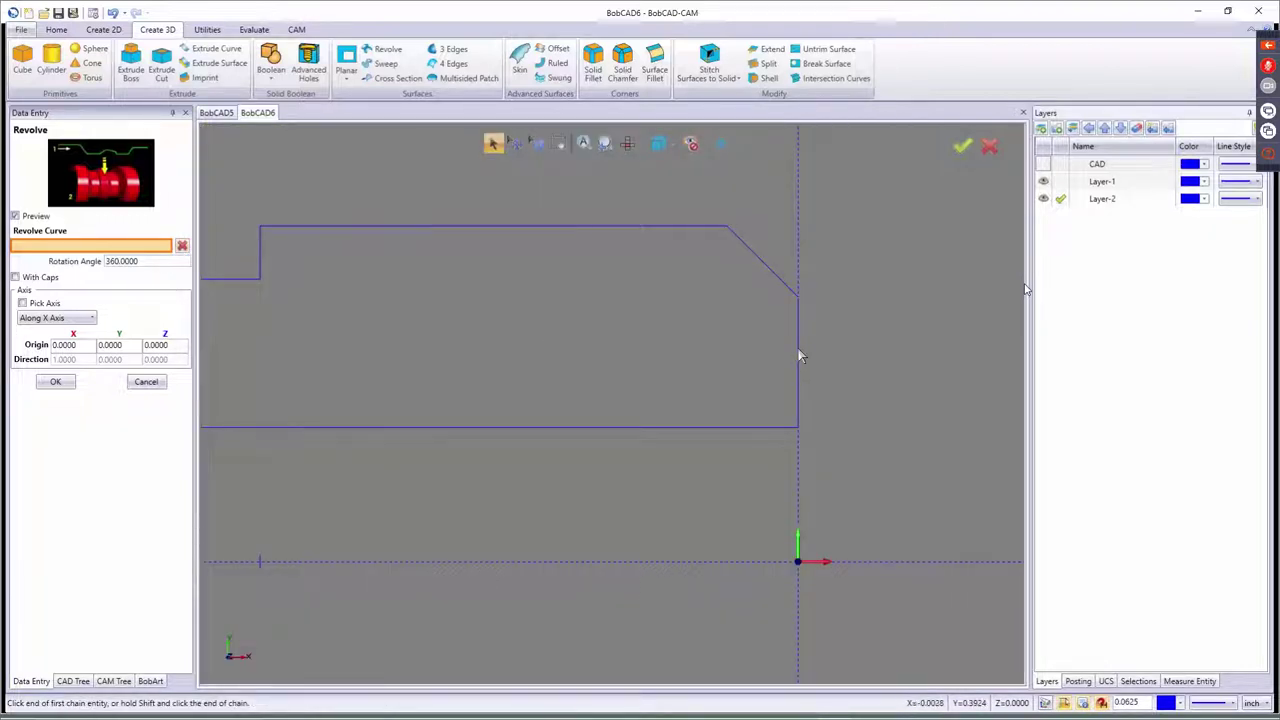
pyautogui.click(797, 350)
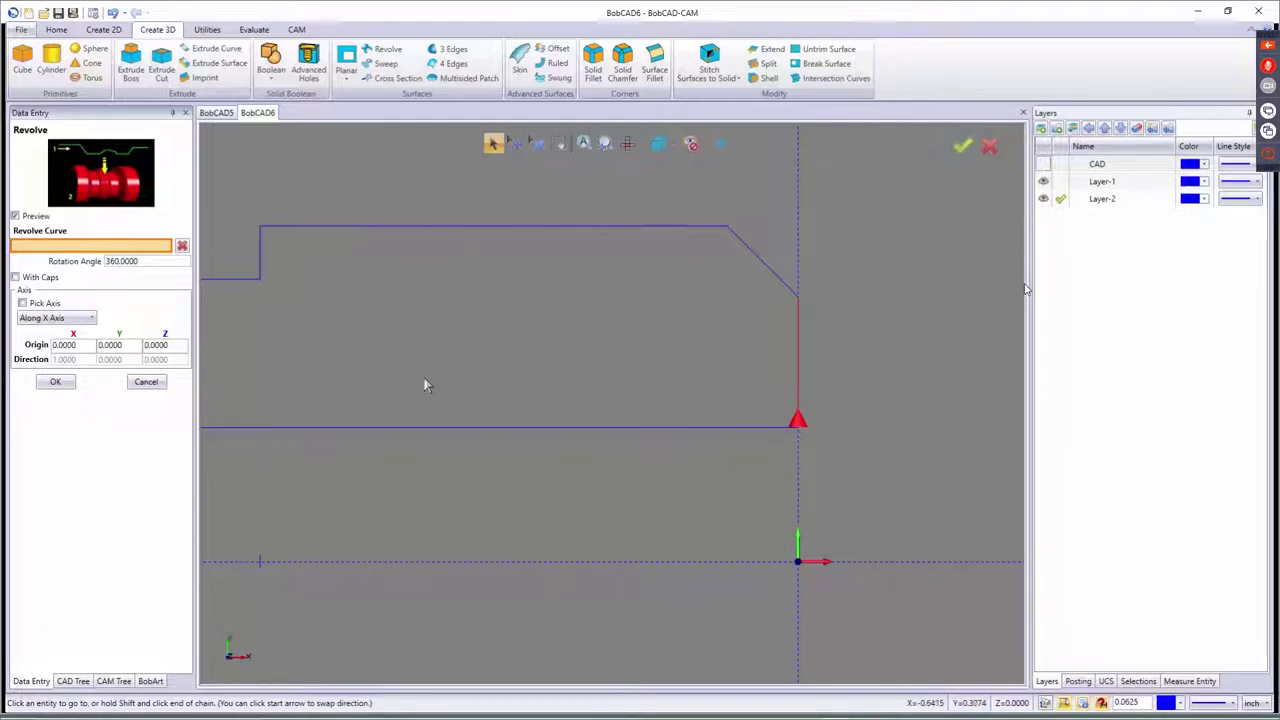
pyautogui.scroll(-4, 424, 385)
pyautogui.scroll(3, 222, 302)
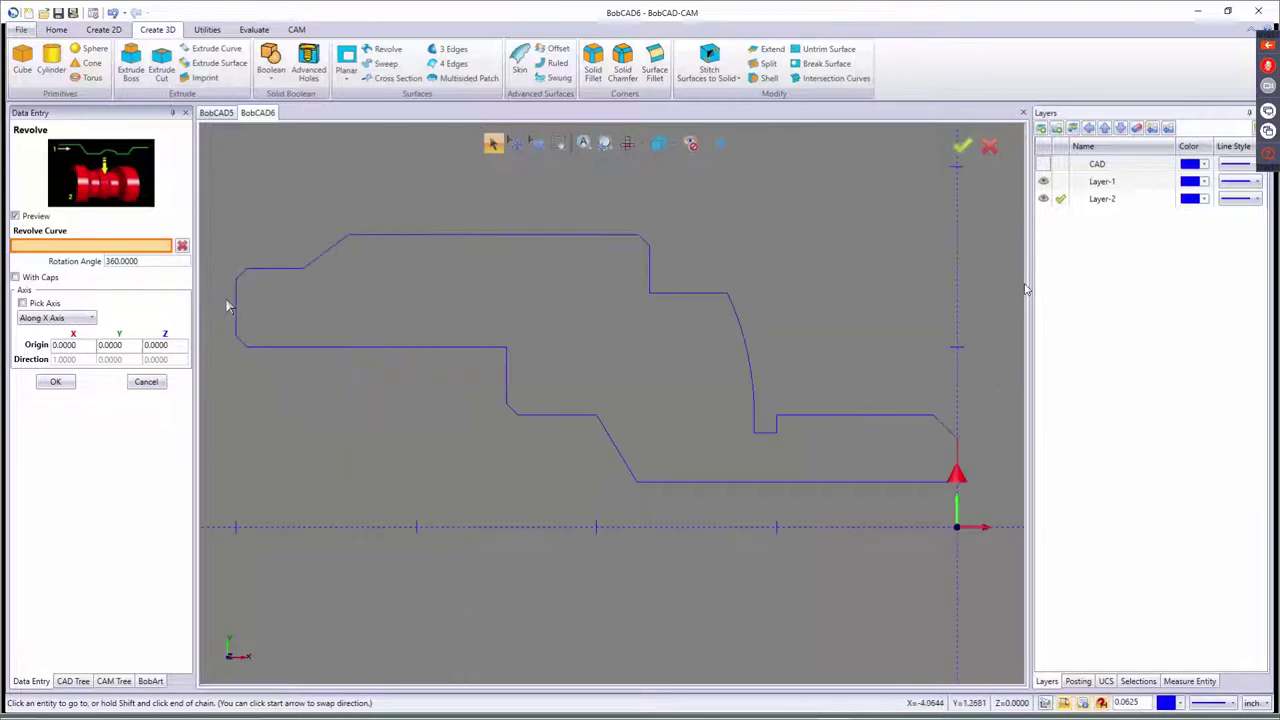
pyautogui.scroll(2, 232, 312)
pyautogui.moveTo(314, 334); pyautogui.dragTo(574, 362, button='middle')
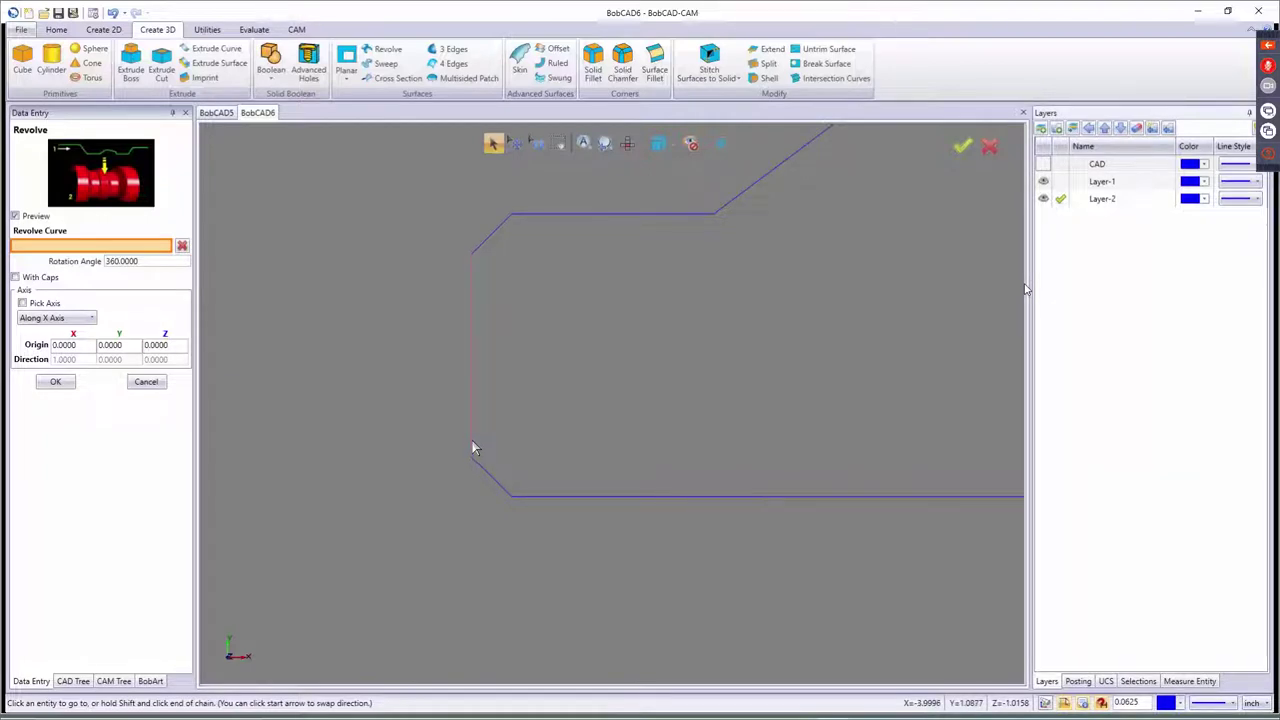
pyautogui.click(474, 446)
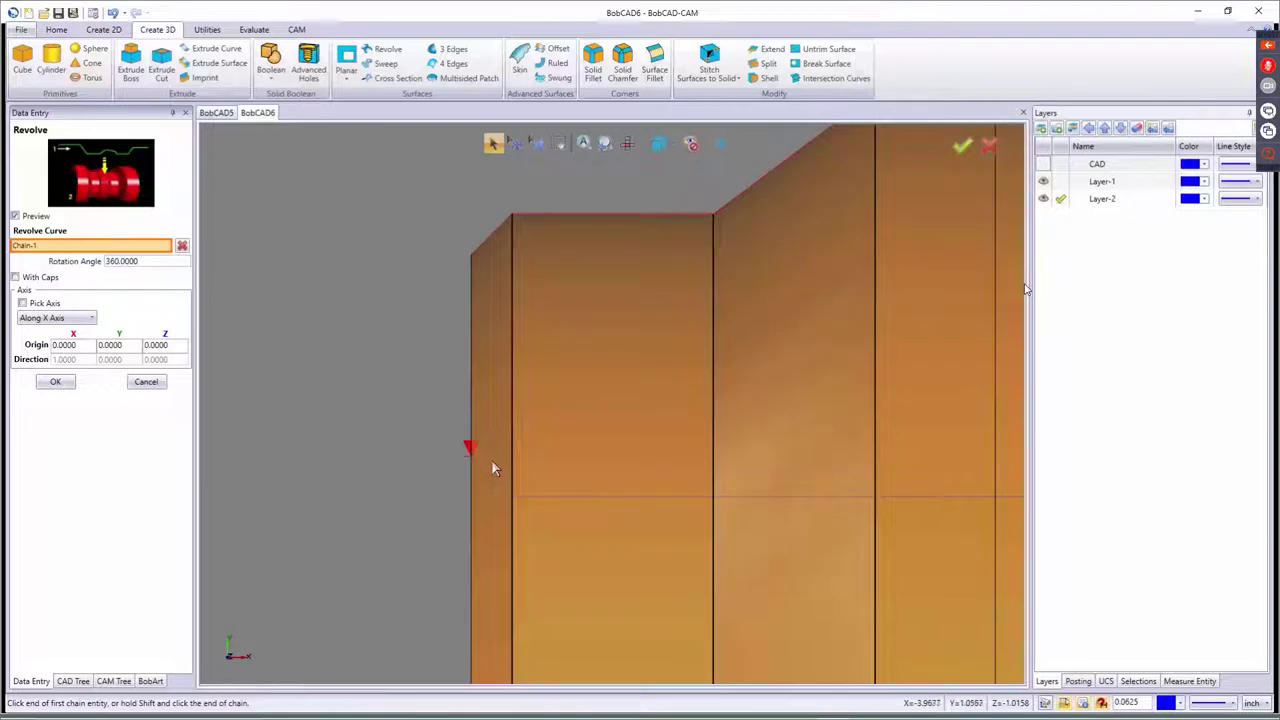
pyautogui.scroll(-5, 491, 467)
pyautogui.moveTo(464, 418); pyautogui.dragTo(538, 413, button='middle')
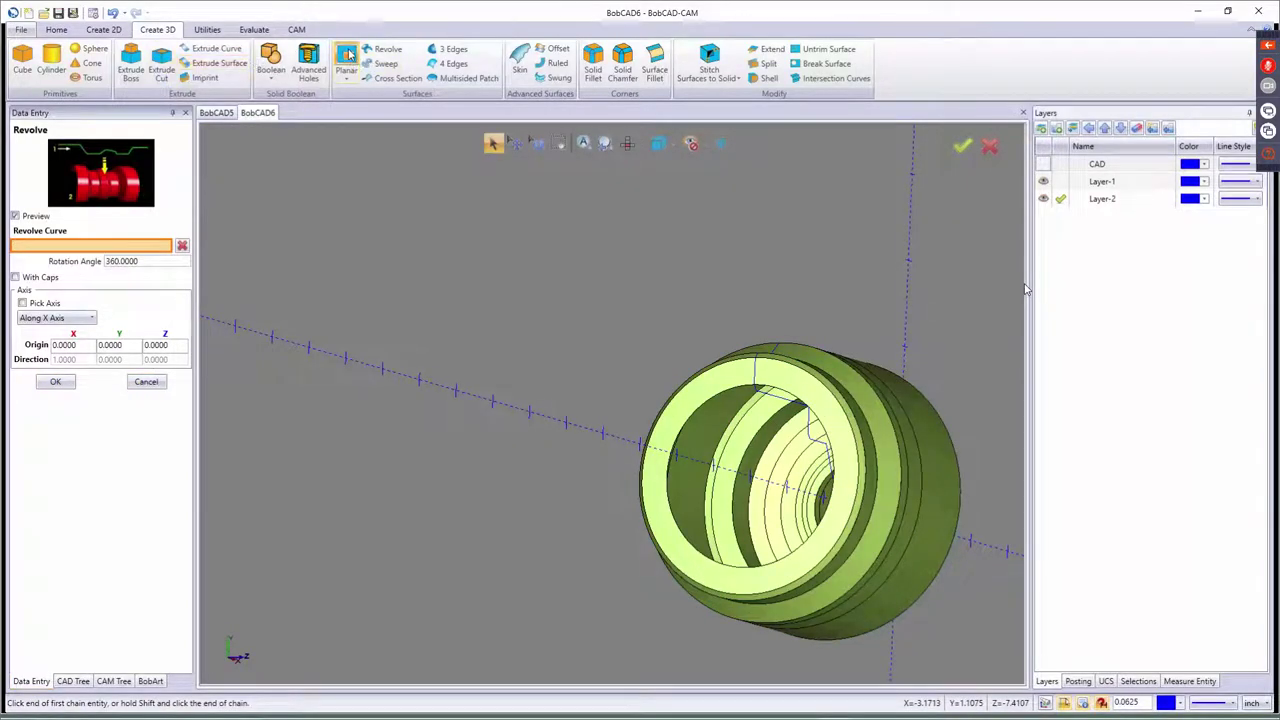
# - Cap the inner circular edge with a planar surface
pyautogui.click(347, 60)
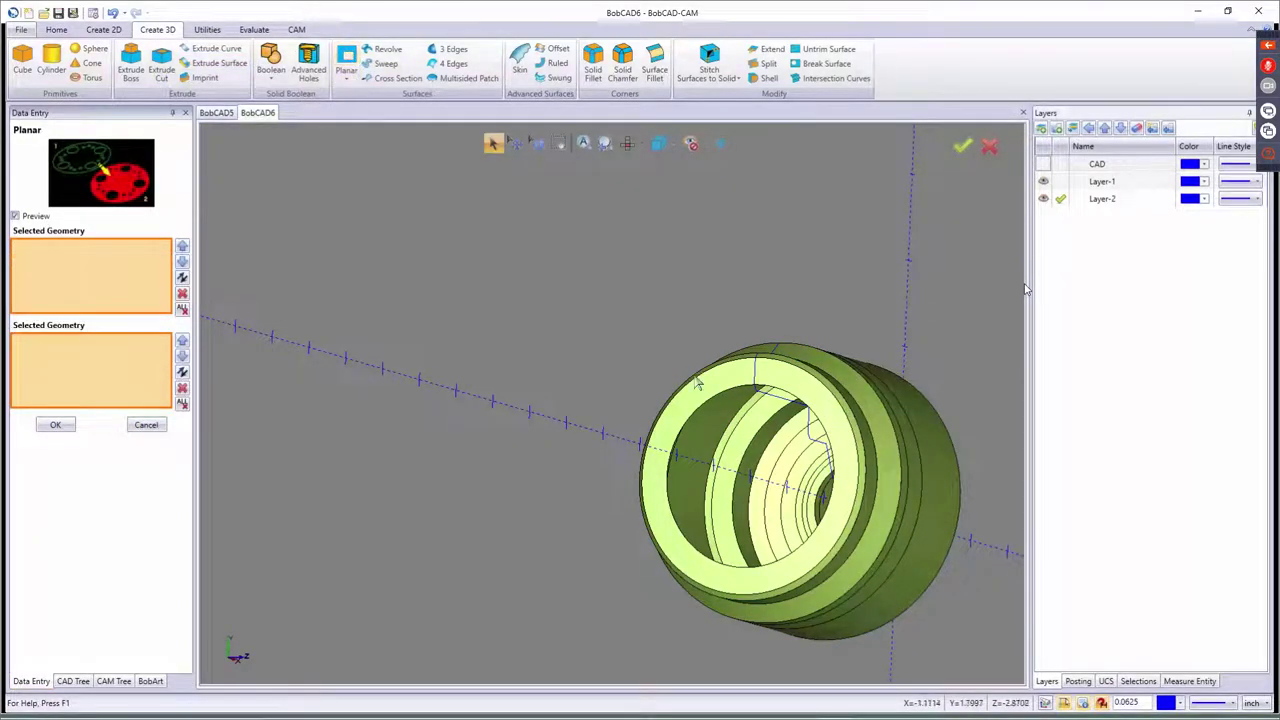
pyautogui.click(613, 403)
pyautogui.click(55, 327)
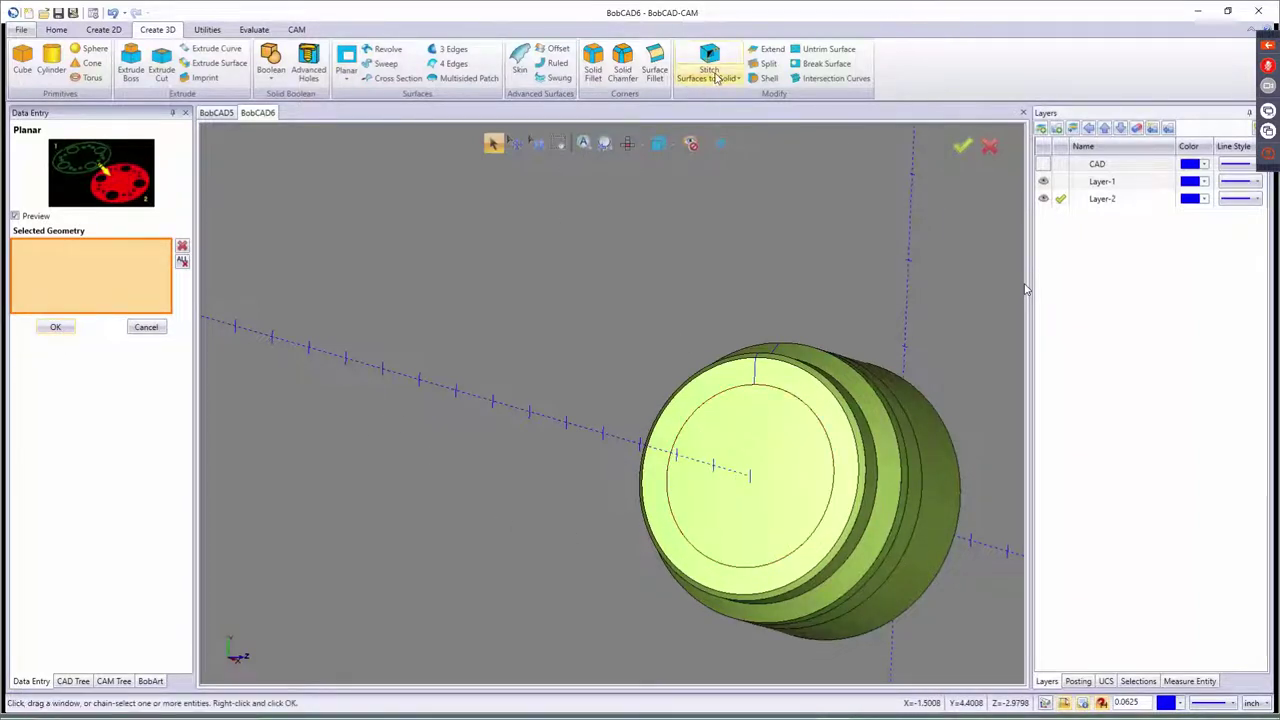
# - Cap the small front circle with a planar surface, then undo back to the bare profile
pyautogui.moveTo(850, 385); pyautogui.dragTo(727, 546, button='middle')
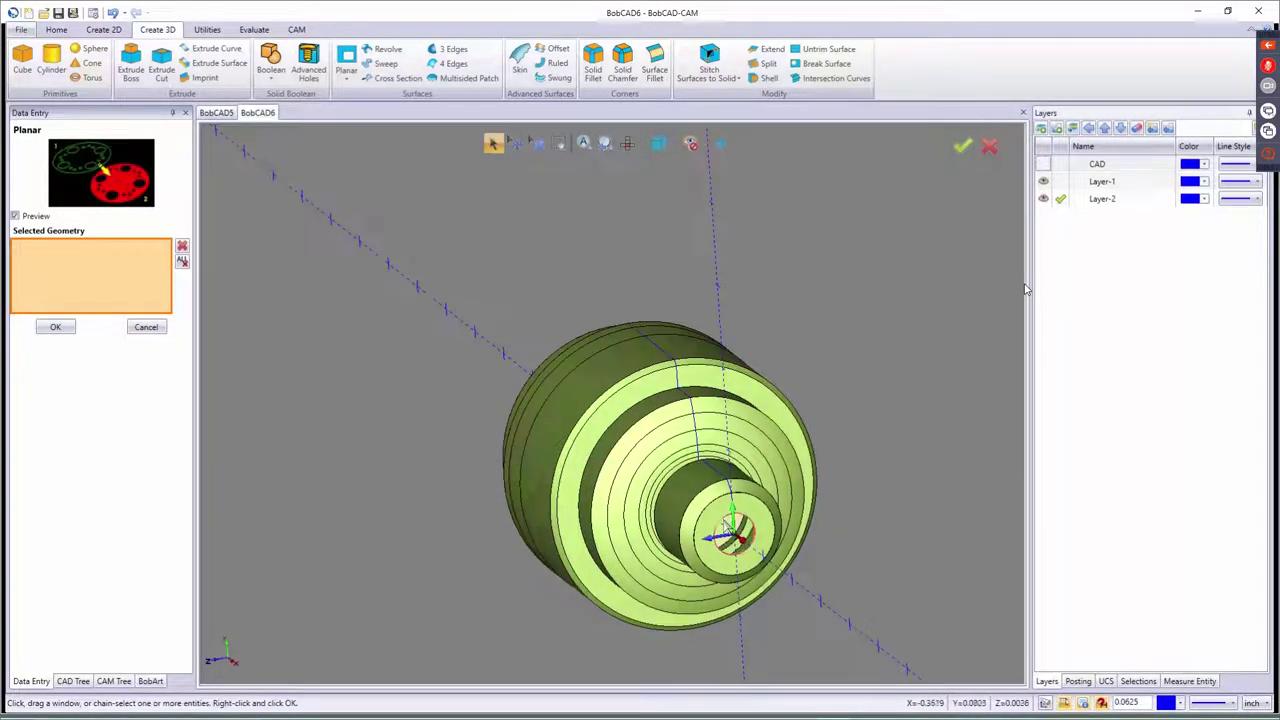
pyautogui.click(729, 532)
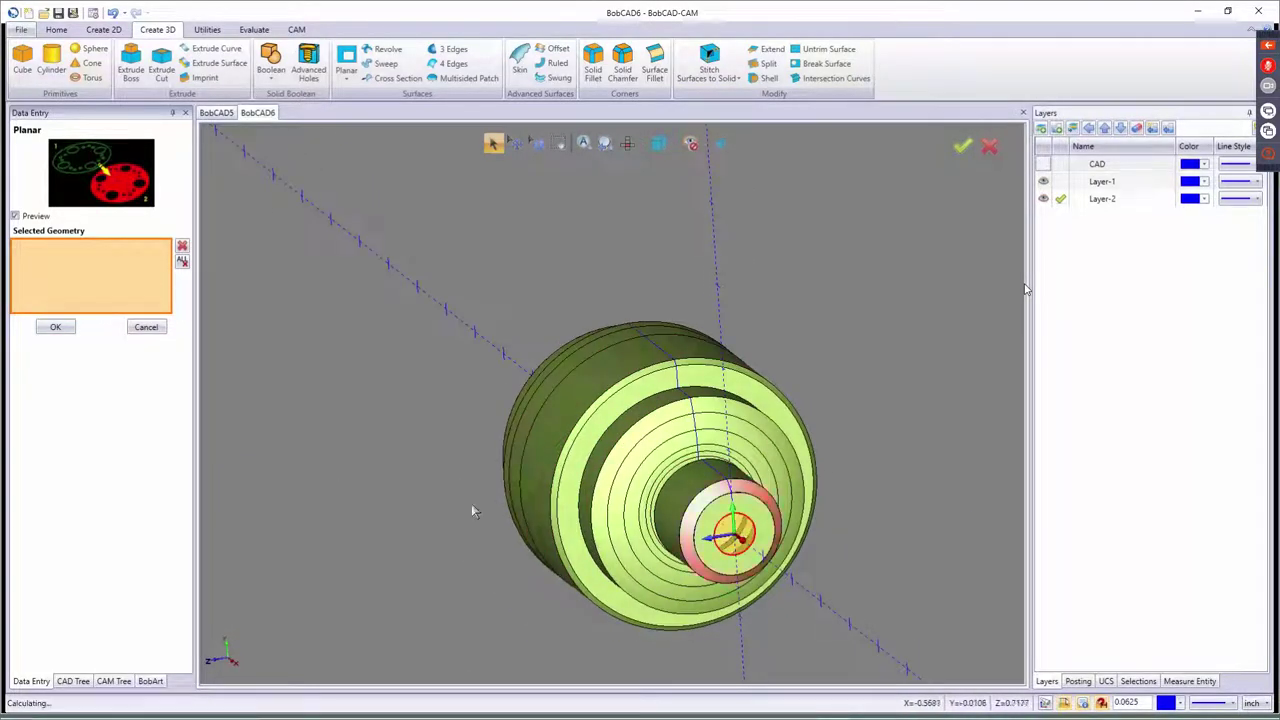
pyautogui.click(55, 327)
pyautogui.click(146, 327)
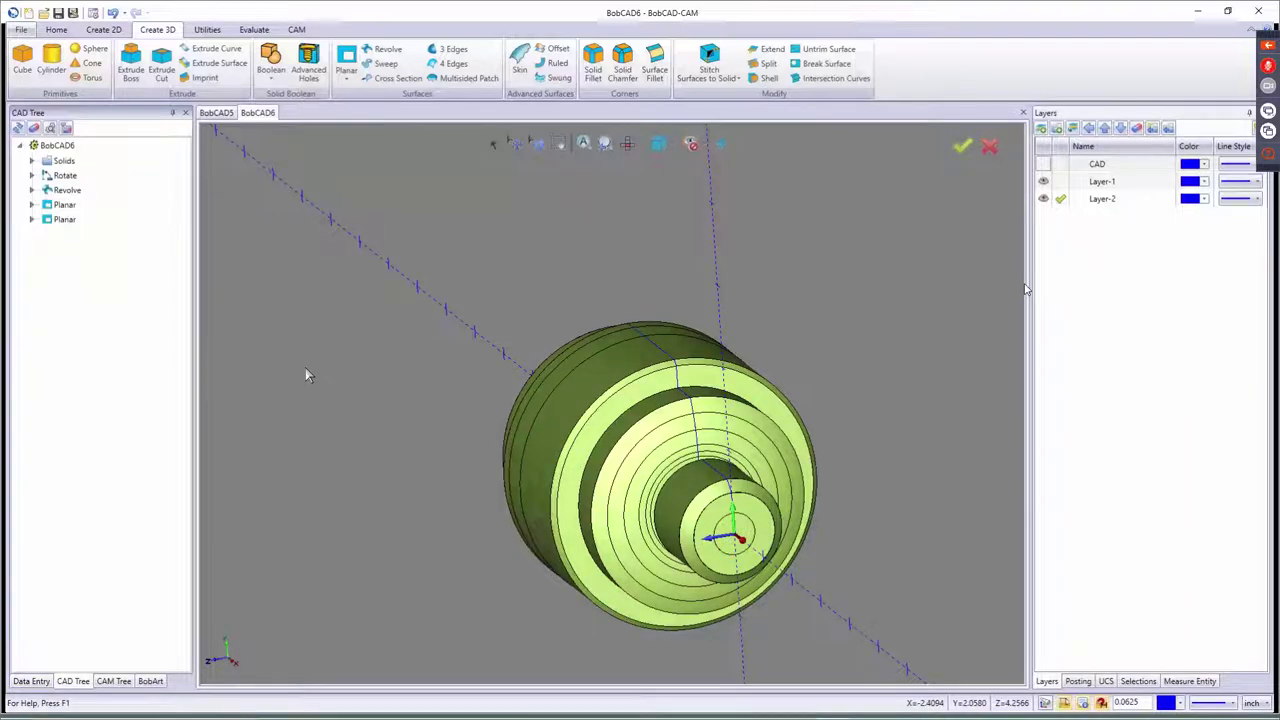
pyautogui.moveTo(512, 374); pyautogui.dragTo(478, 380, button='middle')
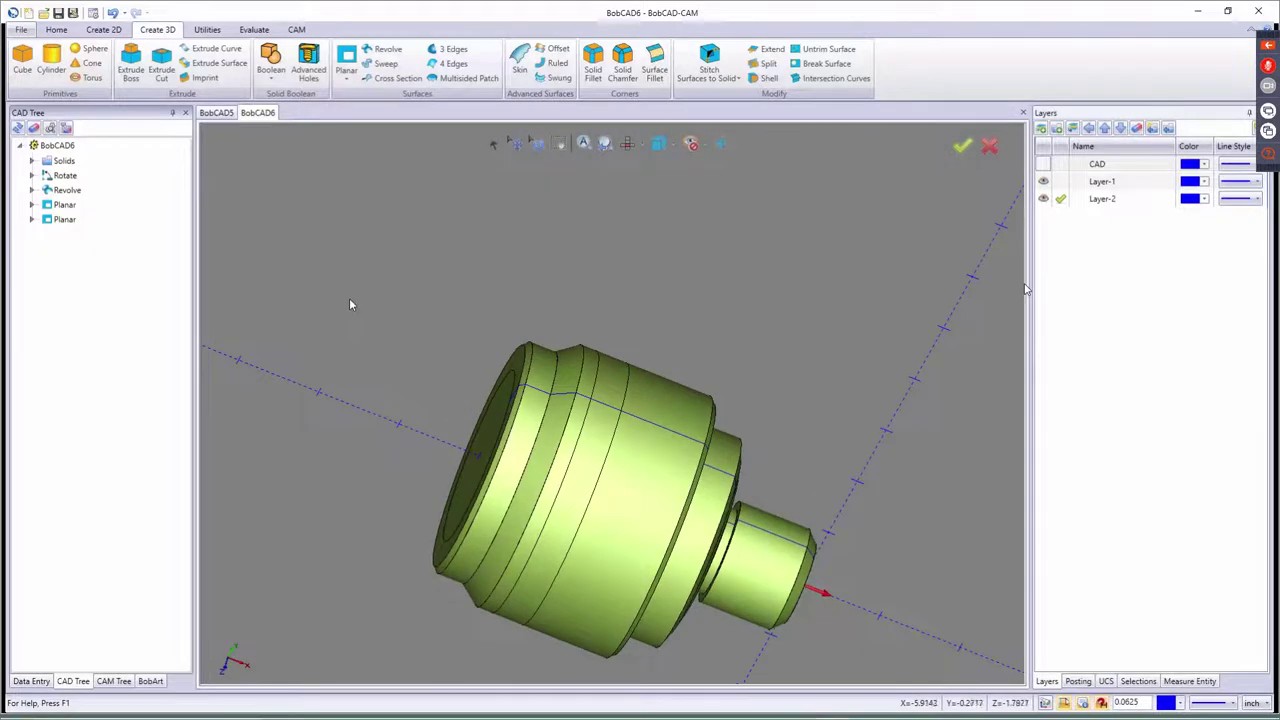
pyautogui.hotkey('ctrl', 'z')
pyautogui.hotkey('ctrl', 'z')
pyautogui.hotkey('ctrl', 'z')
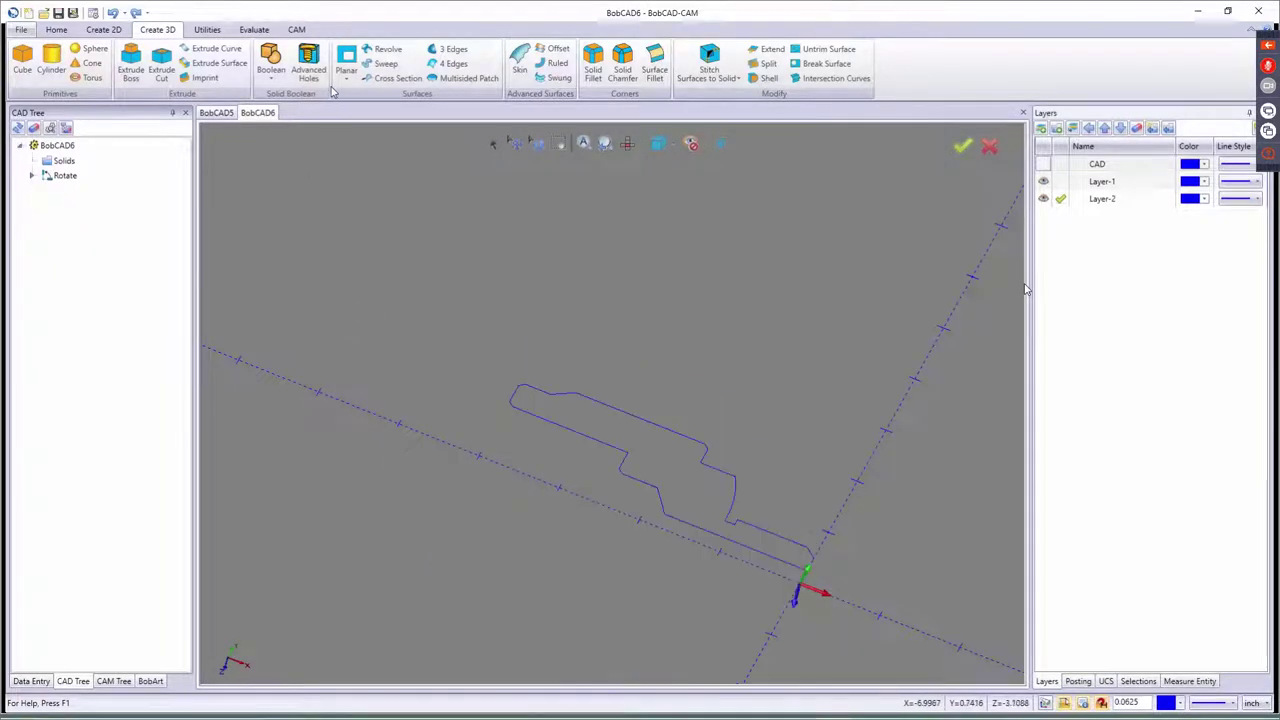
# - Revolve the half-section profile 360° about the X axis, chaining it from its vertical segment
pyautogui.press('Home')
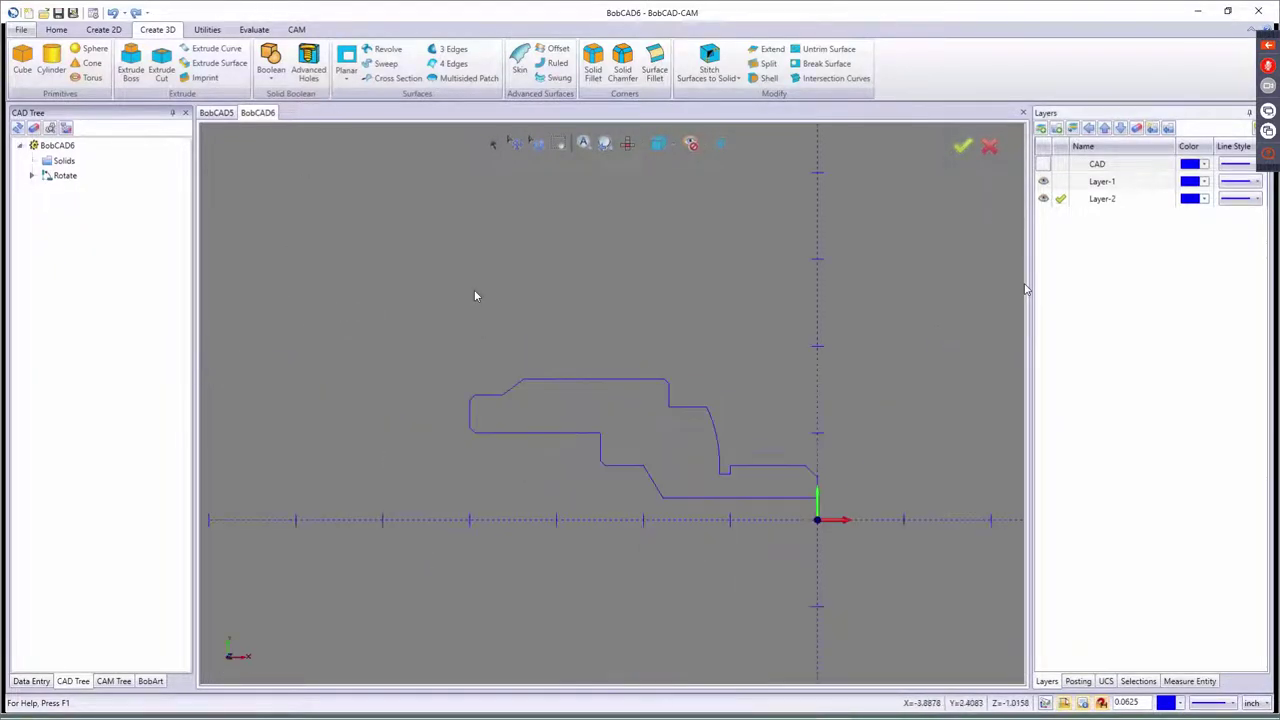
pyautogui.click(386, 49)
pyautogui.scroll(5, 833, 474)
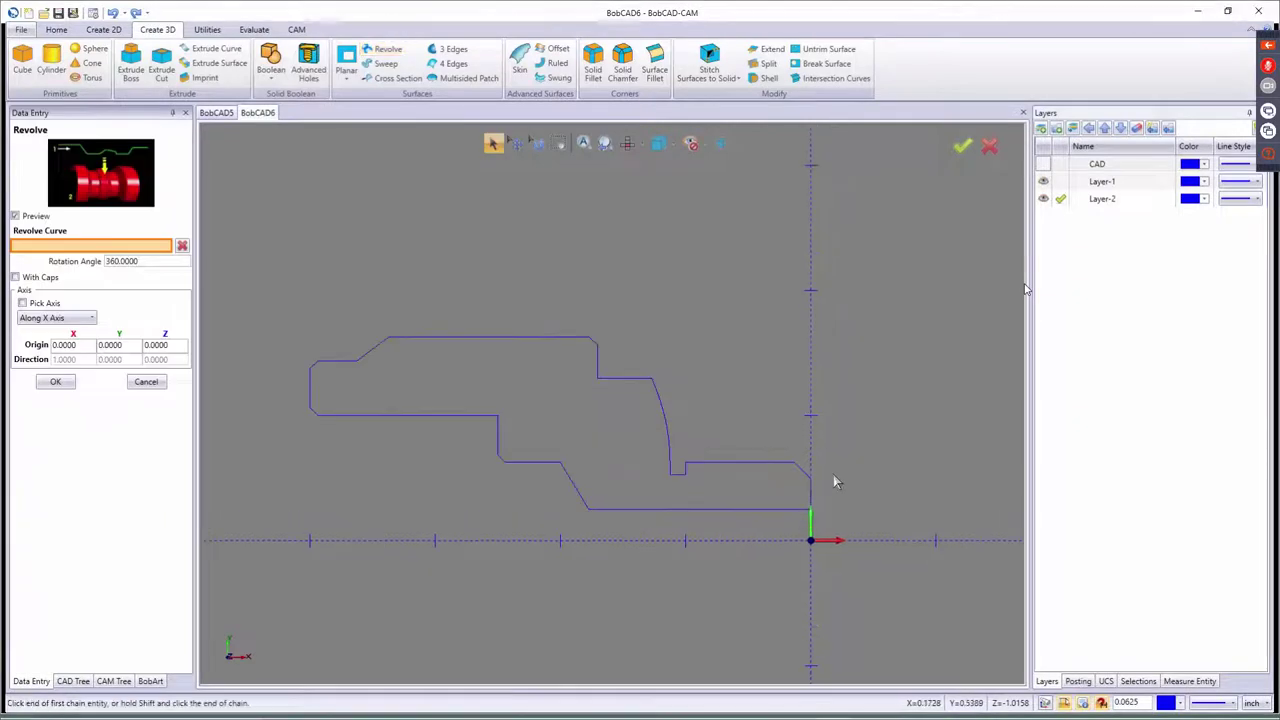
pyautogui.click(777, 491)
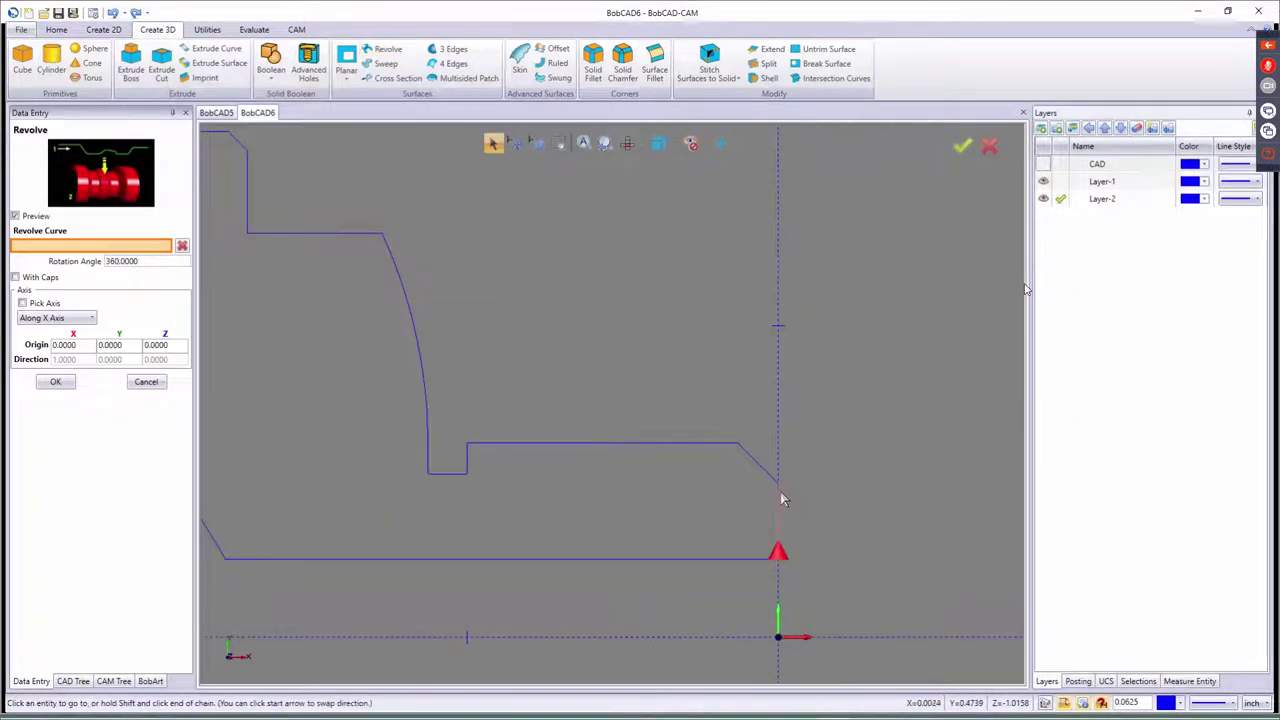
pyautogui.click(771, 563)
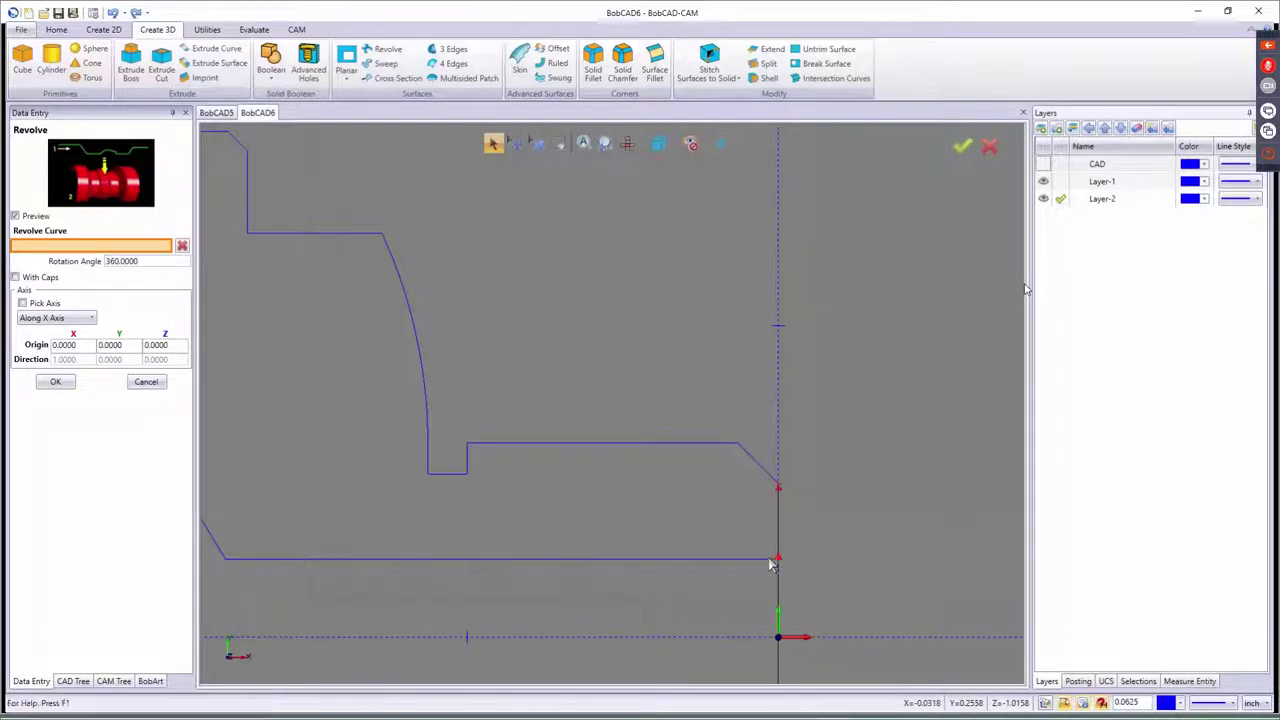
pyautogui.click(768, 566)
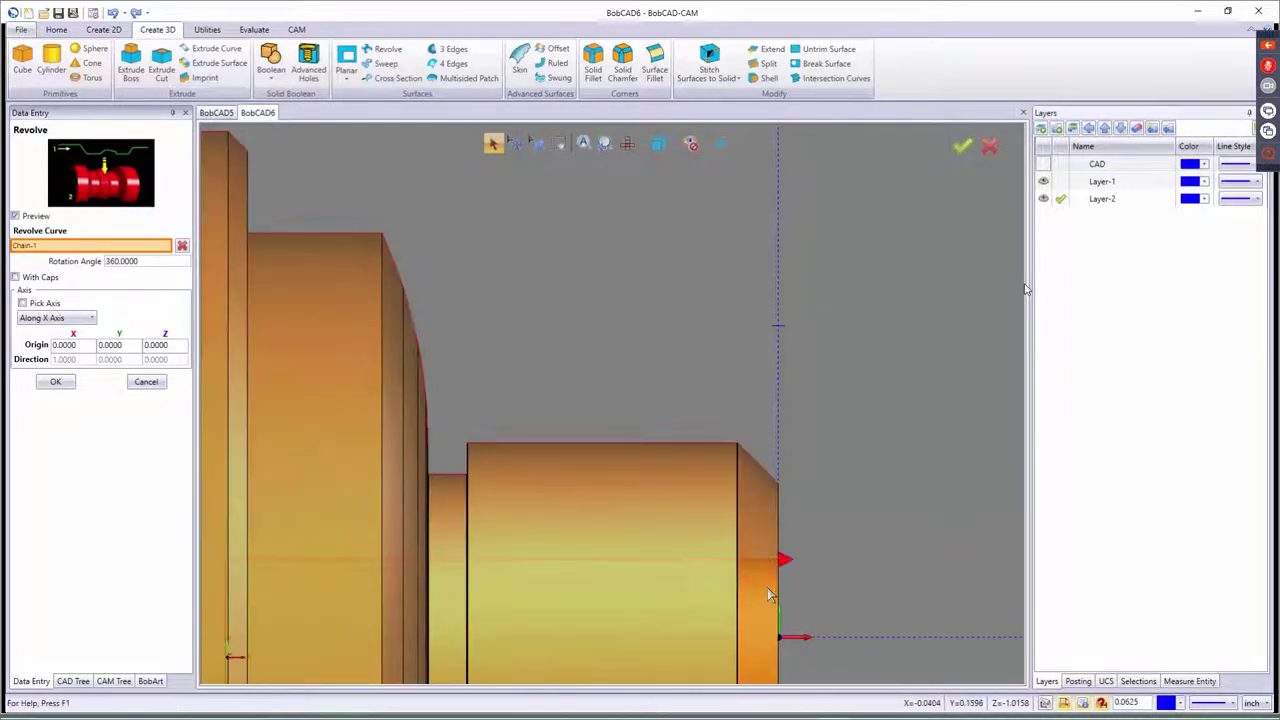
pyautogui.scroll(-3, 782, 552)
pyautogui.moveTo(580, 532); pyautogui.dragTo(537, 530, button='middle')
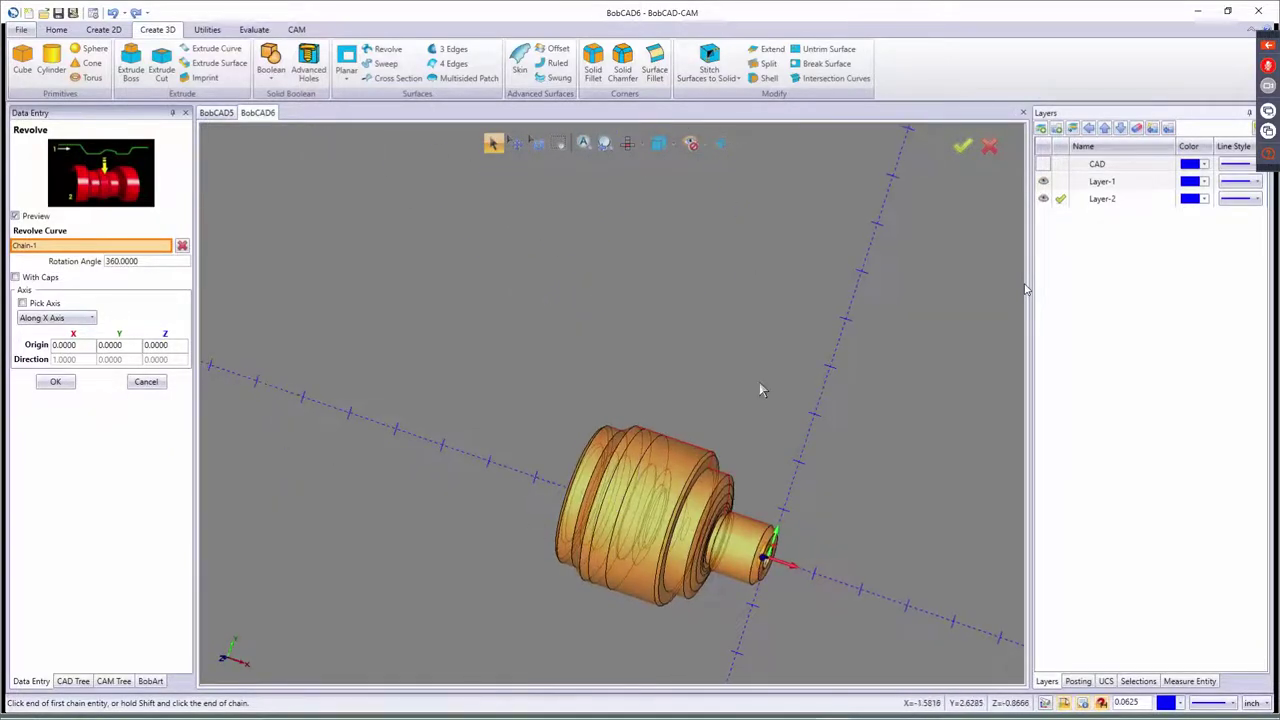
pyautogui.moveTo(641, 426); pyautogui.dragTo(706, 553, button='middle')
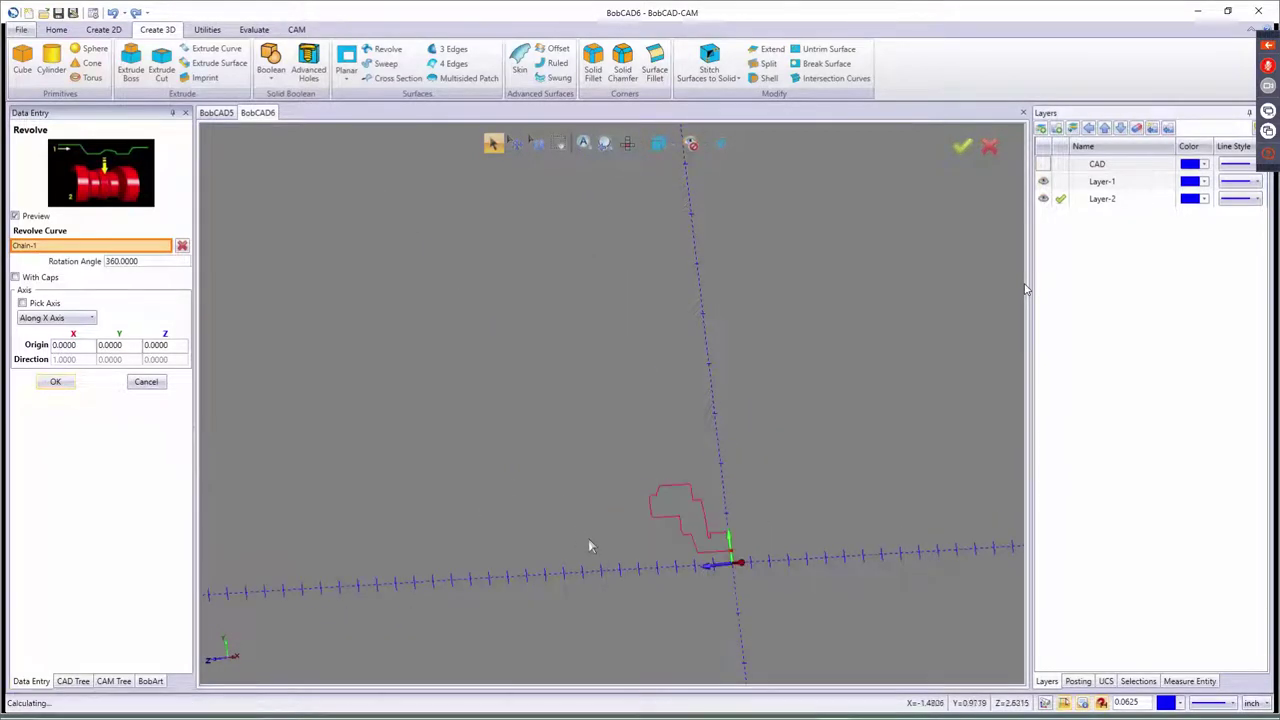
pyautogui.click(146, 382)
# - Select the revolved housing body and view it from an angle
pyautogui.scroll(5, 655, 546)
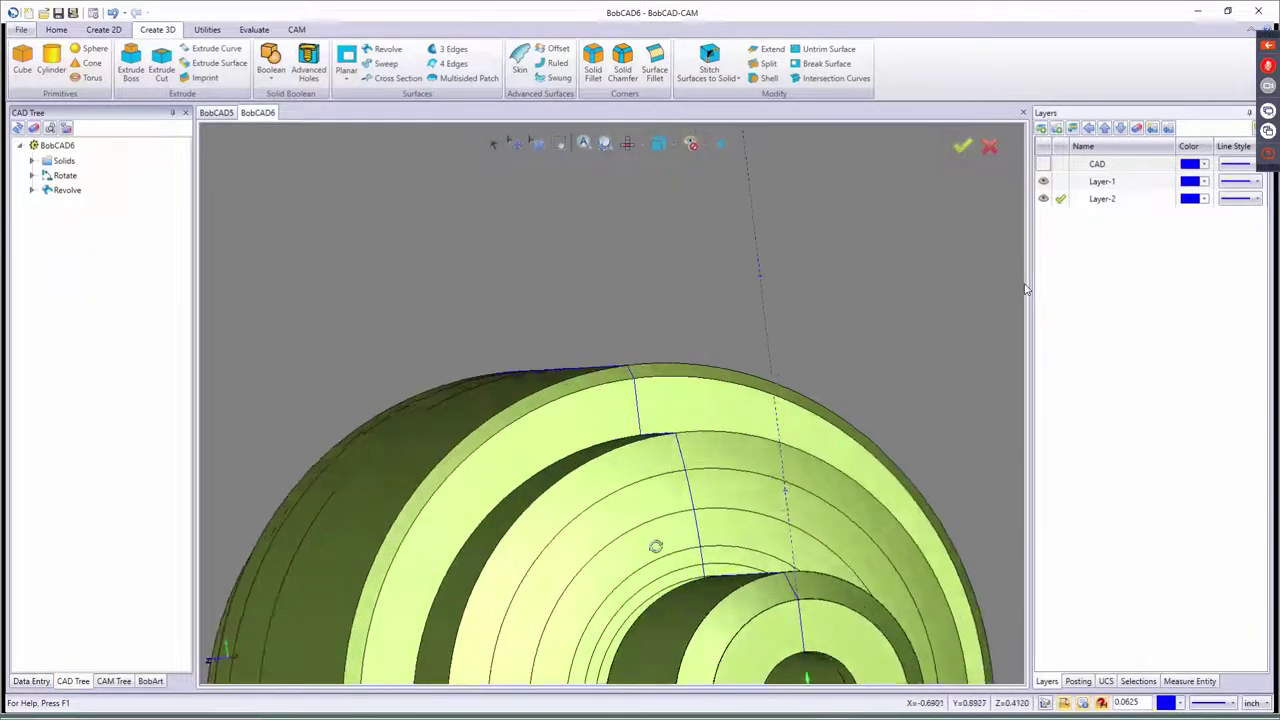
pyautogui.scroll(-2, 655, 546)
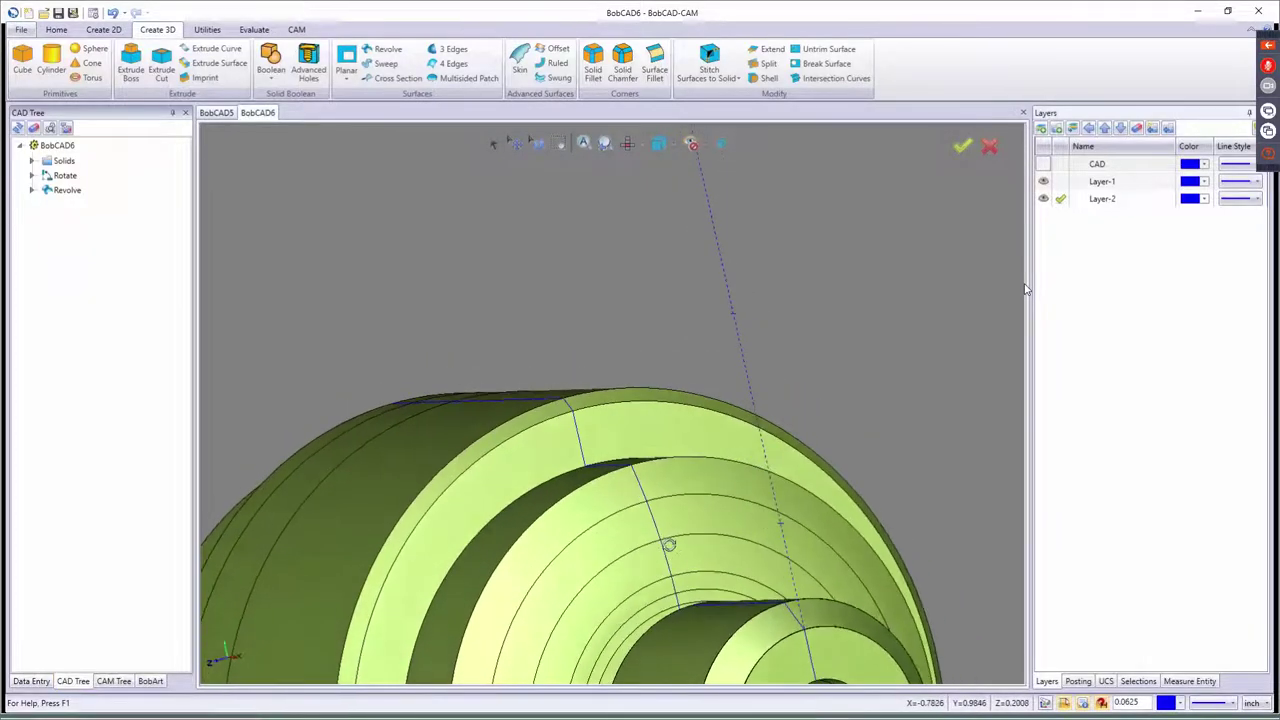
pyautogui.click(491, 143)
pyautogui.click(660, 560)
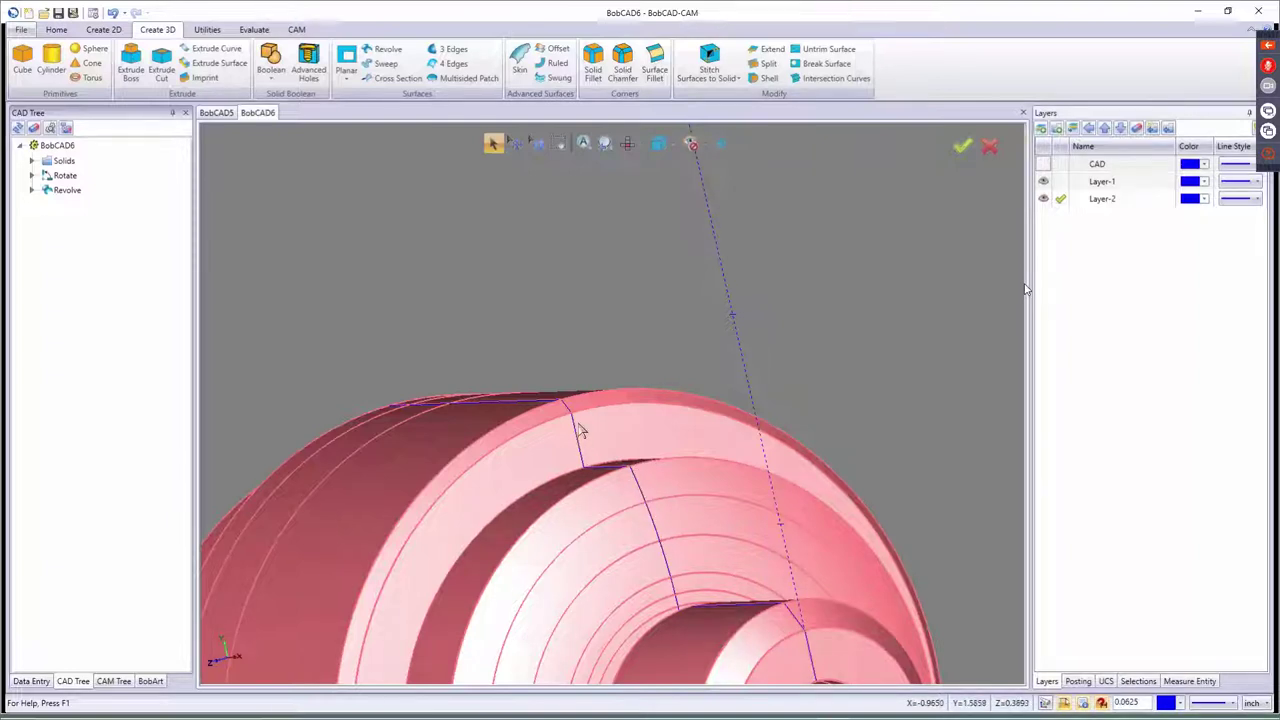
pyautogui.scroll(-6, 563, 430)
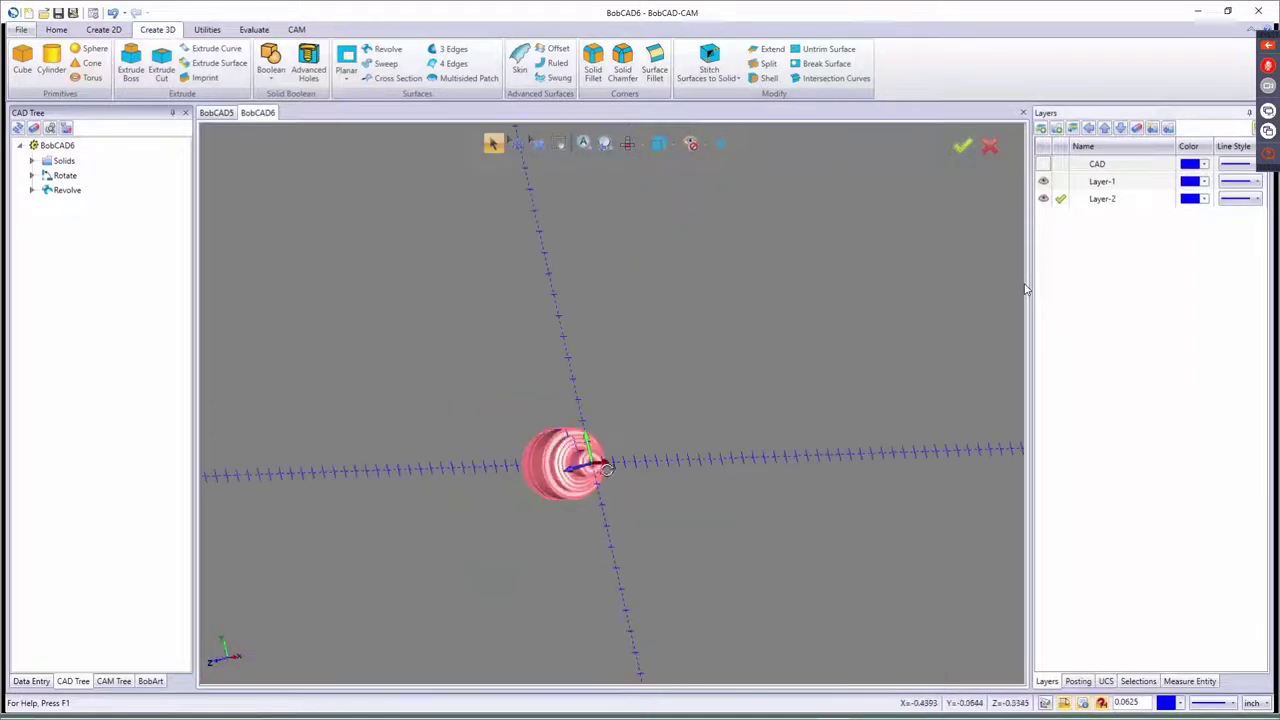
pyautogui.moveTo(607, 469); pyautogui.dragTo(632, 456, button='middle')
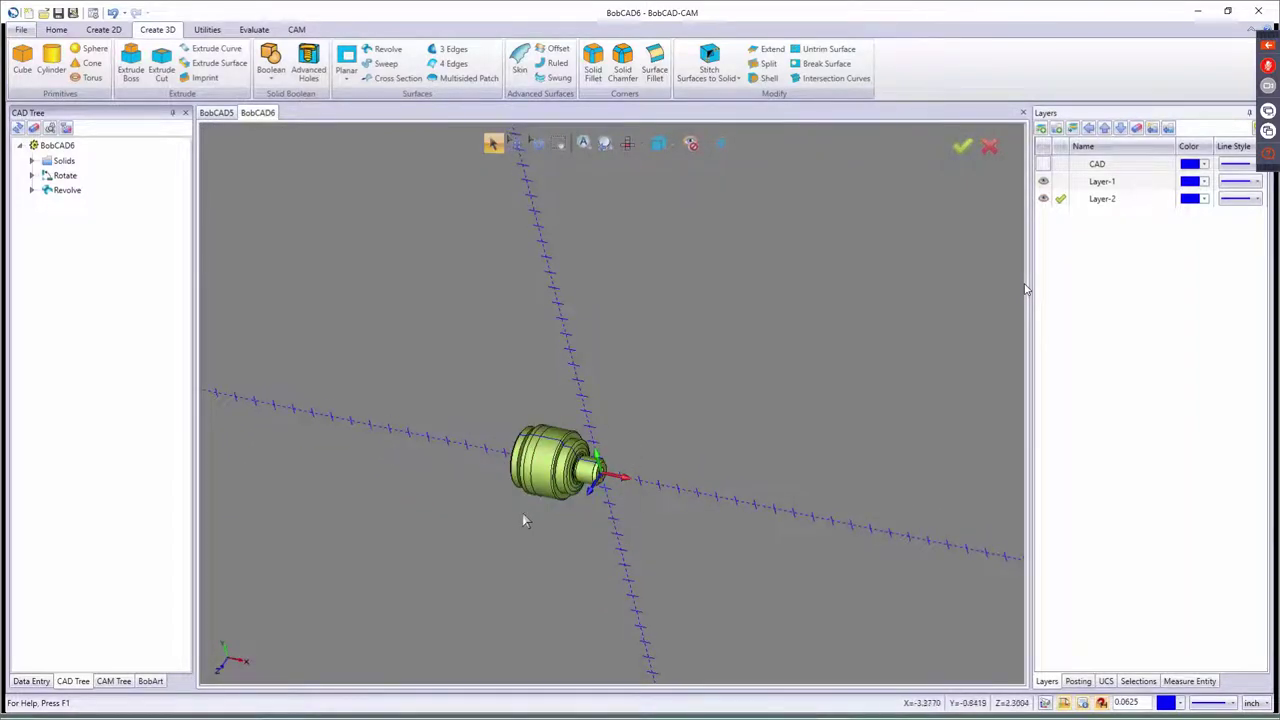
pyautogui.click(1044, 168)
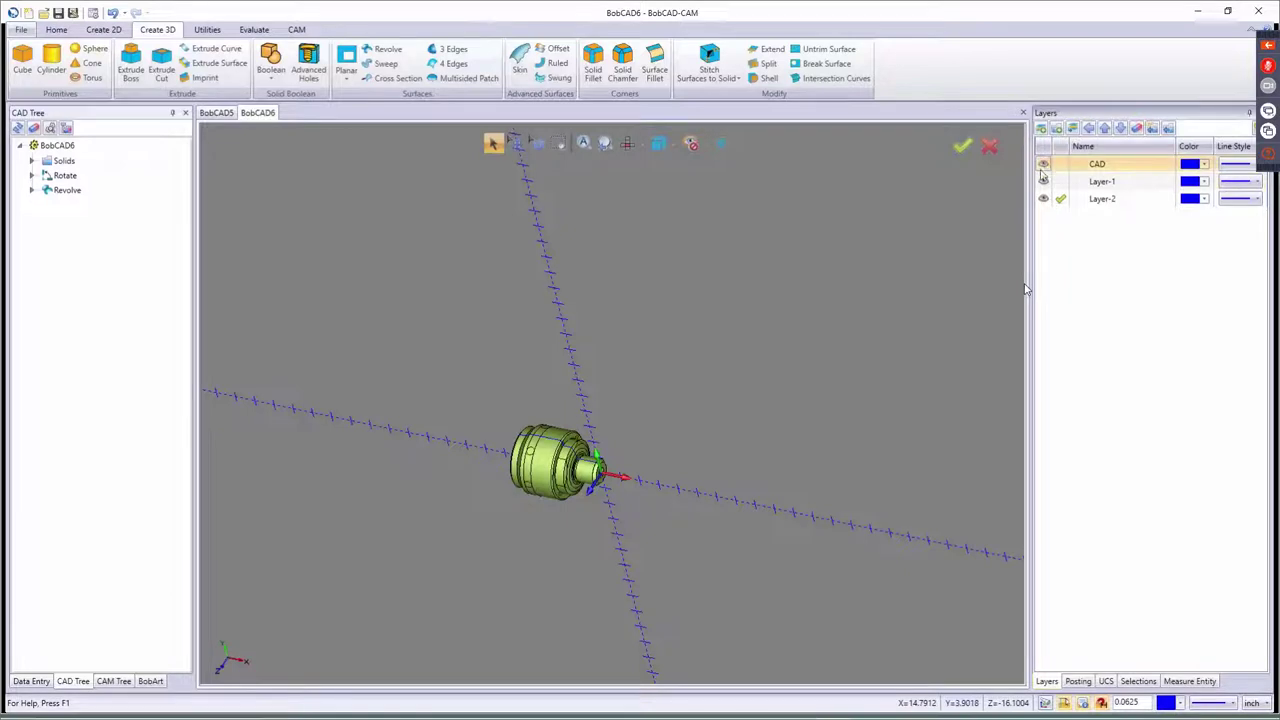
pyautogui.scroll(5, 584, 502)
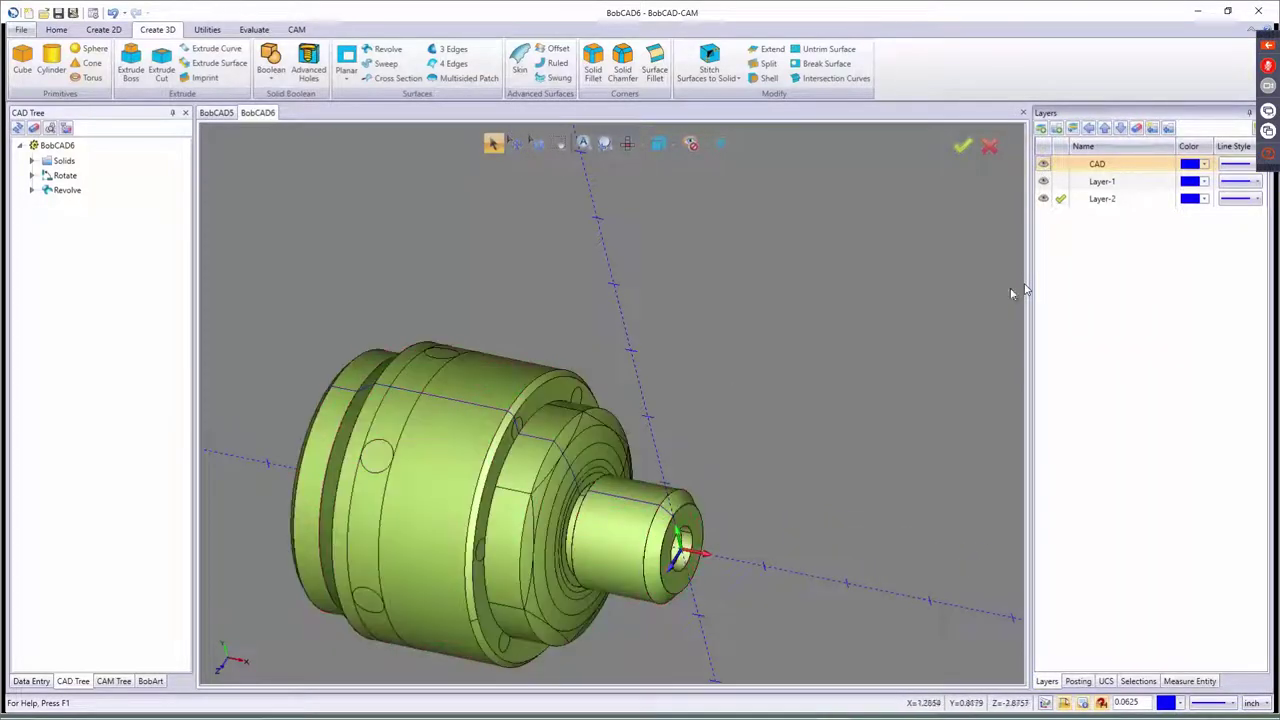
pyautogui.click(1043, 164)
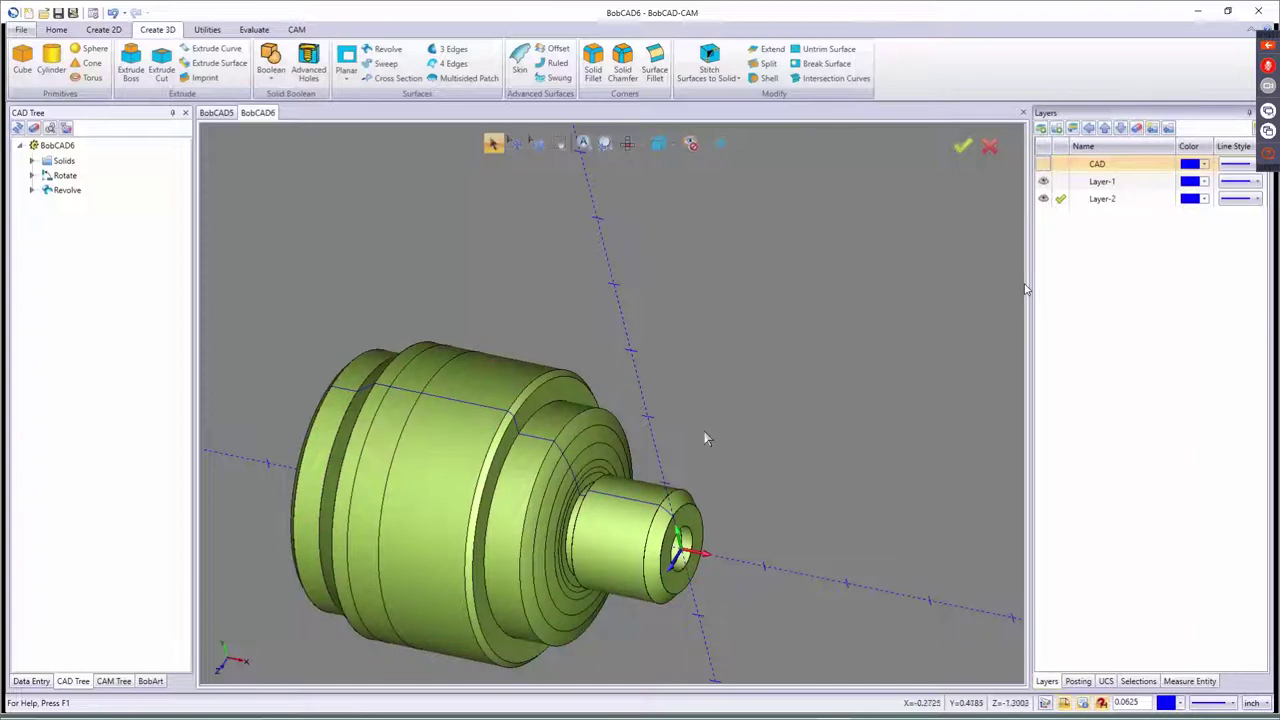
pyautogui.scroll(-2, 704, 431)
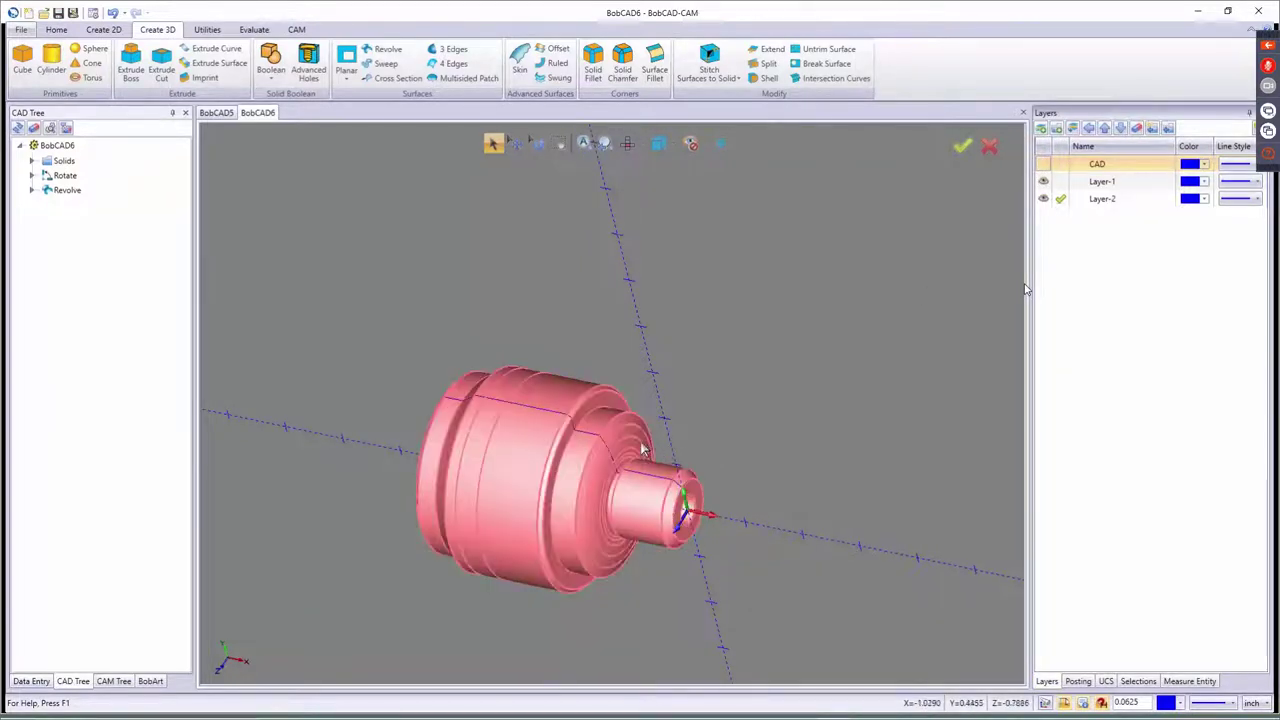
pyautogui.click(610, 460)
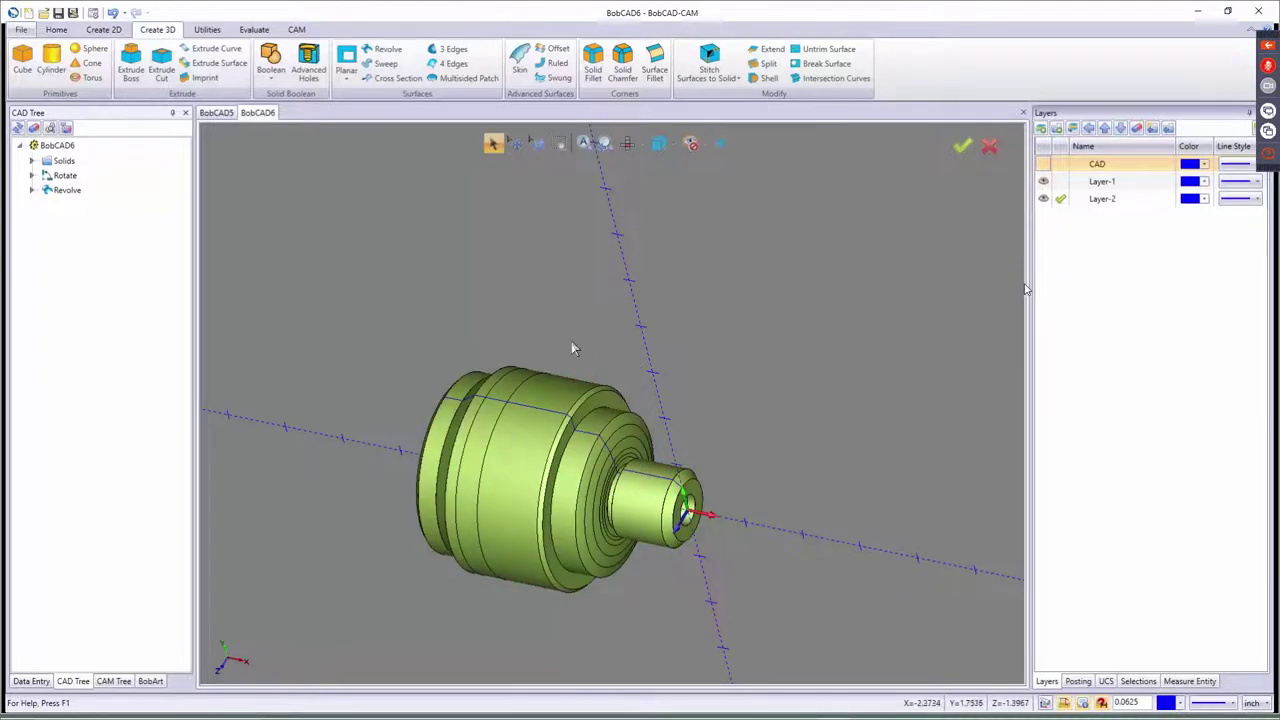
pyautogui.scroll(-2, 557, 281)
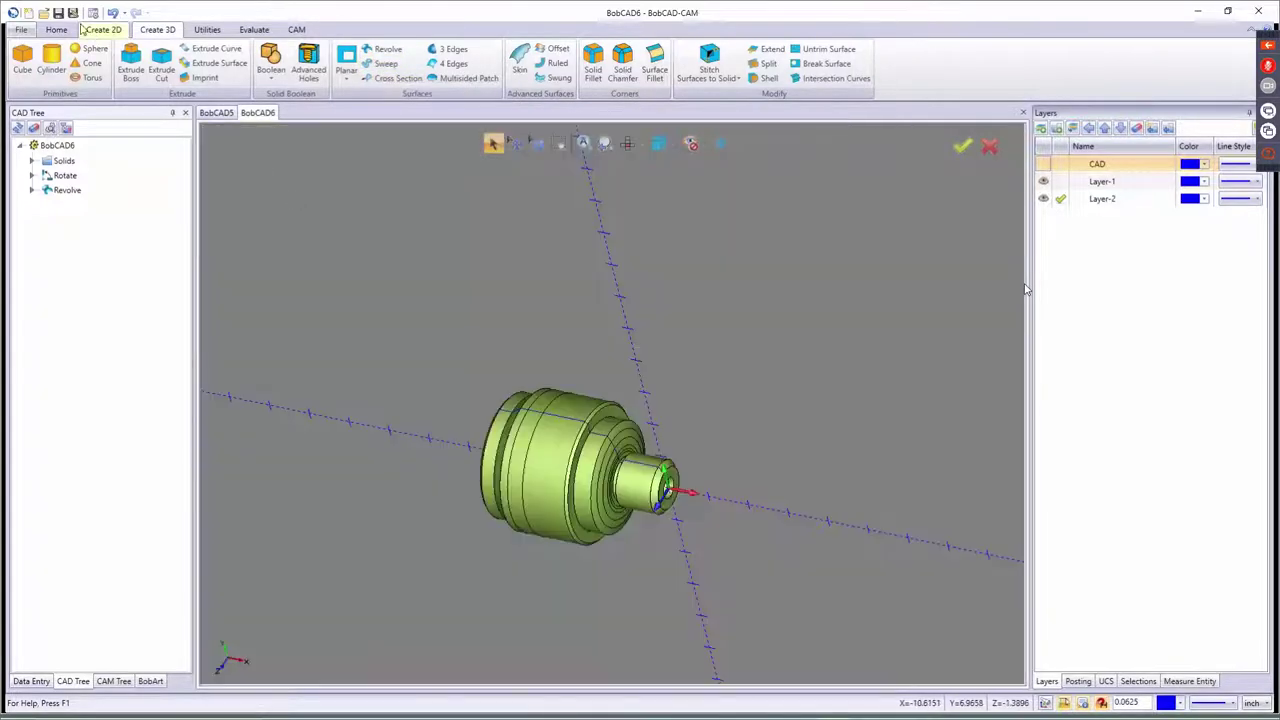
# - Open sweep surface example.bbcd from the example files
pyautogui.click(45, 13)
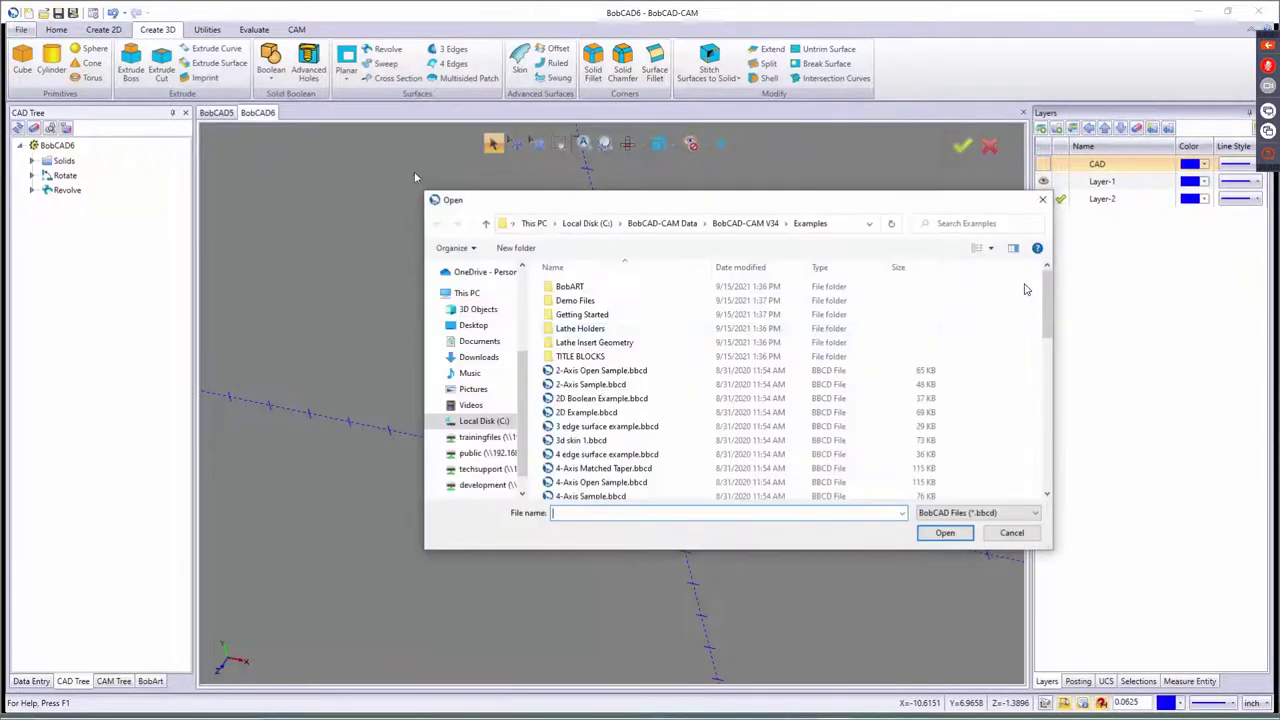
pyautogui.scroll(-3, 565, 415)
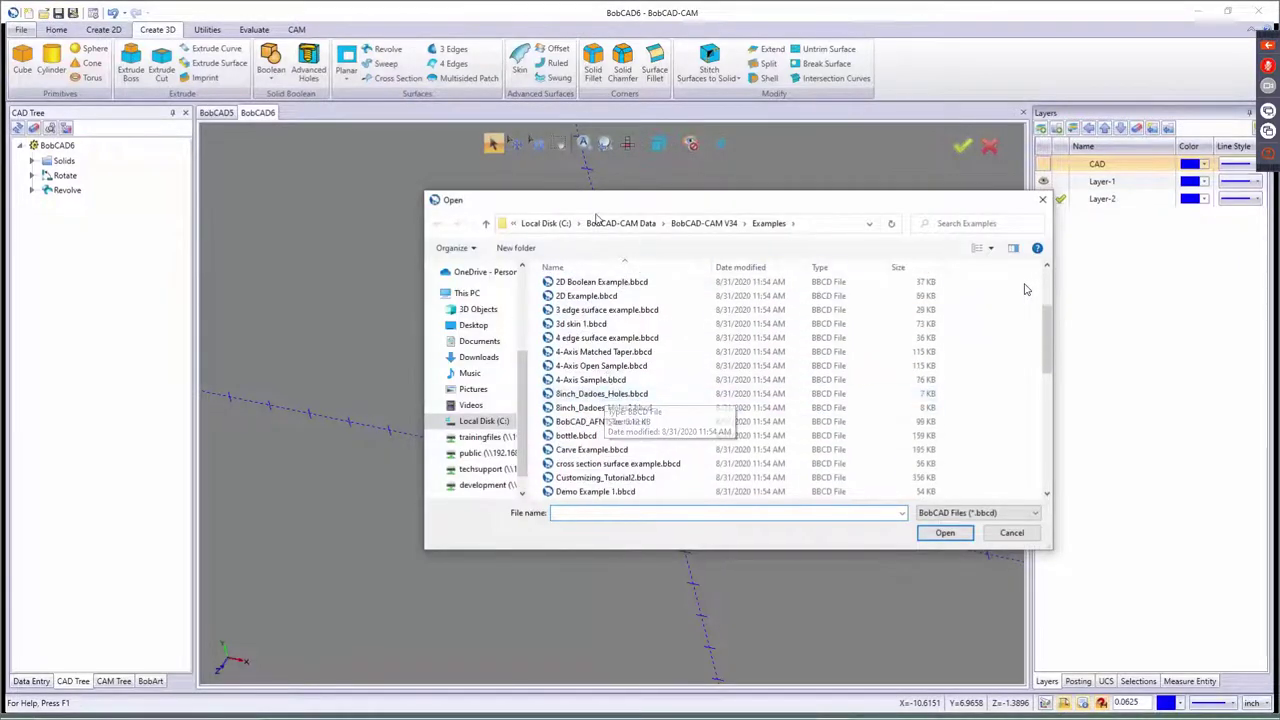
pyautogui.scroll(-4, 620, 415)
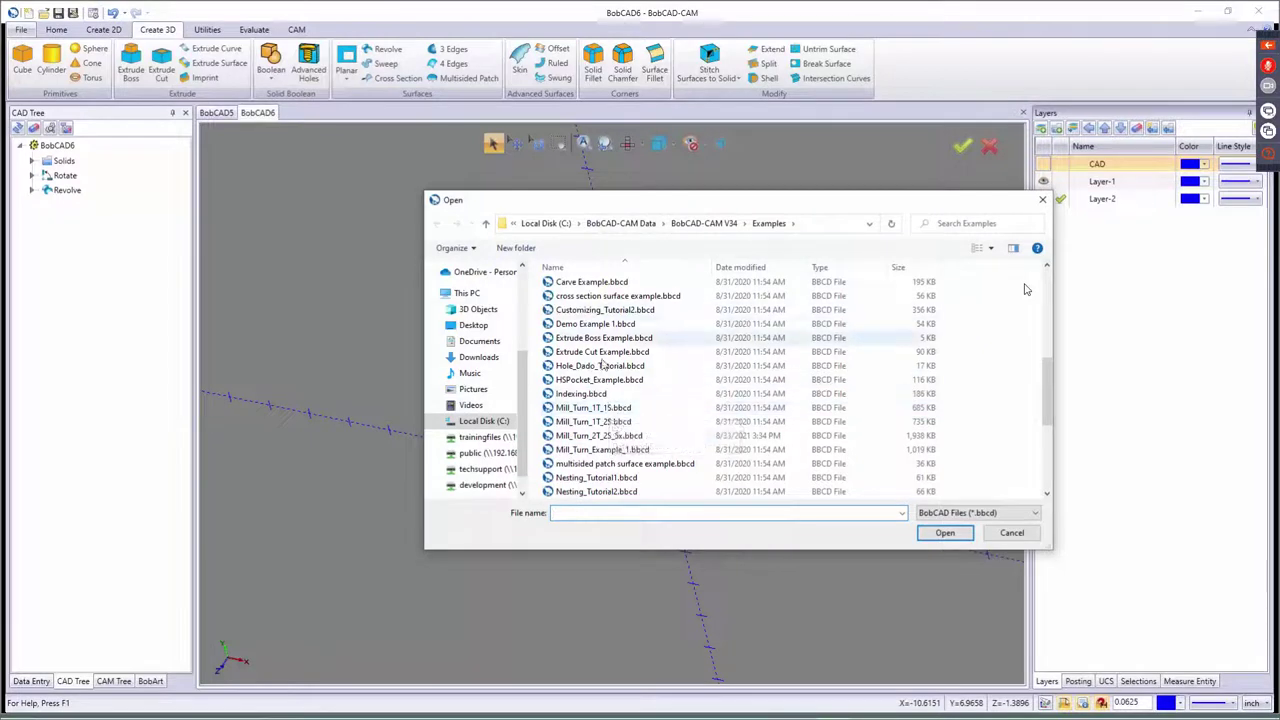
pyautogui.scroll(-1, 610, 405)
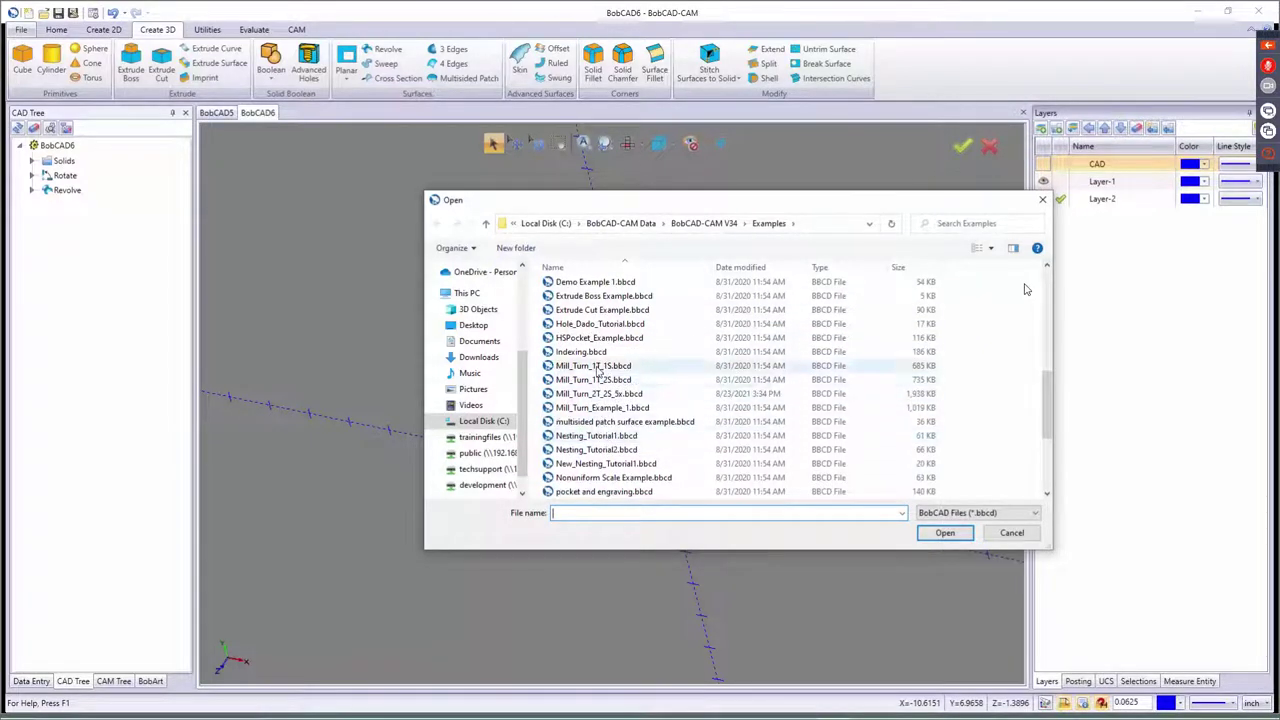
pyautogui.scroll(-3, 588, 460)
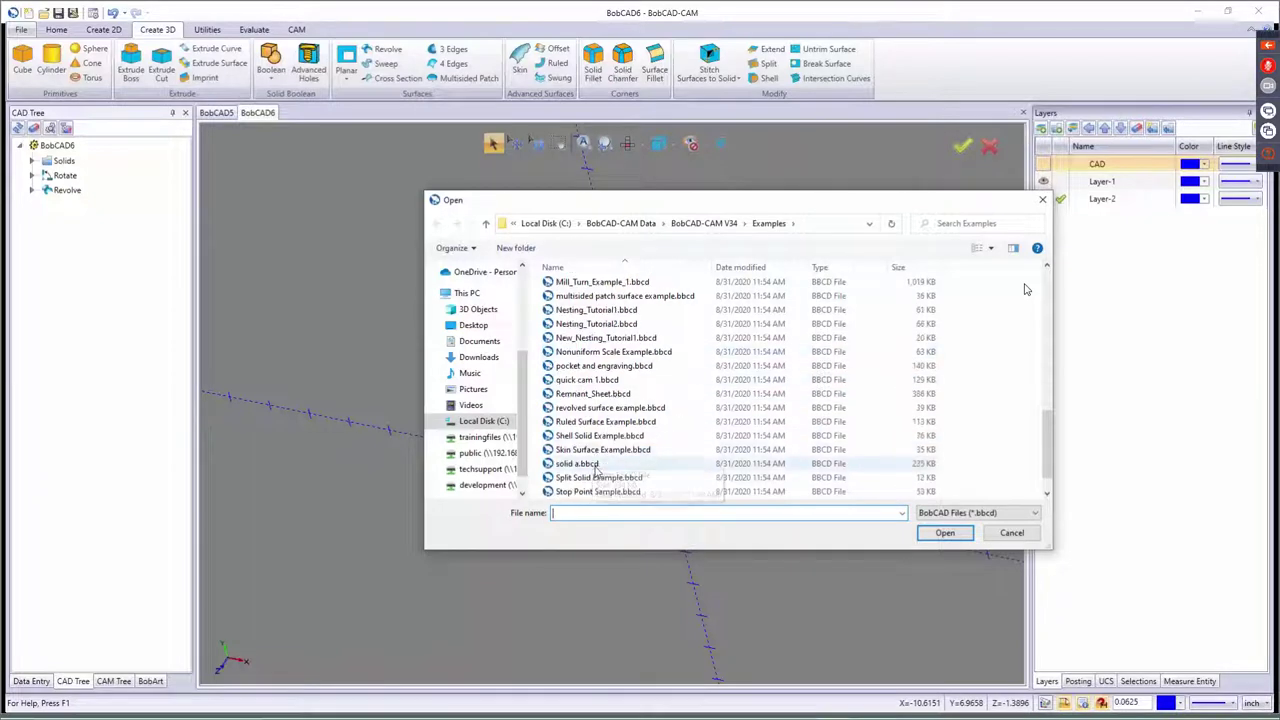
pyautogui.scroll(-1, 600, 482)
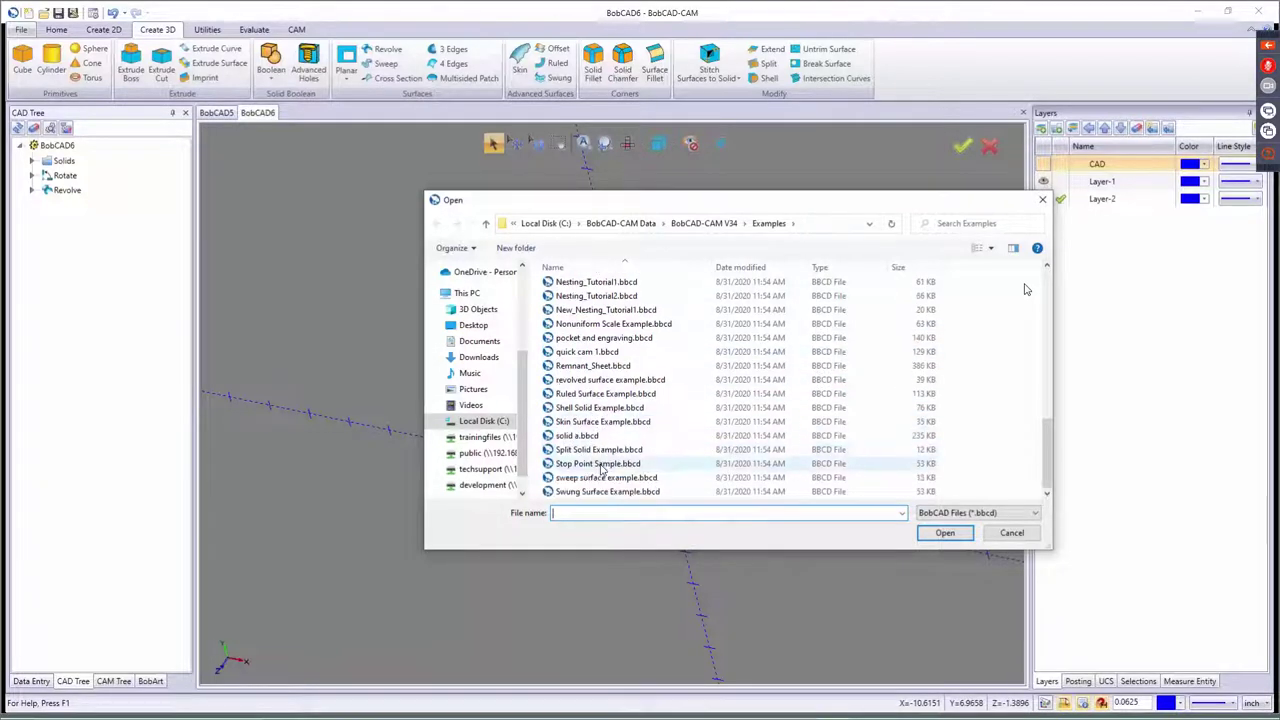
pyautogui.click(612, 479)
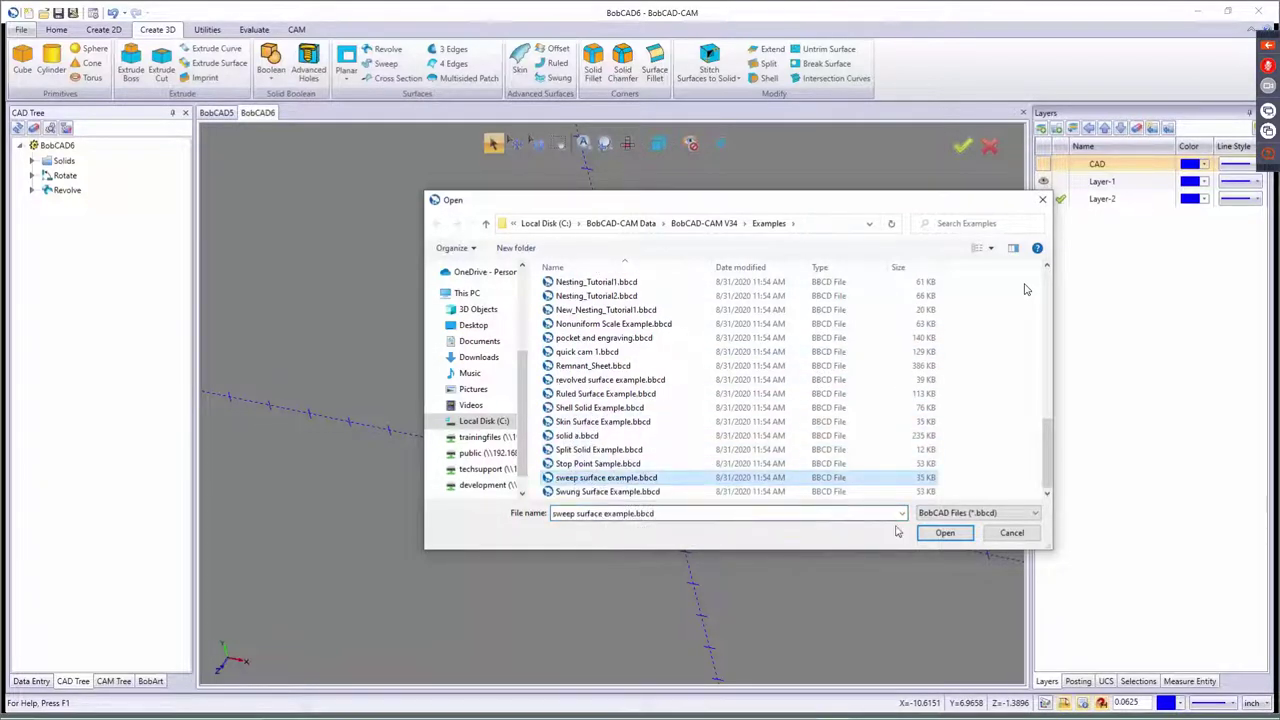
pyautogui.click(945, 533)
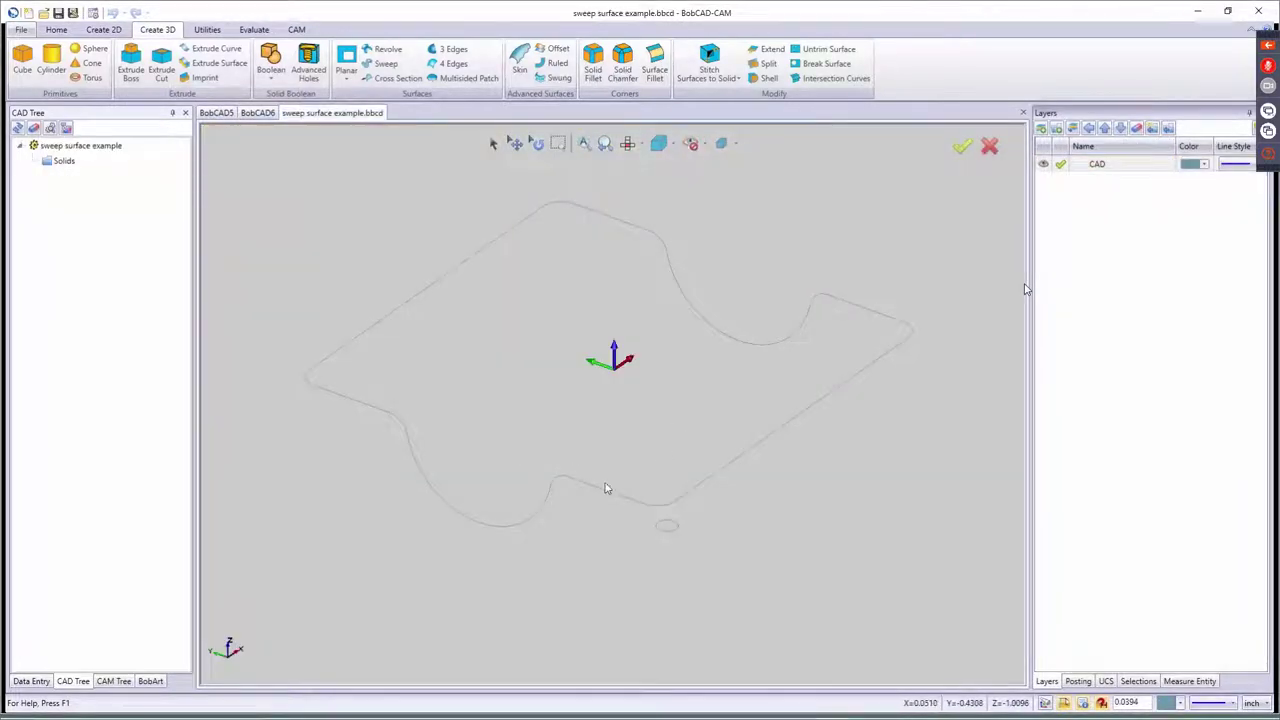
pyautogui.scroll(2, 668, 535)
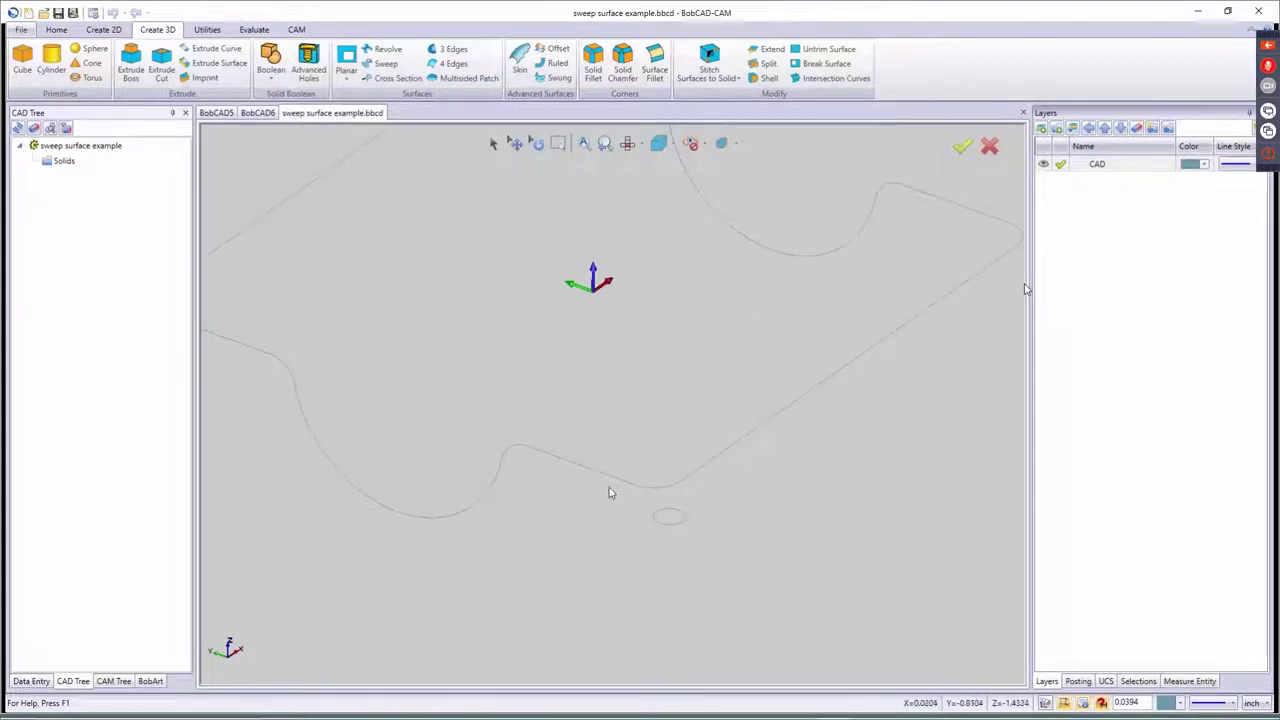
# - Sweep the small ellipse, attached at its centre, along the whole outline into a tube
pyautogui.click(382, 63)
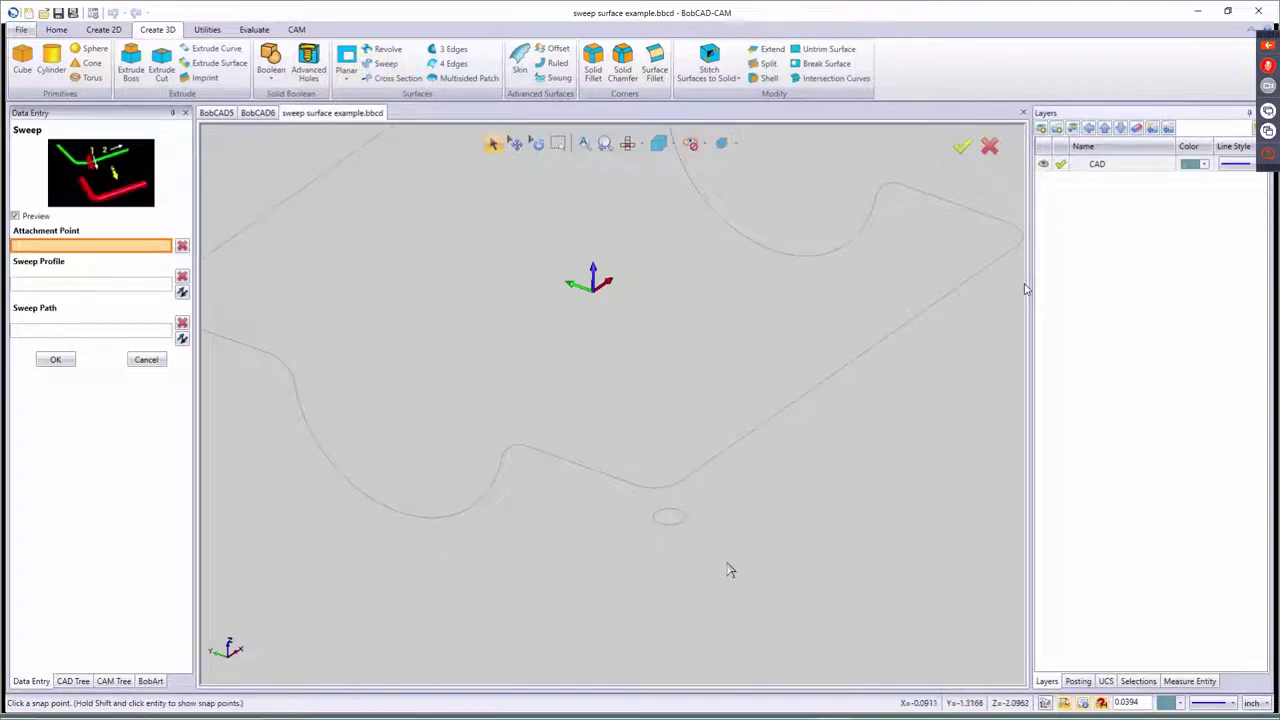
pyautogui.scroll(2, 730, 570)
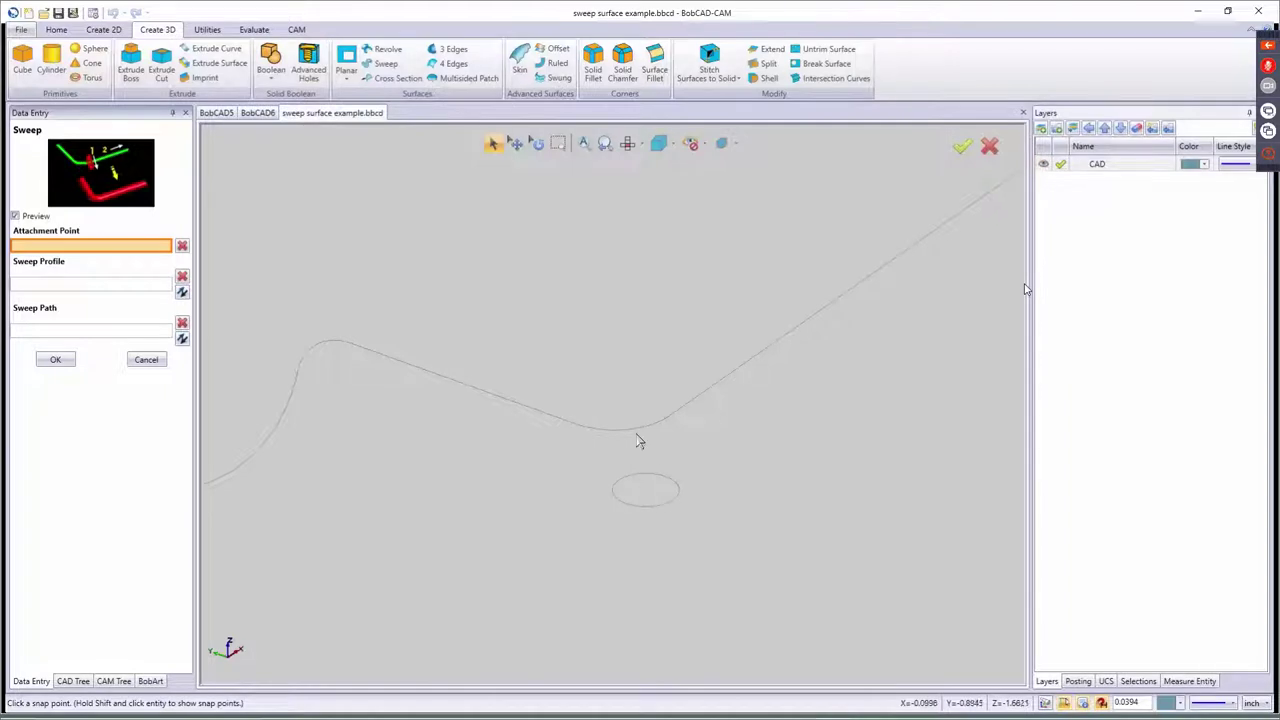
pyautogui.keyDown('shift'); pyautogui.click(640, 484); pyautogui.keyUp('shift')
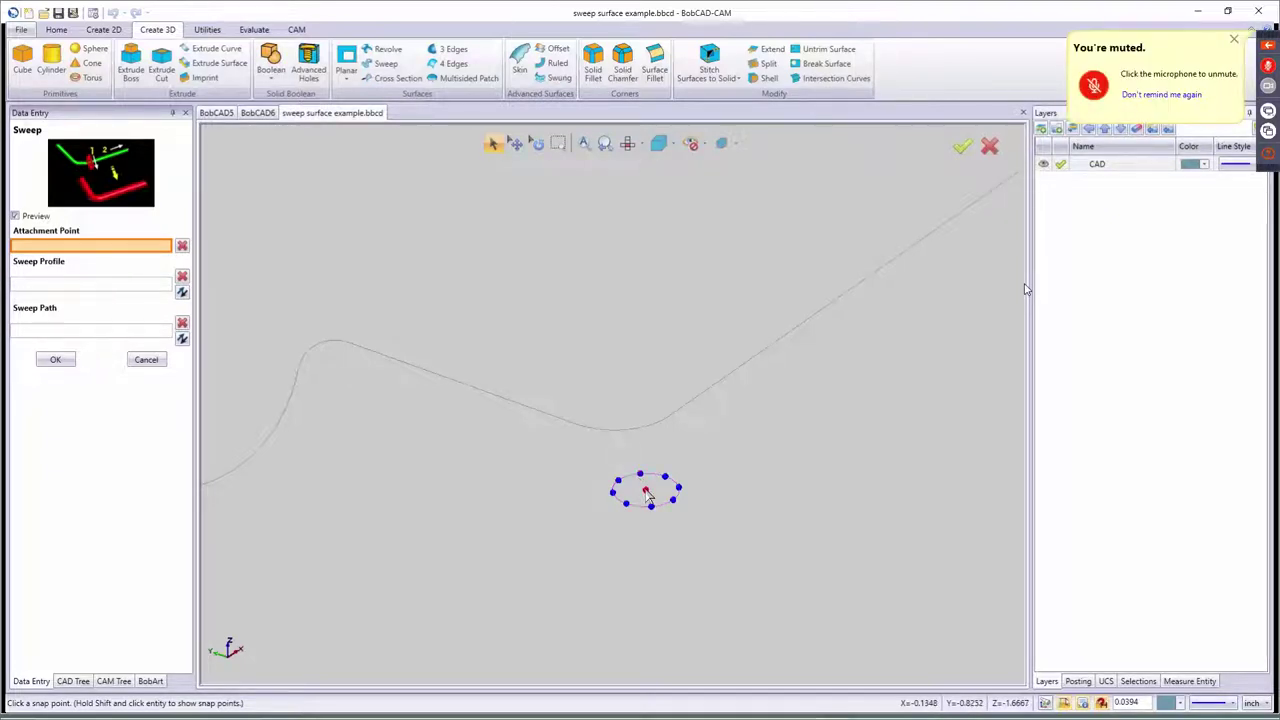
pyautogui.click(645, 490)
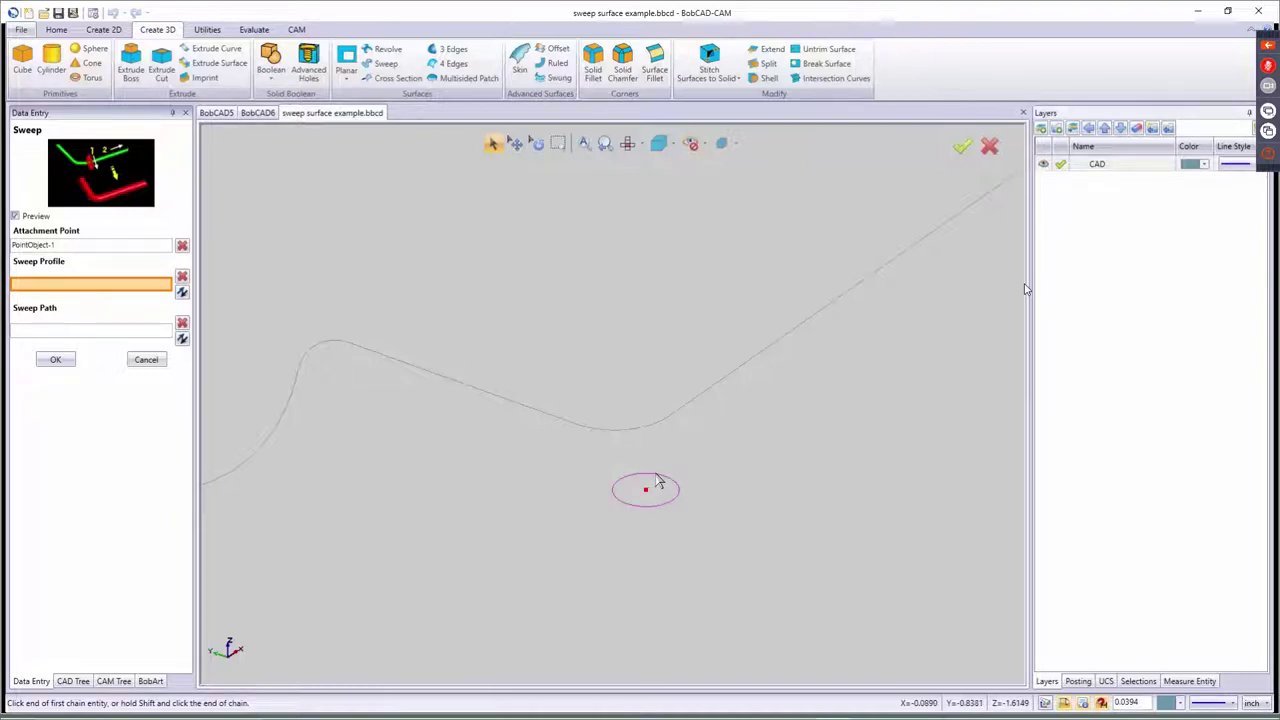
pyautogui.click(658, 483)
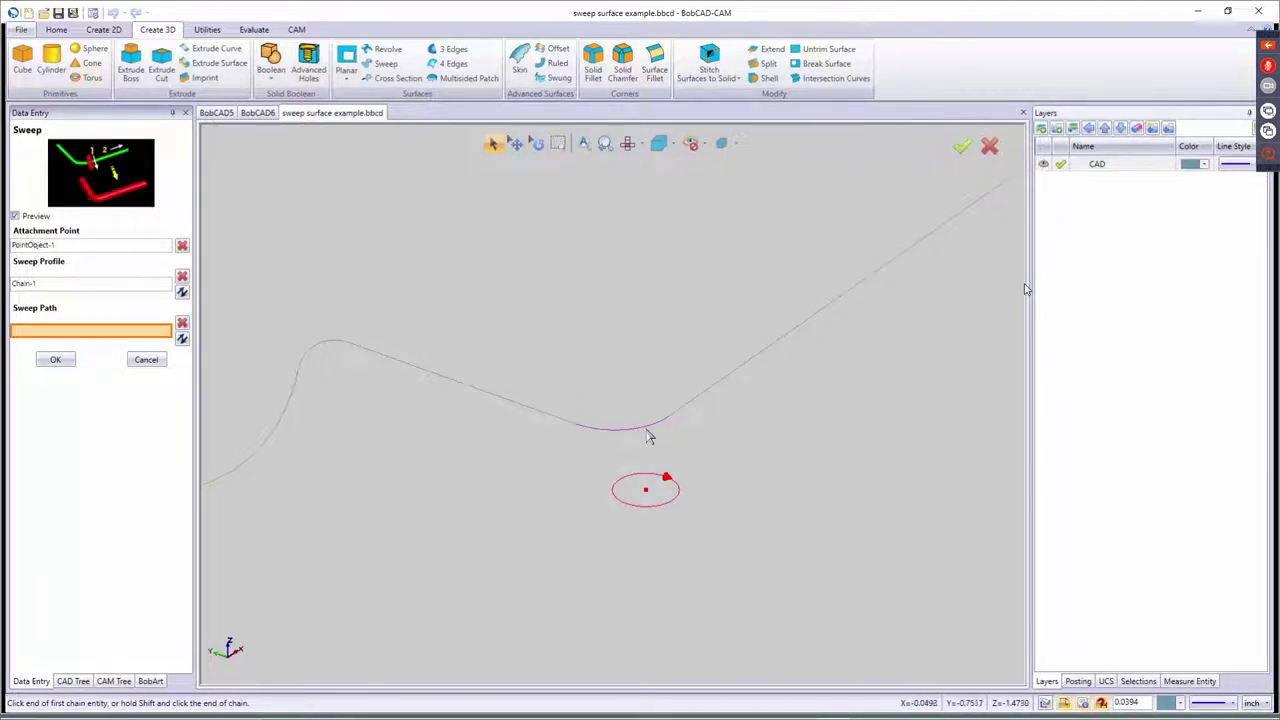
pyautogui.click(664, 429)
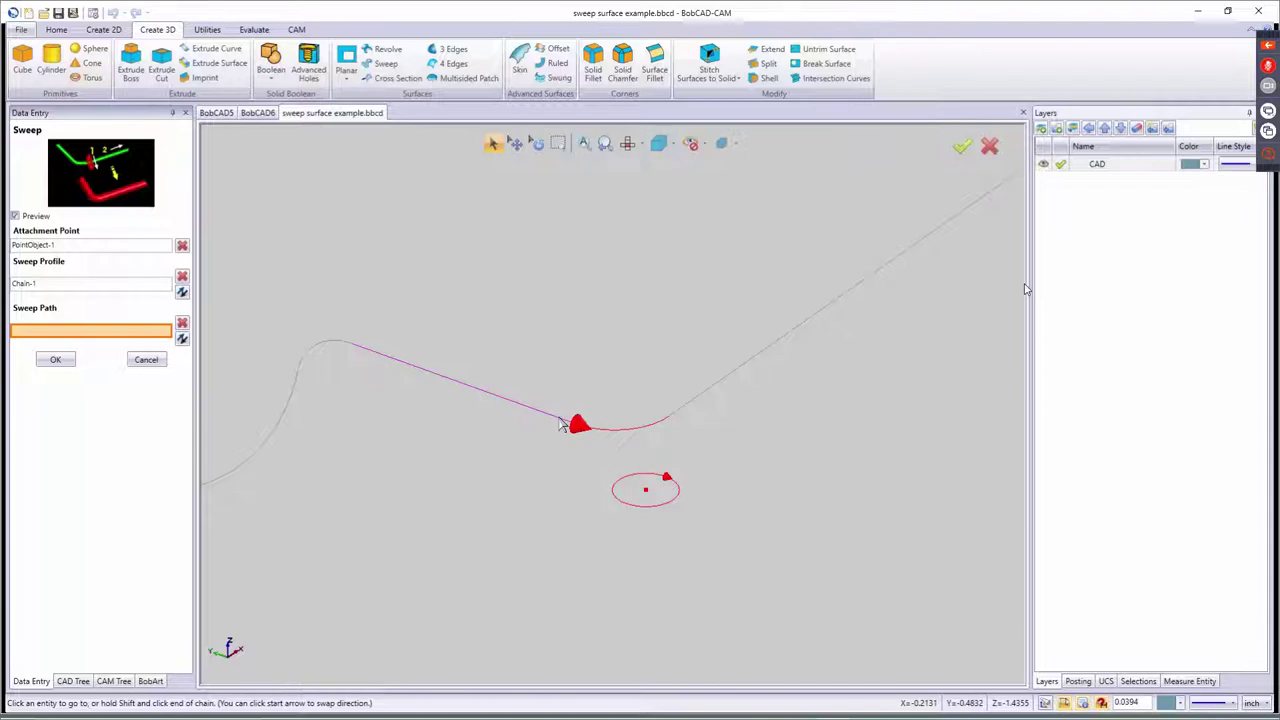
pyautogui.keyDown('shift'); pyautogui.click(561, 424); pyautogui.keyUp('shift')
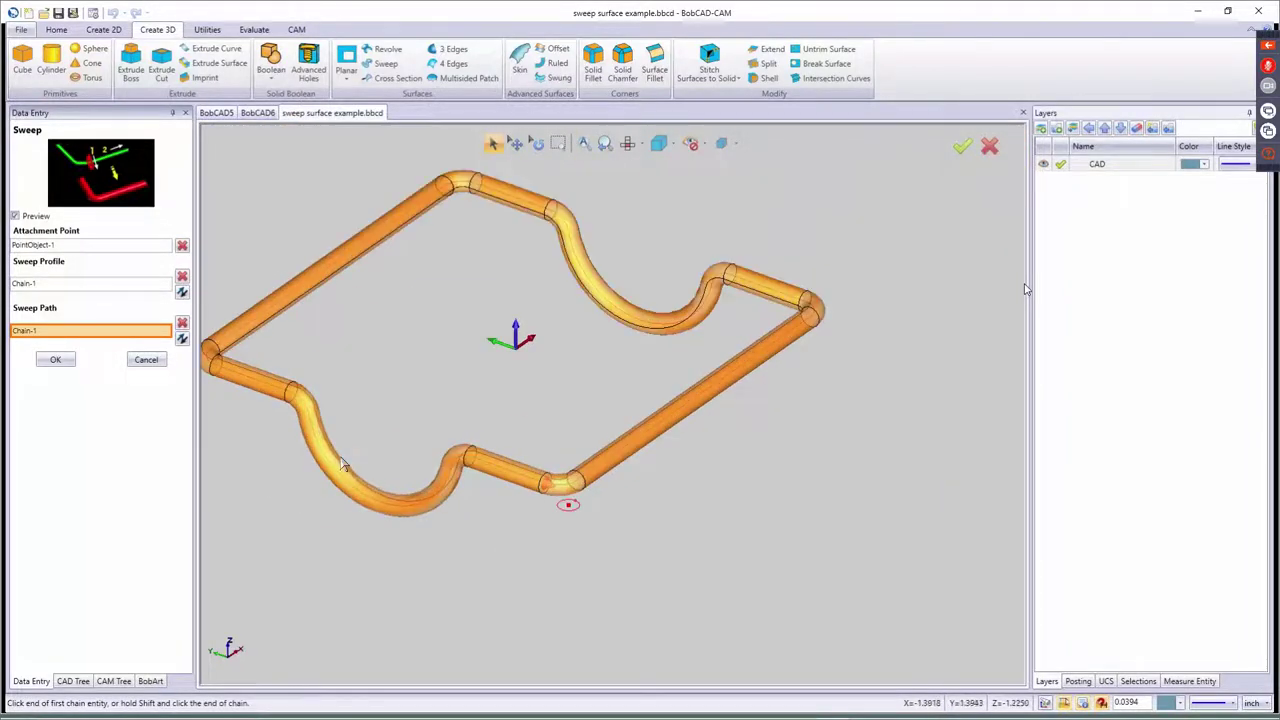
pyautogui.scroll(-2, 340, 463)
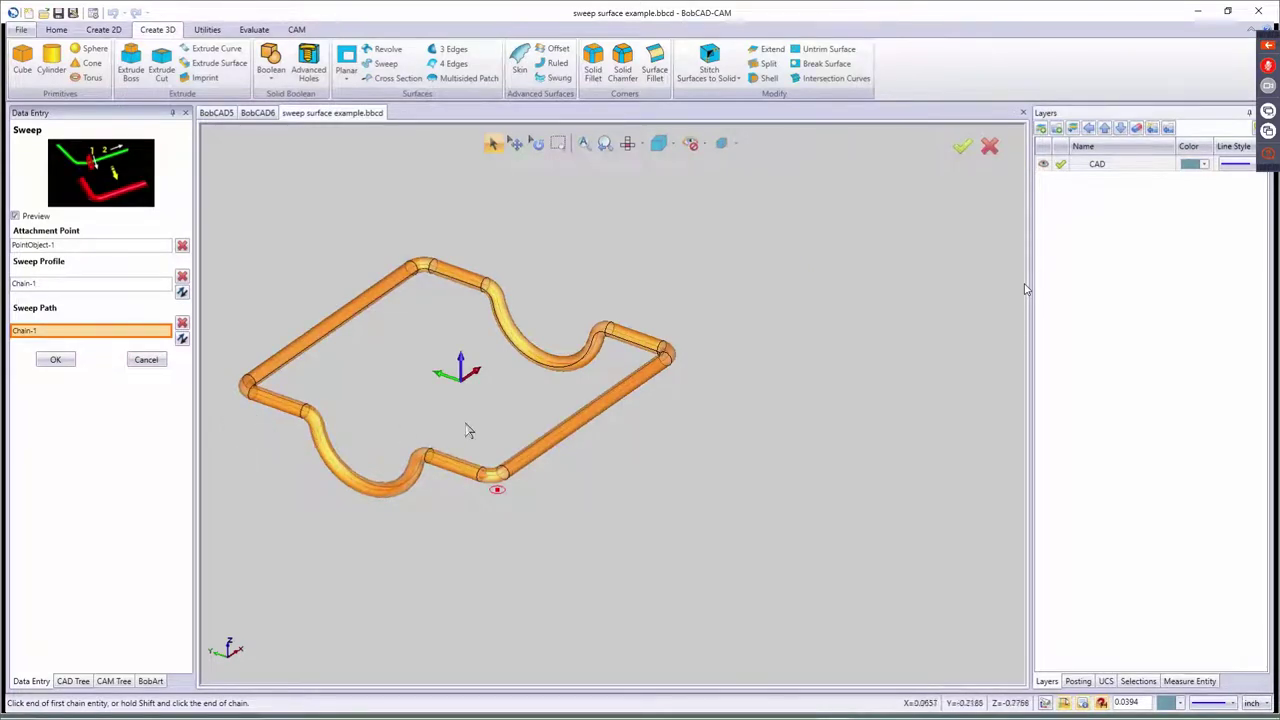
pyautogui.moveTo(446, 413); pyautogui.dragTo(569, 436, button='middle')
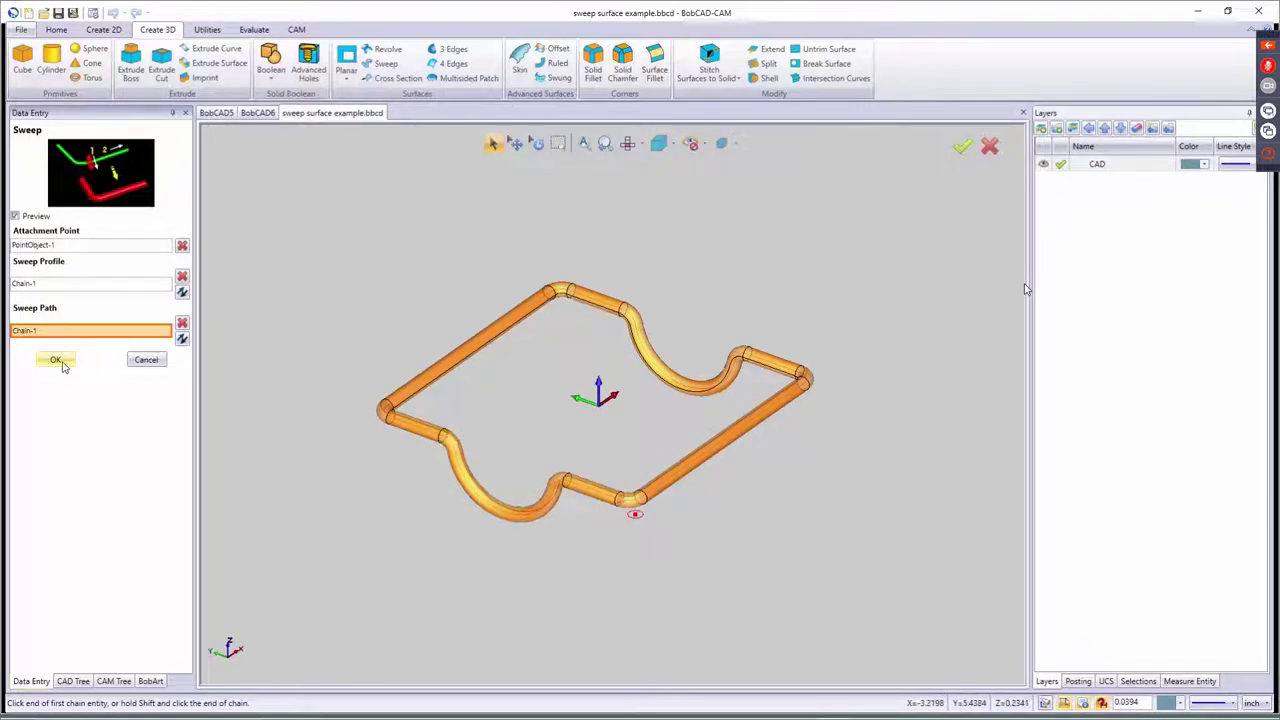
pyautogui.click(56, 360)
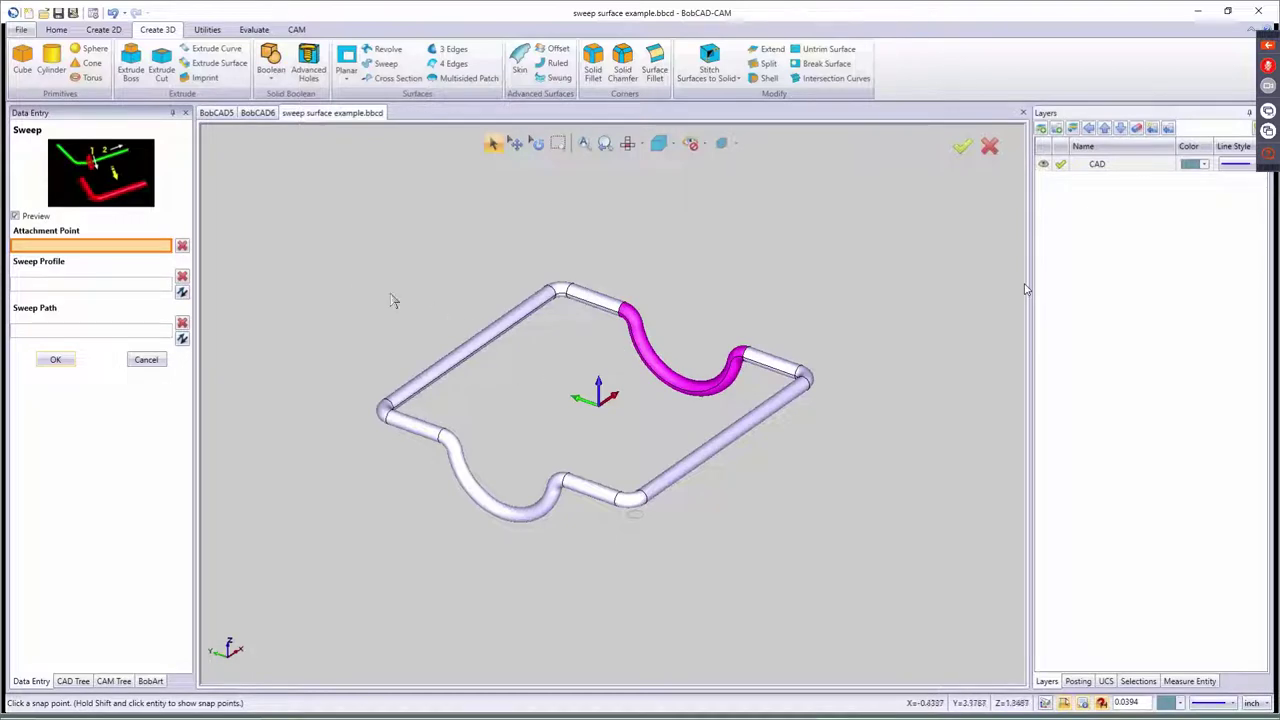
# - Dismiss the Sweep panel, close sweep surface example.bbcd without saving, and create a new drawing
pyautogui.click(146, 359)
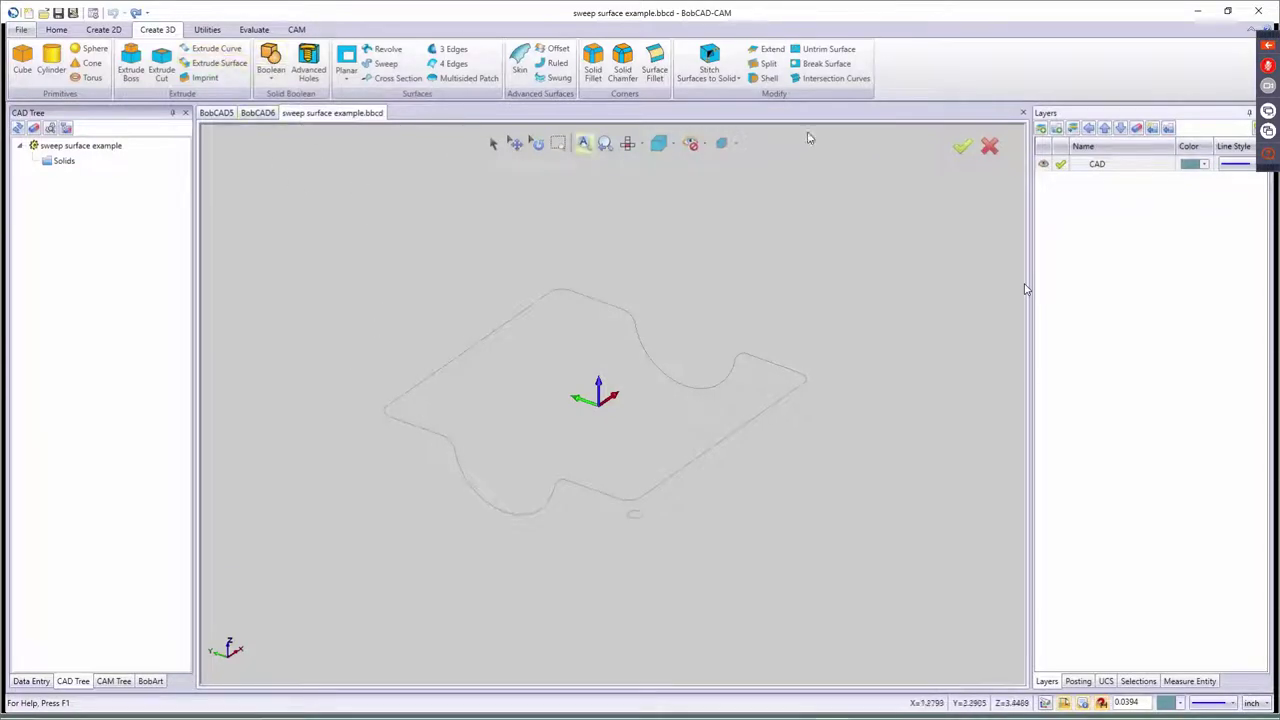
pyautogui.click(1023, 113)
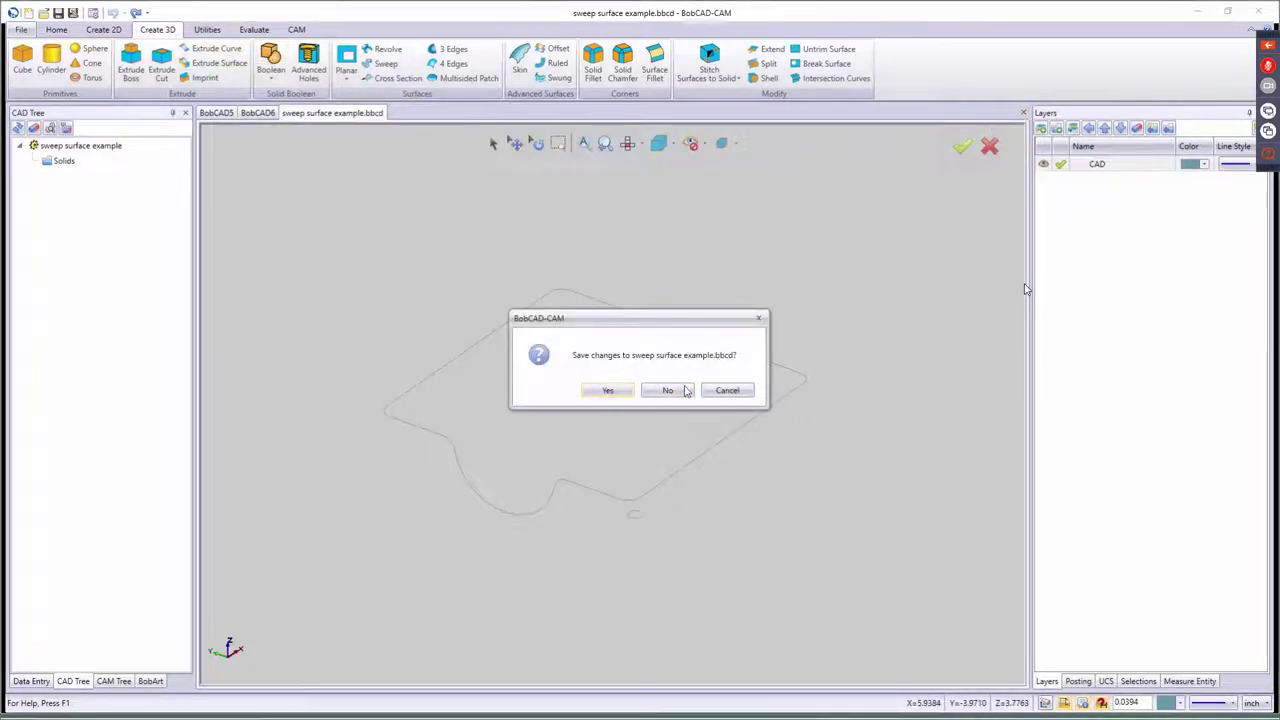
pyautogui.click(682, 389)
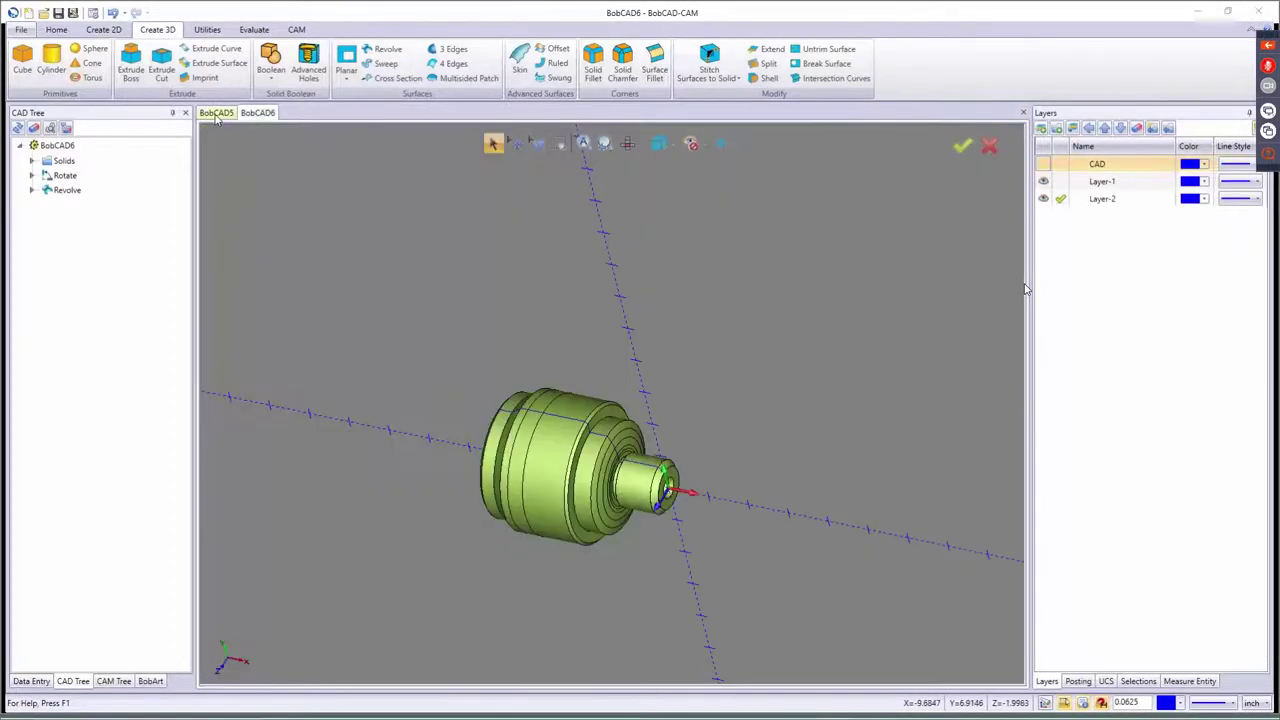
pyautogui.click(217, 113)
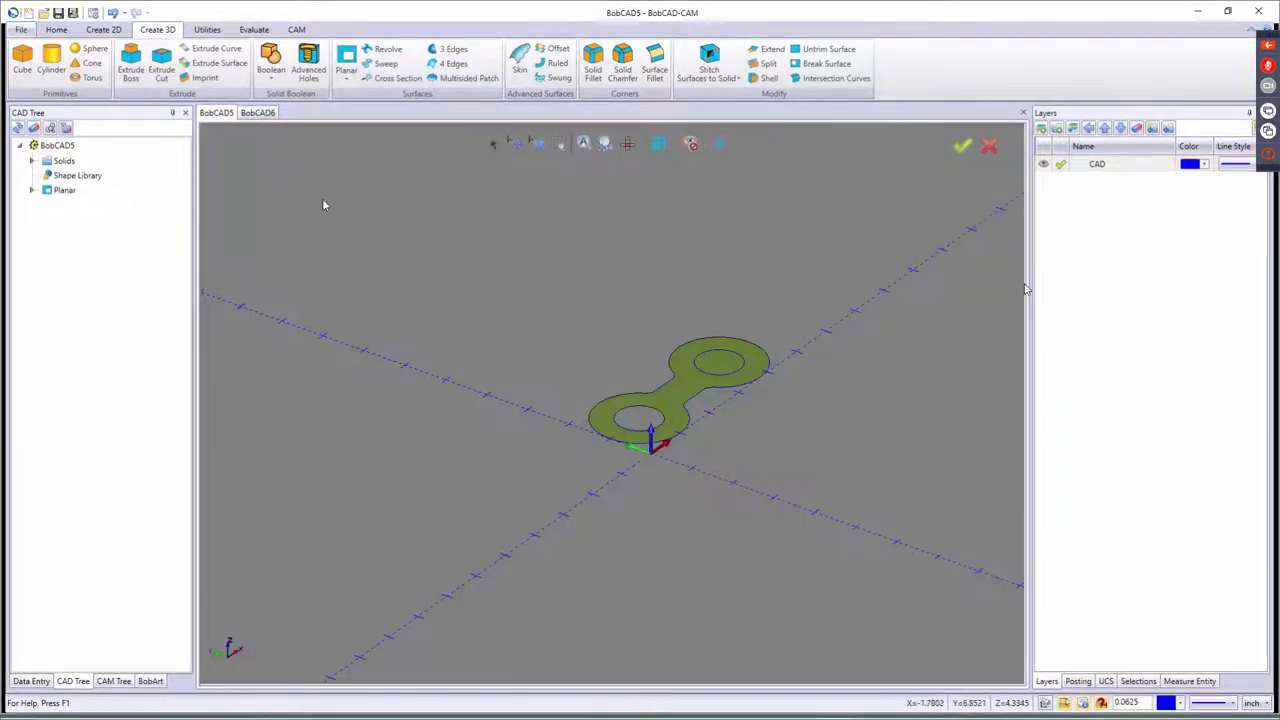
pyautogui.hotkey('ctrl', 'n')
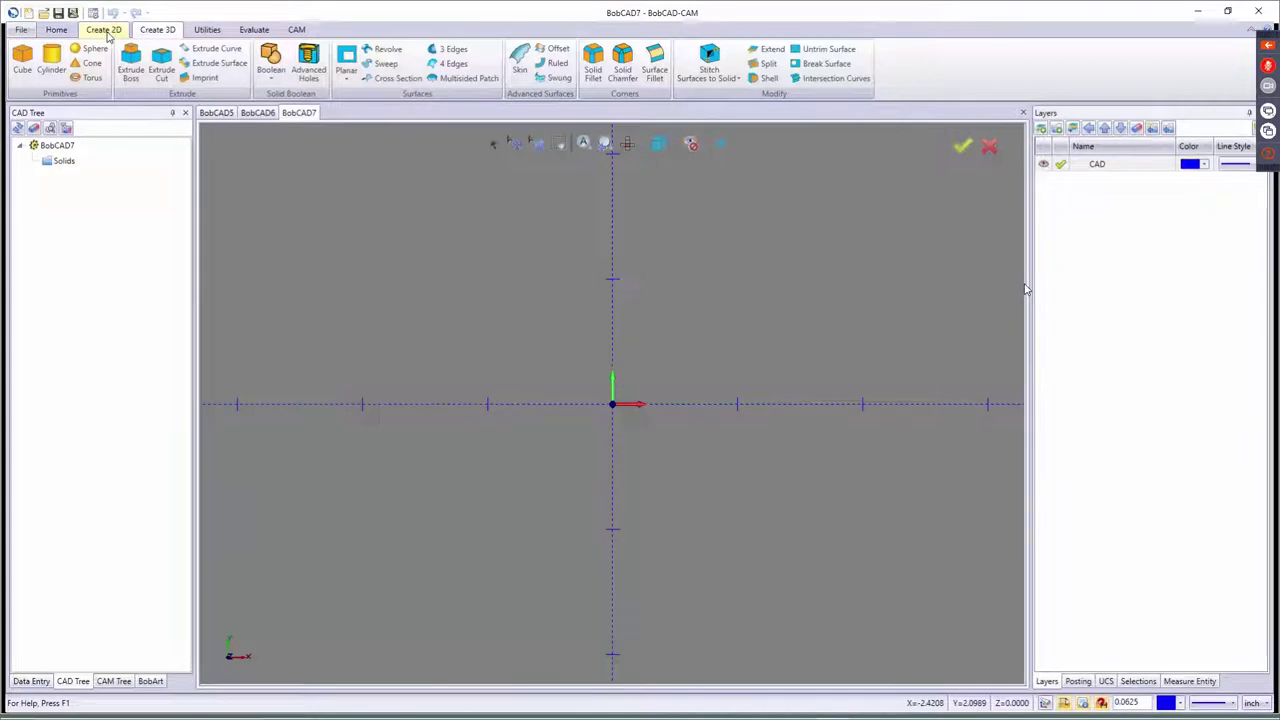
# - Choose the Star from the Create 2D Shape Library
pyautogui.click(104, 29)
pyautogui.click(177, 62)
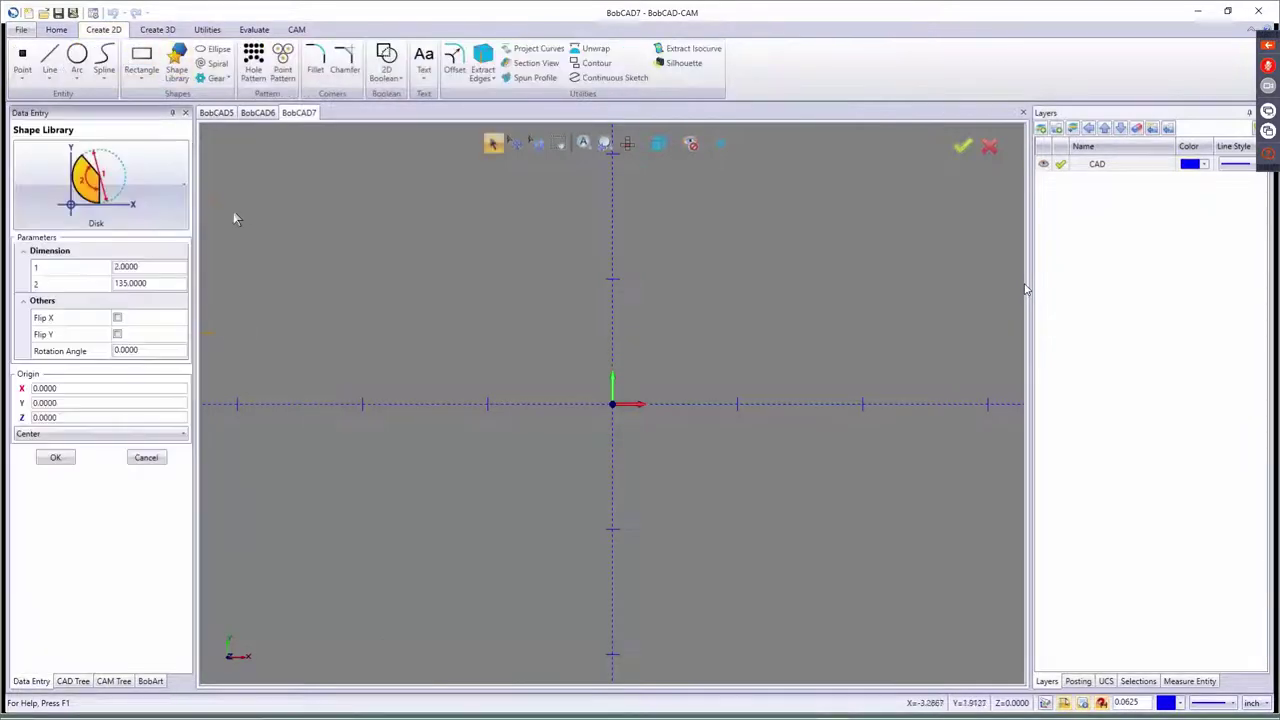
pyautogui.click(163, 210)
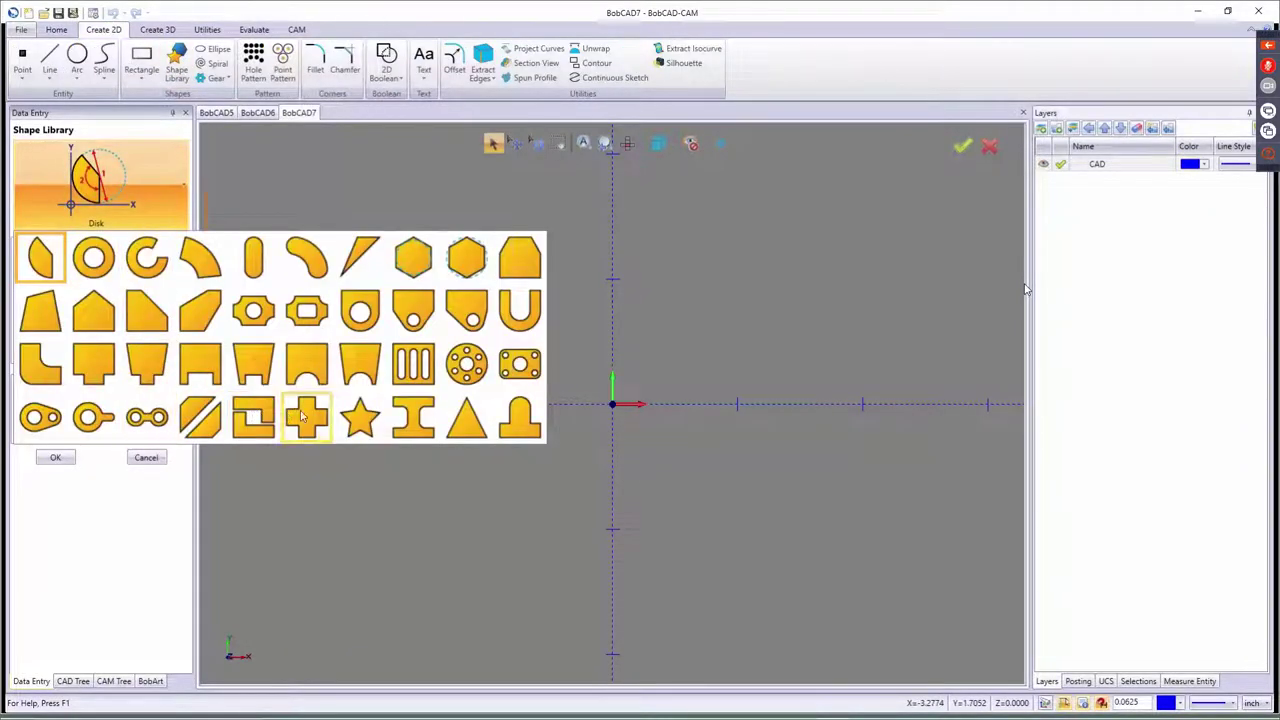
pyautogui.click(358, 415)
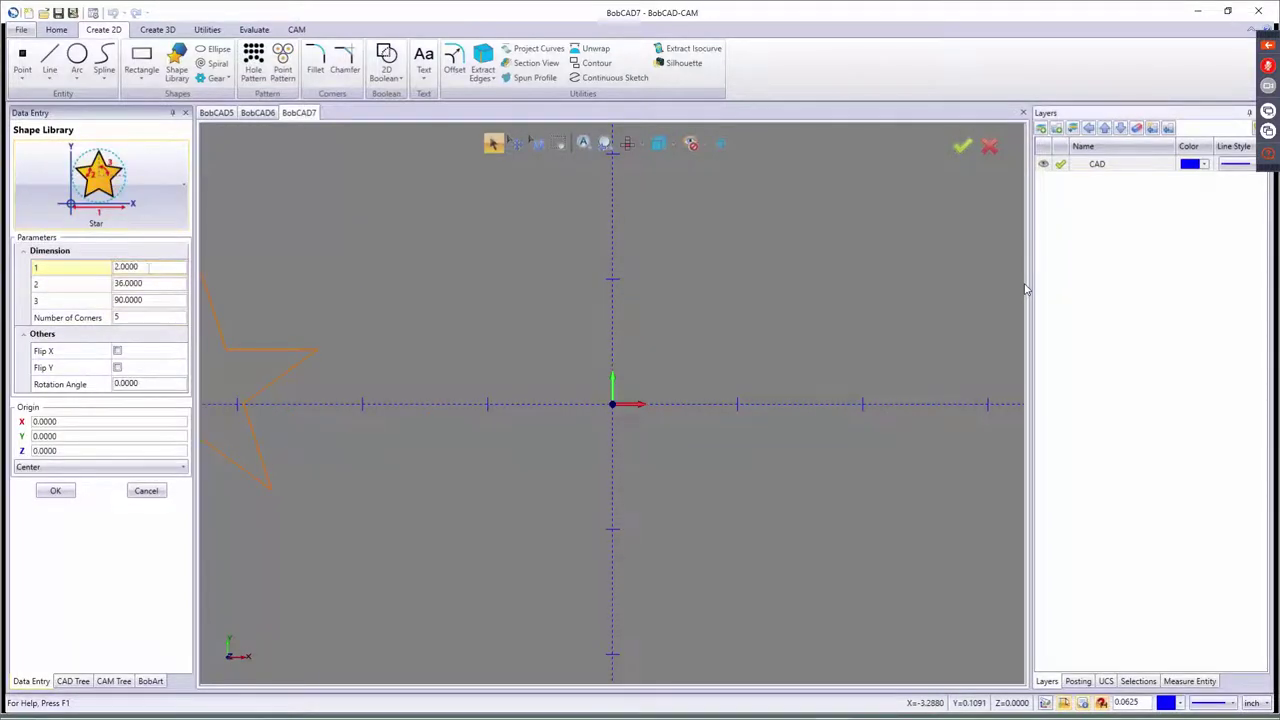
# - Set the star's three dimensions to 4, 65 and 65
pyautogui.click(45, 268)
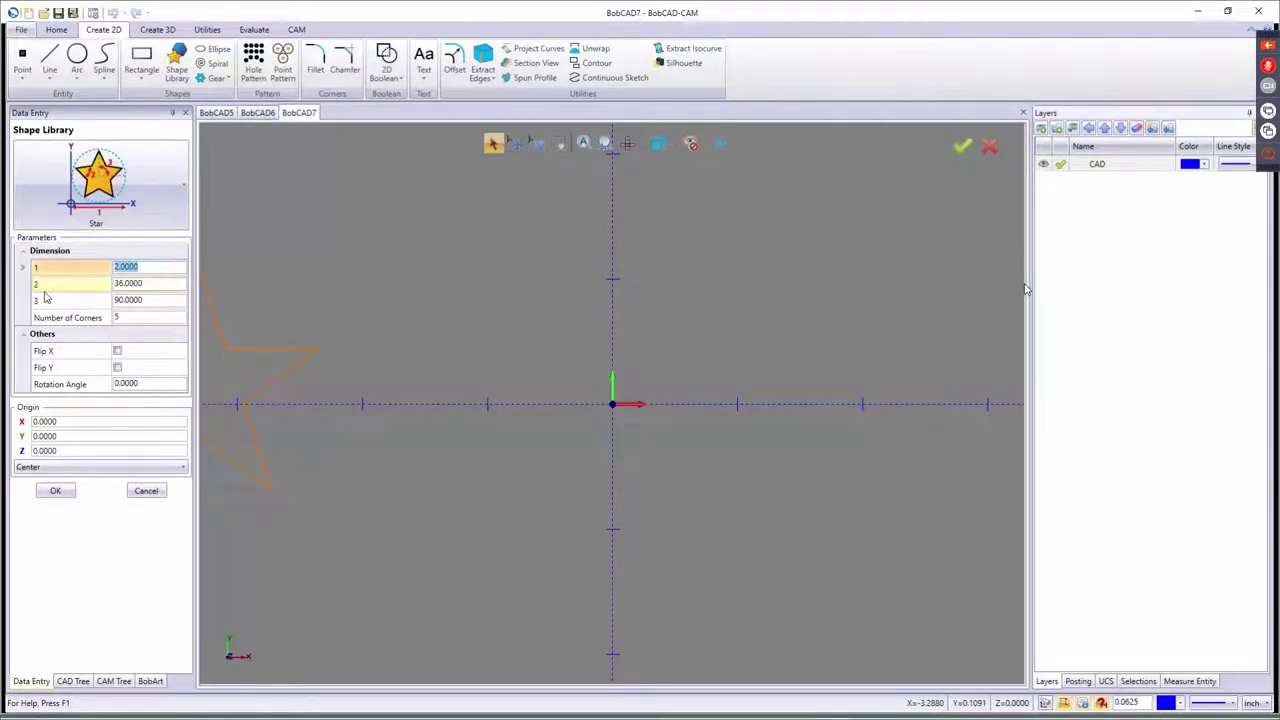
pyautogui.write('4')
pyautogui.press('Tab')
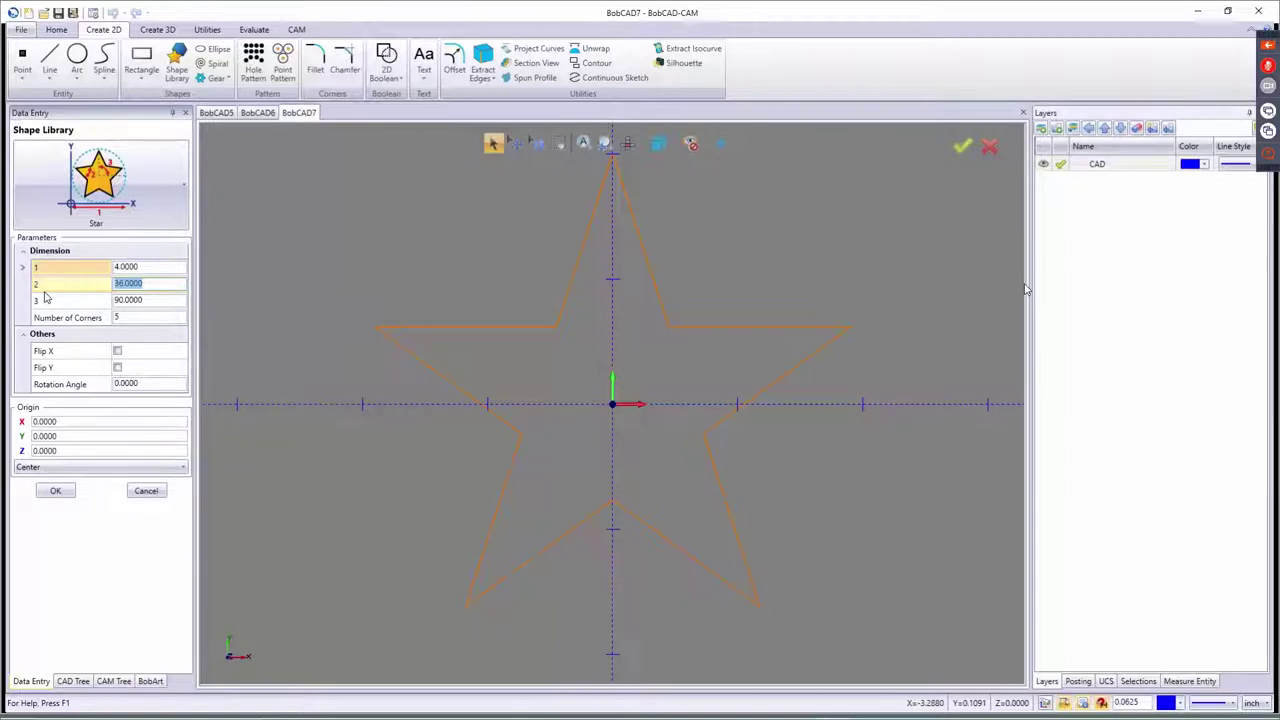
pyautogui.write('25')
pyautogui.press('Tab')
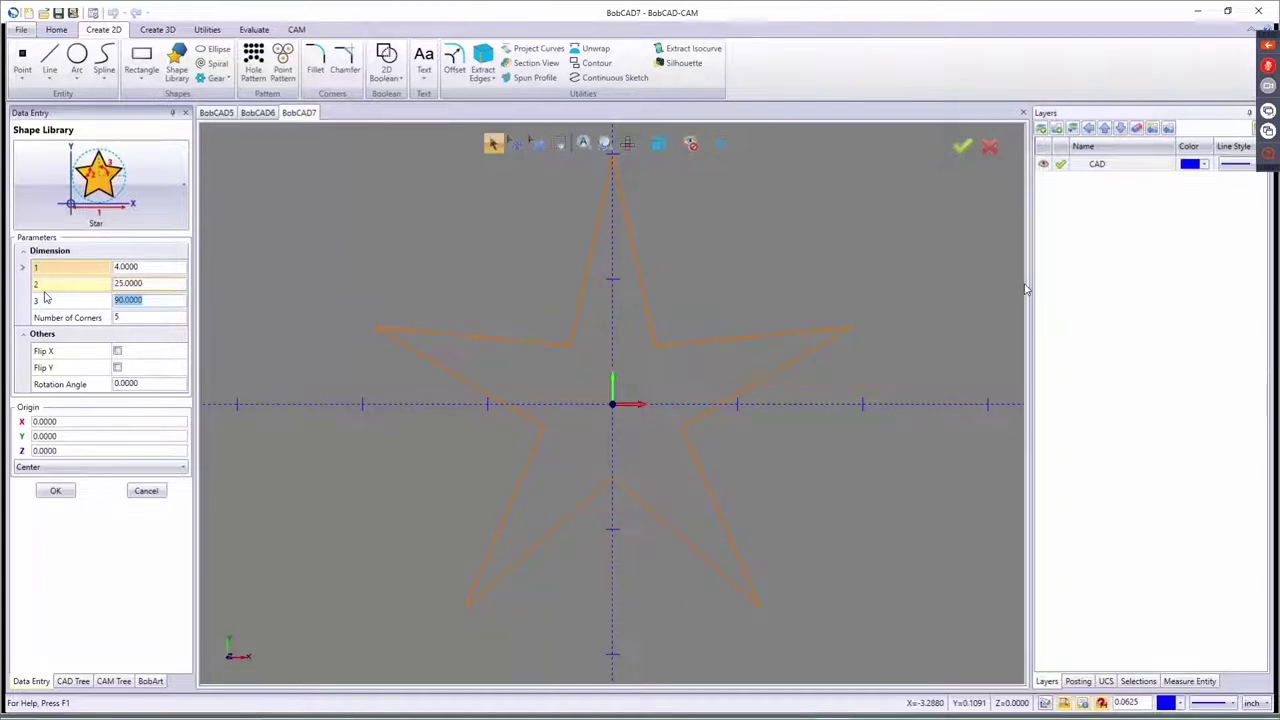
pyautogui.write('65')
pyautogui.press('Tab')
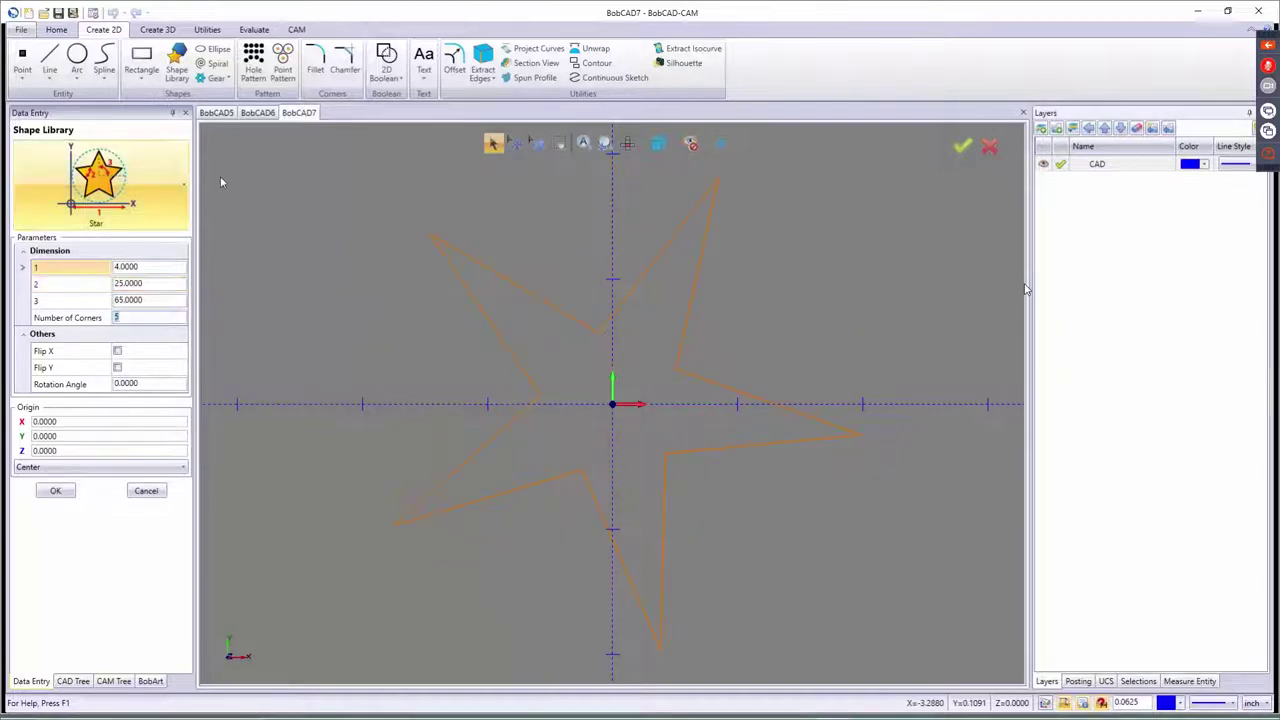
pyautogui.click(65, 288)
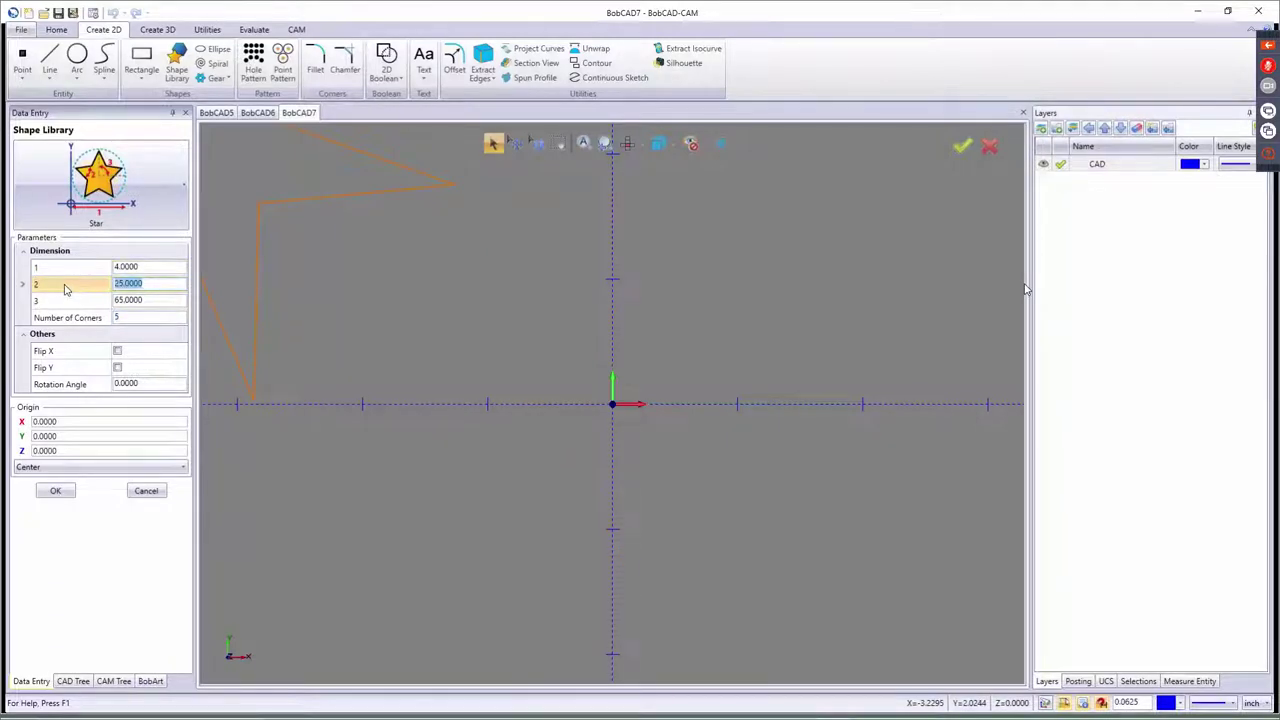
pyautogui.write('65')
pyautogui.press('Tab')
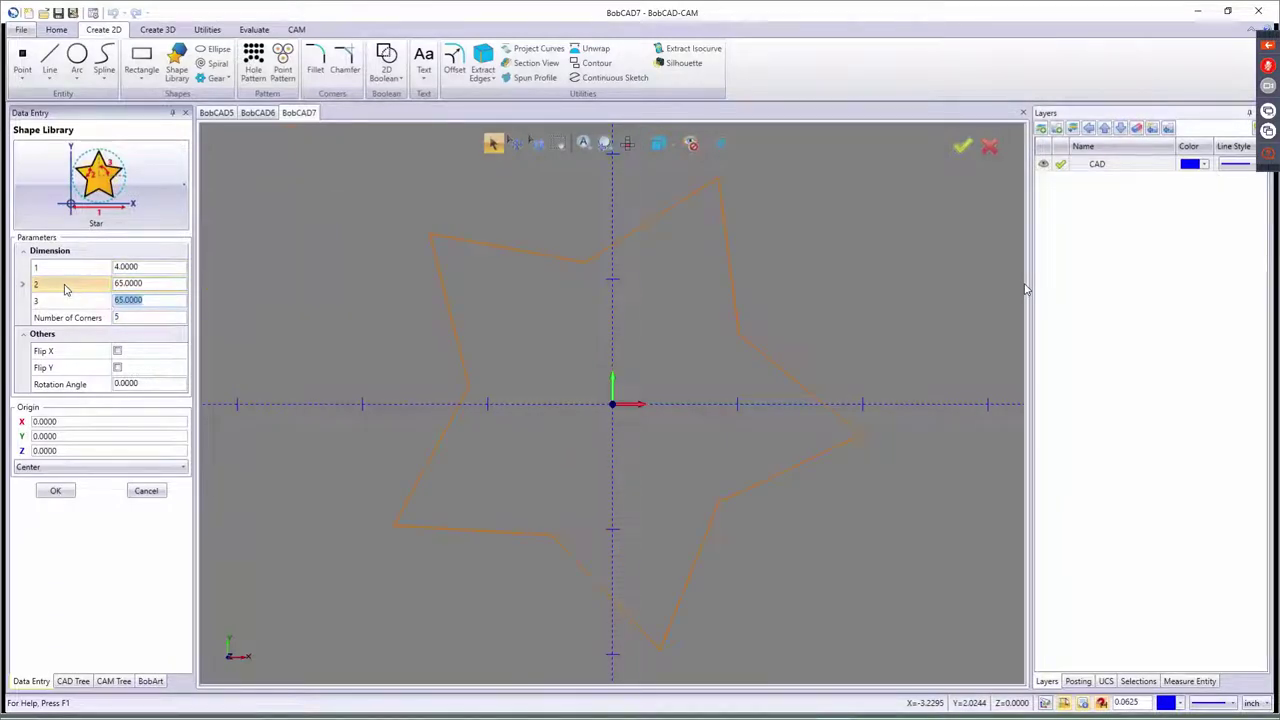
# - Give the star 4 corners and place it at the origin
pyautogui.click(128, 317)
pyautogui.write('4')
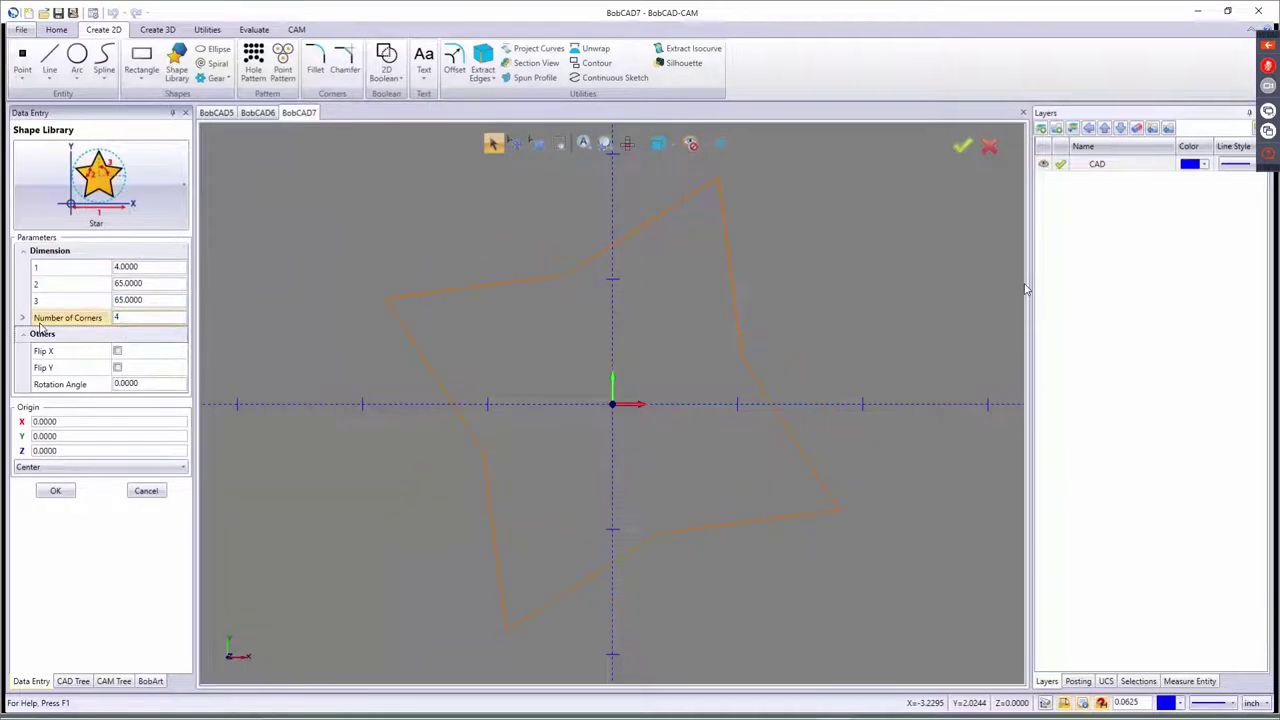
pyautogui.press('Return')
pyautogui.click(56, 492)
# - Draw a half arc with end angle 180 and diameter 0.2 just left of the star
pyautogui.click(145, 491)
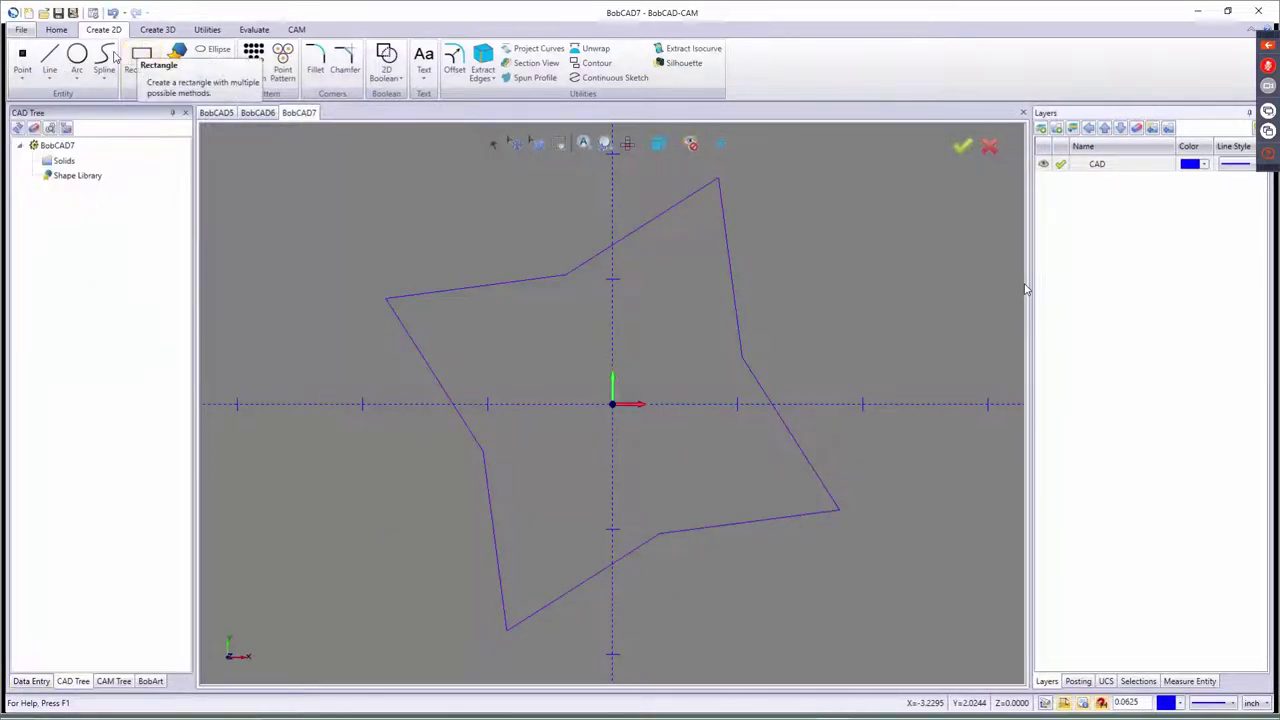
pyautogui.click(77, 60)
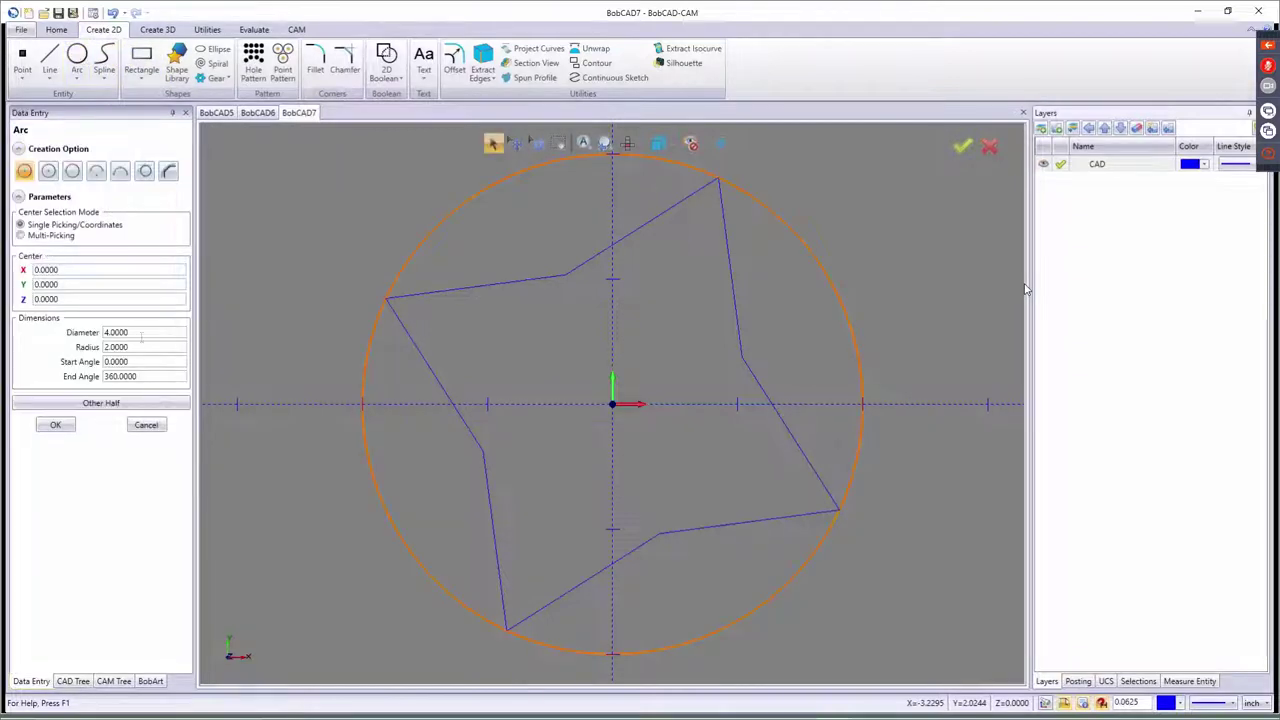
pyautogui.moveTo(148, 375); pyautogui.dragTo(86, 372)
pyautogui.write('180')
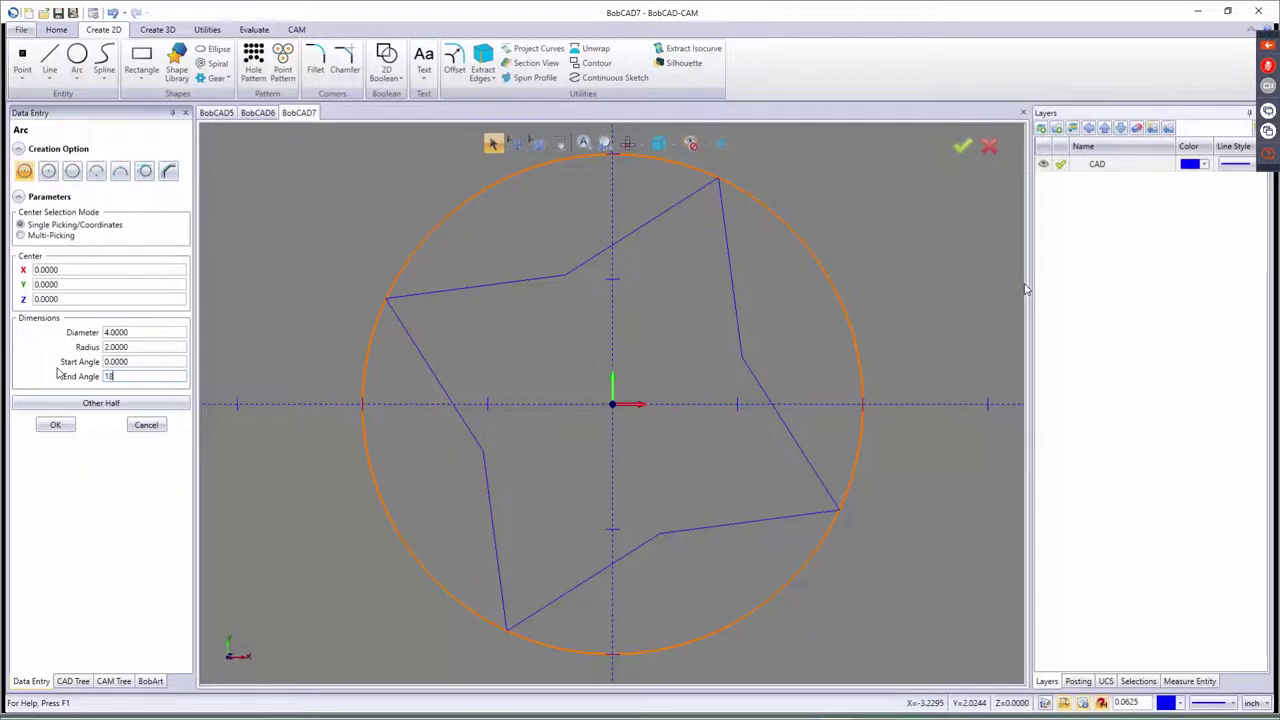
pyautogui.press('Tab')
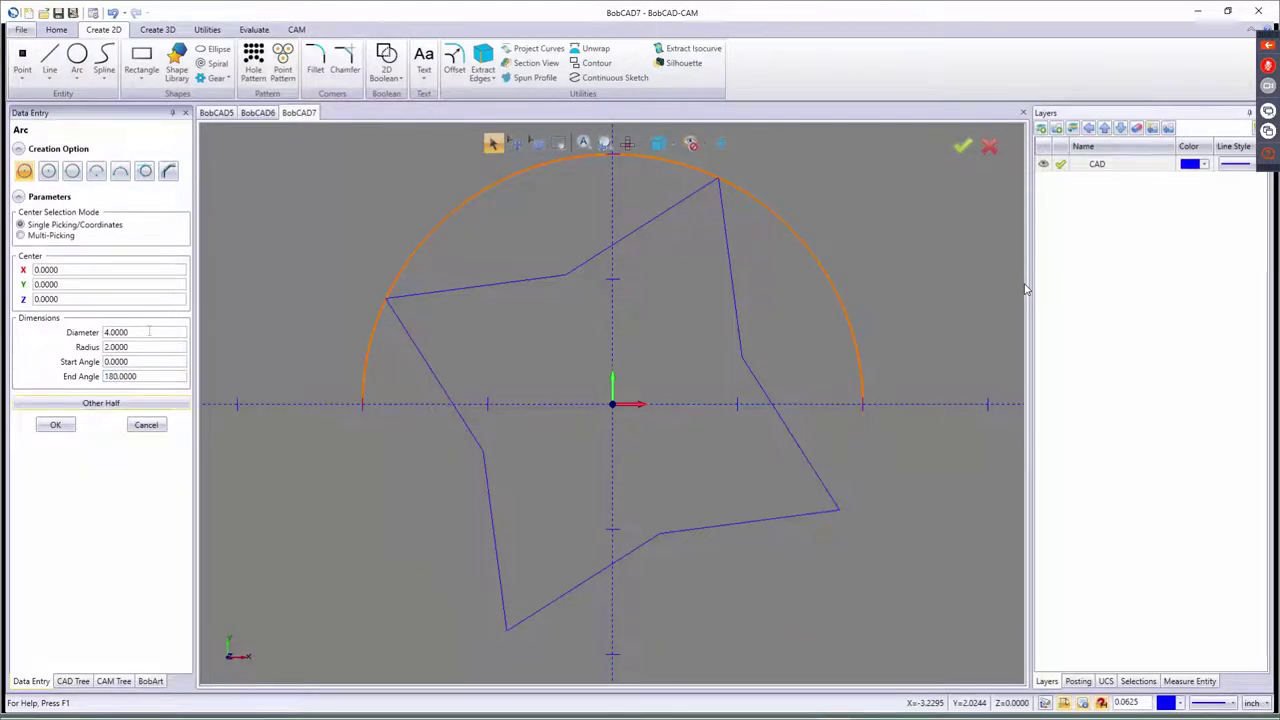
pyautogui.moveTo(149, 331); pyautogui.dragTo(72, 346)
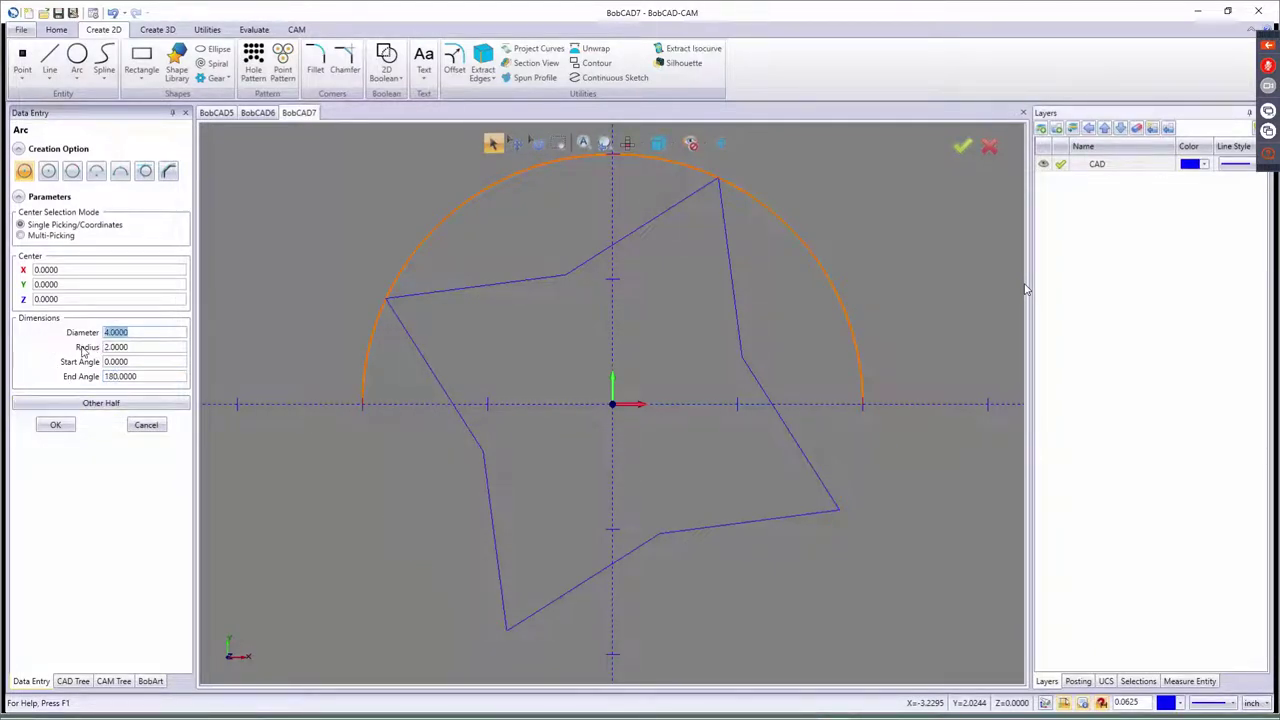
pyautogui.press('BackSpace')
pyautogui.write('.2')
pyautogui.press('Tab')
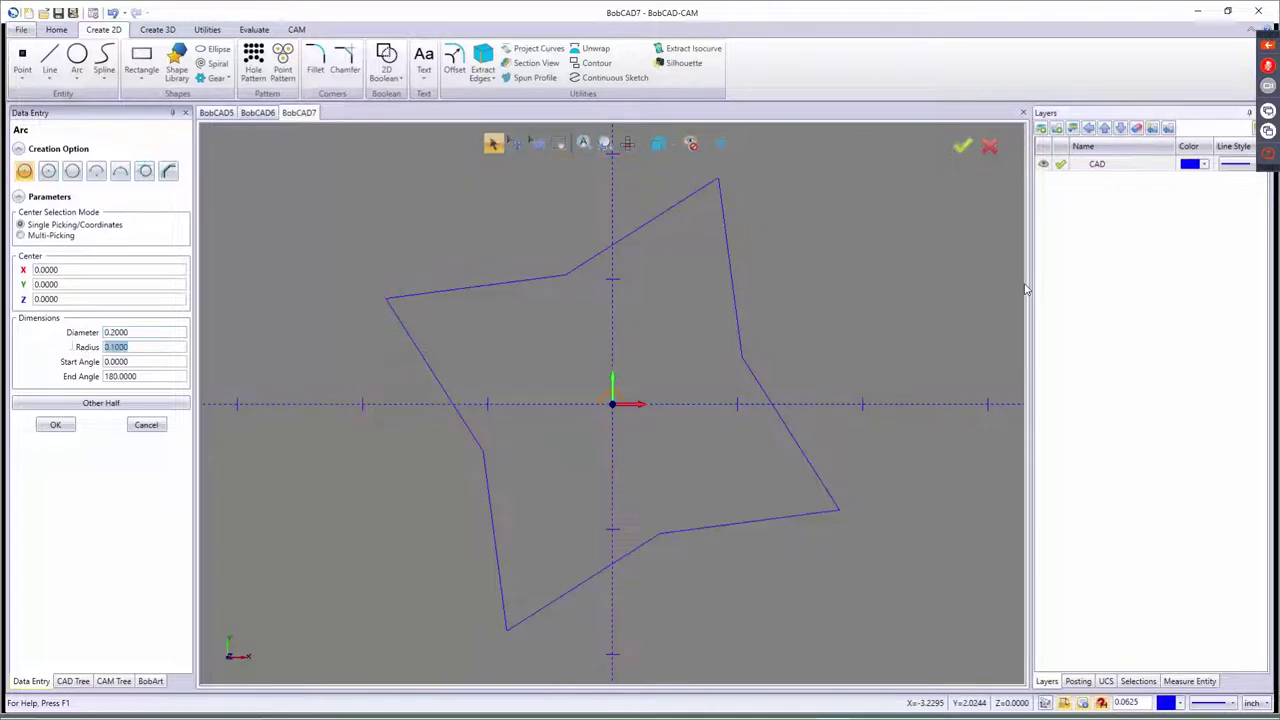
pyautogui.click(342, 386)
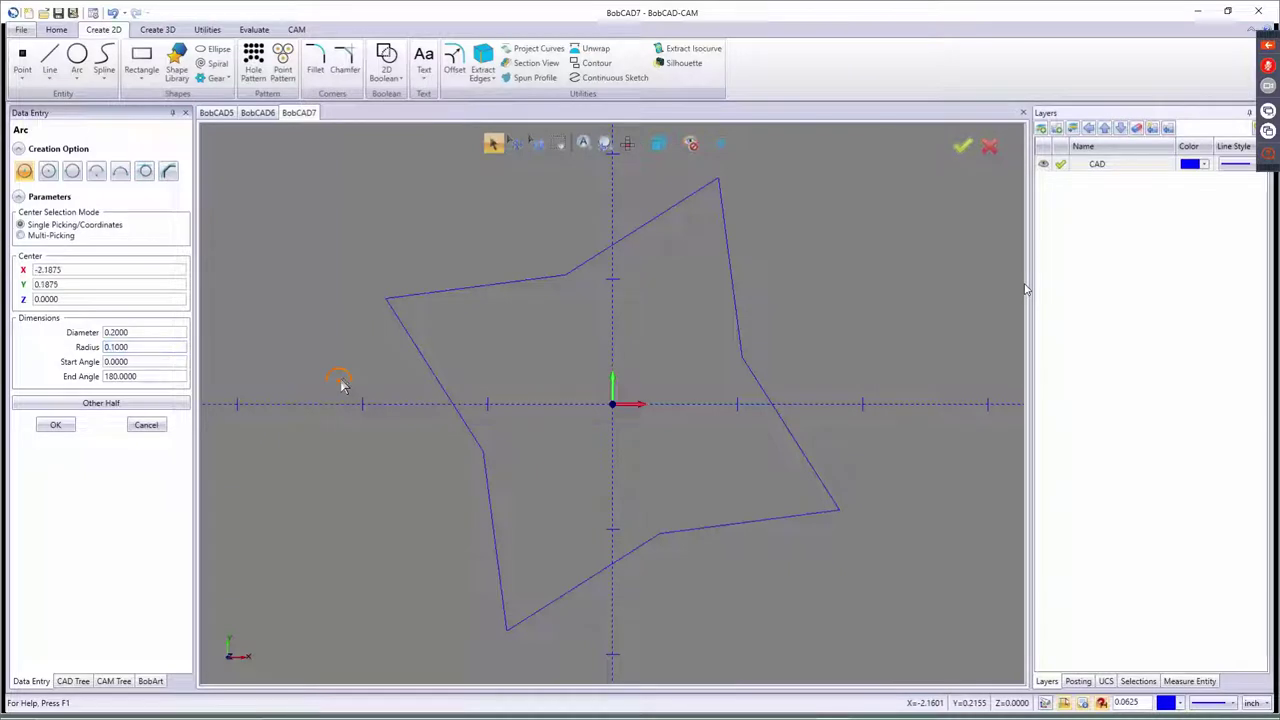
pyautogui.click(140, 428)
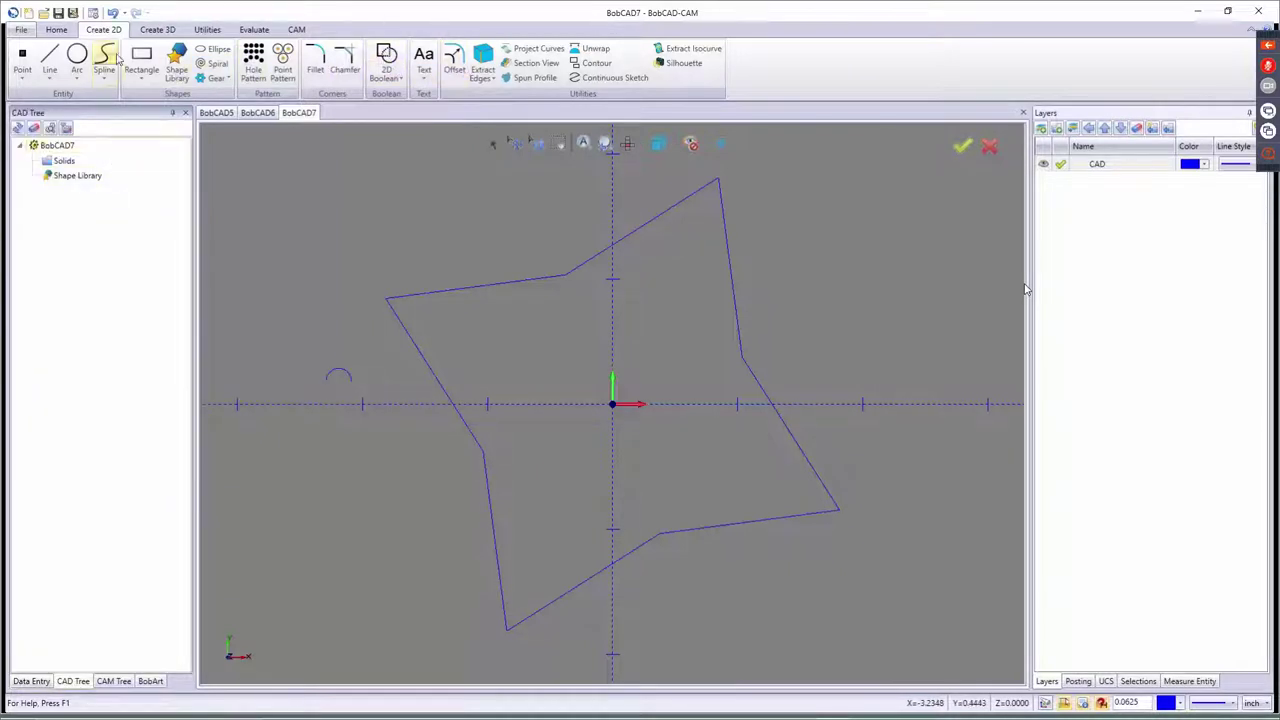
pyautogui.click(155, 30)
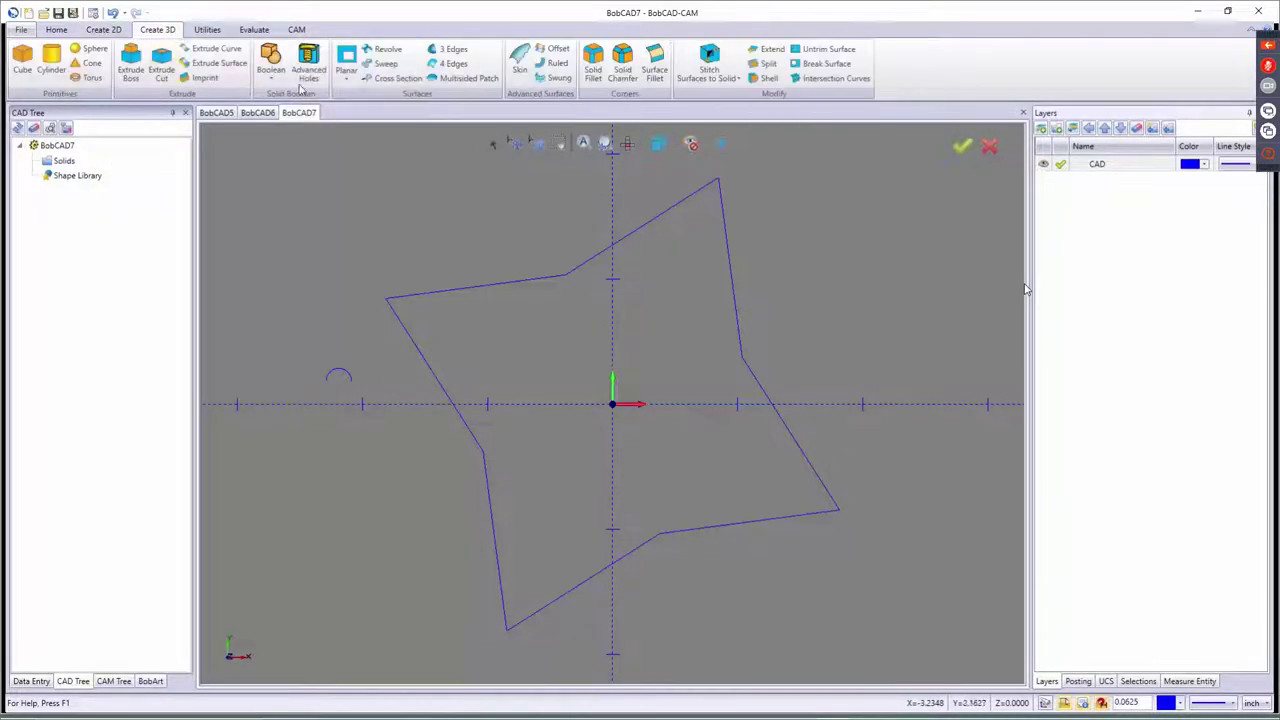
# - Set up a sweep with the arc centre as attachment, the arc as profile, the star as path
pyautogui.click(380, 63)
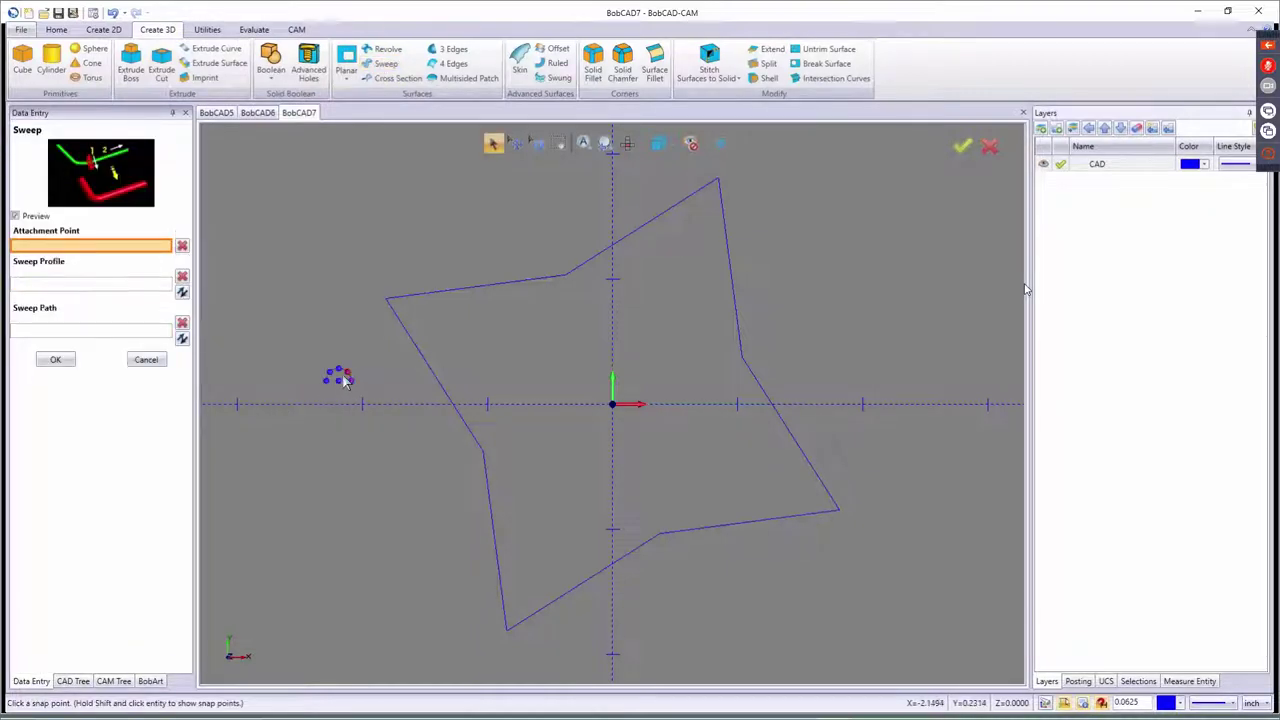
pyautogui.click(339, 374)
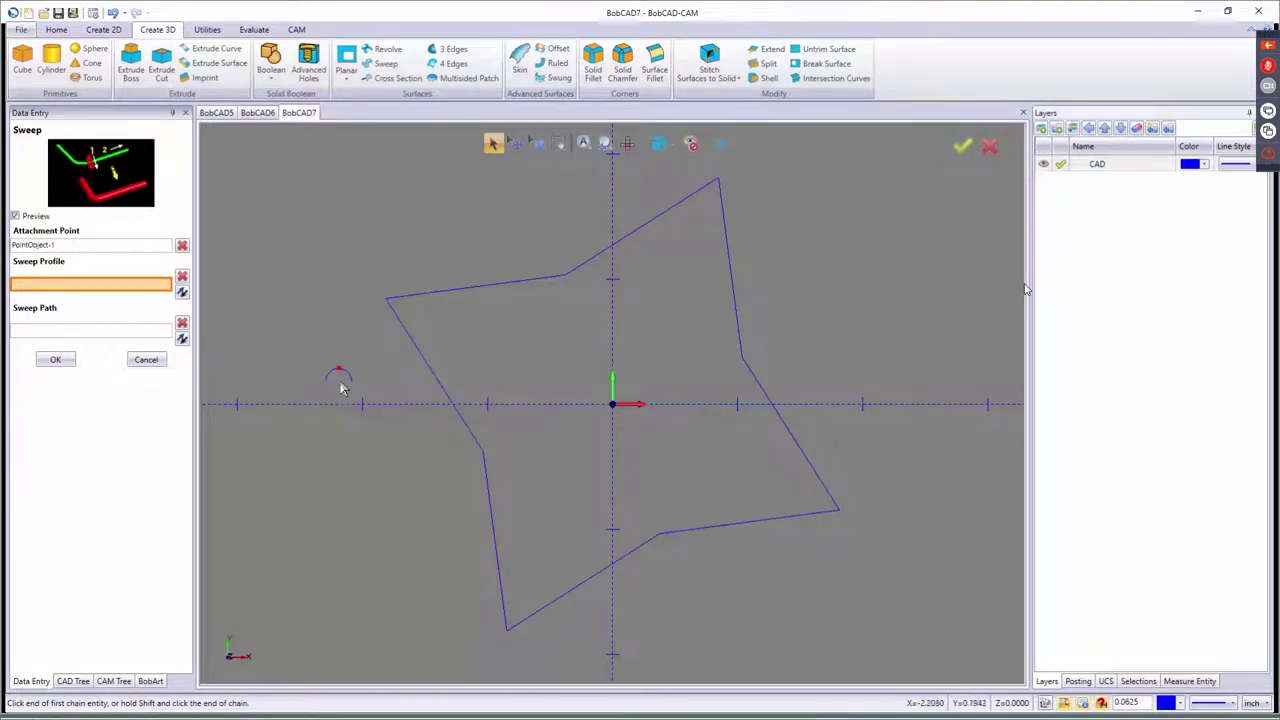
pyautogui.scroll(4, 336, 368)
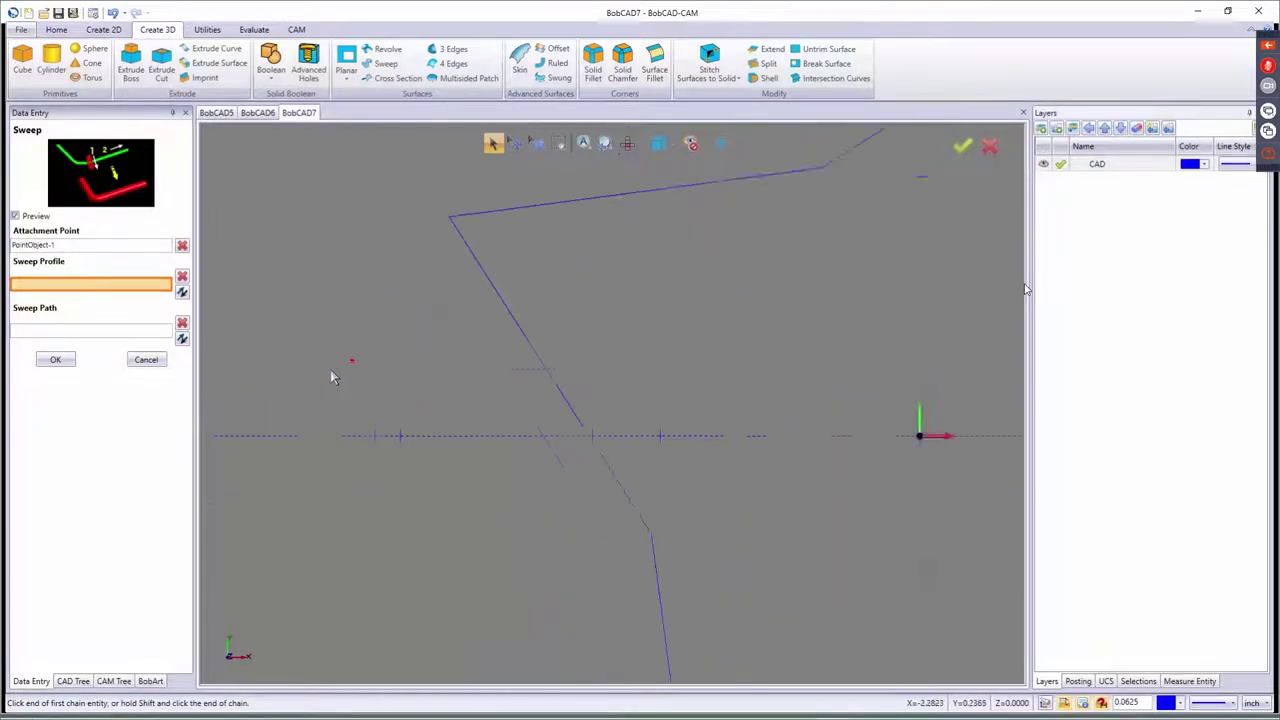
pyautogui.click(432, 398)
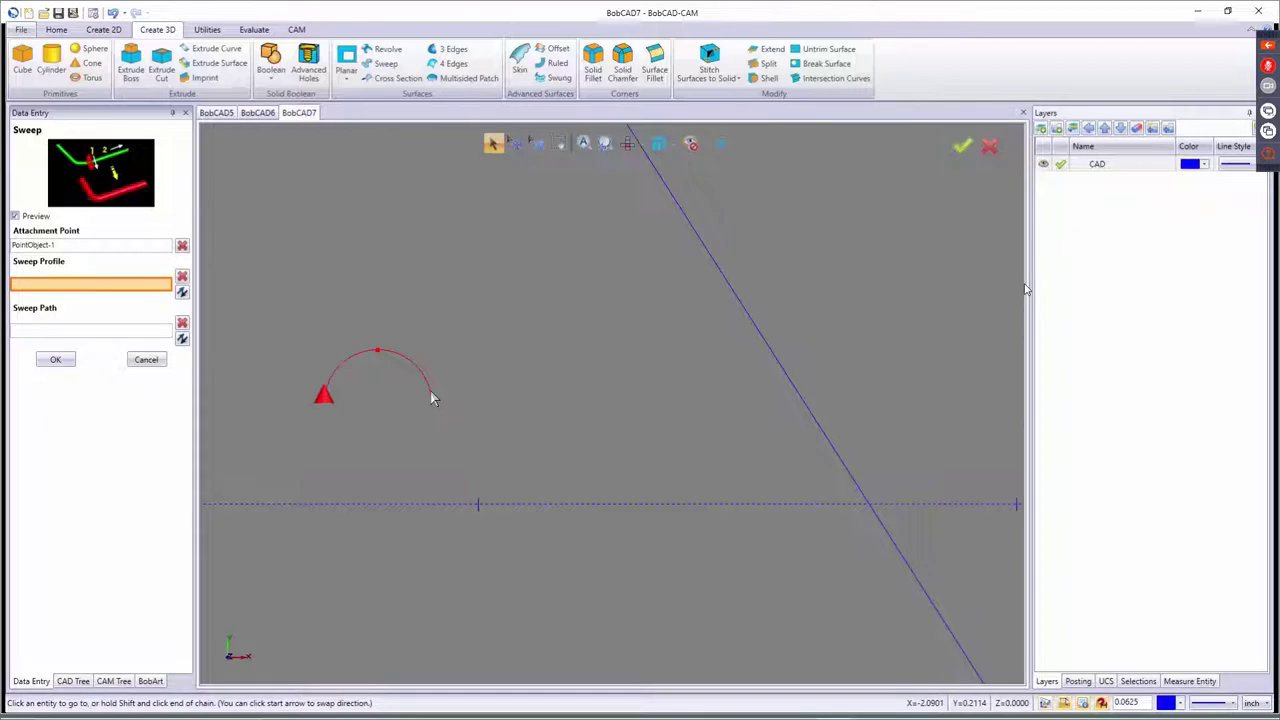
pyautogui.click(431, 396)
pyautogui.scroll(-3, 375, 419)
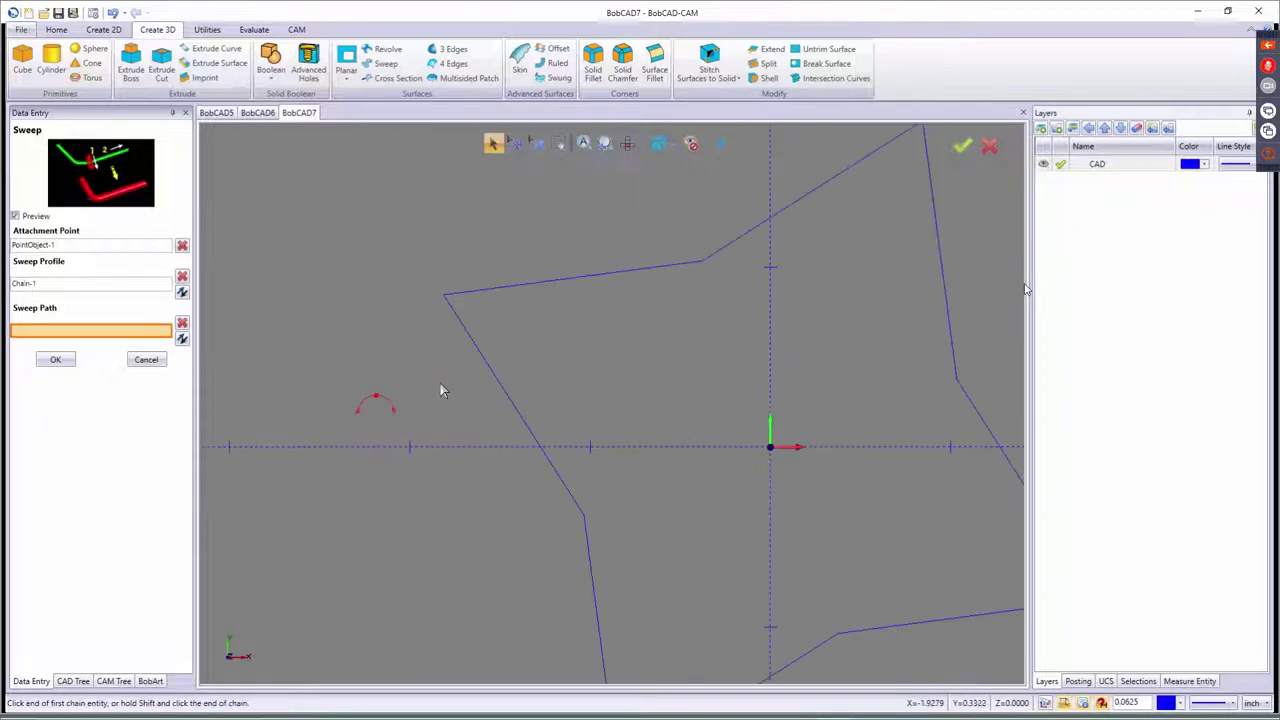
pyautogui.click(569, 492)
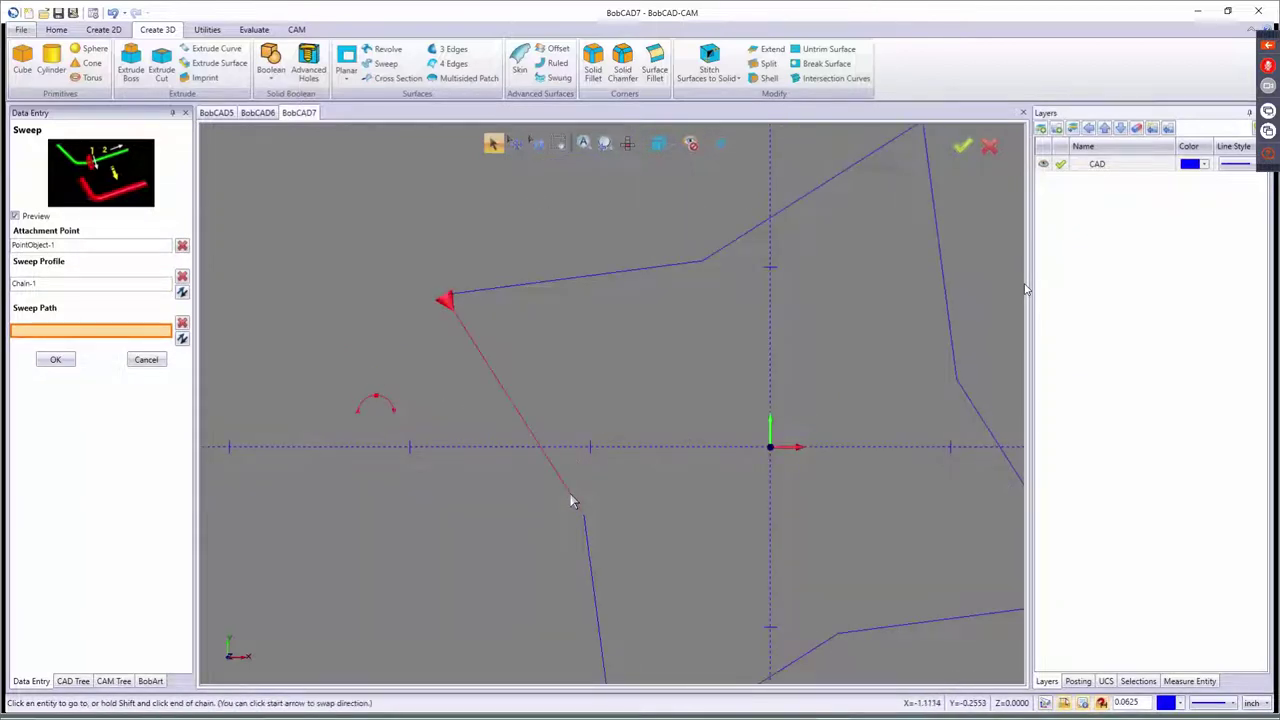
pyautogui.click(472, 298)
pyautogui.scroll(-3, 508, 415)
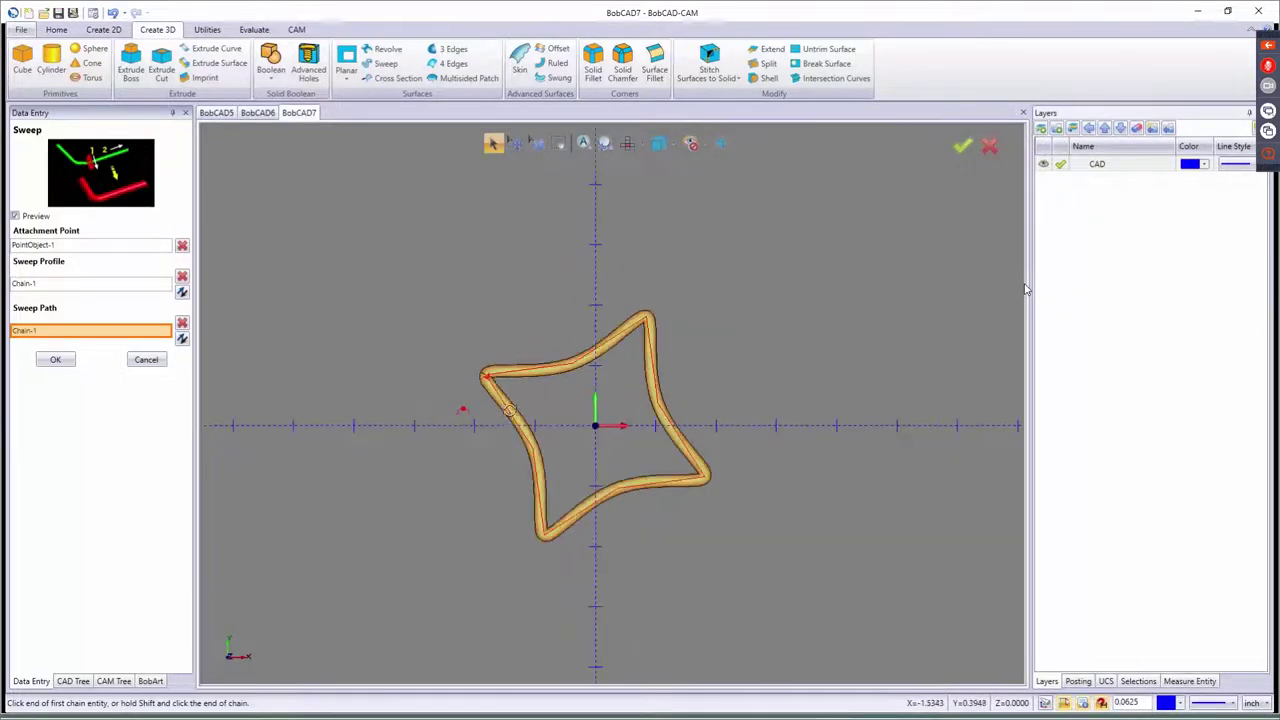
pyautogui.moveTo(610, 417); pyautogui.dragTo(672, 347, button='middle')
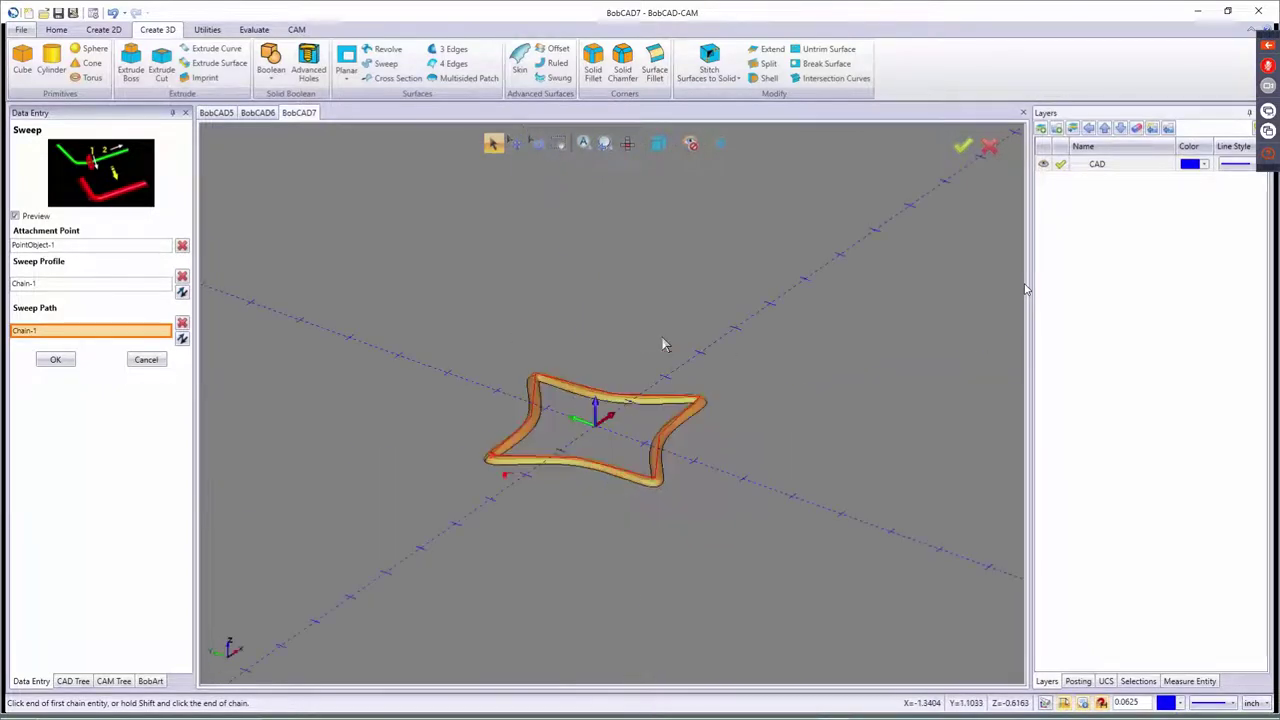
pyautogui.scroll(3, 562, 487)
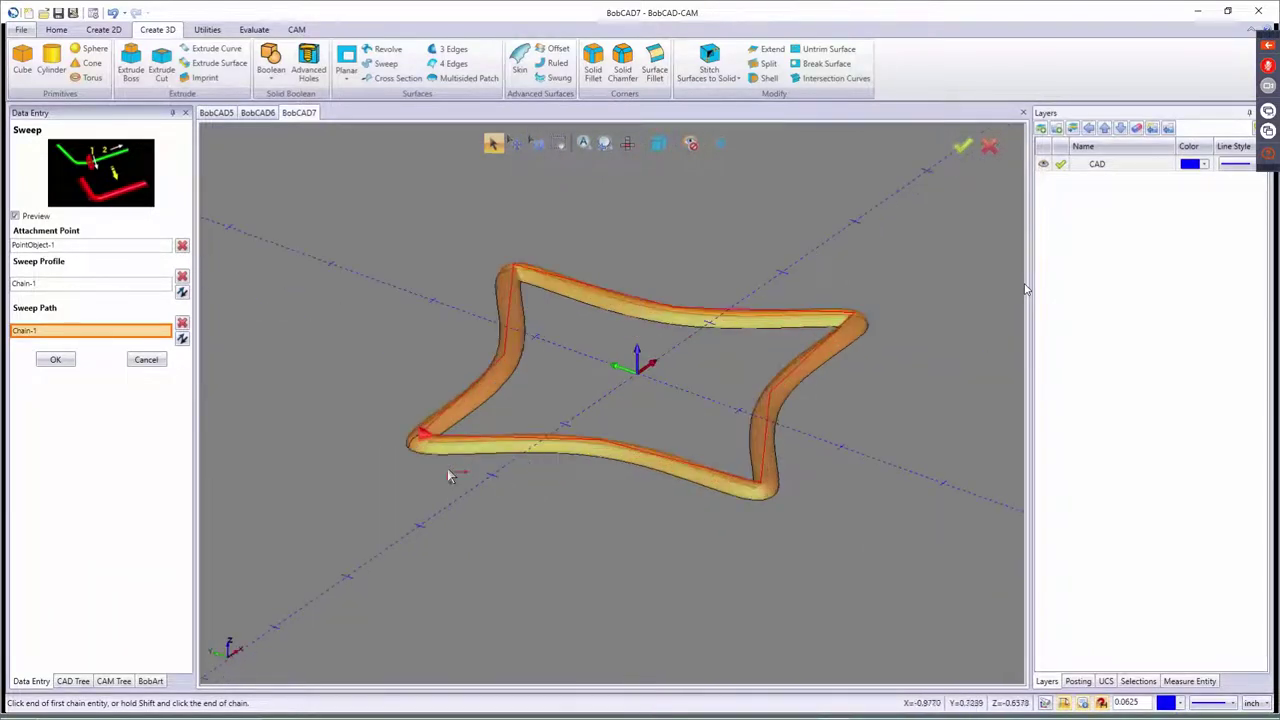
# - Re-pick the small arc as the sweep profile and create the swept solid
pyautogui.click(182, 290)
pyautogui.click(182, 277)
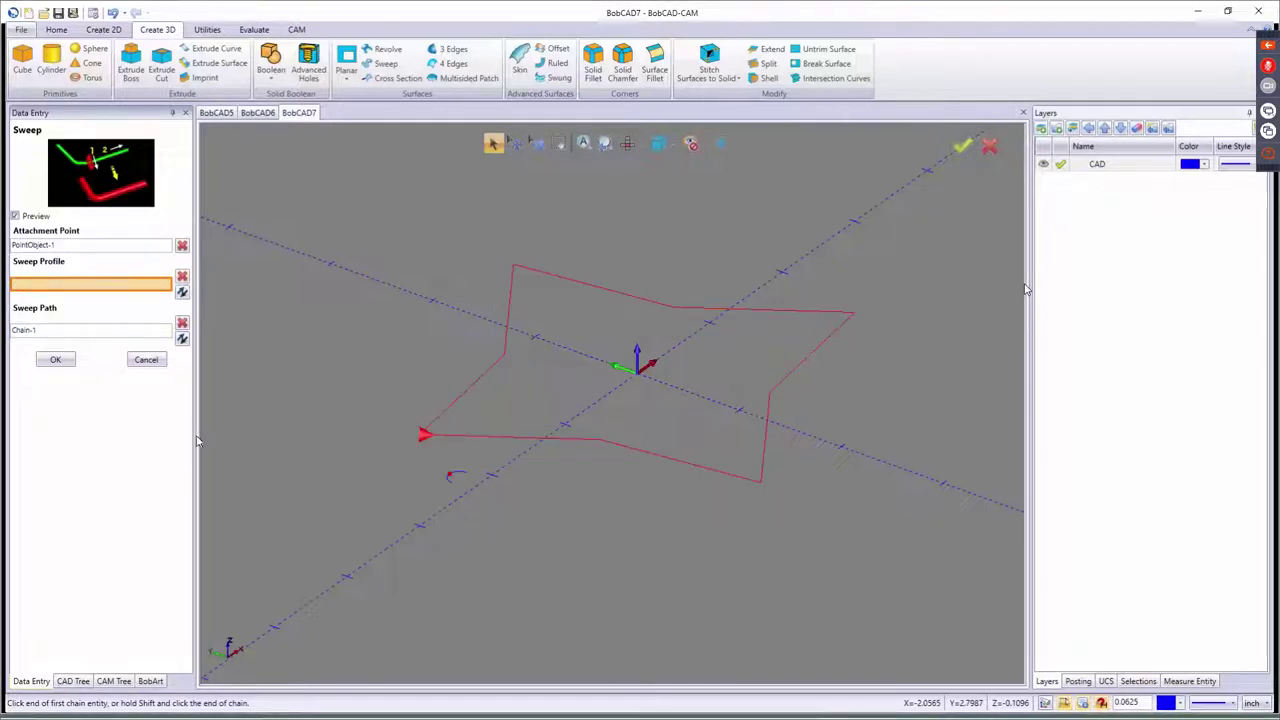
pyautogui.click(449, 488)
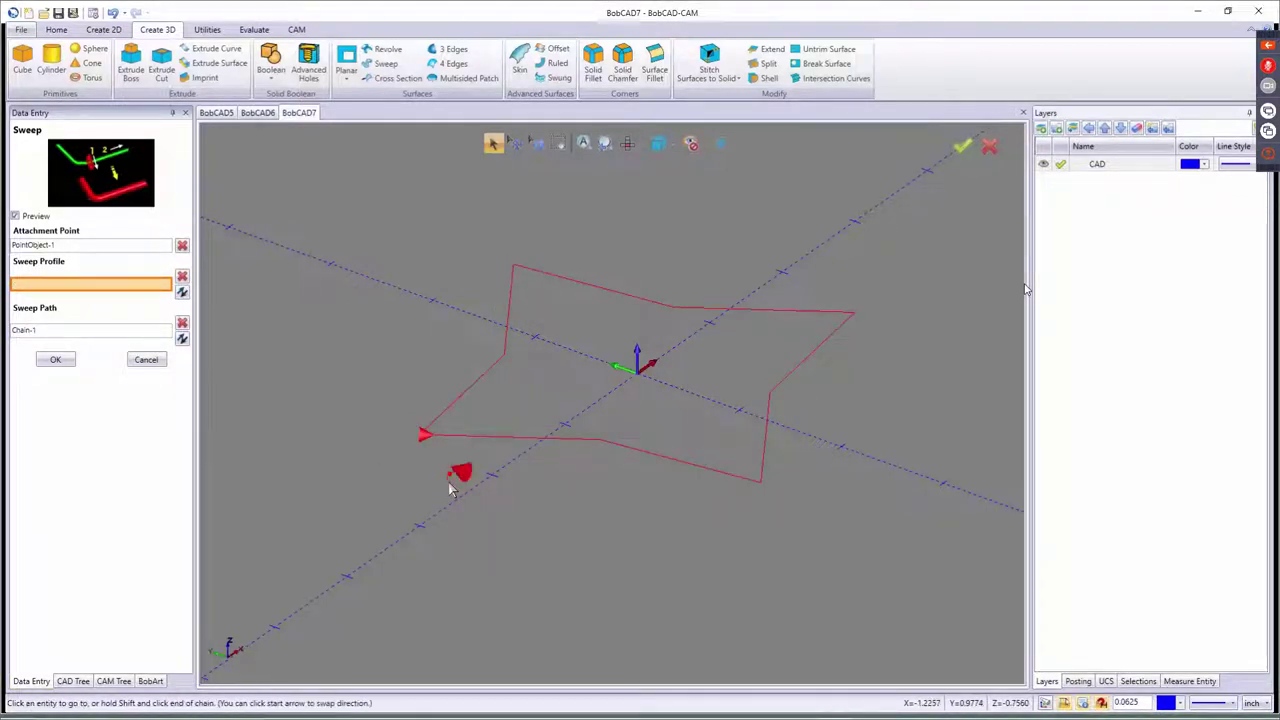
pyautogui.click(449, 487)
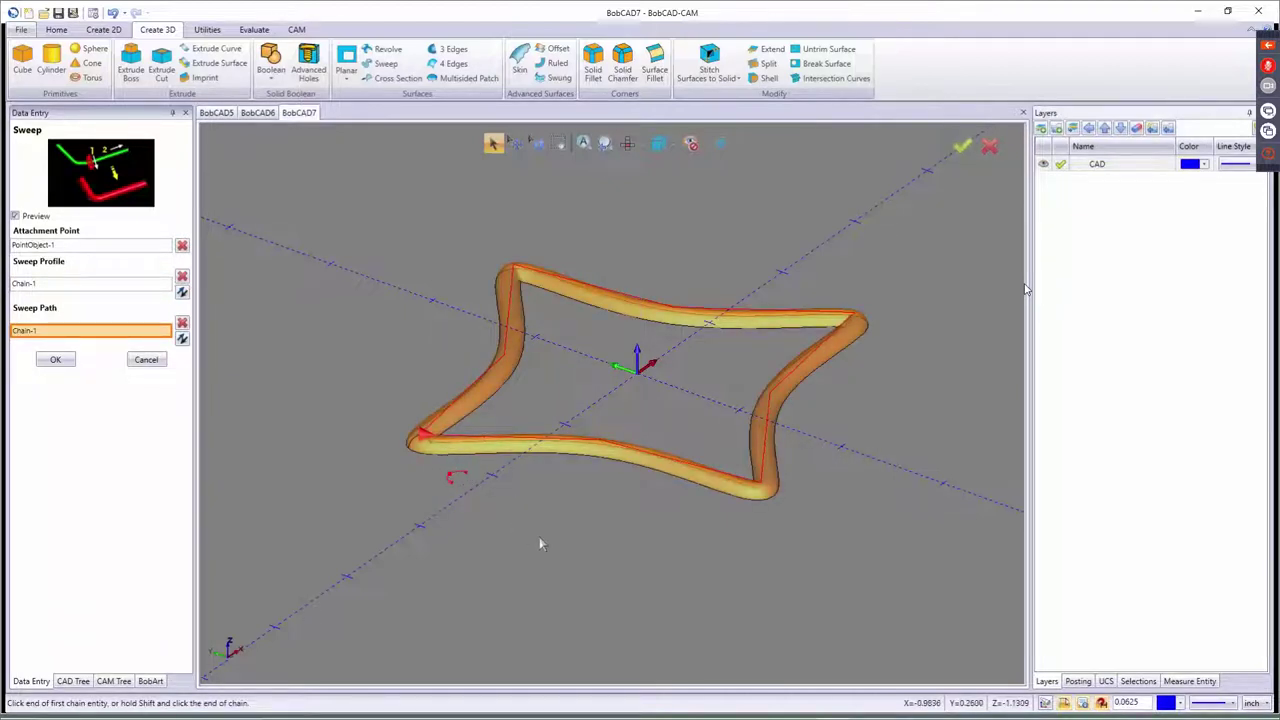
pyautogui.click(145, 361)
# - Orbit around the swept star tube to inspect it and select the solid
pyautogui.moveTo(557, 500); pyautogui.dragTo(586, 448, button='middle')
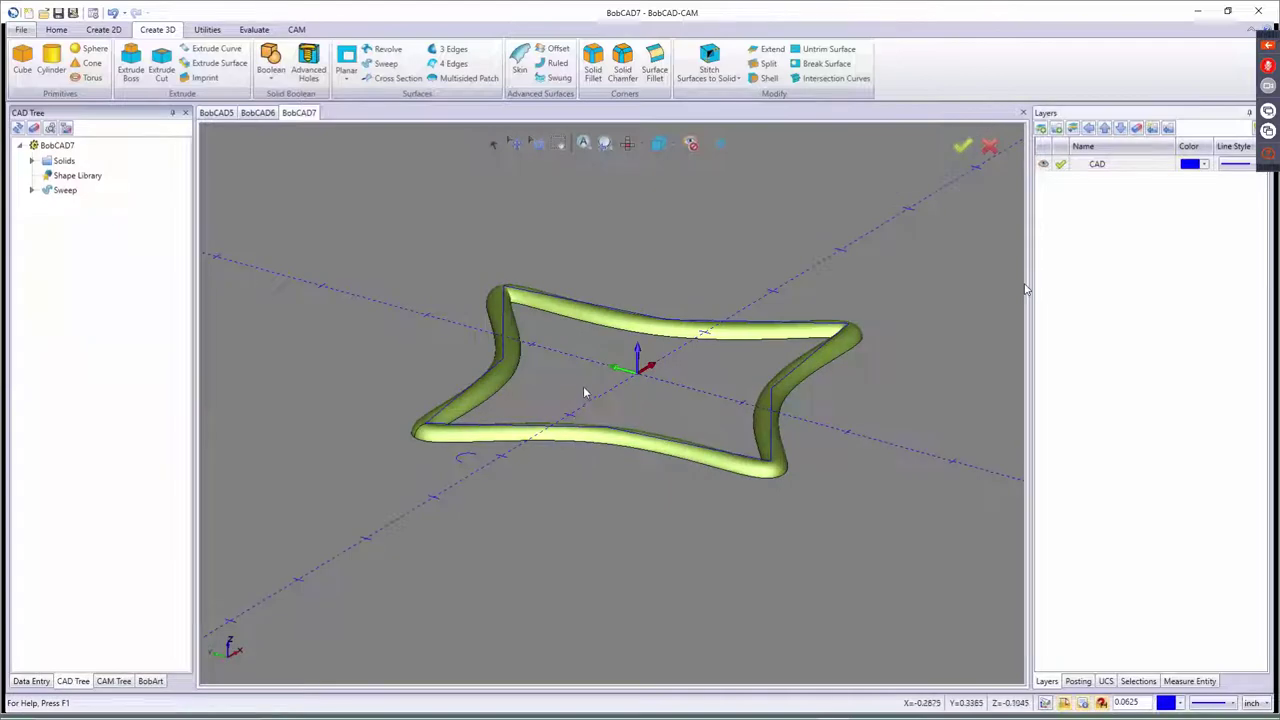
pyautogui.moveTo(590, 379); pyautogui.dragTo(541, 645, button='middle')
pyautogui.scroll(3, 515, 393)
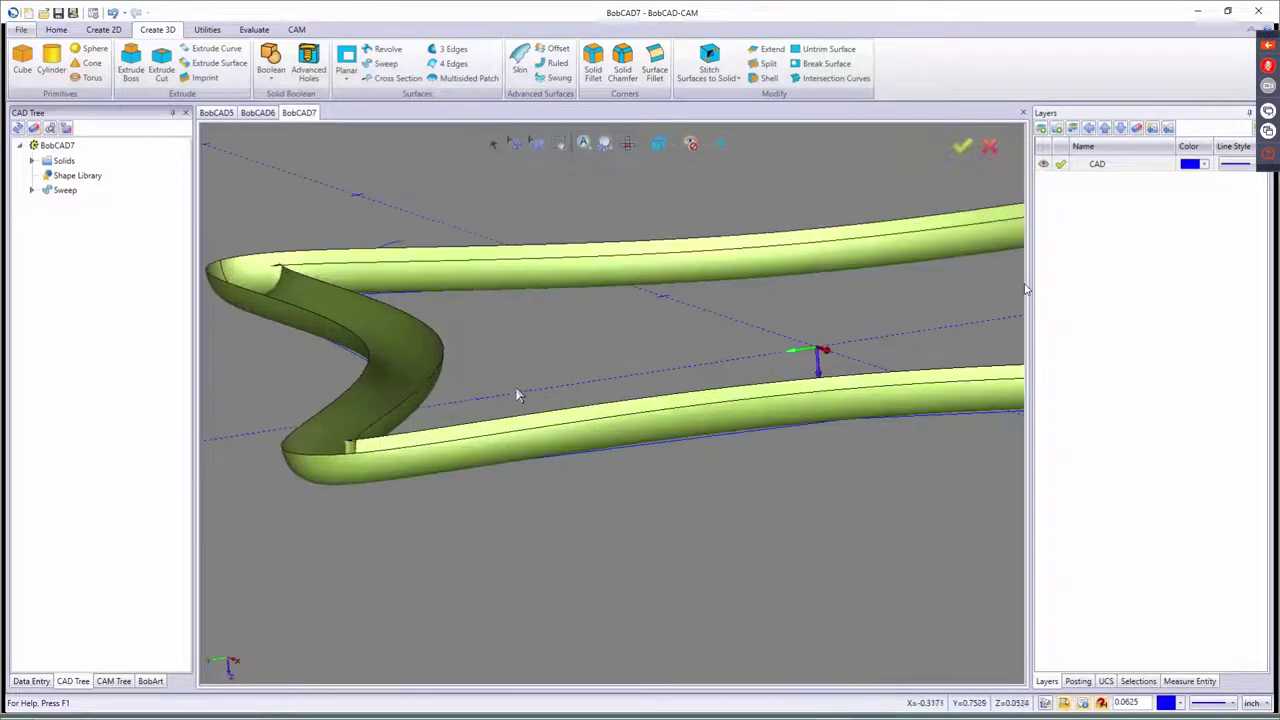
pyautogui.scroll(-5, 497, 388)
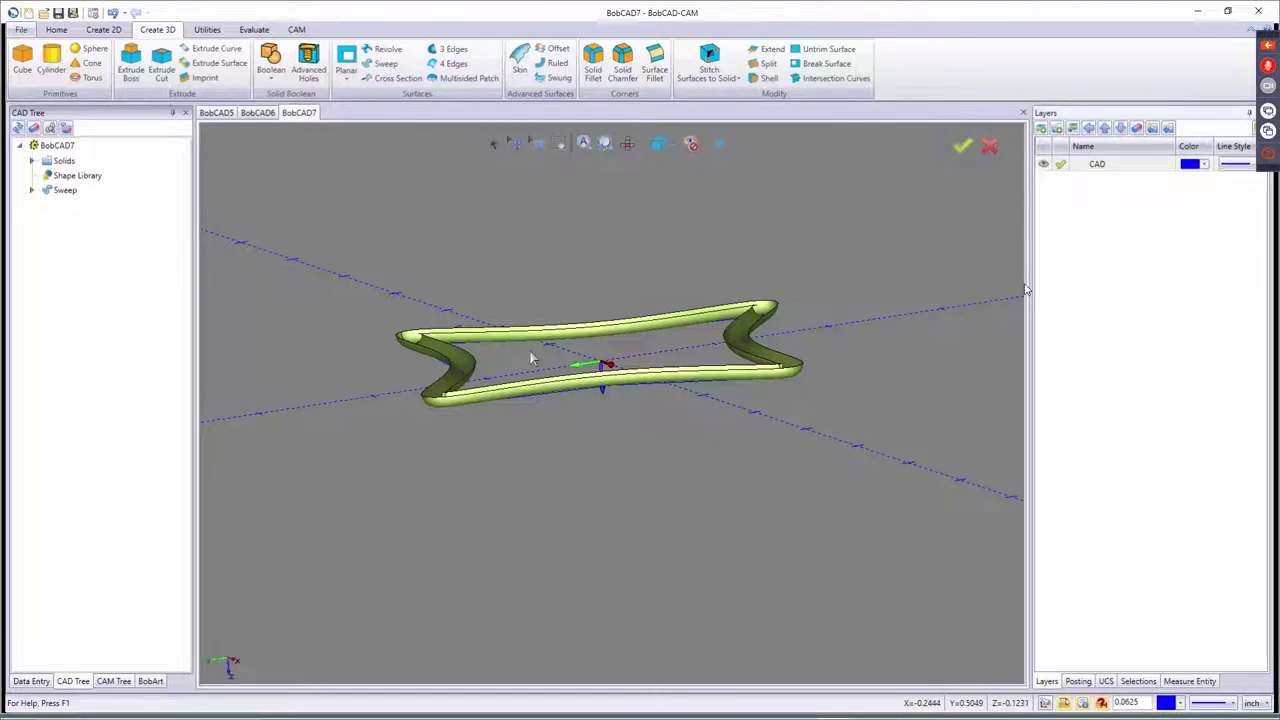
pyautogui.click(530, 356)
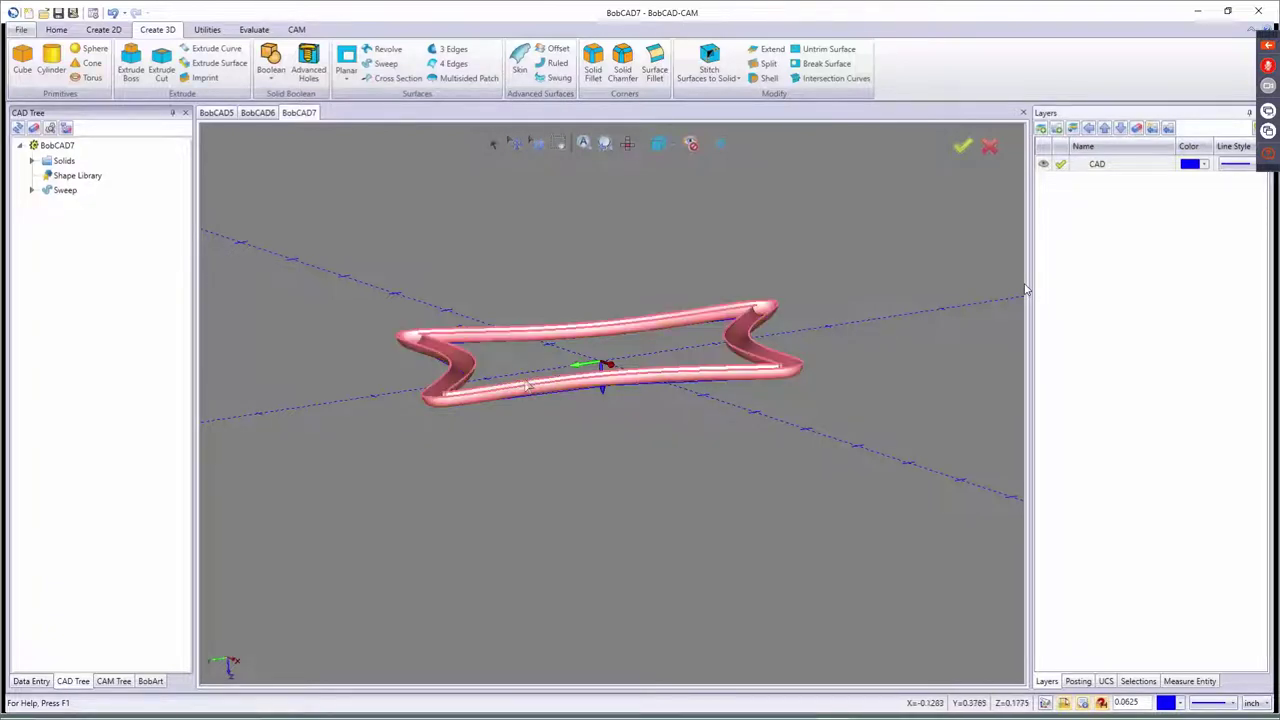
pyautogui.scroll(-3, 490, 368)
pyautogui.moveTo(516, 385); pyautogui.dragTo(502, 421, button='middle')
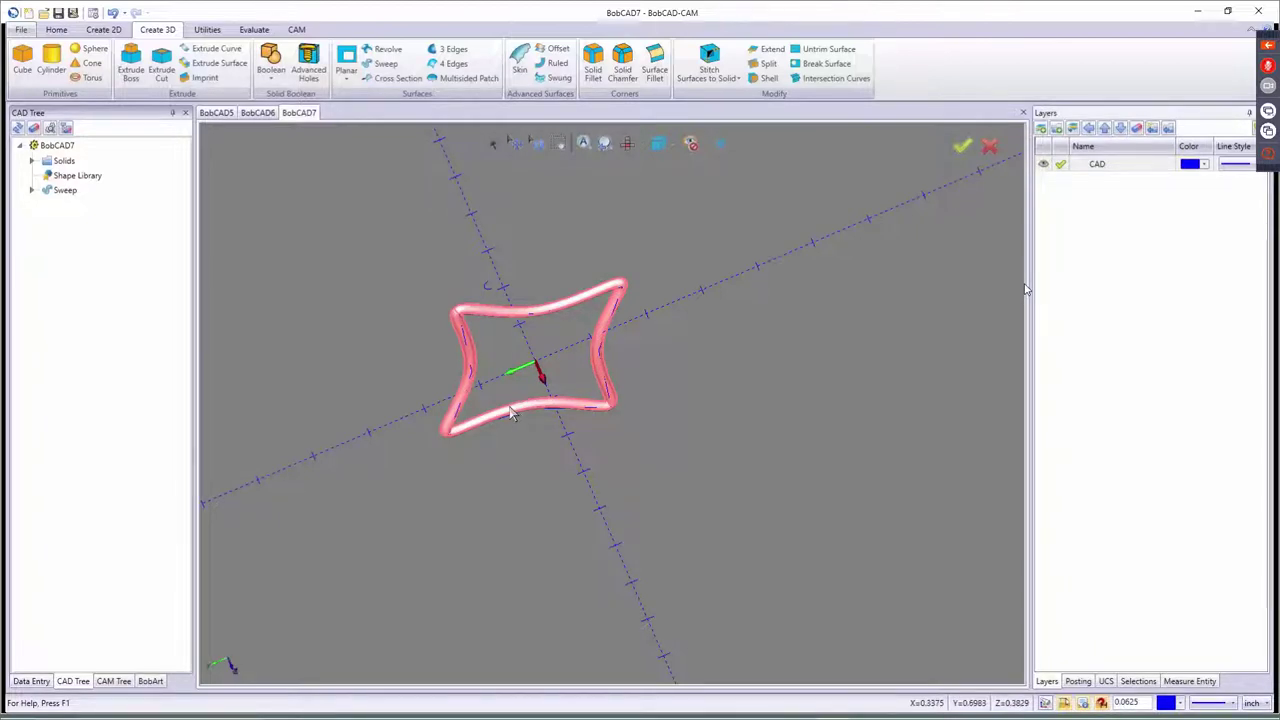
pyautogui.click(510, 413)
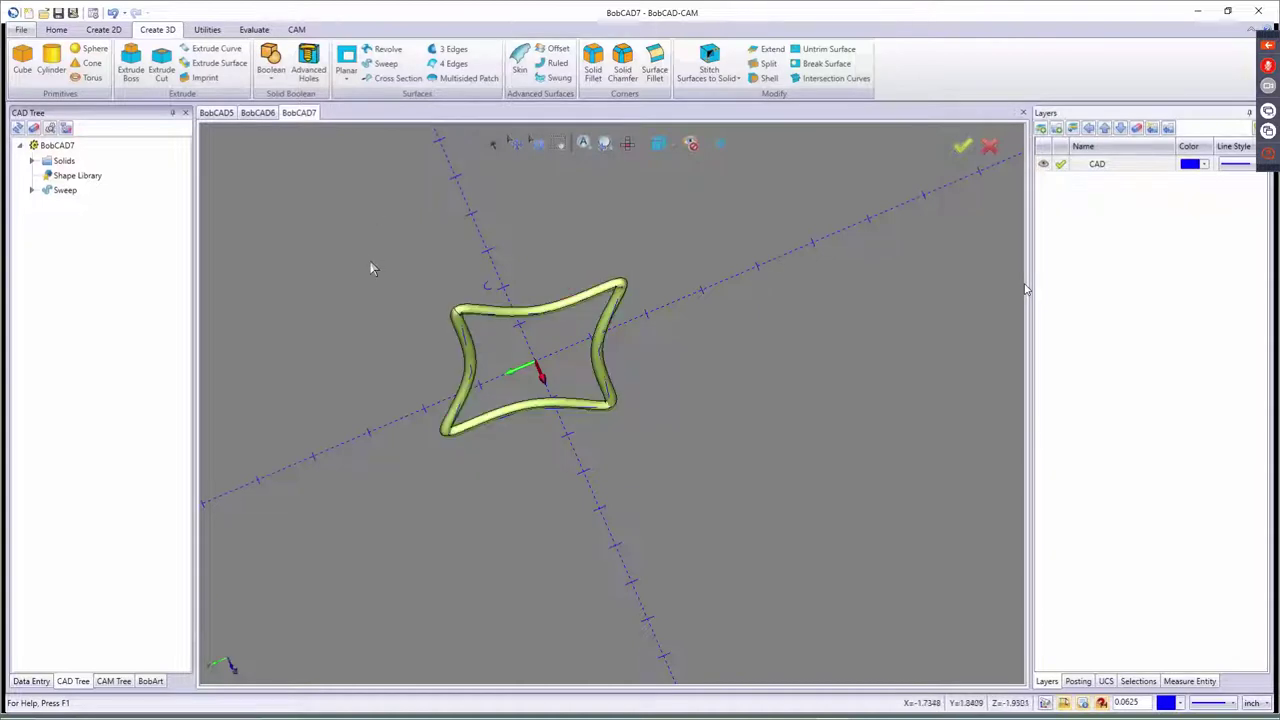
# - Delete the swept solid and open cross section surface example.bbcd from Examples
pyautogui.press('Delete')
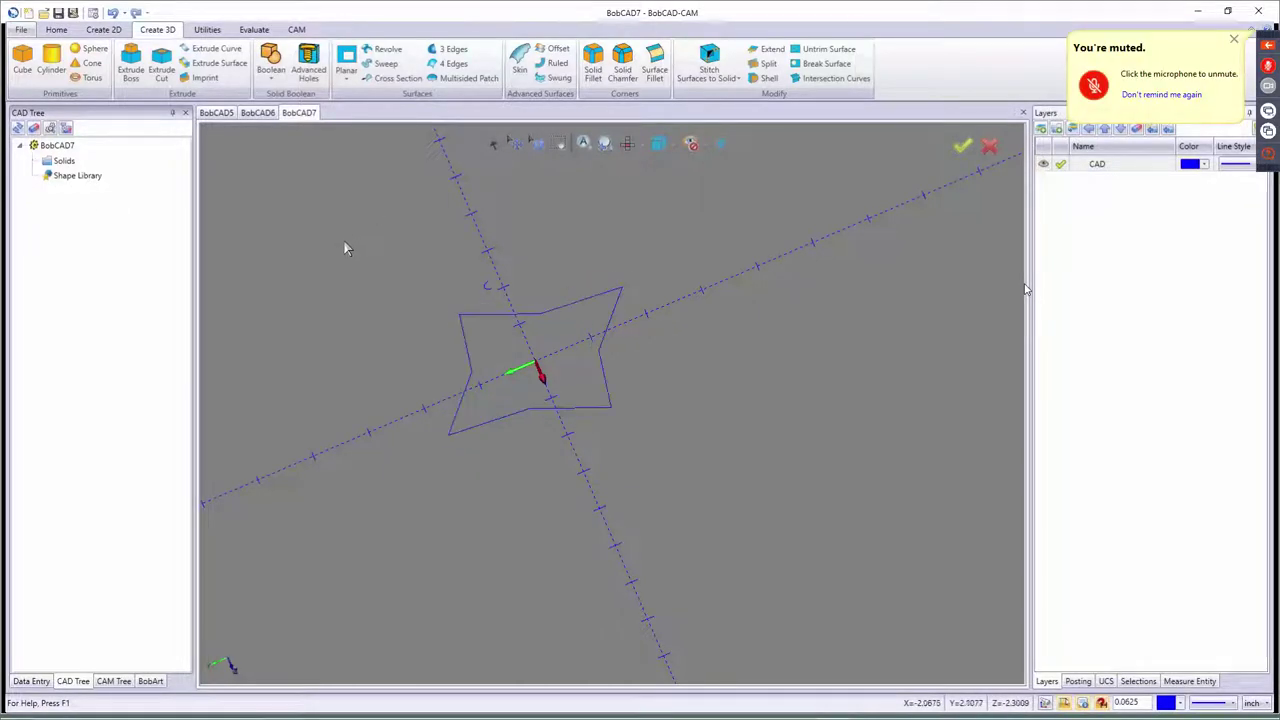
pyautogui.moveTo(437, 337); pyautogui.dragTo(520, 398, button='middle')
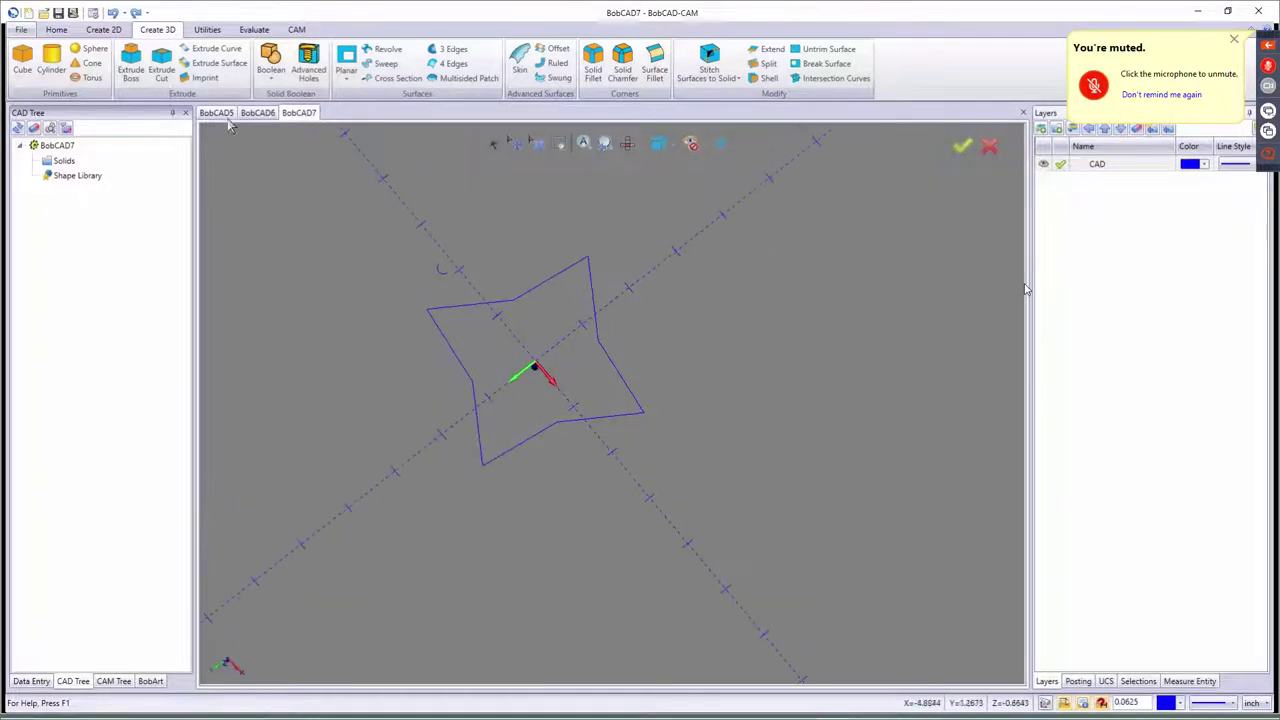
pyautogui.click(45, 14)
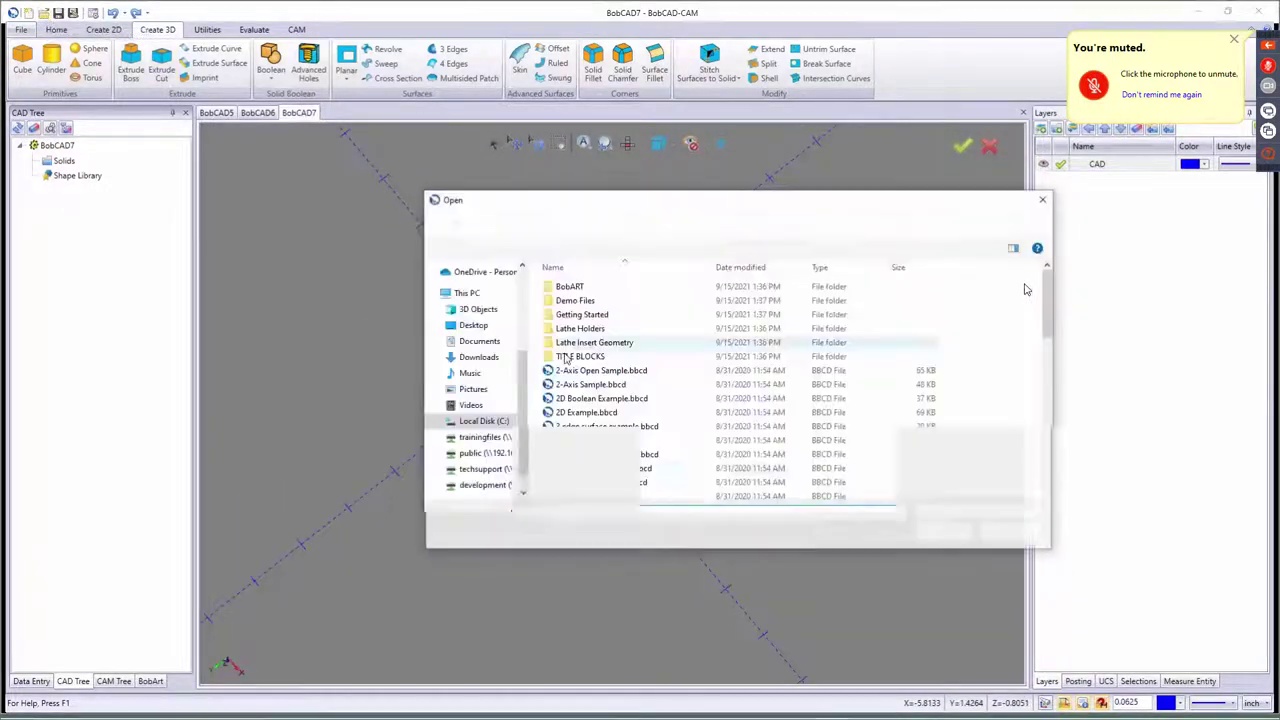
pyautogui.scroll(-3, 598, 421)
pyautogui.scroll(2, 598, 421)
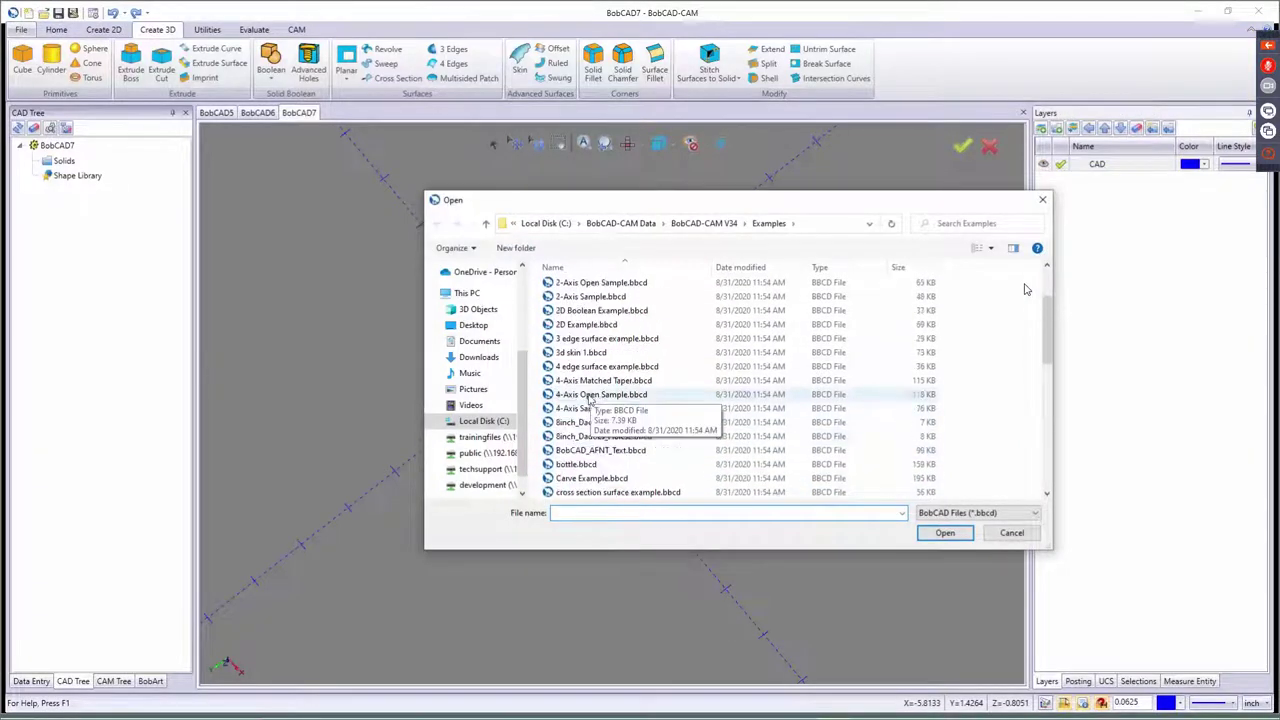
pyautogui.scroll(-2, 590, 430)
pyautogui.doubleClick(610, 421)
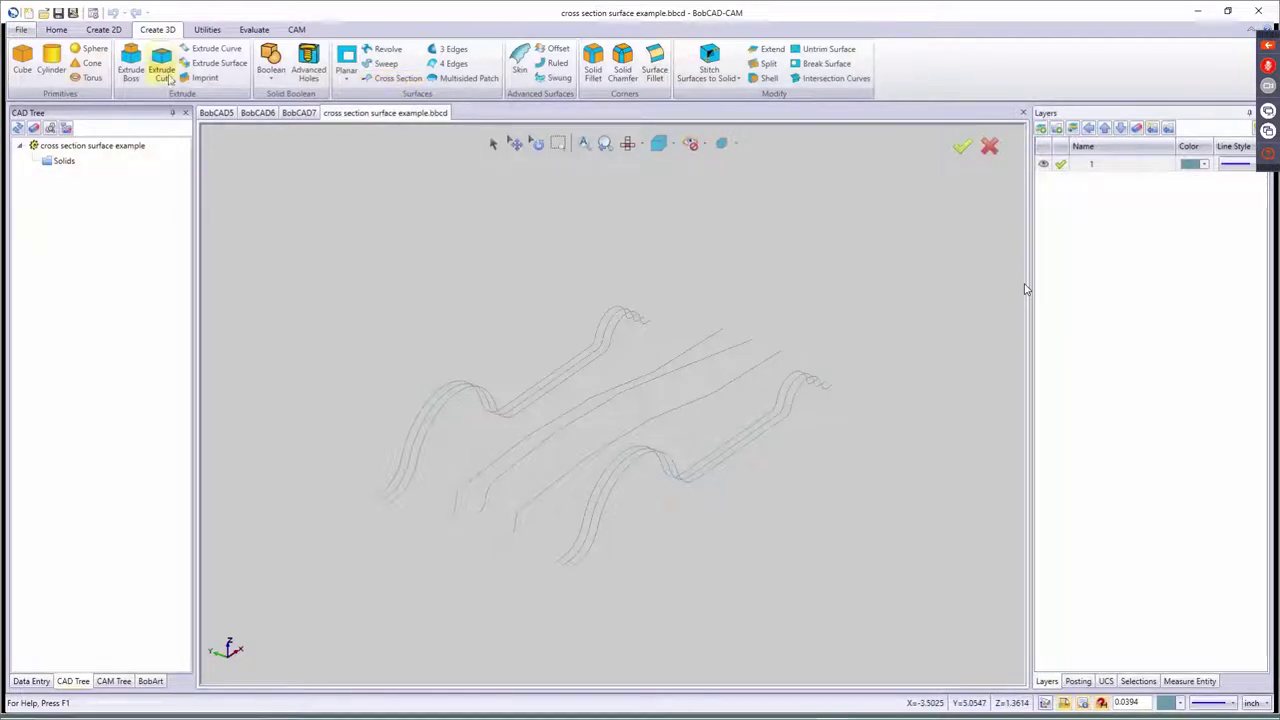
# - Start a Cross Section surface and chain the first curve end to end as Chain-1
pyautogui.click(397, 78)
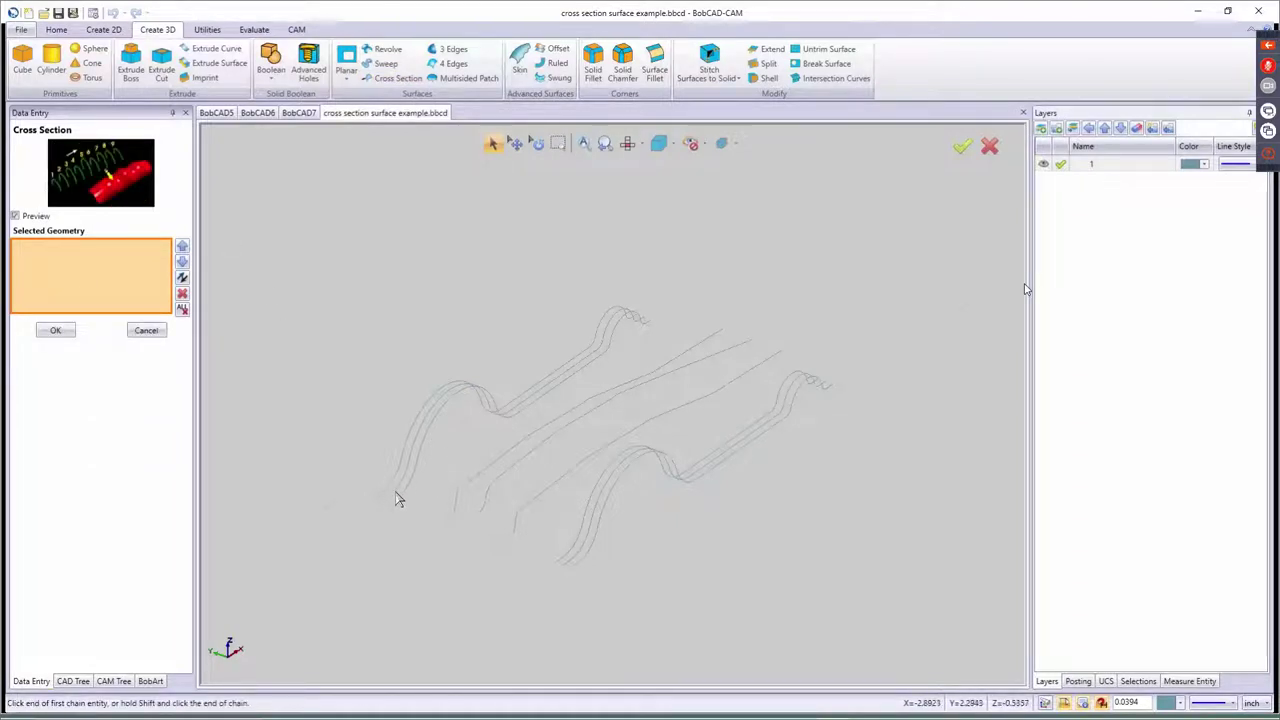
pyautogui.scroll(5, 397, 499)
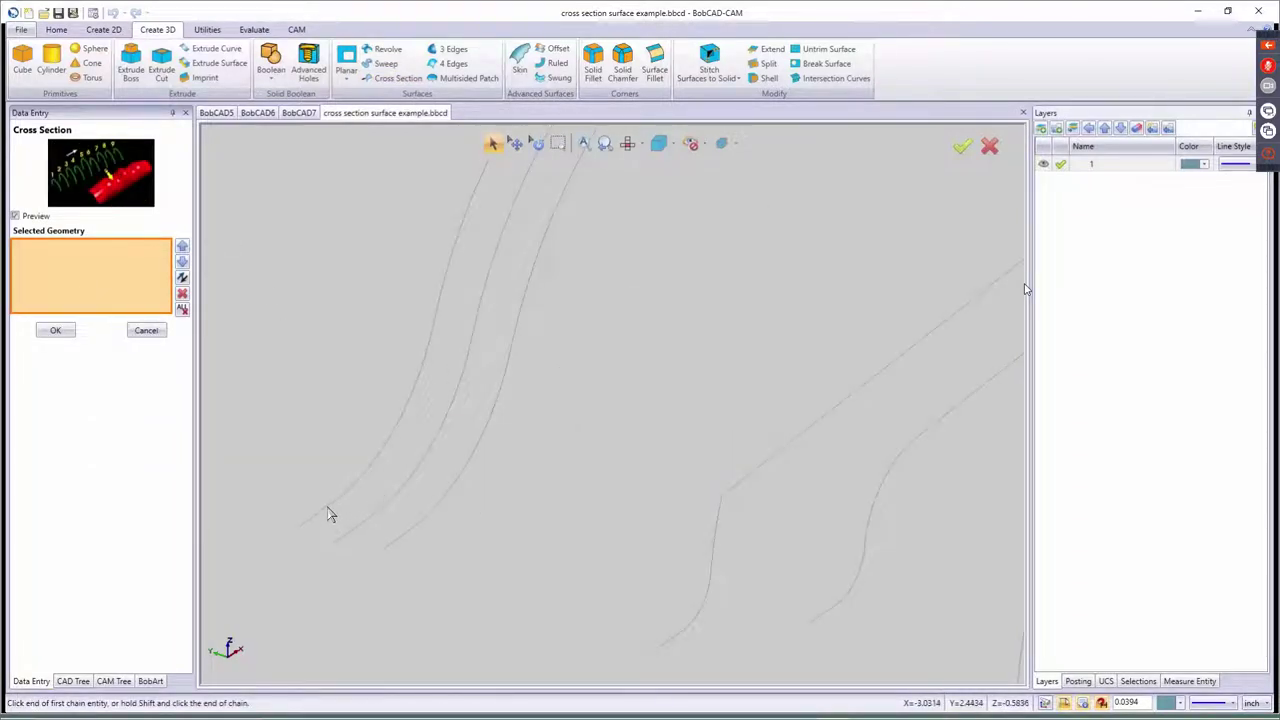
pyautogui.click(331, 514)
pyautogui.scroll(-5, 454, 472)
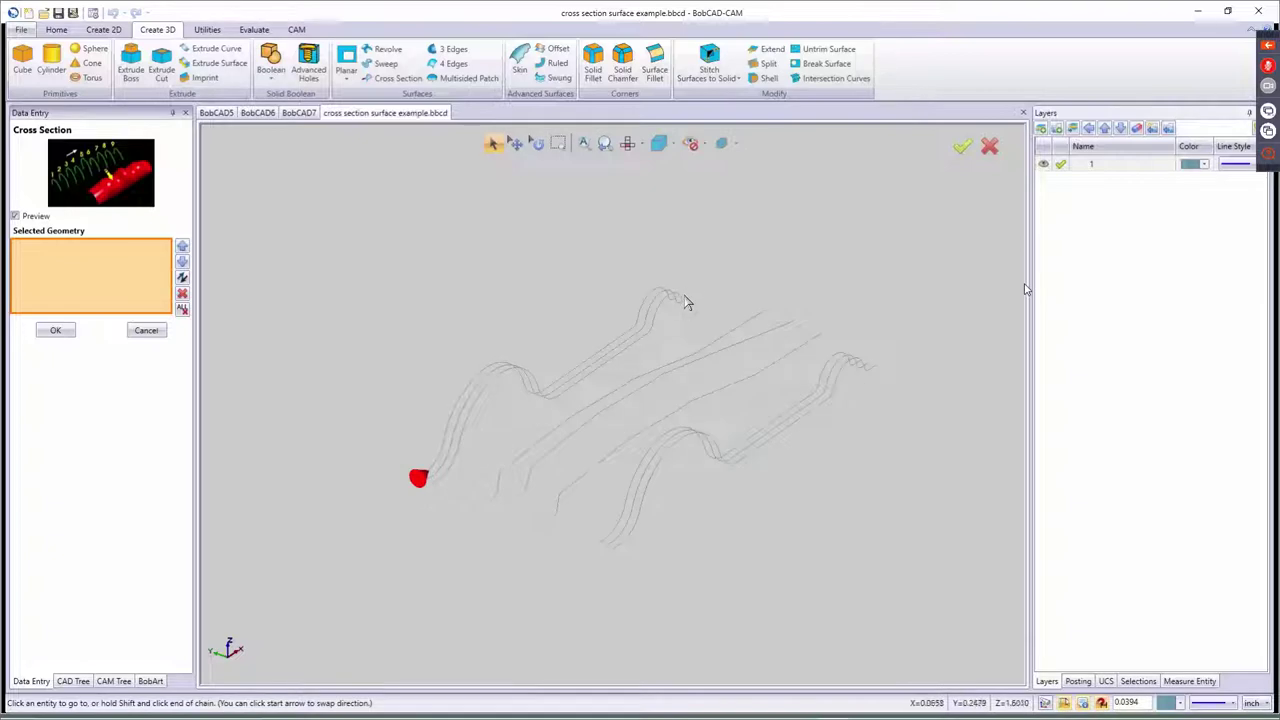
pyautogui.scroll(5, 686, 302)
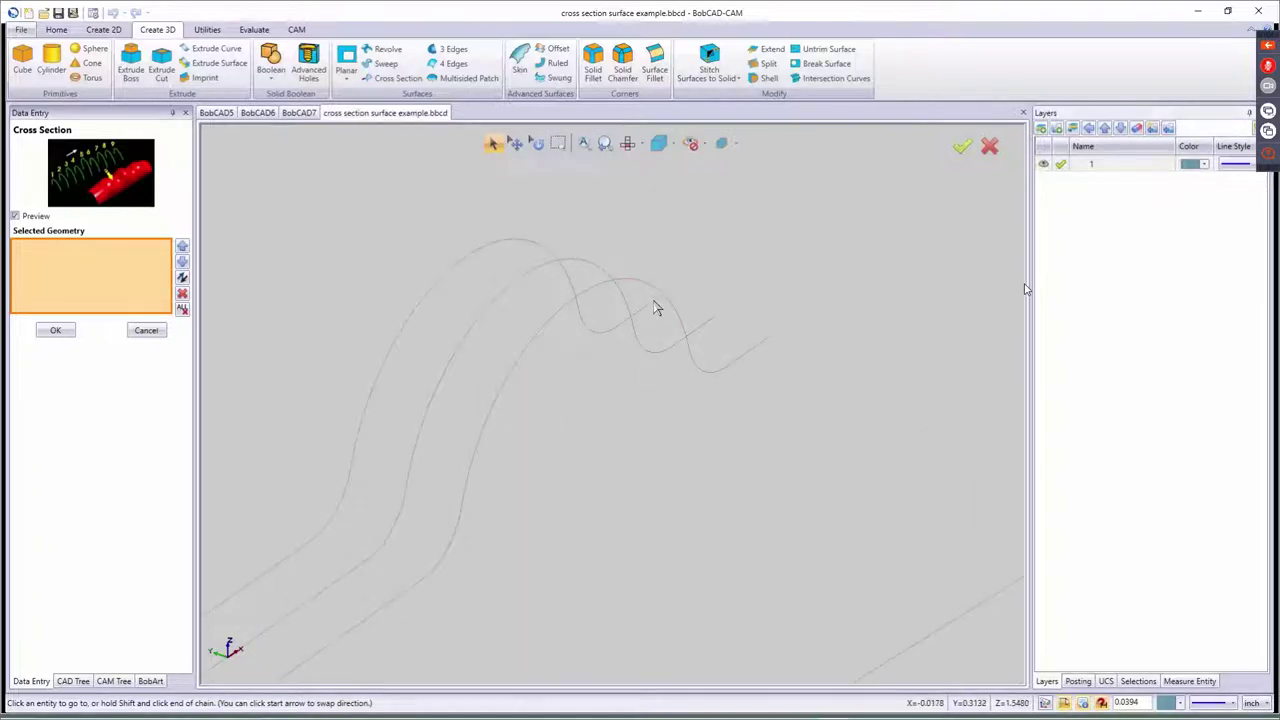
pyautogui.click(654, 303)
pyautogui.scroll(-5, 640, 385)
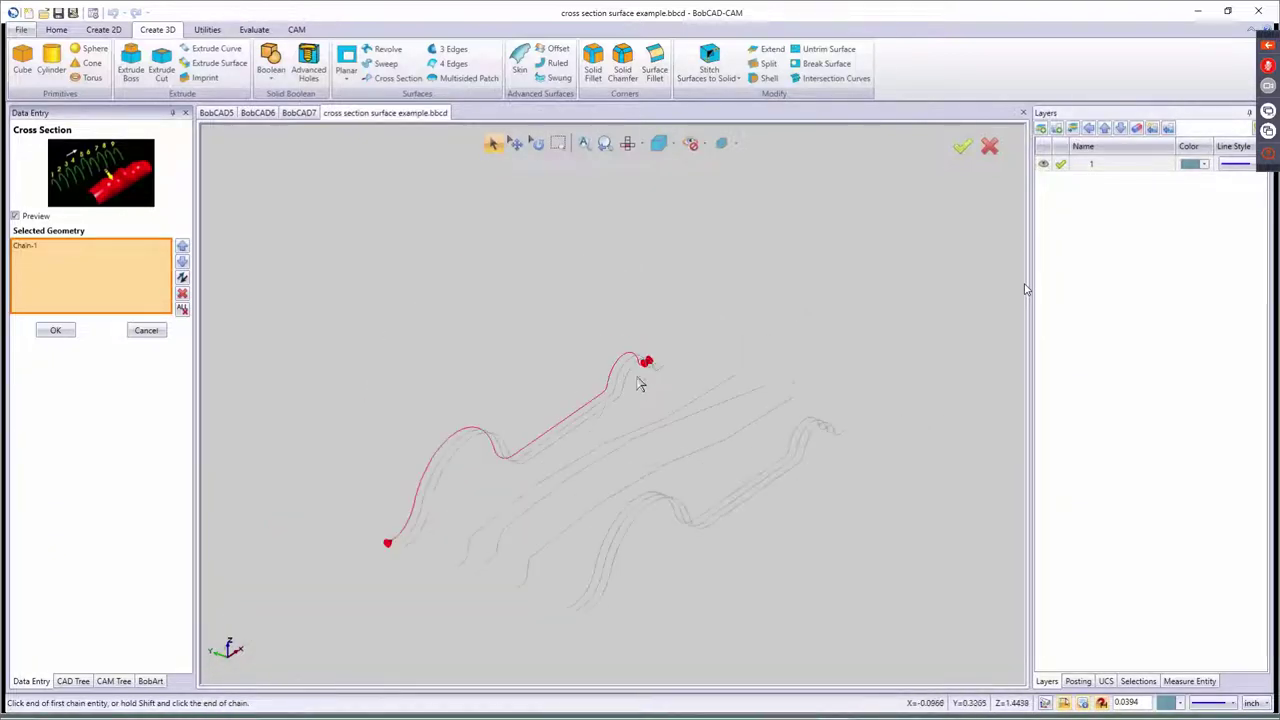
pyautogui.scroll(4, 394, 549)
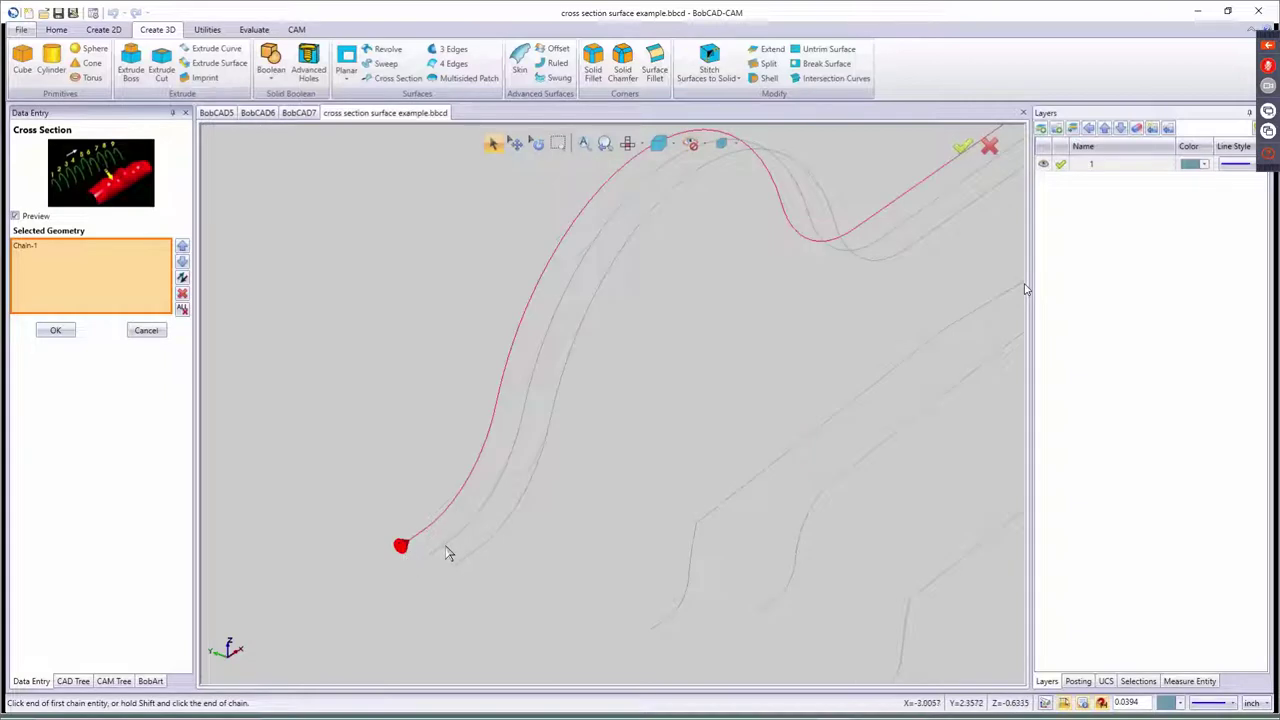
# - Chain the neighbouring curve as Chain-2, producing the surface preview
pyautogui.click(448, 550)
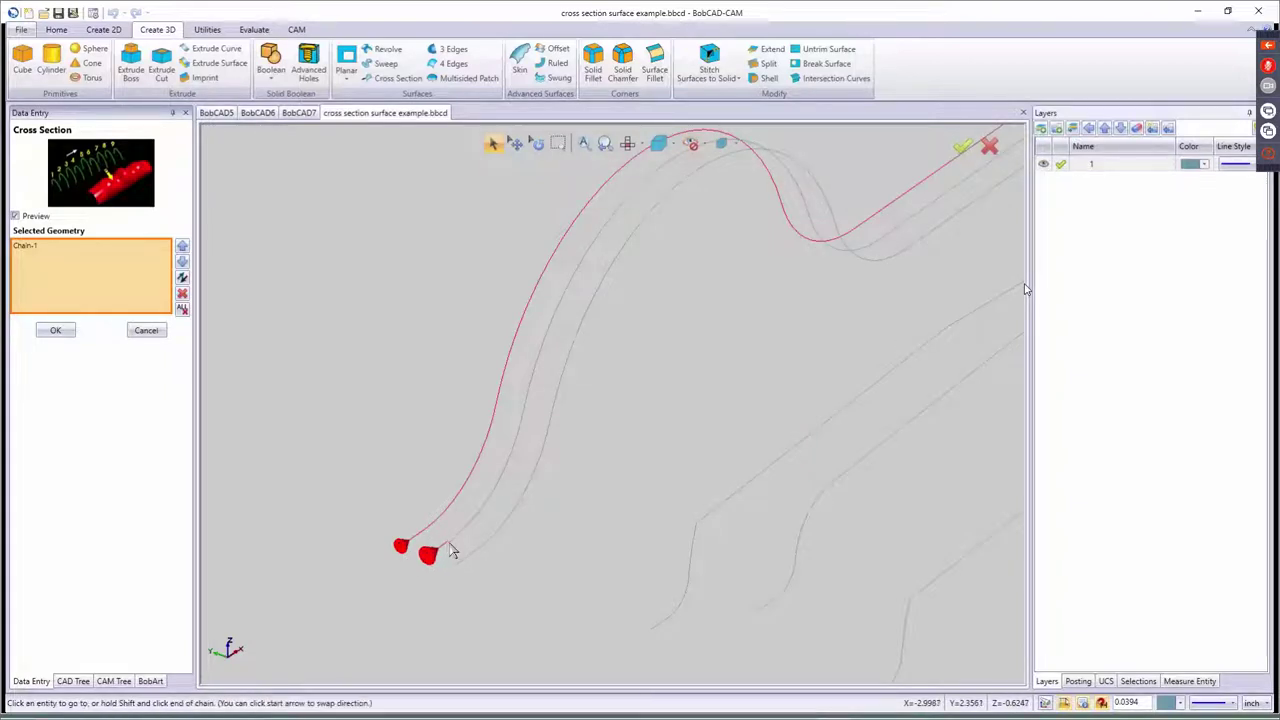
pyautogui.scroll(-4, 450, 548)
pyautogui.scroll(3, 714, 367)
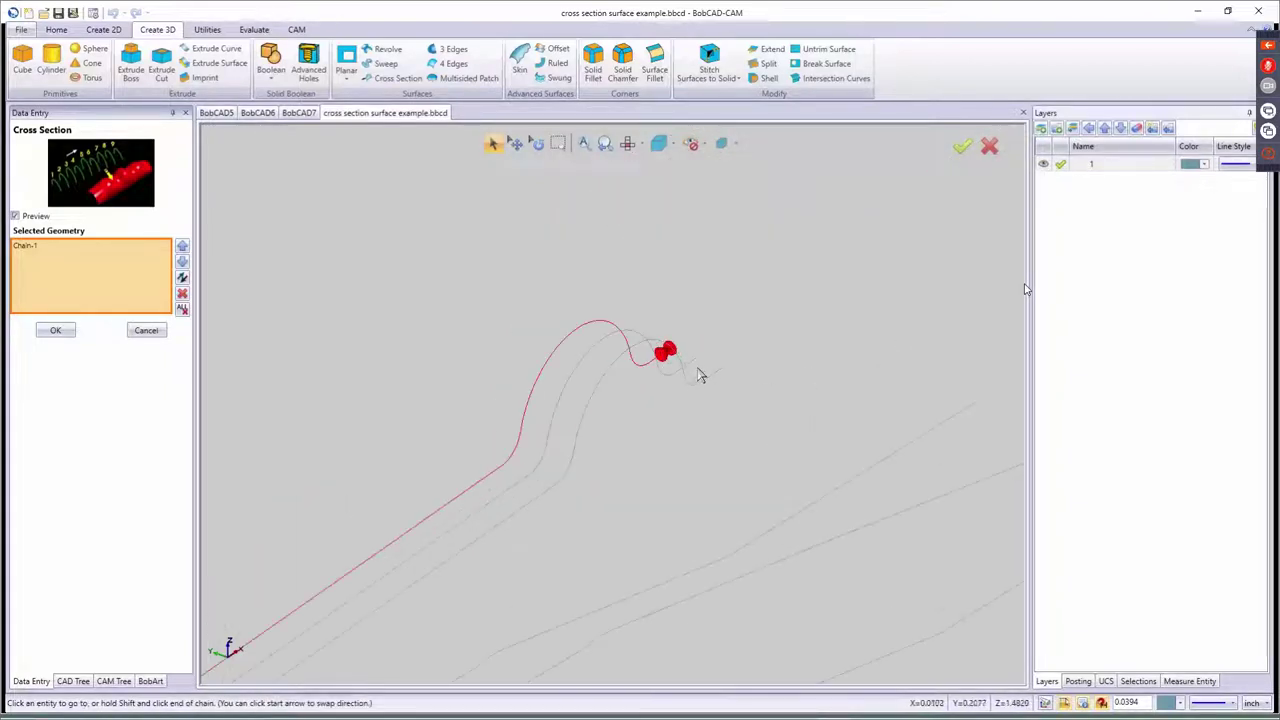
pyautogui.click(697, 368)
pyautogui.scroll(-3, 557, 494)
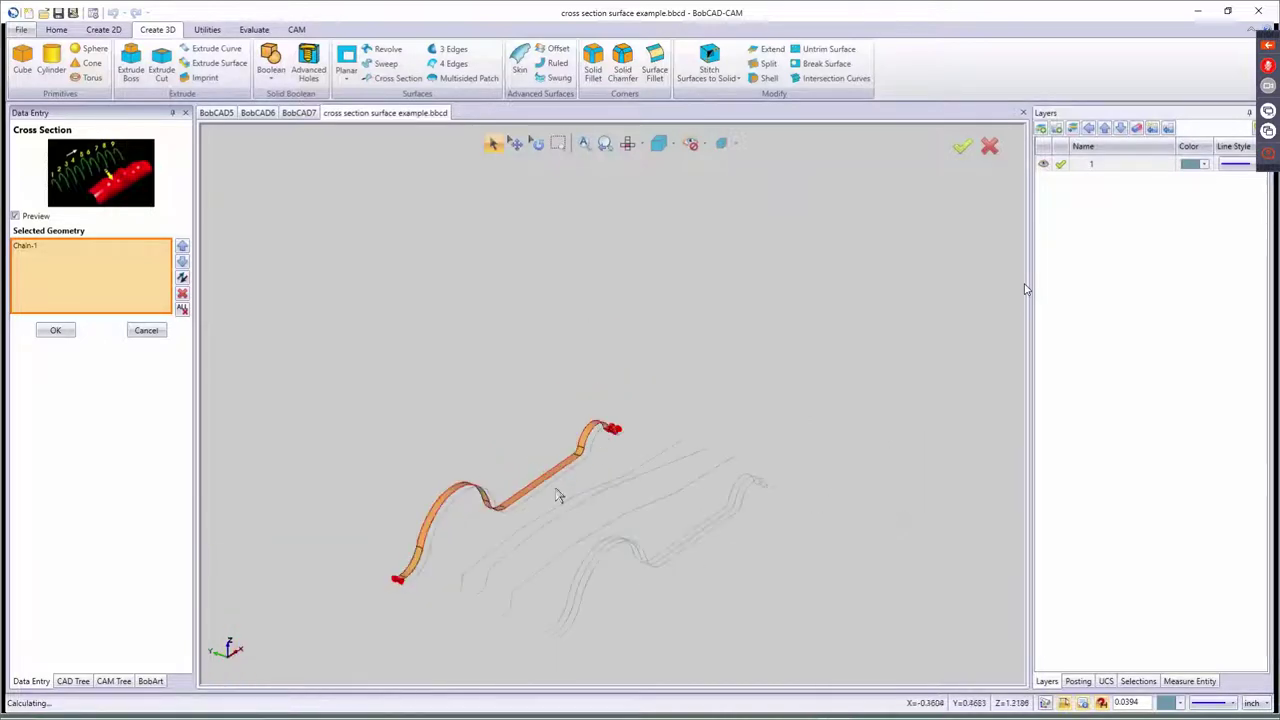
pyautogui.scroll(3, 404, 588)
pyautogui.click(420, 577)
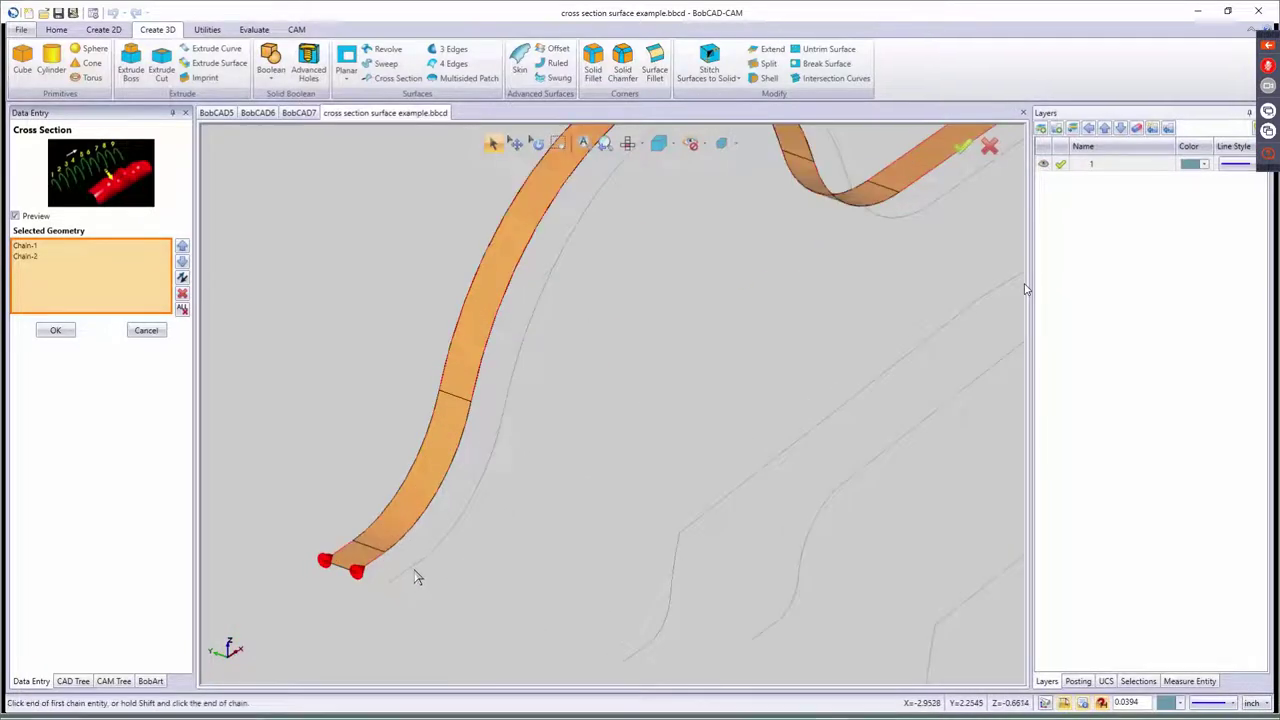
# - Add the third curve as Chain-3 and begin chaining a fourth curve
pyautogui.click(411, 570)
pyautogui.scroll(-4, 543, 554)
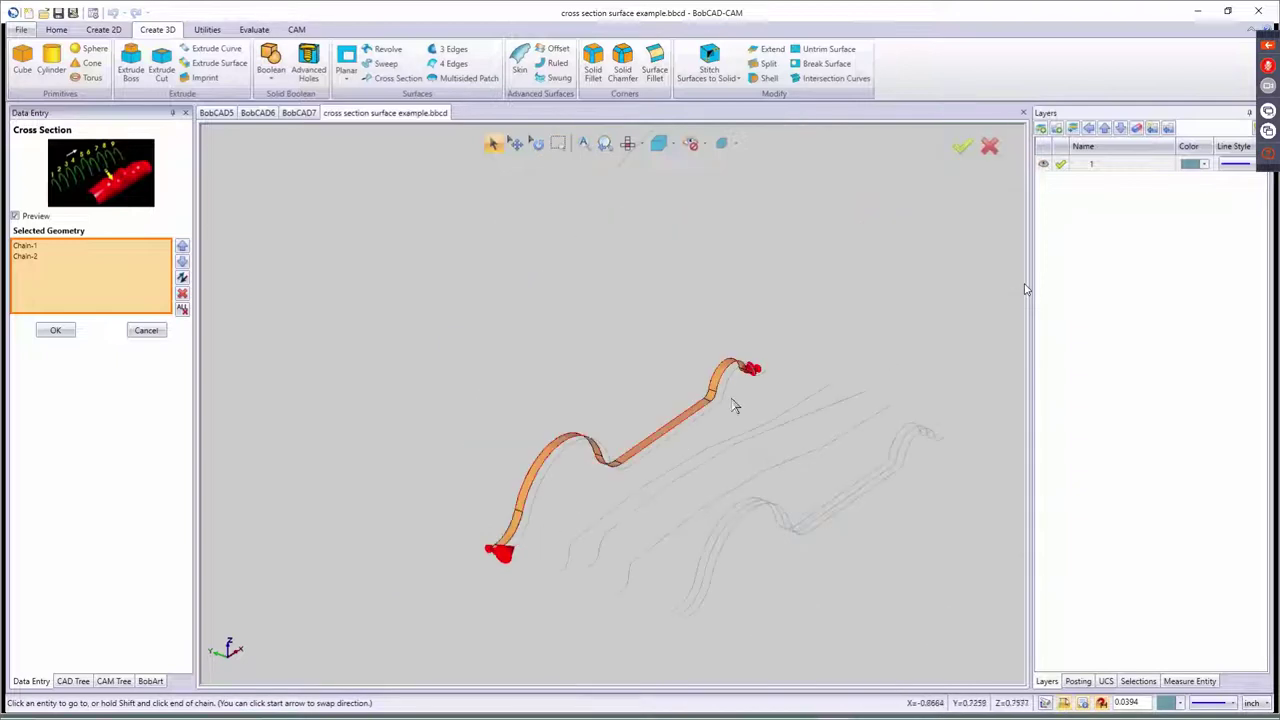
pyautogui.scroll(3, 777, 380)
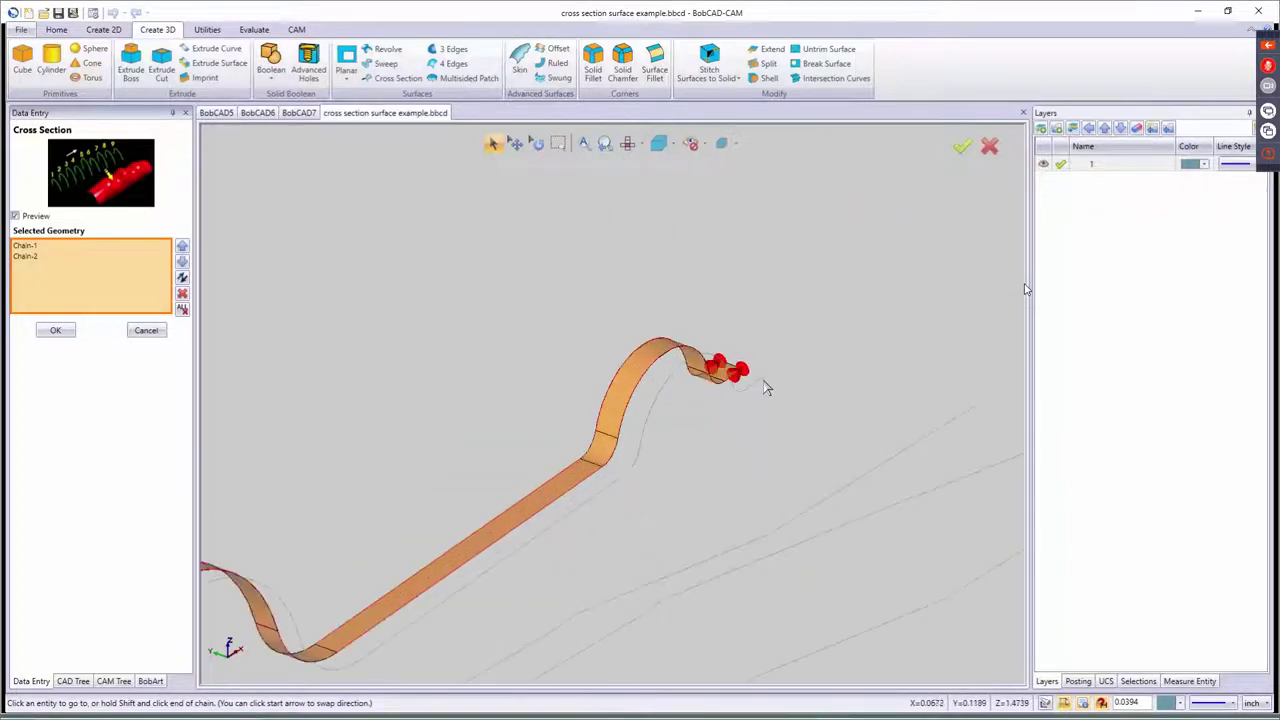
pyautogui.click(763, 385)
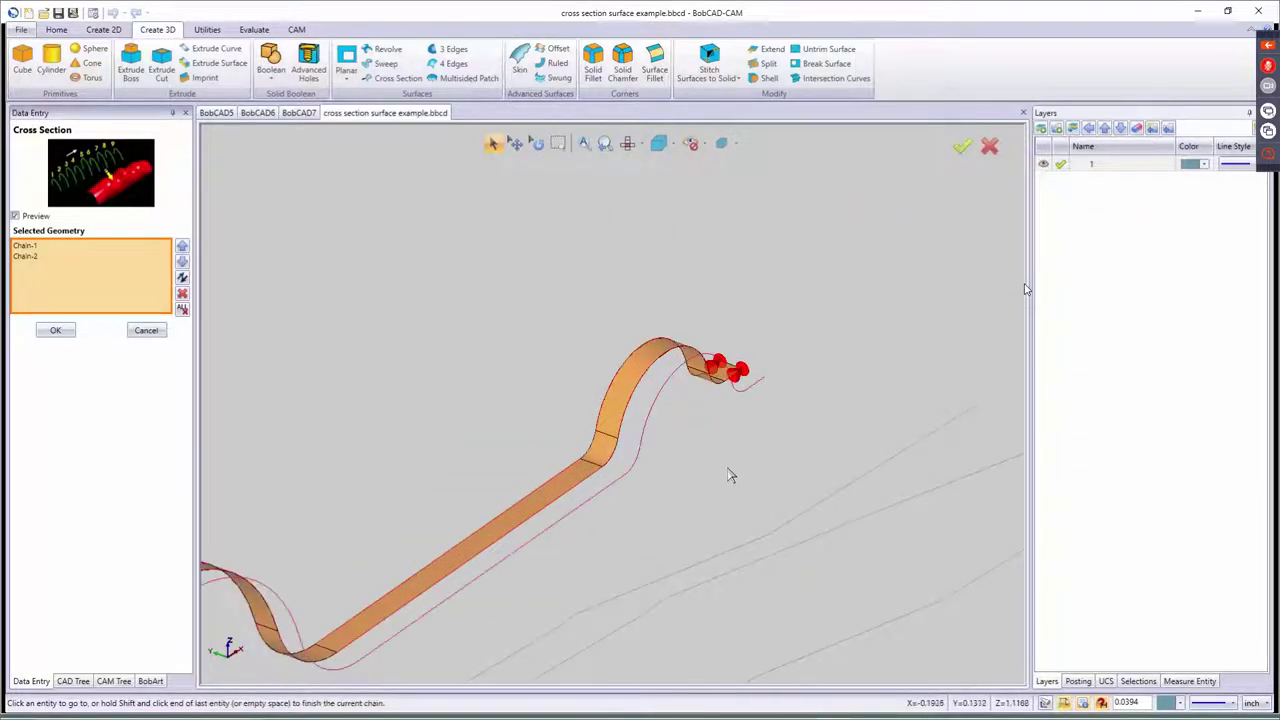
pyautogui.keyDown('shift'); pyautogui.click(763, 388); pyautogui.keyUp('shift')
pyautogui.scroll(-5, 760, 390)
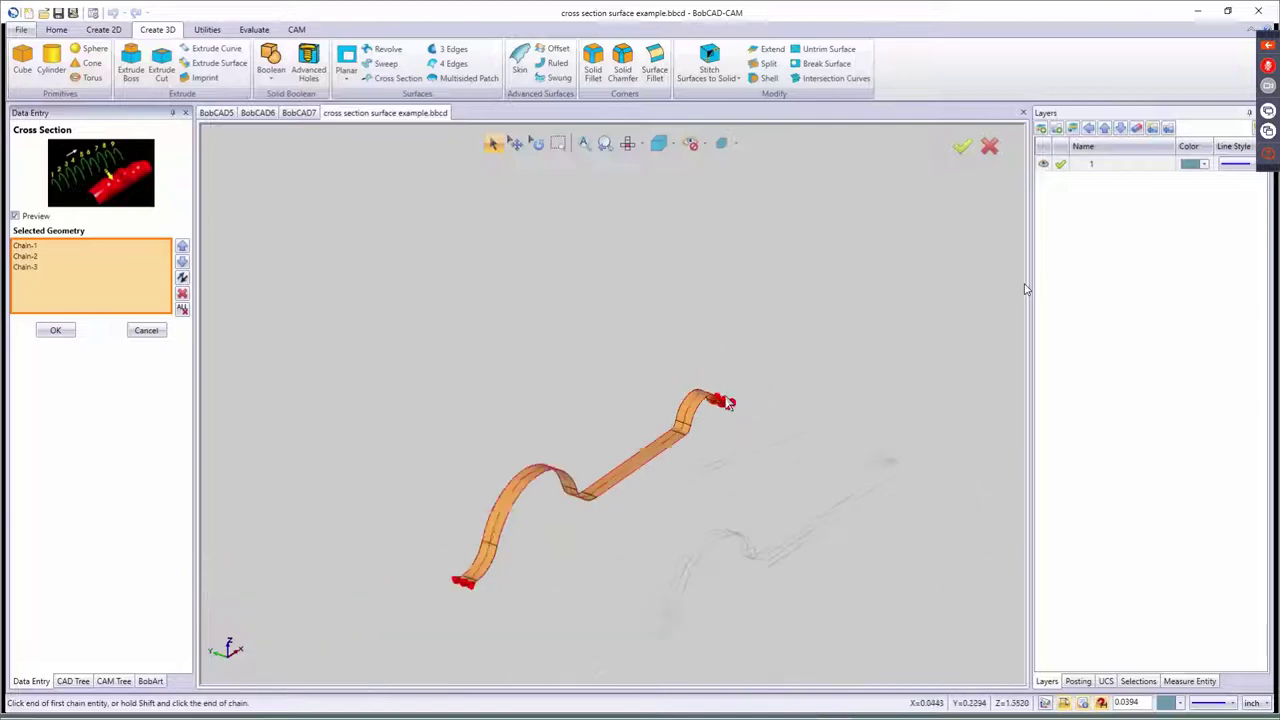
pyautogui.scroll(6, 680, 542)
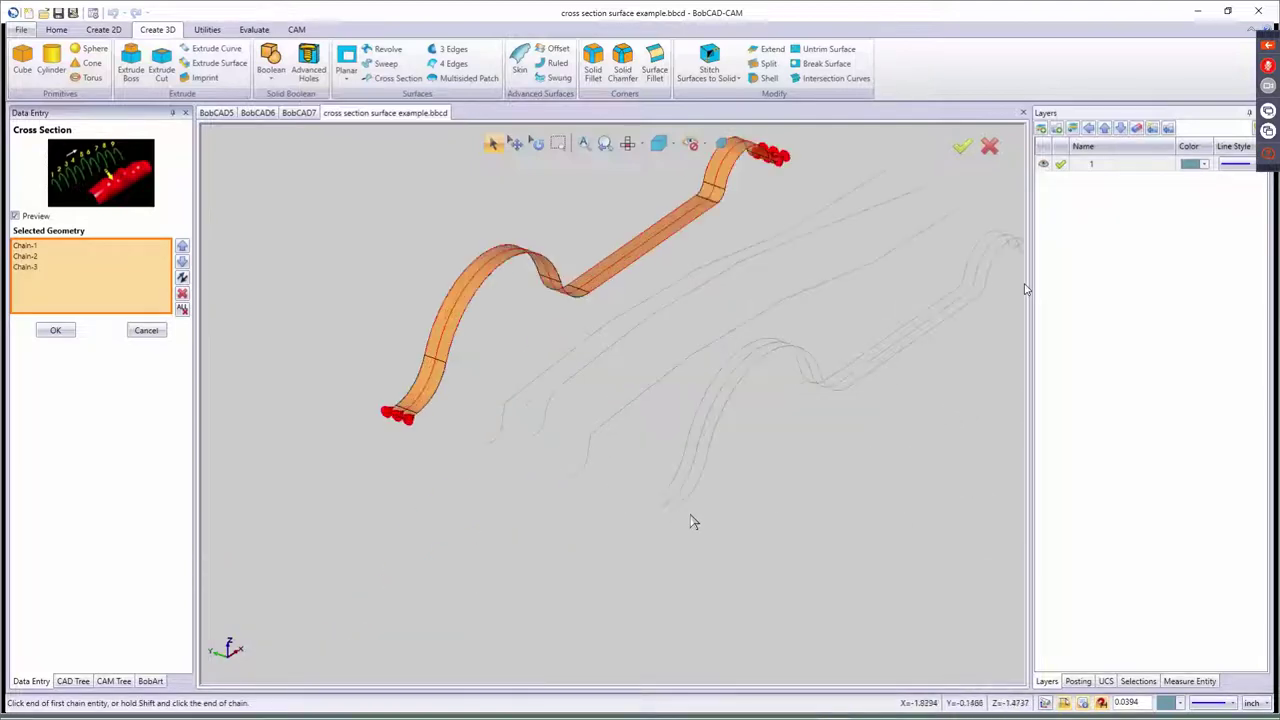
pyautogui.scroll(5, 664, 510)
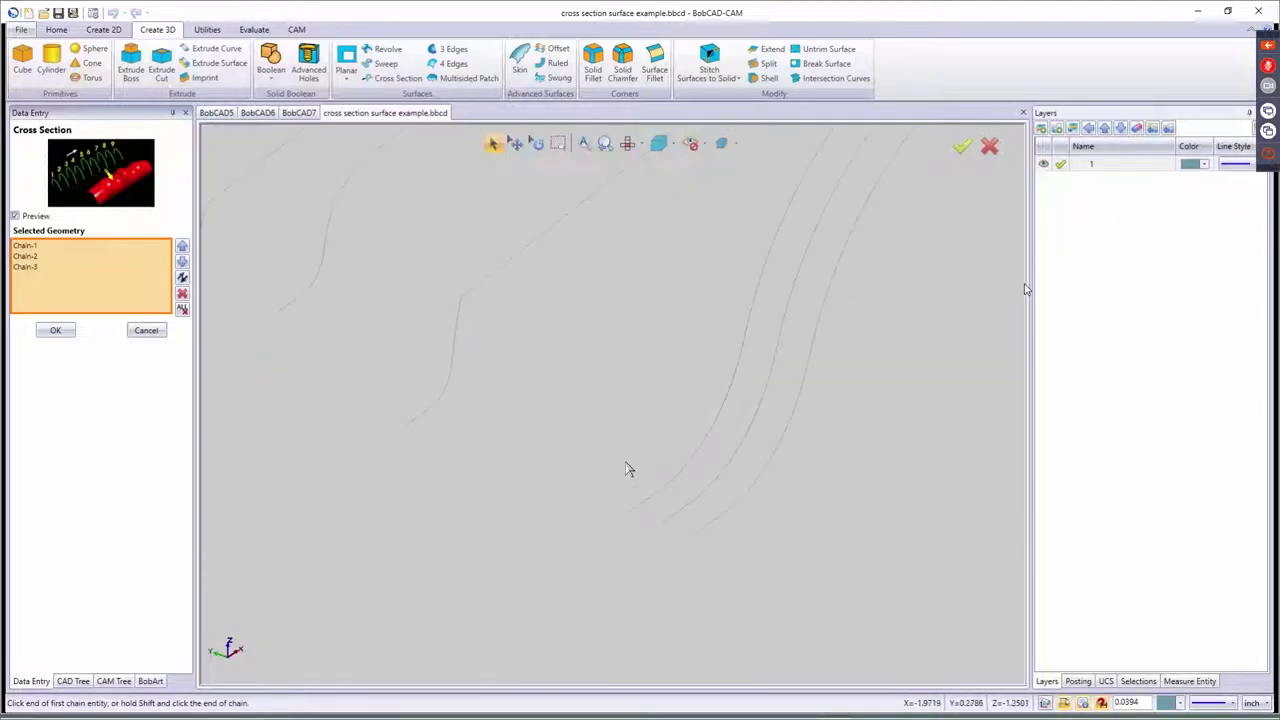
pyautogui.scroll(-6, 629, 466)
pyautogui.scroll(4, 503, 424)
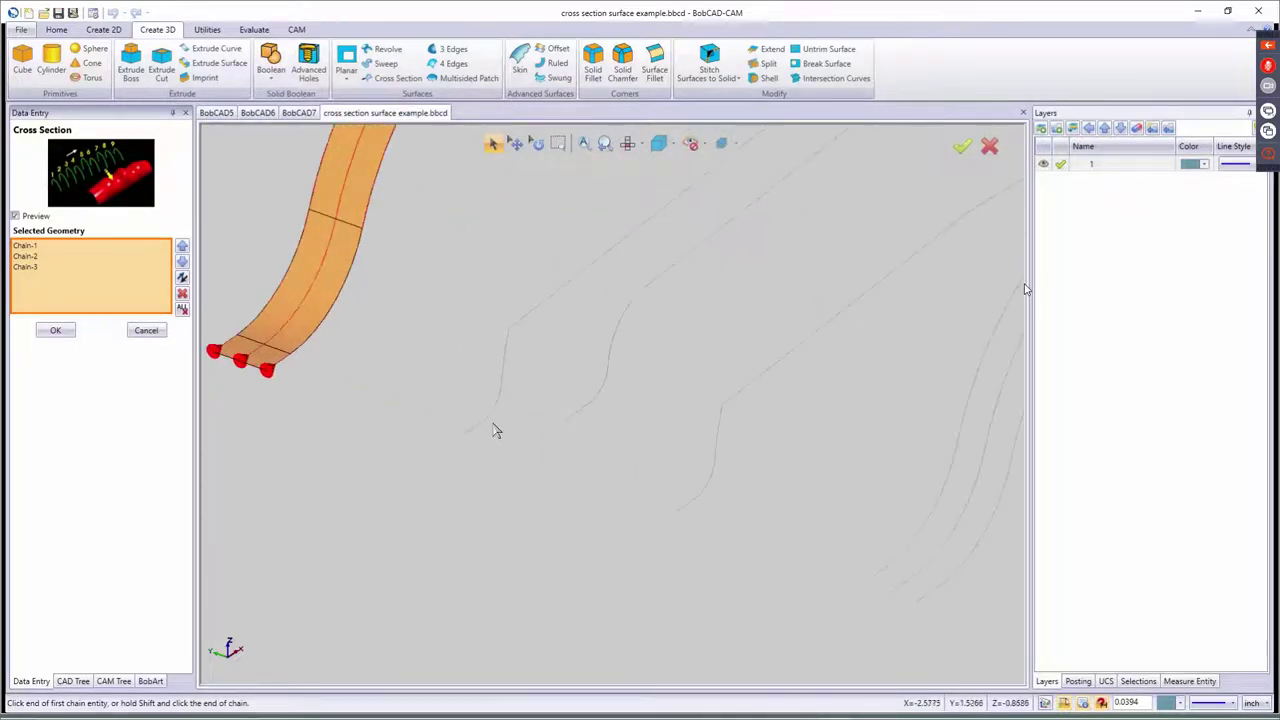
pyautogui.click(479, 428)
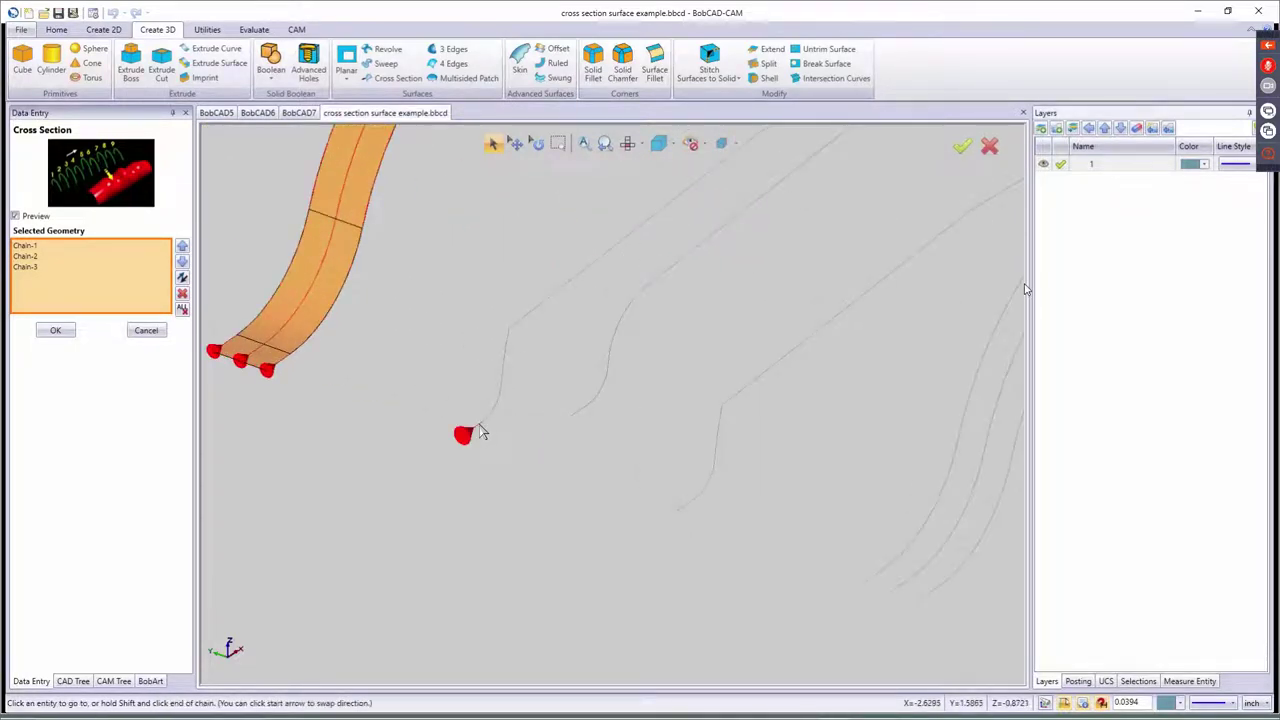
pyautogui.scroll(-5, 497, 441)
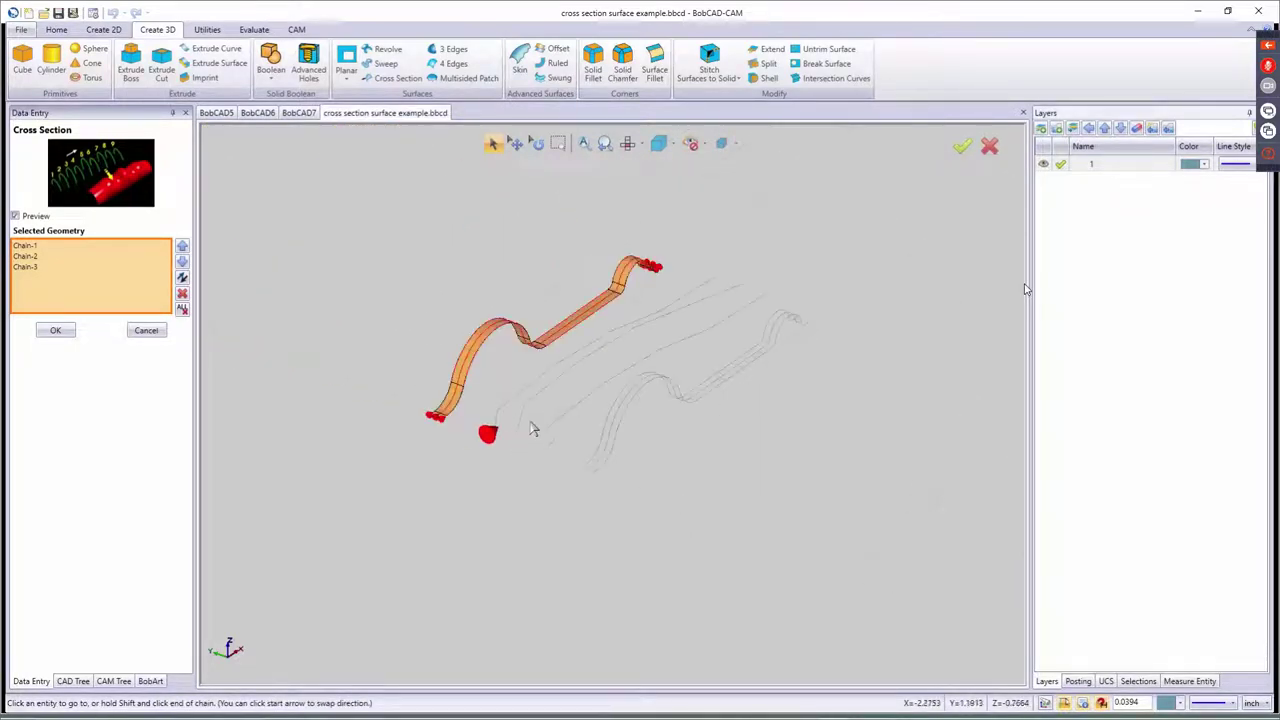
# - Complete the fourth section chain and add the fifth and sixth chains on the wavy curves
pyautogui.click(716, 288)
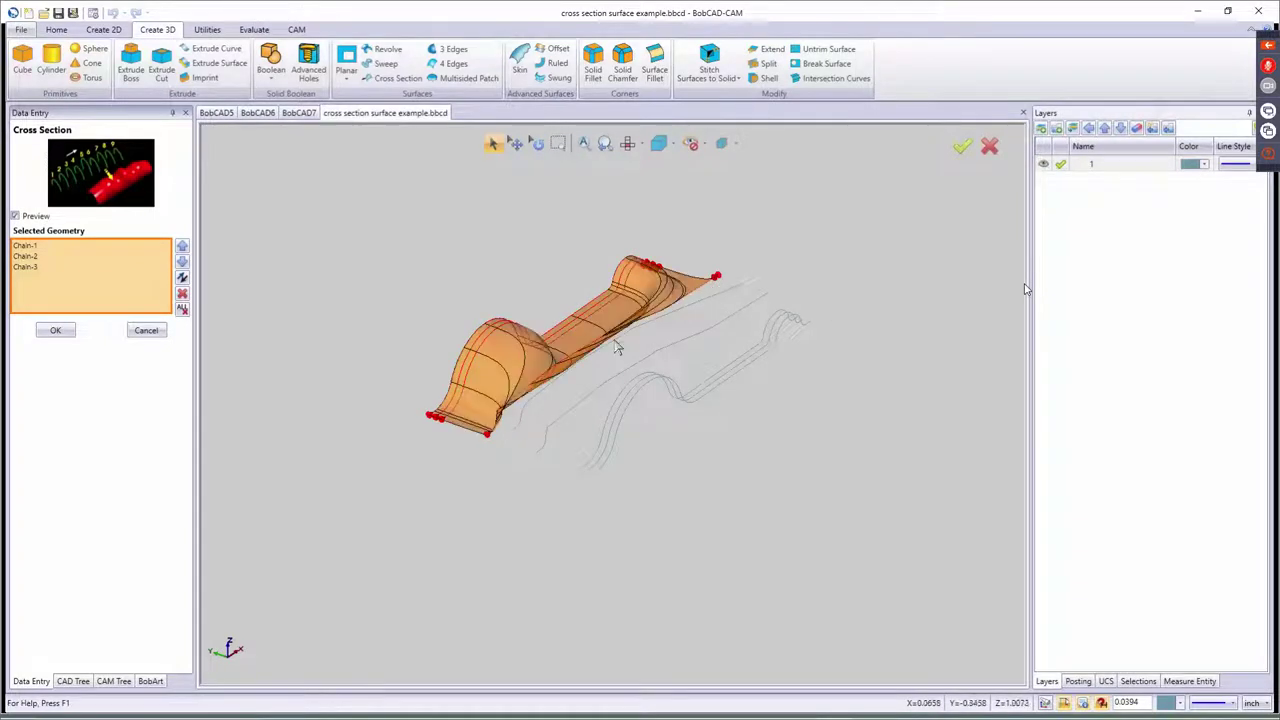
pyautogui.scroll(5, 517, 435)
pyautogui.click(528, 415)
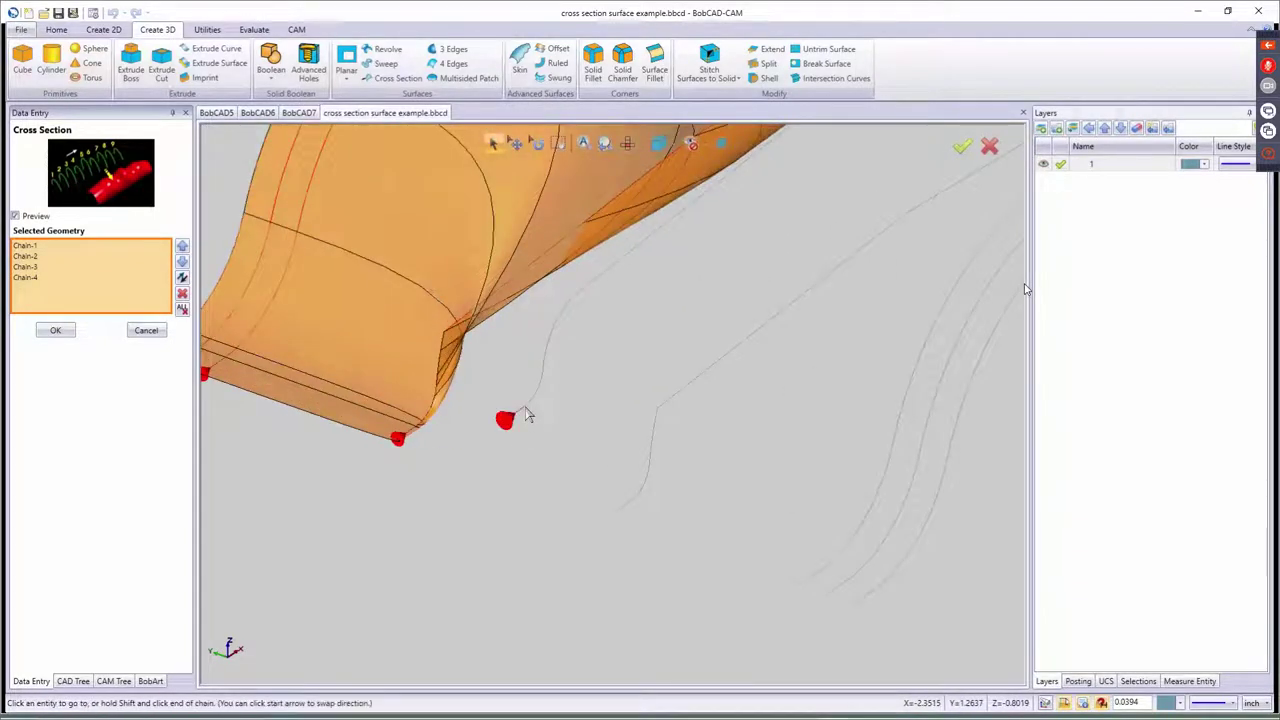
pyautogui.scroll(-5, 650, 384)
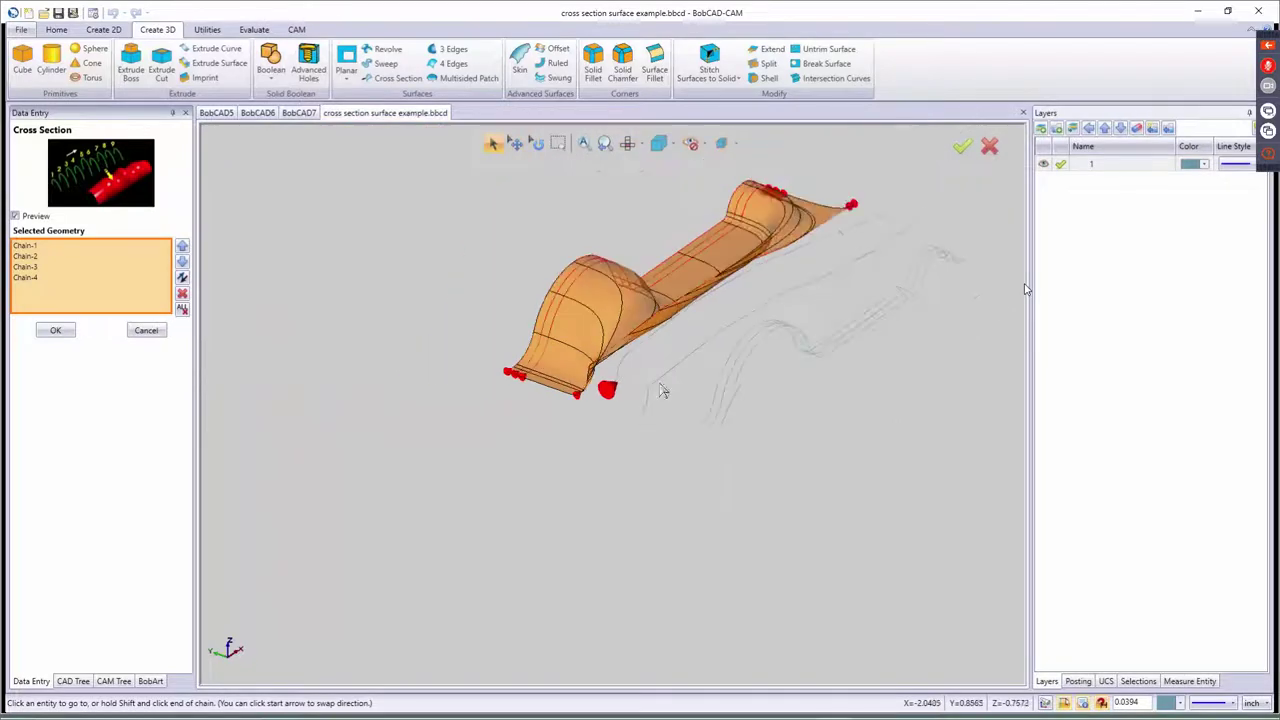
pyautogui.click(876, 227)
pyautogui.scroll(5, 643, 420)
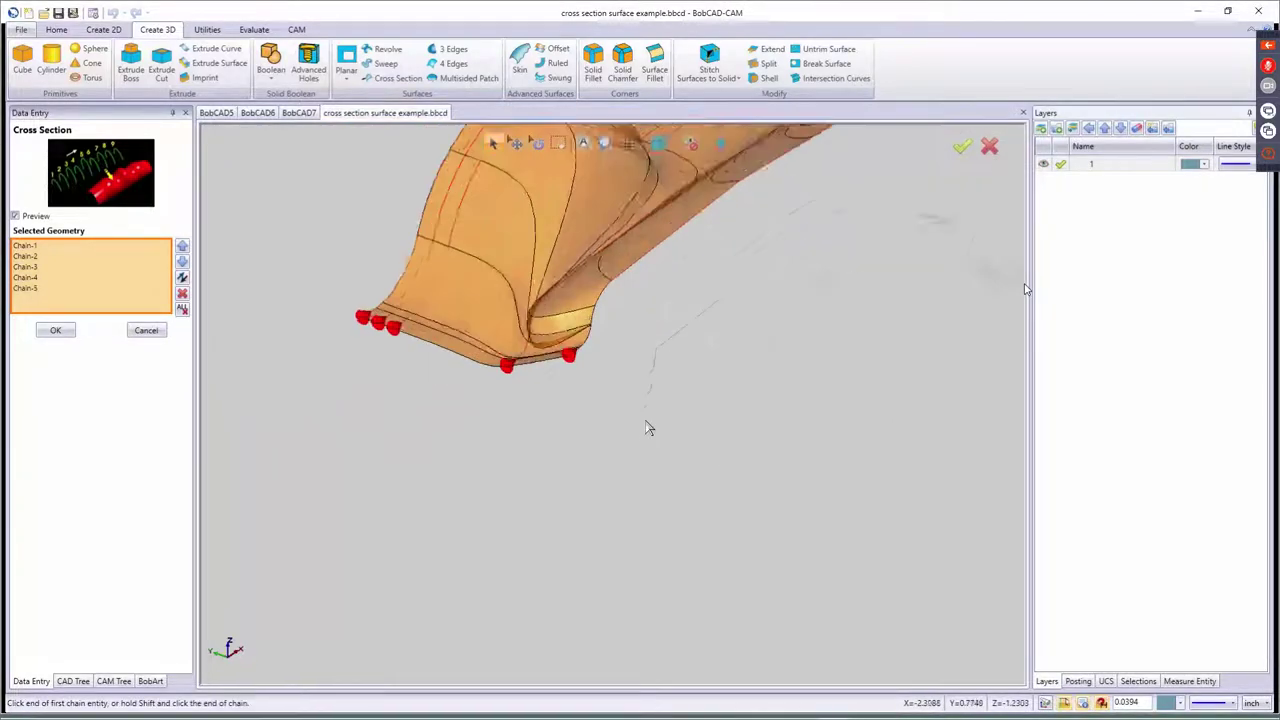
pyautogui.click(638, 393)
pyautogui.scroll(-5, 657, 400)
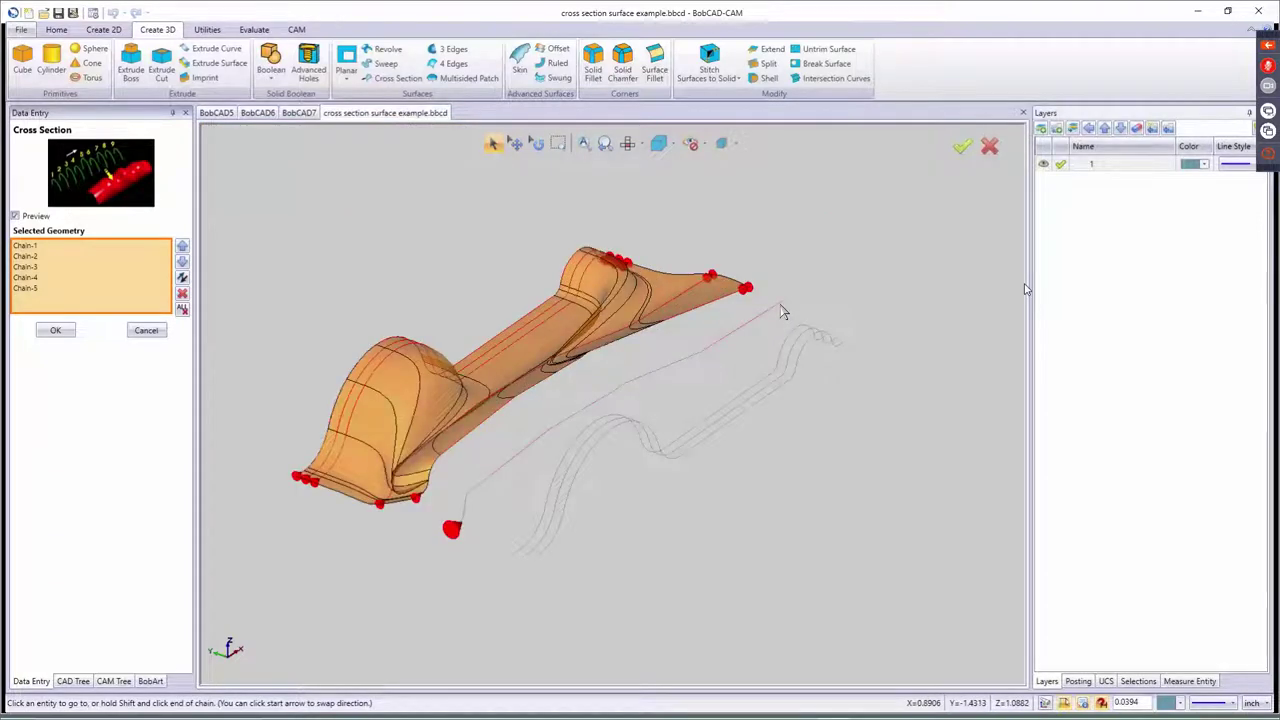
pyautogui.click(780, 305)
pyautogui.scroll(-4, 657, 420)
pyautogui.scroll(5, 543, 521)
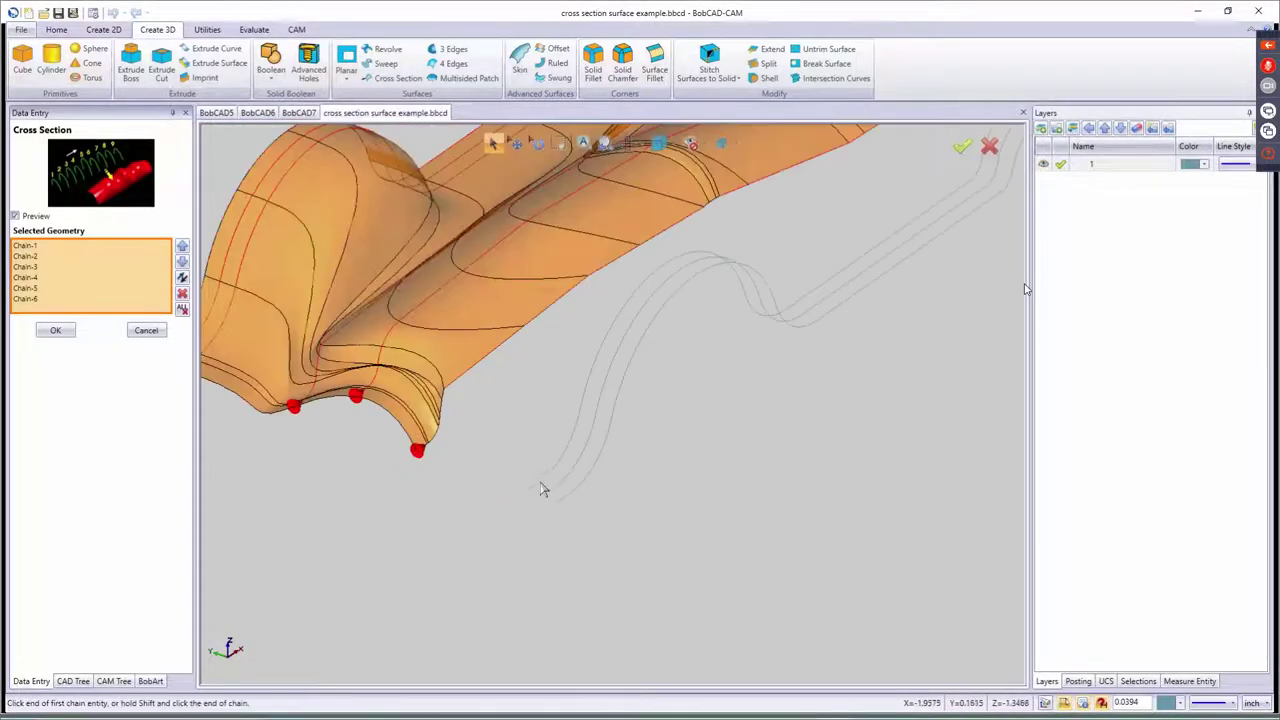
# - Add the seventh and remaining section chains, zooming to check the chain-end markers
pyautogui.click(537, 491)
pyautogui.scroll(-5, 537, 489)
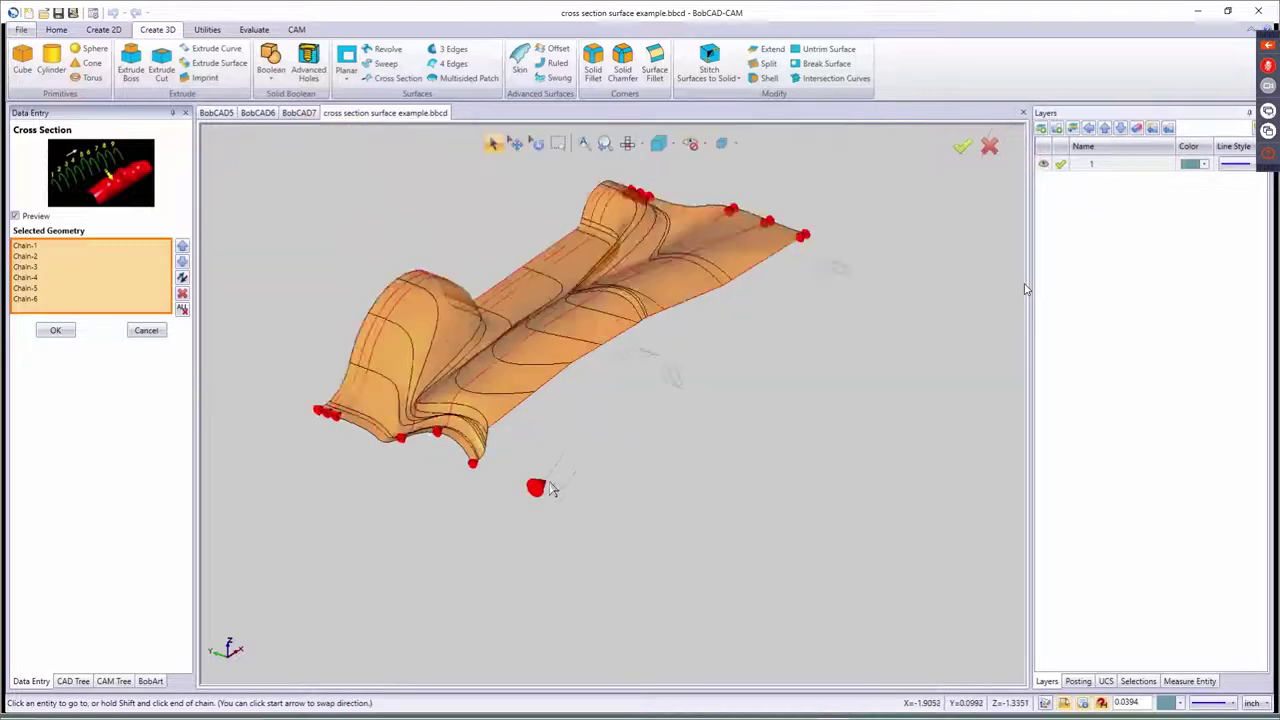
pyautogui.scroll(6, 700, 368)
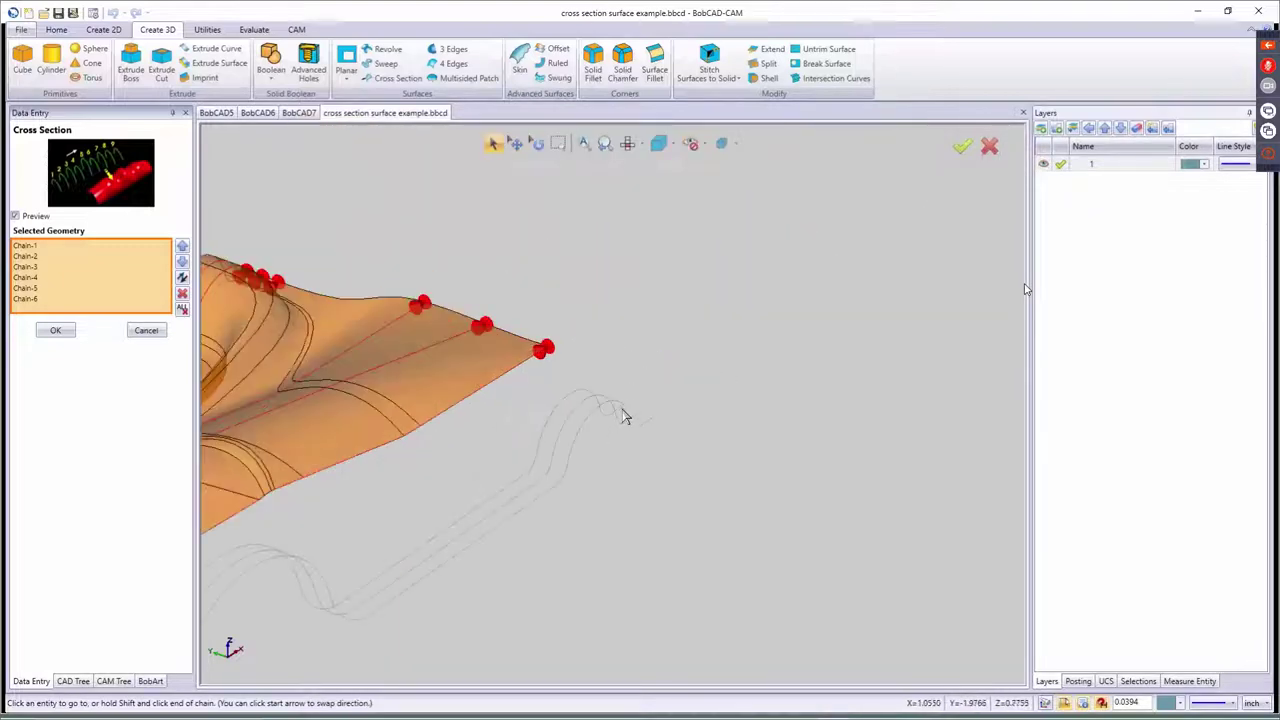
pyautogui.click(622, 410)
pyautogui.scroll(-5, 534, 488)
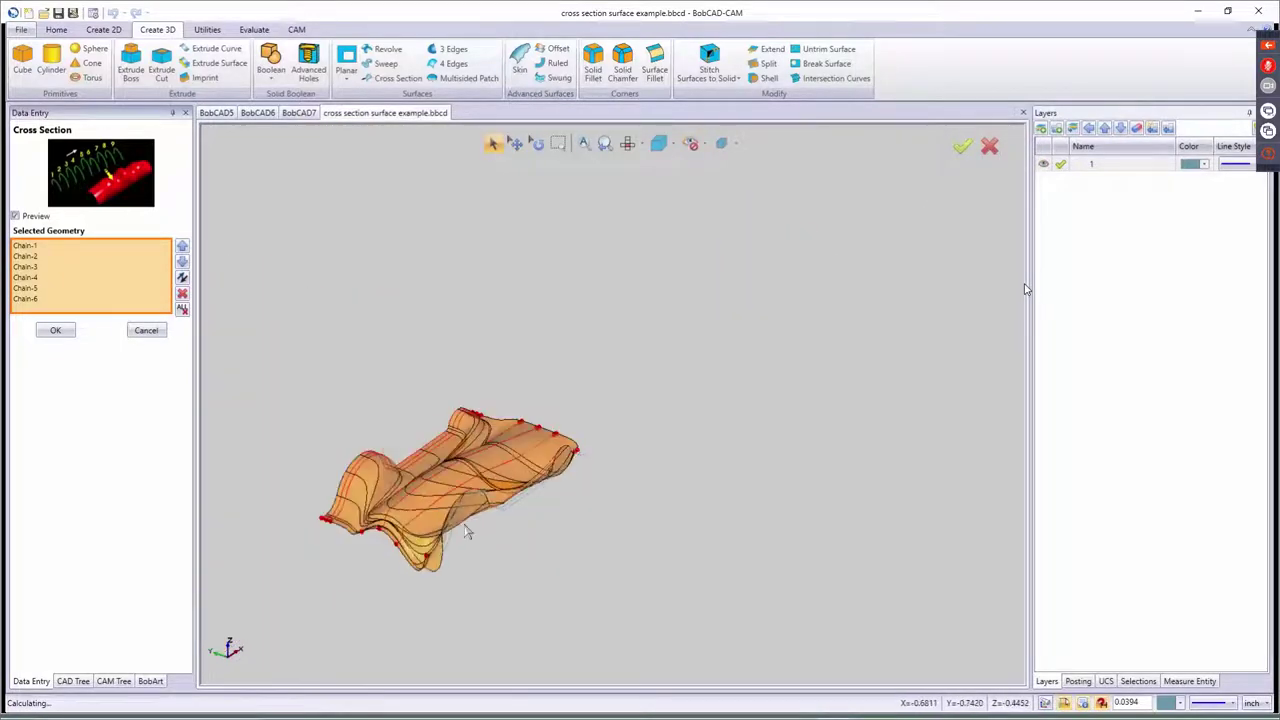
pyautogui.scroll(6, 466, 531)
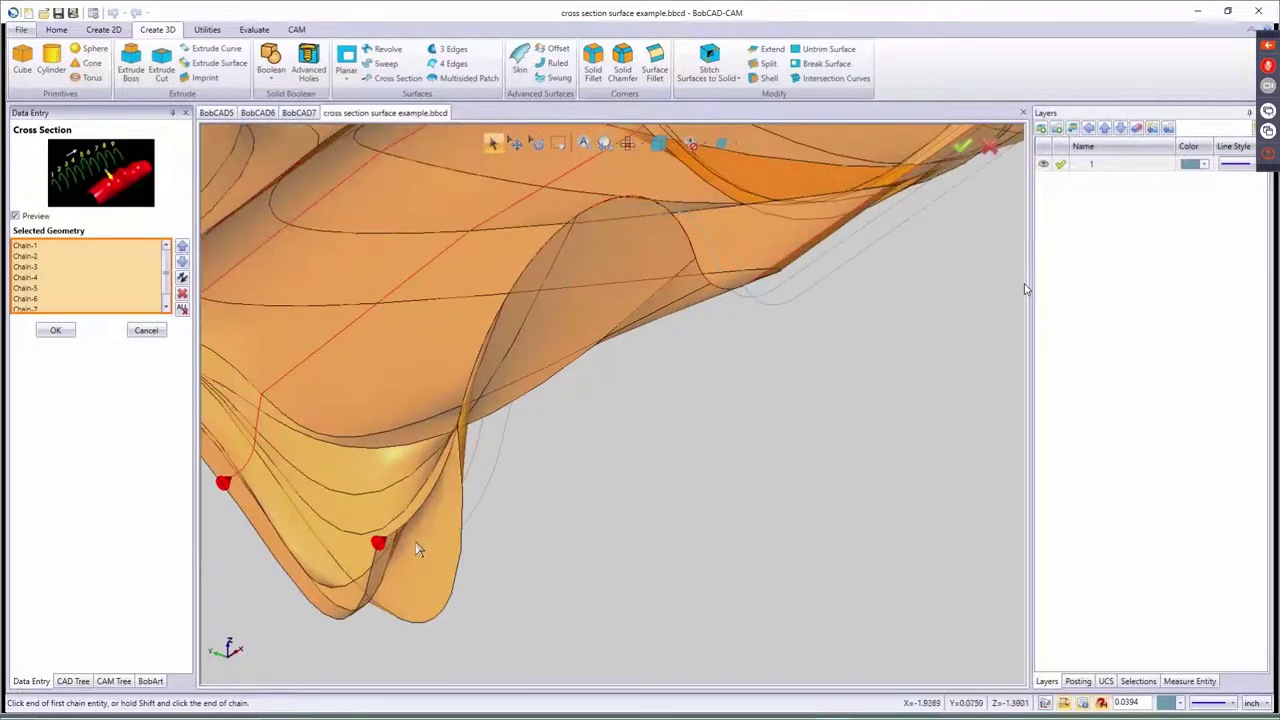
pyautogui.click(412, 546)
pyautogui.scroll(-5, 576, 488)
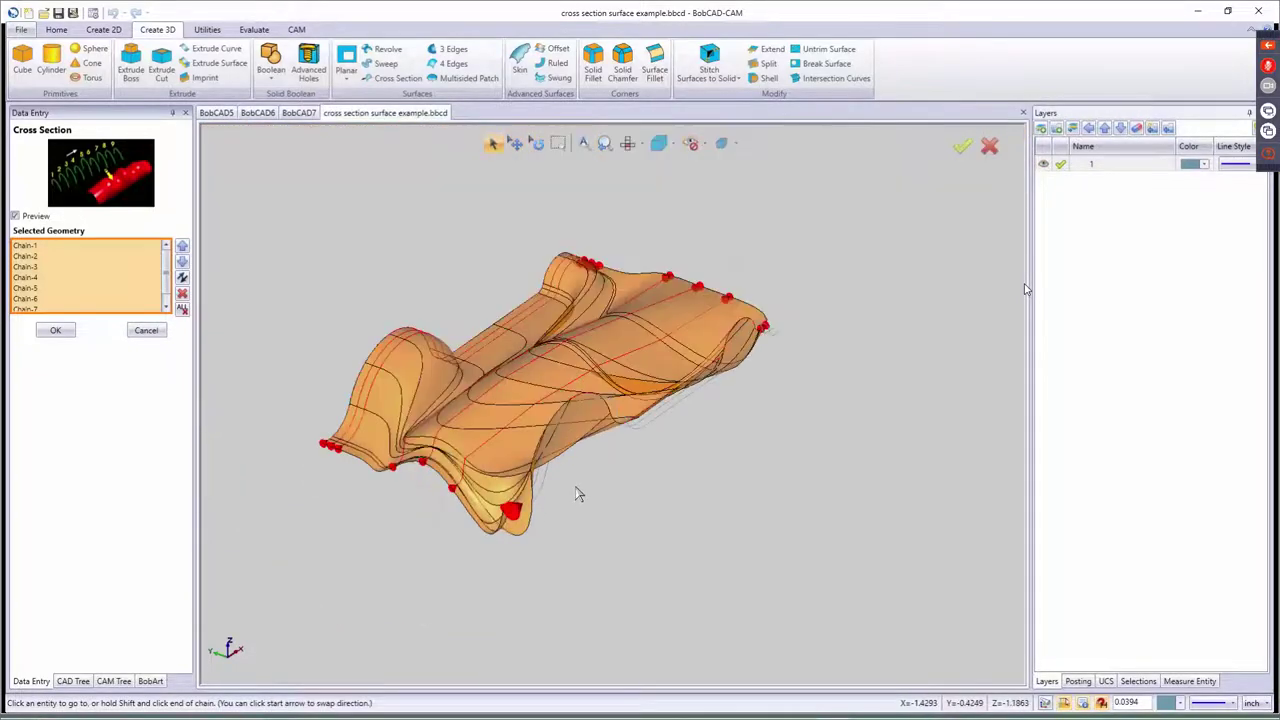
pyautogui.scroll(5, 773, 331)
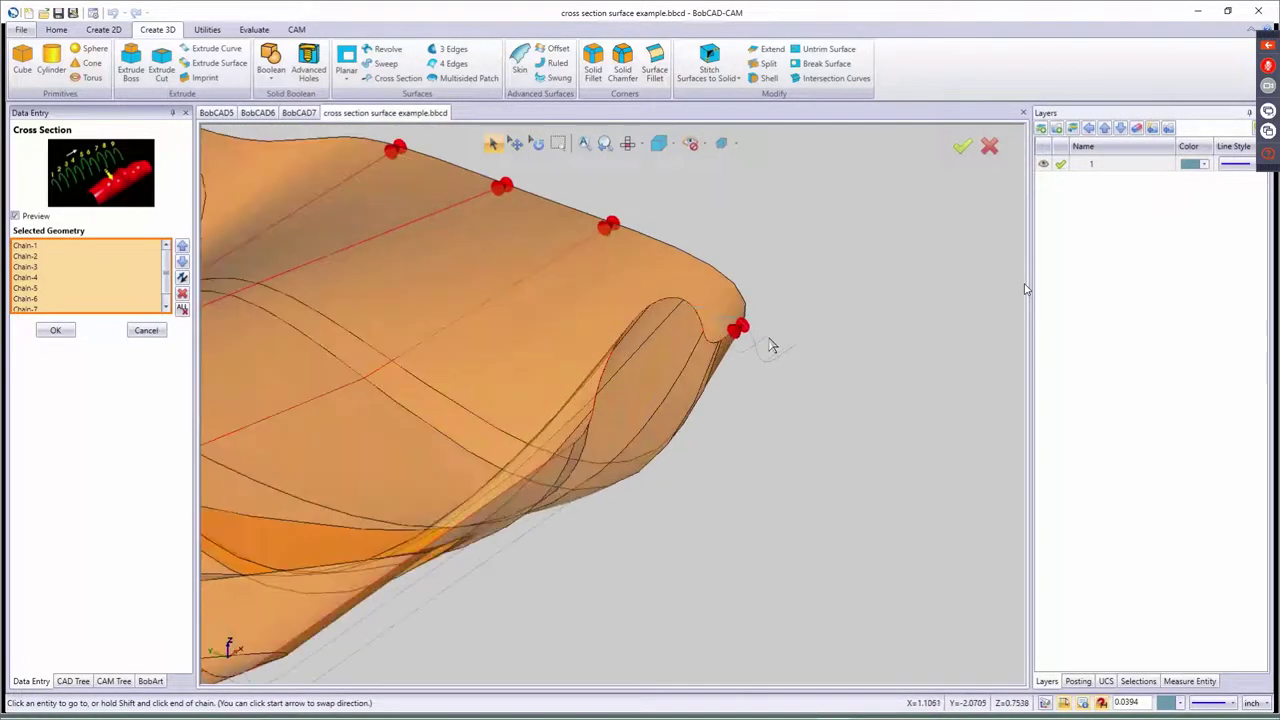
pyautogui.click(771, 346)
pyautogui.scroll(-5, 729, 386)
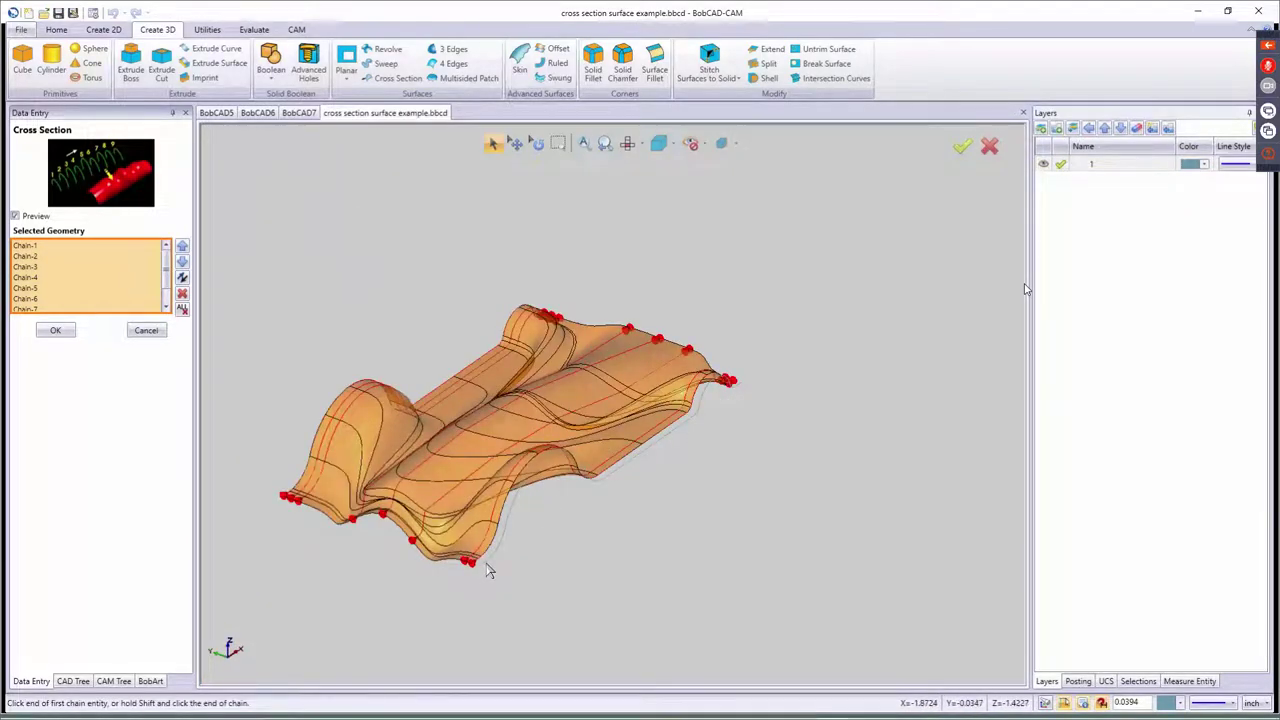
pyautogui.click(488, 568)
pyautogui.scroll(-3, 670, 510)
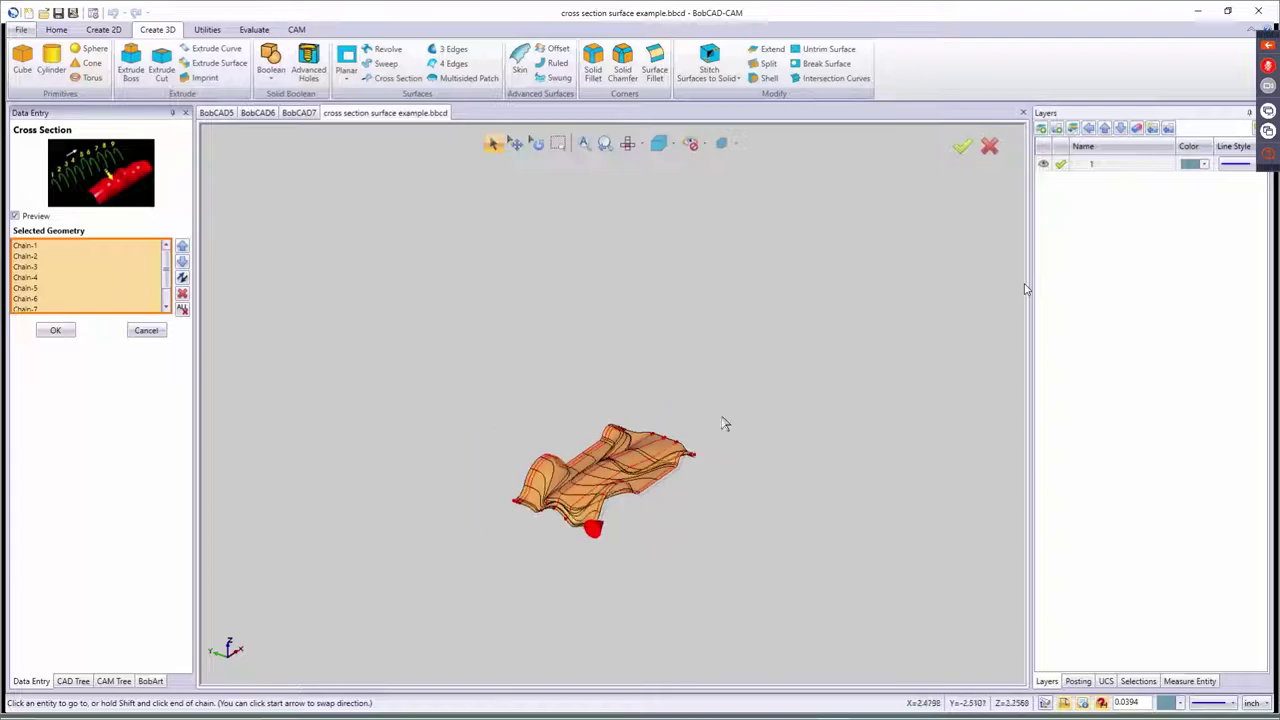
pyautogui.scroll(6, 700, 463)
pyautogui.scroll(3, 660, 515)
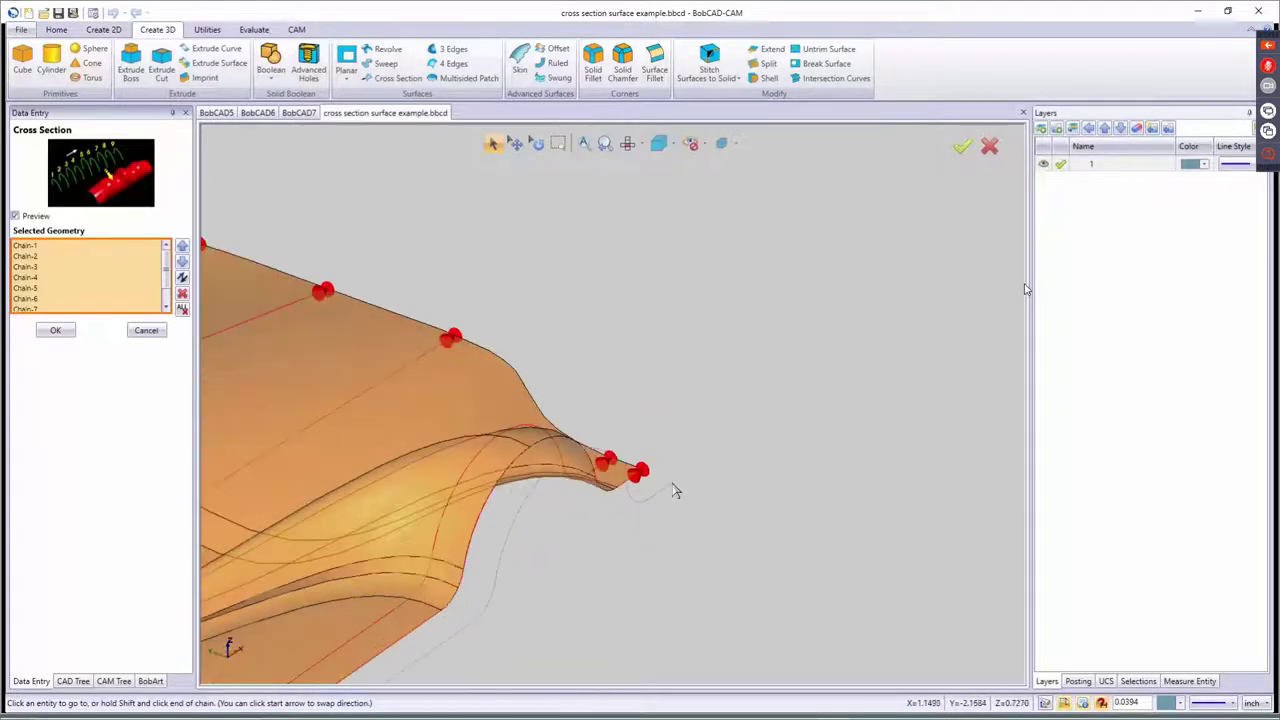
pyautogui.scroll(-6, 690, 487)
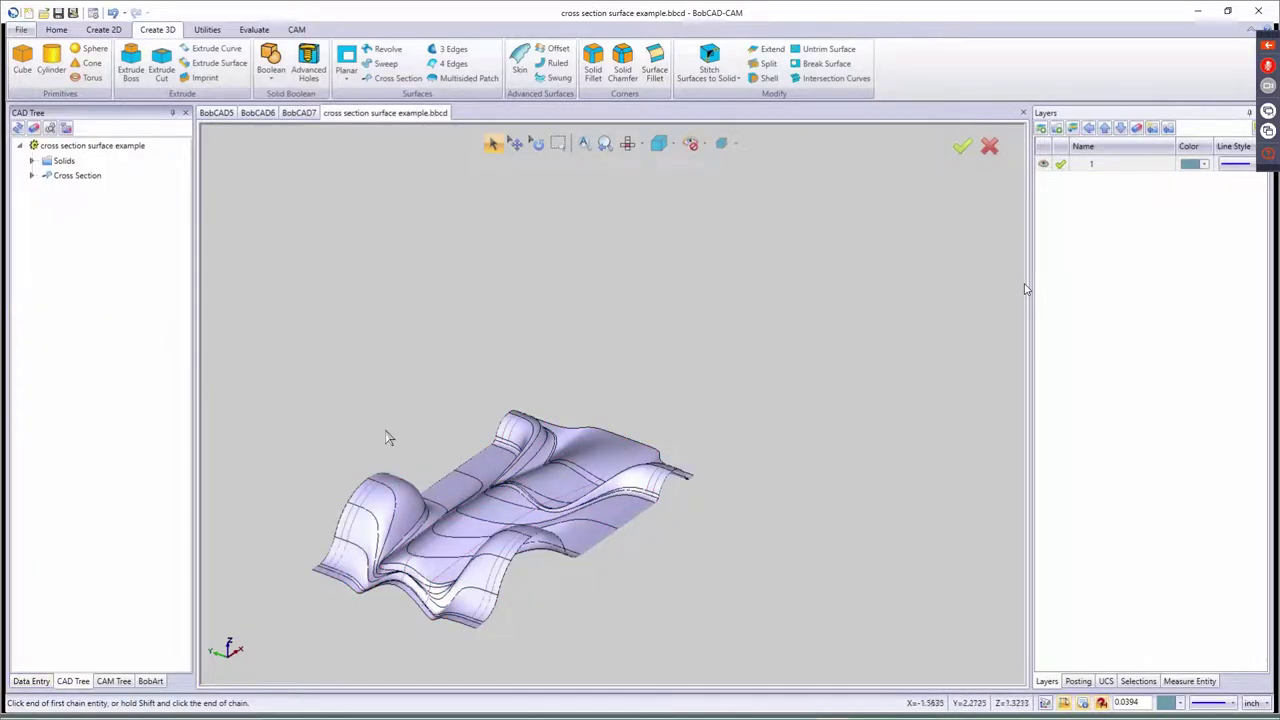
# - Orbit and tilt the view to inspect the finished wavy cross section surface
pyautogui.moveTo(469, 405); pyautogui.dragTo(483, 397, button='middle')
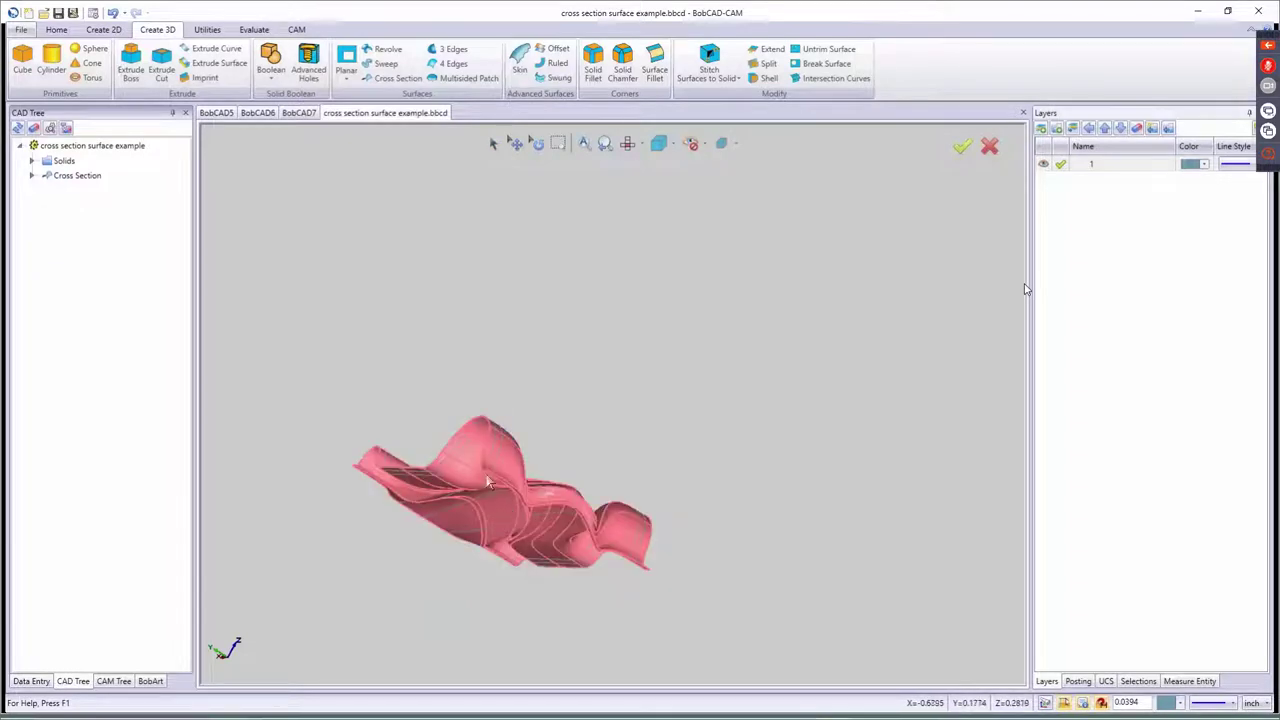
pyautogui.moveTo(507, 505); pyautogui.dragTo(507, 437, button='middle')
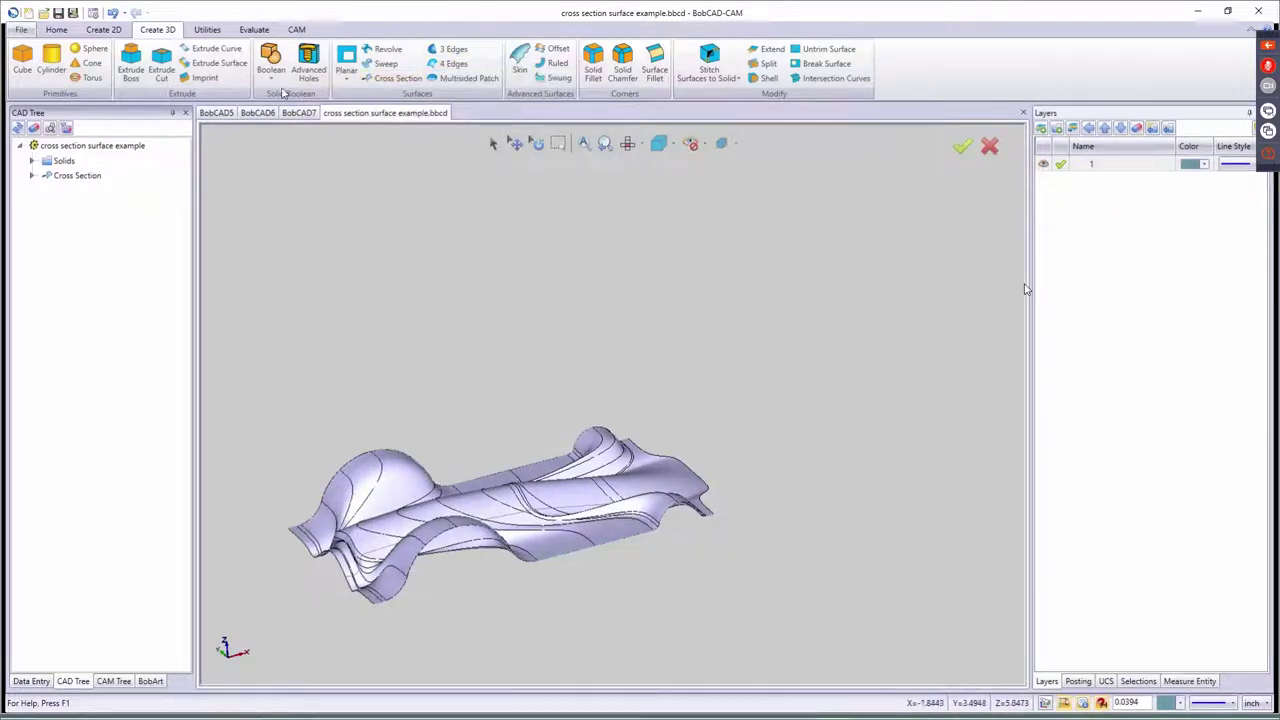
# - Open 3 edge surface example.bbcd from the Examples folder
pyautogui.click(44, 13)
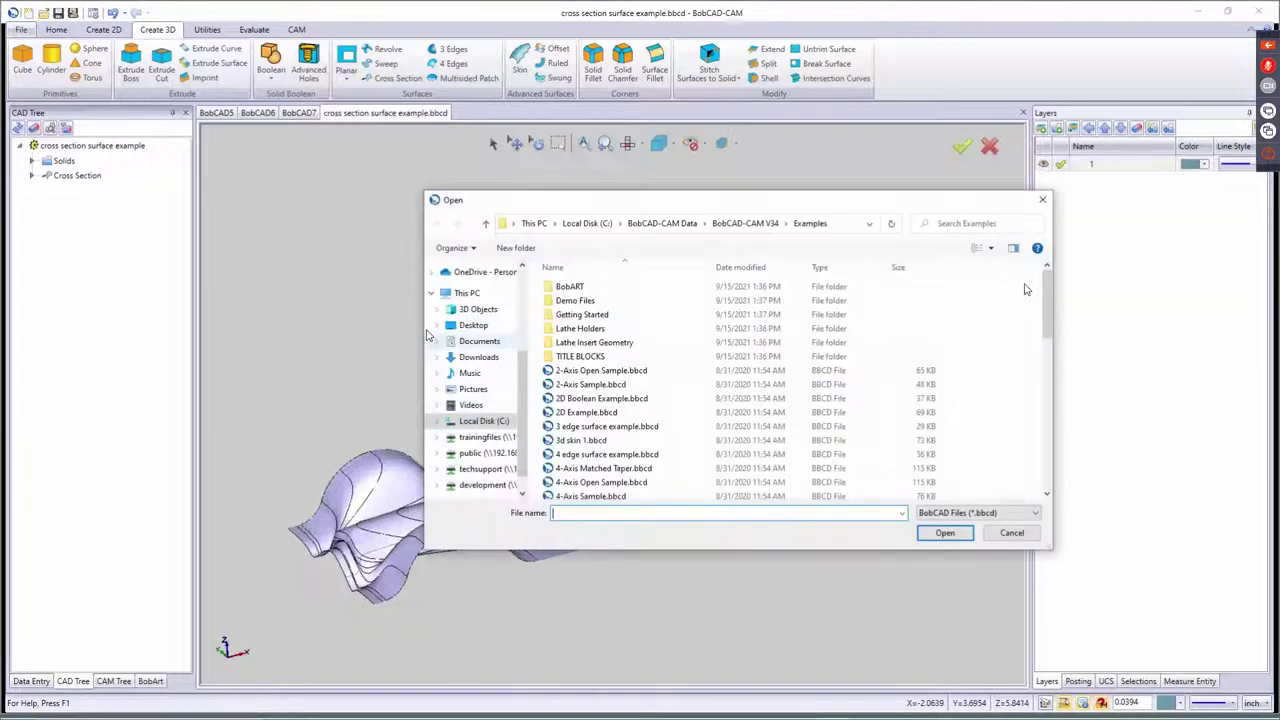
pyautogui.click(600, 426)
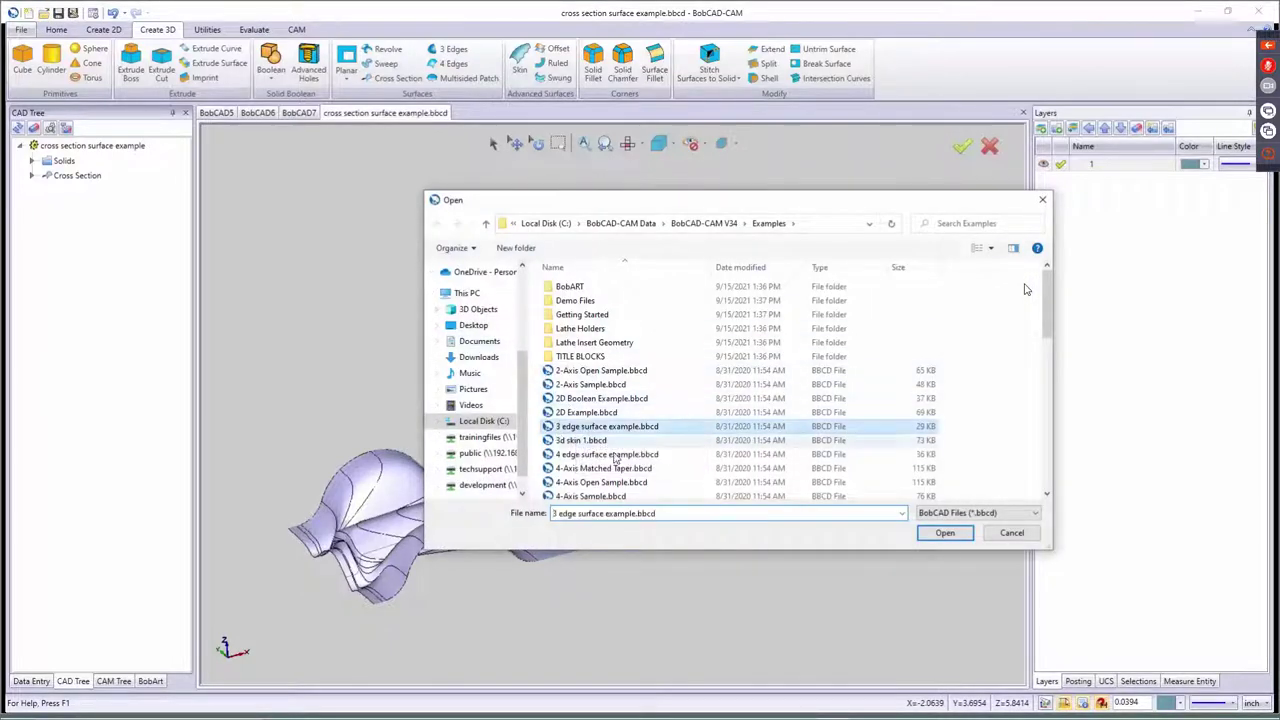
pyautogui.click(944, 532)
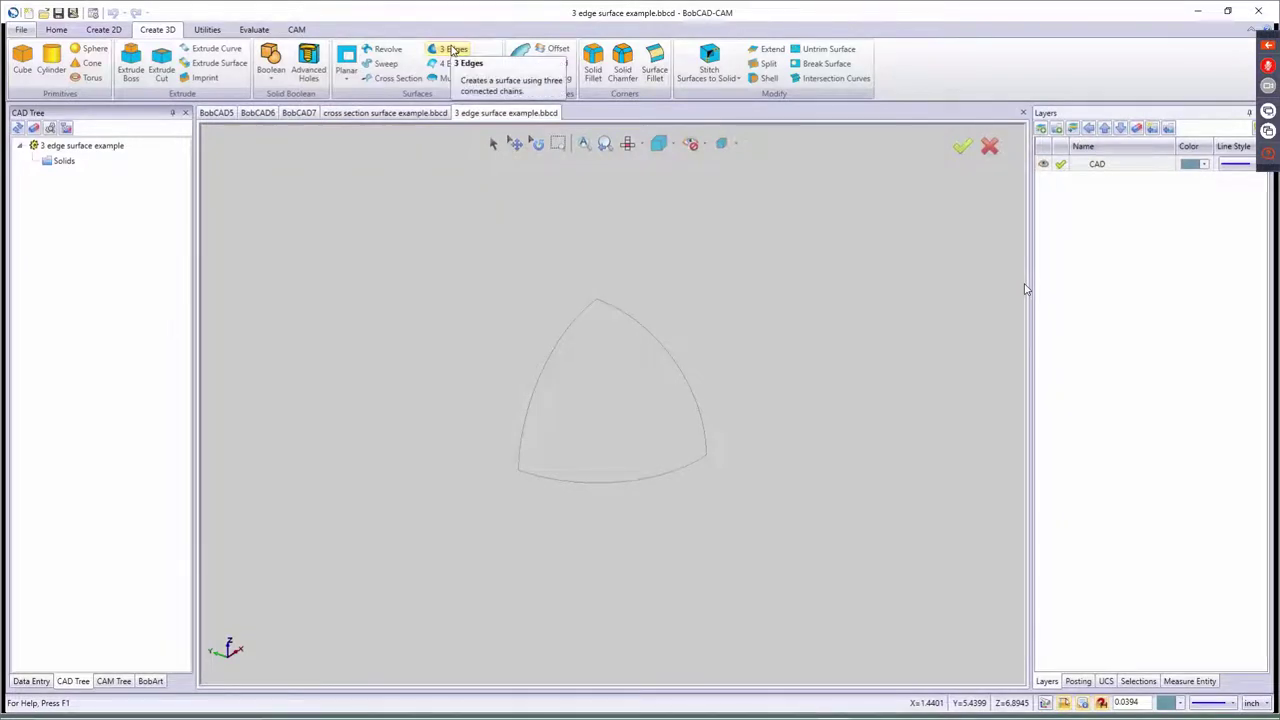
# - Create a 3 Edges surface from the left, bottom and right arcs of the triangular outline
pyautogui.click(452, 49)
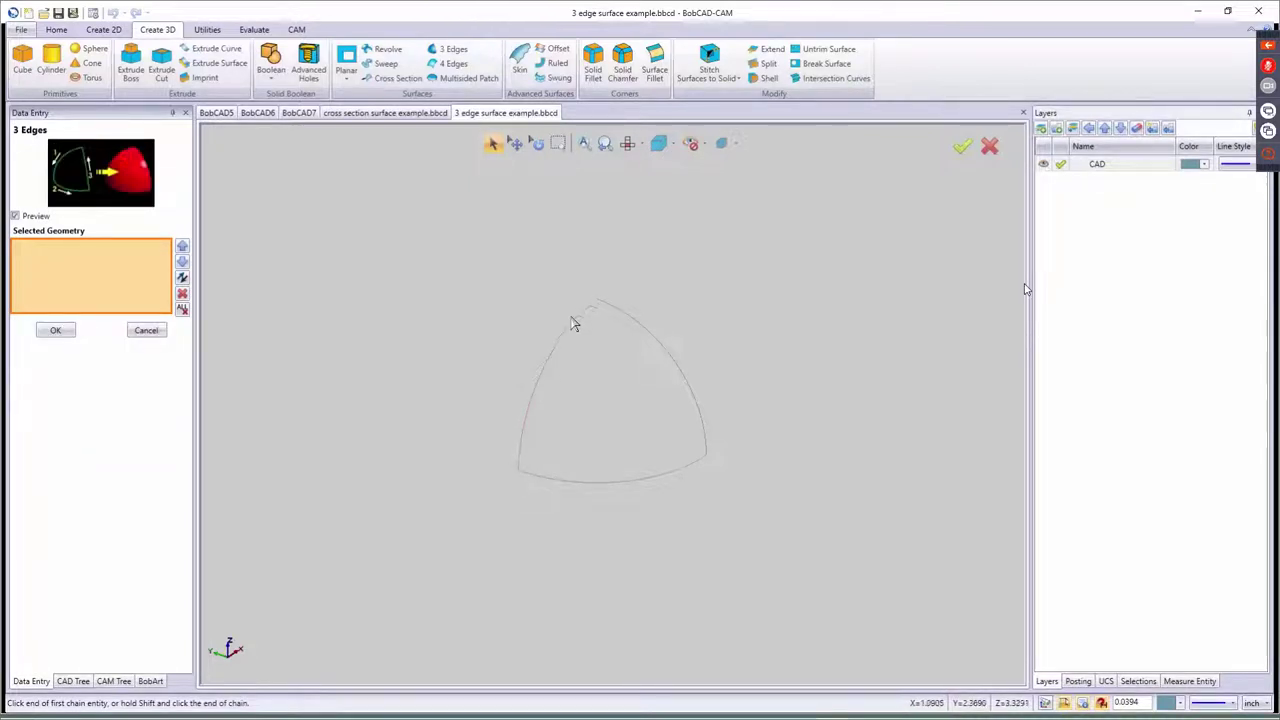
pyautogui.click(522, 459)
pyautogui.click(694, 467)
pyautogui.click(697, 472)
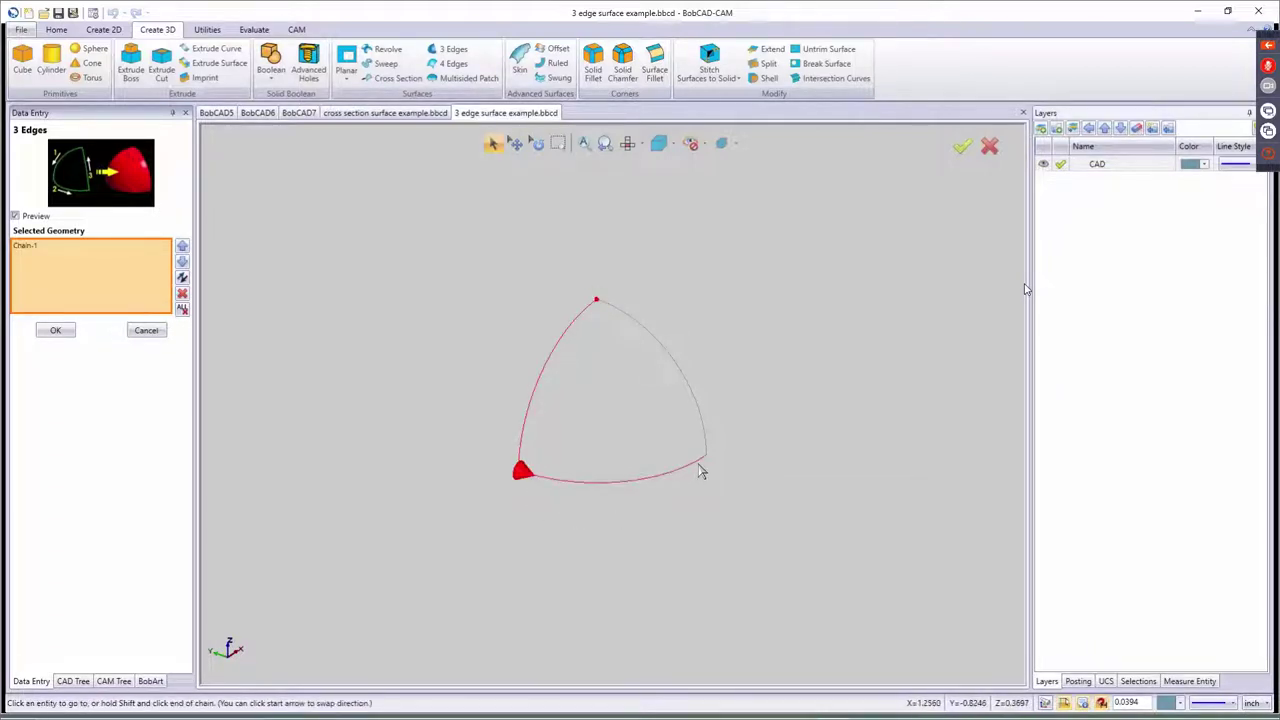
pyautogui.click(615, 314)
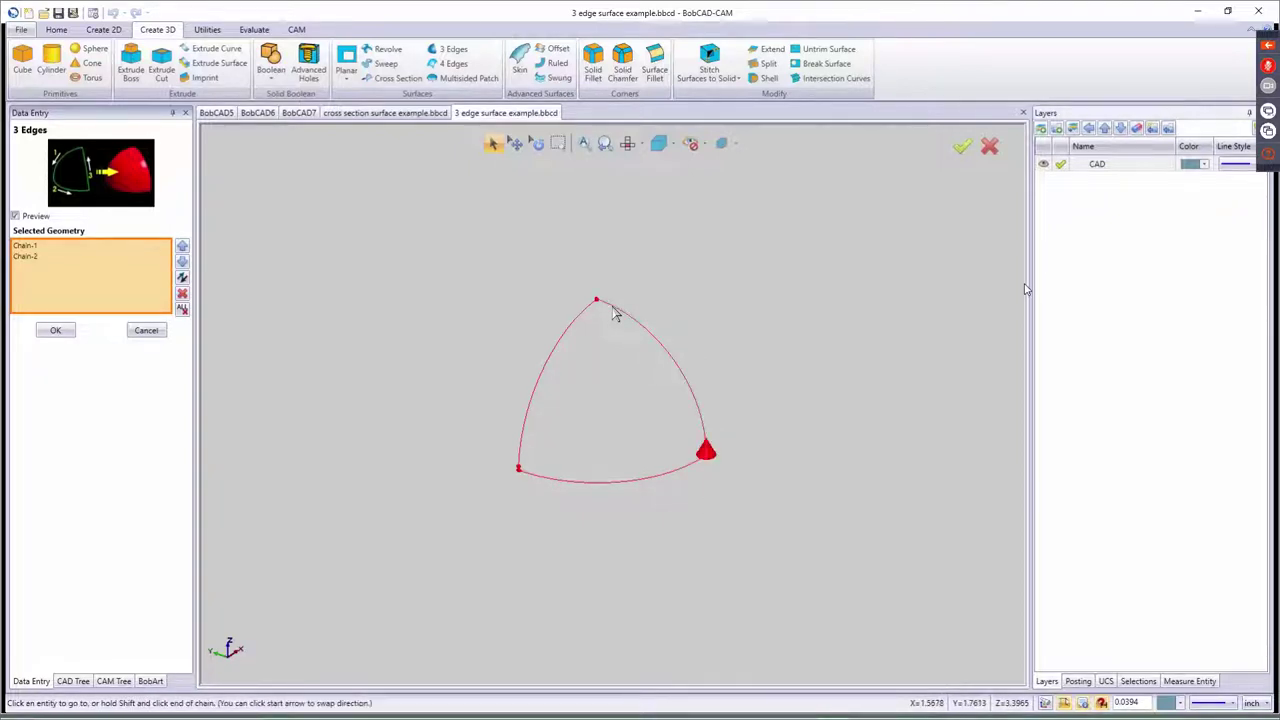
pyautogui.click(615, 314)
pyautogui.moveTo(534, 466); pyautogui.dragTo(457, 480, button='middle')
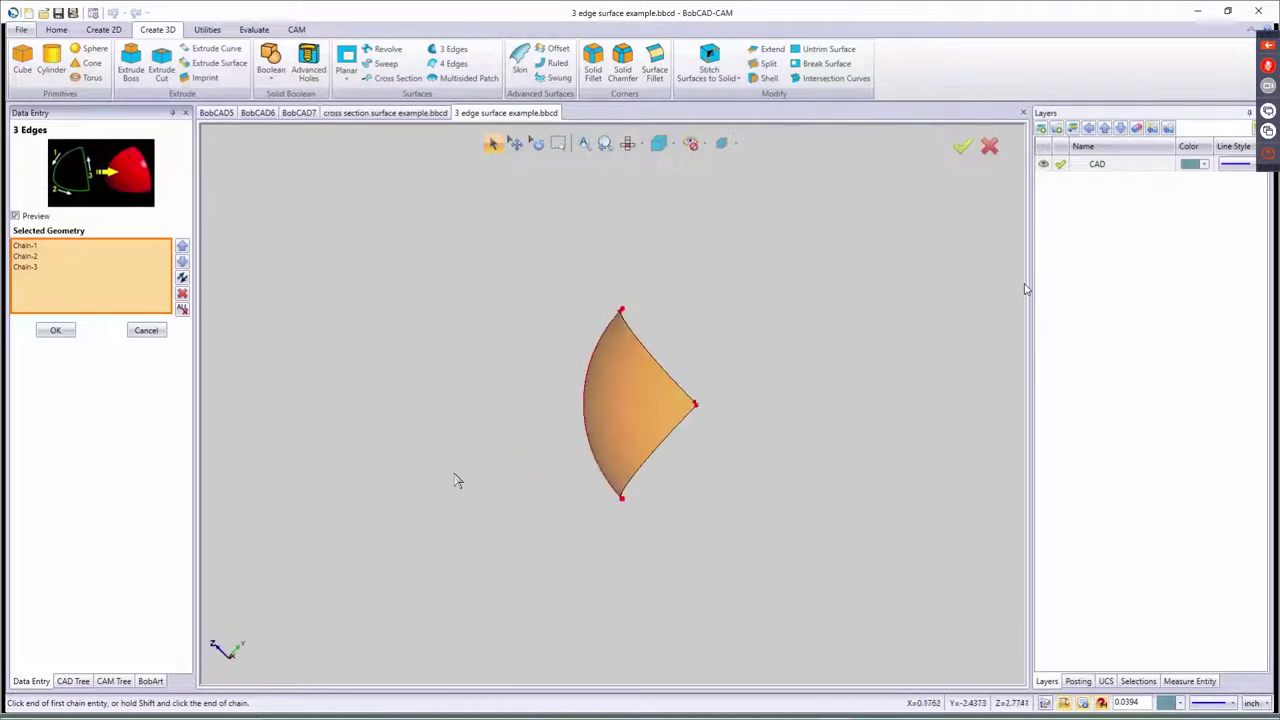
pyautogui.click(57, 331)
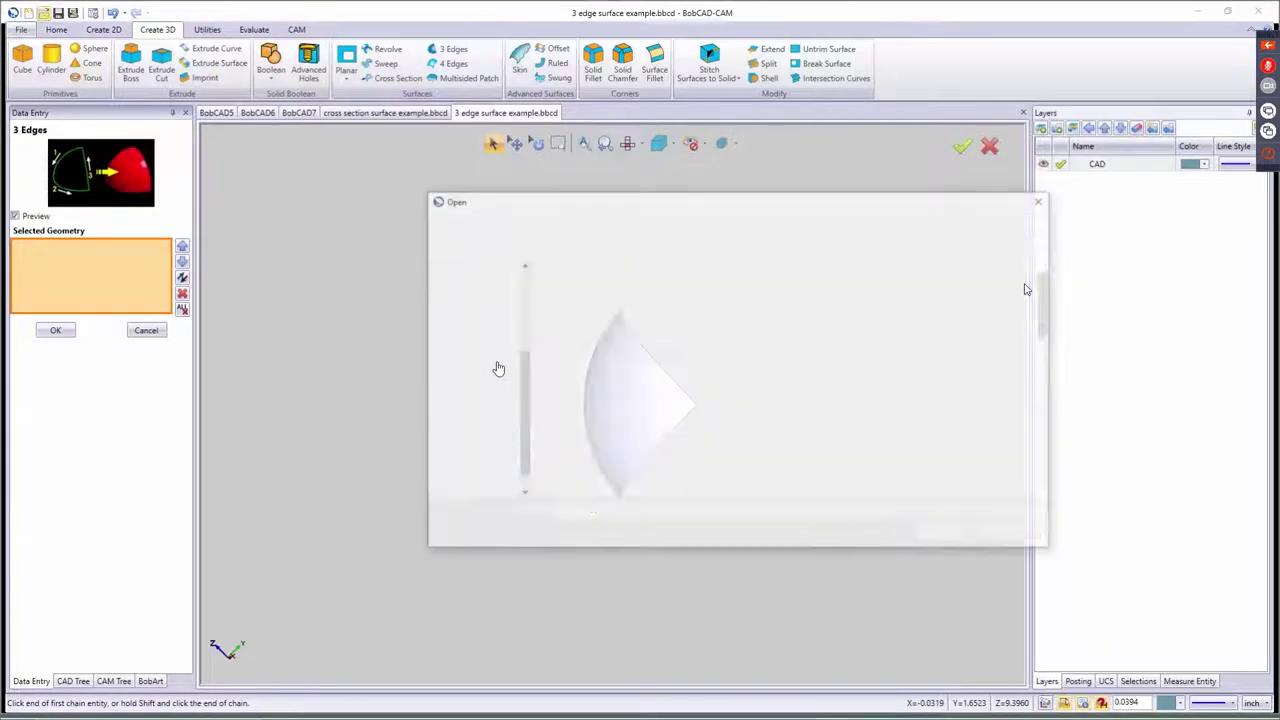
# - Open 4 edge surface example.bbcd and start 4 Edges, chaining the upper left arc
pyautogui.doubleClick(583, 457)
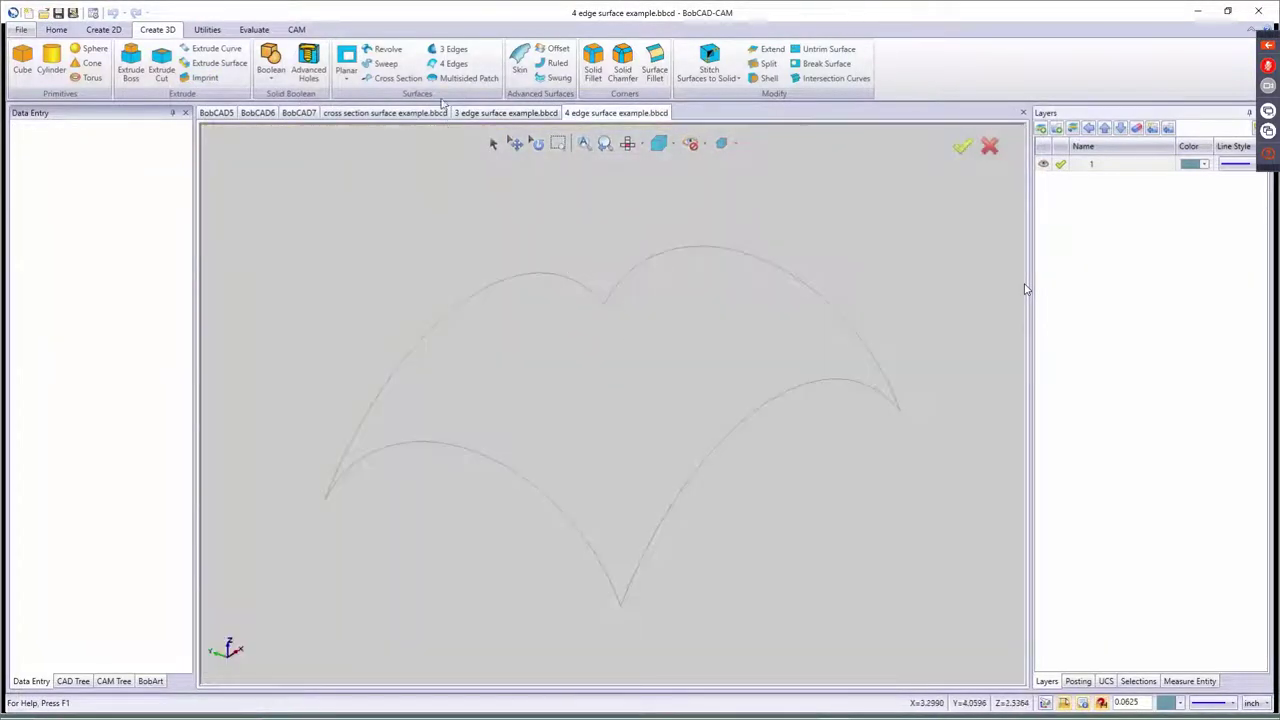
pyautogui.click(452, 63)
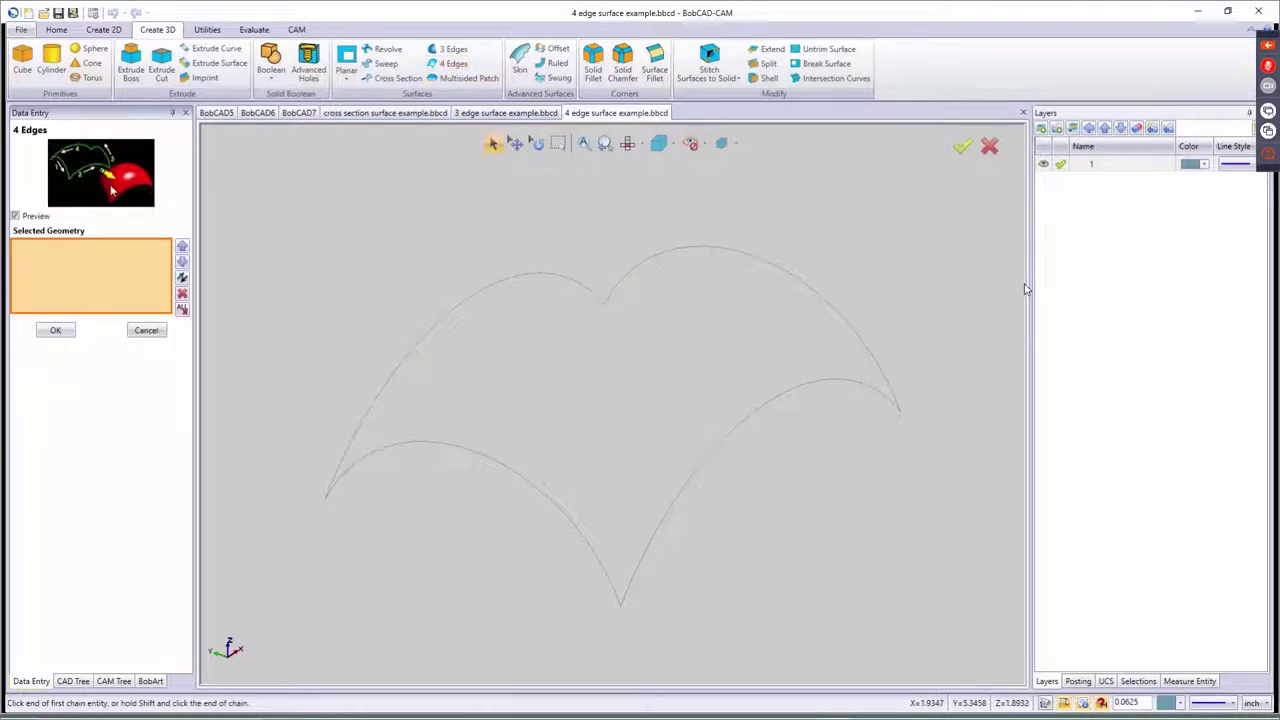
pyautogui.click(594, 301)
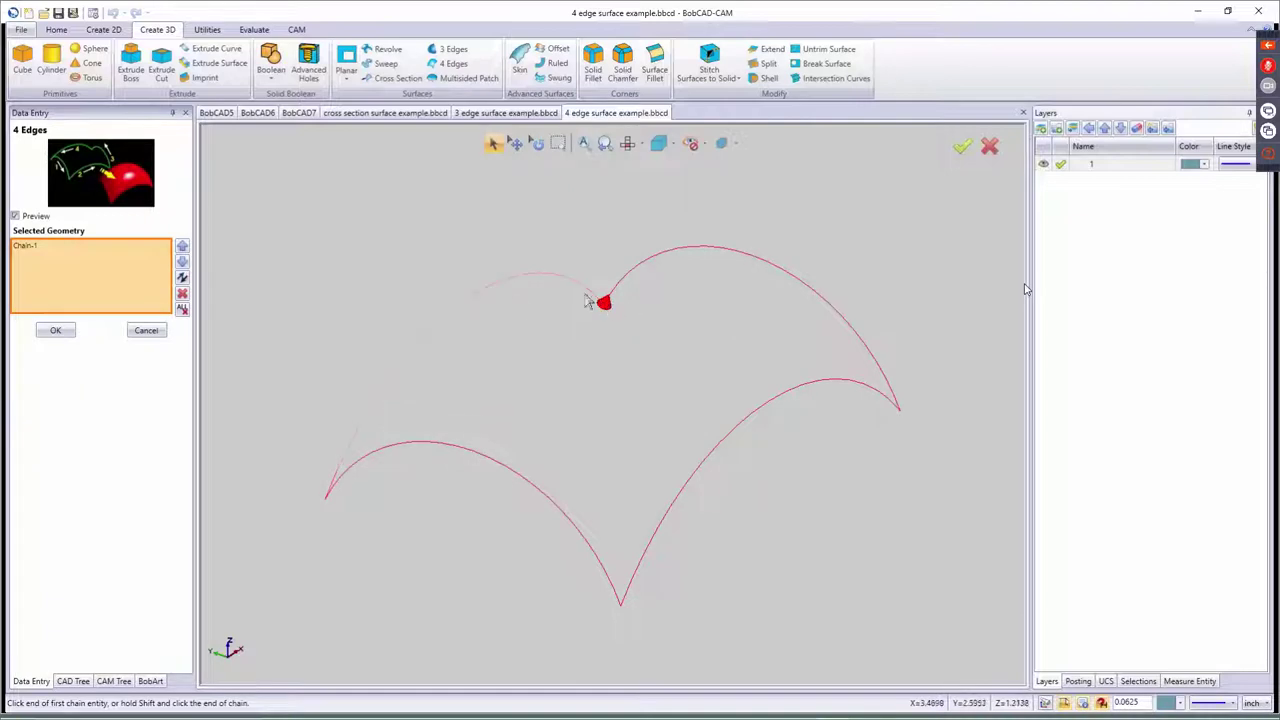
pyautogui.click(182, 310)
pyautogui.click(597, 298)
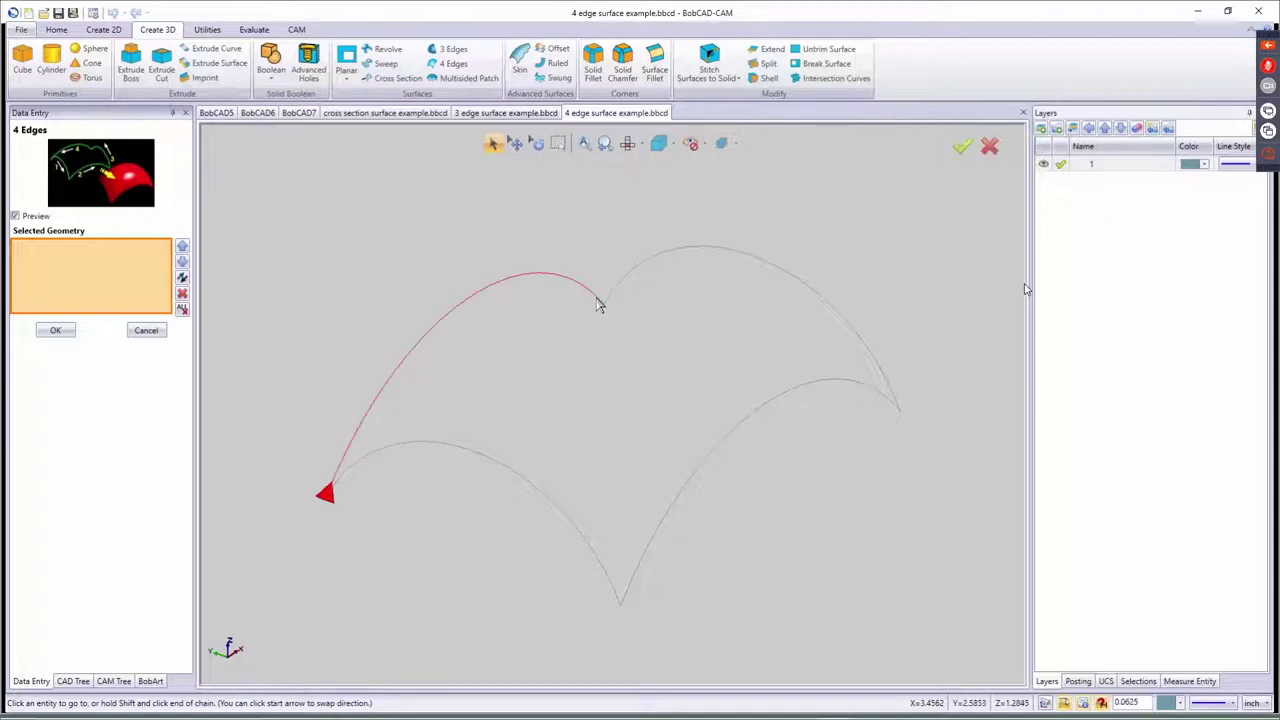
pyautogui.click(601, 301)
pyautogui.click(876, 365)
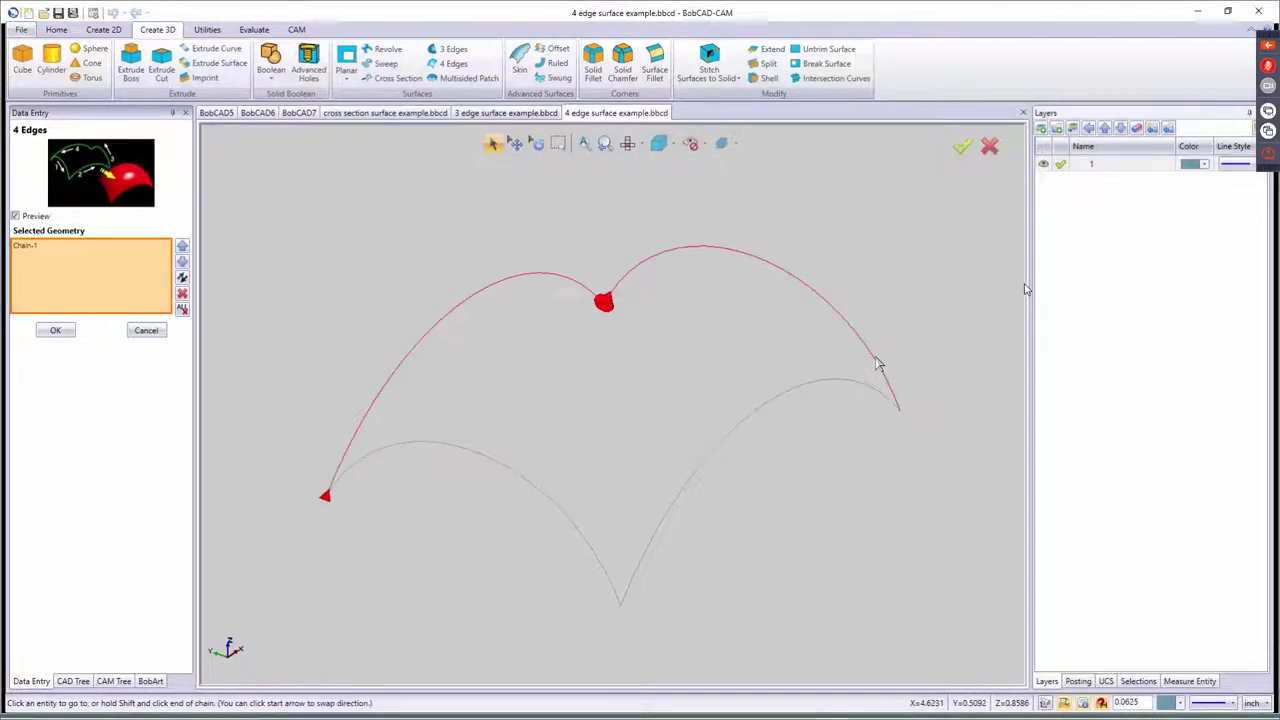
# - Add the upper right, lower right and lower left arcs, dropping a wrong Chain-3, to finish the dome
pyautogui.click(877, 364)
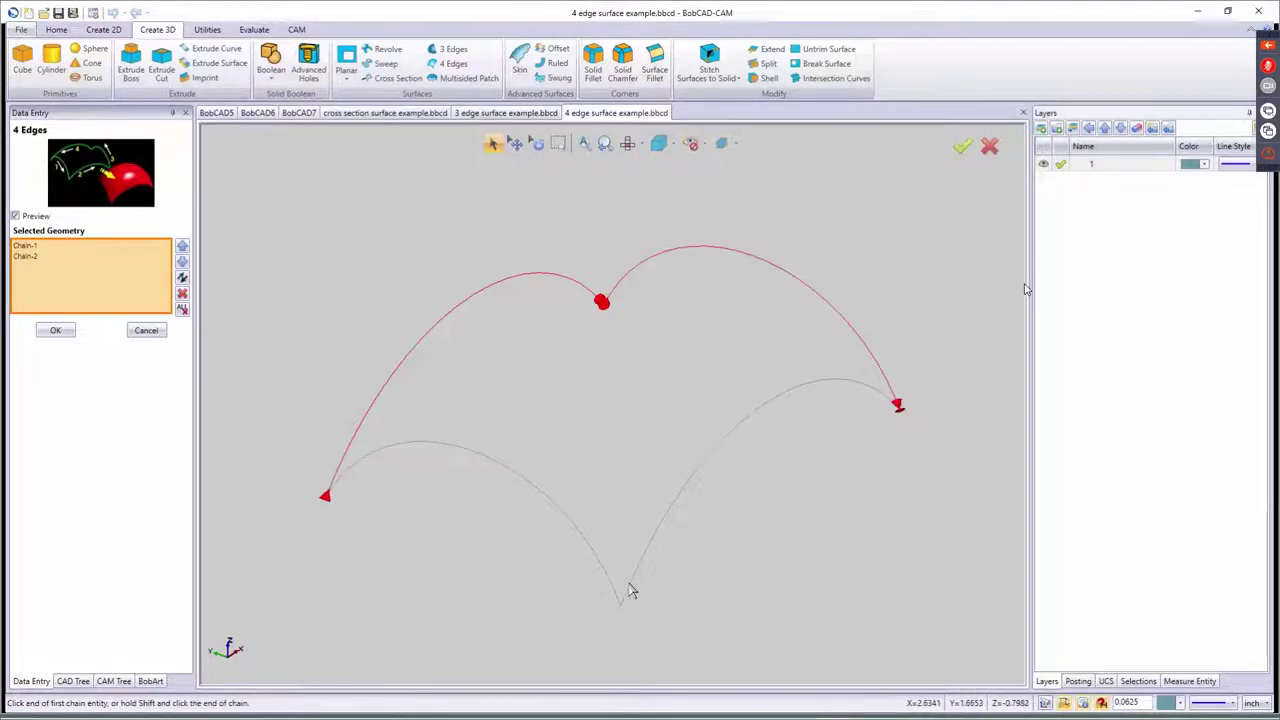
pyautogui.click(628, 586)
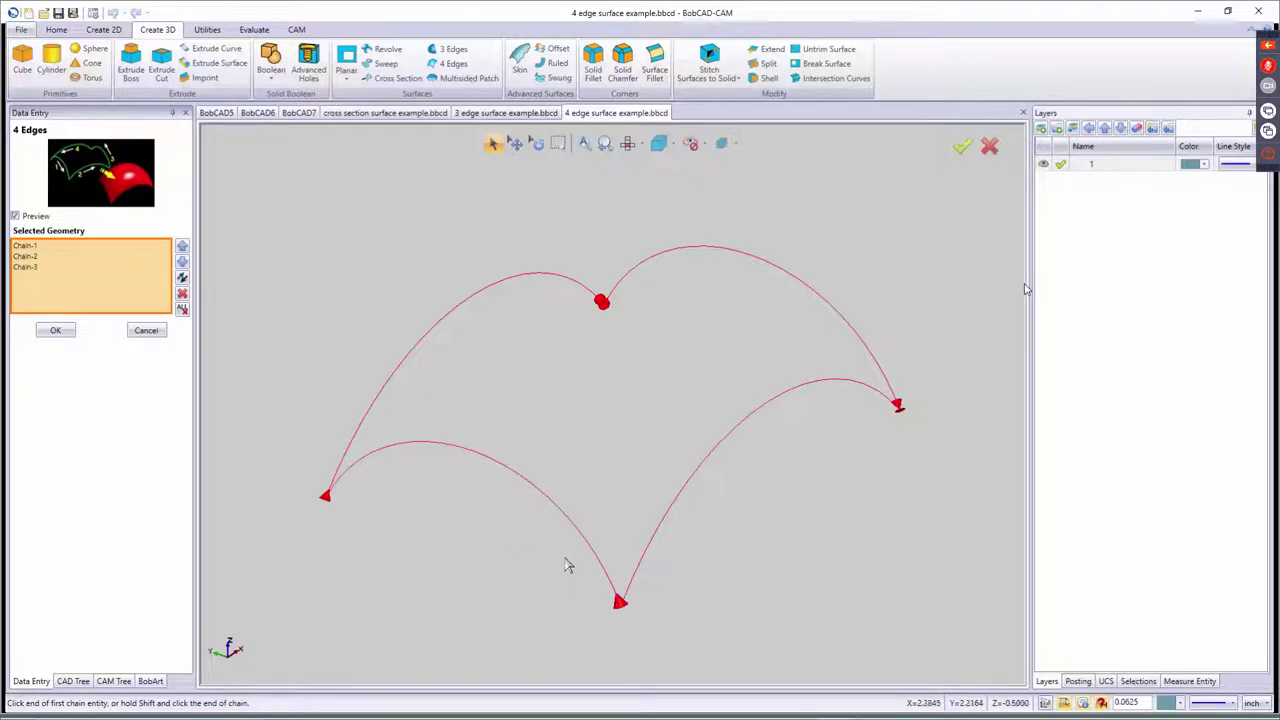
pyautogui.click(112, 289)
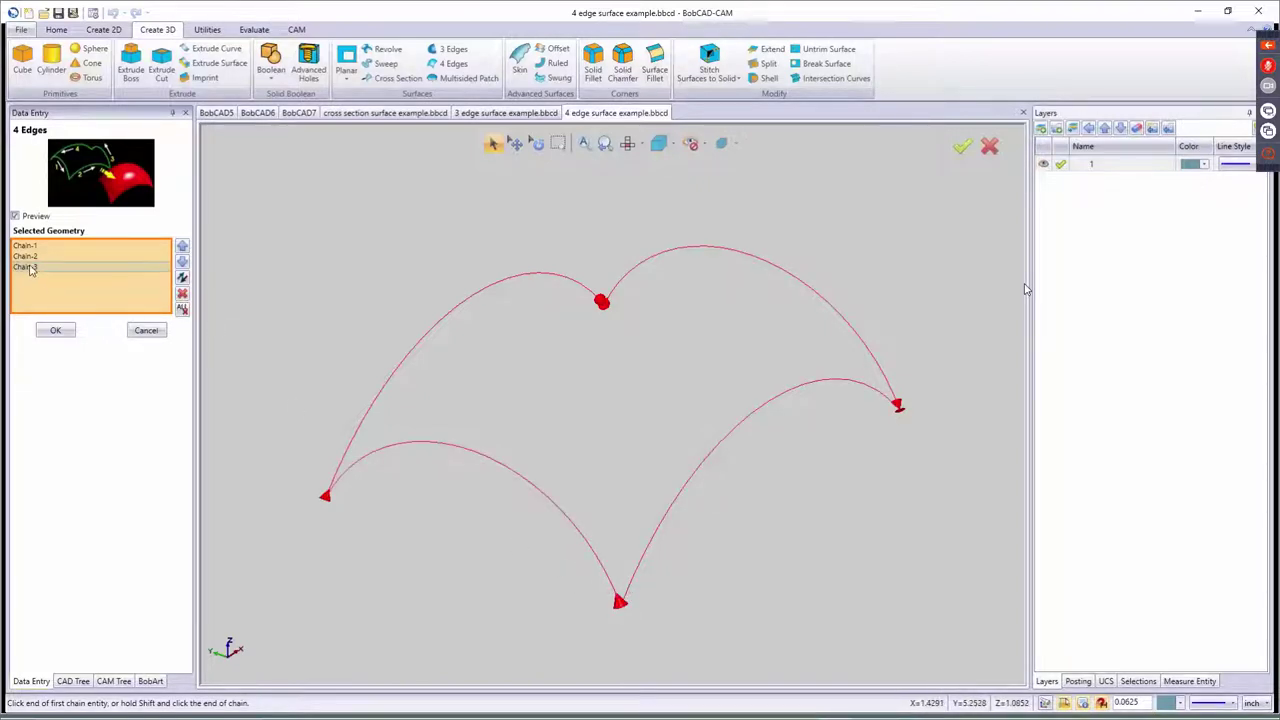
pyautogui.click(182, 294)
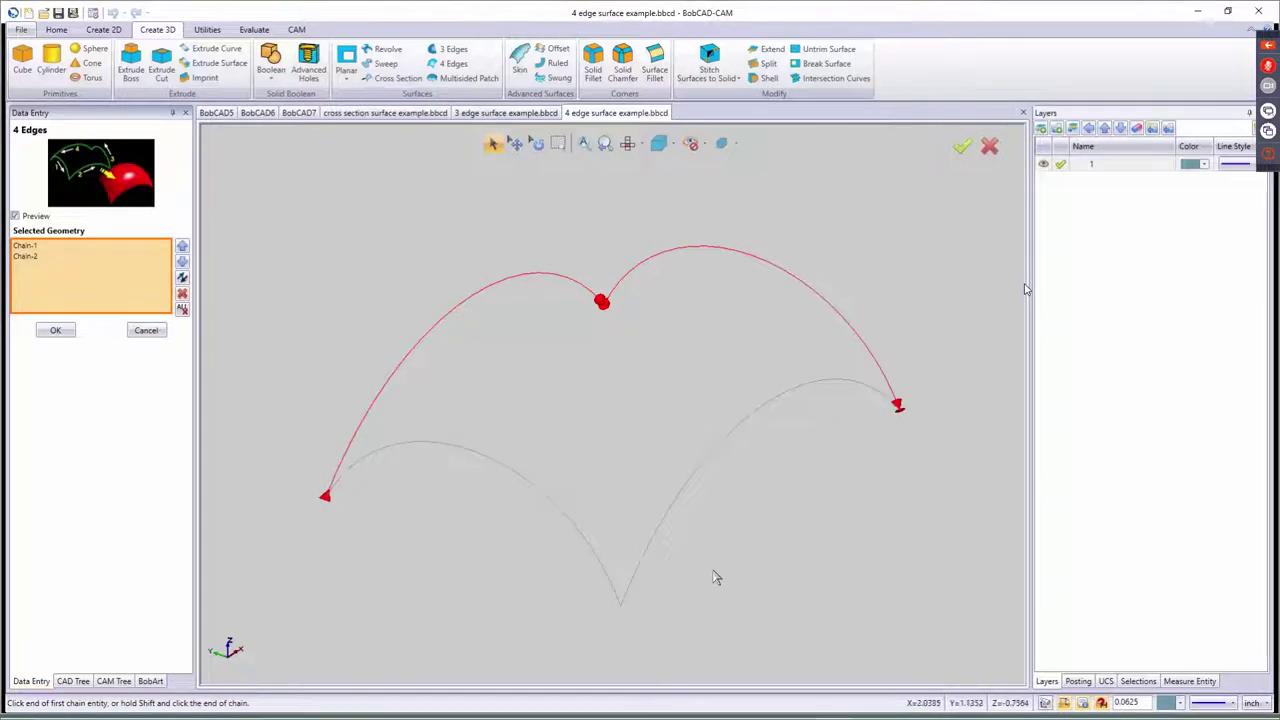
pyautogui.click(629, 586)
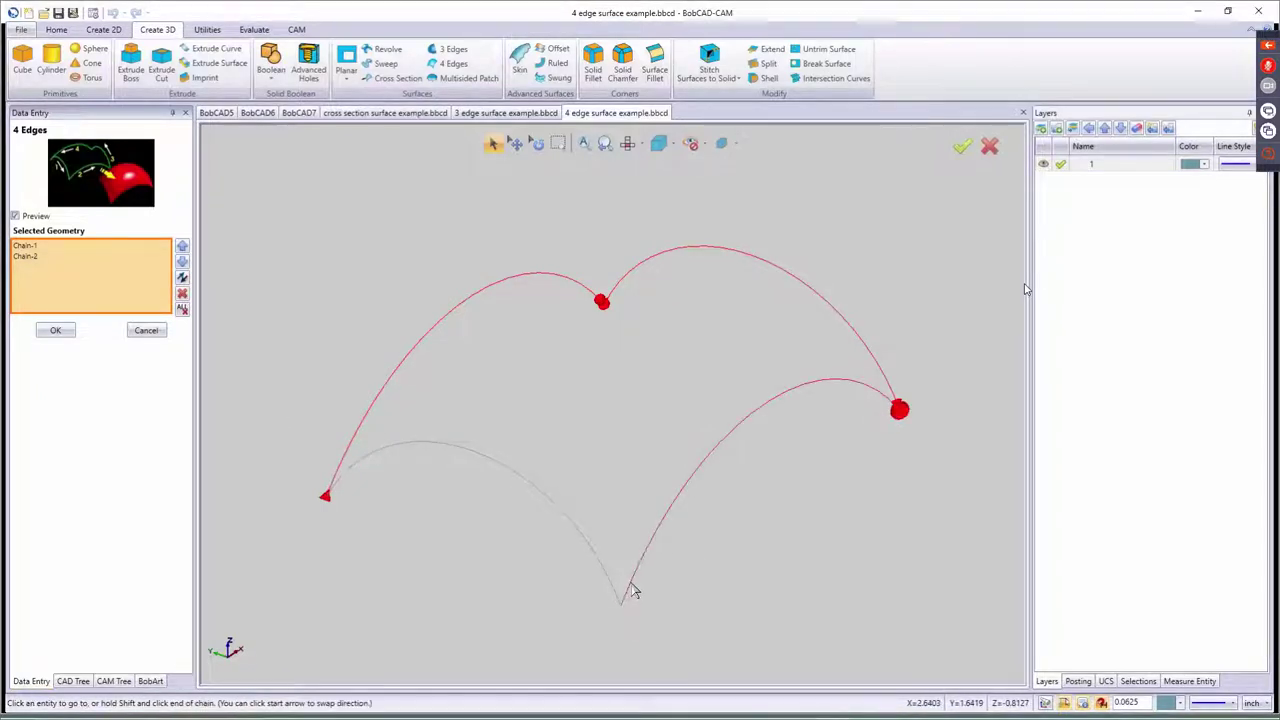
pyautogui.click(348, 479)
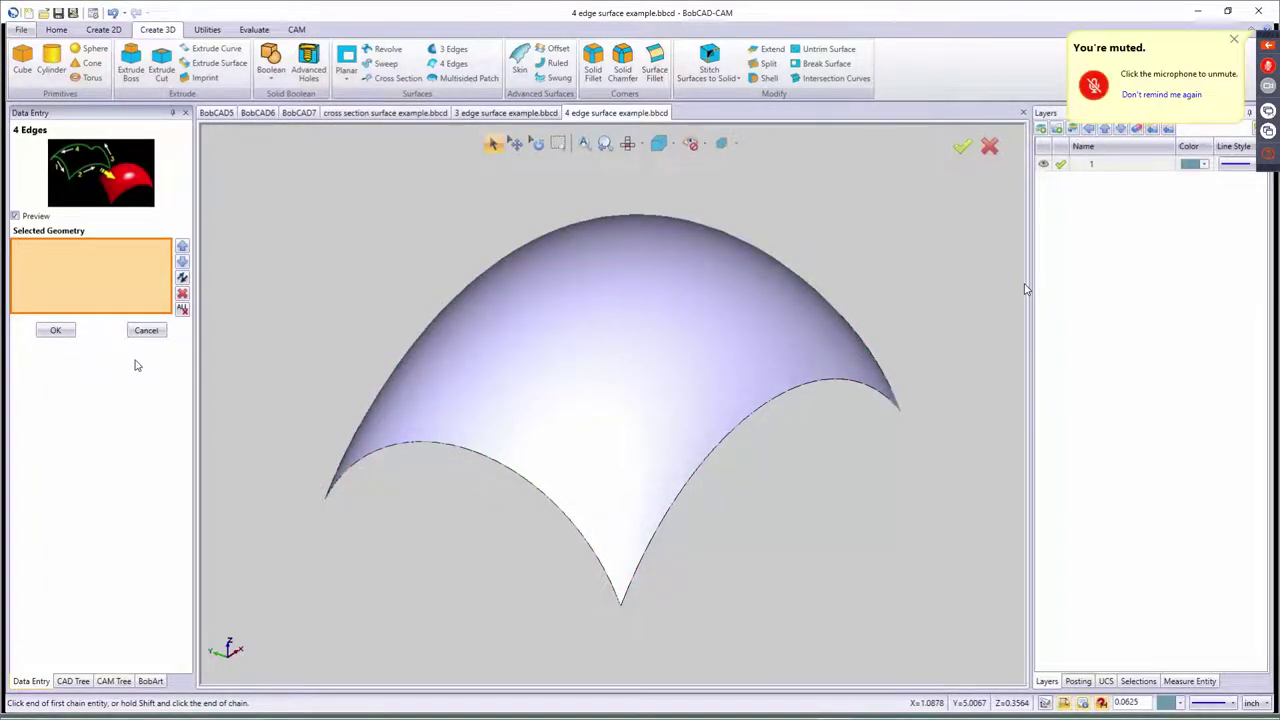
pyautogui.click(146, 330)
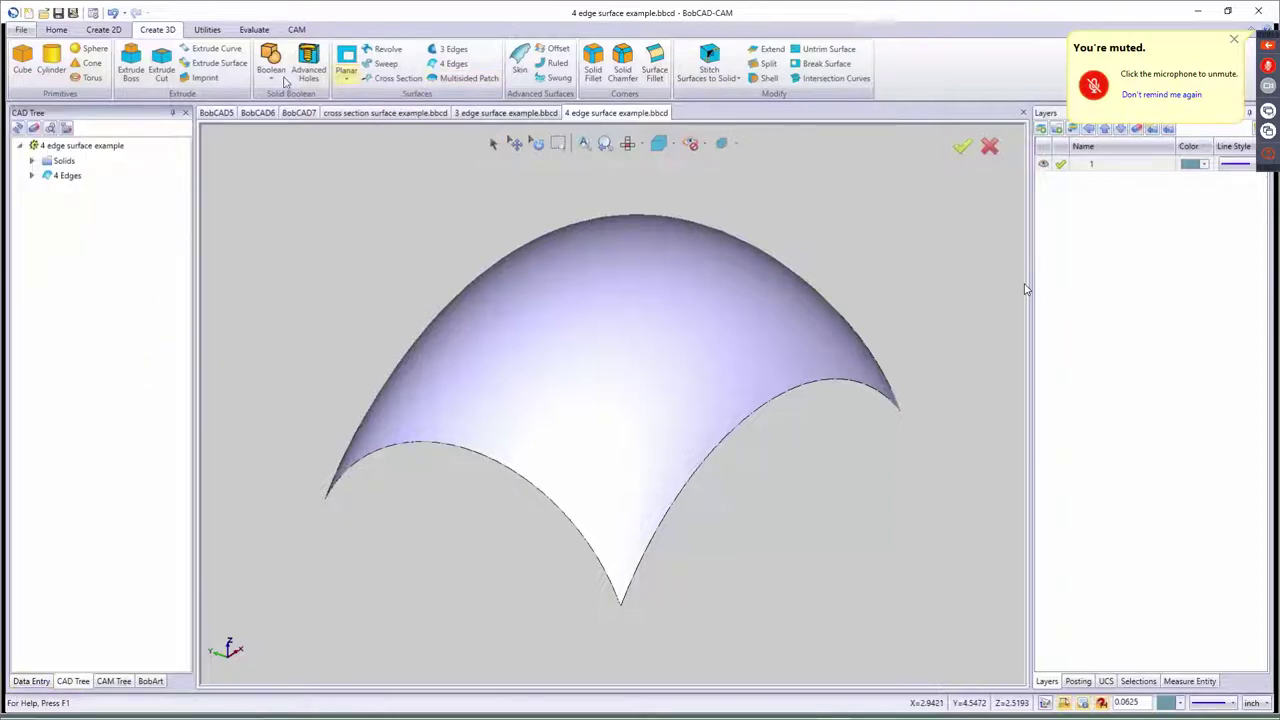
# - Open the multisided patch surface example file from Examples
pyautogui.click(41, 14)
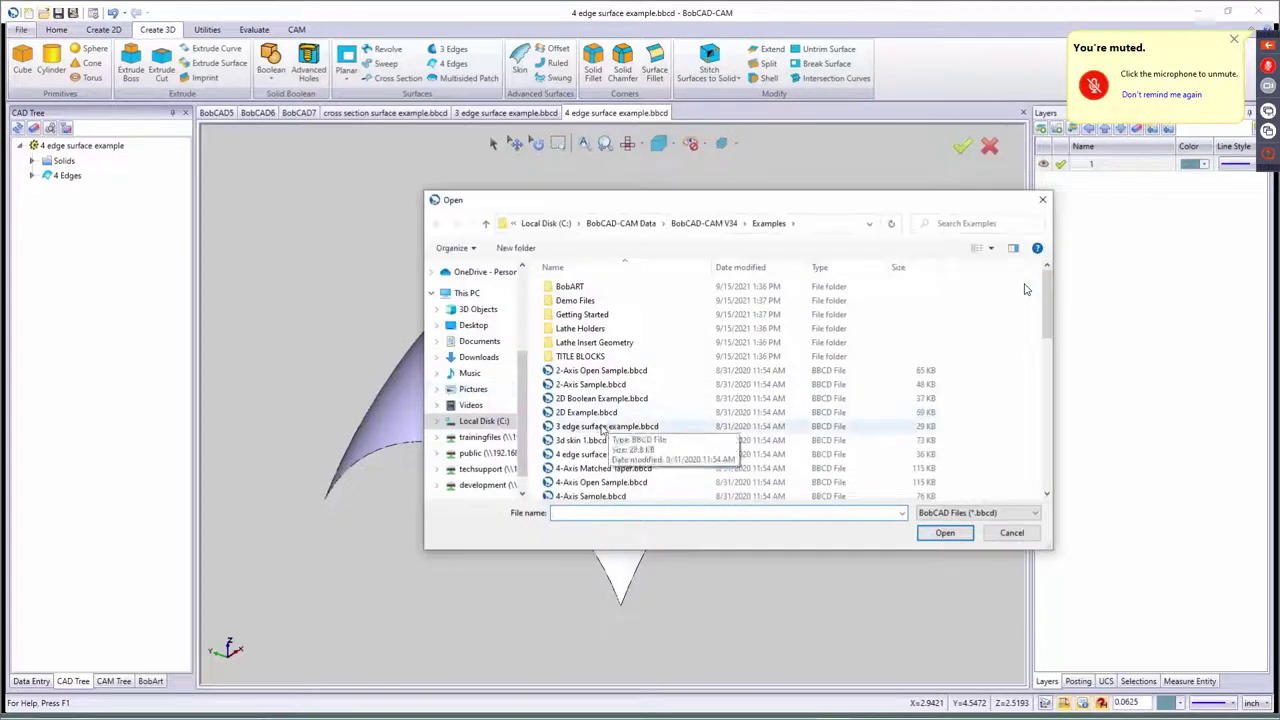
pyautogui.scroll(-8, 603, 430)
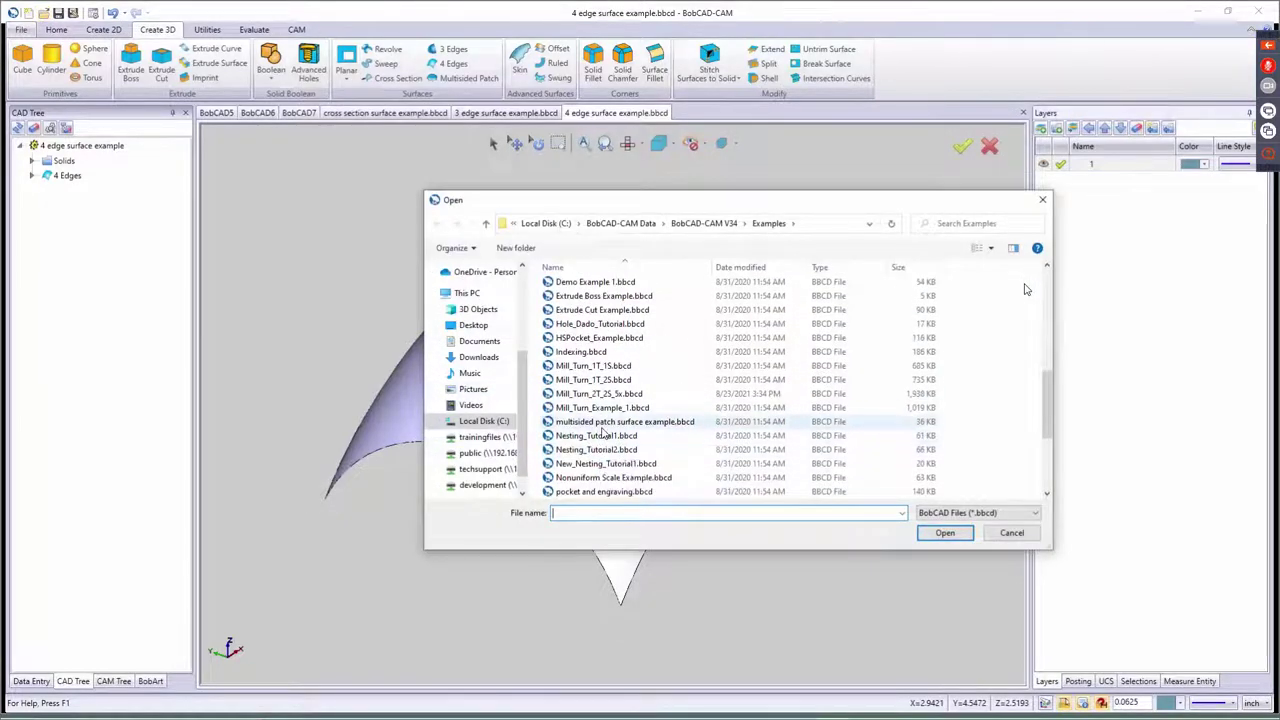
pyautogui.click(603, 421)
pyautogui.click(945, 532)
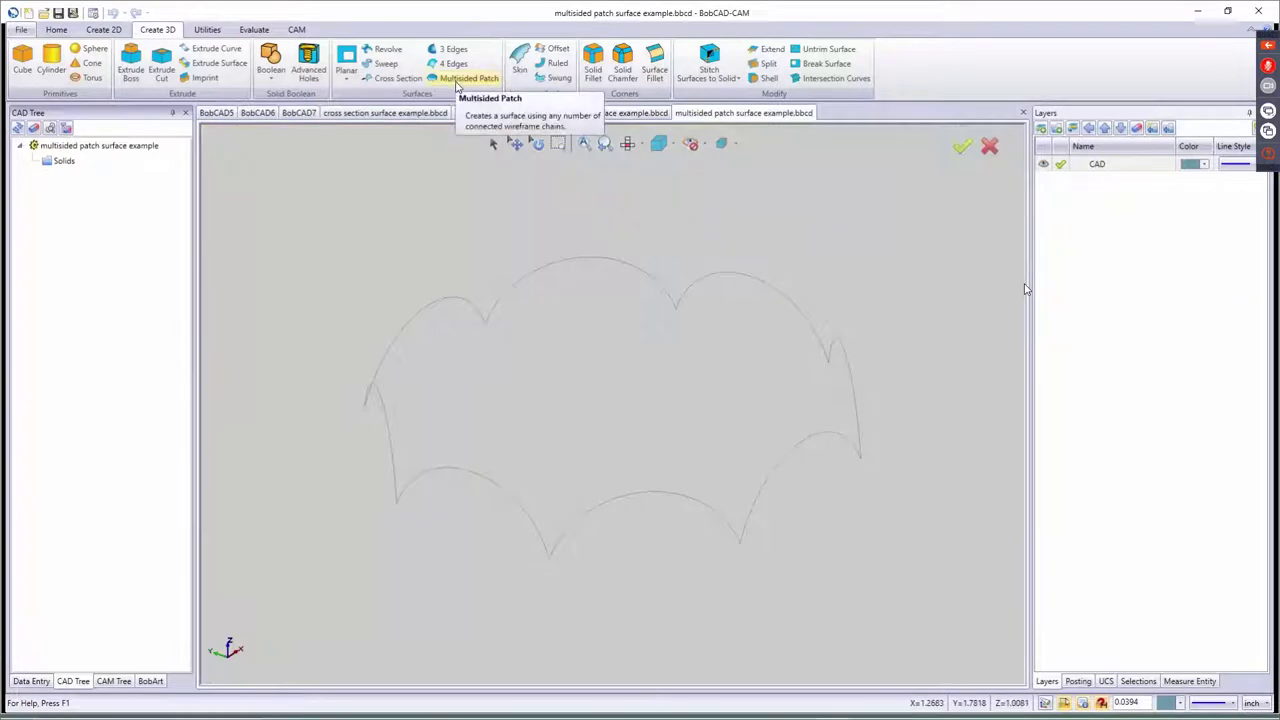
# - Start Multisided Patch and chain the top, right and front boundary curves
pyautogui.click(460, 80)
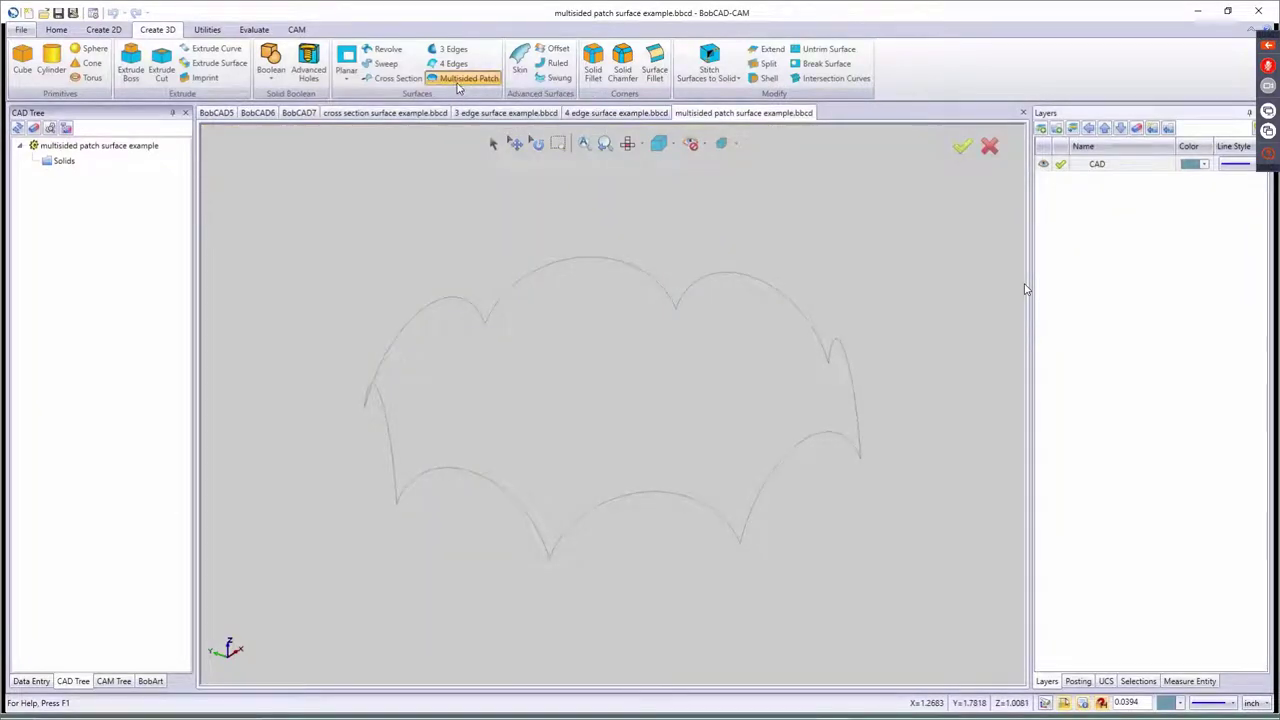
pyautogui.click(484, 320)
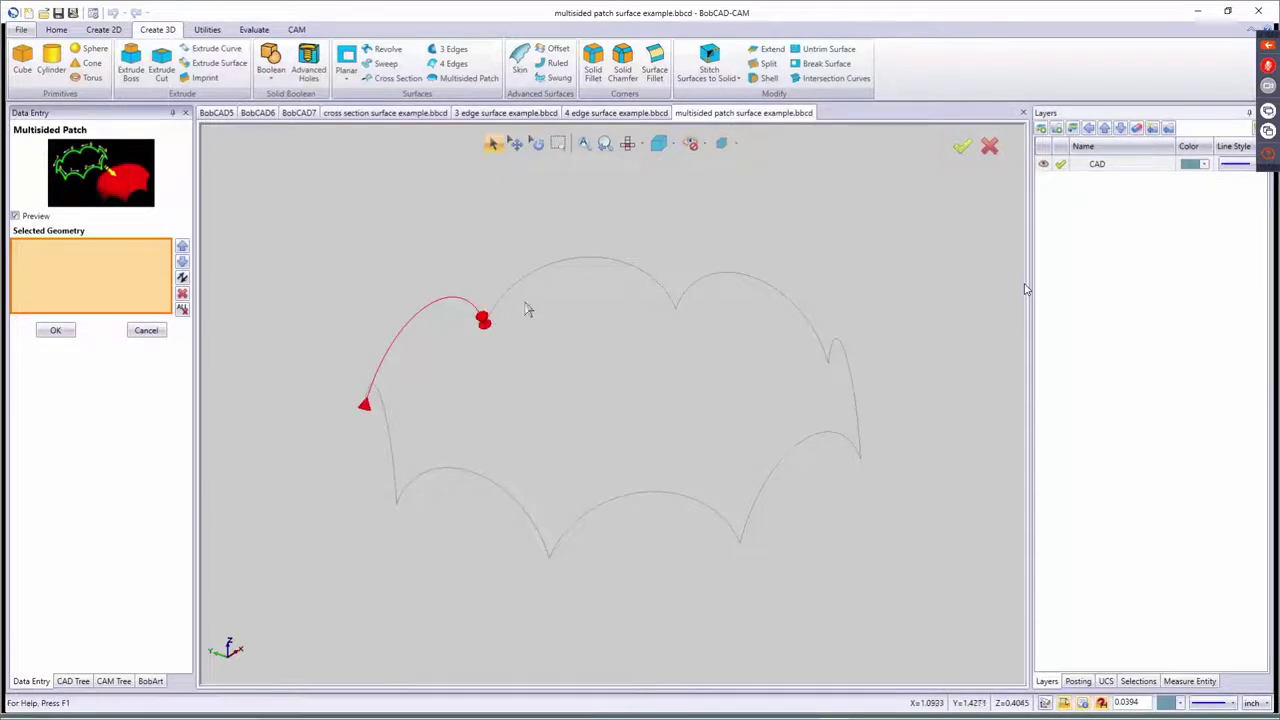
pyautogui.keyDown('shift'); pyautogui.click(668, 300); pyautogui.keyUp('shift')
pyautogui.click(670, 300)
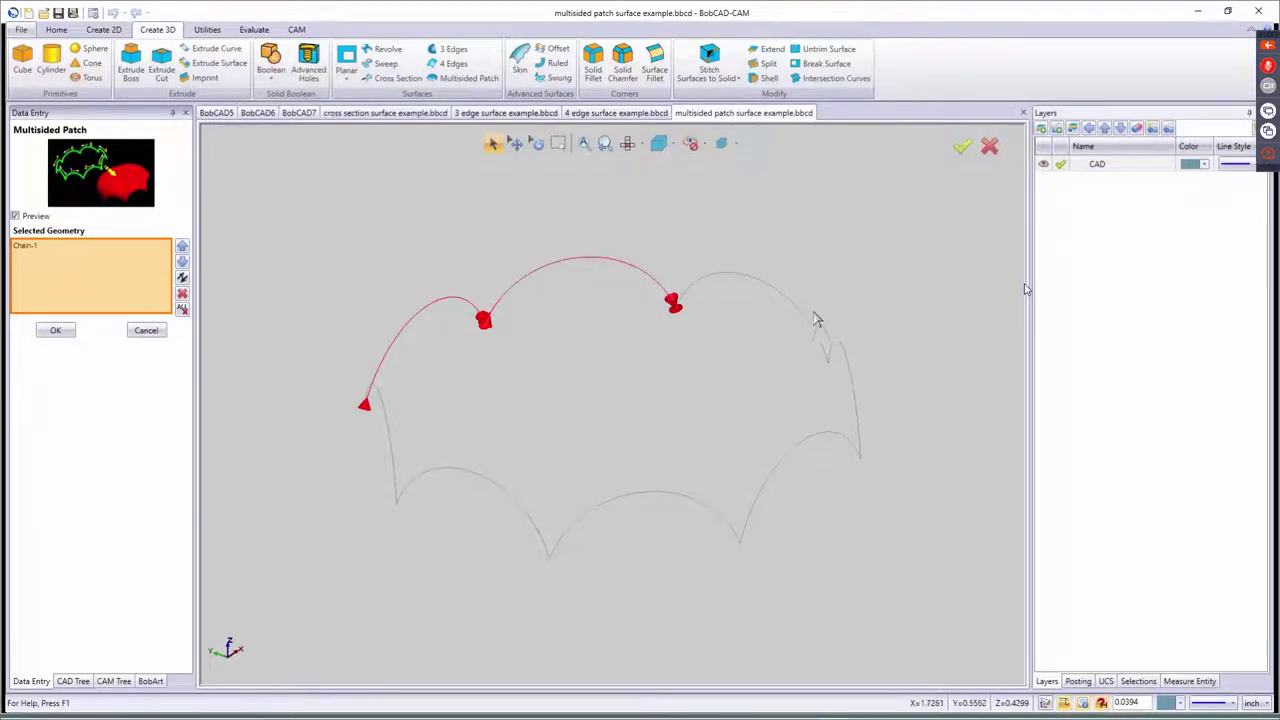
pyautogui.click(826, 350)
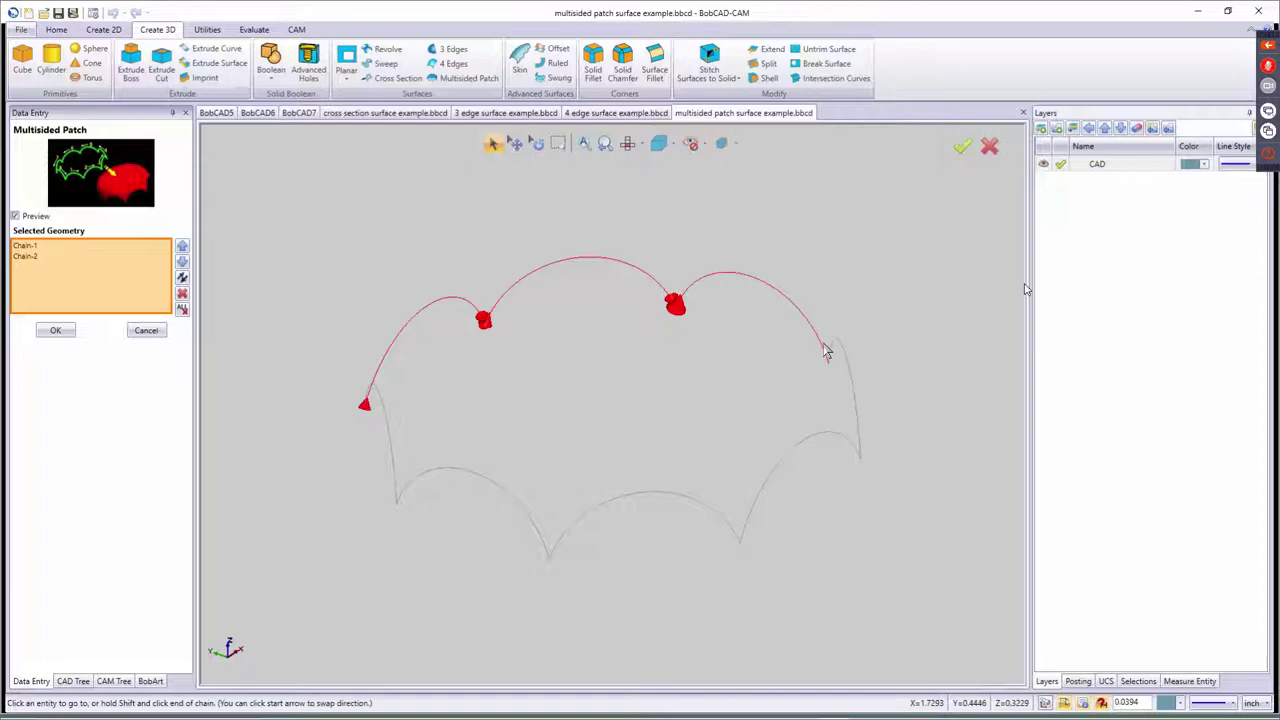
pyautogui.click(859, 442)
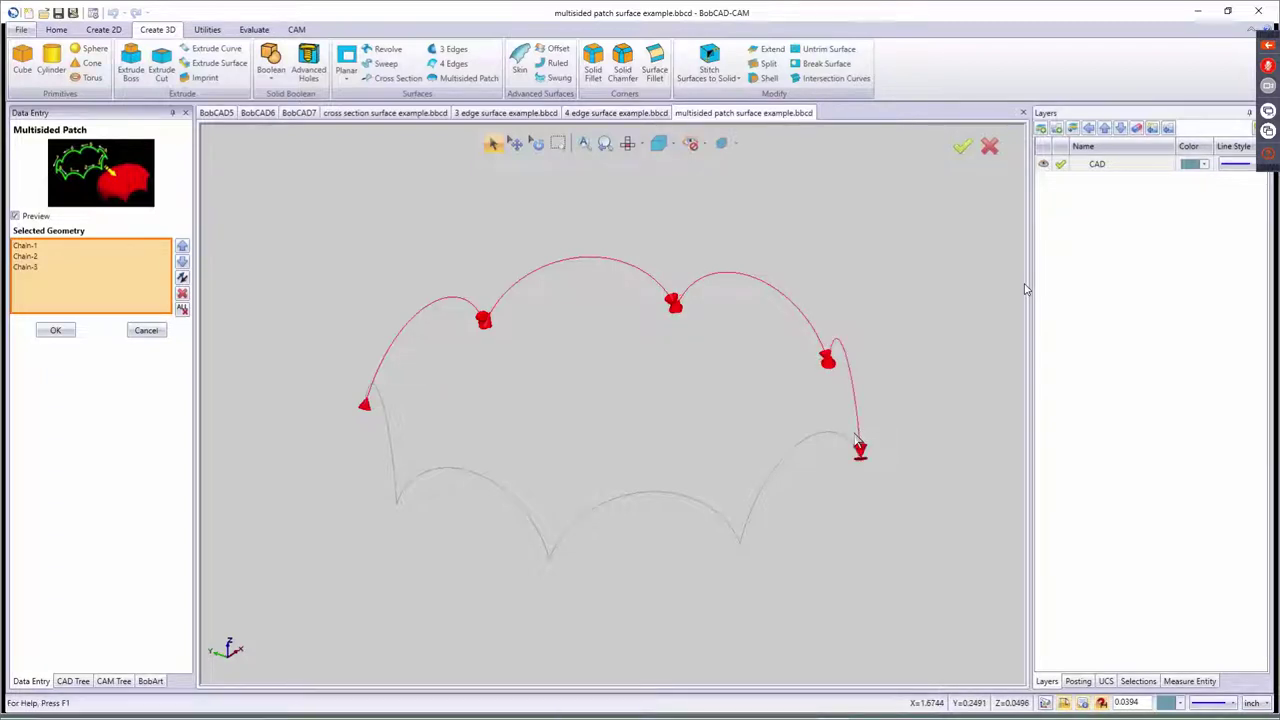
pyautogui.click(744, 532)
pyautogui.click(561, 550)
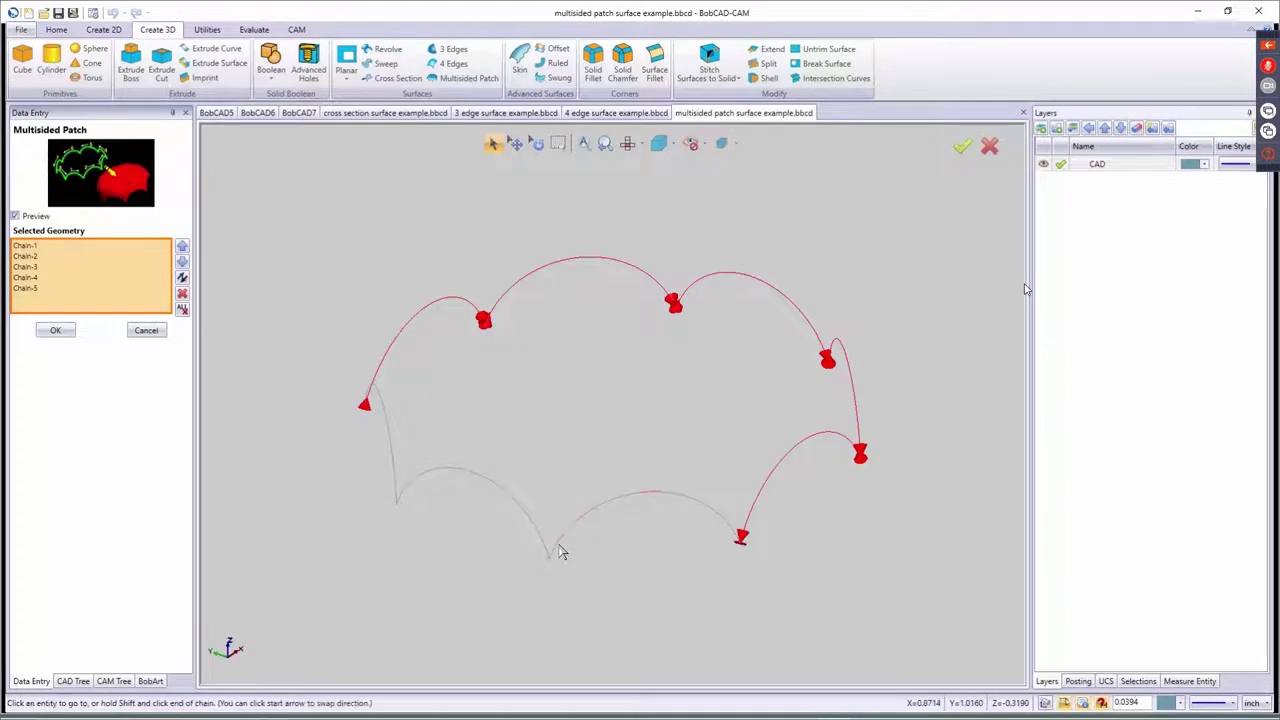
pyautogui.click(561, 551)
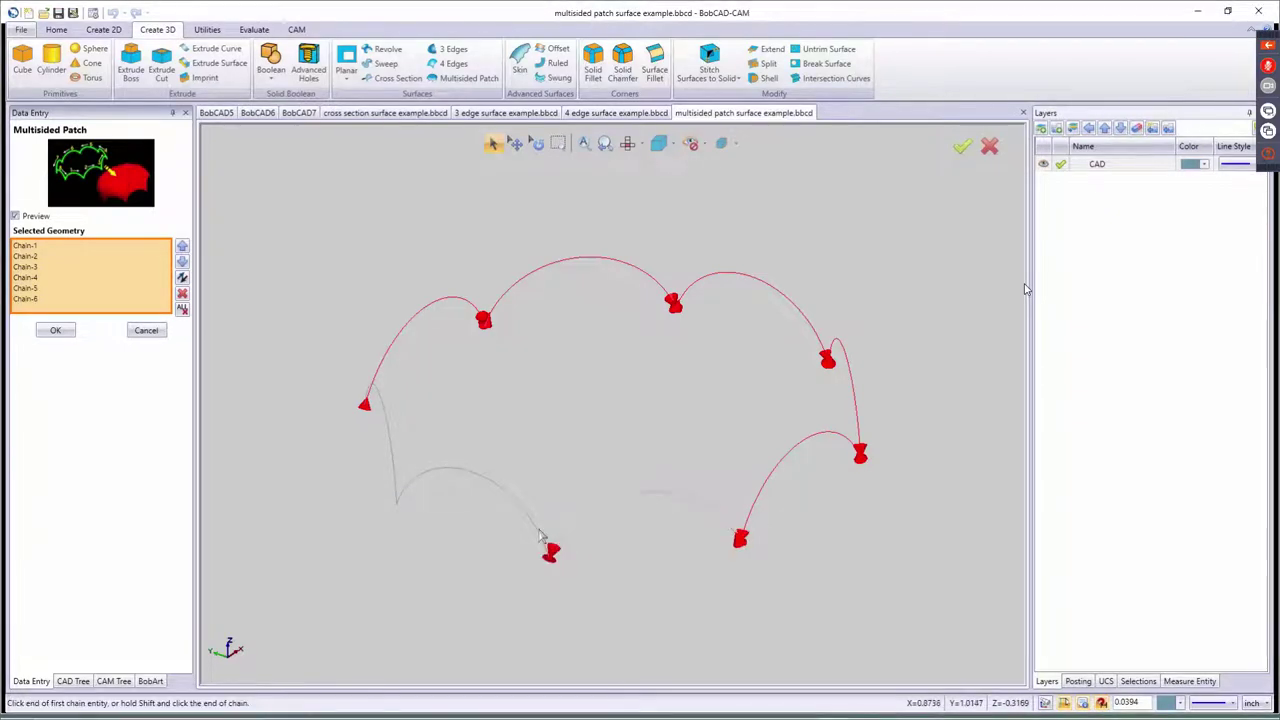
# - Chain the front-left and left curves, correcting a wrong pick, and accept the dome patch
pyautogui.click(408, 494)
pyautogui.click(363, 405)
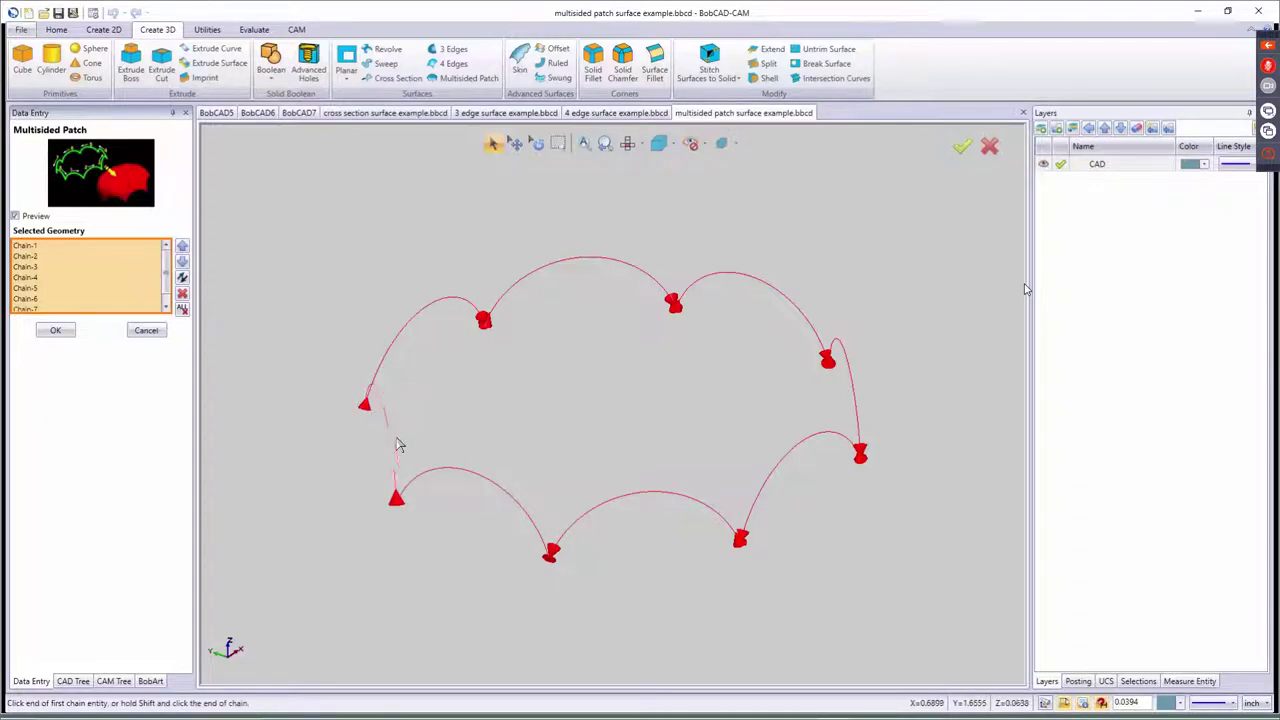
pyautogui.click(406, 496)
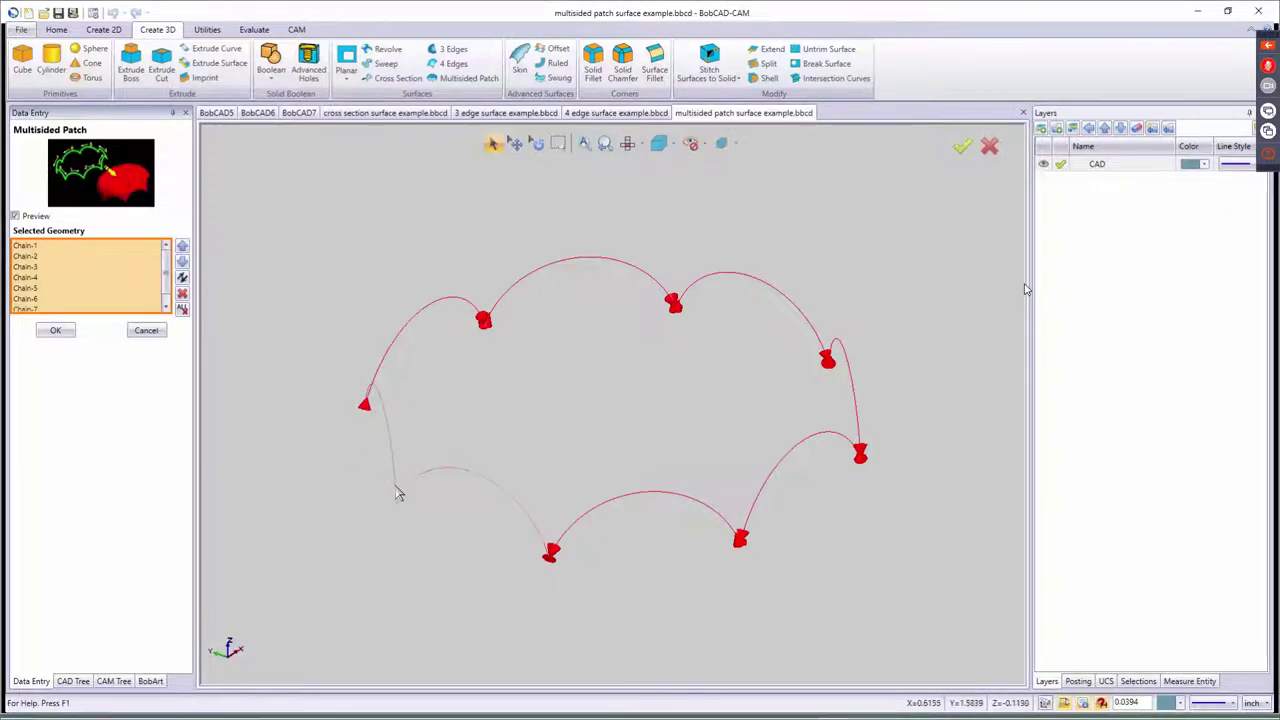
pyautogui.click(400, 500)
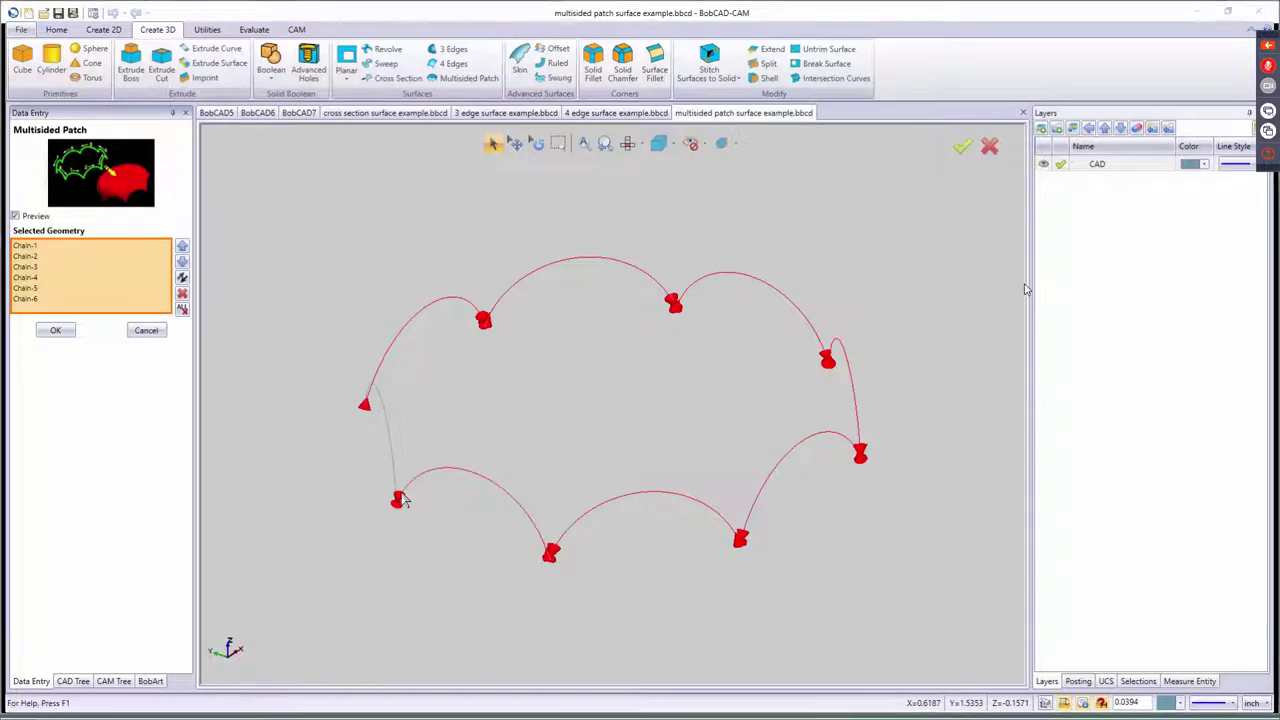
pyautogui.click(362, 402)
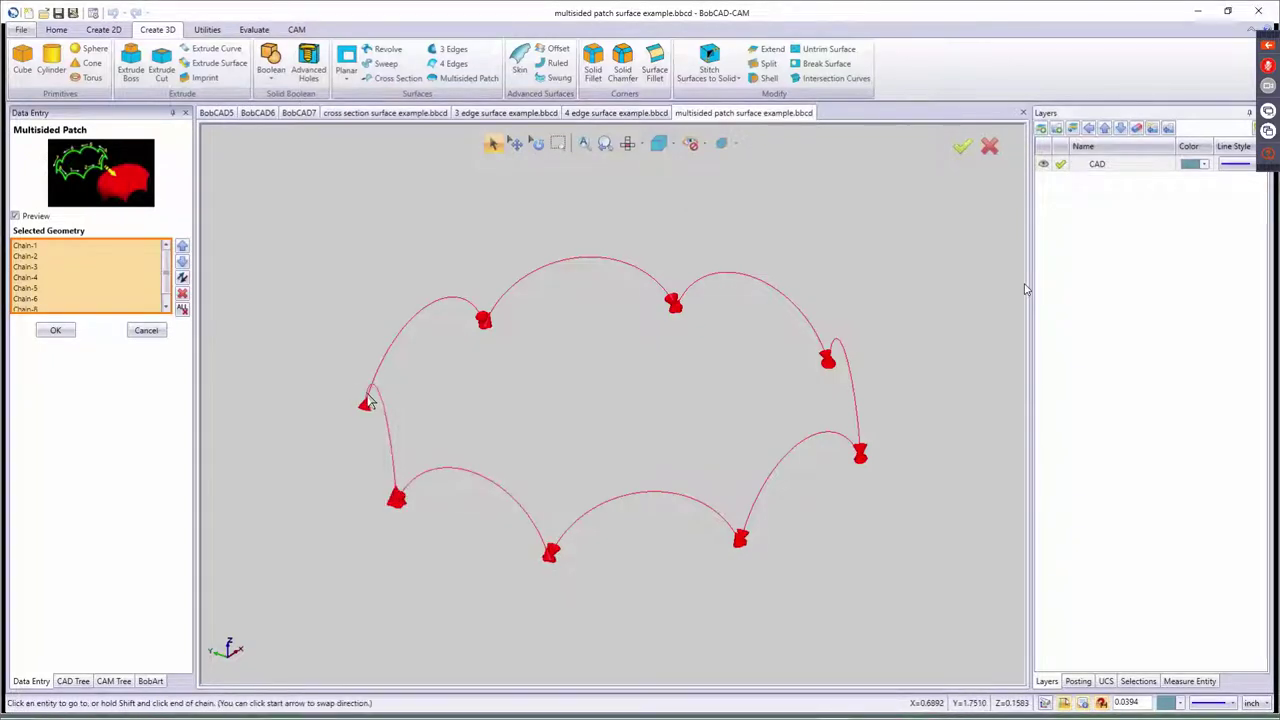
pyautogui.click(367, 400)
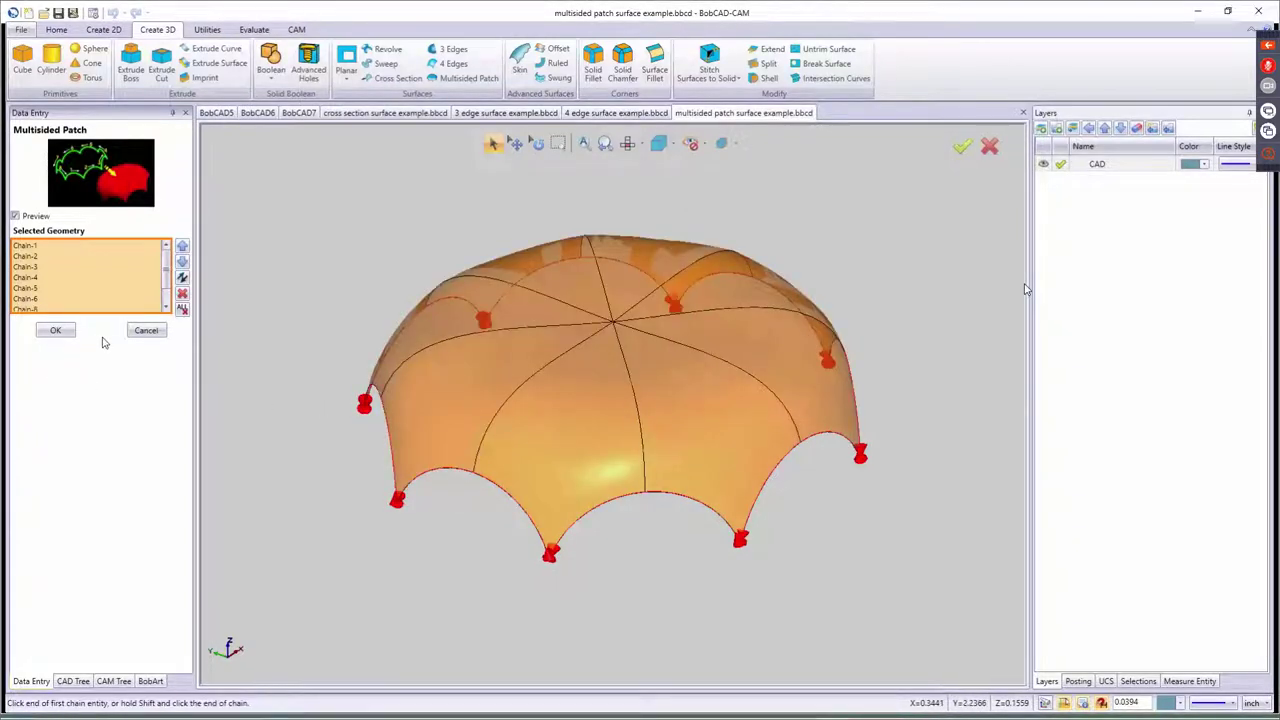
pyautogui.click(55, 332)
pyautogui.click(66, 331)
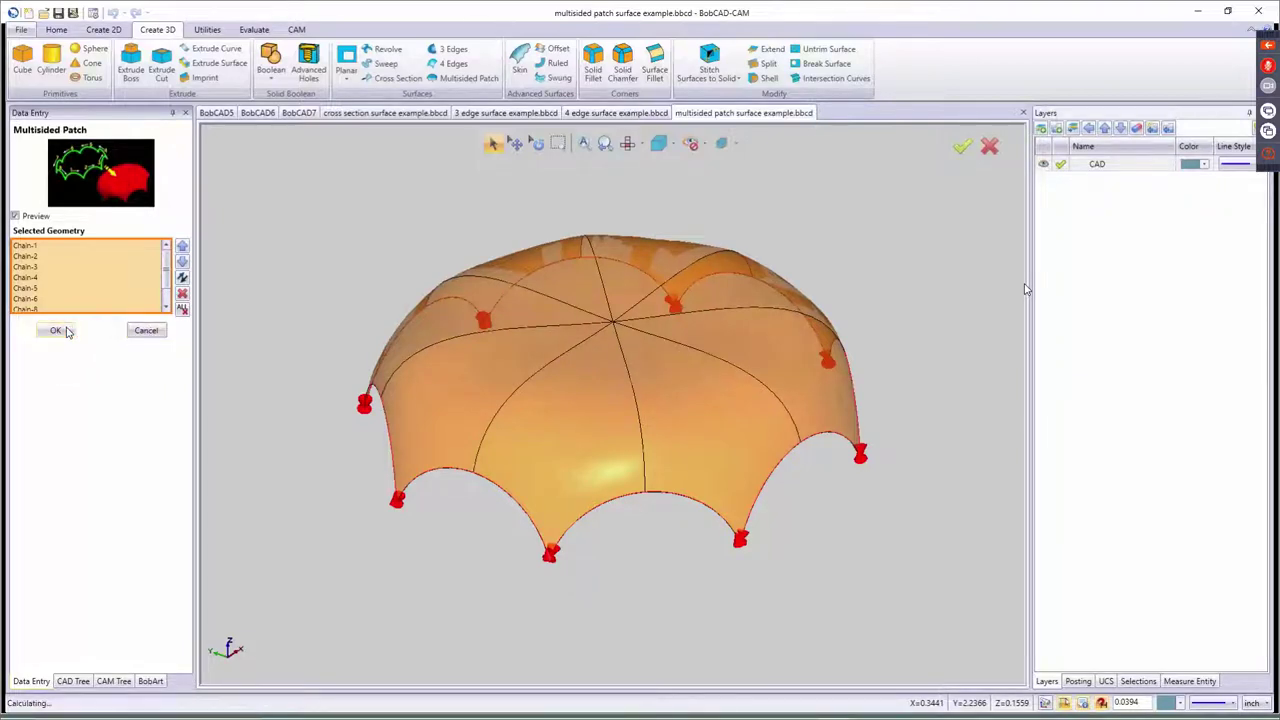
# - Close the patch panel, orbit the finished eight-sided dome, then start and cancel Skin
pyautogui.click(146, 330)
pyautogui.scroll(-3, 567, 407)
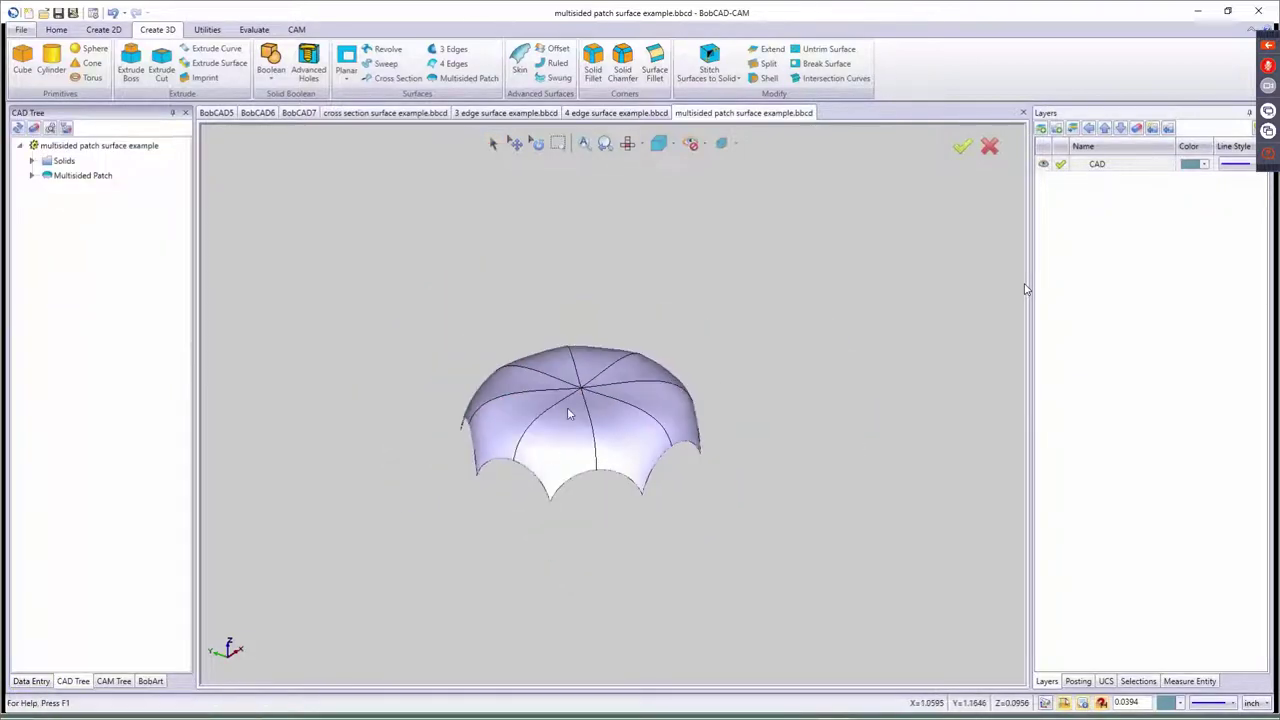
pyautogui.scroll(5, 597, 406)
pyautogui.moveTo(594, 395); pyautogui.dragTo(565, 335, button='middle')
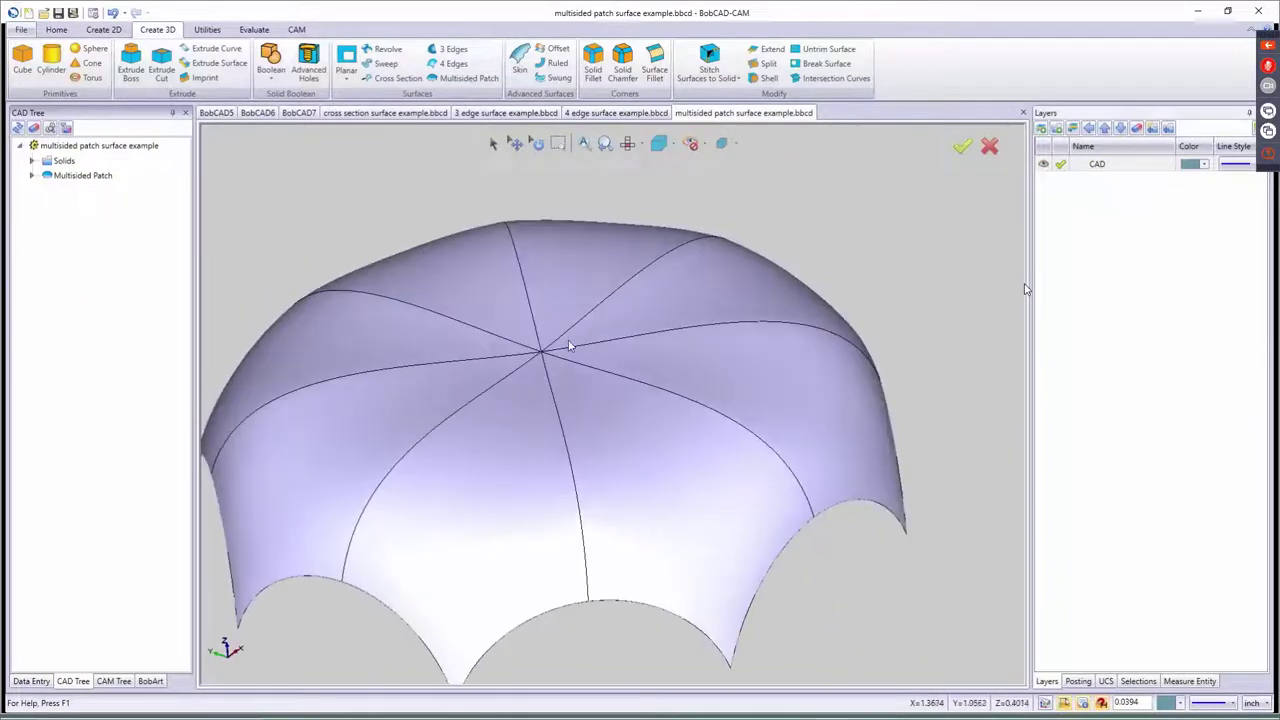
pyautogui.scroll(-3, 567, 340)
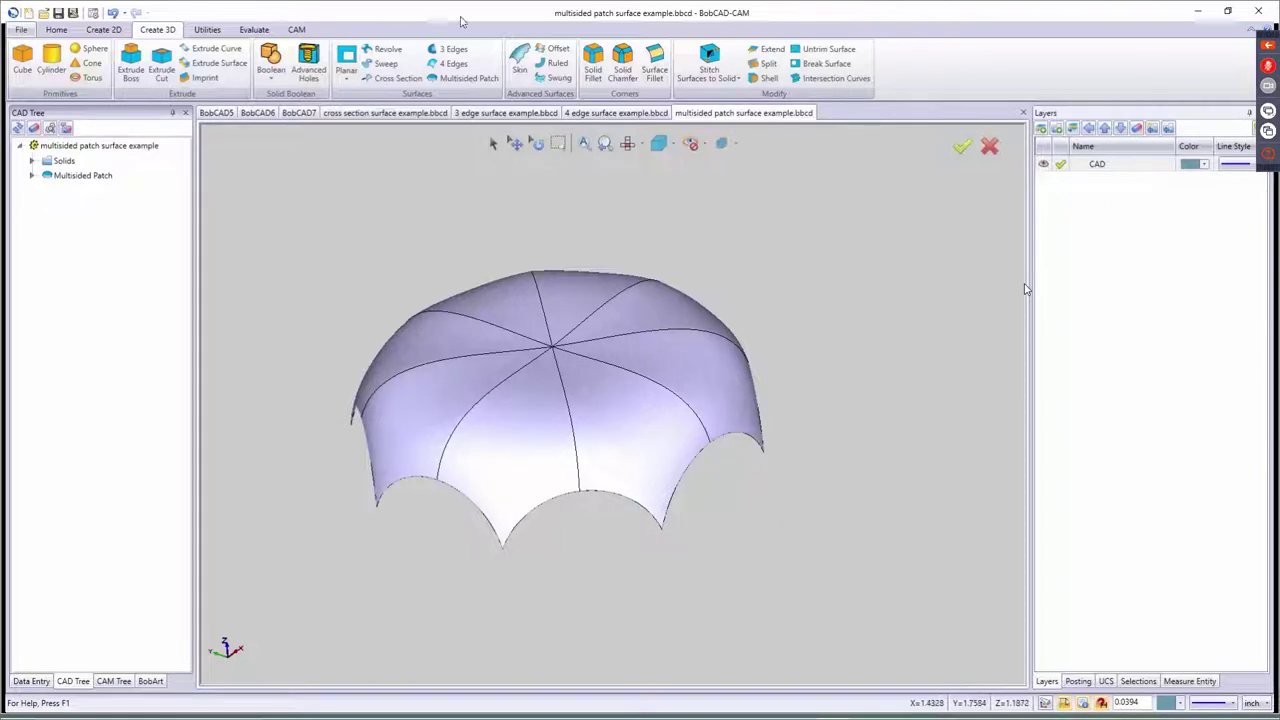
pyautogui.click(521, 69)
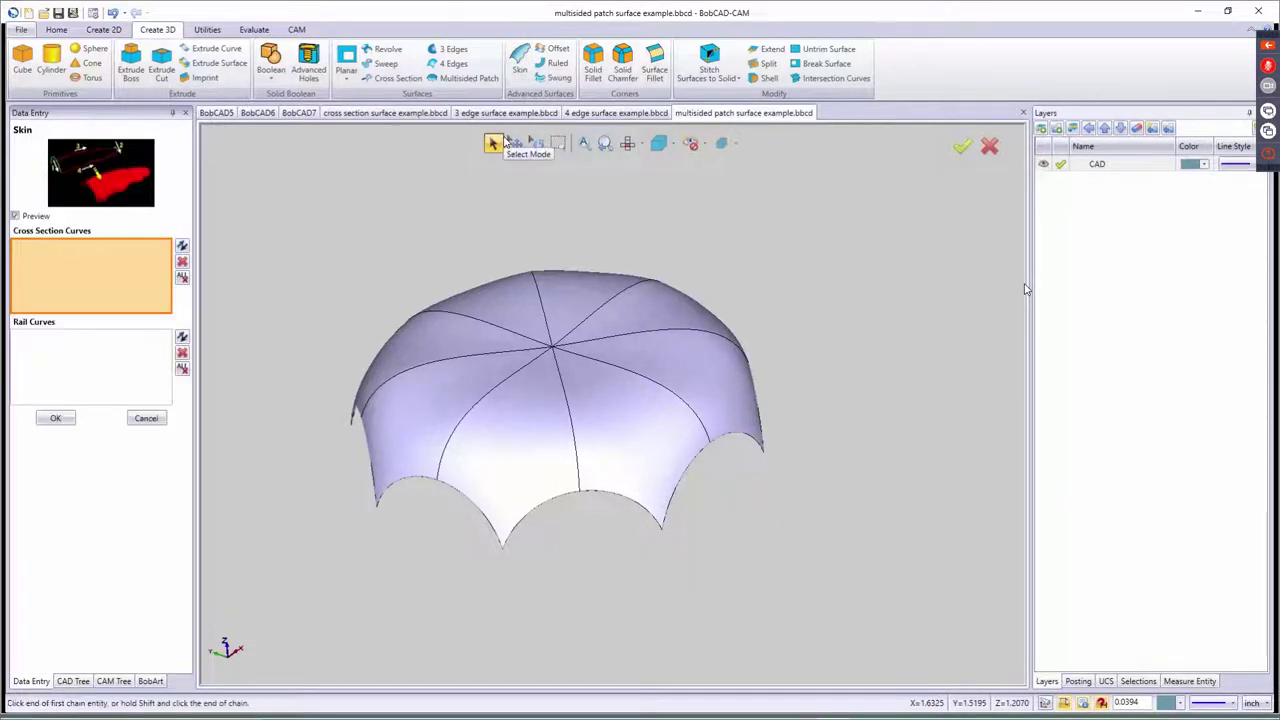
pyautogui.click(146, 418)
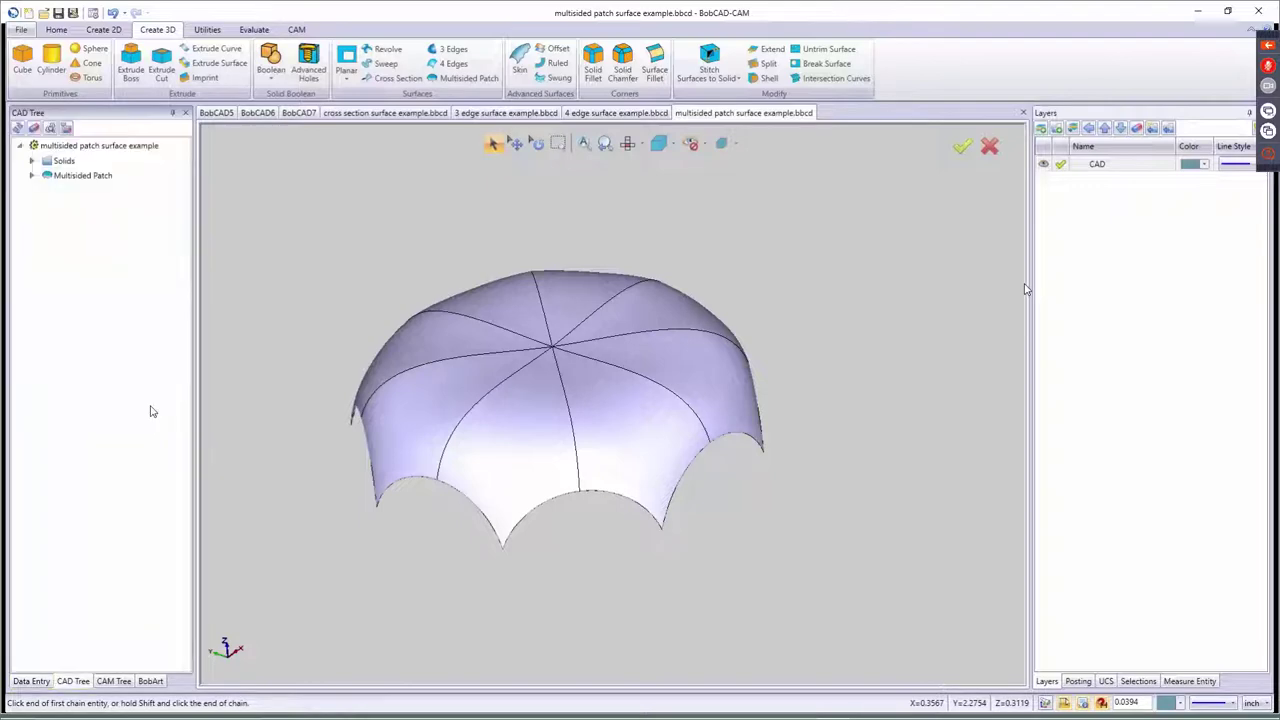
# - Open Skin Surface Example.bbcd from Examples and start the Skin command on its curves
pyautogui.click(42, 13)
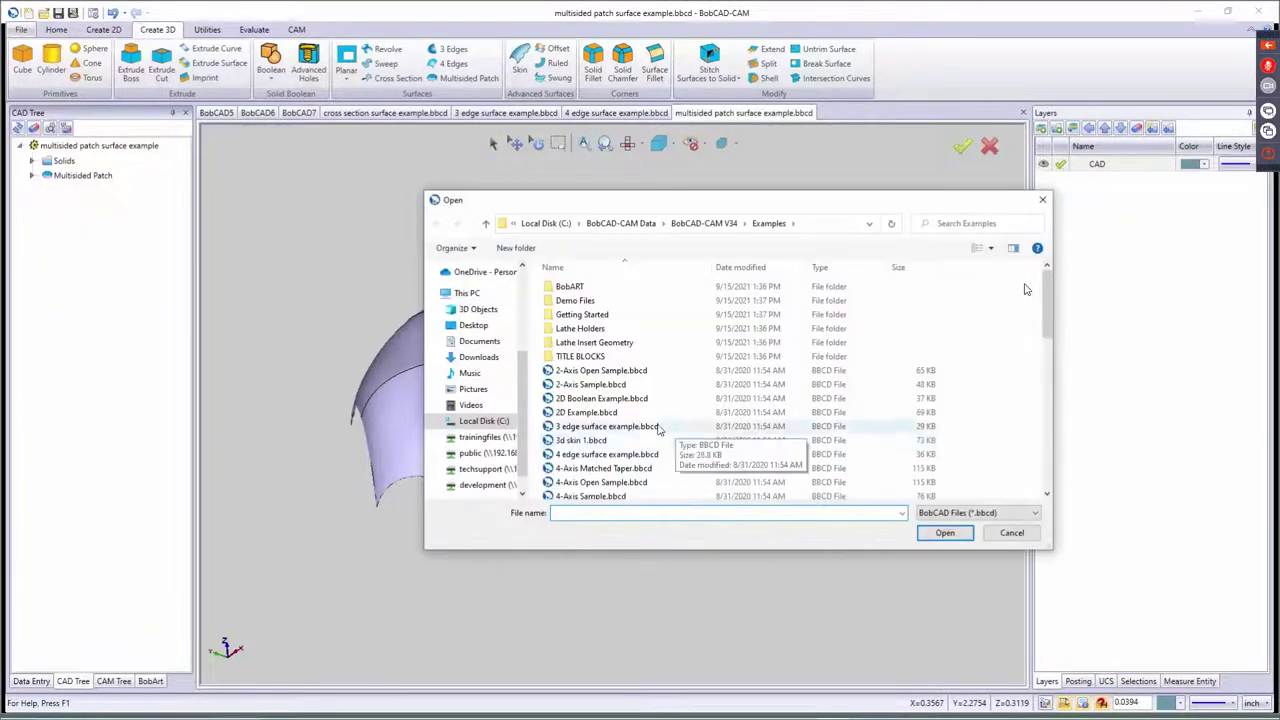
pyautogui.scroll(-12, 640, 440)
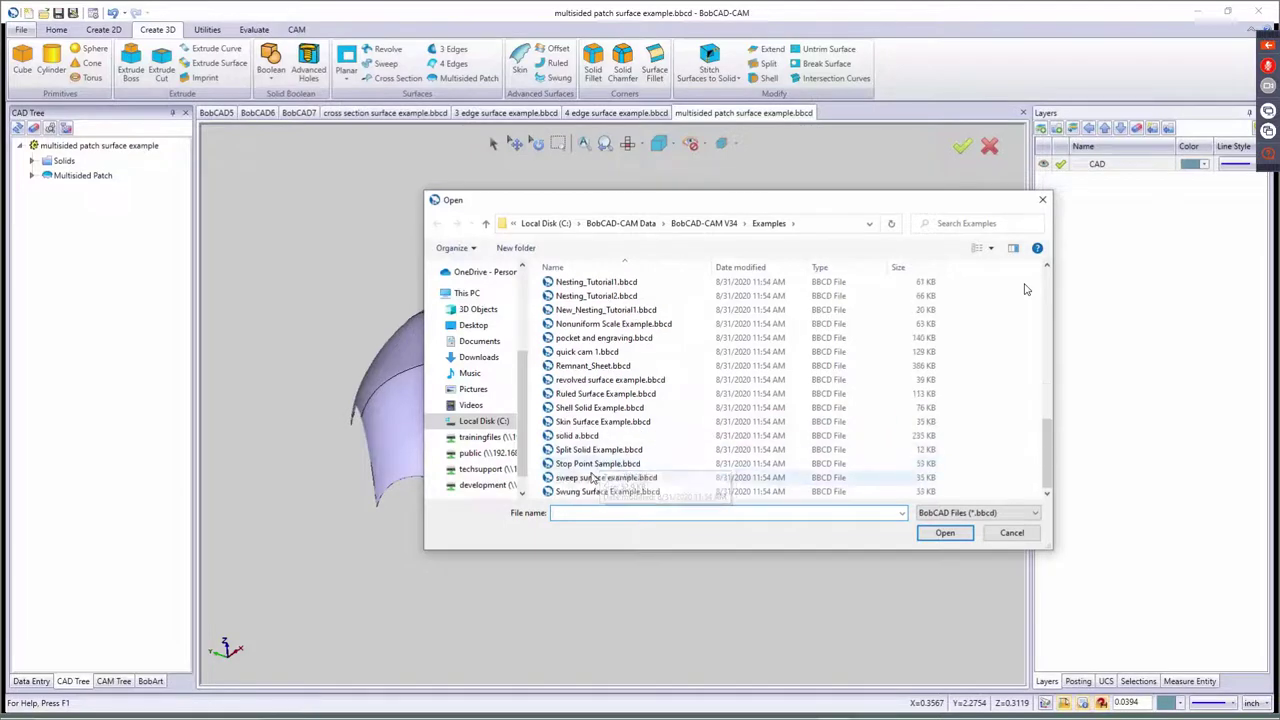
pyautogui.click(580, 437)
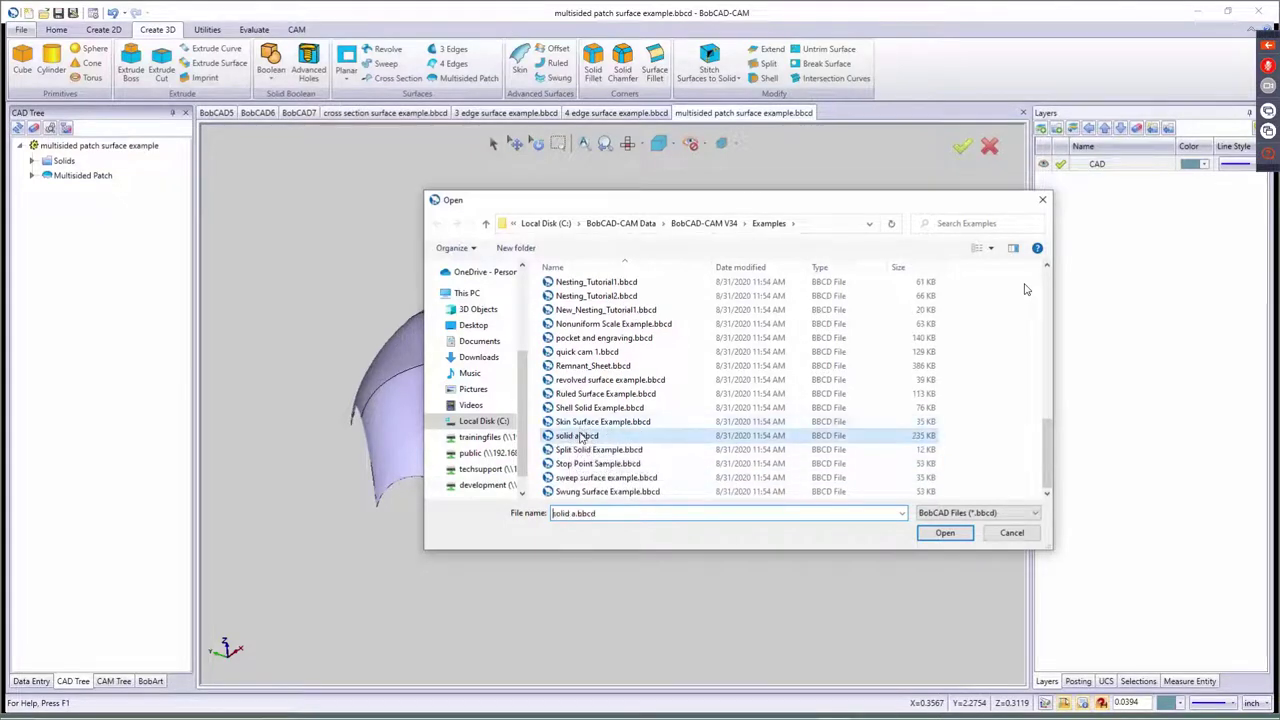
pyautogui.click(602, 421)
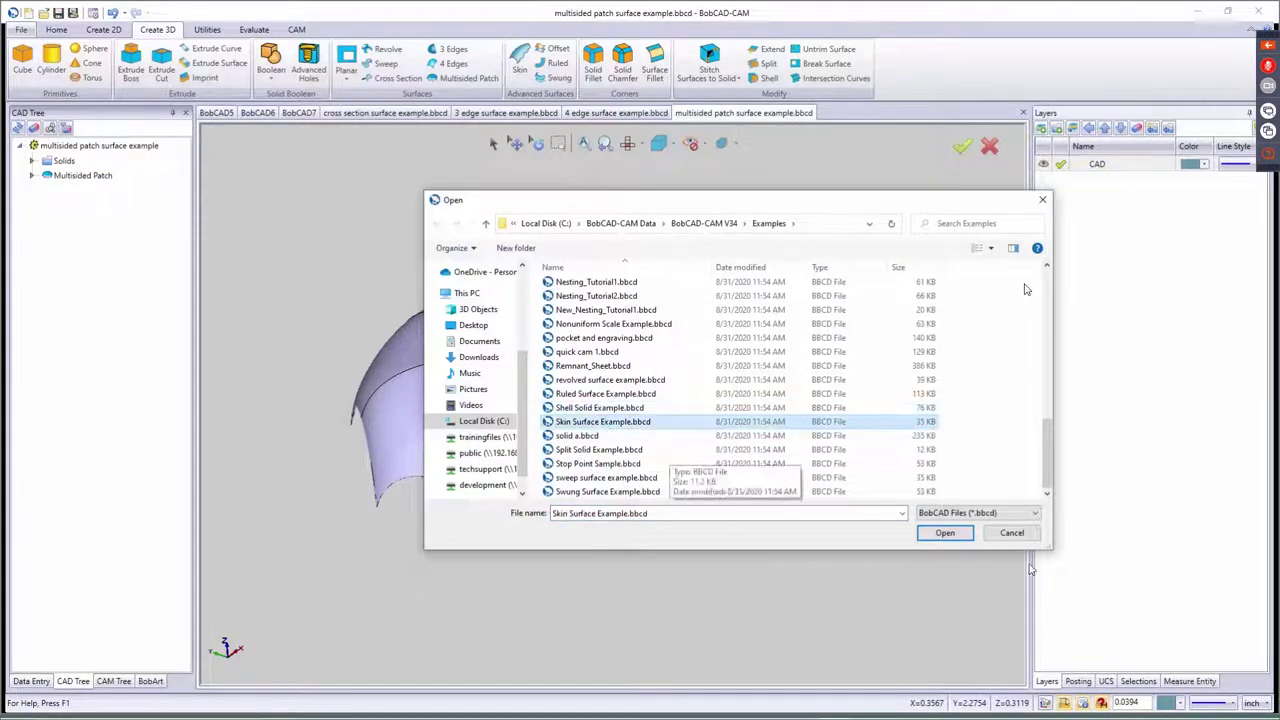
pyautogui.click(945, 532)
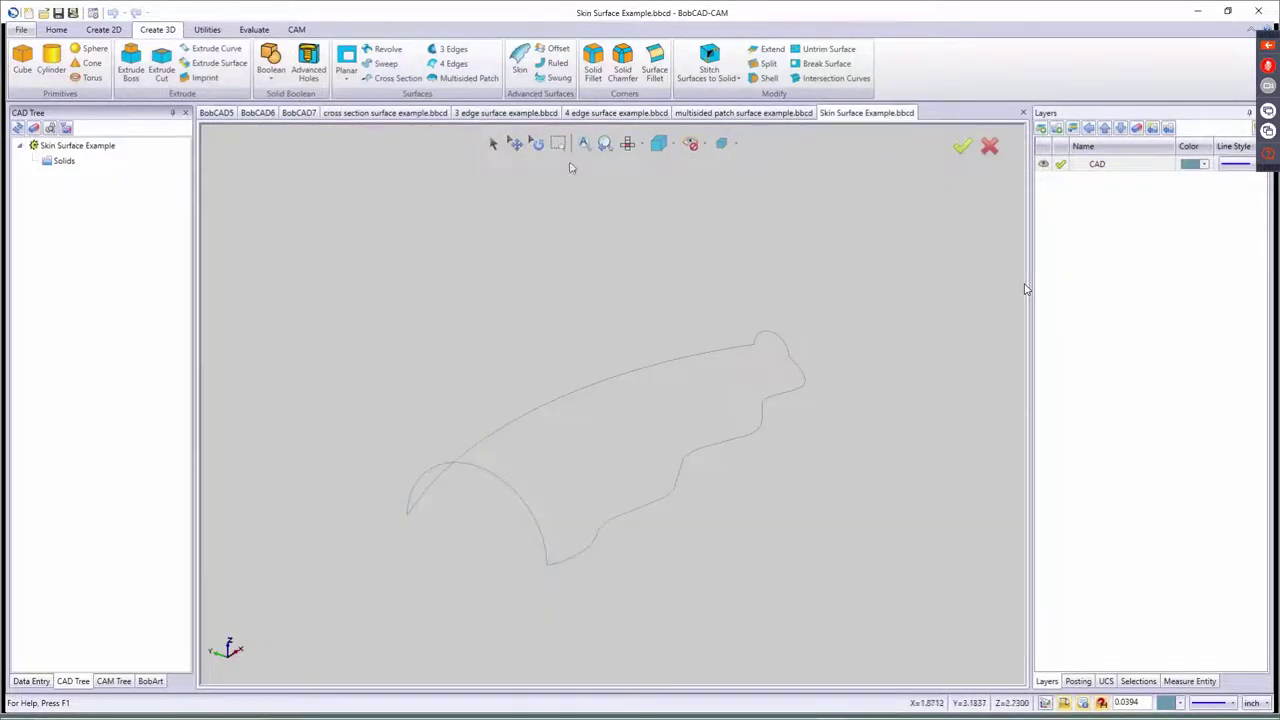
pyautogui.click(519, 62)
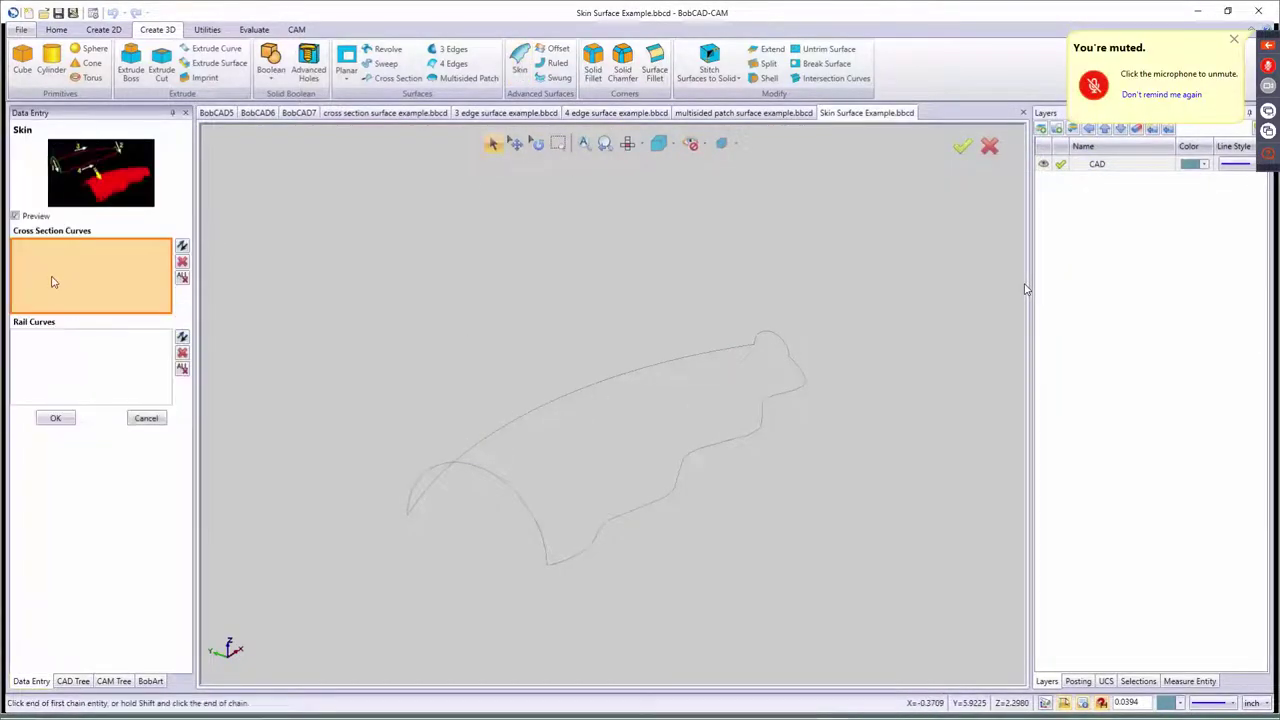
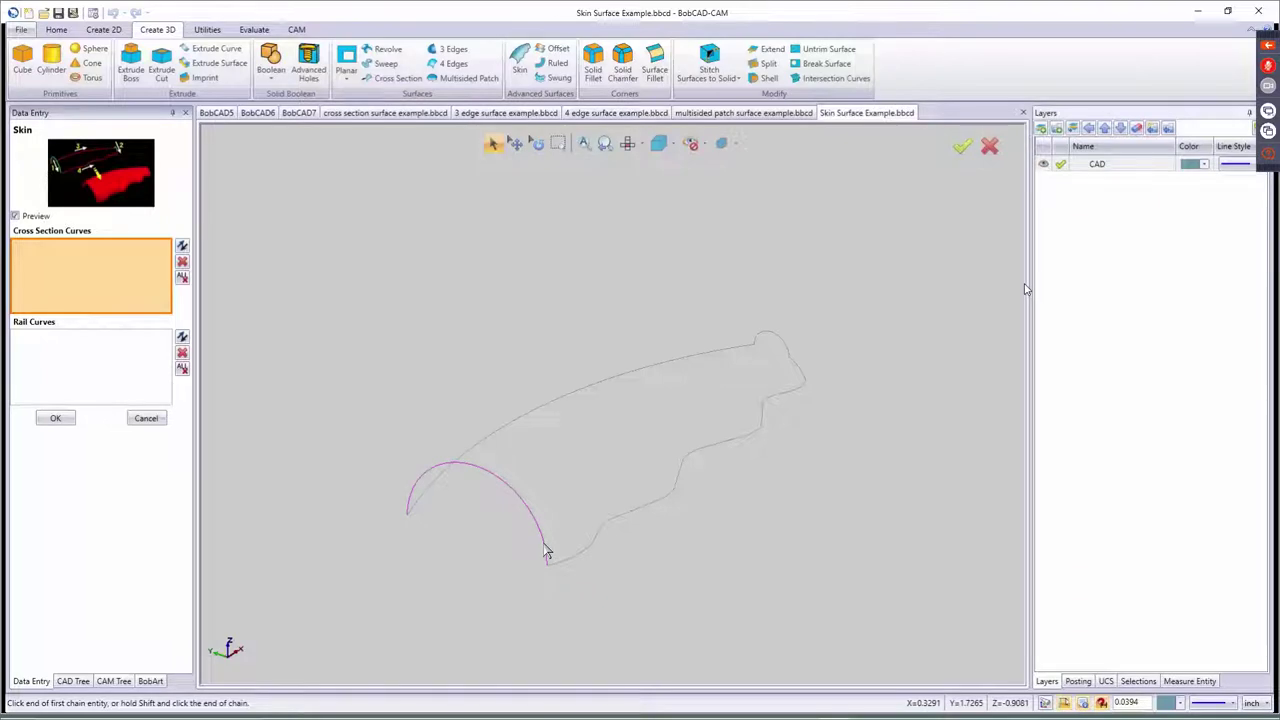
# - Chain the left arch and the small right arch as the two cross-section curves
pyautogui.click(545, 551)
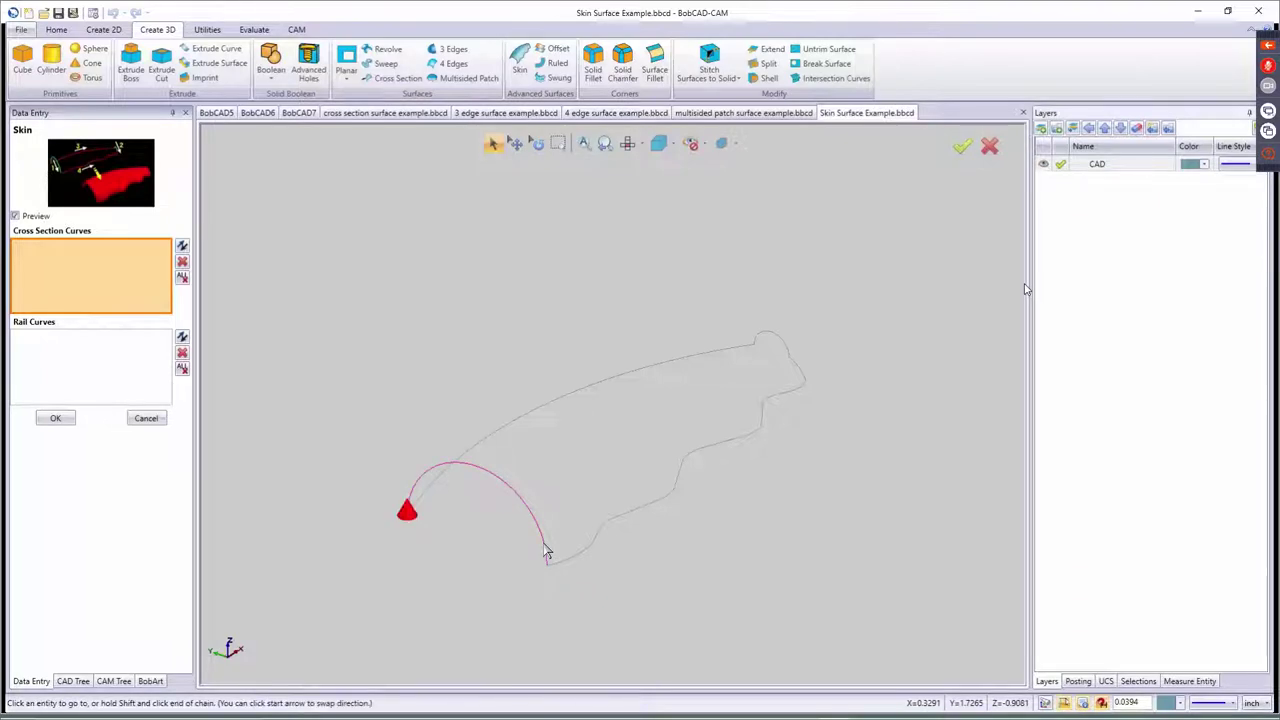
pyautogui.click(545, 551)
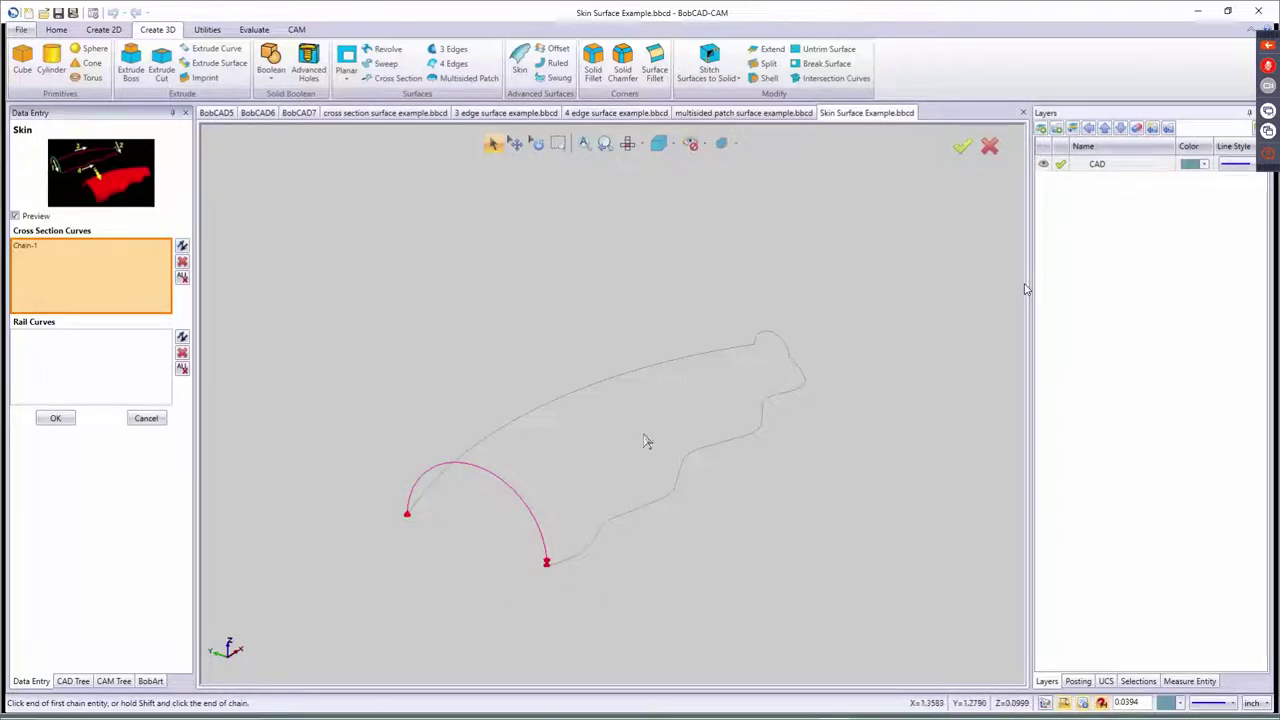
pyautogui.click(790, 356)
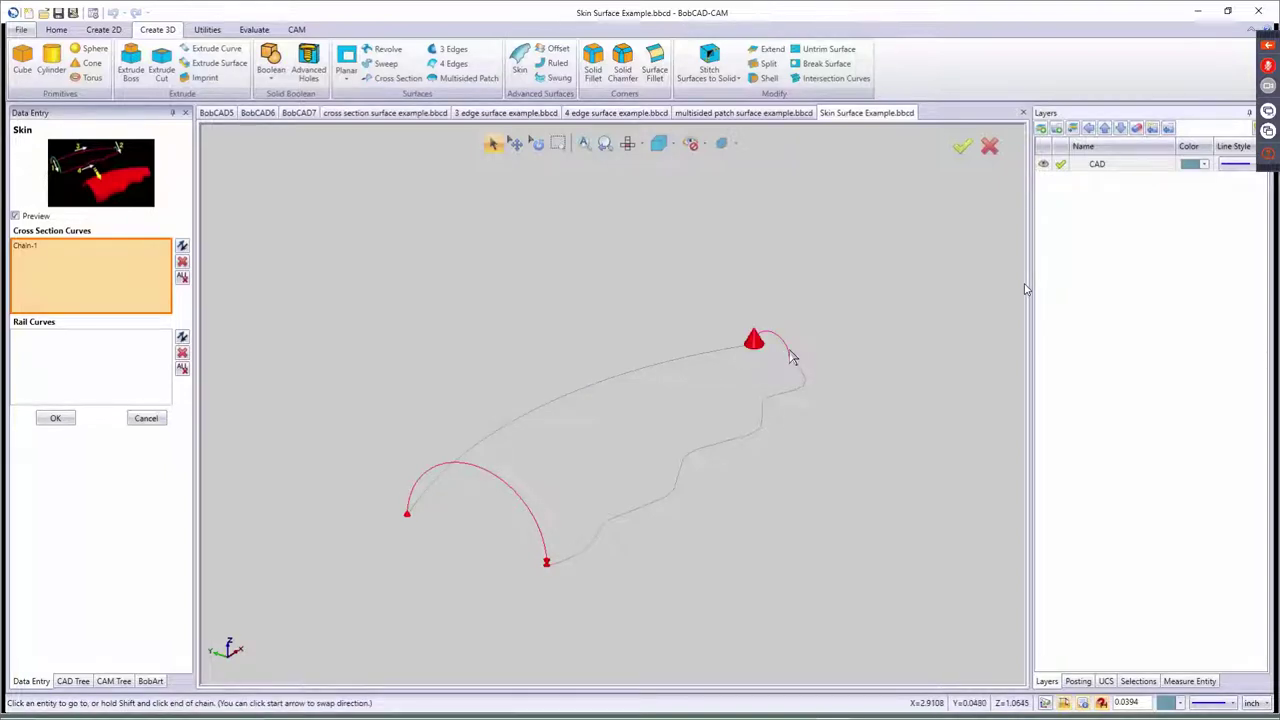
pyautogui.click(790, 356)
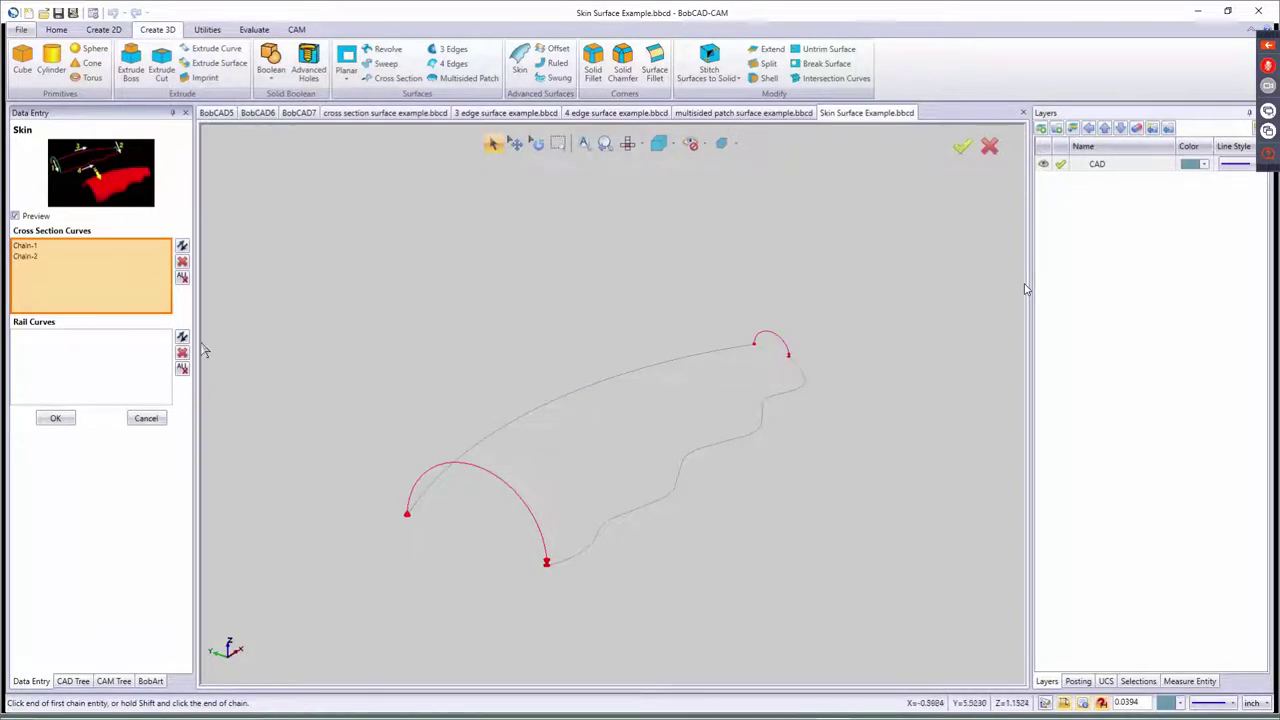
# - Pick the long top curve and wavy curve as rails, check the skin preview, then cancel
pyautogui.click(71, 370)
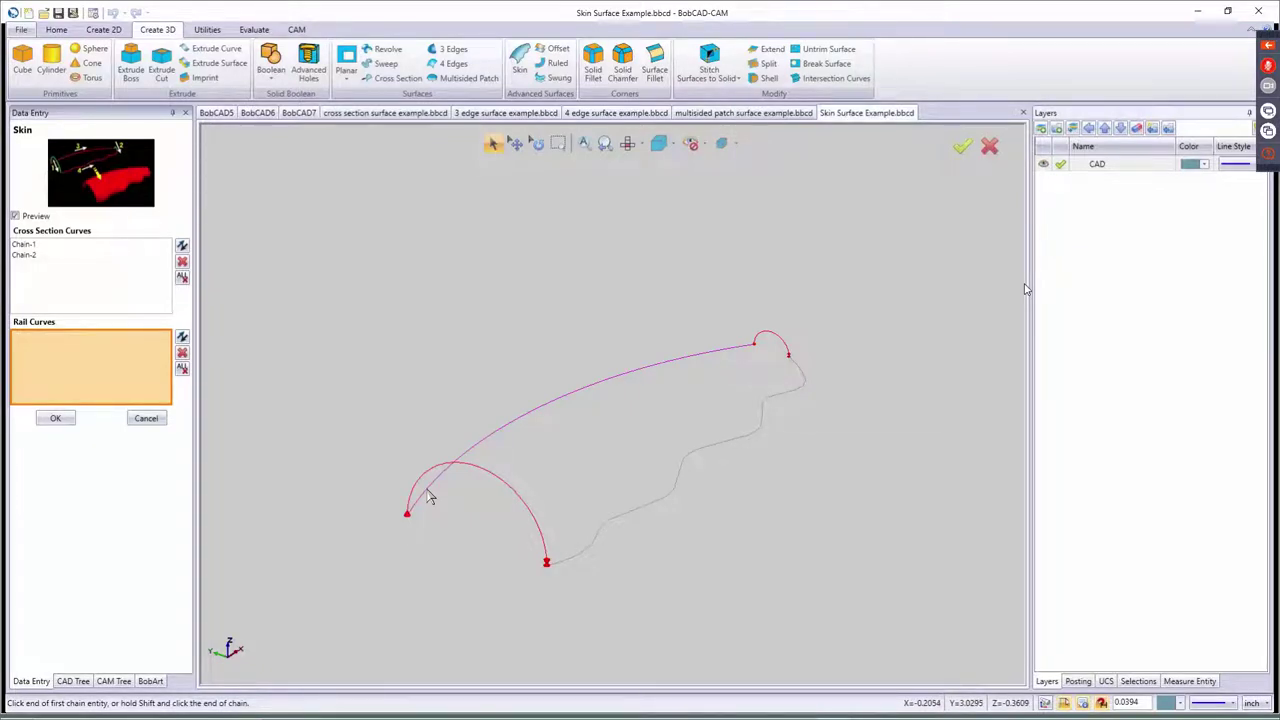
pyautogui.click(429, 495)
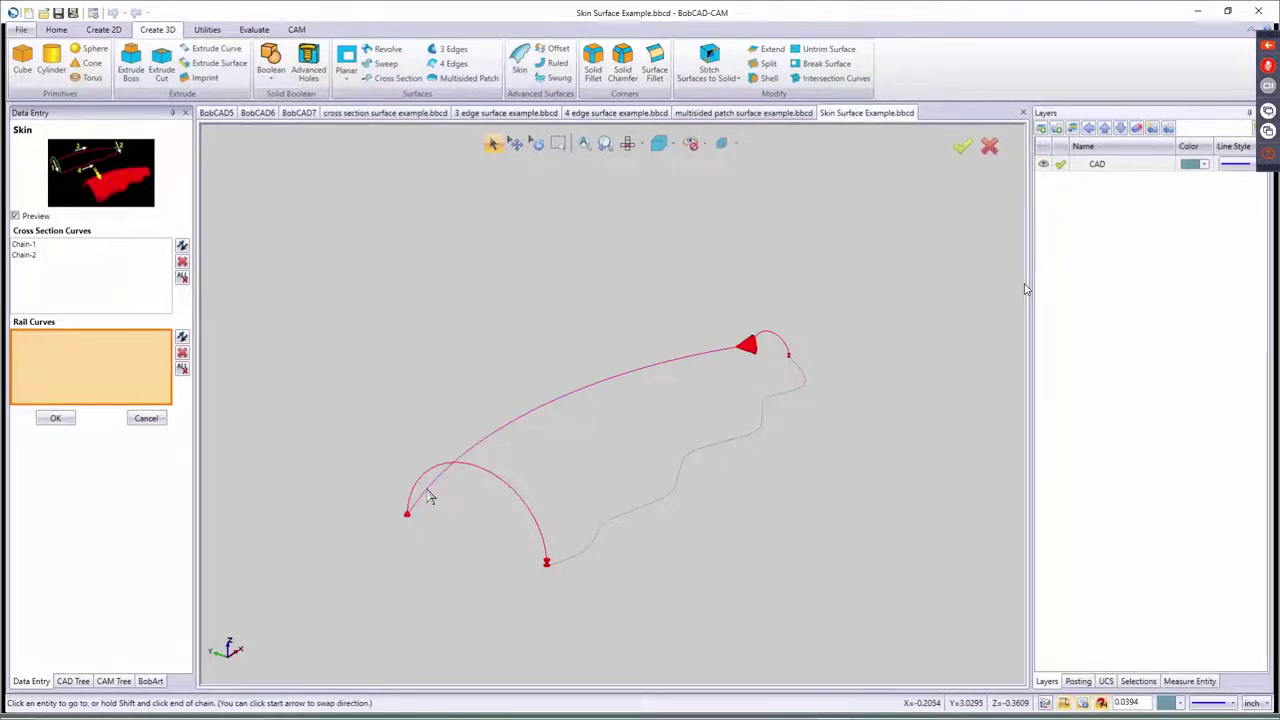
pyautogui.click(429, 495)
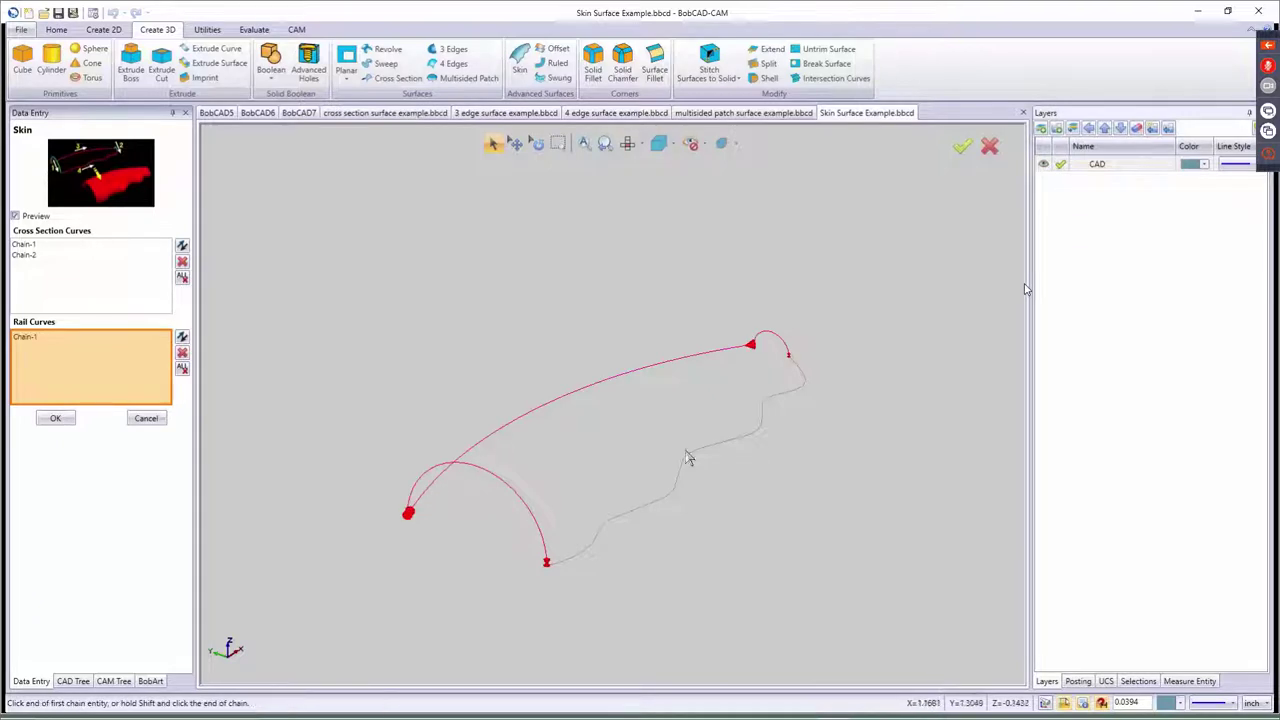
pyautogui.scroll(3, 806, 382)
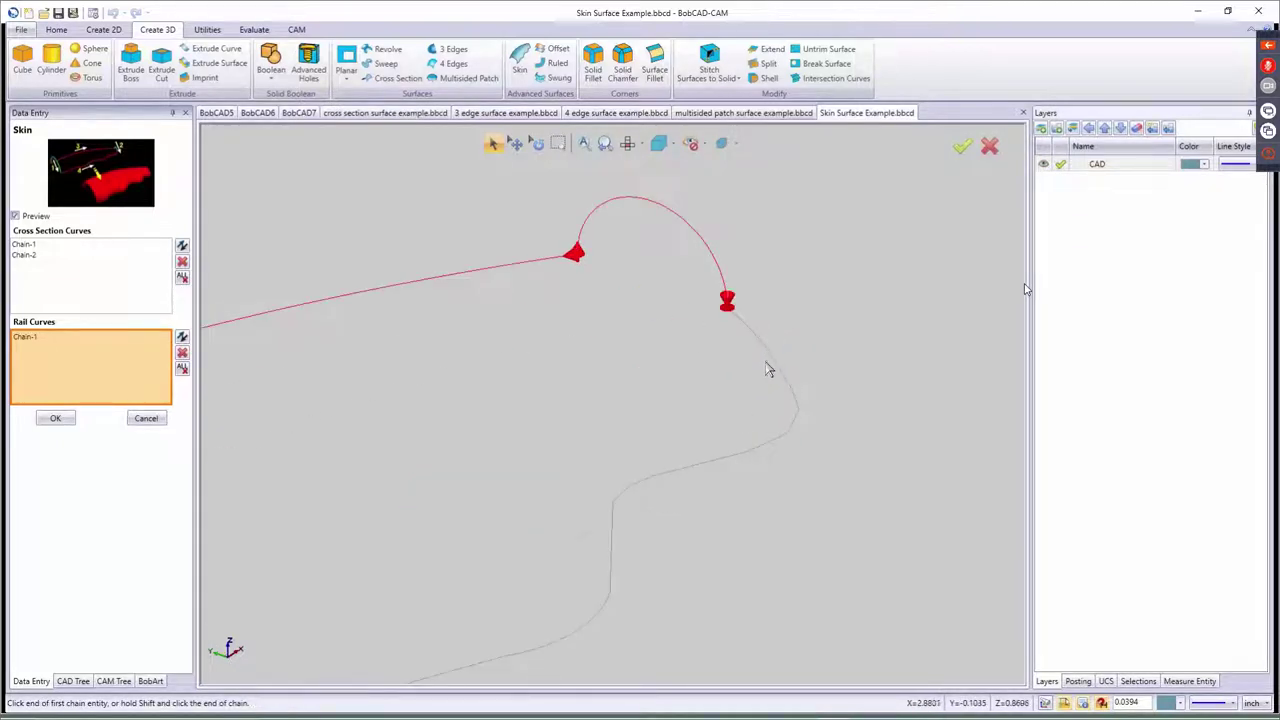
pyautogui.scroll(2, 766, 370)
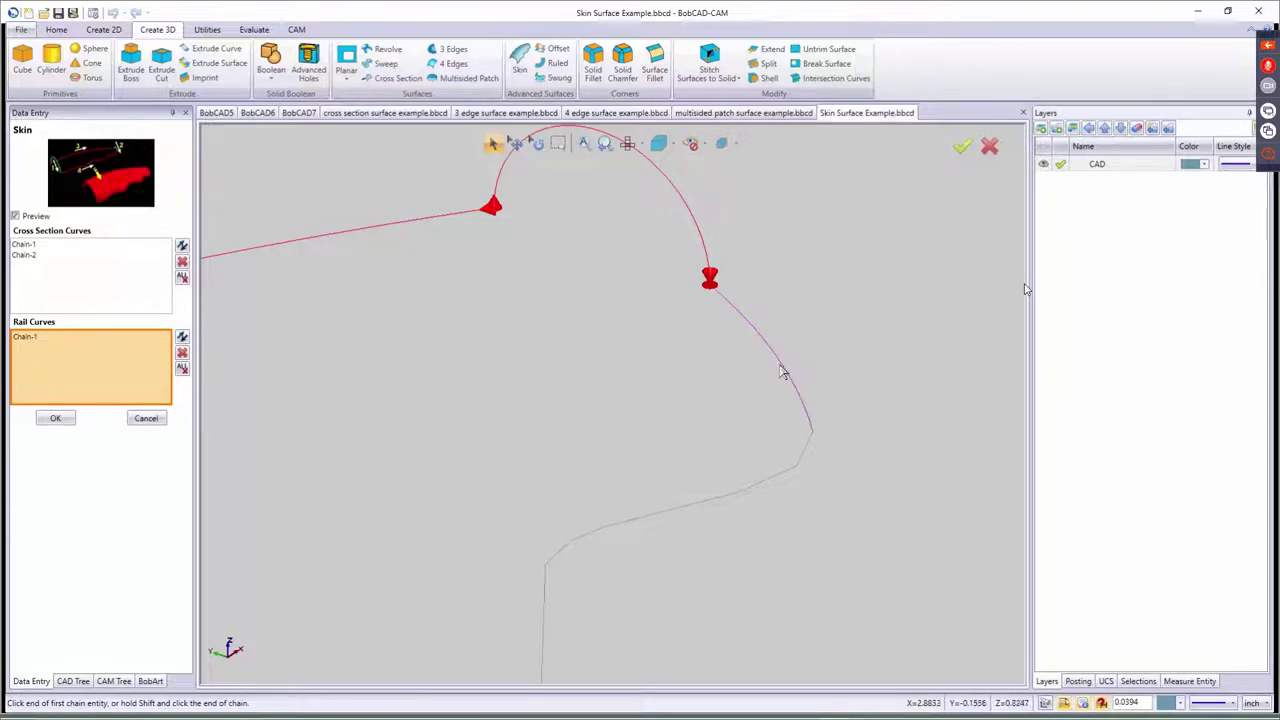
pyautogui.click(812, 427)
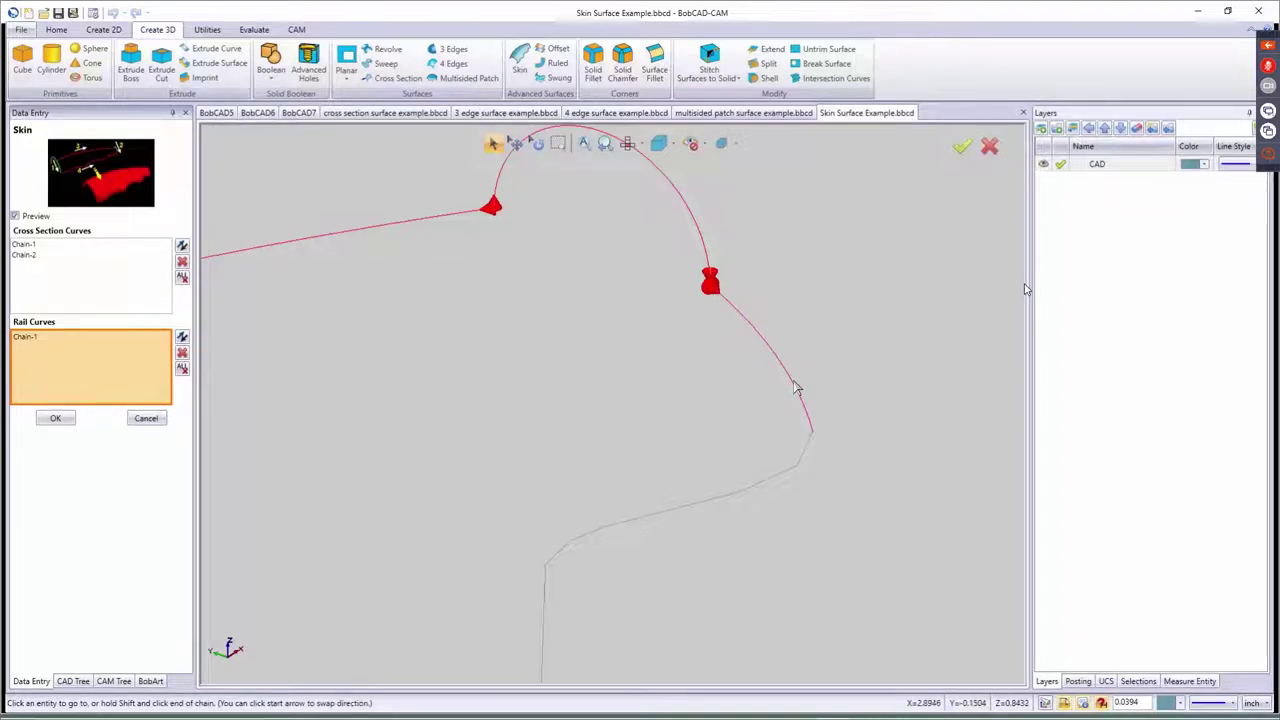
pyautogui.moveTo(760, 457); pyautogui.dragTo(528, 636, button='middle')
pyautogui.scroll(2, 528, 625)
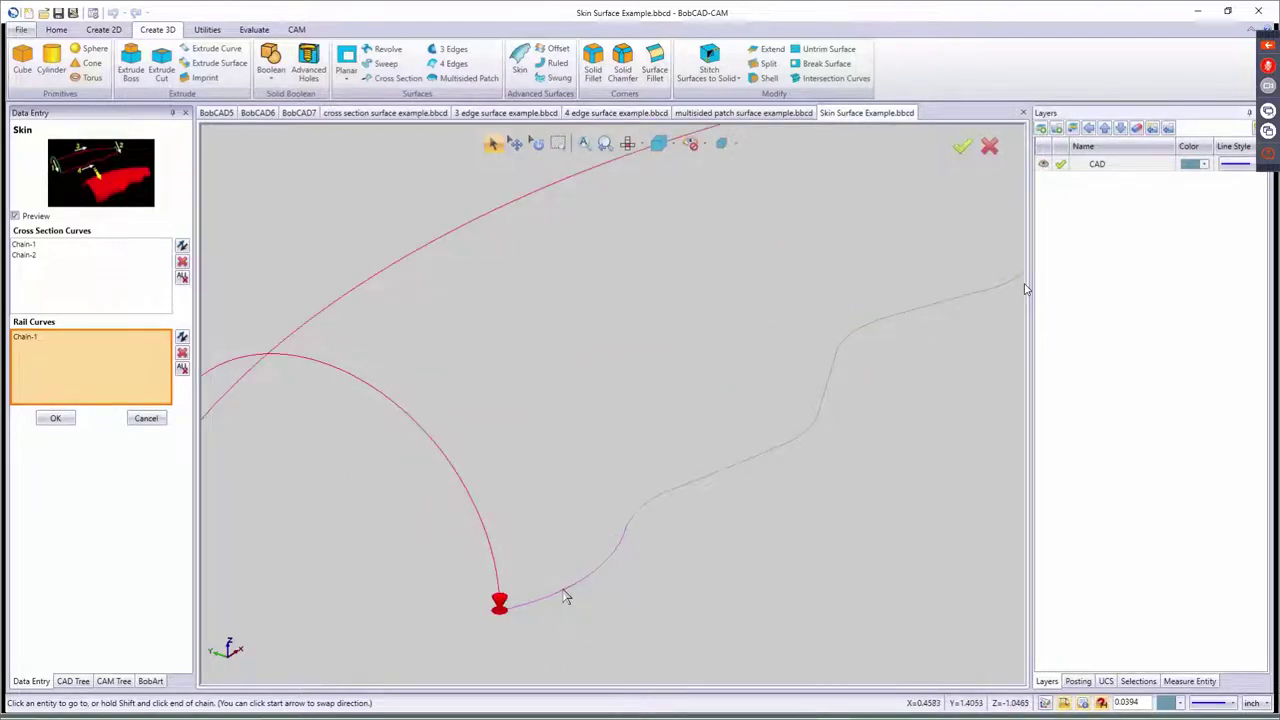
pyautogui.click(565, 597)
pyautogui.scroll(-4, 566, 600)
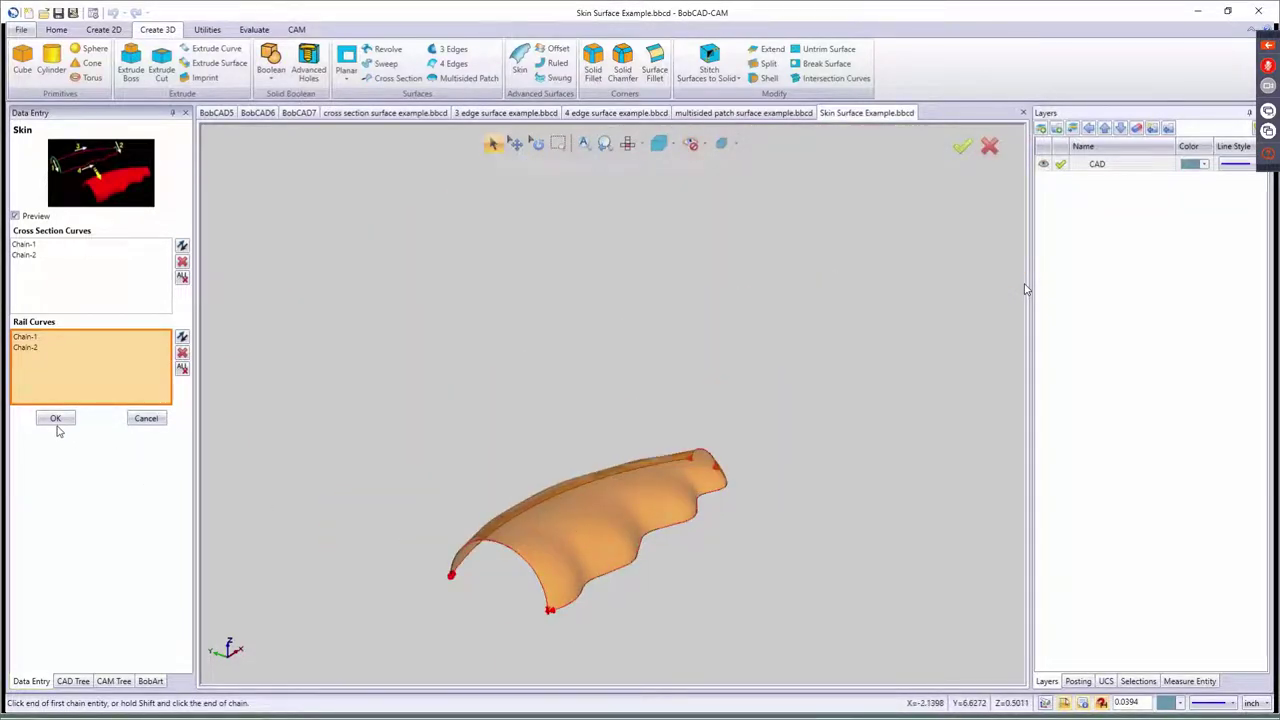
pyautogui.click(147, 419)
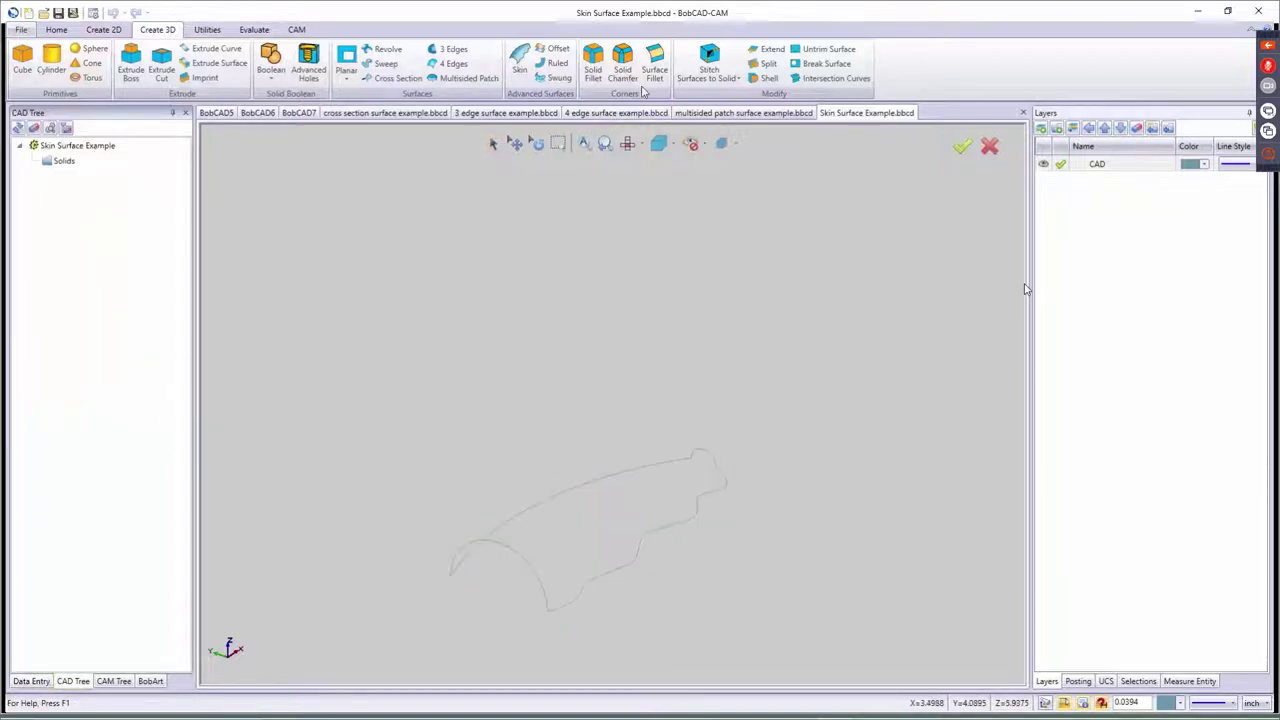
# - In a new Skin command, chain the long top curve and the wavy curve as cross sections
pyautogui.click(519, 64)
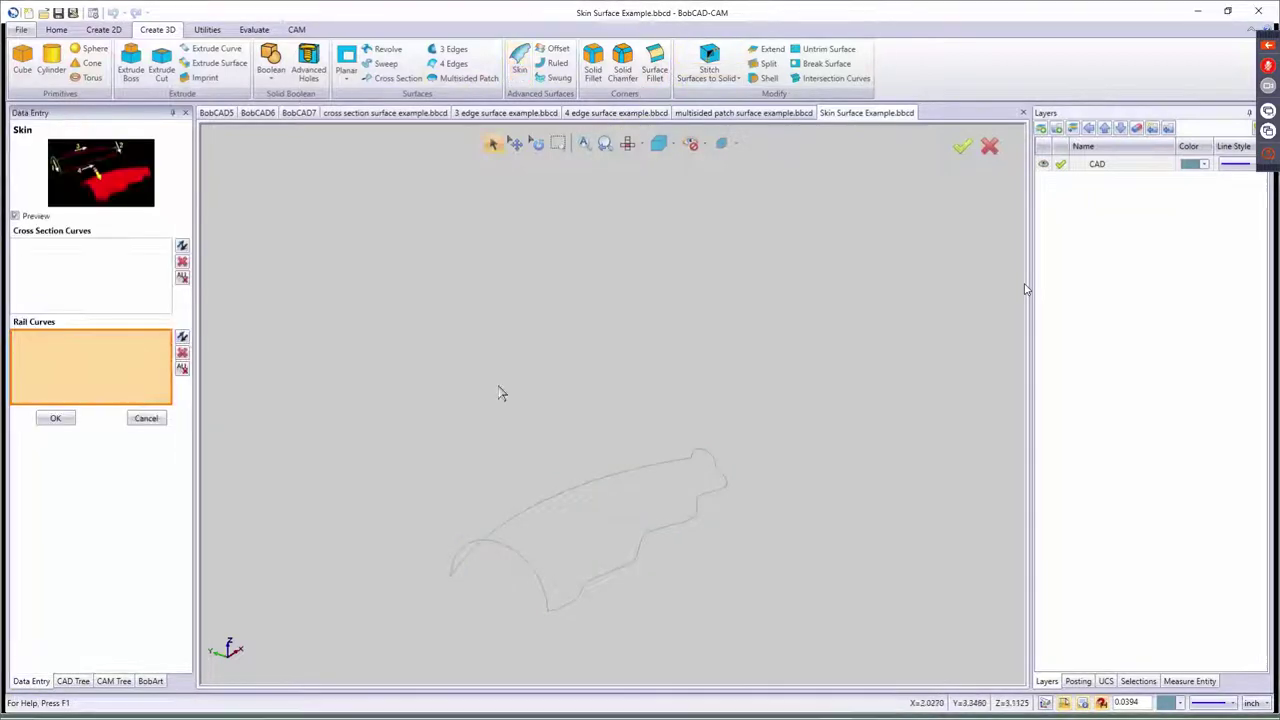
pyautogui.click(84, 280)
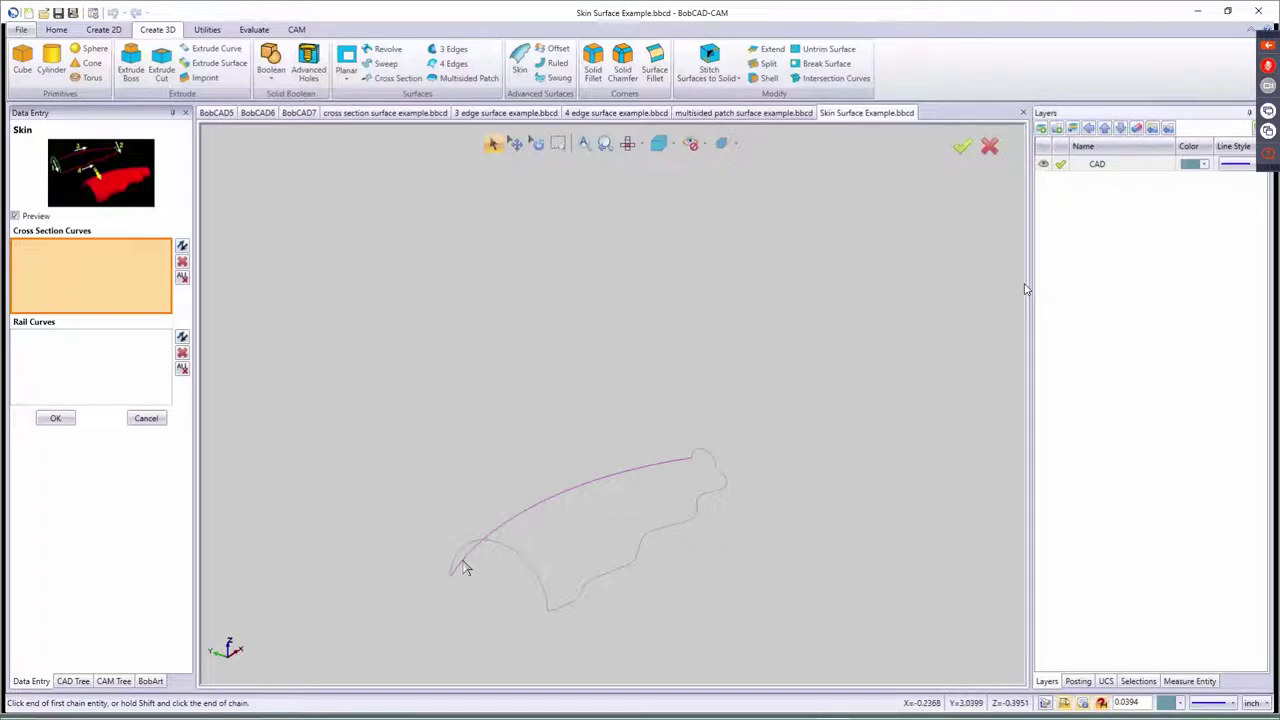
pyautogui.click(463, 568)
pyautogui.click(463, 568)
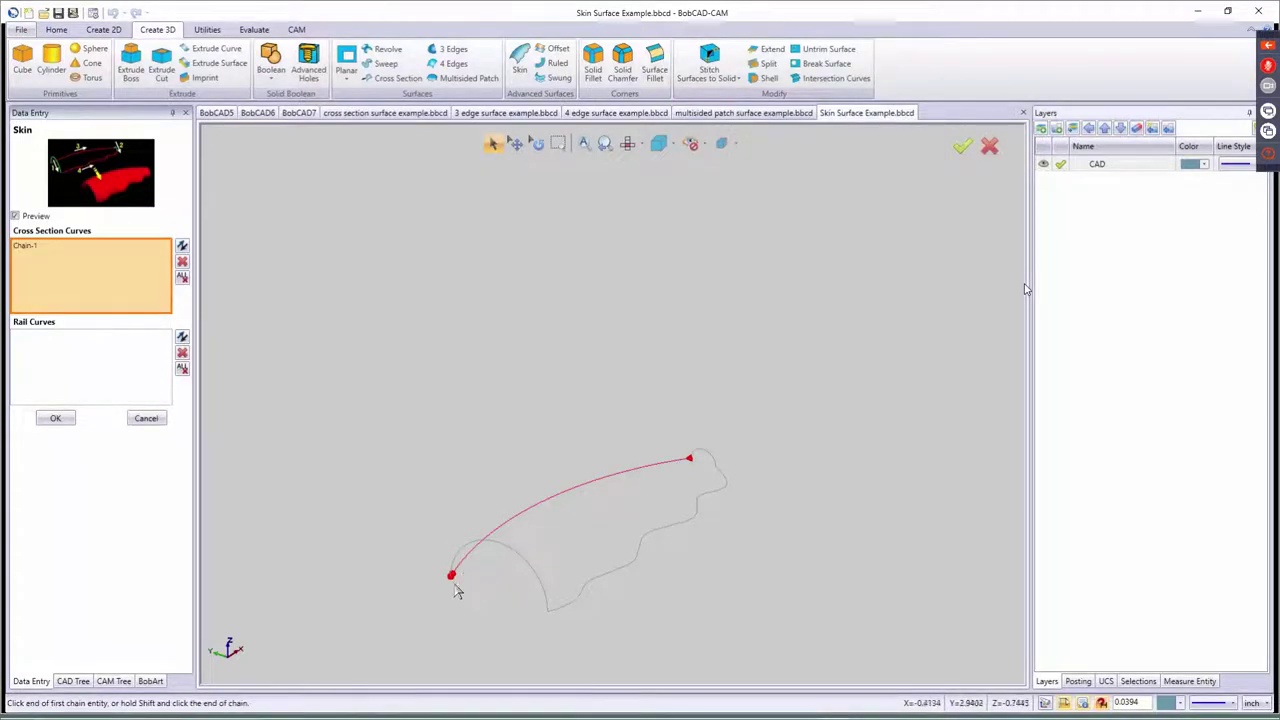
pyautogui.scroll(4, 740, 480)
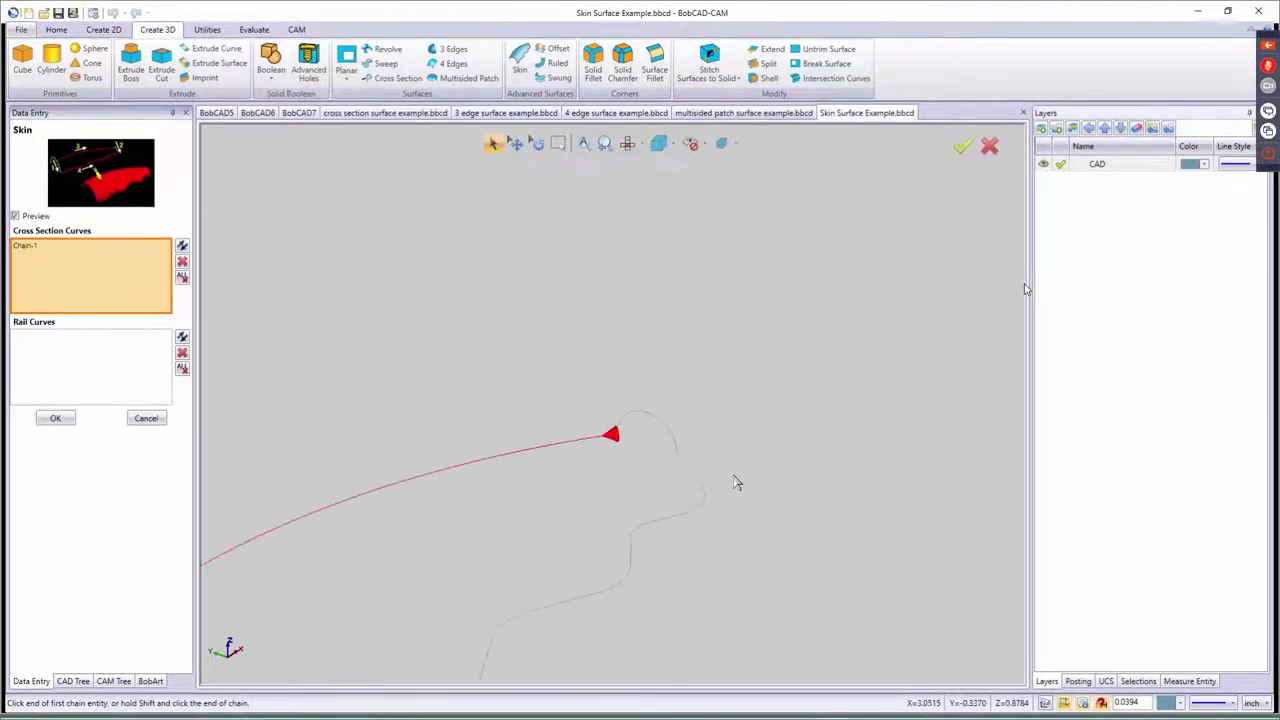
pyautogui.click(694, 508)
pyautogui.scroll(-4, 698, 508)
pyautogui.scroll(-2, 698, 510)
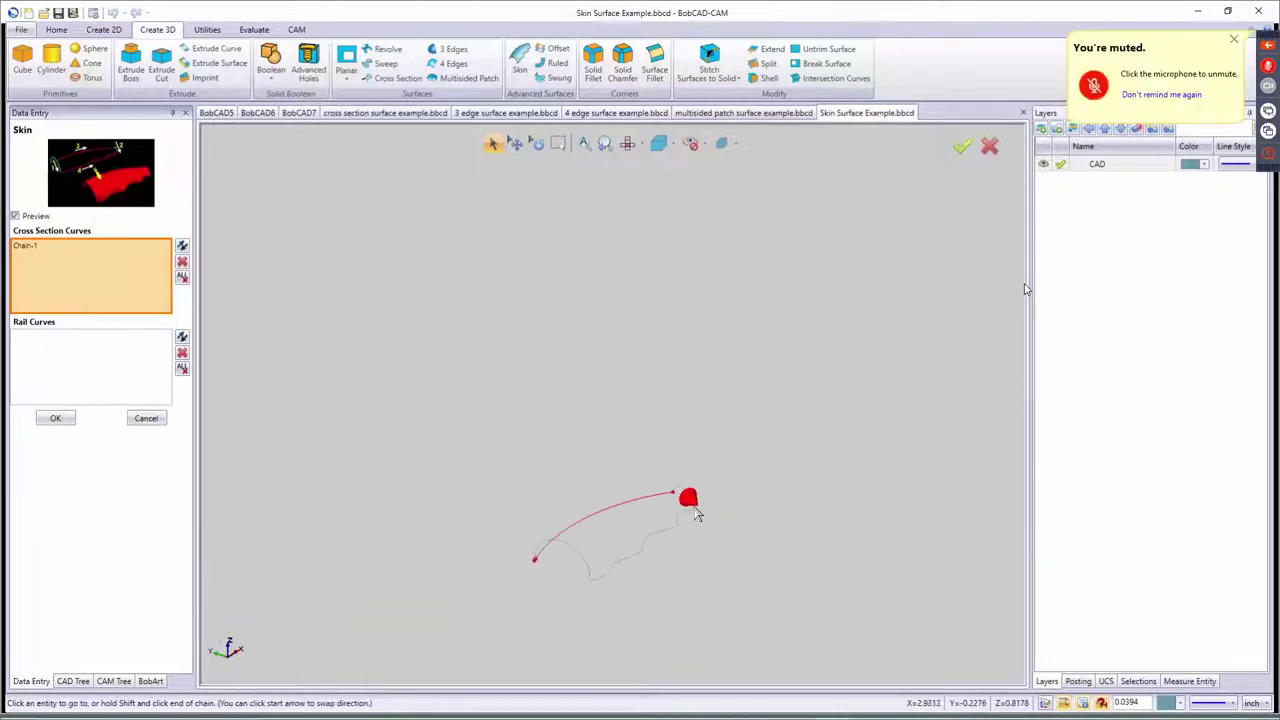
pyautogui.click(600, 585)
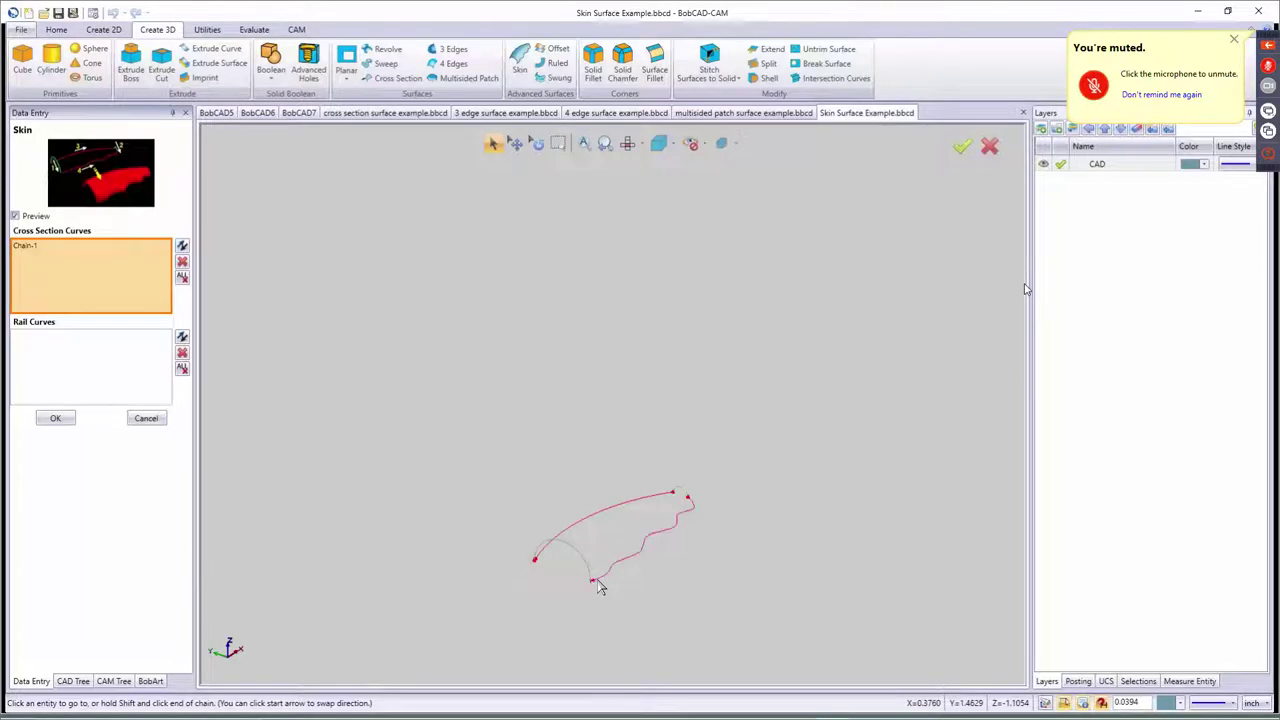
# - Chain the left arch and small right arch as rails and create the skin surface
pyautogui.click(123, 391)
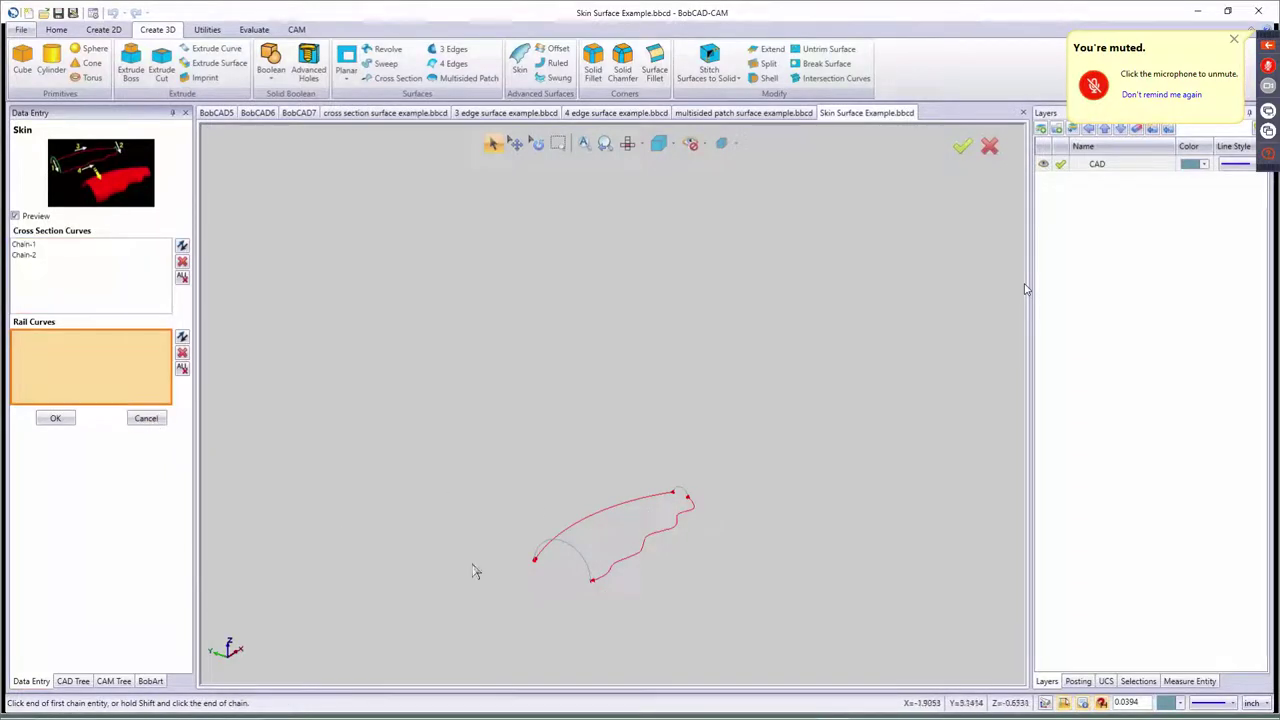
pyautogui.click(592, 577)
pyautogui.scroll(3, 693, 511)
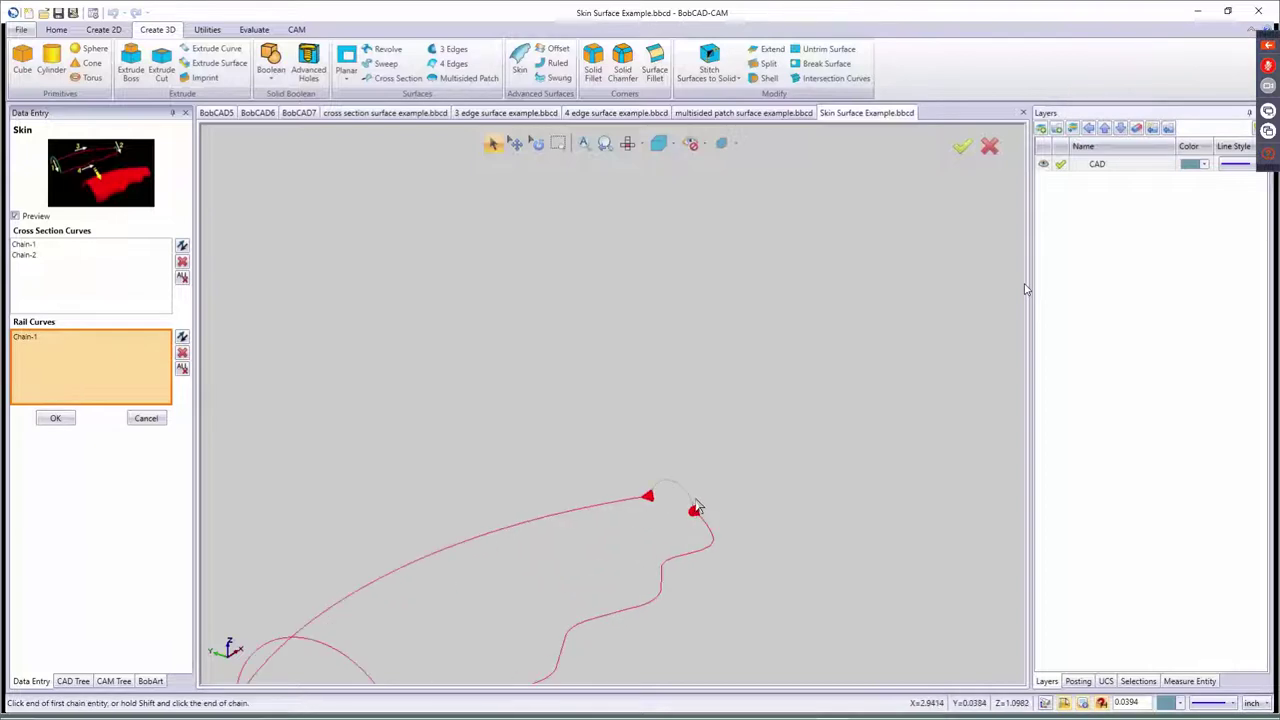
pyautogui.click(695, 510)
pyautogui.click(695, 510)
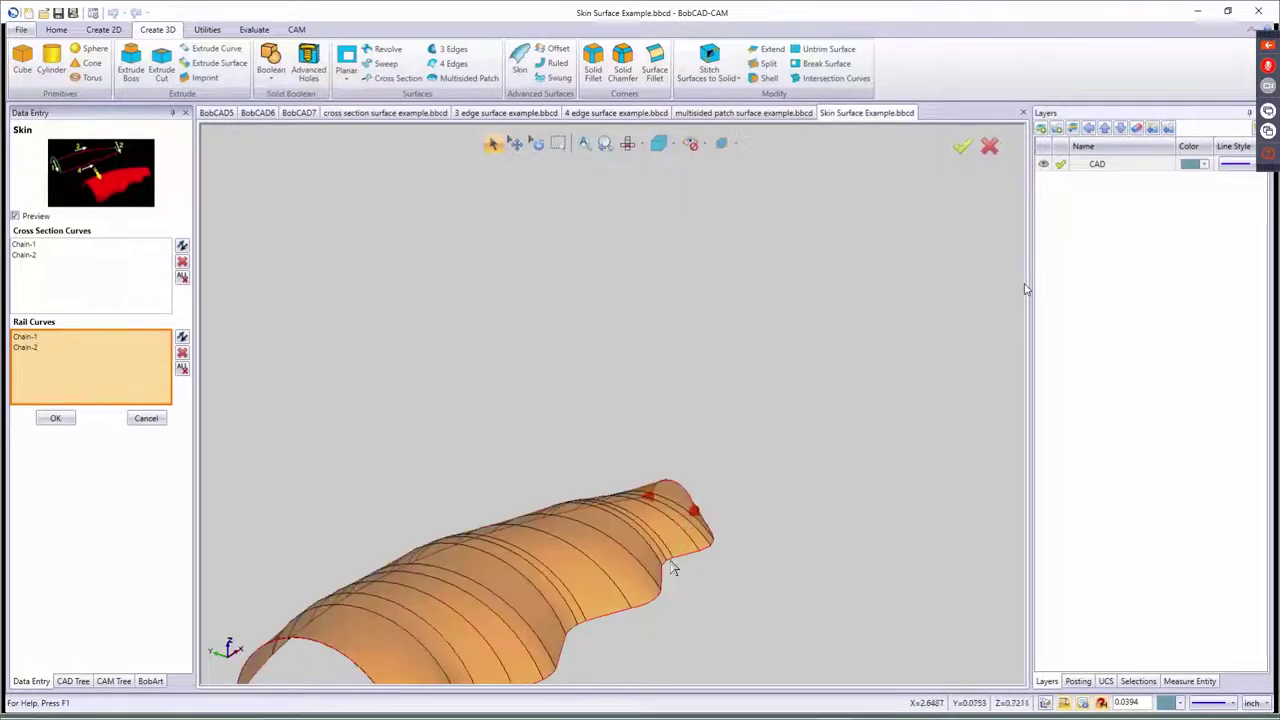
pyautogui.scroll(-3, 676, 558)
pyautogui.scroll(5, 599, 648)
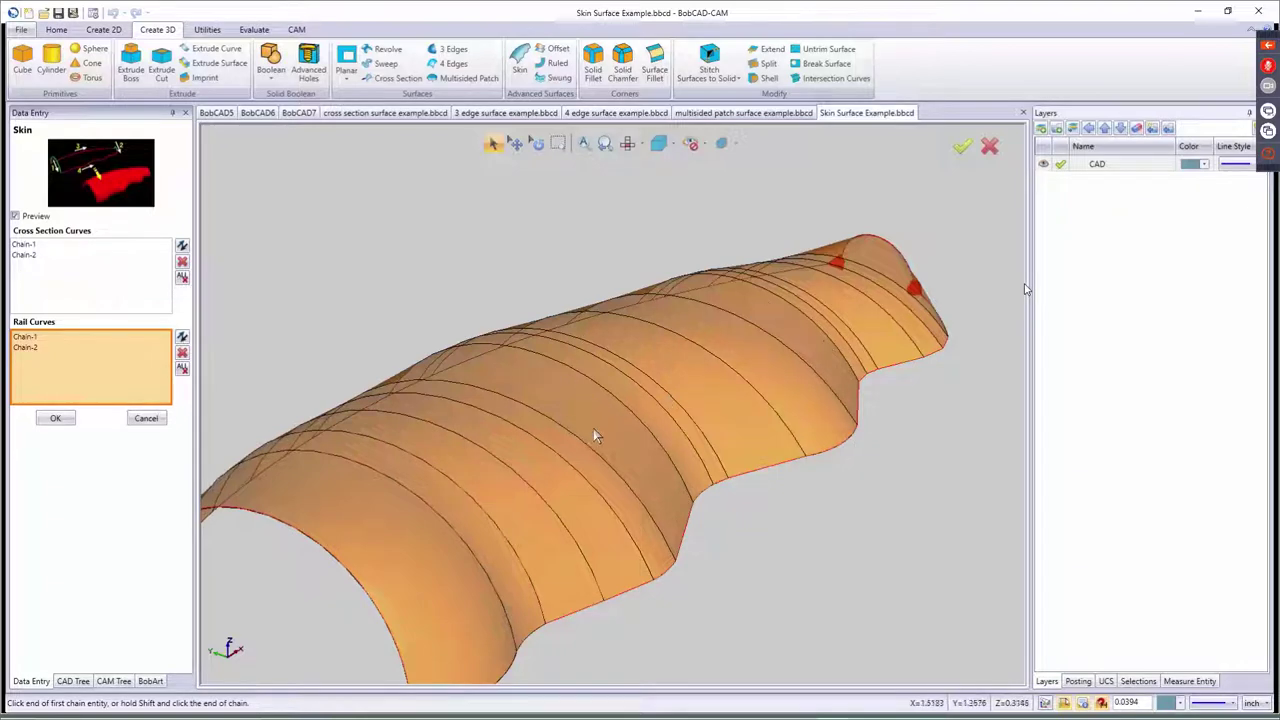
pyautogui.click(55, 418)
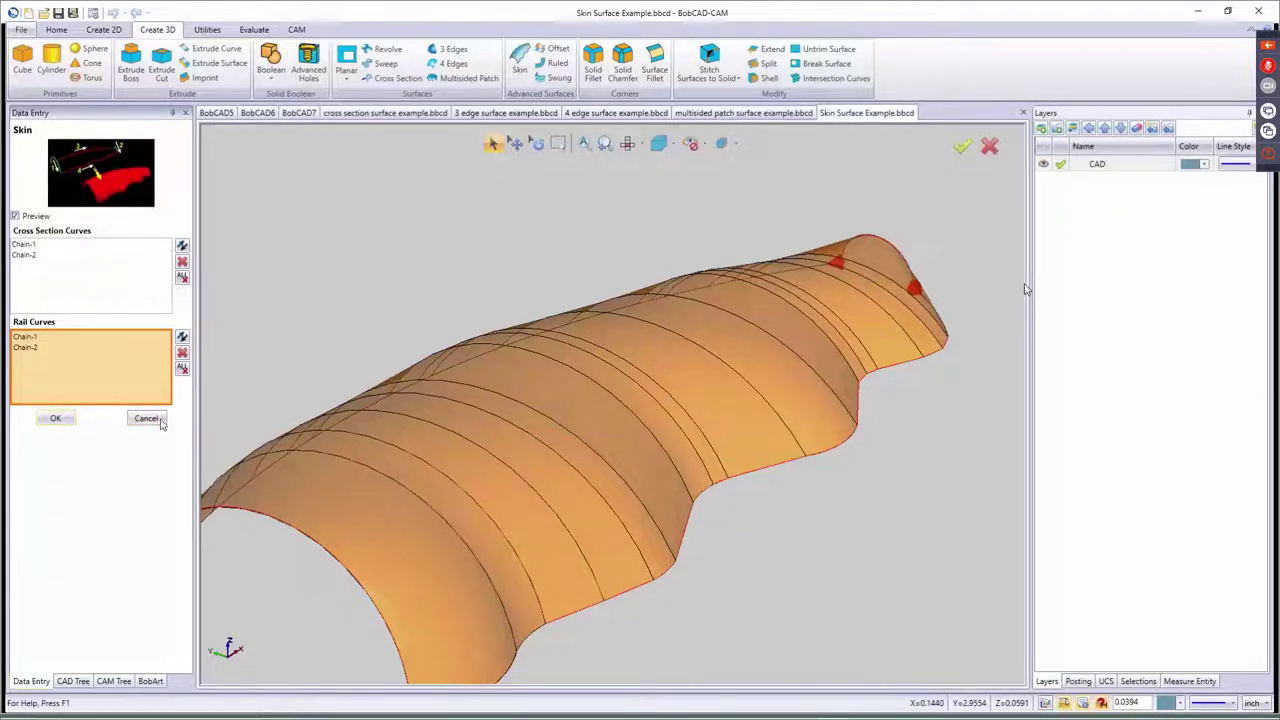
# - Close the Skin panel, select the new skin surface to check it, then deselect it
pyautogui.click(160, 418)
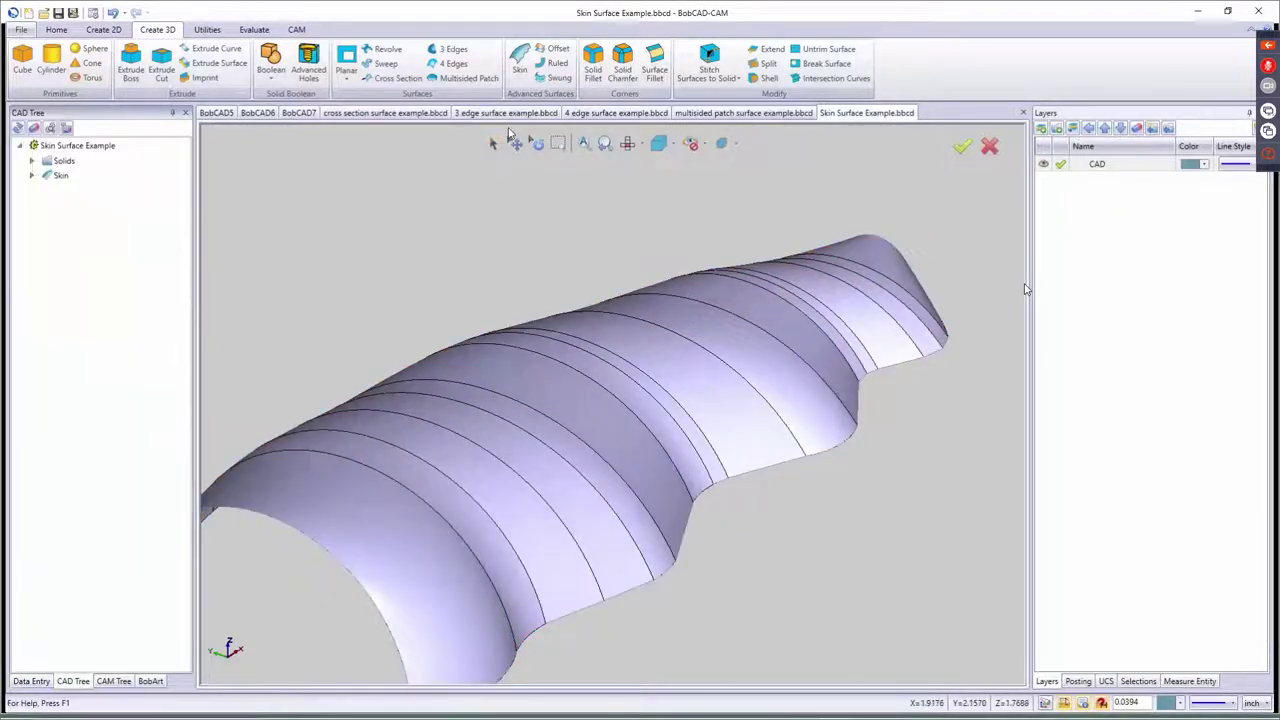
pyautogui.click(696, 392)
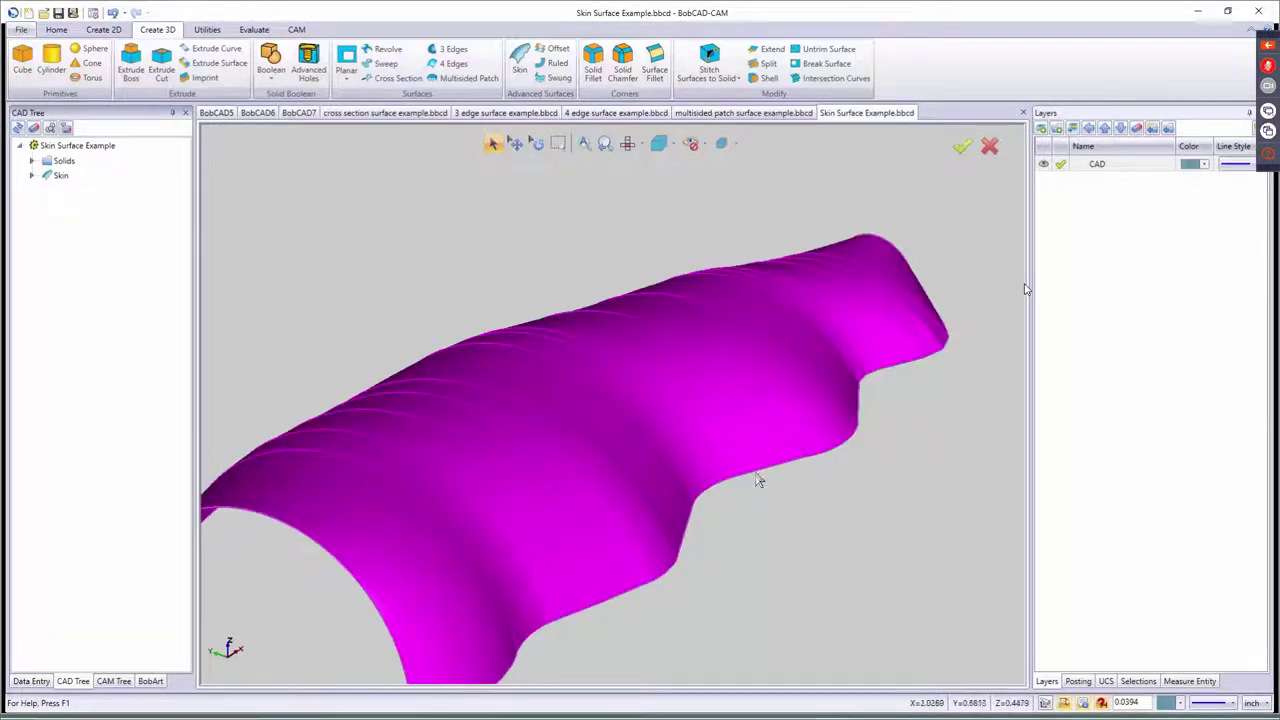
pyautogui.click(794, 531)
pyautogui.scroll(1, 798, 535)
pyautogui.scroll(-4, 798, 535)
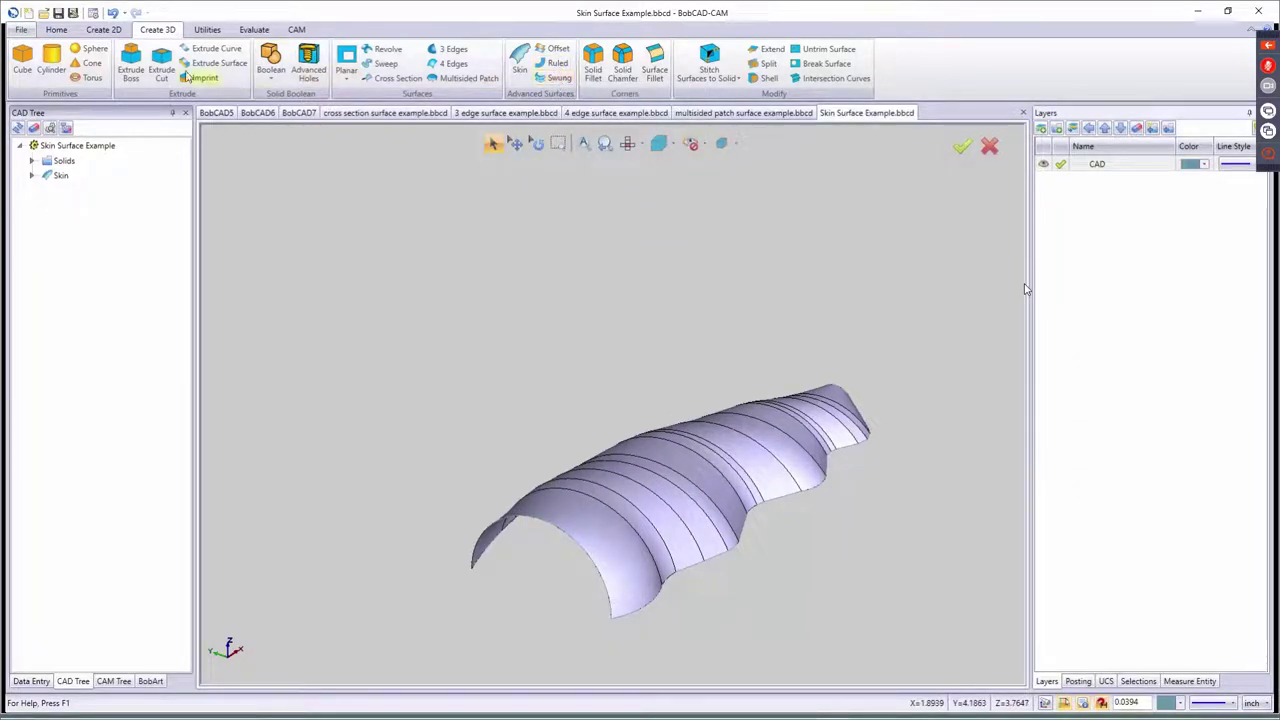
# - Open Ruled Surface Example.bbcd from the Examples folder
pyautogui.click(43, 15)
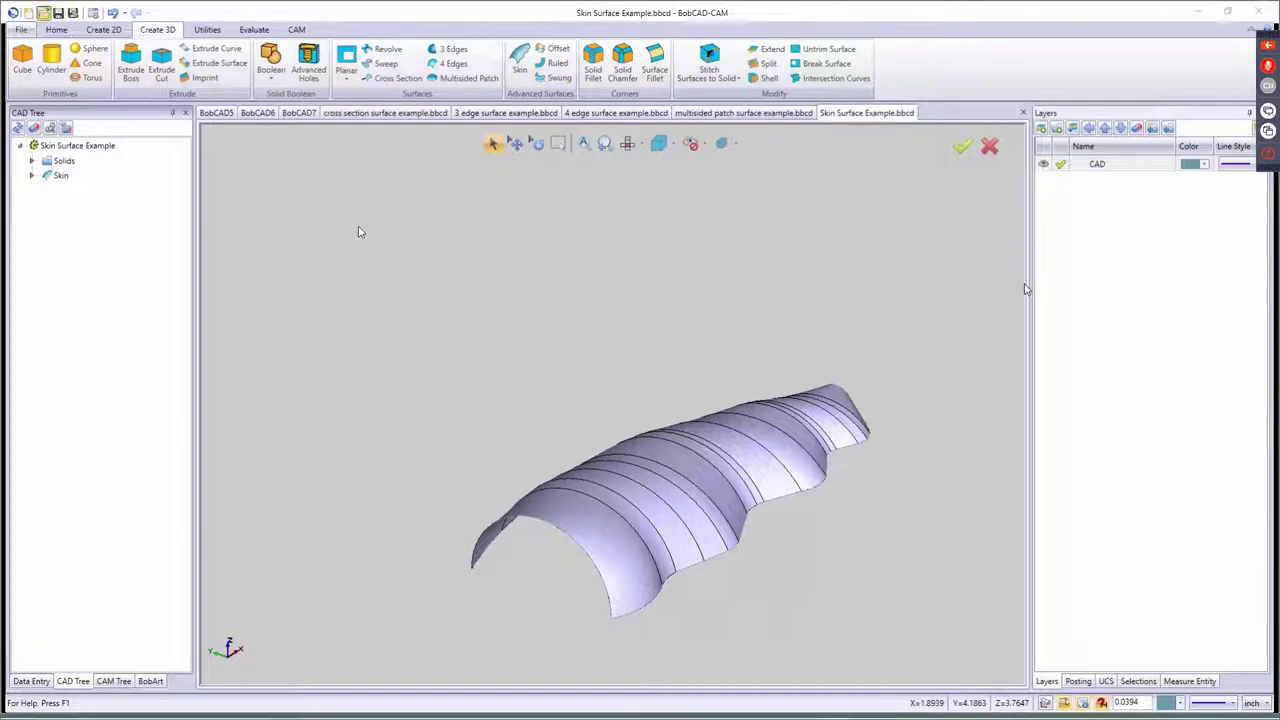
pyautogui.scroll(-5, 588, 424)
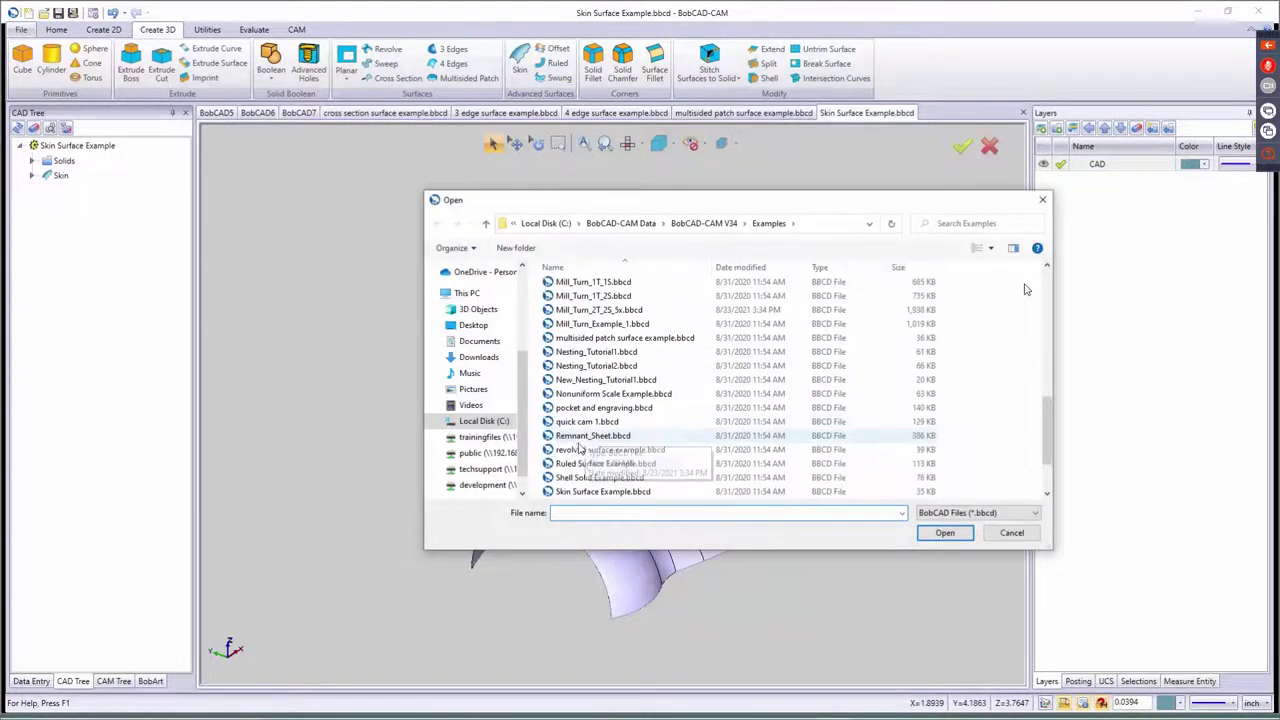
pyautogui.click(576, 465)
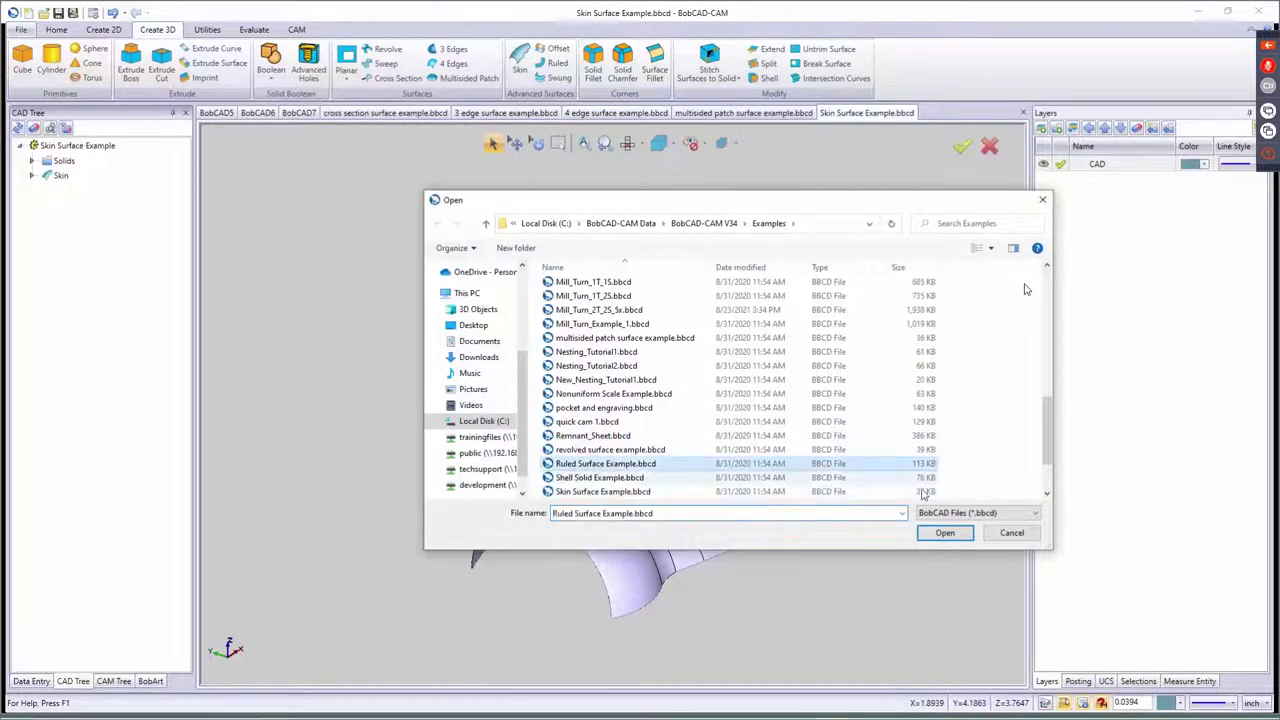
pyautogui.click(945, 532)
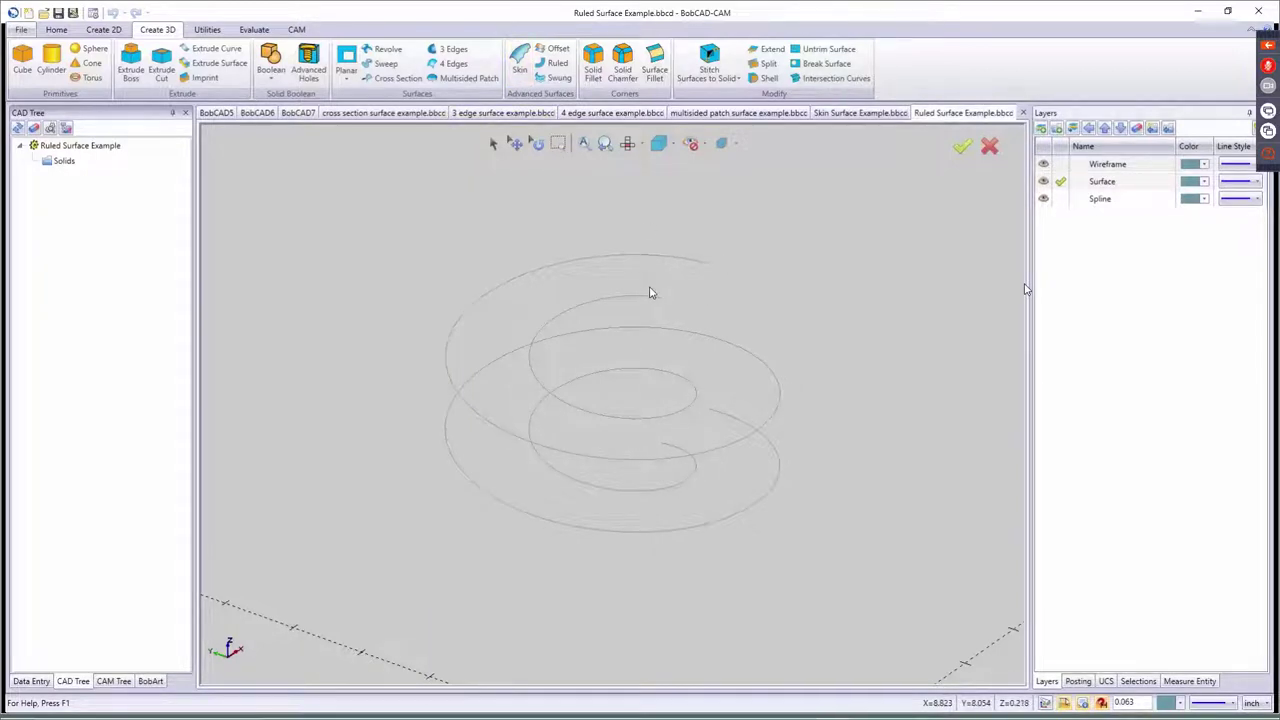
# - Start a ruled surface, pick the spiral curves, then remove Chain-2 and Chain-1 to restart
pyautogui.click(550, 63)
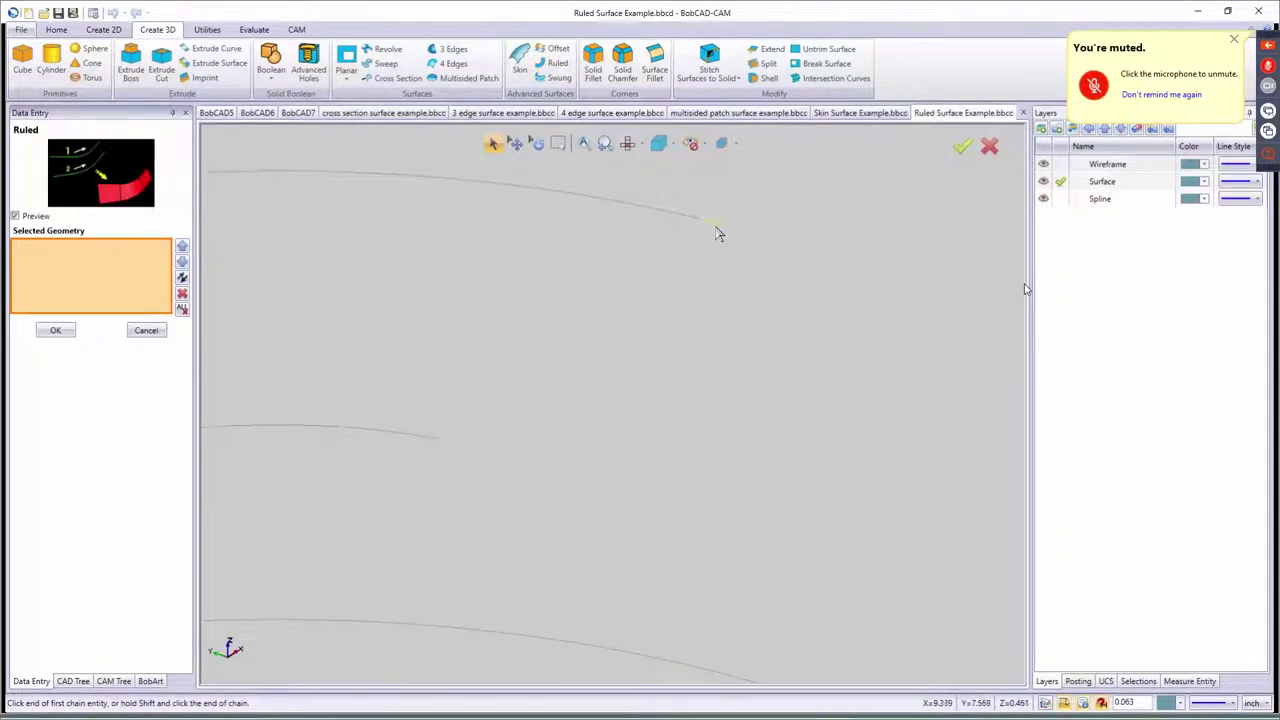
pyautogui.click(705, 227)
pyautogui.scroll(-5, 683, 280)
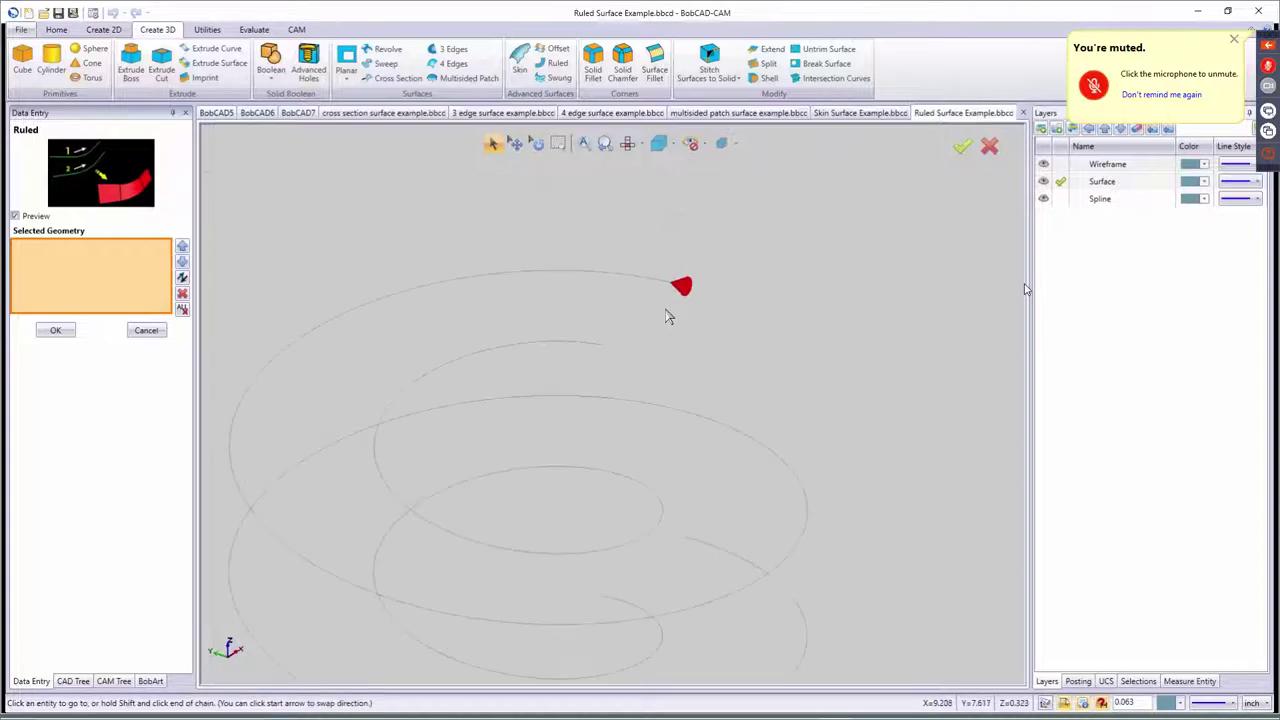
pyautogui.scroll(4, 660, 442)
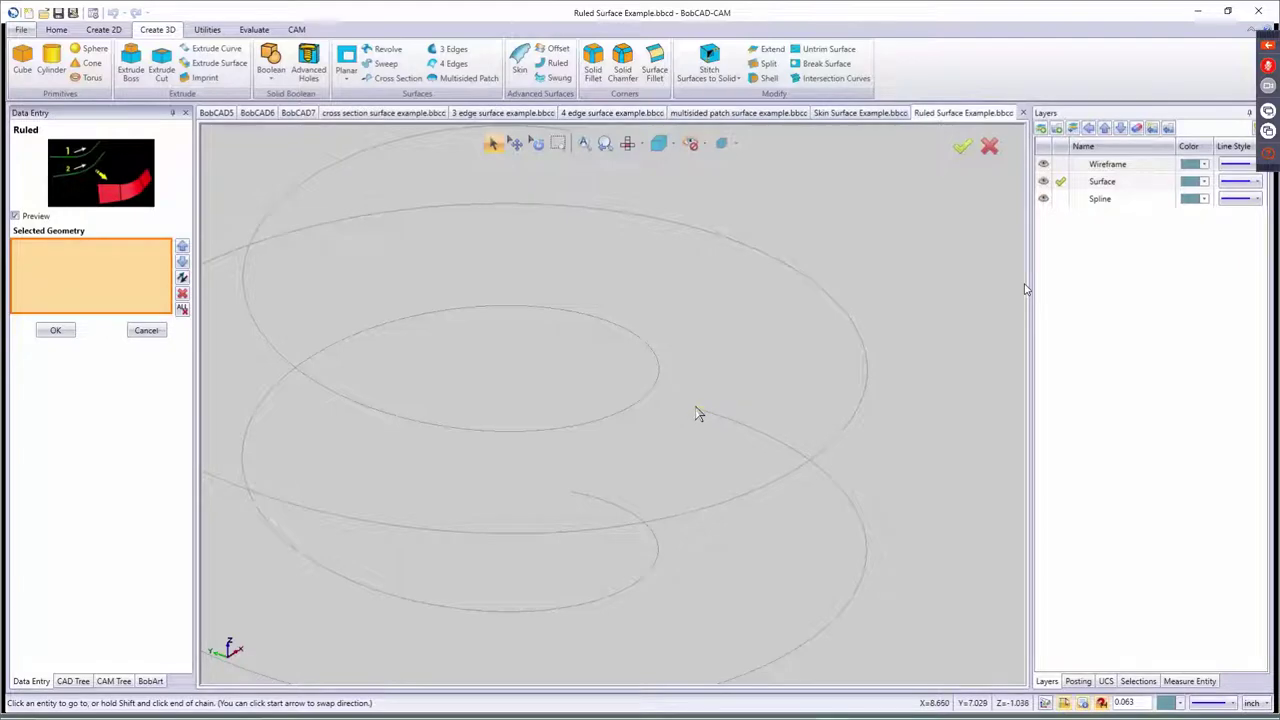
pyautogui.click(697, 411)
pyautogui.click(697, 411)
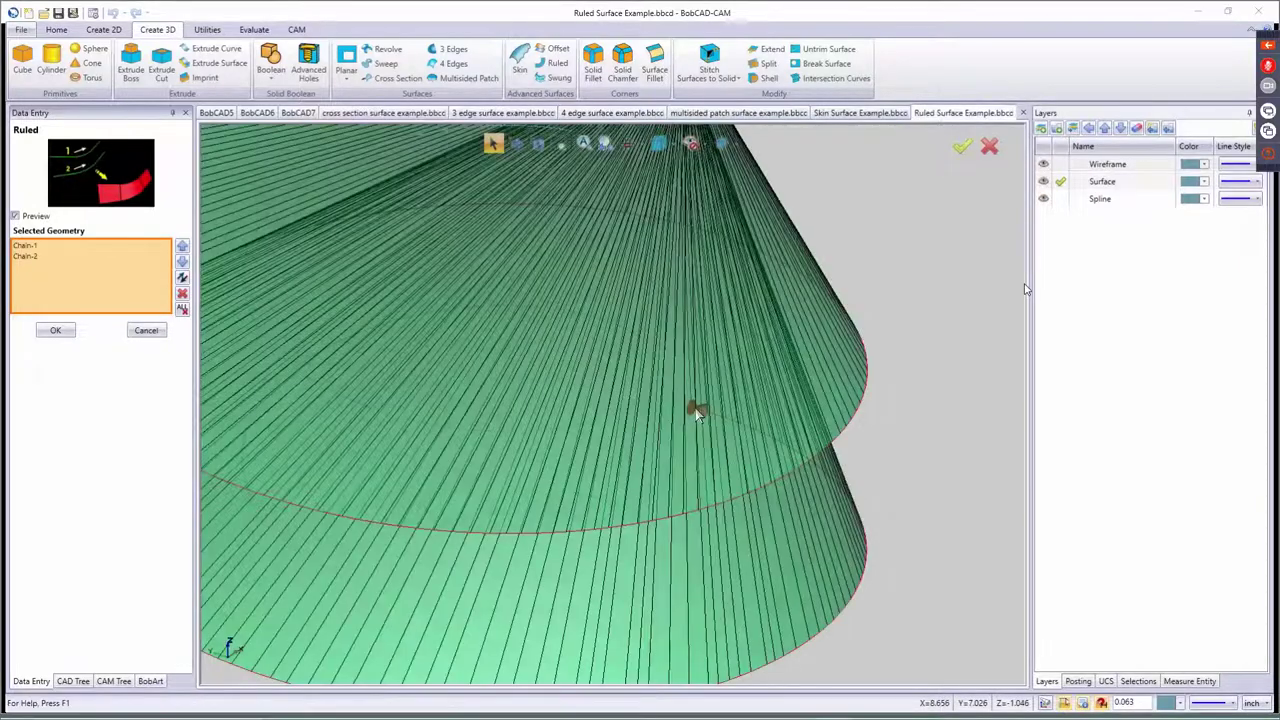
pyautogui.click(30, 256)
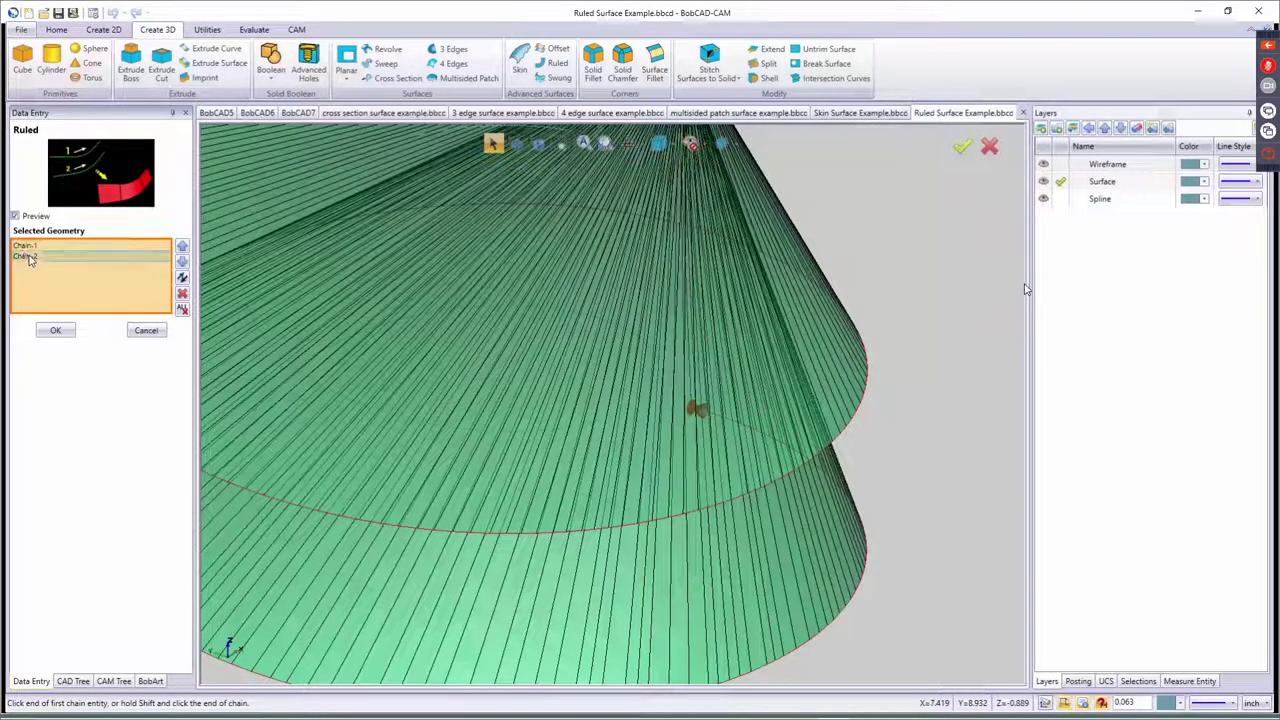
pyautogui.click(182, 294)
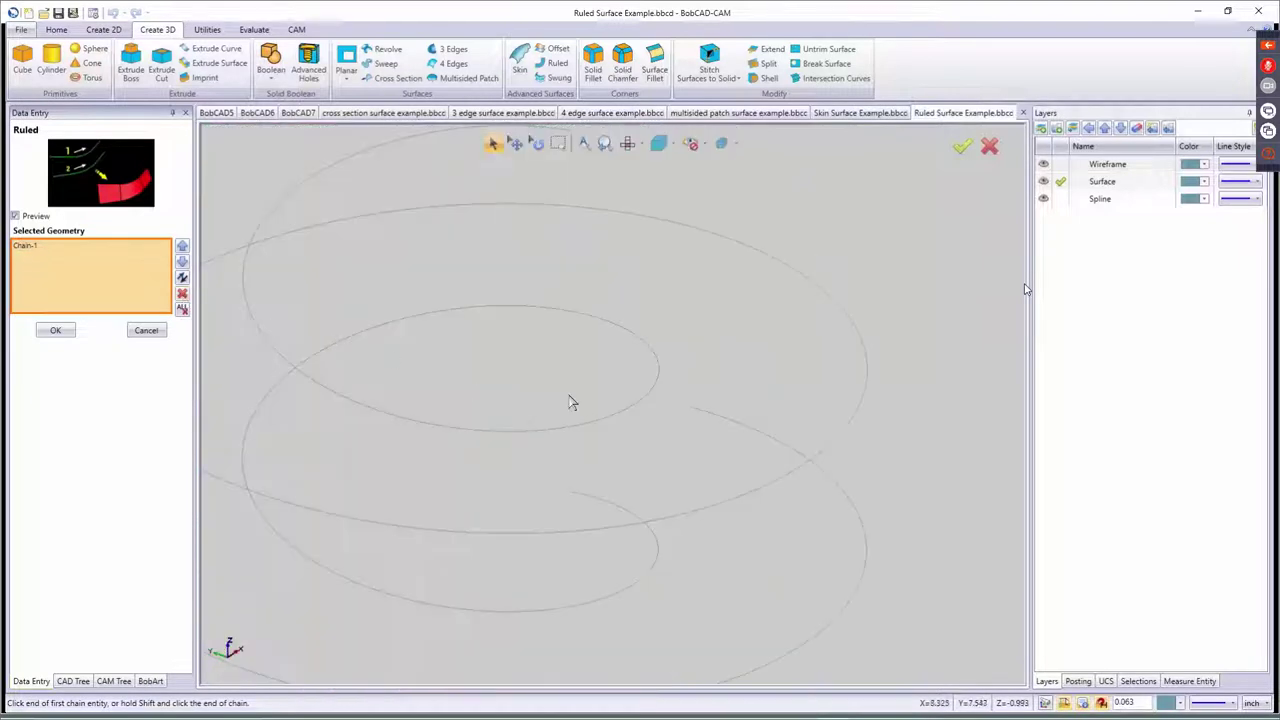
pyautogui.scroll(-4, 574, 398)
pyautogui.scroll(6, 599, 363)
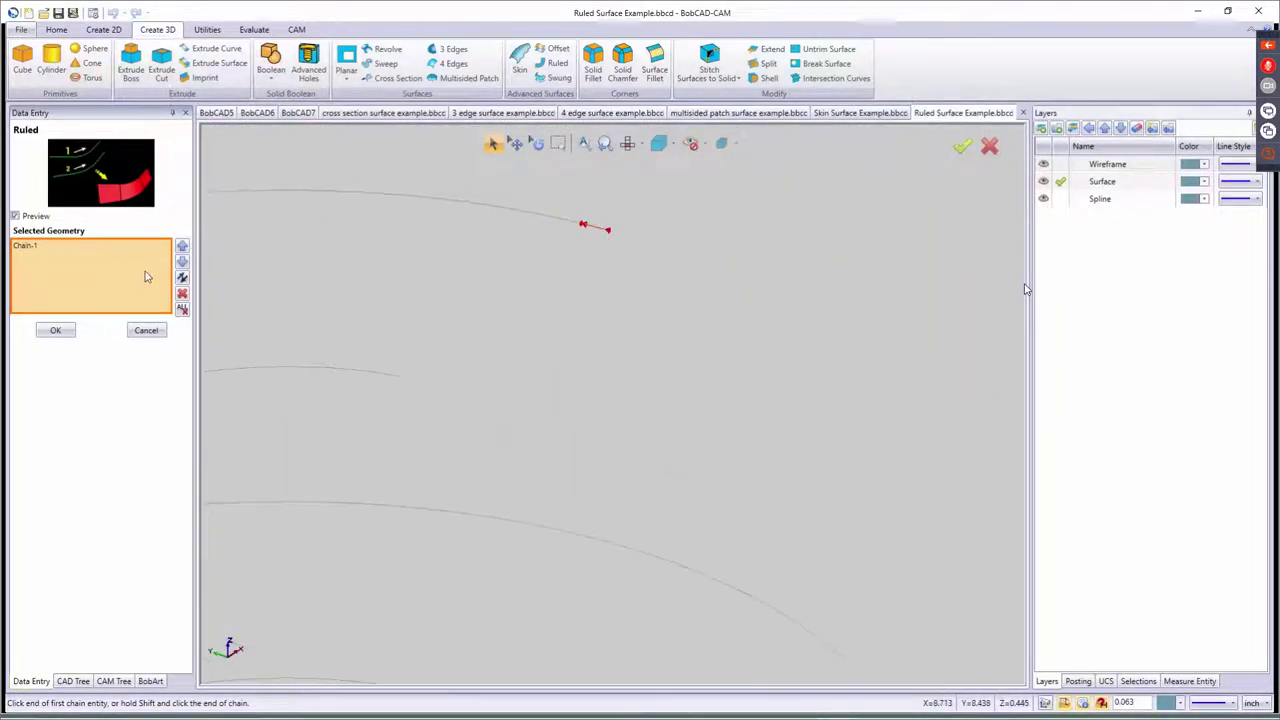
pyautogui.click(182, 310)
# - Pick the outer spiral as Chain-1 and the second spiral as Chain-2, then build the ruled surface
pyautogui.click(589, 231)
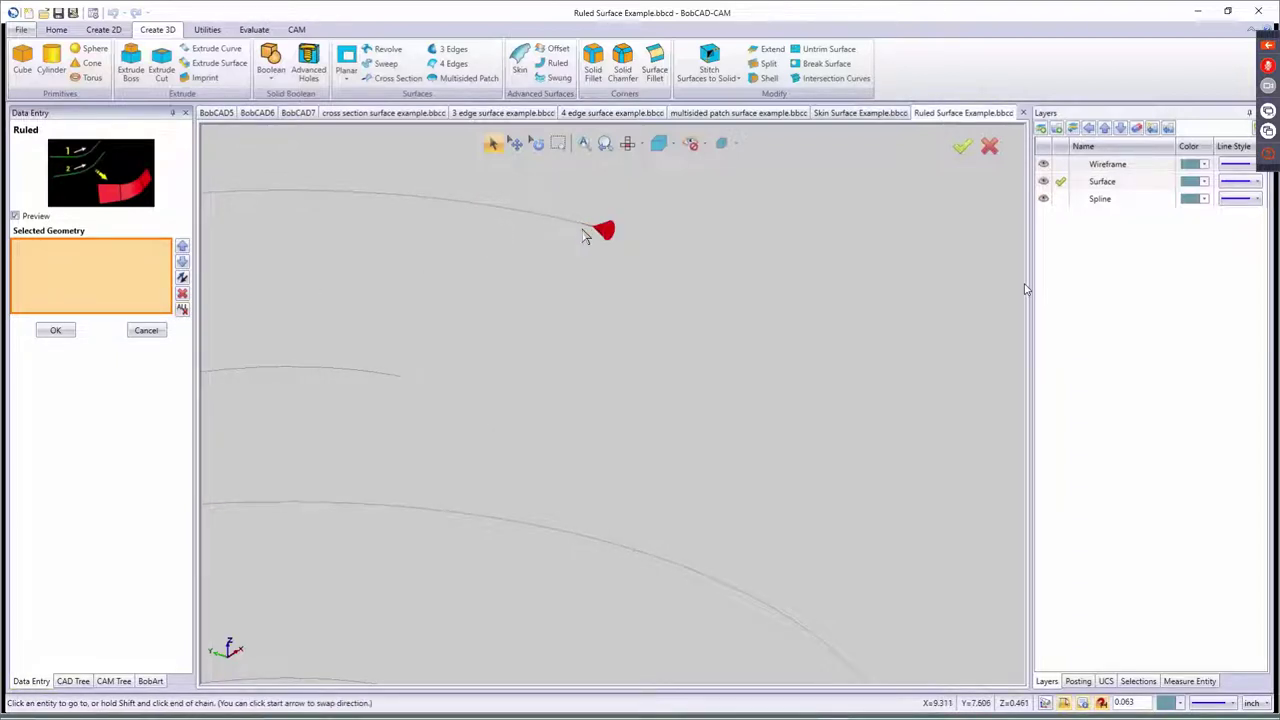
pyautogui.scroll(-5, 606, 417)
pyautogui.scroll(5, 594, 431)
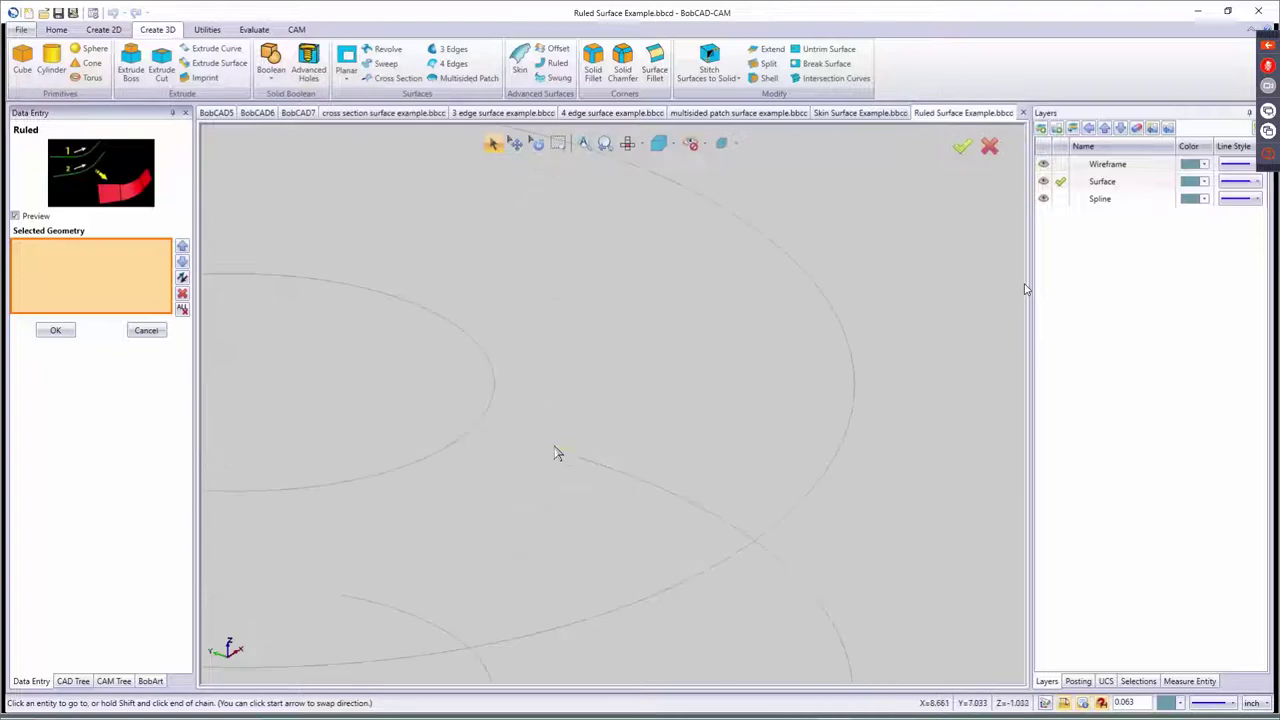
pyautogui.click(555, 452)
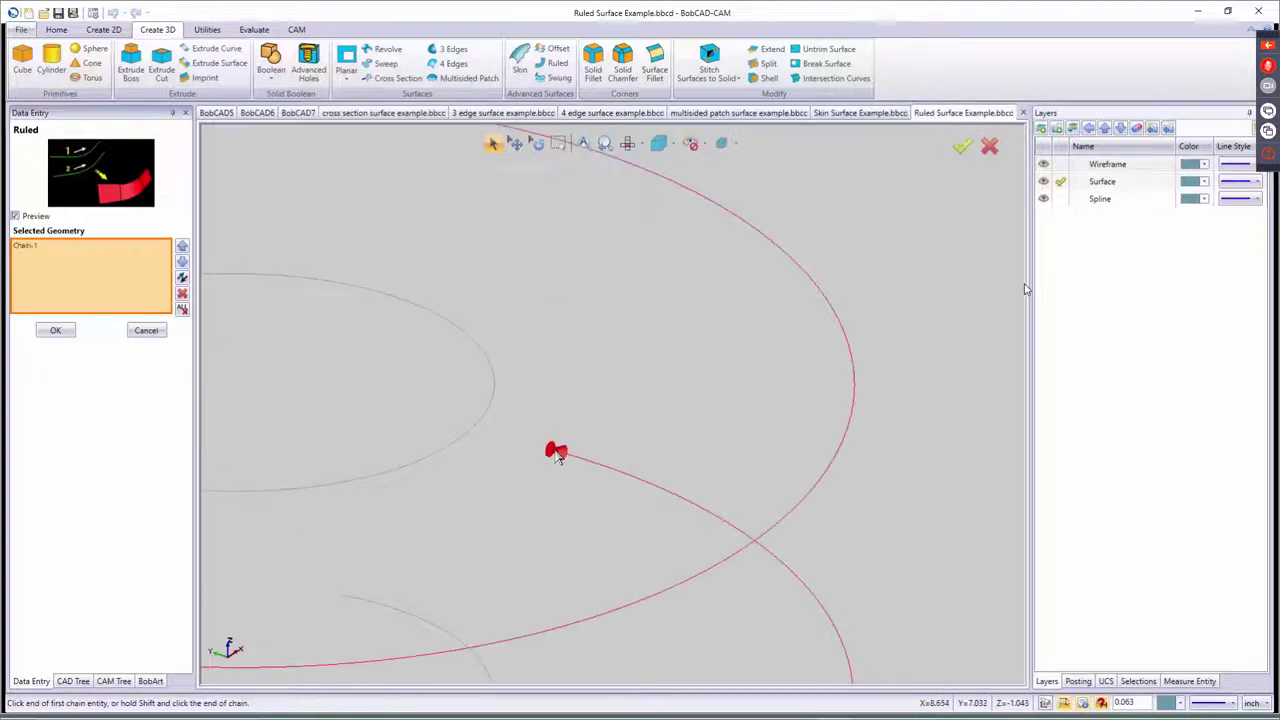
pyautogui.scroll(-3, 557, 450)
pyautogui.scroll(6, 470, 298)
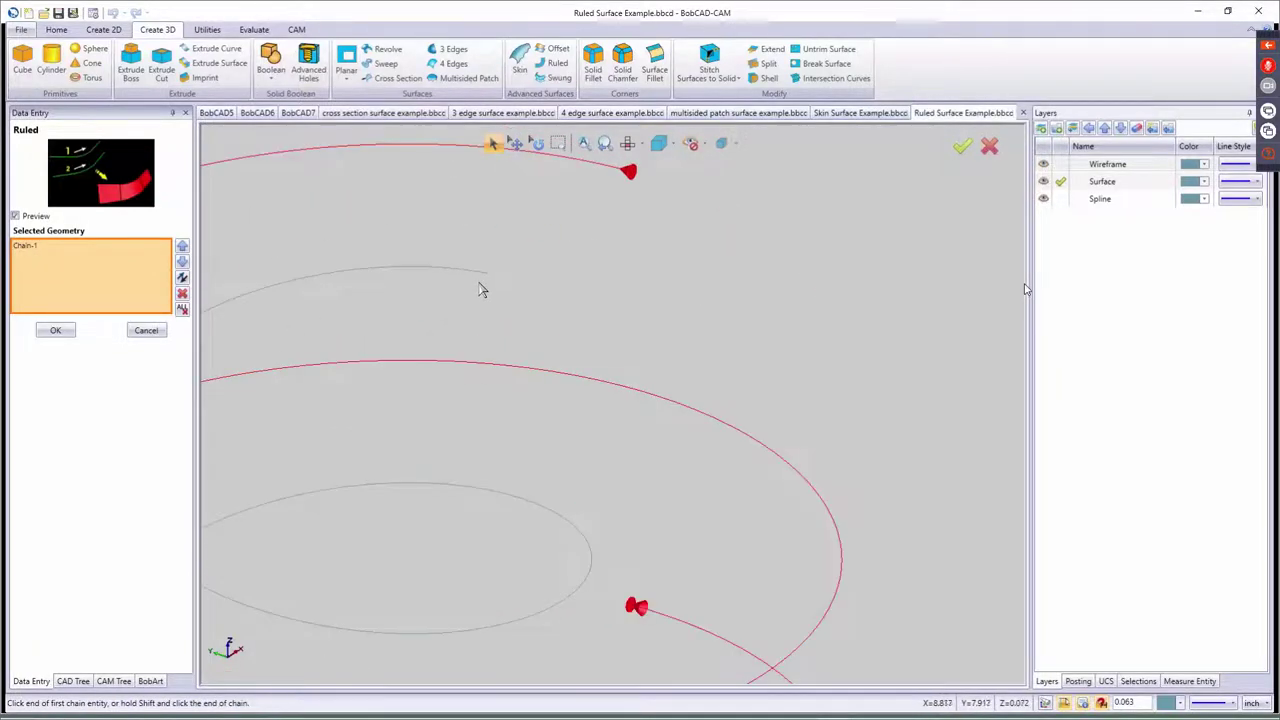
pyautogui.click(471, 273)
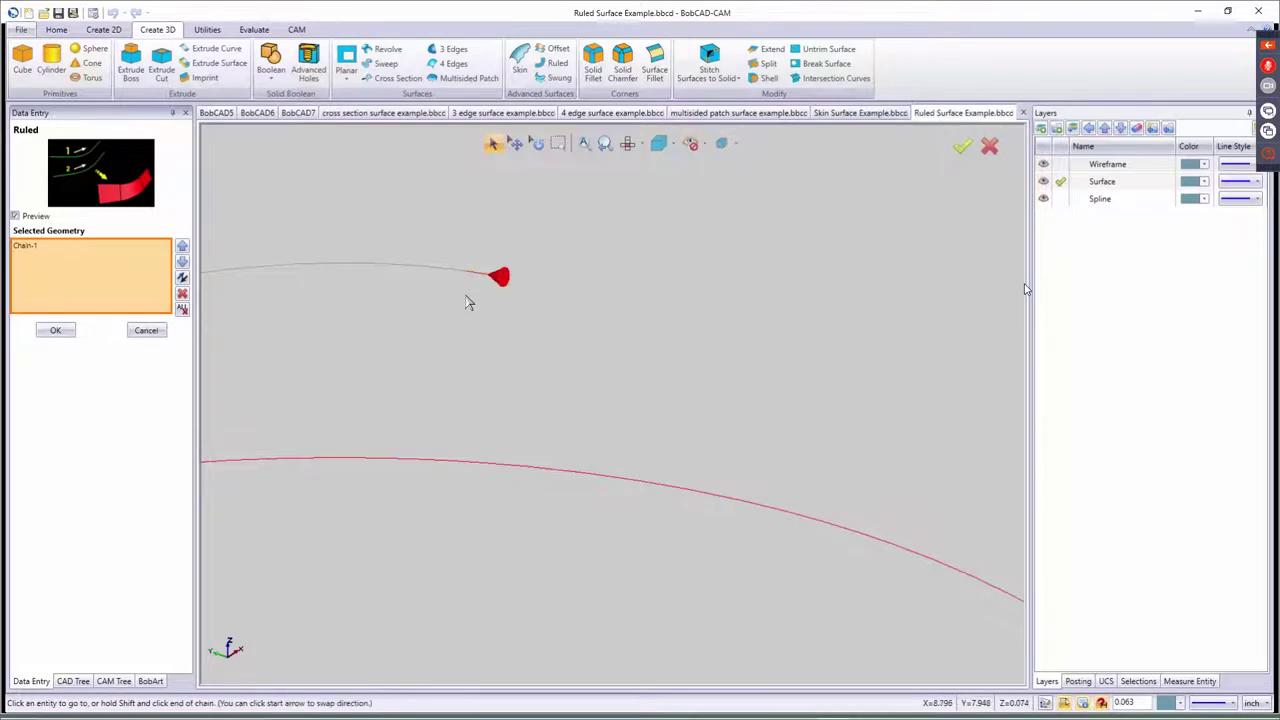
pyautogui.scroll(-3, 470, 297)
pyautogui.scroll(5, 478, 457)
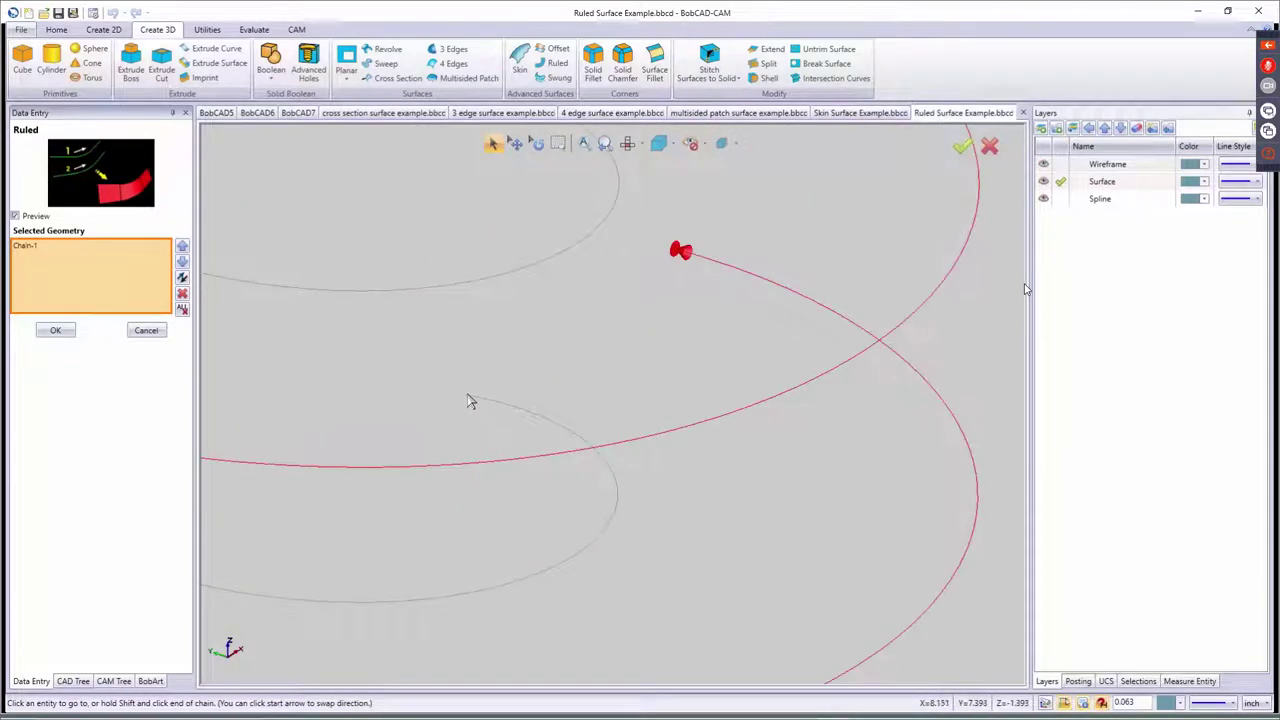
pyautogui.click(470, 404)
pyautogui.scroll(-5, 454, 422)
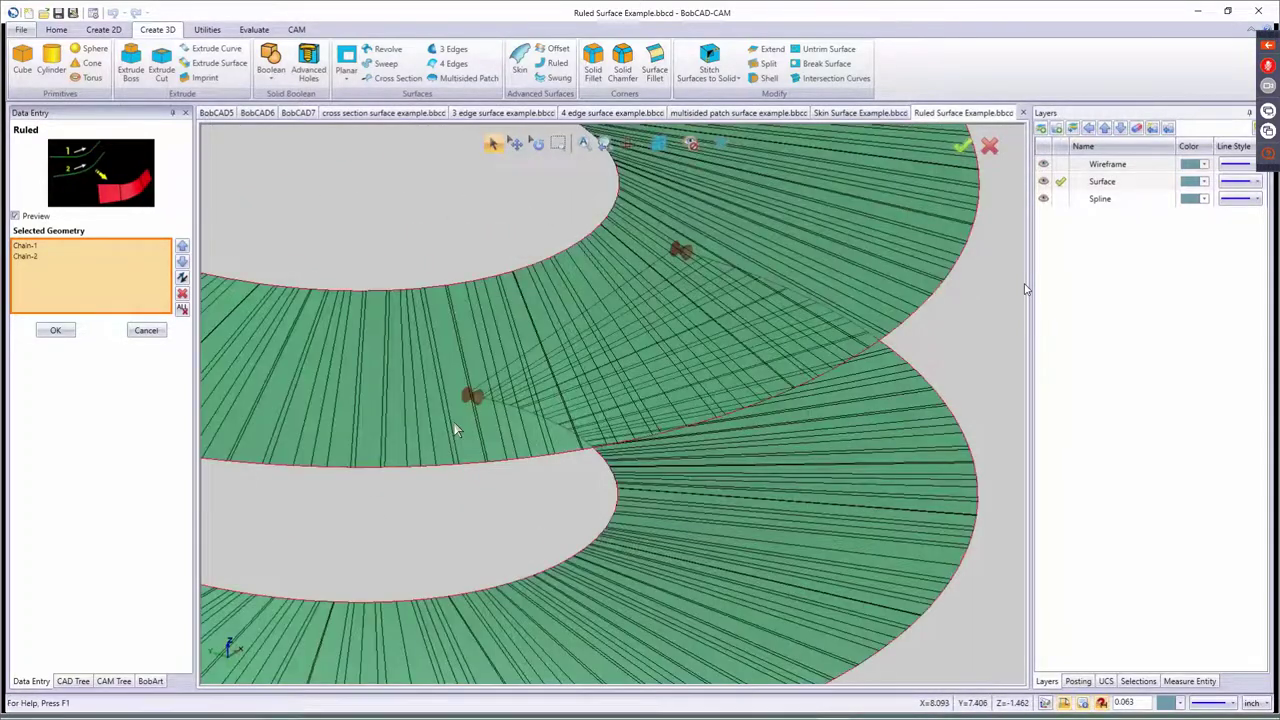
pyautogui.click(55, 330)
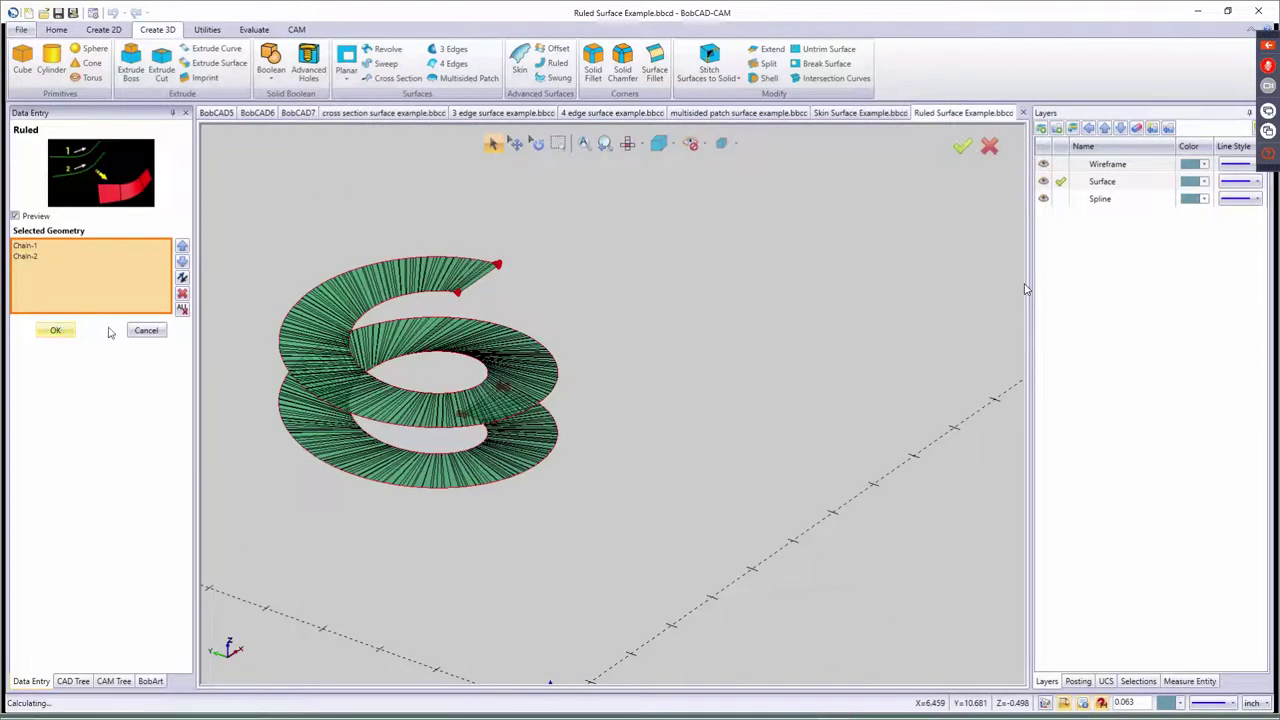
pyautogui.click(140, 335)
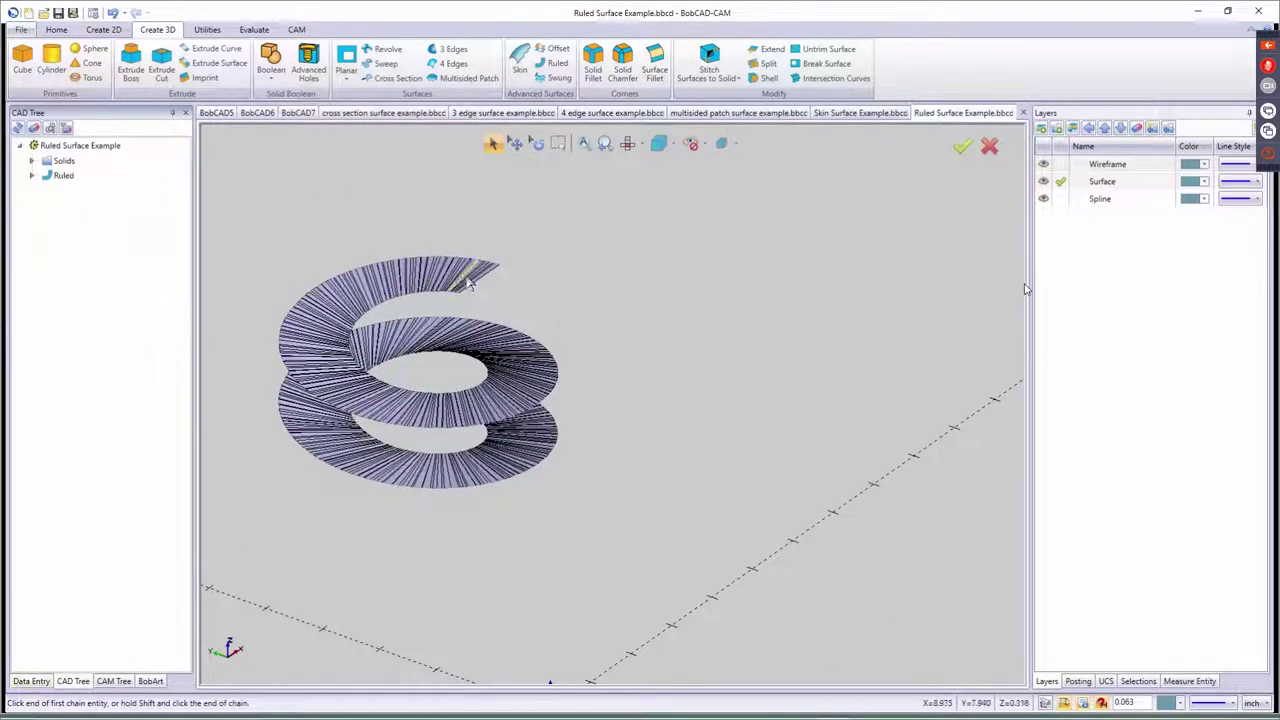
# - Select the ruled surface to inspect it, deselect it, then show the Create 2D tools
pyautogui.click(493, 145)
pyautogui.click(435, 273)
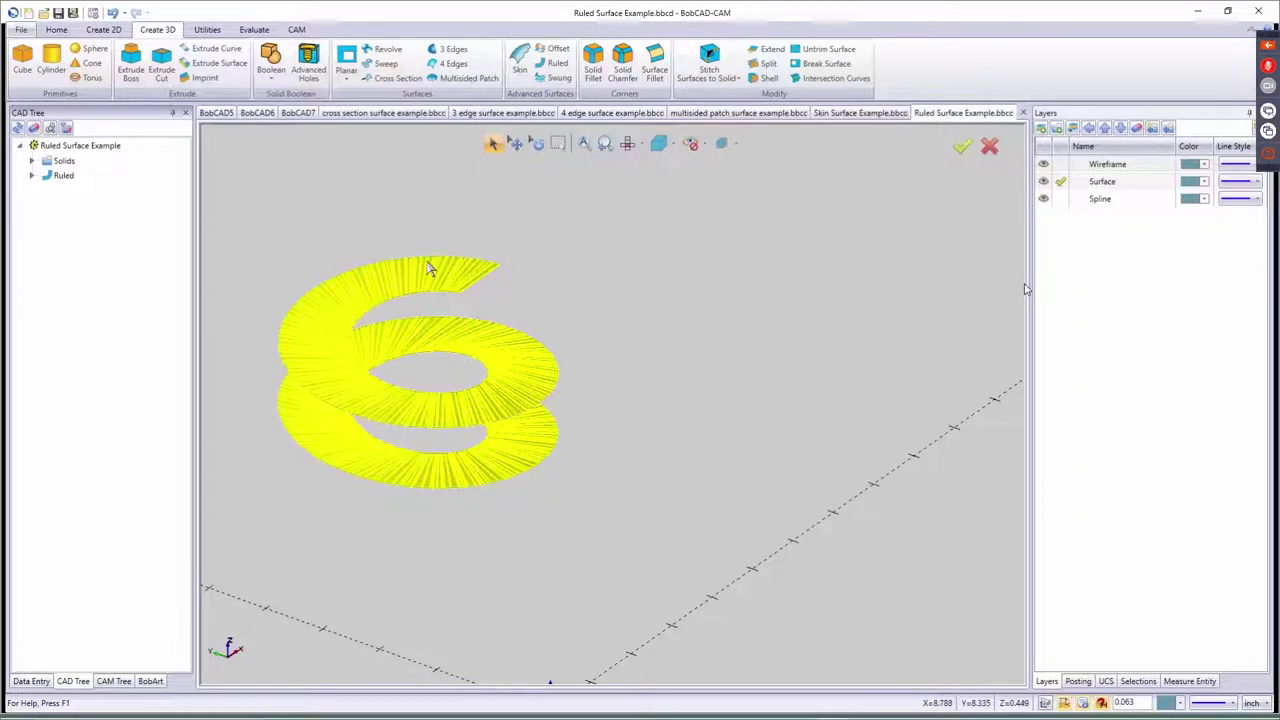
pyautogui.click(386, 187)
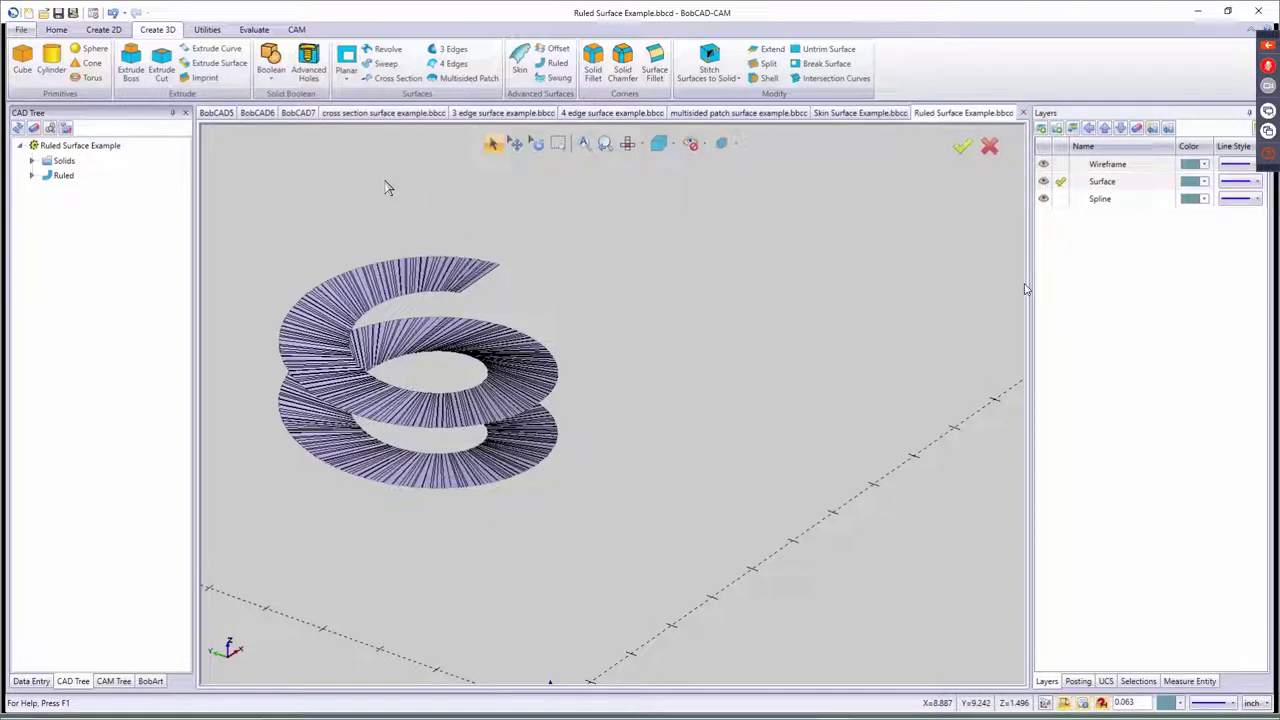
pyautogui.click(103, 30)
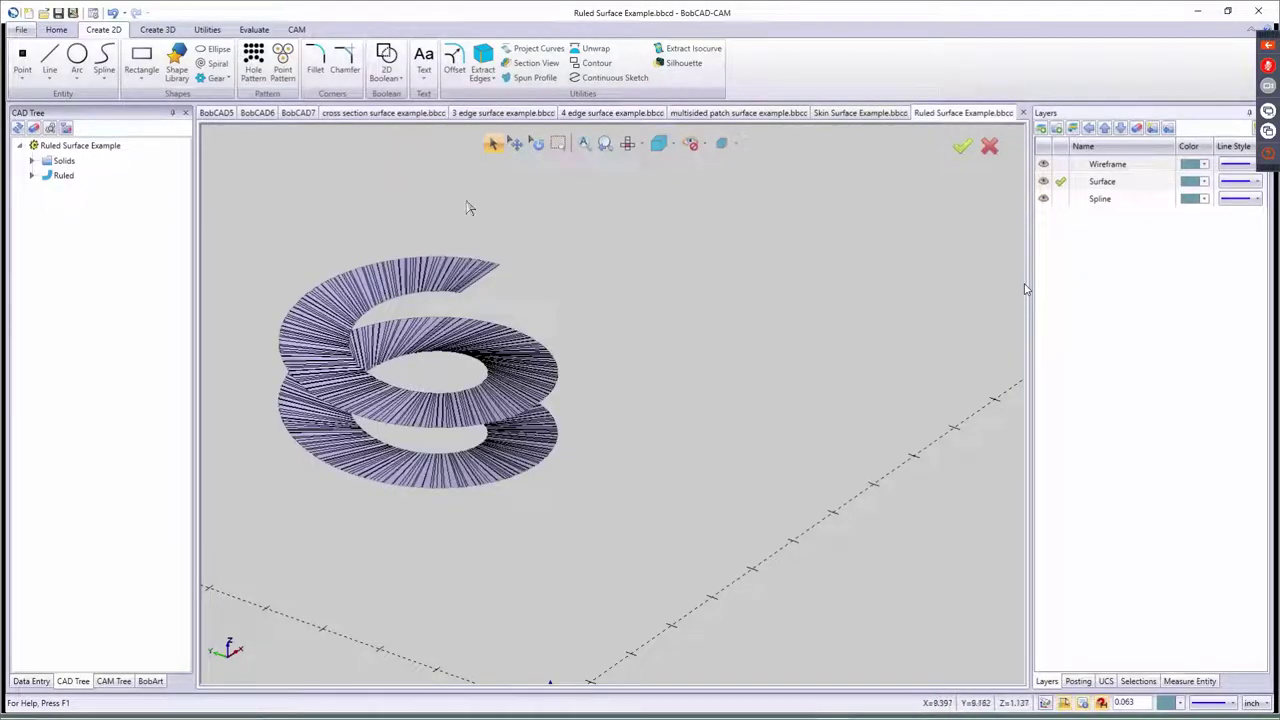
# - Close the Ruled, Skin, multisided patch and 4 edge surface examples without saving
pyautogui.click(1023, 113)
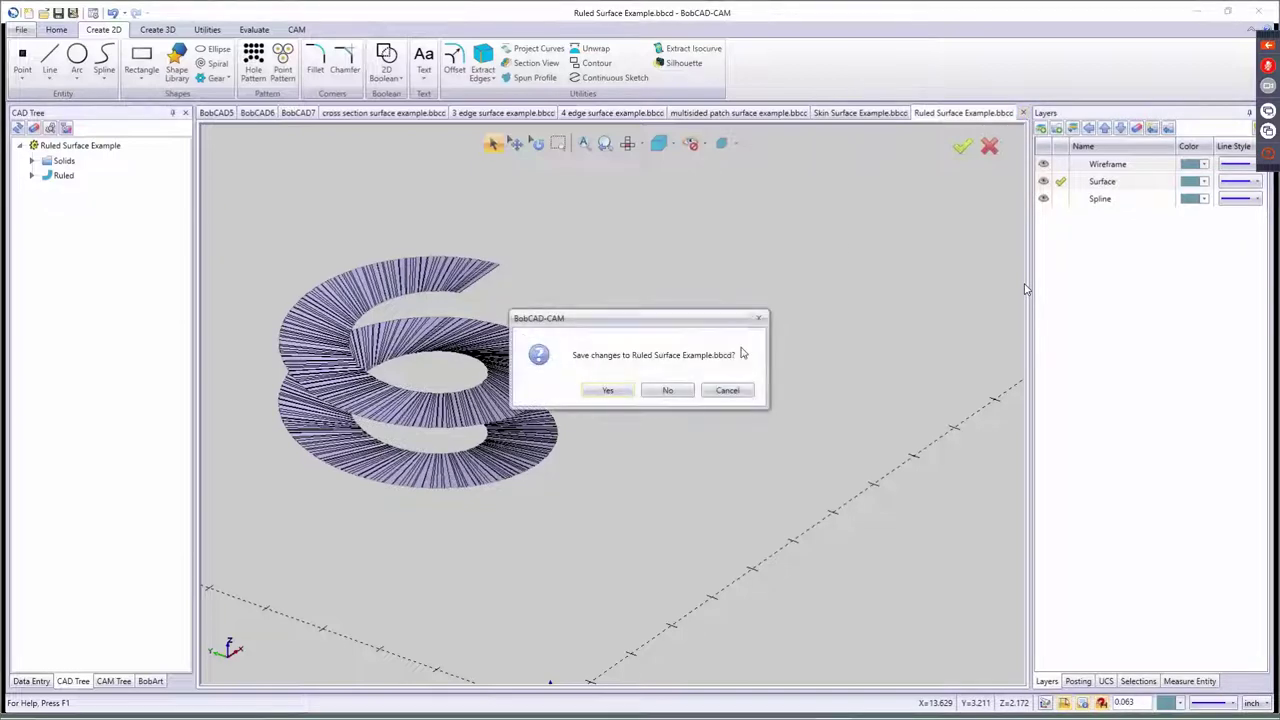
pyautogui.click(668, 389)
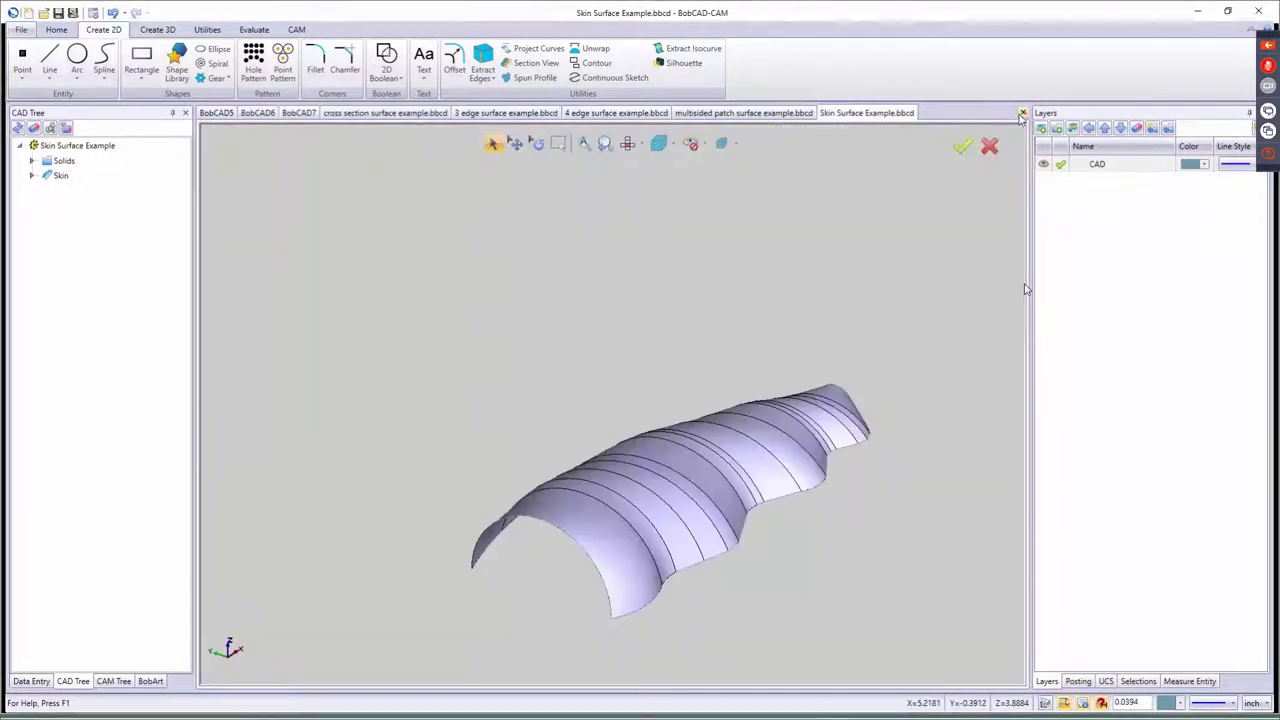
pyautogui.click(1023, 113)
pyautogui.click(668, 389)
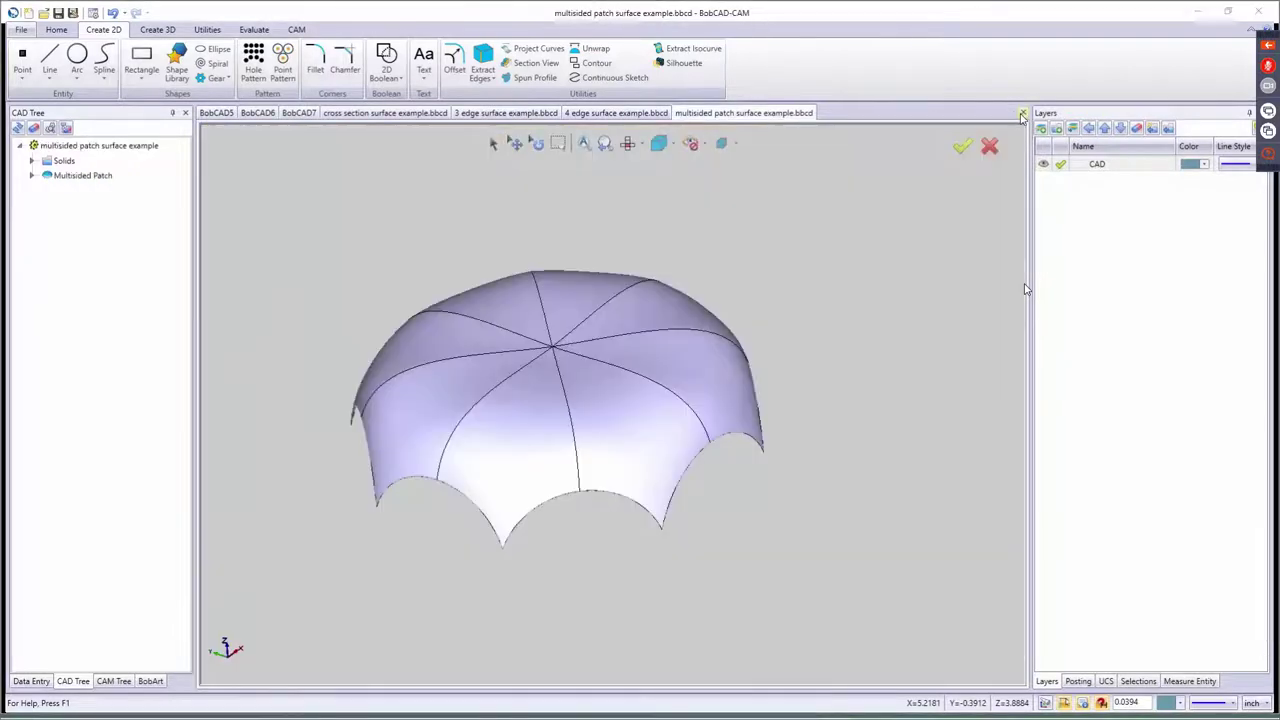
pyautogui.click(1023, 113)
pyautogui.click(668, 389)
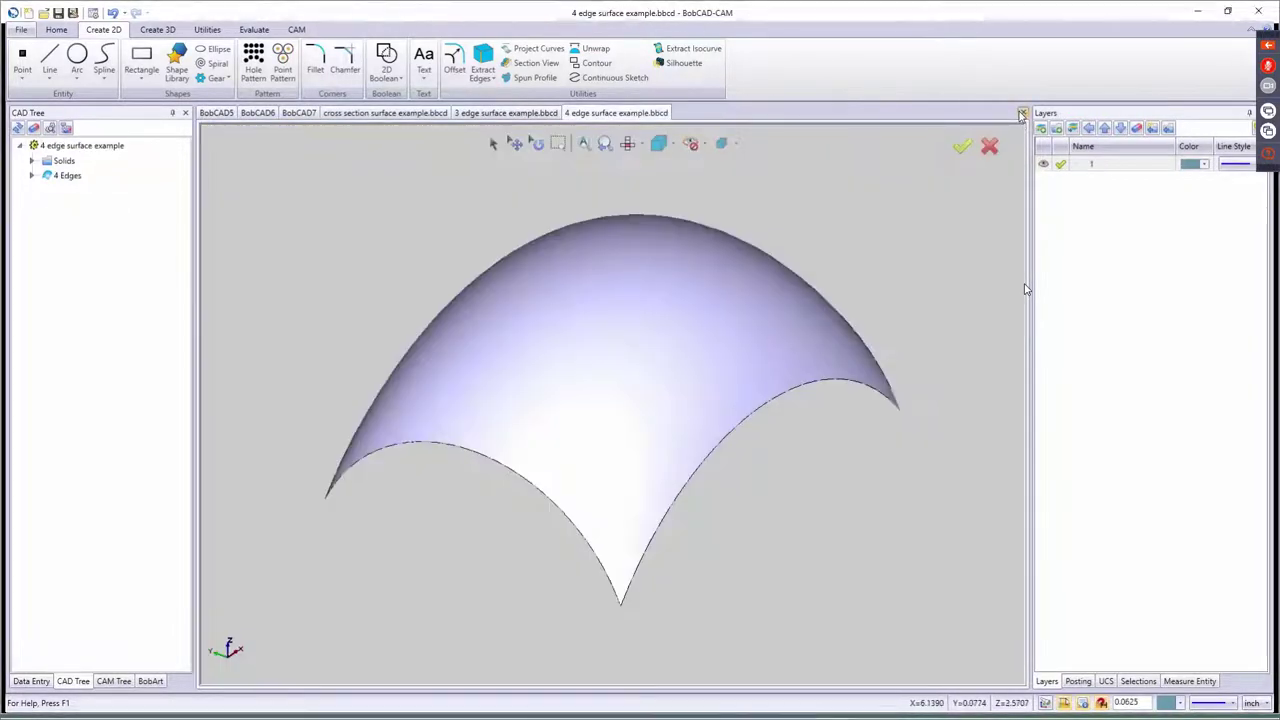
pyautogui.click(1023, 113)
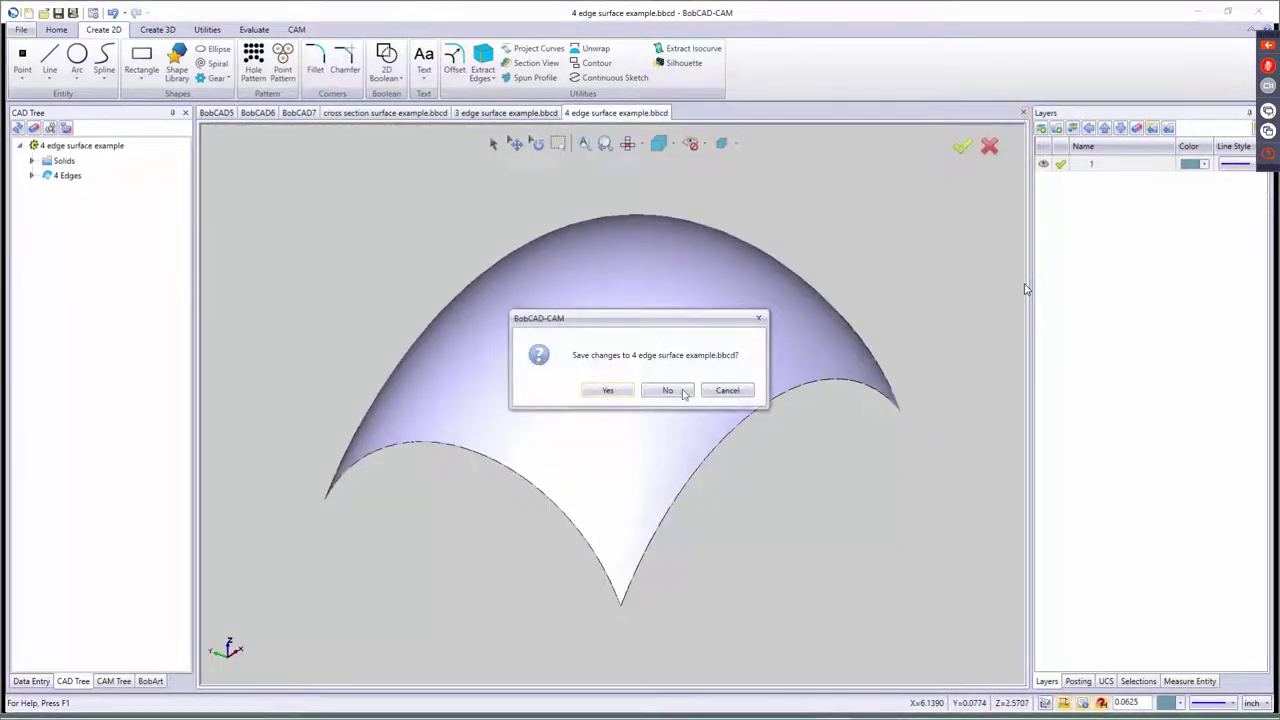
pyautogui.click(680, 387)
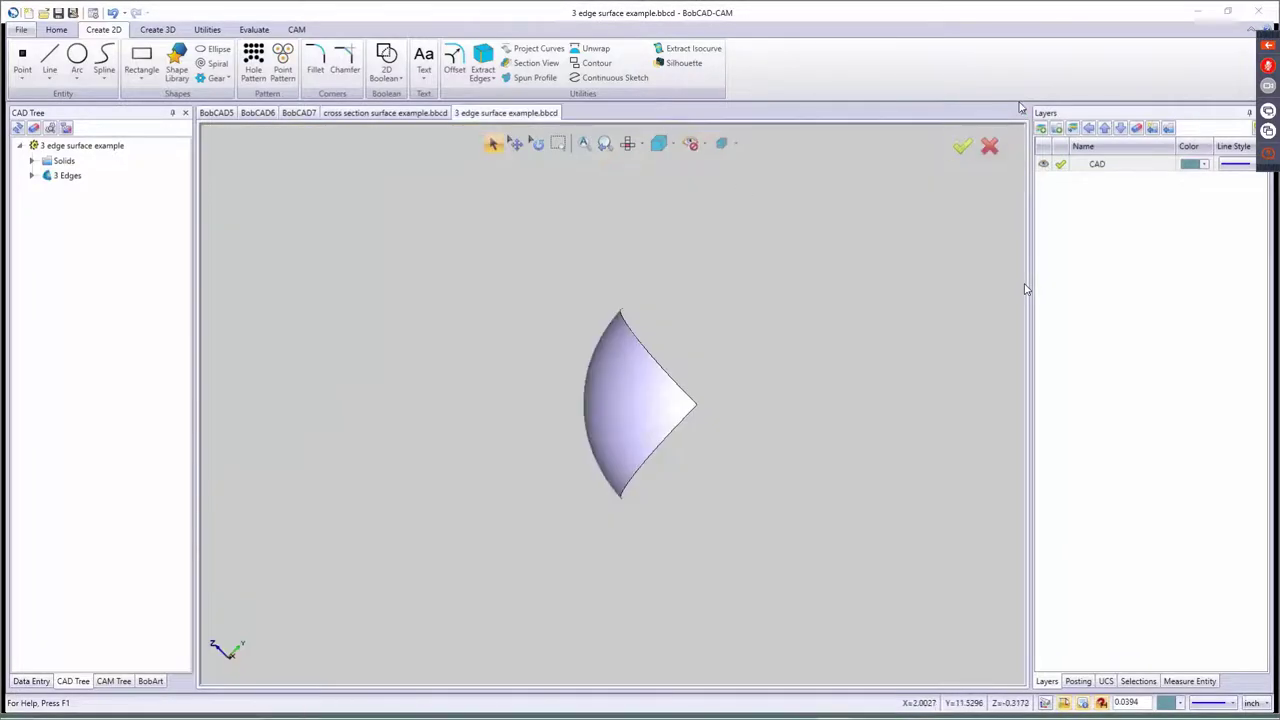
# - Close the 3 edge, cross section, BobCAD7 and BobCAD6 documents without saving
pyautogui.click(1023, 113)
pyautogui.click(668, 389)
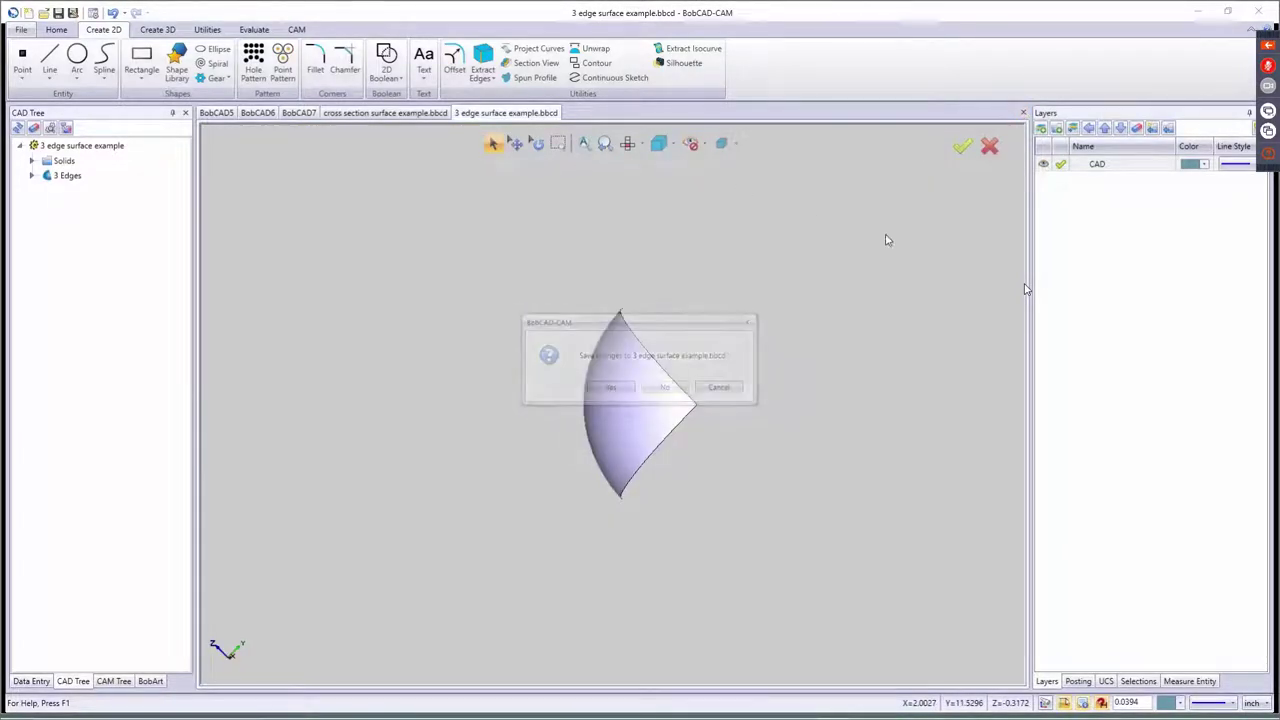
pyautogui.click(1023, 113)
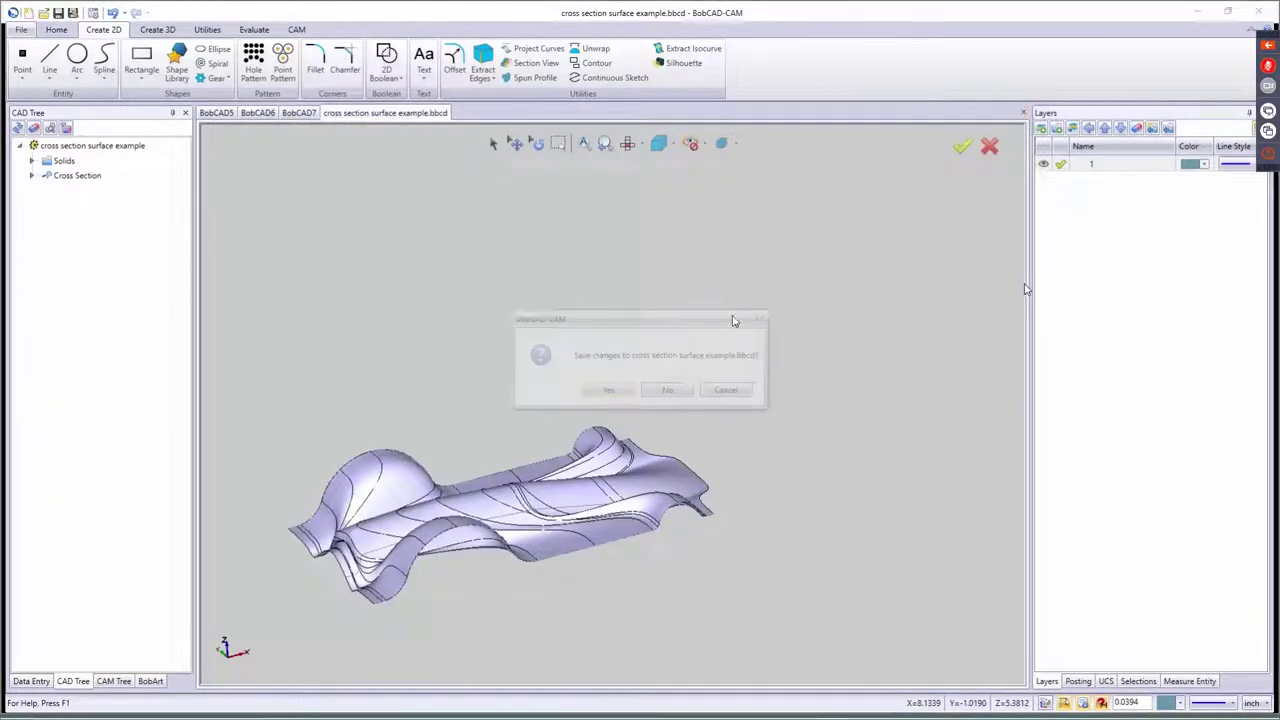
pyautogui.click(674, 389)
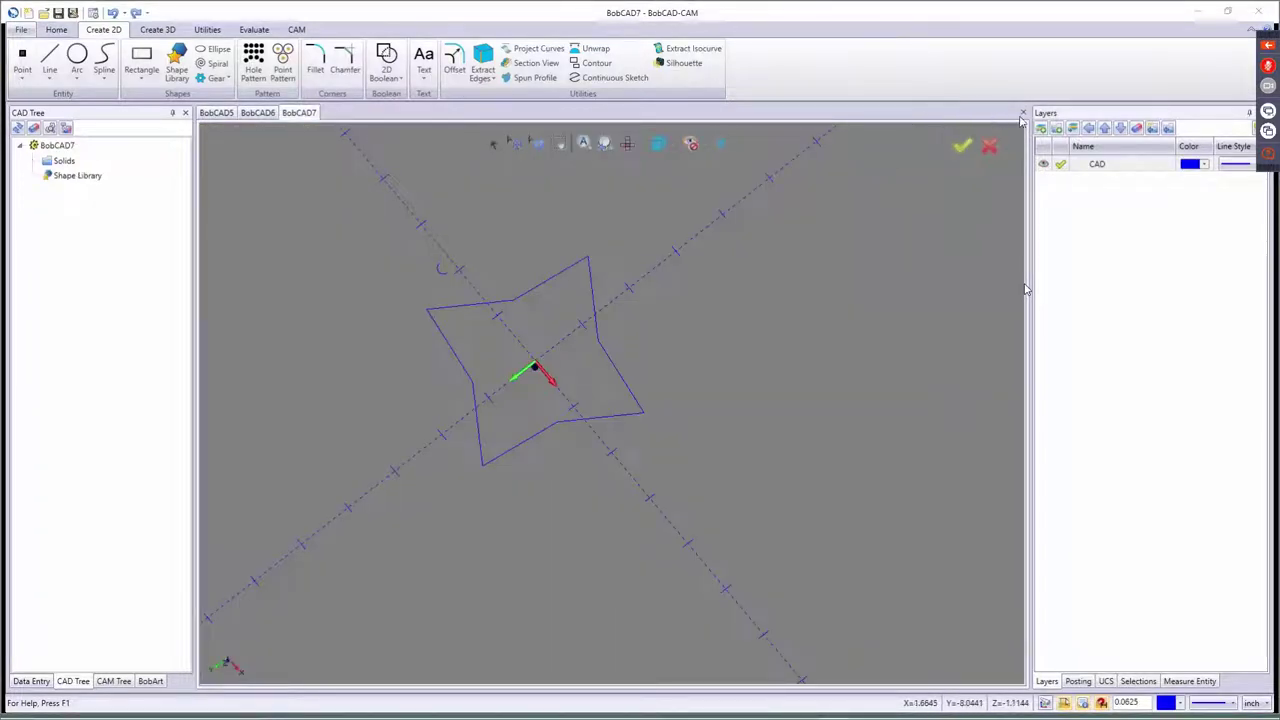
pyautogui.click(1022, 113)
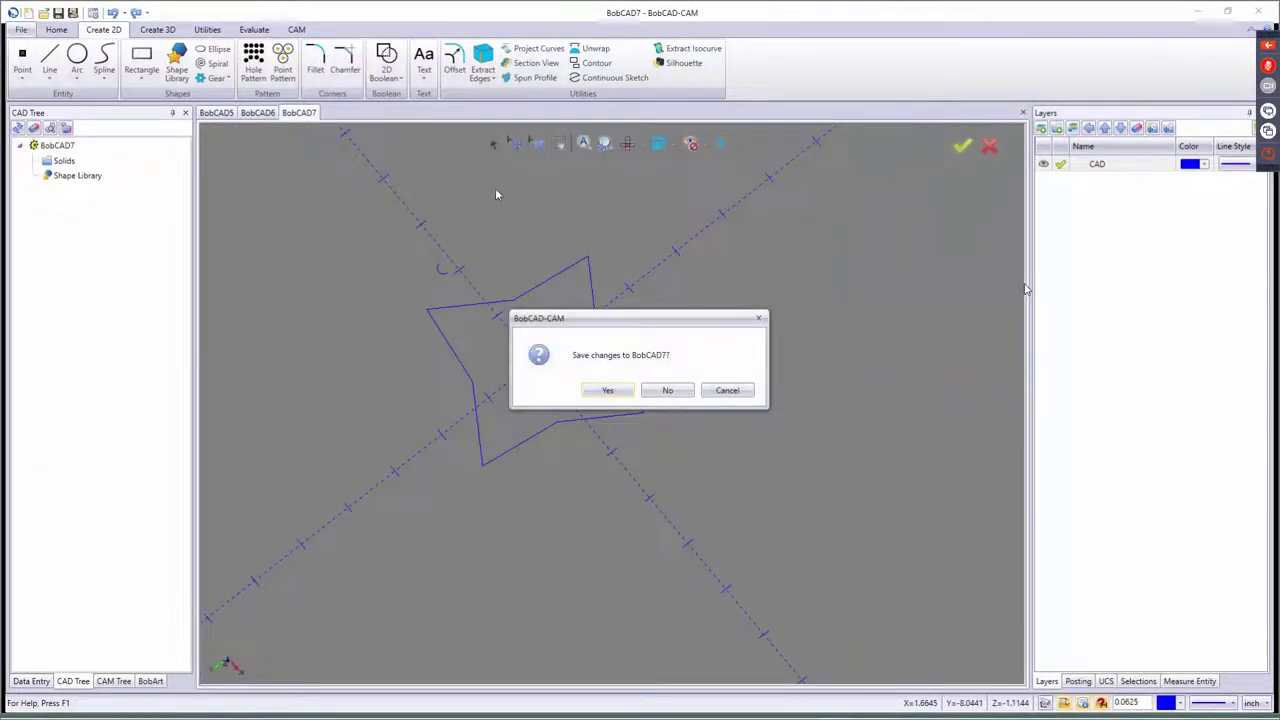
pyautogui.click(666, 389)
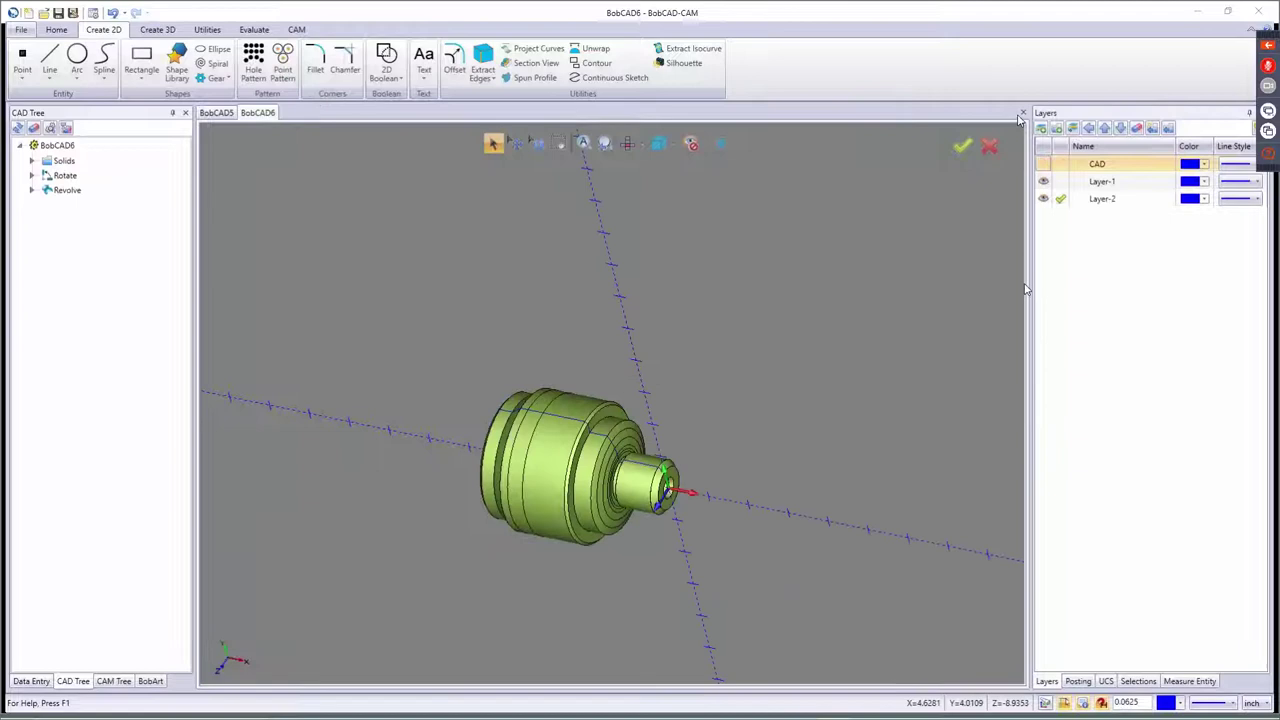
pyautogui.click(1022, 113)
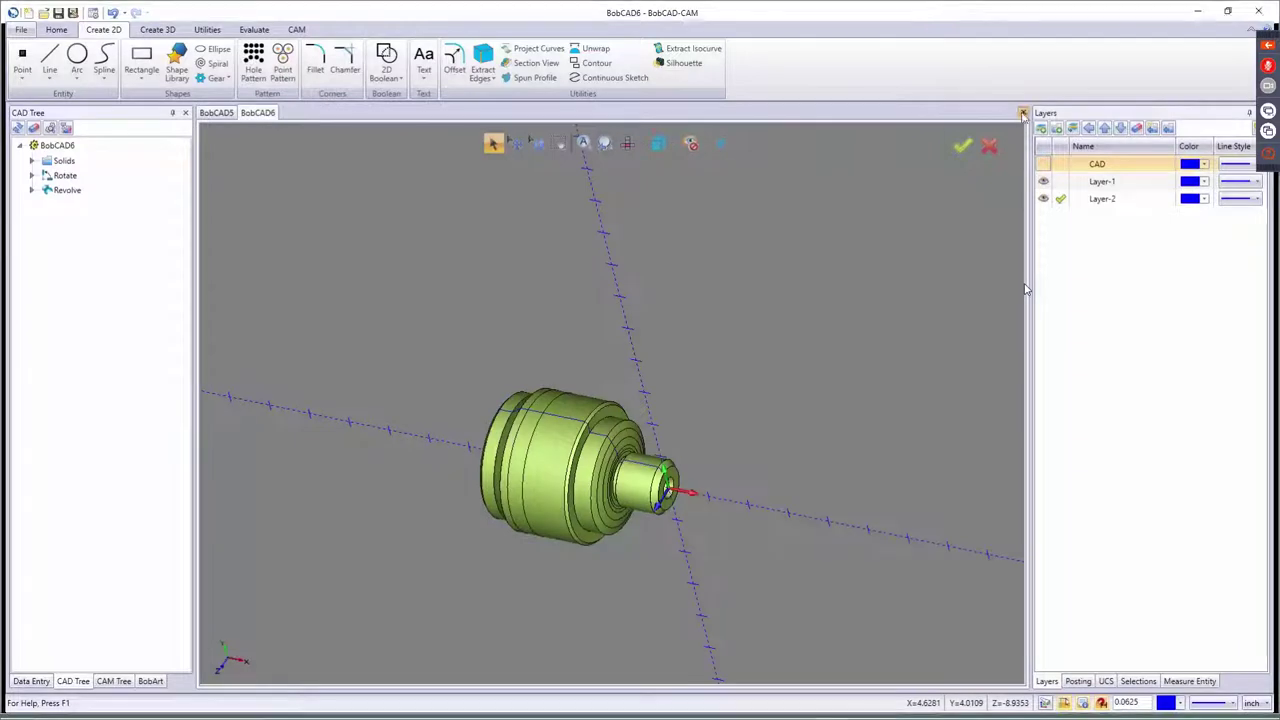
pyautogui.click(666, 390)
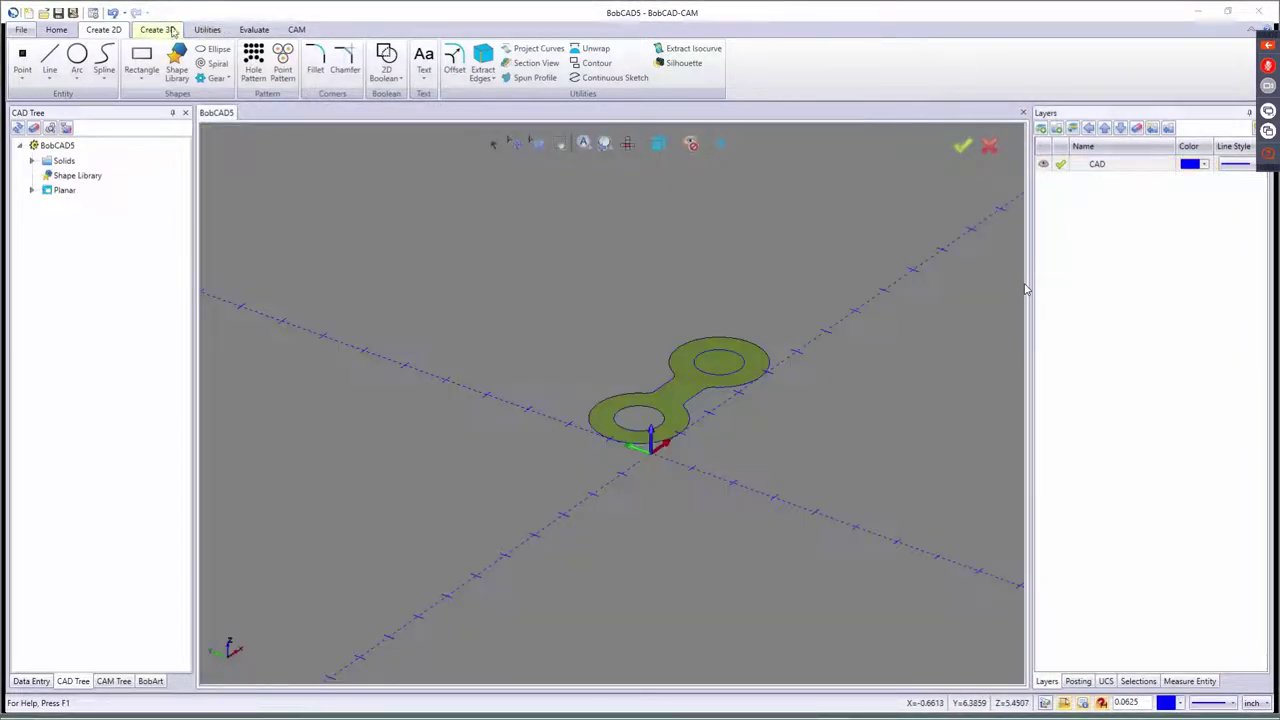
pyautogui.click(170, 30)
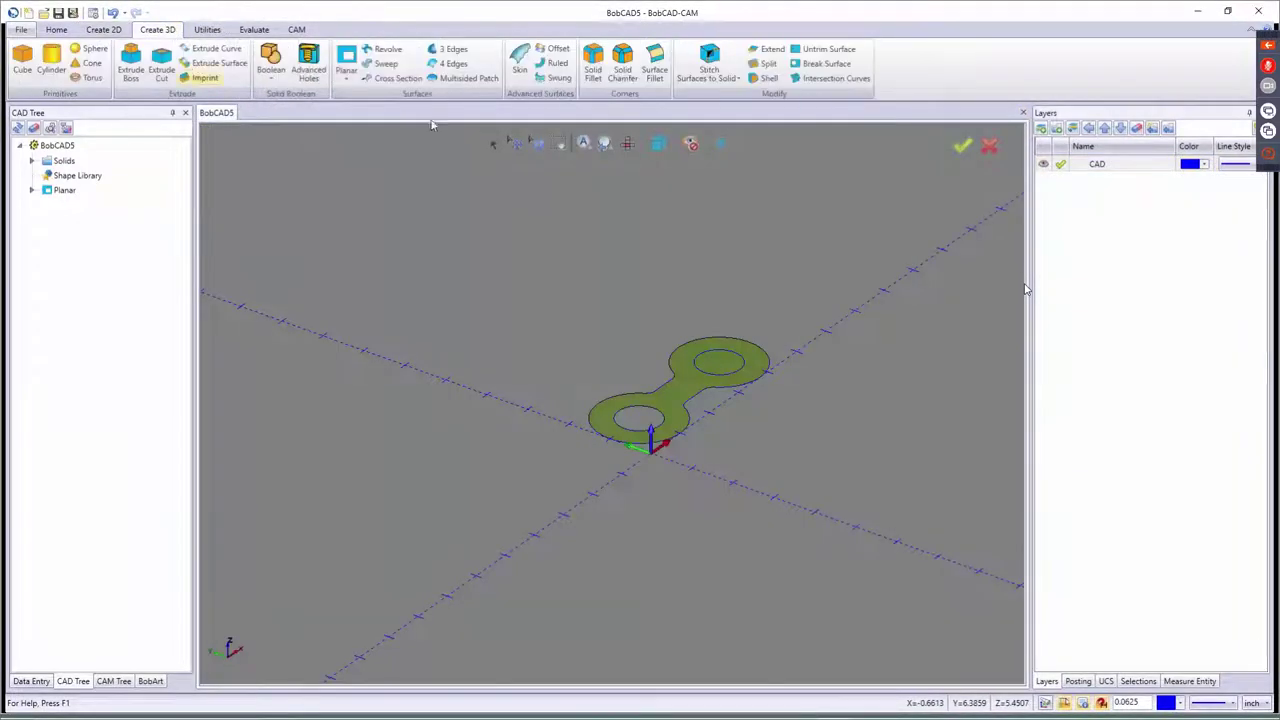
# - Open Swung Surface Example.bbcd from the Examples folder and start the Swung surface command
pyautogui.click(558, 78)
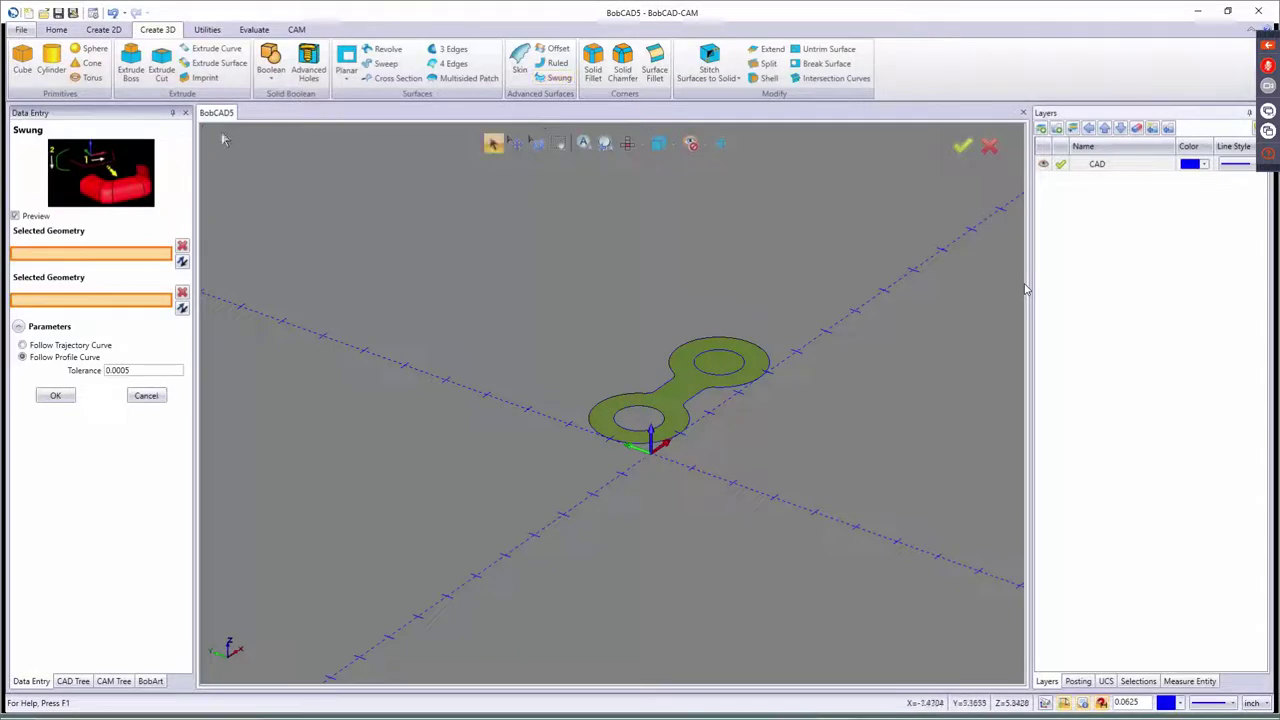
pyautogui.click(43, 12)
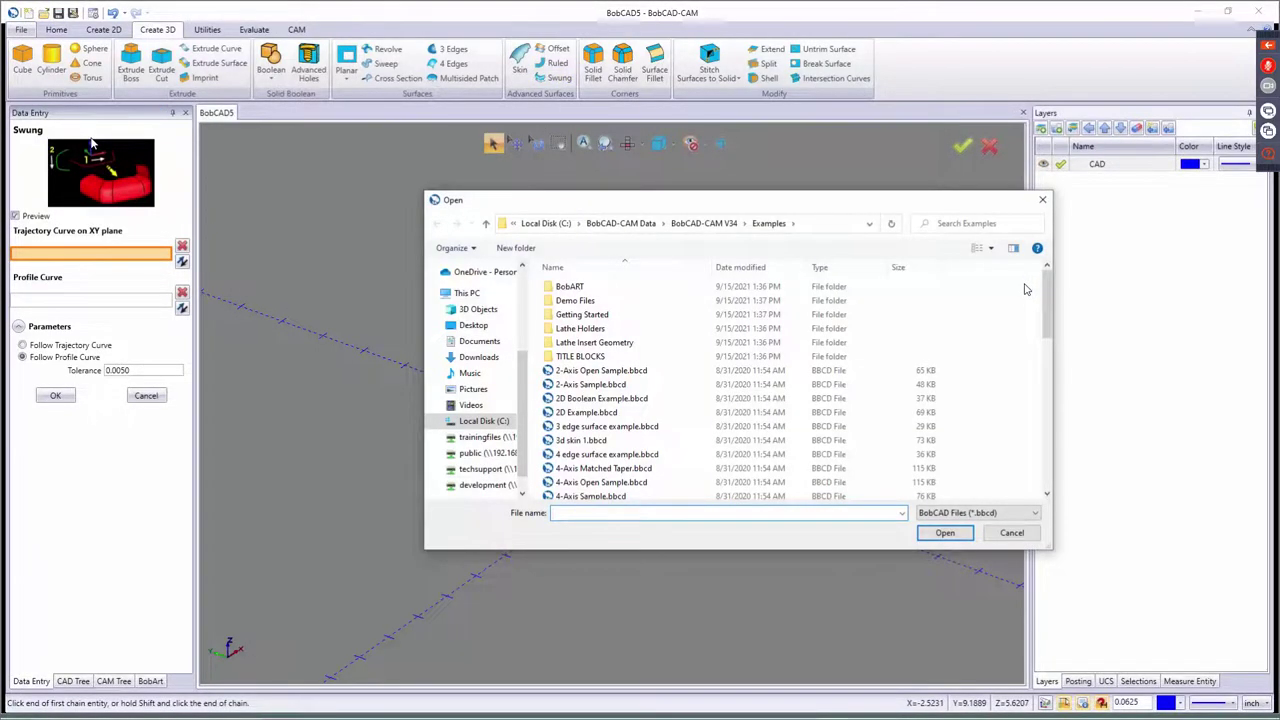
pyautogui.scroll(-10, 600, 420)
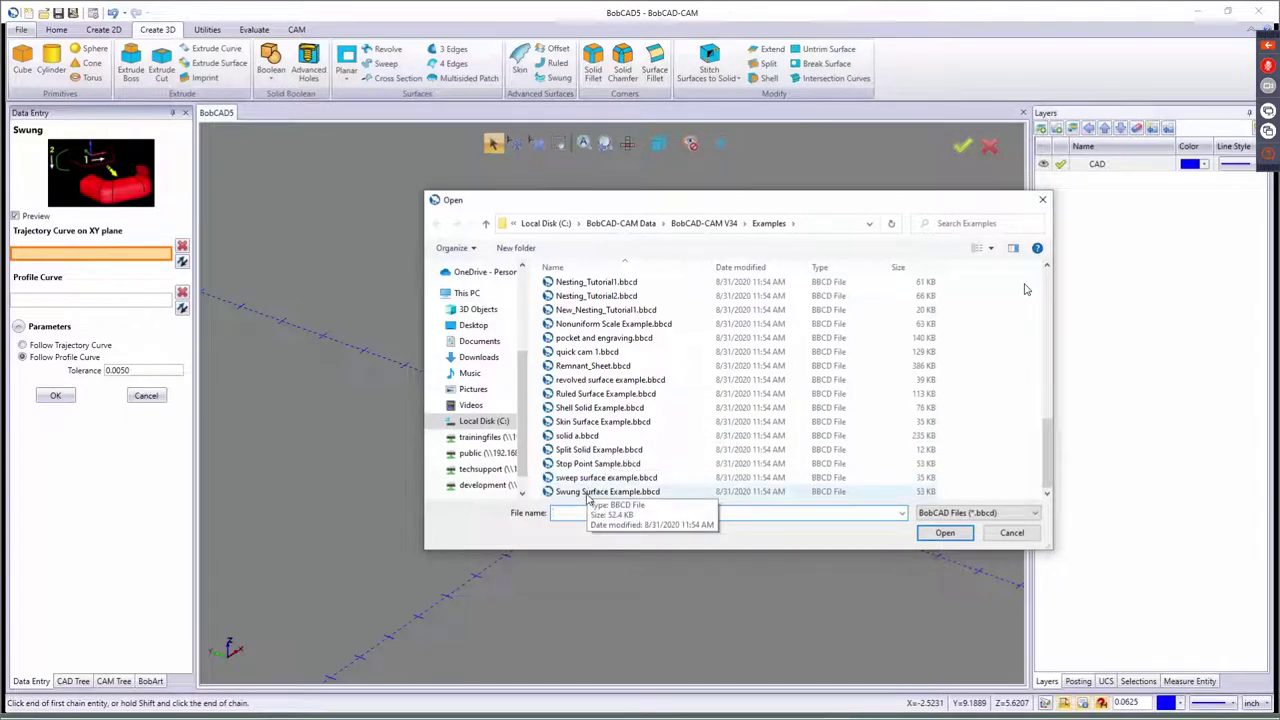
pyautogui.click(590, 494)
pyautogui.click(944, 532)
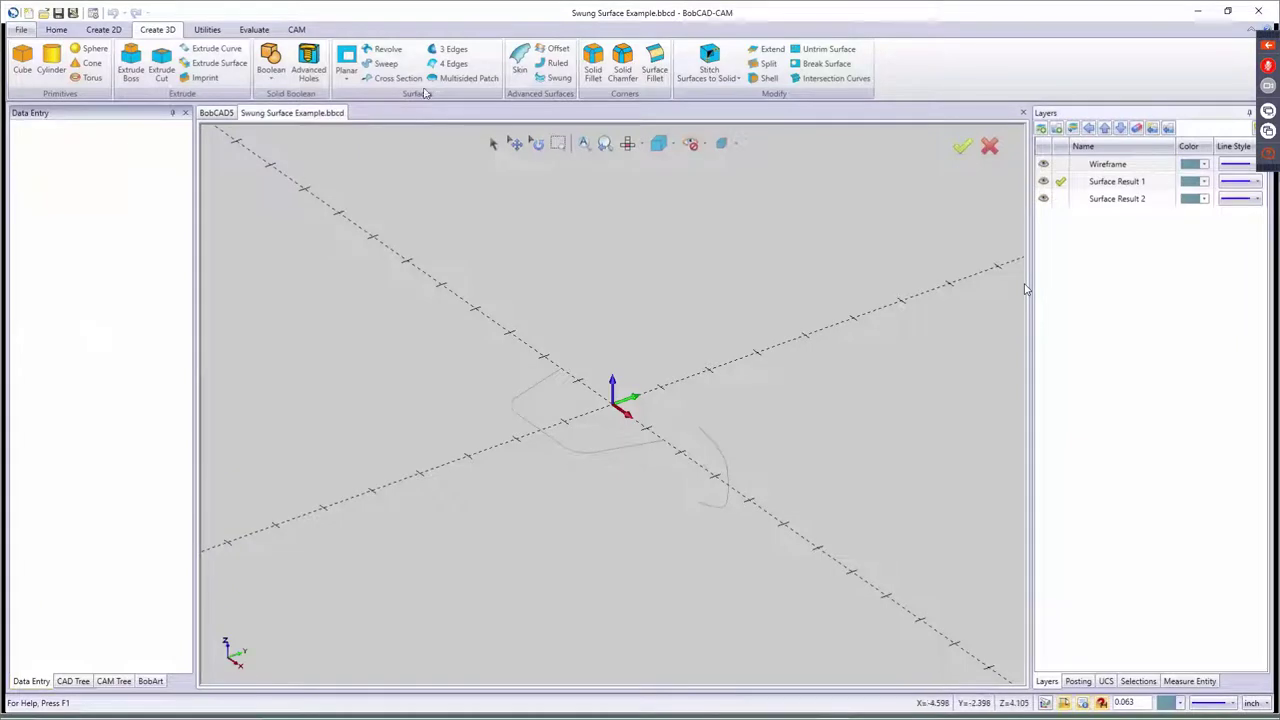
pyautogui.click(561, 80)
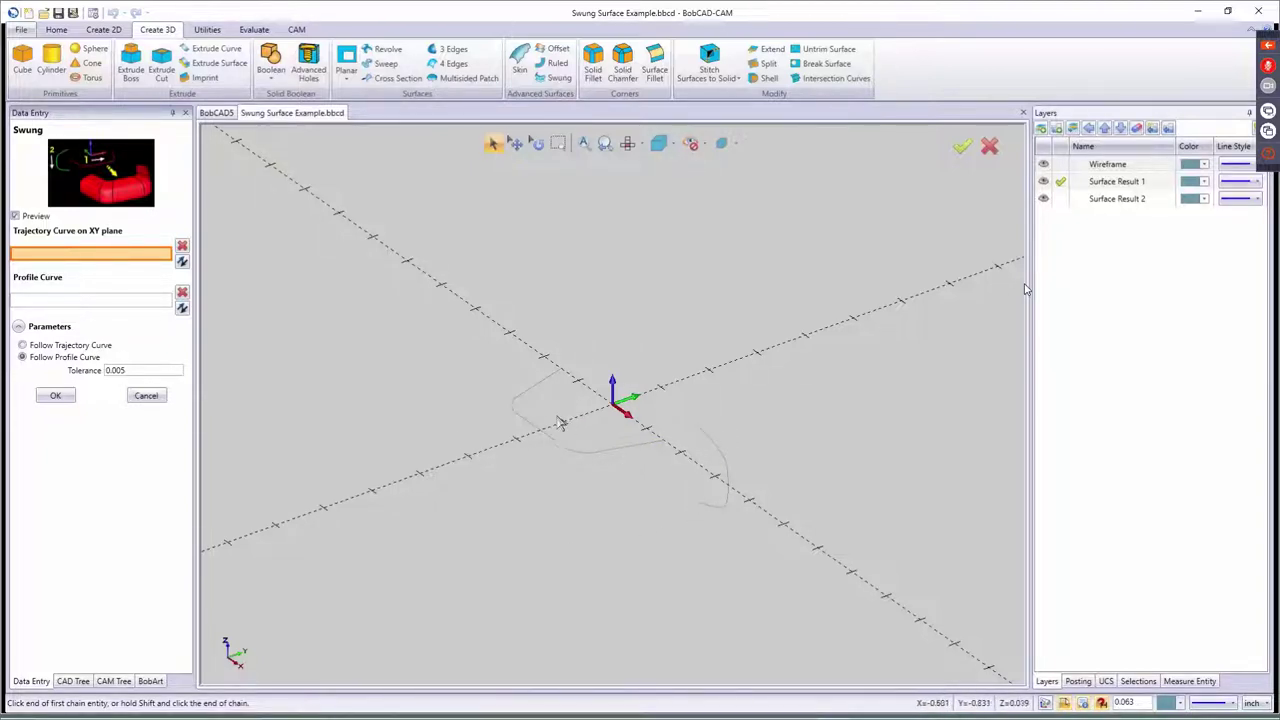
# - Chain the trajectory curve and profile arc, set Follow Profile Curve, and finish the swung surface
pyautogui.click(599, 455)
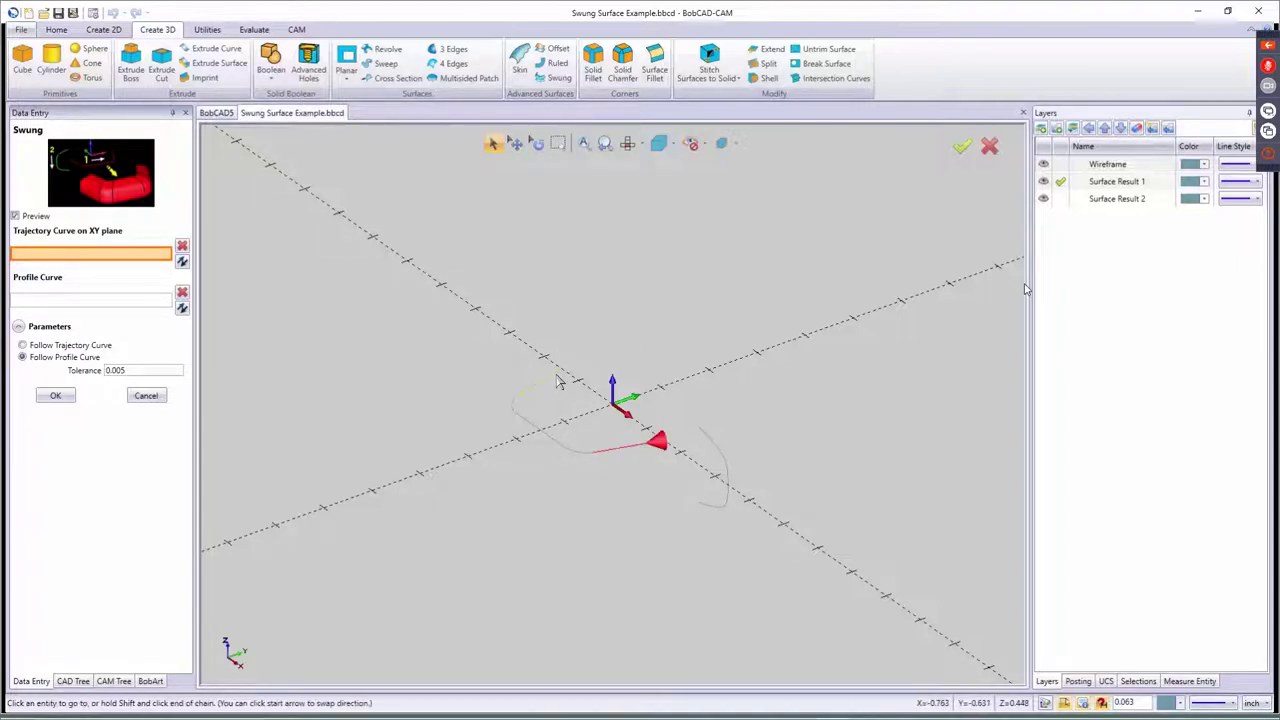
pyautogui.click(558, 382)
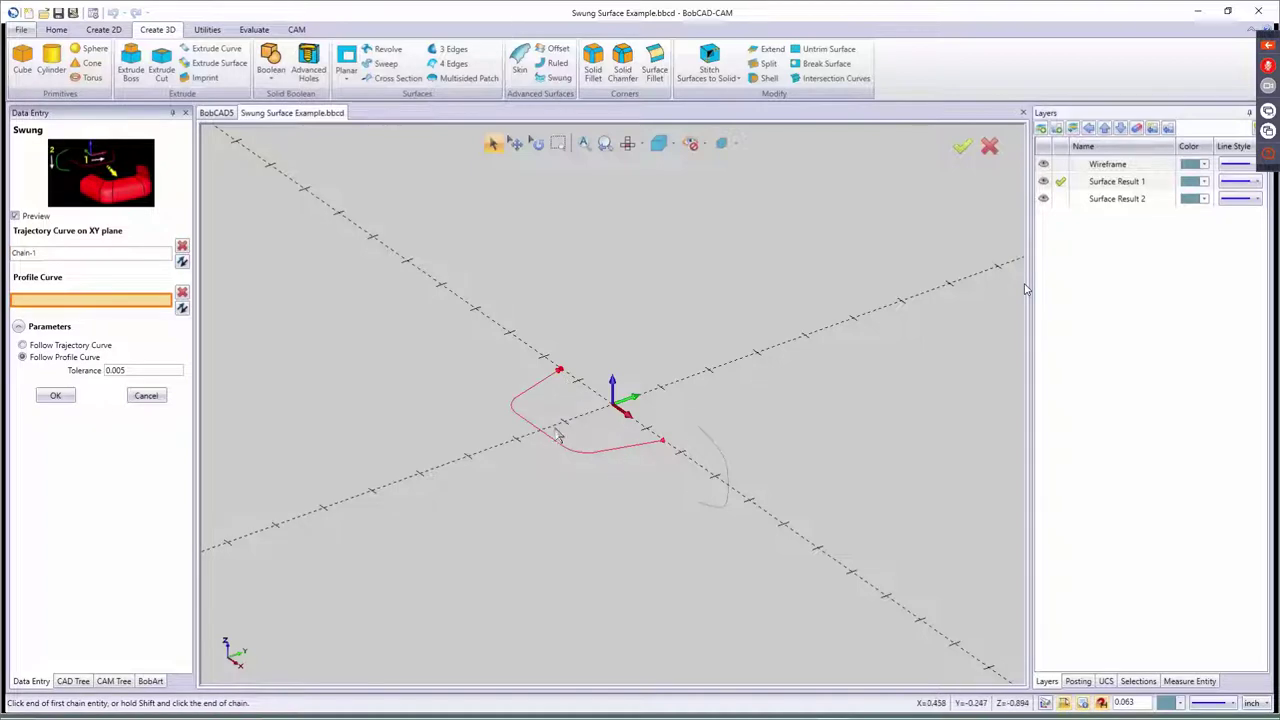
pyautogui.click(706, 513)
pyautogui.click(706, 513)
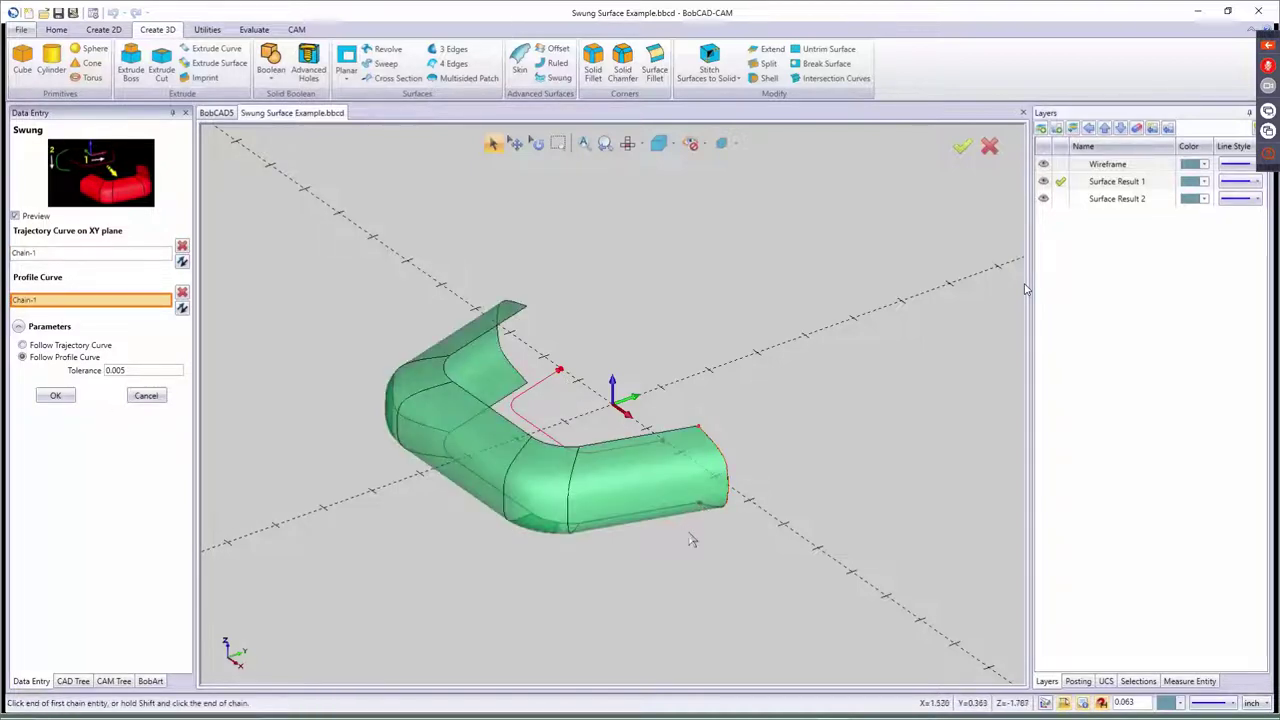
pyautogui.click(55, 347)
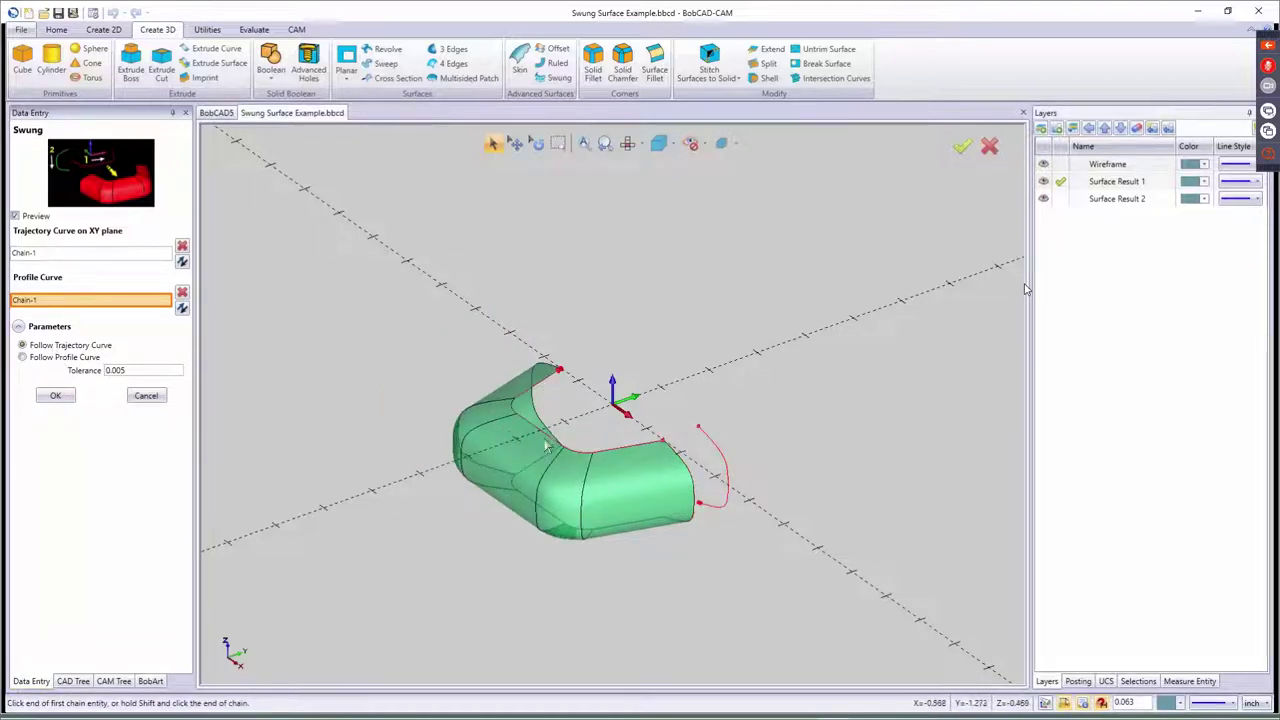
pyautogui.click(30, 358)
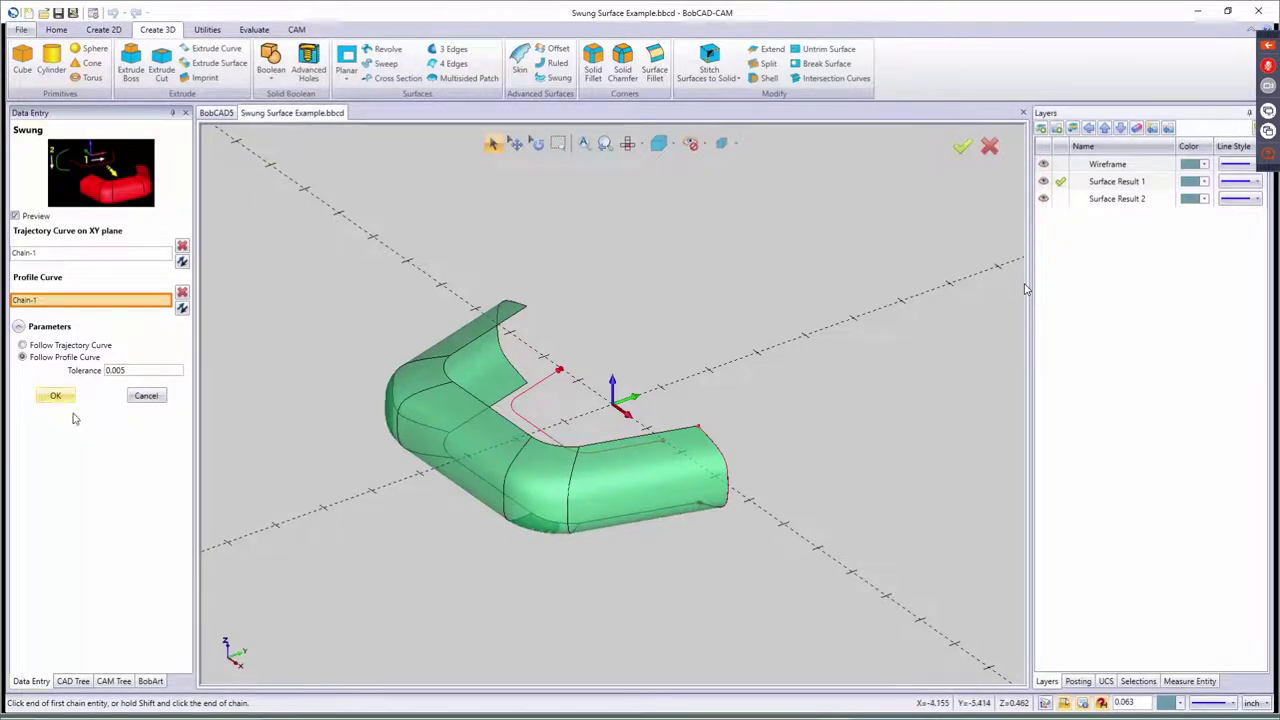
pyautogui.click(147, 397)
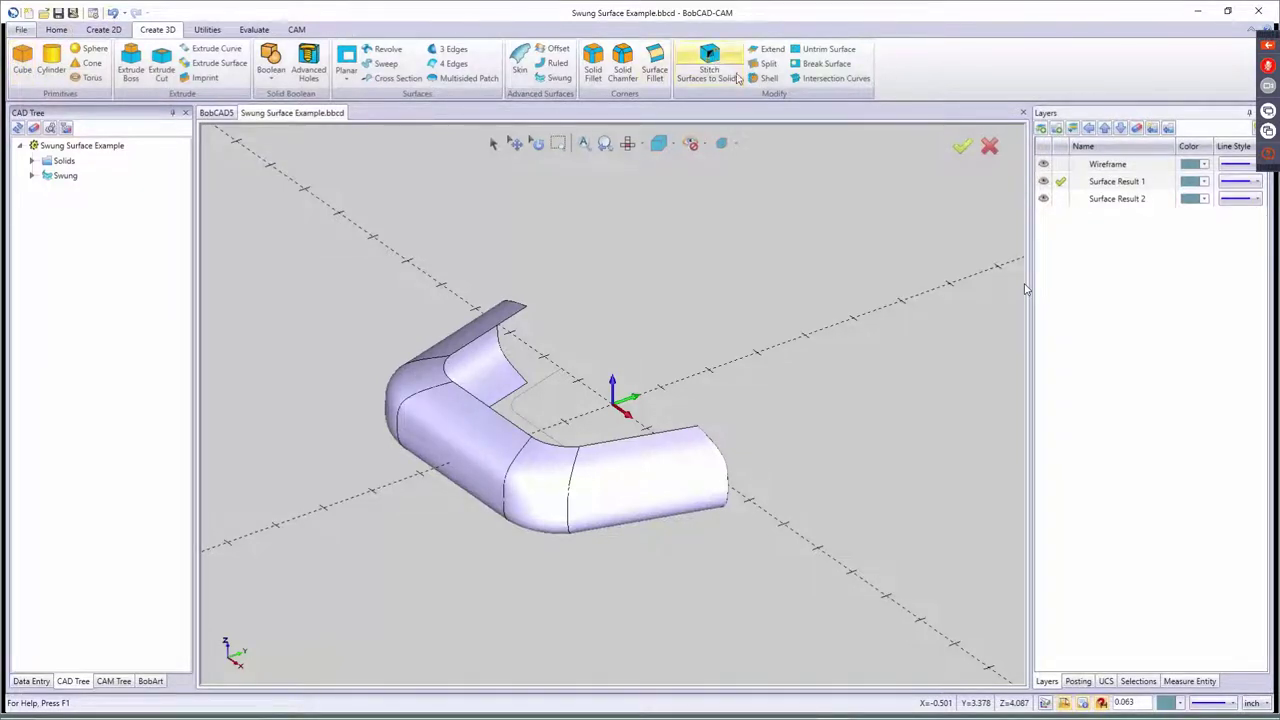
# - Start and then cancel the Shell and Cube commands without creating anything
pyautogui.click(769, 78)
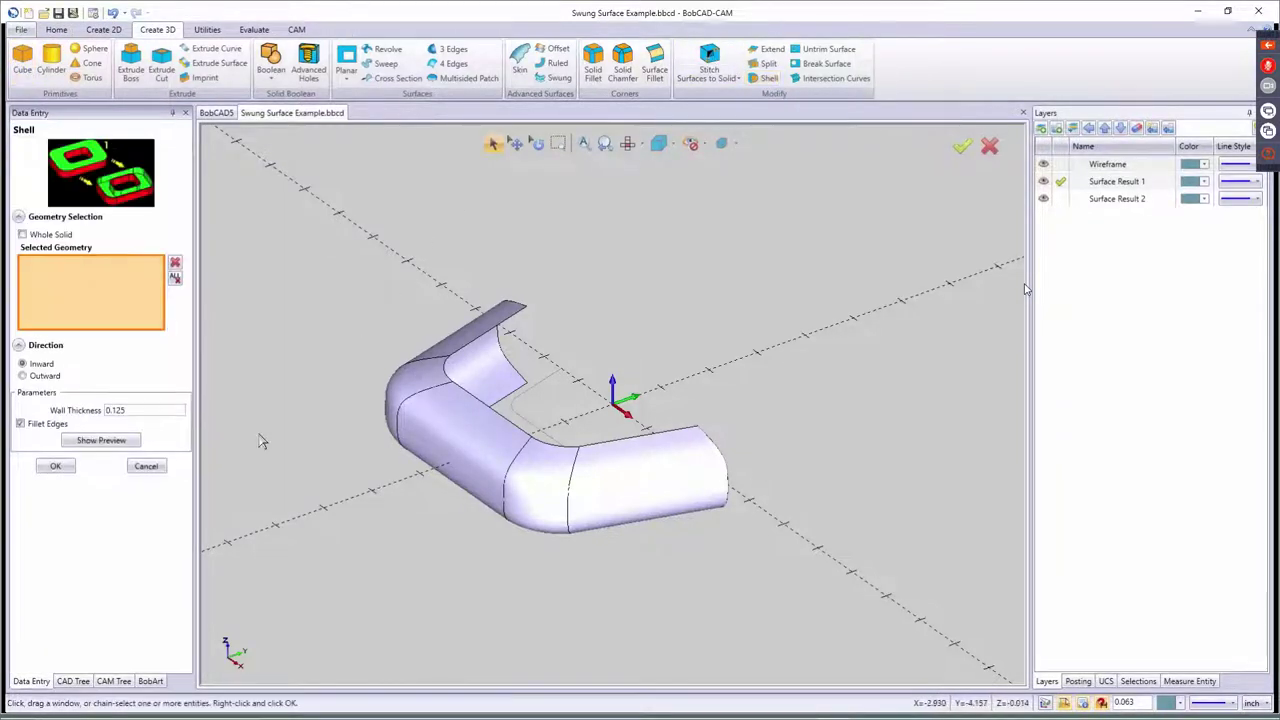
pyautogui.click(146, 466)
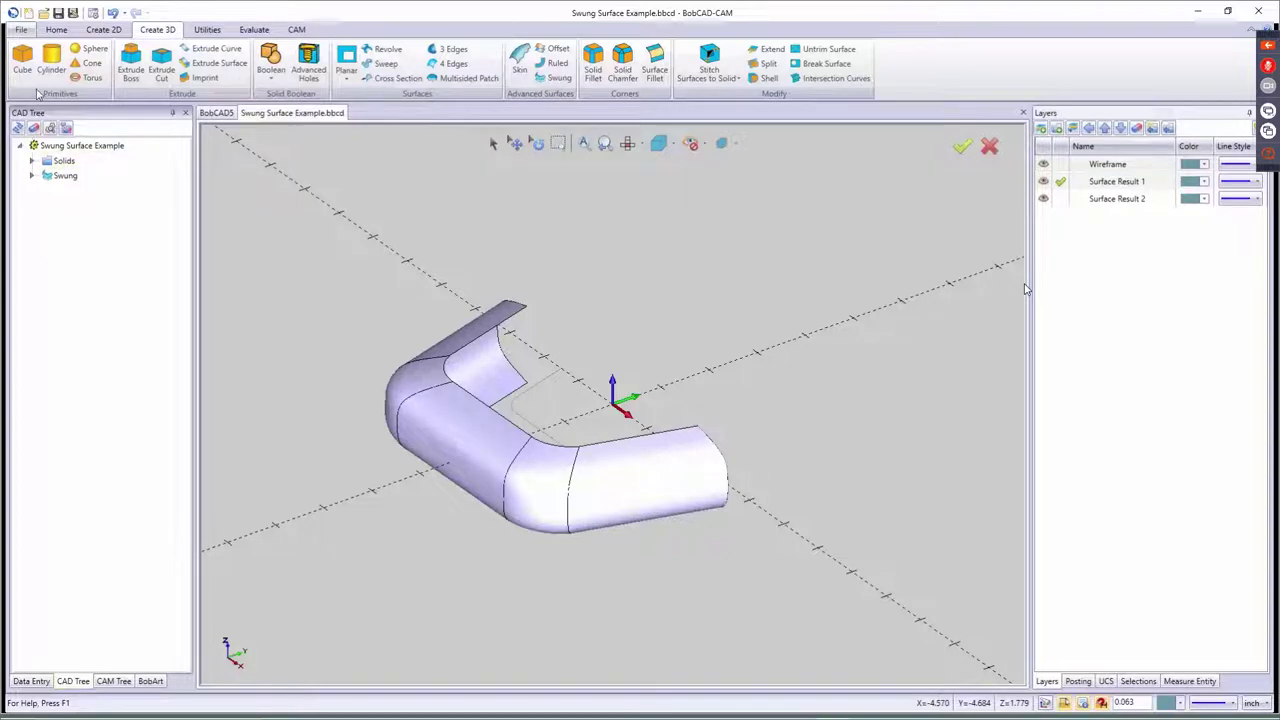
pyautogui.click(22, 62)
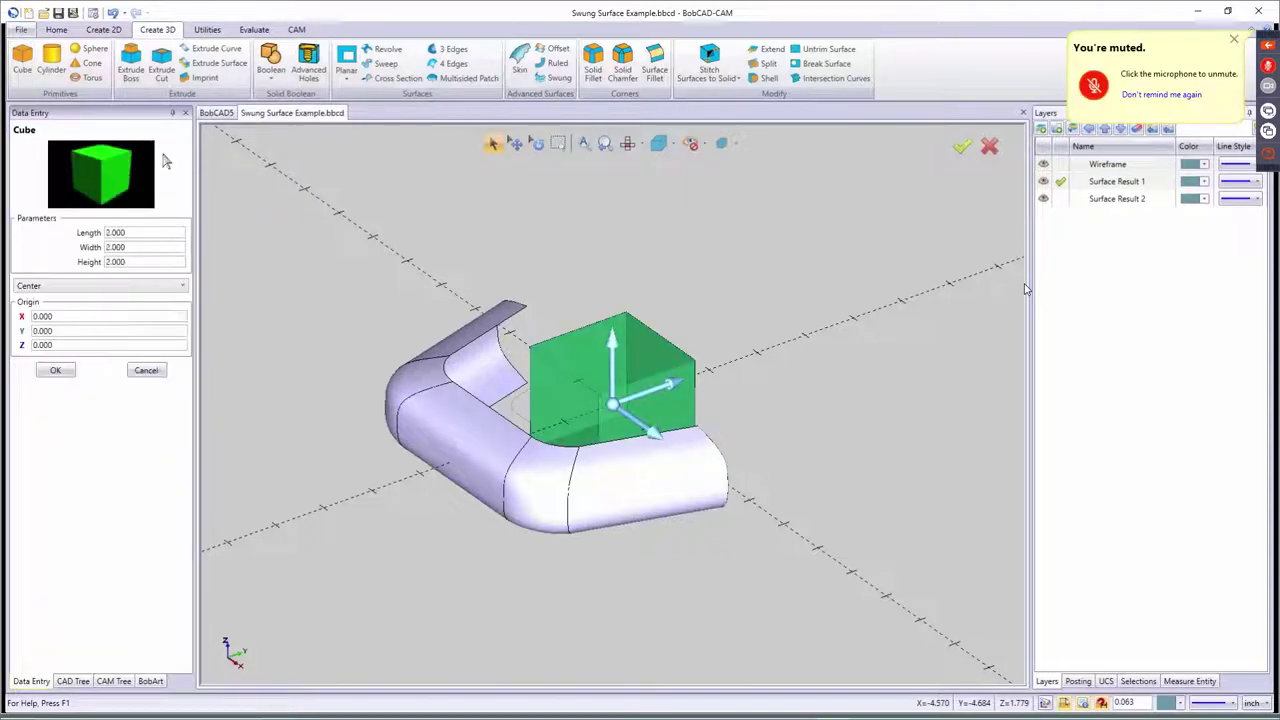
pyautogui.click(146, 370)
# - Start a new blank document, turn off the shell preview and switch to isometric view
pyautogui.hotkey('ctrl', 'n')
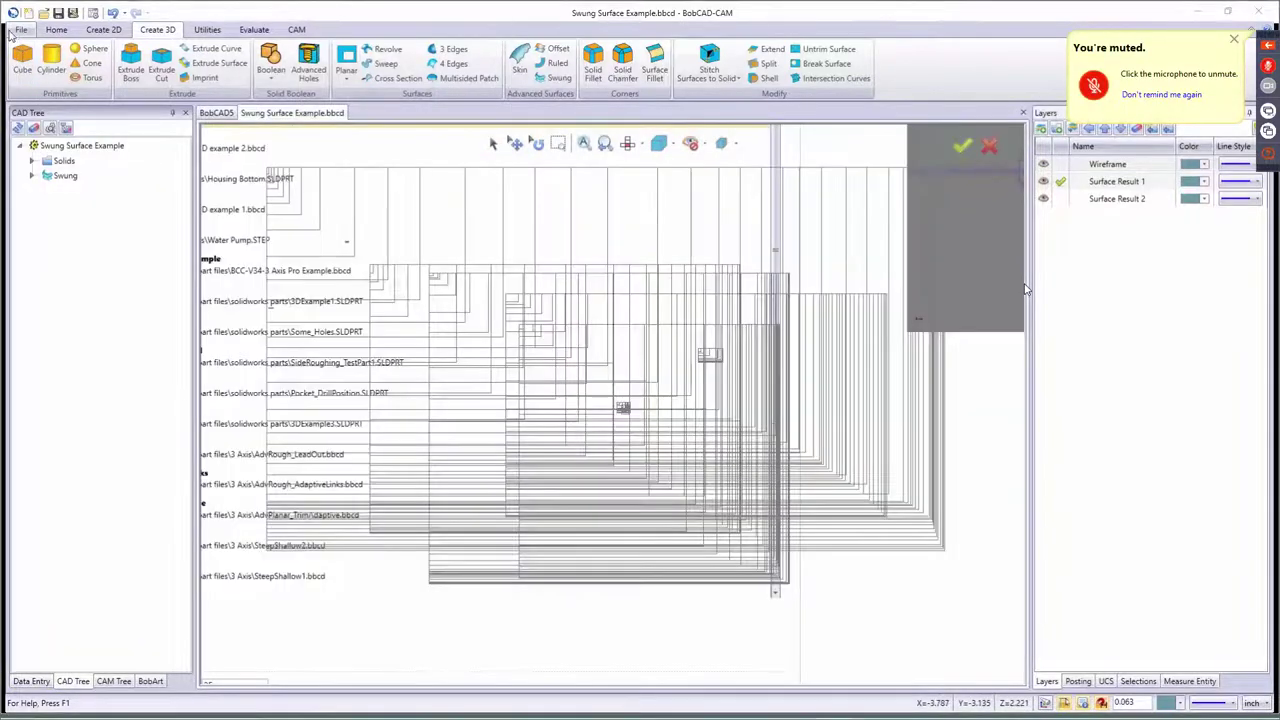
pyautogui.click(38, 66)
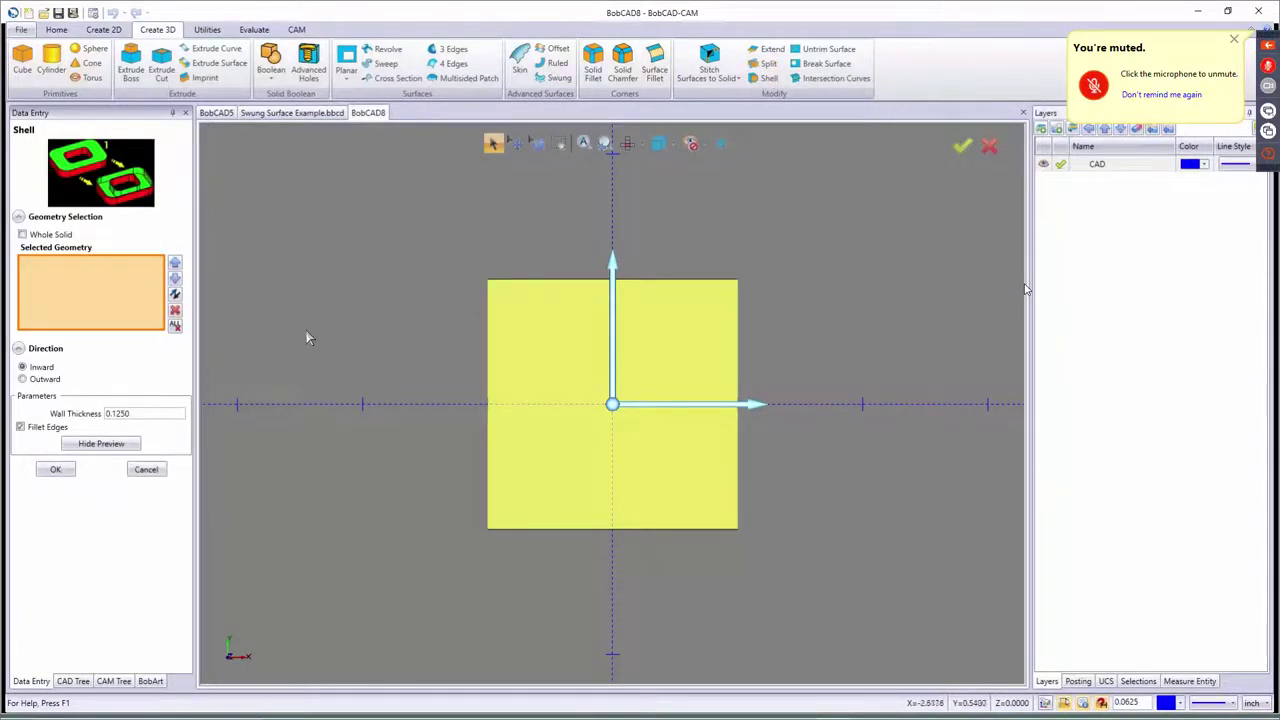
pyautogui.click(330, 310)
pyautogui.press('F8')
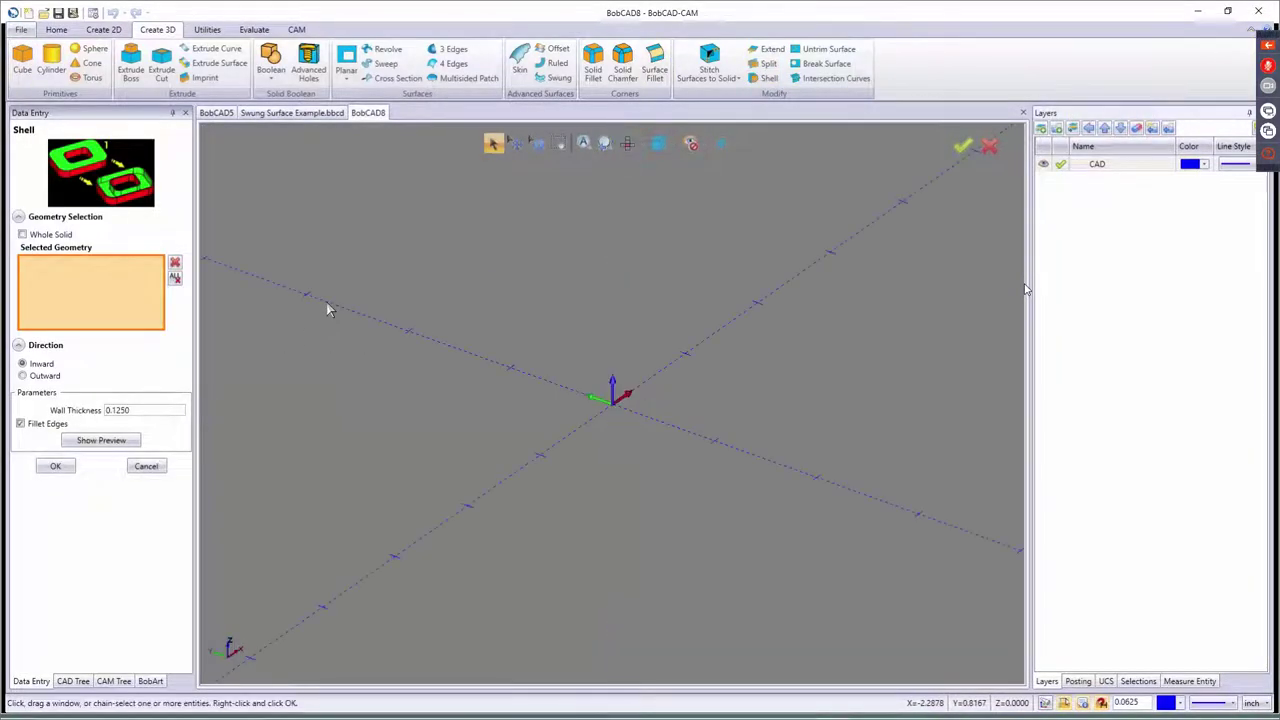
# - Create a 3 by 3 by 2 cube
pyautogui.click(22, 62)
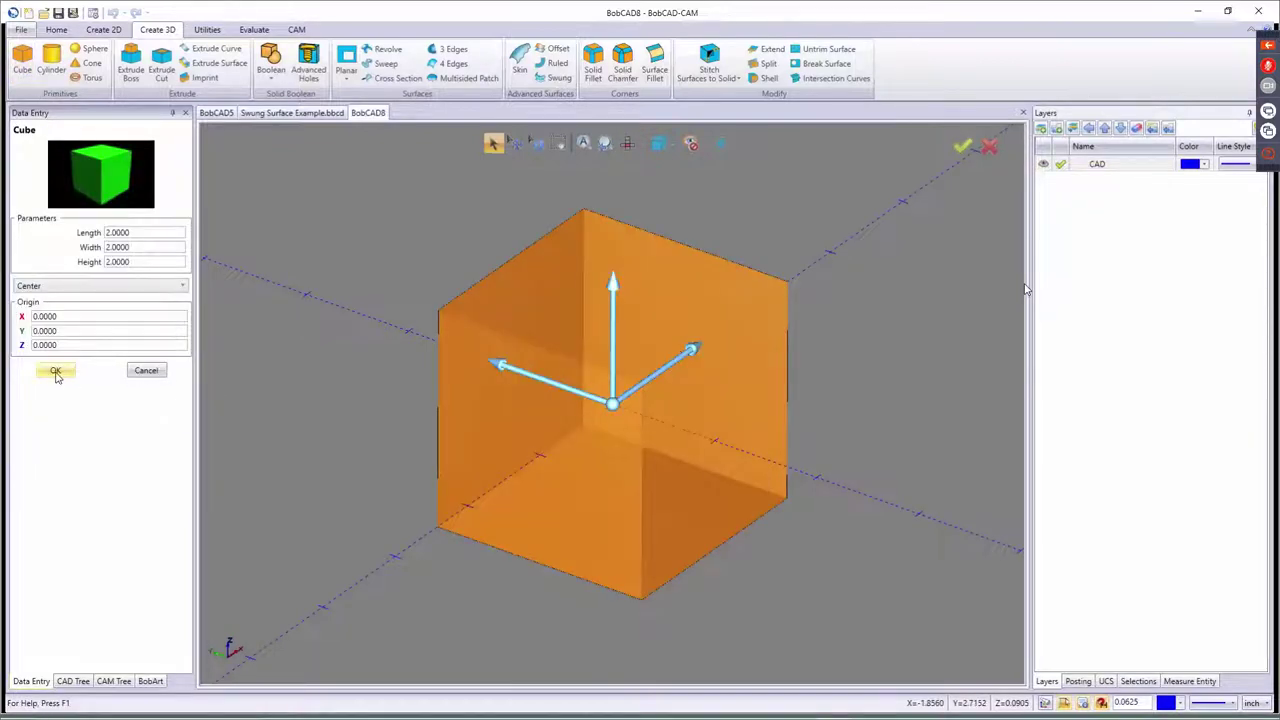
pyautogui.doubleClick(137, 232)
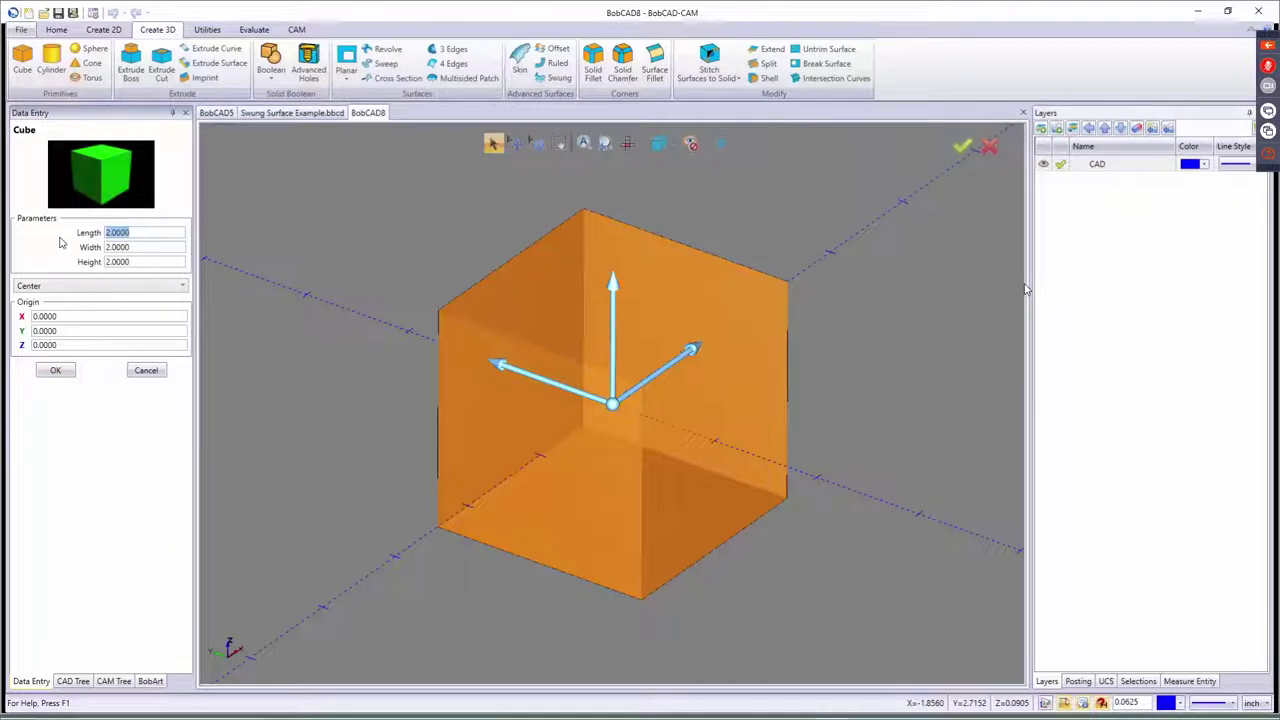
pyautogui.write('3')
pyautogui.press('Tab')
pyautogui.write('3')
pyautogui.press('Tab')
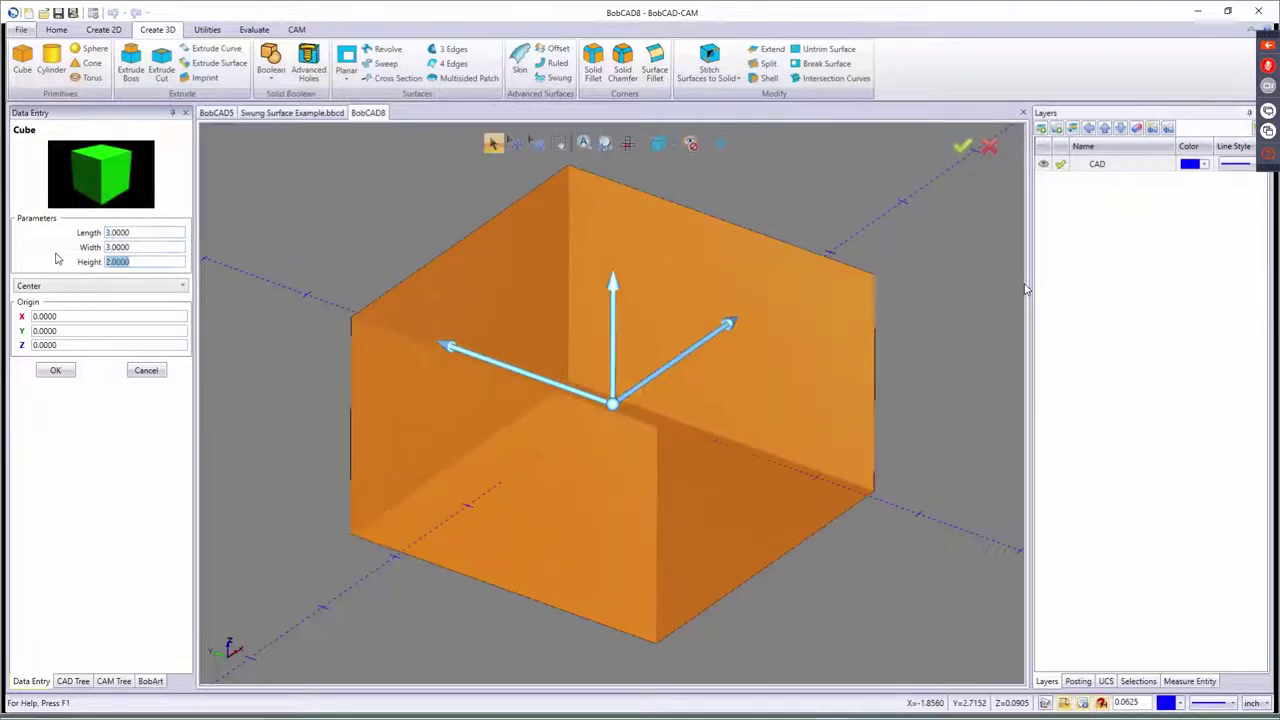
pyautogui.click(55, 370)
pyautogui.click(146, 371)
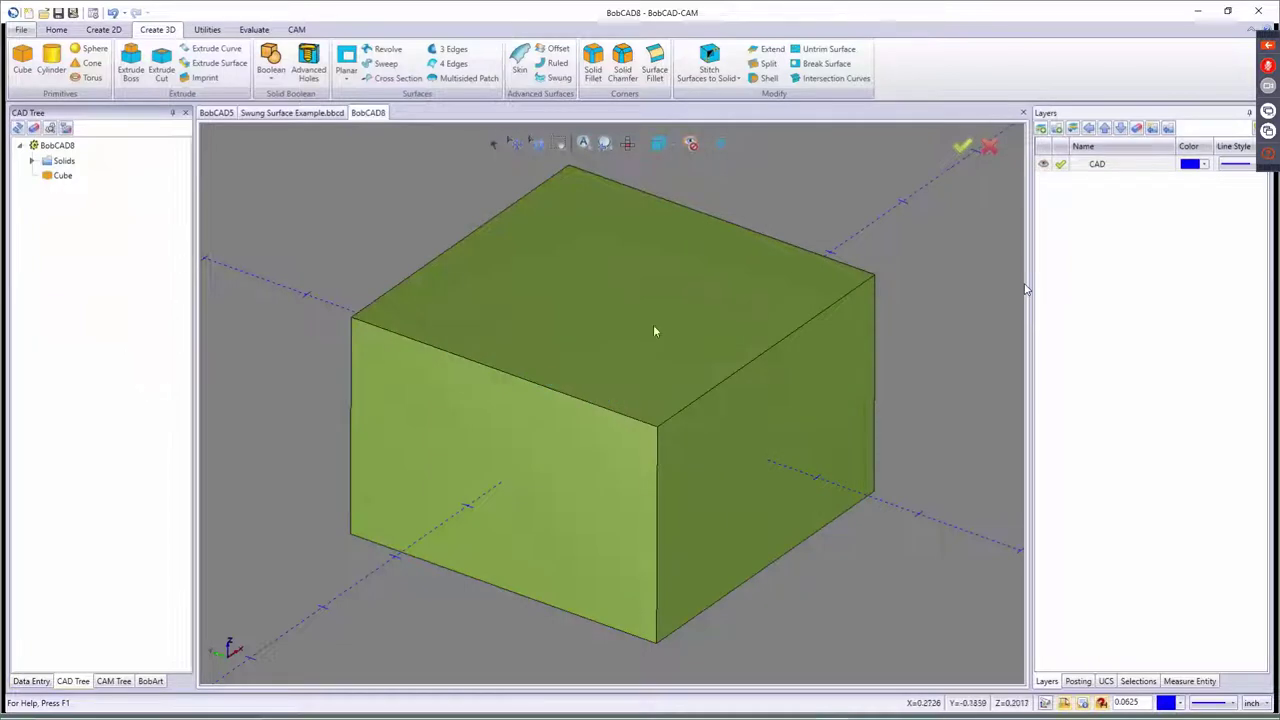
# - Shell the whole cube inward with 0.1250 walls and filleted edges, checking front and top views
pyautogui.click(763, 78)
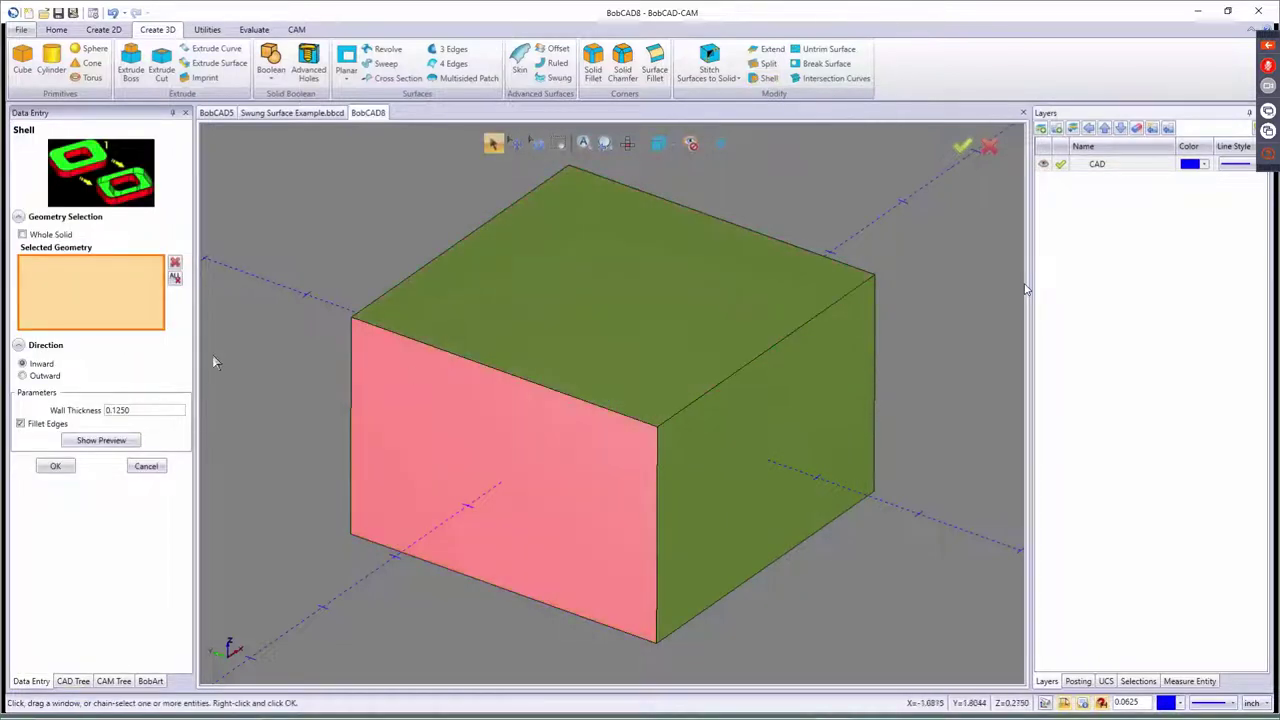
pyautogui.click(22, 234)
pyautogui.click(614, 335)
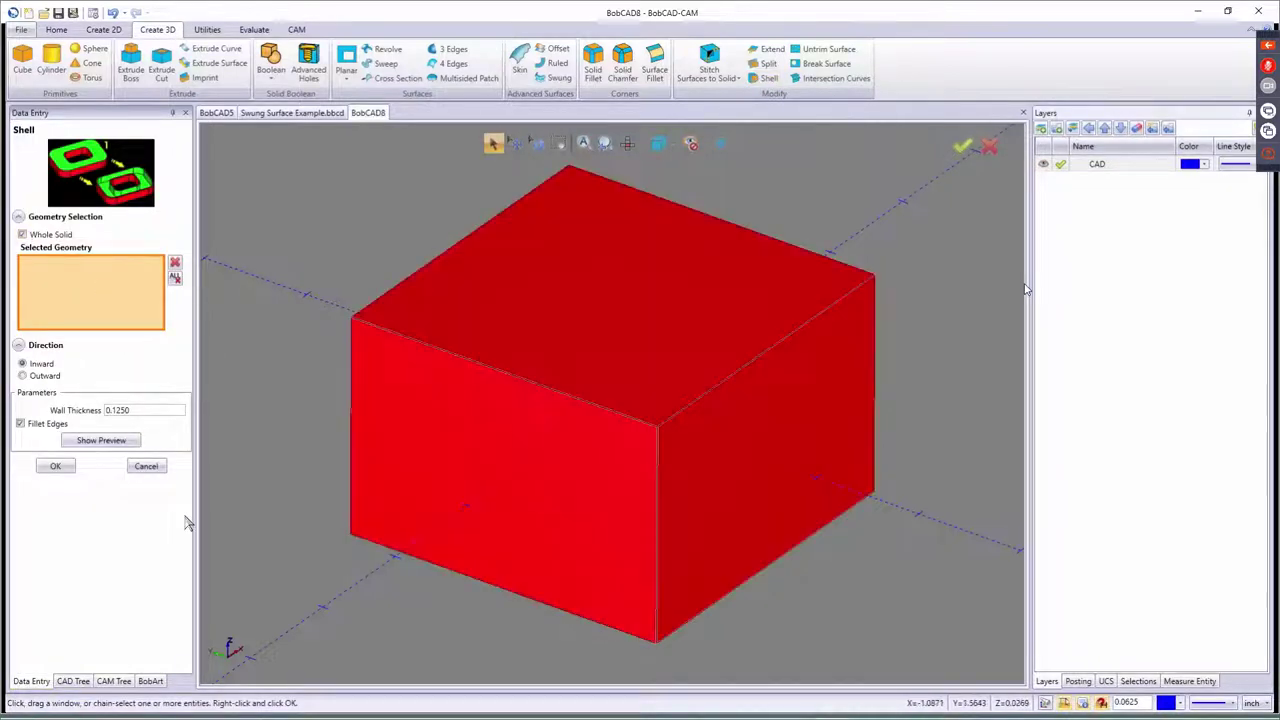
pyautogui.click(101, 440)
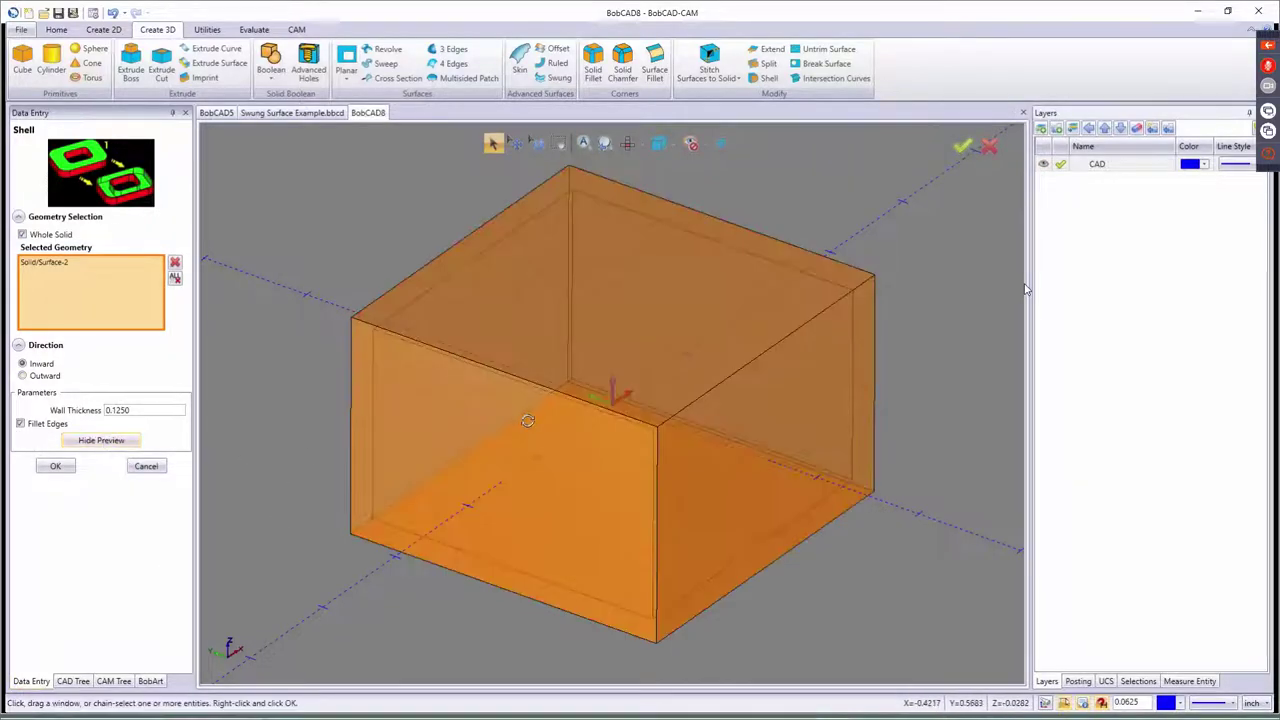
pyautogui.moveTo(405, 437); pyautogui.dragTo(529, 477, button='middle')
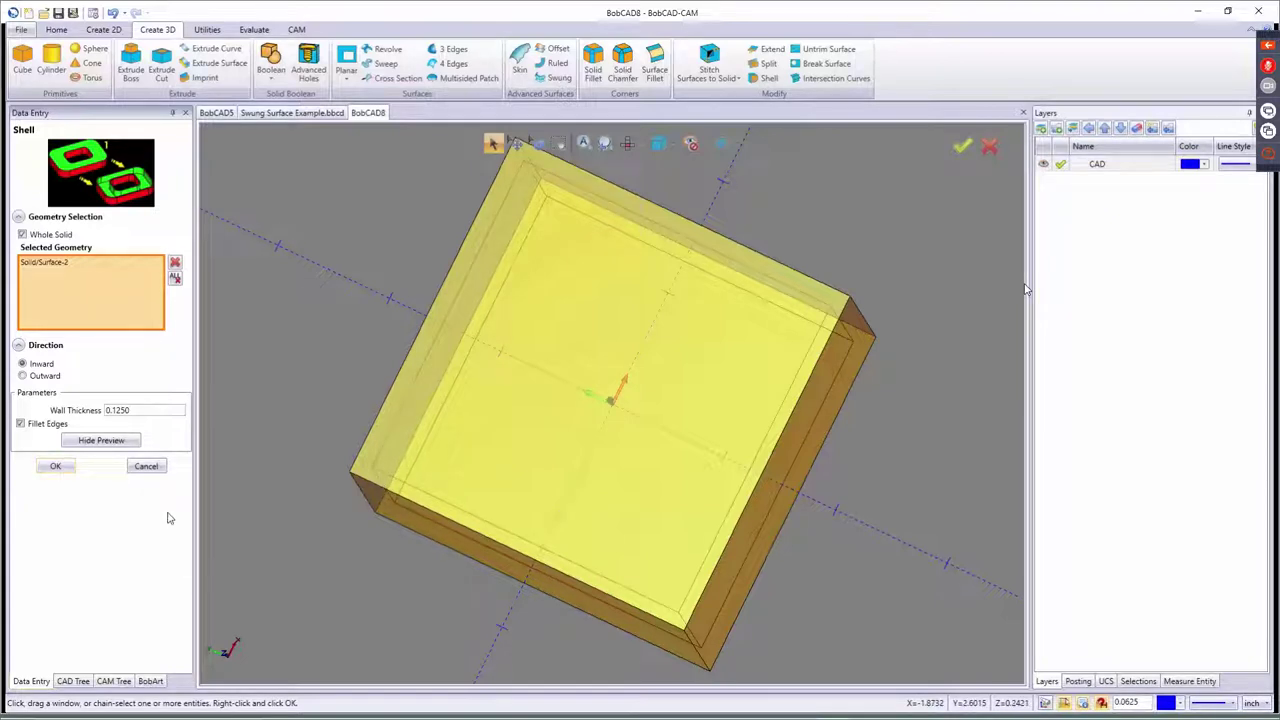
pyautogui.click(55, 466)
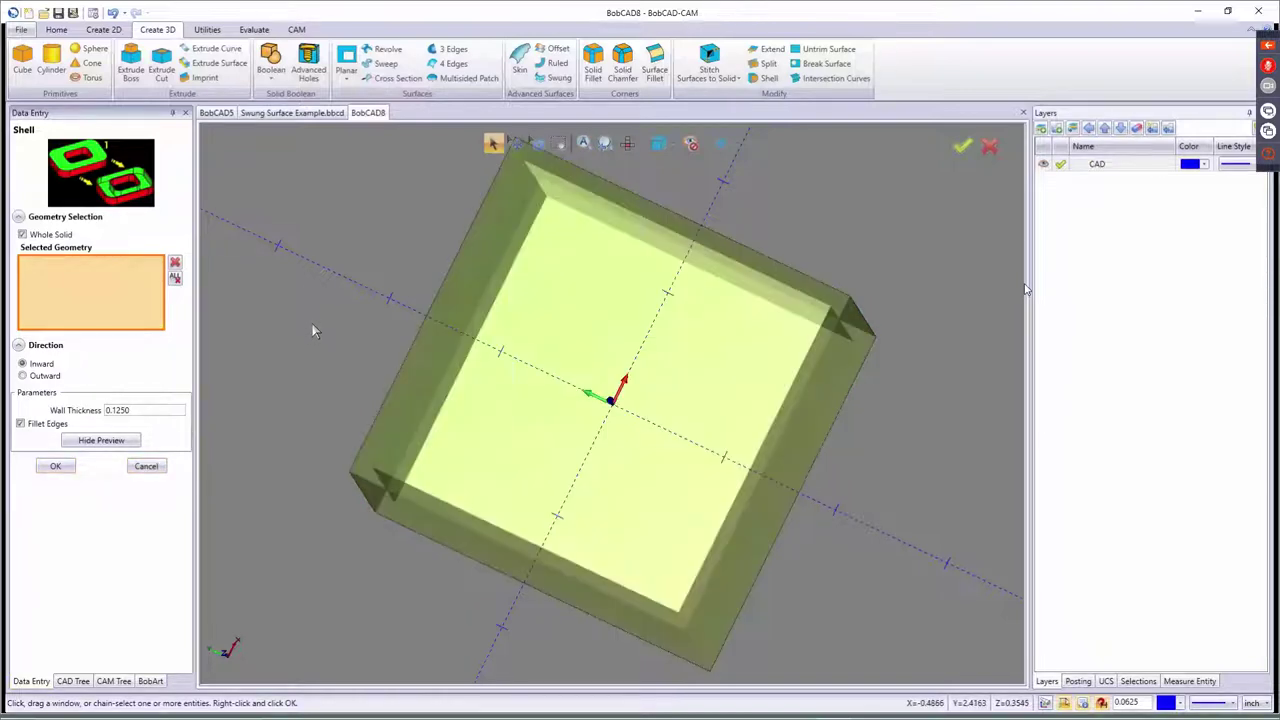
pyautogui.press('F2')
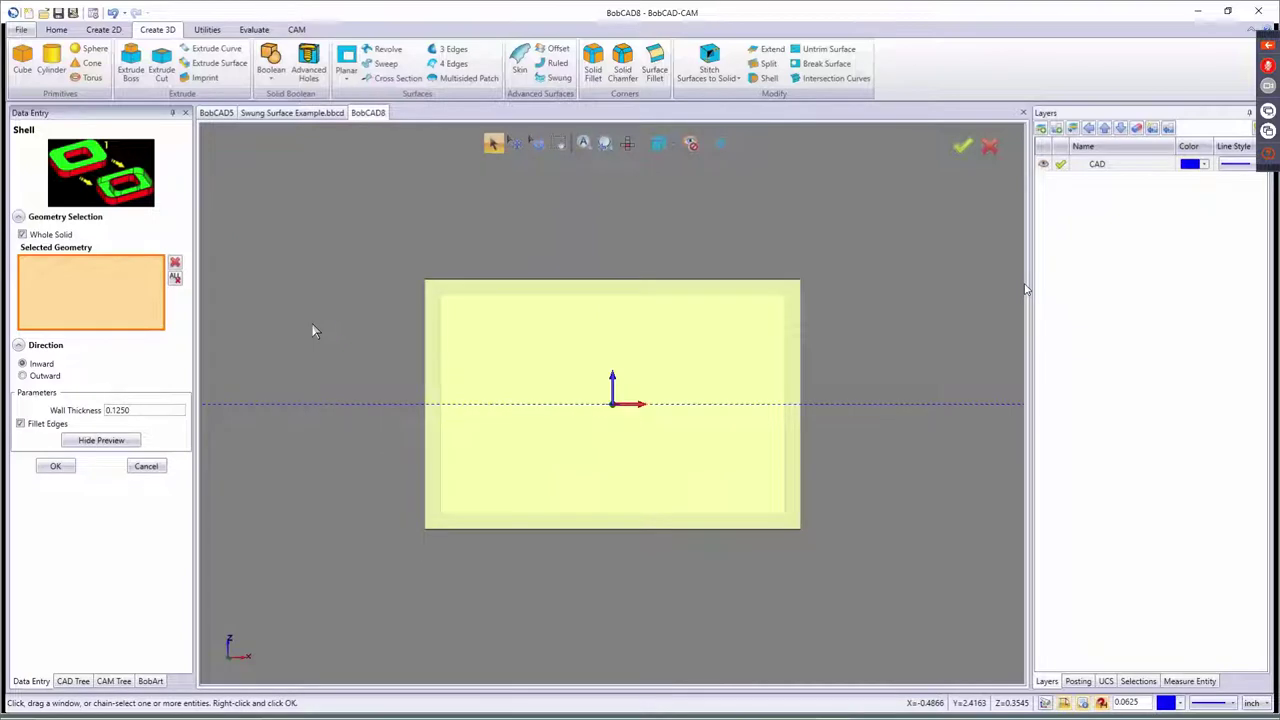
pyautogui.press('F3')
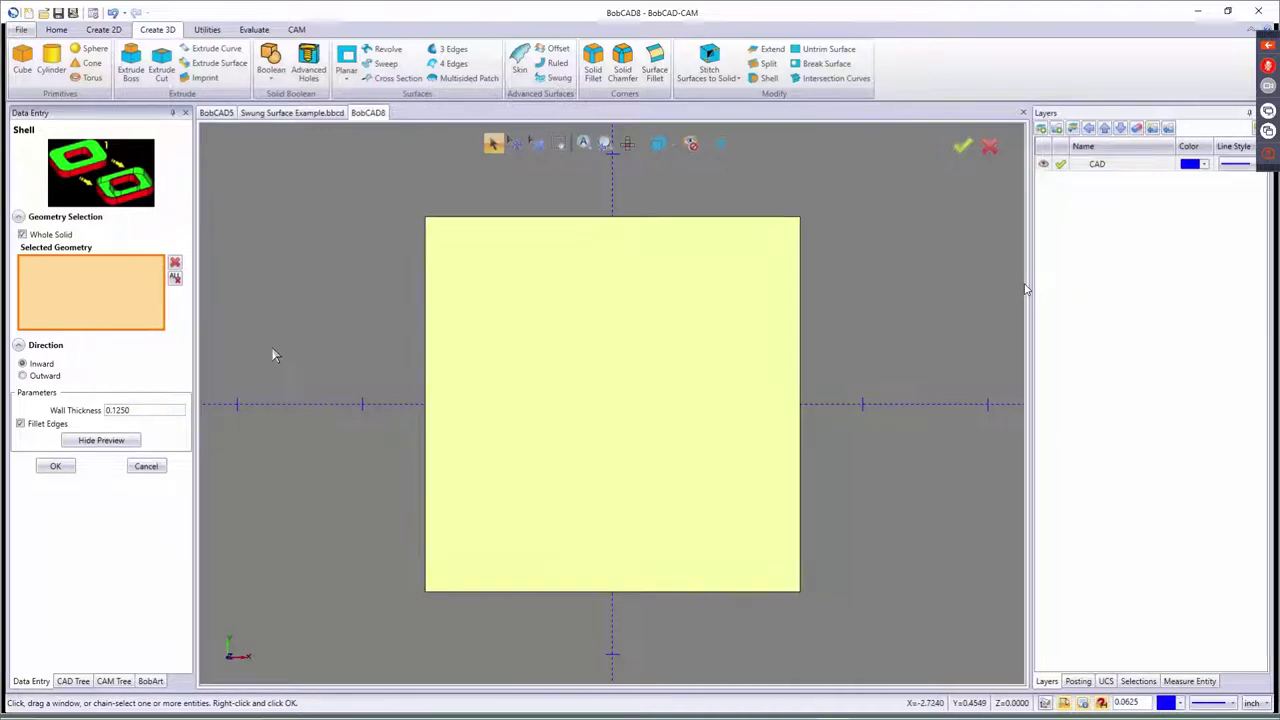
# - Edit the Shell feature from the CAD Tree and change its wall thickness to 0.5
pyautogui.click(146, 466)
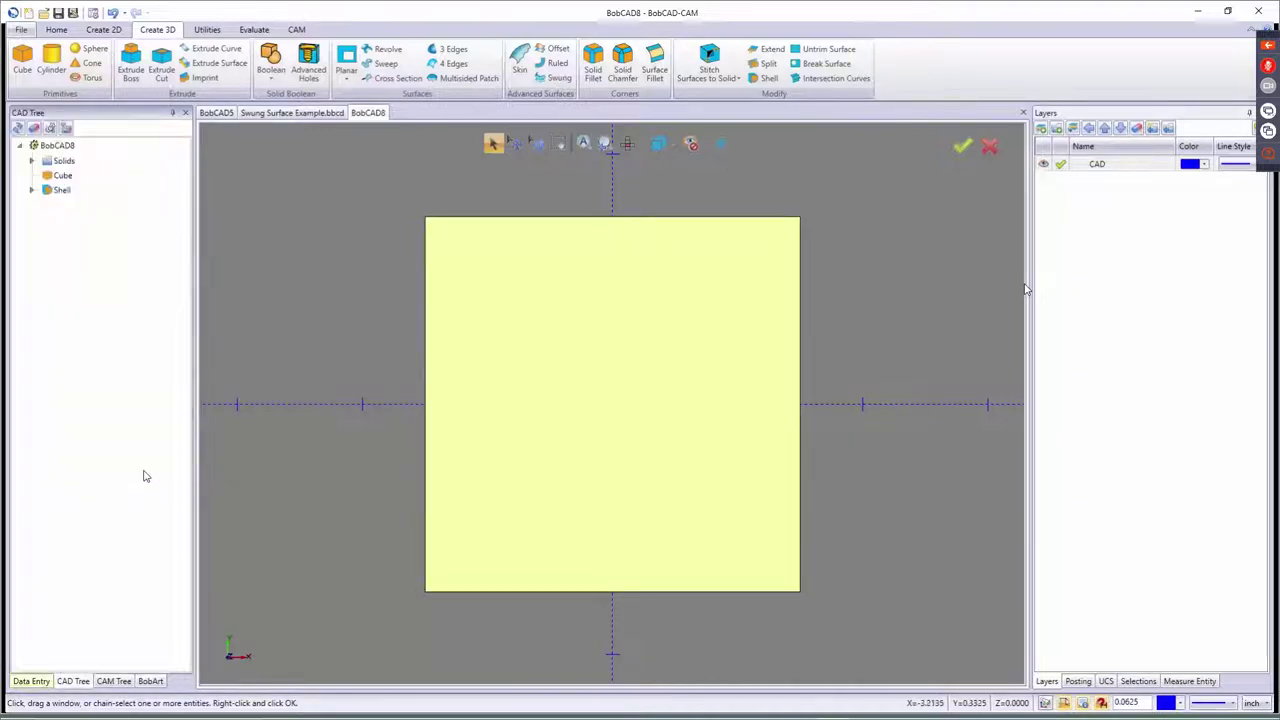
pyautogui.rightClick(58, 191)
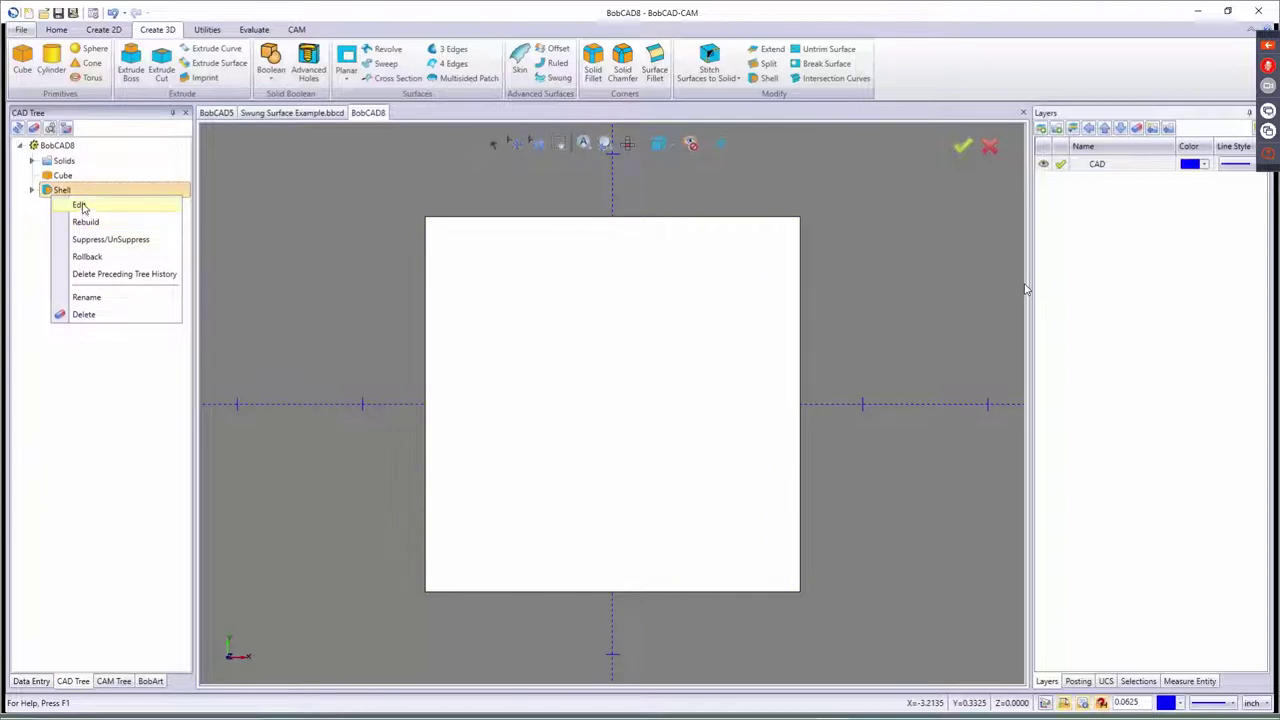
pyautogui.click(80, 205)
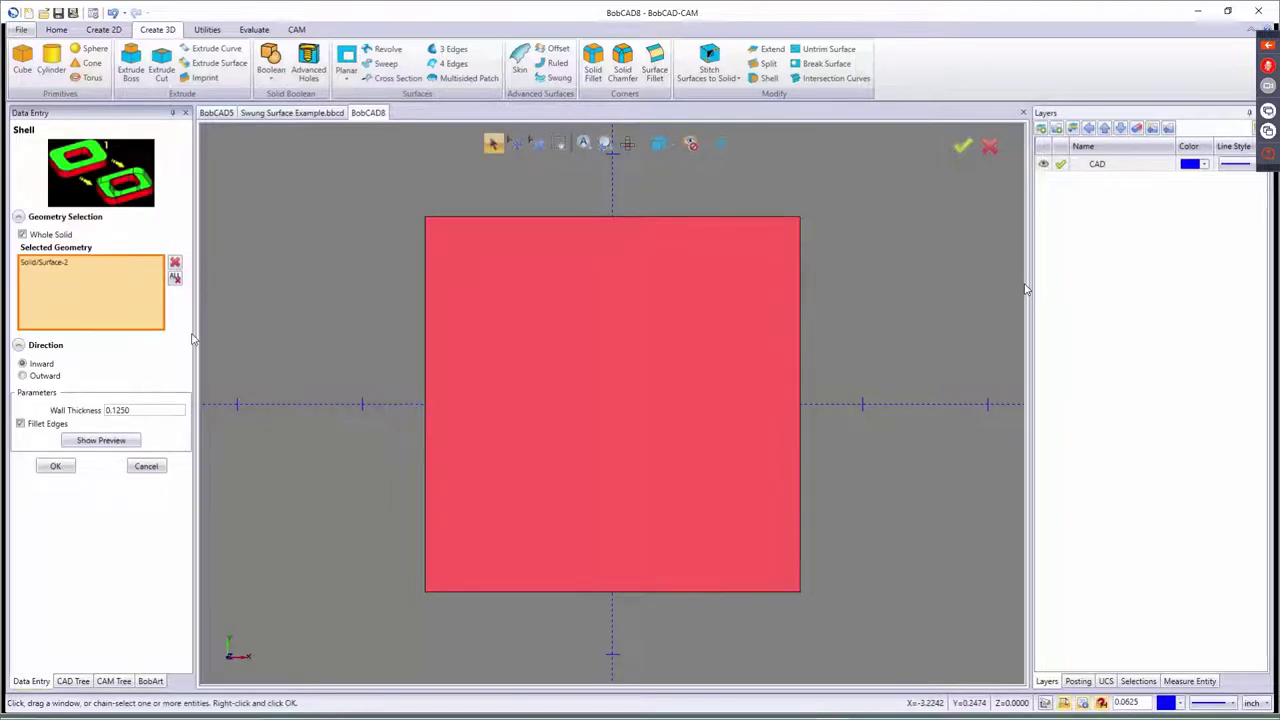
pyautogui.click(114, 442)
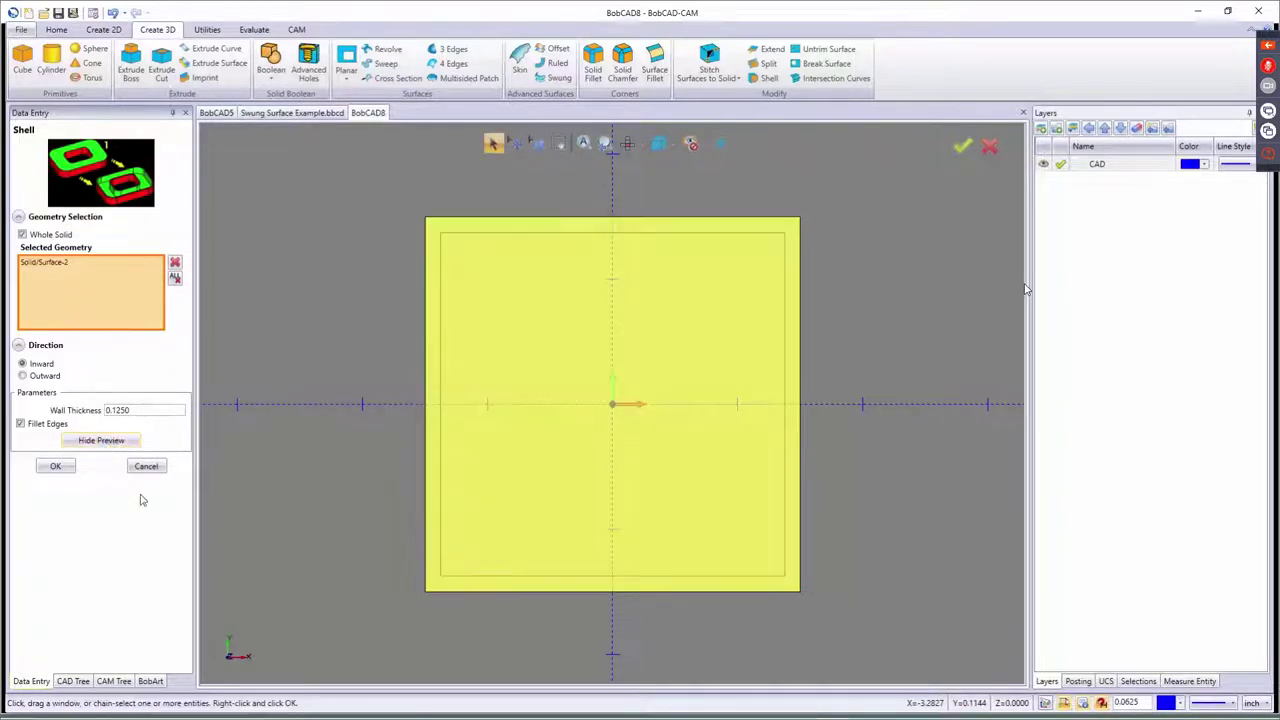
pyautogui.doubleClick(130, 410)
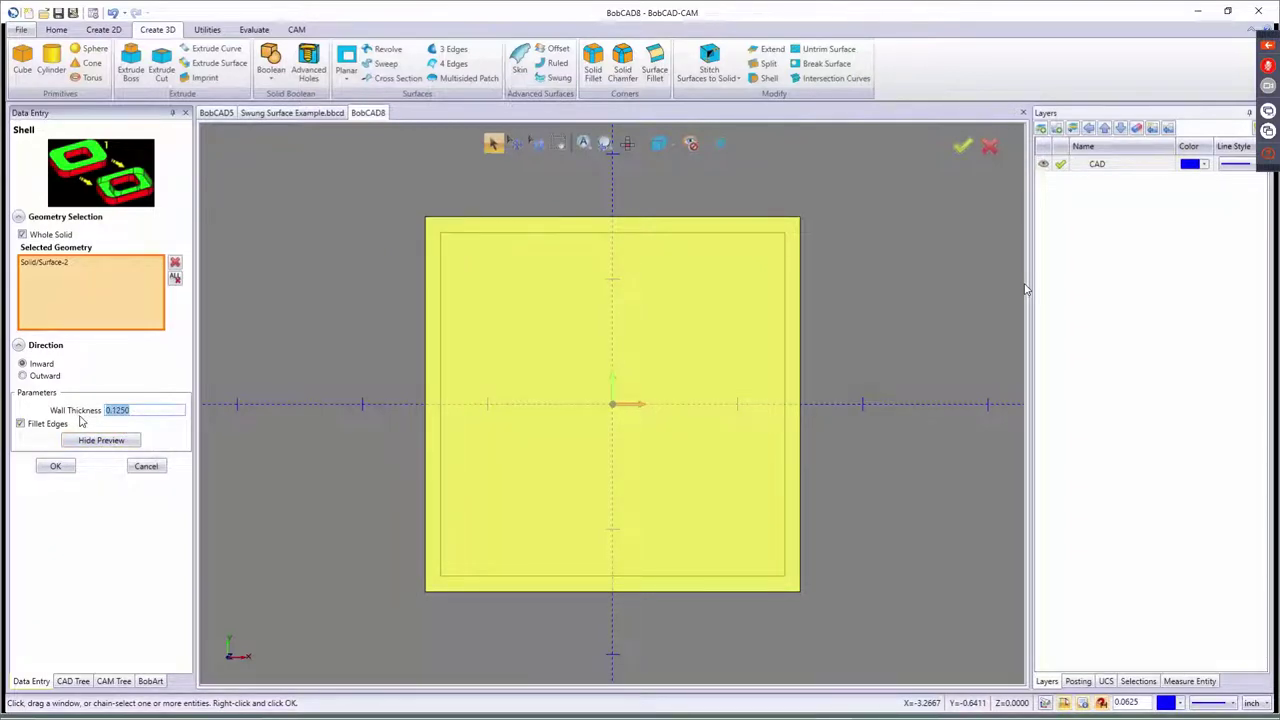
pyautogui.write('0.5')
pyautogui.press('Return')
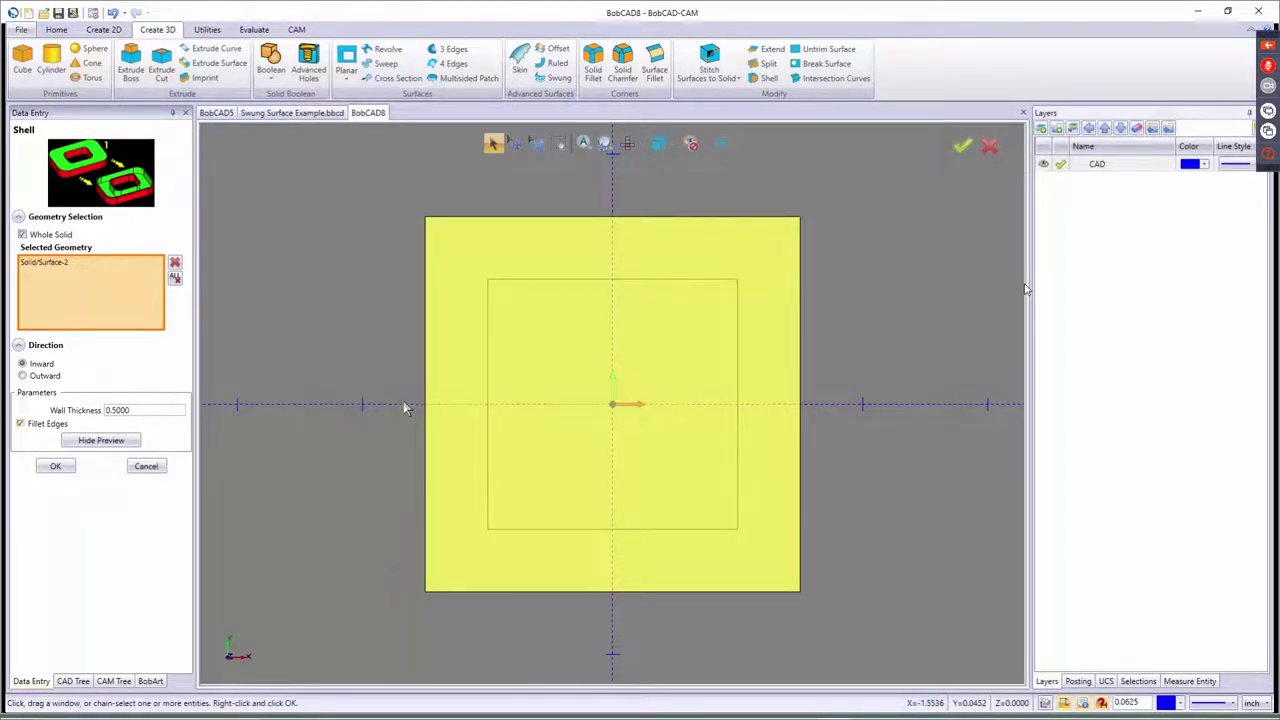
pyautogui.click(56, 467)
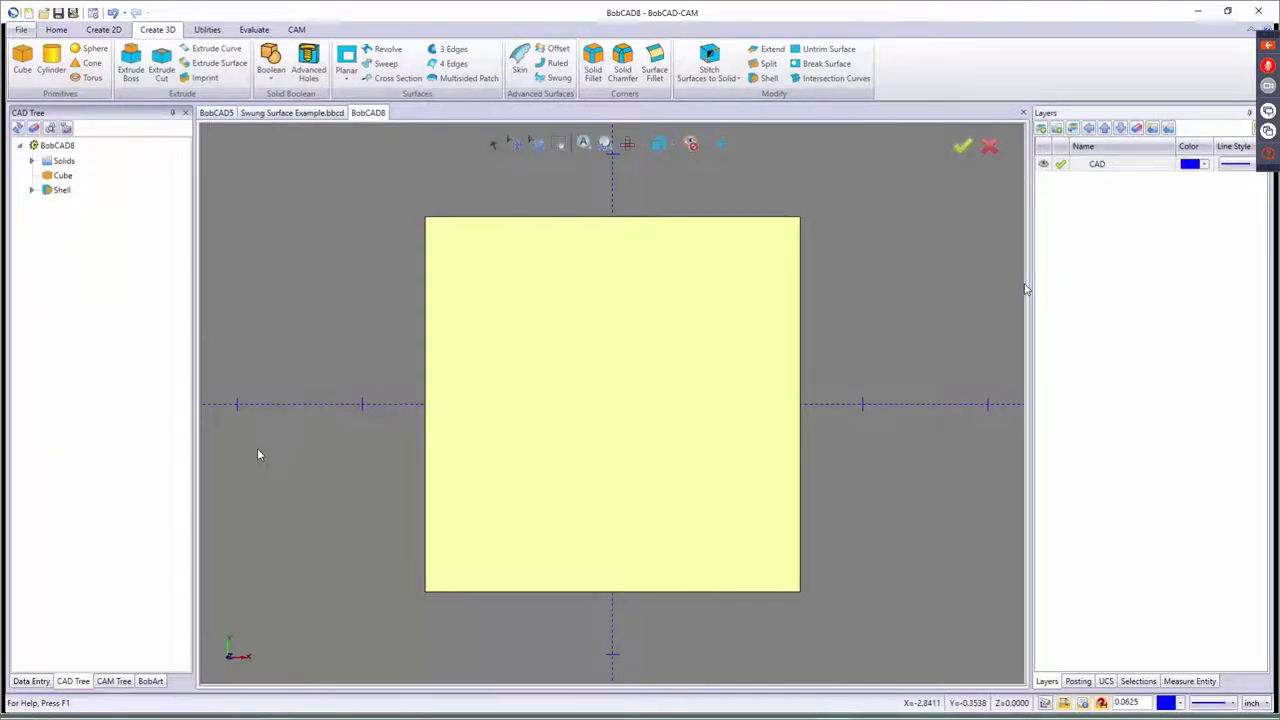
# - Start a rectangular plane in isometric view, first entering 12 by 12 with a 90° angle
pyautogui.press('F8')
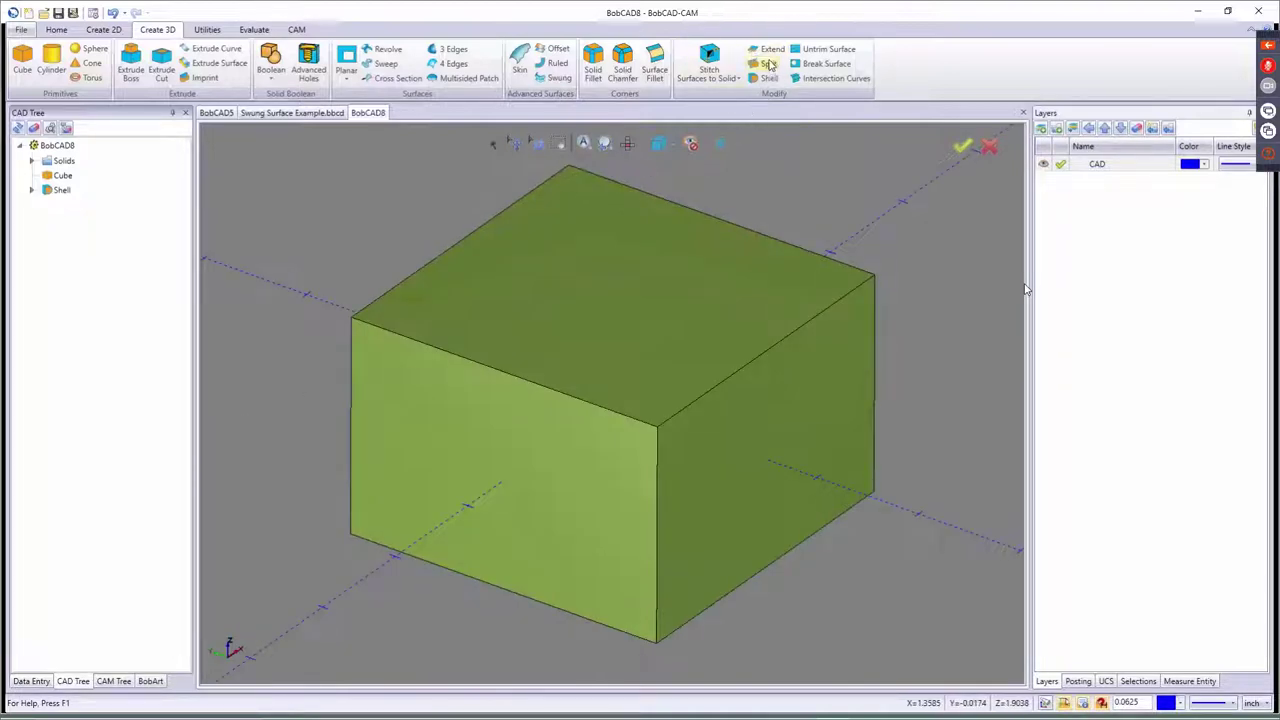
pyautogui.scroll(-4, 574, 385)
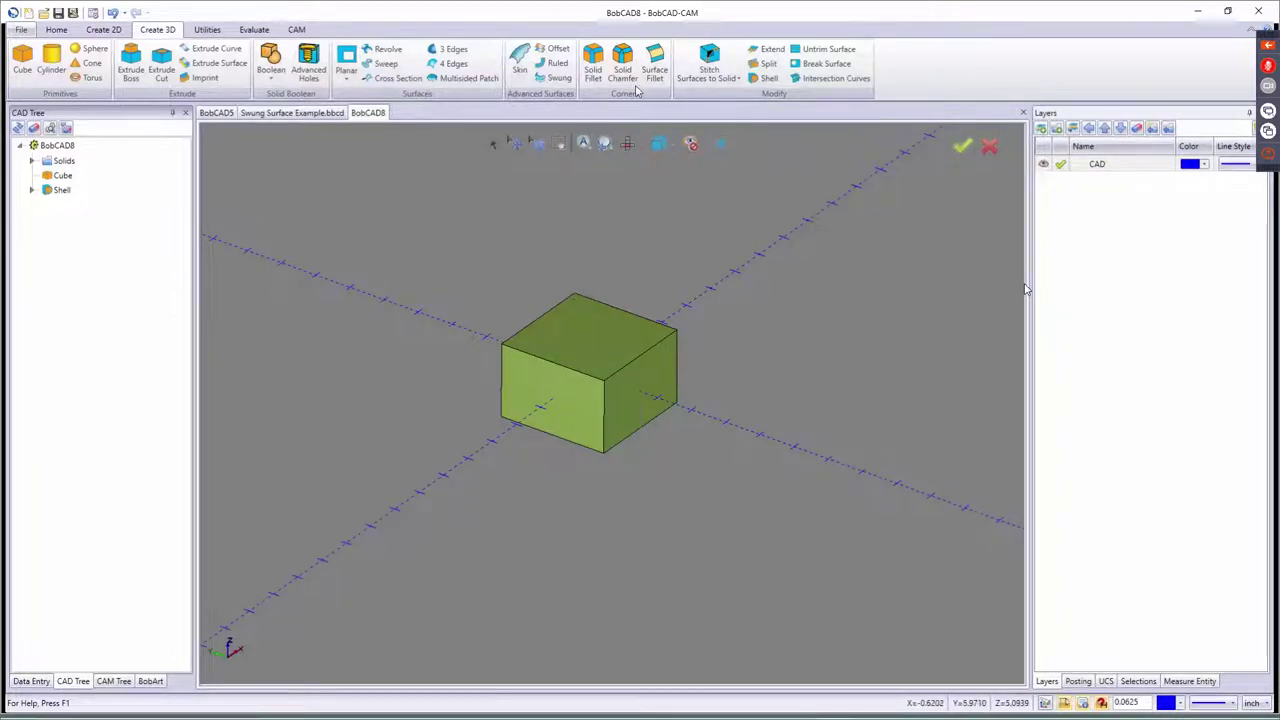
pyautogui.click(347, 76)
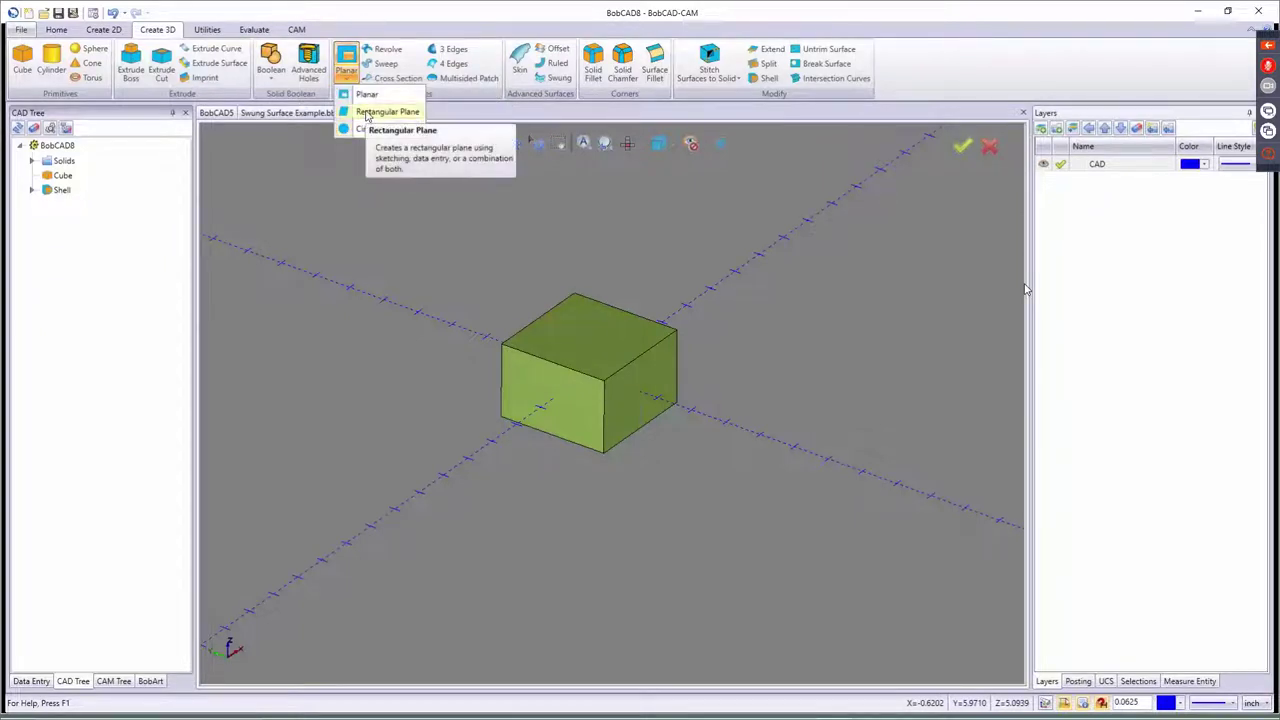
pyautogui.click(385, 112)
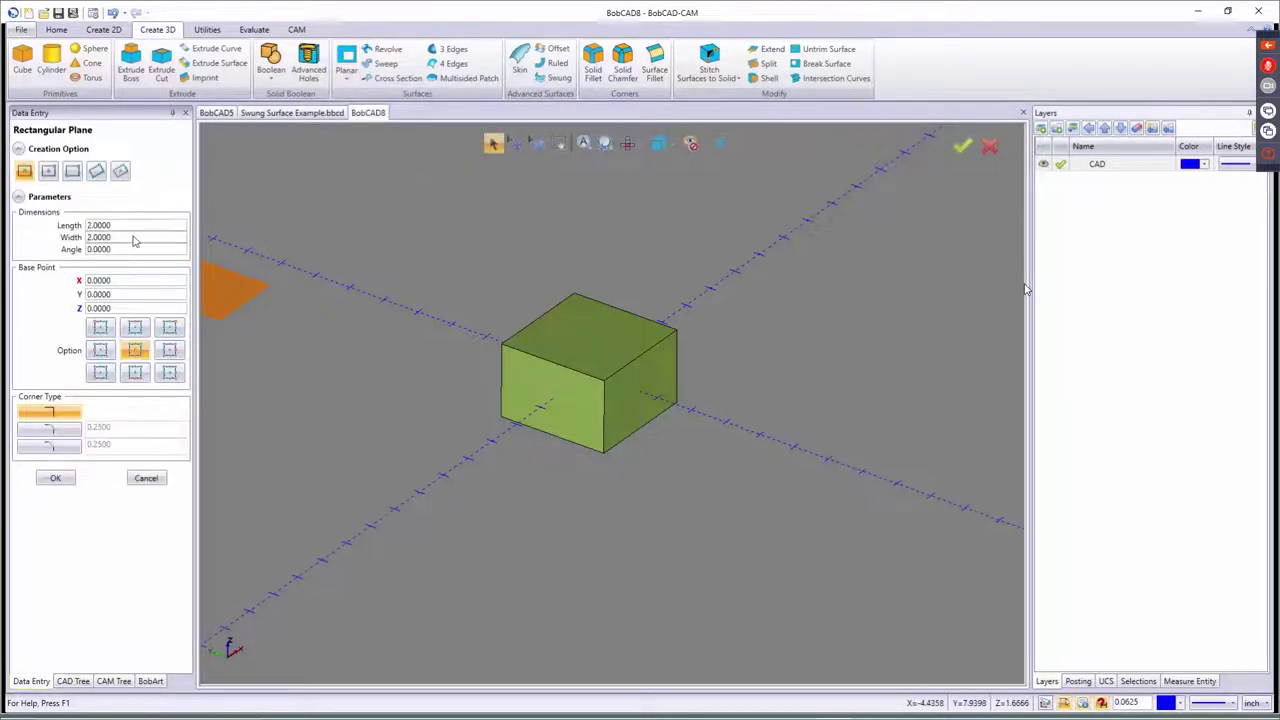
pyautogui.moveTo(130, 226); pyautogui.dragTo(24, 228)
pyautogui.write('12')
pyautogui.press('Tab')
pyautogui.write('12')
pyautogui.press('Tab')
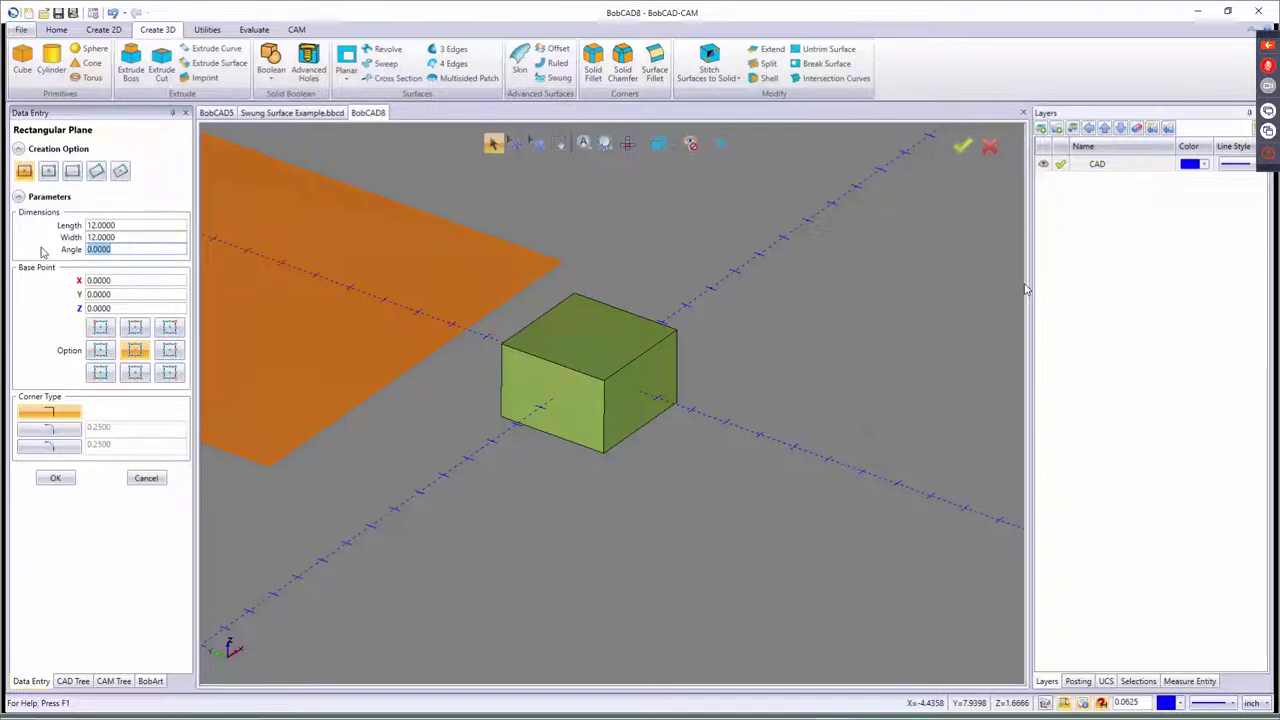
pyautogui.write('90')
pyautogui.press('Tab')
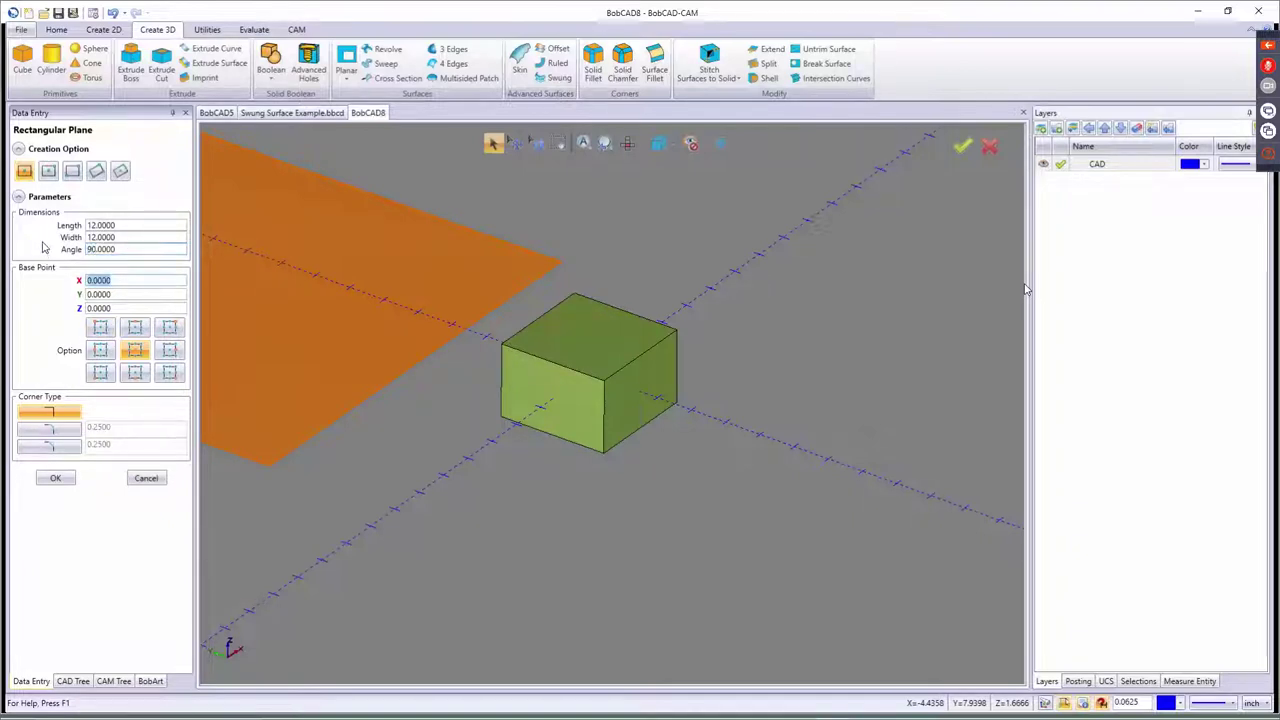
# - Correct the plane to 6 by 6 with a 0° angle and create it
pyautogui.hotkey('shift', 'Tab')
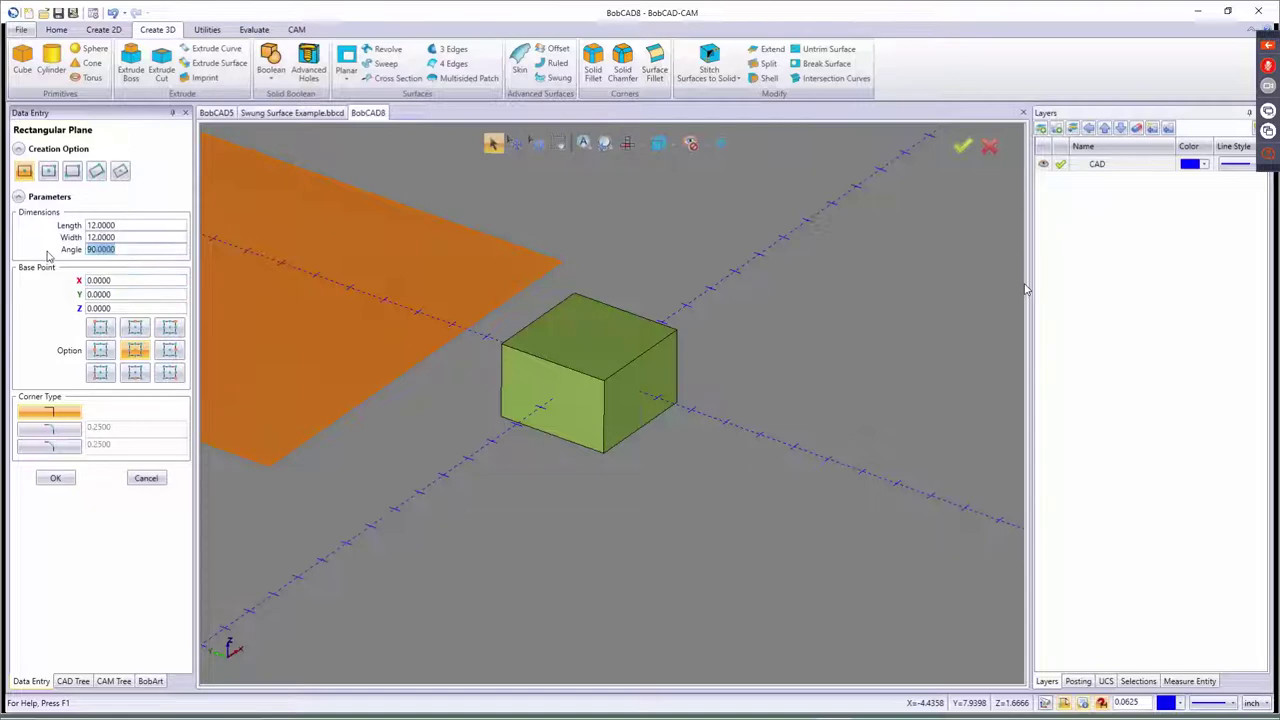
pyautogui.write('0')
pyautogui.press('Tab')
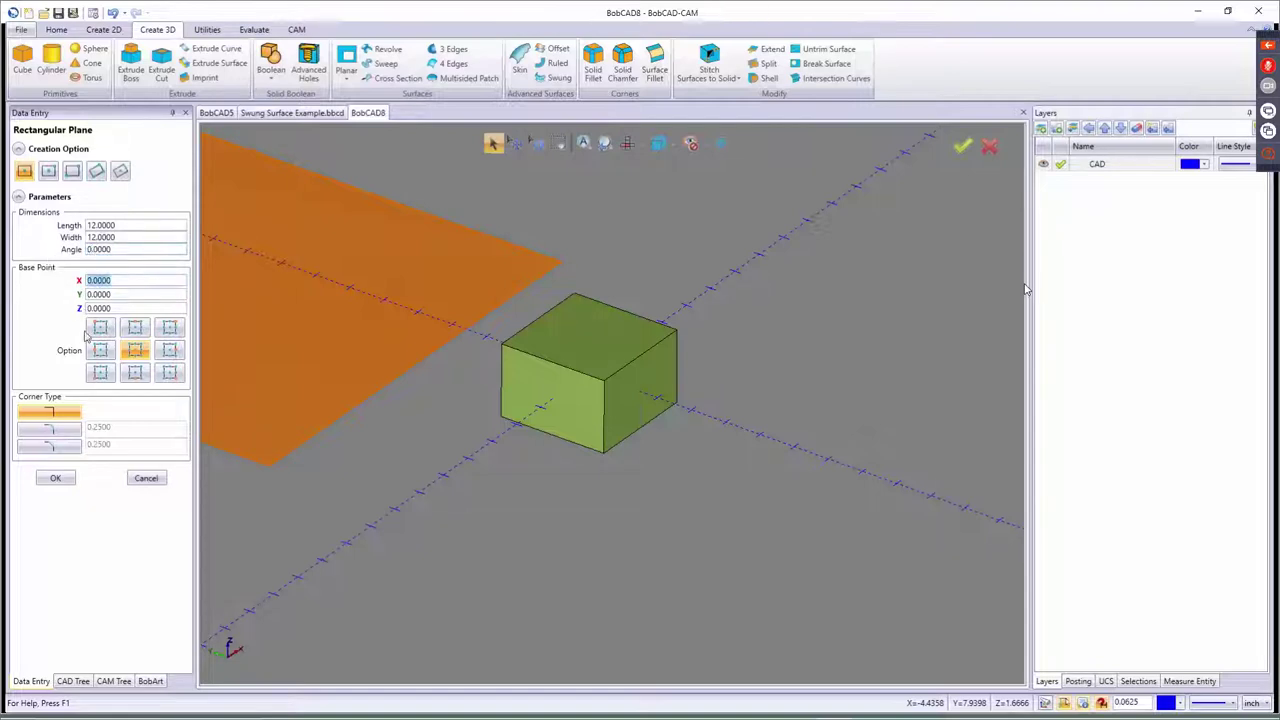
pyautogui.hotkey('shift', 'Tab')
pyautogui.hotkey('shift', 'Tab')
pyautogui.hotkey('shift', 'Tab')
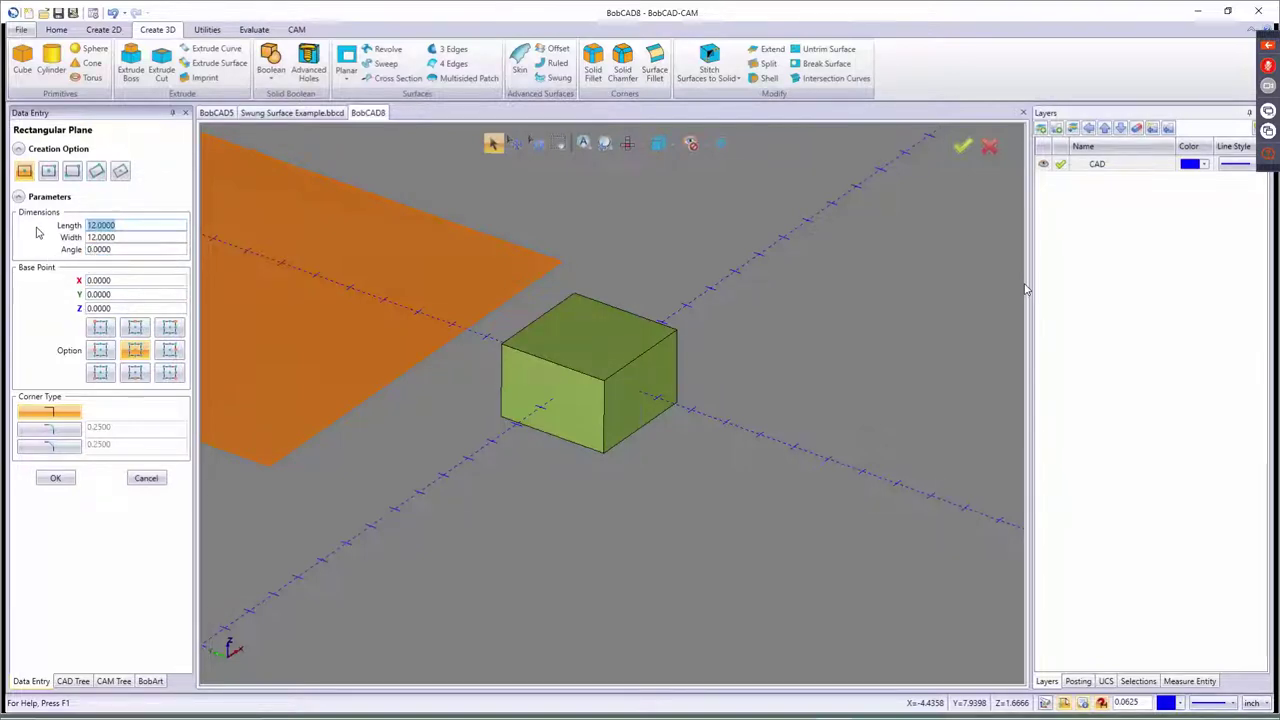
pyautogui.write('6')
pyautogui.press('Tab')
pyautogui.write('6')
pyautogui.press('Tab')
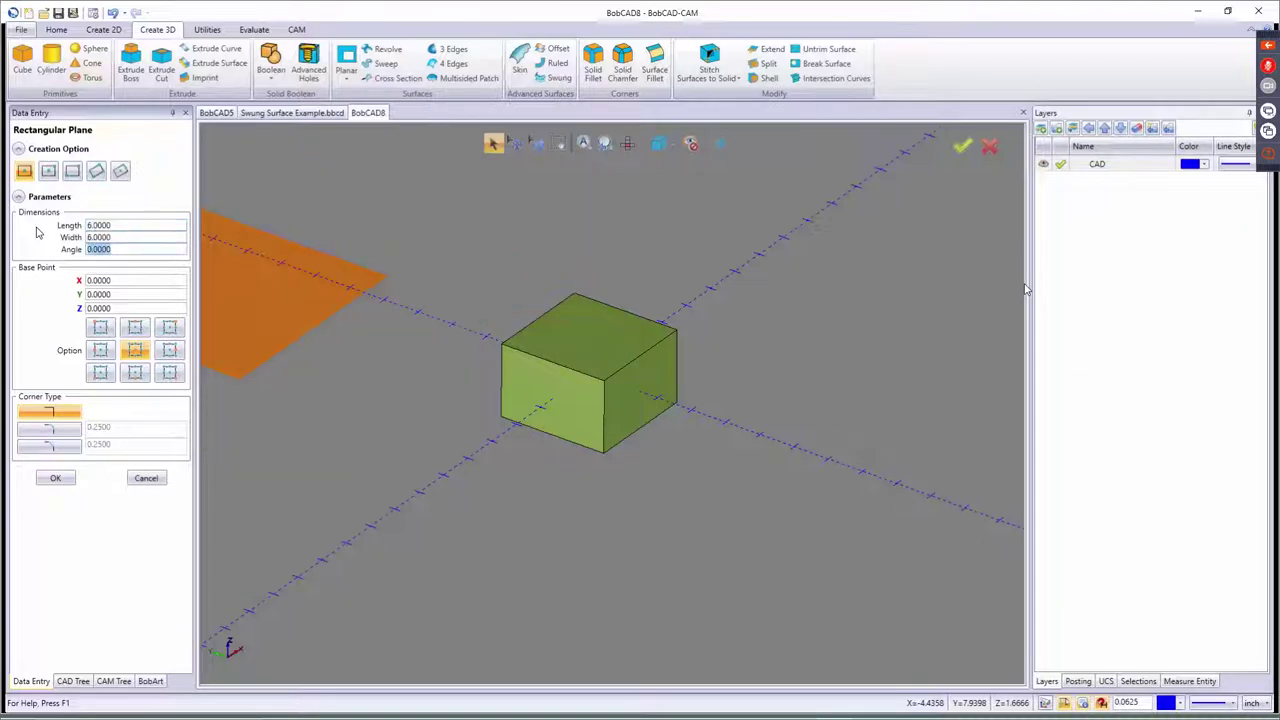
pyautogui.click(57, 480)
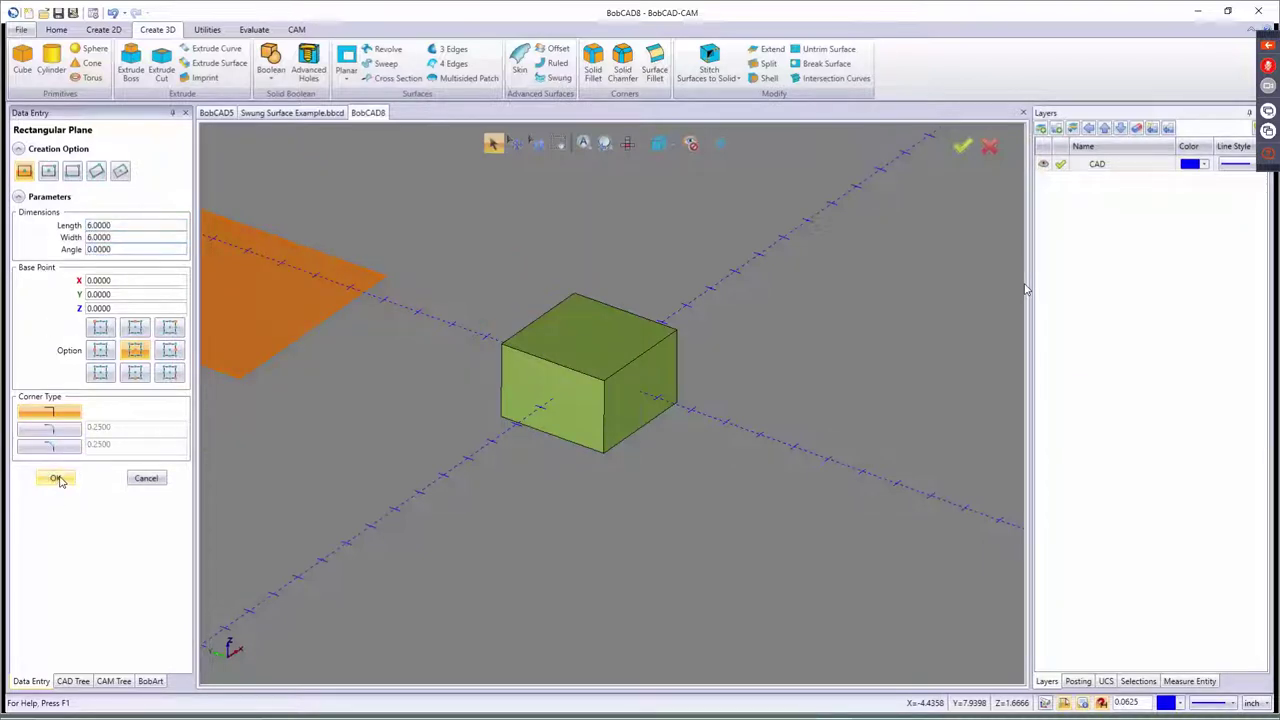
pyautogui.click(147, 479)
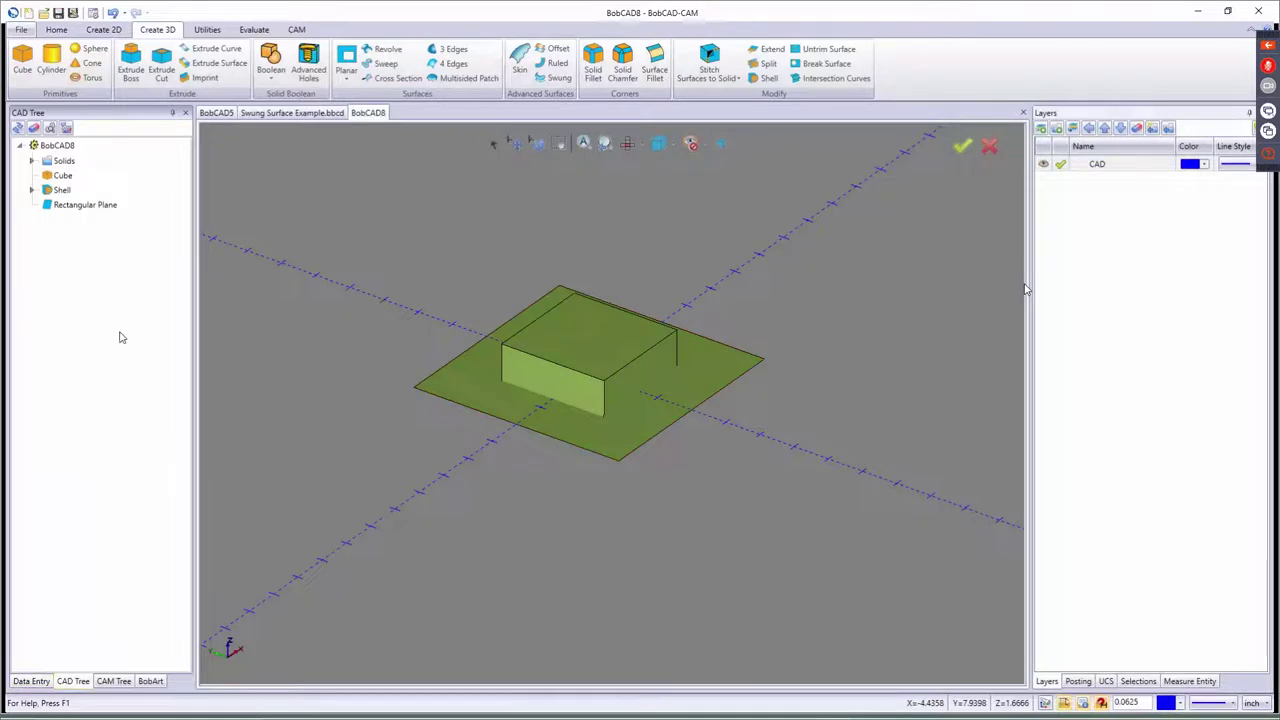
# - Rotate the plane 45° about Z so it cuts diagonally through the cube
pyautogui.click(207, 30)
pyautogui.click(58, 62)
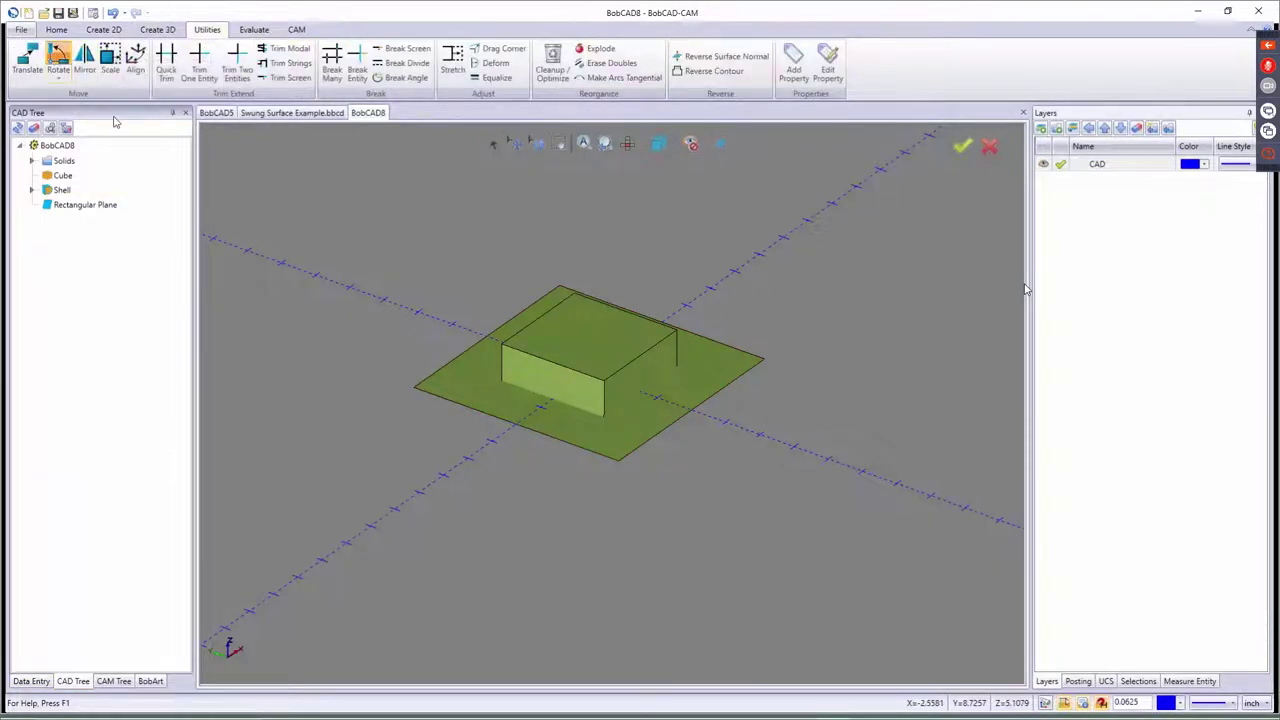
pyautogui.click(433, 376)
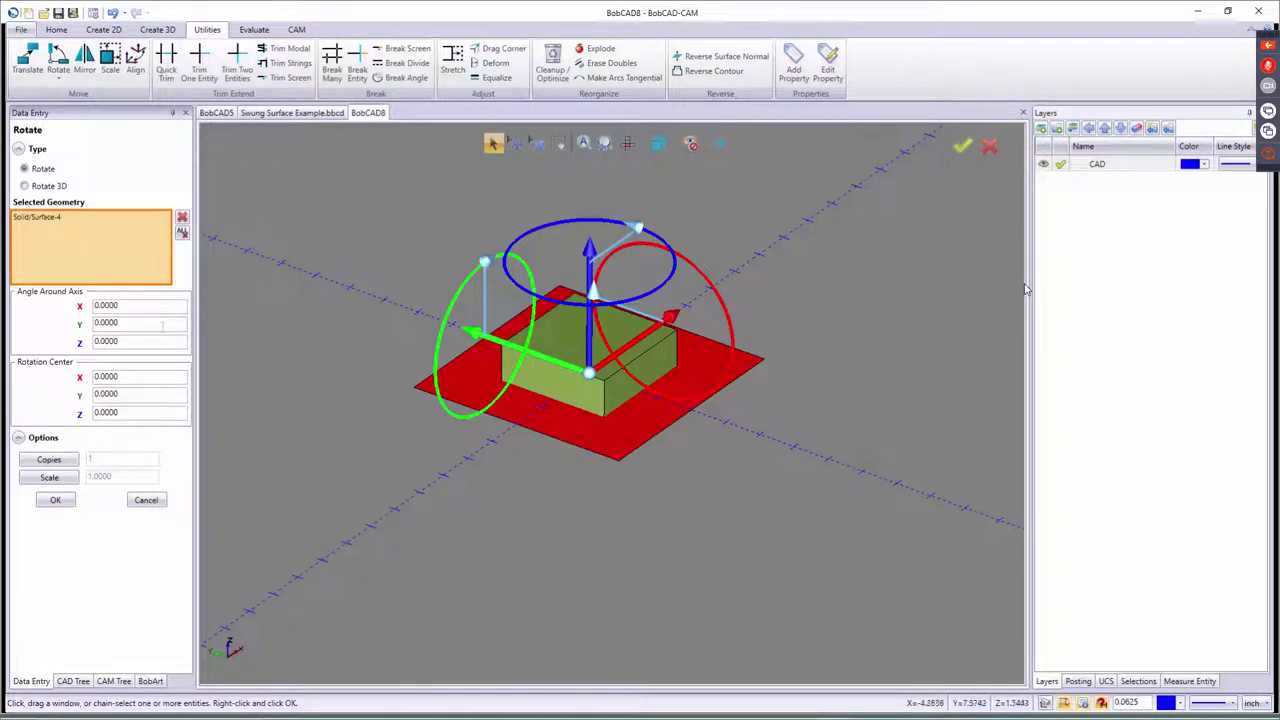
pyautogui.press('Tab')
pyautogui.press('Tab')
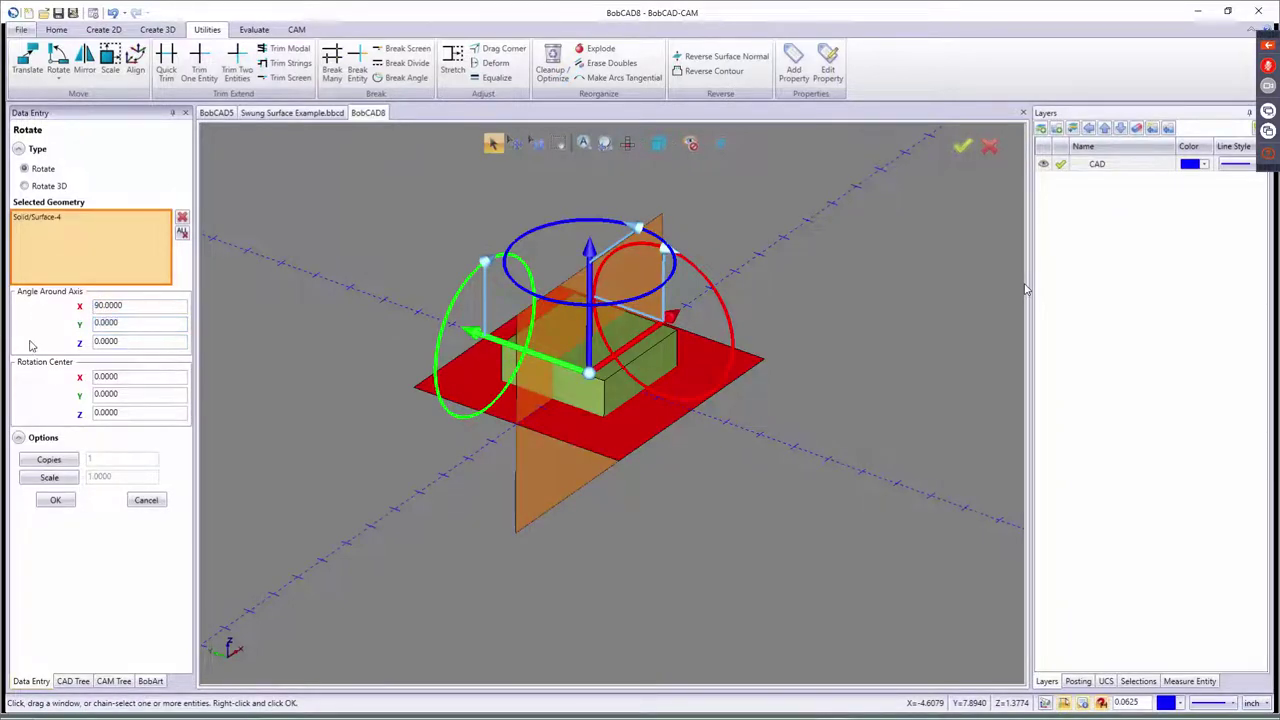
pyautogui.press('Tab')
pyautogui.write('45')
pyautogui.press('Tab')
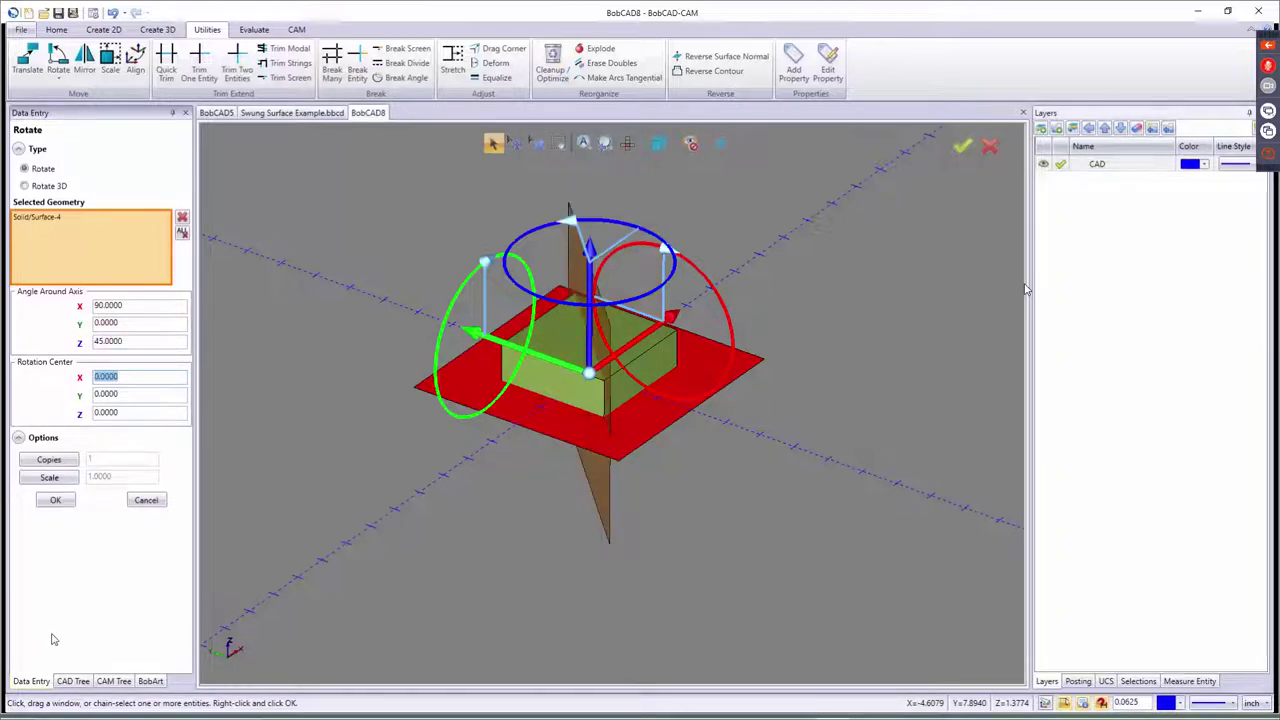
pyautogui.click(55, 500)
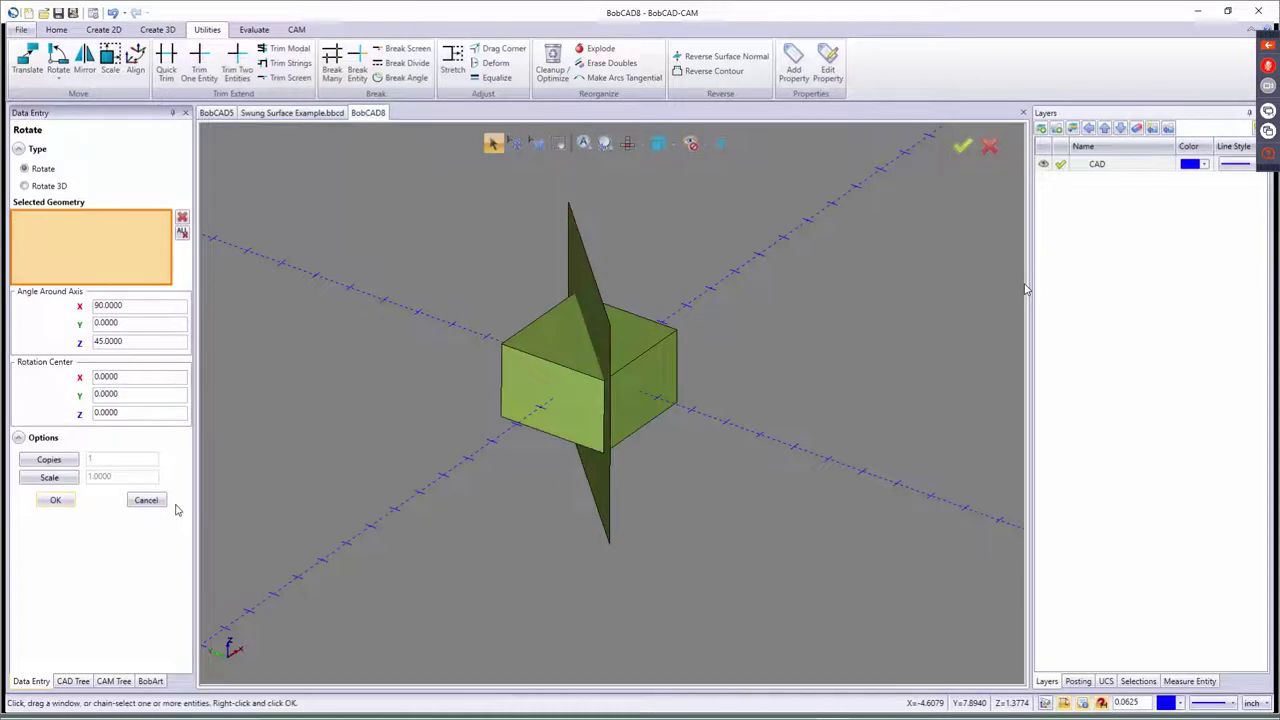
pyautogui.click(148, 500)
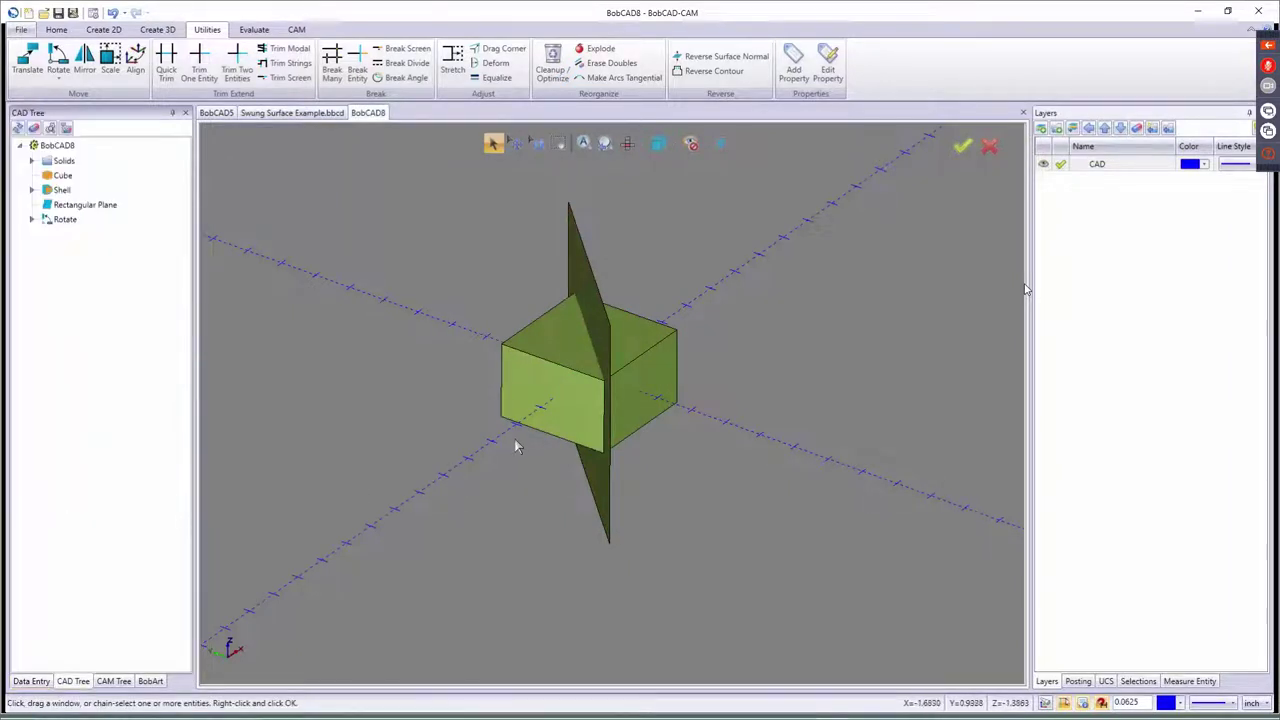
pyautogui.moveTo(566, 509); pyautogui.dragTo(549, 431, button='middle')
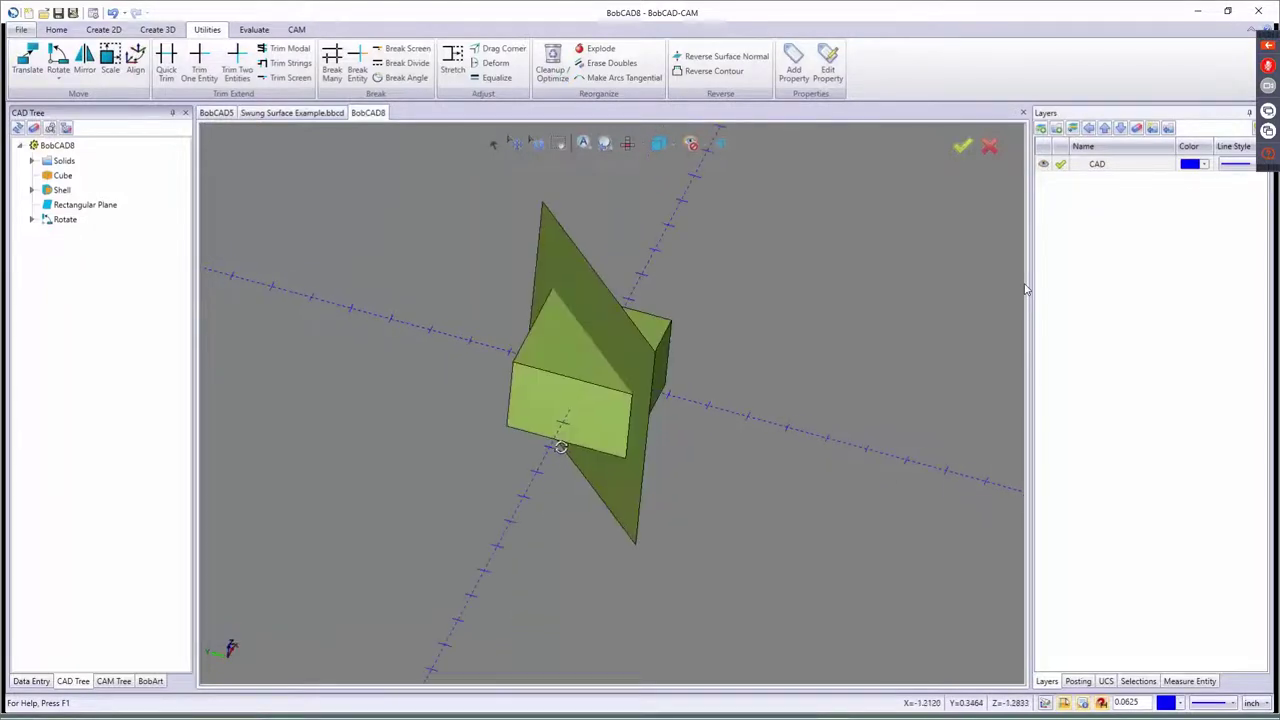
# - Split the cube using the diagonal plane as the splitting surface
pyautogui.click(170, 30)
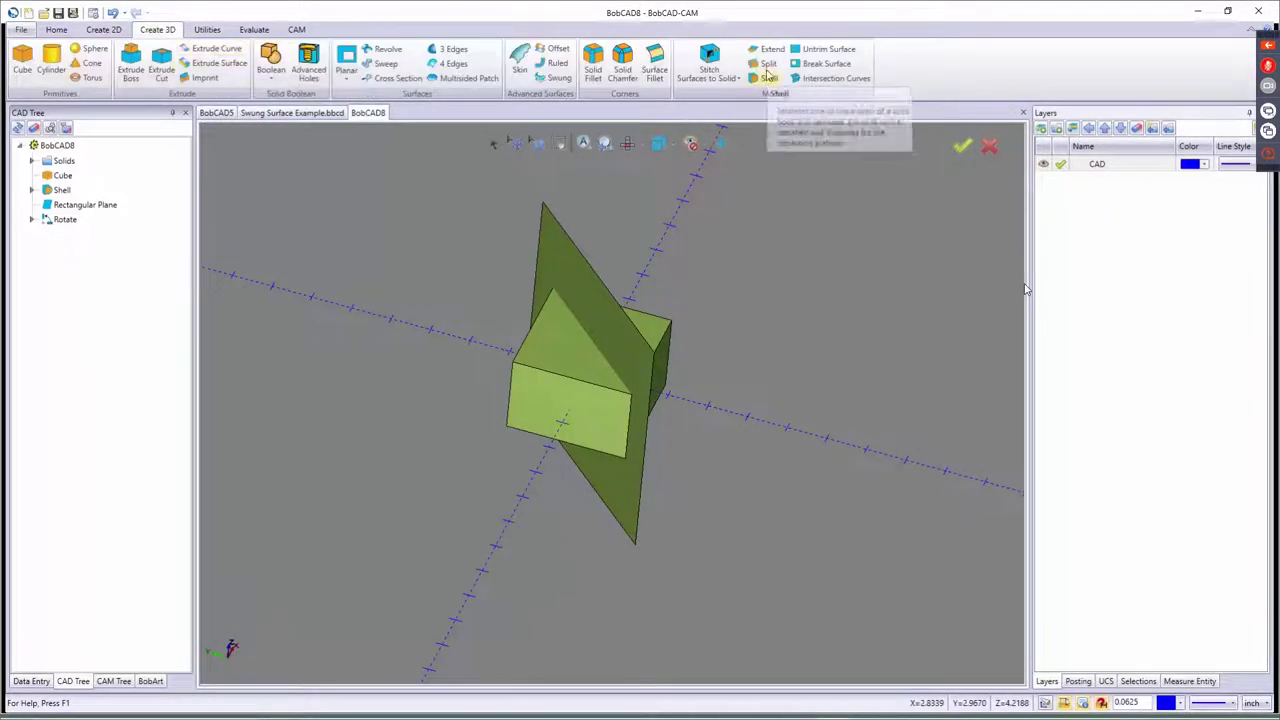
pyautogui.click(767, 65)
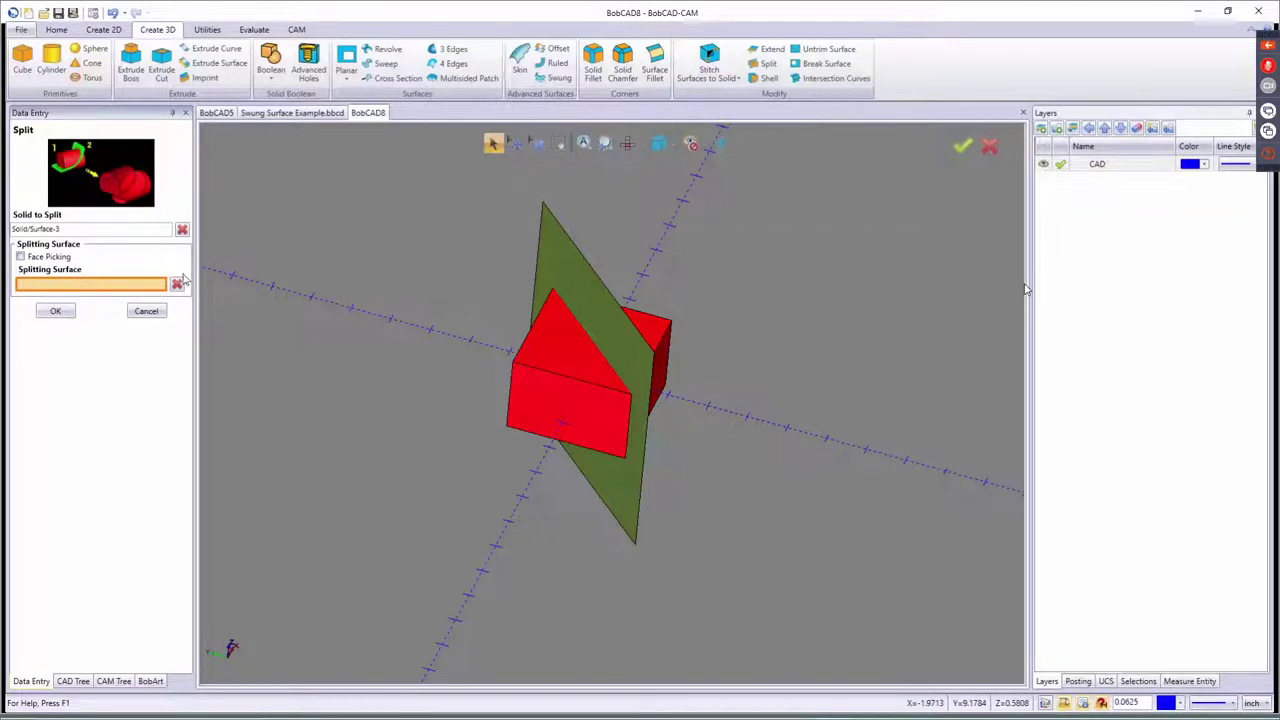
pyautogui.click(552, 243)
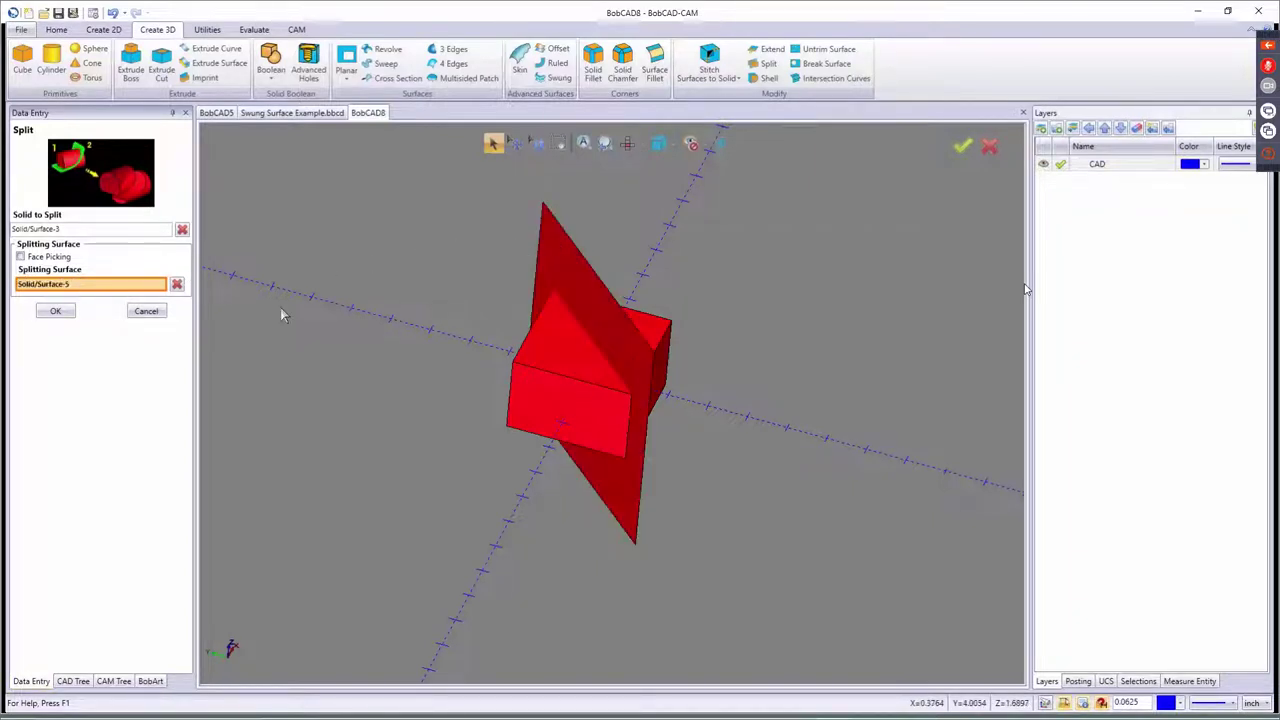
pyautogui.click(54, 312)
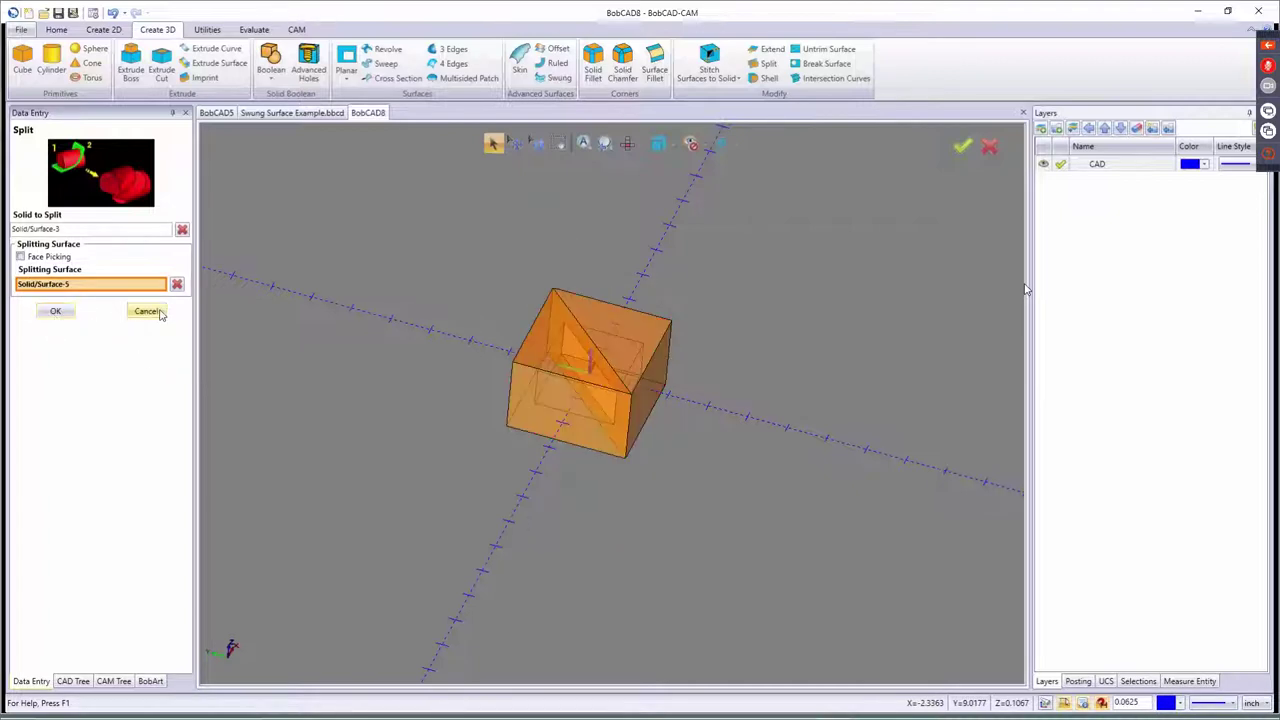
# - Delete the splitting plane and switch to a top view of the cube
pyautogui.click(493, 143)
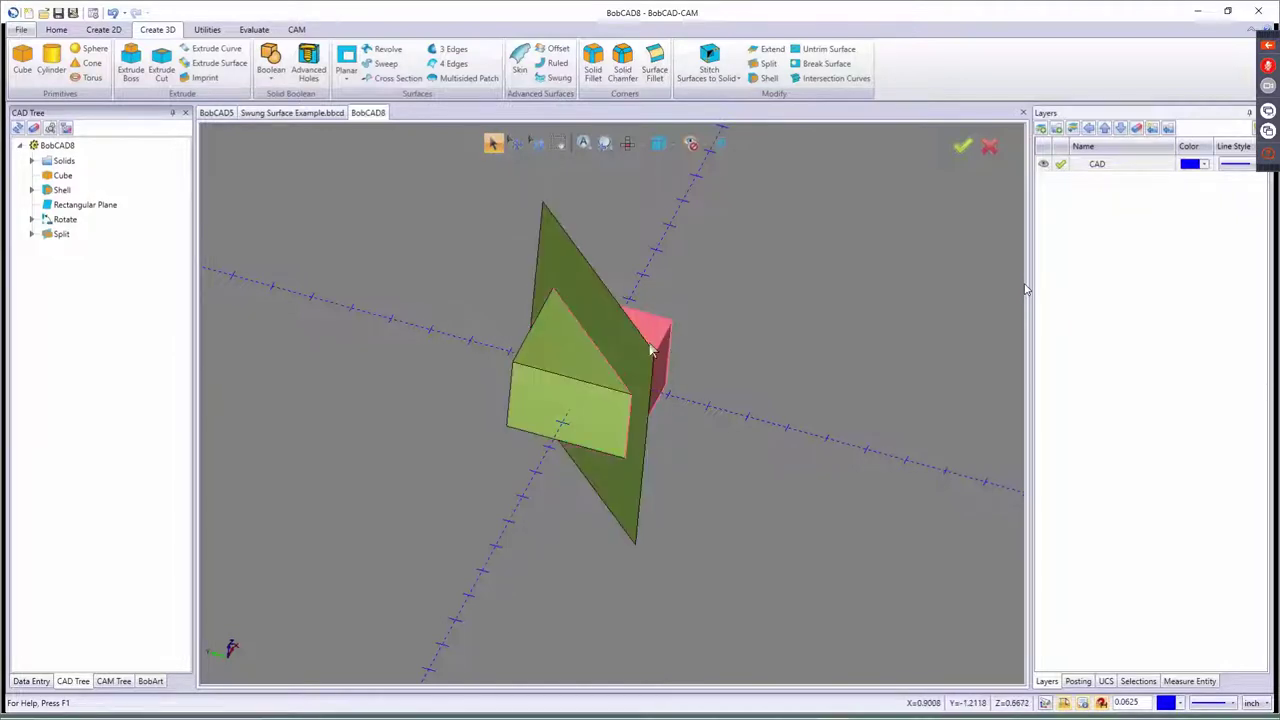
pyautogui.moveTo(614, 370); pyautogui.dragTo(646, 363, button='middle')
pyautogui.moveTo(586, 269); pyautogui.dragTo(578, 256, button='middle')
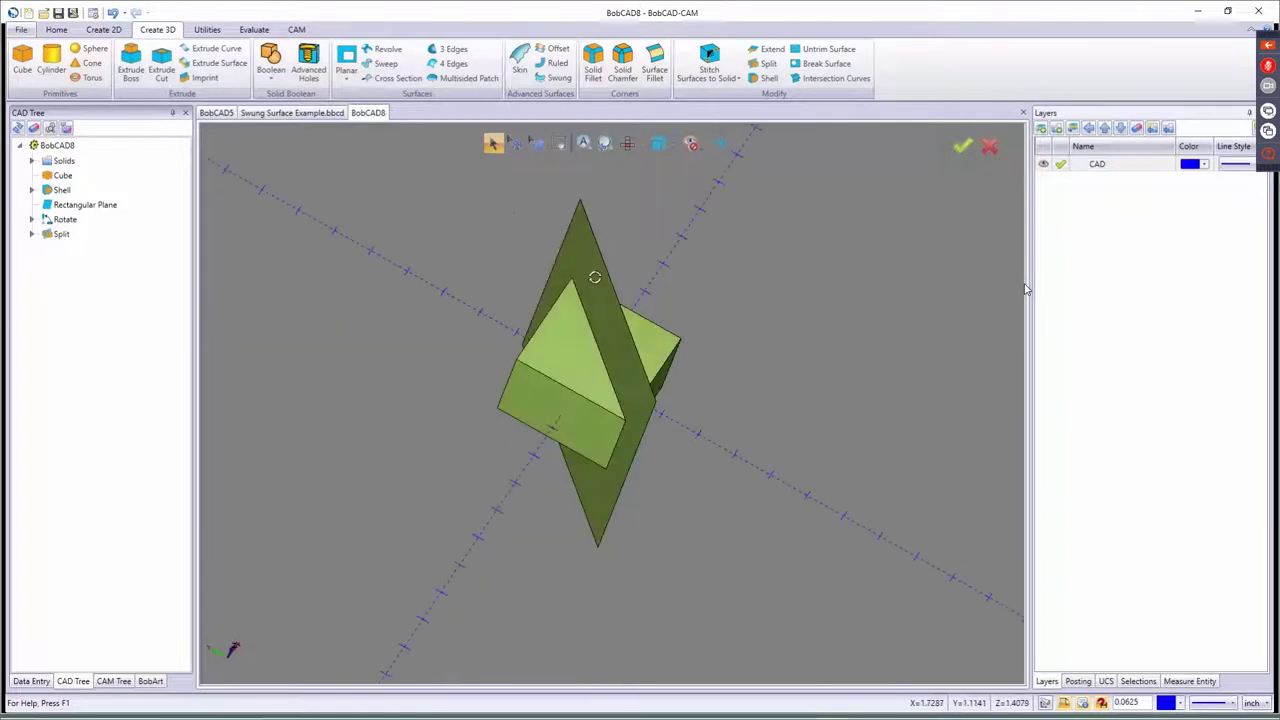
pyautogui.click(576, 254)
pyautogui.press('Delete')
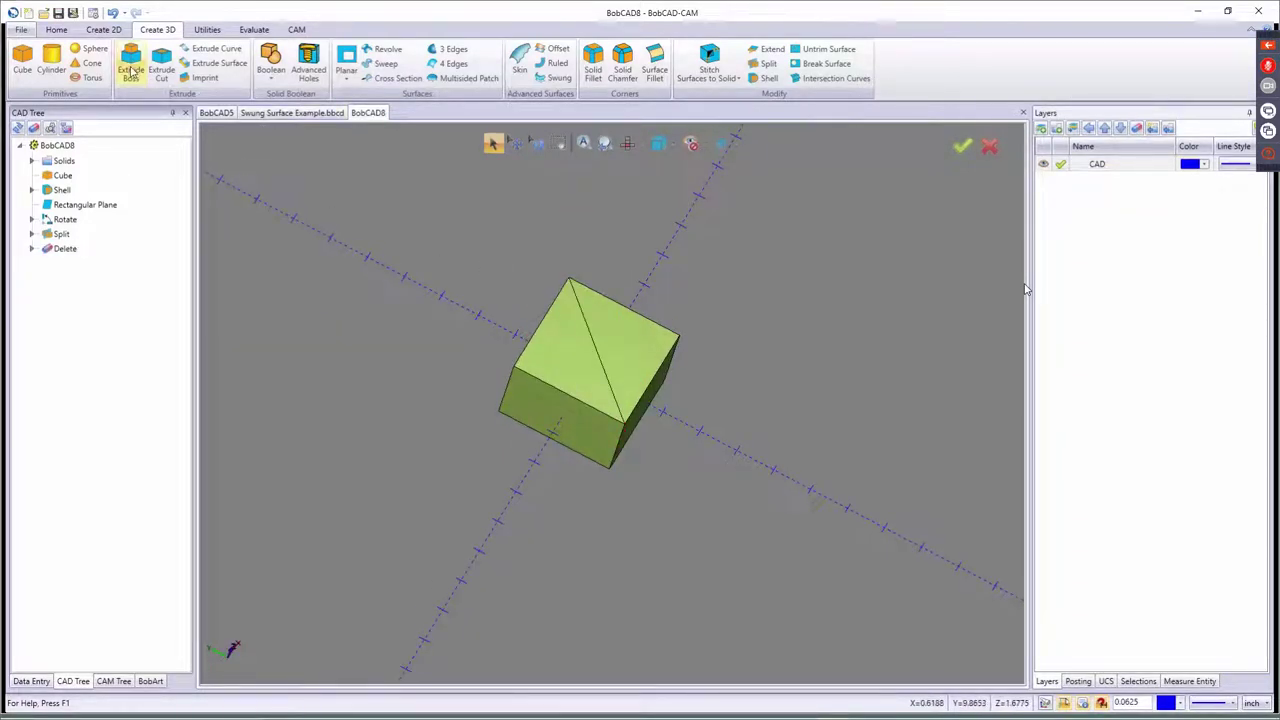
pyautogui.click(208, 30)
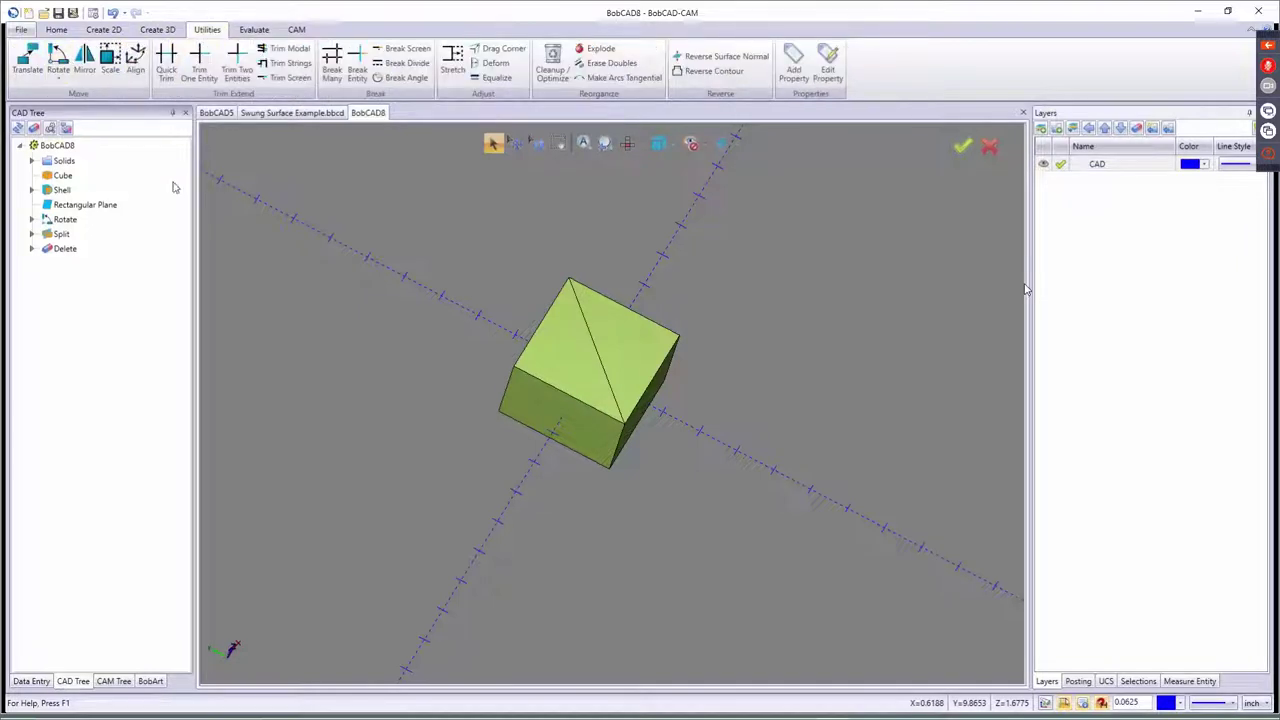
pyautogui.press('t')
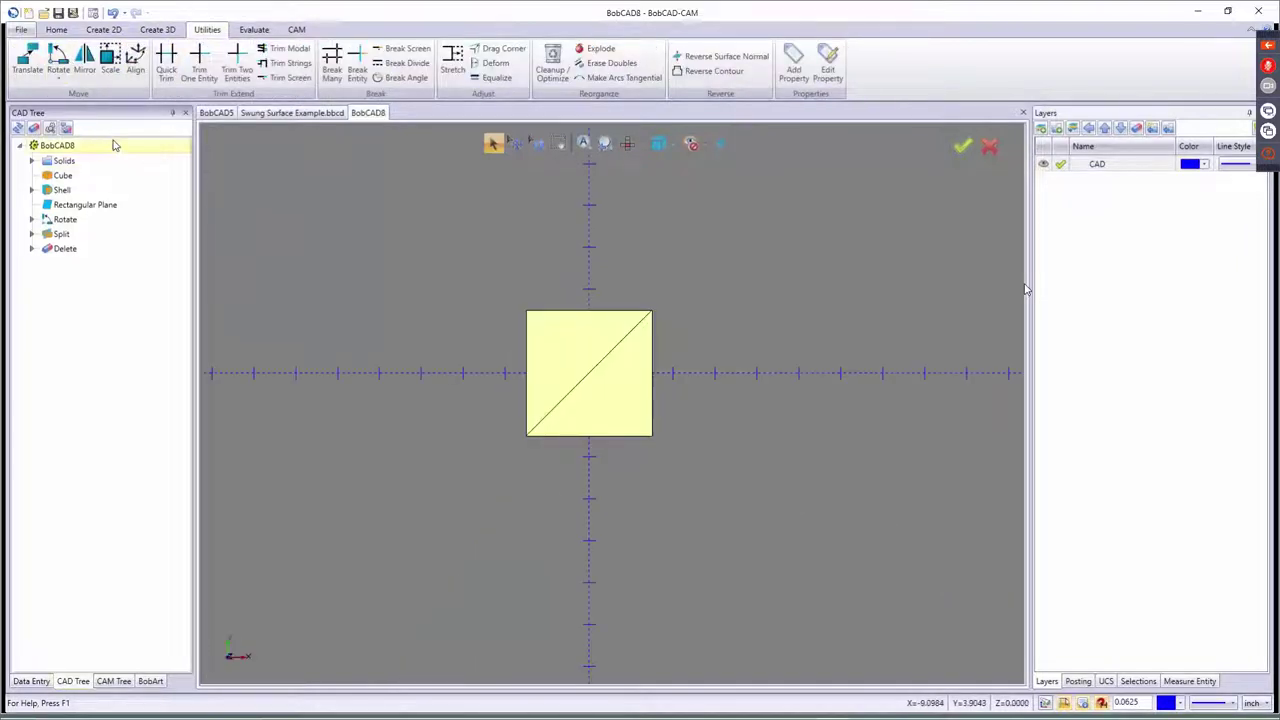
# - Translate the upper-left triangular half by X -3.8125, Y 2.1875, away from the other half
pyautogui.click(30, 60)
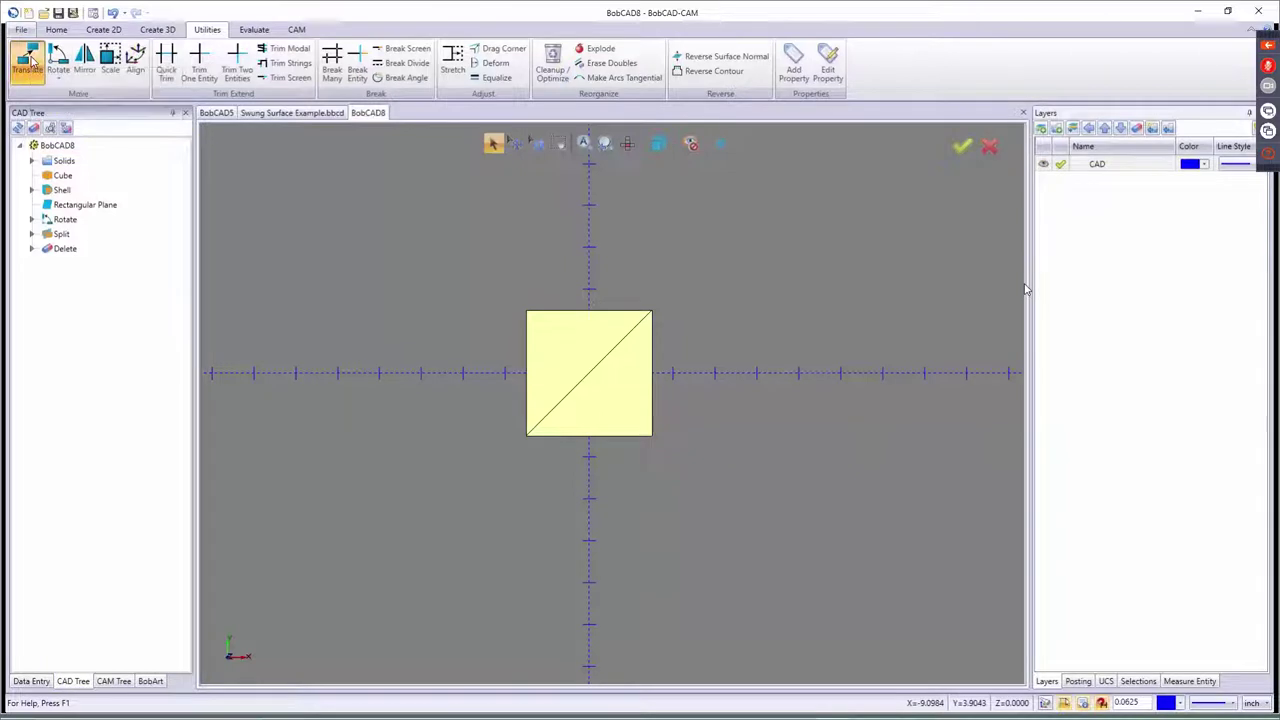
pyautogui.click(558, 342)
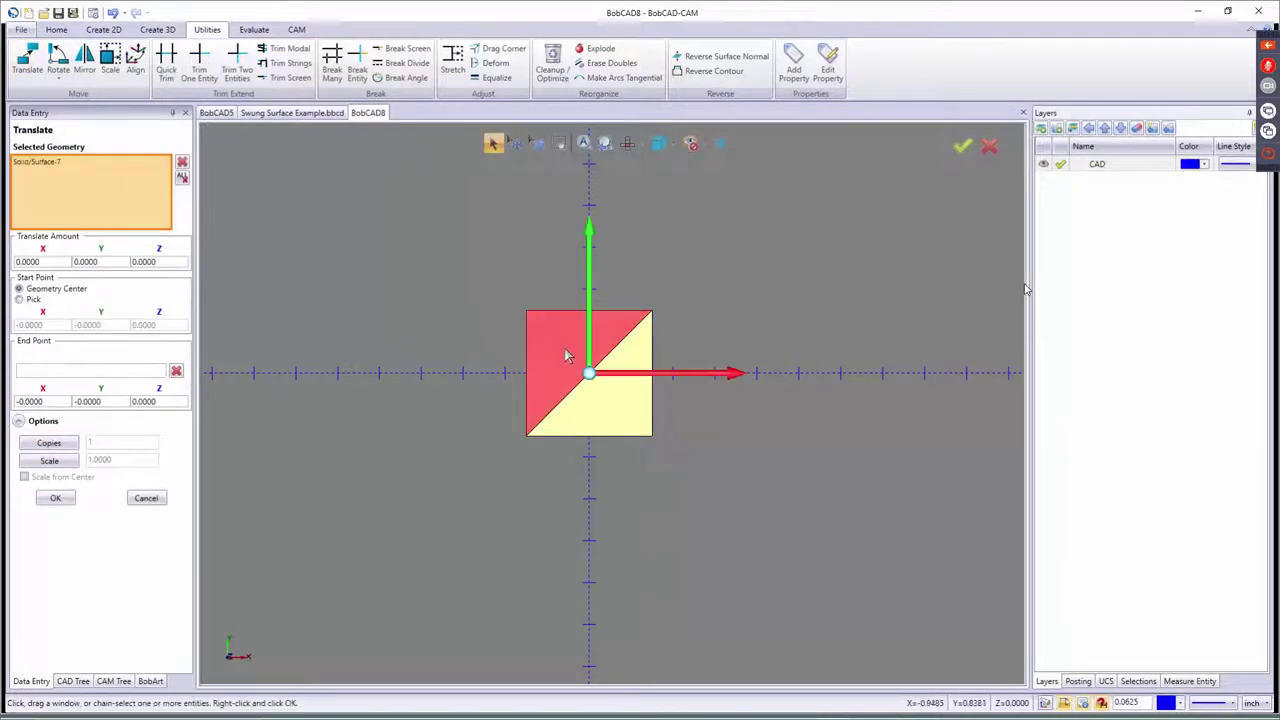
pyautogui.click(487, 313)
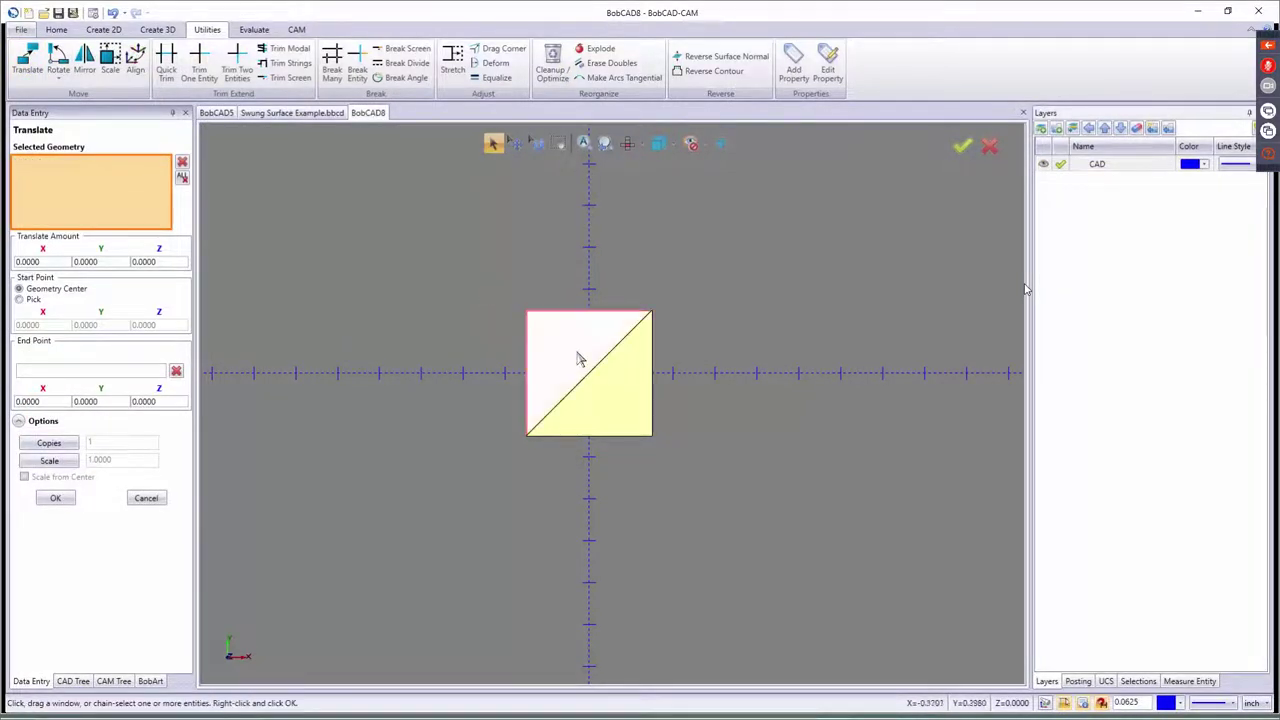
pyautogui.moveTo(540, 366); pyautogui.dragTo(563, 327, button='middle')
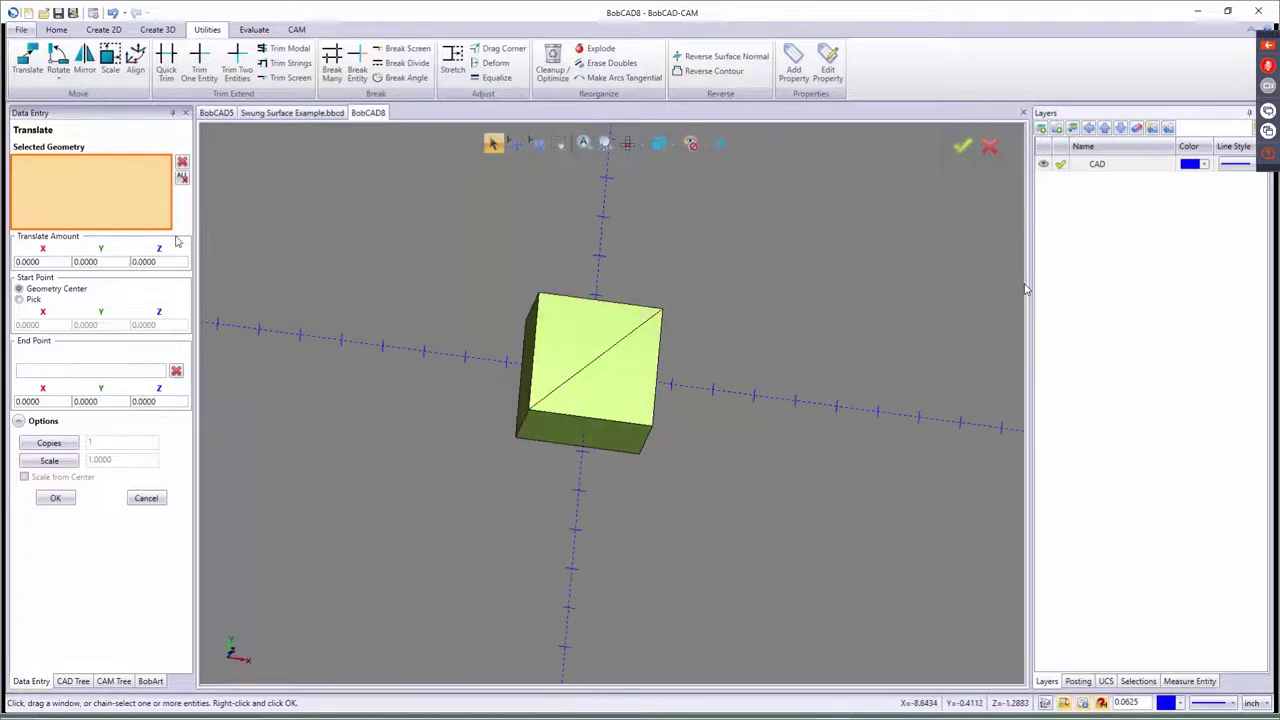
pyautogui.click(588, 336)
pyautogui.moveTo(589, 375); pyautogui.dragTo(440, 268)
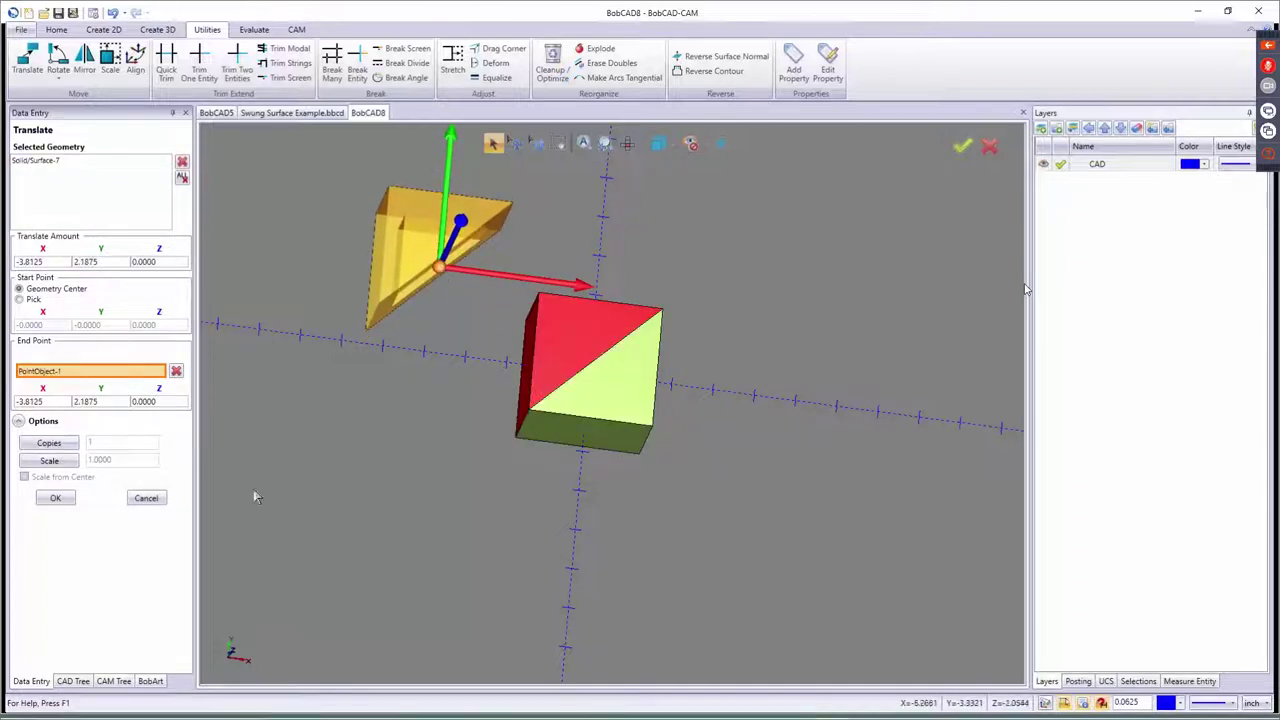
pyautogui.click(61, 500)
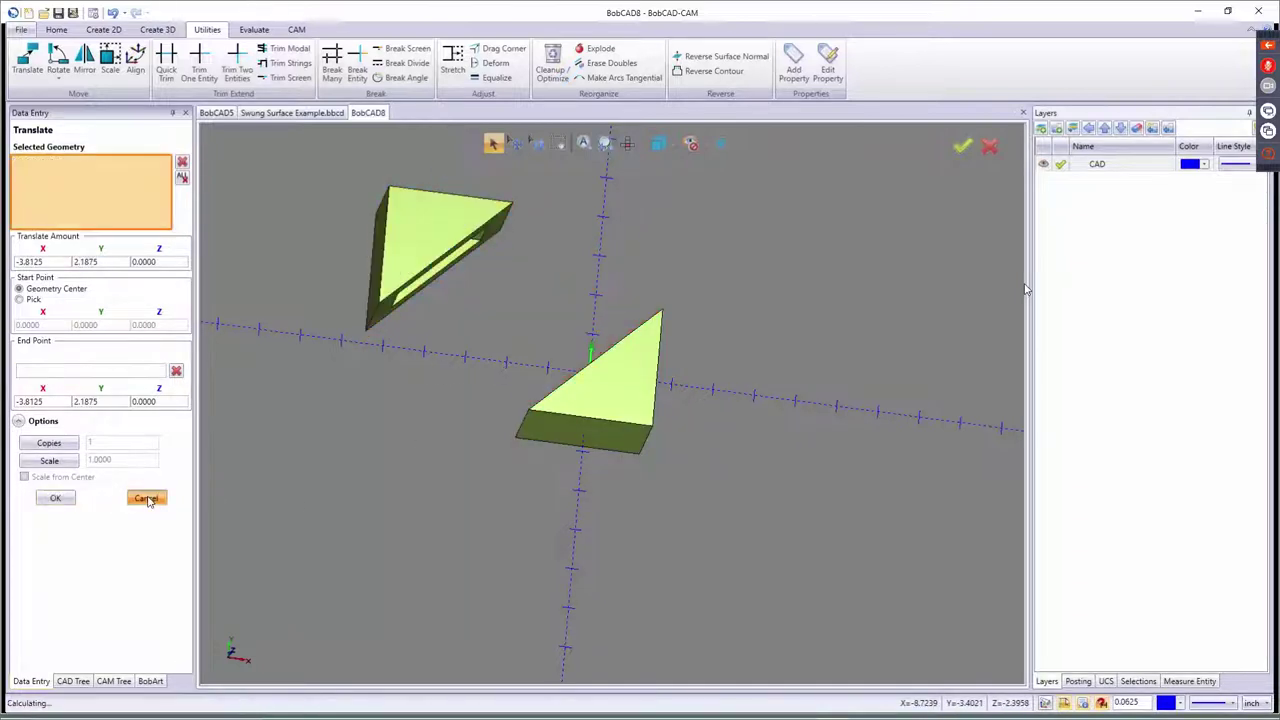
pyautogui.moveTo(550, 430); pyautogui.dragTo(590, 414, button='middle')
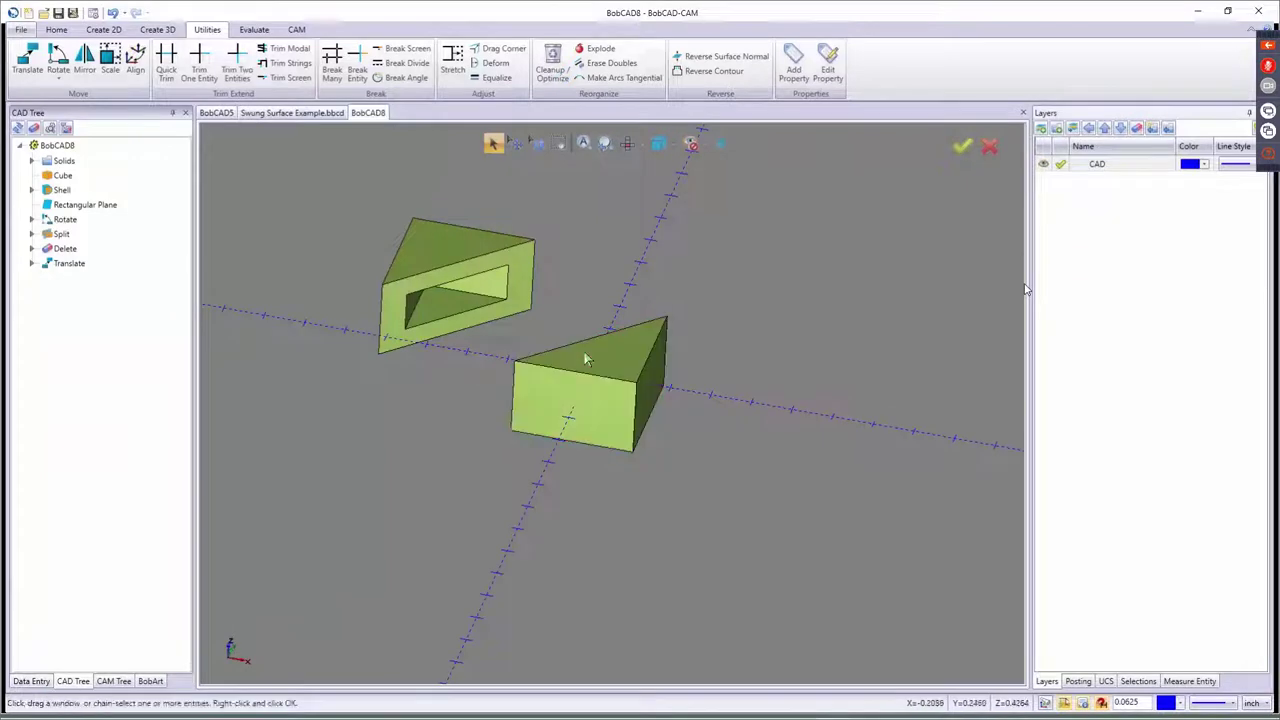
# - Orbit and zoom around the two separated triangular halves to inspect them from several angles
pyautogui.moveTo(443, 349); pyautogui.dragTo(420, 320, button='middle')
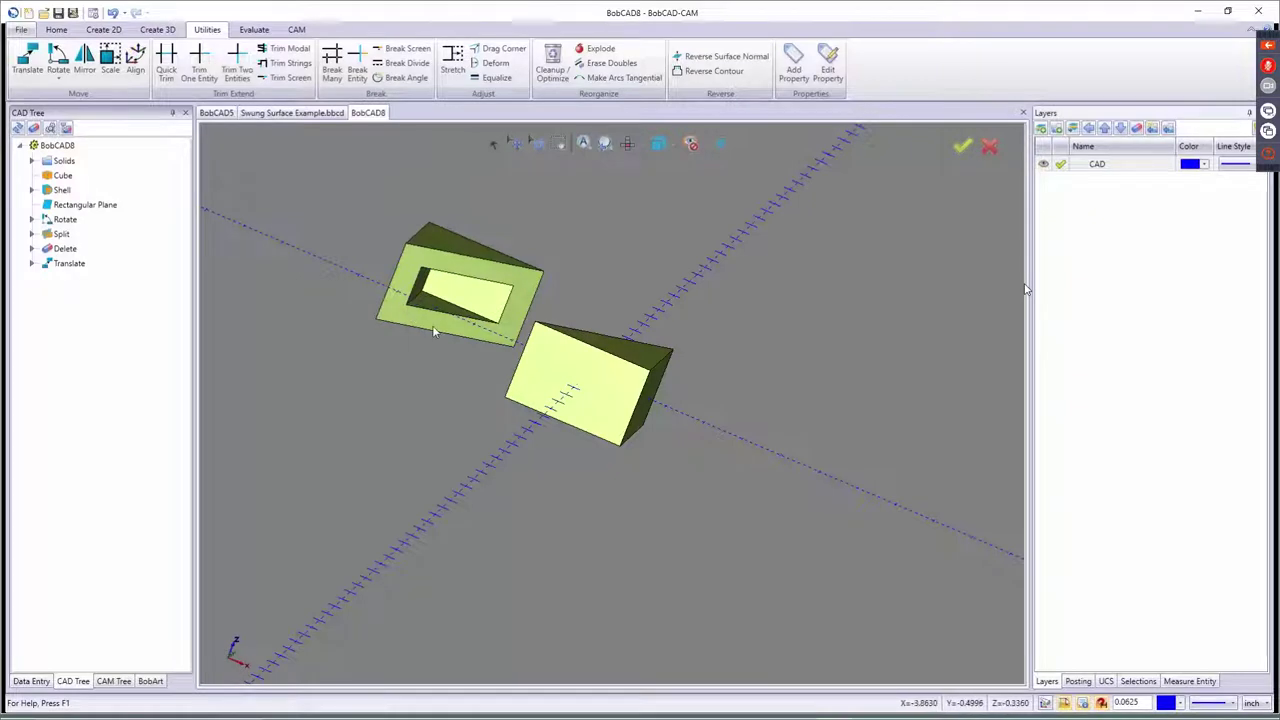
pyautogui.scroll(3, 432, 287)
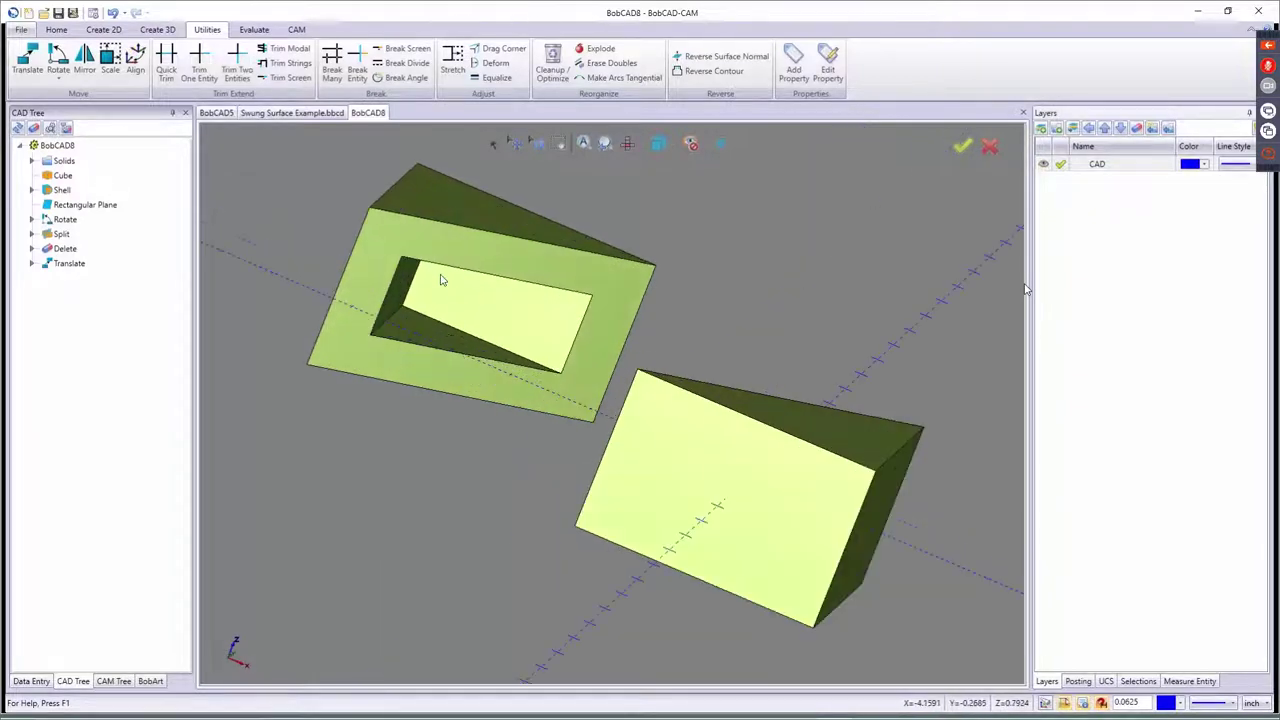
pyautogui.click(157, 29)
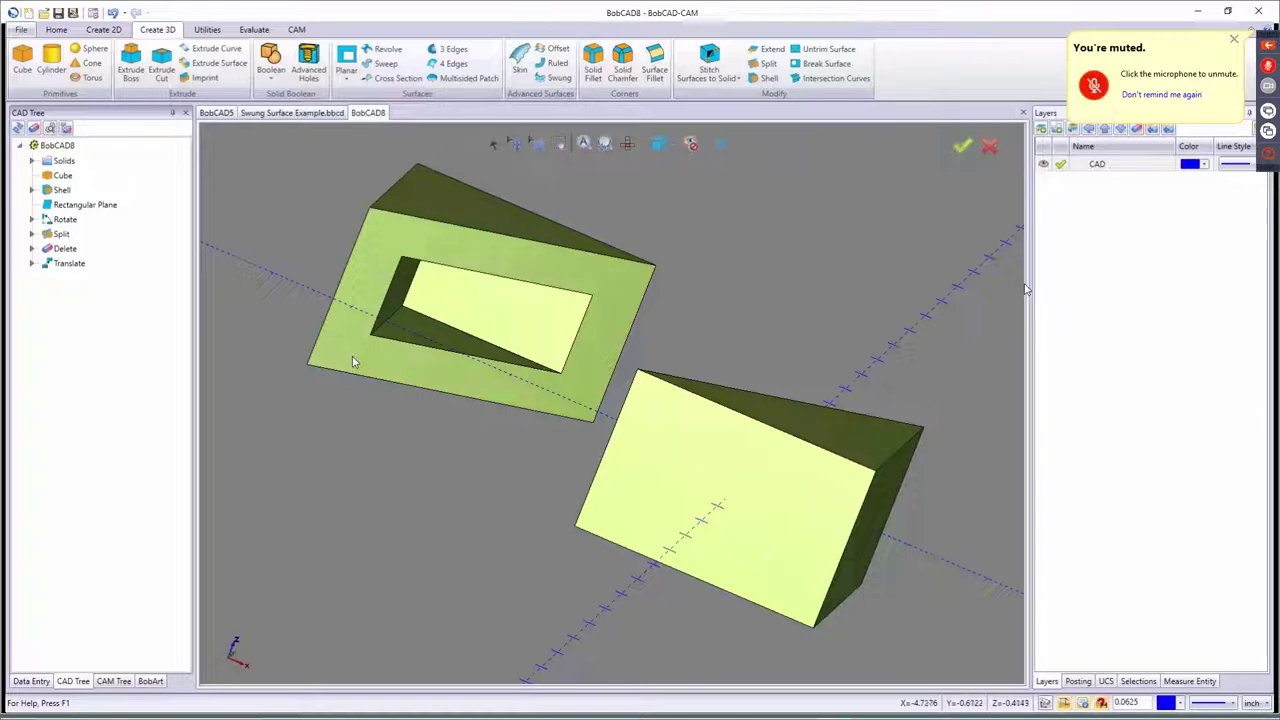
pyautogui.moveTo(460, 451); pyautogui.dragTo(466, 511, button='middle')
pyautogui.scroll(-3, 478, 454)
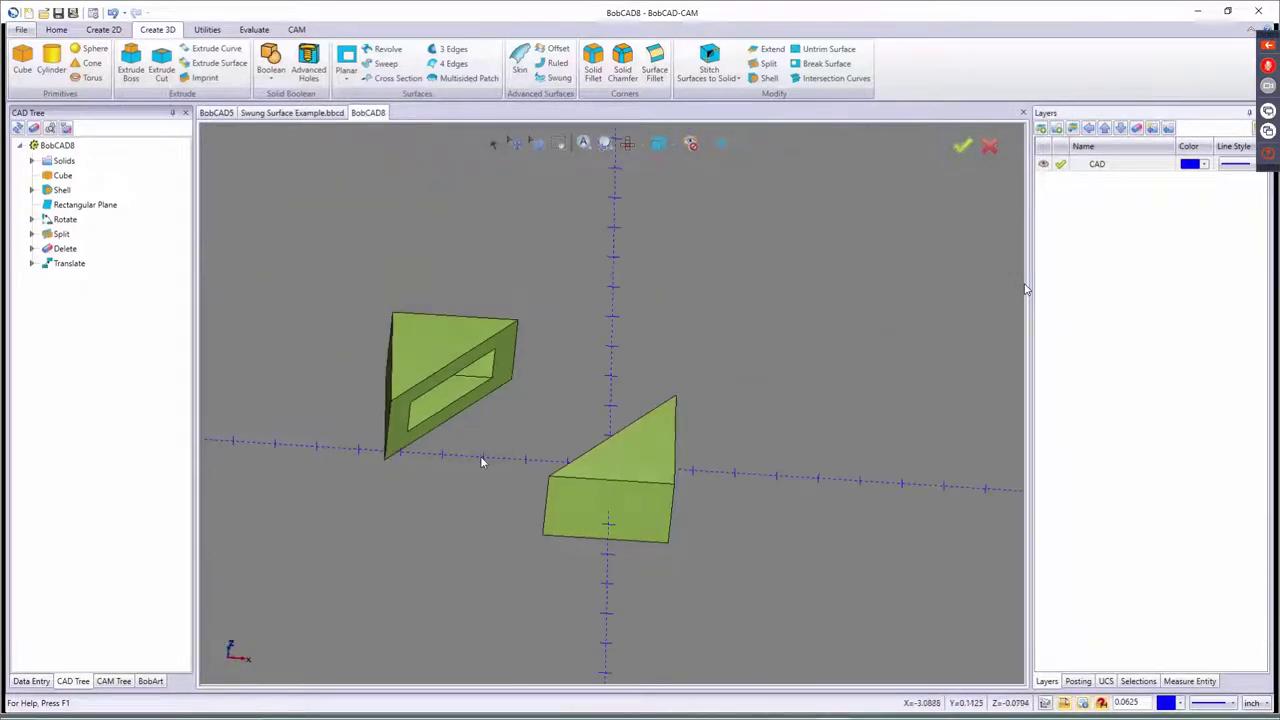
pyautogui.moveTo(527, 447); pyautogui.dragTo(600, 495, button='middle')
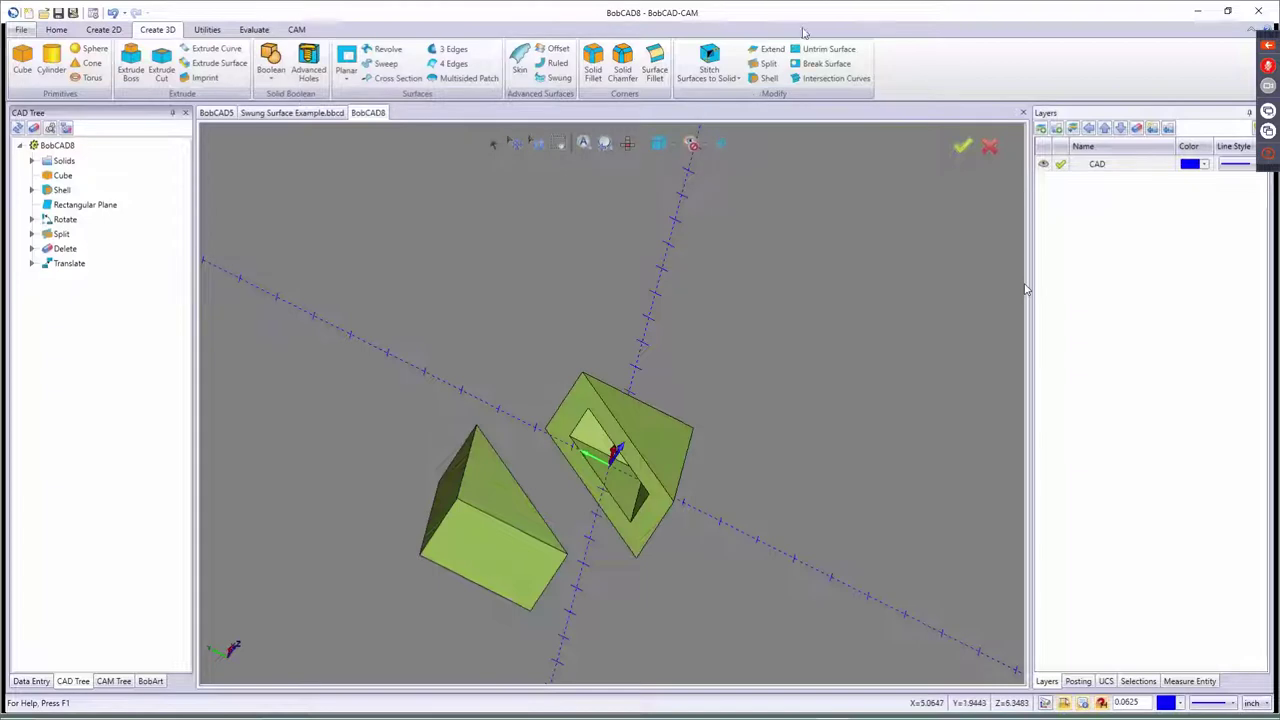
# - Try extending edges of the hollow frame solid, dismissing each 'Failed in' warning
pyautogui.click(767, 50)
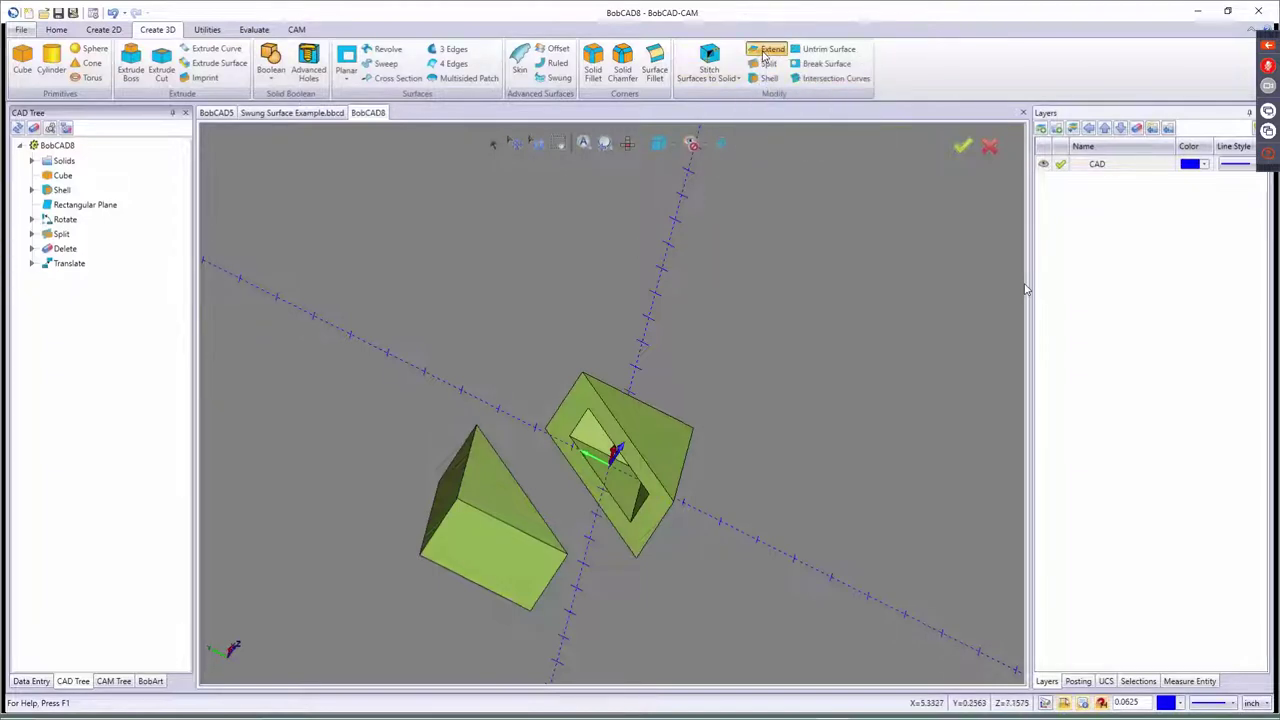
pyautogui.click(650, 411)
pyautogui.moveTo(698, 507); pyautogui.dragTo(678, 493, button='middle')
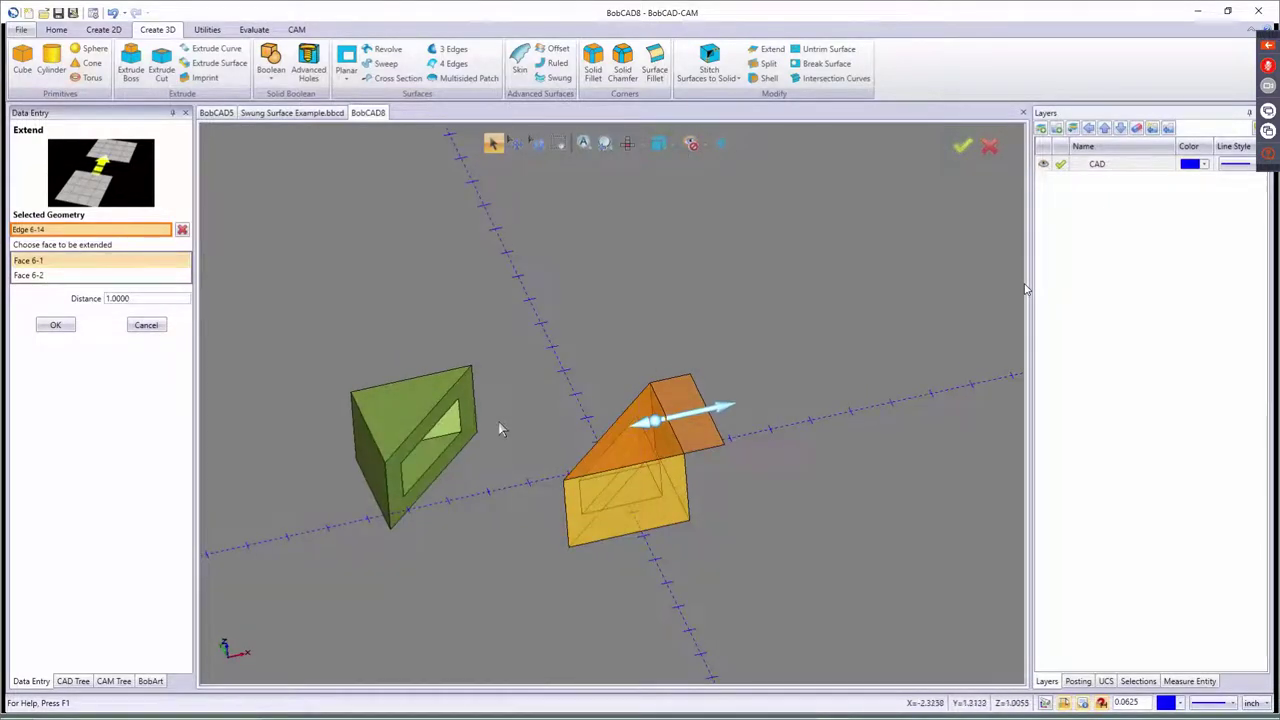
pyautogui.click(448, 413)
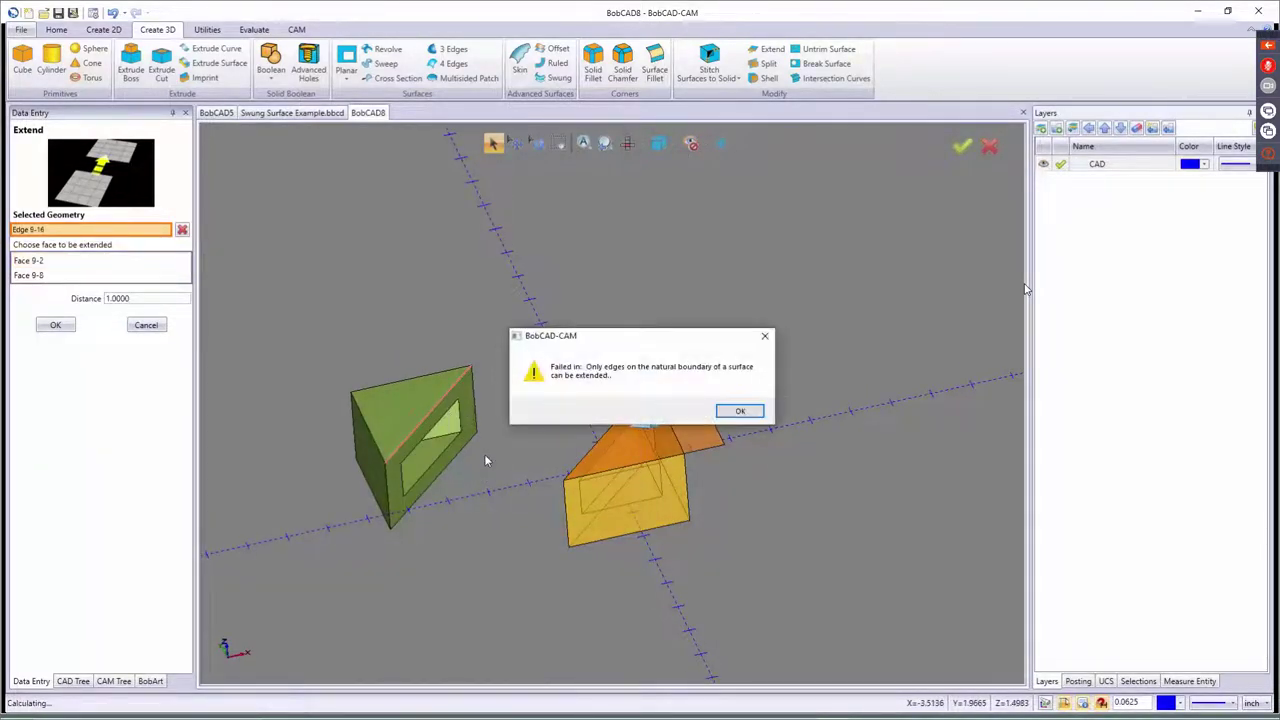
pyautogui.click(737, 409)
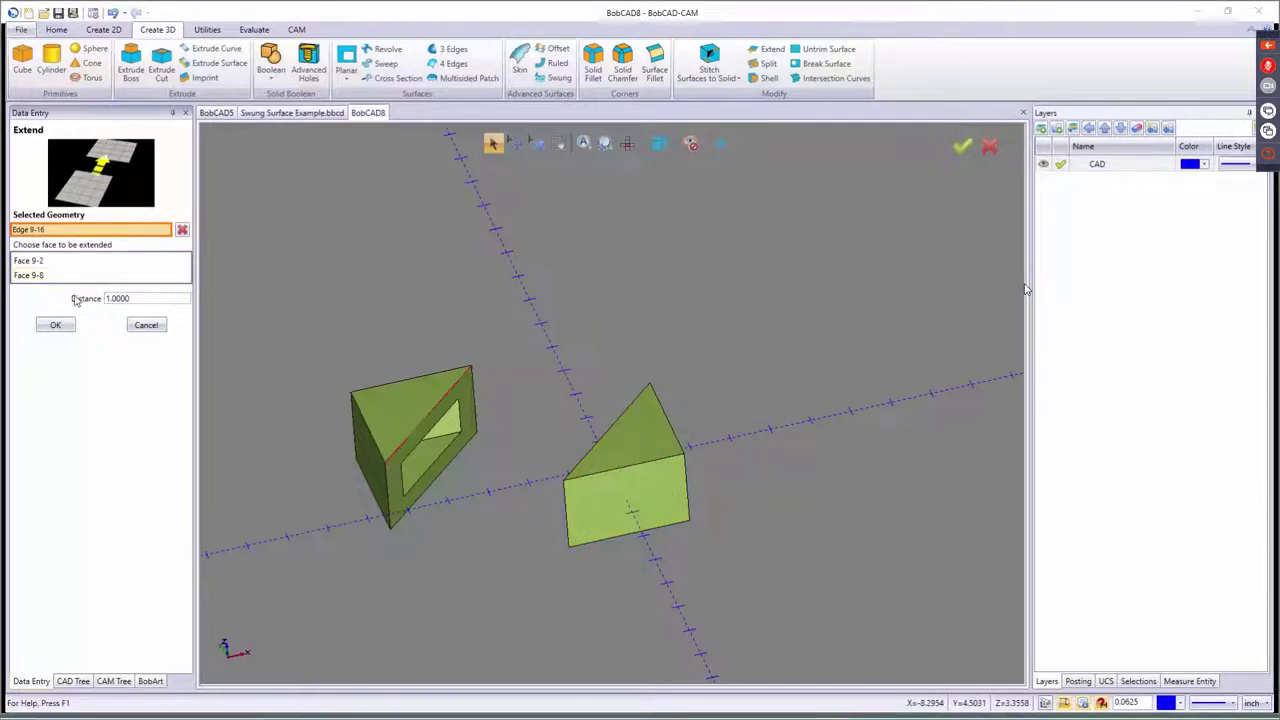
pyautogui.click(182, 229)
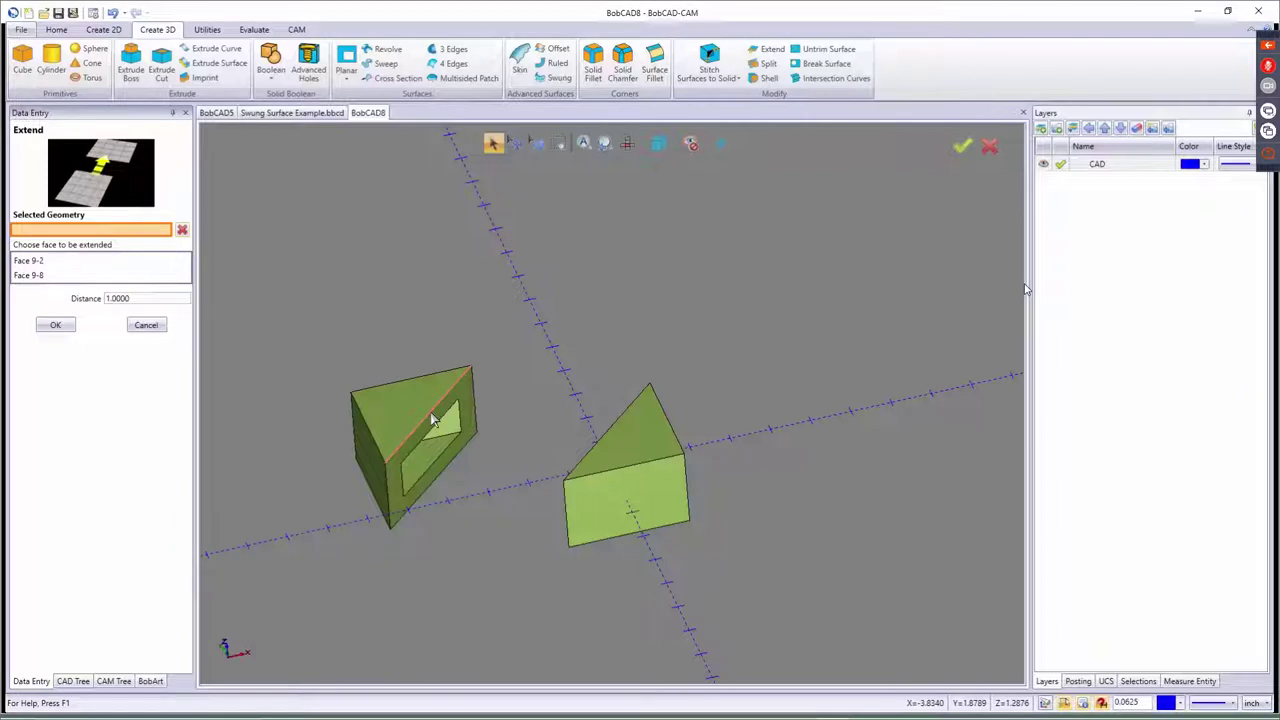
pyautogui.click(432, 420)
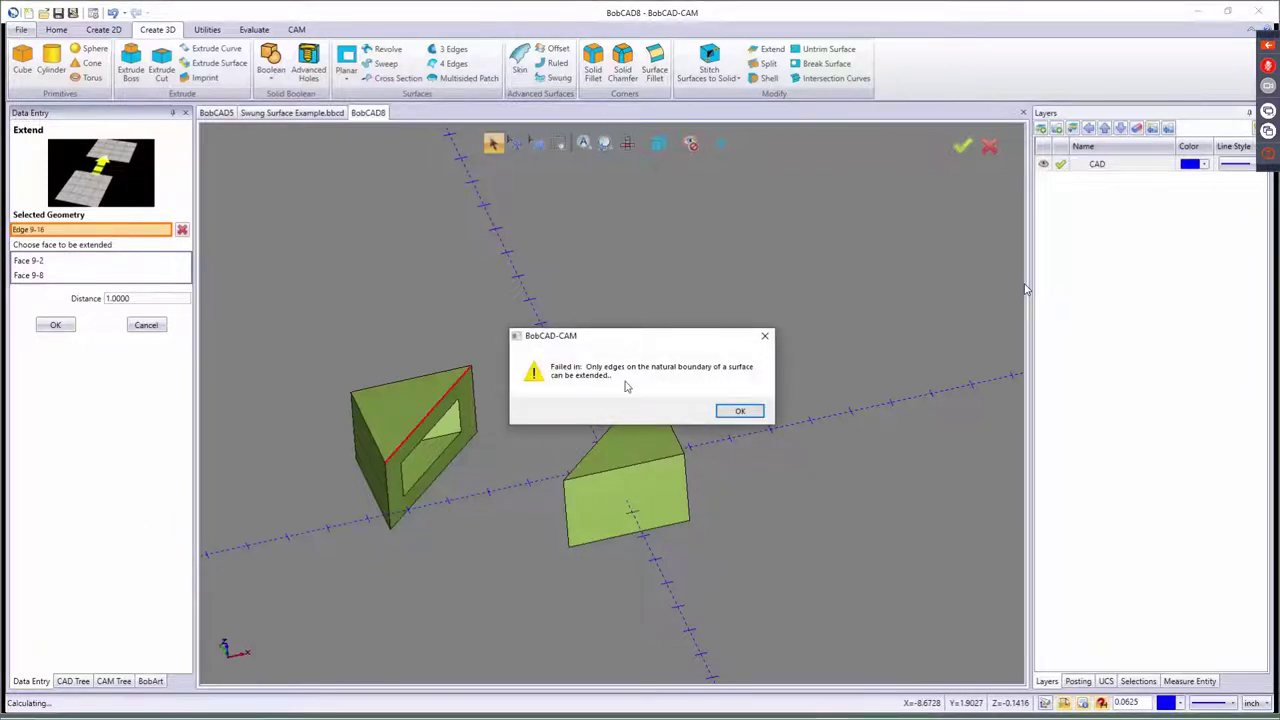
pyautogui.click(738, 409)
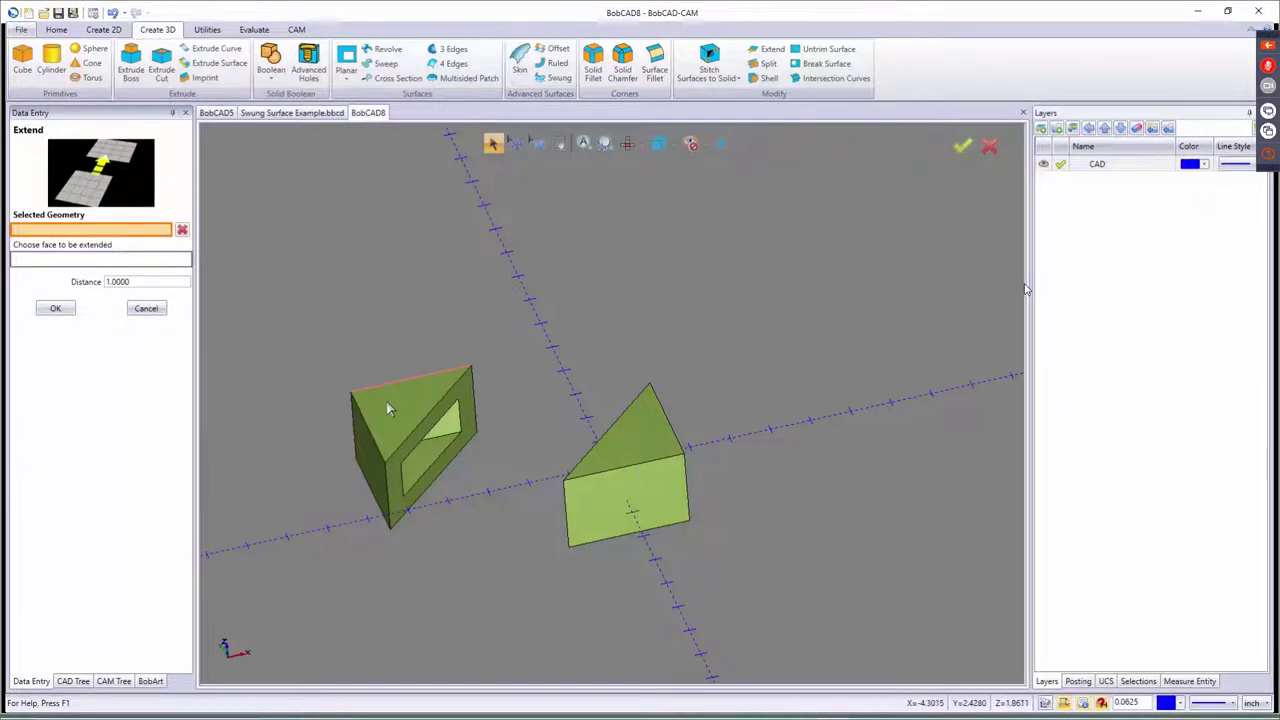
# - Extend the prism's Face 9-2 outward by 1.0000 from its top edge
pyautogui.click(409, 385)
pyautogui.click(72, 276)
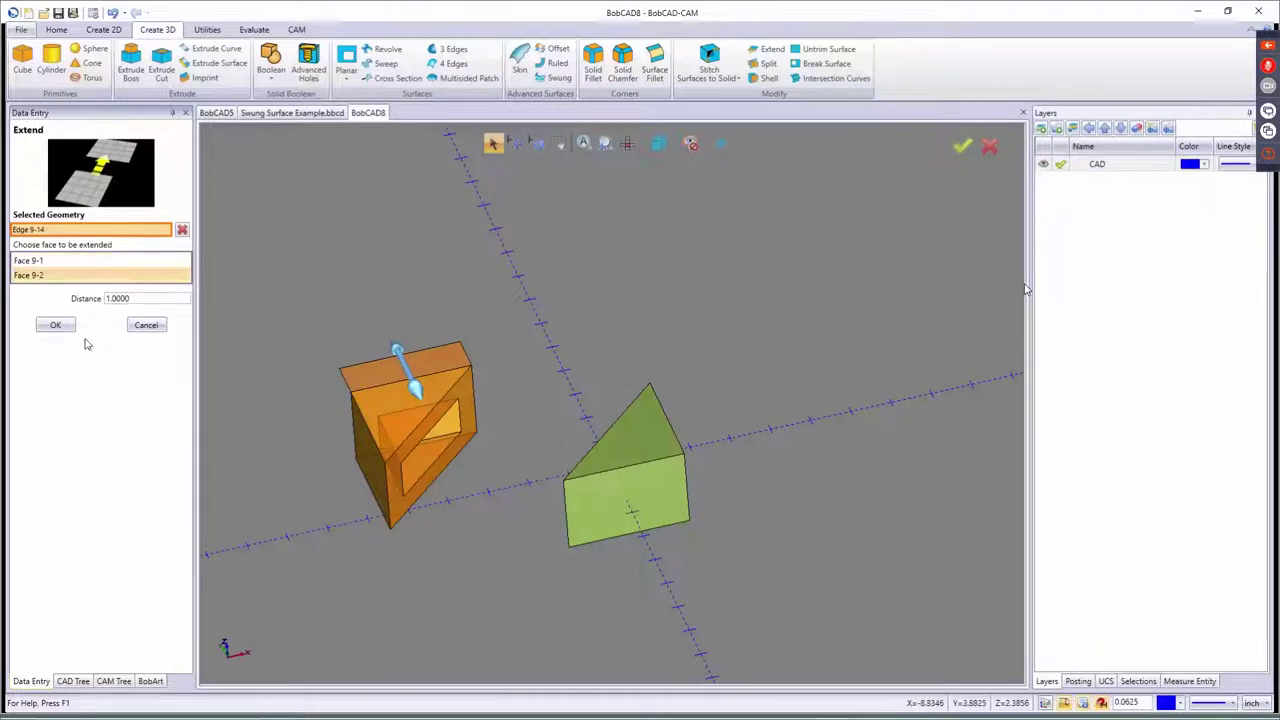
pyautogui.click(64, 325)
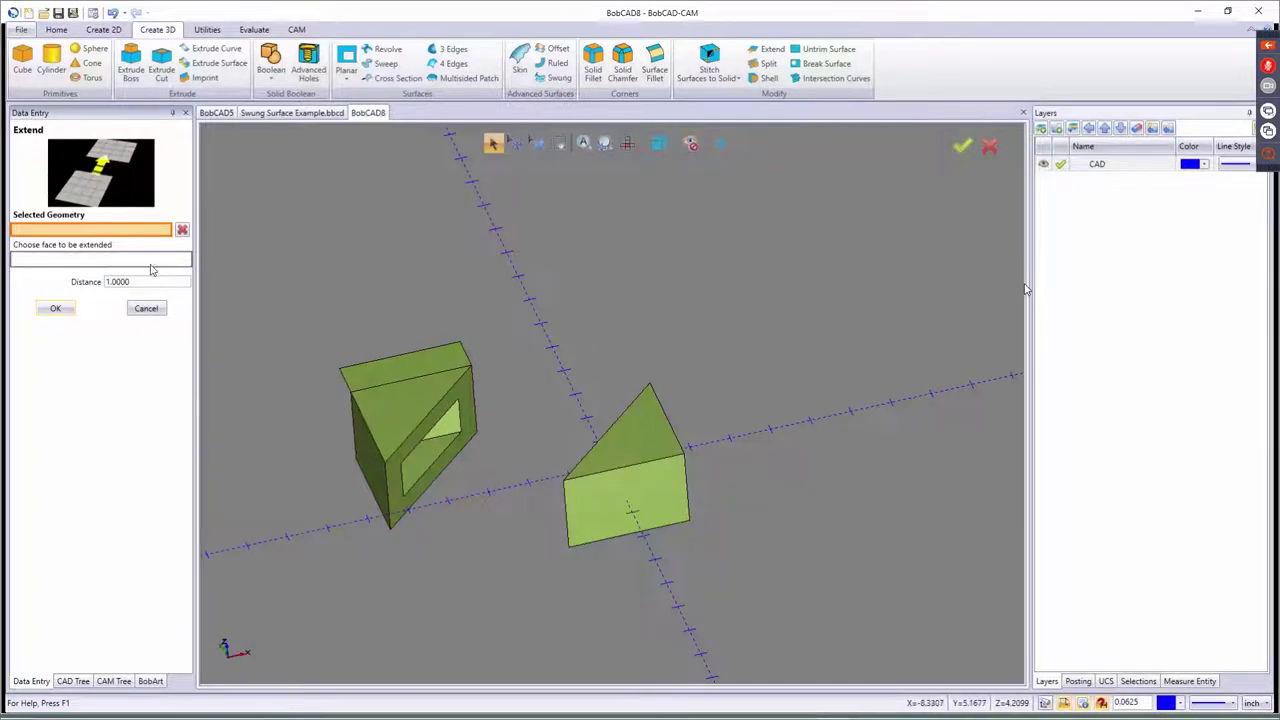
# - Extend the second solid's Face 10-0 from Edge 10-10 by 1.0000
pyautogui.click(365, 428)
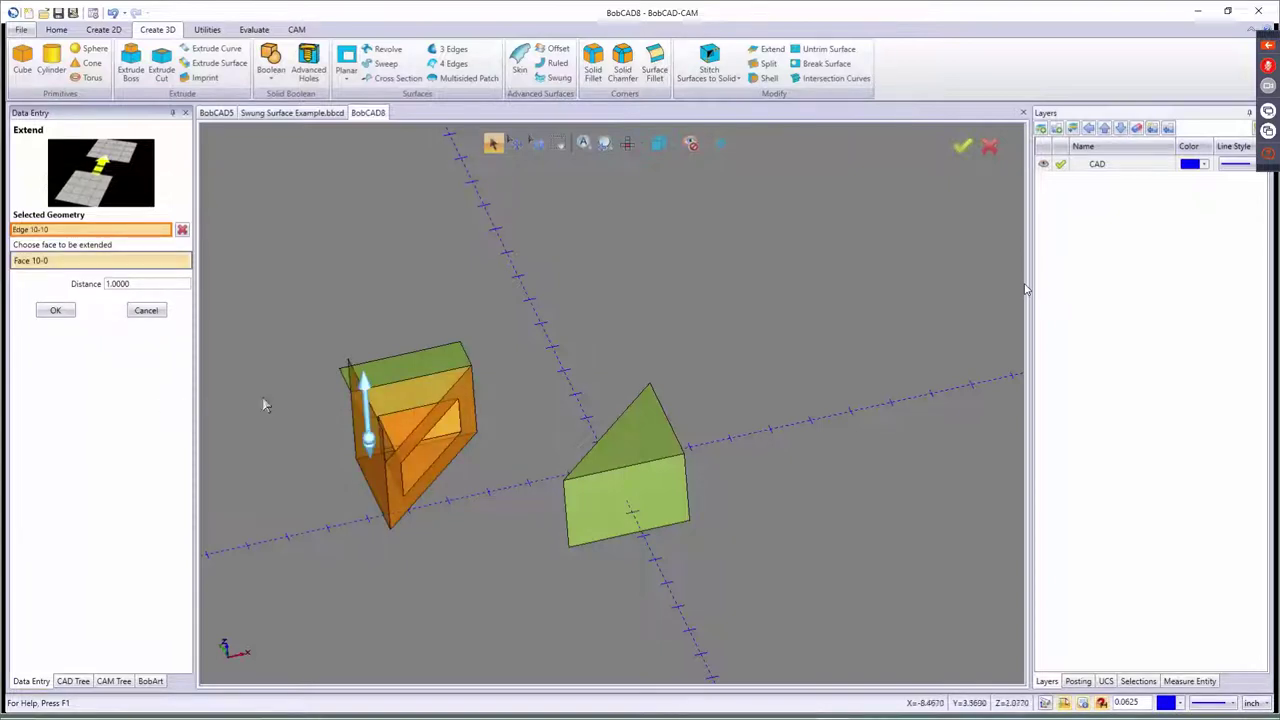
pyautogui.moveTo(418, 449); pyautogui.dragTo(346, 434, button='middle')
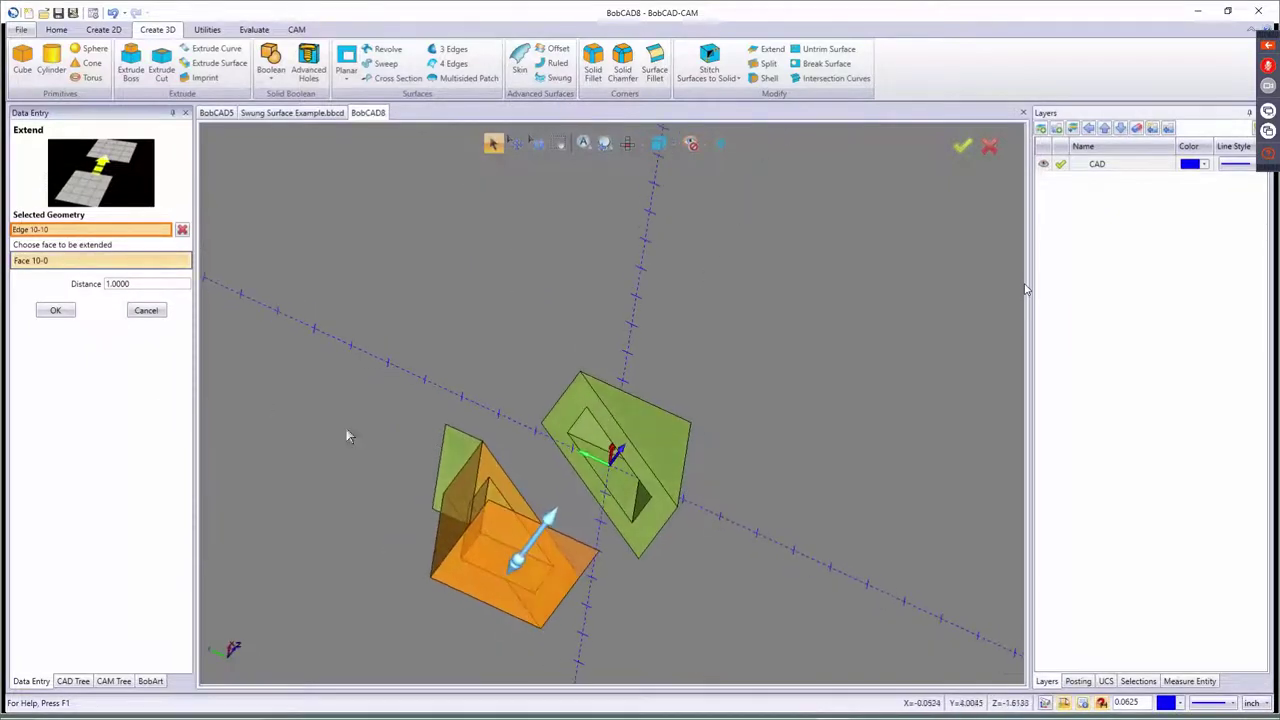
pyautogui.click(55, 310)
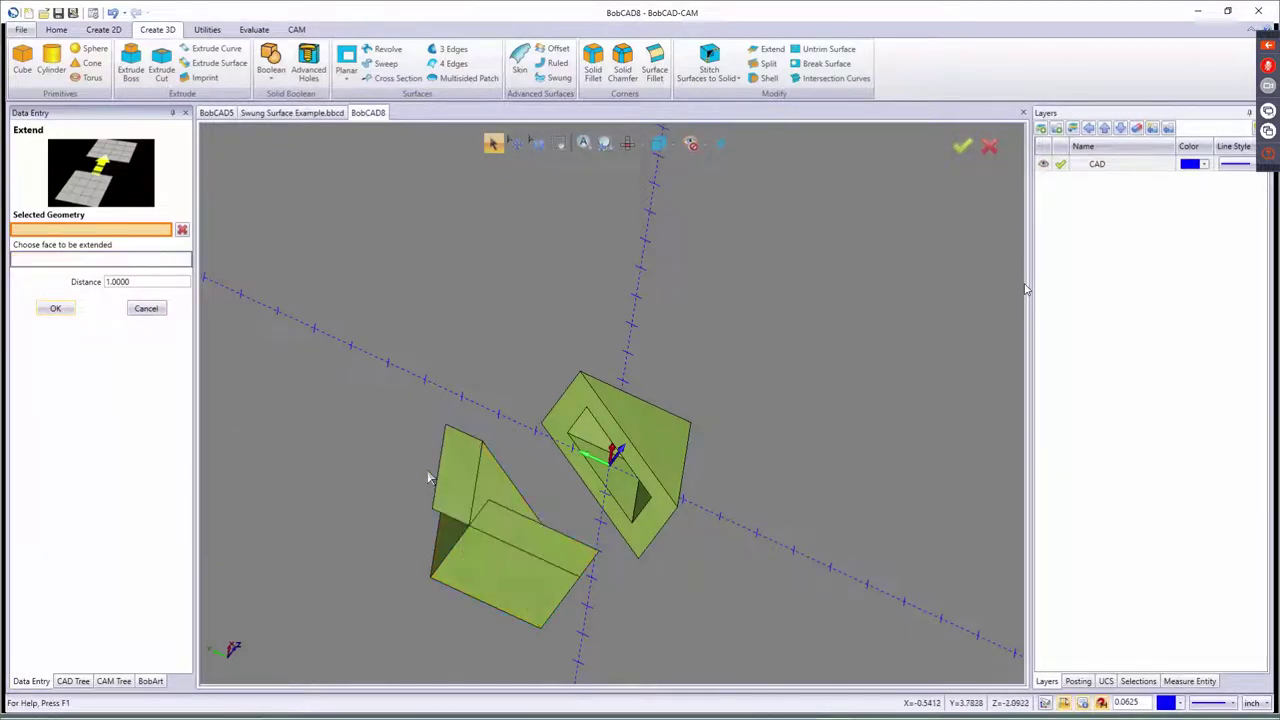
pyautogui.moveTo(449, 523); pyautogui.dragTo(318, 458, button='middle')
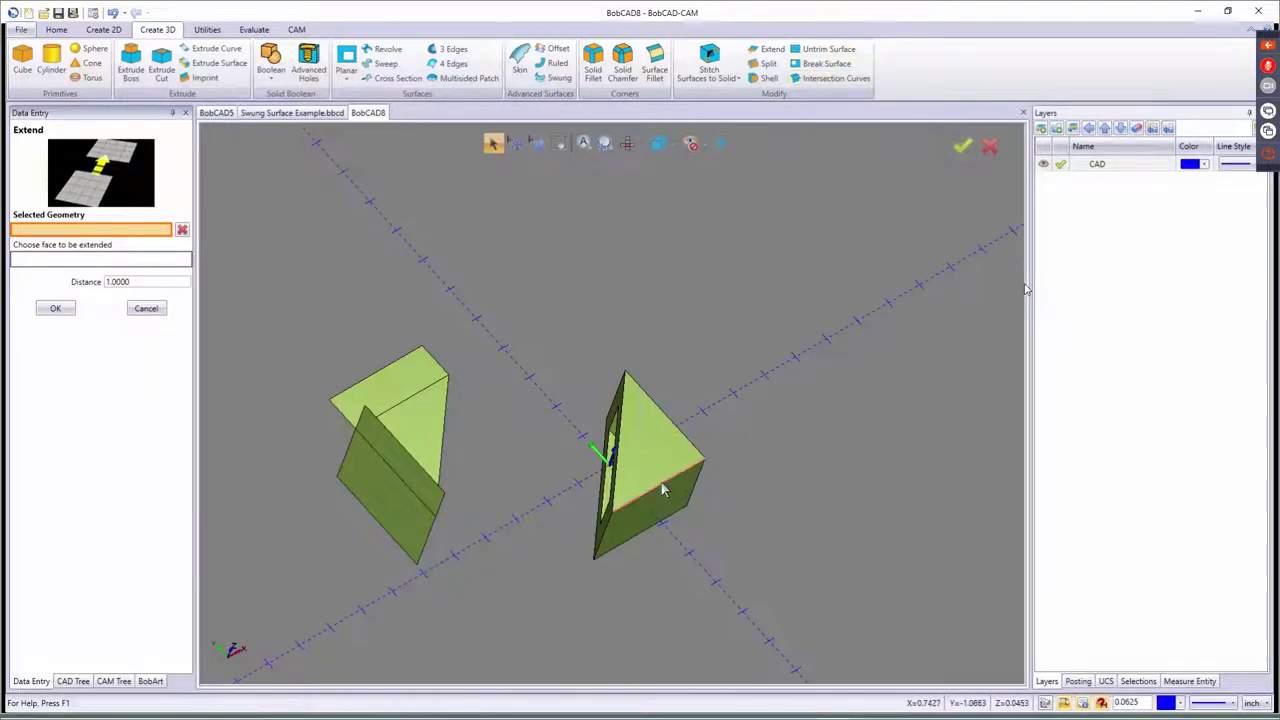
pyautogui.scroll(-2, 645, 479)
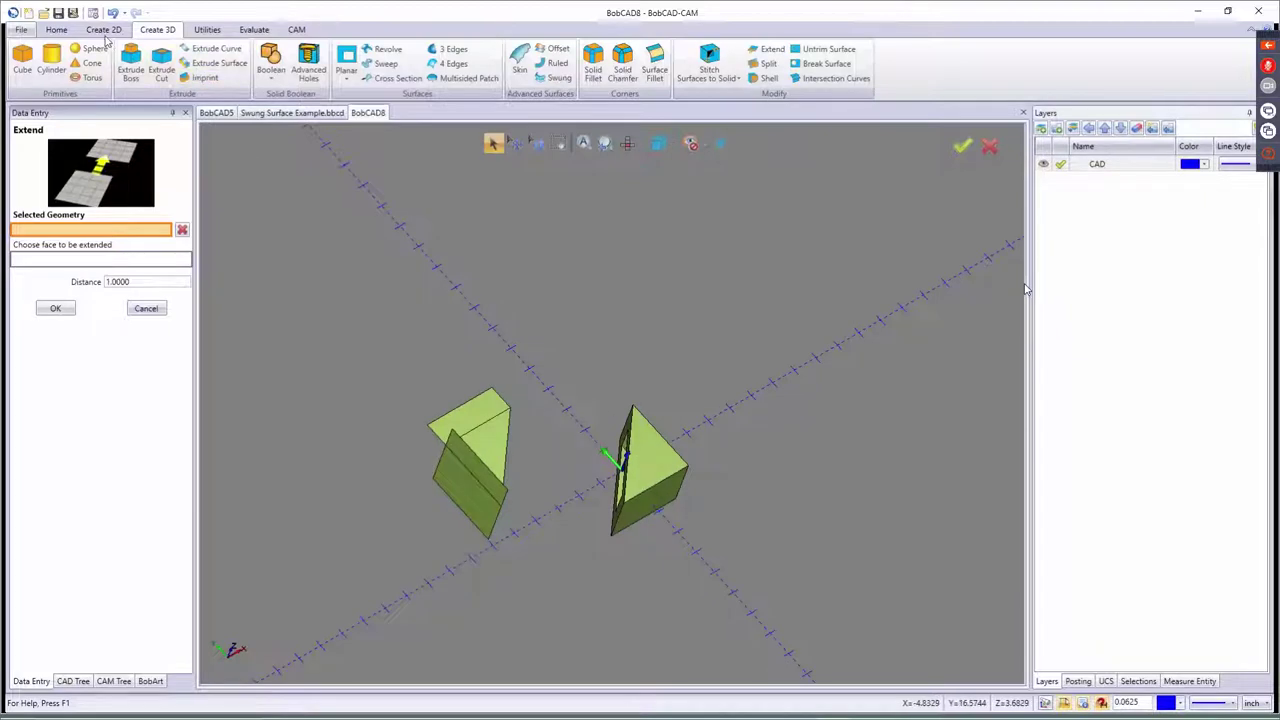
pyautogui.click(44, 16)
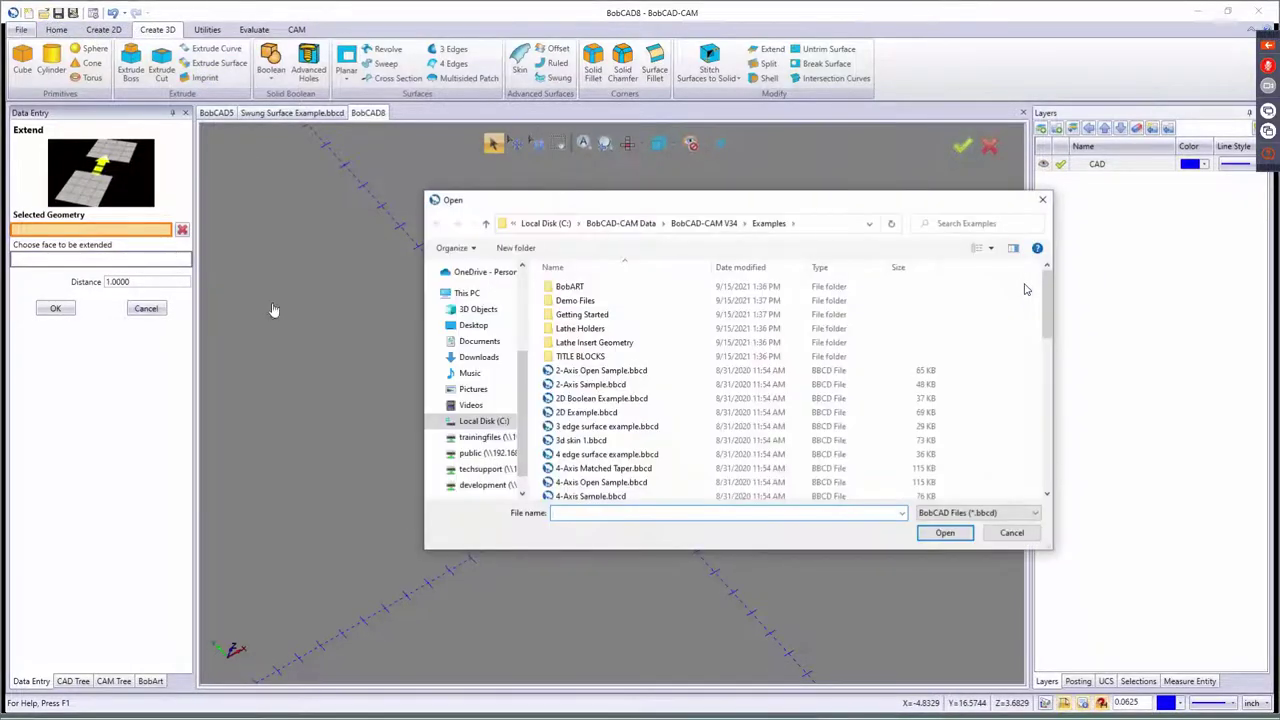
pyautogui.scroll(-2, 594, 416)
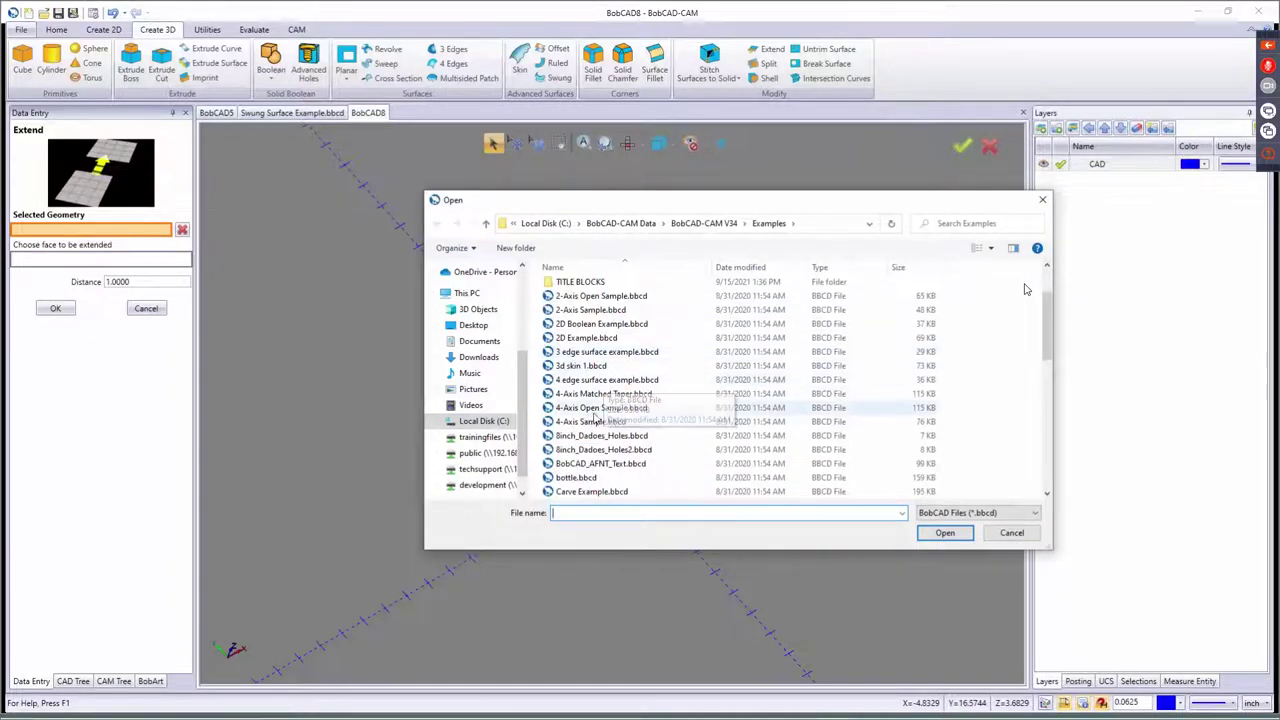
pyautogui.scroll(-3, 594, 416)
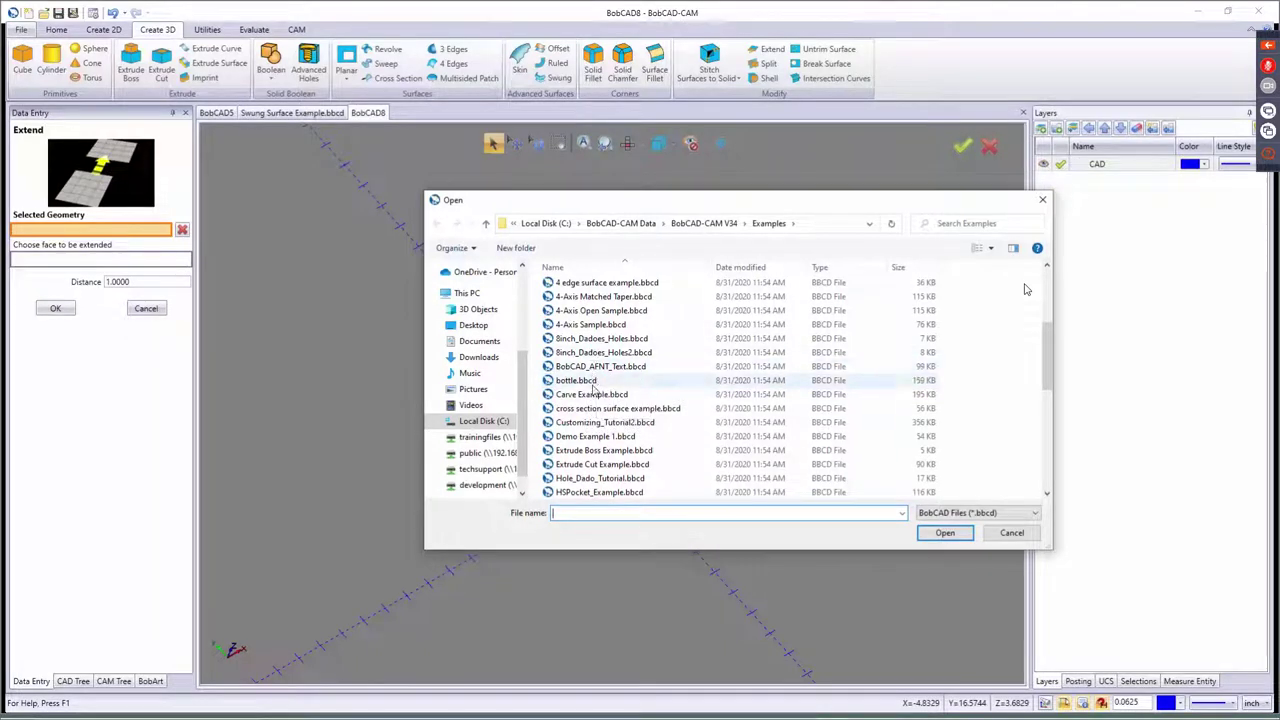
pyautogui.scroll(-6, 594, 391)
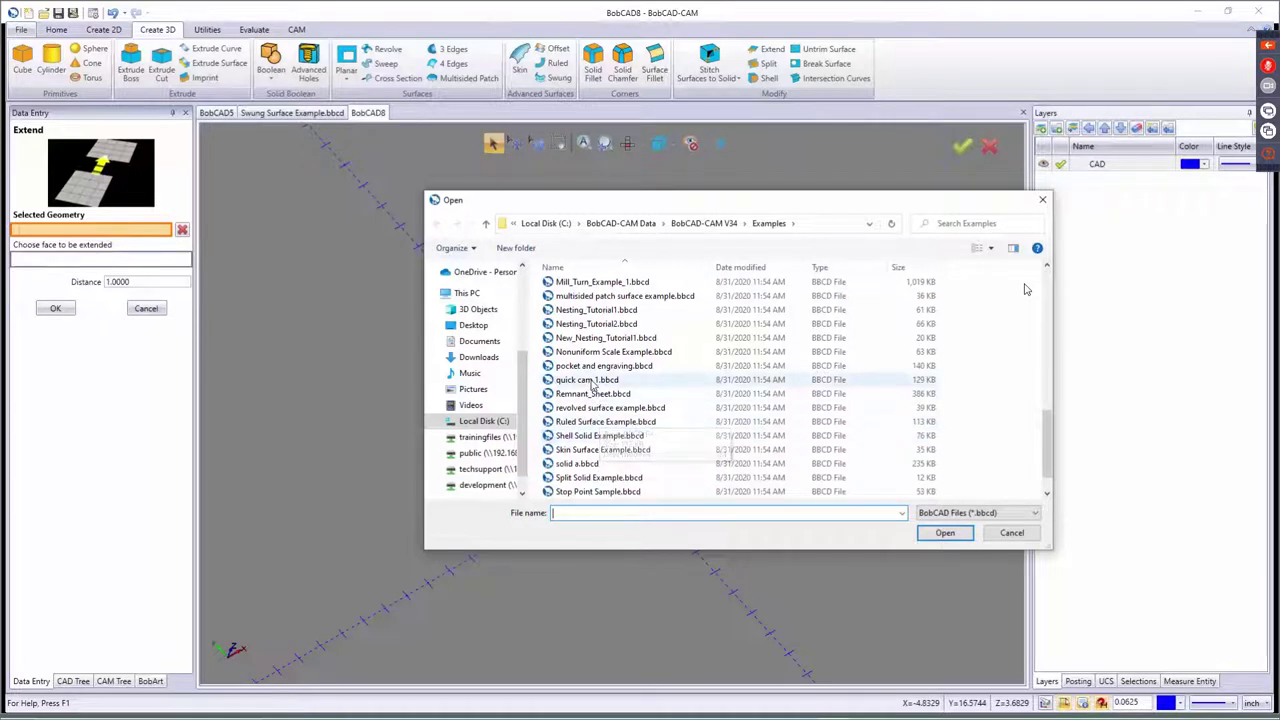
pyautogui.scroll(4, 593, 386)
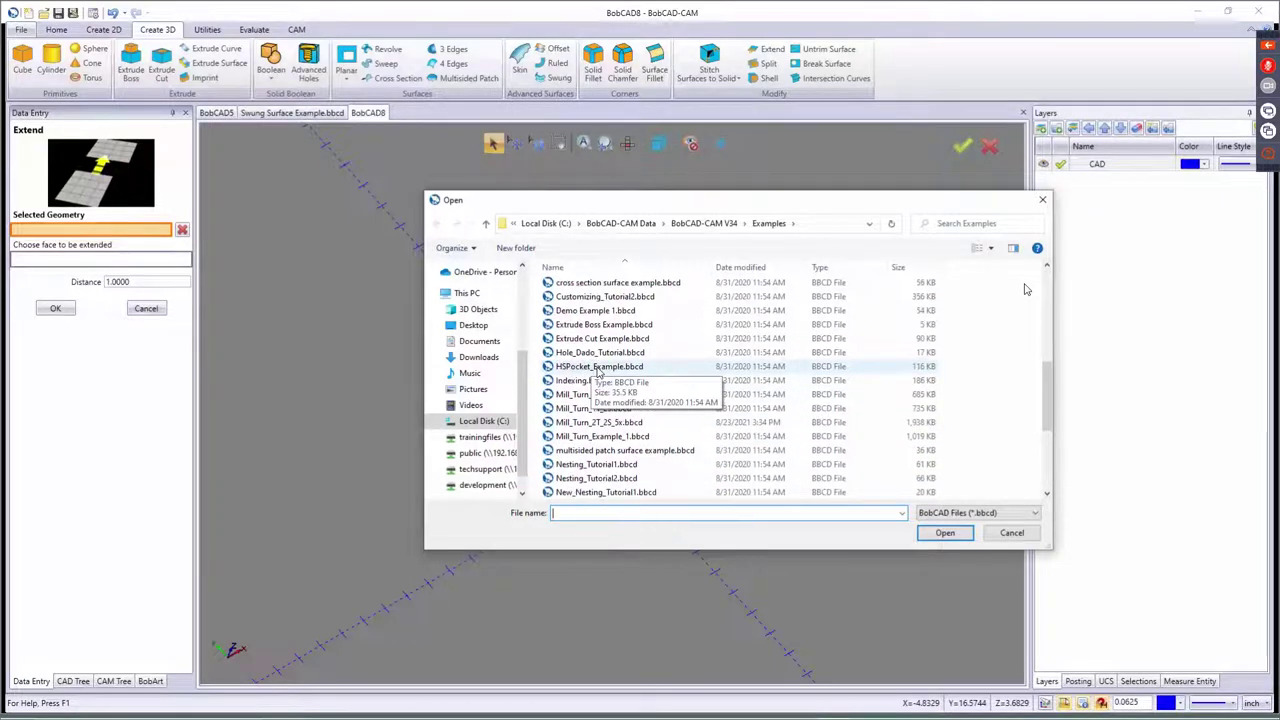
pyautogui.scroll(1, 597, 372)
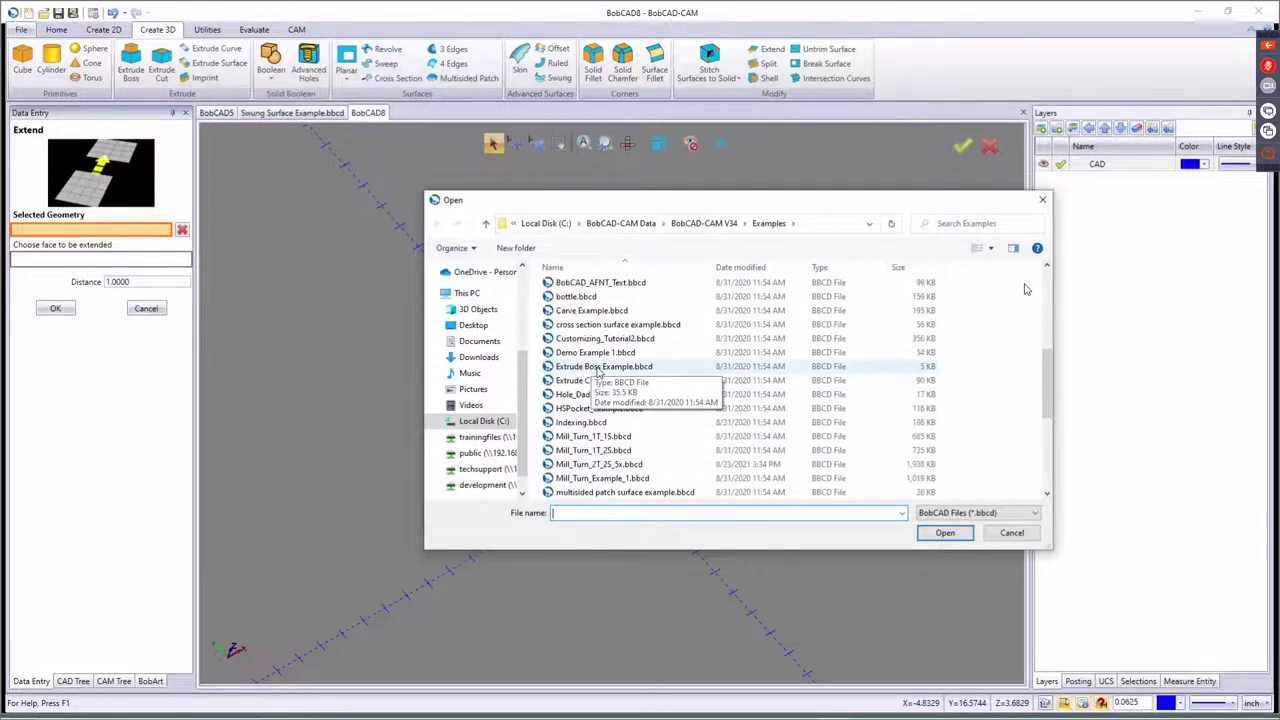
pyautogui.click(1012, 533)
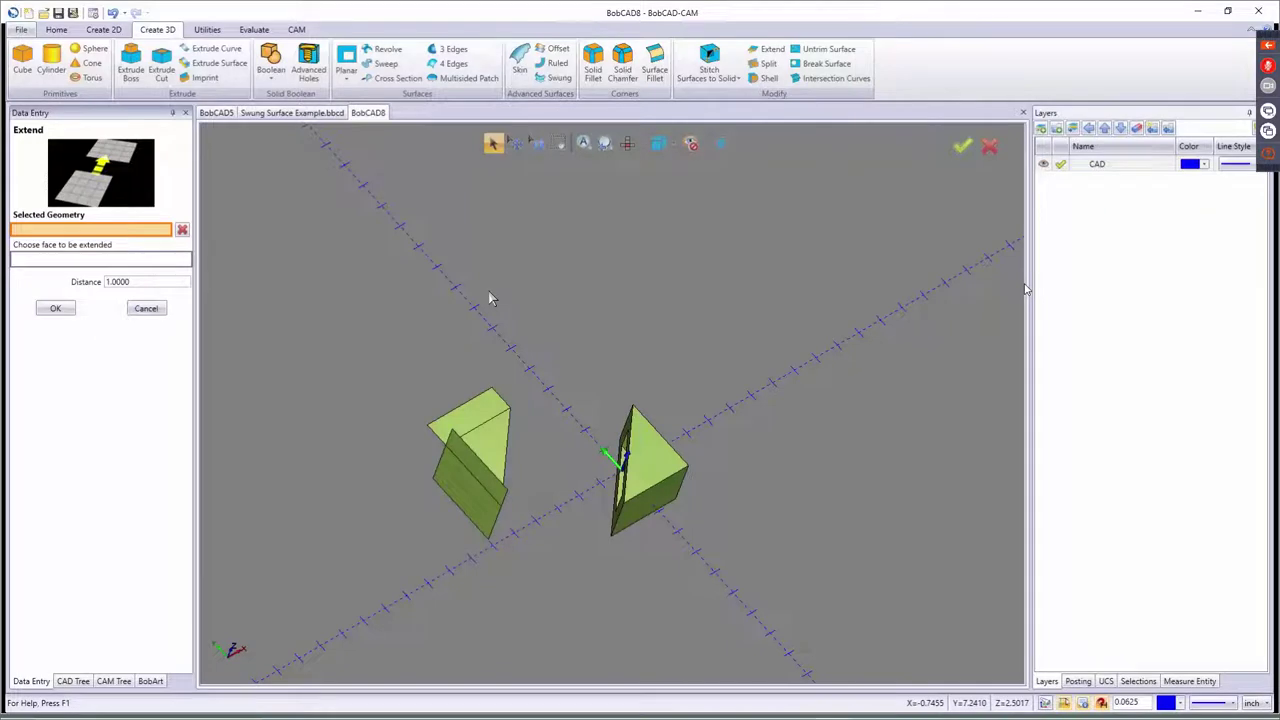
# - Start Break Surface, then make BobCAD5 the active document
pyautogui.click(812, 64)
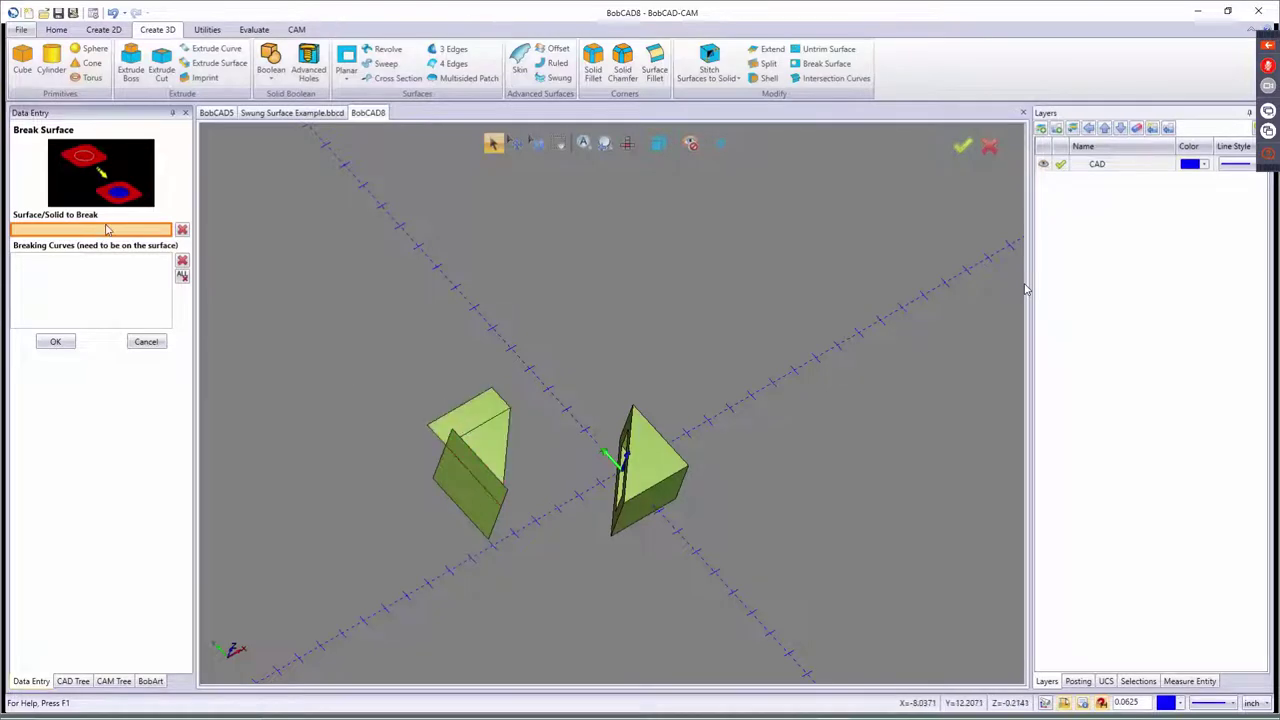
pyautogui.click(216, 112)
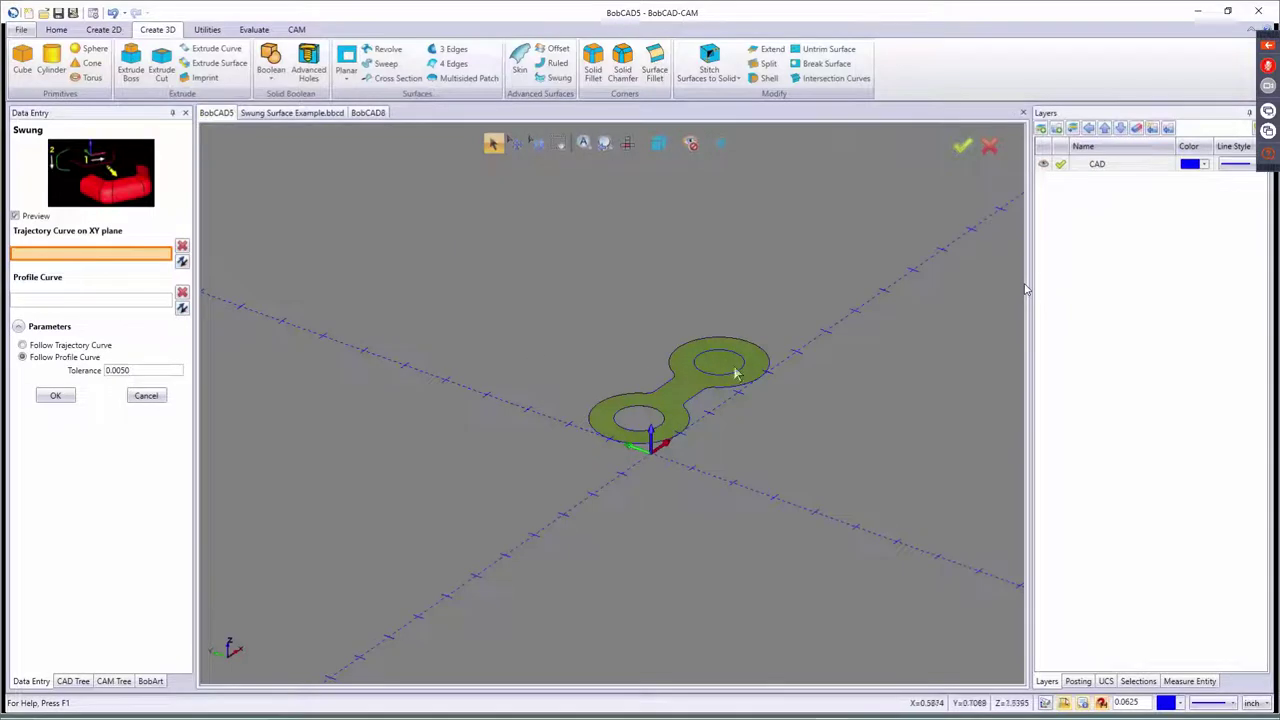
# - Break the figure-eight surface along the upper ring's inner circle with Break Surface
pyautogui.click(826, 63)
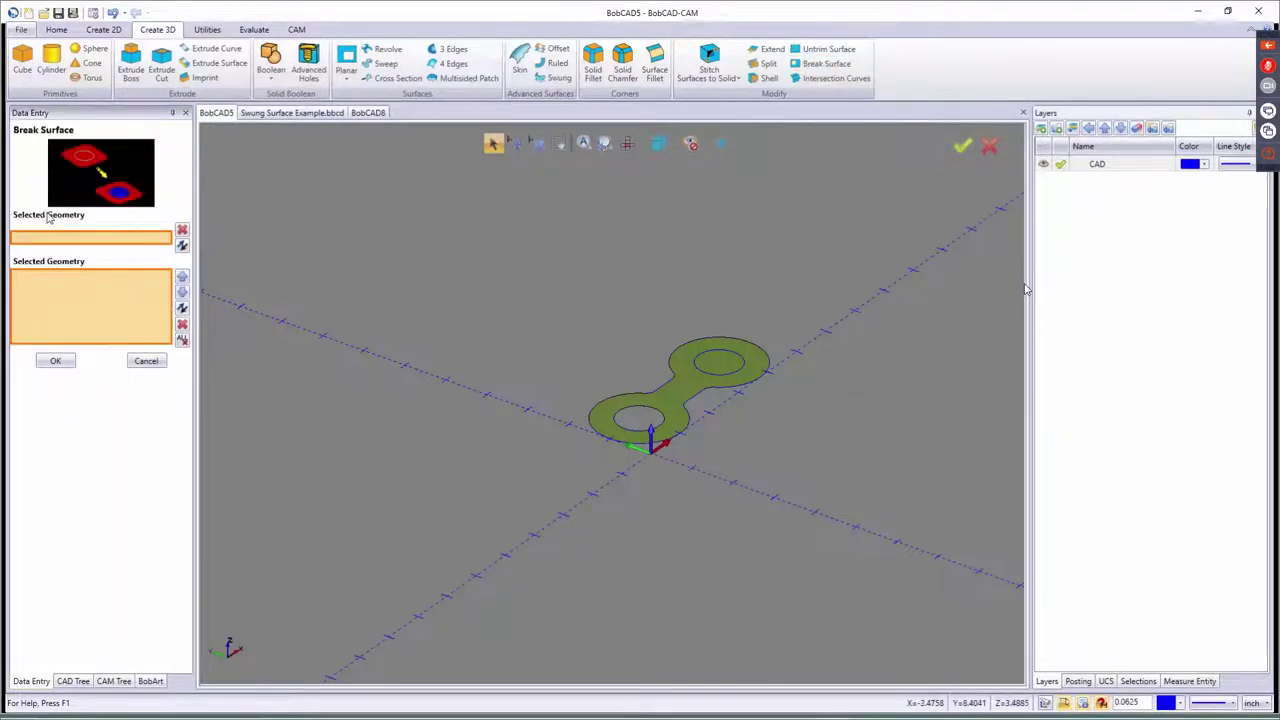
pyautogui.click(676, 401)
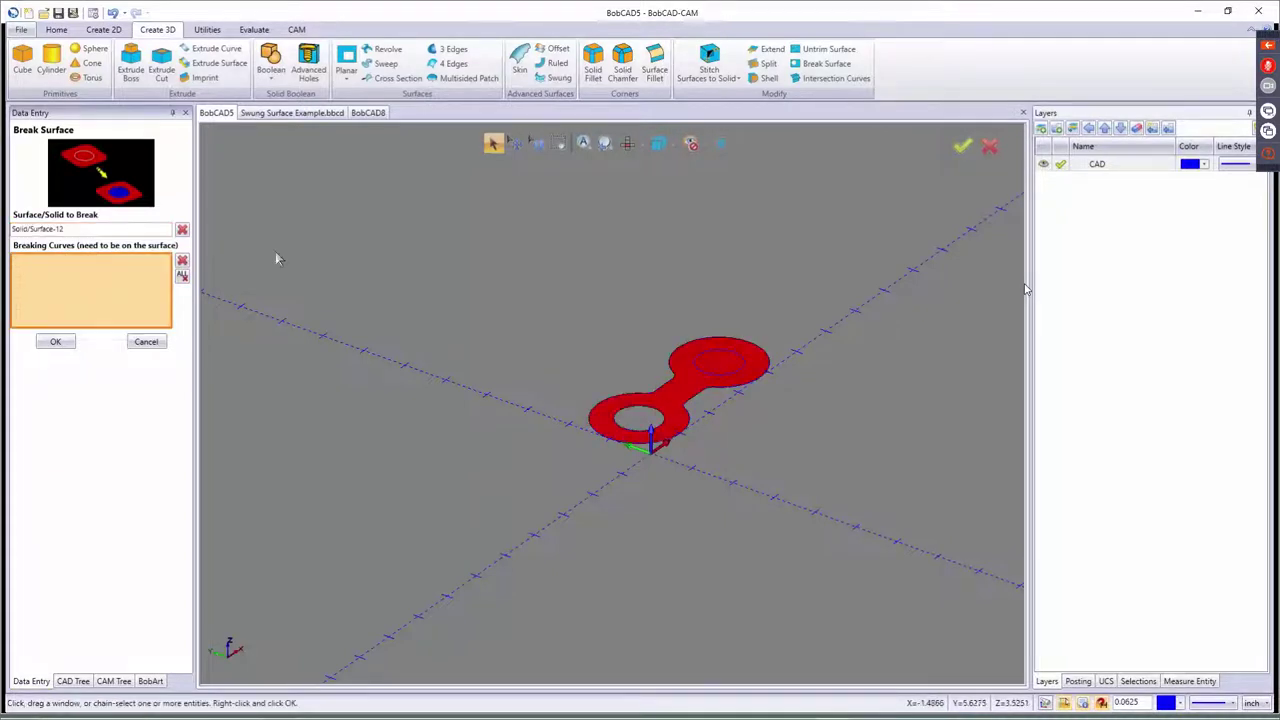
pyautogui.click(582, 318)
pyautogui.click(712, 358)
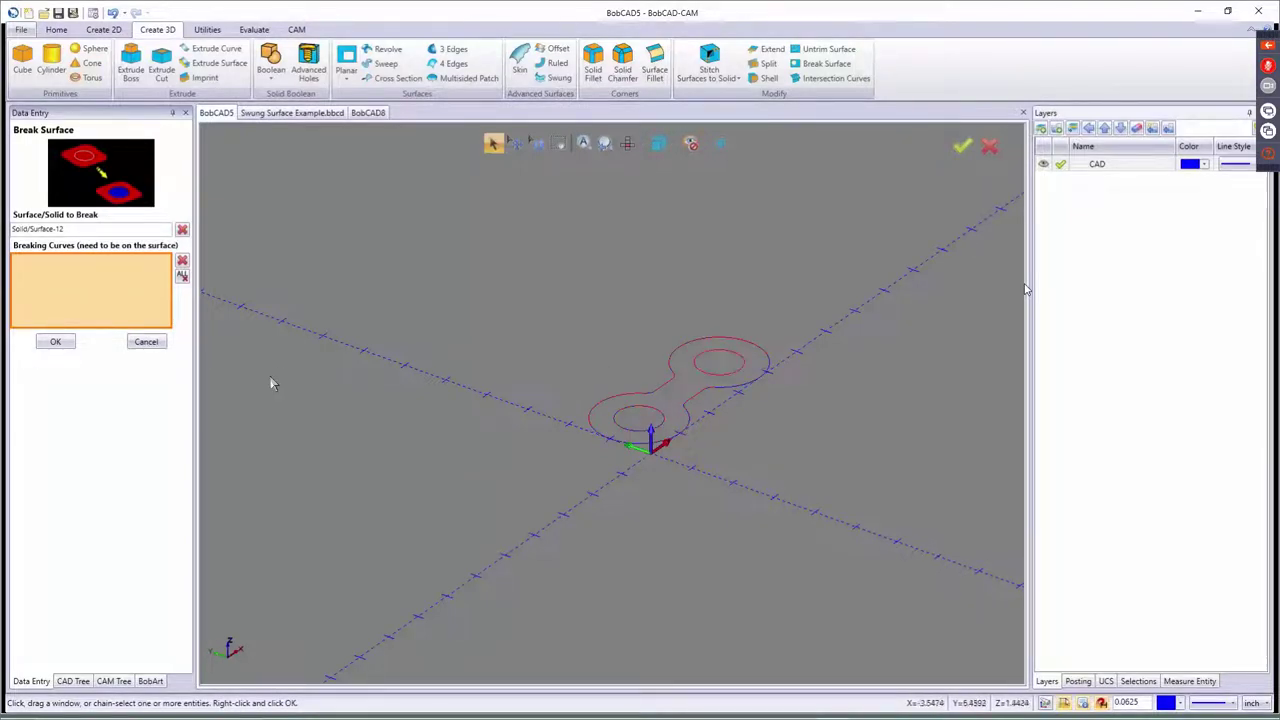
pyautogui.click(70, 344)
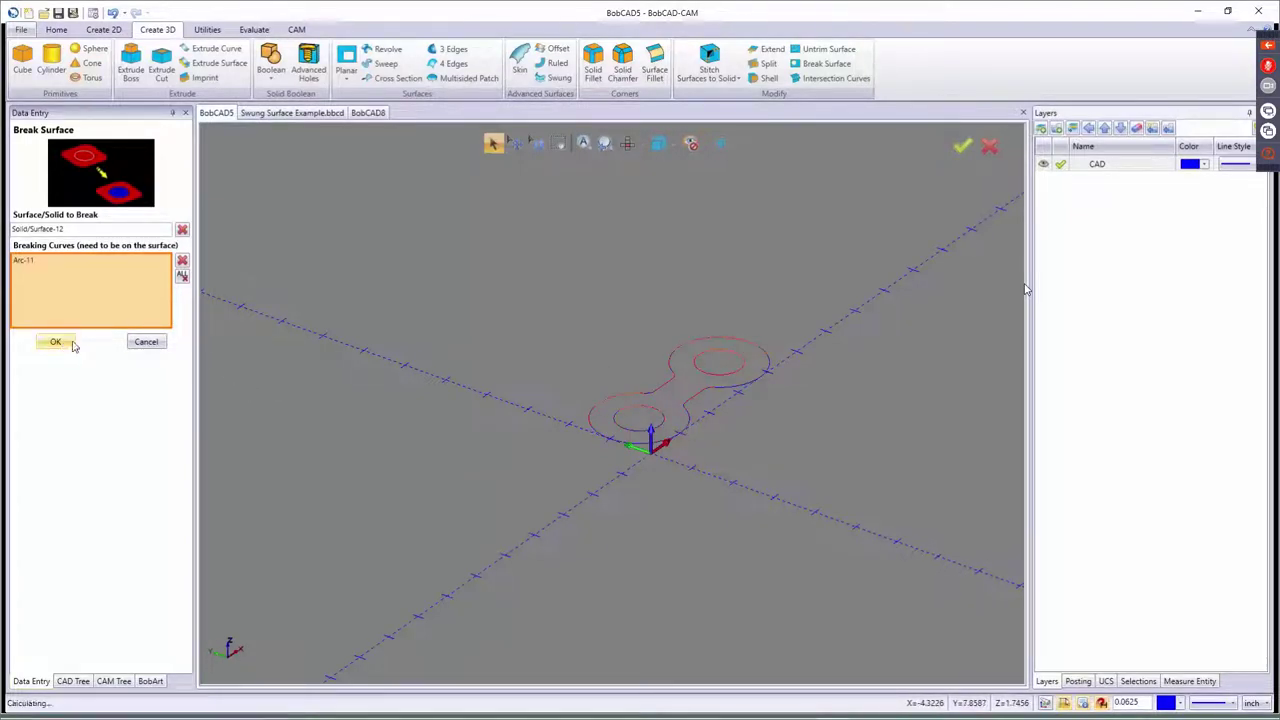
pyautogui.click(146, 341)
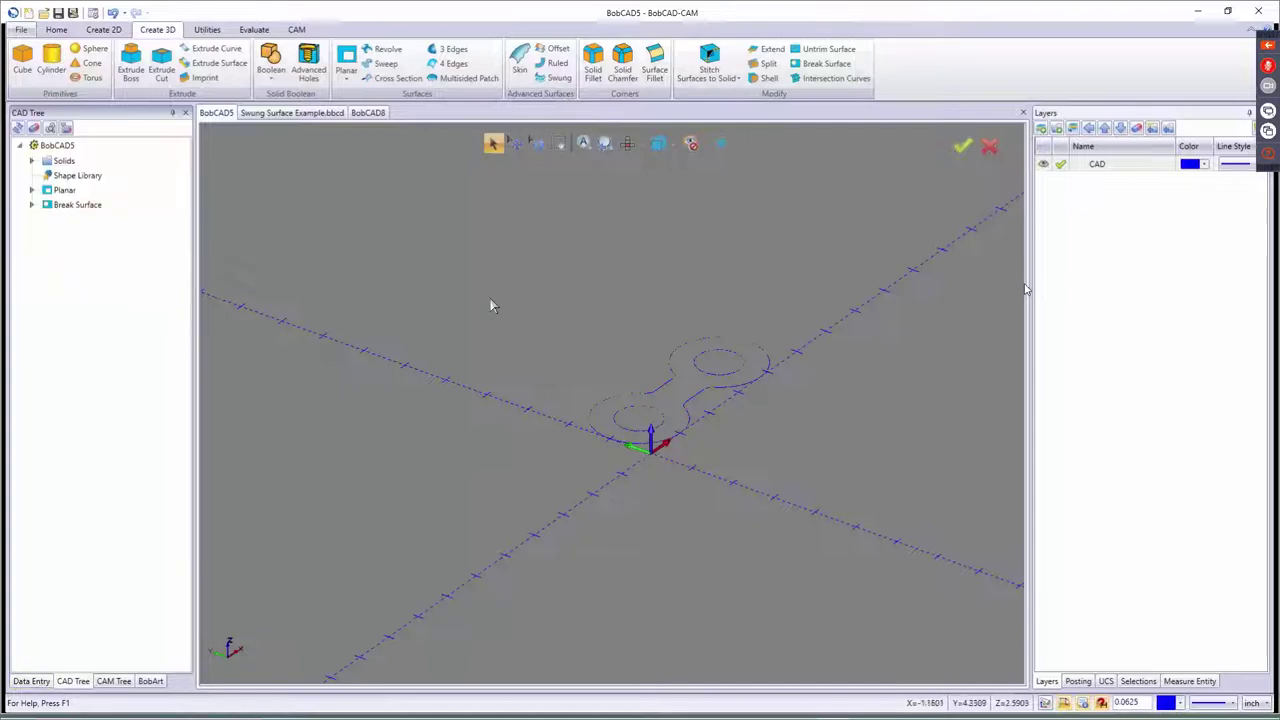
# - Delete the broken-off inner face of the upper ring, leaving a hole
pyautogui.click(496, 145)
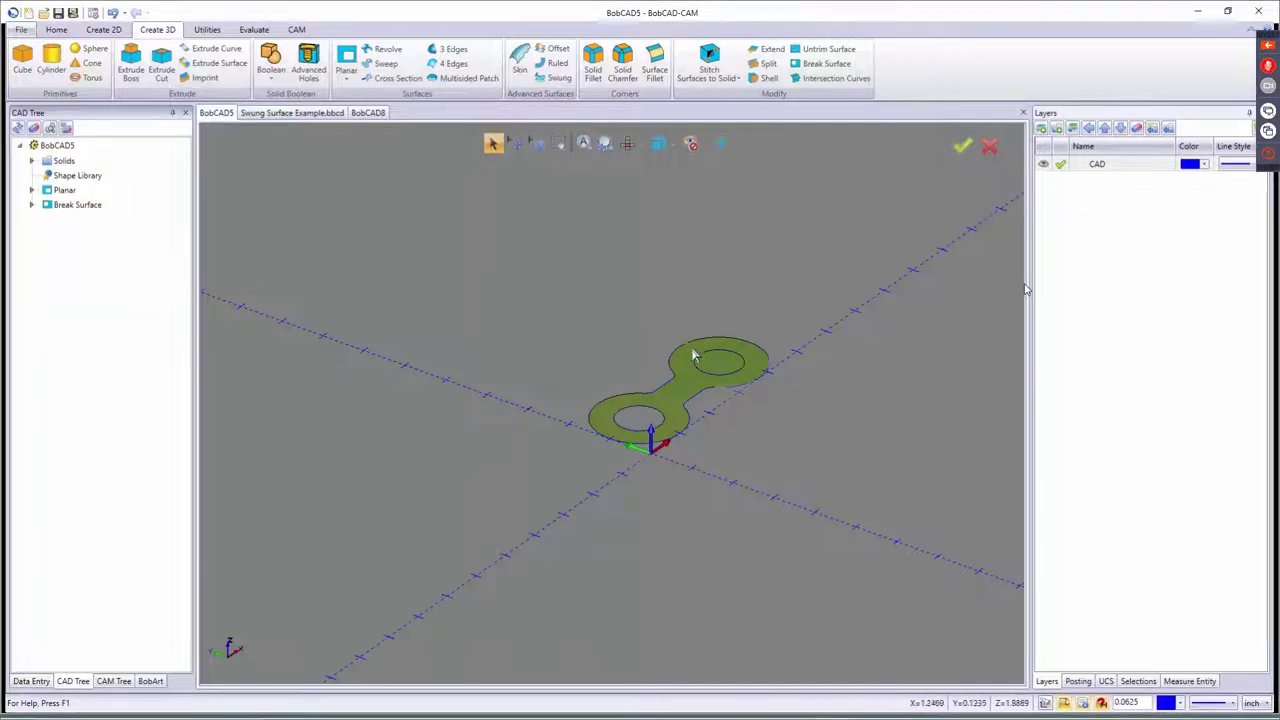
pyautogui.click(727, 367)
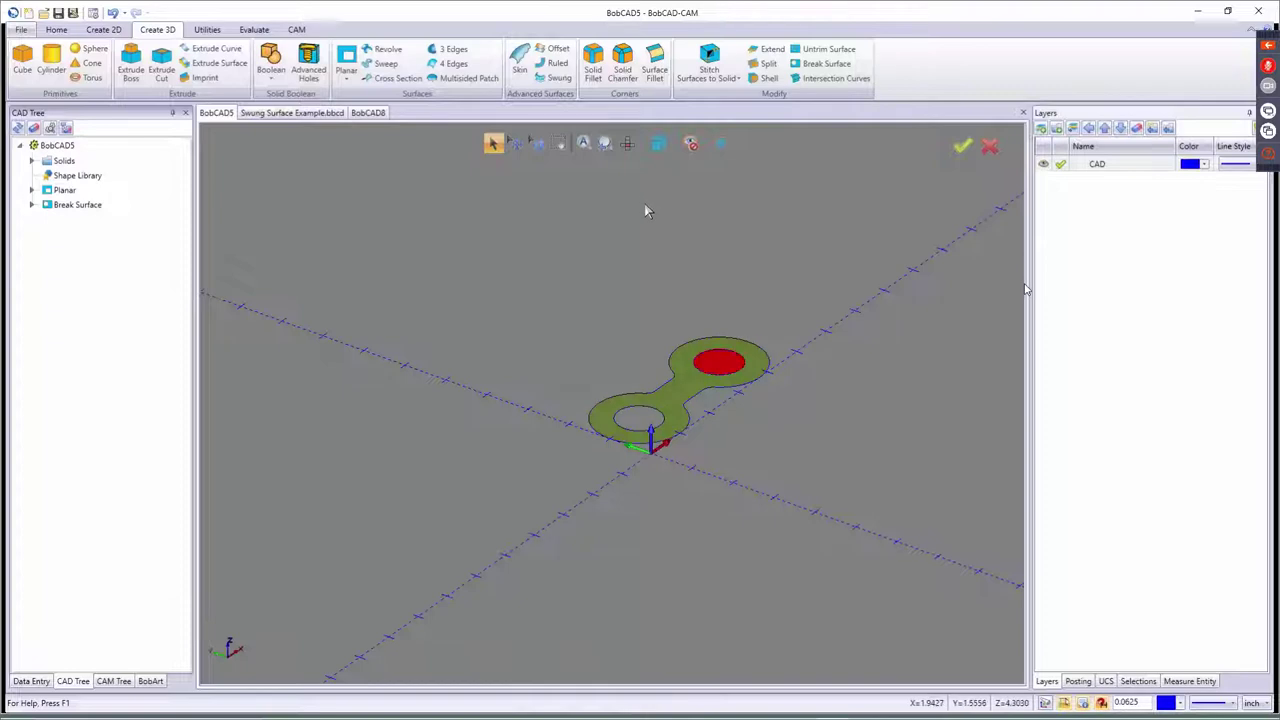
pyautogui.press('Delete')
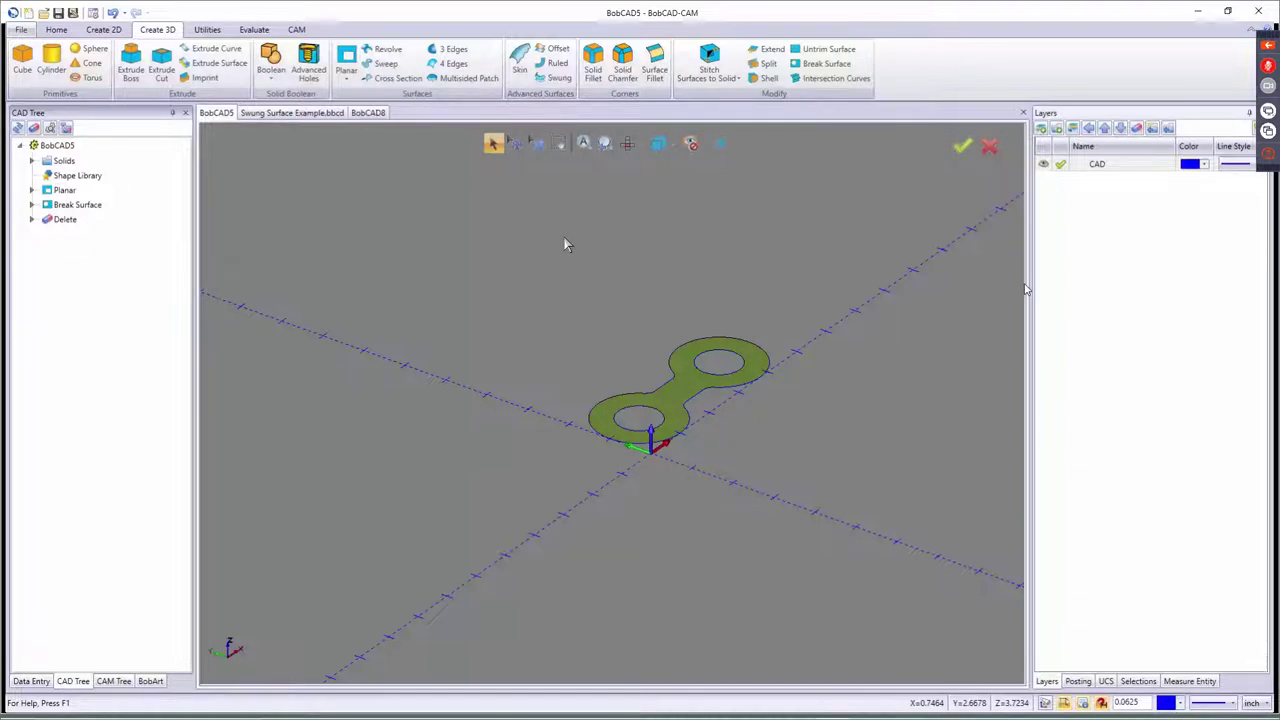
# - Untrim the figure-eight surface back to a full rectangle, then bring up the Open dialog
pyautogui.click(810, 48)
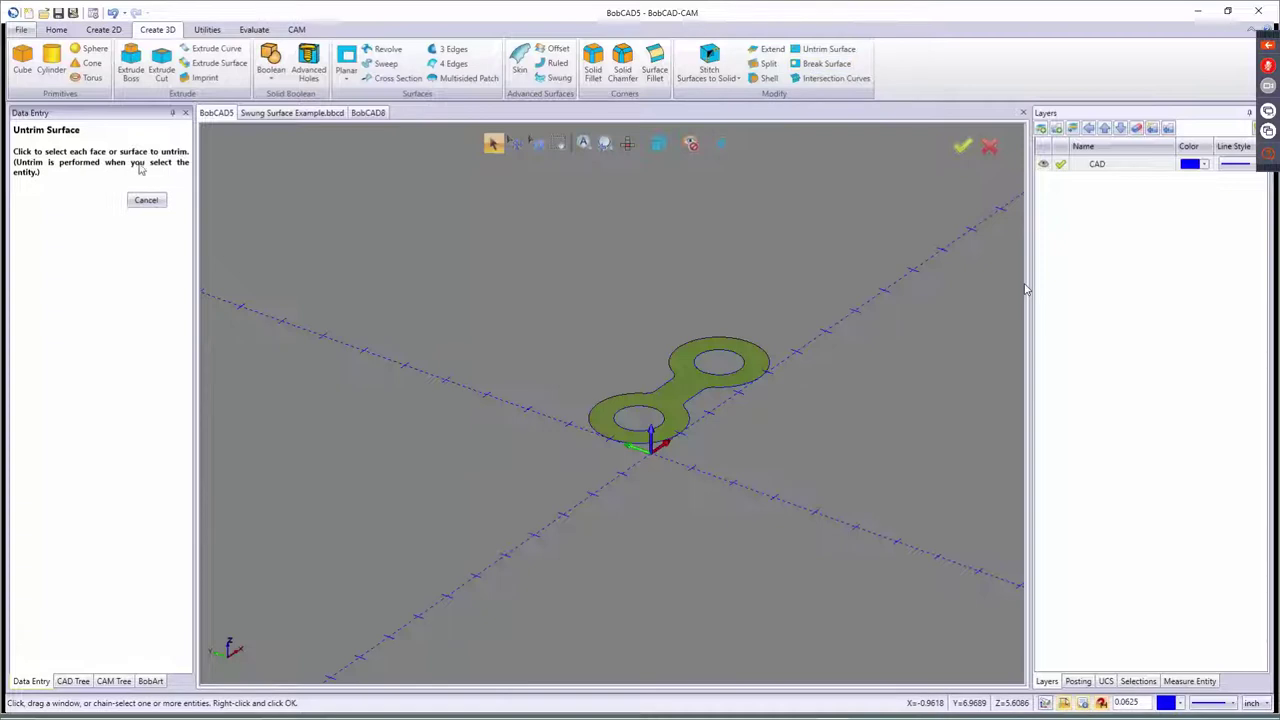
pyautogui.click(701, 344)
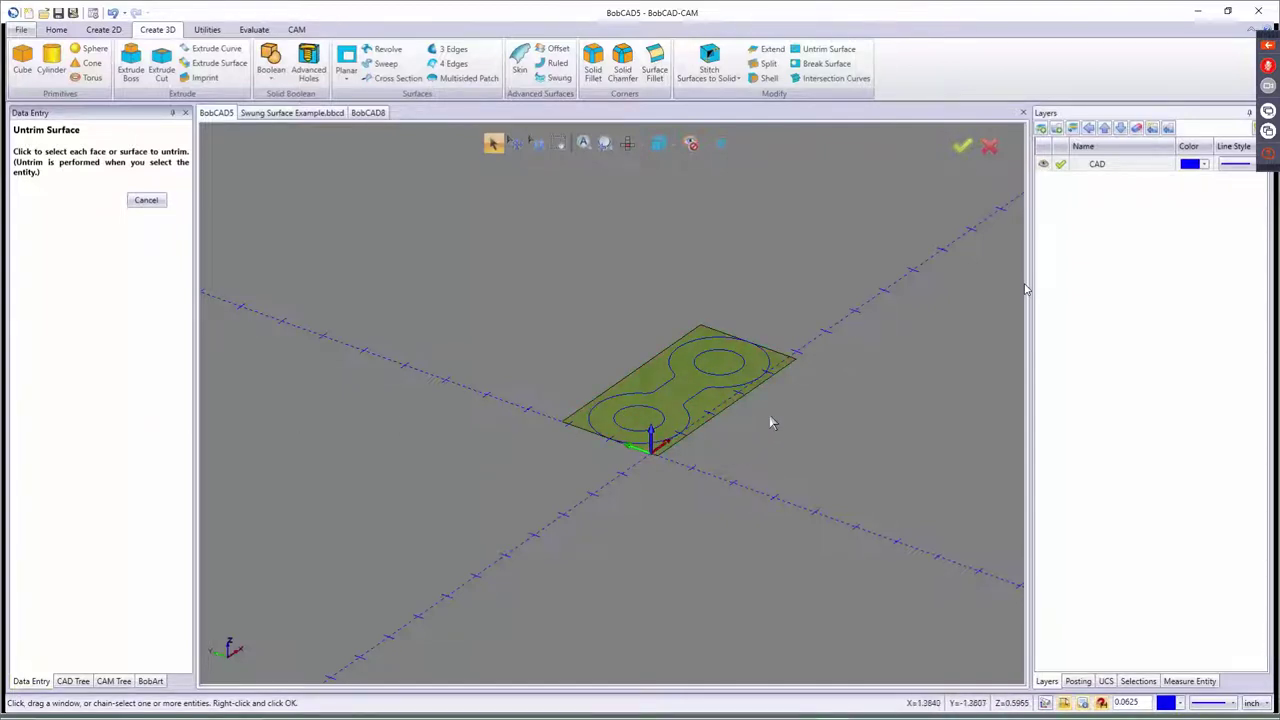
pyautogui.moveTo(770, 424); pyautogui.dragTo(781, 521, button='middle')
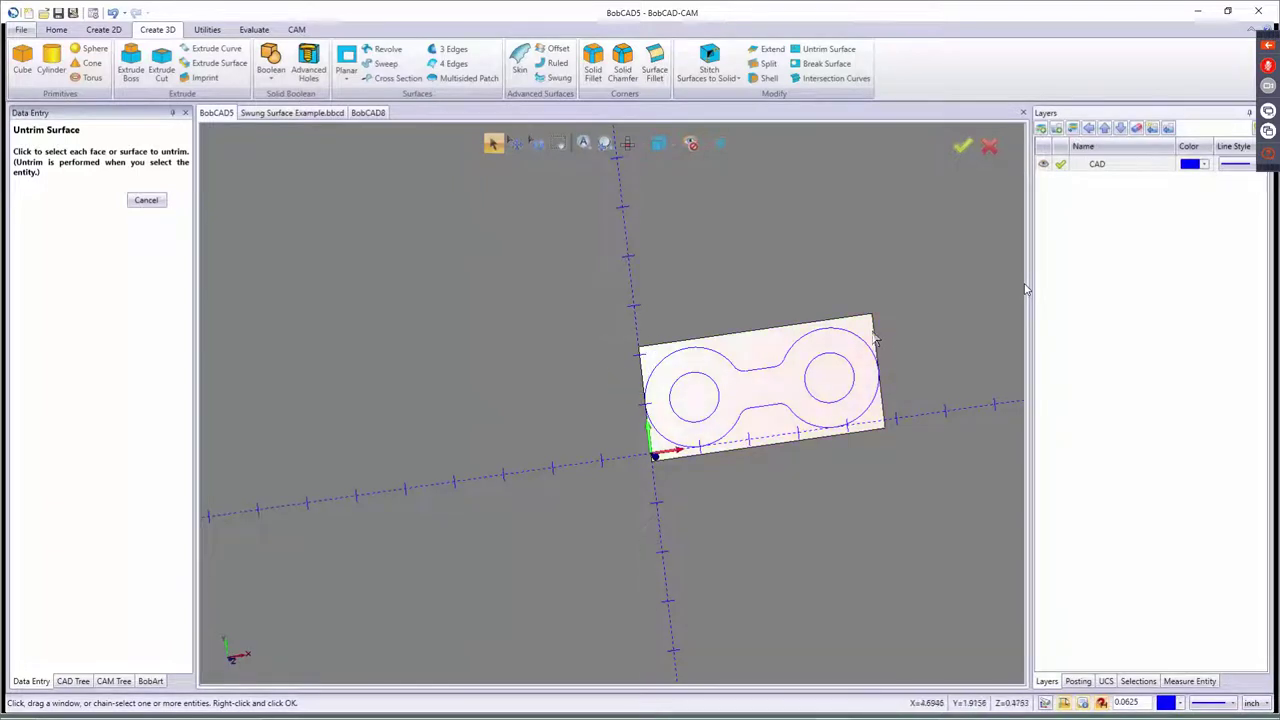
pyautogui.click(147, 201)
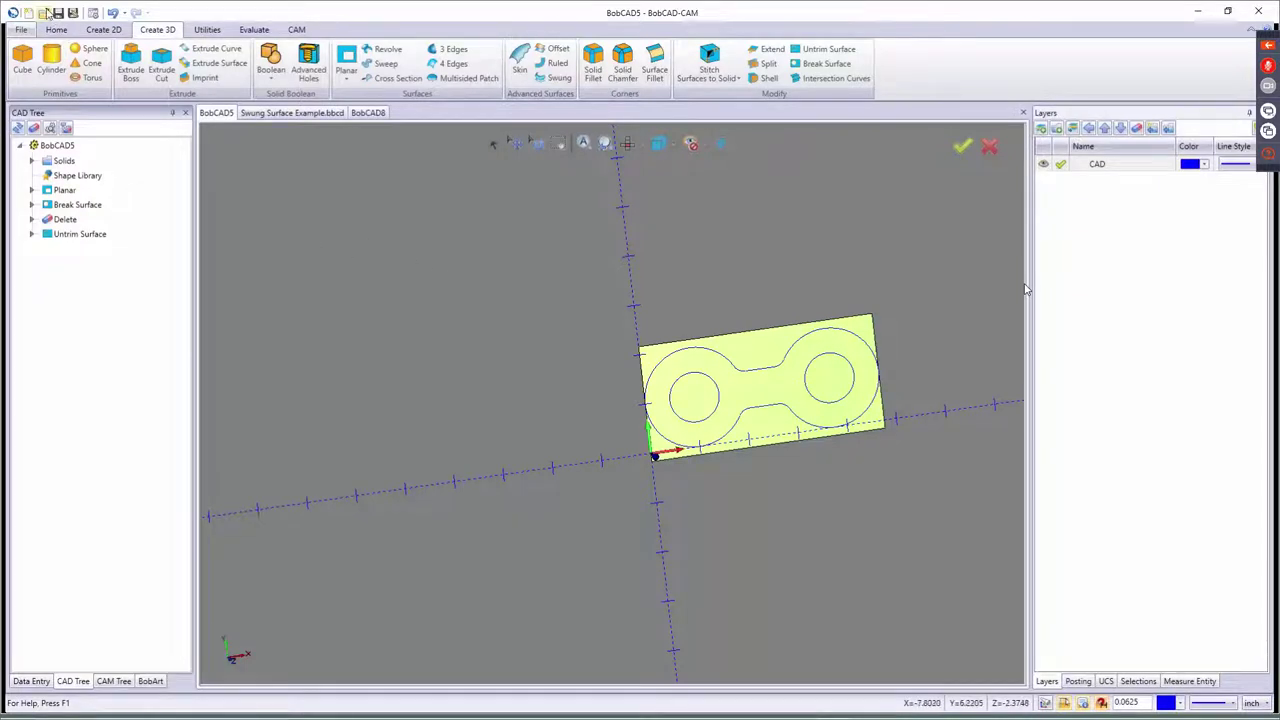
pyautogui.click(44, 12)
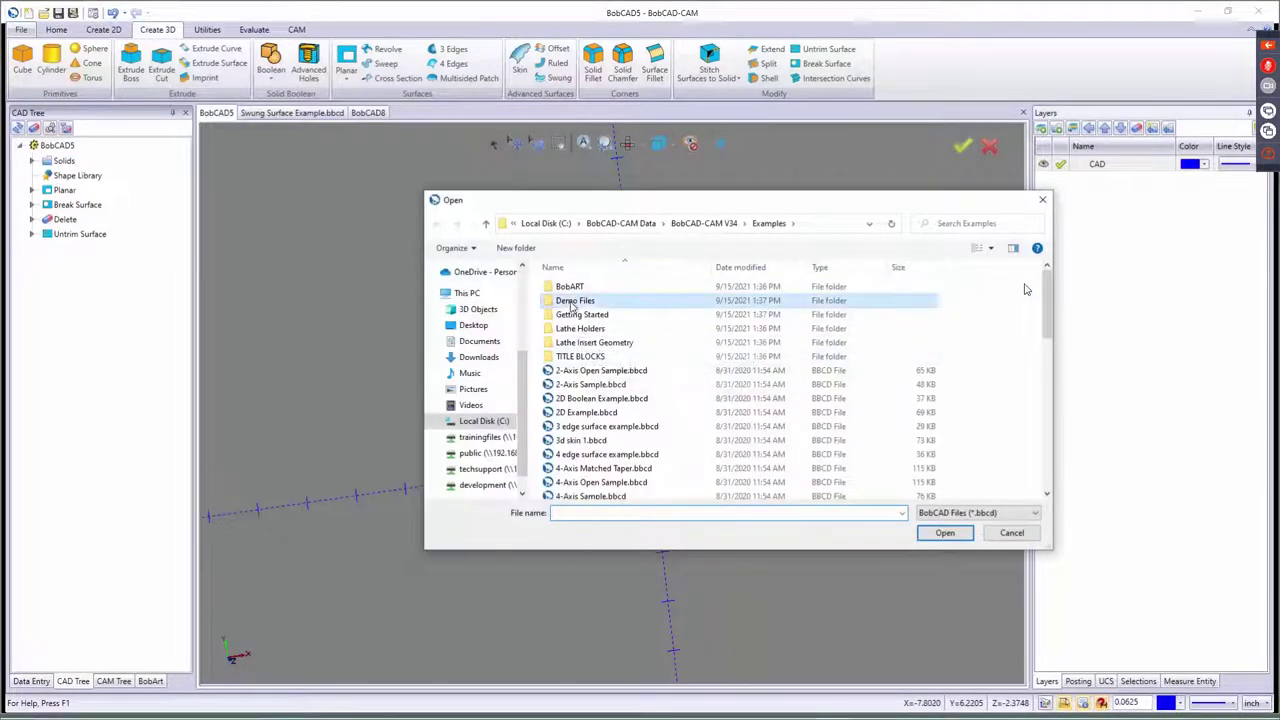
# - Open Examples\Demo Files\Mill Express CAD.bbcd
pyautogui.doubleClick(573, 308)
pyautogui.click(603, 330)
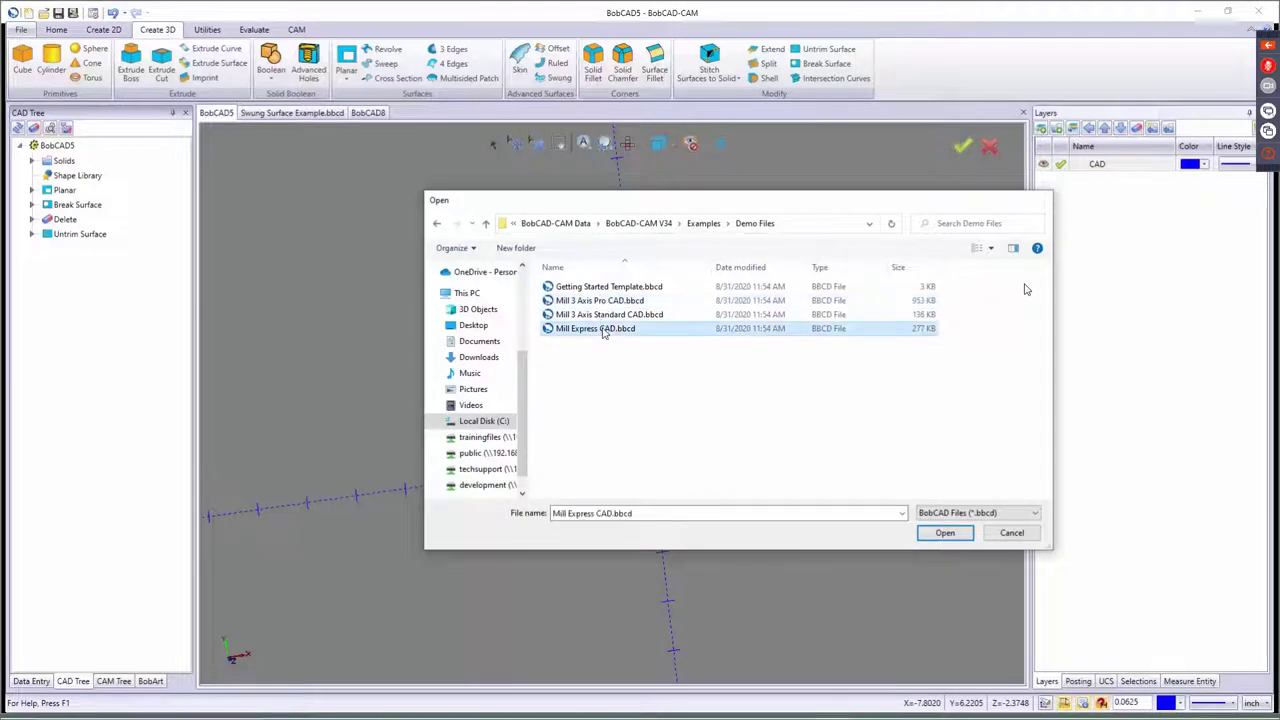
pyautogui.doubleClick(603, 329)
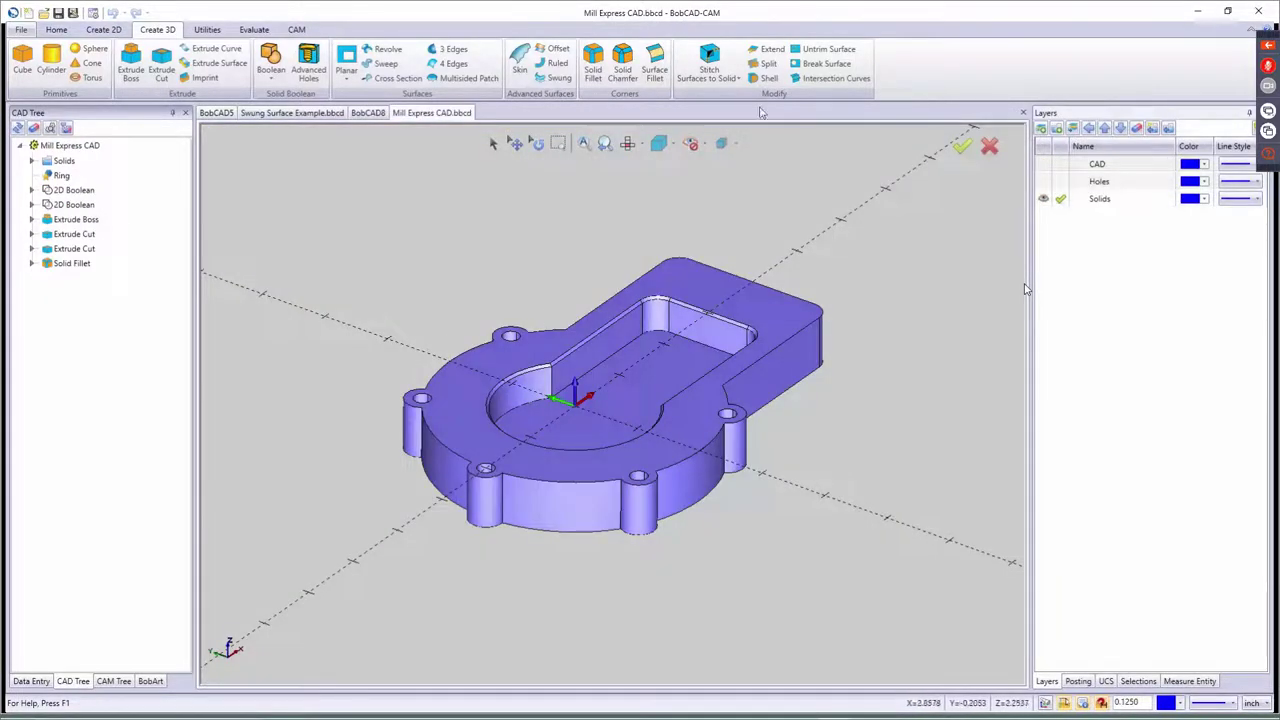
# - Untrim the part's top face into a full flat rectangular plane
pyautogui.click(820, 49)
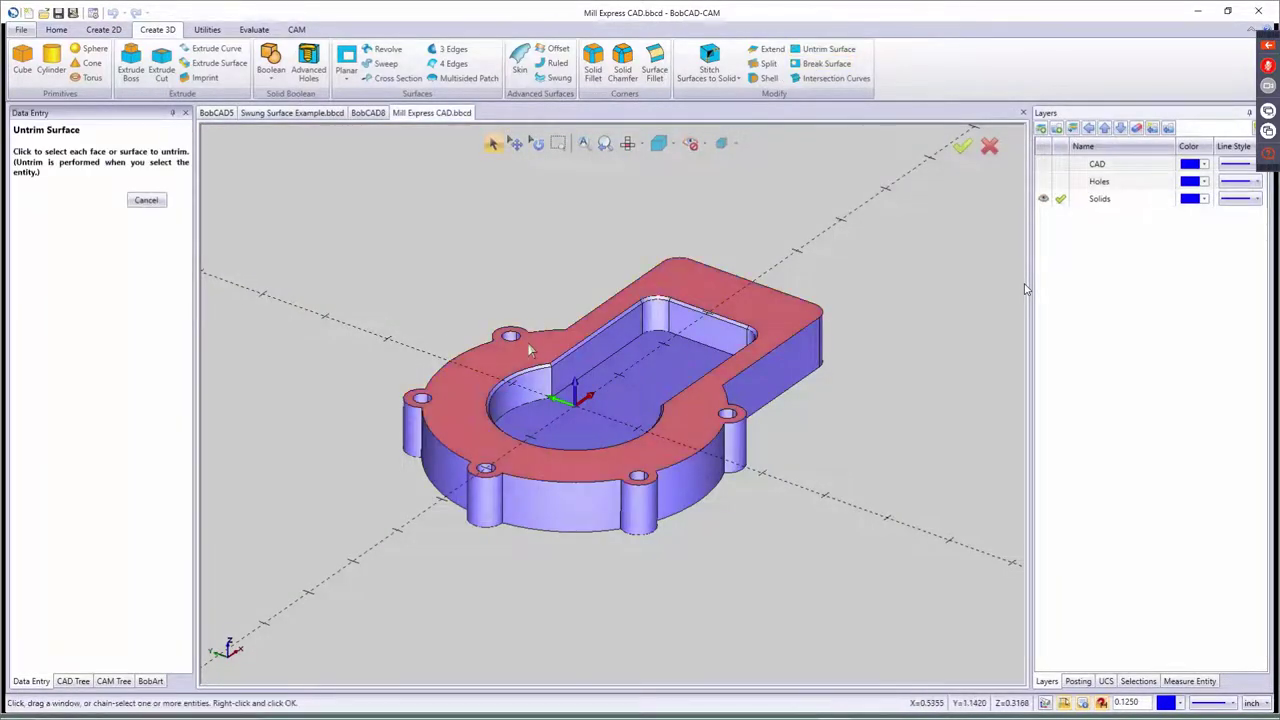
pyautogui.click(530, 347)
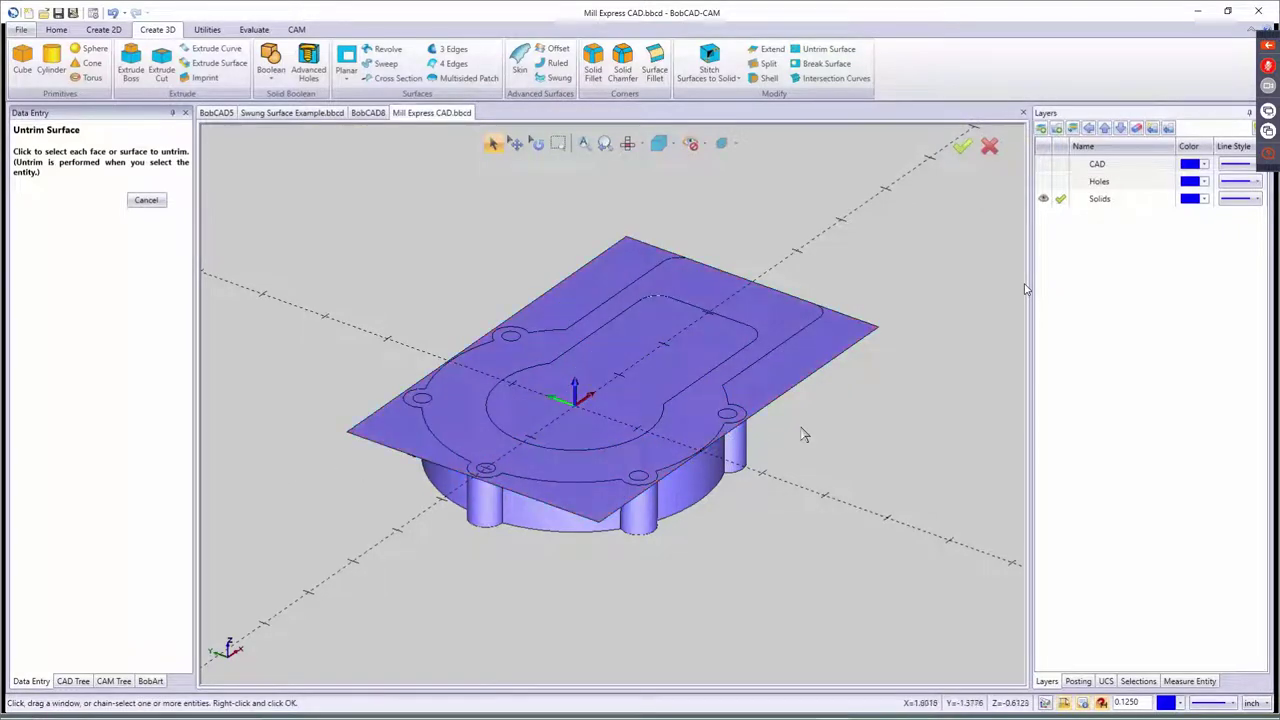
pyautogui.moveTo(805, 435); pyautogui.dragTo(699, 485, button='middle')
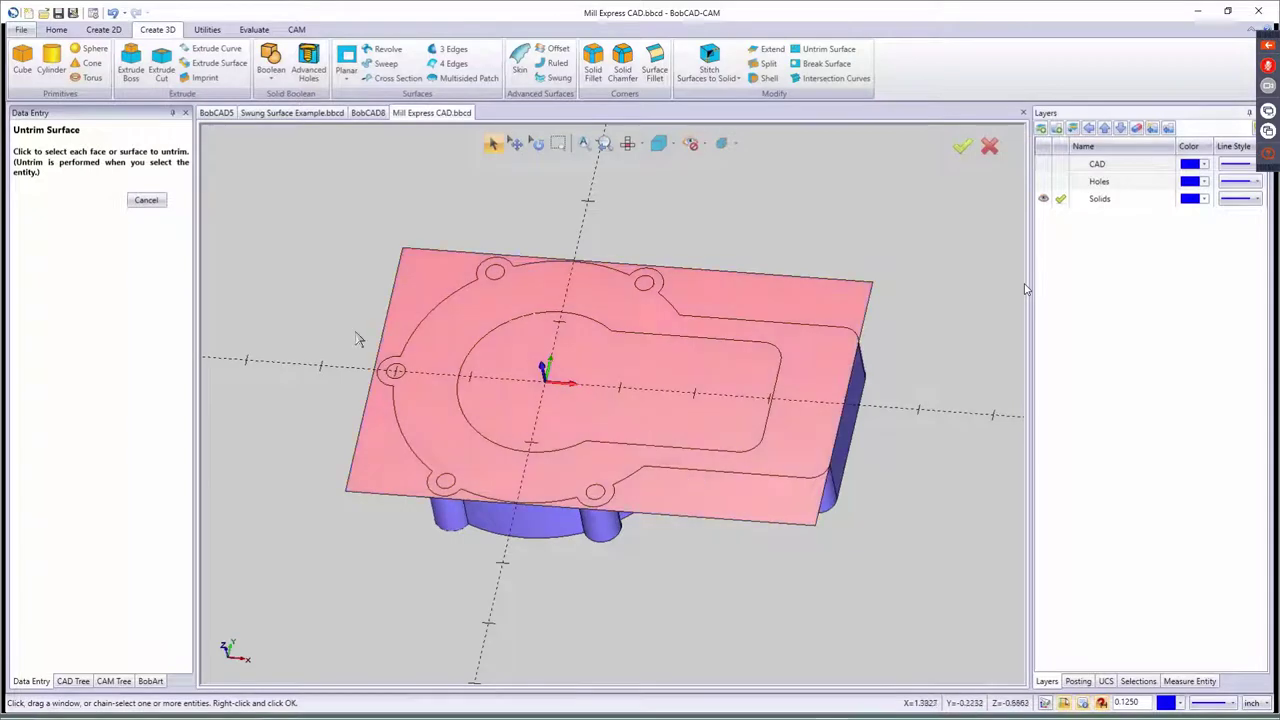
pyautogui.click(146, 200)
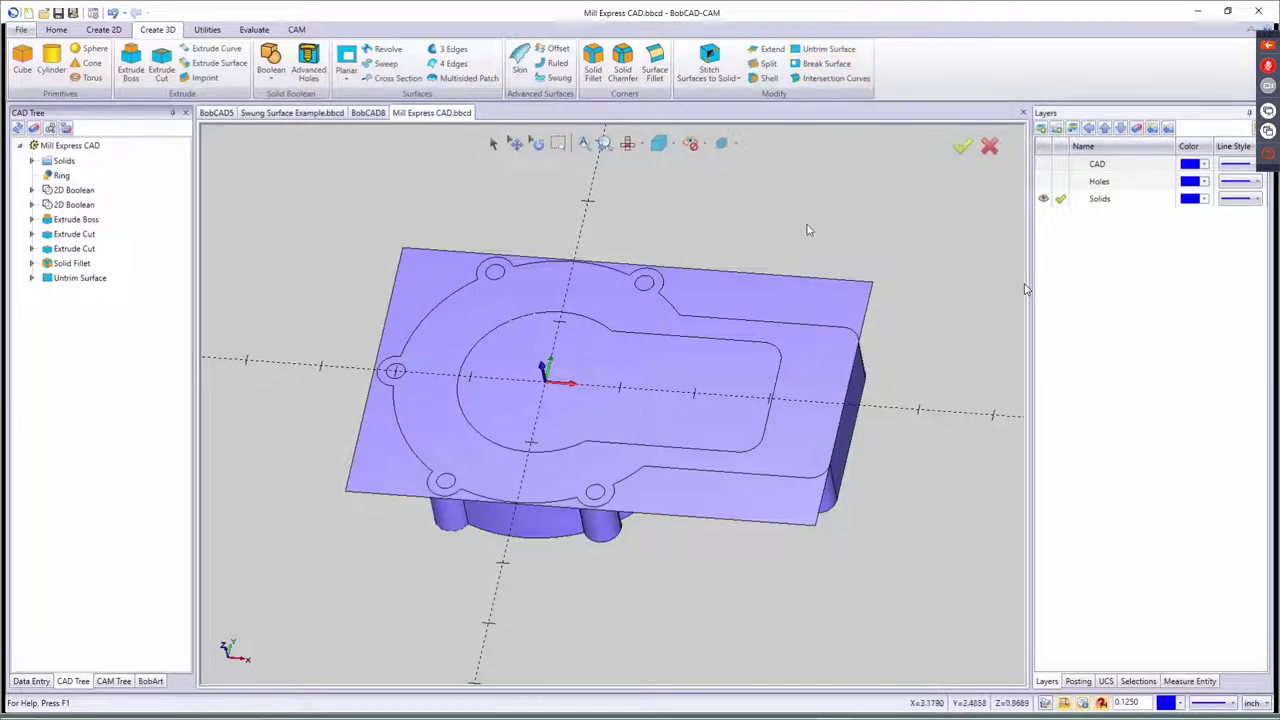
# - Orbit the Mill Express CAD part to inspect its pocket outline and underside
pyautogui.moveTo(816, 241); pyautogui.dragTo(641, 280, button='middle')
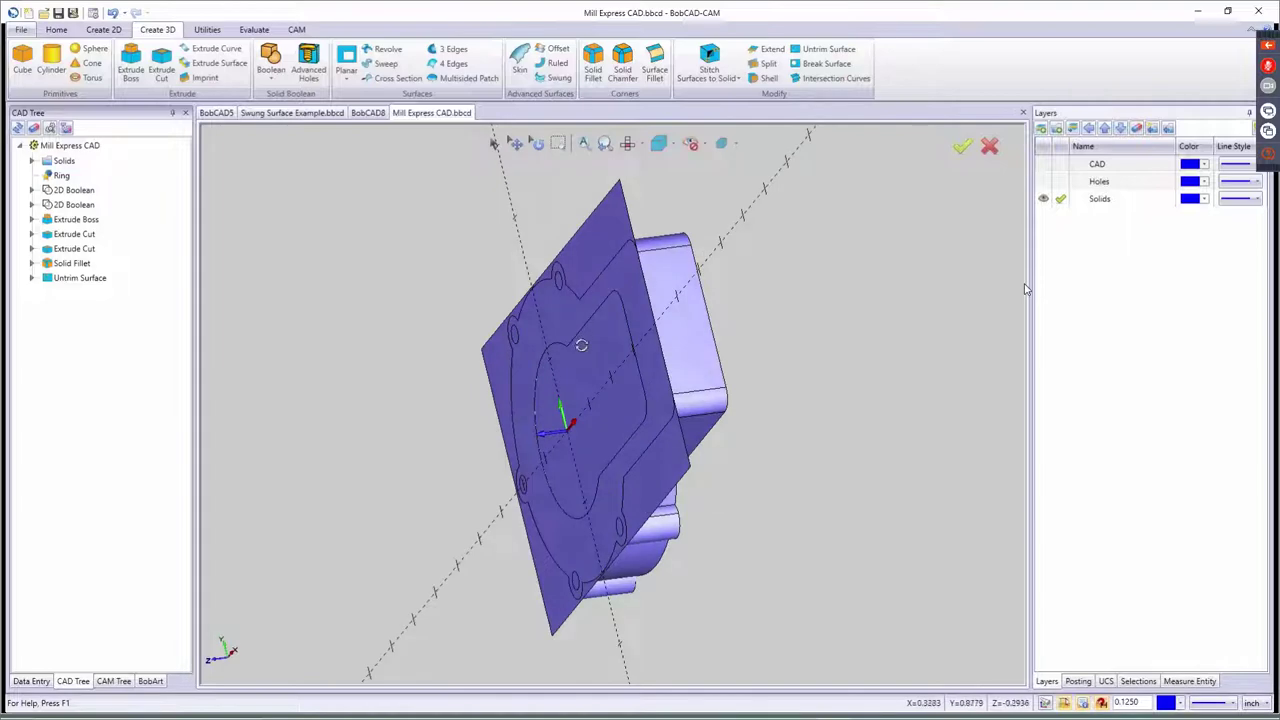
pyautogui.moveTo(581, 345); pyautogui.dragTo(584, 359, button='middle')
pyautogui.moveTo(539, 255); pyautogui.dragTo(647, 301, button='middle')
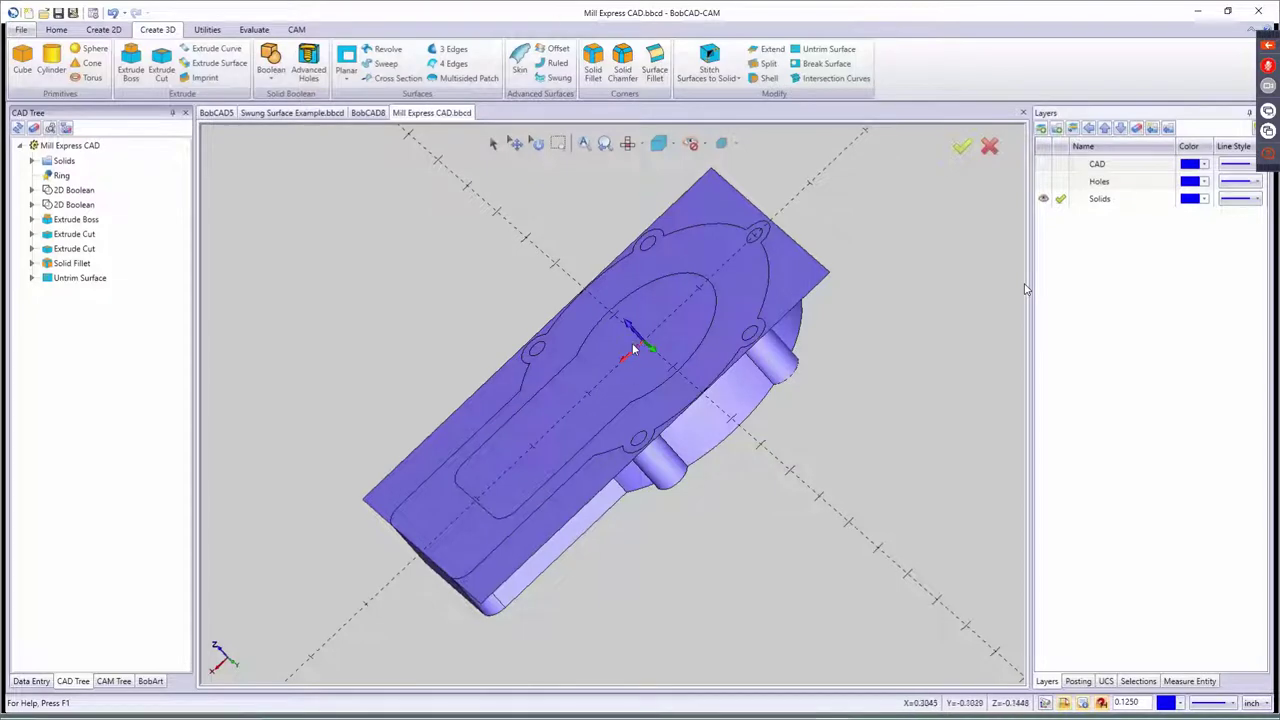
pyautogui.moveTo(622, 386); pyautogui.dragTo(596, 204, button='middle')
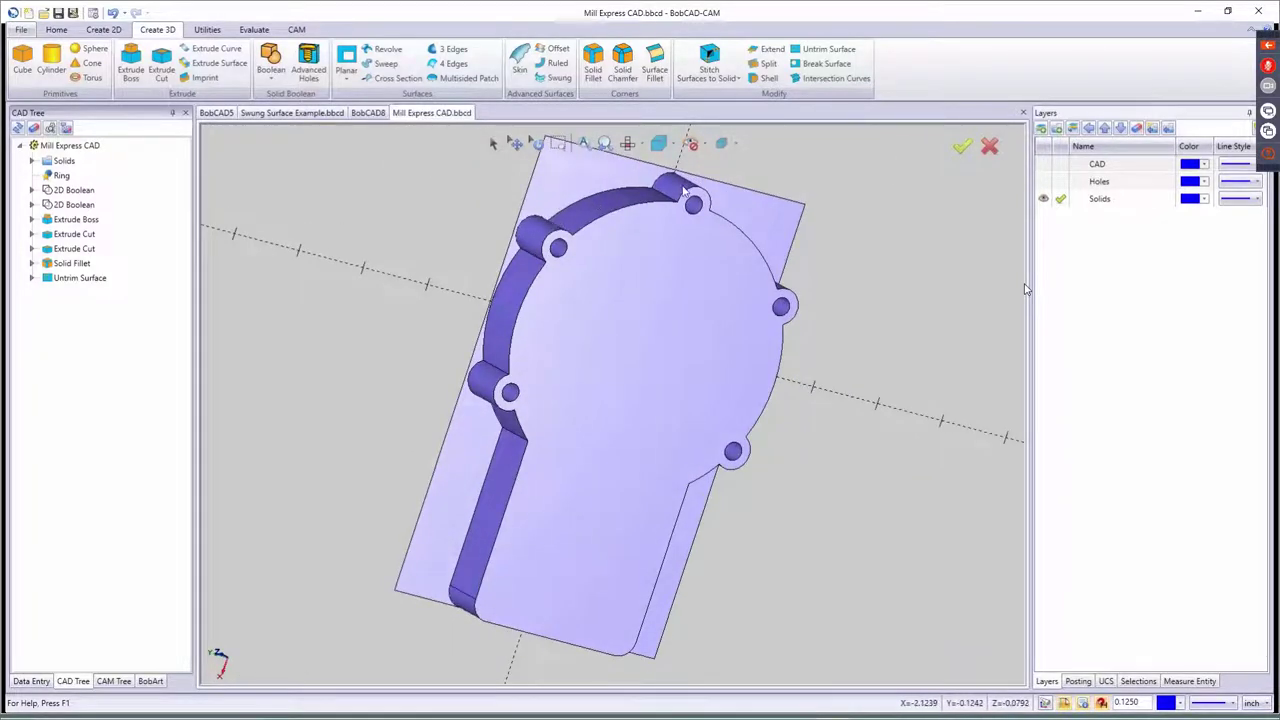
# - Create intersection curves between Solid/Surface-69 and Solid/Surface-70, then start Break Surface
pyautogui.click(830, 79)
pyautogui.moveTo(457, 320); pyautogui.dragTo(603, 248, button='middle')
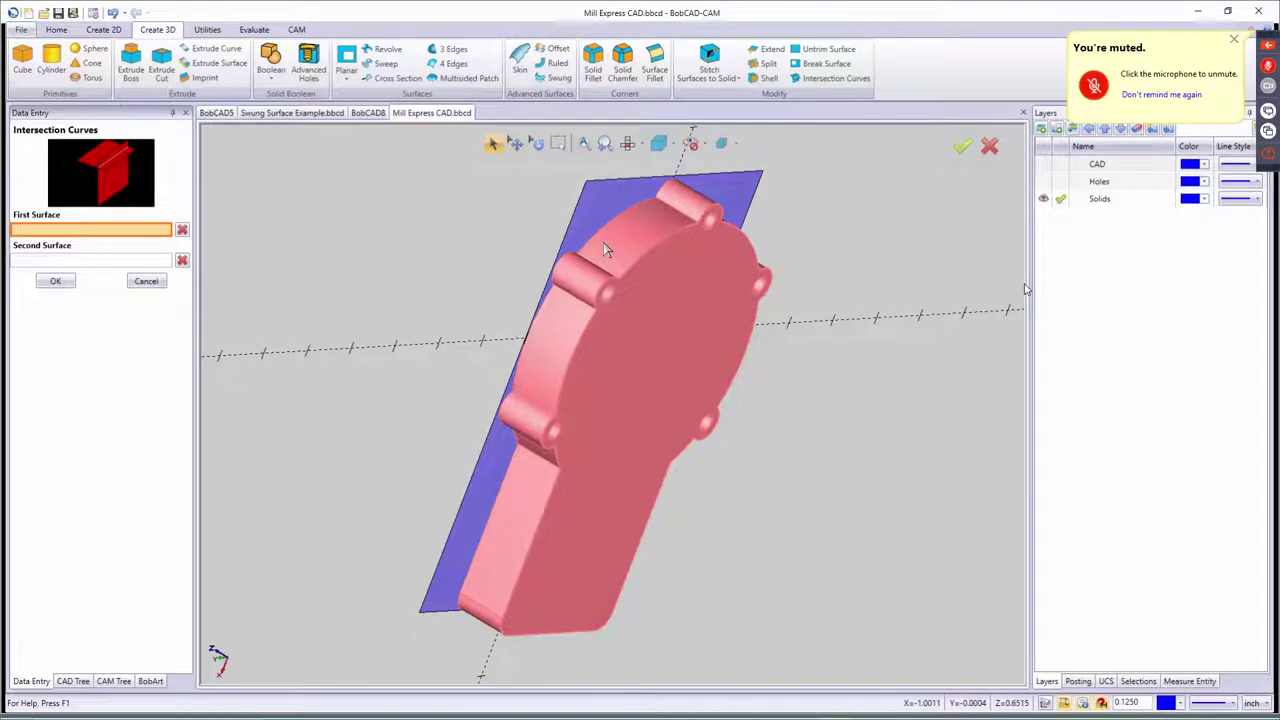
pyautogui.click(603, 246)
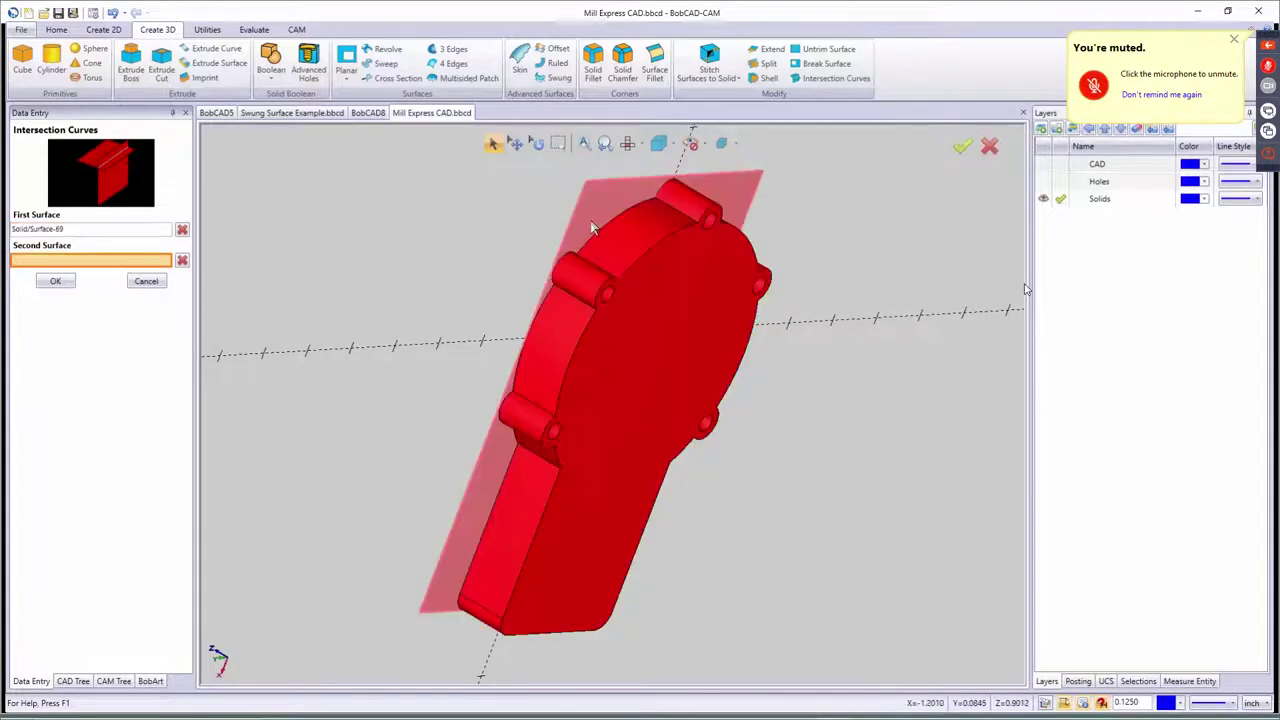
pyautogui.click(594, 228)
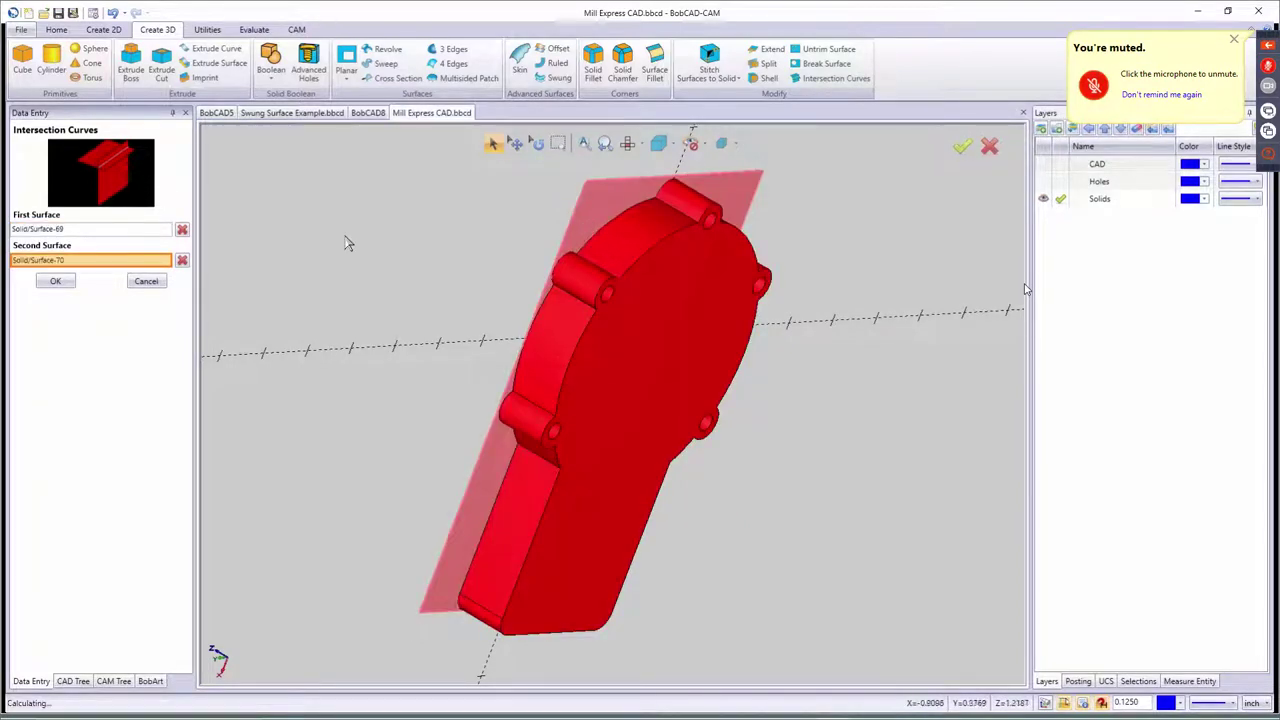
pyautogui.click(60, 283)
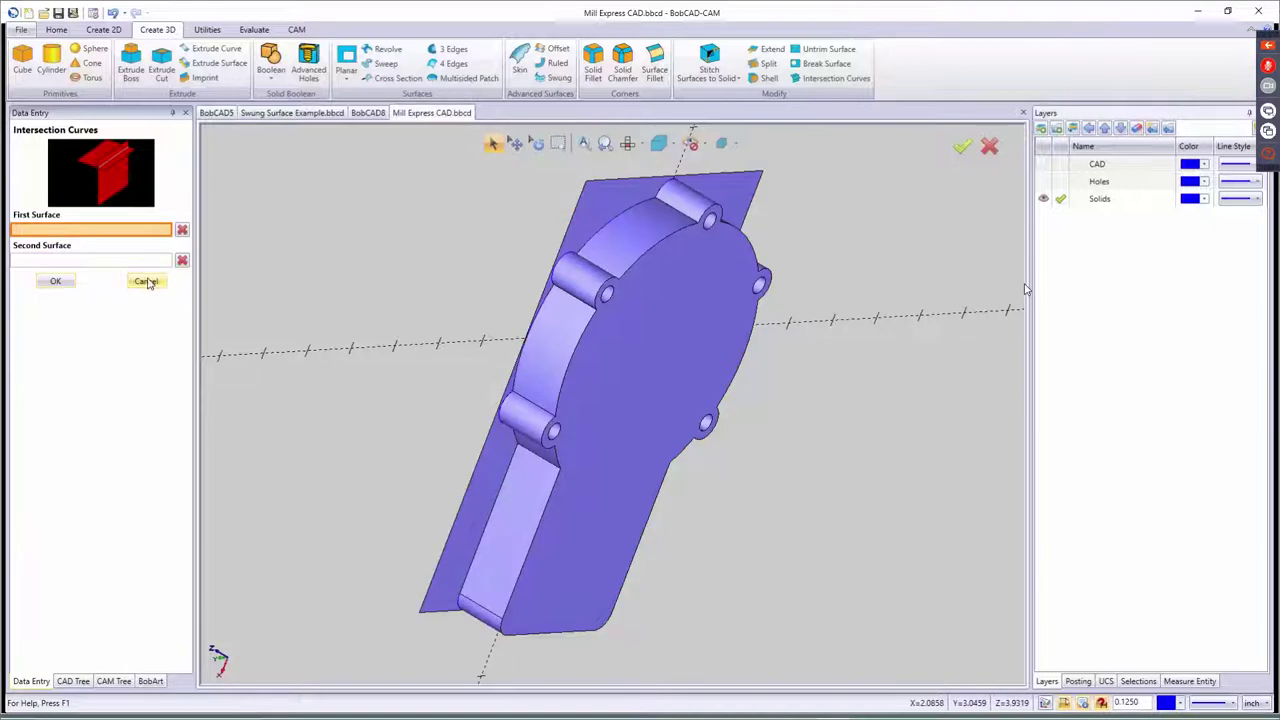
pyautogui.click(146, 282)
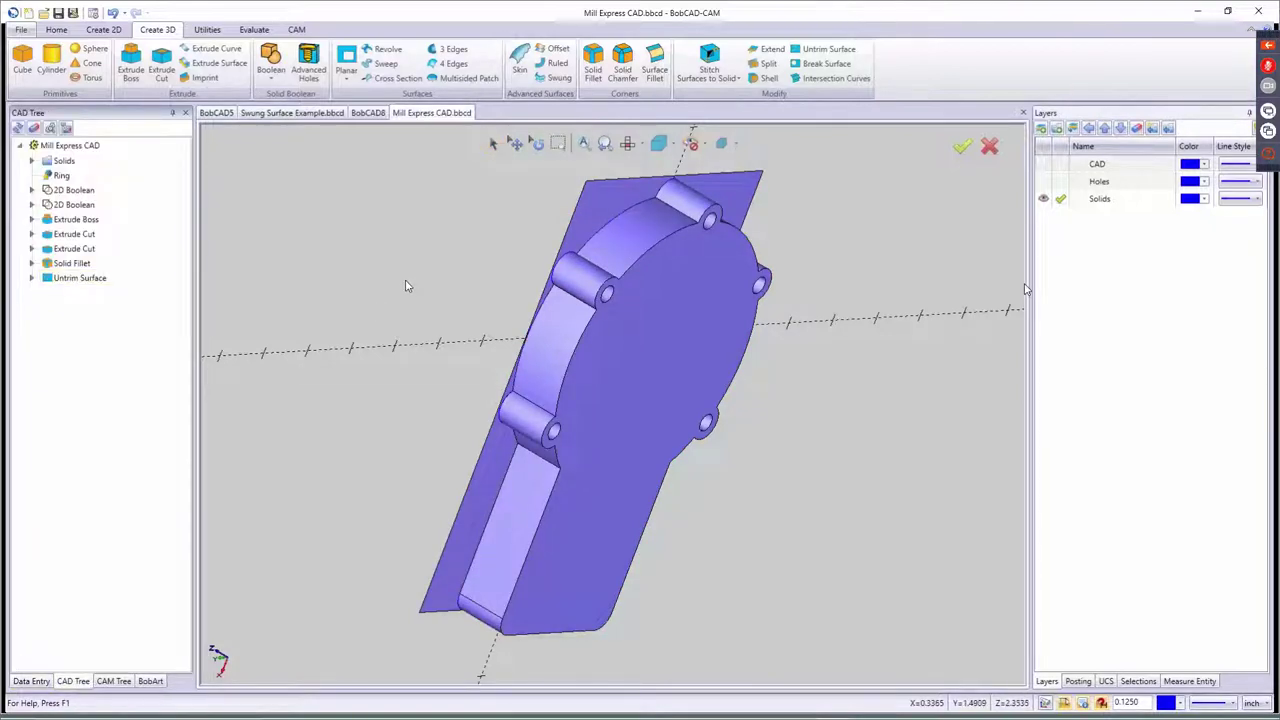
pyautogui.moveTo(406, 286)
pyautogui.mouseDown(button='middle')
pyautogui.moveTo(451, 300)
pyautogui.moveTo(506, 291)
pyautogui.moveTo(584, 399)
pyautogui.moveTo(565, 317)
pyautogui.moveTo(571, 268)
pyautogui.moveTo(545, 266)
pyautogui.mouseUp(button='middle')
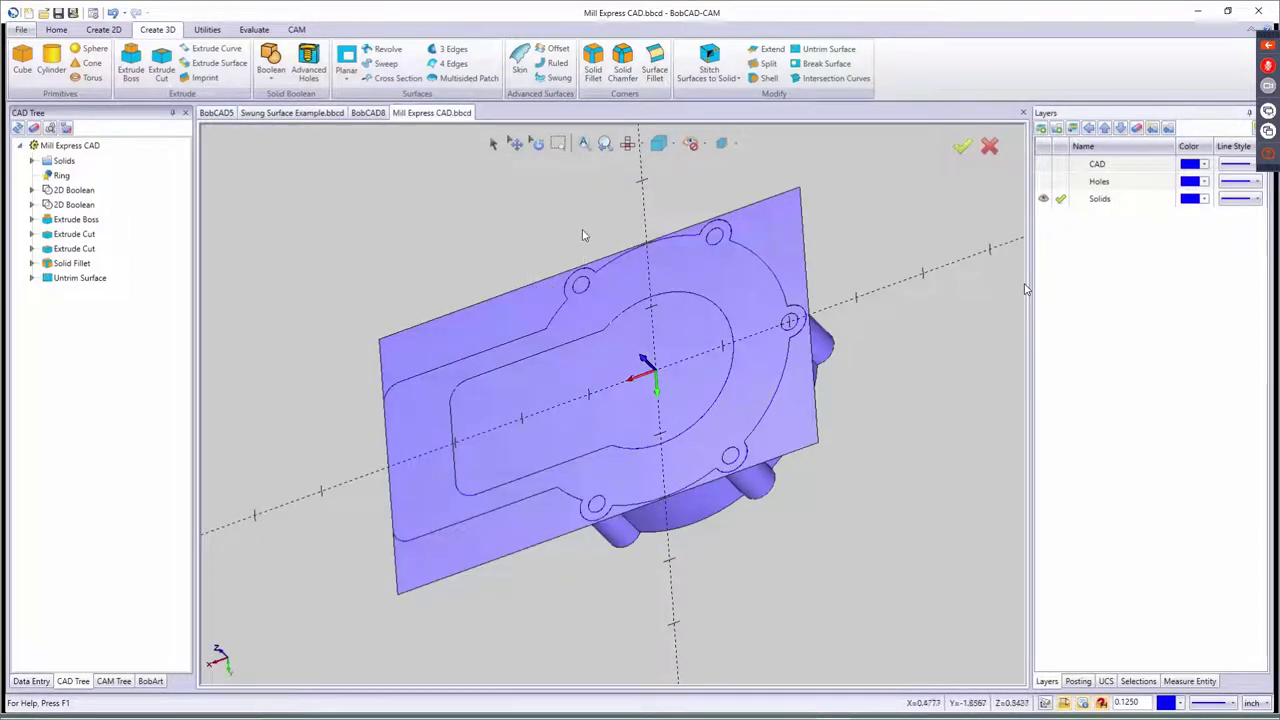
pyautogui.click(805, 65)
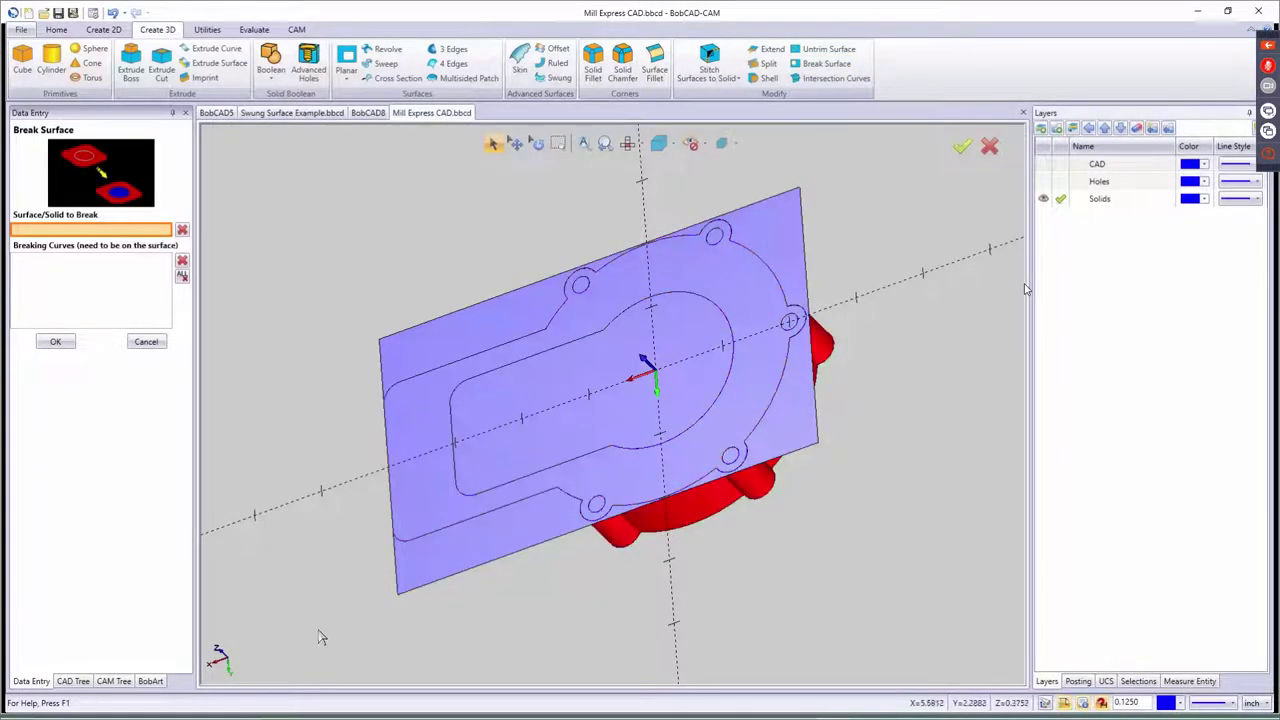
# - Break Solid/Surface-69 along the part's outline curve chain, restarting once
pyautogui.click(565, 528)
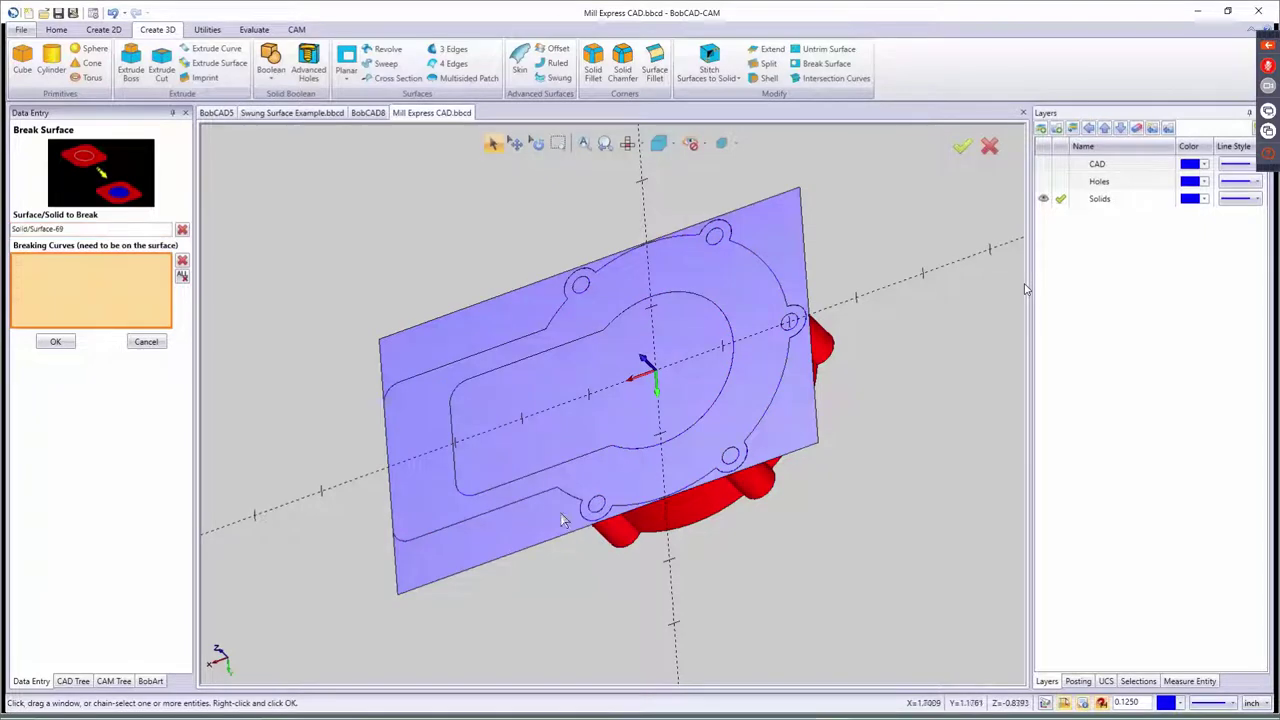
pyautogui.click(146, 341)
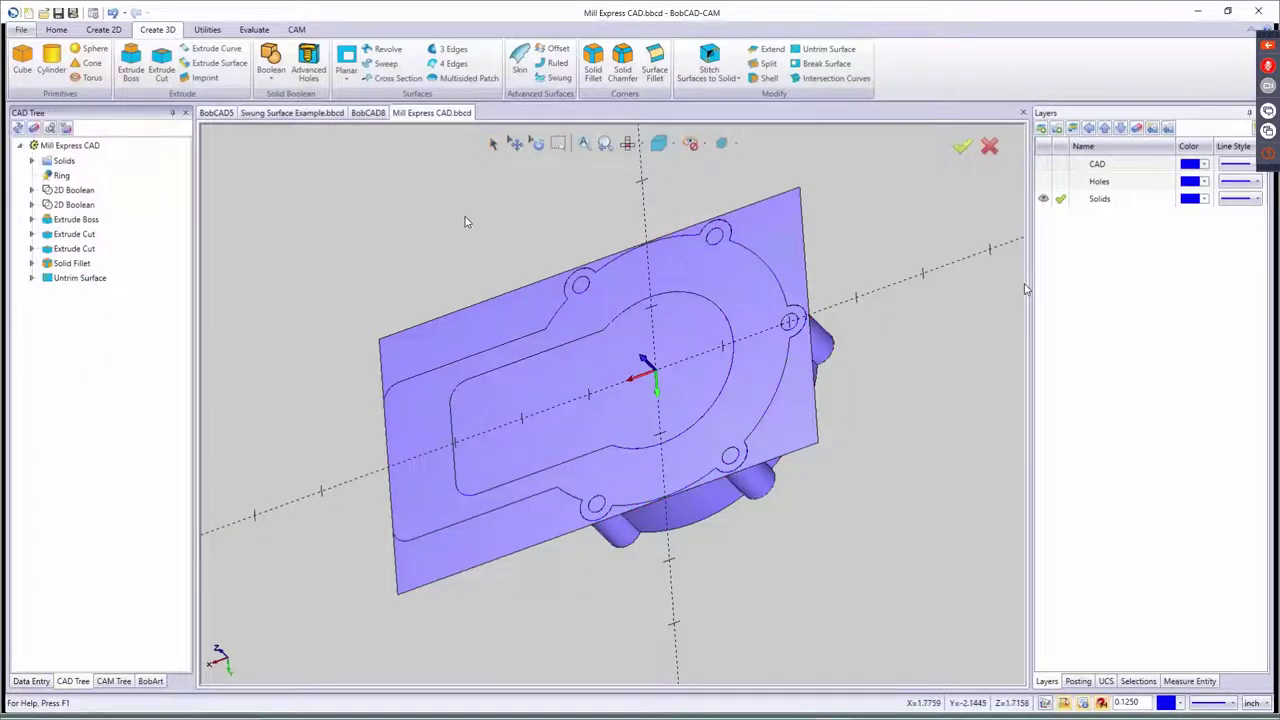
pyautogui.click(820, 63)
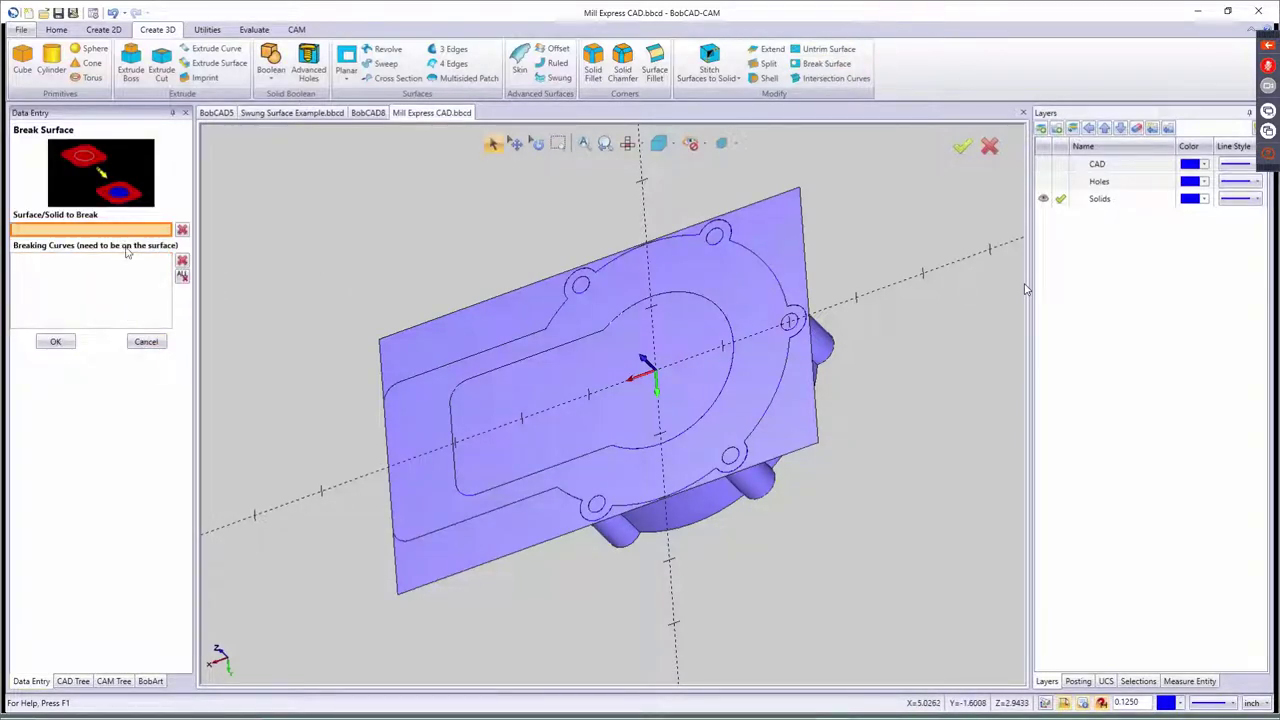
pyautogui.click(664, 522)
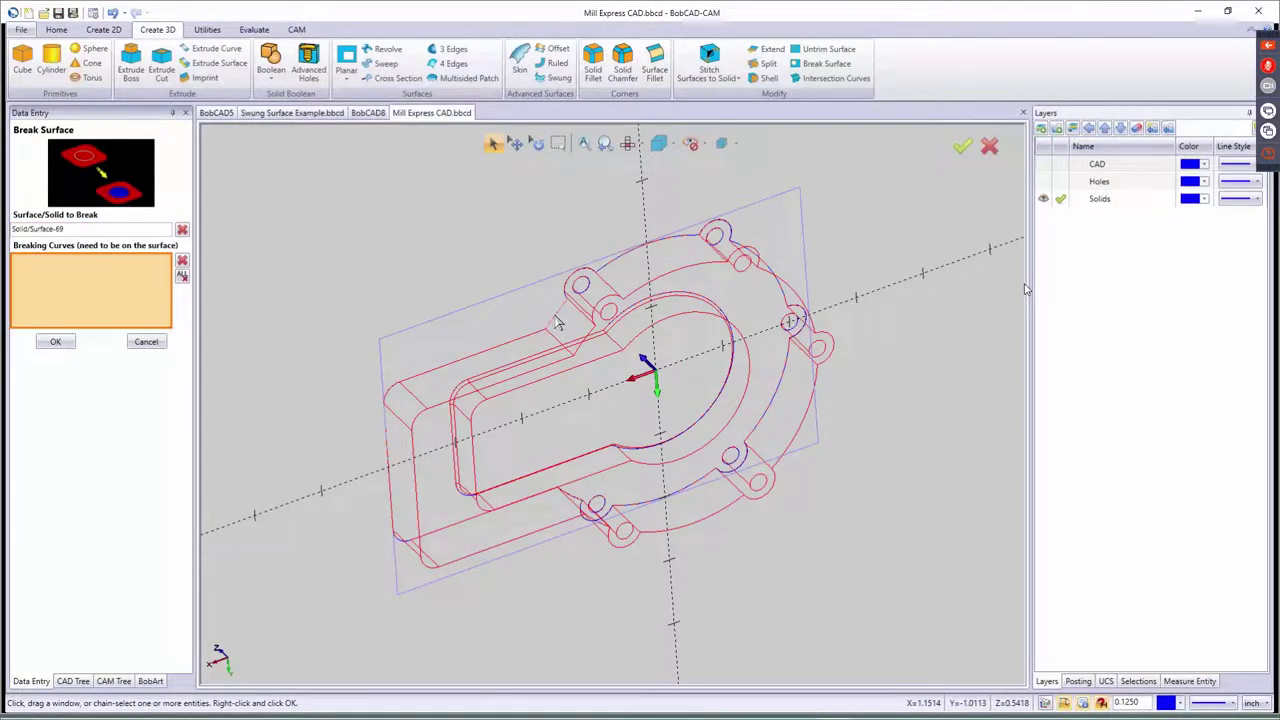
pyautogui.click(555, 320)
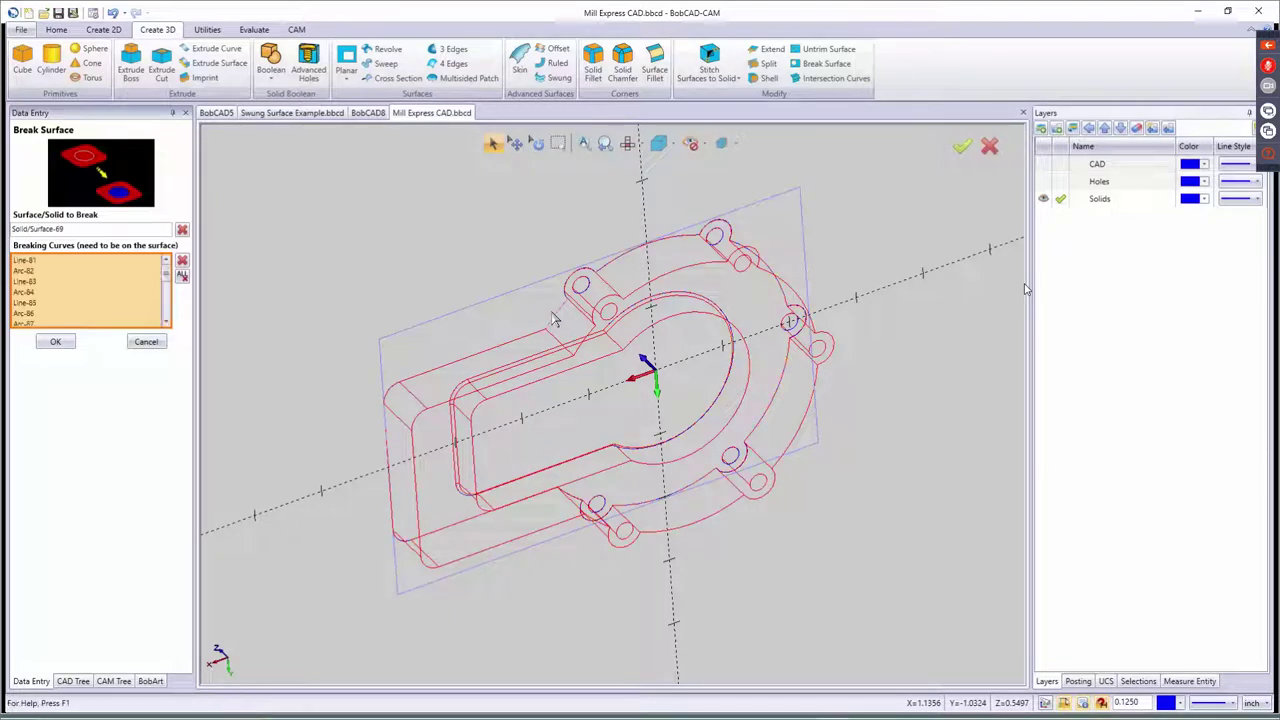
pyautogui.click(57, 342)
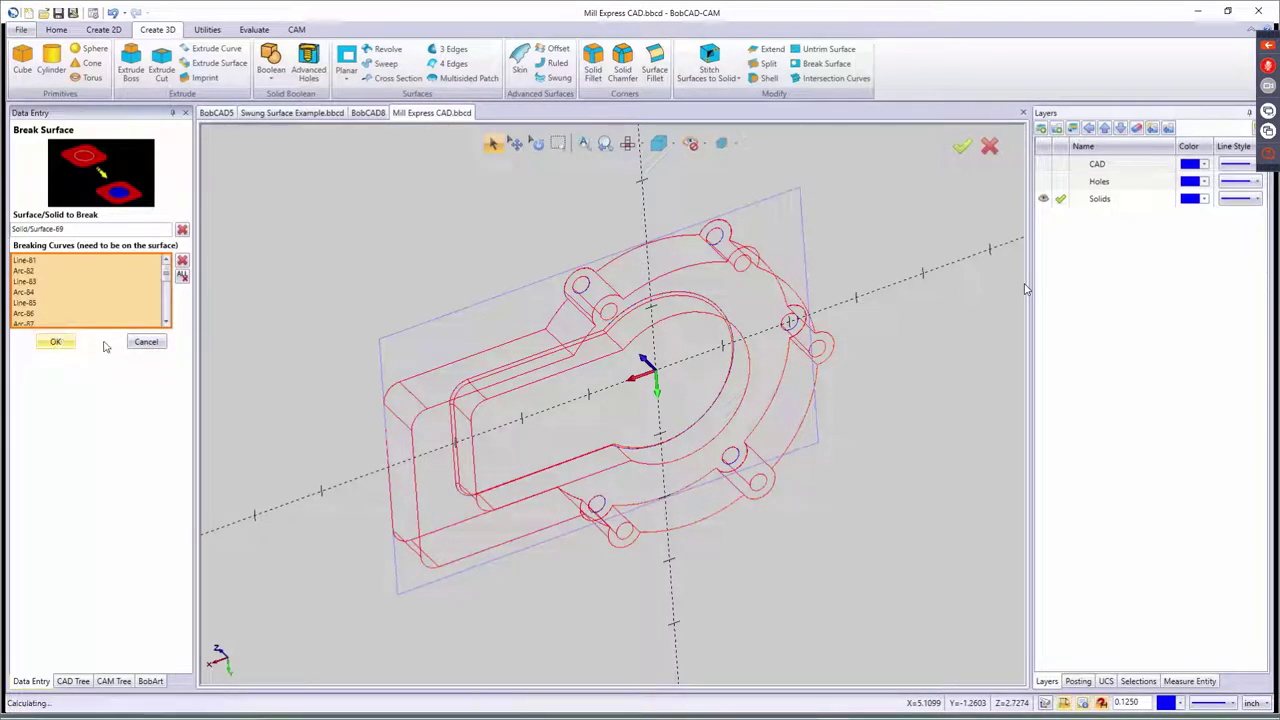
pyautogui.click(146, 342)
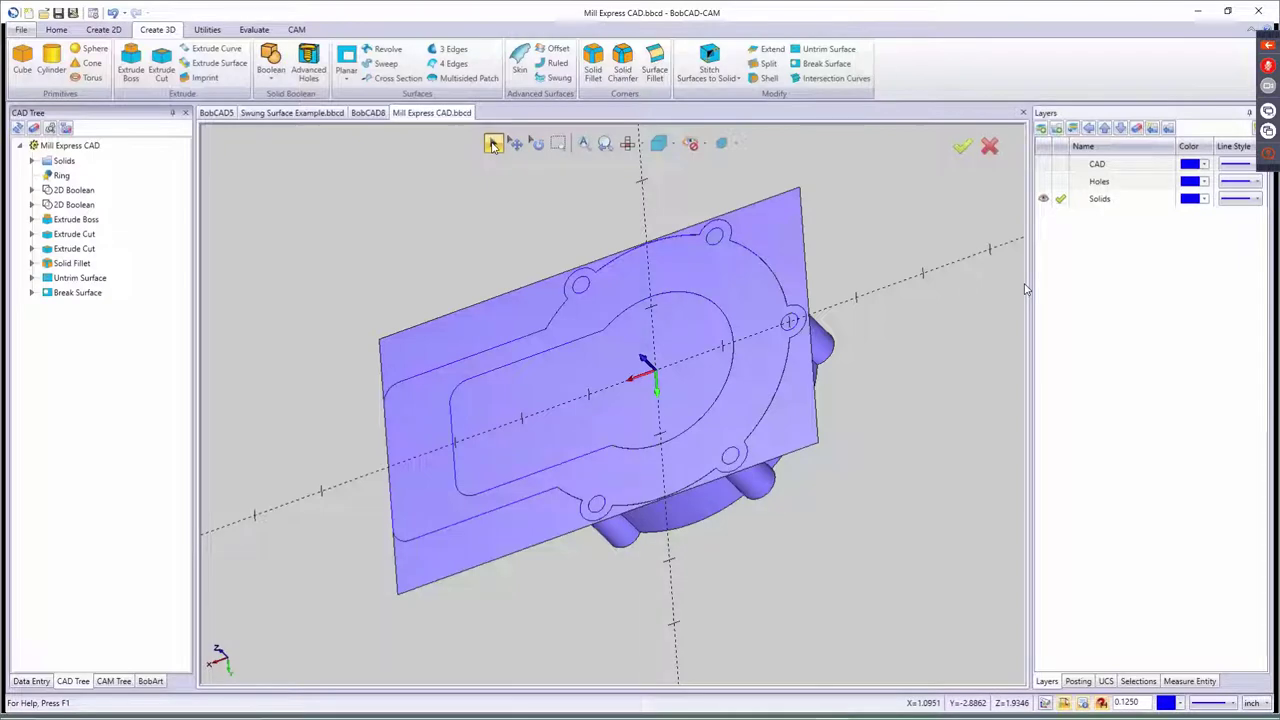
pyautogui.click(828, 78)
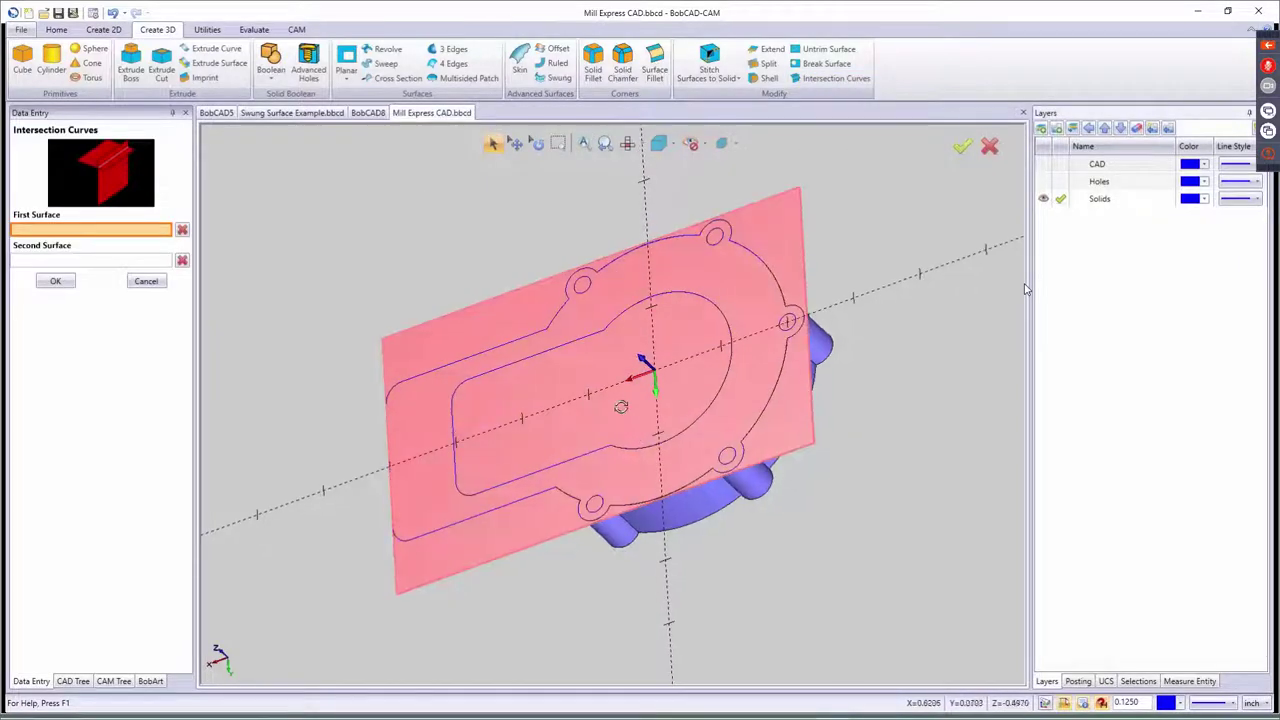
pyautogui.moveTo(620, 405); pyautogui.dragTo(597, 348, button='middle')
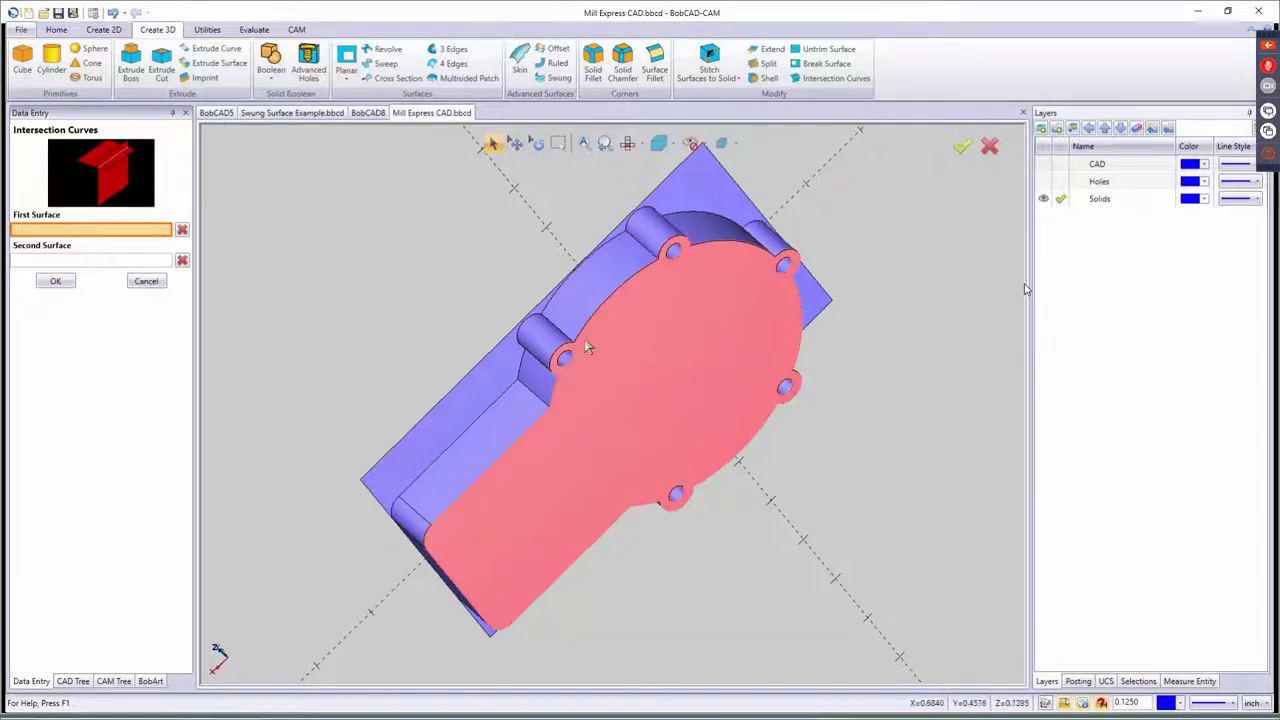
pyautogui.click(112, 263)
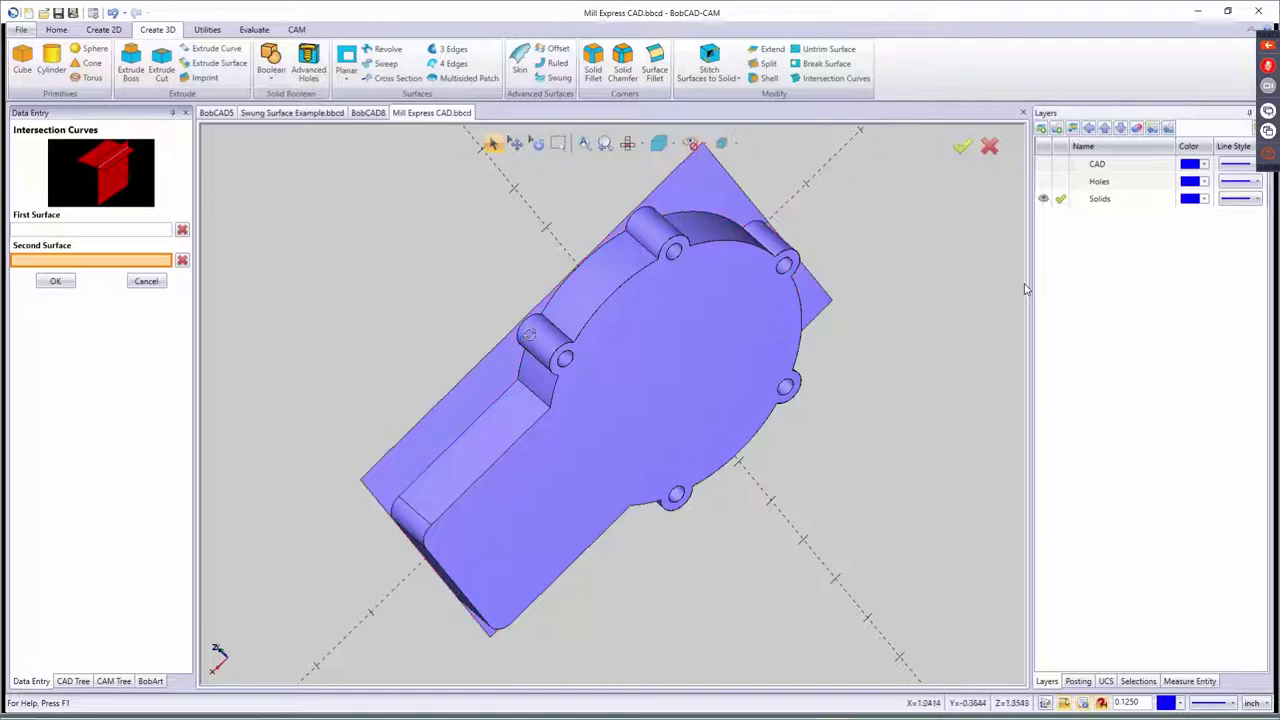
pyautogui.moveTo(604, 400); pyautogui.dragTo(627, 428, button='middle')
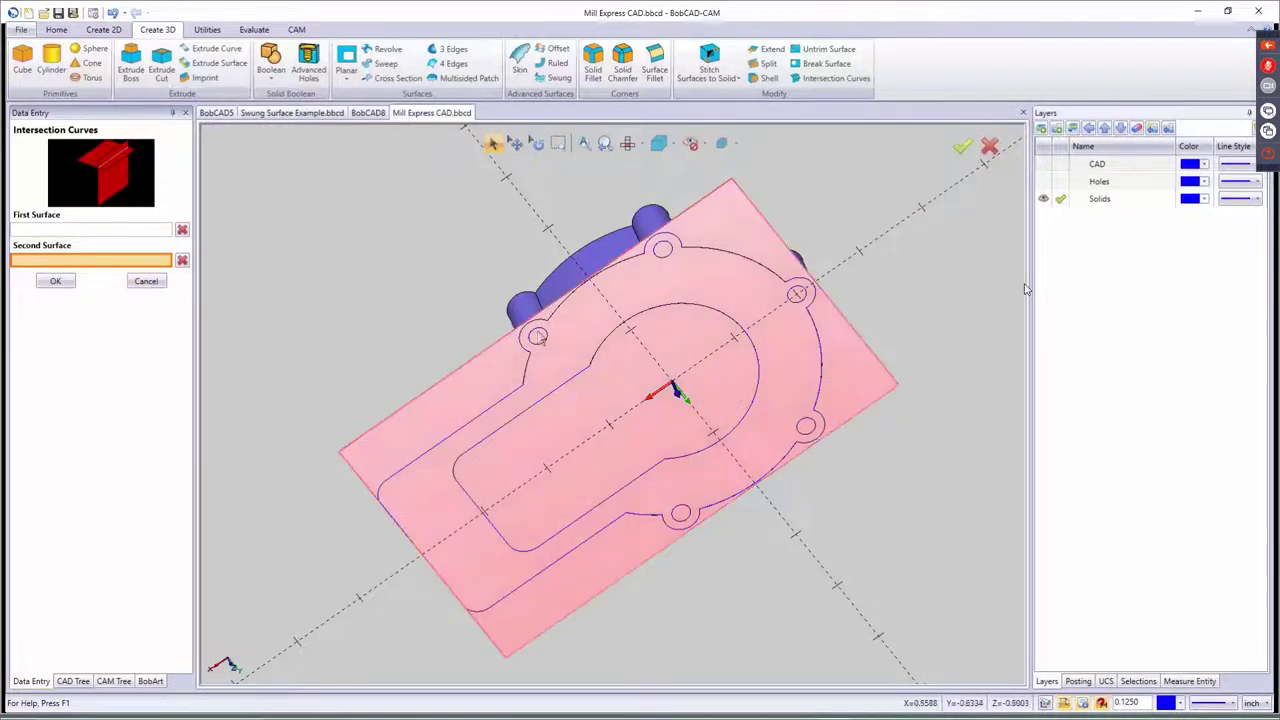
pyautogui.click(146, 281)
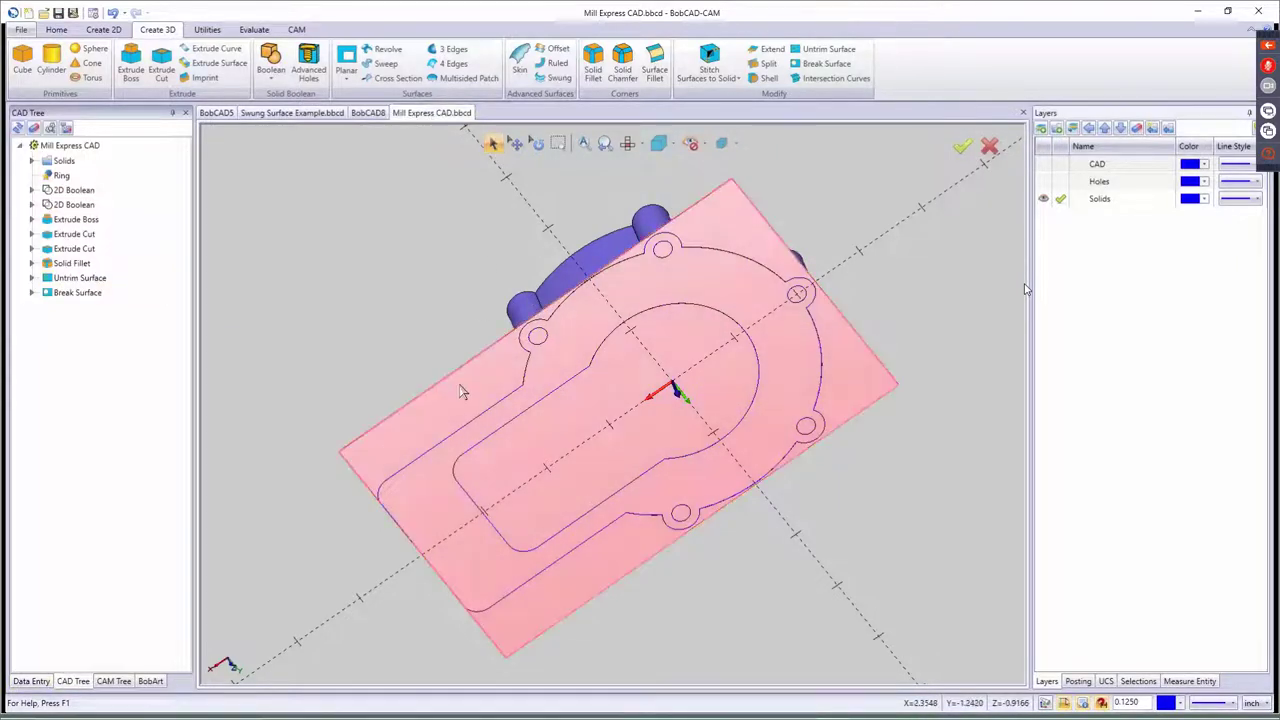
pyautogui.moveTo(543, 383); pyautogui.dragTo(600, 470, button='middle')
# - Break the flat plate surface along the part outline chain, using transparent wireframe view
pyautogui.click(826, 63)
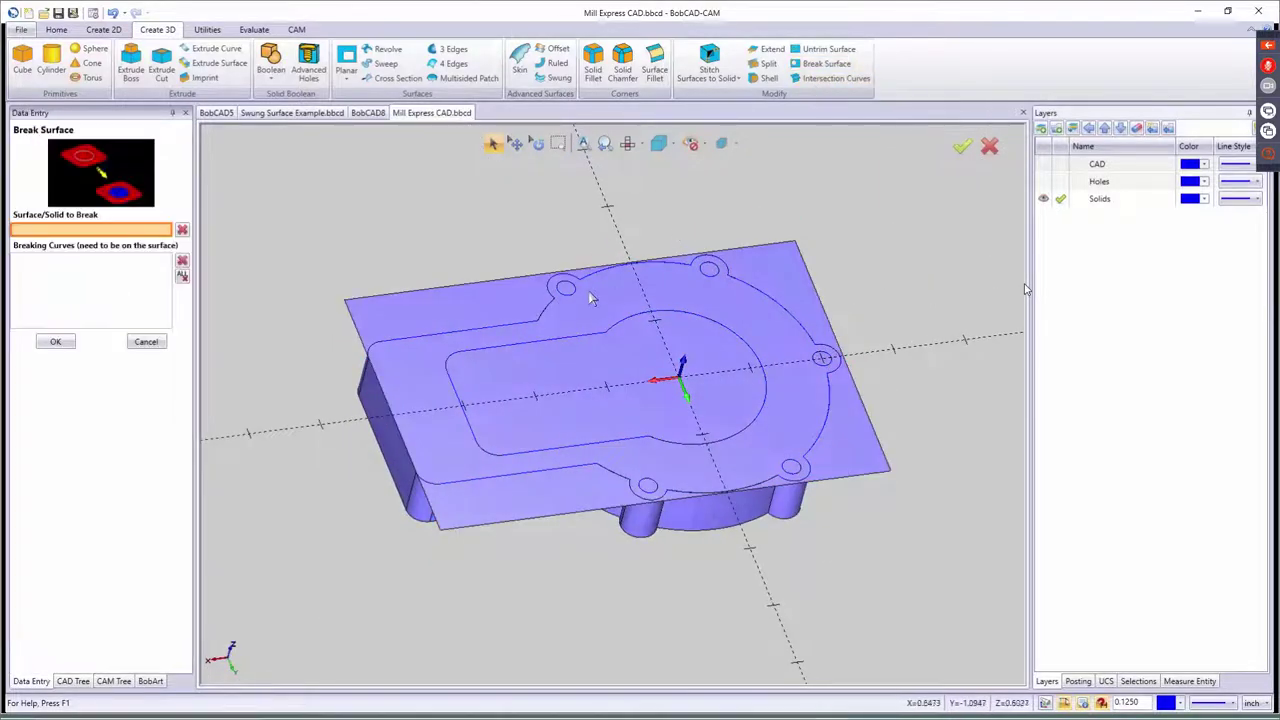
pyautogui.click(474, 309)
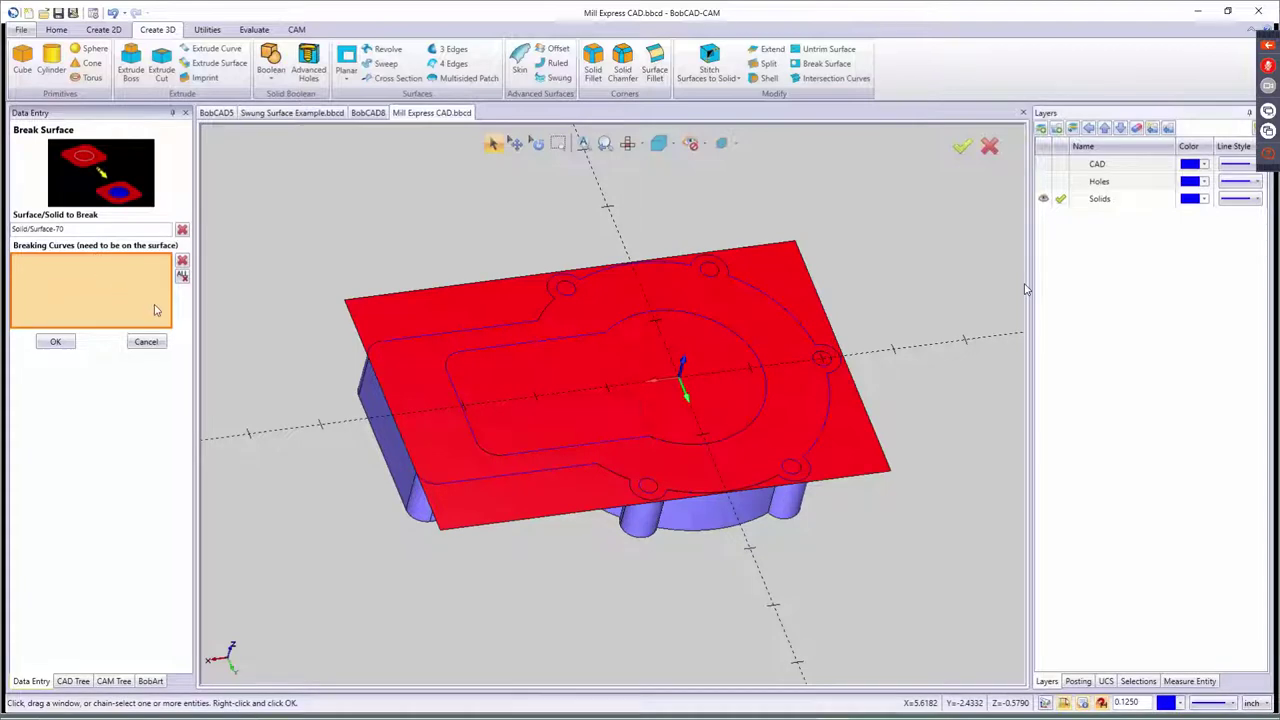
pyautogui.click(381, 242)
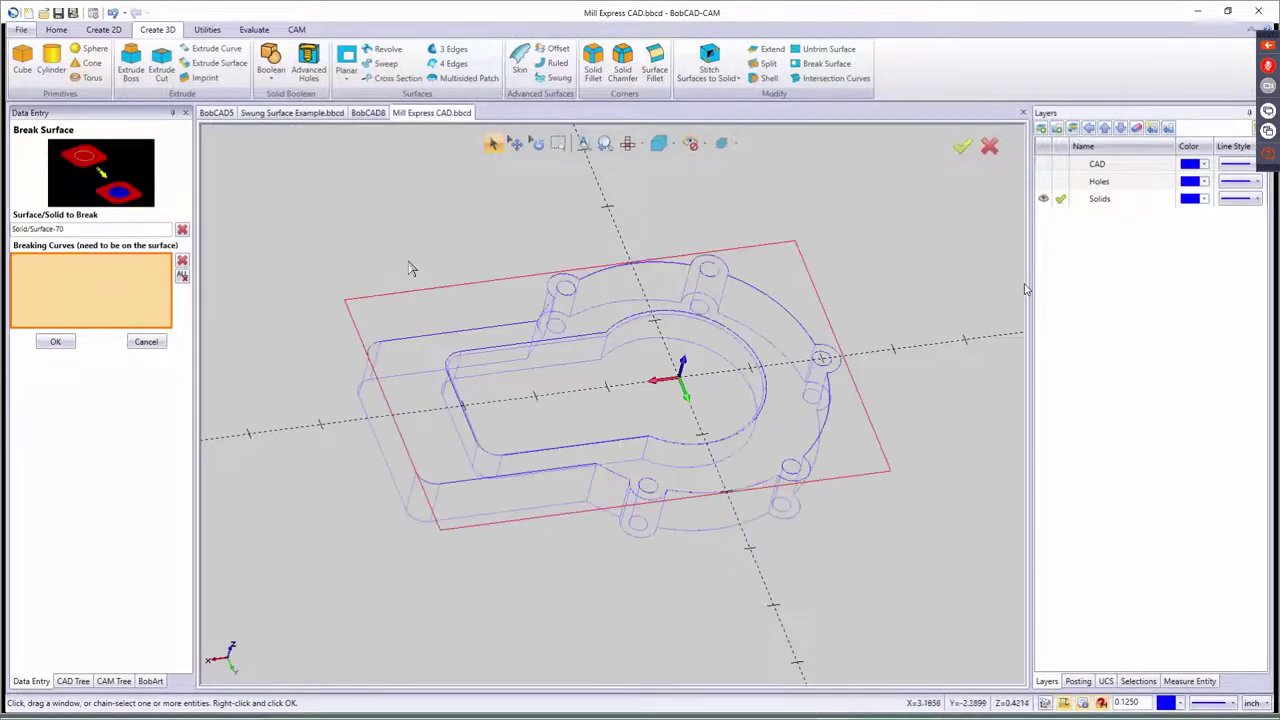
pyautogui.click(421, 339)
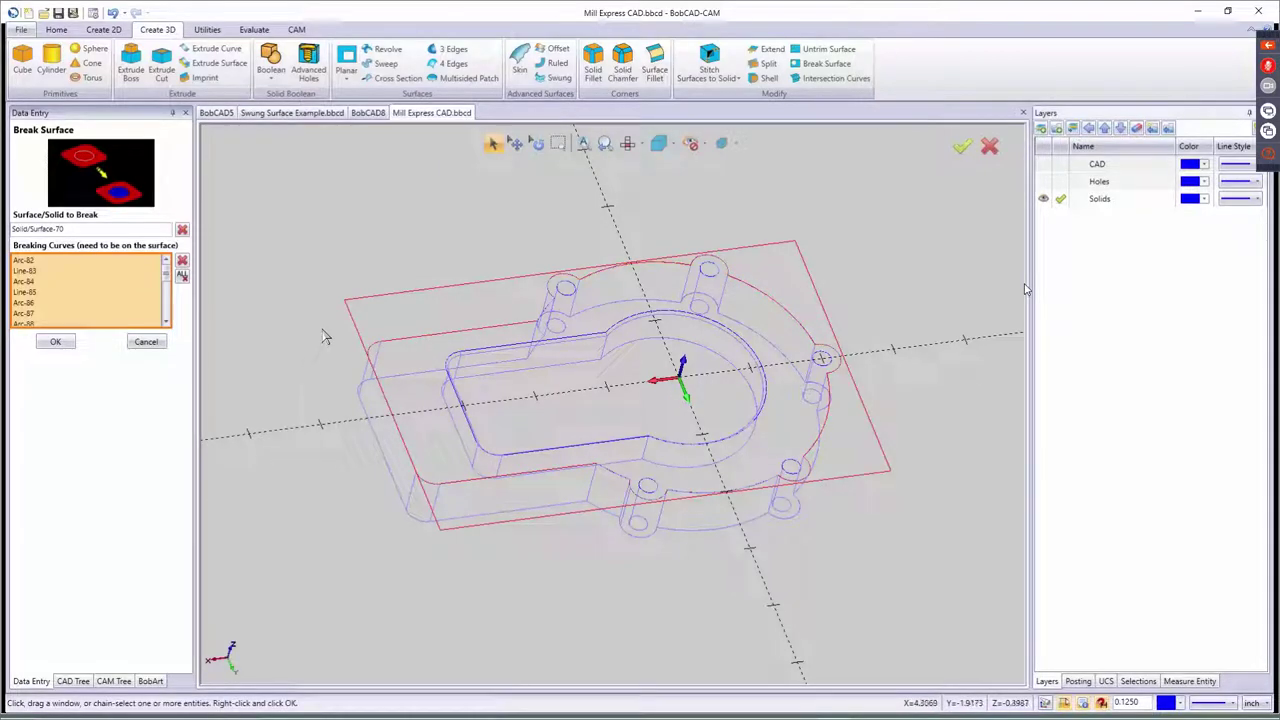
pyautogui.click(56, 342)
pyautogui.click(146, 342)
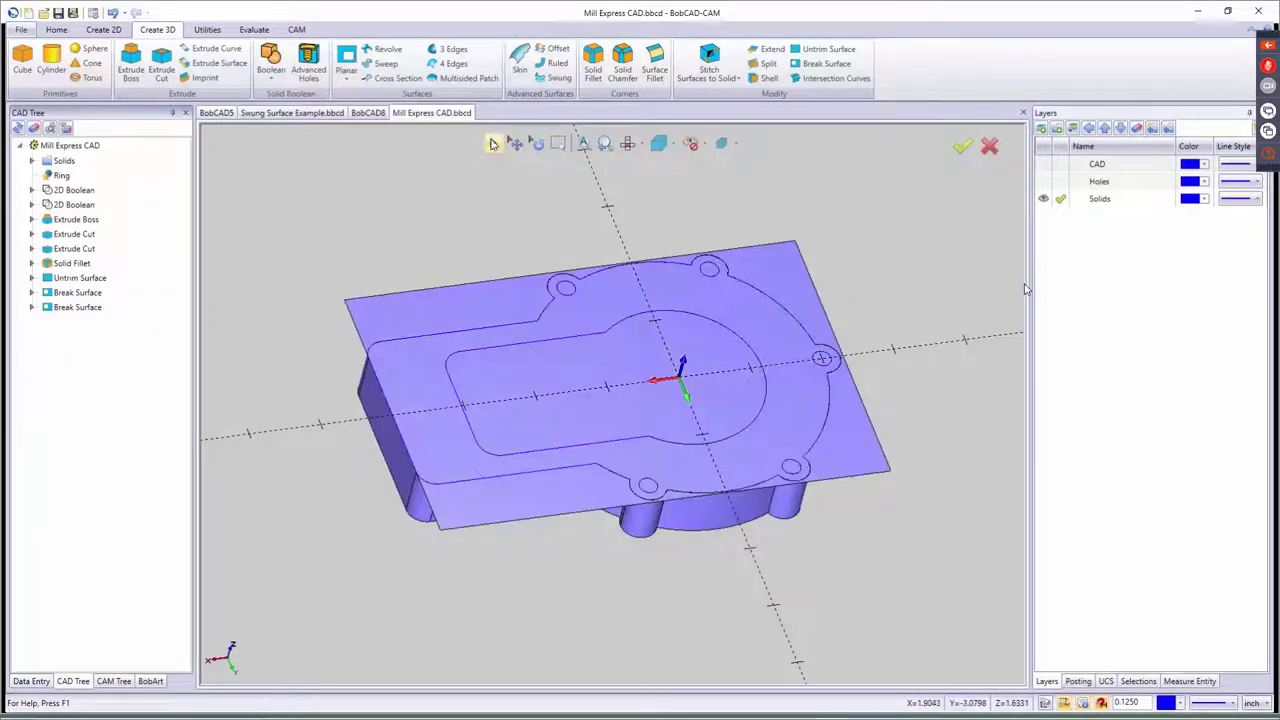
pyautogui.click(493, 143)
# - Delete the outer margin piece of the broken plane and check it edge-on
pyautogui.click(446, 299)
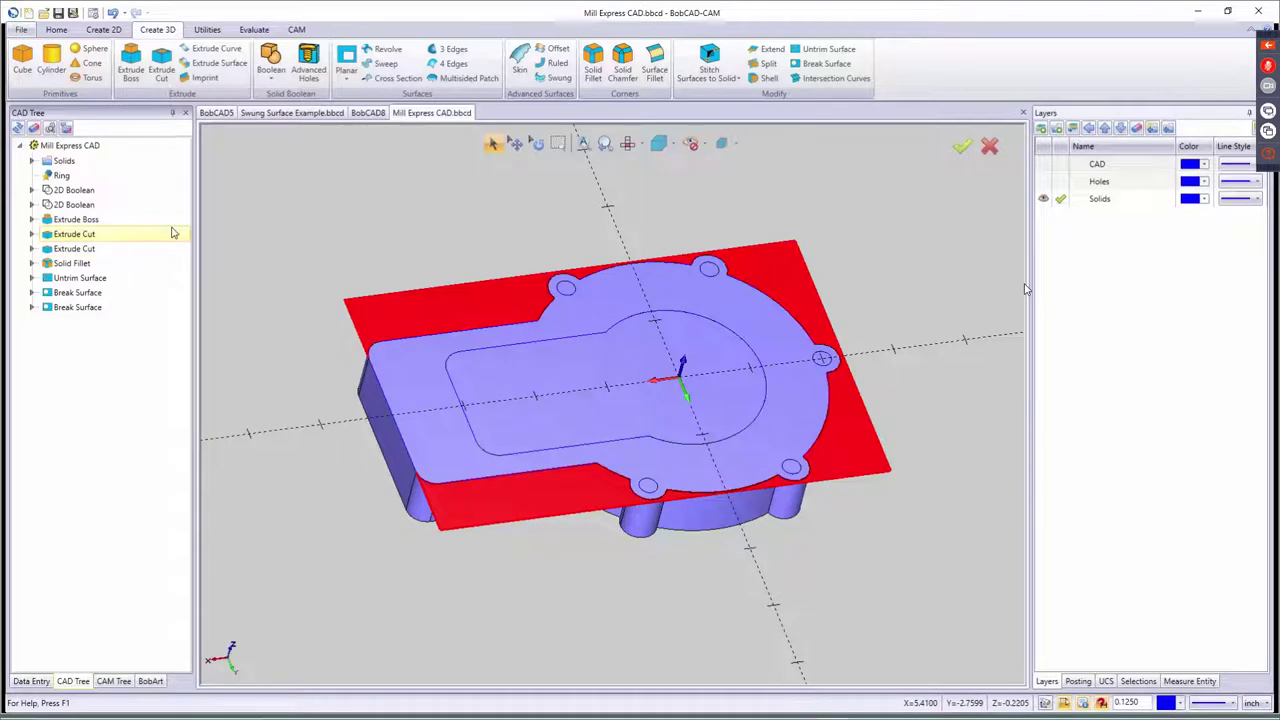
pyautogui.press('Delete')
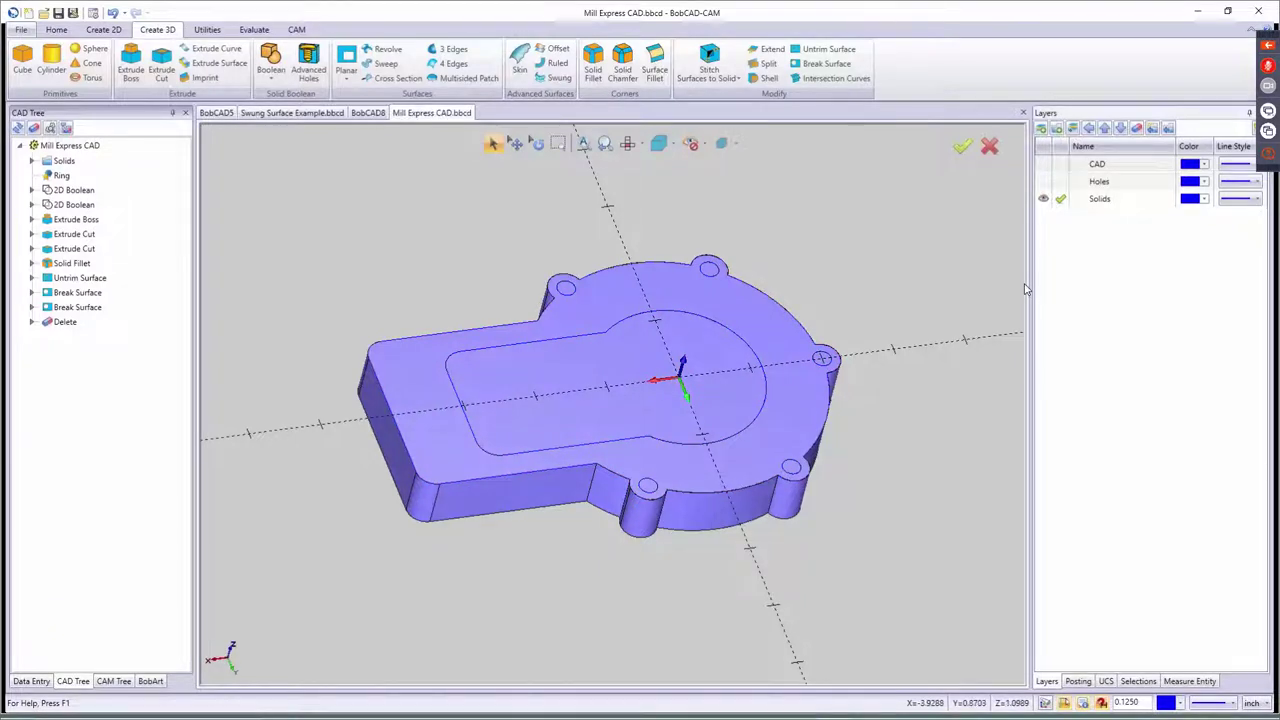
pyautogui.moveTo(603, 409); pyautogui.dragTo(491, 366, button='middle')
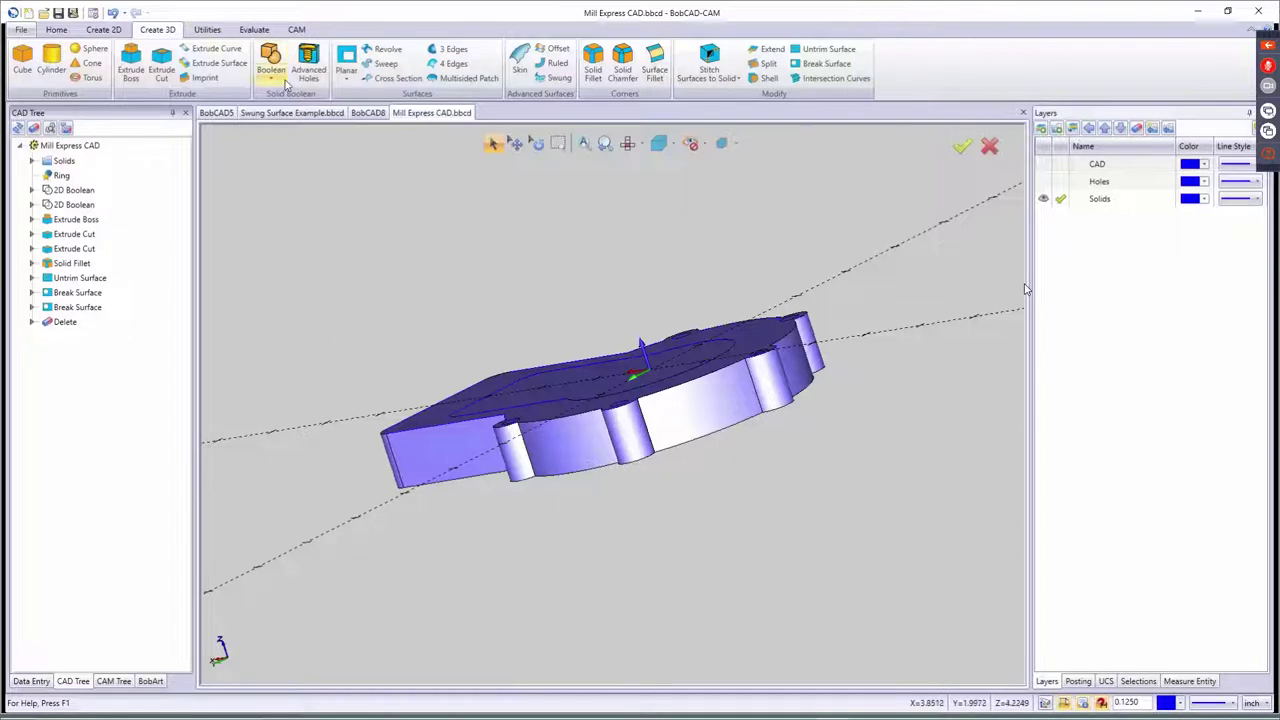
# - Switch to the CAM ribbon tab with the part in view
pyautogui.click(296, 29)
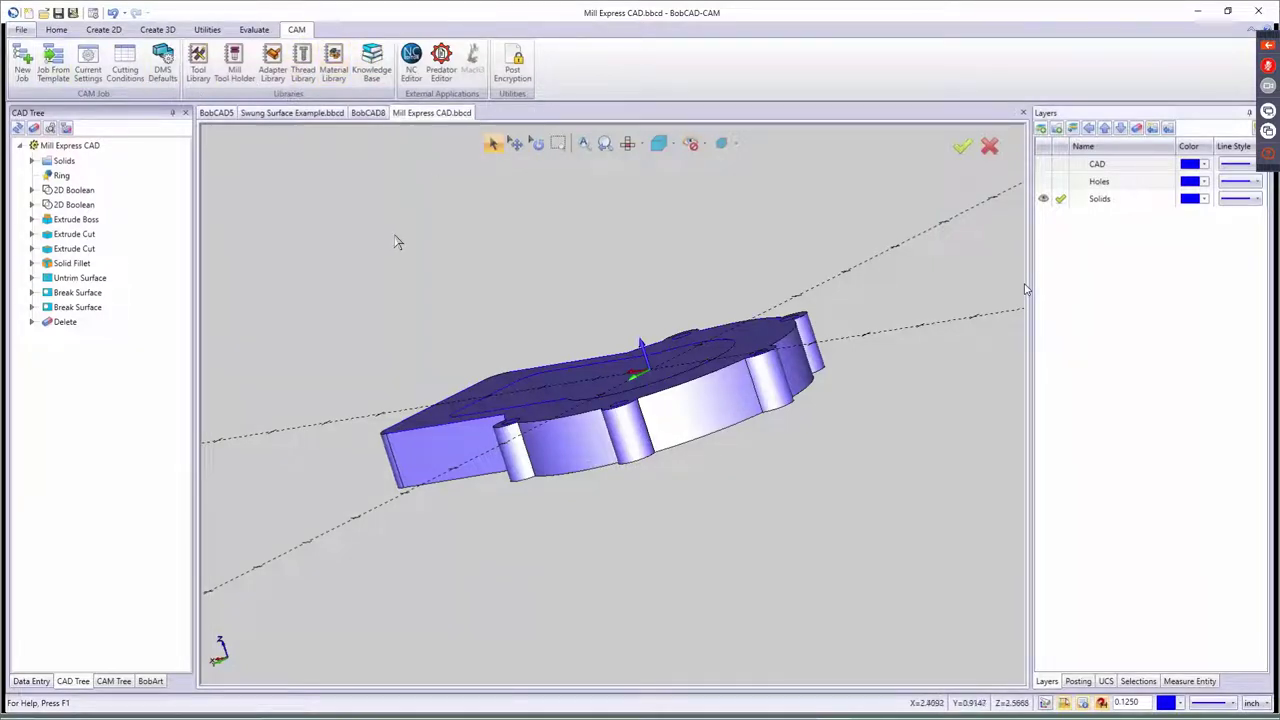
pyautogui.moveTo(396, 240); pyautogui.dragTo(500, 160, button='middle')
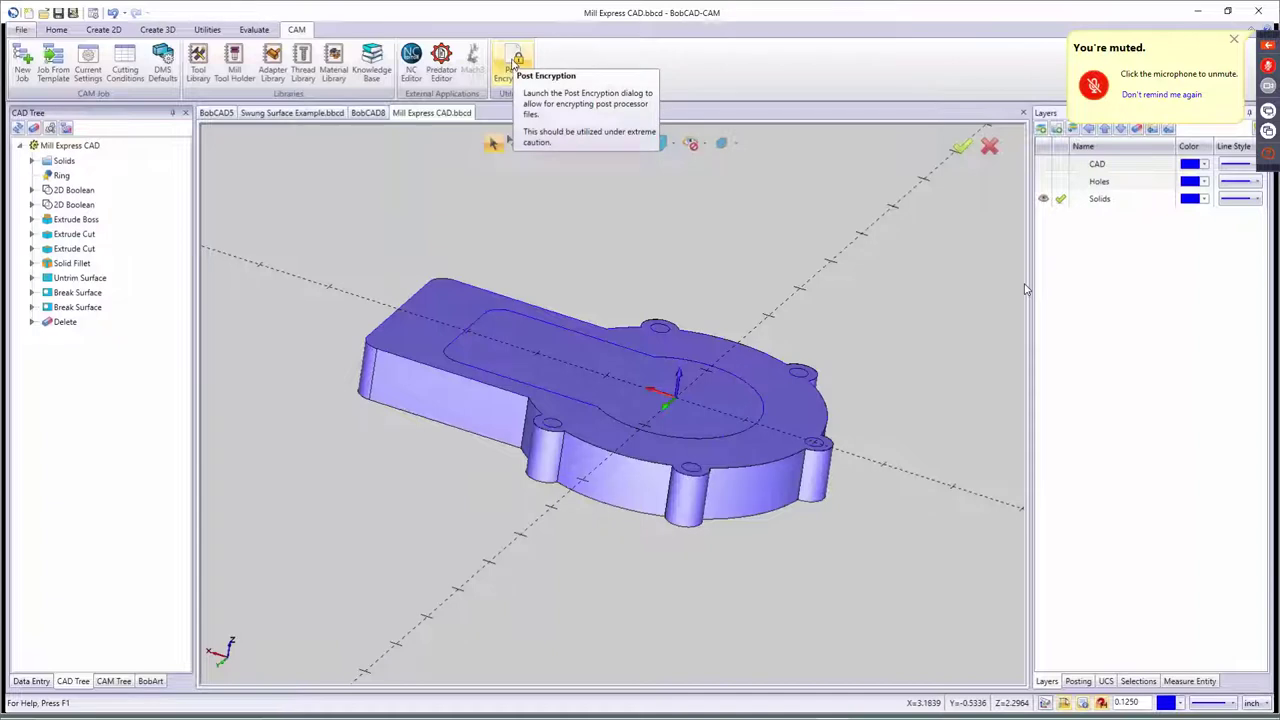
pyautogui.click(508, 62)
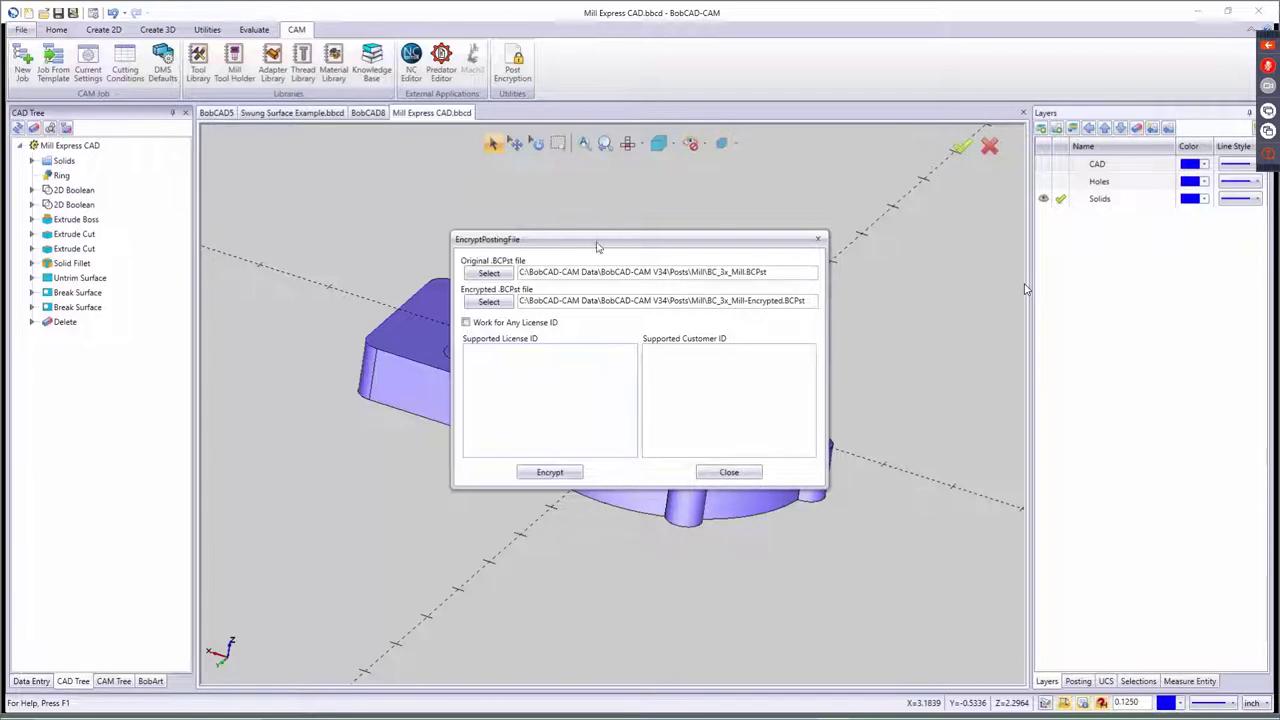
pyautogui.click(733, 476)
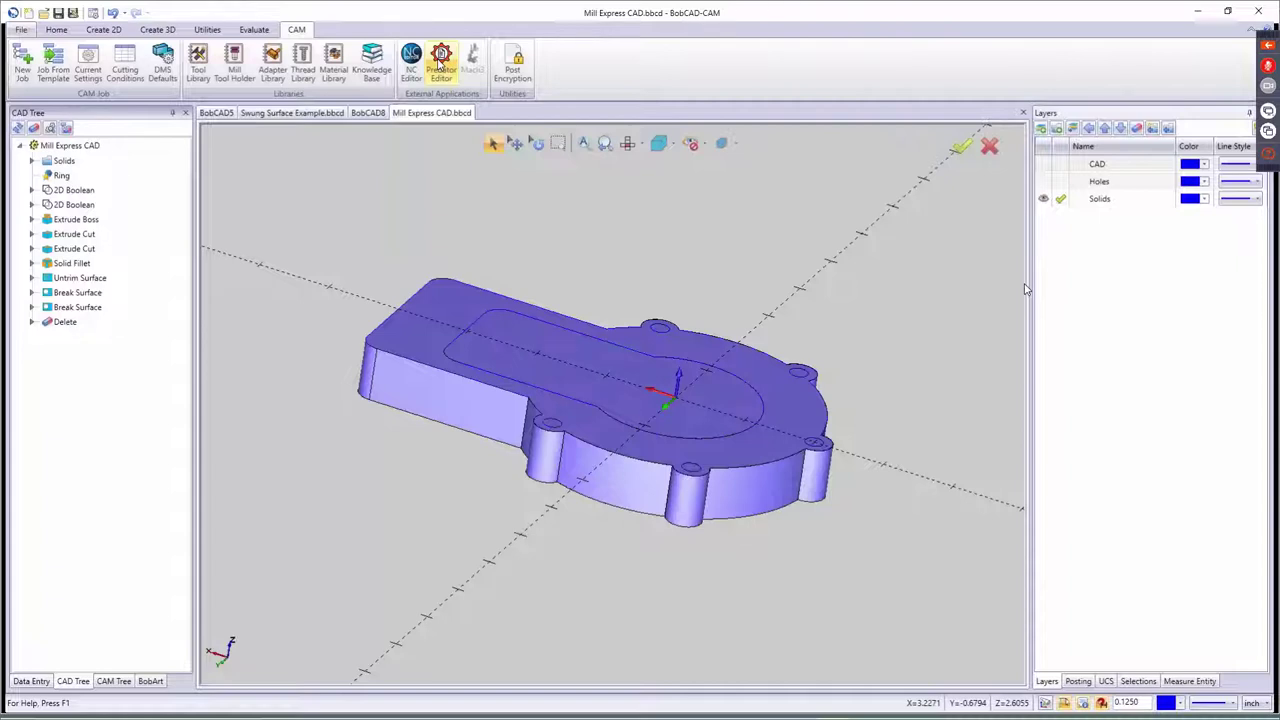
pyautogui.click(411, 60)
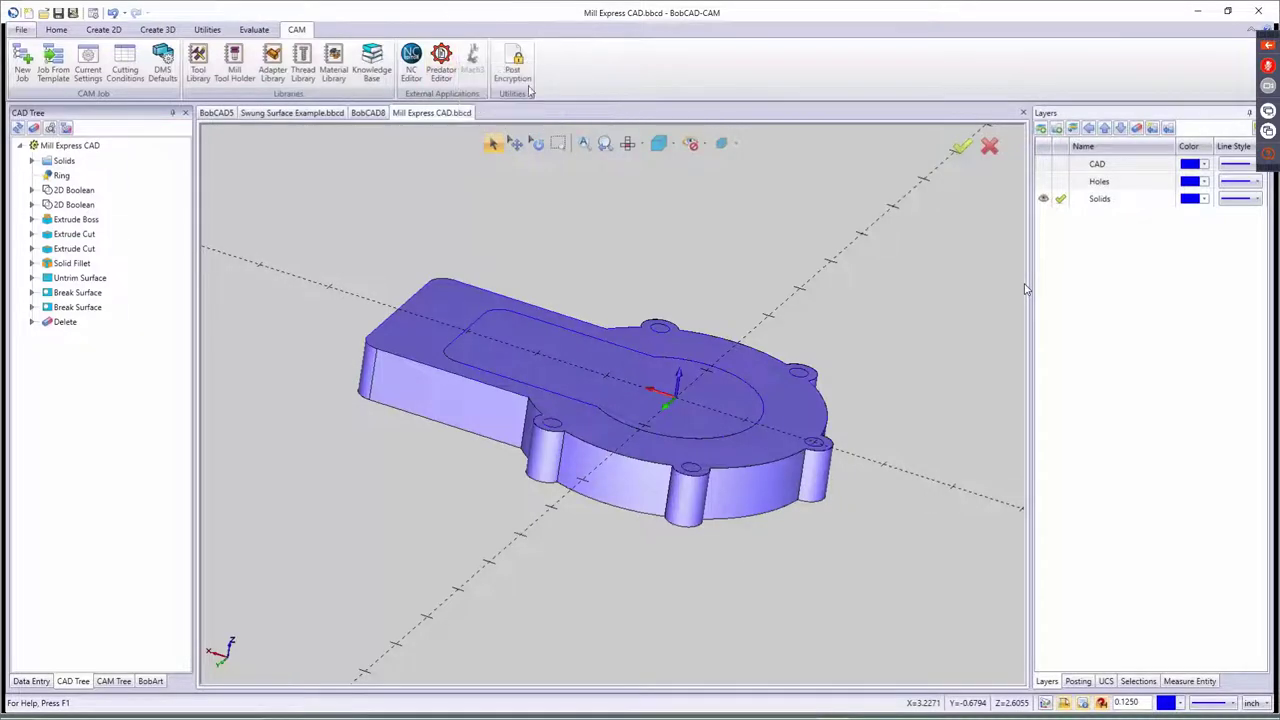
pyautogui.click(22, 31)
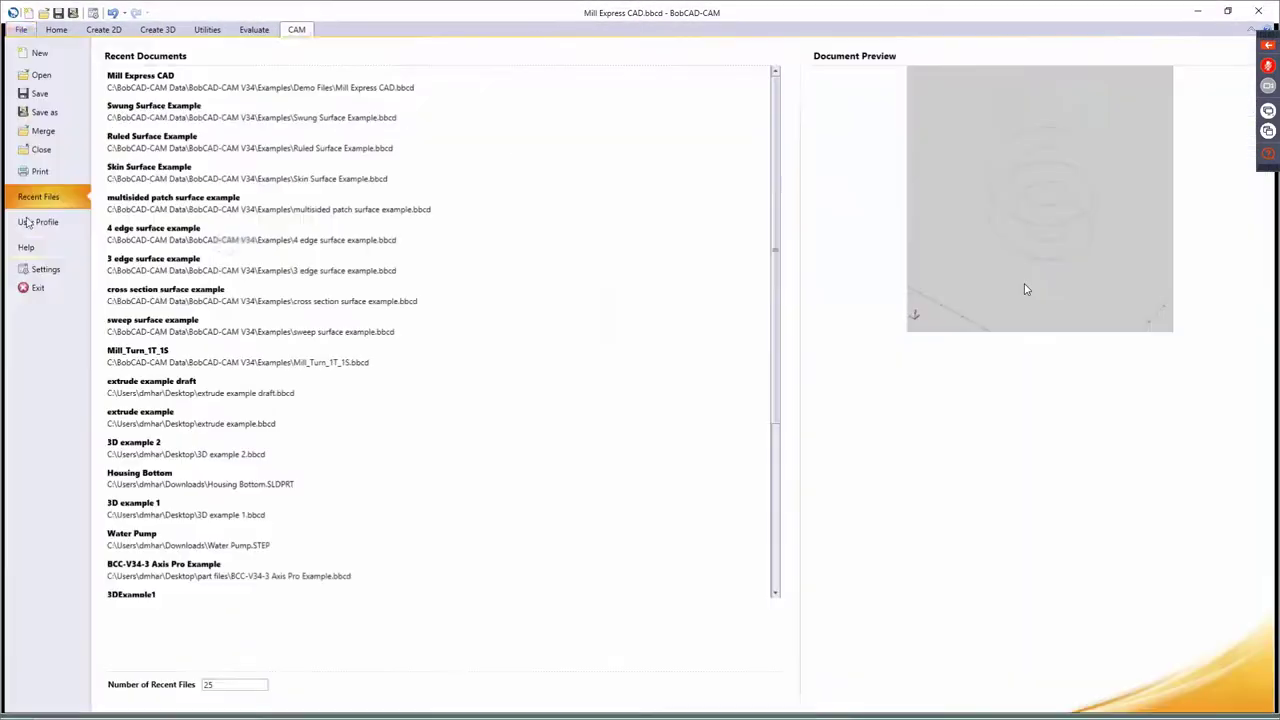
# - Delete Mach3 from CAM > External Applications > Button Group in Customize Ribbon and confirm
pyautogui.click(46, 270)
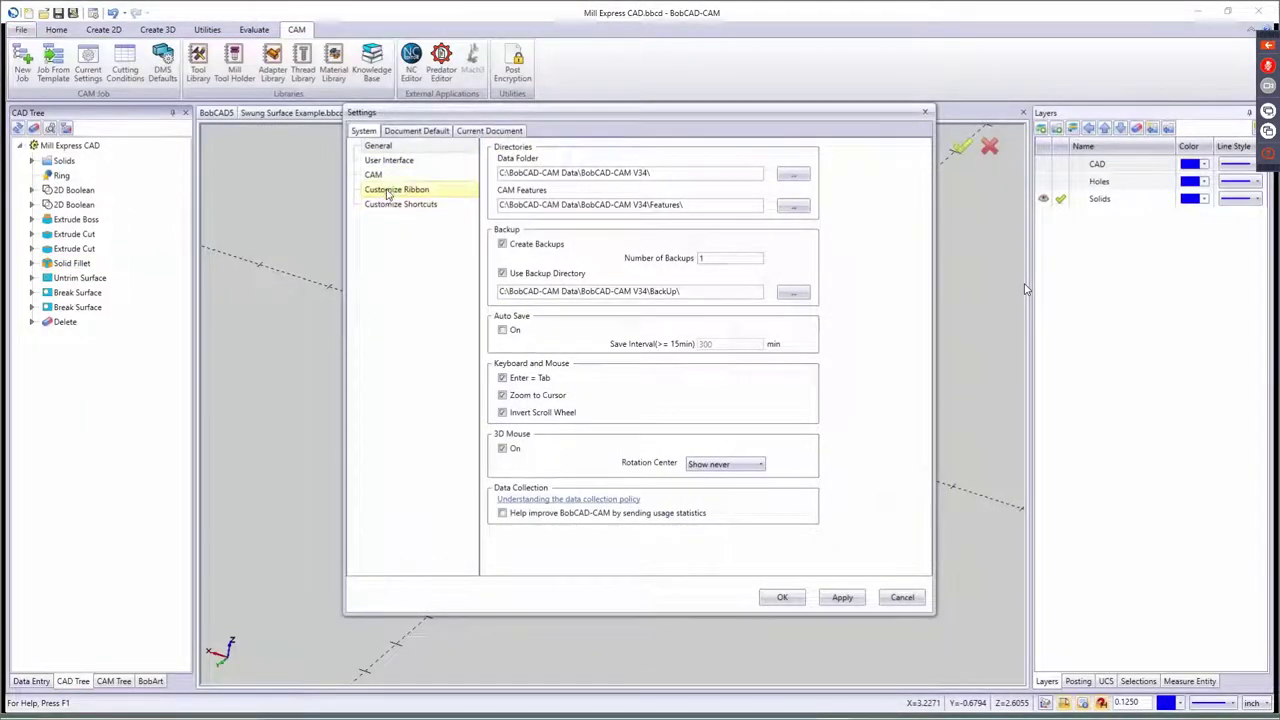
pyautogui.click(393, 192)
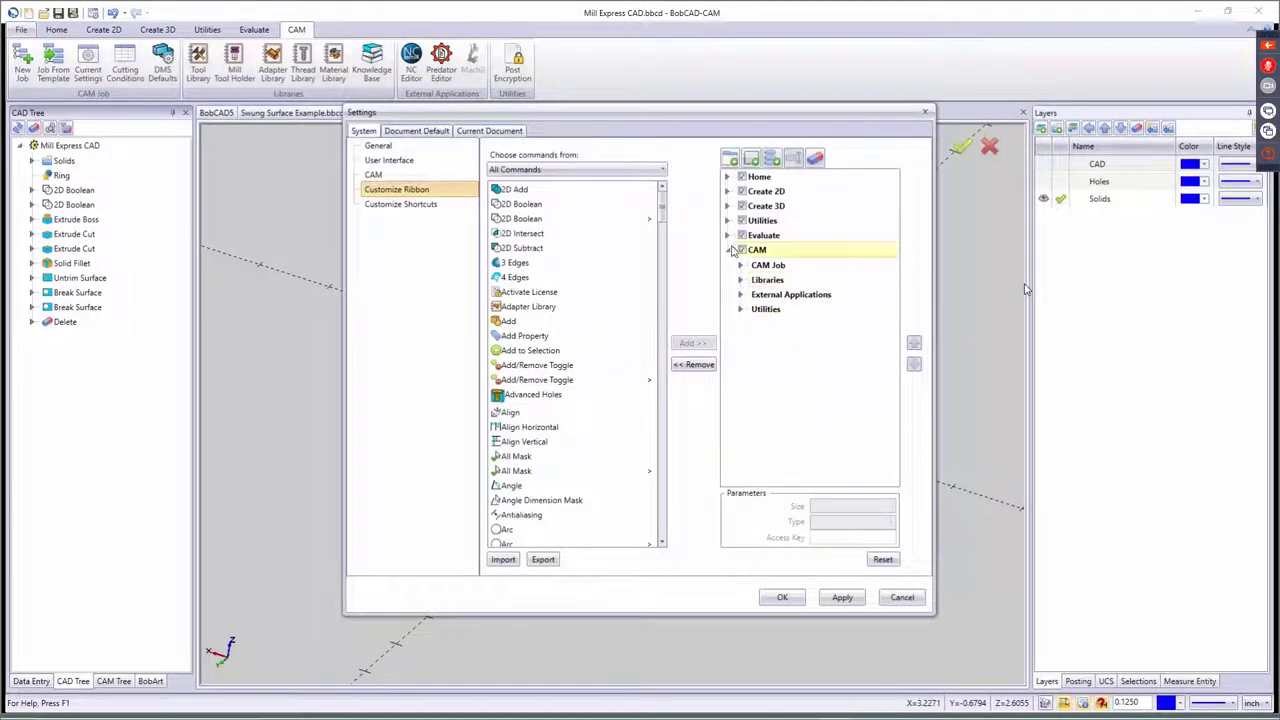
pyautogui.click(741, 294)
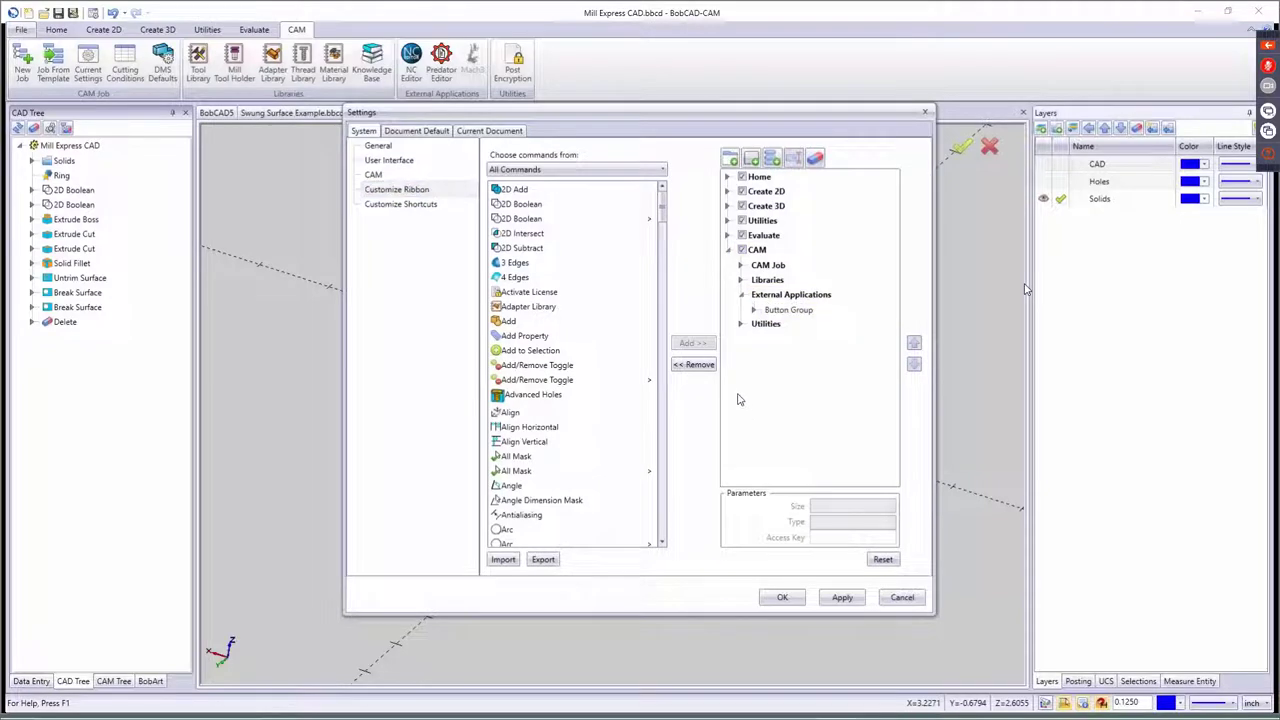
pyautogui.click(755, 310)
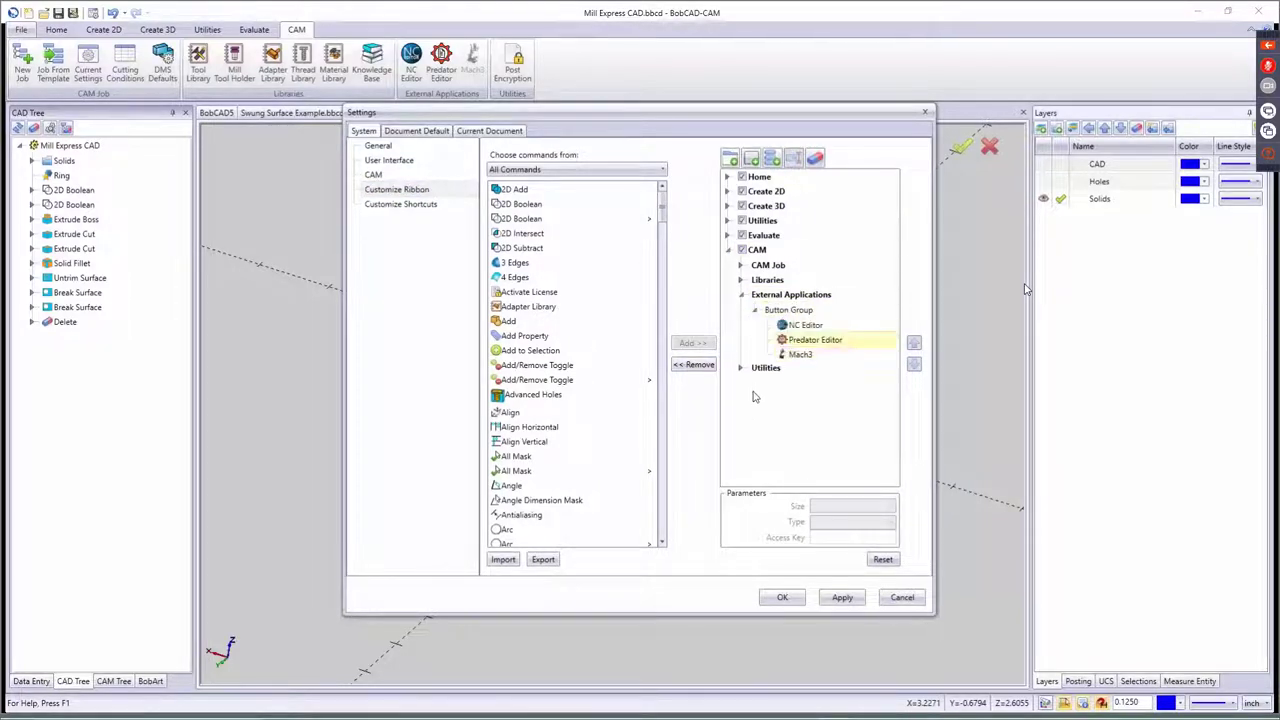
pyautogui.click(797, 356)
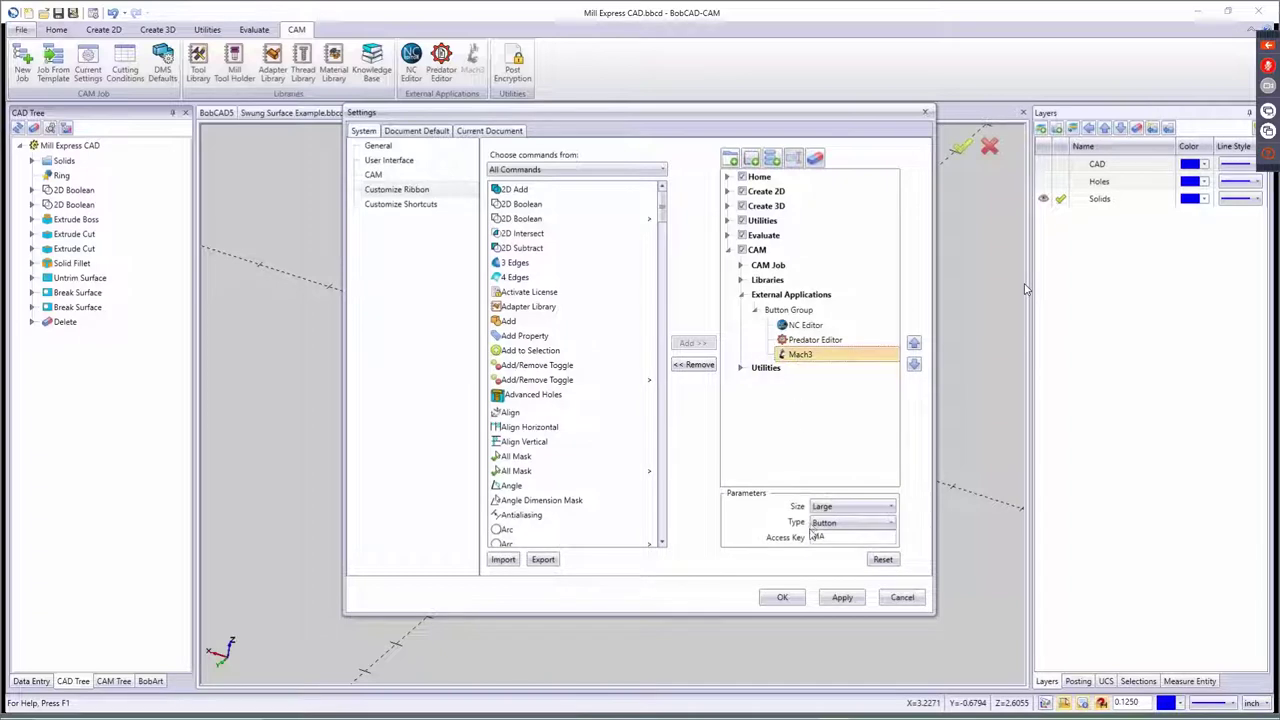
pyautogui.rightClick(785, 357)
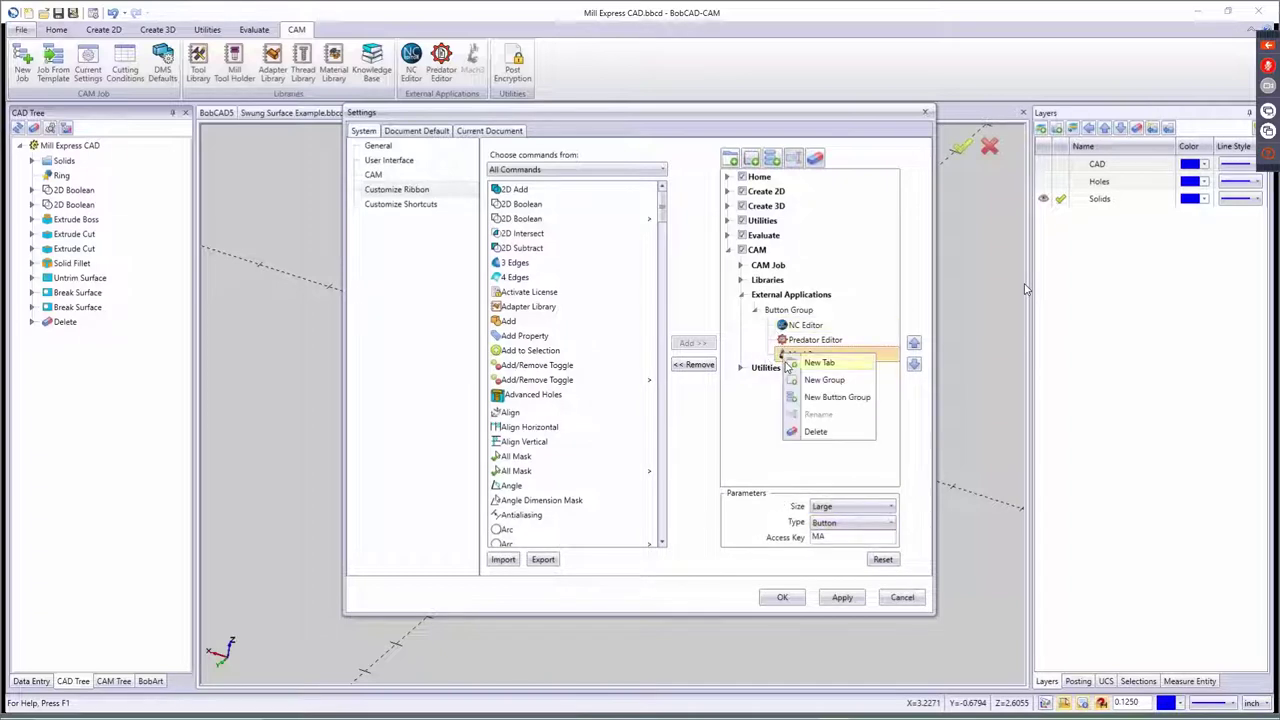
pyautogui.click(814, 432)
pyautogui.rightClick(807, 342)
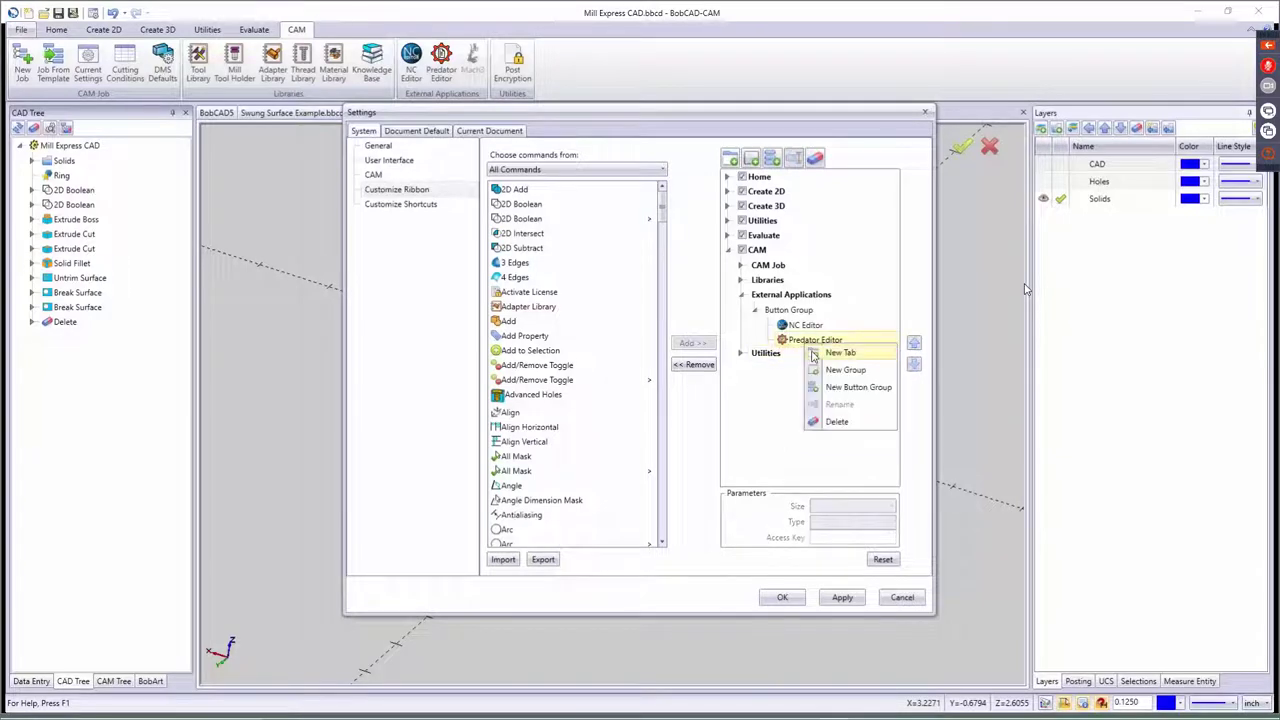
pyautogui.press('Escape')
pyautogui.click(783, 597)
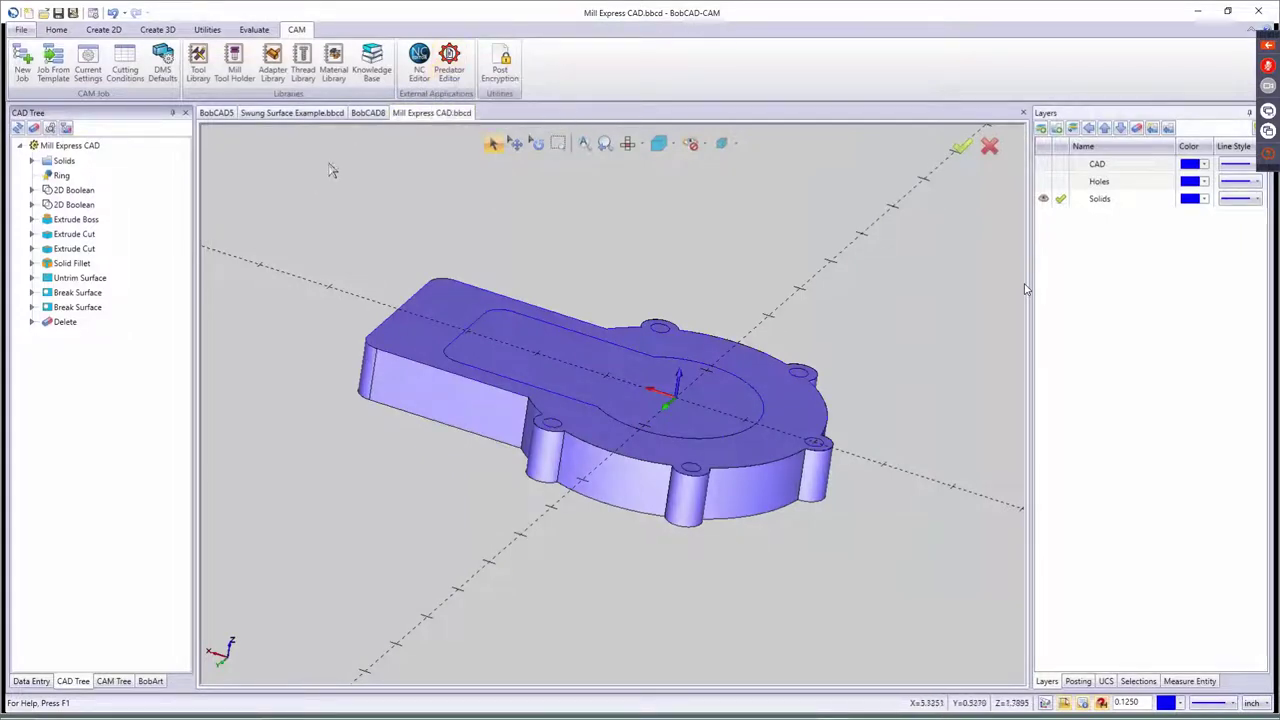
# - Reopen Settings > Customize Ribbon and expand CAM's External Applications button group
pyautogui.click(21, 29)
pyautogui.click(45, 269)
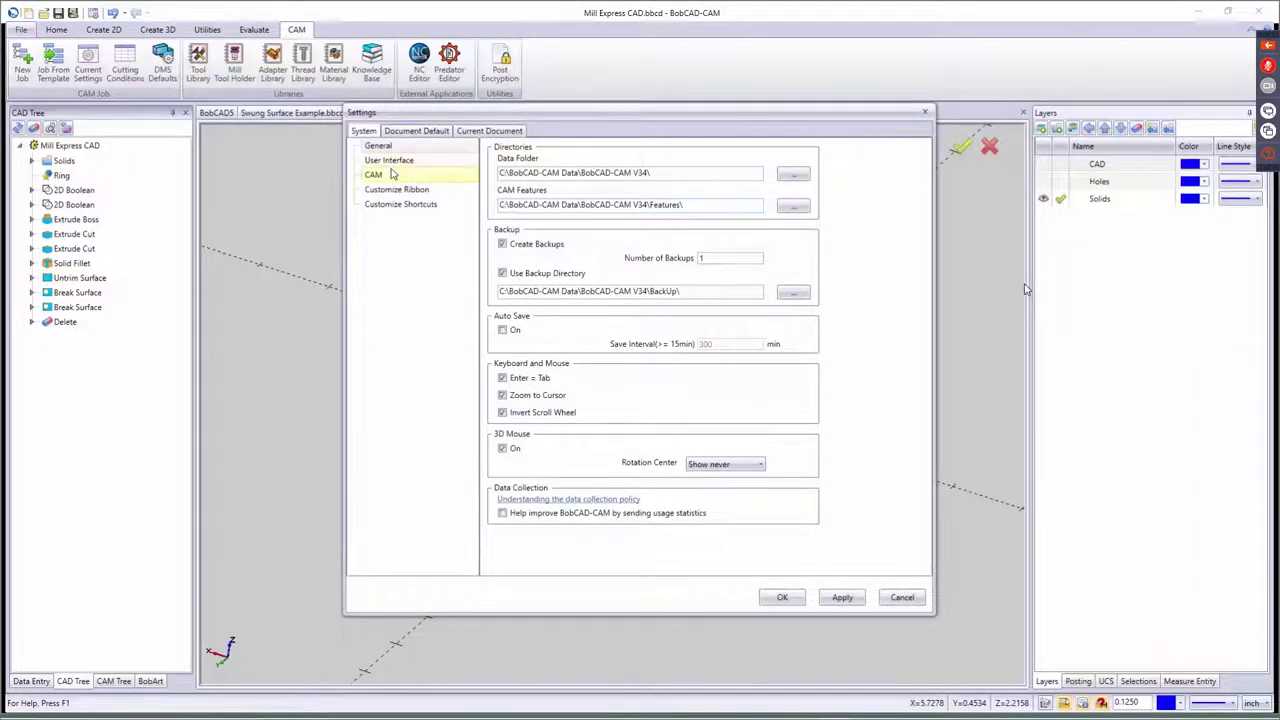
pyautogui.click(390, 192)
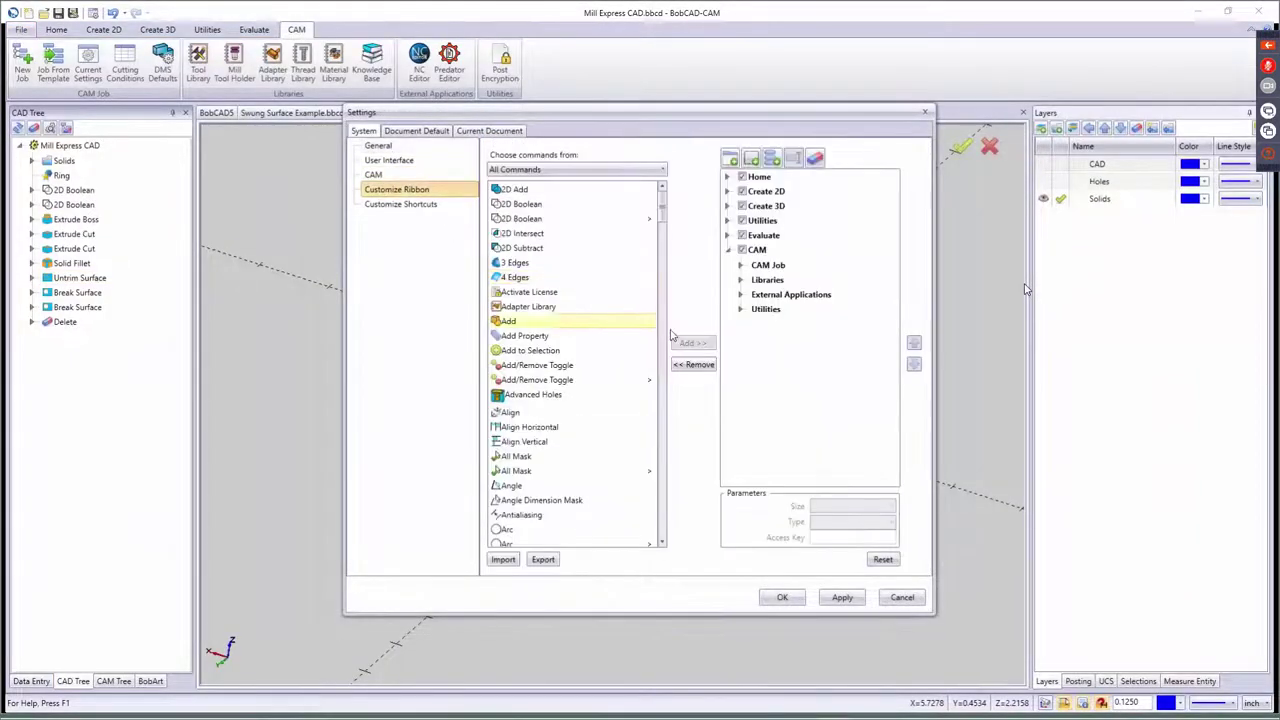
pyautogui.click(741, 294)
pyautogui.click(788, 309)
pyautogui.click(755, 310)
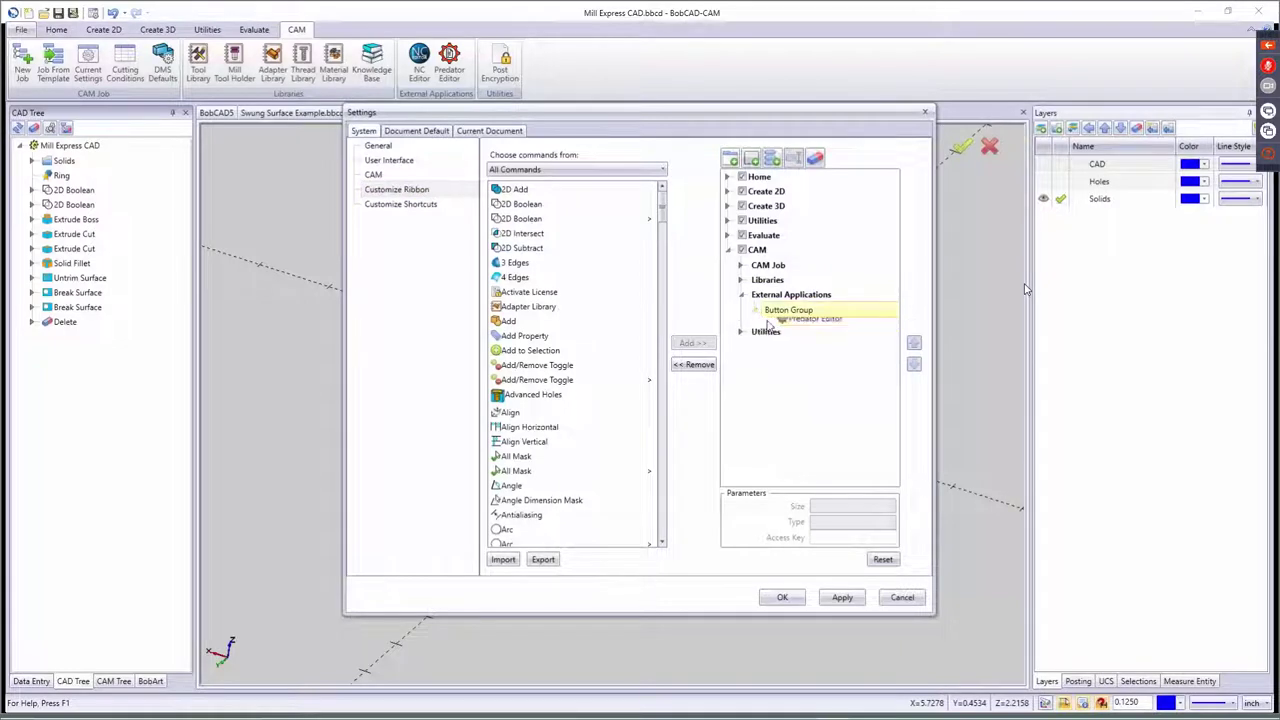
pyautogui.click(789, 340)
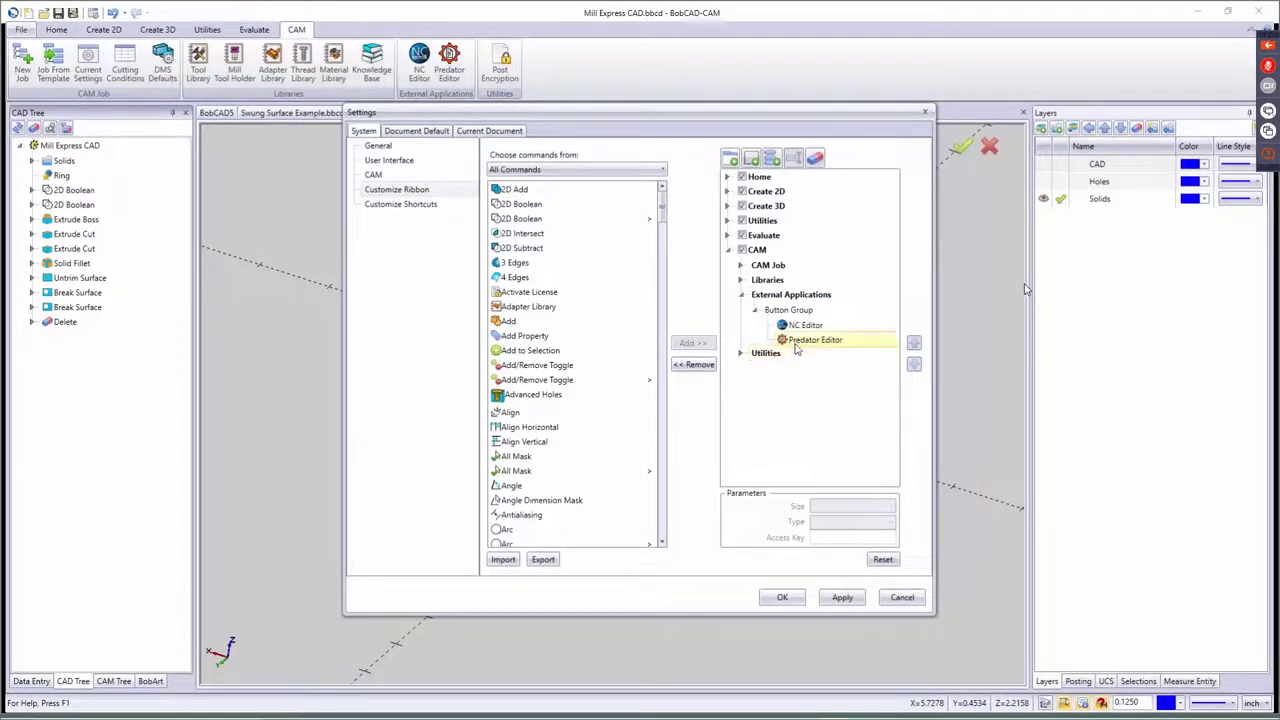
pyautogui.click(796, 341)
pyautogui.click(800, 340)
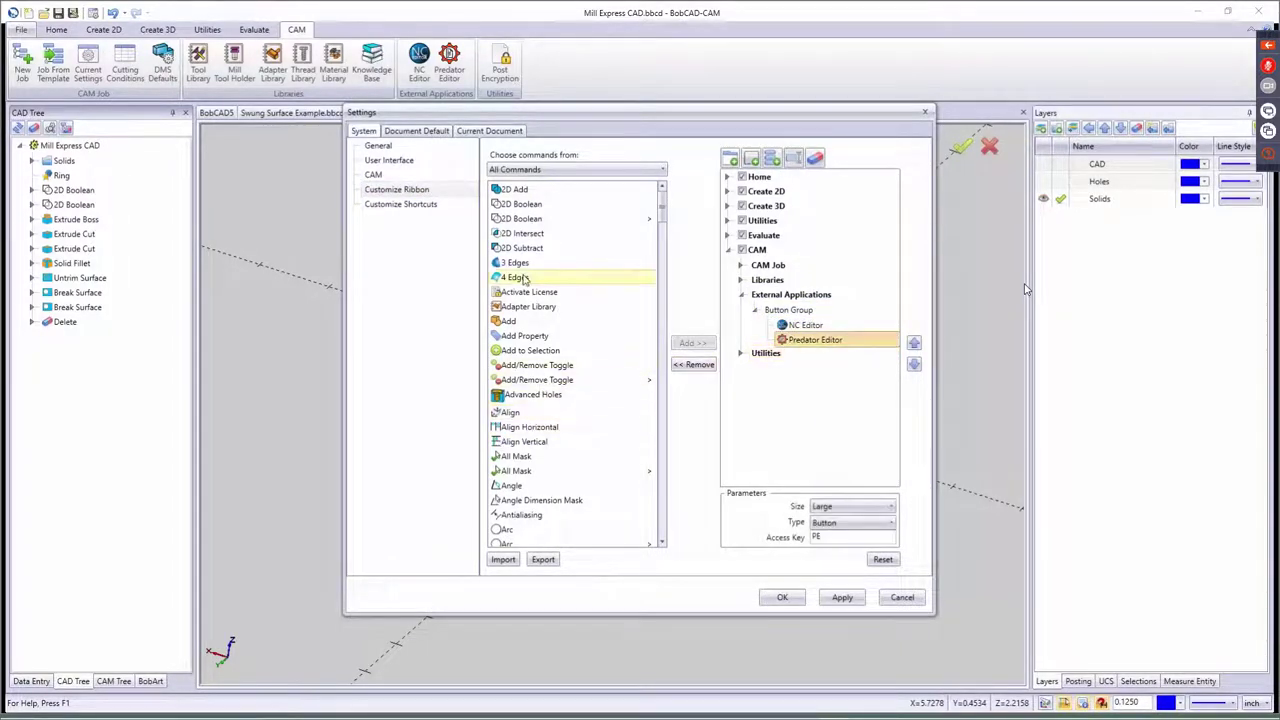
# - Add Mach3 to the External Applications button group, apply, and close Settings
pyautogui.scroll(-7, 557, 354)
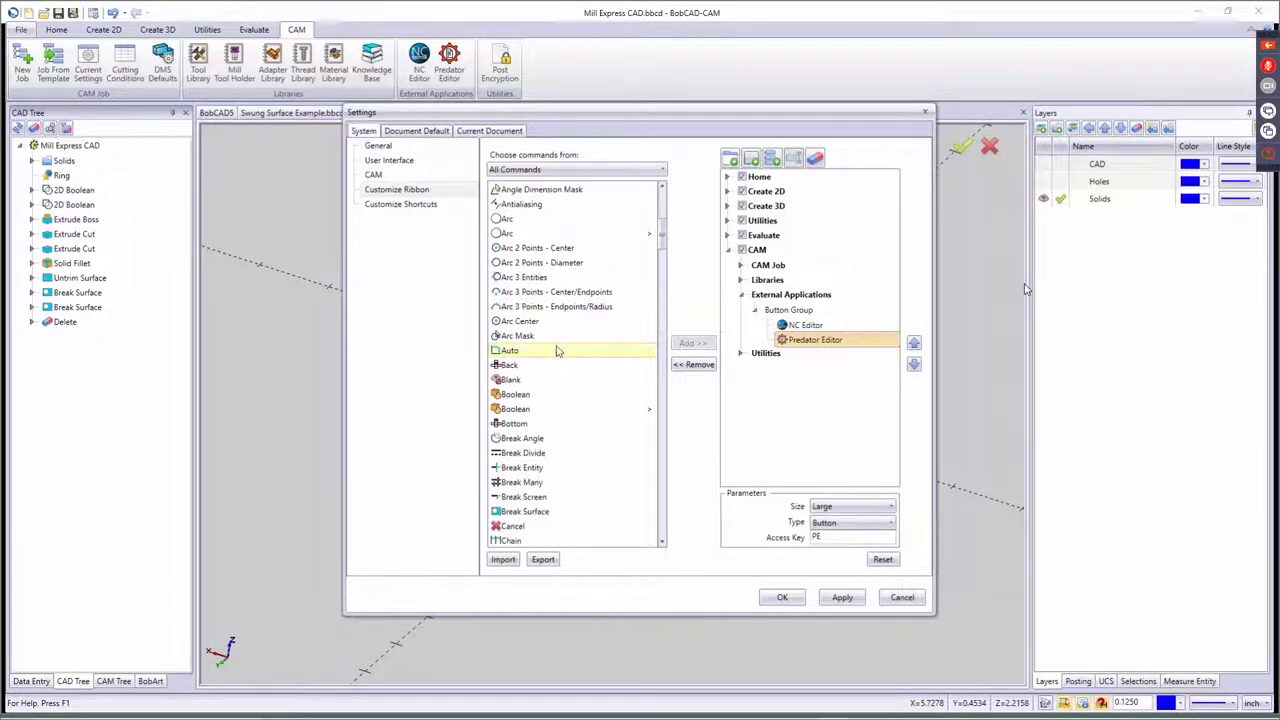
pyautogui.scroll(-20, 557, 380)
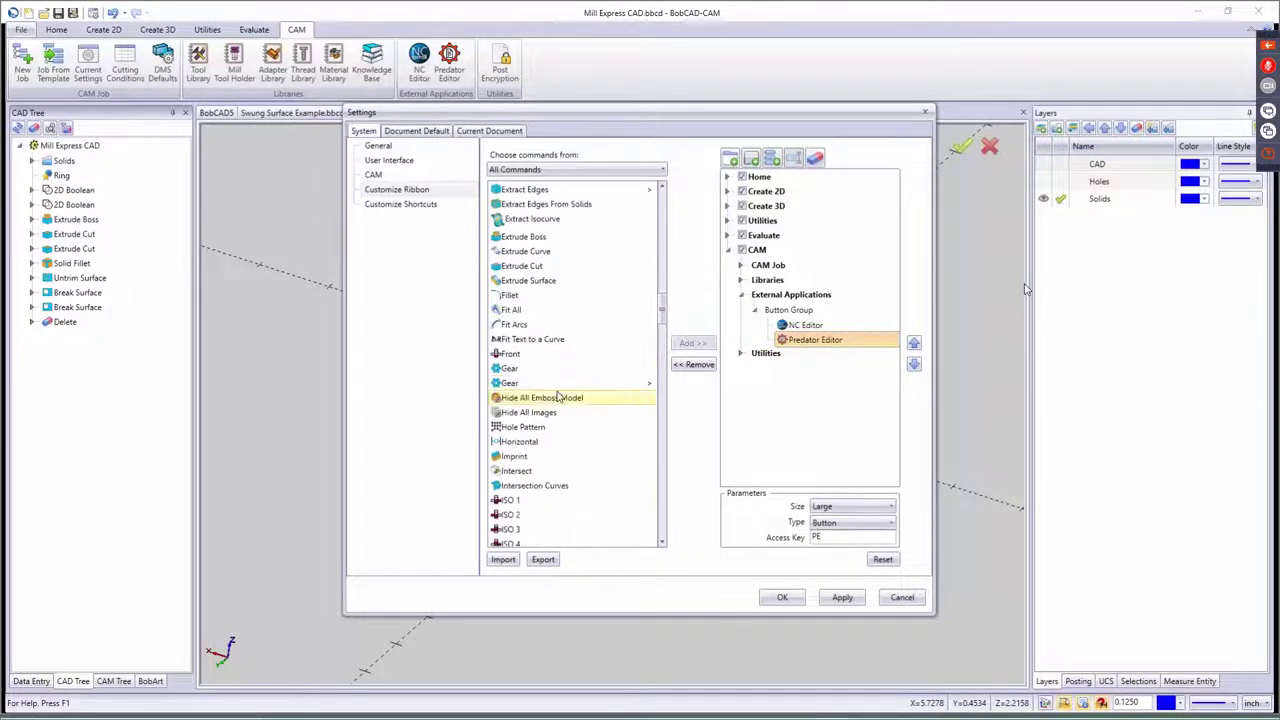
pyautogui.scroll(-6, 557, 400)
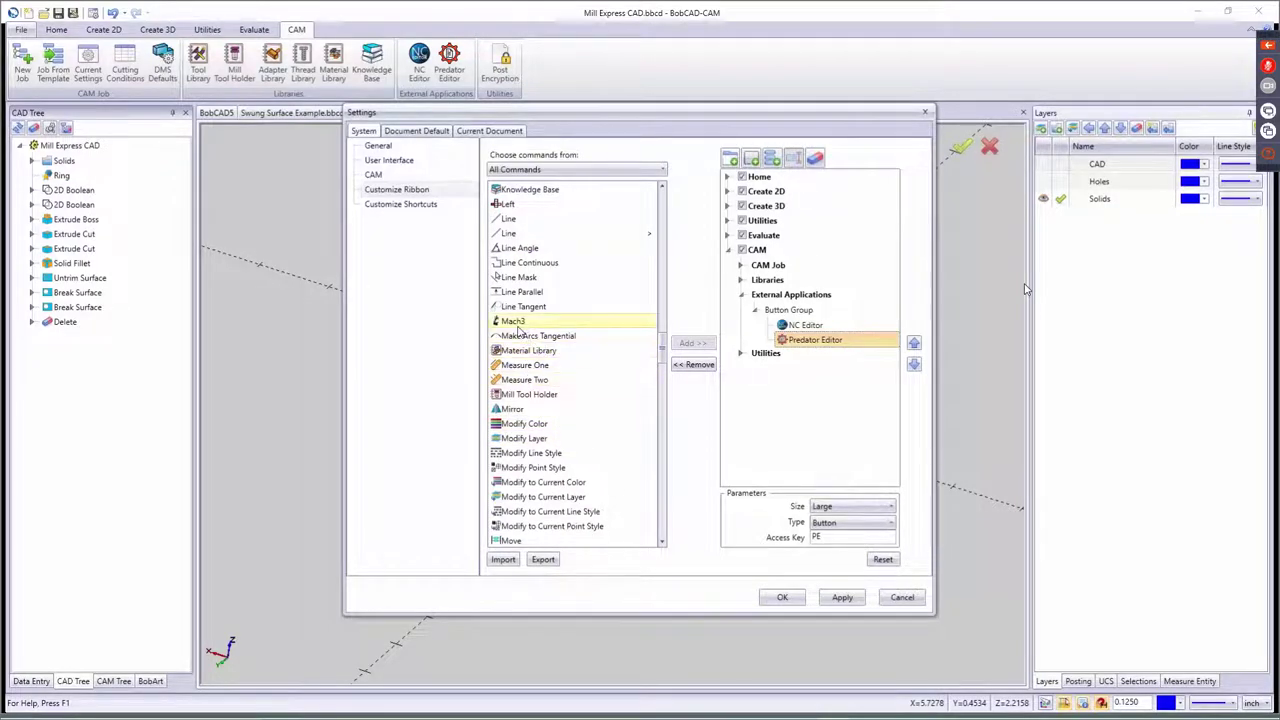
pyautogui.click(516, 322)
pyautogui.click(692, 343)
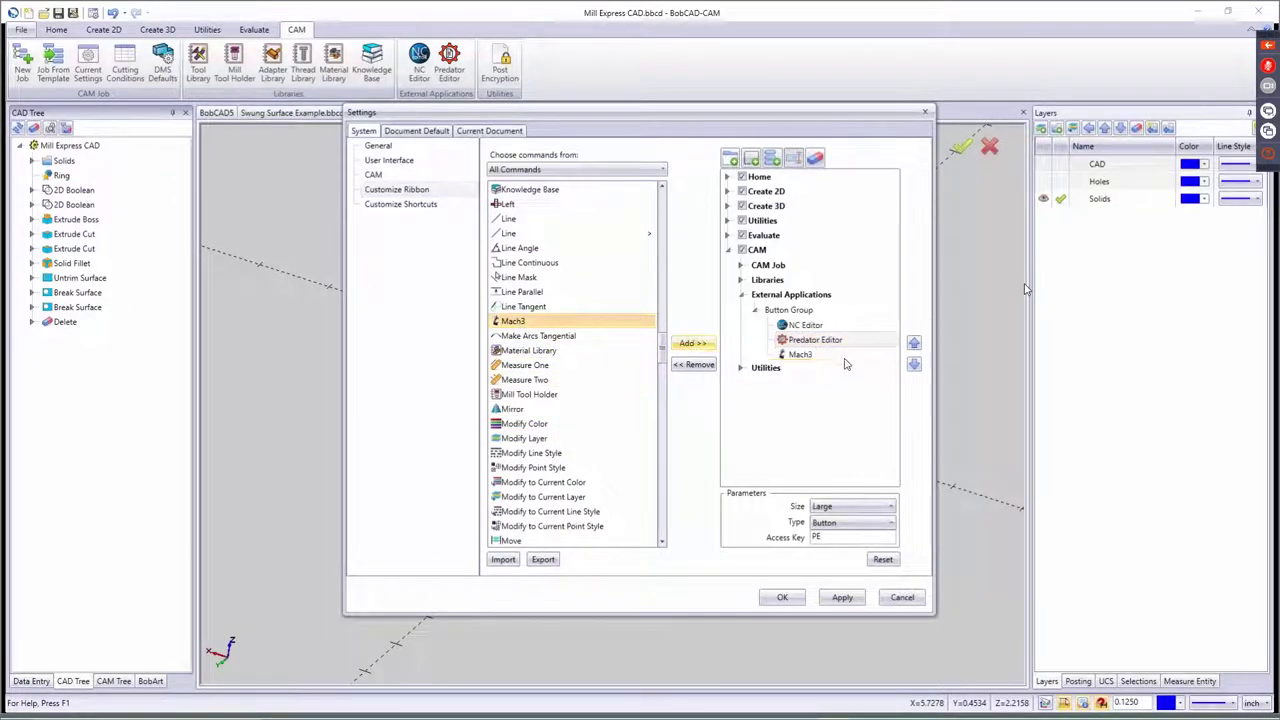
pyautogui.click(845, 598)
pyautogui.click(782, 597)
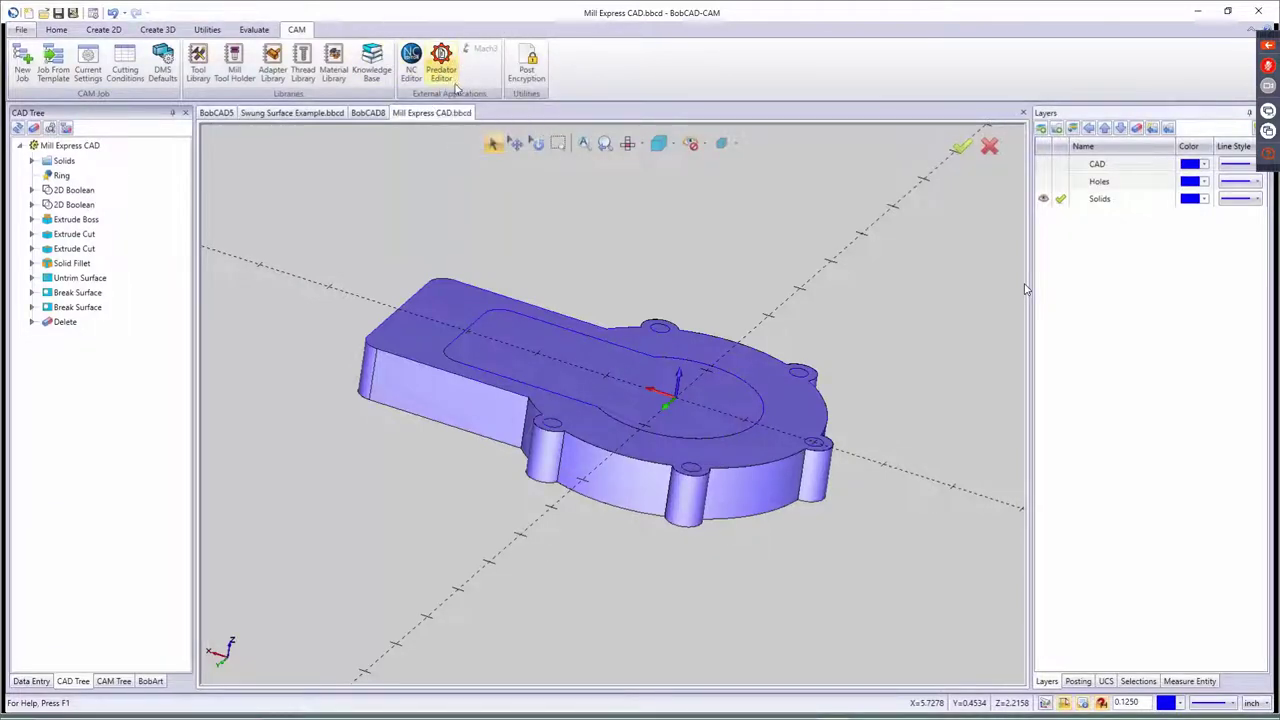
# - Open the Stock Material Library from the CAM tab's Libraries group
pyautogui.click(342, 70)
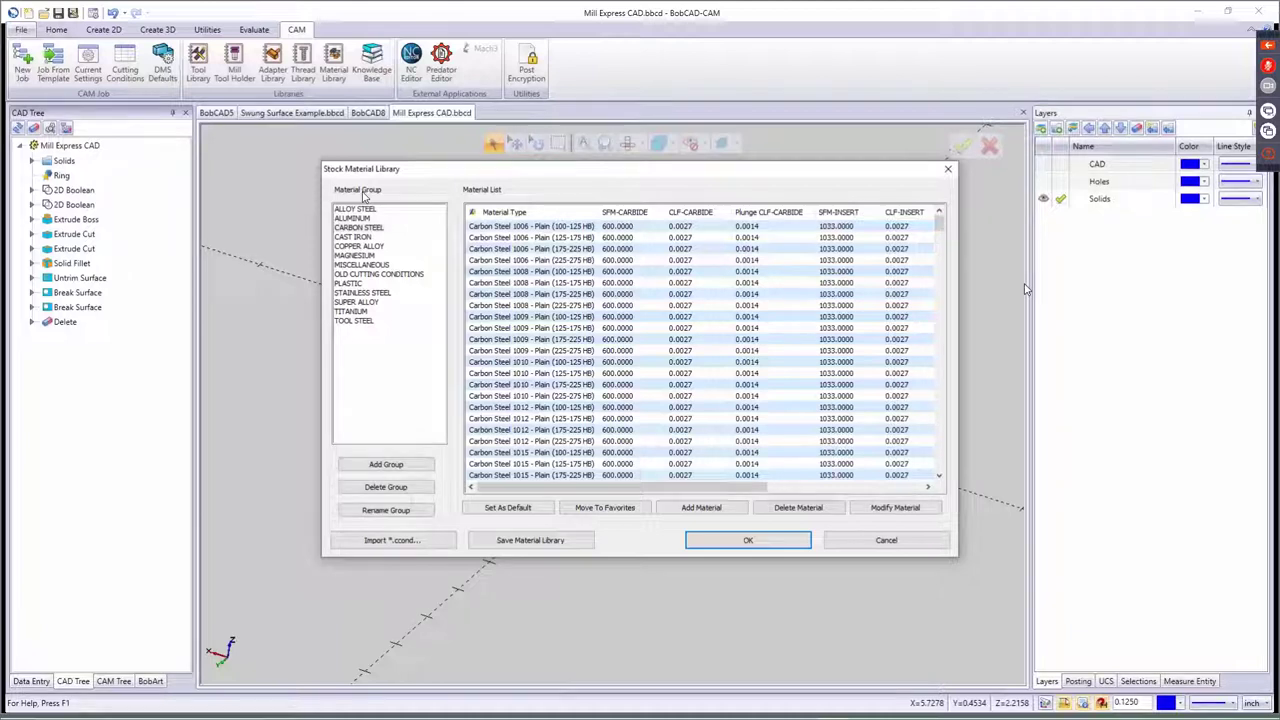
# - Add a material group named WOOD and start a new material inside it
pyautogui.click(375, 465)
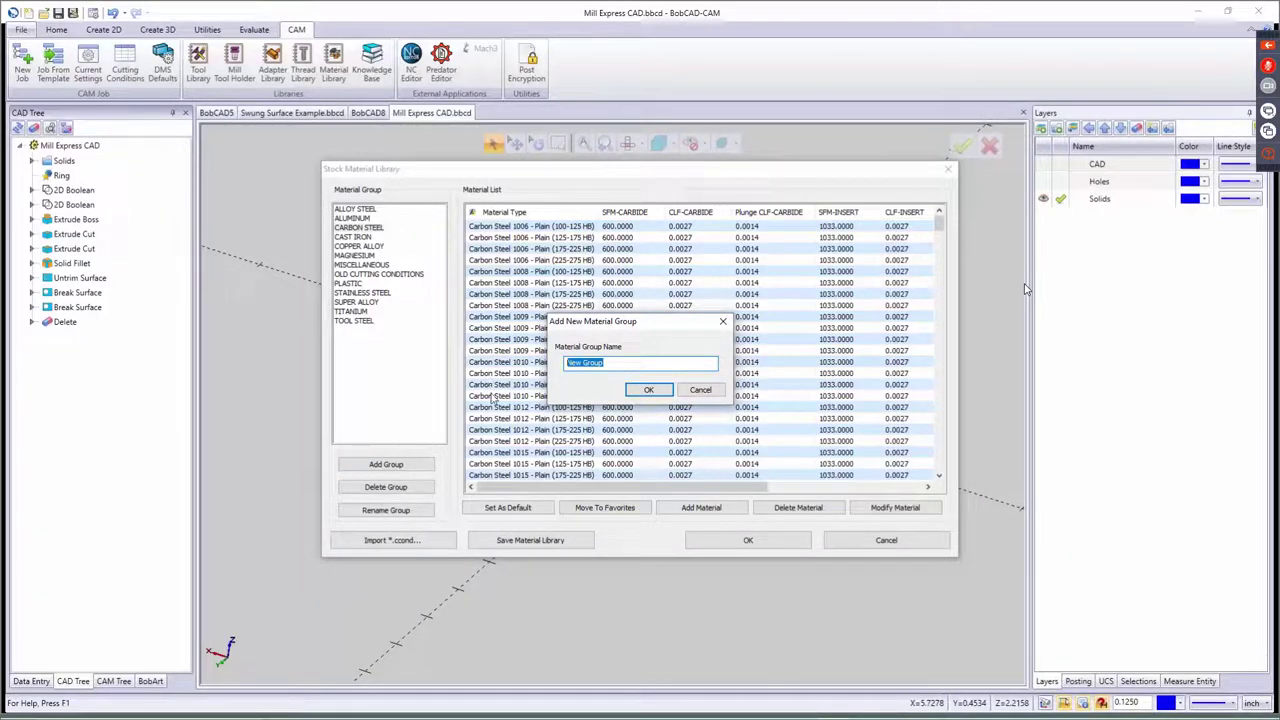
pyautogui.write('WOOD')
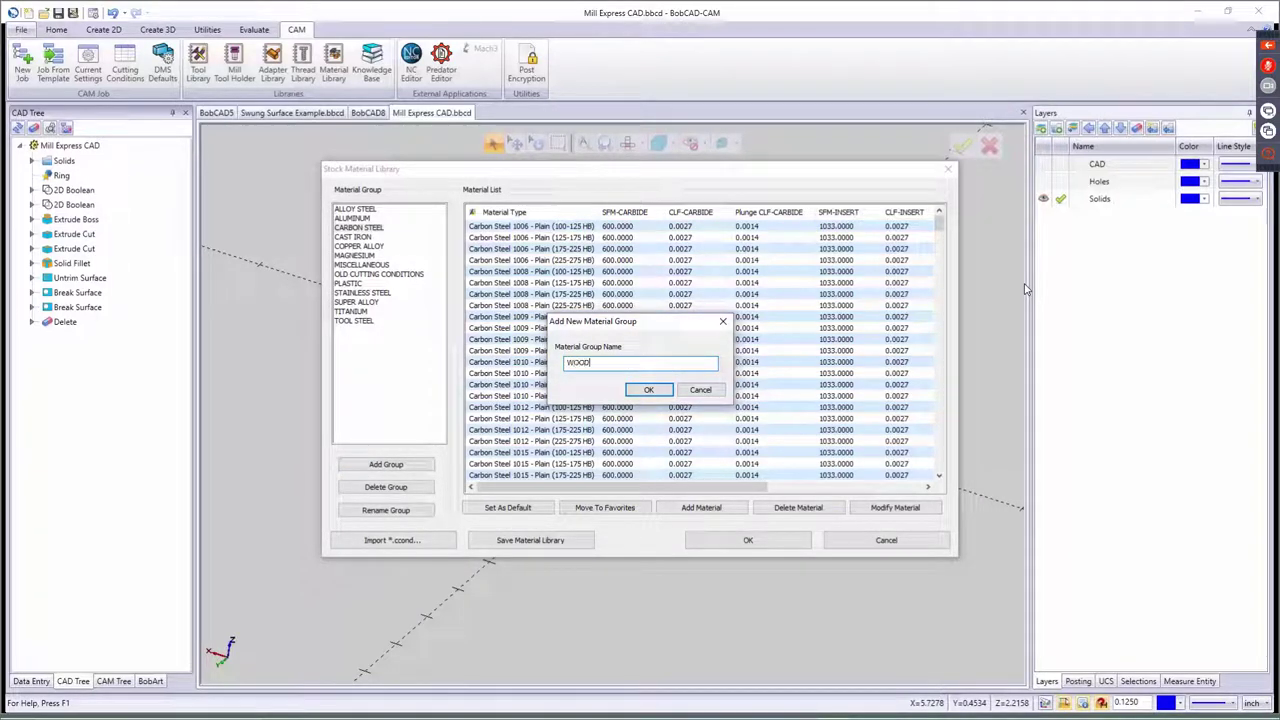
pyautogui.click(649, 396)
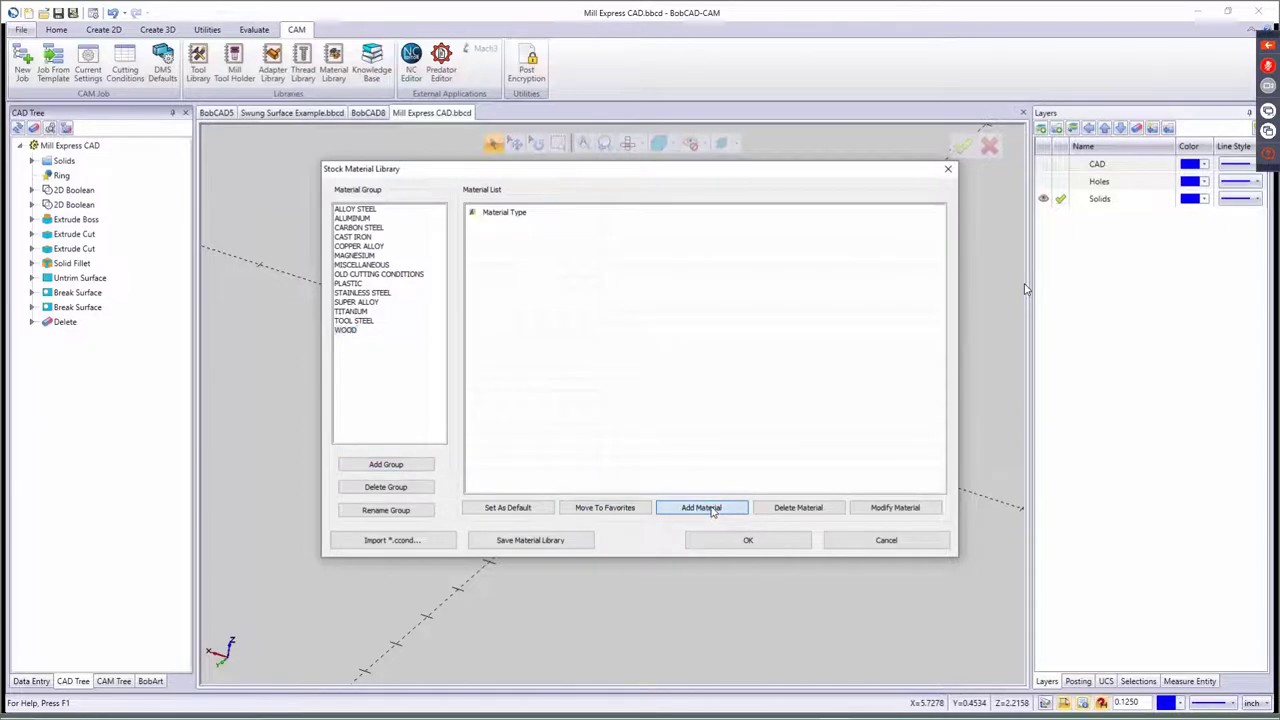
pyautogui.click(705, 509)
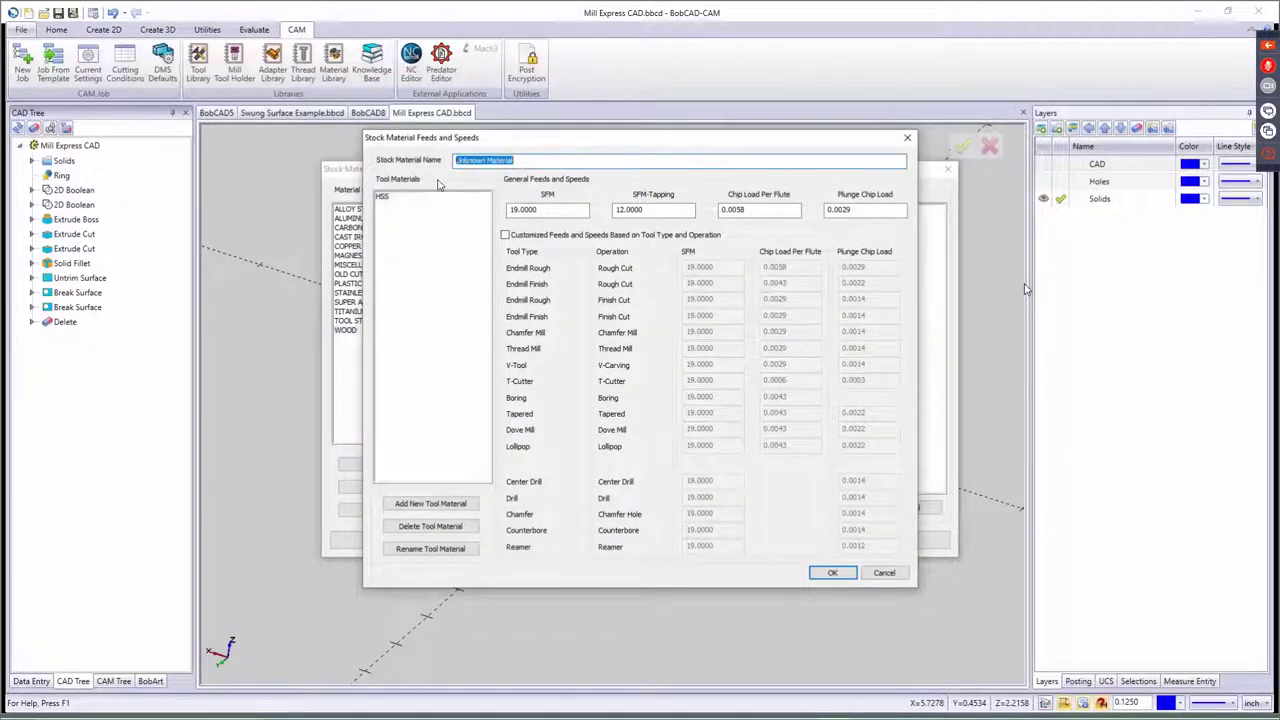
# - Define stock material 'pine' using HSS with Customized Feeds and Speeds enabled, and save it
pyautogui.write('pine')
pyautogui.click(387, 200)
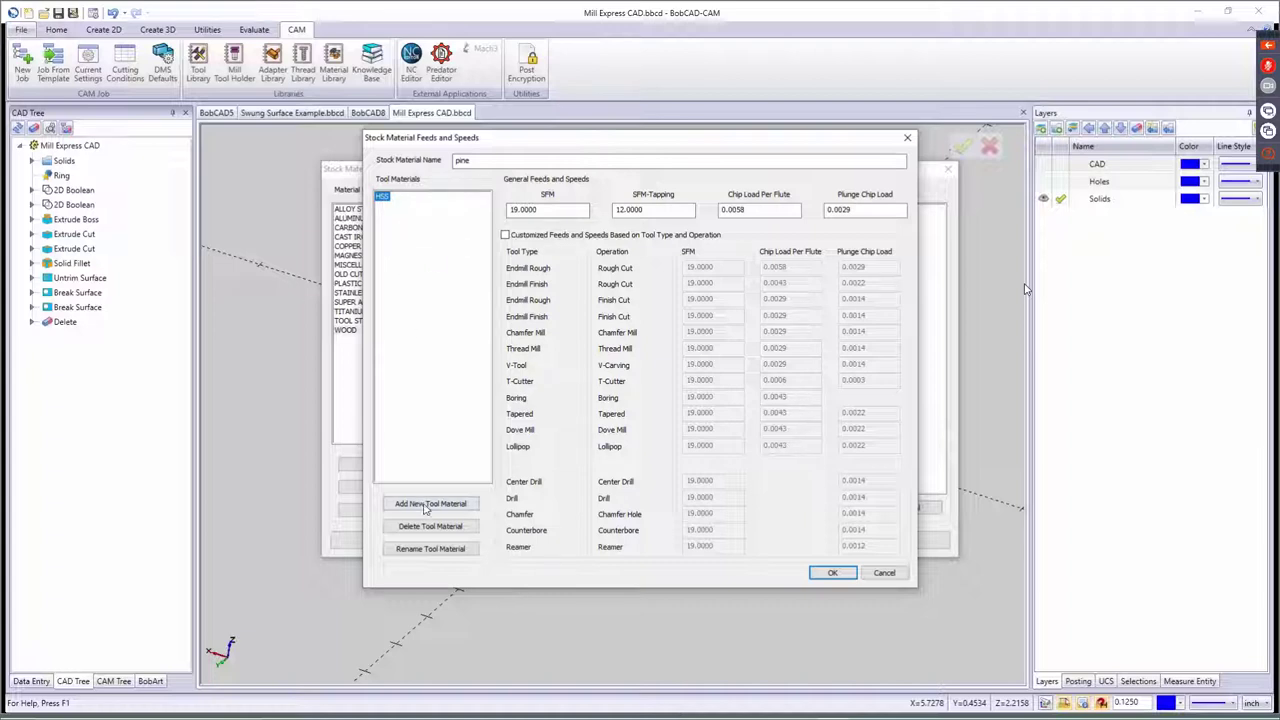
pyautogui.click(548, 209)
pyautogui.doubleClick(525, 209)
pyautogui.click(677, 211)
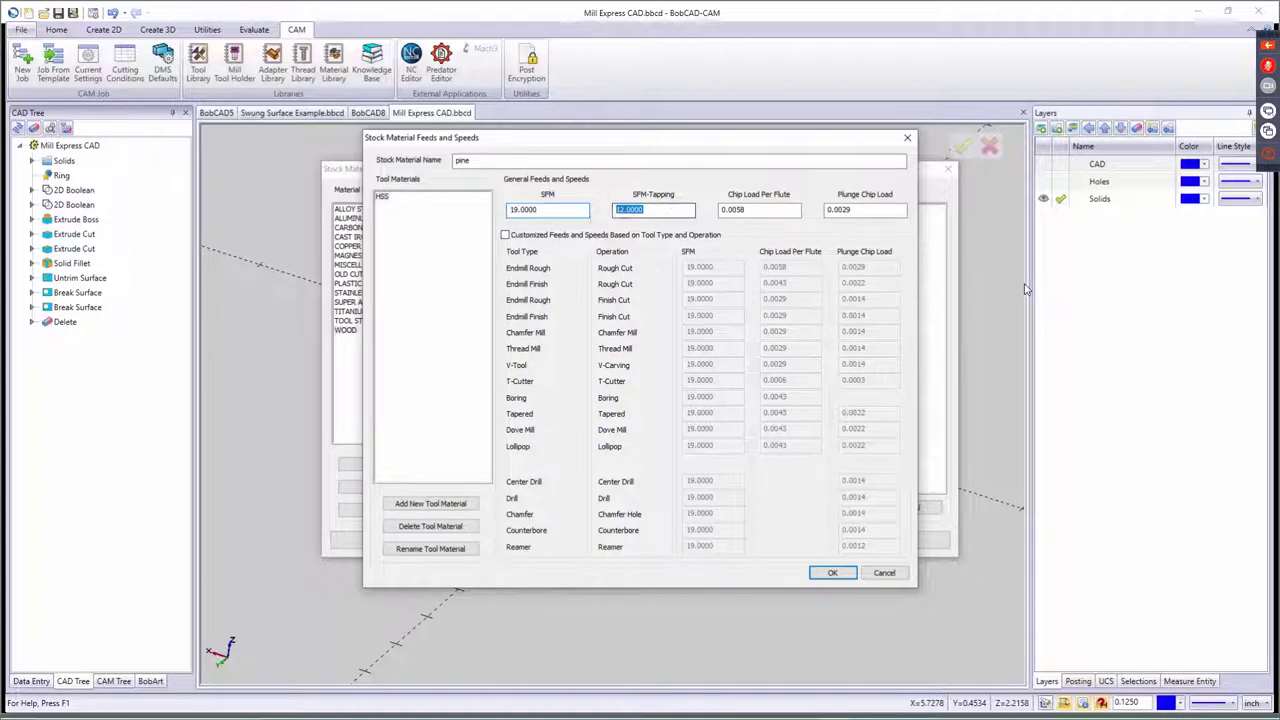
pyautogui.doubleClick(509, 212)
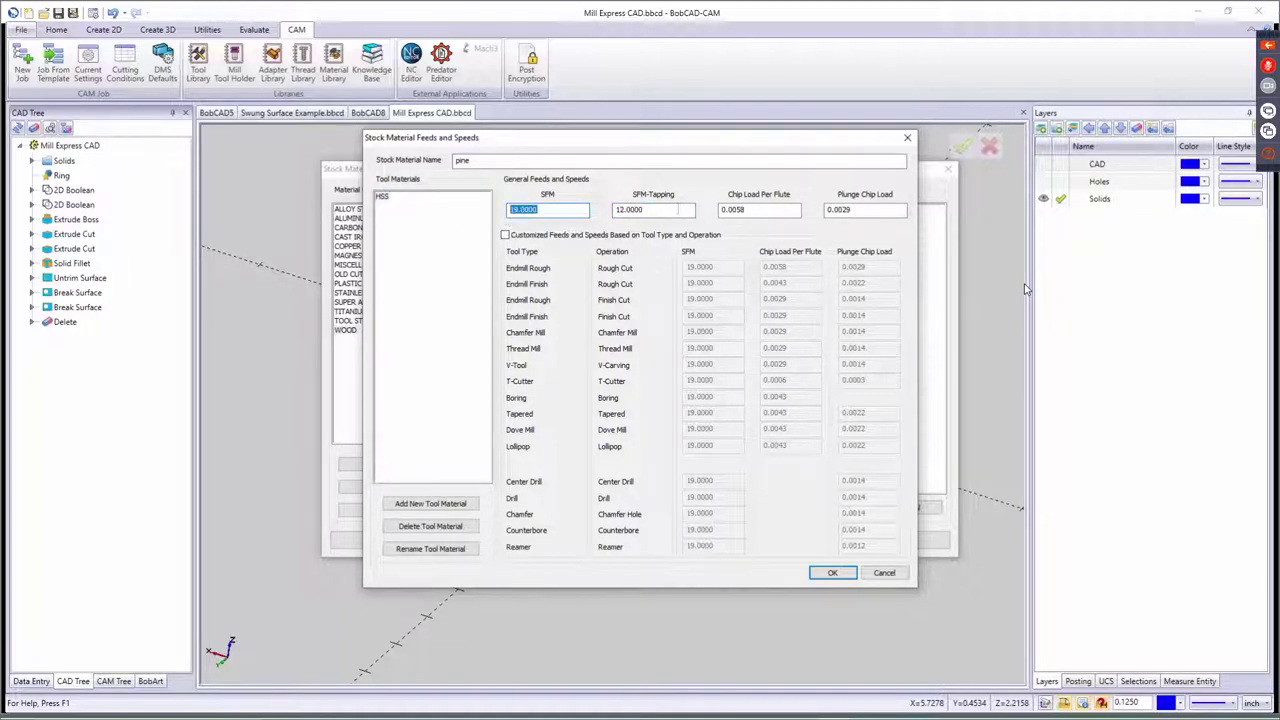
pyautogui.press('Tab')
pyautogui.press('Tab')
pyautogui.press('Tab')
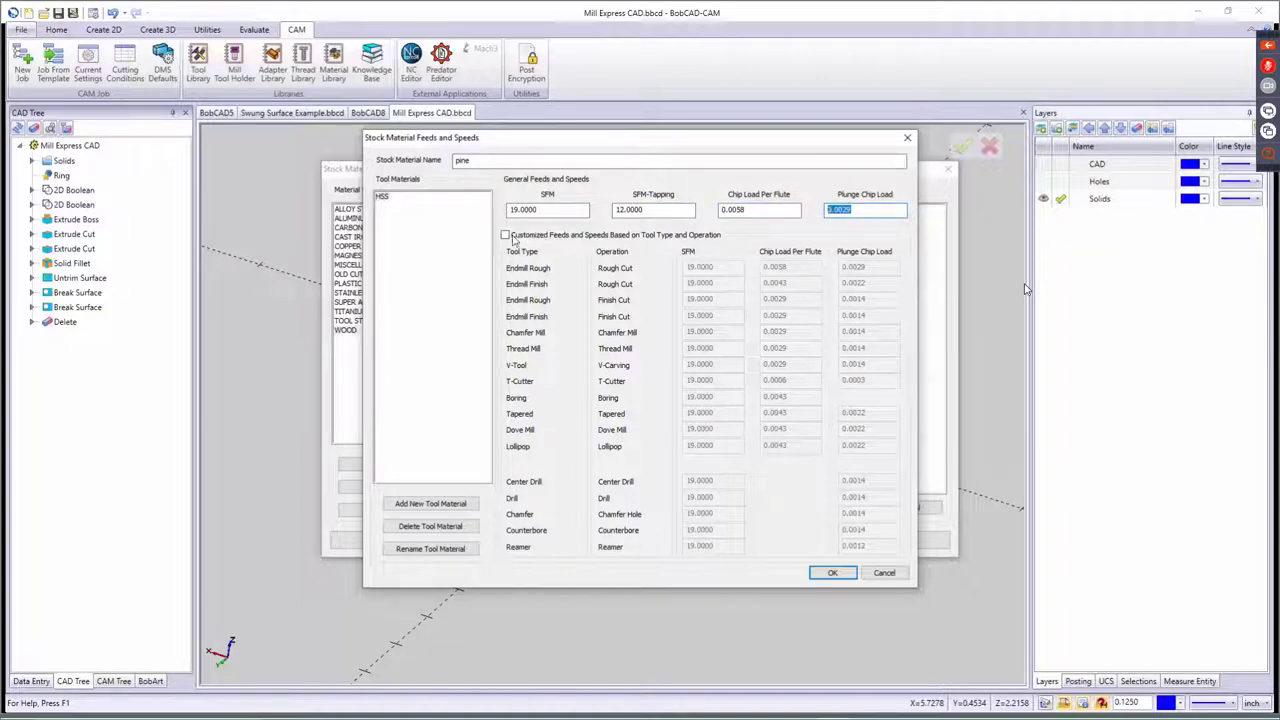
pyautogui.click(505, 234)
pyautogui.press('Tab')
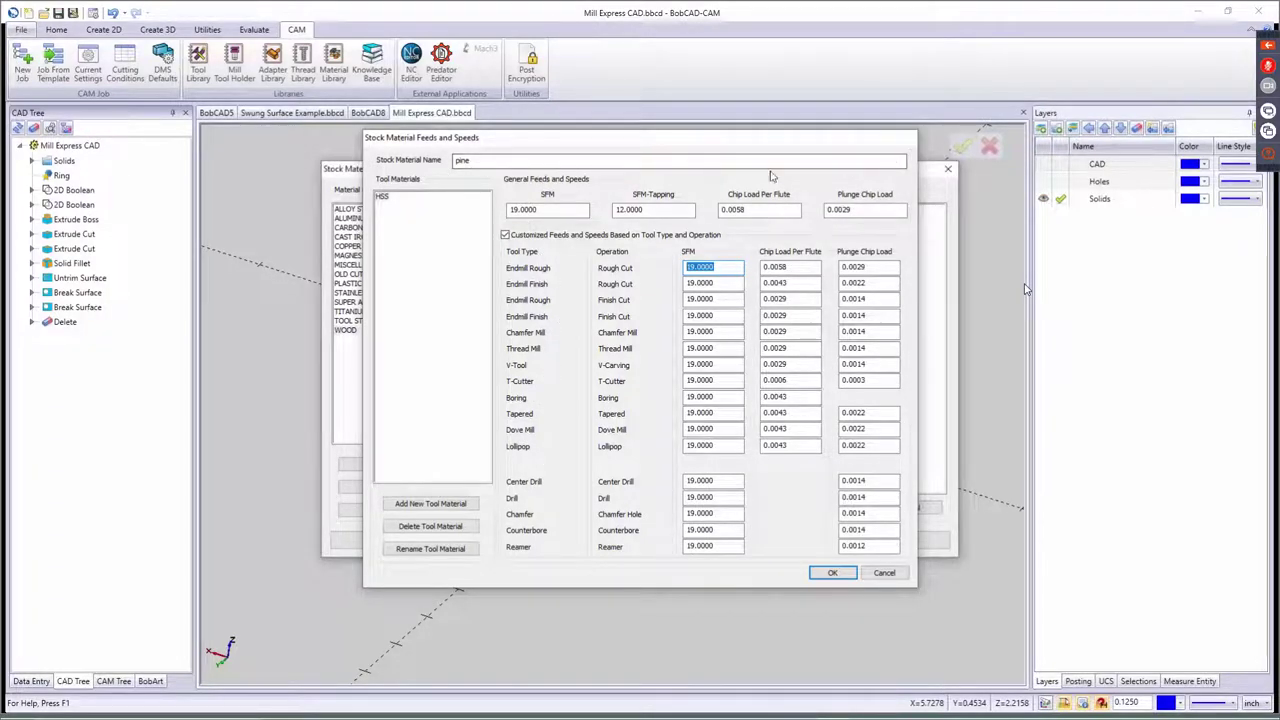
pyautogui.press('Return')
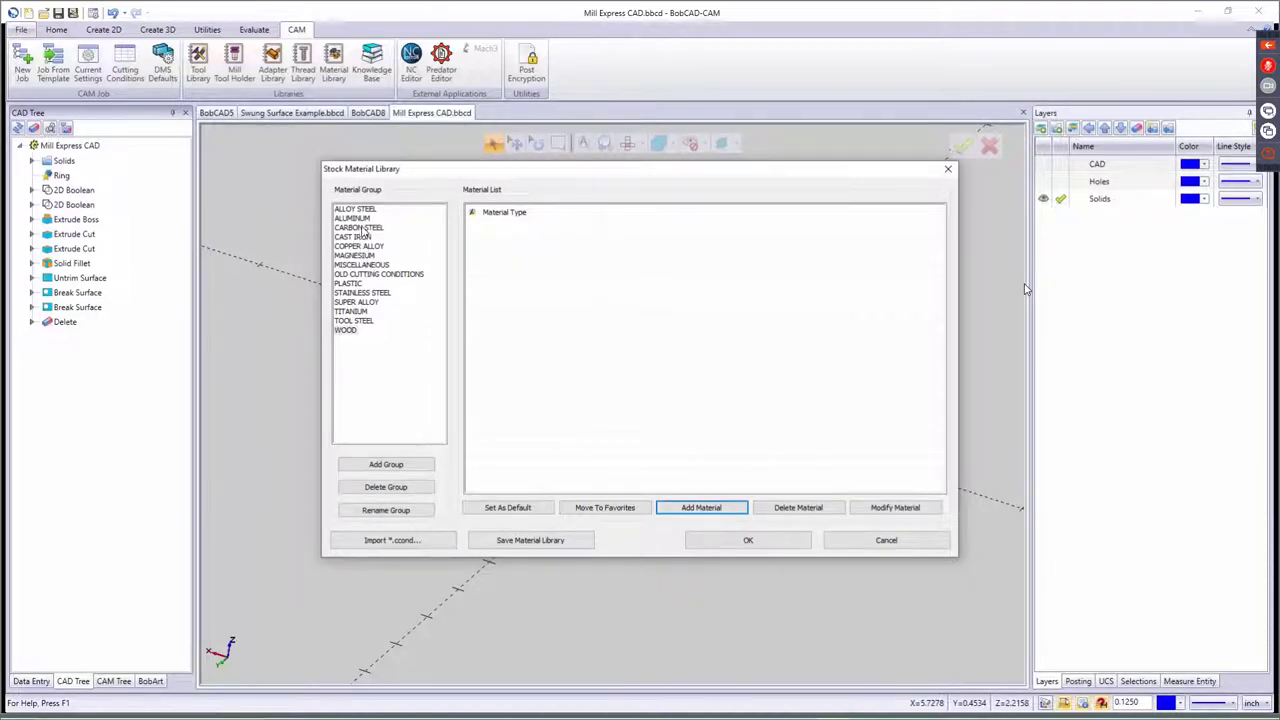
# - Inspect Carbon Steel 1018 - Plain (100-125 HB) HSS and carbide values, then cancel unchanged
pyautogui.click(364, 232)
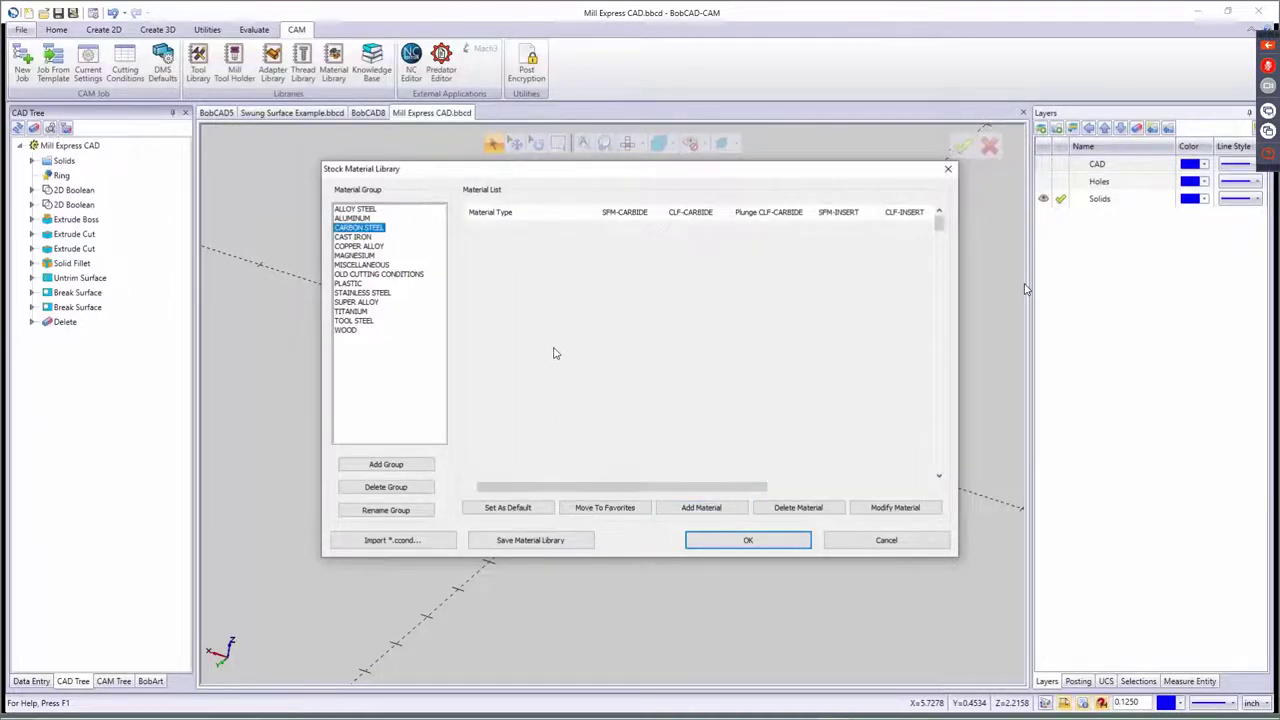
pyautogui.click(512, 351)
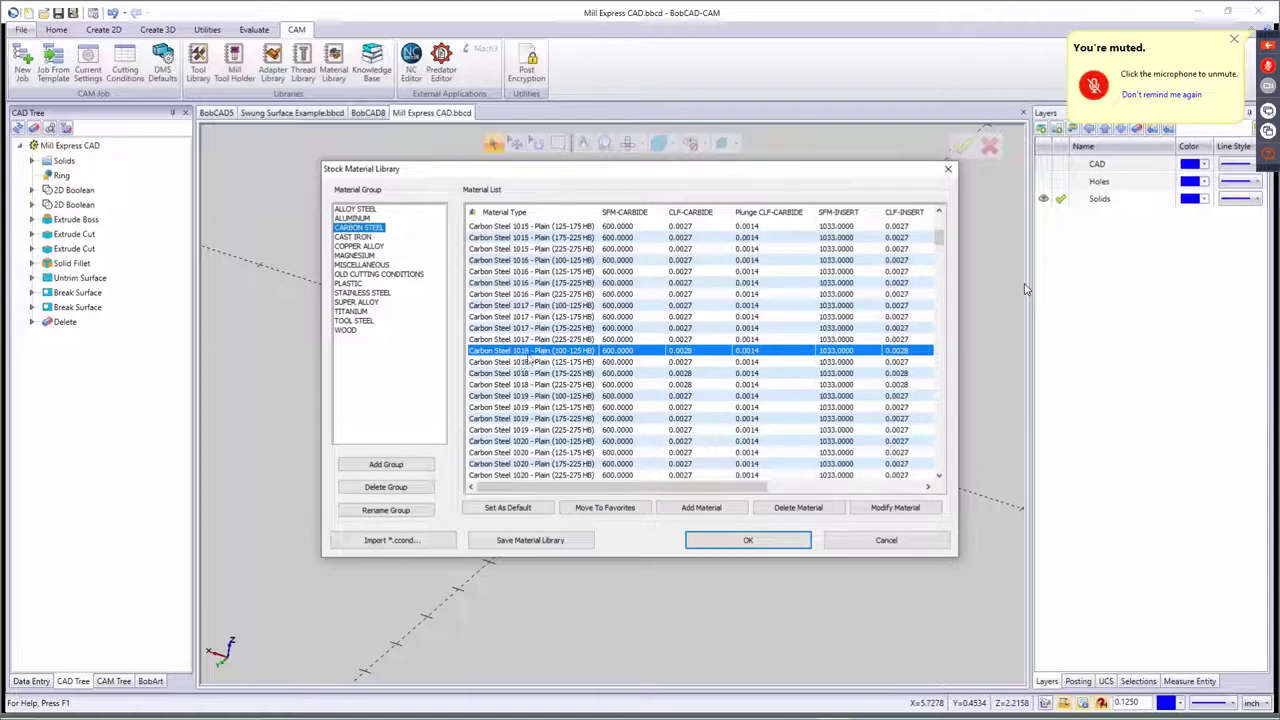
pyautogui.click(883, 508)
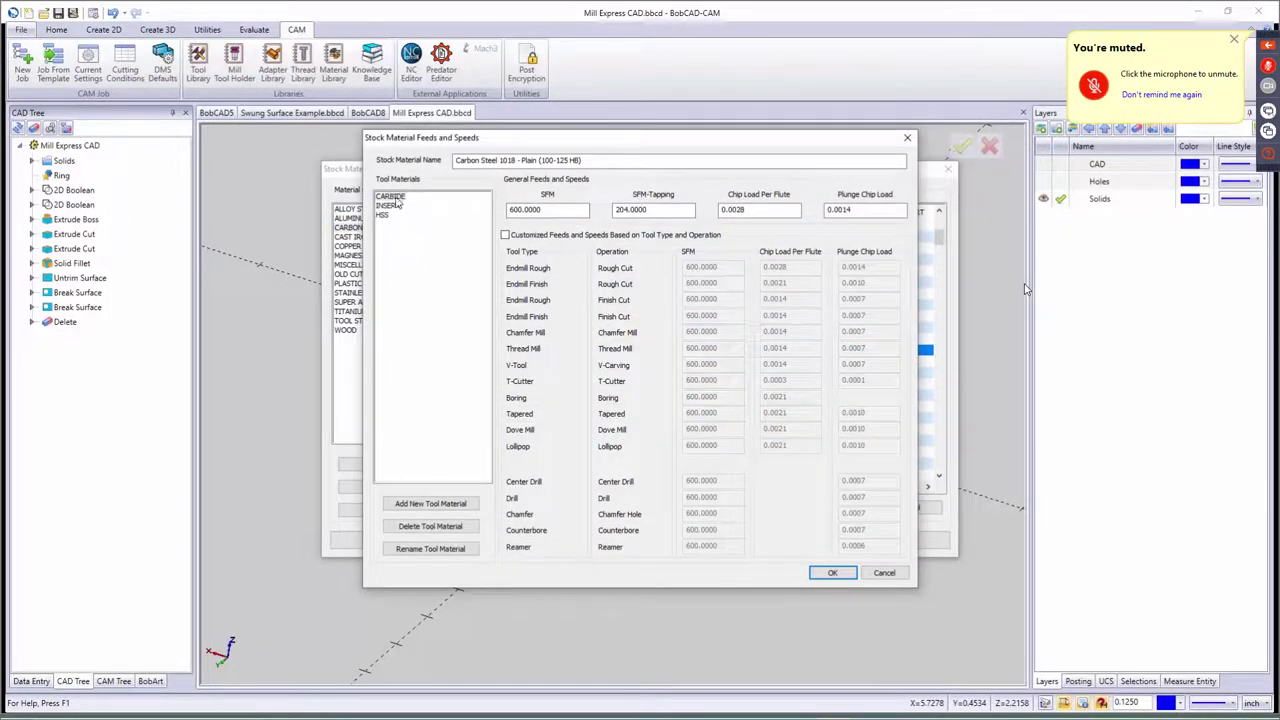
pyautogui.click(382, 215)
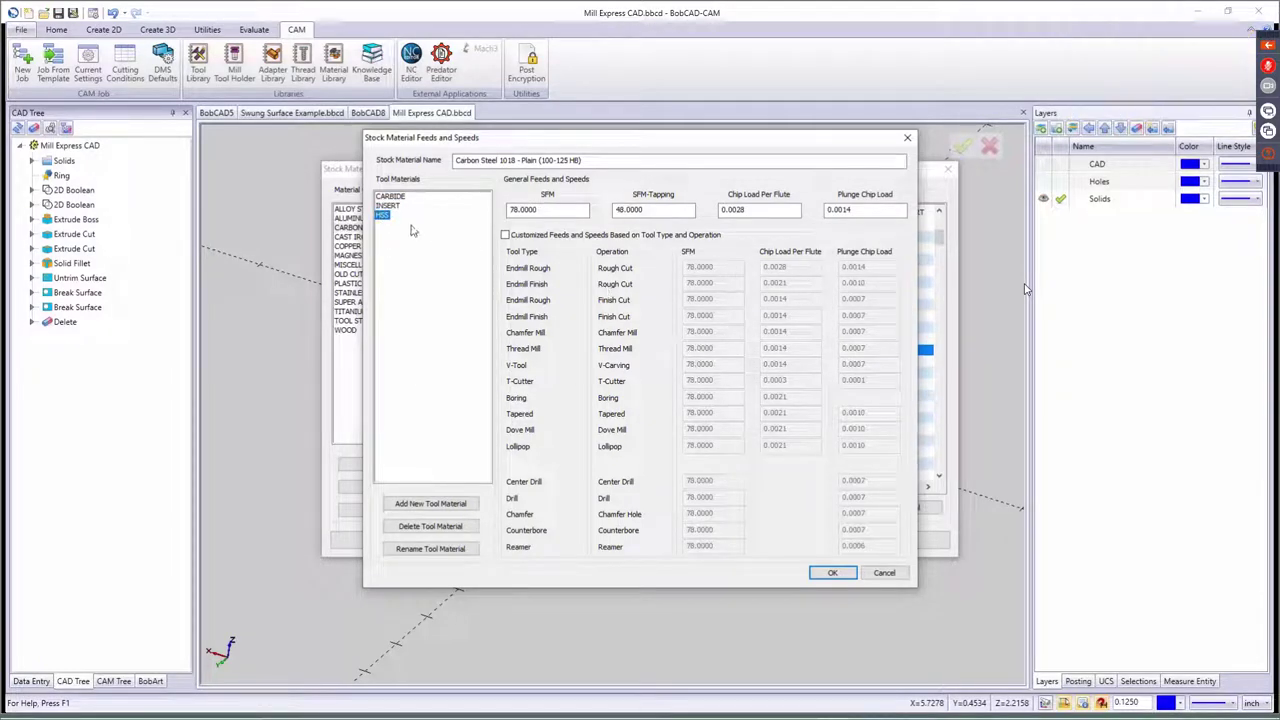
pyautogui.click(390, 197)
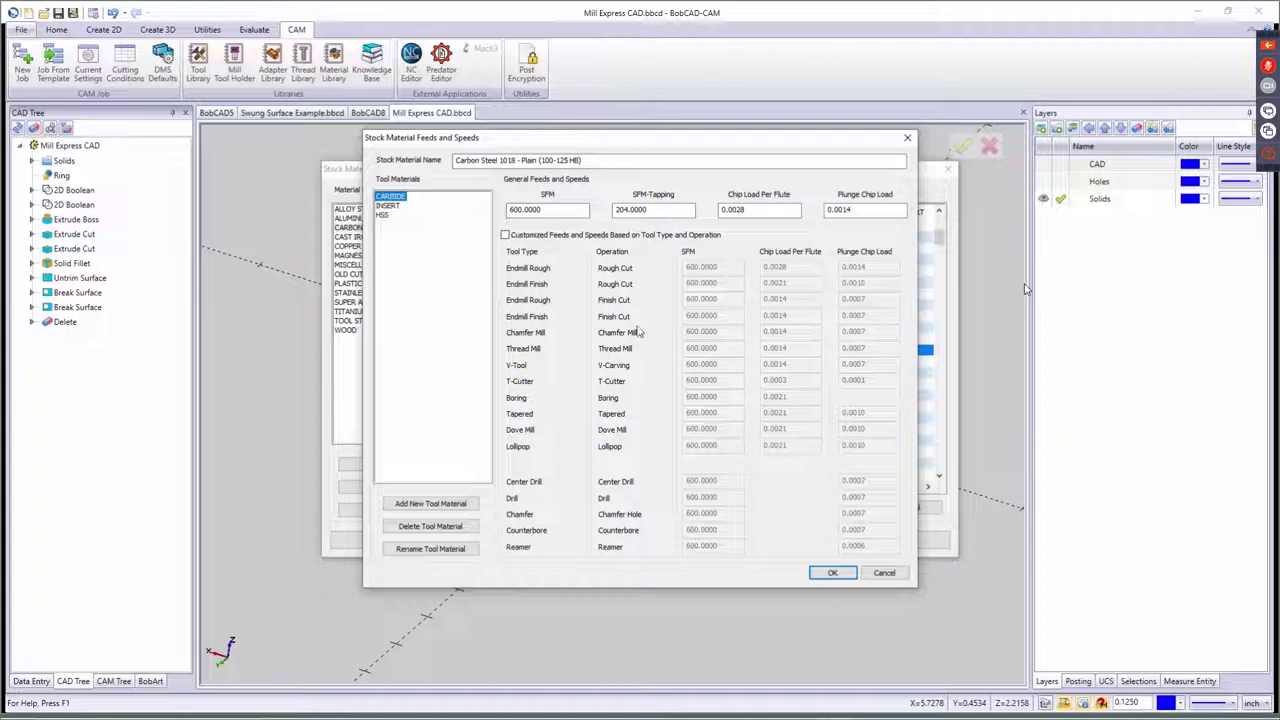
pyautogui.click(894, 574)
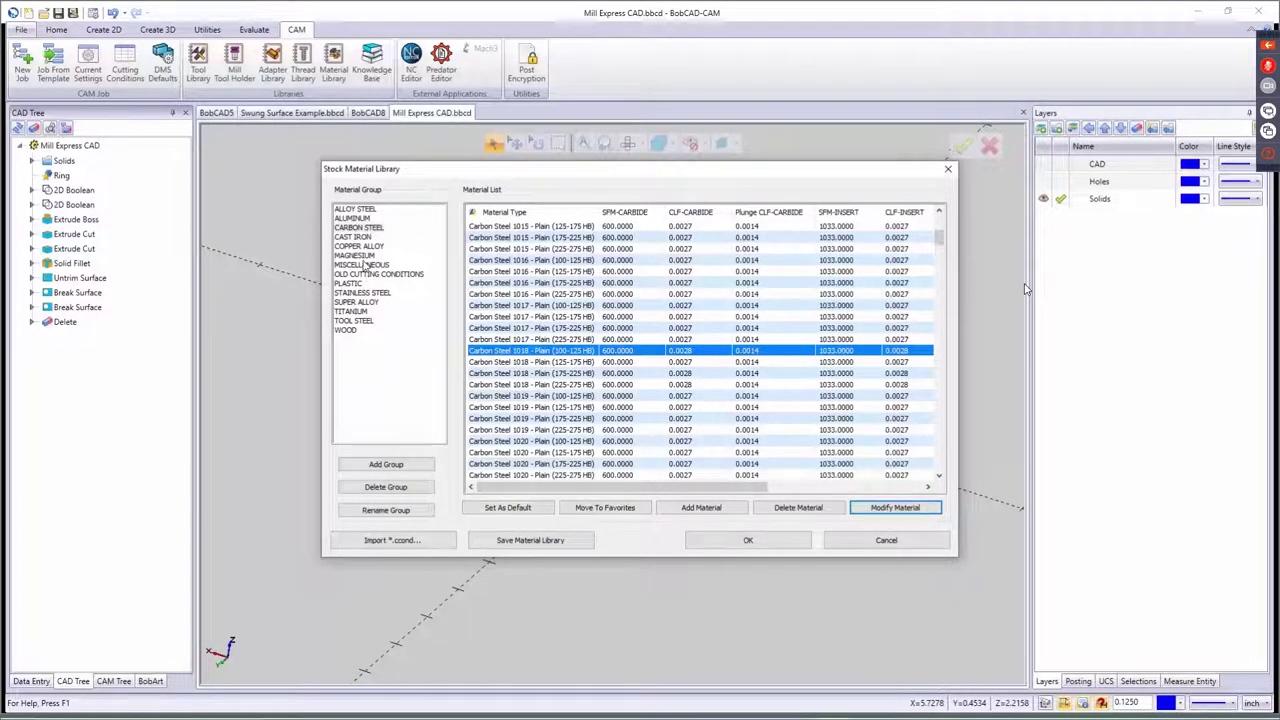
# - Move Carbon Steel 1018 and PLASTIC's Polypropylene into Favorites, then check the Favorites group
pyautogui.click(619, 510)
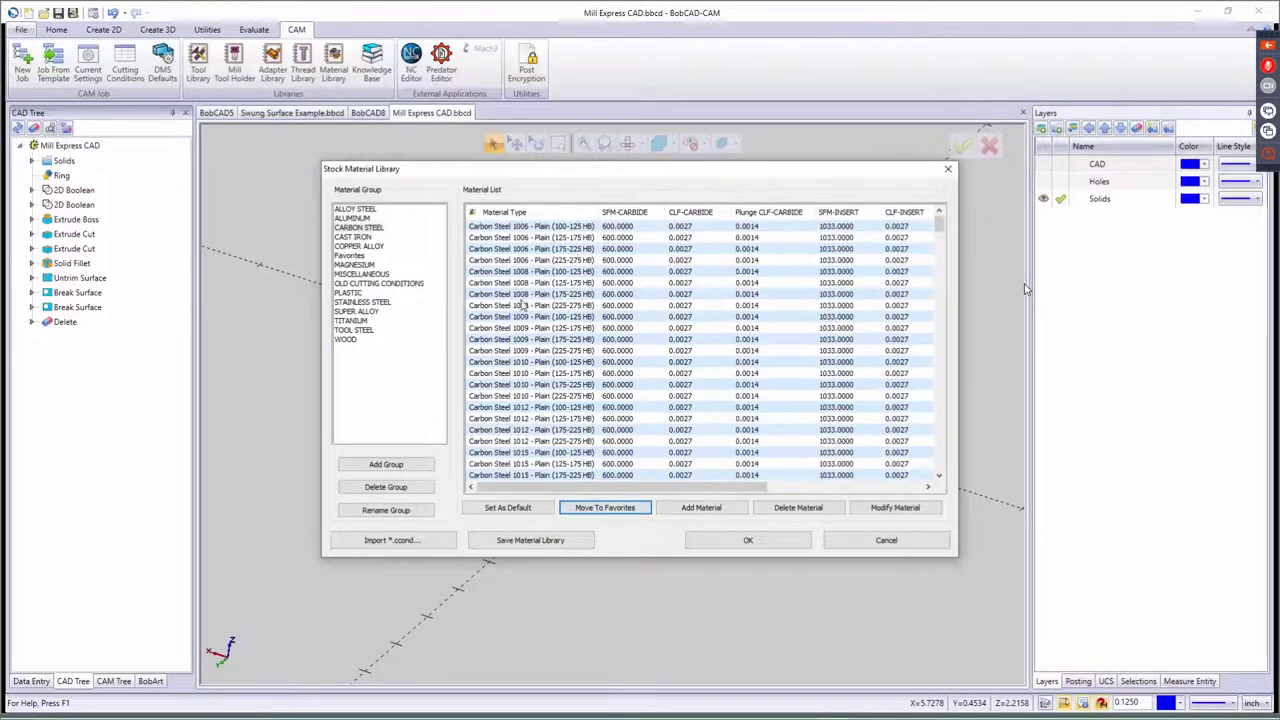
pyautogui.click(350, 256)
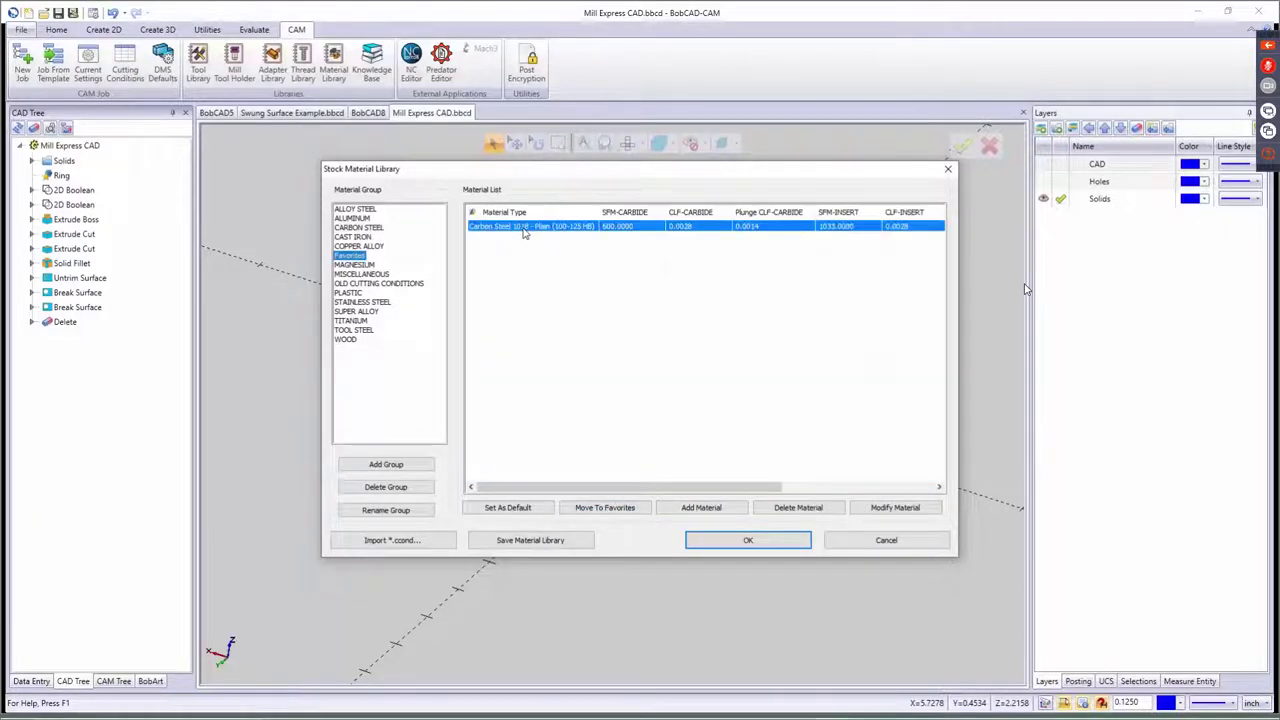
pyautogui.click(350, 292)
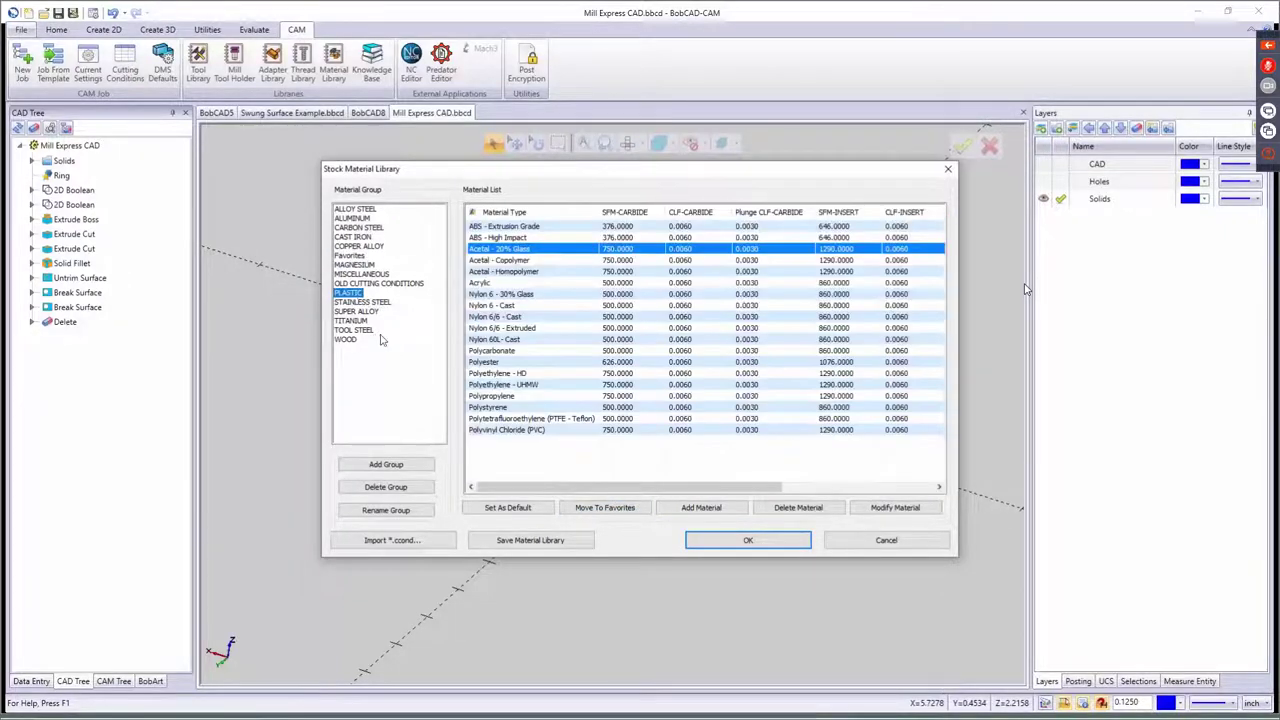
pyautogui.click(500, 398)
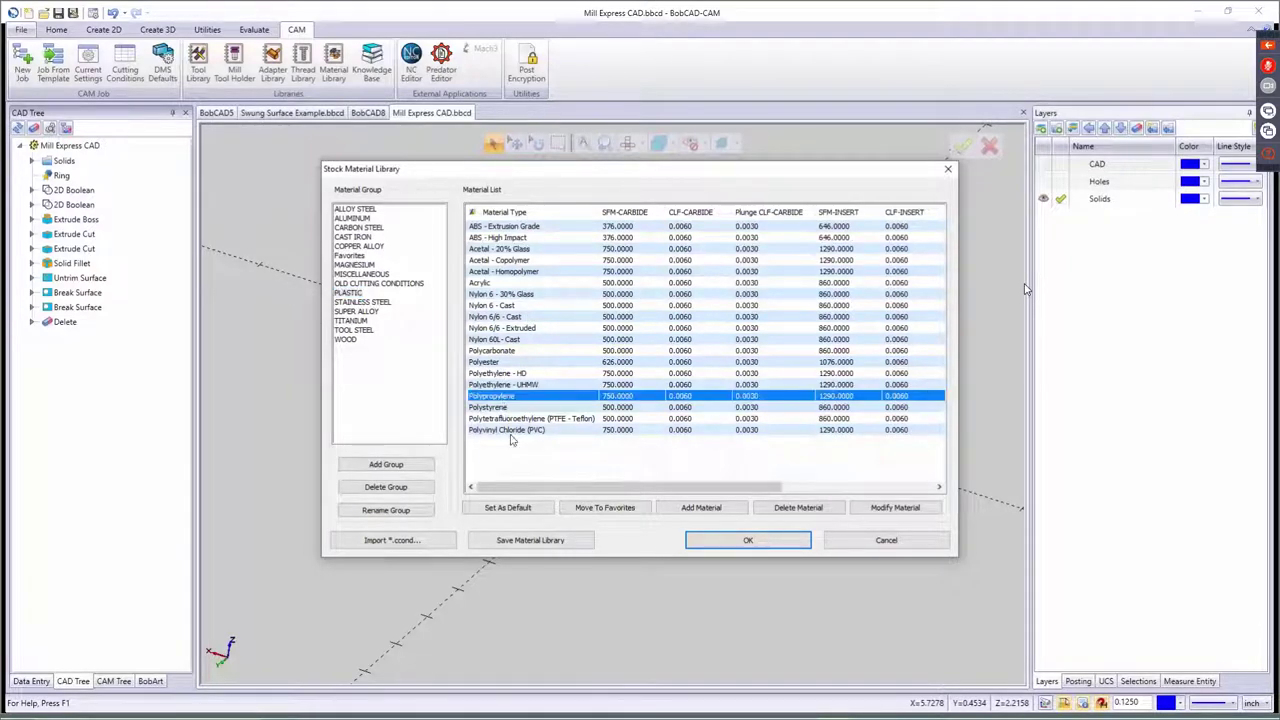
pyautogui.click(608, 508)
pyautogui.click(349, 256)
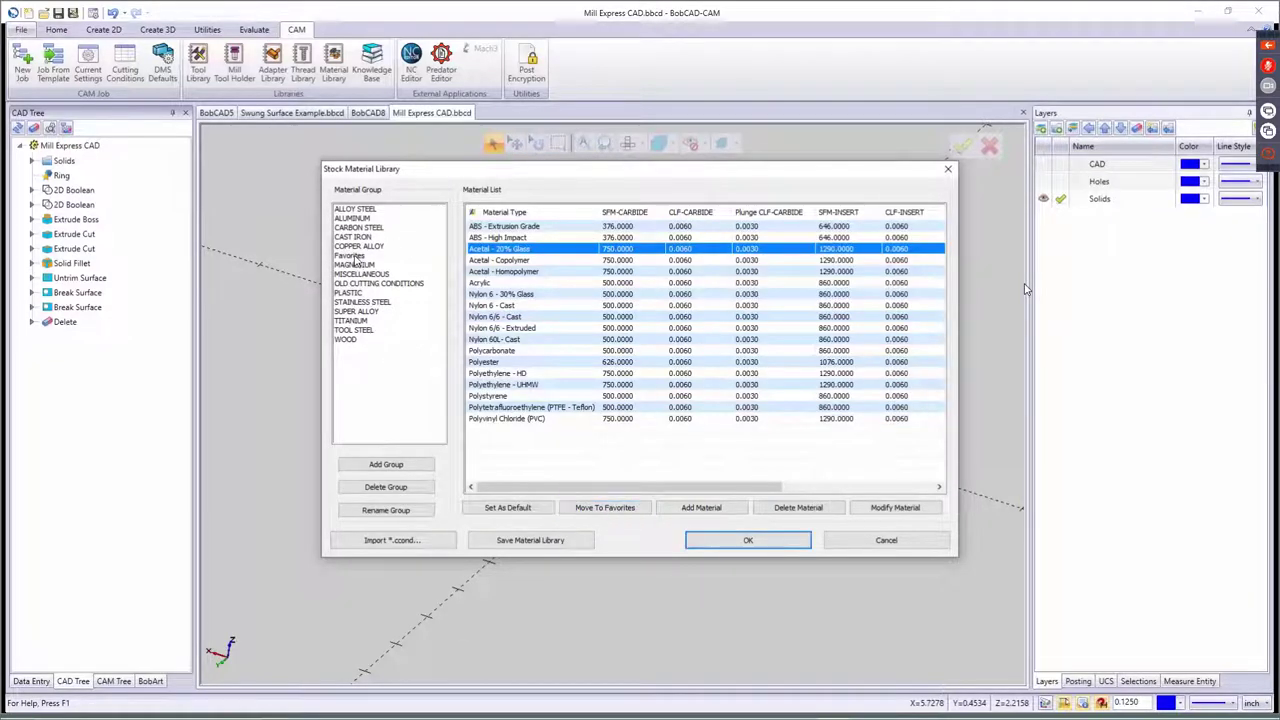
pyautogui.click(512, 238)
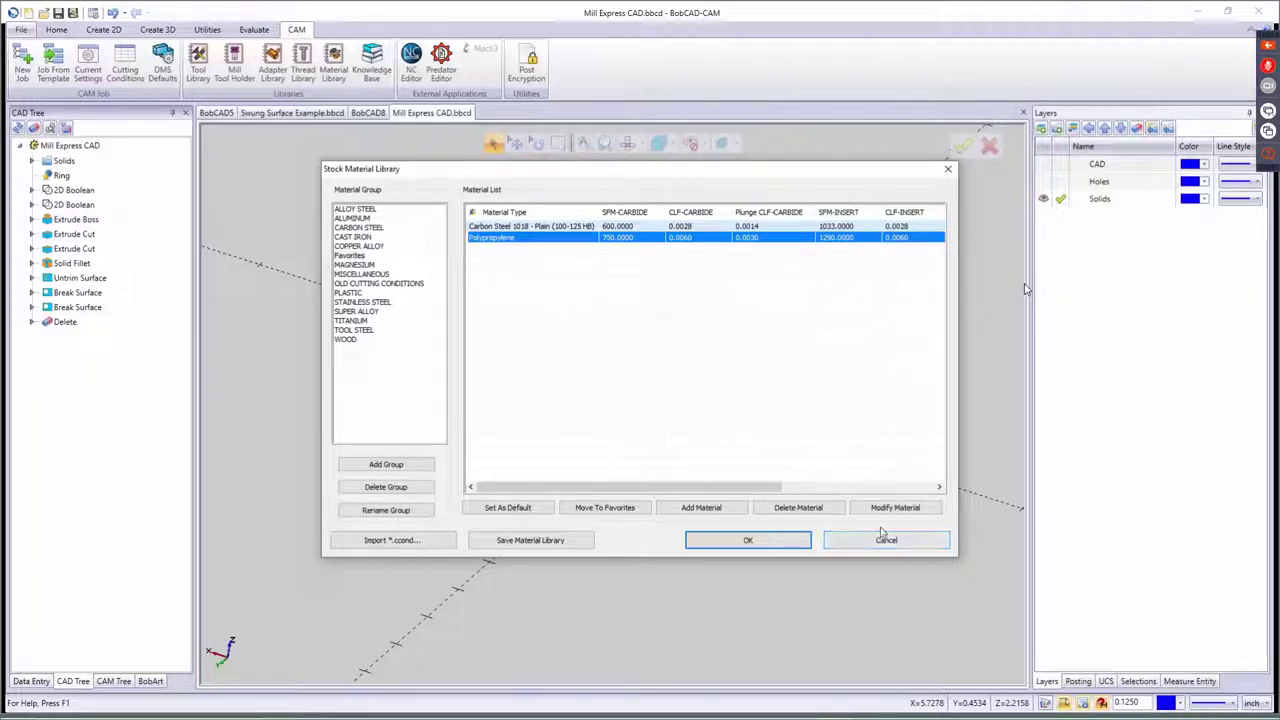
# - Cancel the Stock Material Library dialog without changing any stock material
pyautogui.click(868, 544)
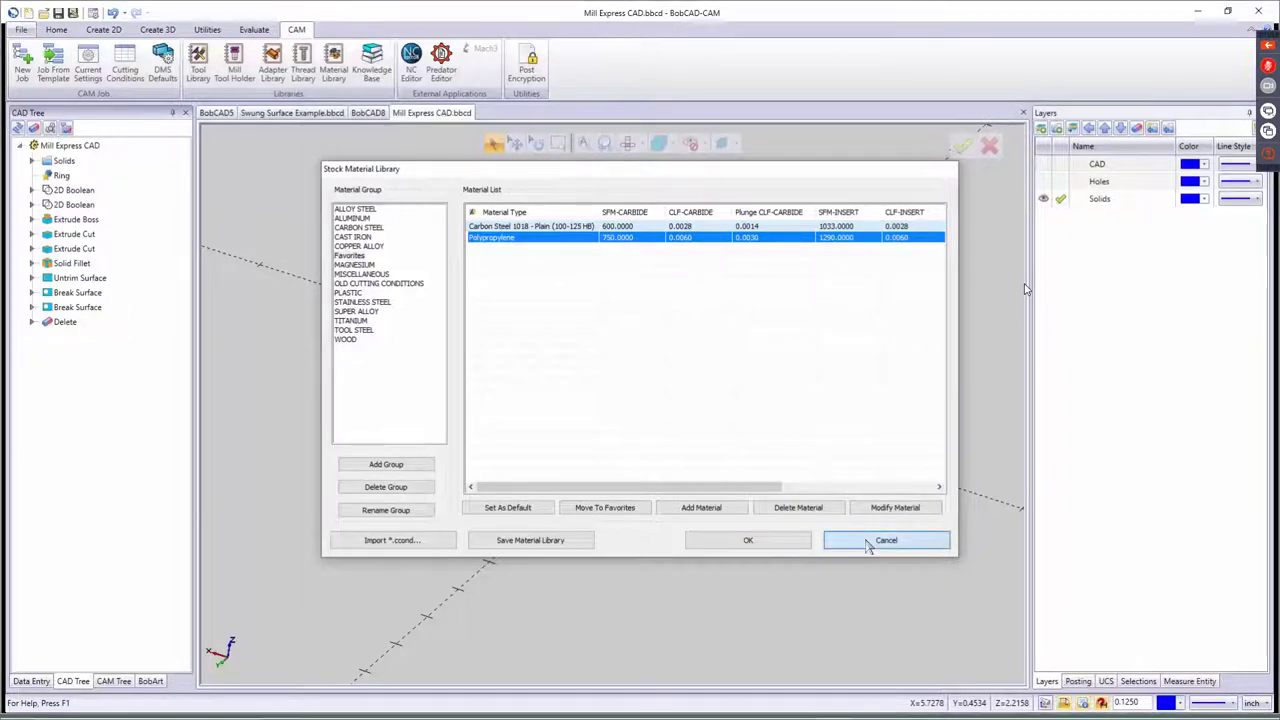
pyautogui.click(868, 544)
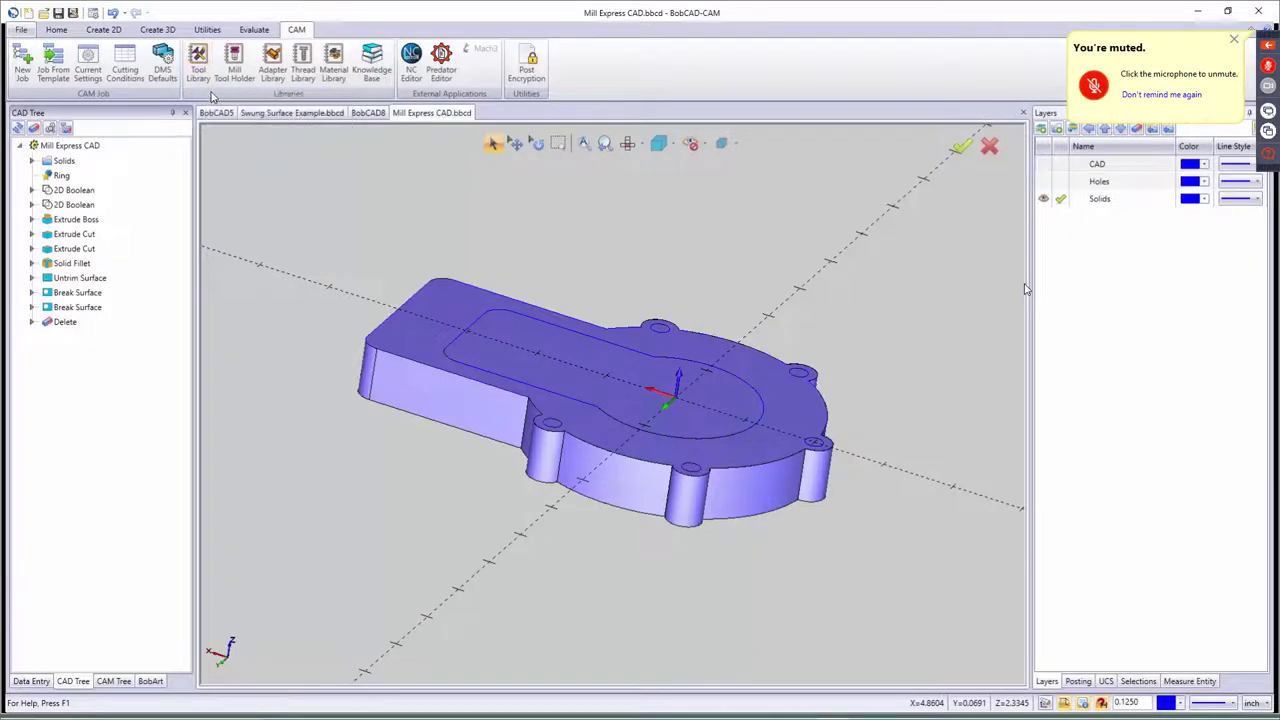
pyautogui.click(314, 69)
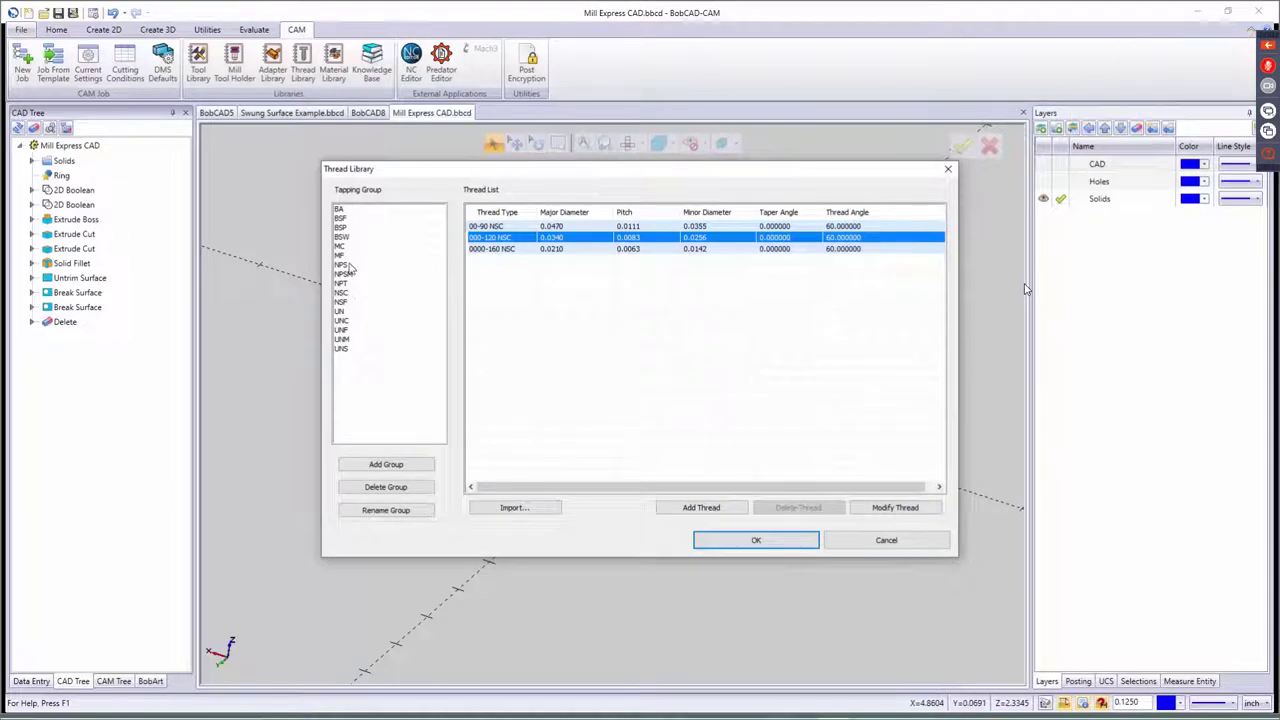
pyautogui.click(342, 330)
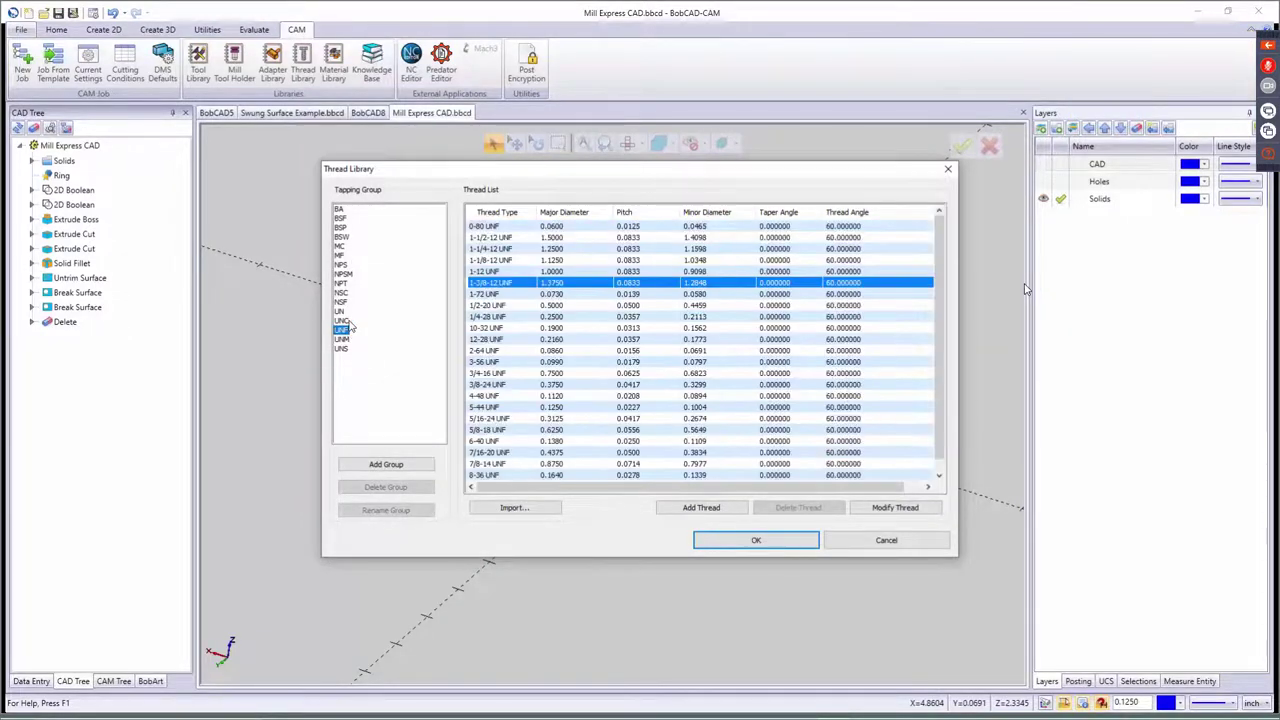
pyautogui.click(341, 320)
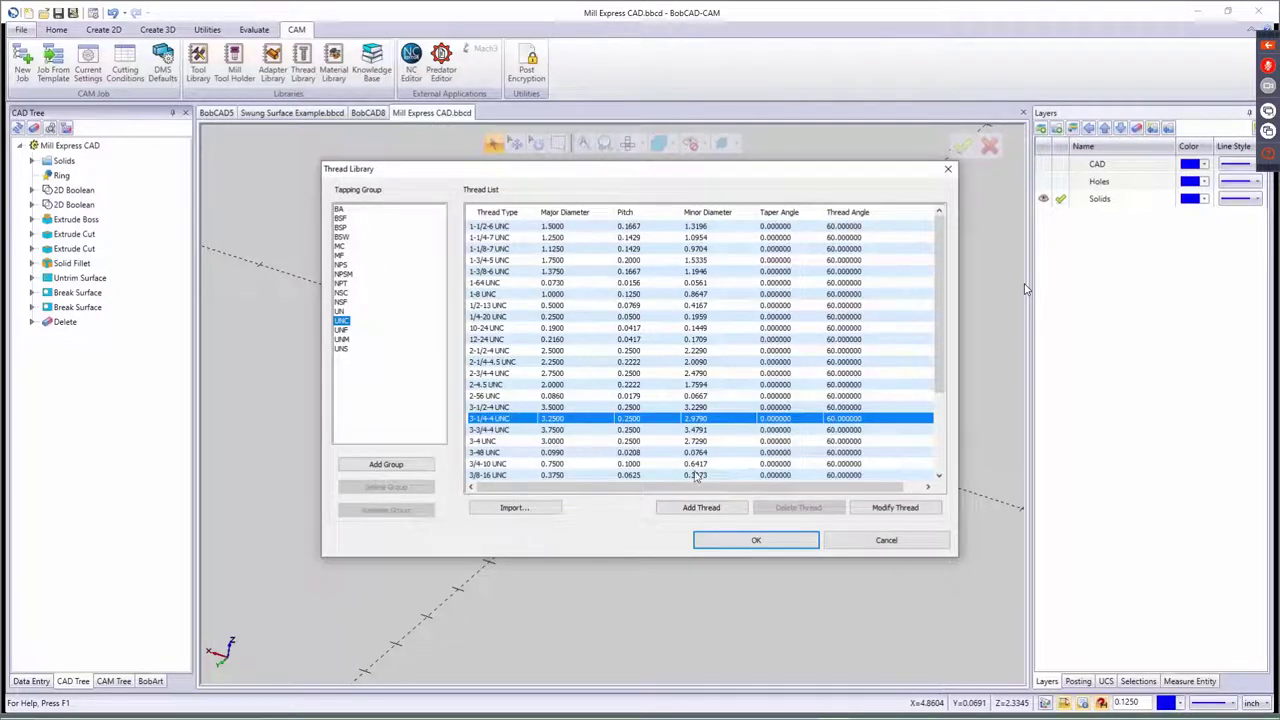
pyautogui.click(897, 508)
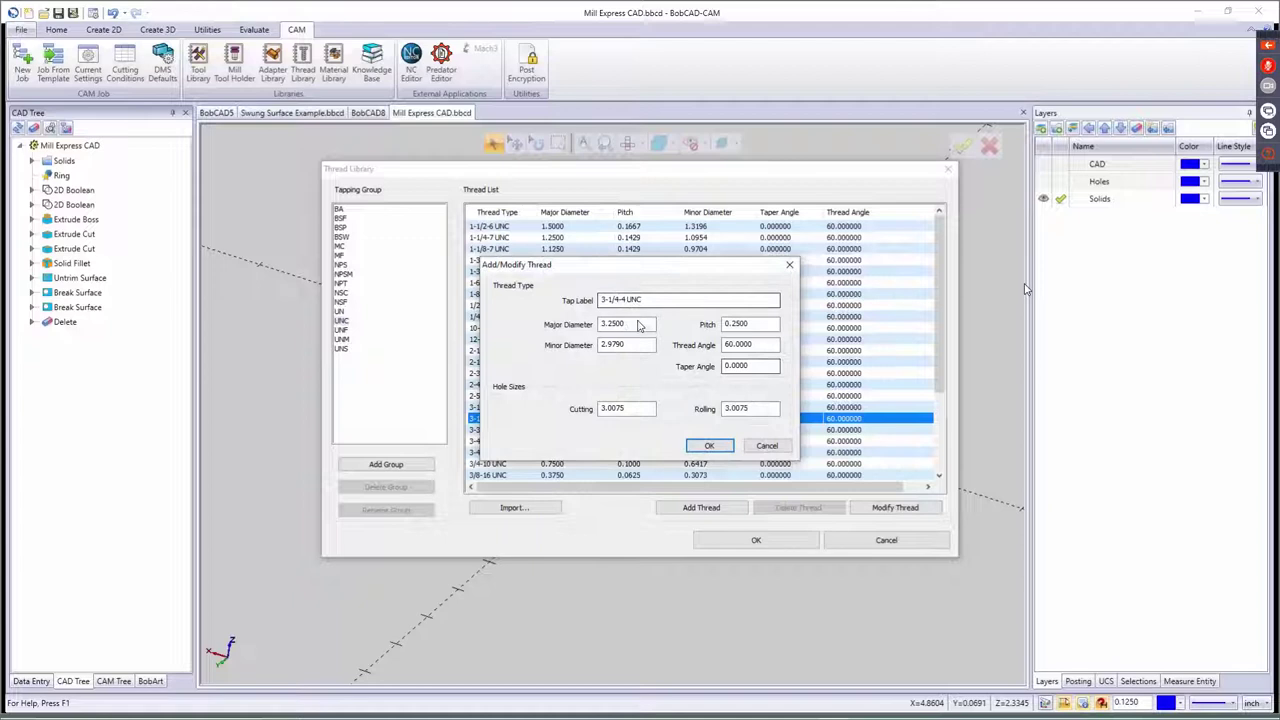
pyautogui.click(767, 445)
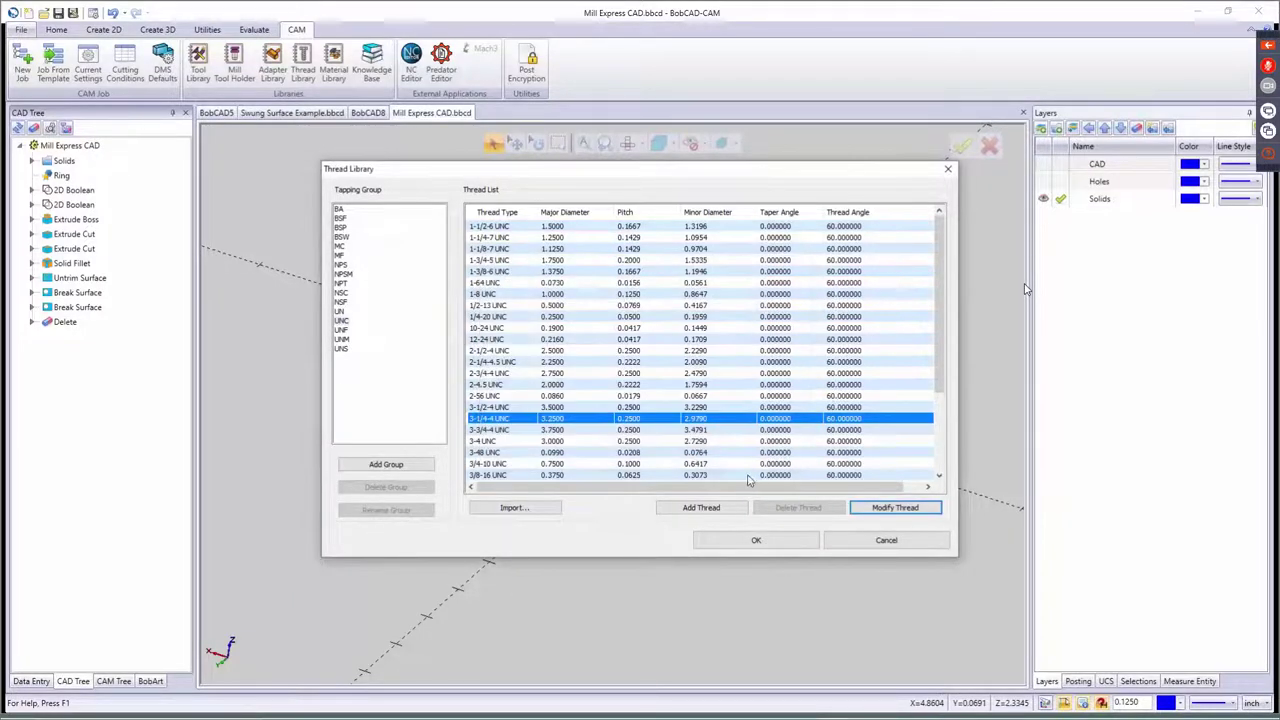
pyautogui.click(876, 541)
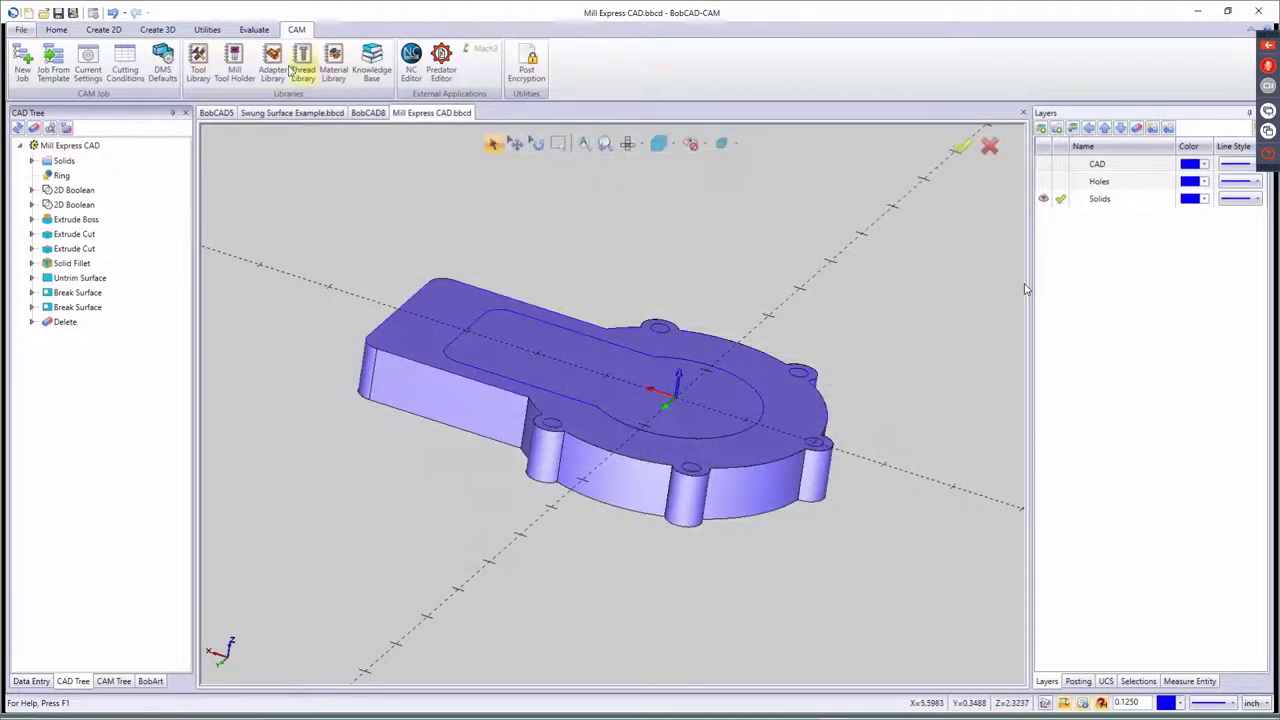
# - Dismiss the Adapter Library, then browse CAT 40, CAT 50 and BT 40 holders, selecting the 0.625 arbor
pyautogui.click(277, 62)
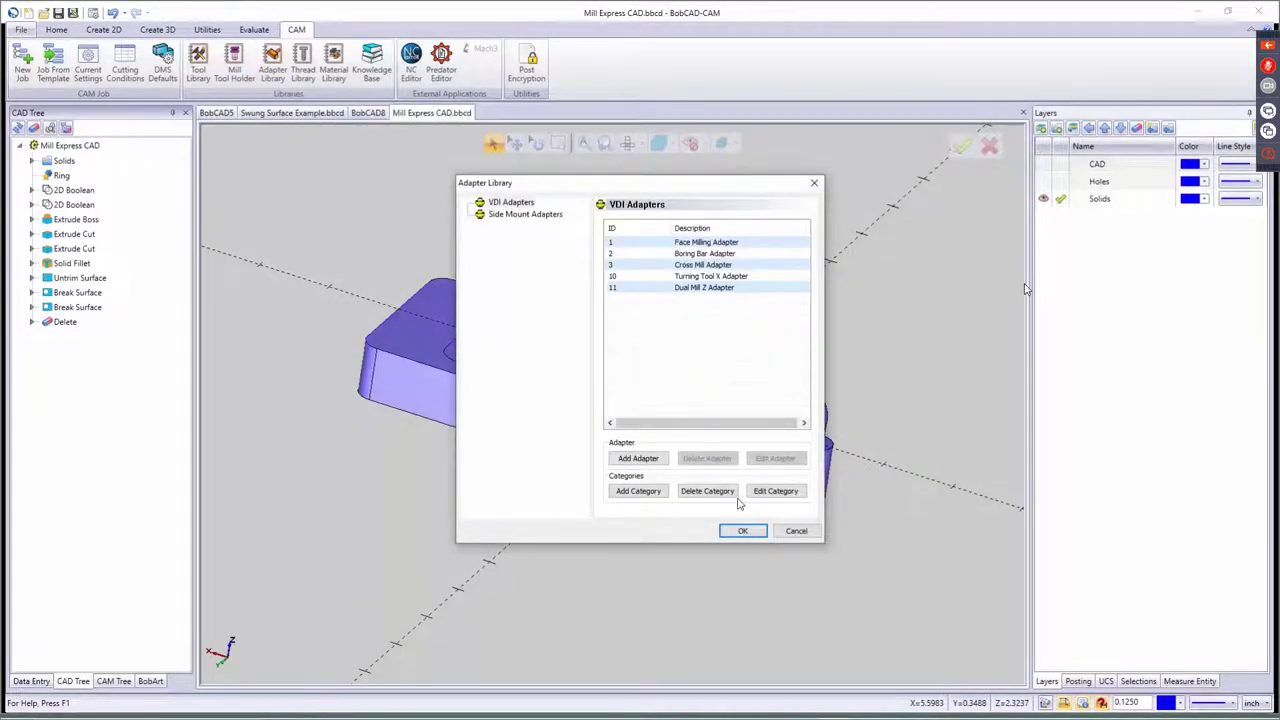
pyautogui.click(797, 533)
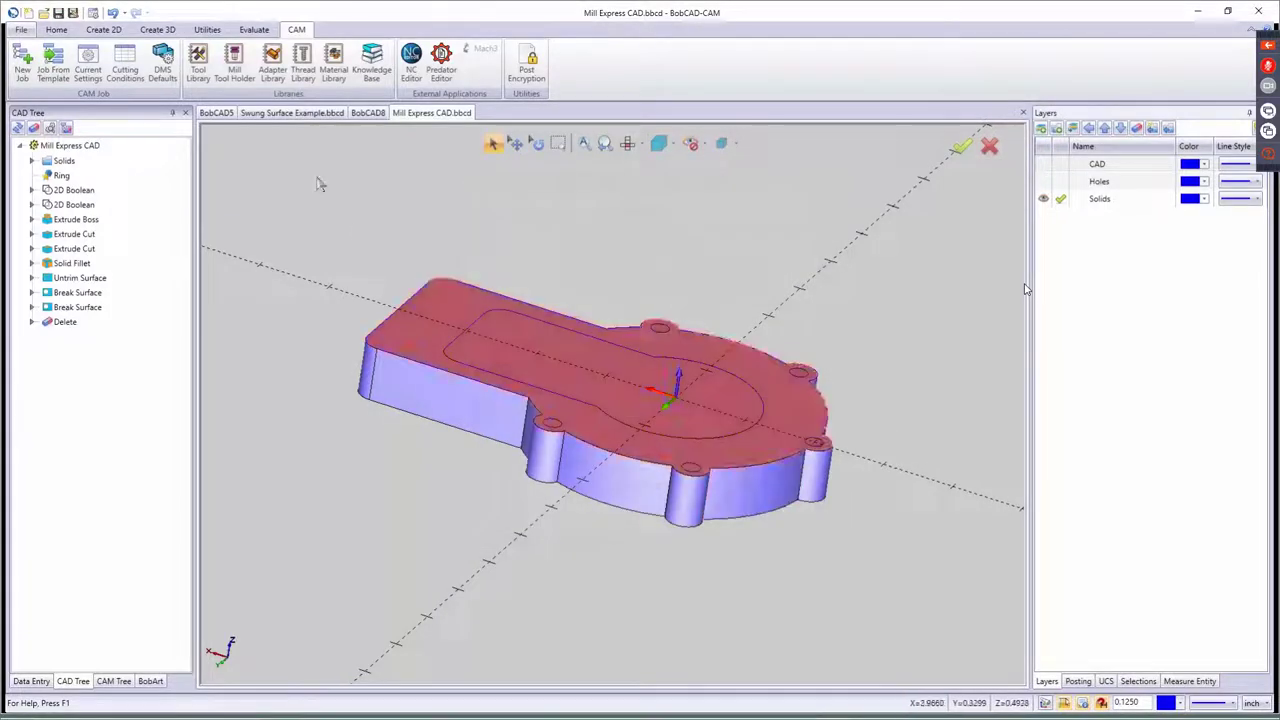
pyautogui.click(235, 66)
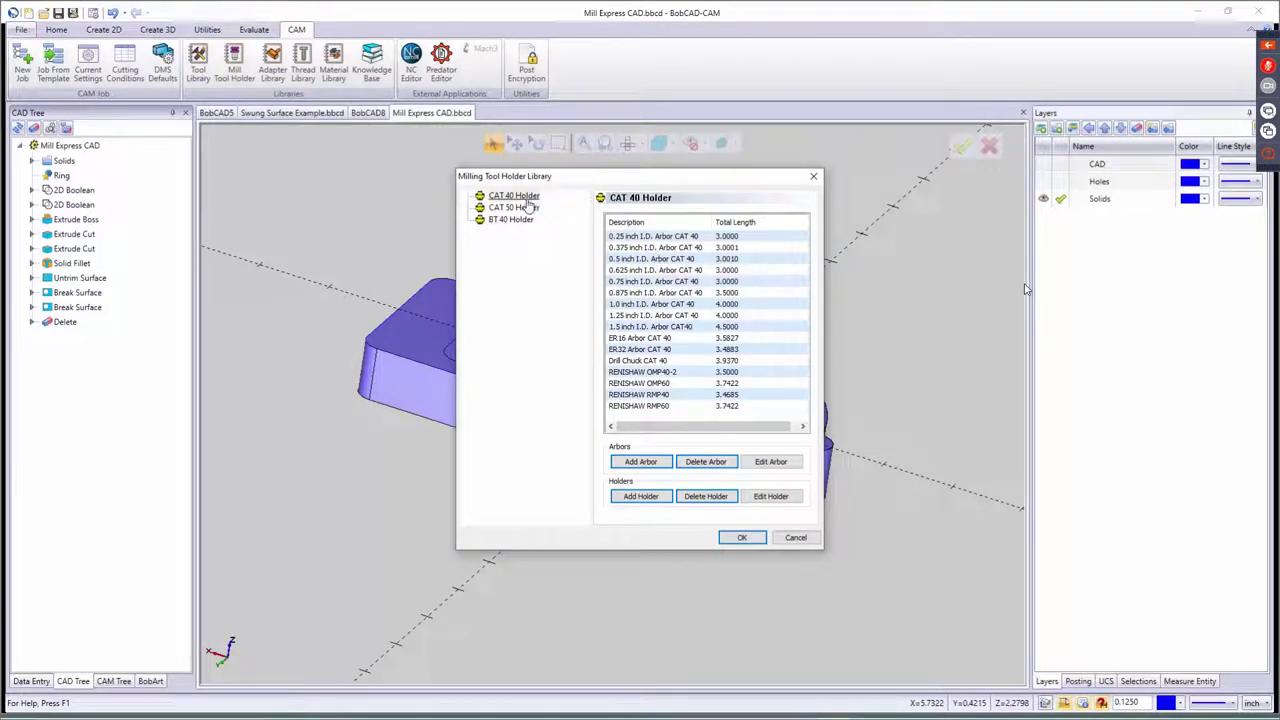
pyautogui.click(526, 199)
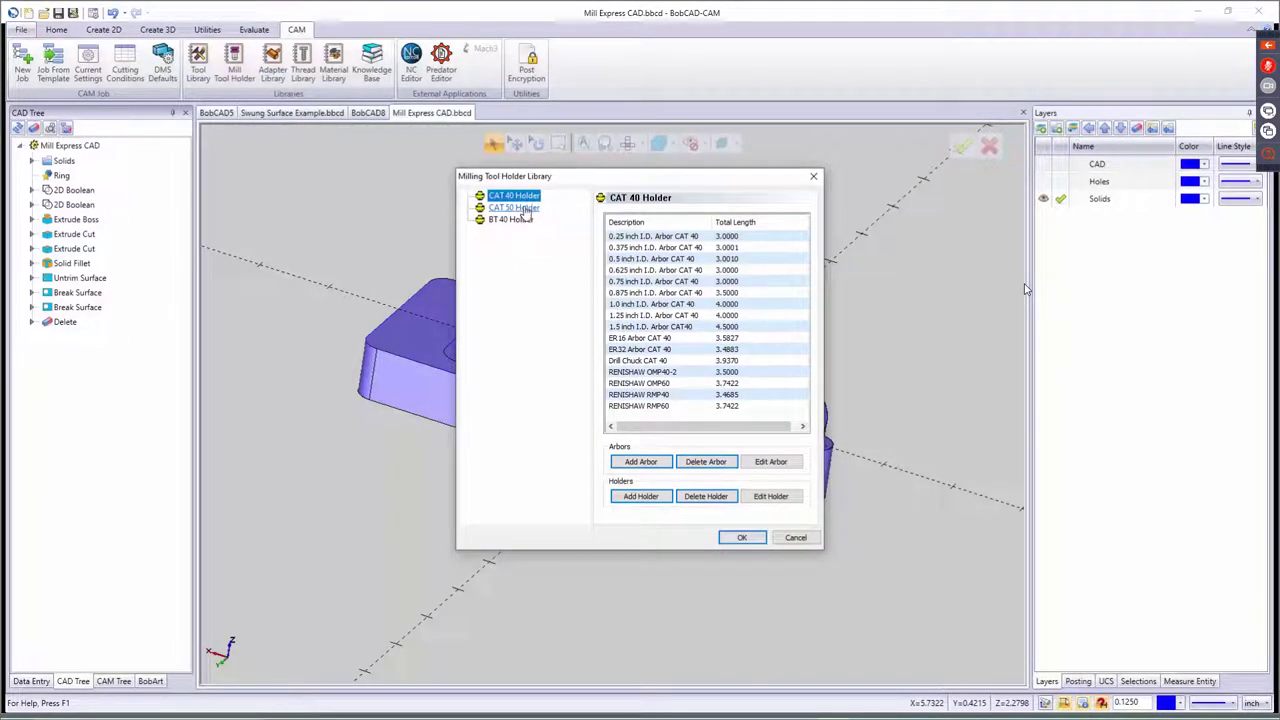
pyautogui.click(526, 208)
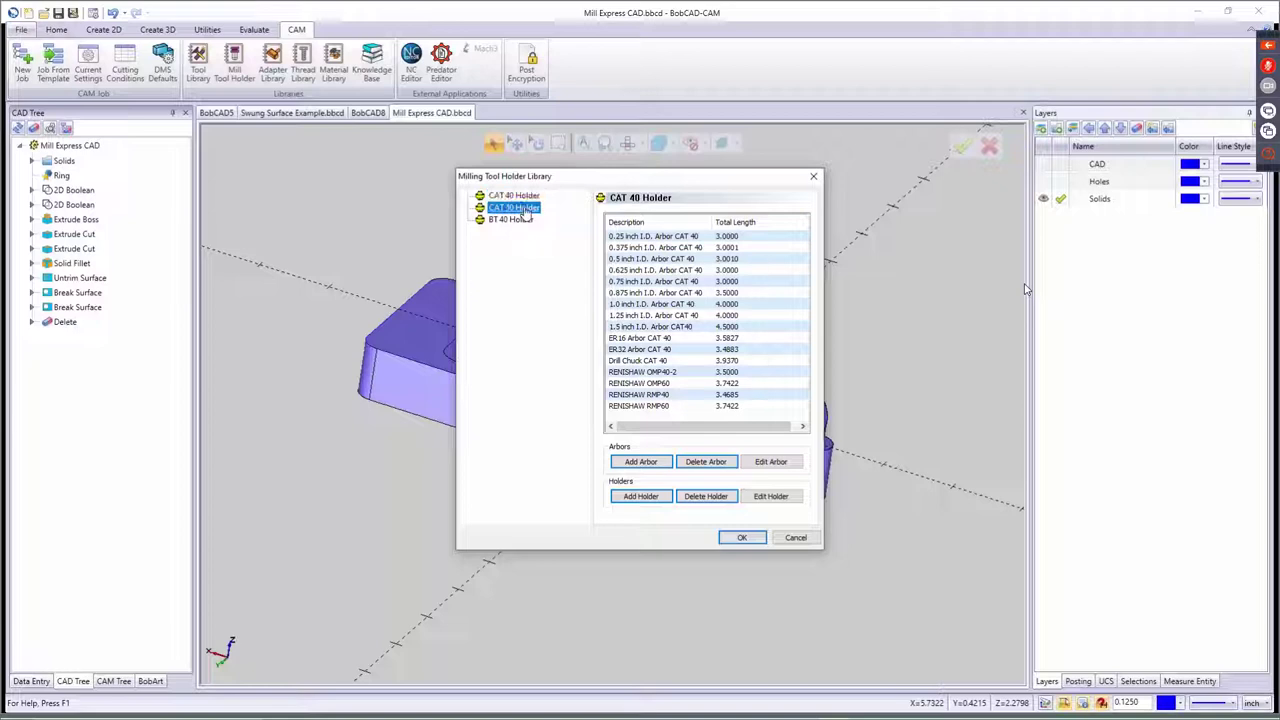
pyautogui.click(522, 220)
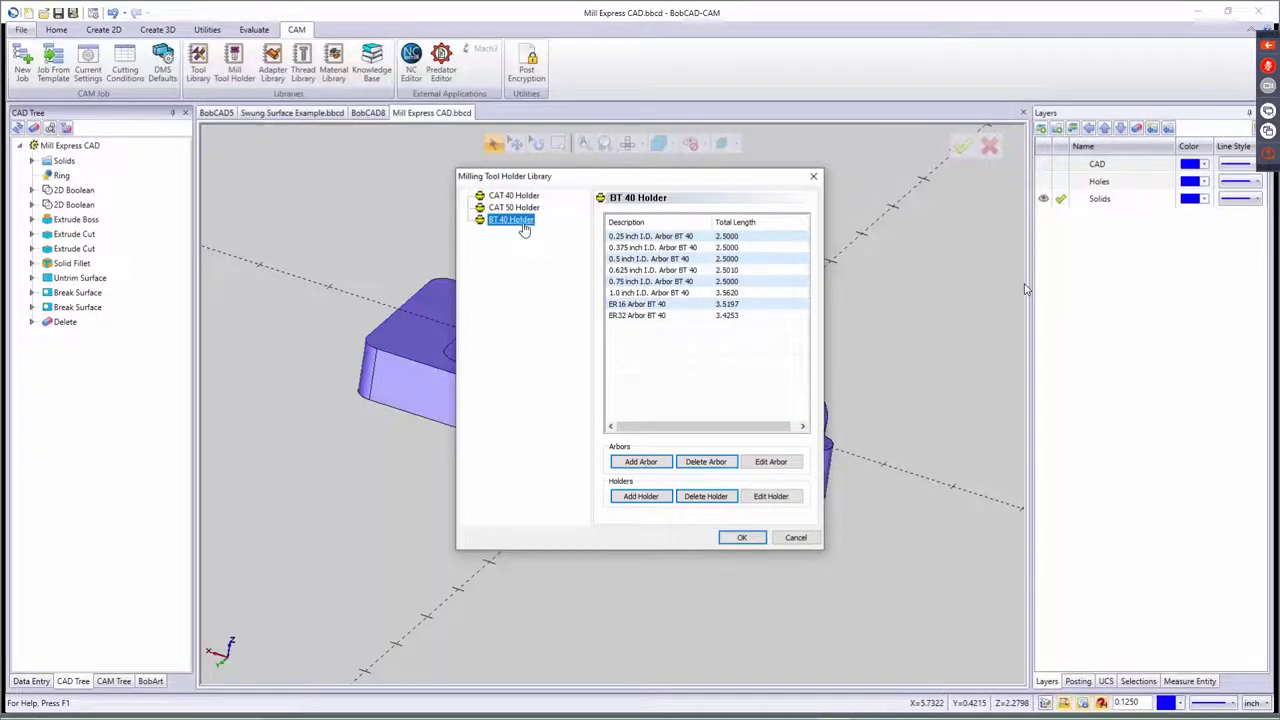
pyautogui.click(667, 270)
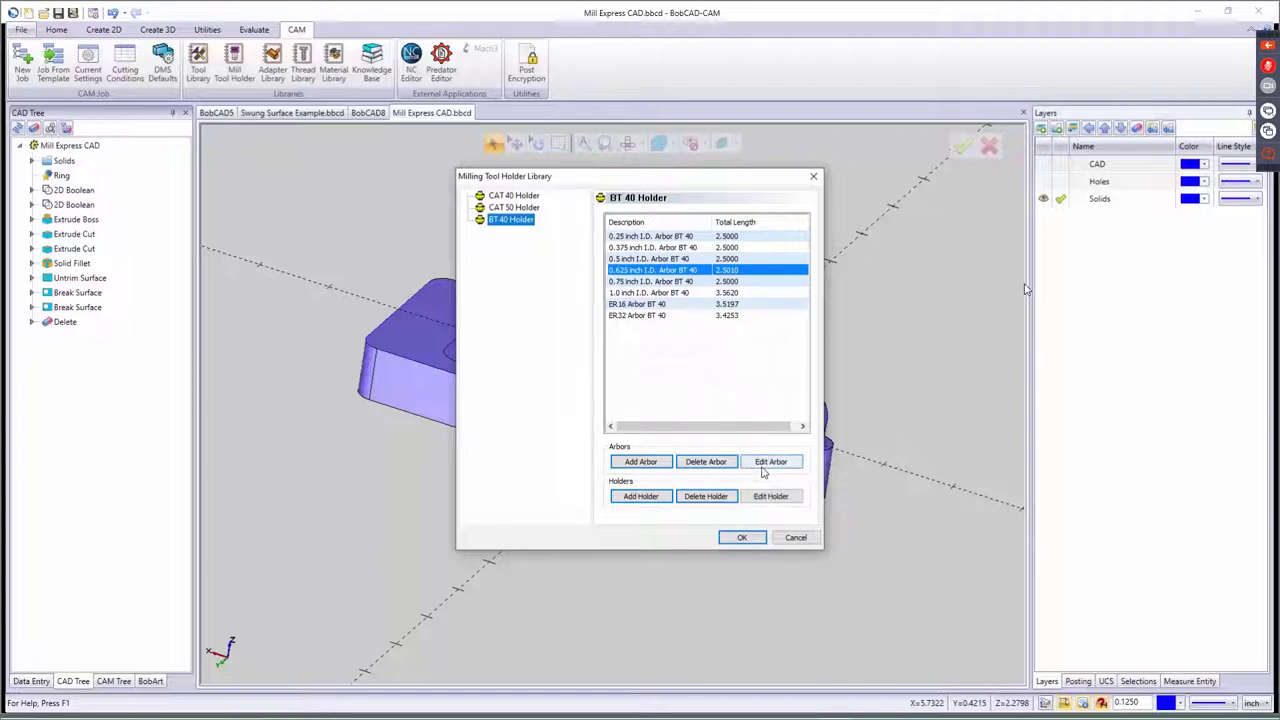
# - Edit the 0.625 arbor, reviewing its cone and cylinder elements and adding a third cylinder
pyautogui.click(765, 465)
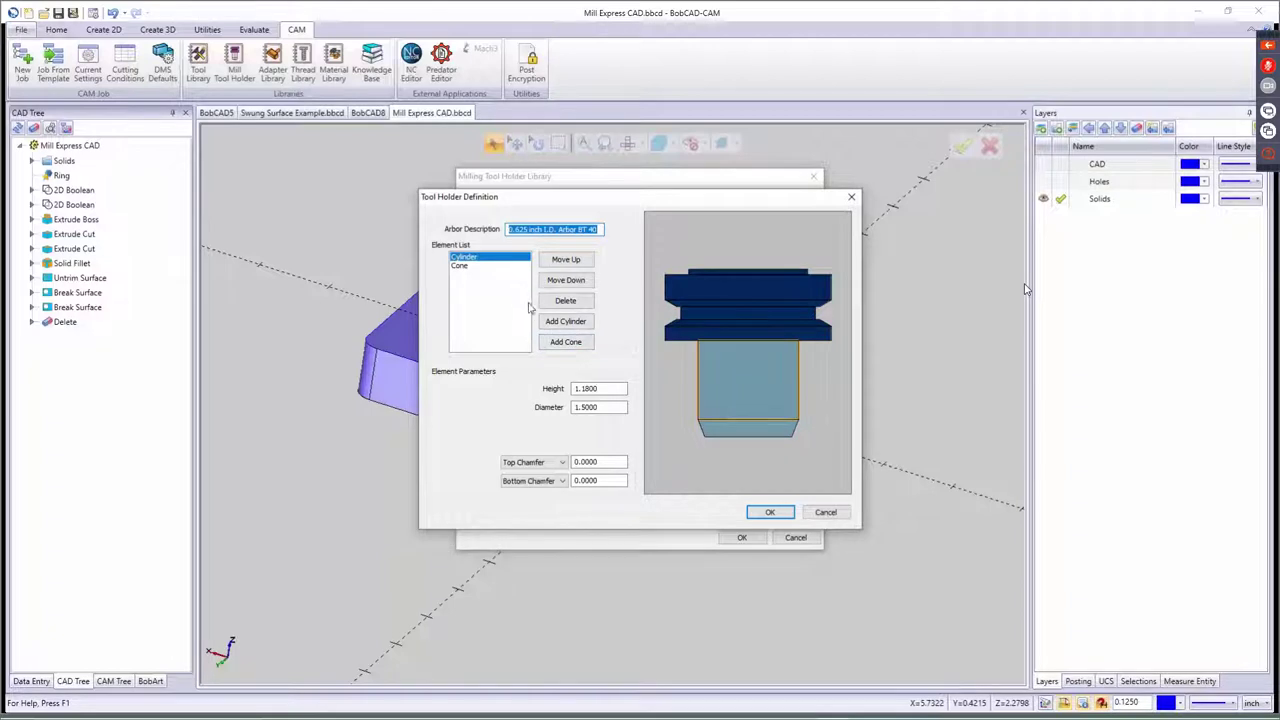
pyautogui.click(462, 266)
pyautogui.click(465, 258)
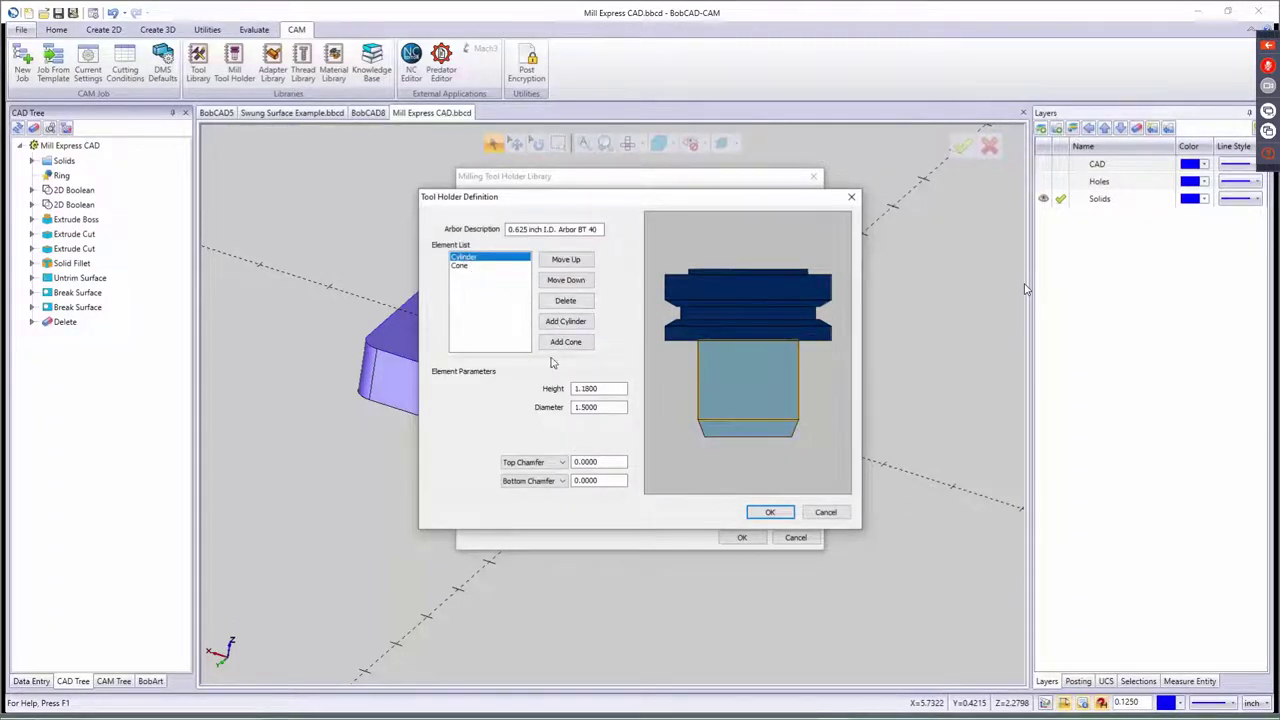
pyautogui.click(620, 388)
pyautogui.press('Tab')
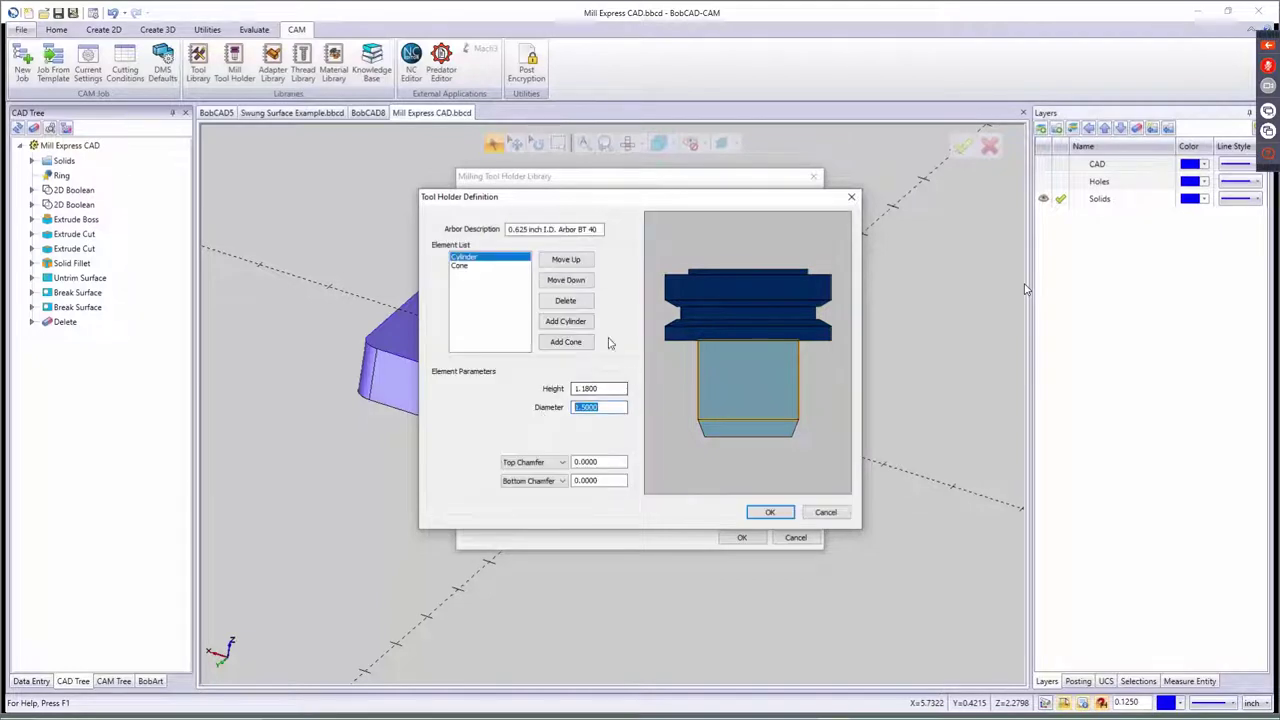
pyautogui.click(573, 323)
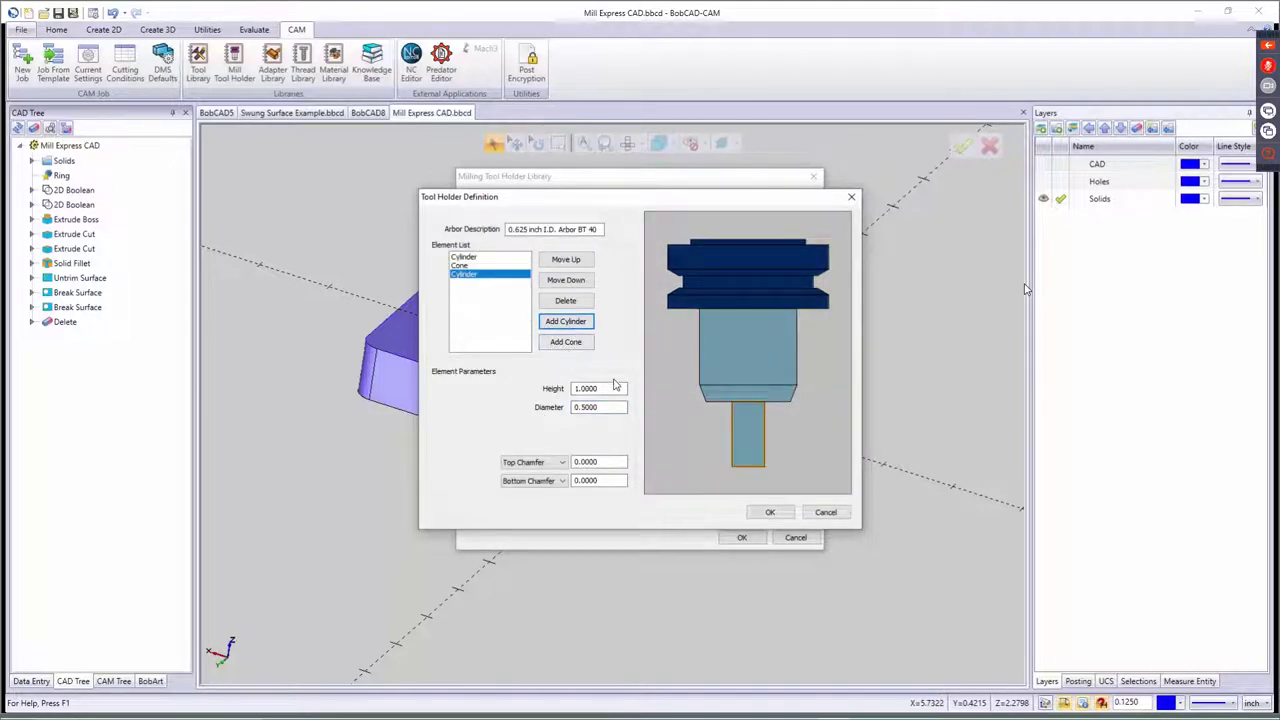
# - Discard the arbor definition edits and cancel the Milling Tool Holder Library
pyautogui.click(830, 513)
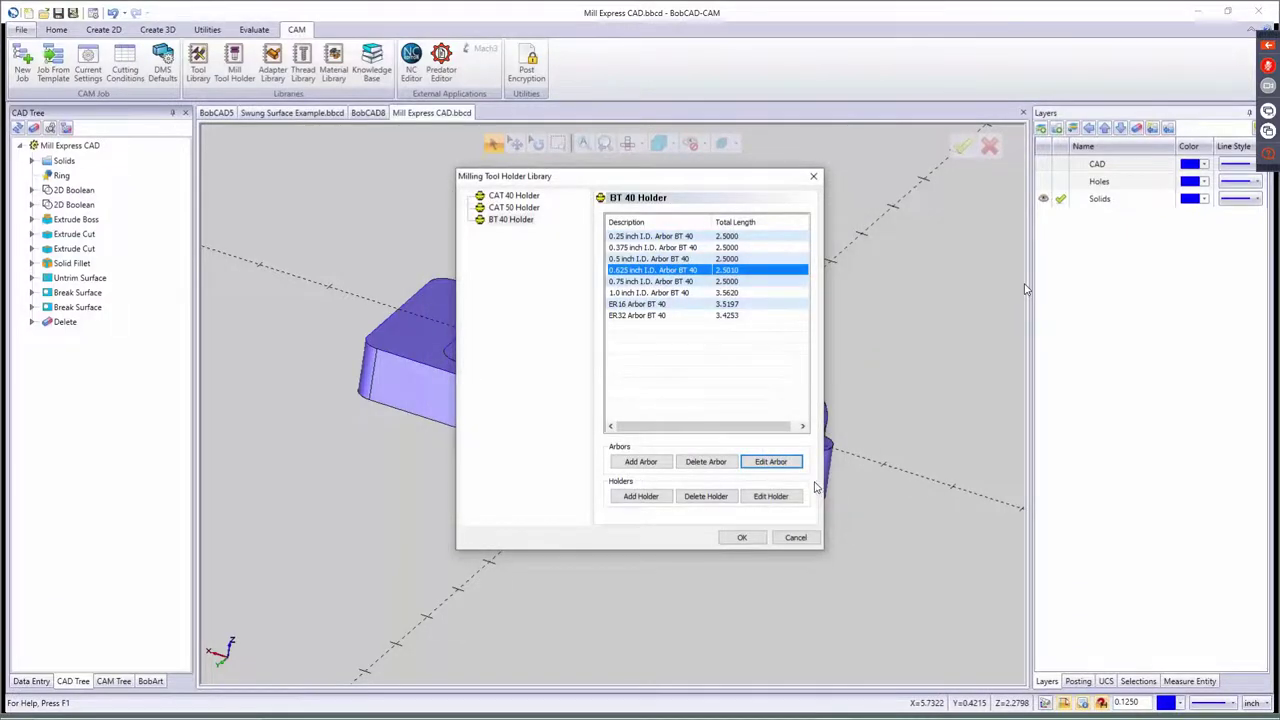
pyautogui.click(805, 539)
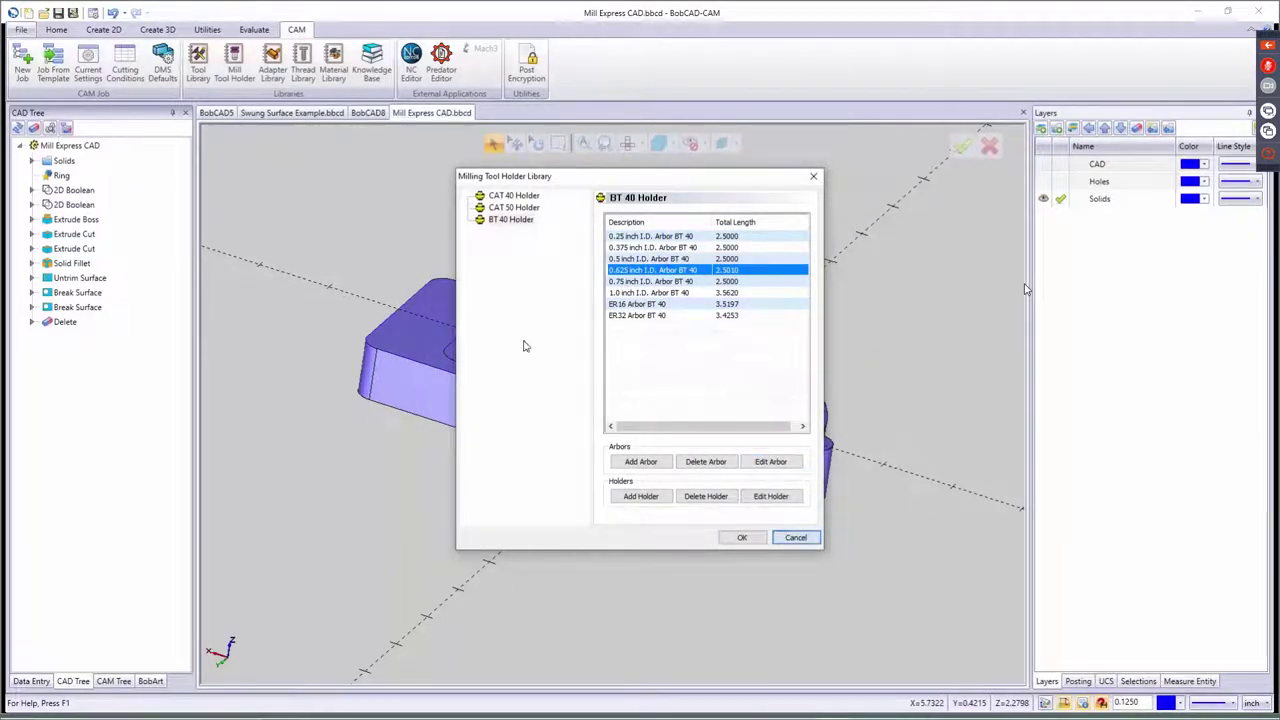
pyautogui.click(795, 538)
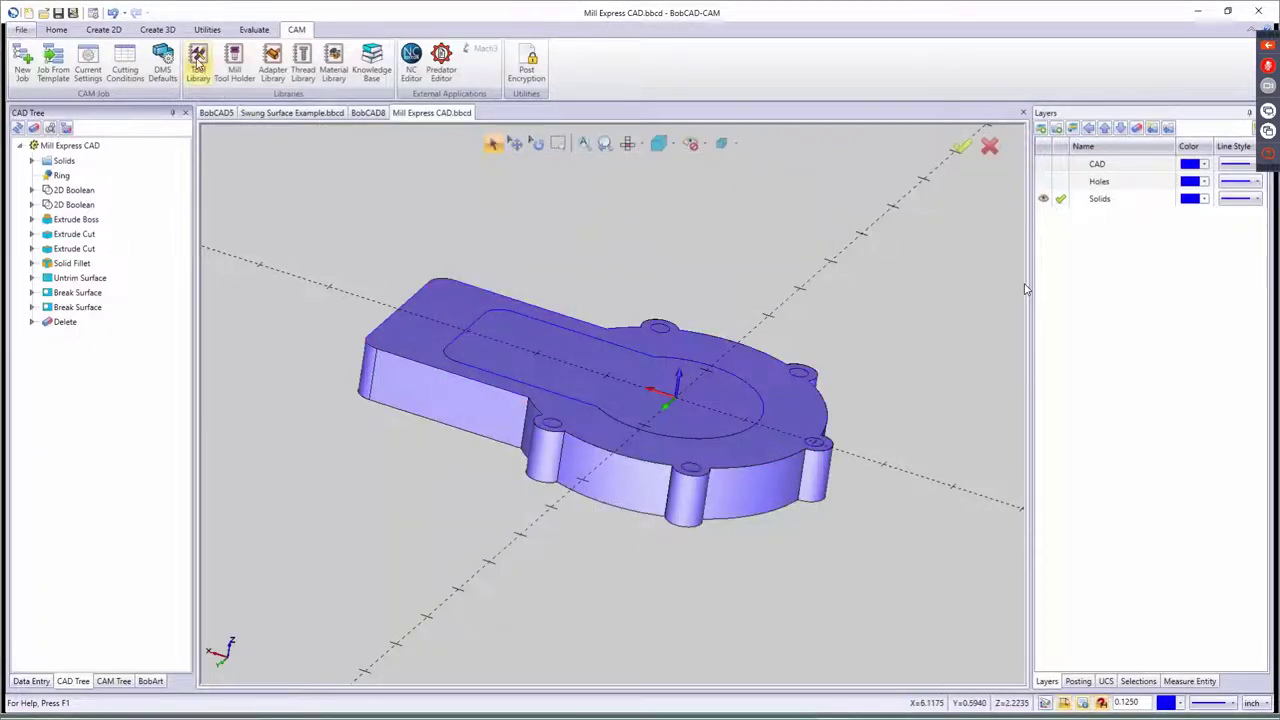
# - Open the Tool Library, expand MILL and browse the V-TOOL and Endmill Finish tools
pyautogui.click(198, 62)
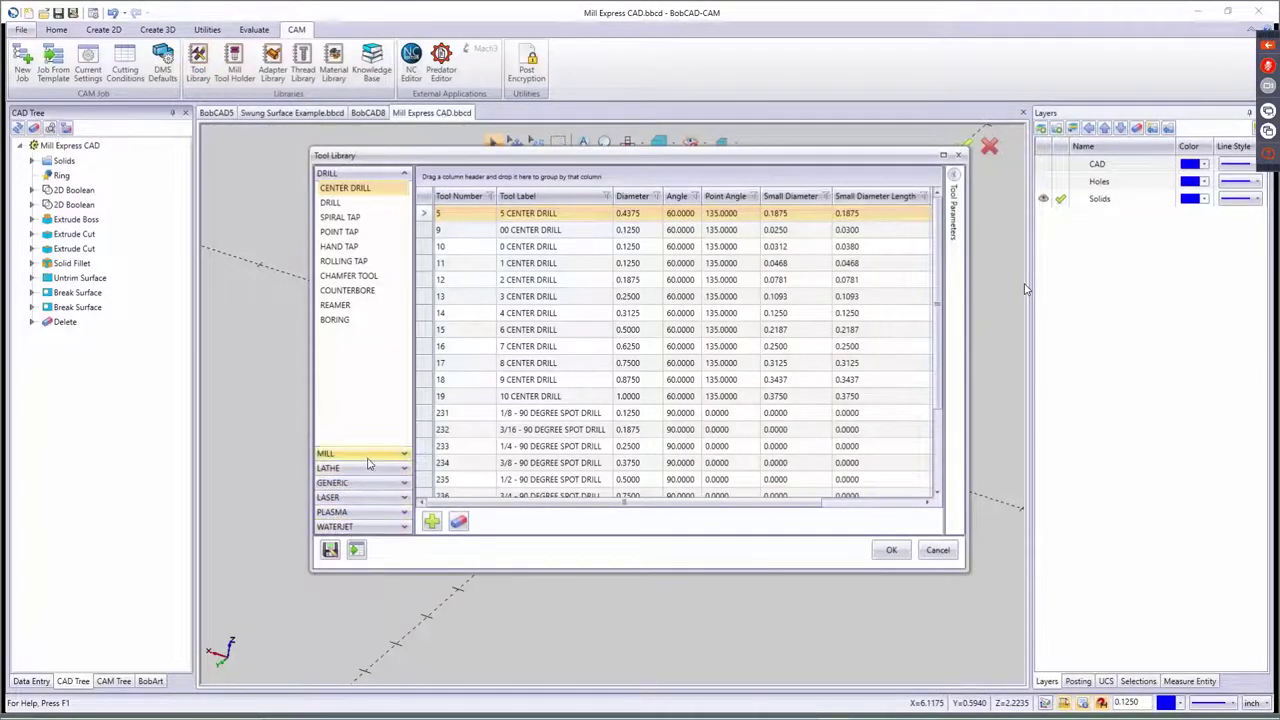
pyautogui.click(369, 457)
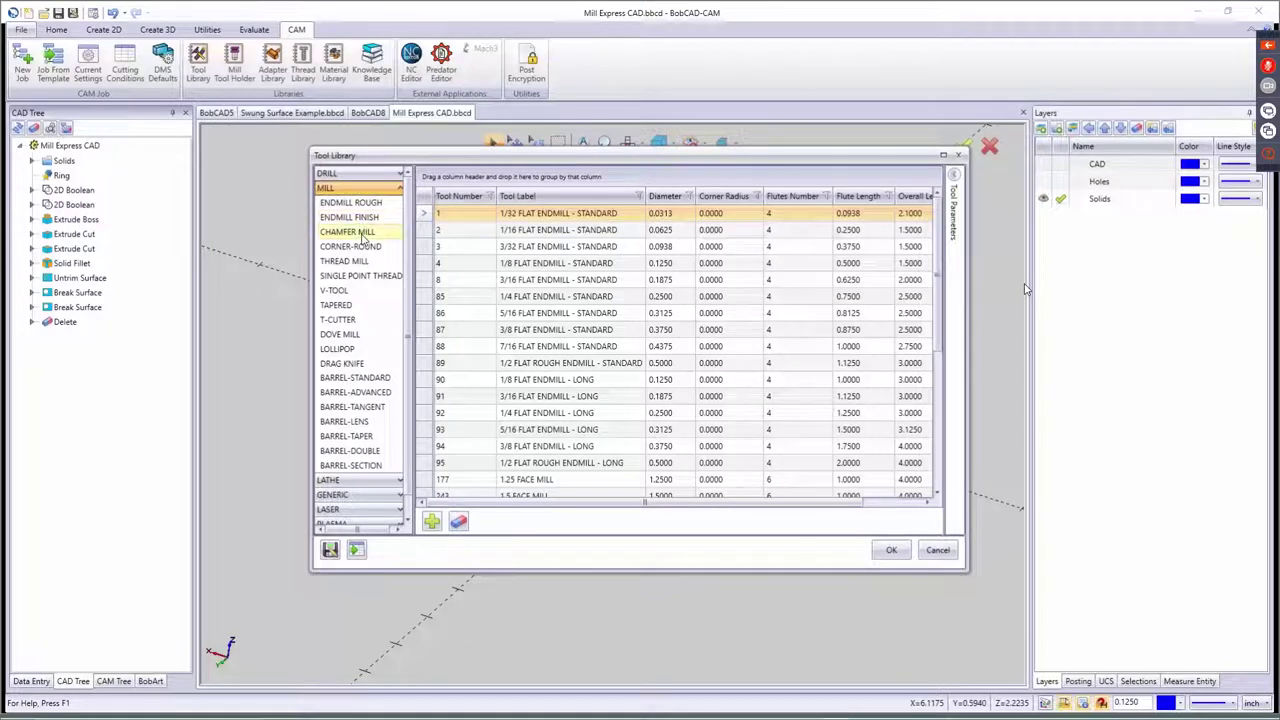
pyautogui.click(345, 291)
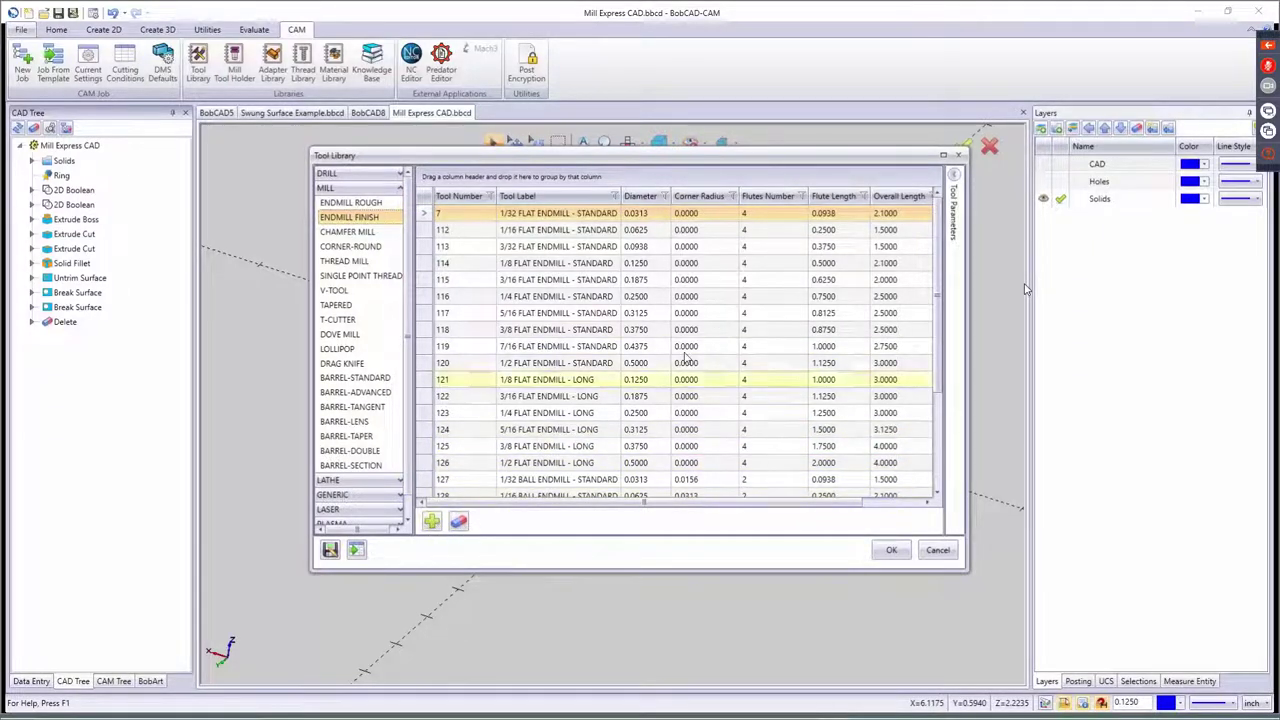
pyautogui.scroll(-3, 742, 400)
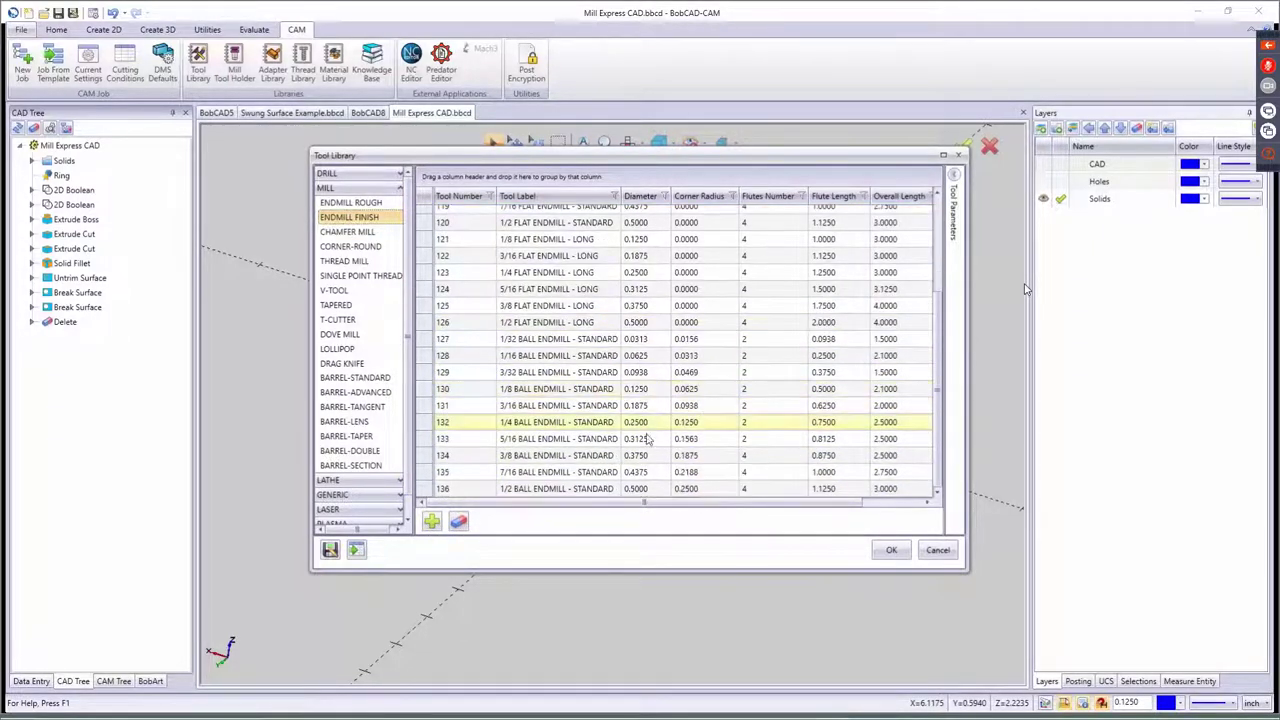
# - Review the finishing endmill's parameters, keeping HSS material and turning off system feeds and speeds
pyautogui.click(955, 190)
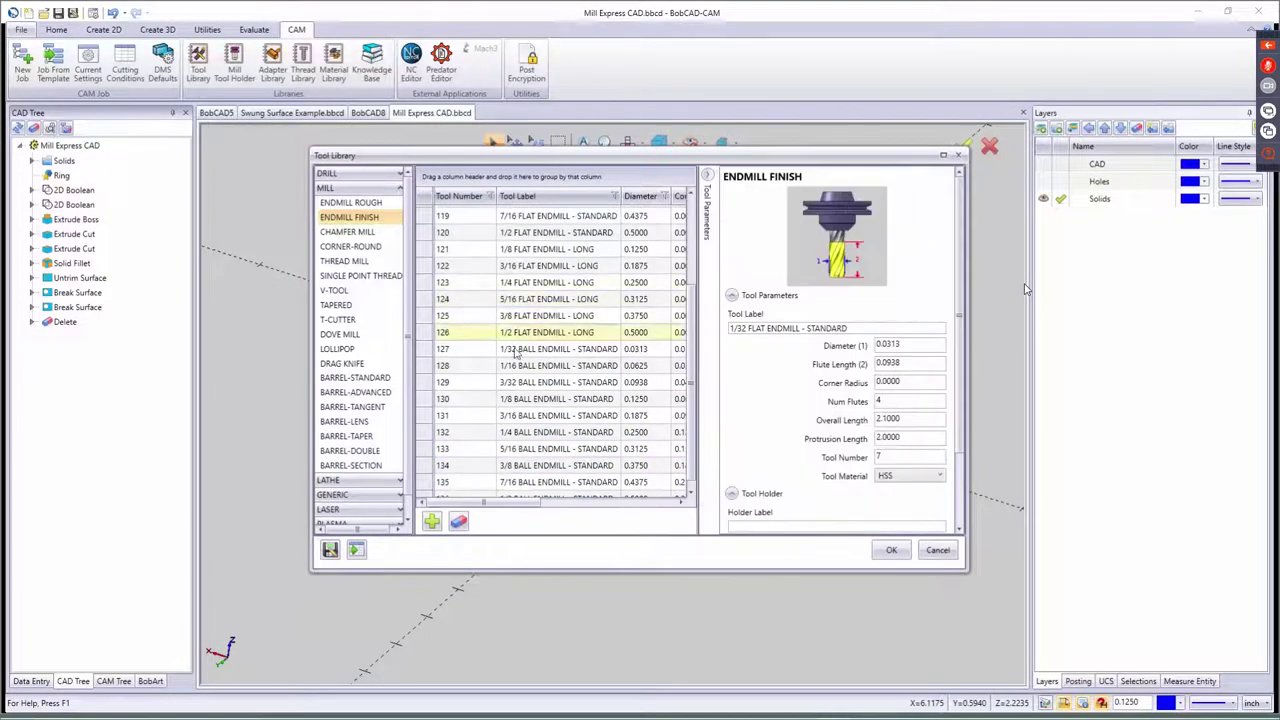
pyautogui.scroll(-1, 810, 360)
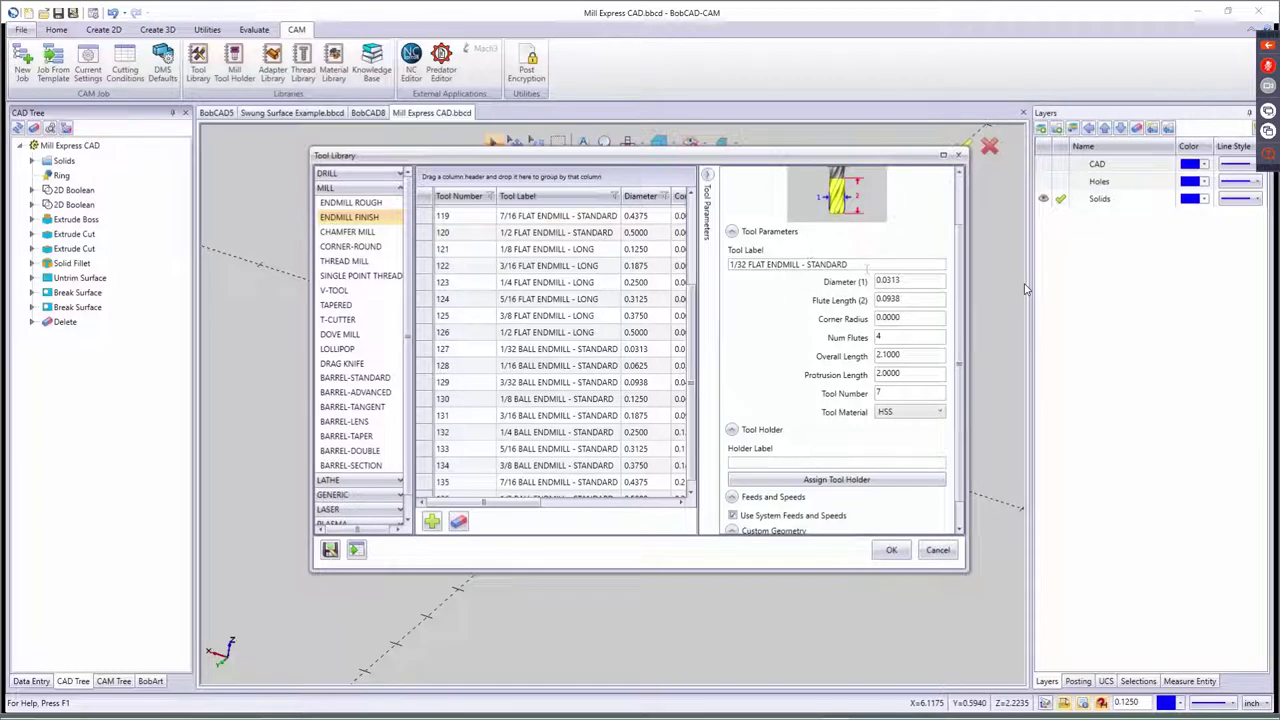
pyautogui.moveTo(866, 266); pyautogui.dragTo(657, 293)
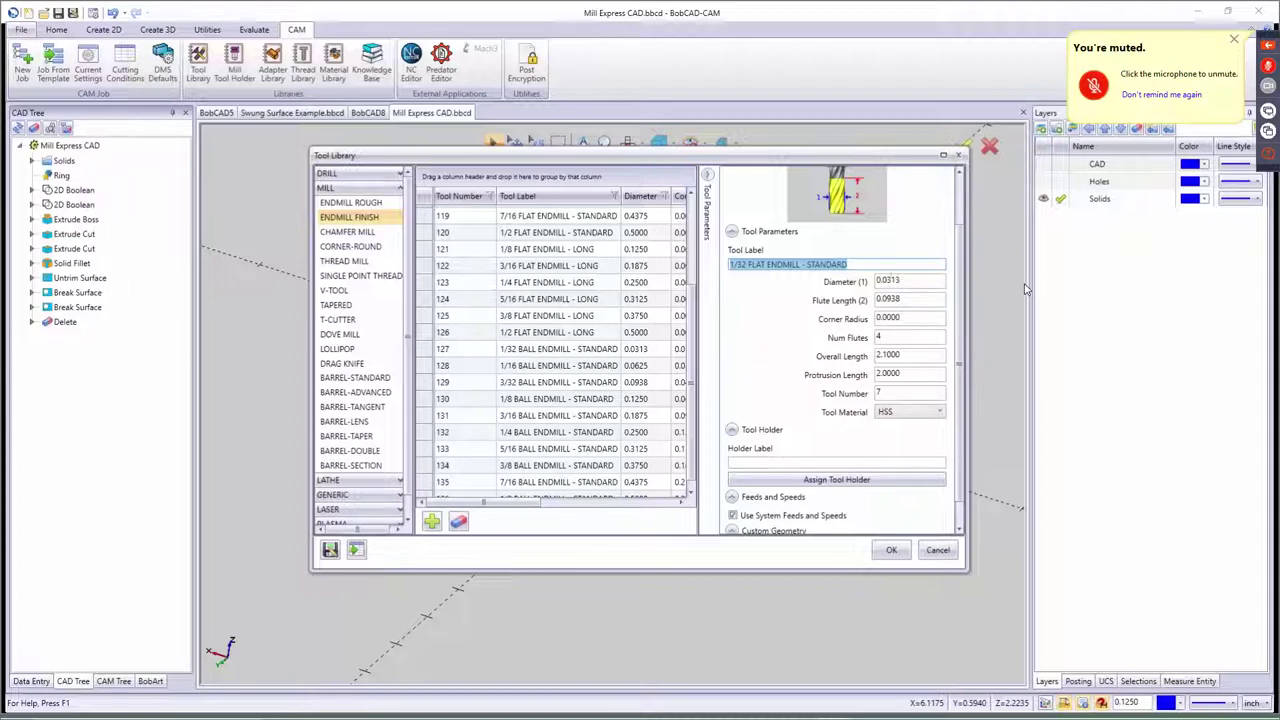
pyautogui.click(906, 413)
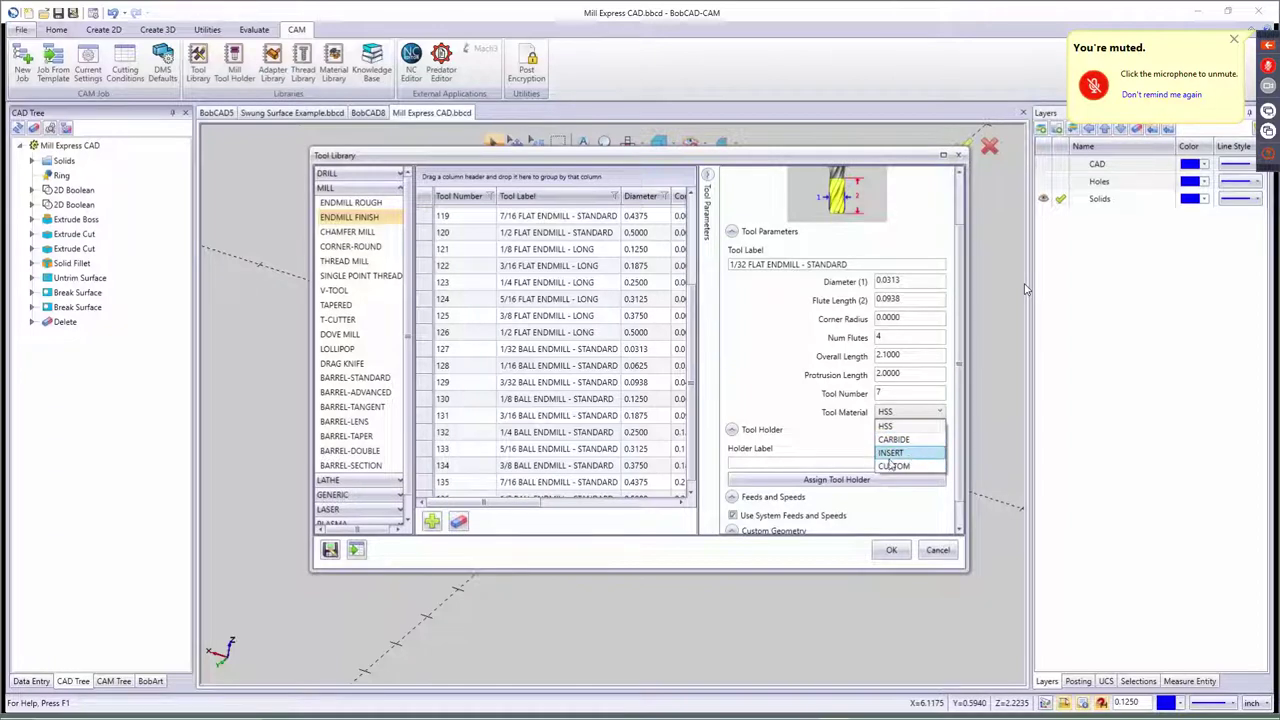
pyautogui.click(798, 429)
pyautogui.scroll(-1, 822, 430)
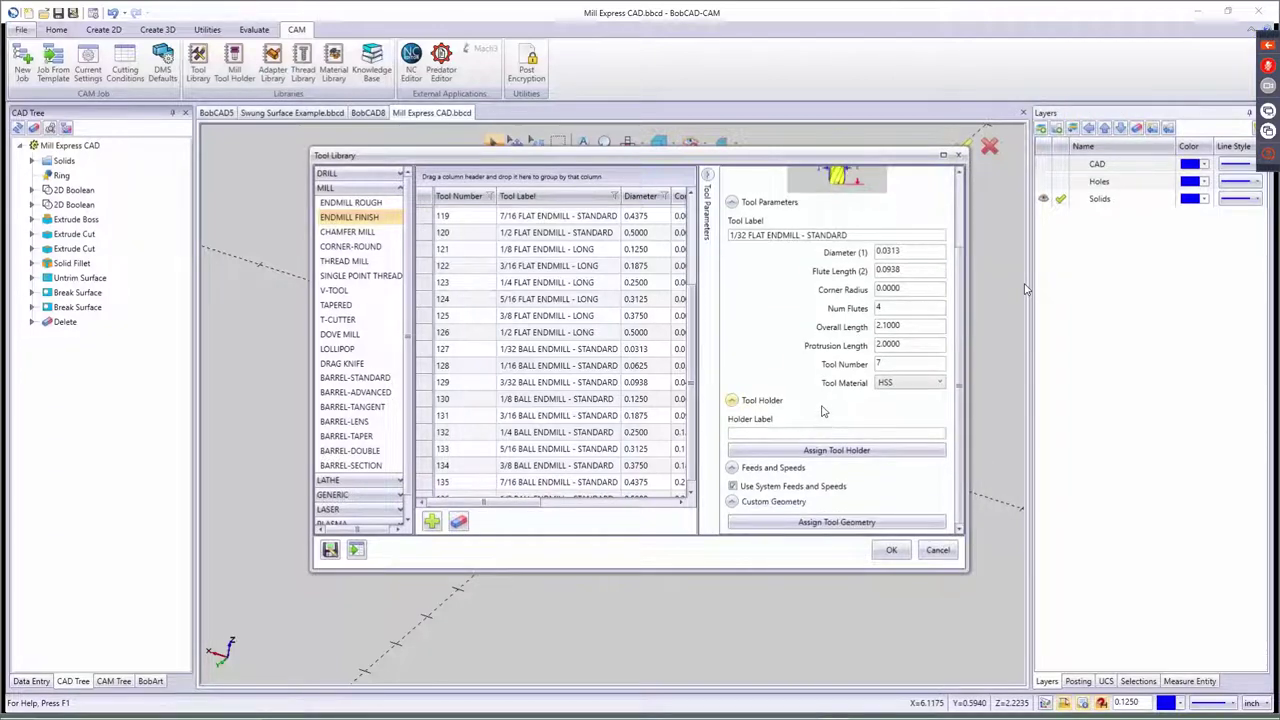
pyautogui.click(734, 487)
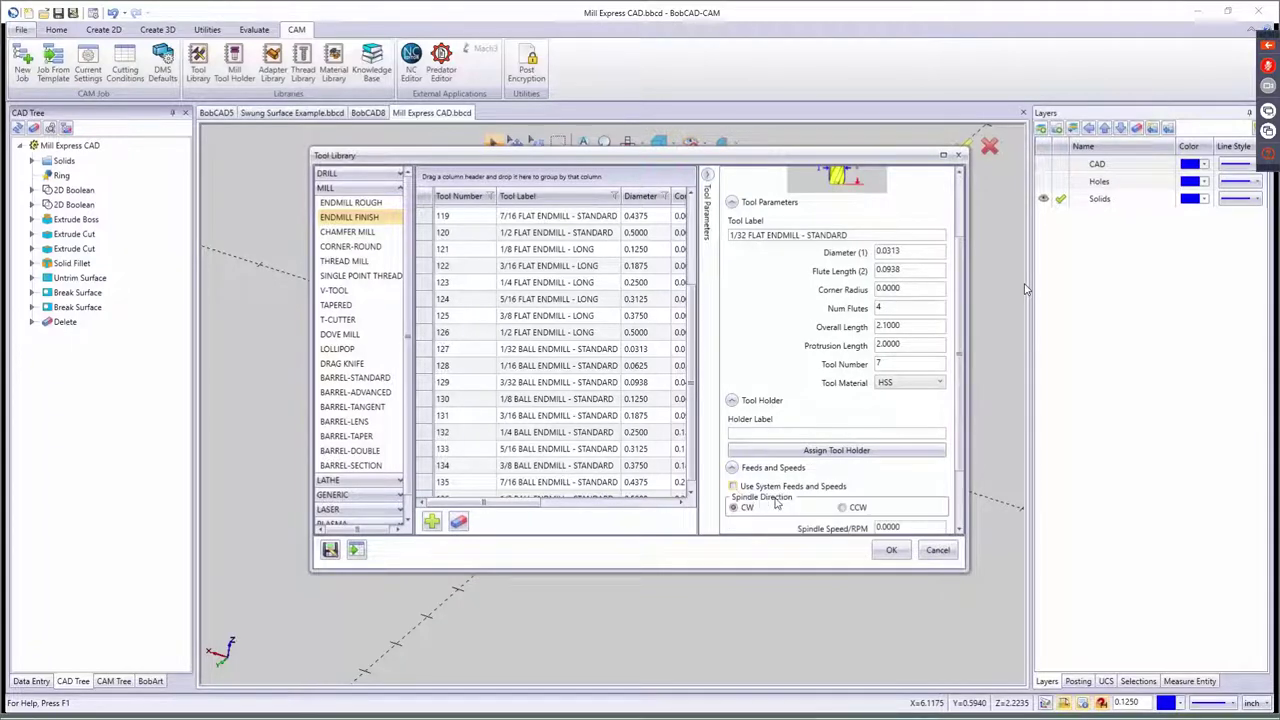
pyautogui.scroll(-3, 770, 495)
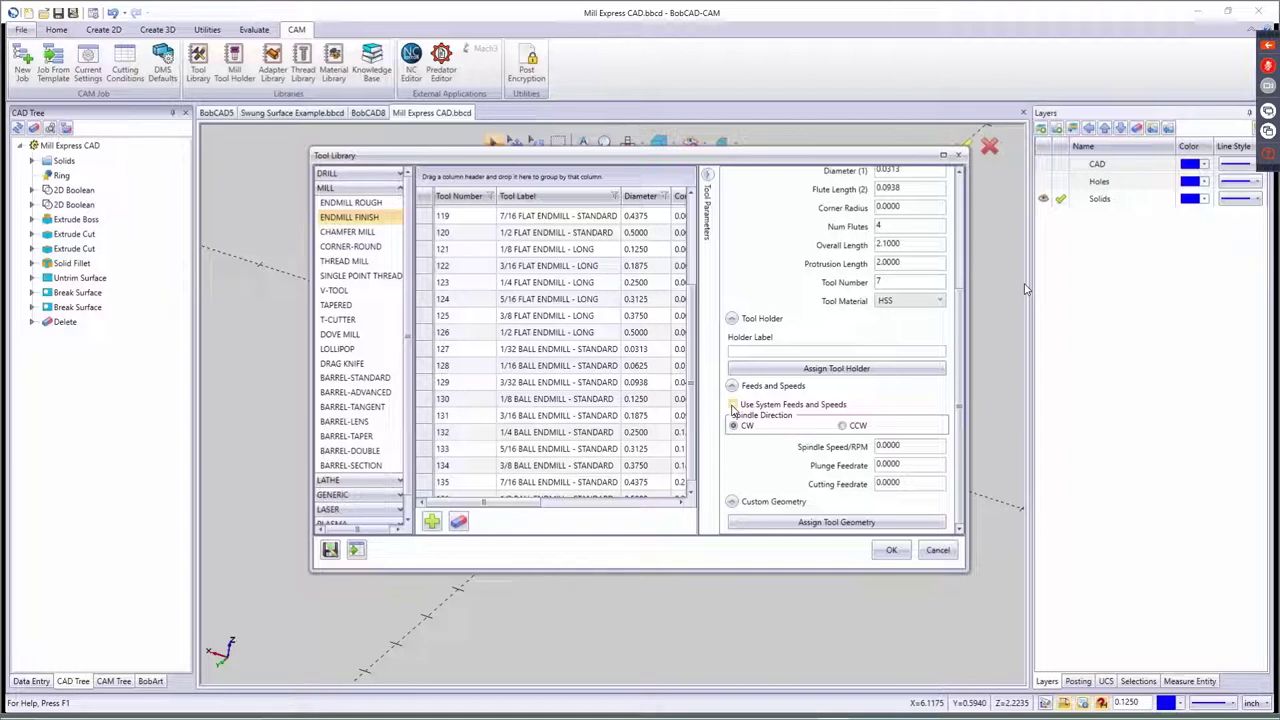
# - Inspect tool 125, the 3/8 flat endmill long, and its feeds and speeds settings
pyautogui.click(533, 318)
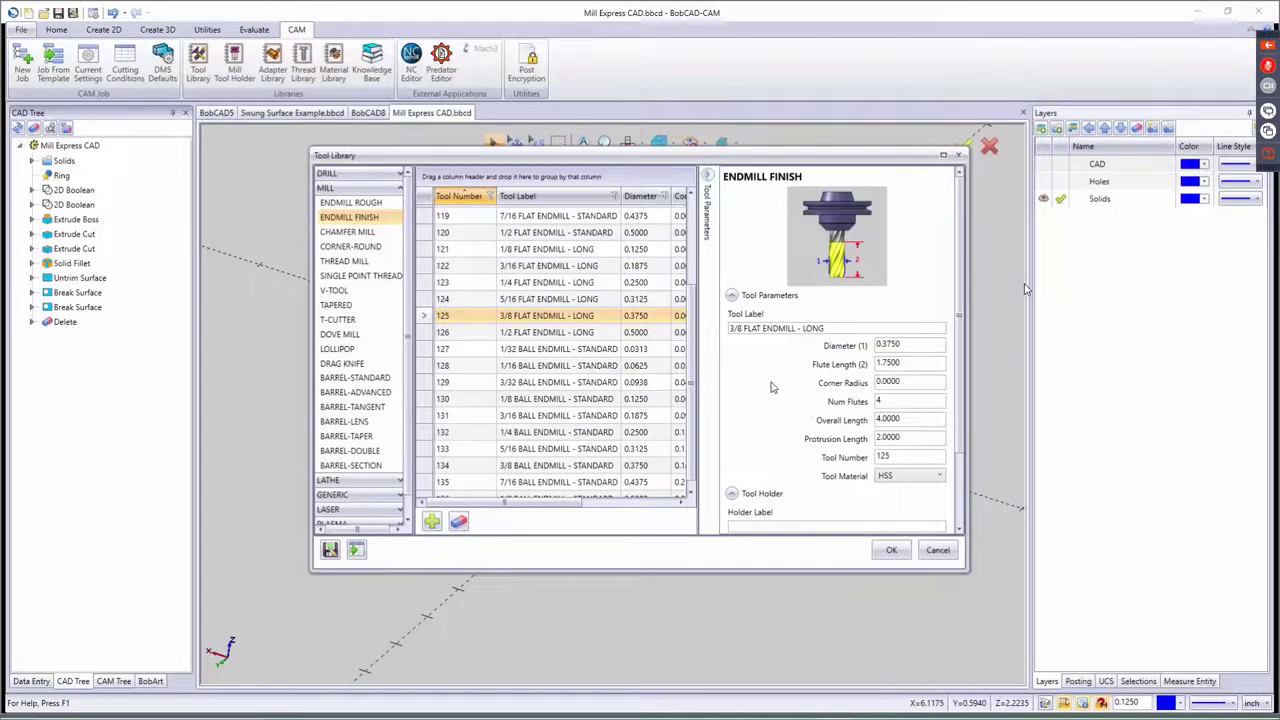
pyautogui.scroll(-1, 771, 366)
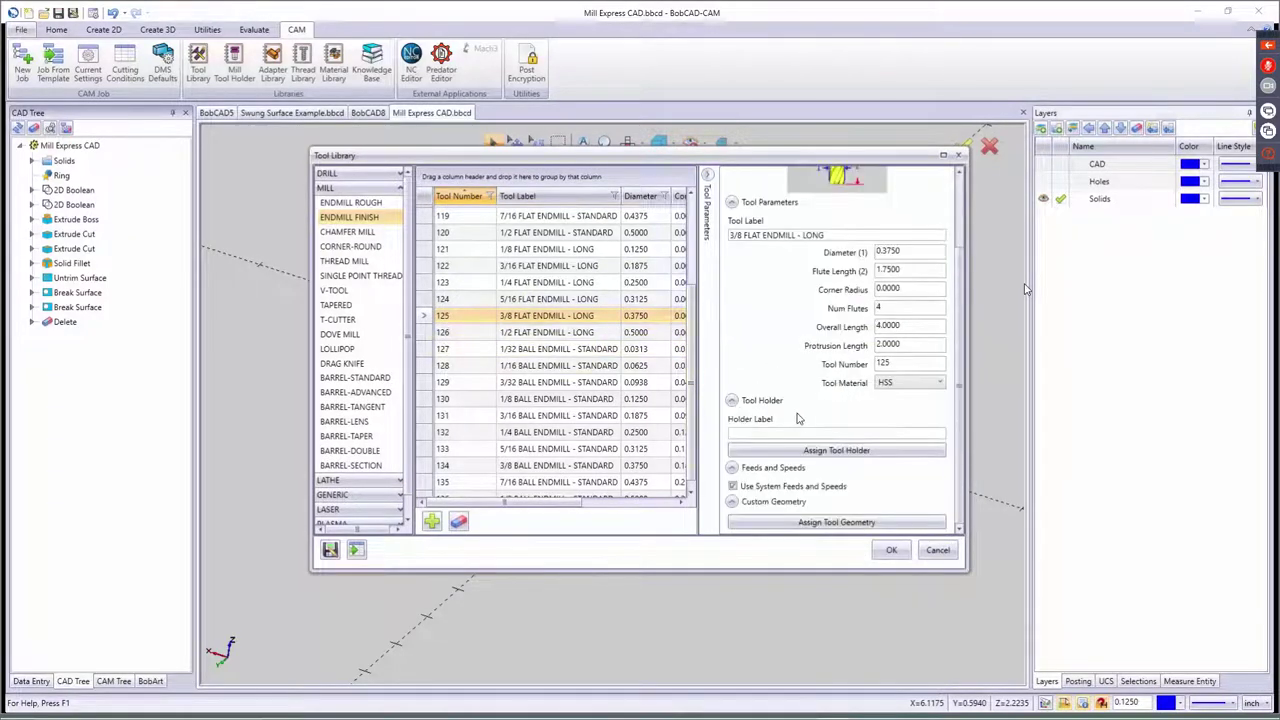
pyautogui.click(738, 488)
pyautogui.scroll(-1, 866, 512)
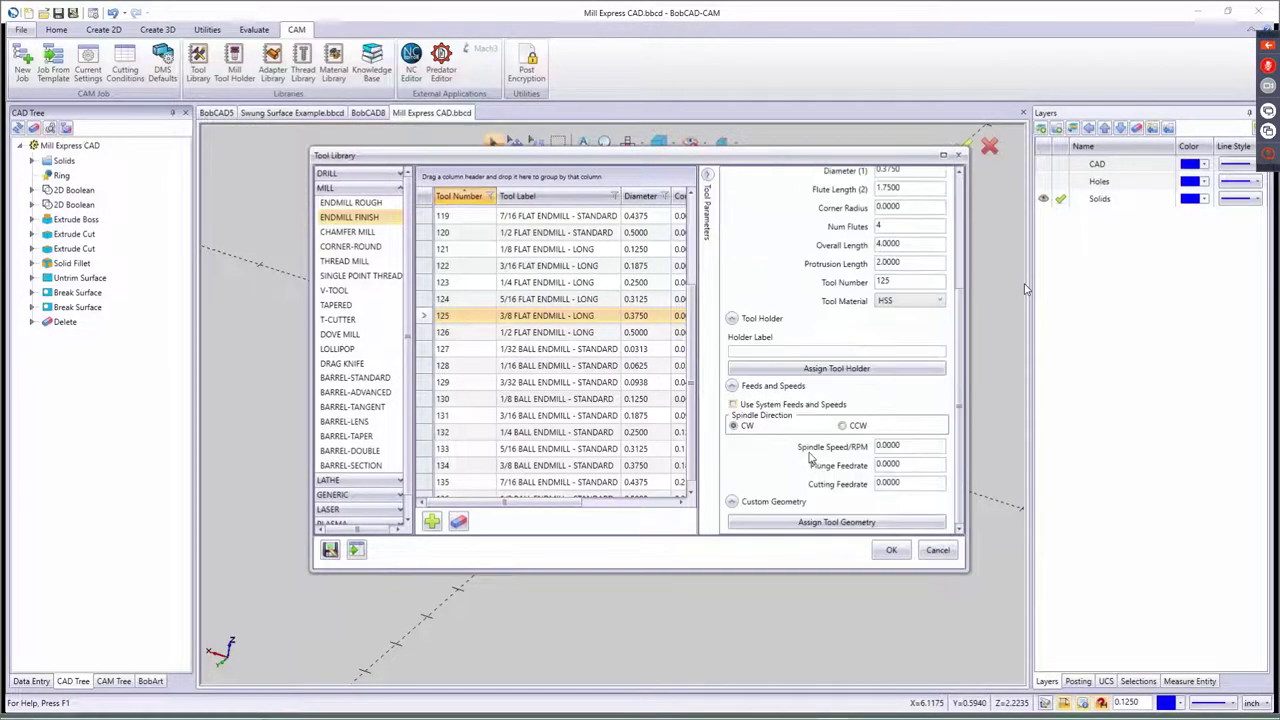
pyautogui.scroll(2, 812, 458)
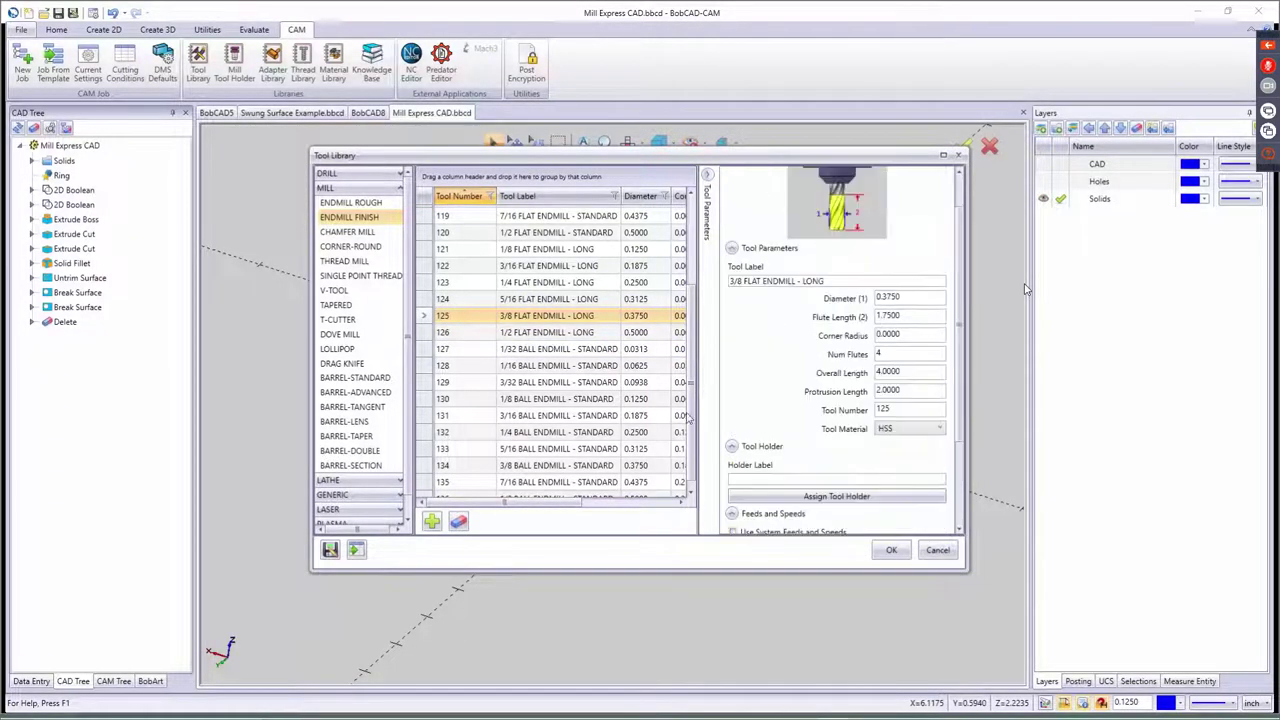
# - In Endmill Rough, toggle system feeds and speeds on tool 94, then sort by Tool Label
pyautogui.click(366, 203)
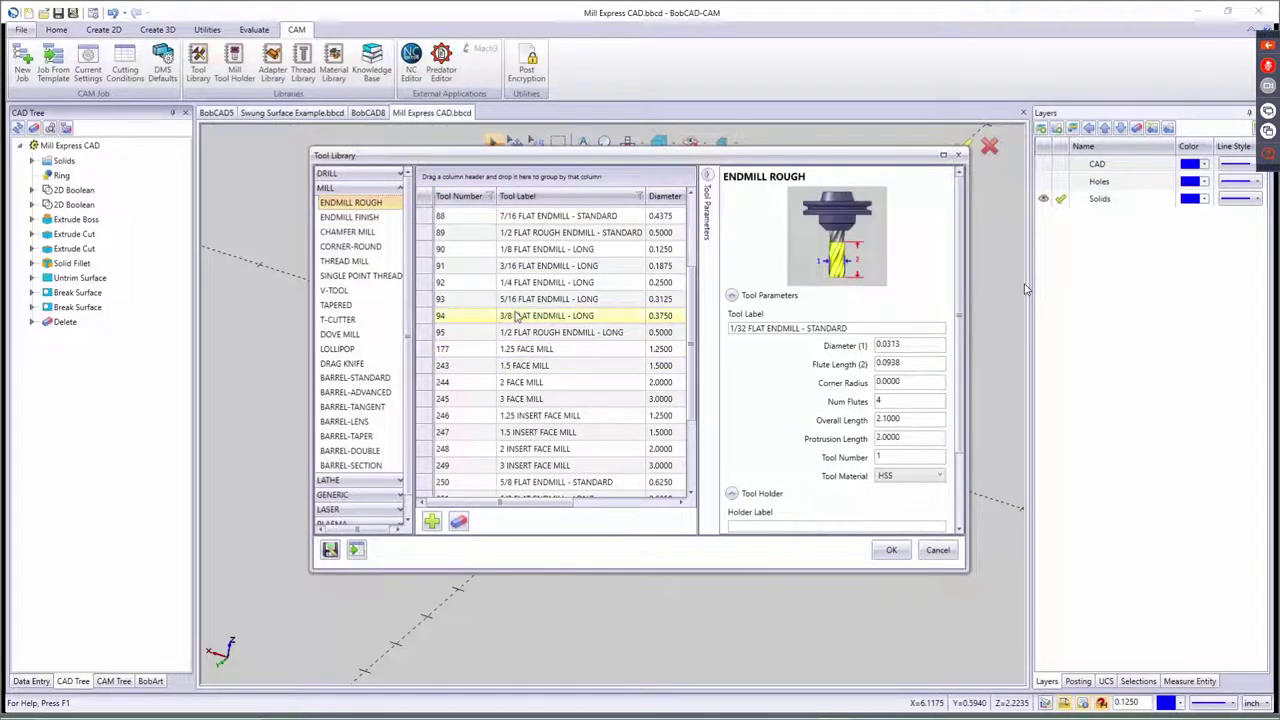
pyautogui.click(526, 317)
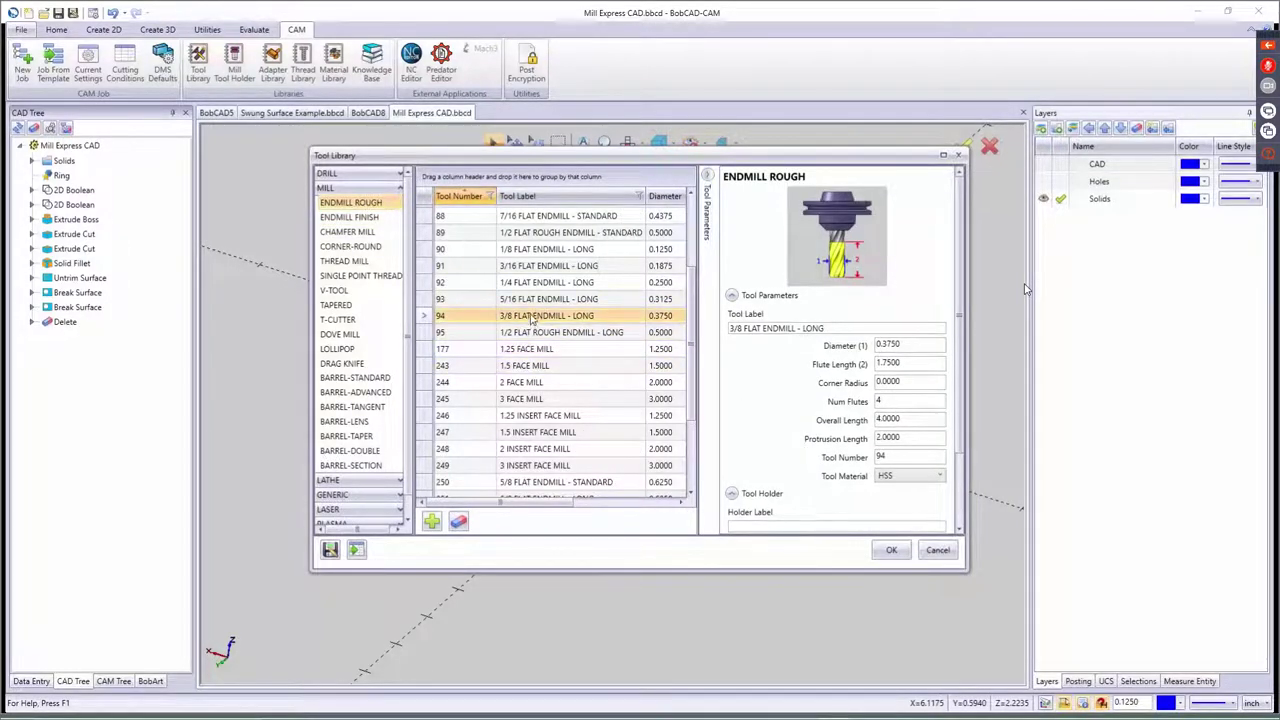
pyautogui.scroll(-1, 798, 418)
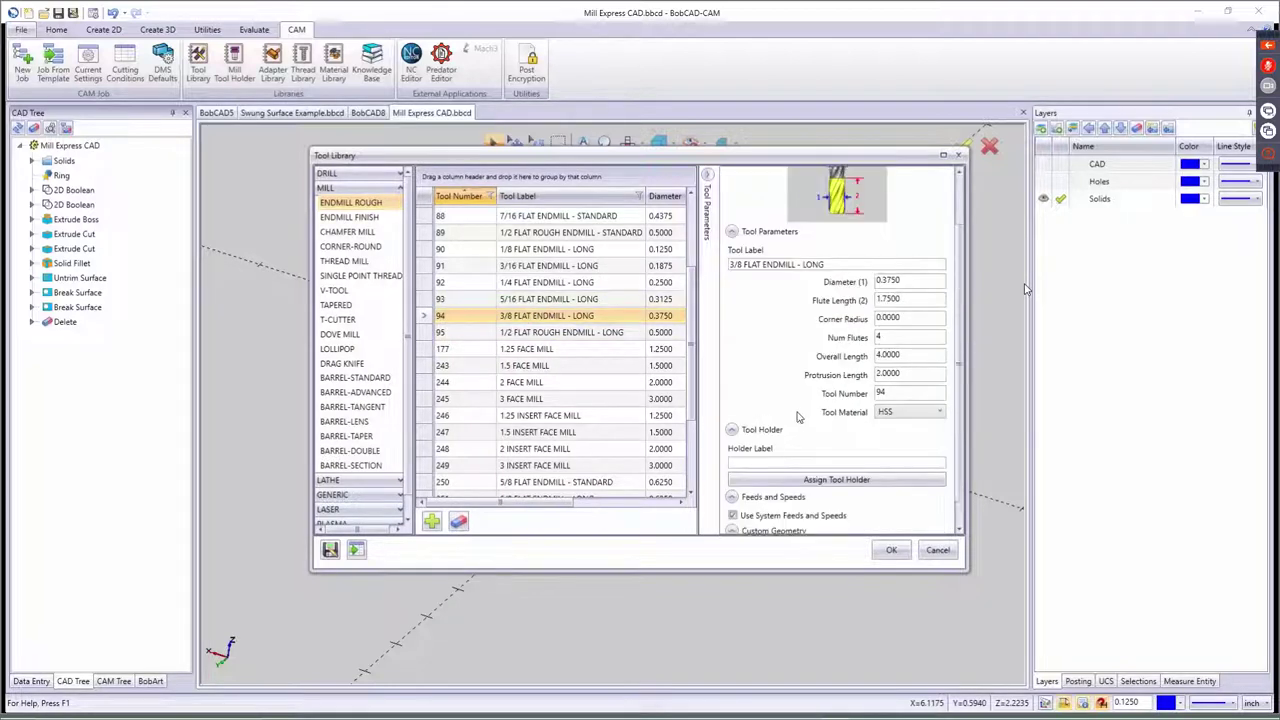
pyautogui.scroll(-1, 798, 418)
pyautogui.click(748, 487)
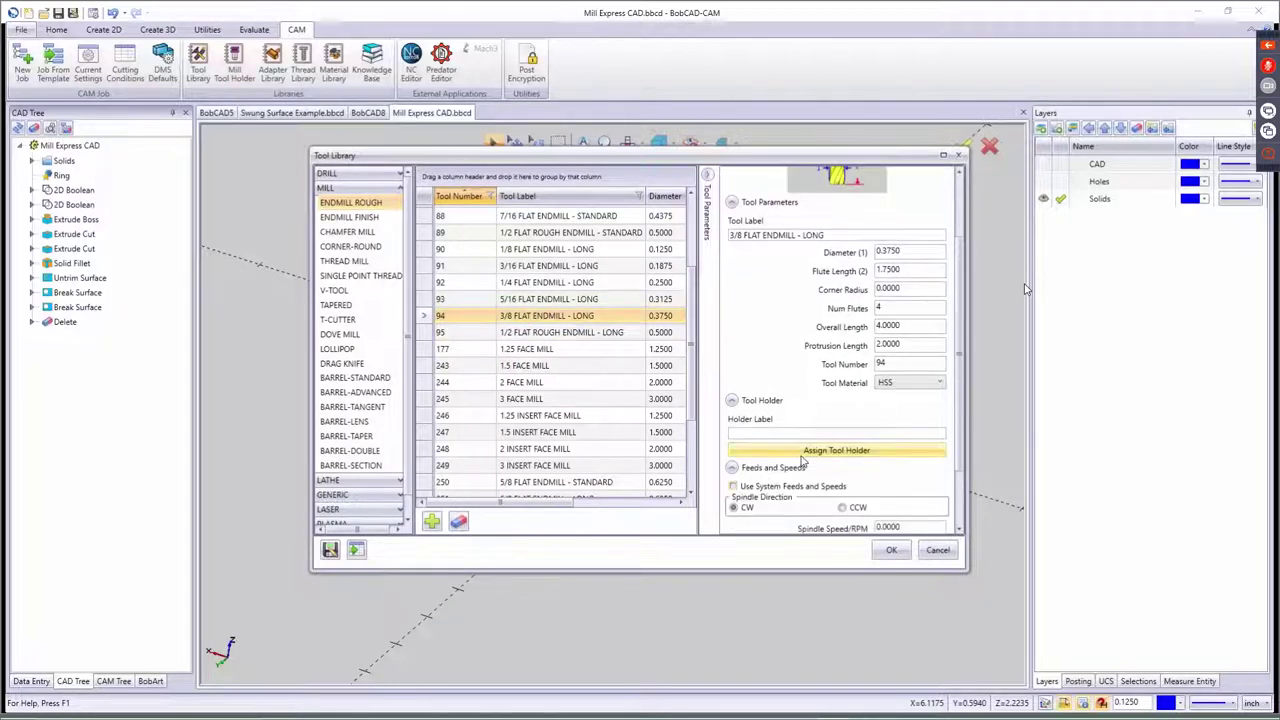
pyautogui.click(748, 500)
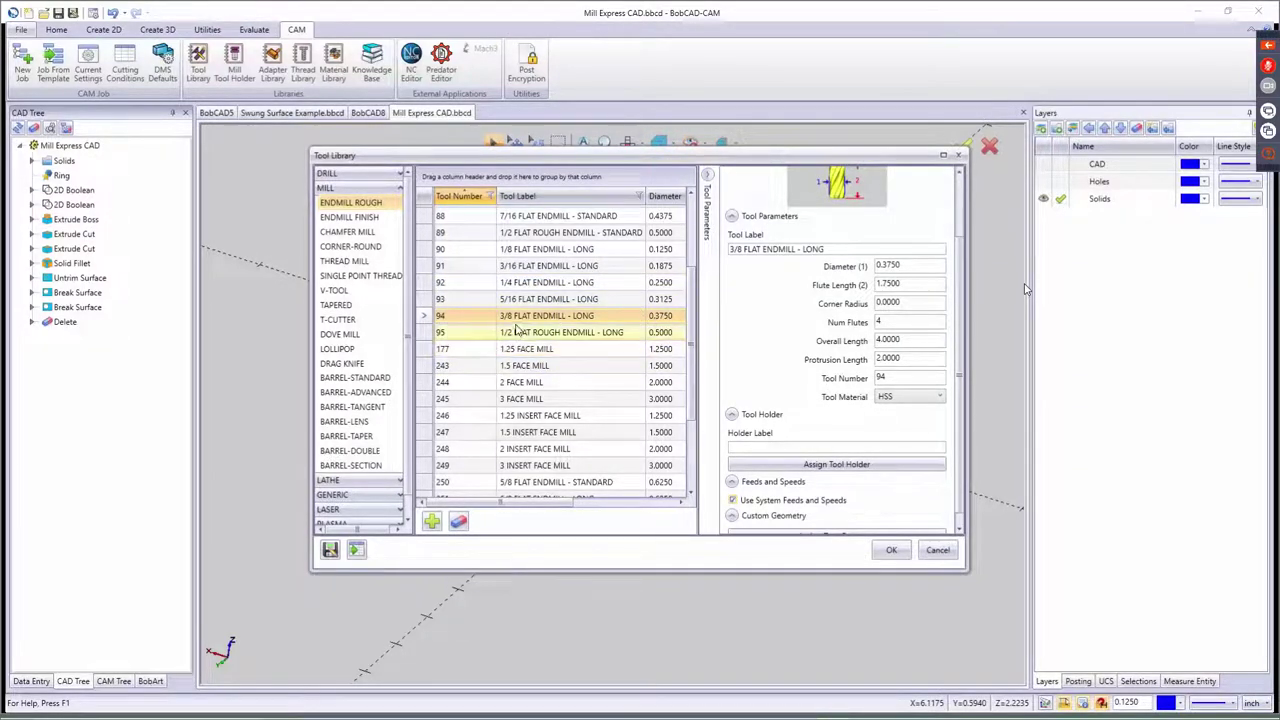
pyautogui.click(532, 196)
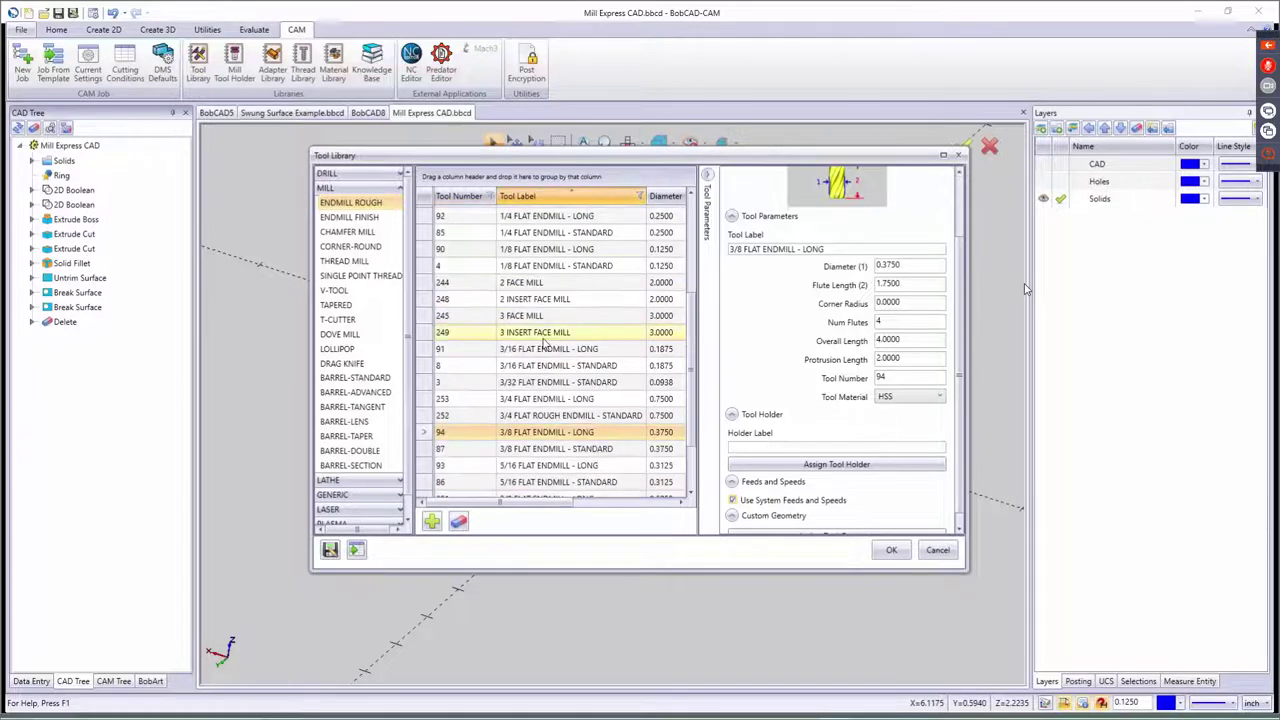
# - Review tool 87, the 3/8 flat endmill standard, then cancel the Tool Library unsaved
pyautogui.scroll(-2, 545, 343)
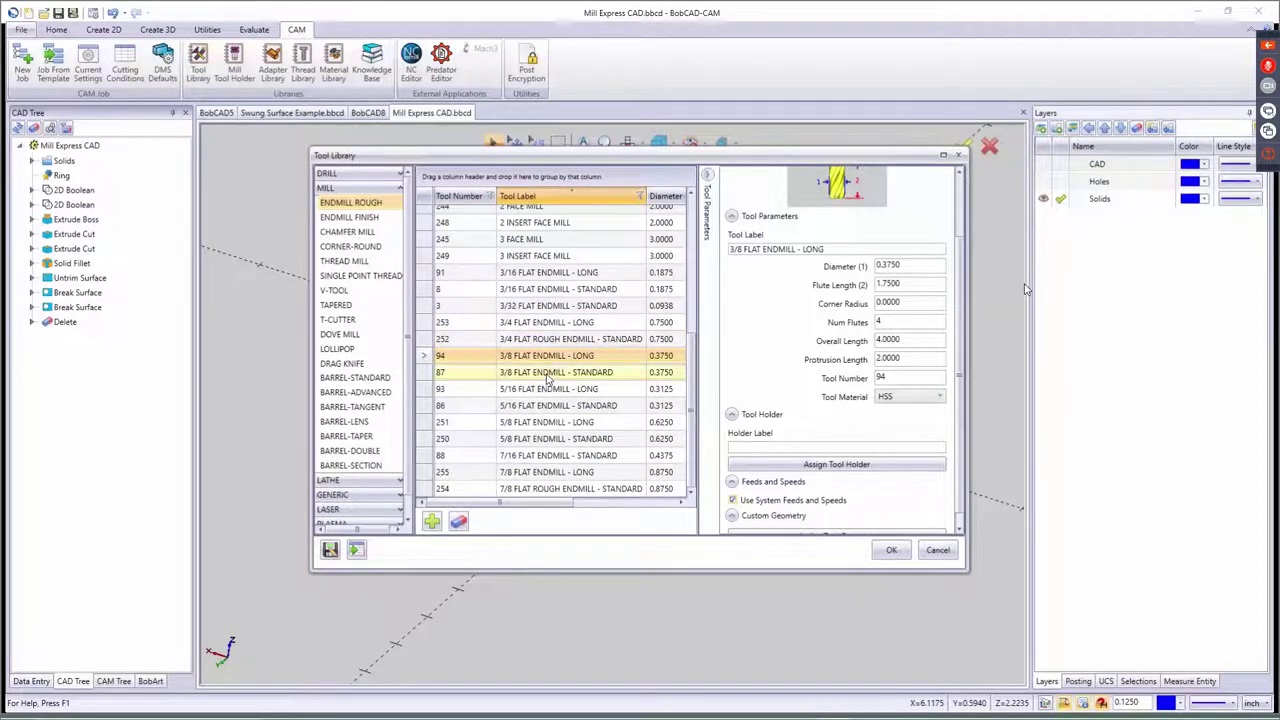
pyautogui.click(548, 375)
pyautogui.scroll(-3, 795, 390)
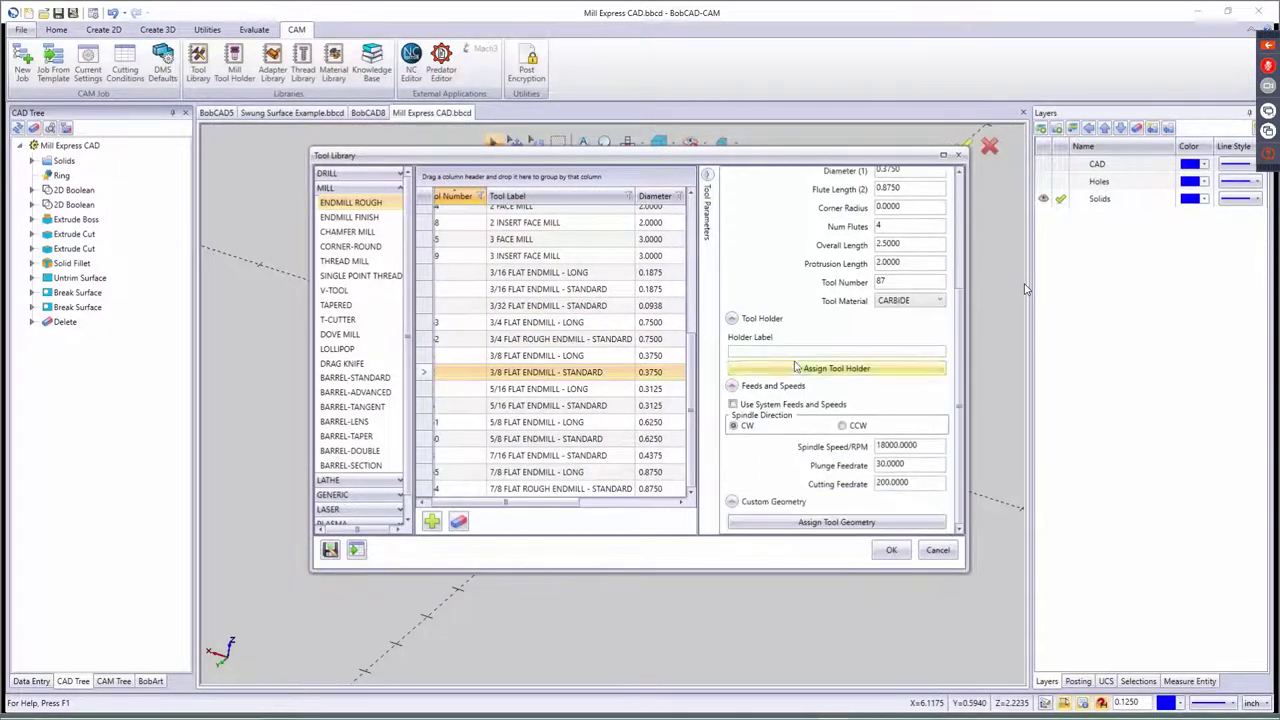
pyautogui.scroll(1, 795, 367)
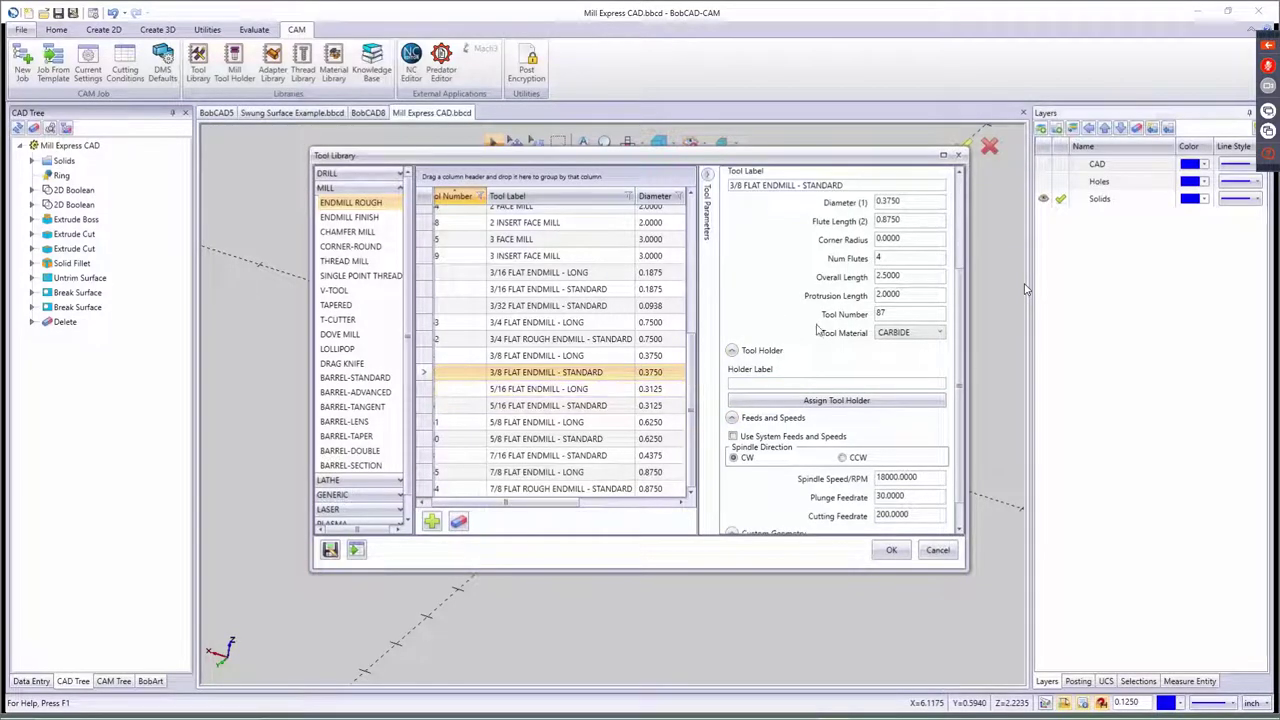
pyautogui.scroll(-1, 817, 329)
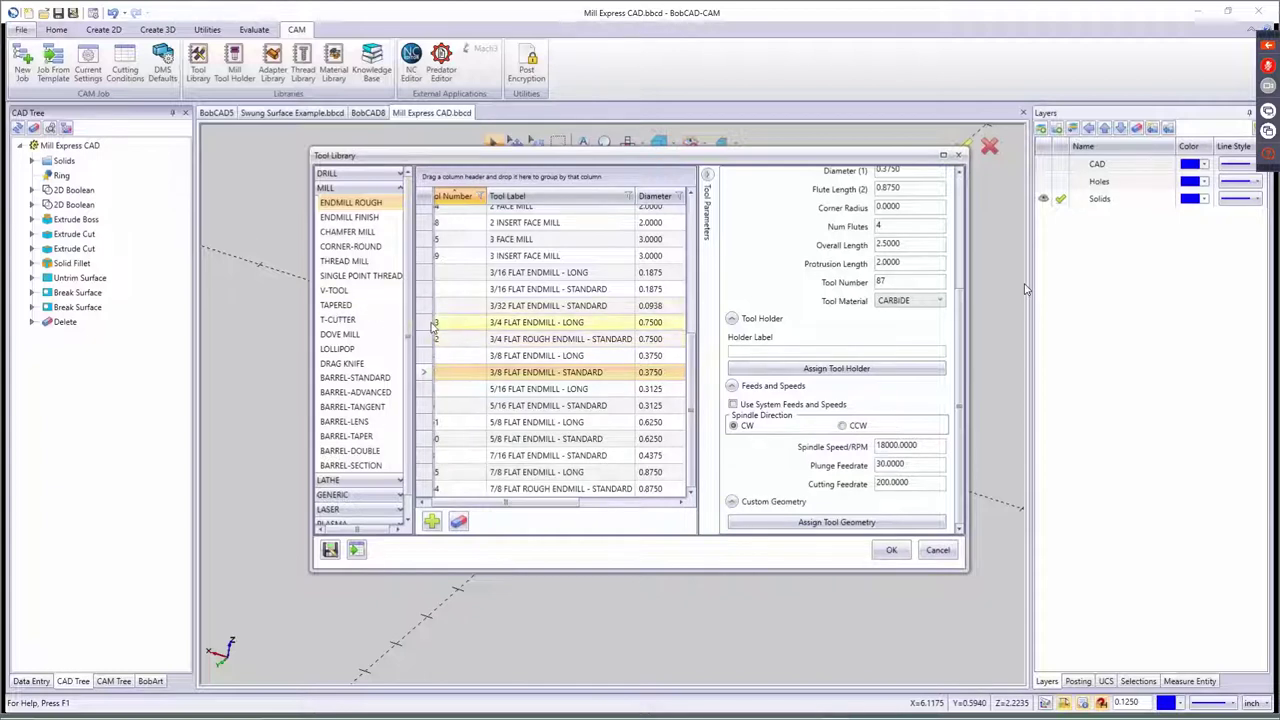
pyautogui.click(938, 549)
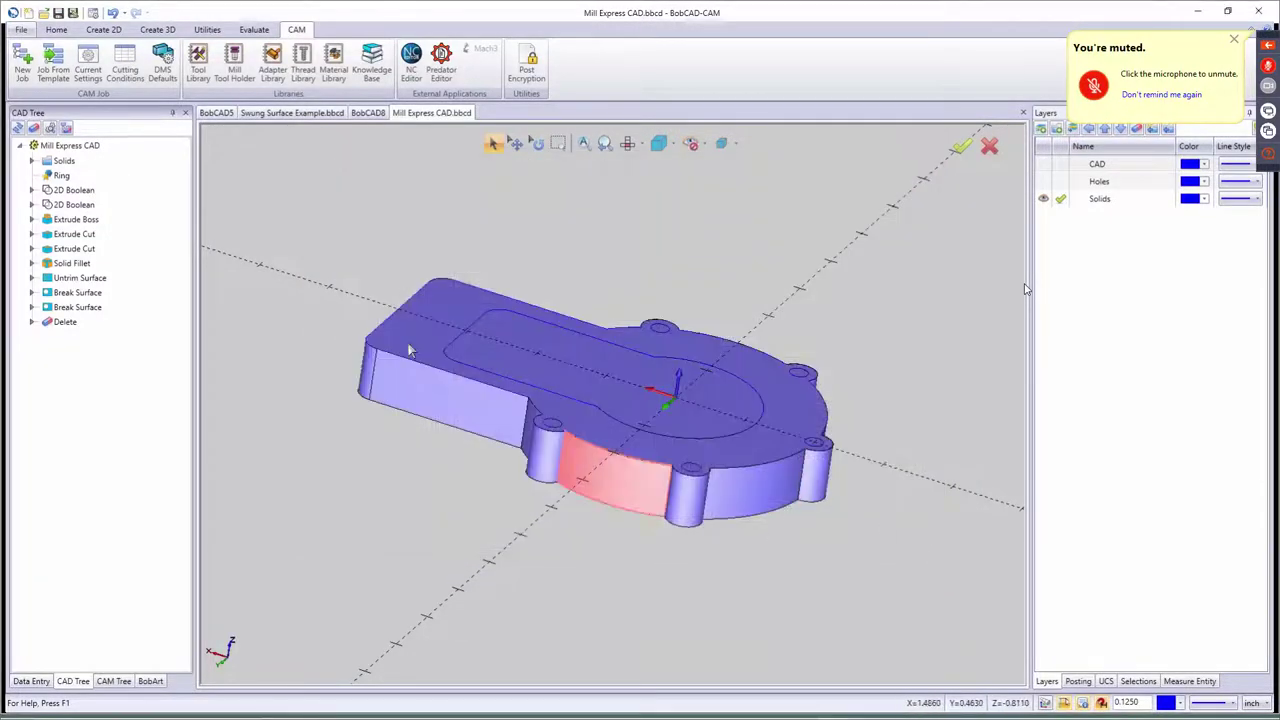
# - Open DMS Defaults and compare operations in Mill 3 Axis Template Strategies 1 through 4
pyautogui.click(162, 78)
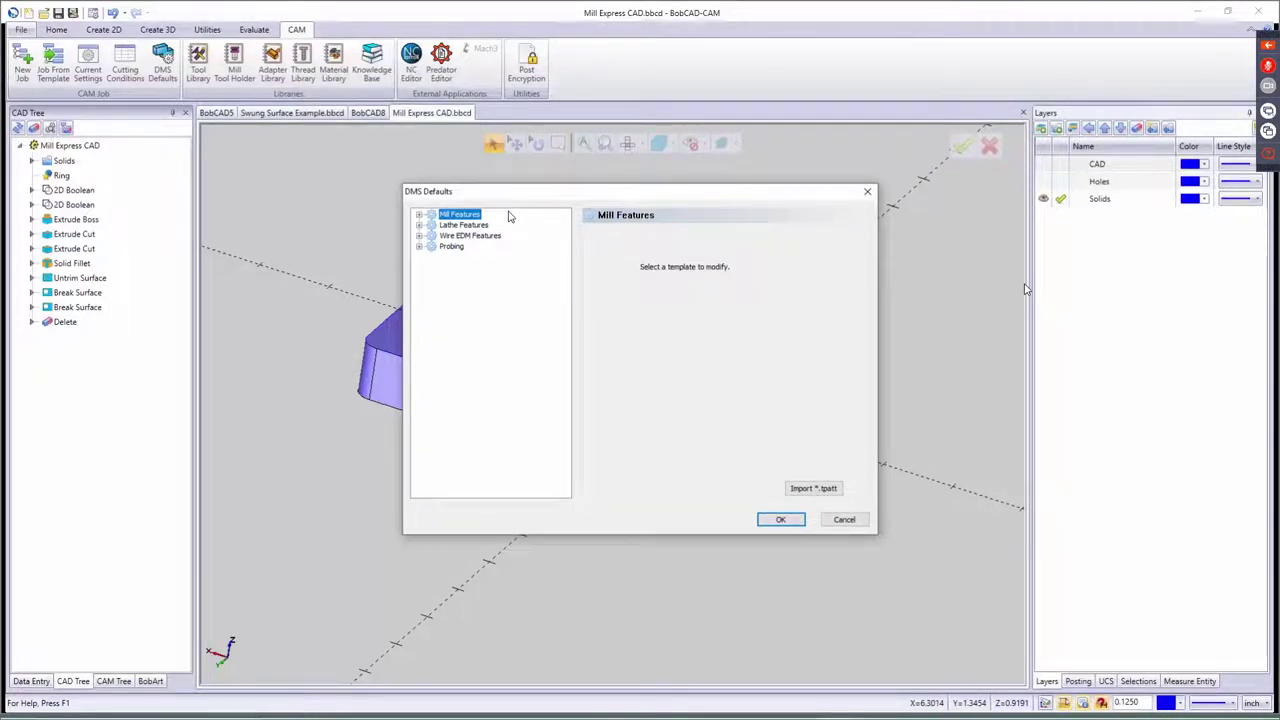
pyautogui.click(419, 215)
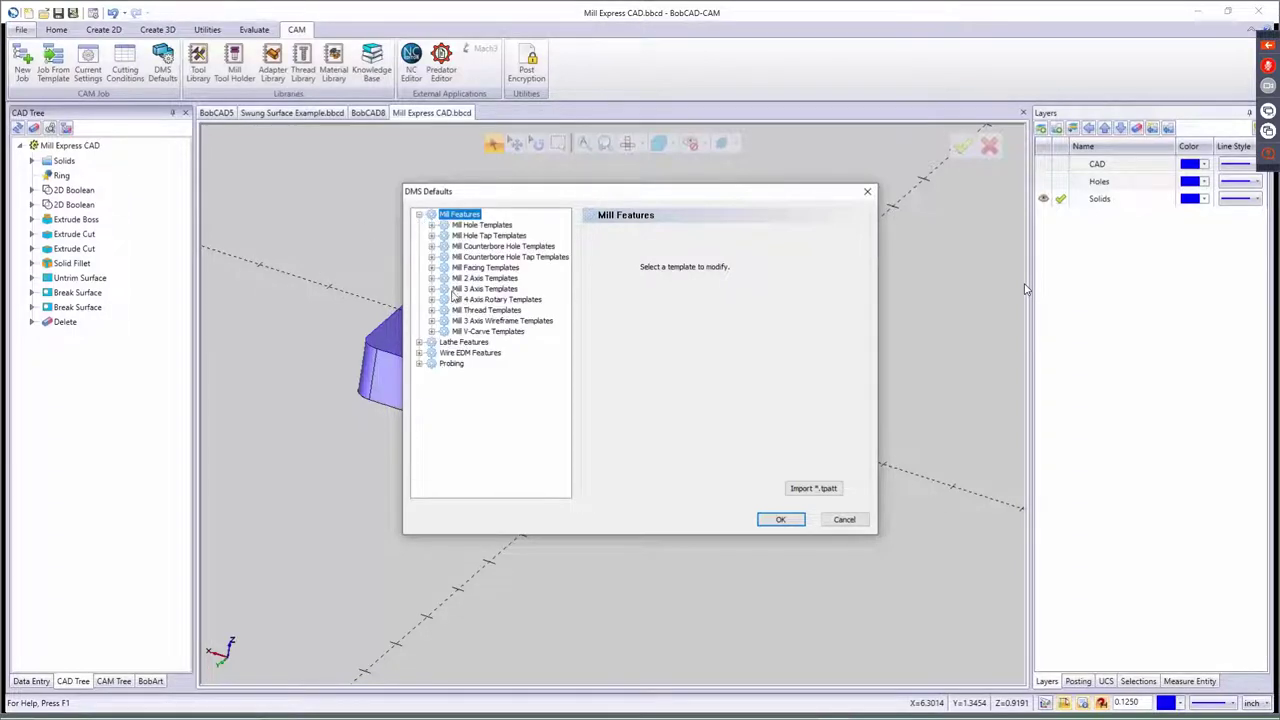
pyautogui.click(431, 289)
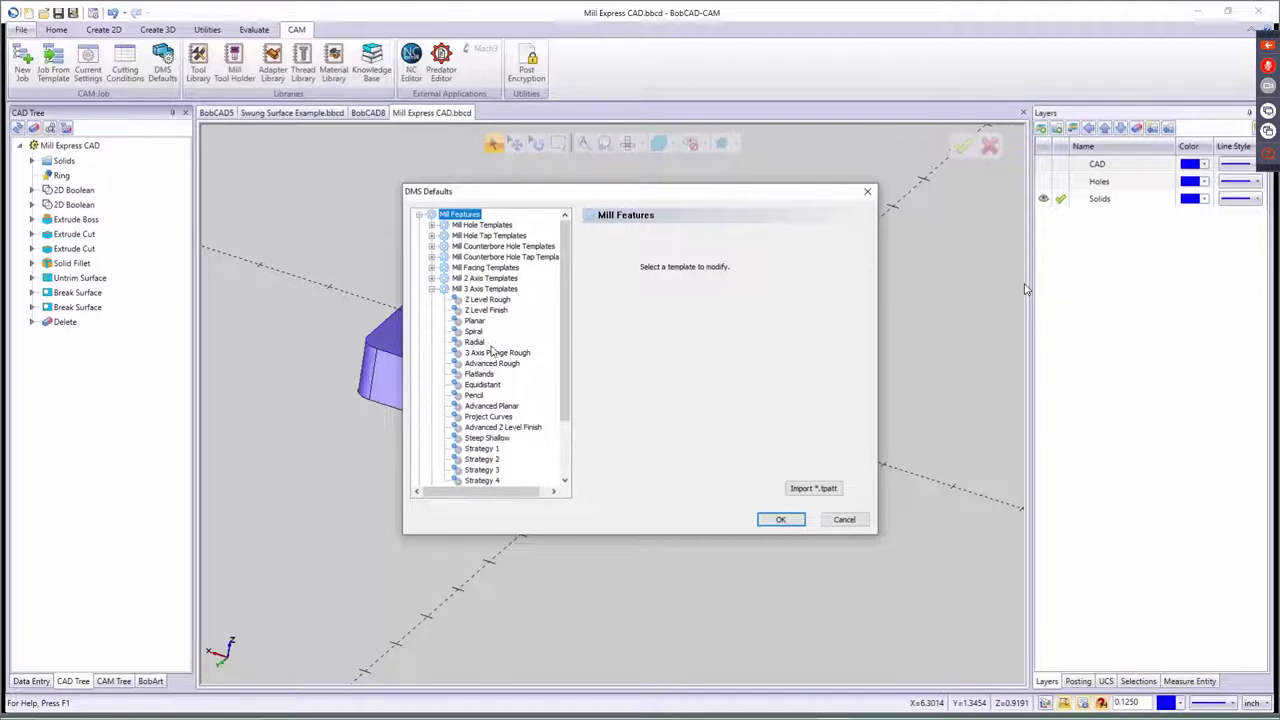
pyautogui.scroll(-2, 485, 365)
pyautogui.click(481, 374)
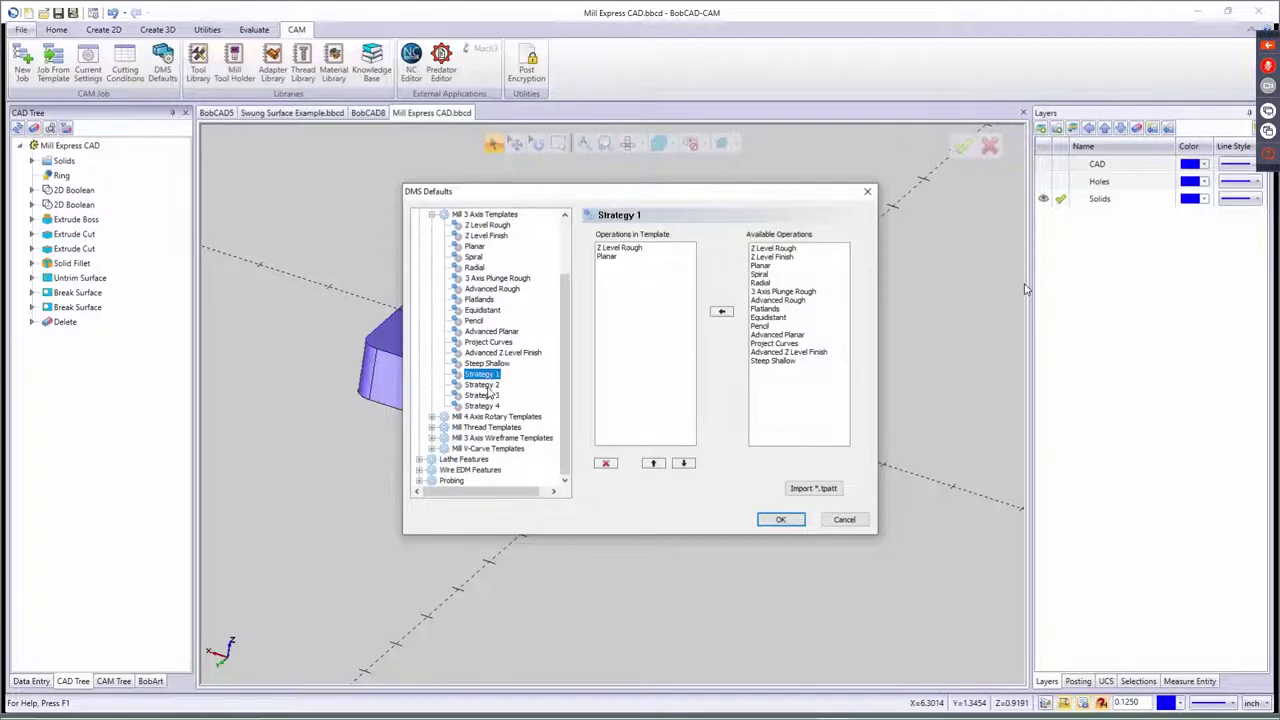
pyautogui.click(482, 384)
pyautogui.click(485, 396)
pyautogui.click(482, 406)
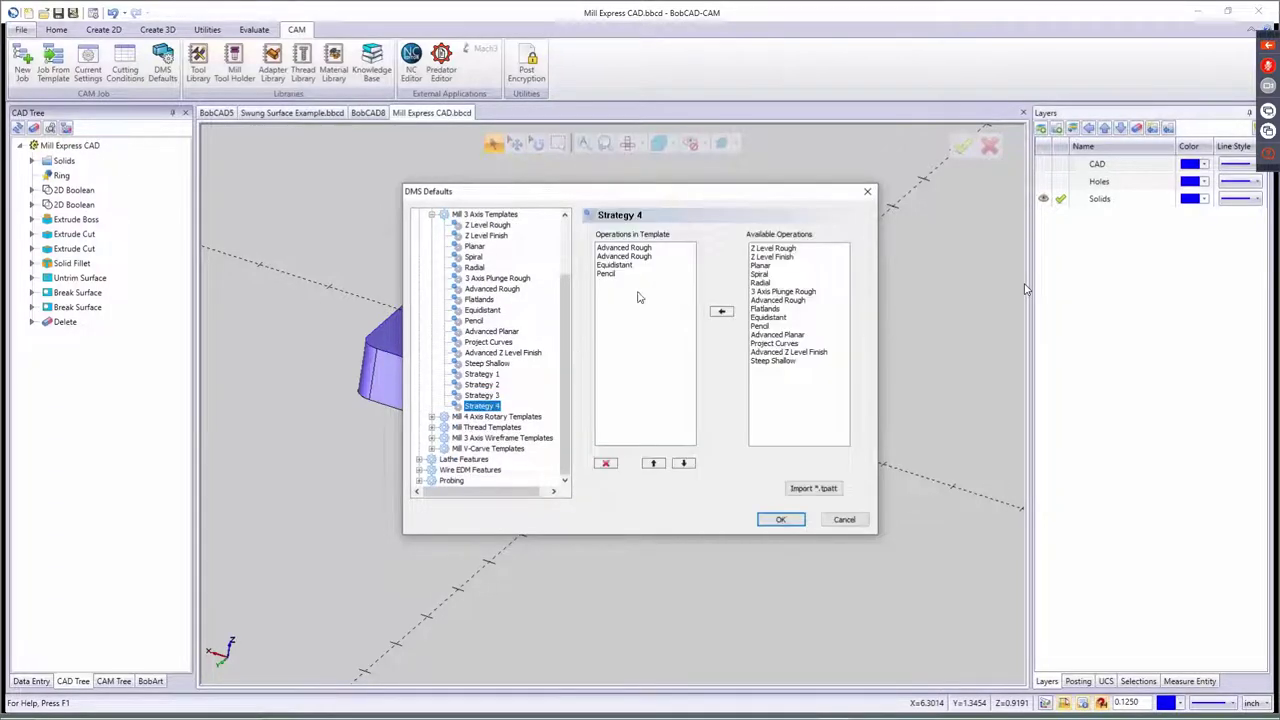
pyautogui.click(492, 377)
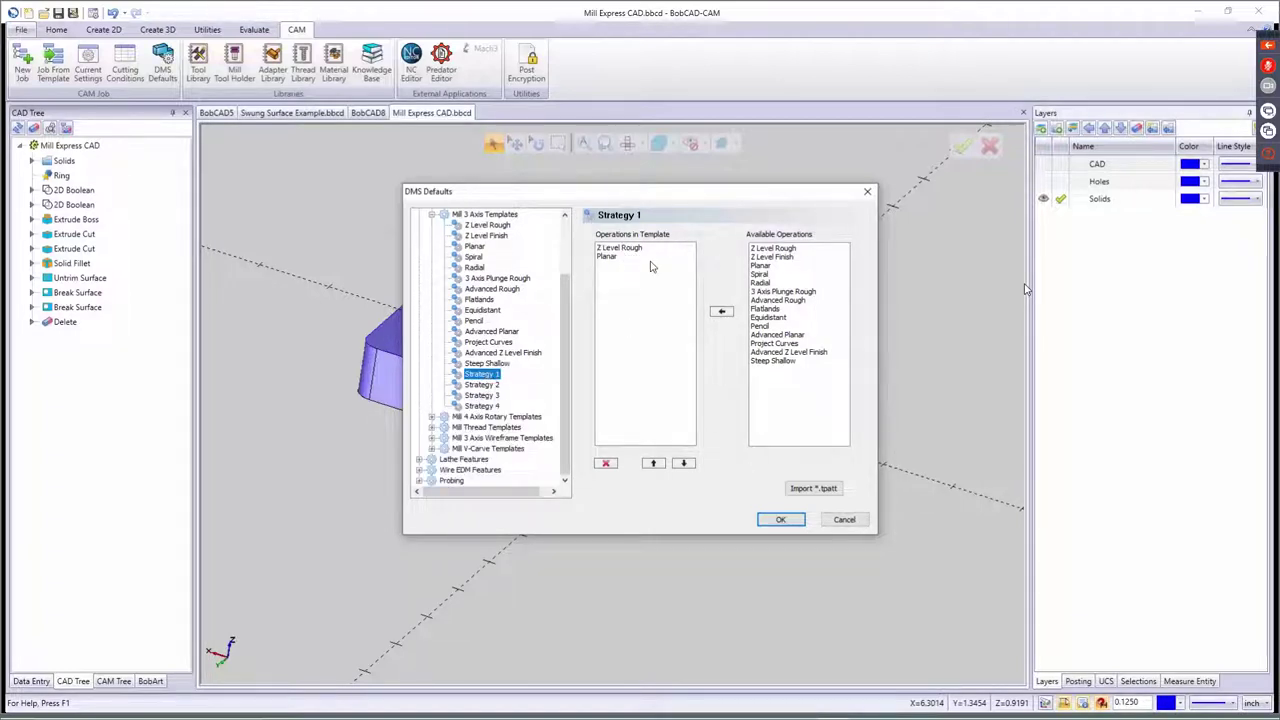
pyautogui.click(484, 387)
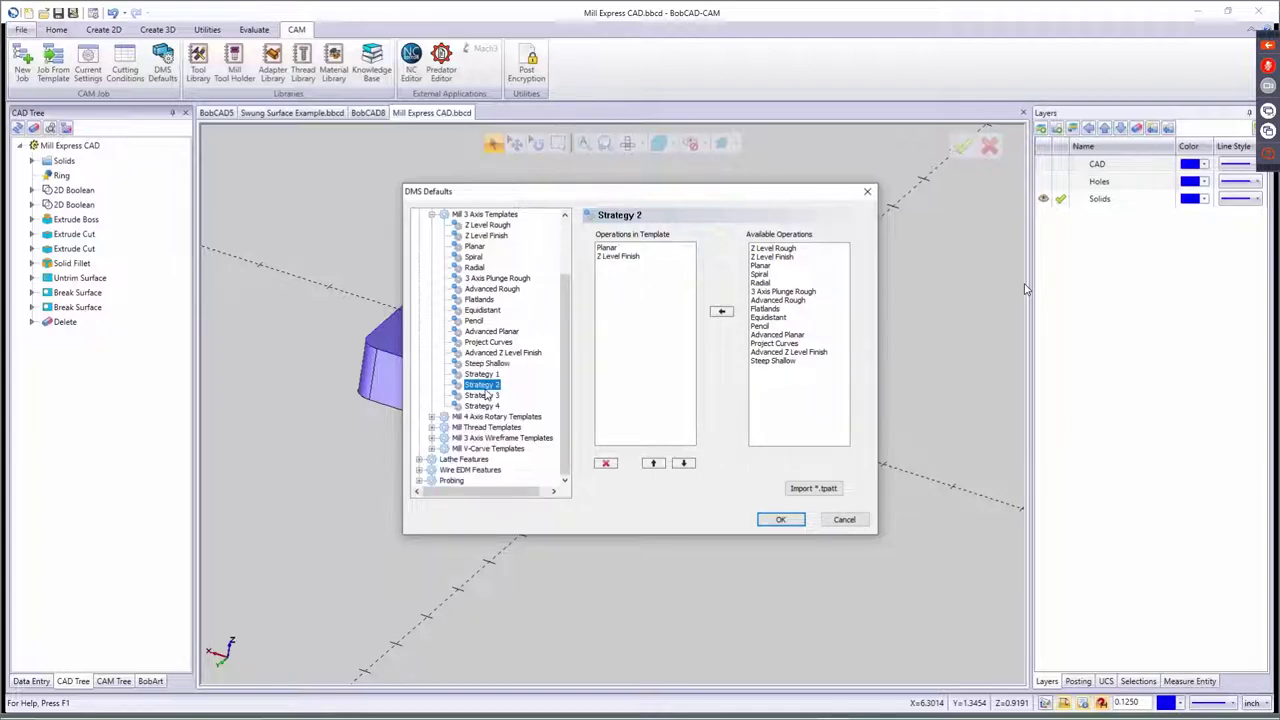
pyautogui.click(482, 396)
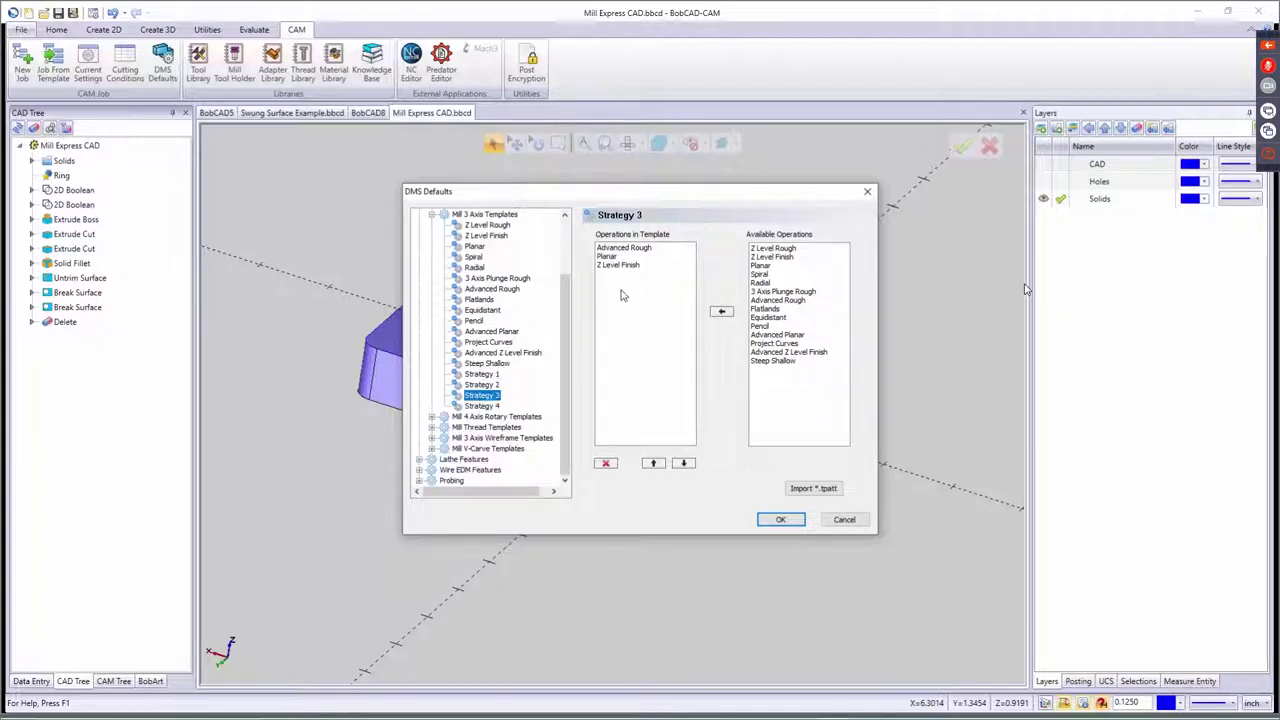
pyautogui.click(490, 408)
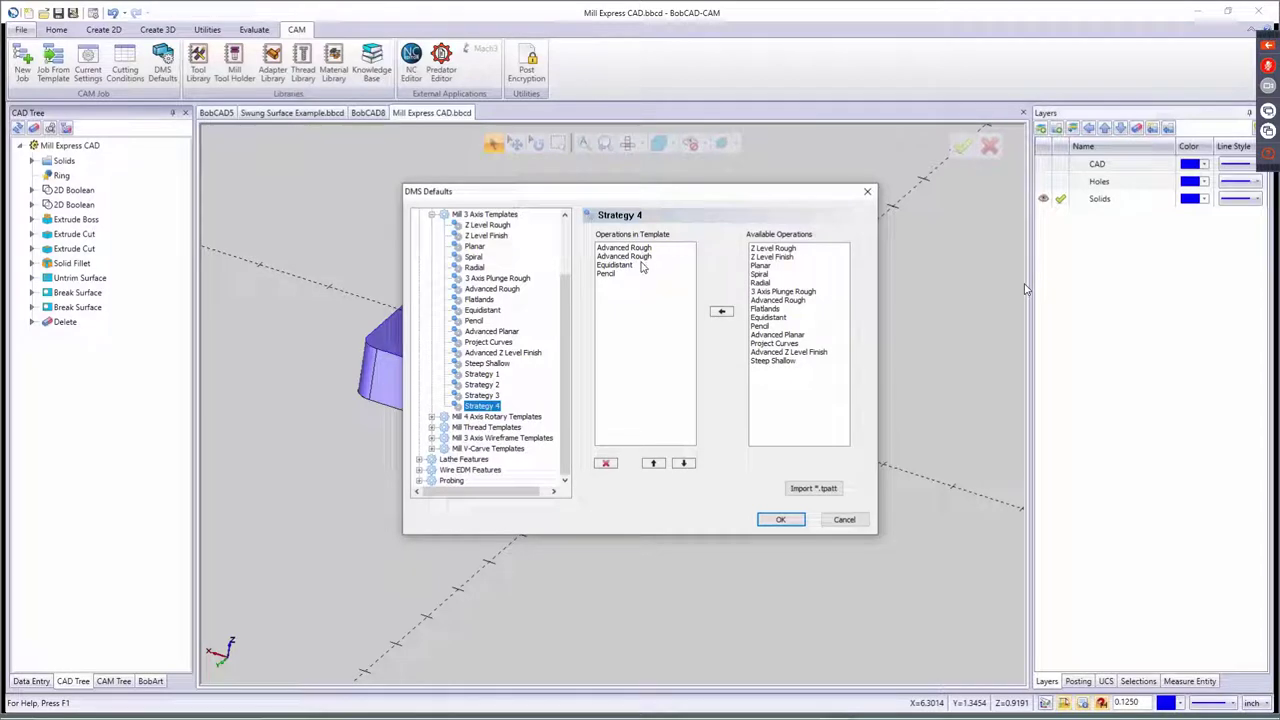
# - Delete the duplicate Advanced Rough from Strategy 4 and save the defaults with OK
pyautogui.click(643, 256)
pyautogui.click(605, 463)
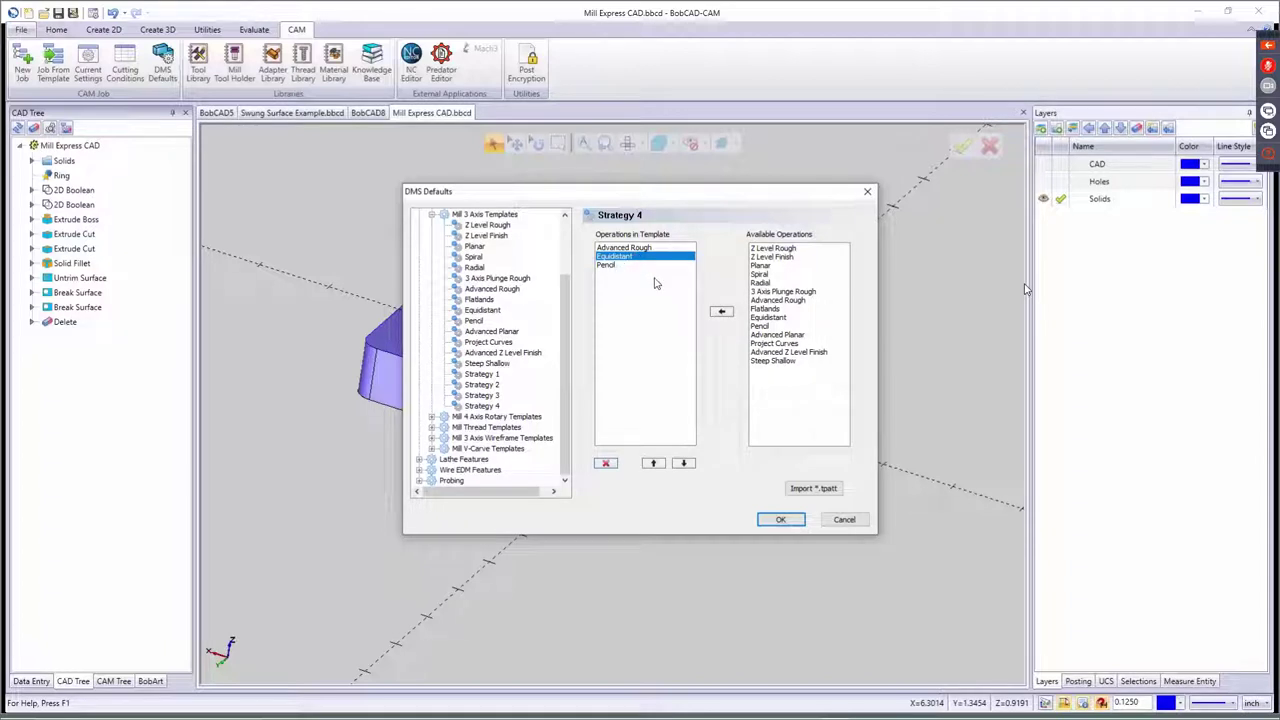
pyautogui.click(781, 520)
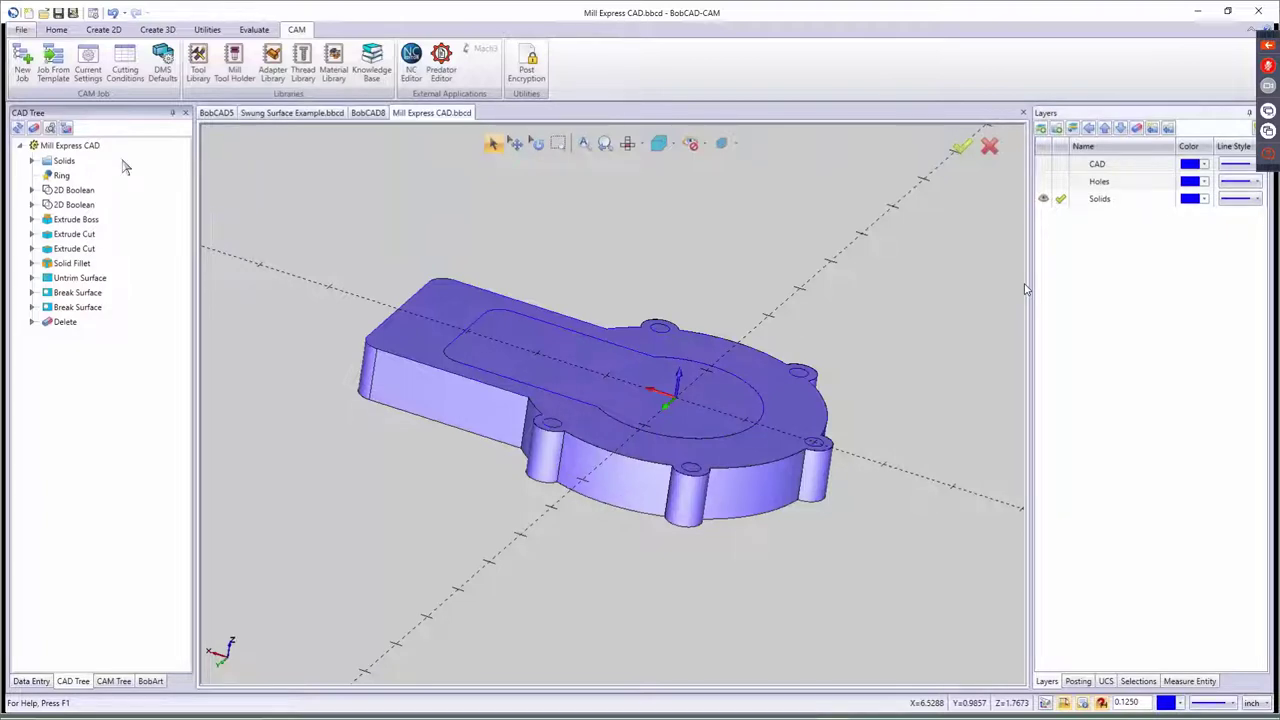
pyautogui.click(125, 65)
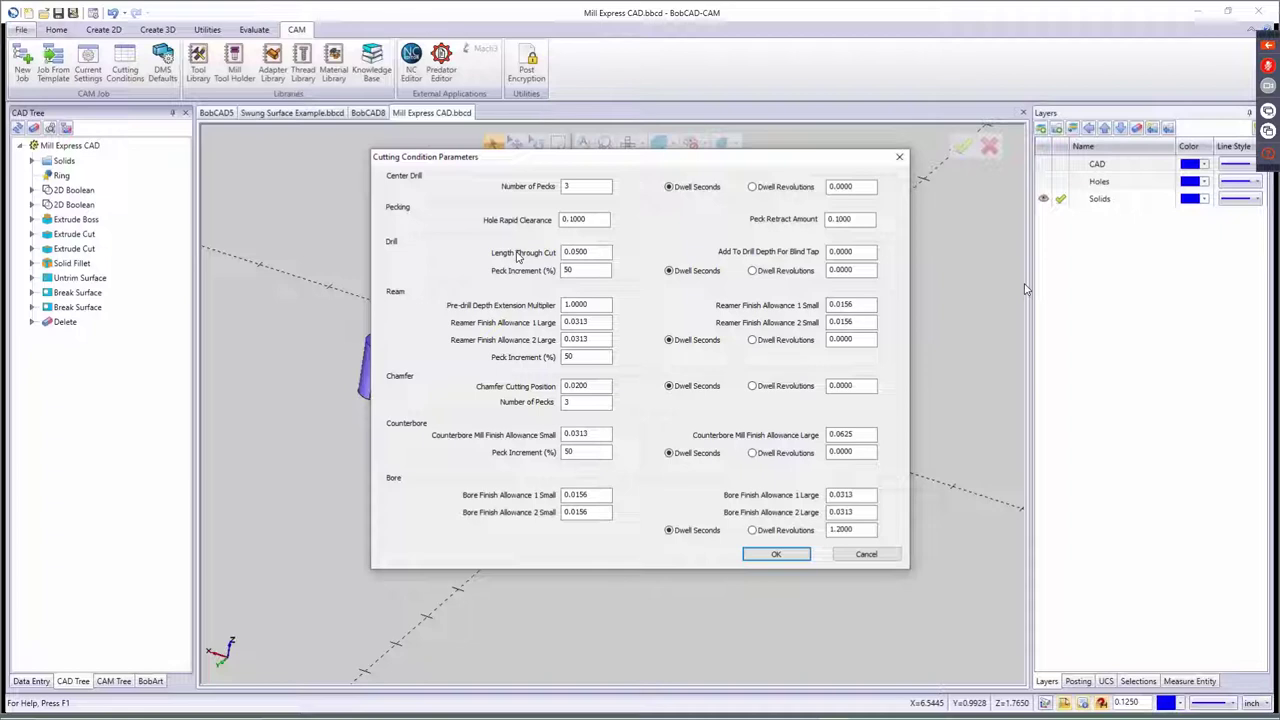
pyautogui.doubleClick(575, 270)
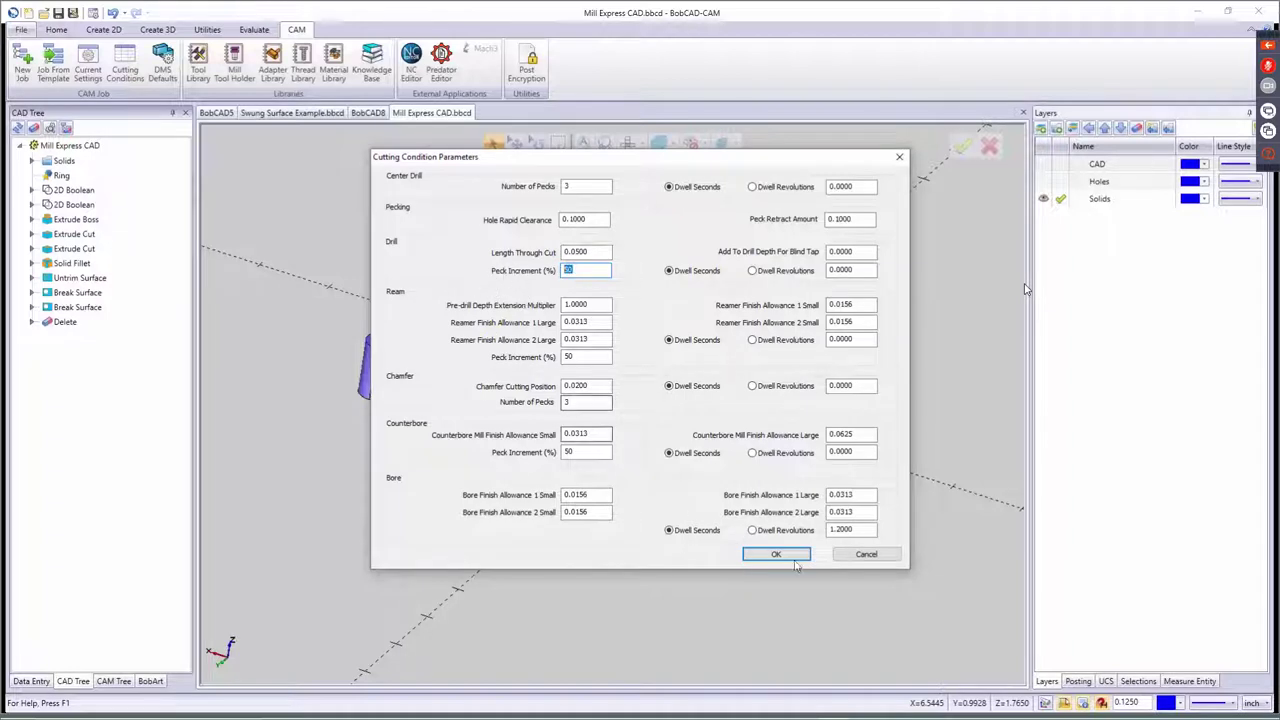
# - Cancel Cutting Conditions unsaved, then start and abandon a New Job from Template
pyautogui.click(866, 556)
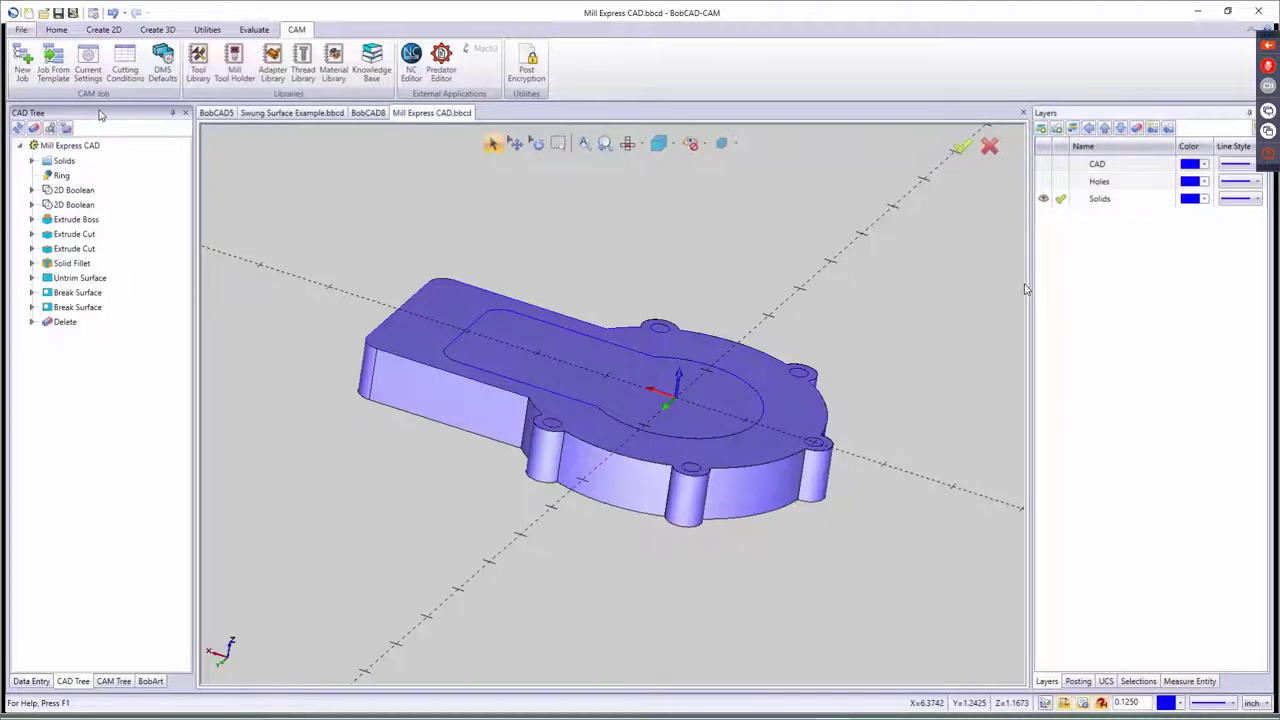
pyautogui.click(54, 80)
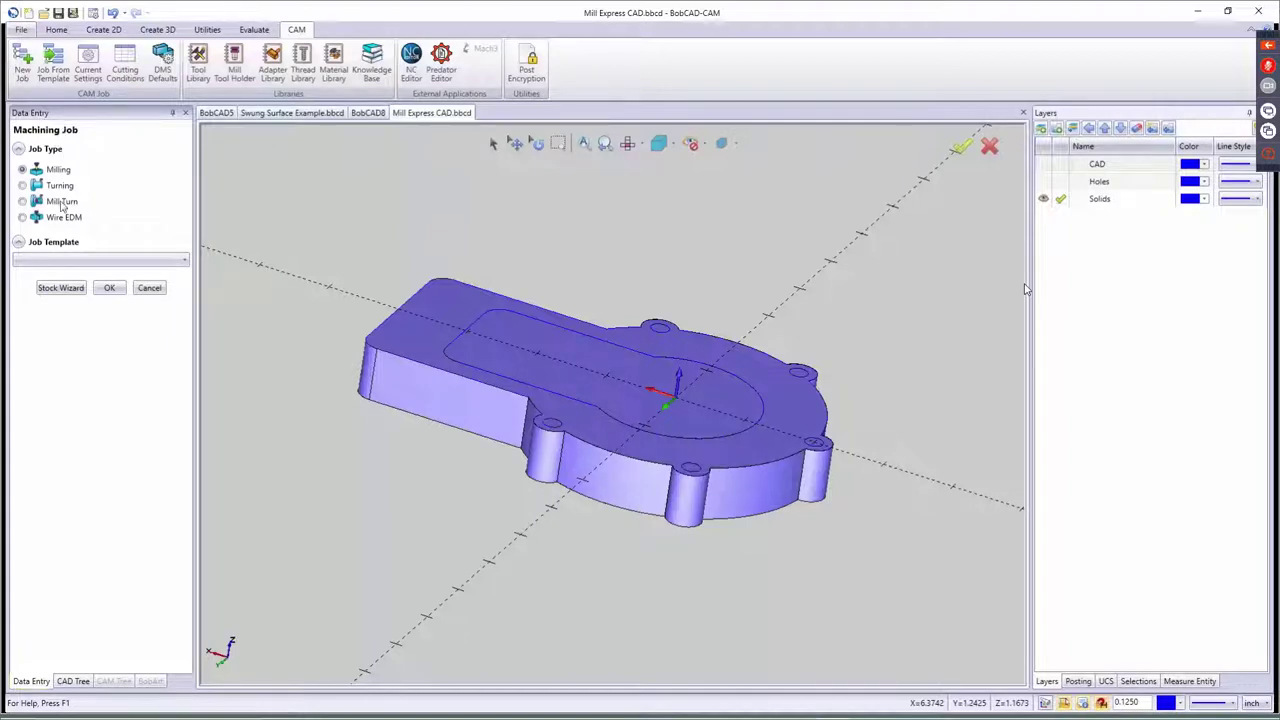
pyautogui.click(150, 289)
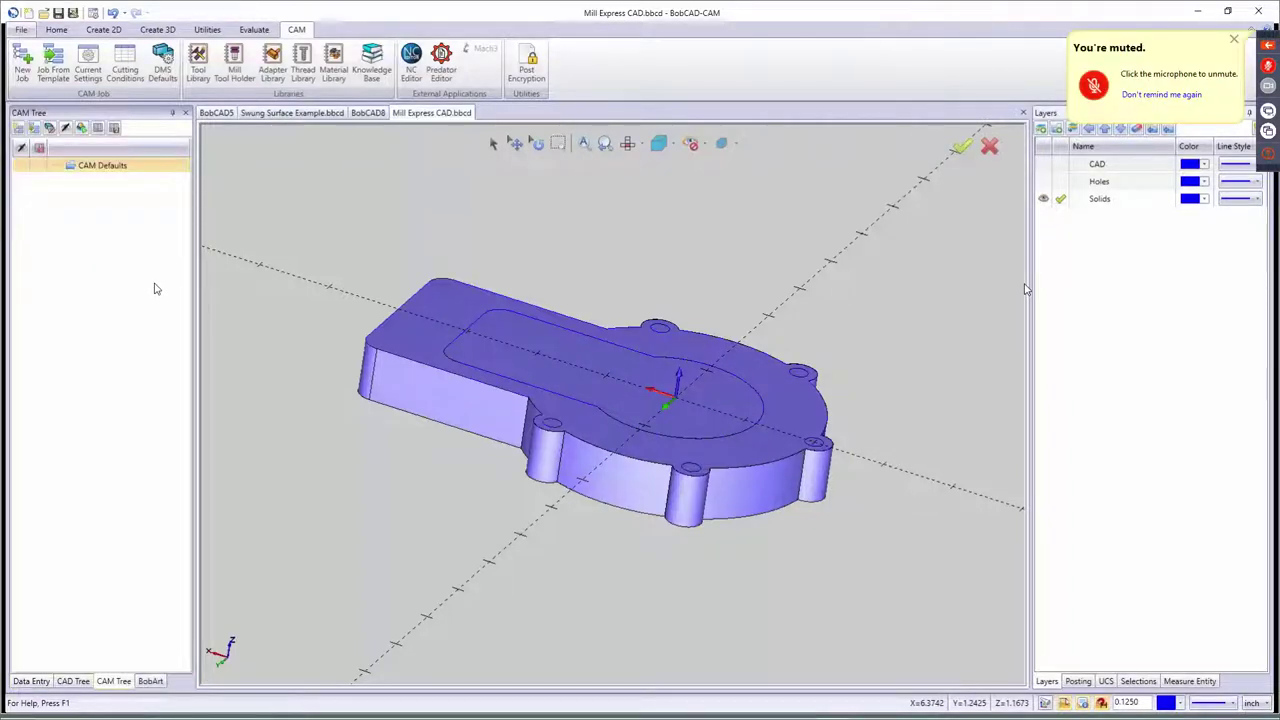
# - Start a New Job, browse the machine list keeping BC_3x_Mill, then cancel the job
pyautogui.click(22, 70)
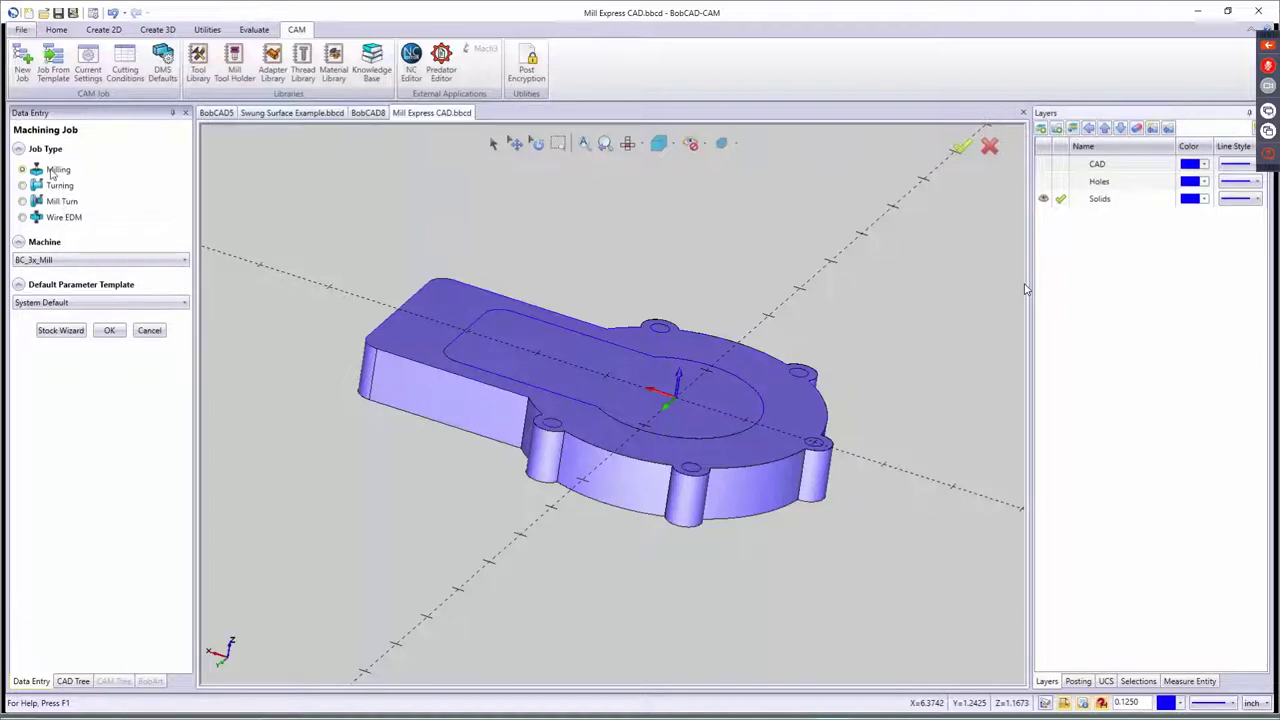
pyautogui.click(84, 260)
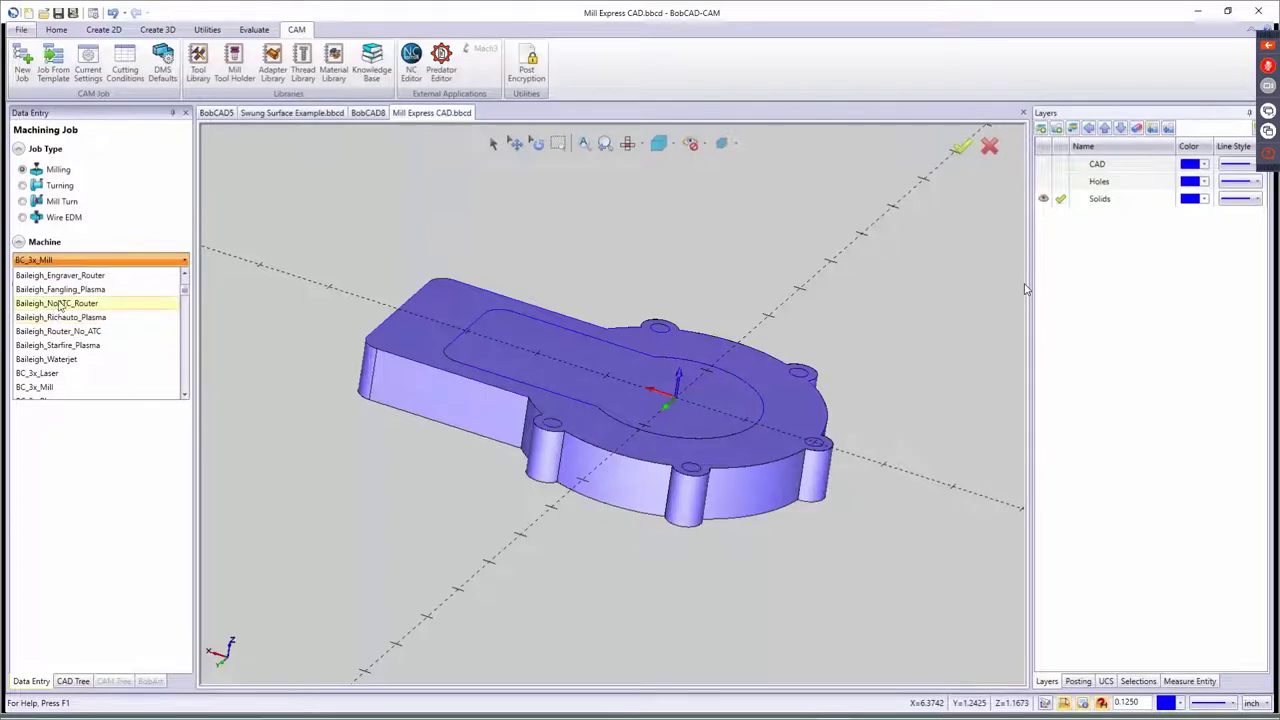
pyautogui.scroll(-6, 62, 310)
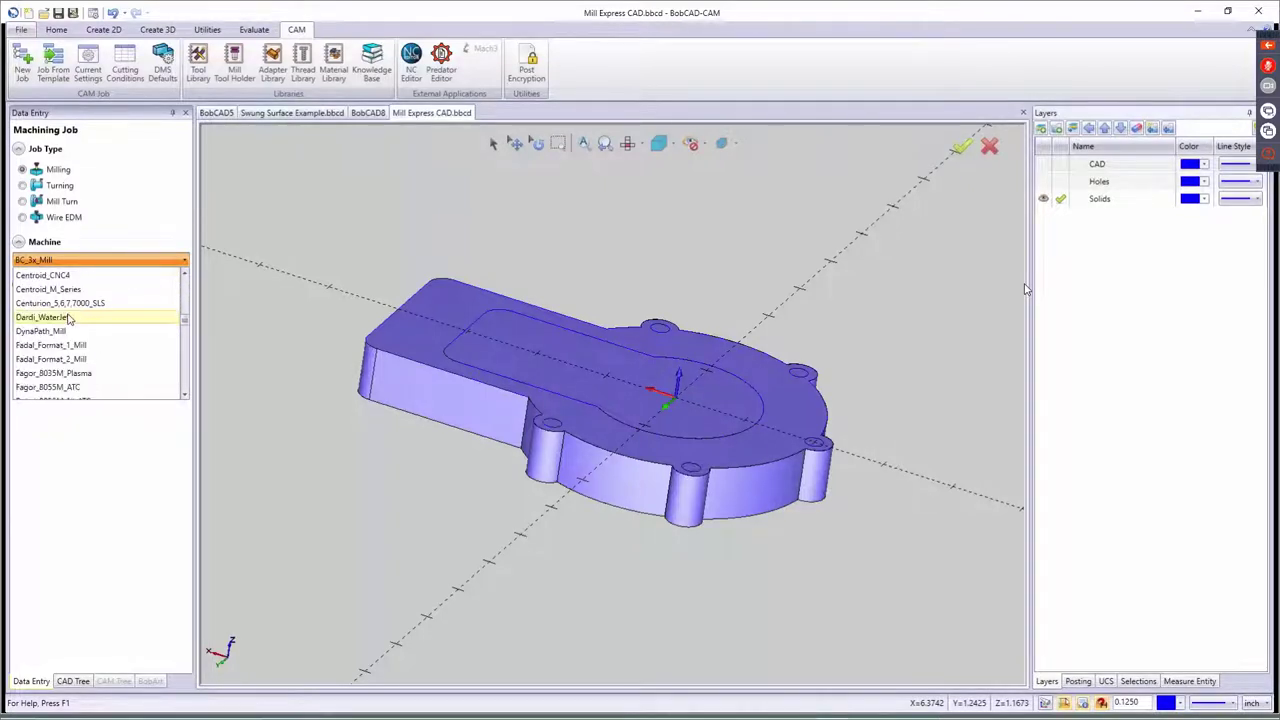
pyautogui.scroll(-6, 68, 318)
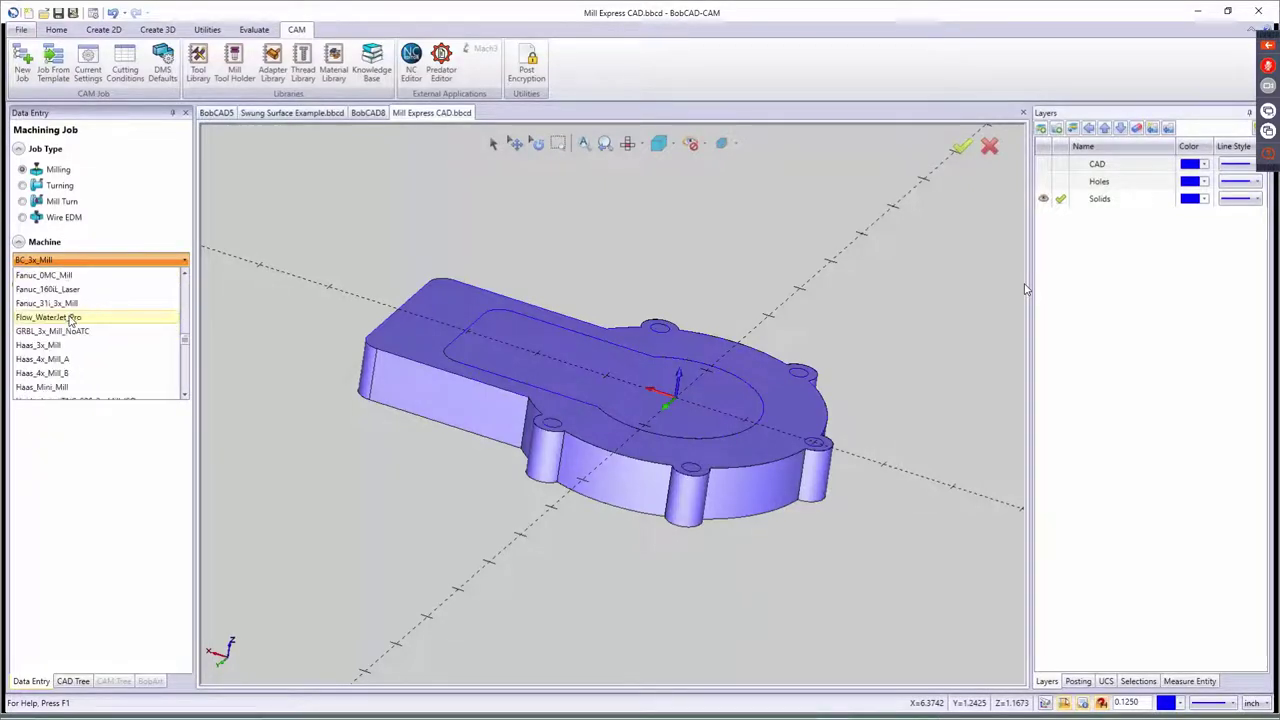
pyautogui.click(123, 211)
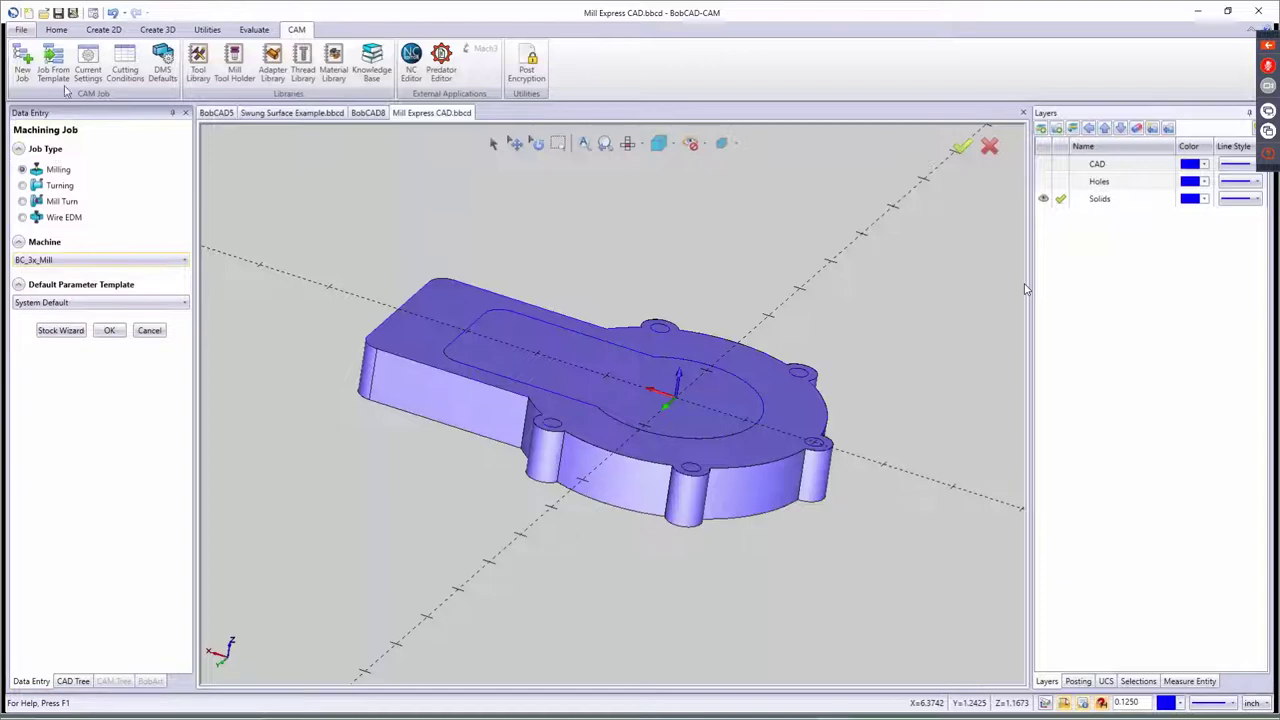
pyautogui.click(149, 330)
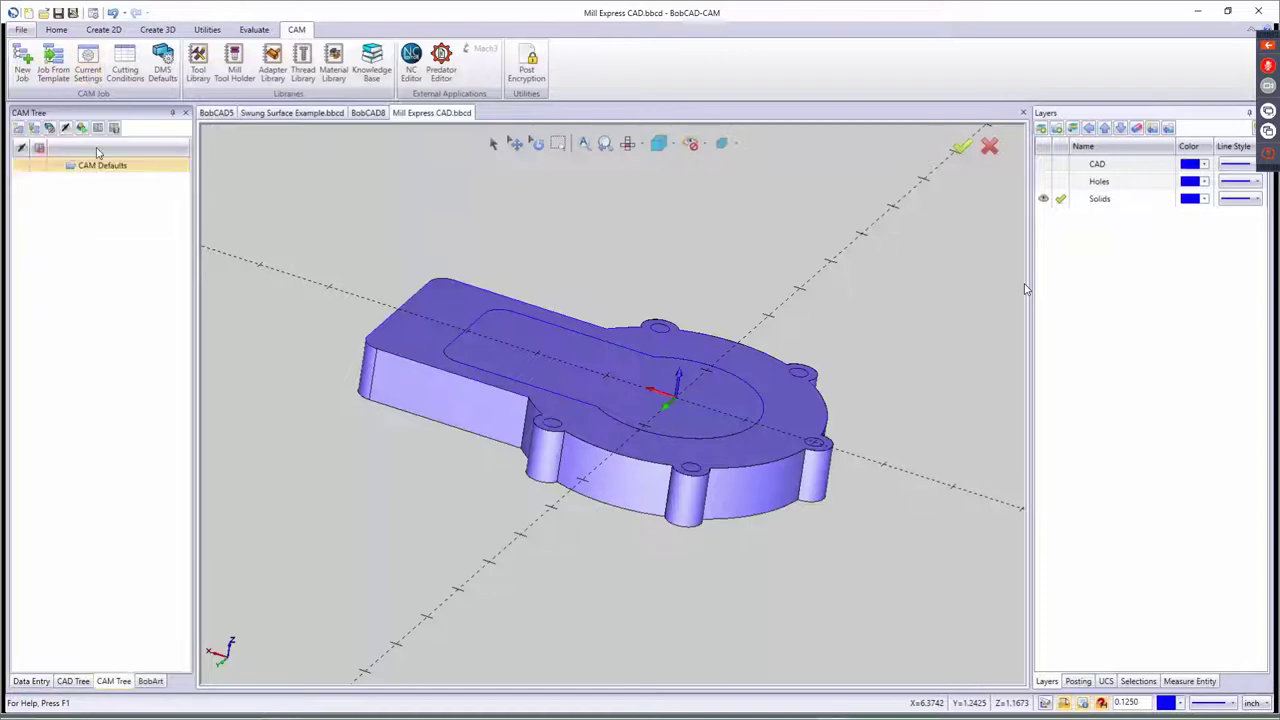
# - Open Current Settings and browse the machine Make list, keeping BC_3x_Mill
pyautogui.click(88, 65)
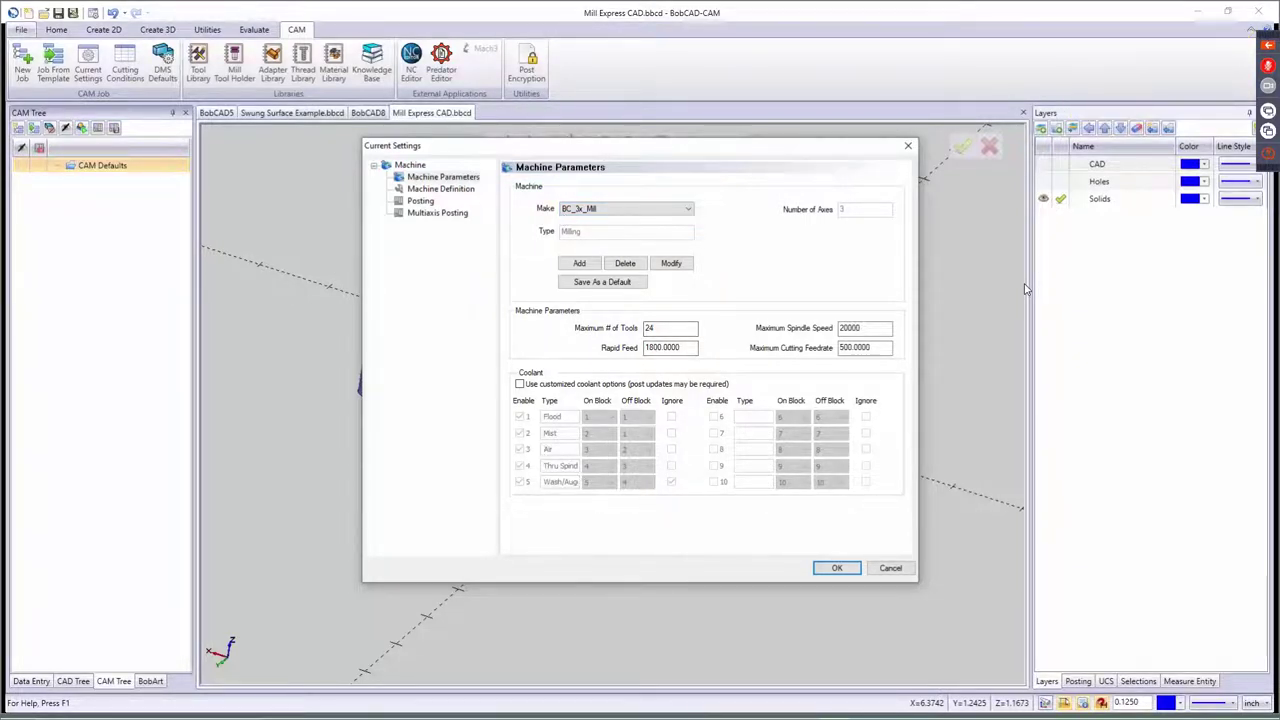
pyautogui.click(601, 213)
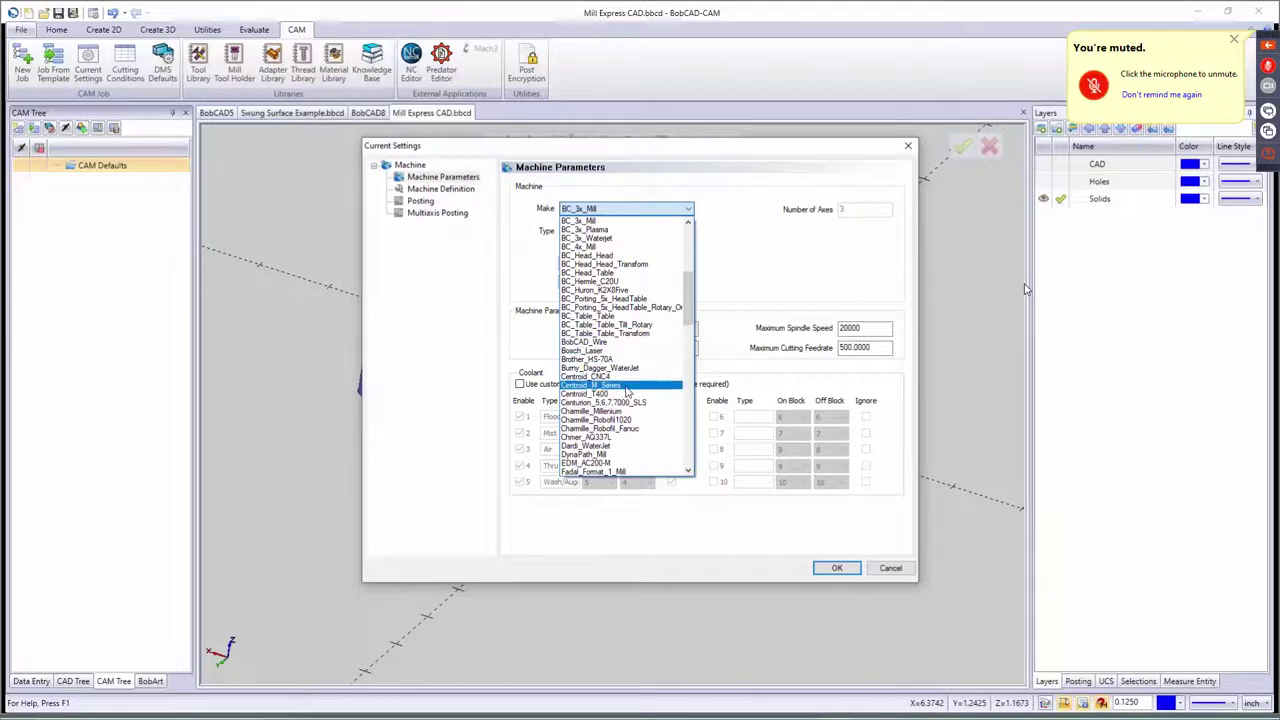
pyautogui.scroll(-4, 640, 370)
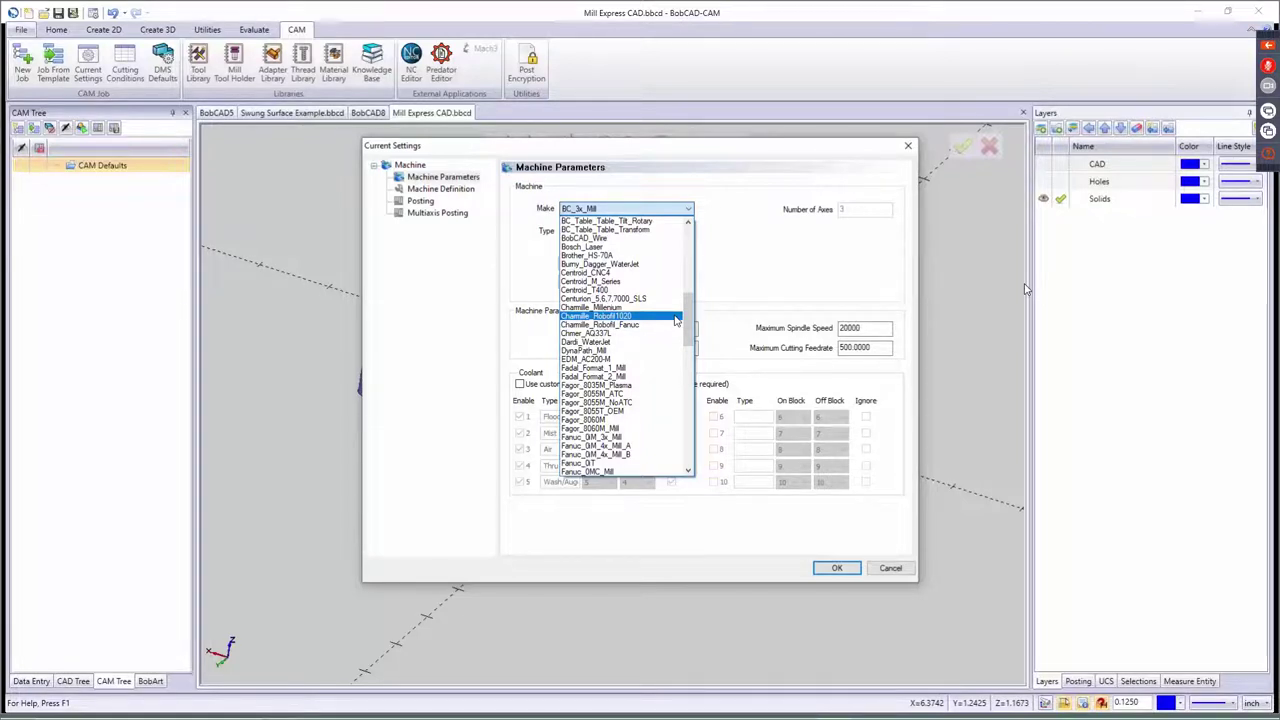
pyautogui.scroll(5, 617, 298)
pyautogui.scroll(2, 617, 298)
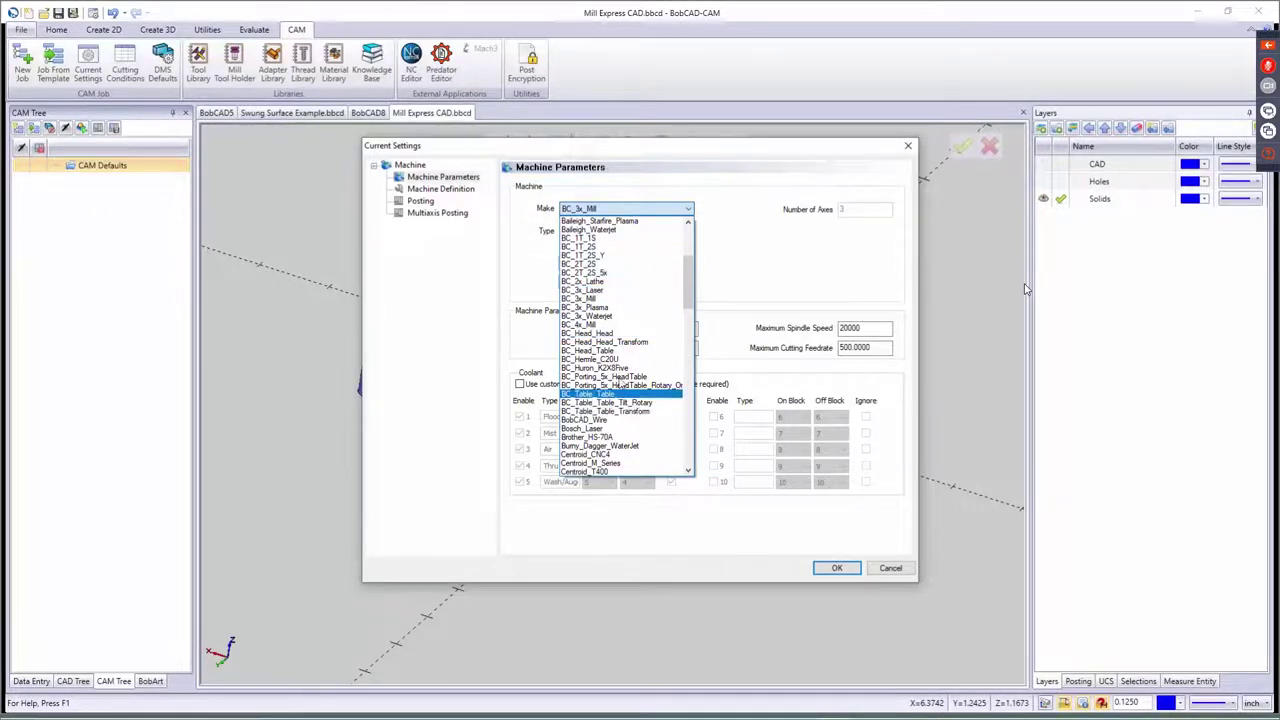
pyautogui.scroll(-8, 638, 347)
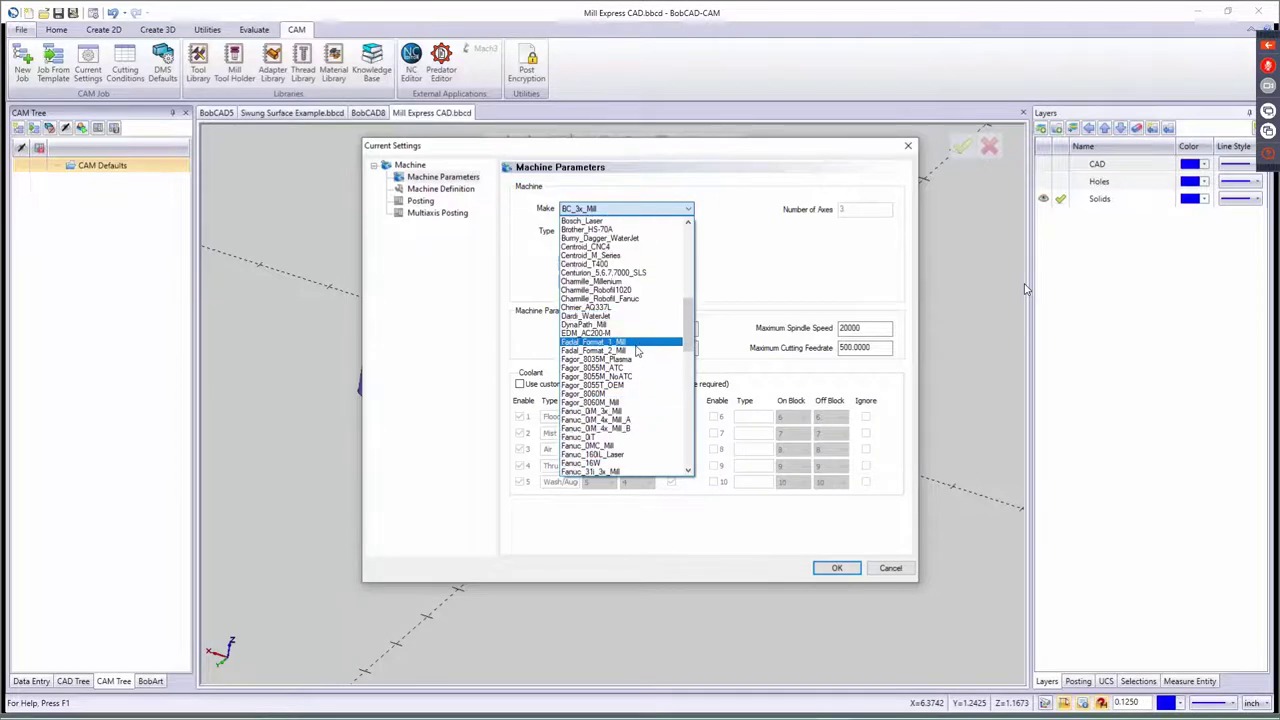
pyautogui.scroll(-4, 636, 347)
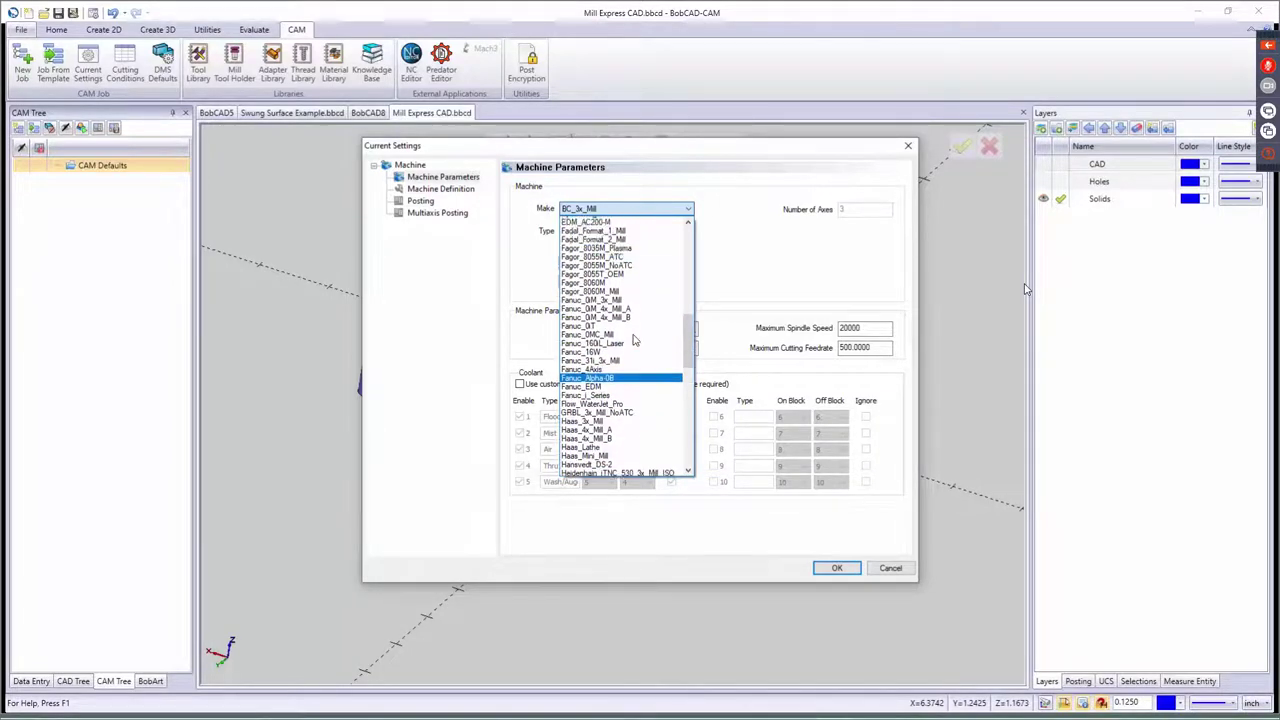
pyautogui.scroll(12, 633, 341)
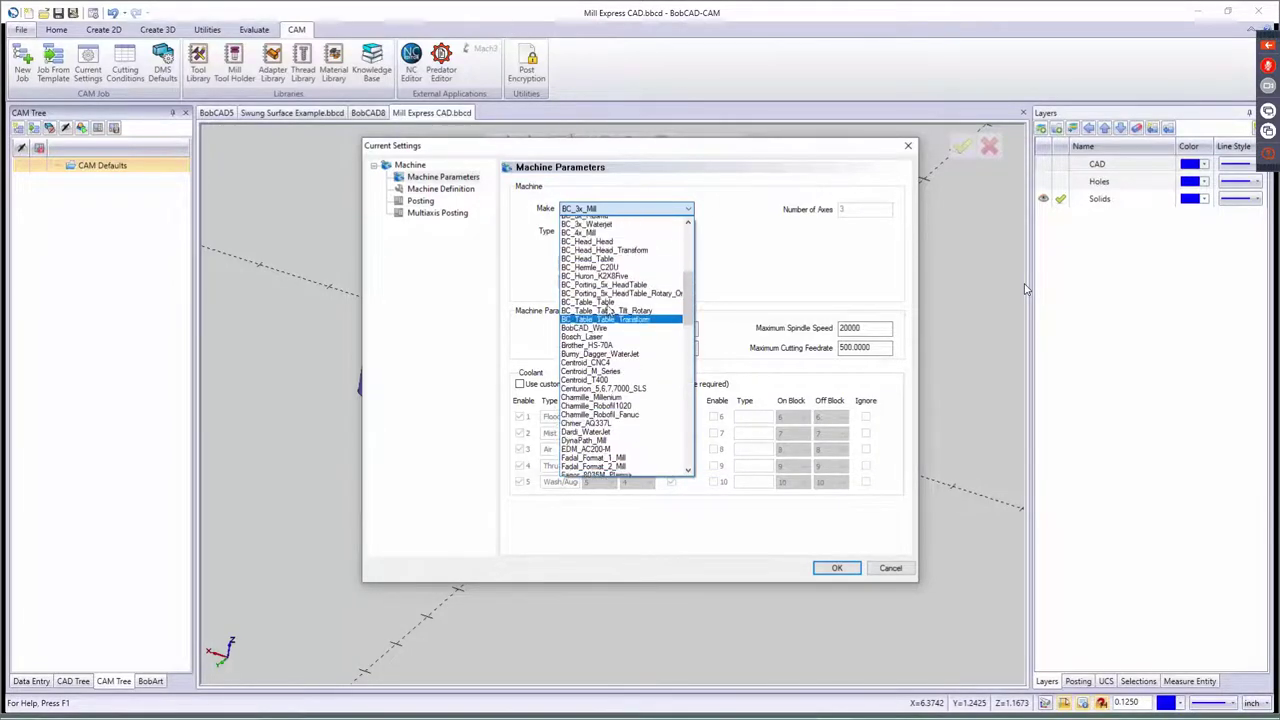
pyautogui.click(630, 208)
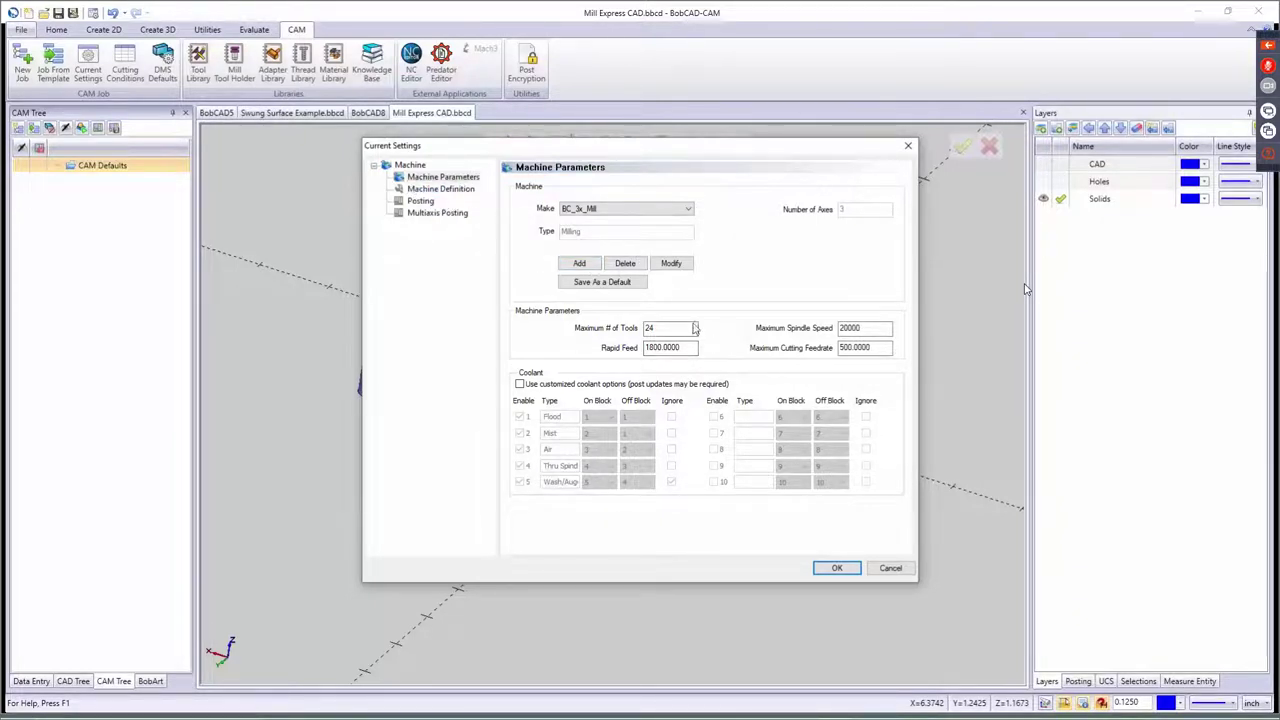
pyautogui.doubleClick(665, 328)
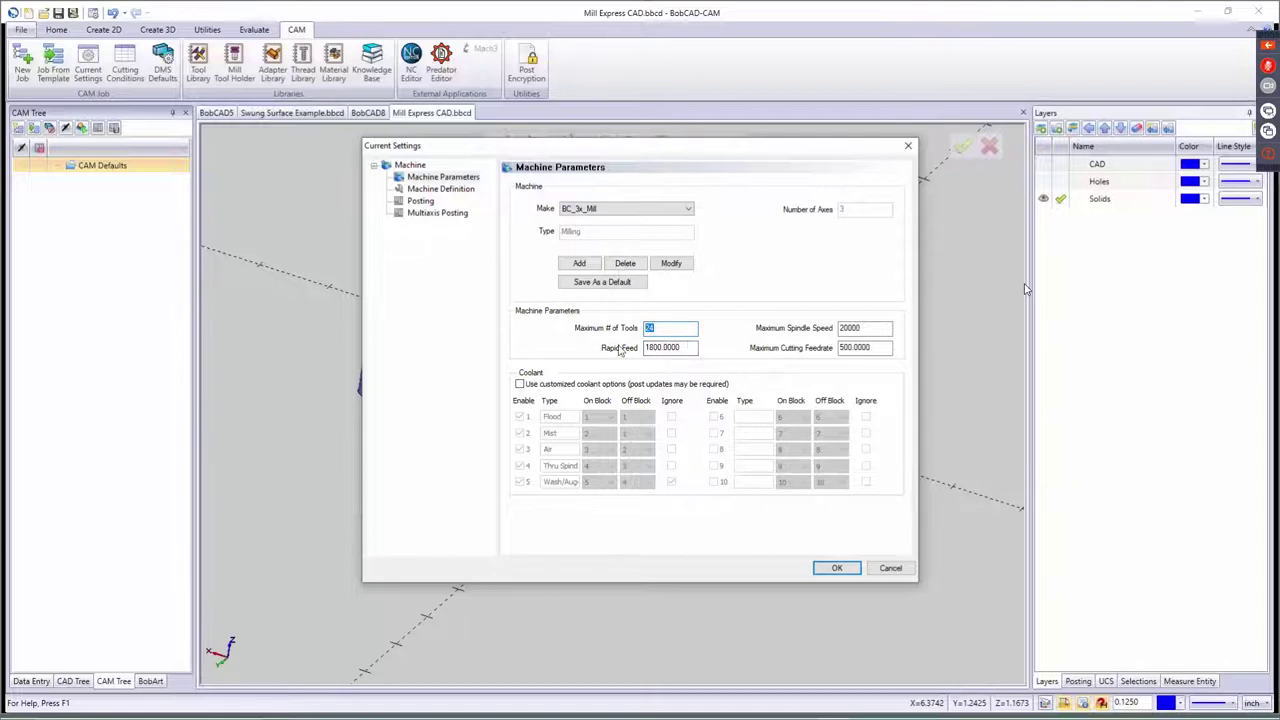
pyautogui.press('Tab')
pyautogui.press('Tab')
pyautogui.press('Tab')
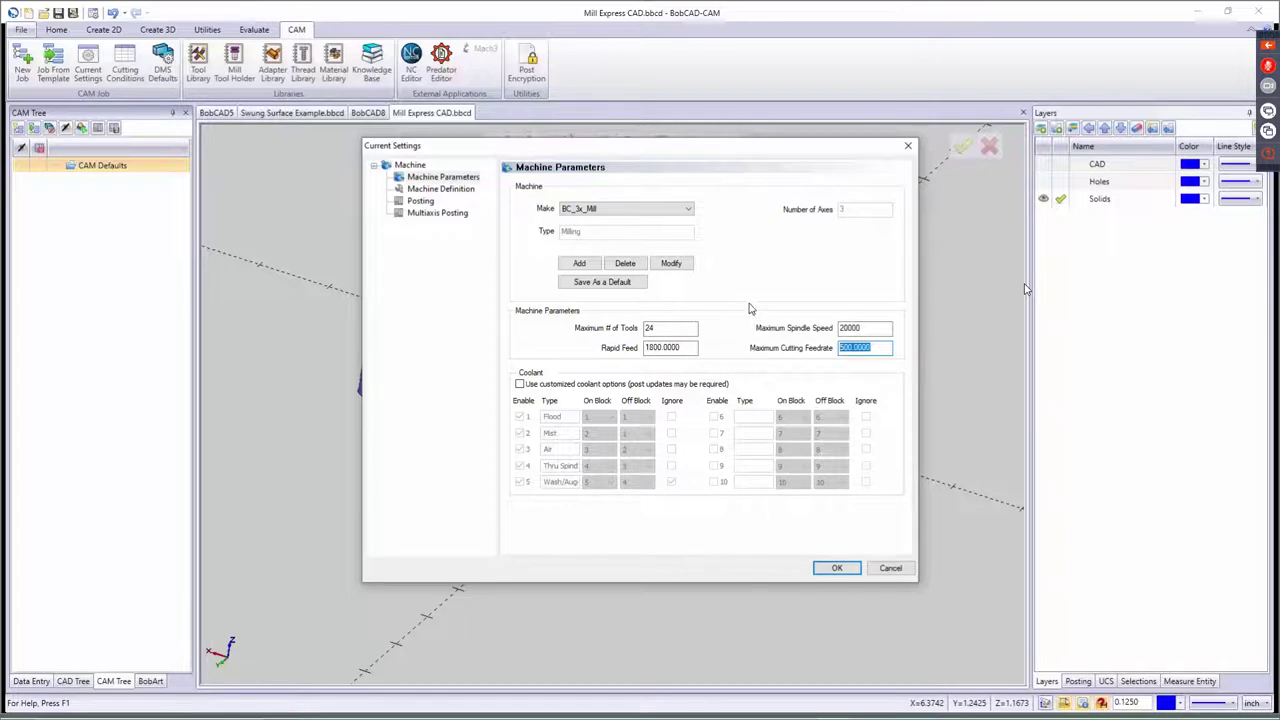
pyautogui.doubleClick(852, 328)
pyautogui.press('Tab')
pyautogui.hotkey('shift', 'Tab')
pyautogui.press('Tab')
pyautogui.doubleClick(868, 328)
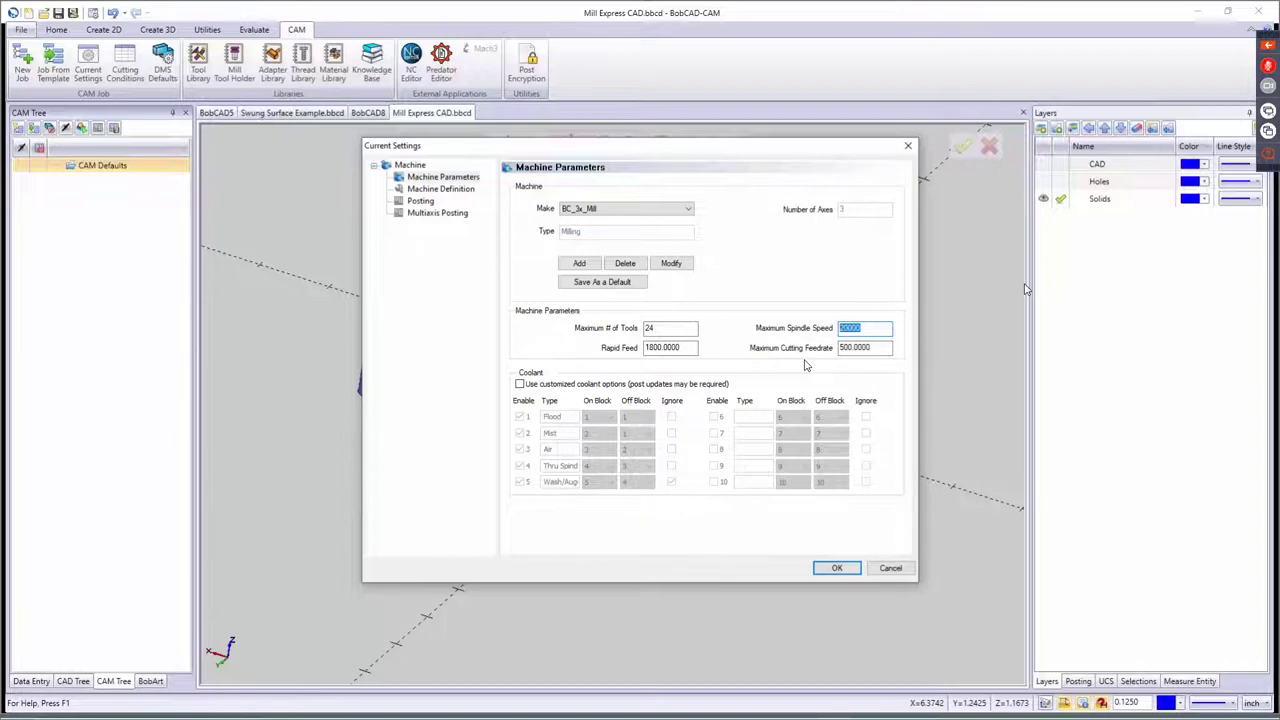
# - Glance at Machine Definition, then choose Haas_3x_Mill from the Make list in Machine Parameters
pyautogui.click(443, 190)
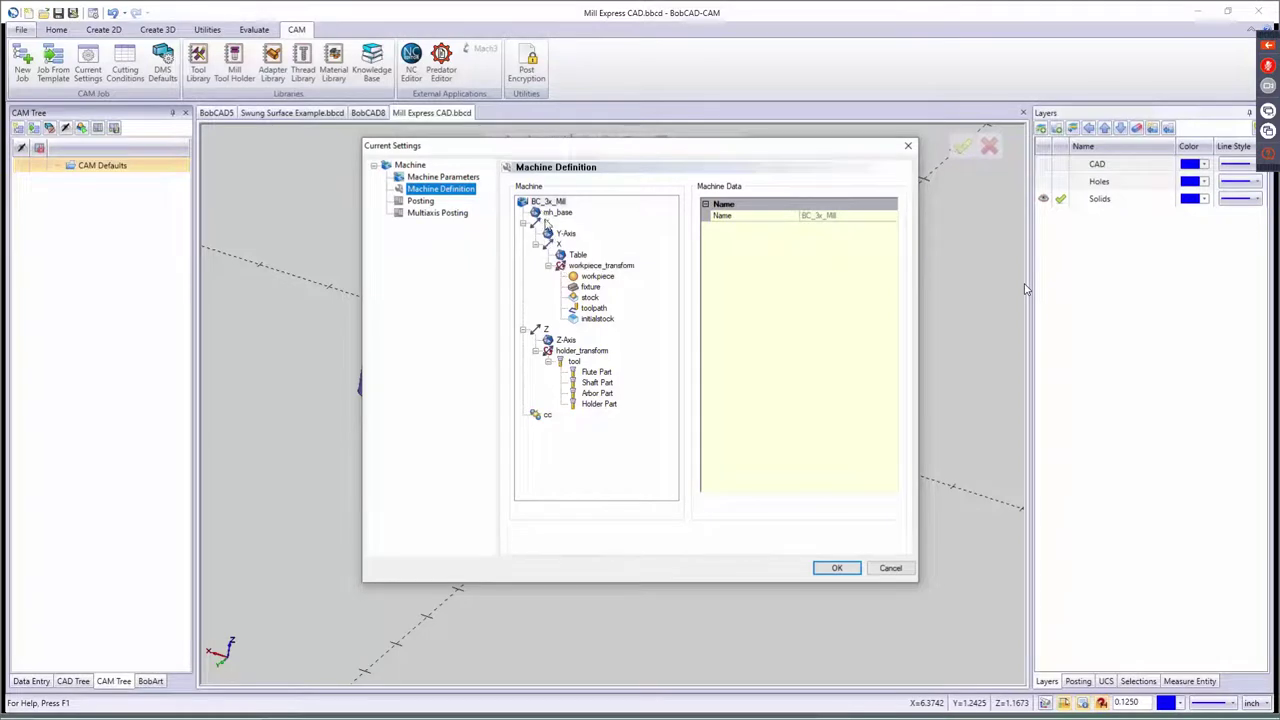
pyautogui.click(460, 177)
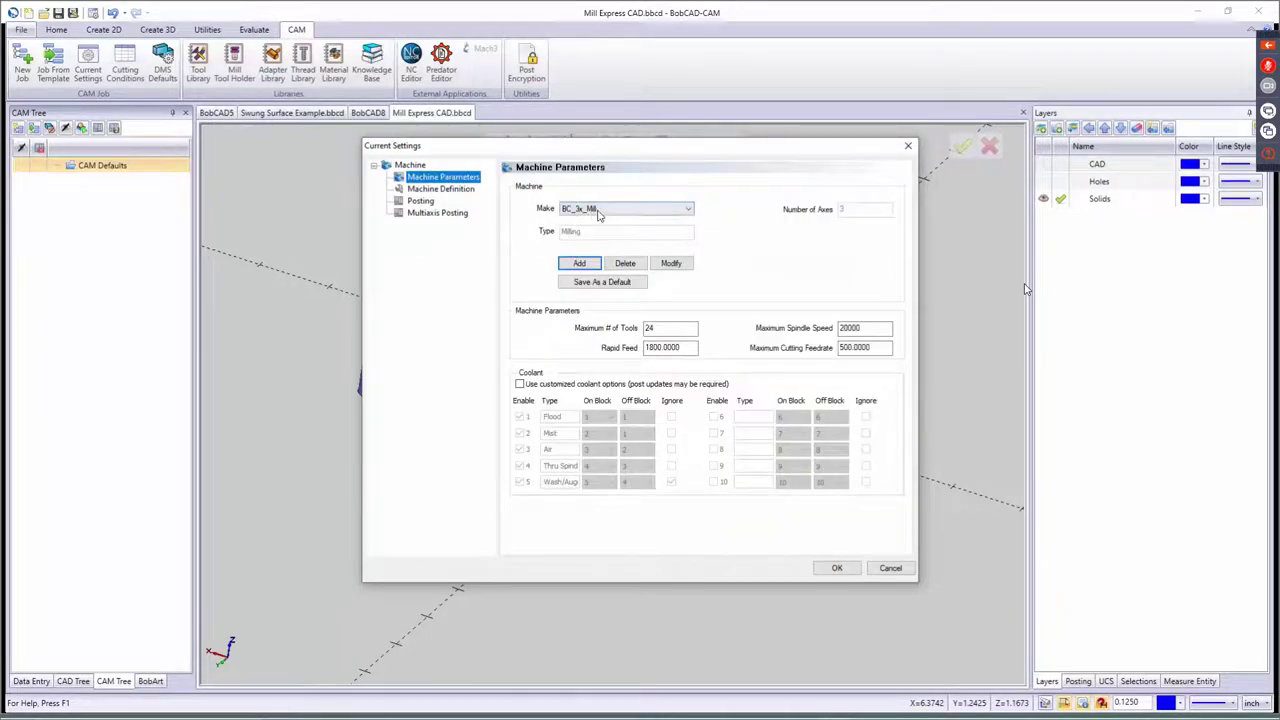
pyautogui.click(598, 210)
pyautogui.scroll(-5, 588, 402)
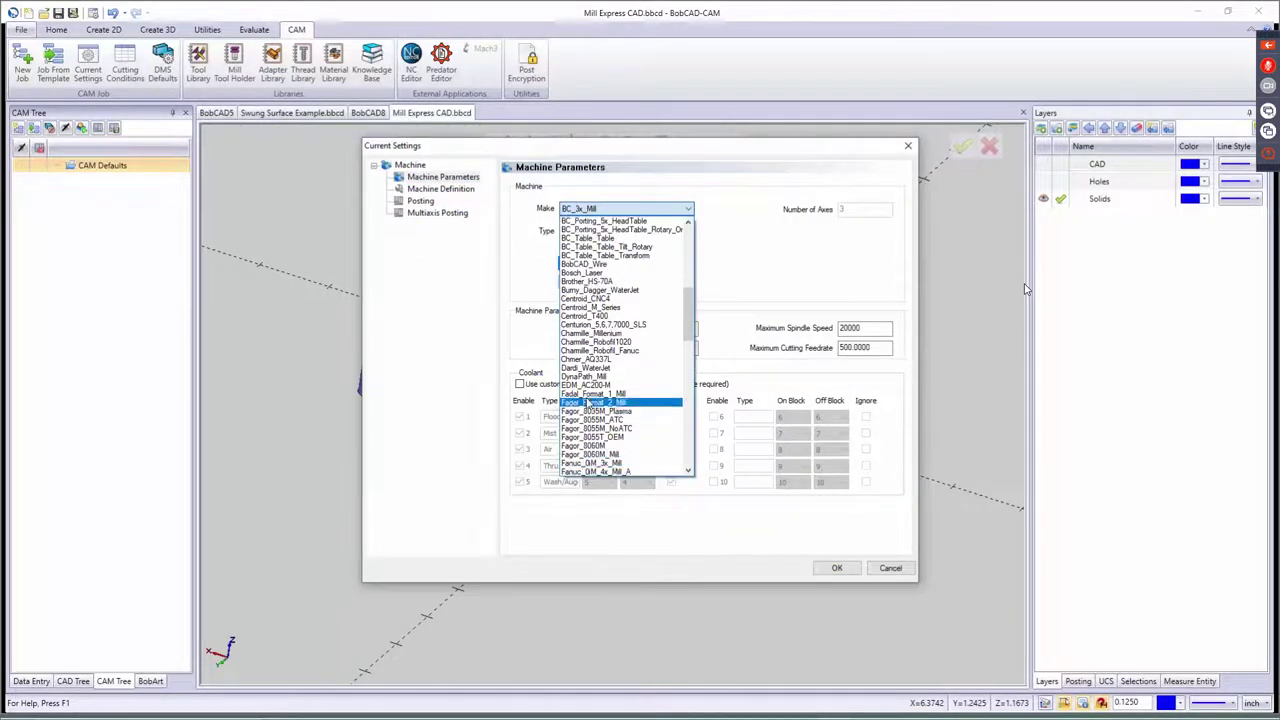
pyautogui.scroll(-7, 590, 405)
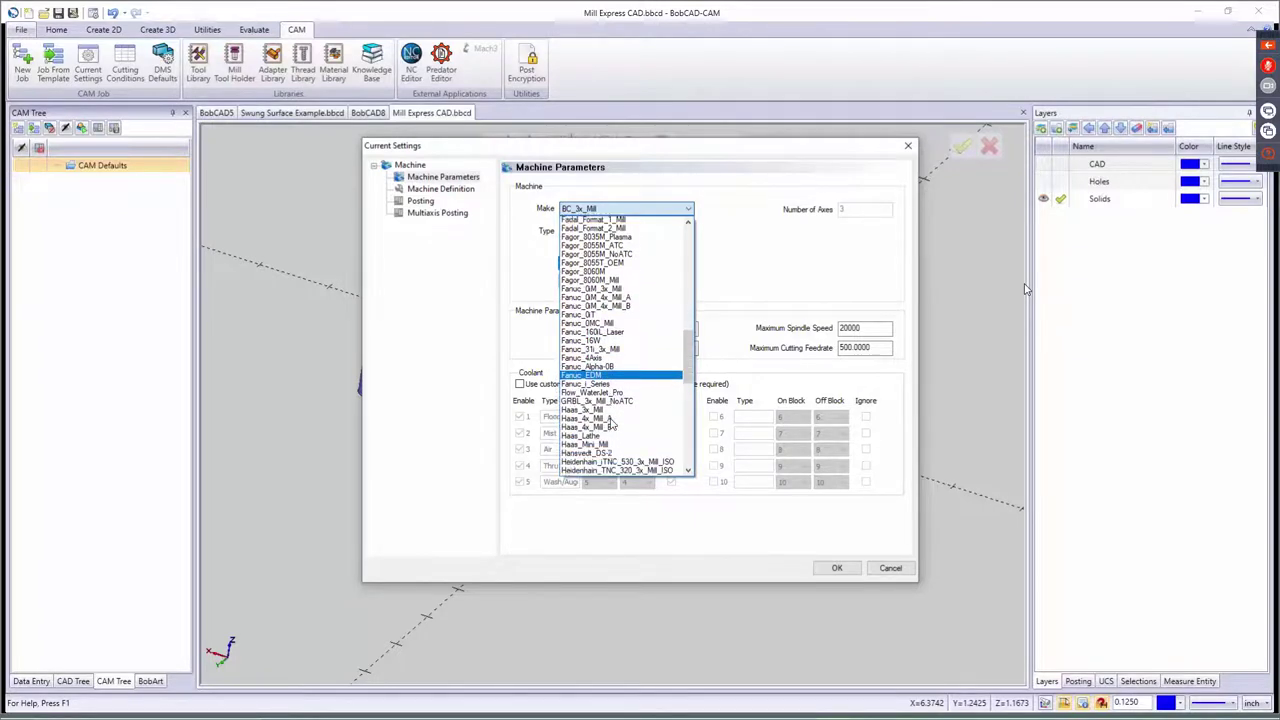
pyautogui.scroll(-1, 612, 425)
pyautogui.click(616, 384)
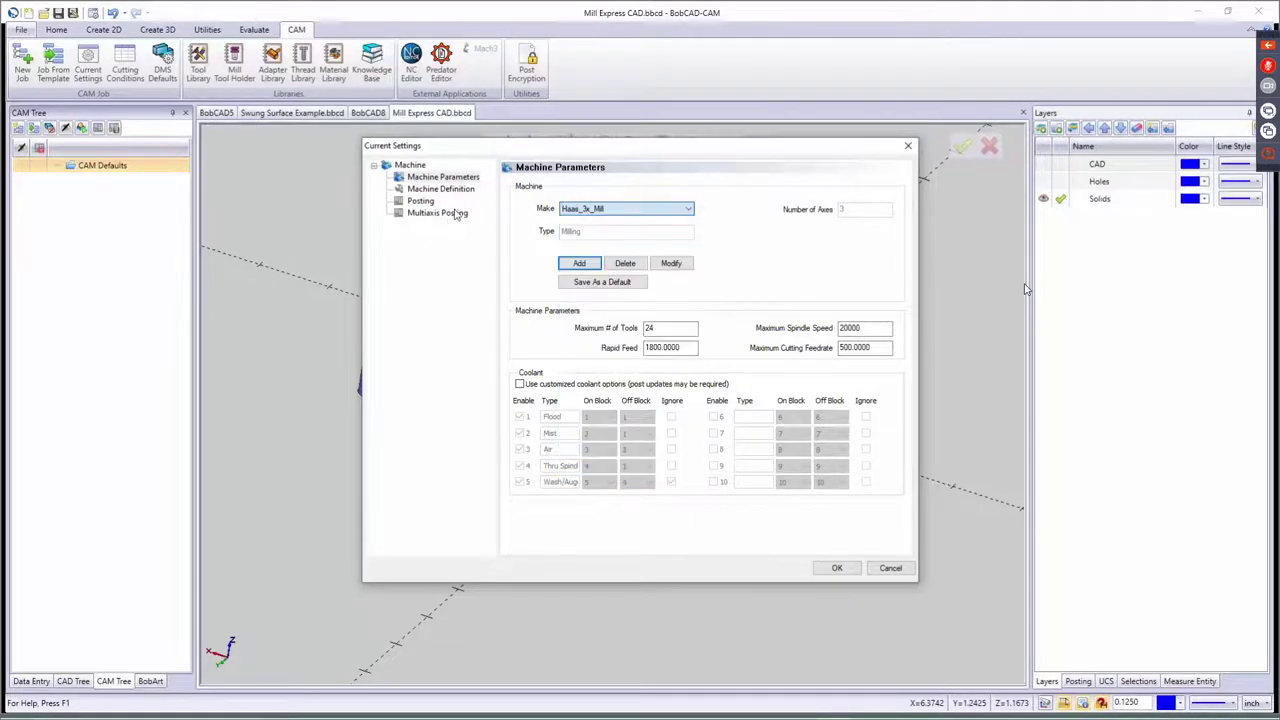
# - Inspect the Haas_3x_Mill Y and X axis directions and limits (X -30.0000 to 30.0000)
pyautogui.click(440, 189)
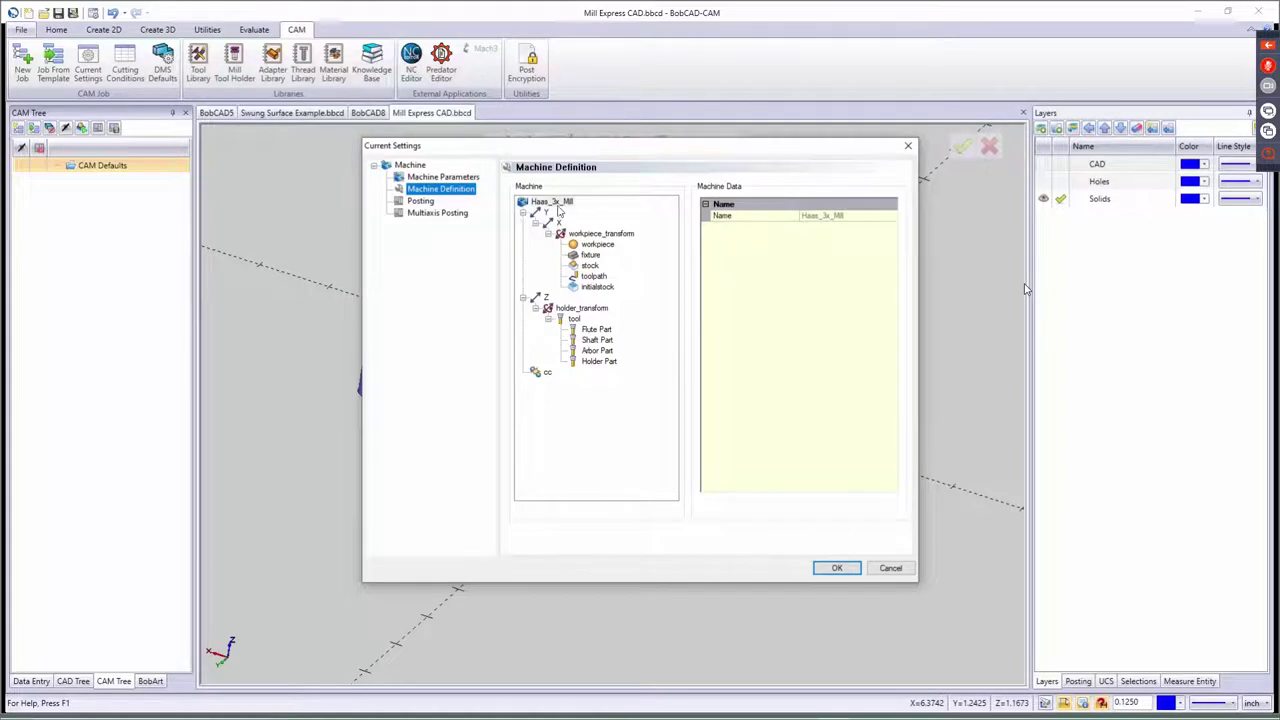
pyautogui.click(545, 214)
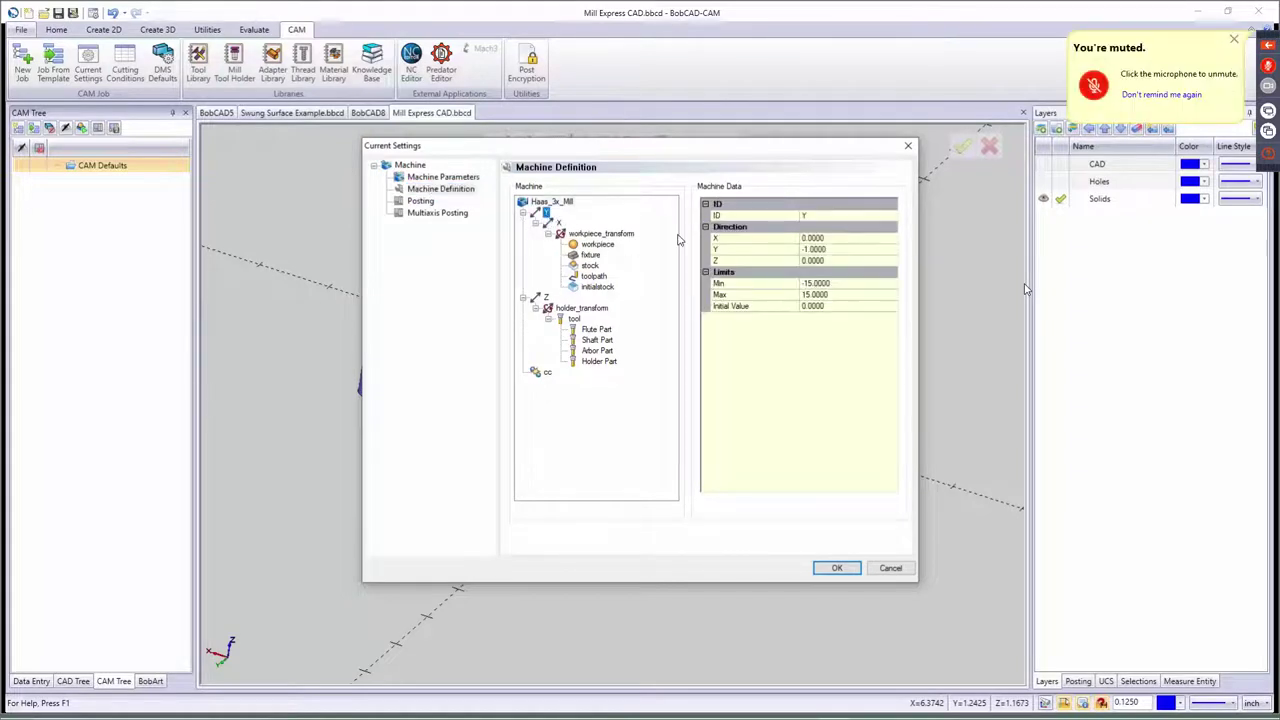
pyautogui.click(559, 223)
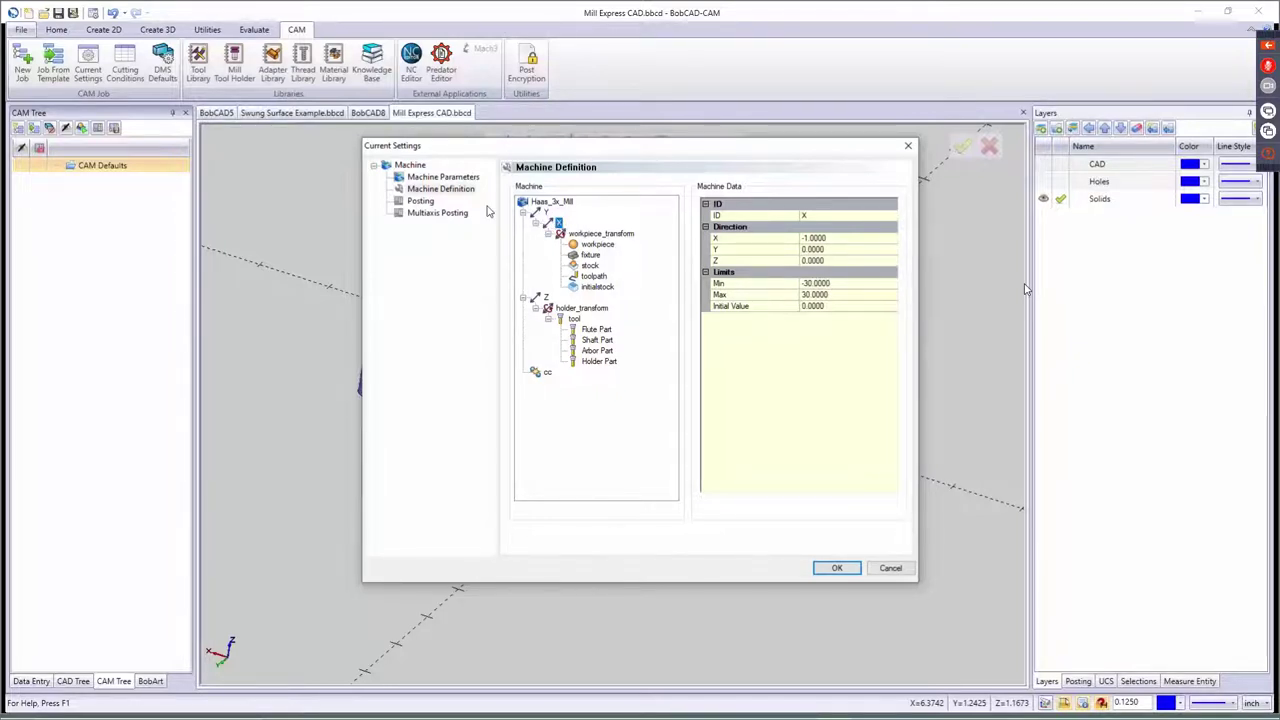
# - Switch the machine back to BC_3x_Mill in the machine parameters
pyautogui.click(437, 182)
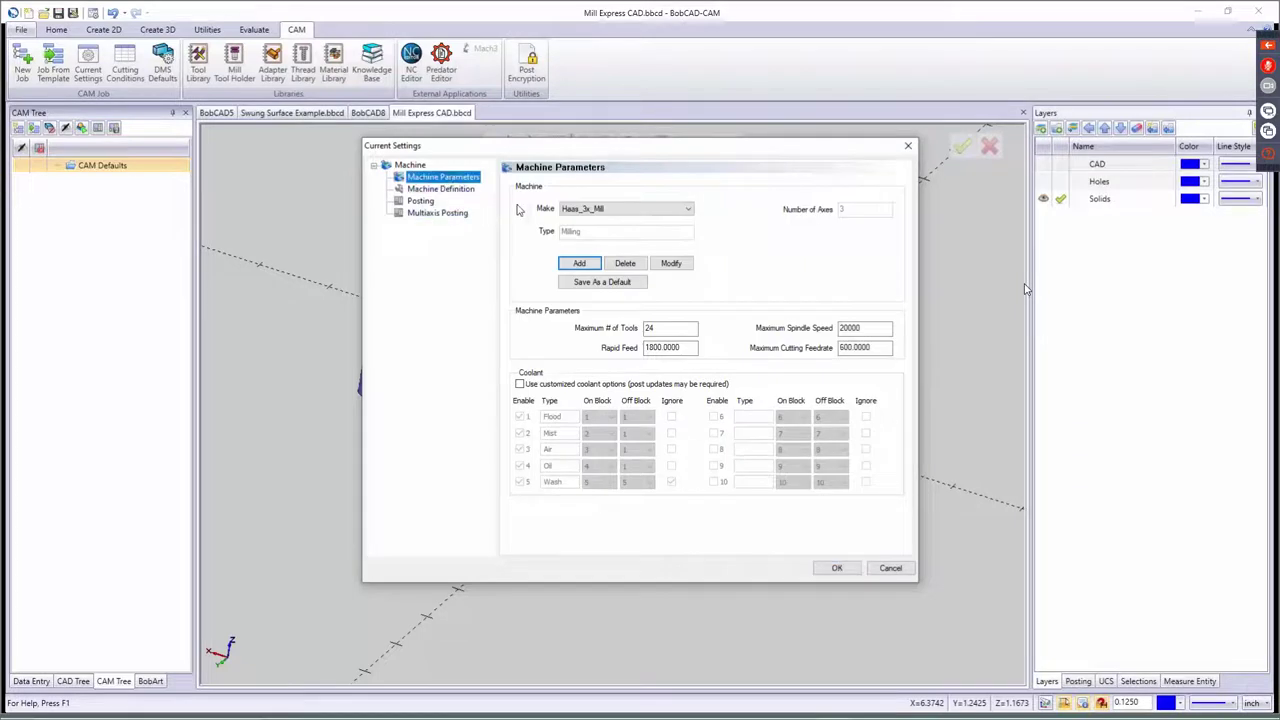
pyautogui.click(582, 208)
pyautogui.scroll(8, 585, 333)
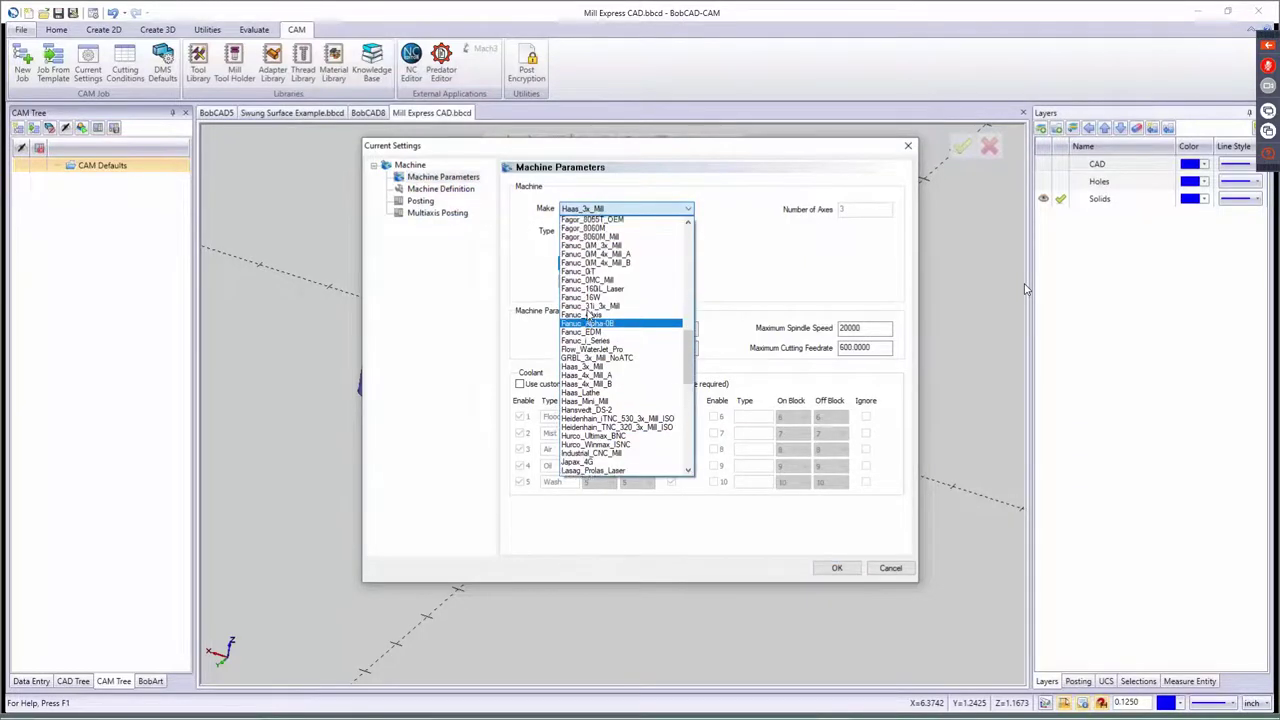
pyautogui.scroll(7, 585, 333)
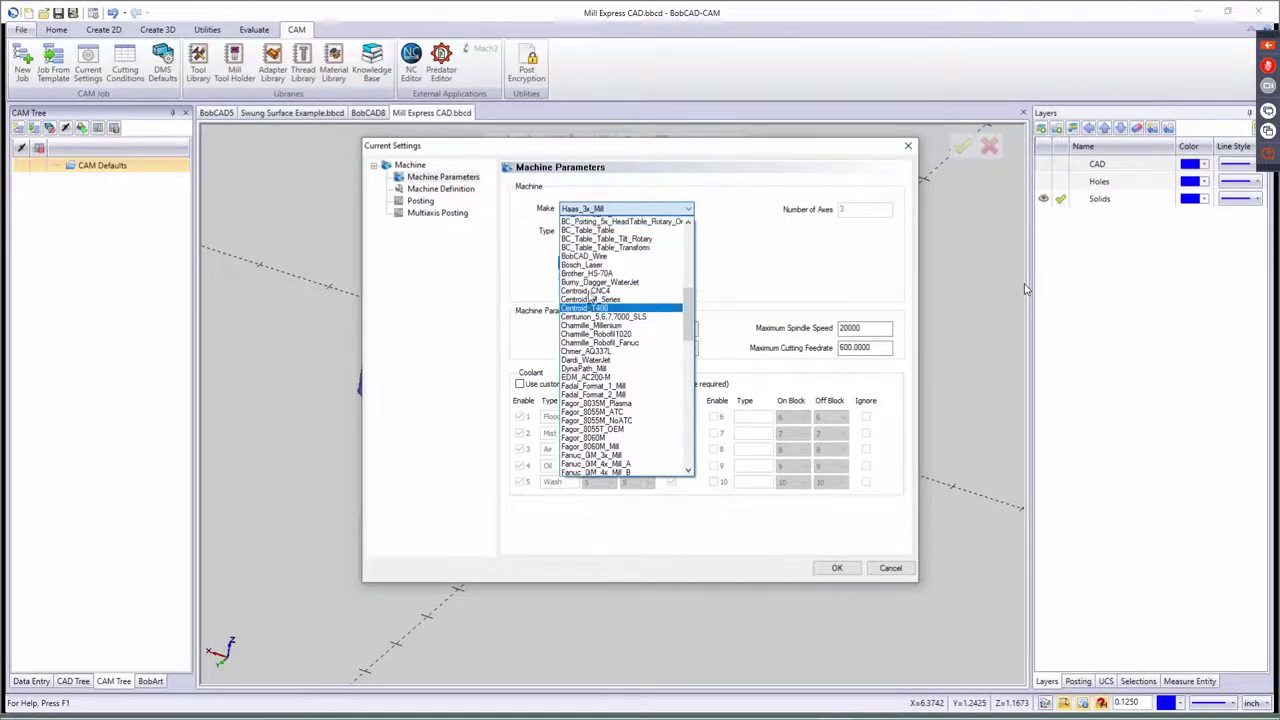
pyautogui.scroll(3, 591, 276)
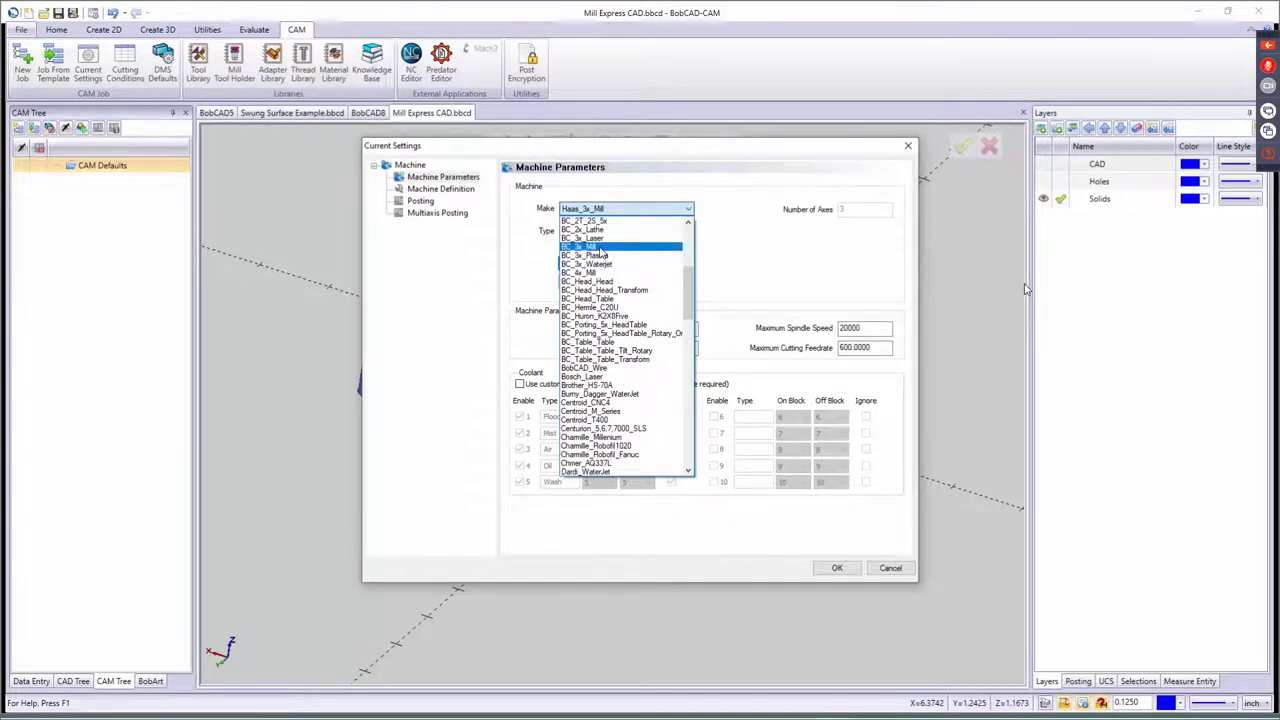
pyautogui.click(598, 246)
# - Give the BC_3x_Mill Y axis a -12 minimum and 12 maximum limit
pyautogui.click(427, 190)
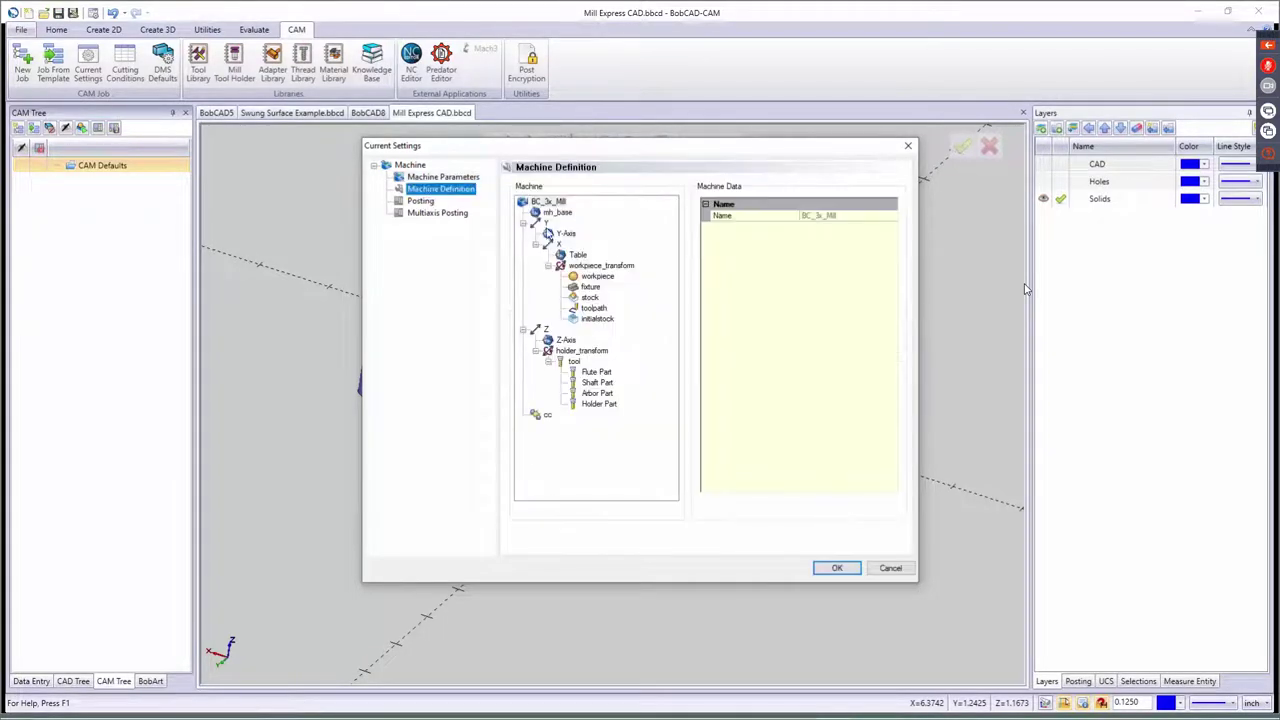
pyautogui.click(546, 222)
pyautogui.click(839, 284)
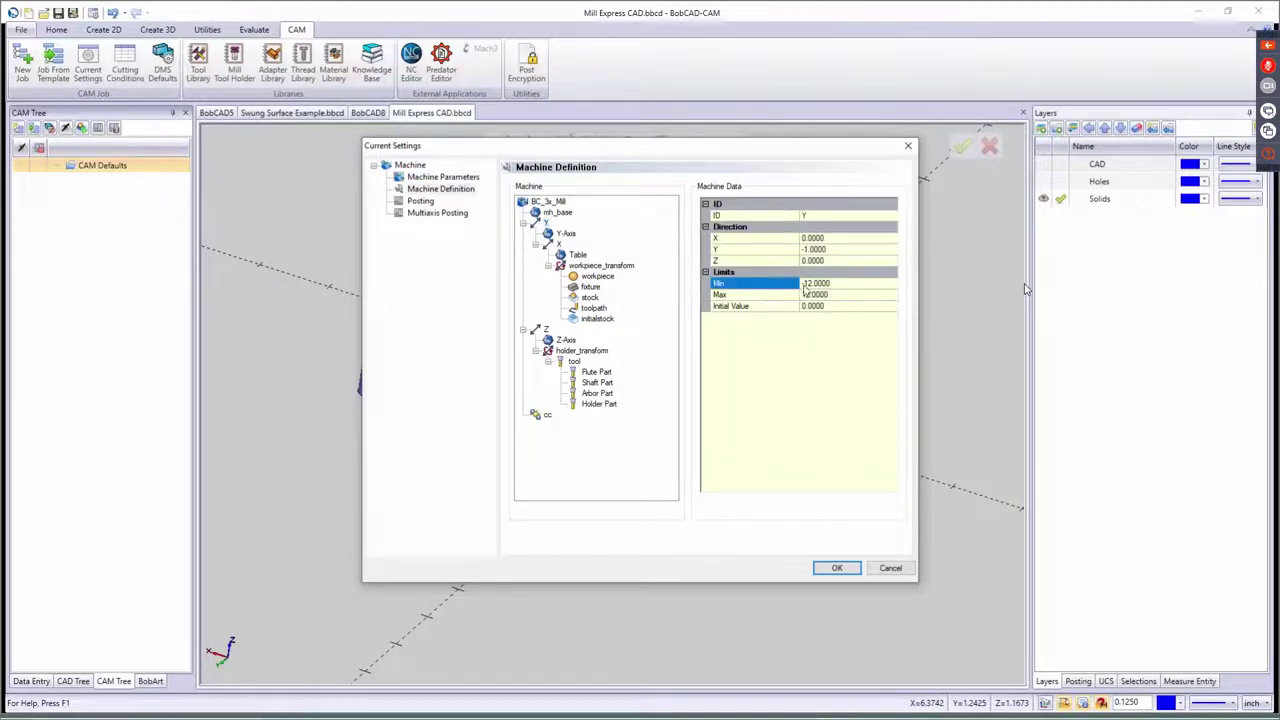
pyautogui.click(840, 295)
pyautogui.click(840, 295)
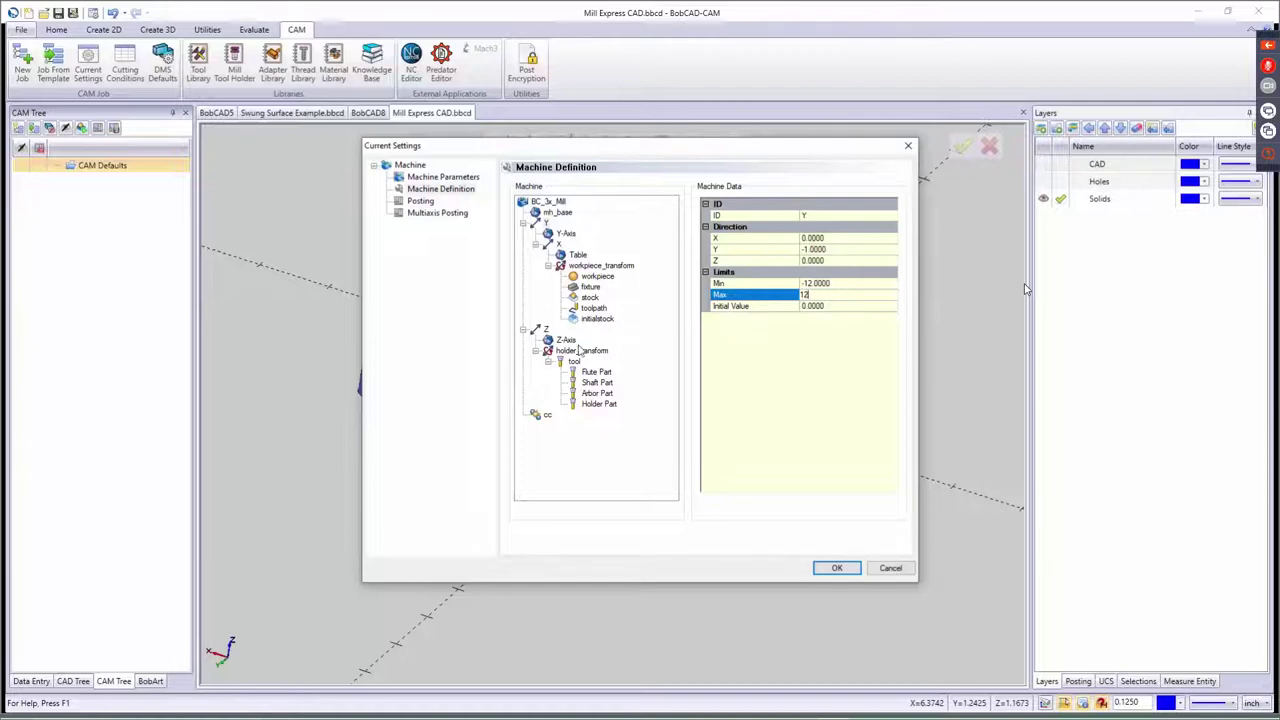
# - Review the Posting page: NC extension nc, program number 100, sequence start 1
pyautogui.click(420, 201)
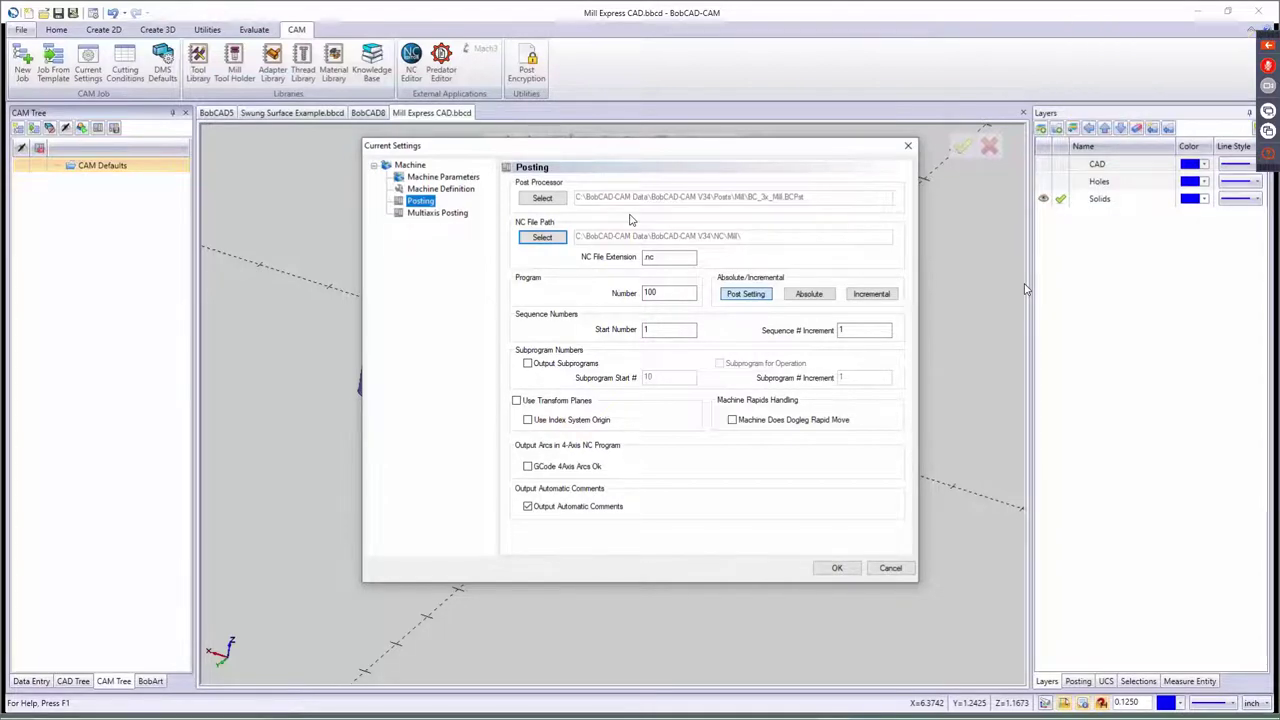
pyautogui.doubleClick(650, 257)
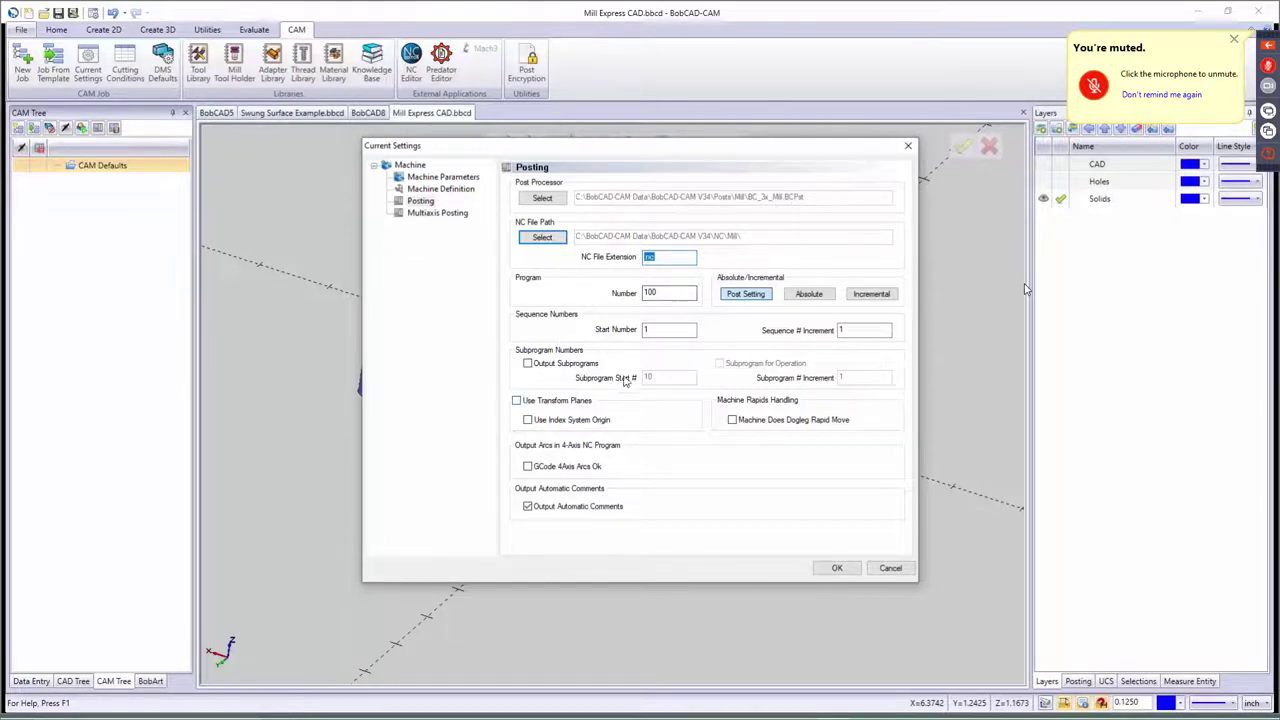
pyautogui.click(677, 292)
pyautogui.click(652, 330)
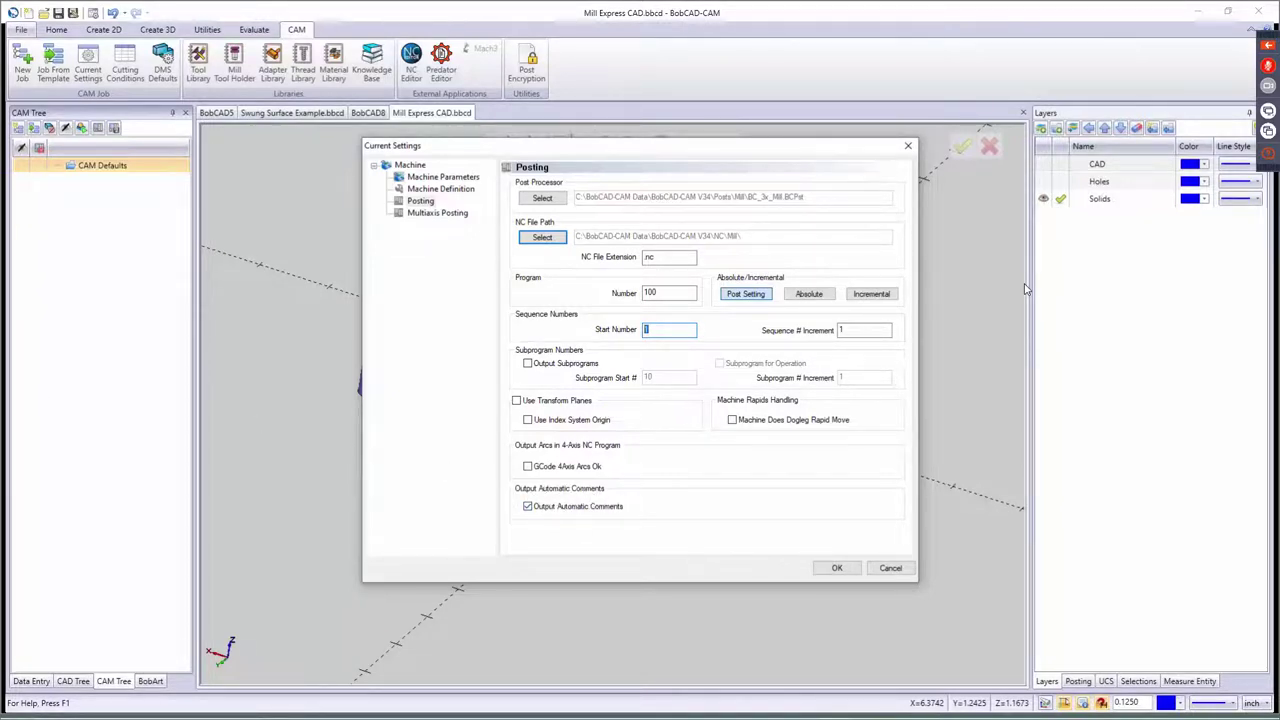
# - Review the Multiaxis Posting options, then cancel Current Settings without saving
pyautogui.click(432, 213)
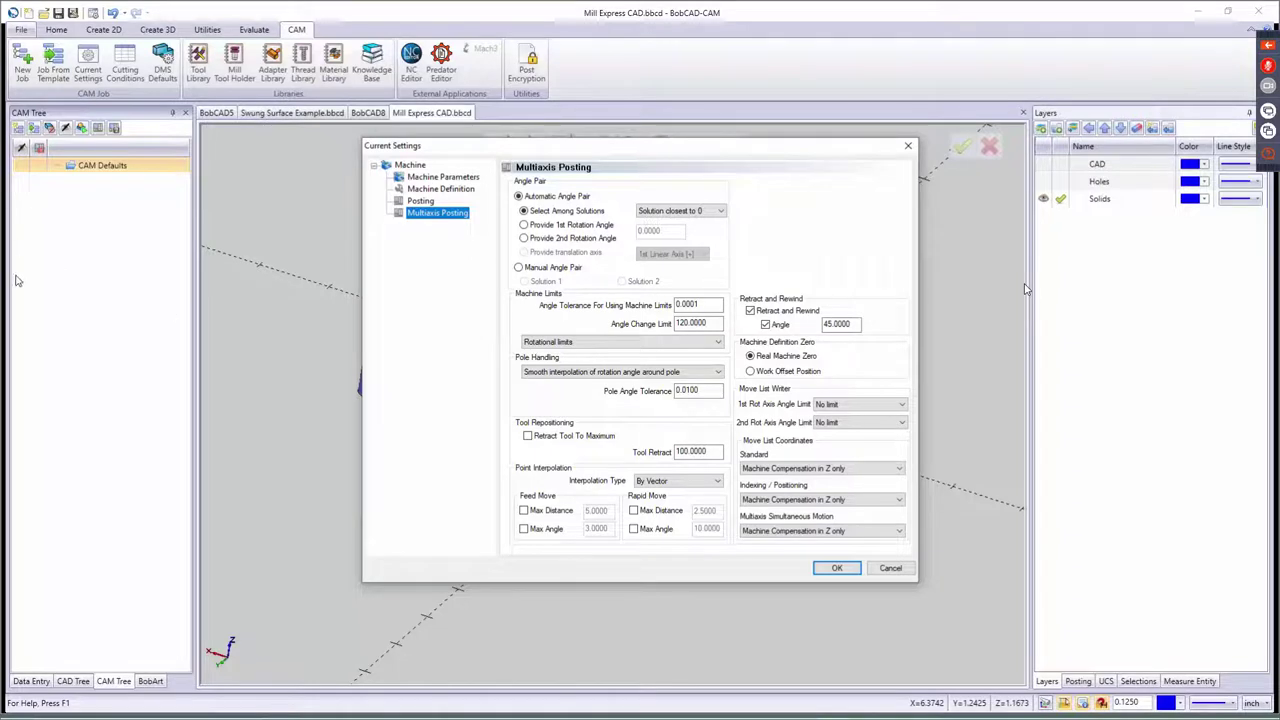
pyautogui.click(890, 568)
# - Create a Milling job with the whole solid as workpiece for 6.25 × 4 × 0.75 box stock
pyautogui.click(22, 62)
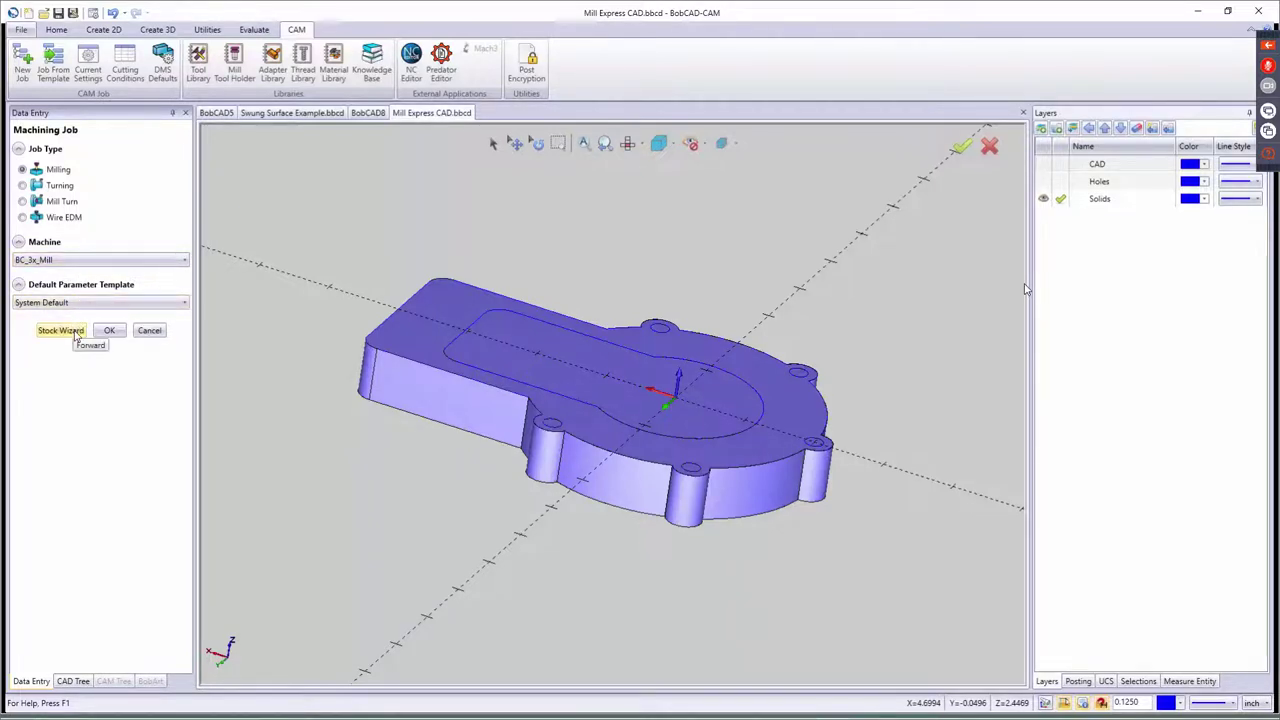
pyautogui.click(60, 331)
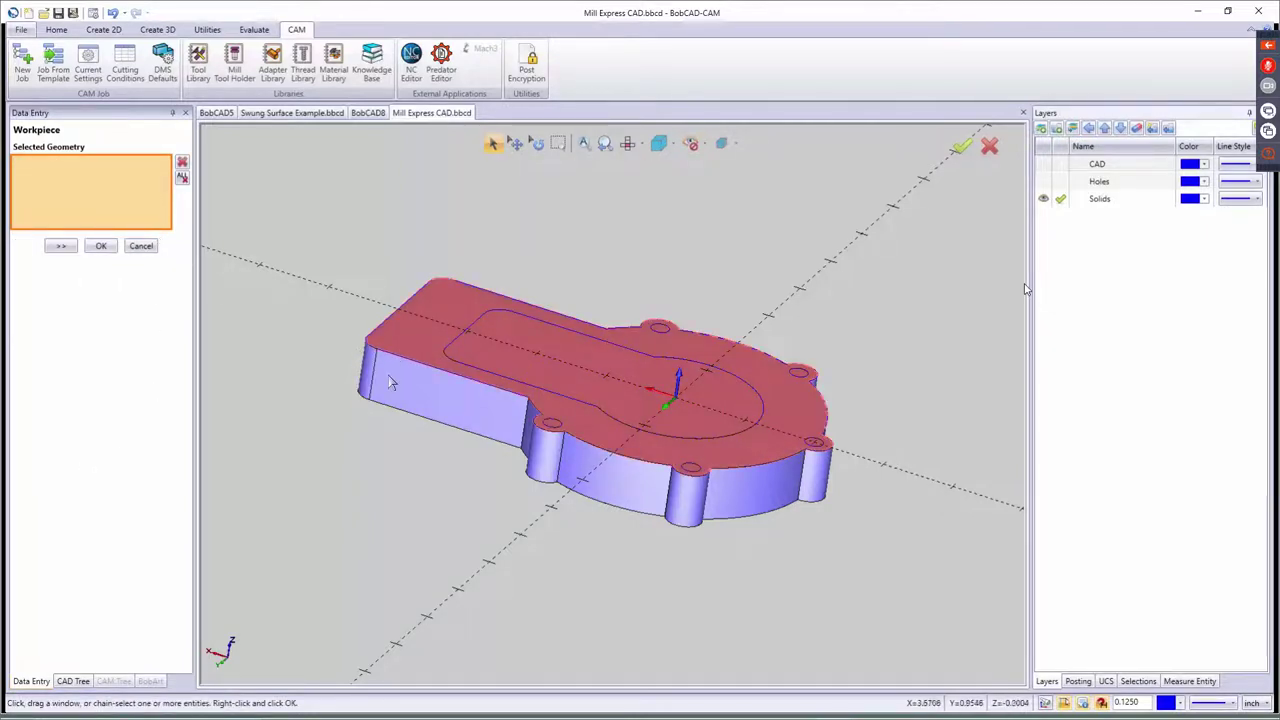
pyautogui.moveTo(290, 210); pyautogui.dragTo(966, 612)
pyautogui.click(703, 440)
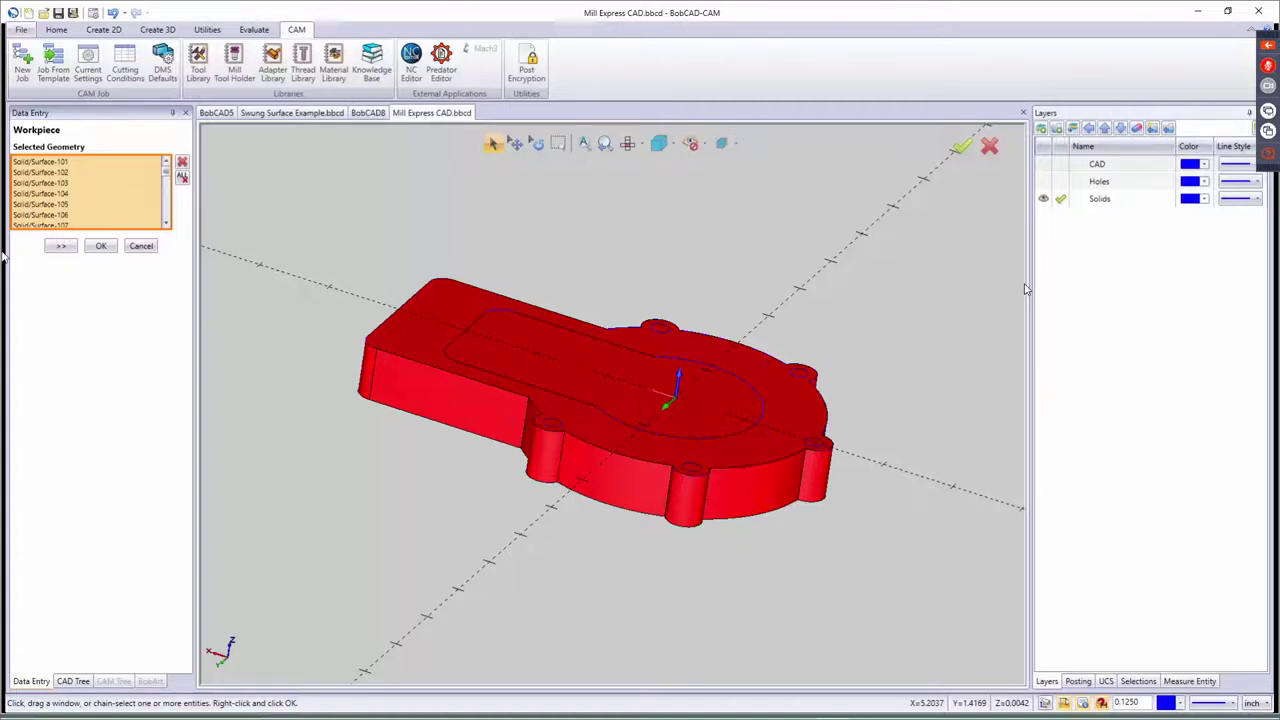
pyautogui.click(62, 247)
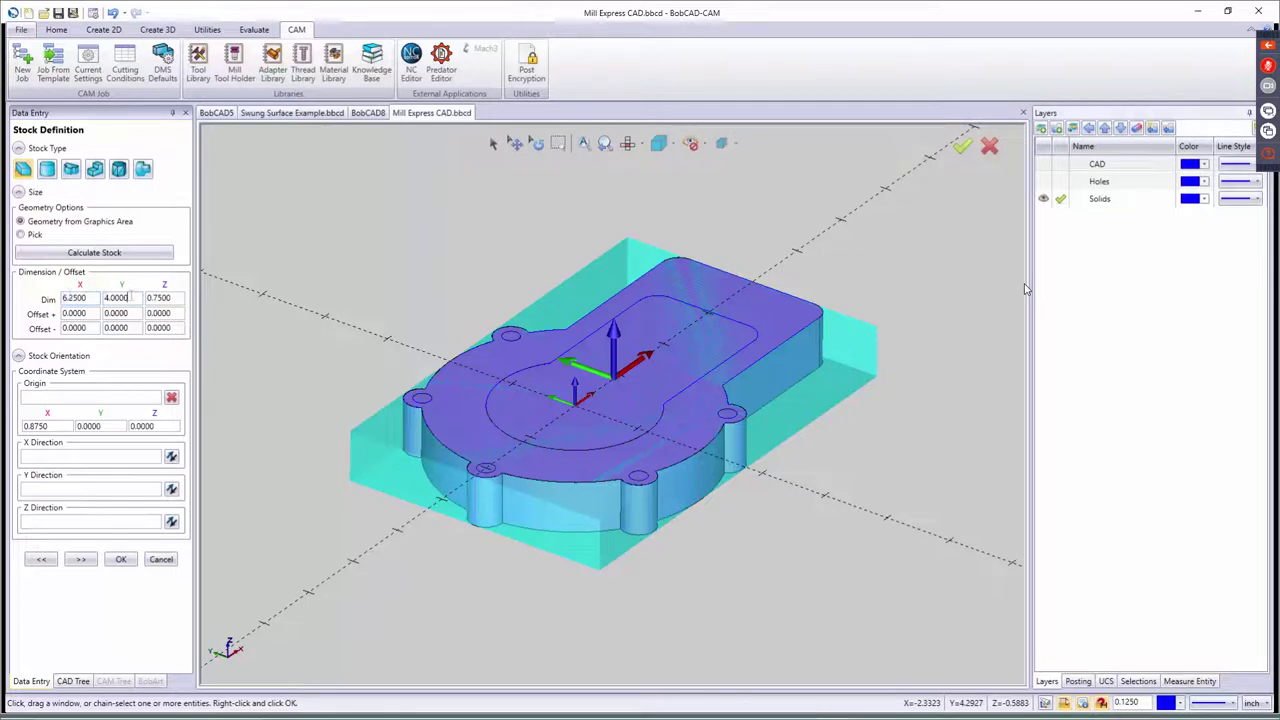
# - Set the stock's plus X, Y and Z offsets to 1
pyautogui.doubleClick(125, 298)
pyautogui.doubleClick(172, 298)
pyautogui.press('Tab')
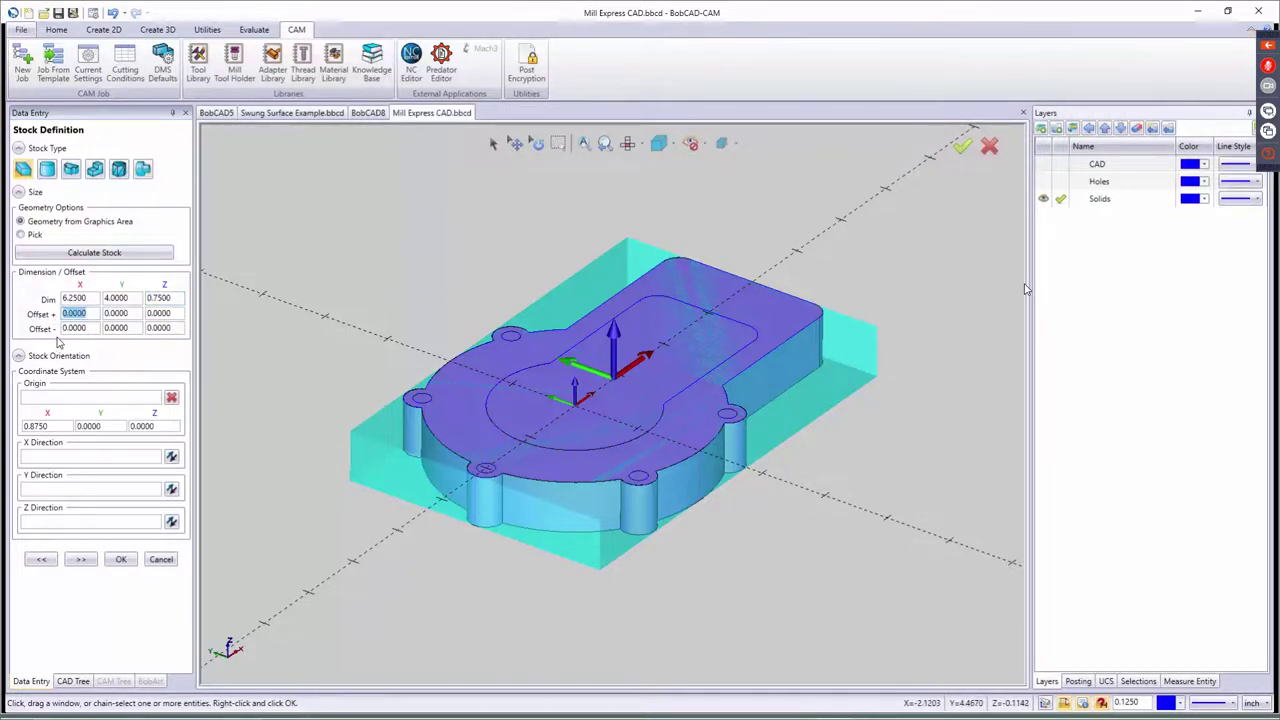
pyautogui.write('1')
pyautogui.press('Tab')
pyautogui.write('1')
pyautogui.press('Tab')
pyautogui.write('1')
pyautogui.press('Tab')
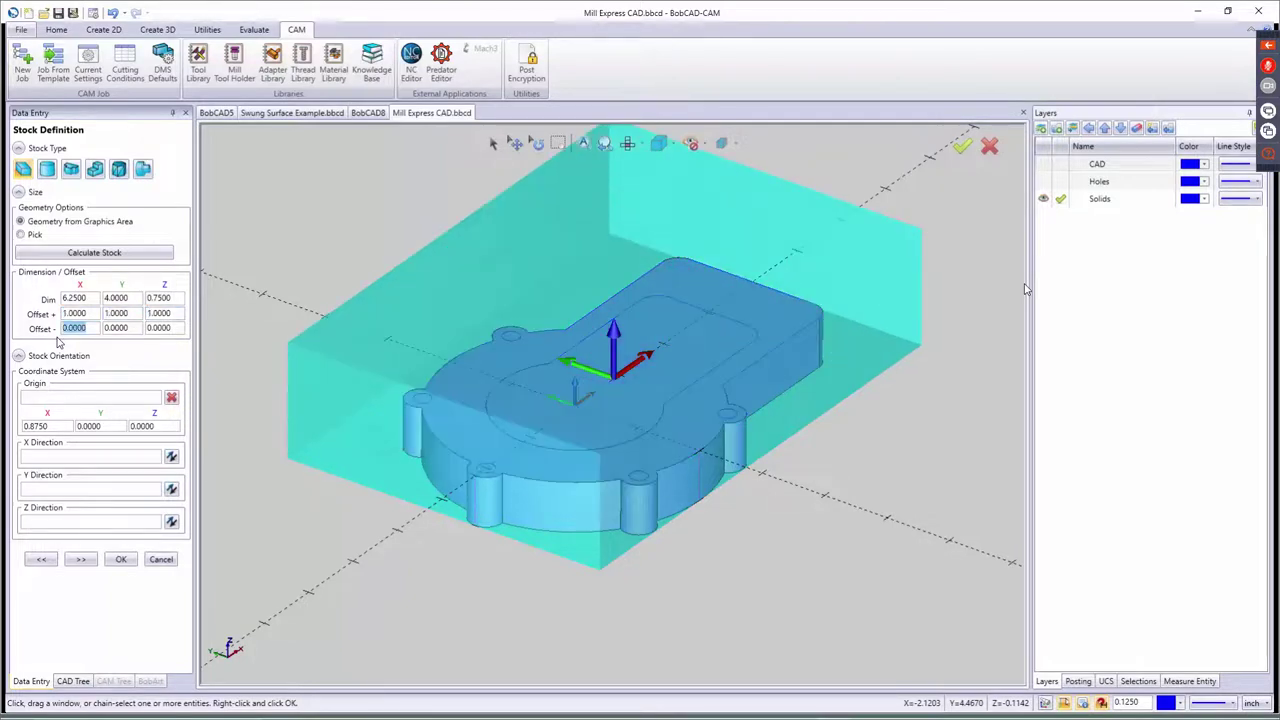
# - Set the stock's minus X, Y and Z offsets to 1 and view it from the front
pyautogui.write('1')
pyautogui.press('Tab')
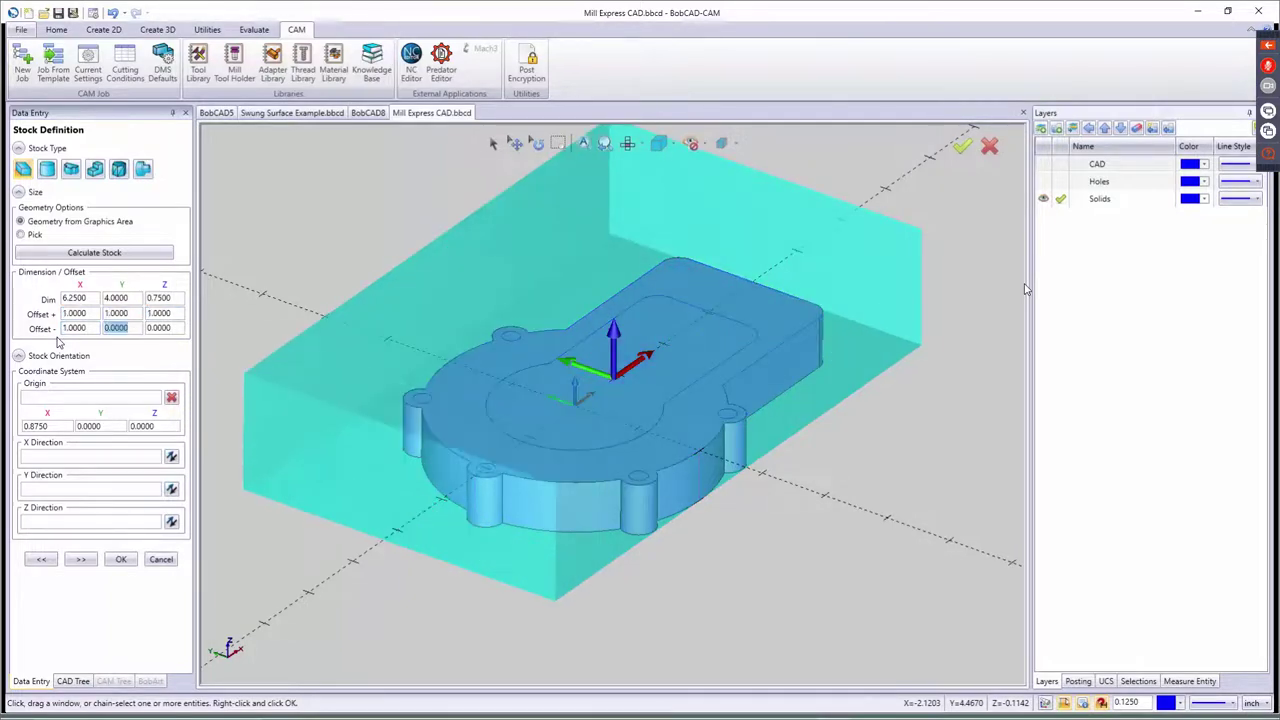
pyautogui.write('1')
pyautogui.press('Tab')
pyautogui.write('1')
pyautogui.press('Tab')
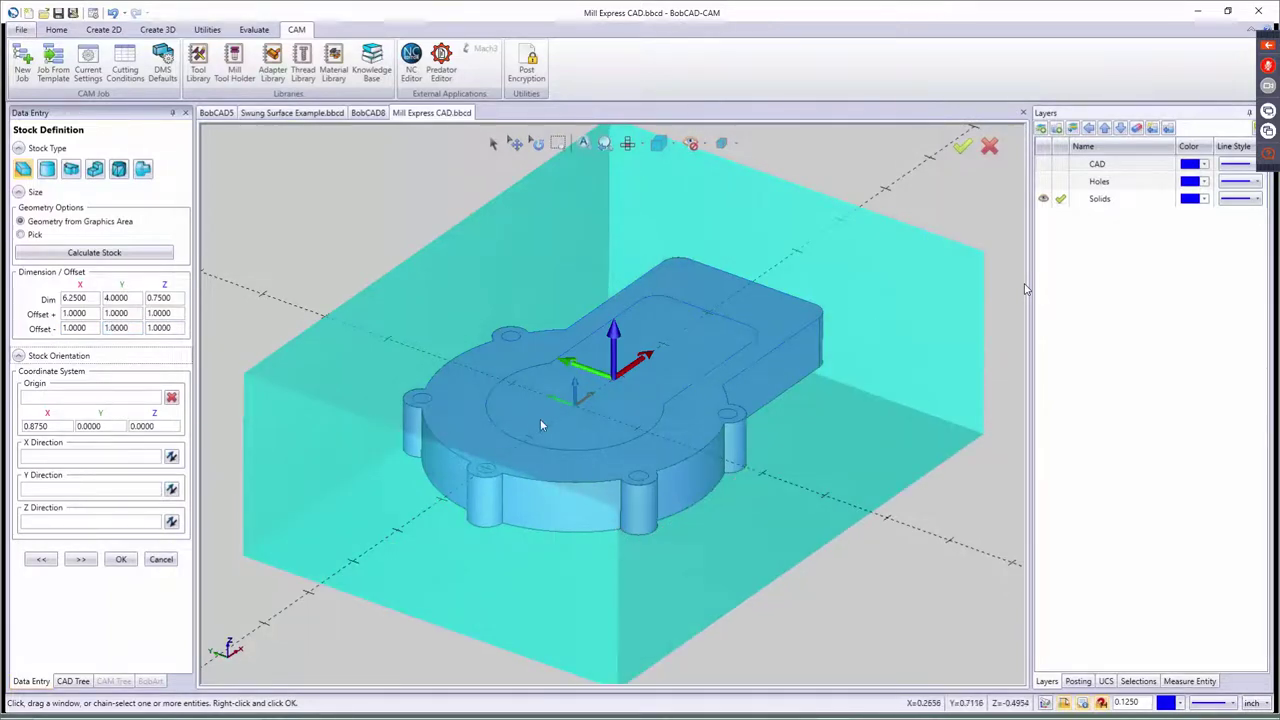
pyautogui.press('F2')
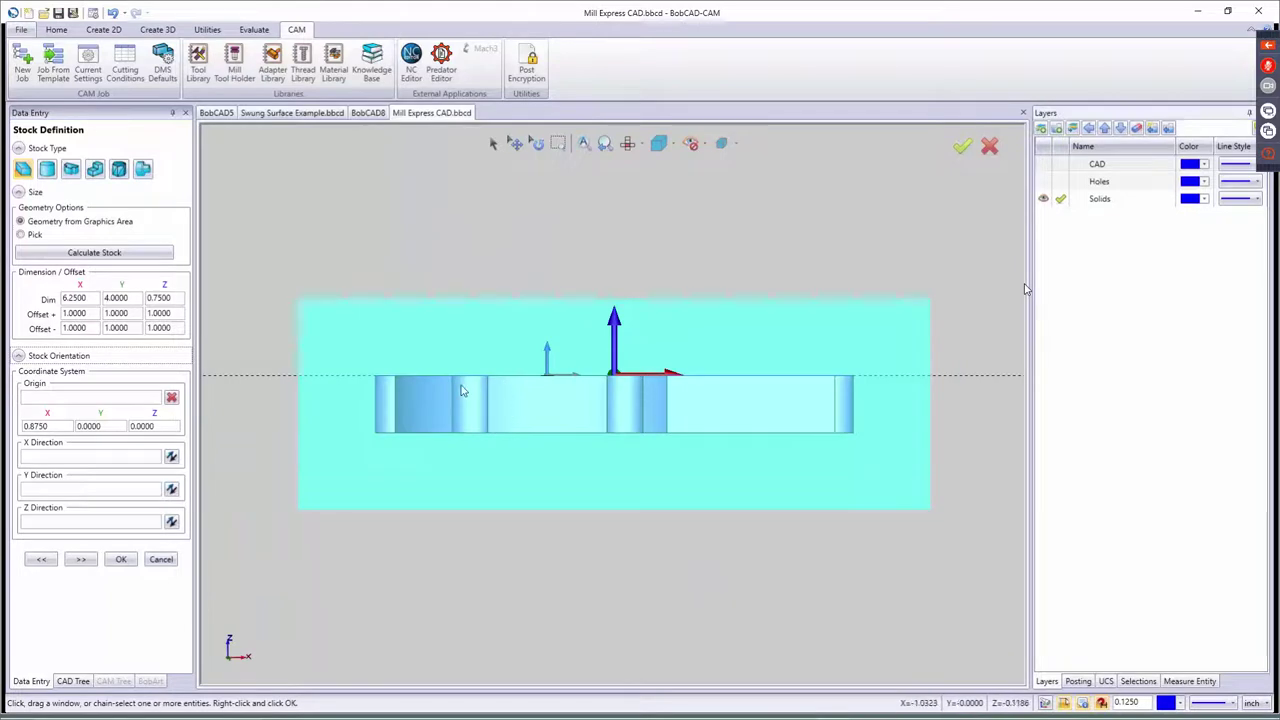
# - Pick a point on the part as the stock origin
pyautogui.click(100, 398)
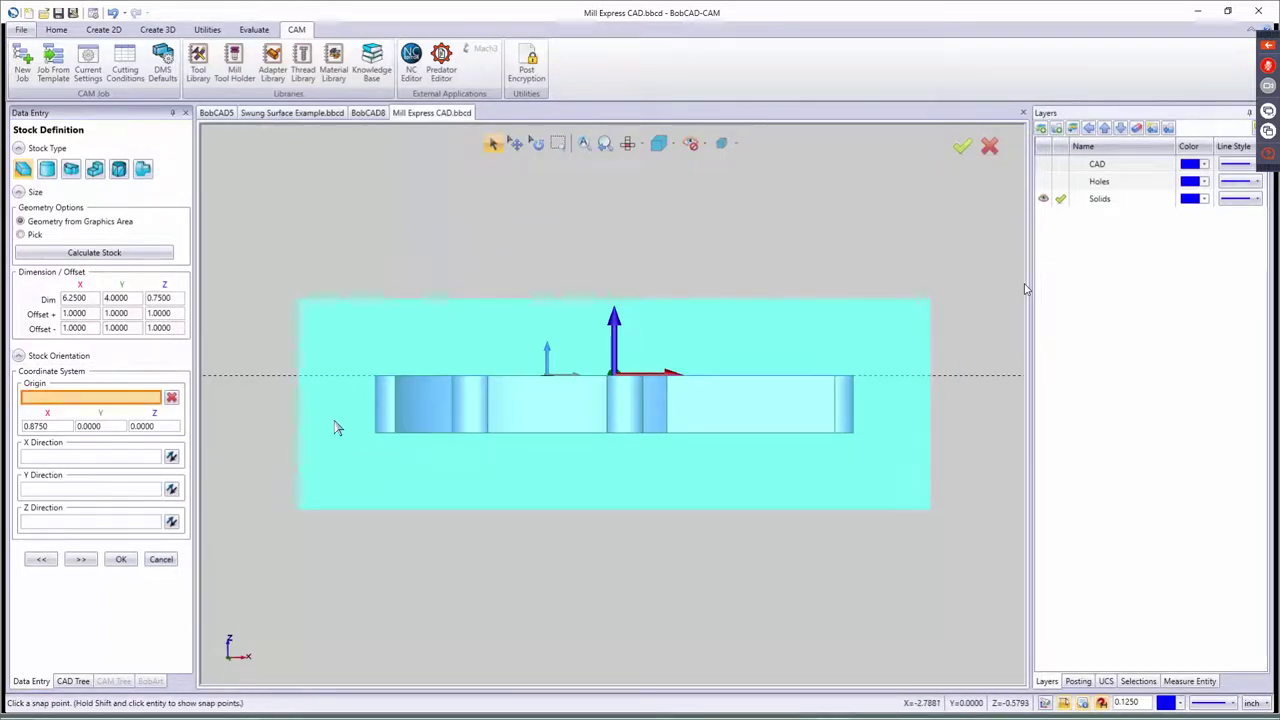
pyautogui.moveTo(400, 480); pyautogui.dragTo(475, 555, button='middle')
pyautogui.scroll(-2, 307, 498)
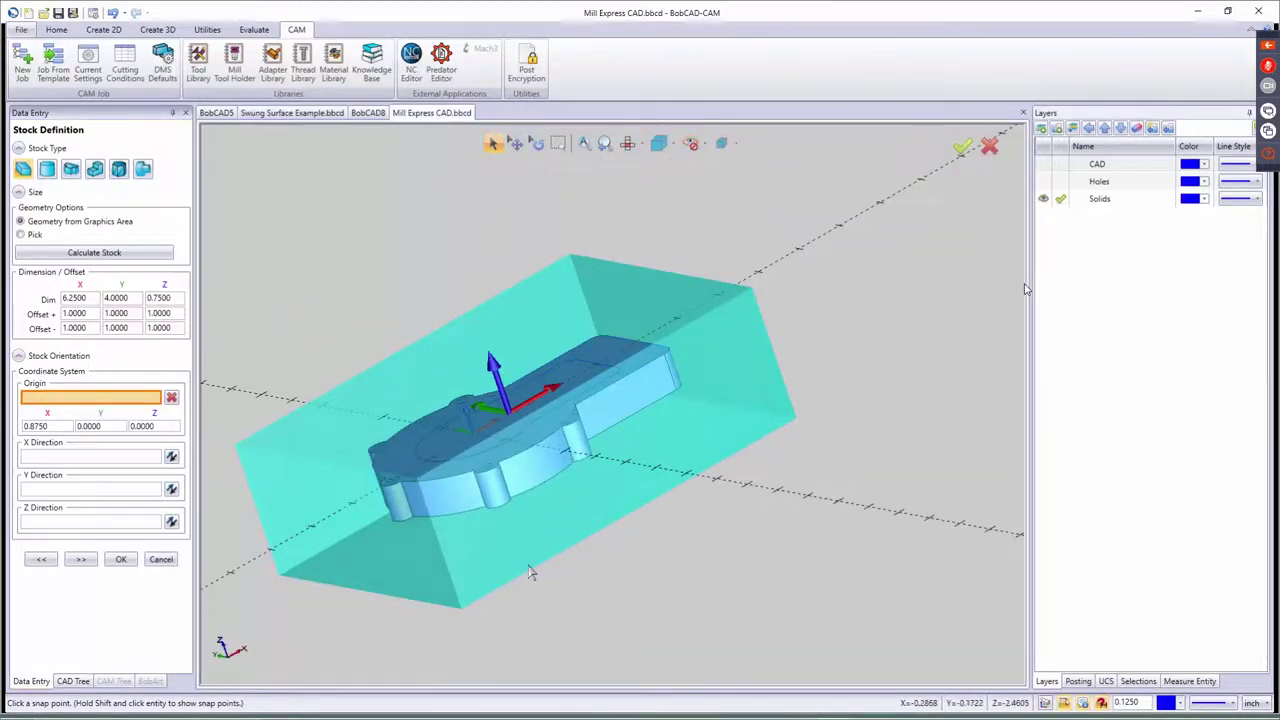
pyautogui.scroll(-3, 583, 540)
pyautogui.scroll(4, 500, 505)
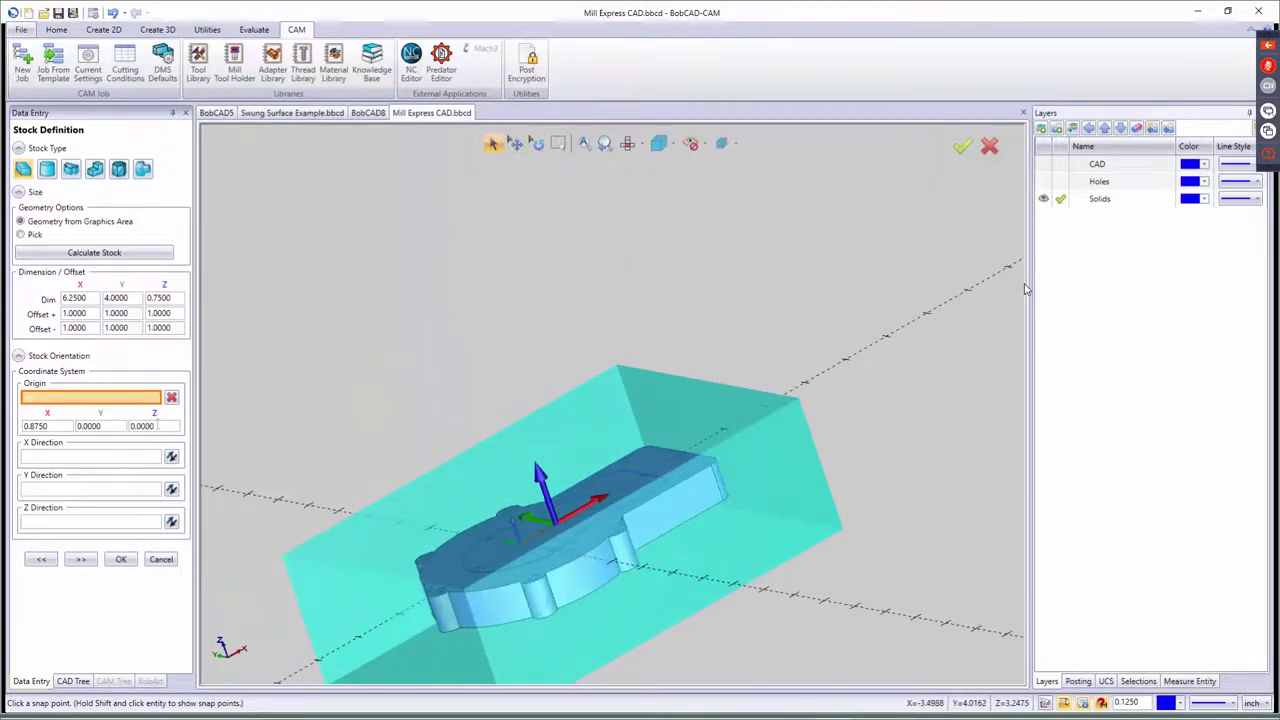
pyautogui.scroll(-2, 621, 335)
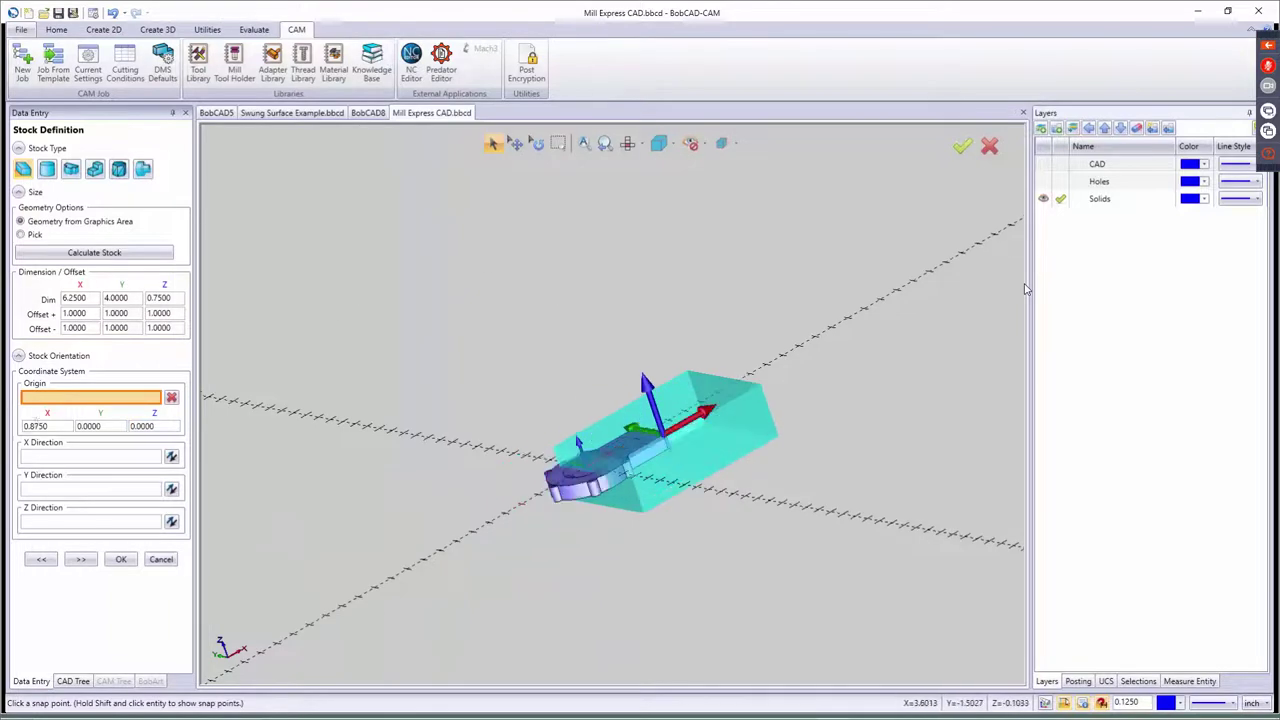
pyautogui.click(668, 446)
pyautogui.moveTo(691, 471)
pyautogui.mouseDown(button='middle')
pyautogui.moveTo(717, 500)
pyautogui.moveTo(668, 463)
pyautogui.mouseUp(button='middle')
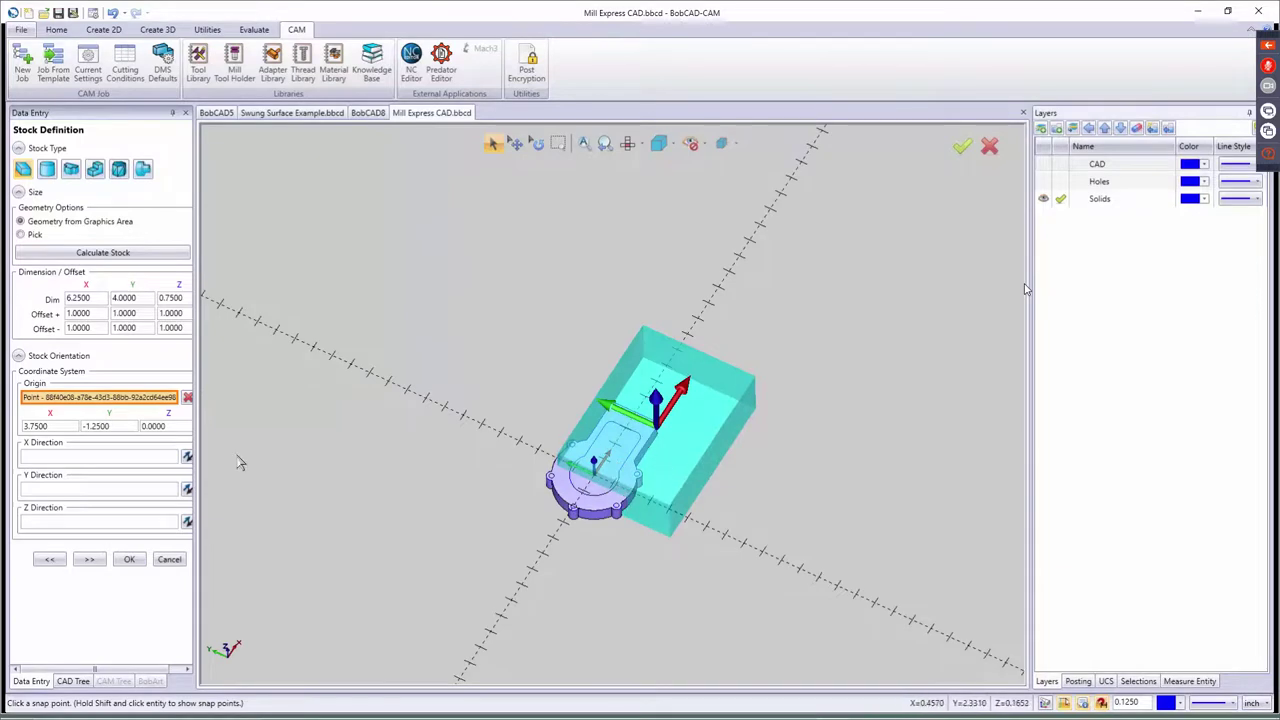
# - Set stock X/Y directions, clear the origin, and recalculate stock to 0.8750, 0.0000, -0.7500
pyautogui.click(187, 457)
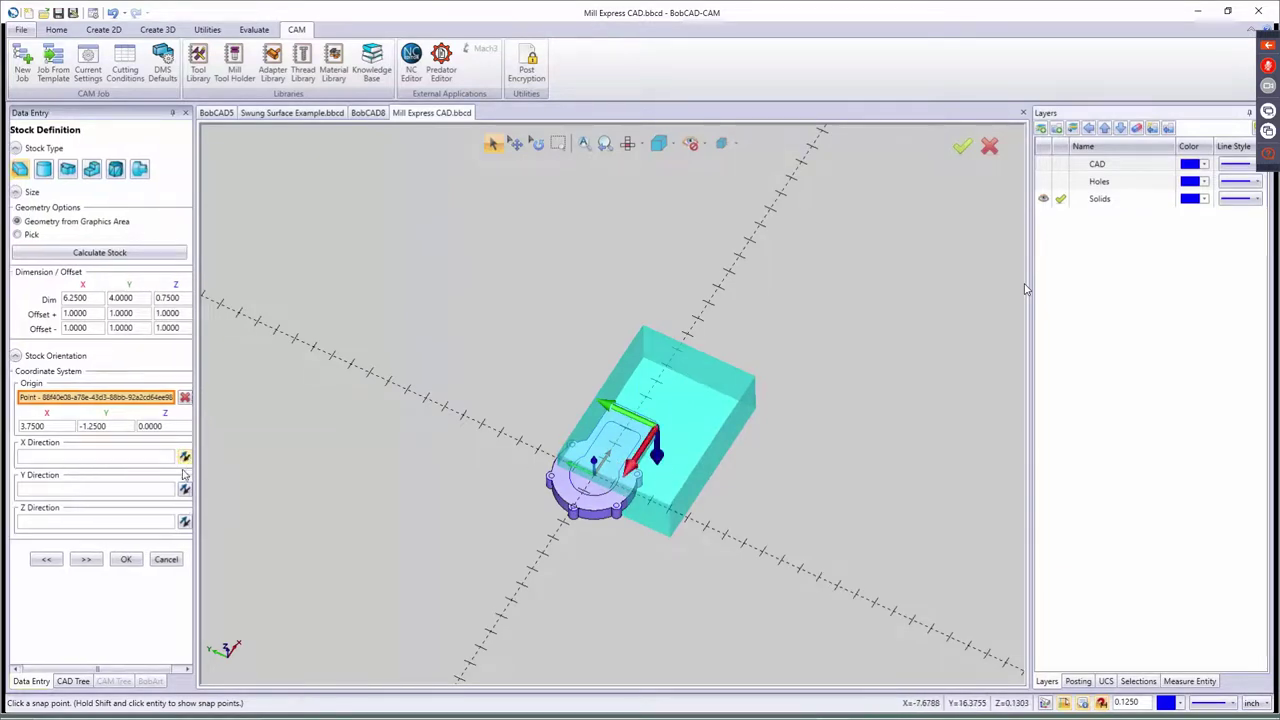
pyautogui.click(184, 488)
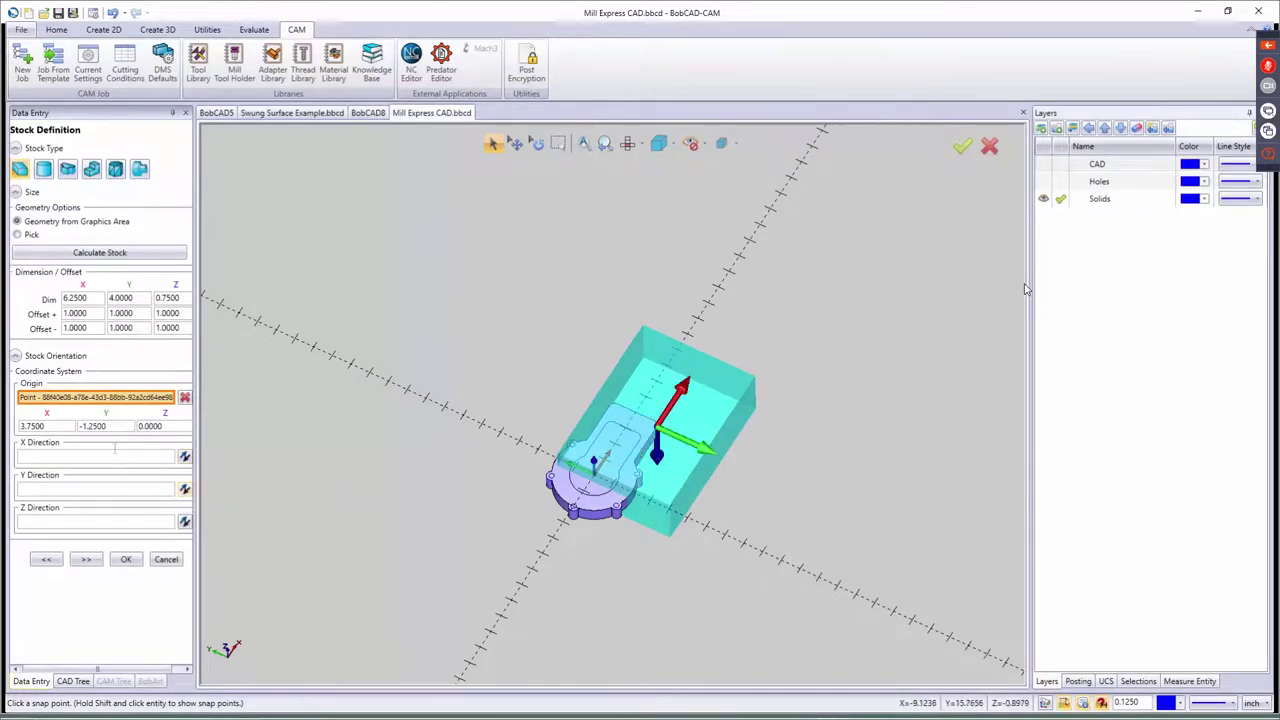
pyautogui.click(185, 397)
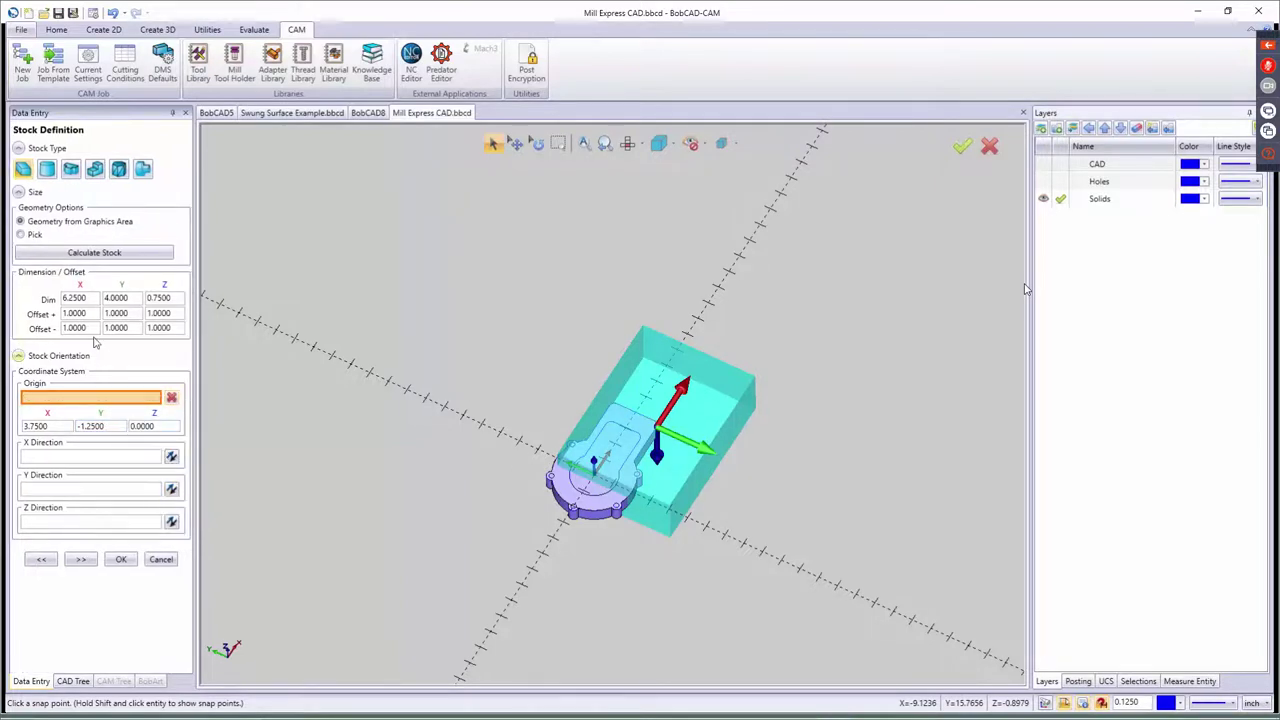
pyautogui.click(85, 256)
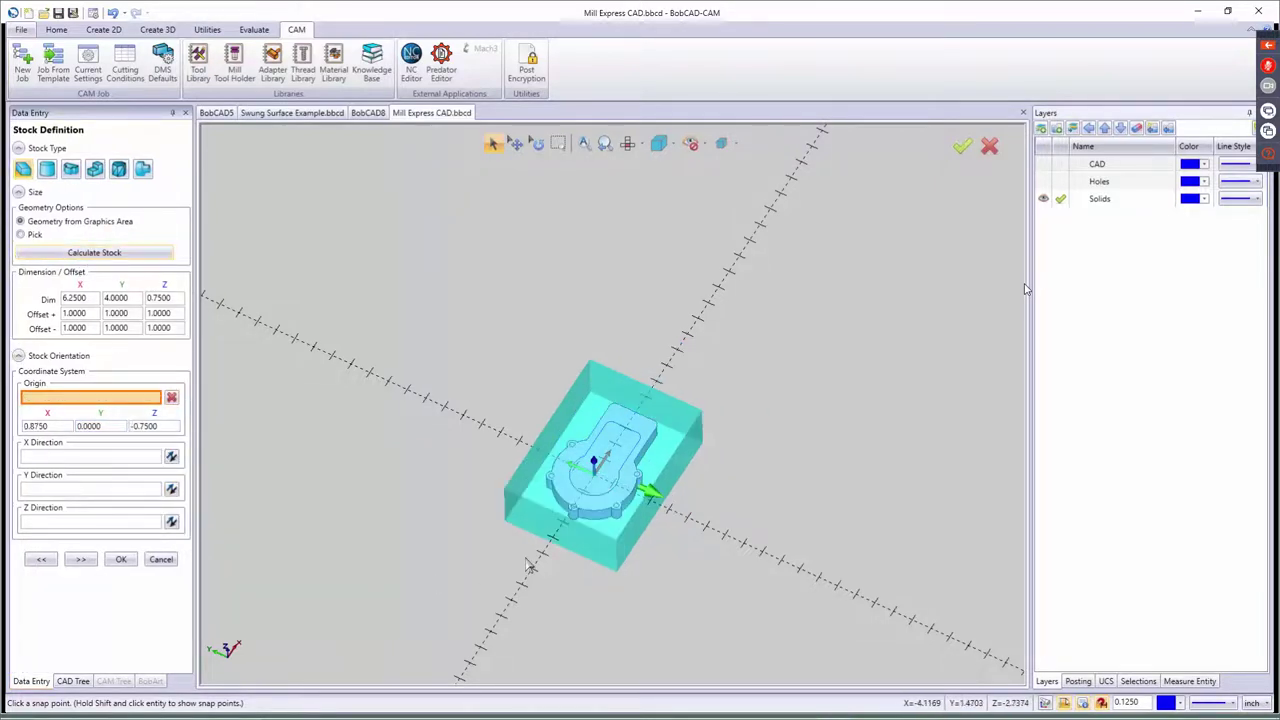
pyautogui.click(81, 560)
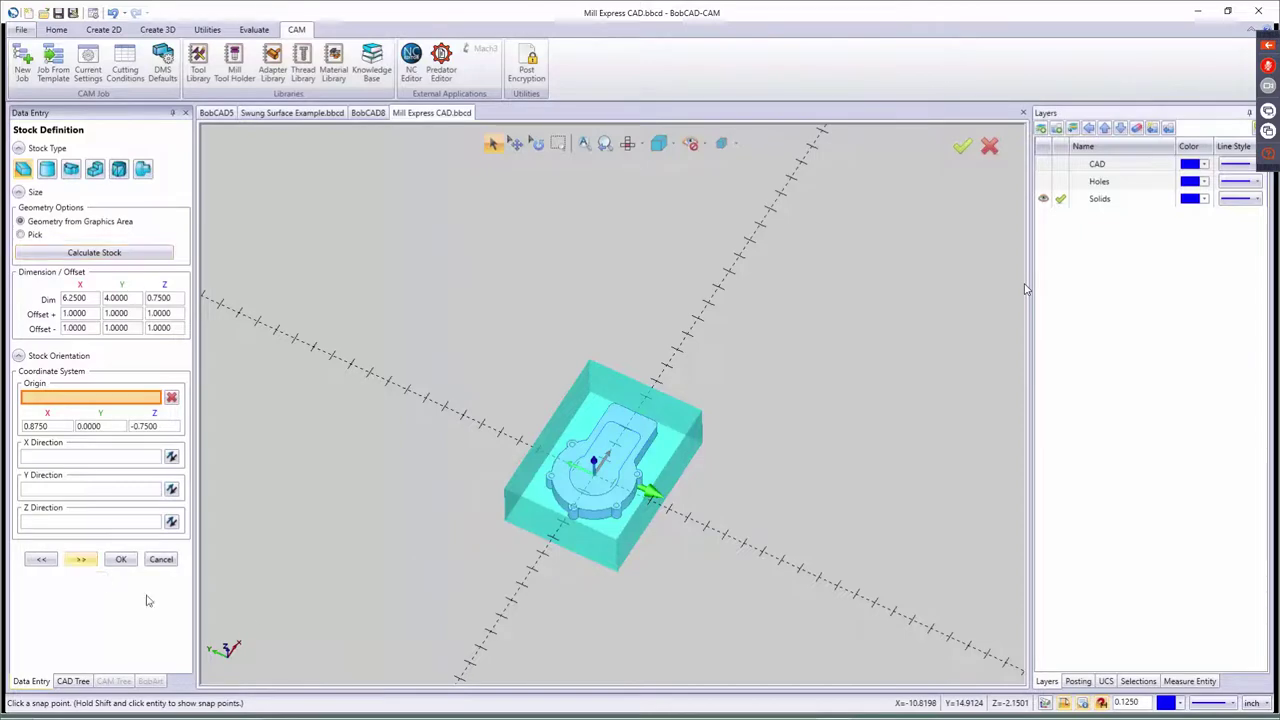
# - Set the Machine Setup origin to the block's corner at -3.2500, -3.0000, 1.0000
pyautogui.moveTo(545, 590); pyautogui.dragTo(478, 497, button='middle')
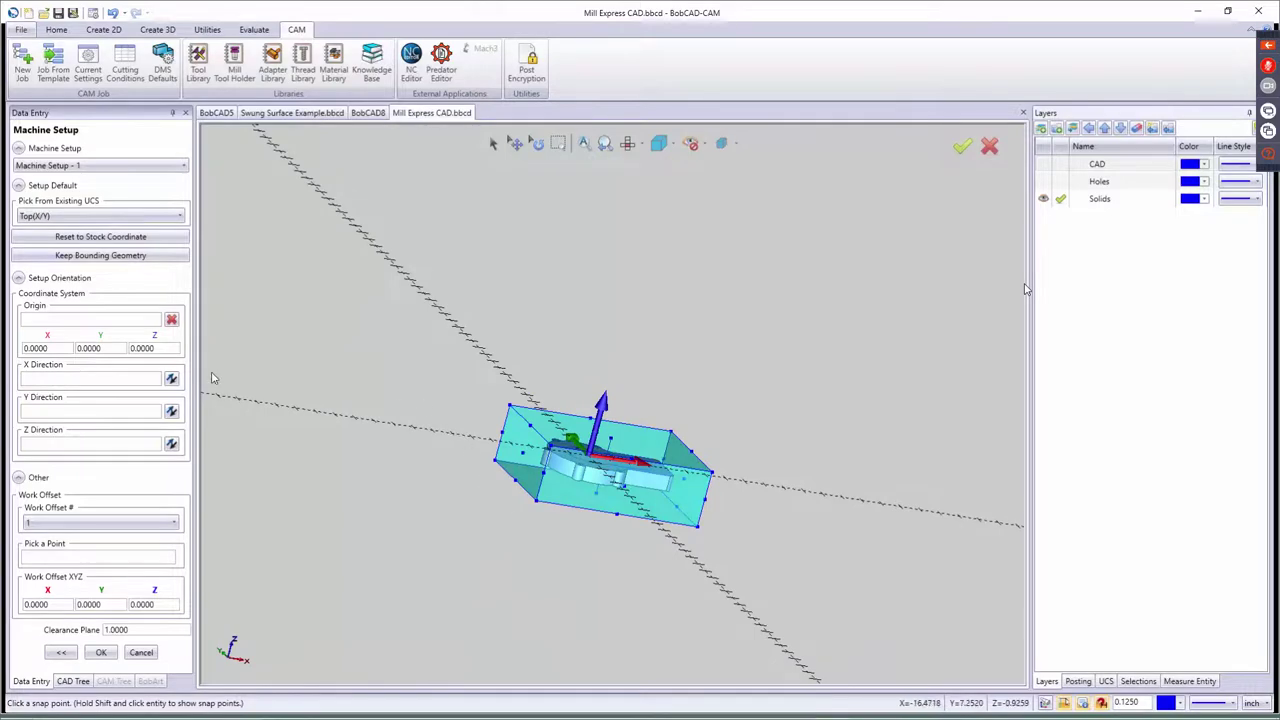
pyautogui.moveTo(530, 378); pyautogui.dragTo(503, 403, button='middle')
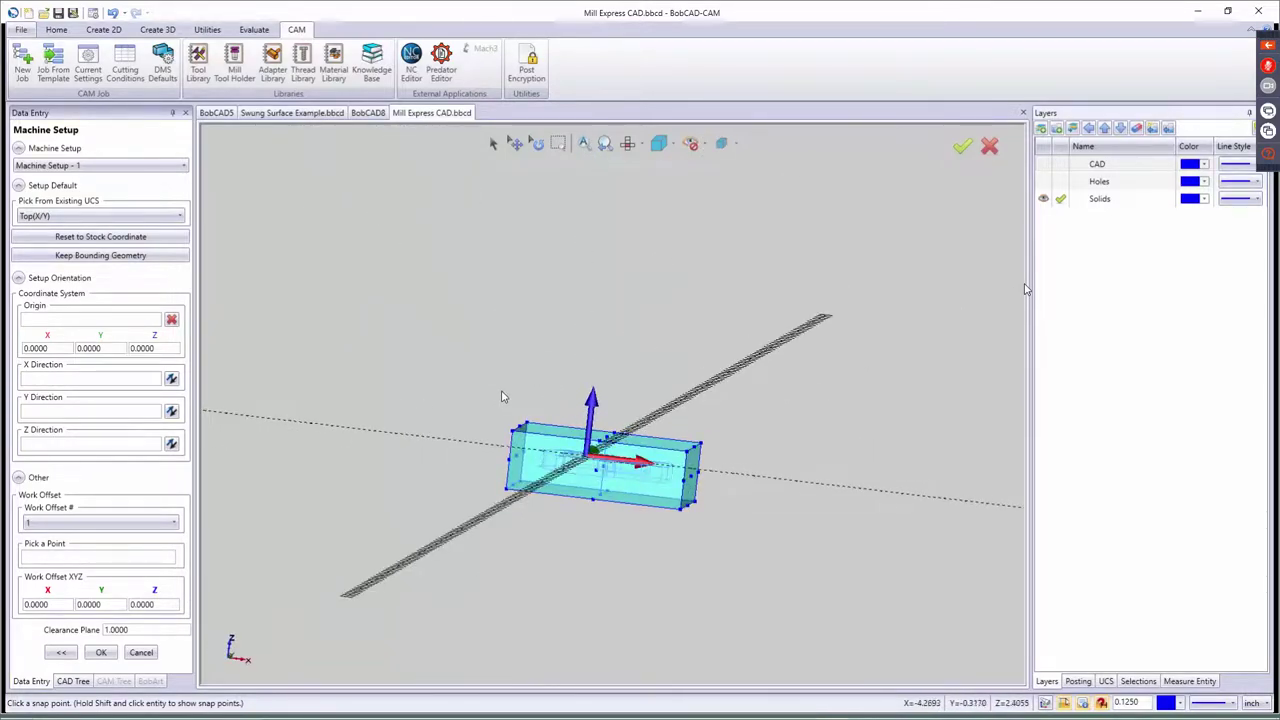
pyautogui.scroll(5, 604, 485)
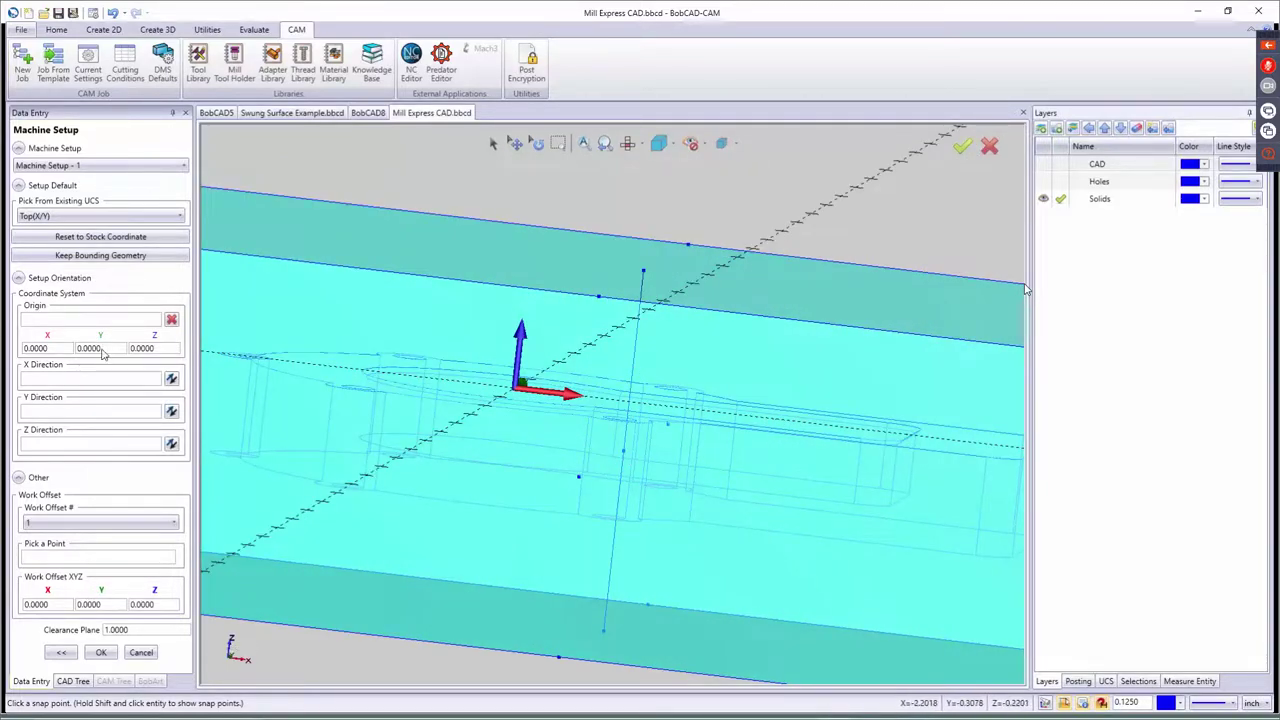
pyautogui.click(91, 320)
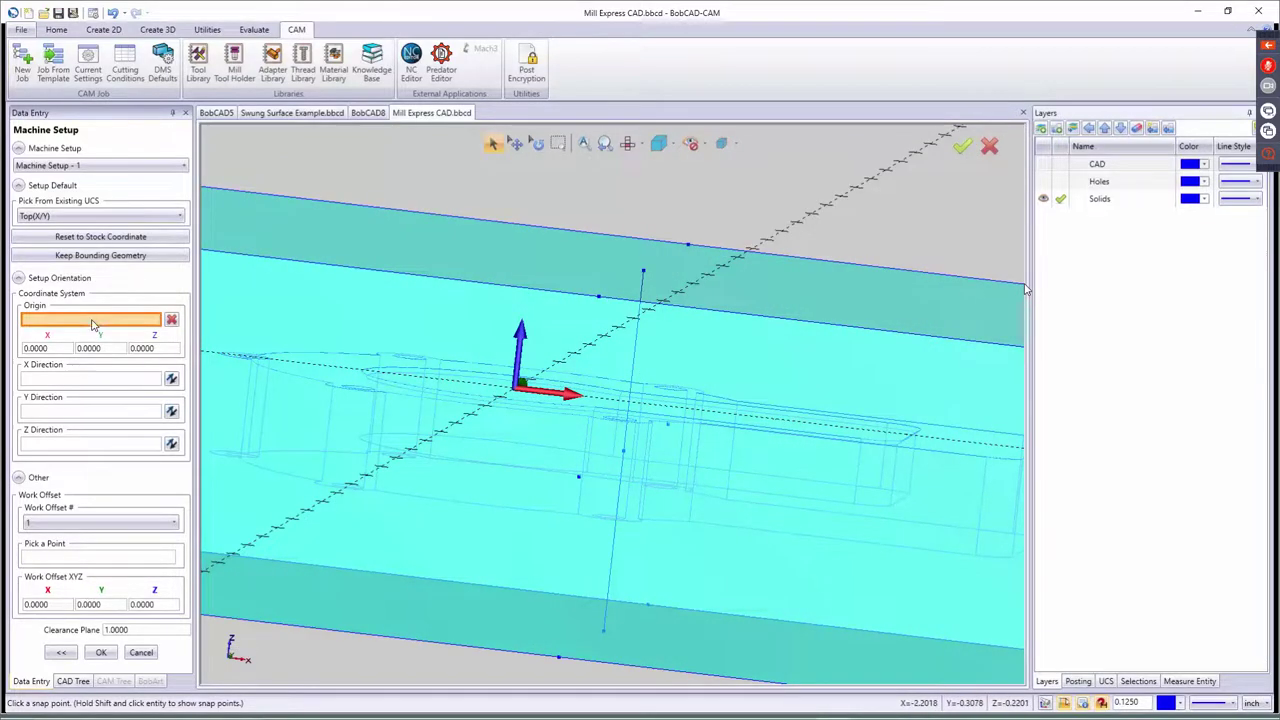
pyautogui.click(624, 455)
pyautogui.click(437, 571)
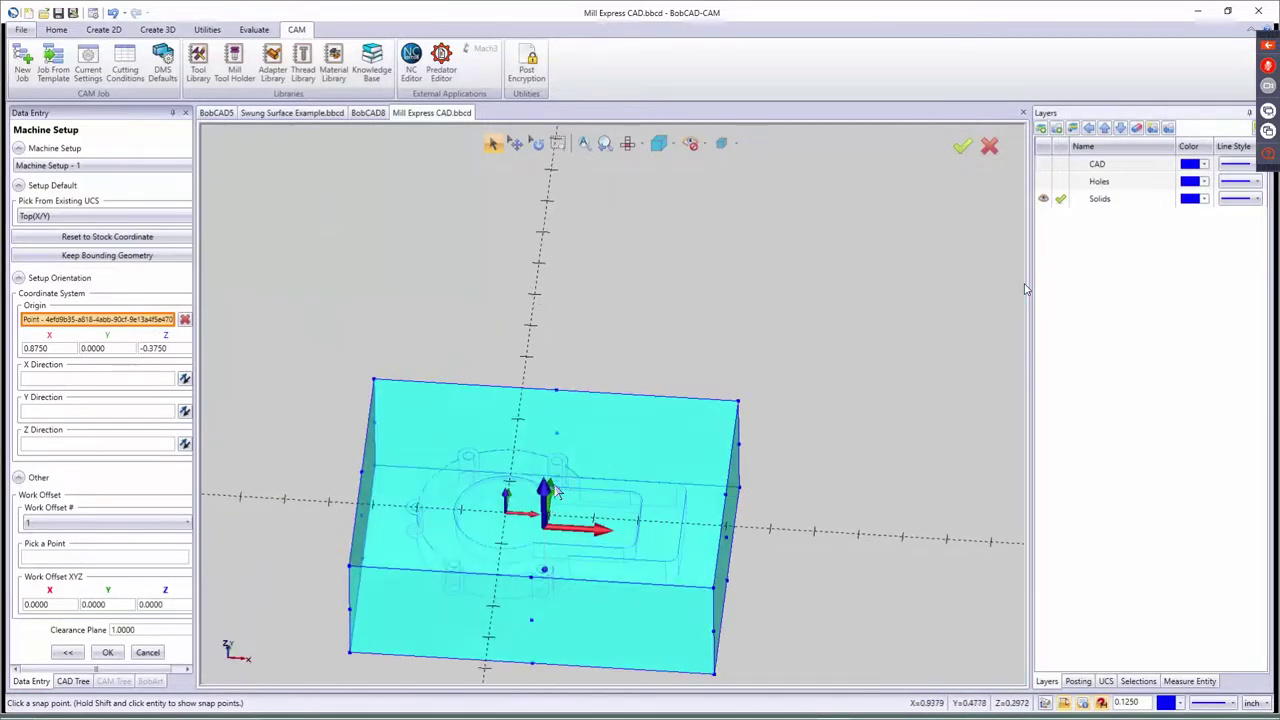
pyautogui.scroll(-3, 543, 500)
pyautogui.scroll(5, 543, 500)
pyautogui.scroll(3, 543, 498)
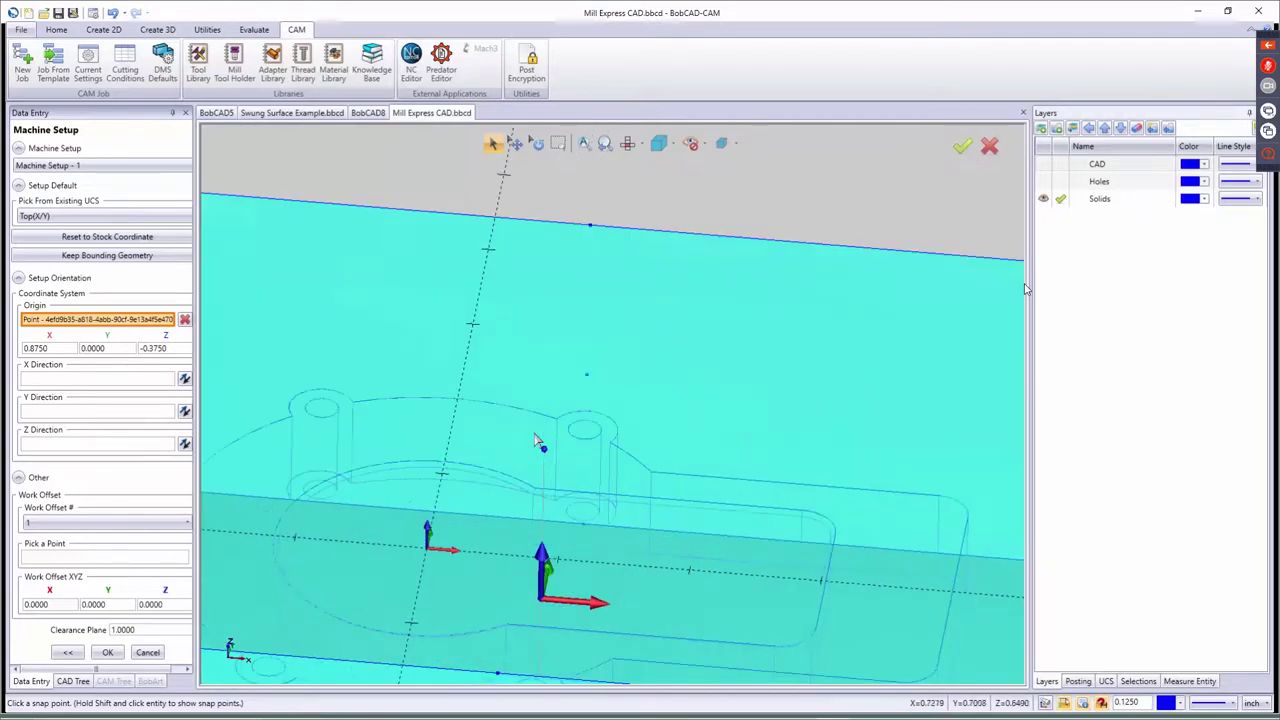
pyautogui.click(544, 449)
pyautogui.scroll(-4, 471, 583)
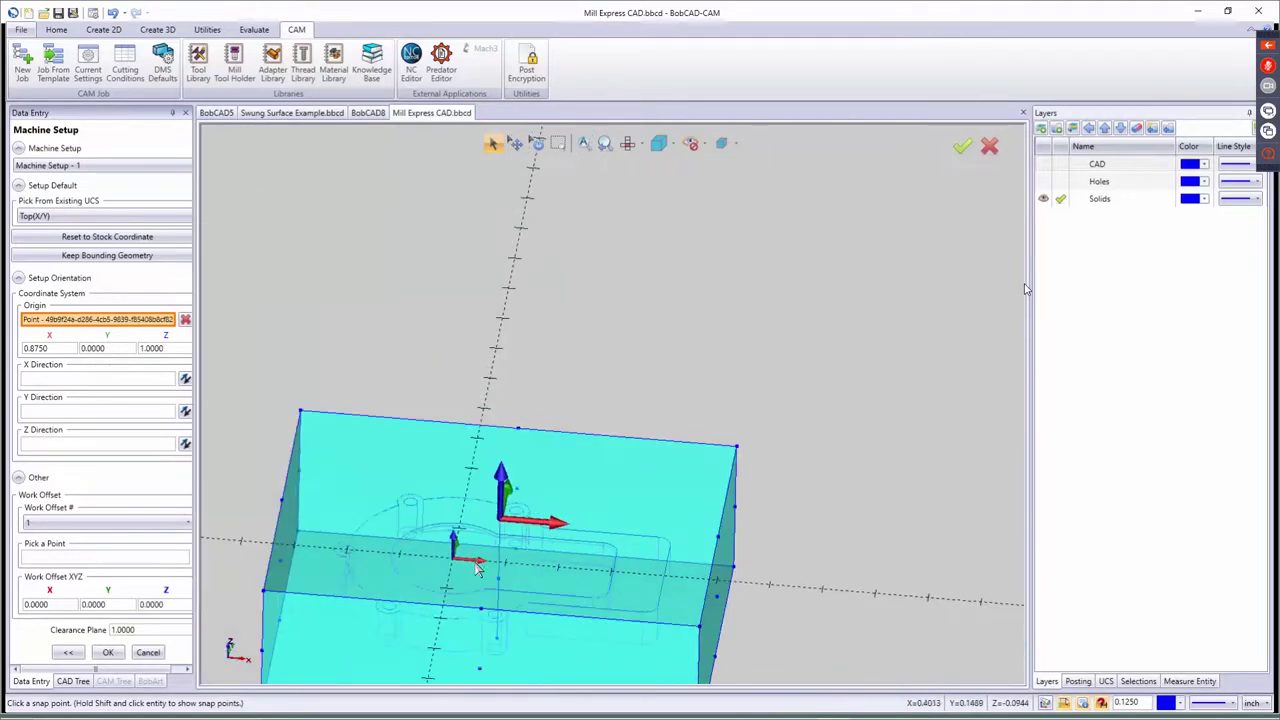
pyautogui.click(264, 595)
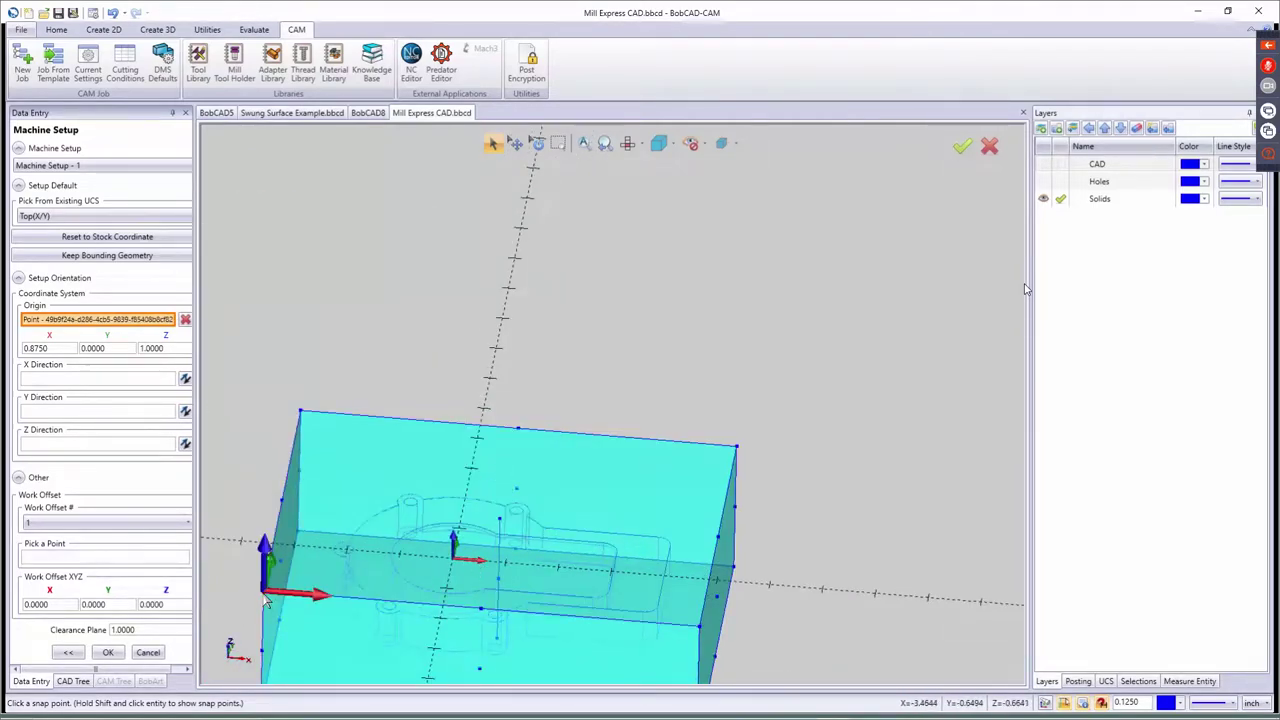
# - Test the X and Z direction flips, restoring both to their original orientation
pyautogui.click(186, 378)
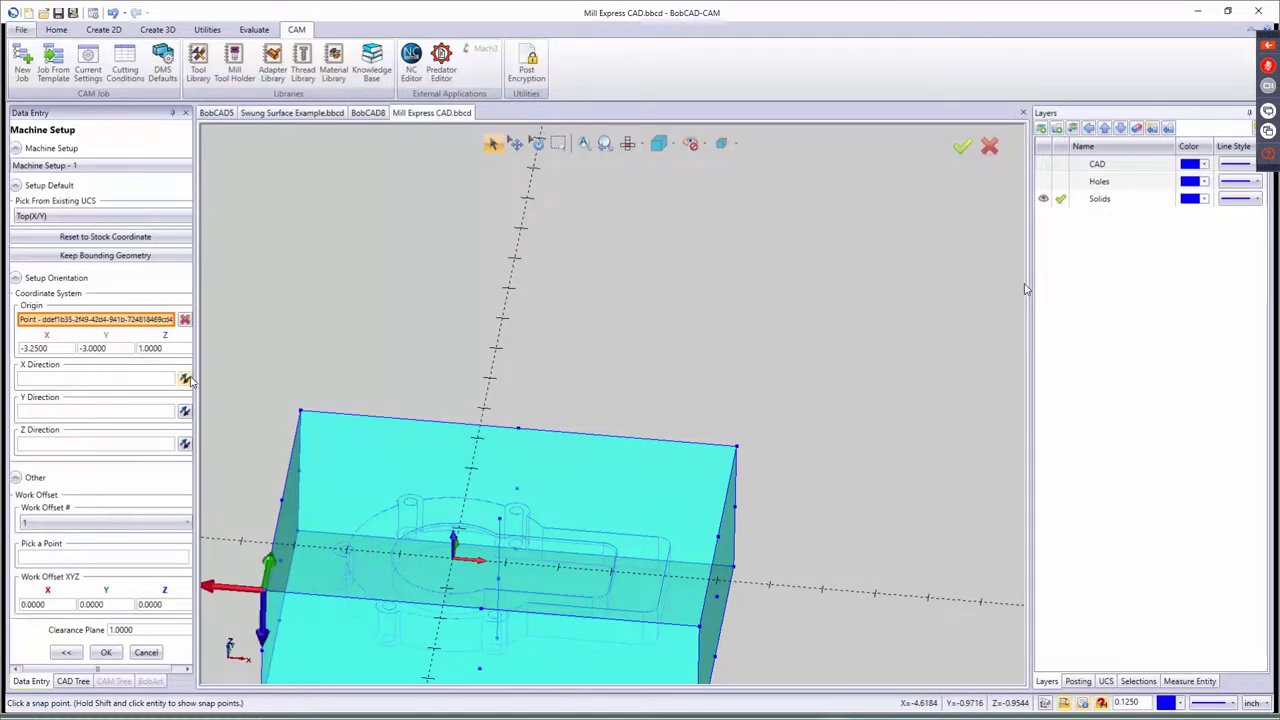
pyautogui.click(186, 378)
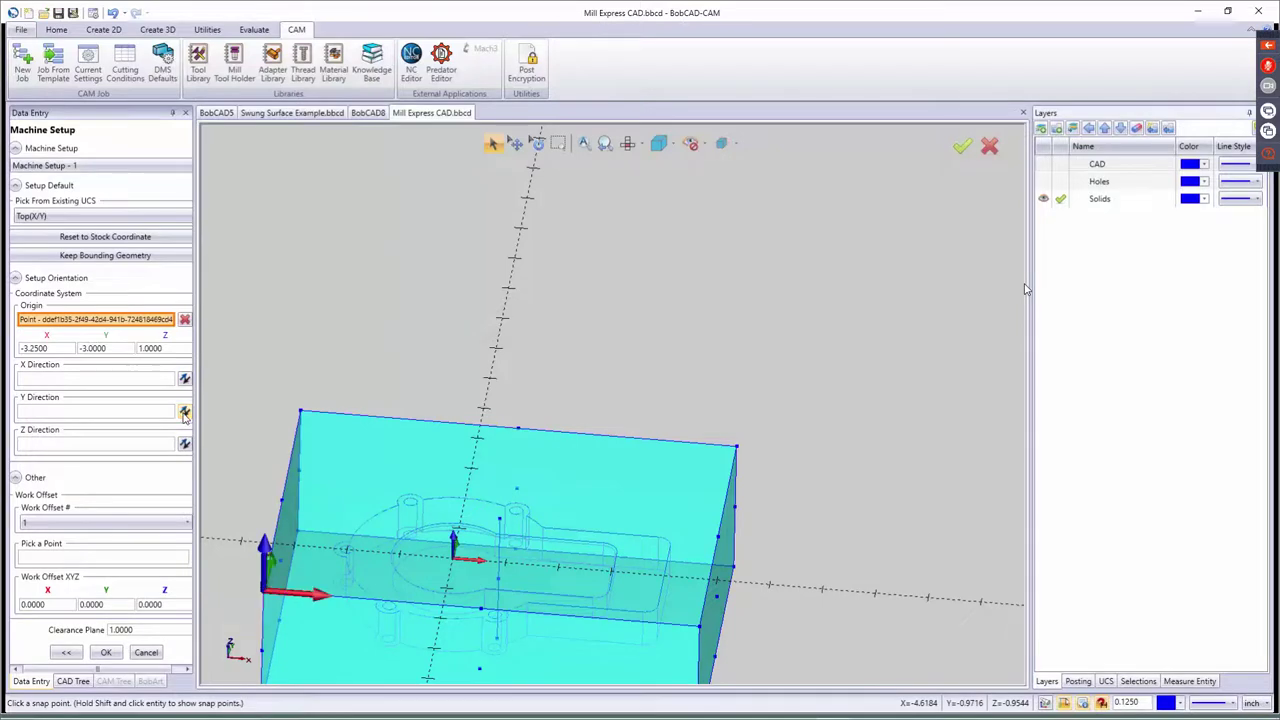
pyautogui.click(185, 446)
pyautogui.click(185, 446)
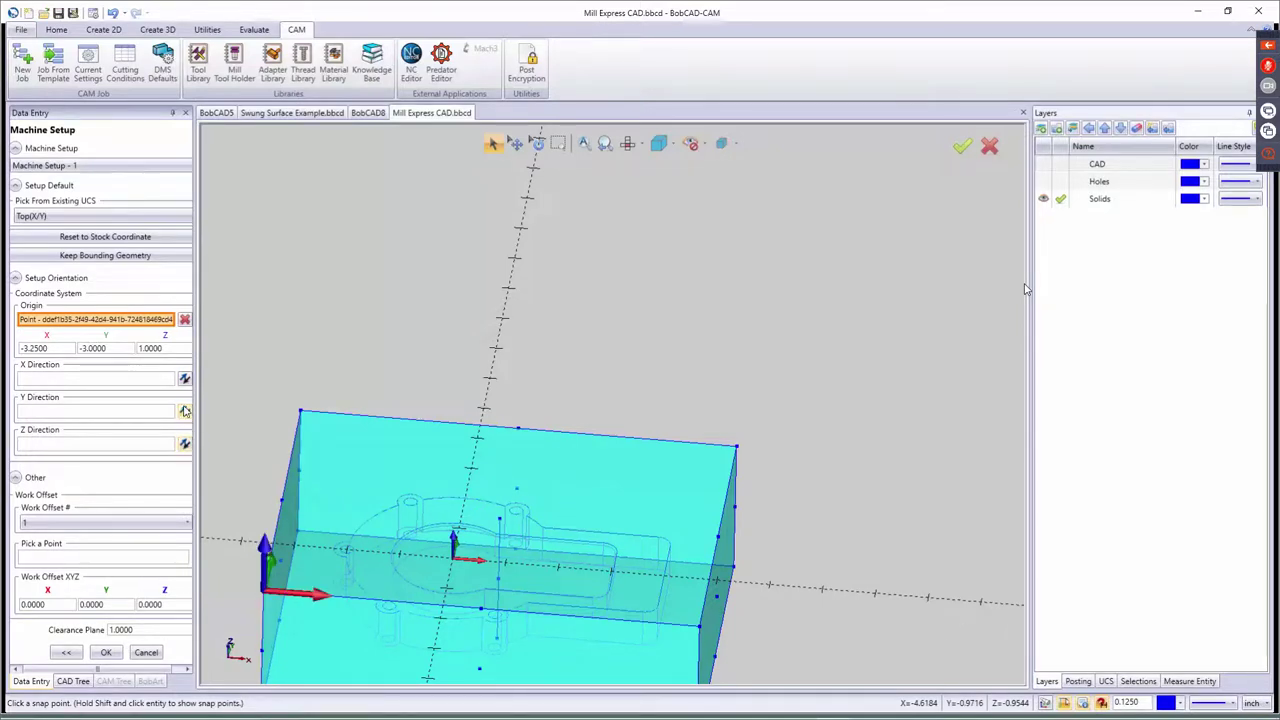
pyautogui.click(140, 380)
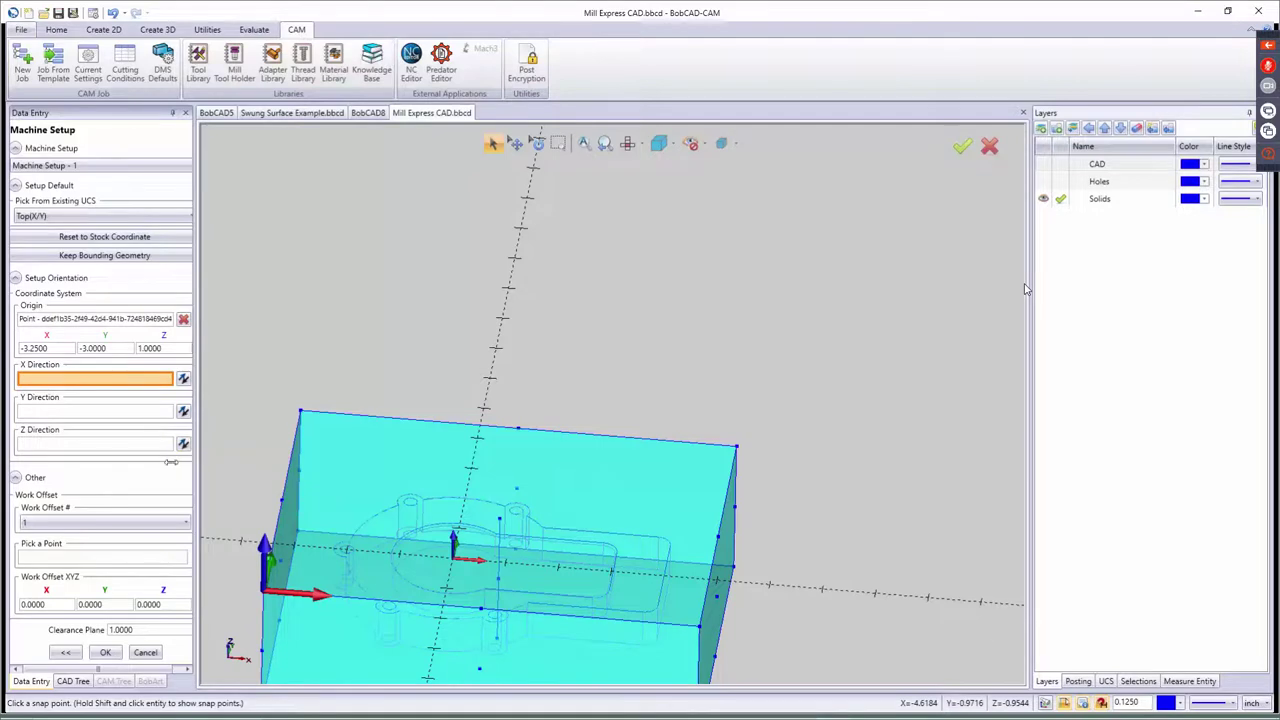
# - Use Point-166 as the X direction and Point-161 as the Z direction
pyautogui.click(303, 413)
pyautogui.scroll(-3, 320, 570)
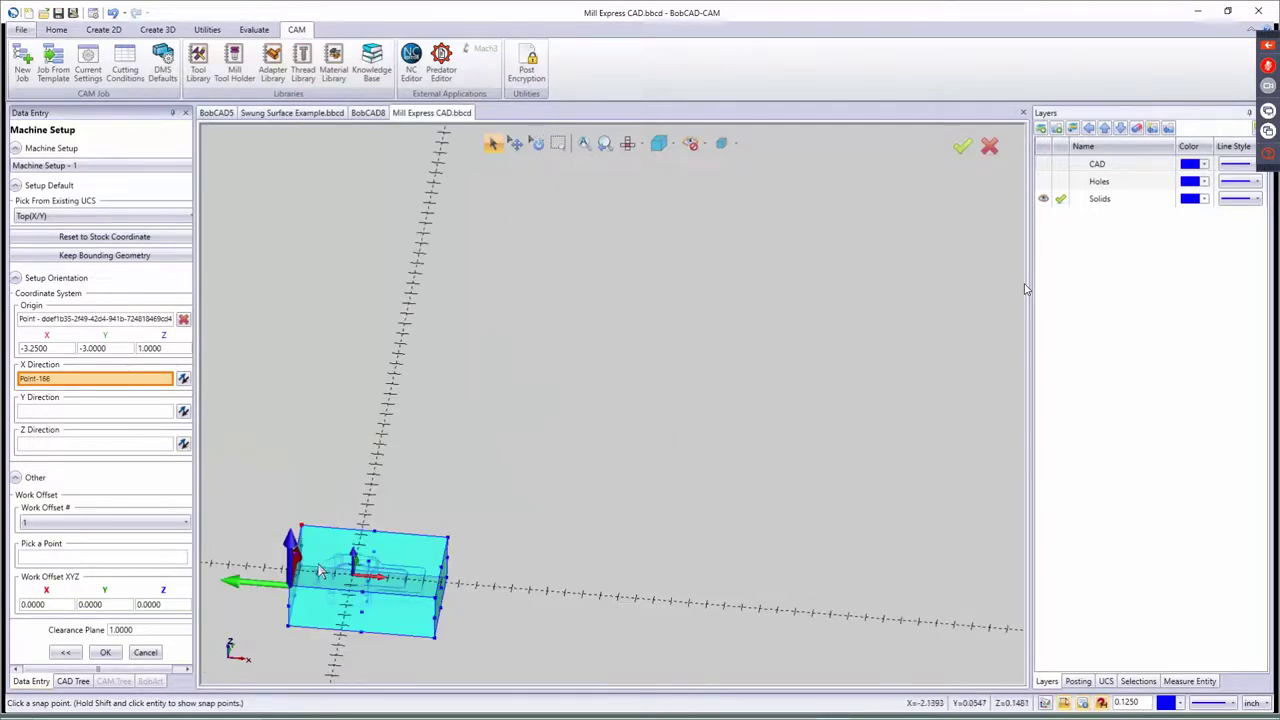
pyautogui.click(108, 446)
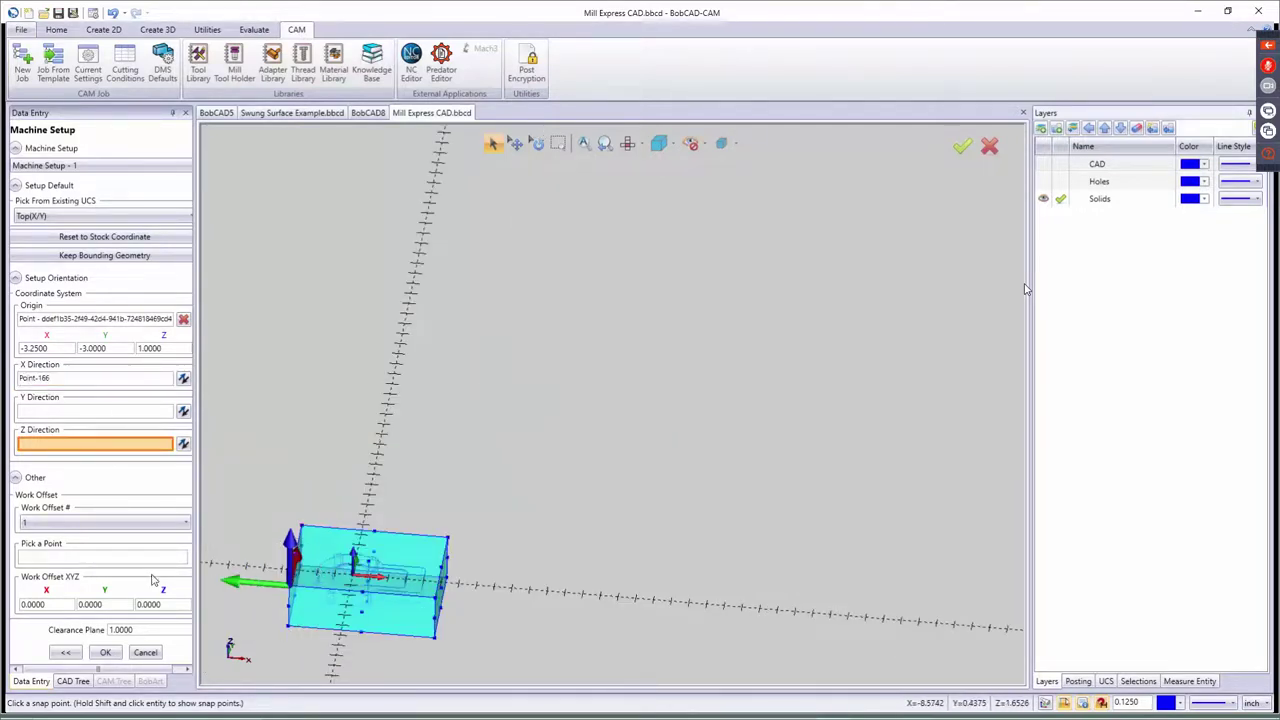
pyautogui.click(288, 632)
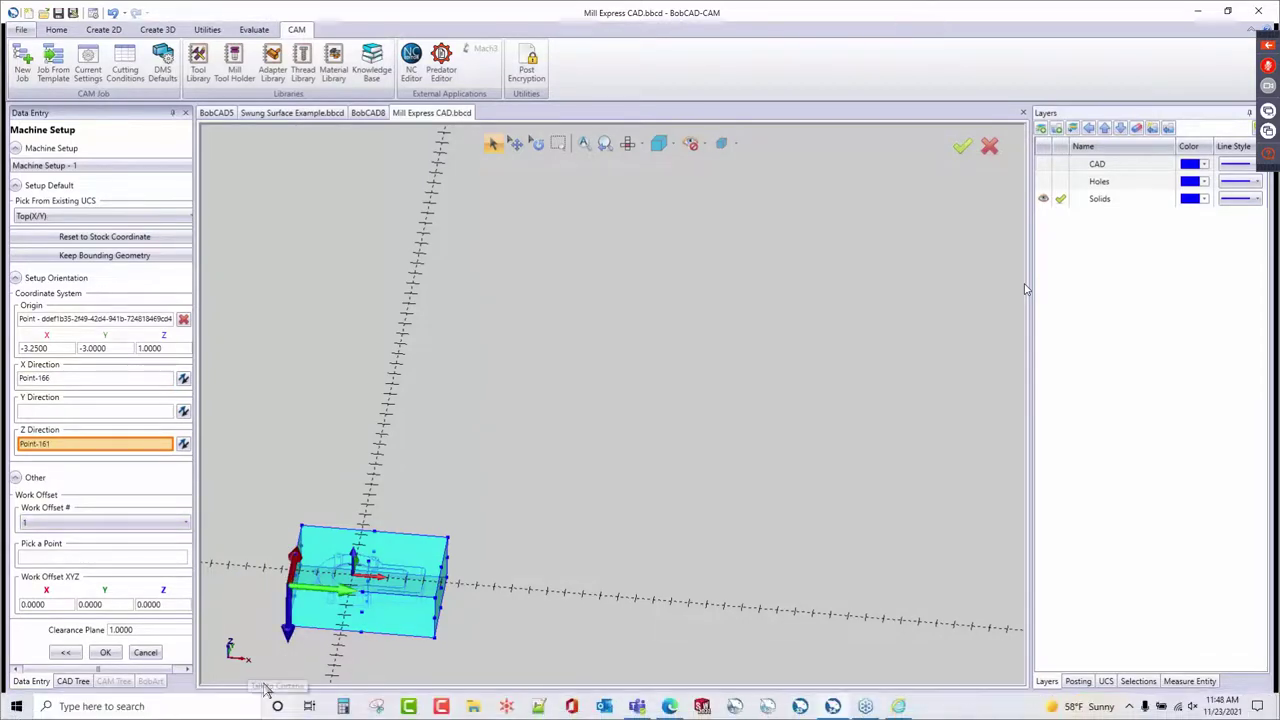
# - Try axis flips and Reset to Stock Coordinate, then re-pick the corner origin
pyautogui.click(184, 413)
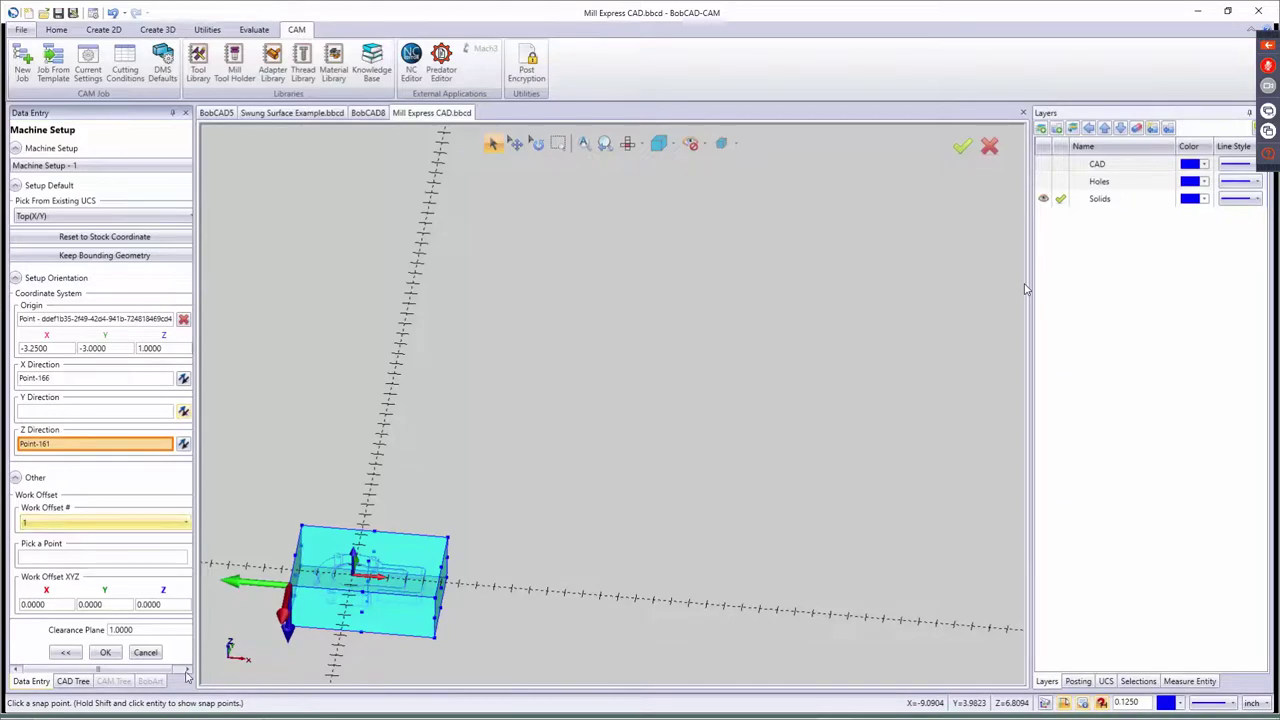
pyautogui.scroll(-3, 368, 628)
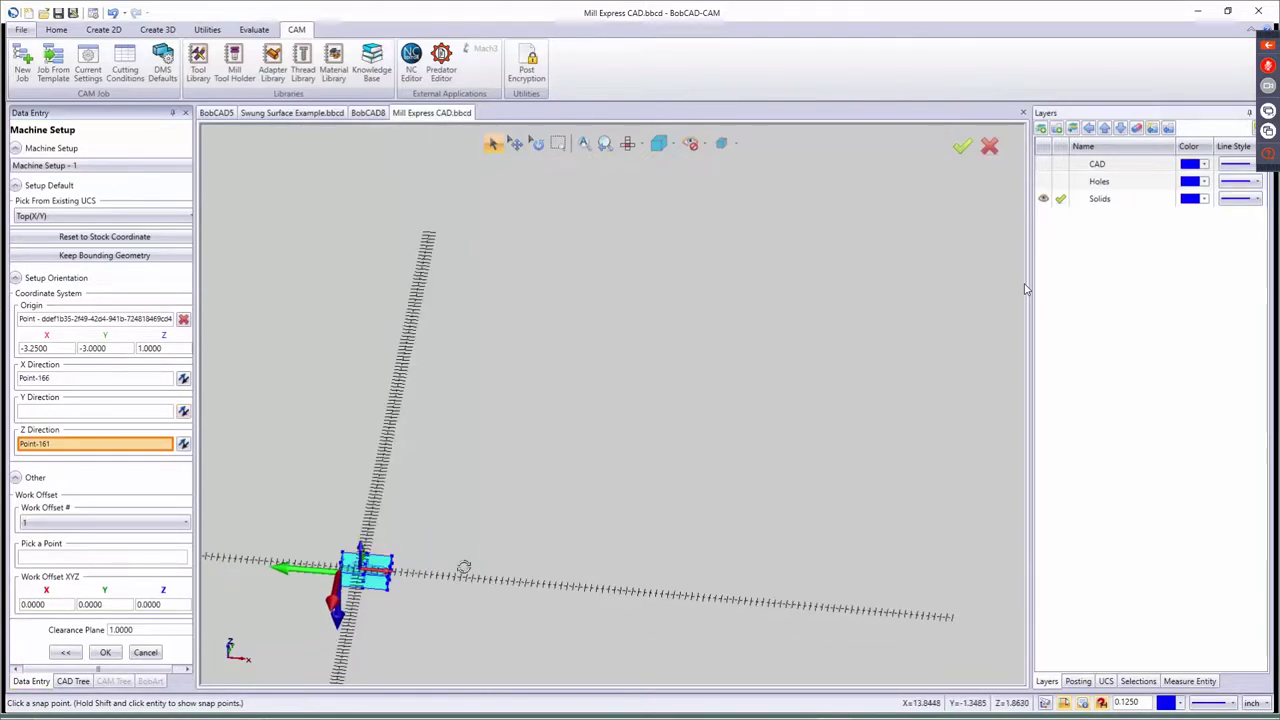
pyautogui.moveTo(466, 569); pyautogui.dragTo(480, 597, button='middle')
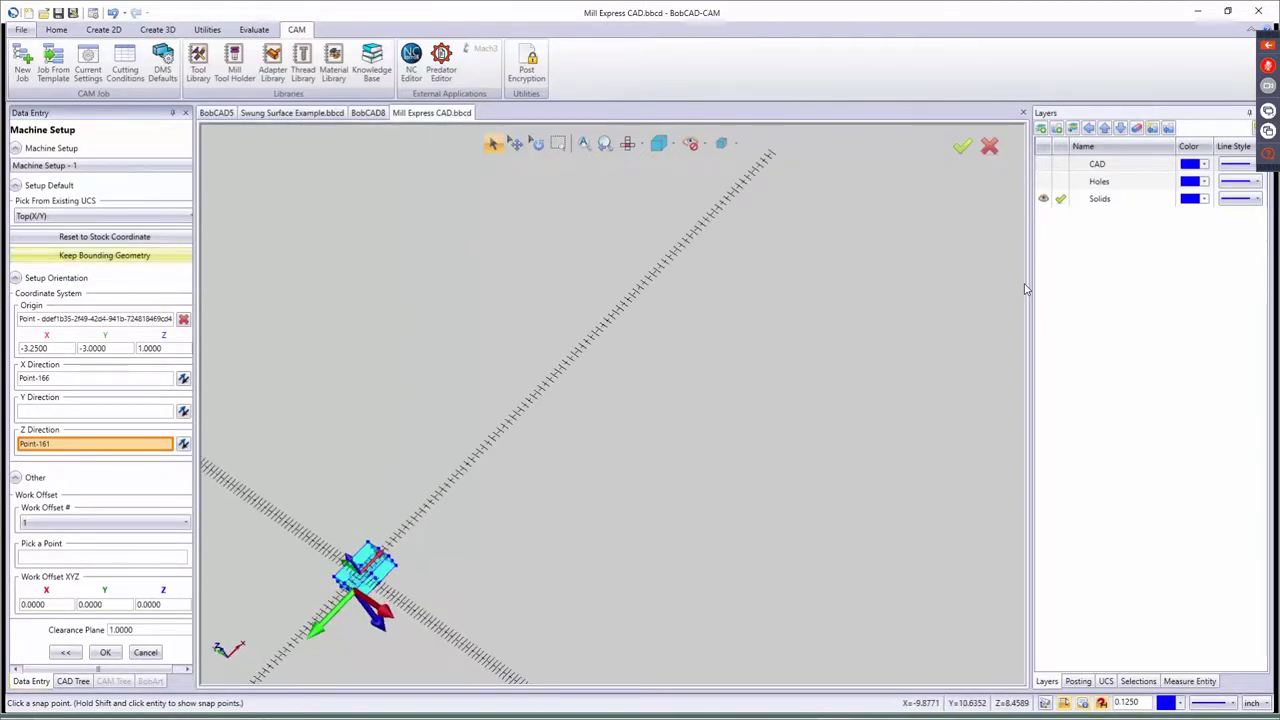
pyautogui.click(113, 239)
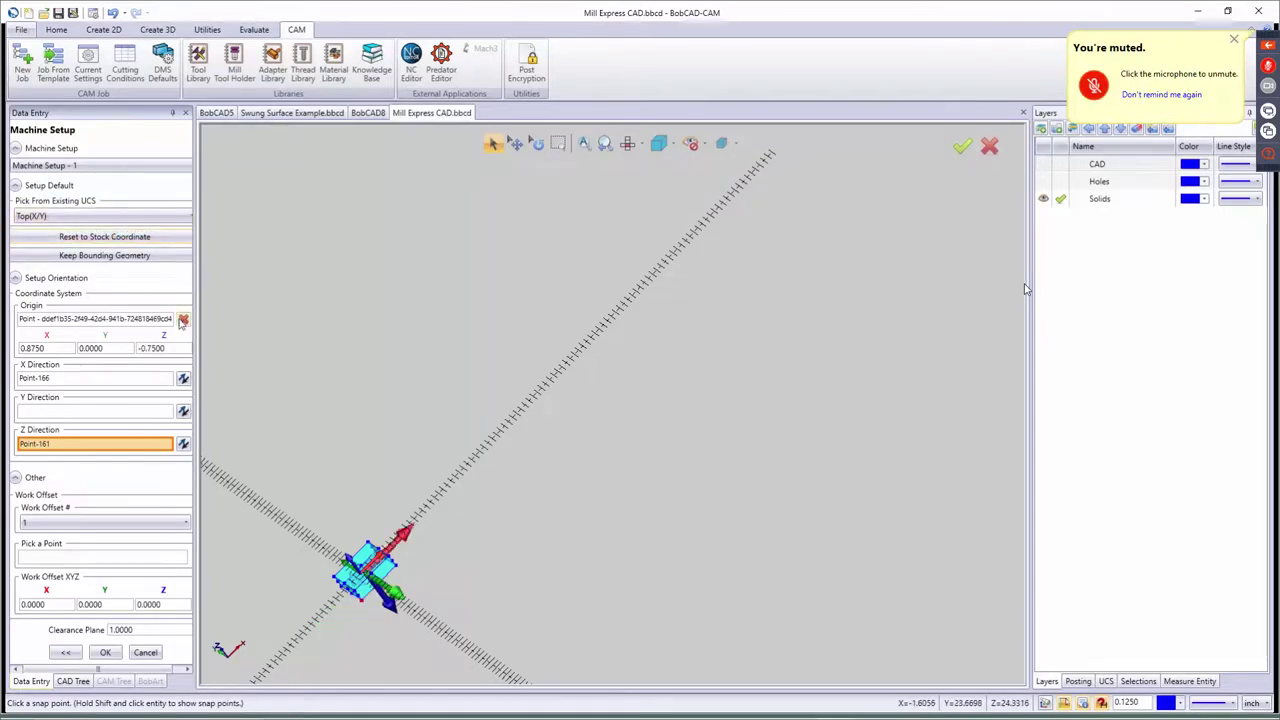
pyautogui.click(183, 443)
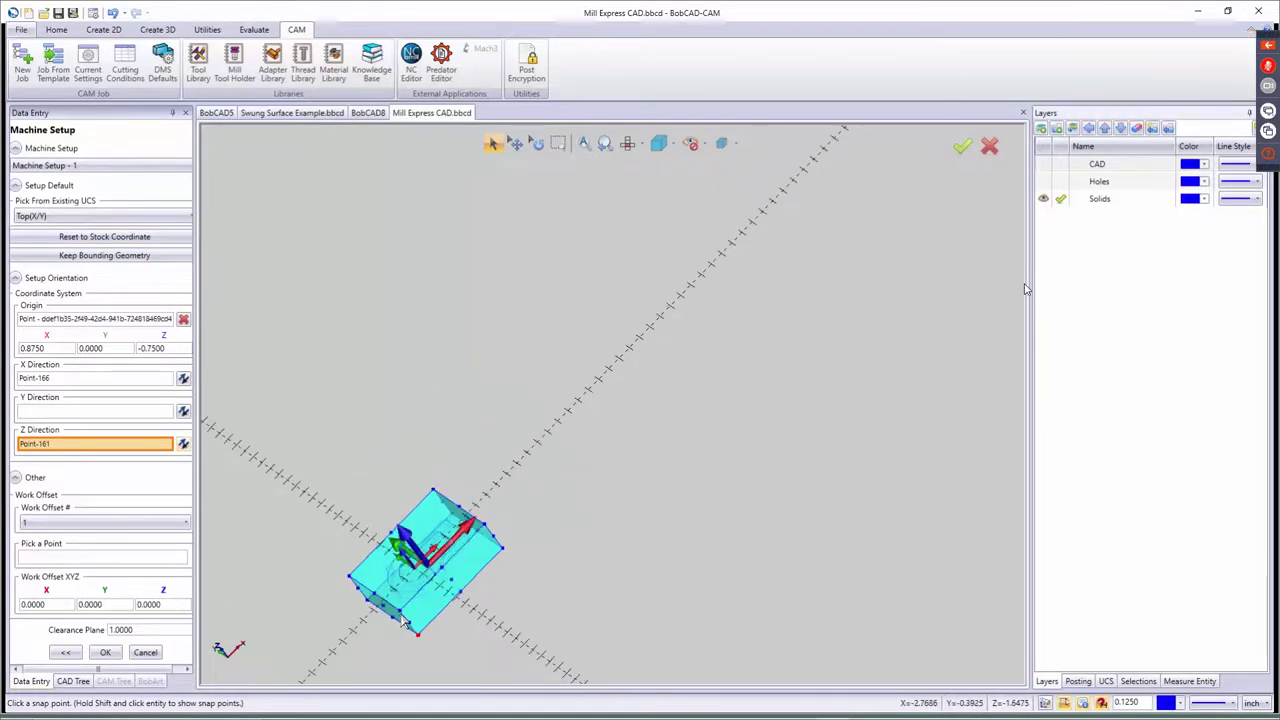
pyautogui.click(110, 318)
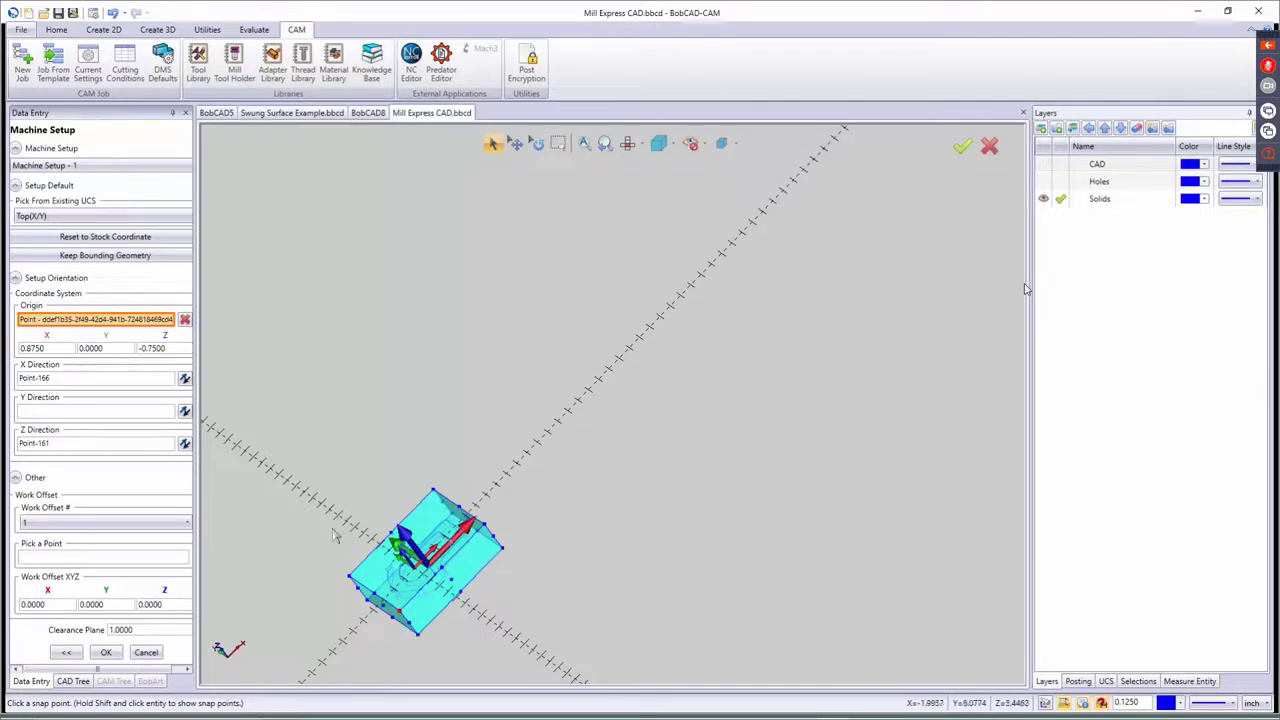
pyautogui.click(402, 617)
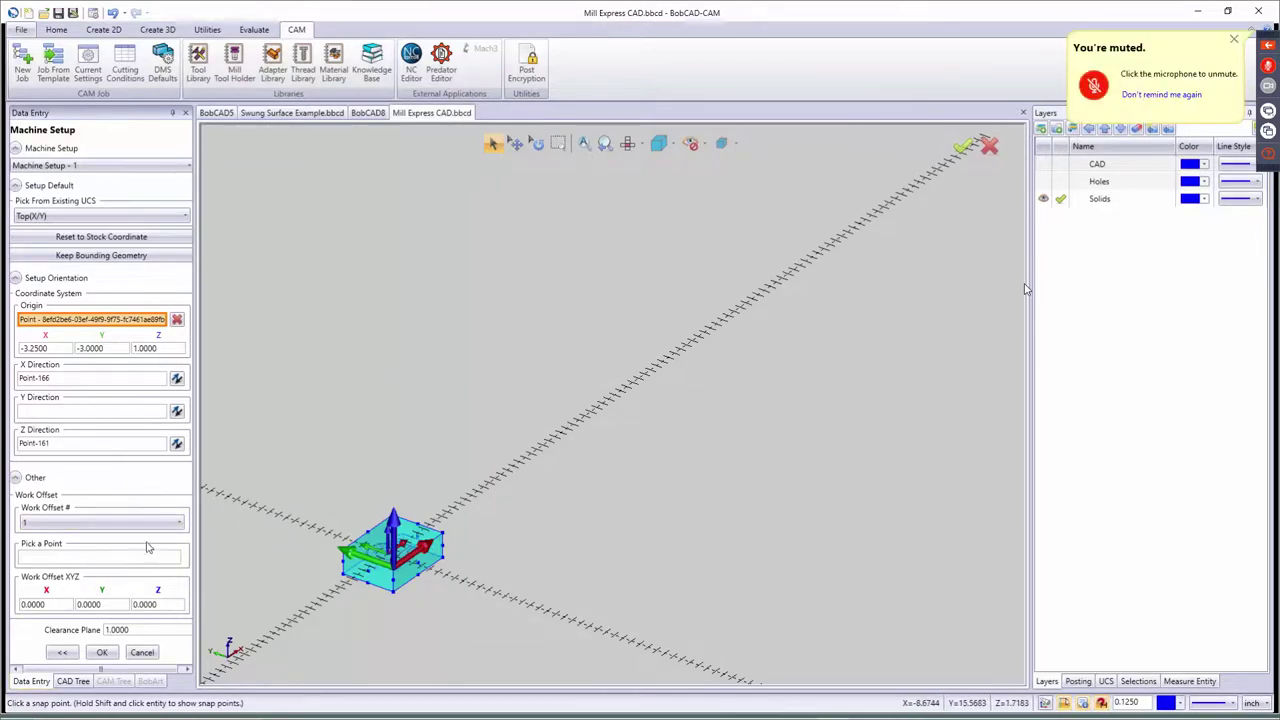
pyautogui.click(93, 523)
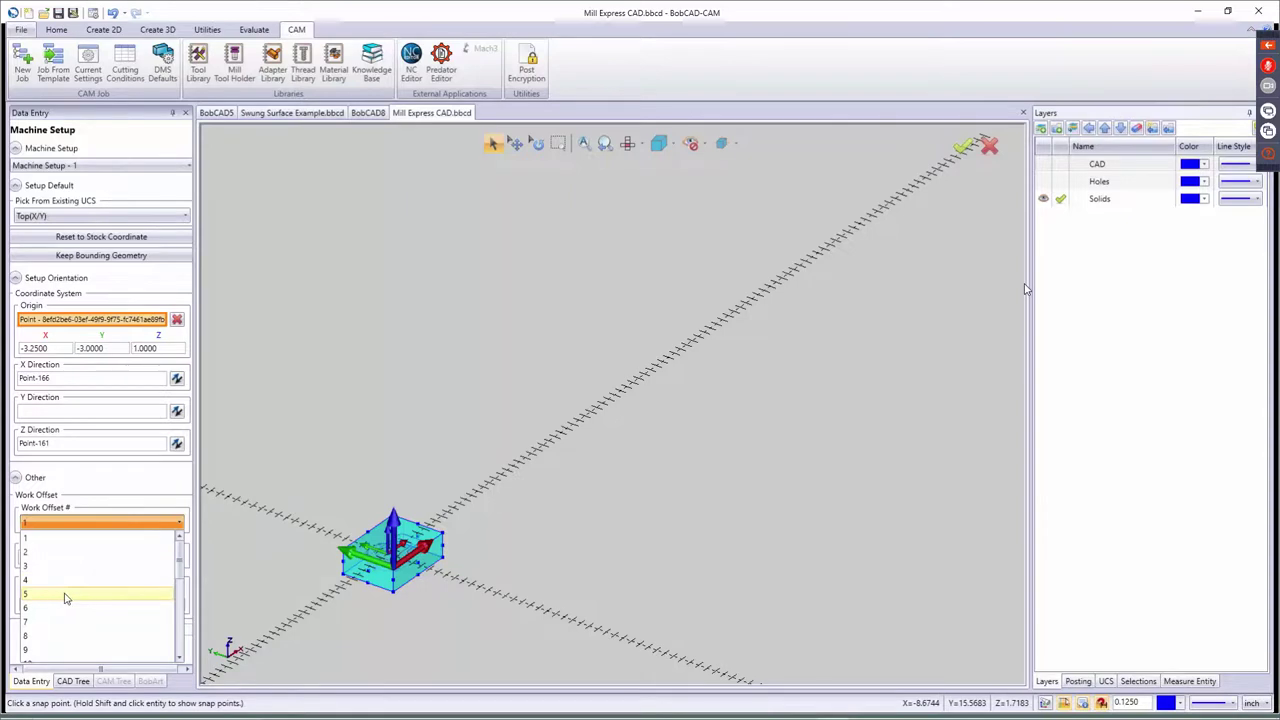
pyautogui.click(103, 500)
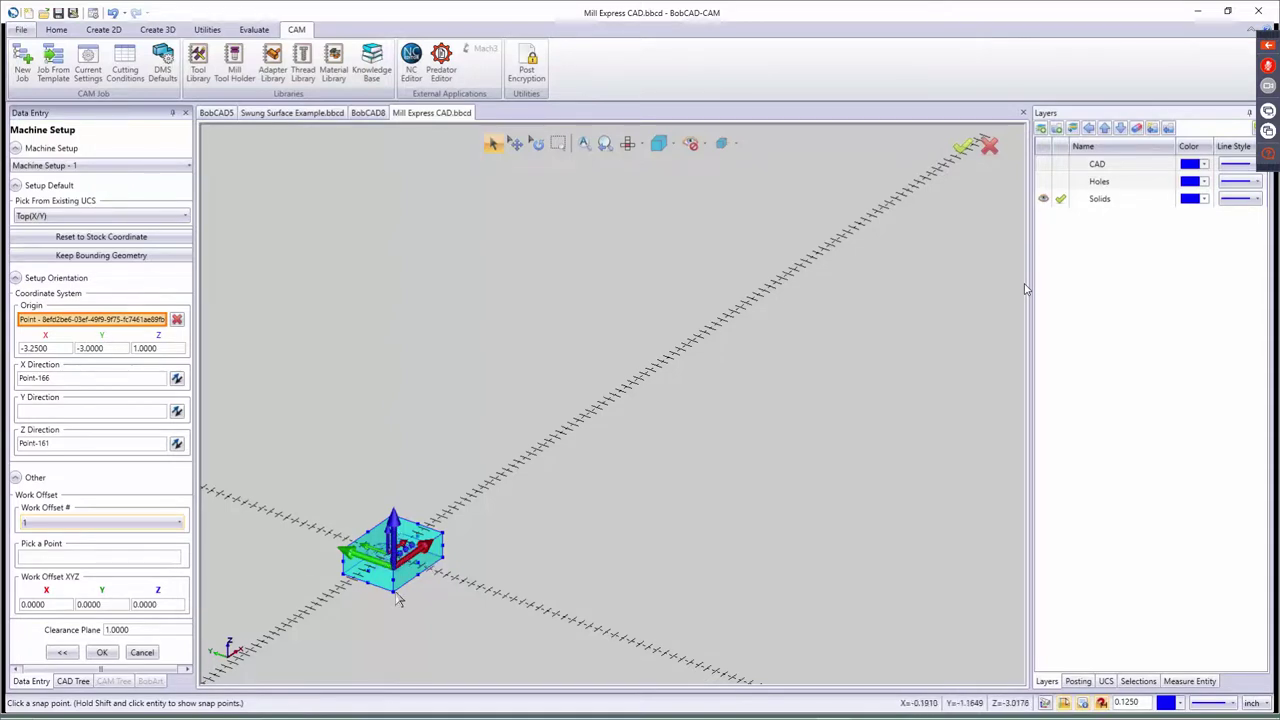
# - Set the work offset from a picked part point: X -4.1250, Y -3.0000, Z 2.7500
pyautogui.scroll(5, 395, 597)
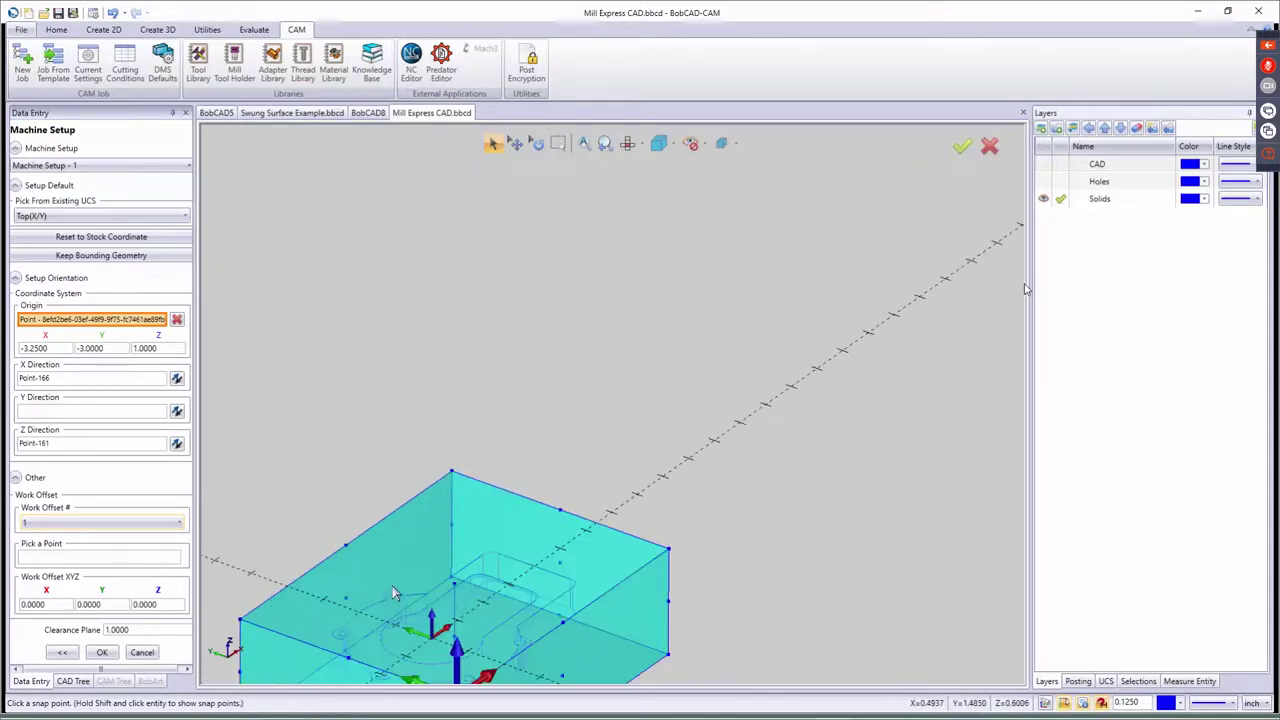
pyautogui.moveTo(465, 363); pyautogui.dragTo(466, 366, button='middle')
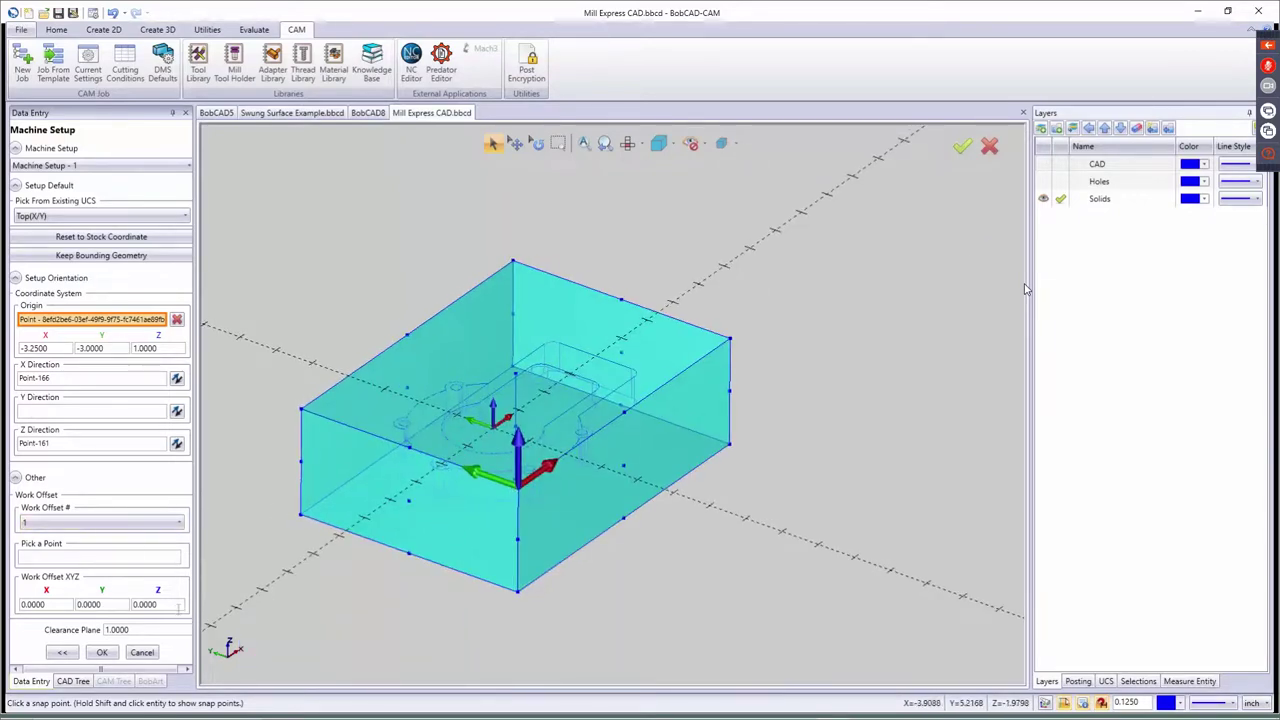
pyautogui.click(170, 604)
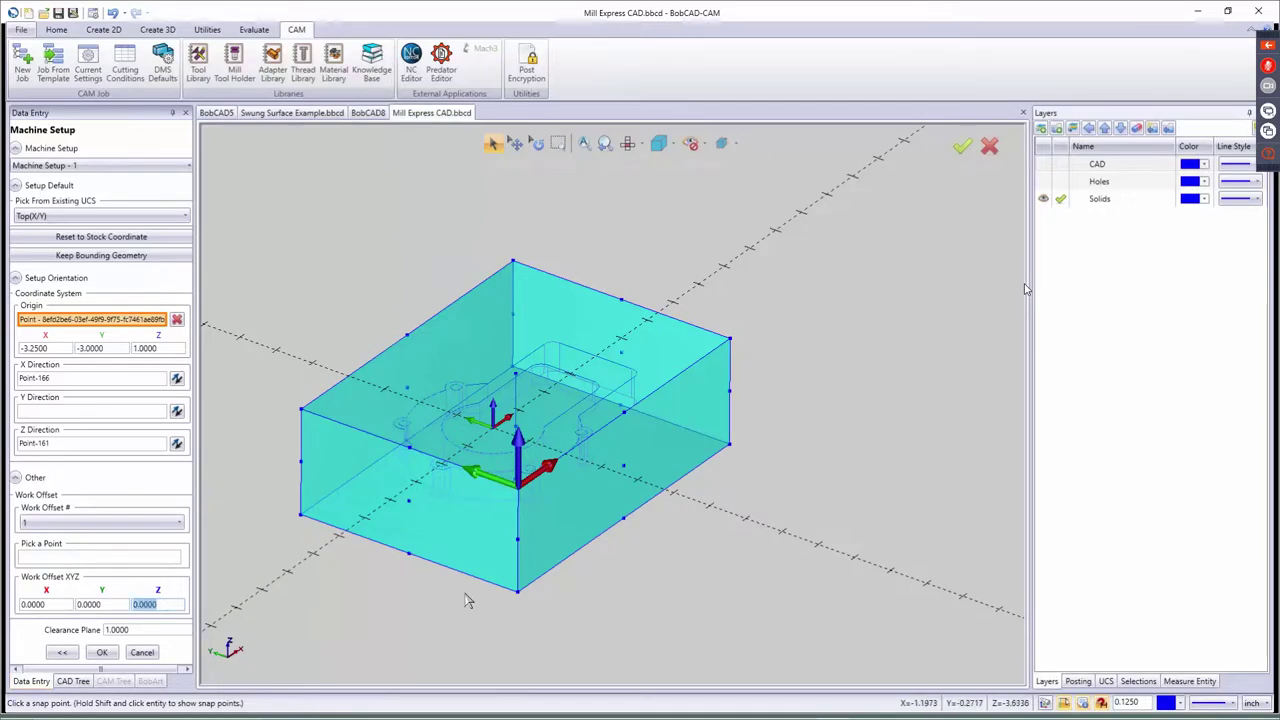
pyautogui.click(133, 560)
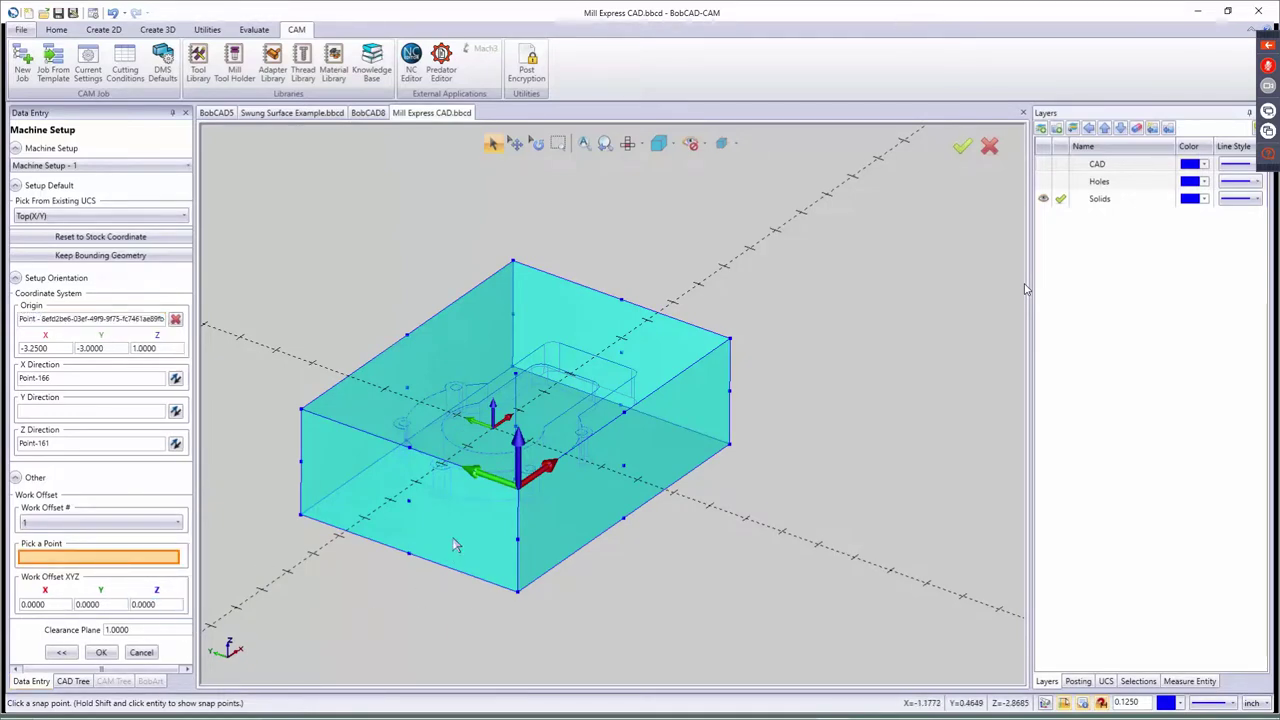
pyautogui.scroll(-5, 517, 527)
pyautogui.moveTo(517, 527); pyautogui.dragTo(521, 511, button='middle')
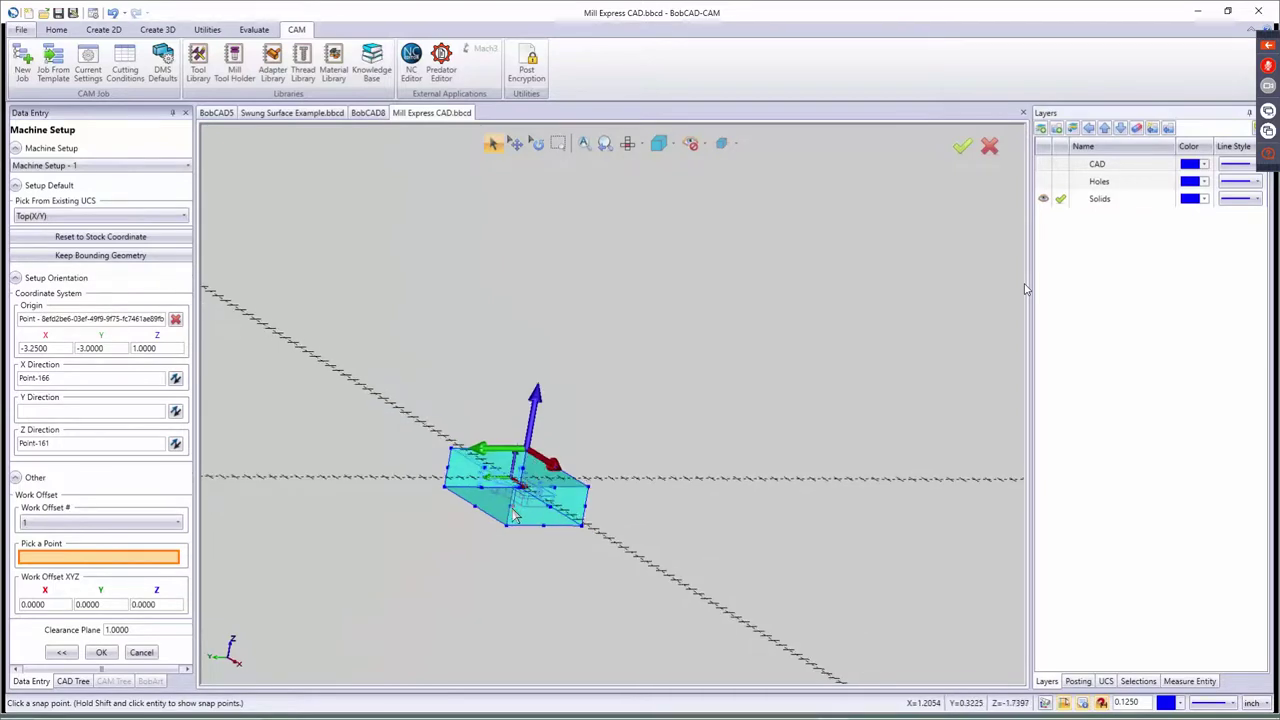
pyautogui.click(512, 515)
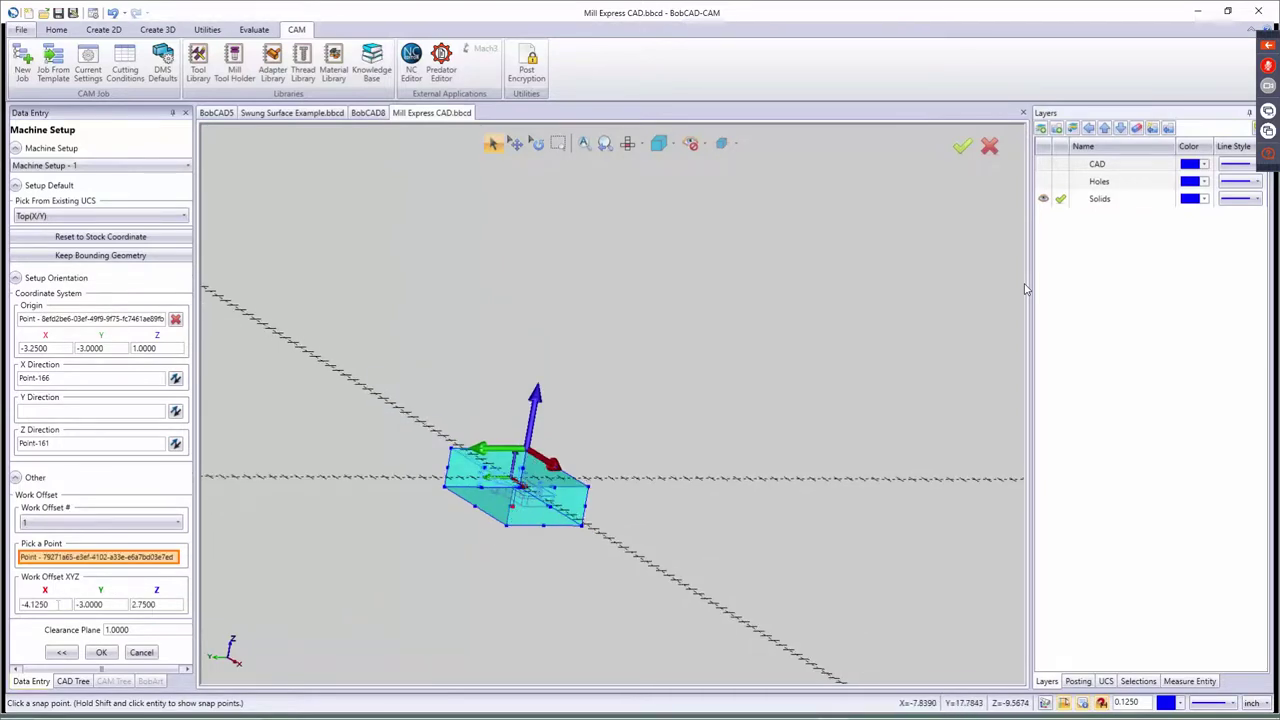
pyautogui.press('Tab')
pyautogui.press('Tab')
pyautogui.scroll(2, 406, 575)
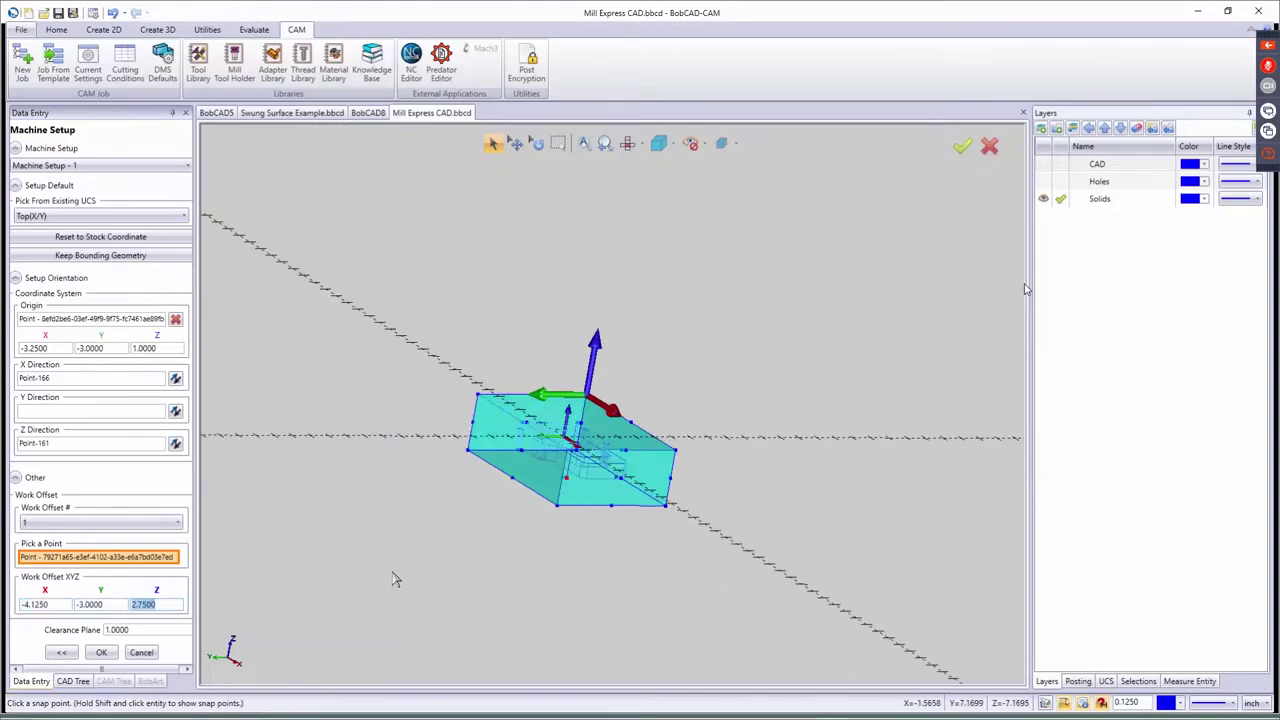
pyautogui.scroll(-2, 406, 575)
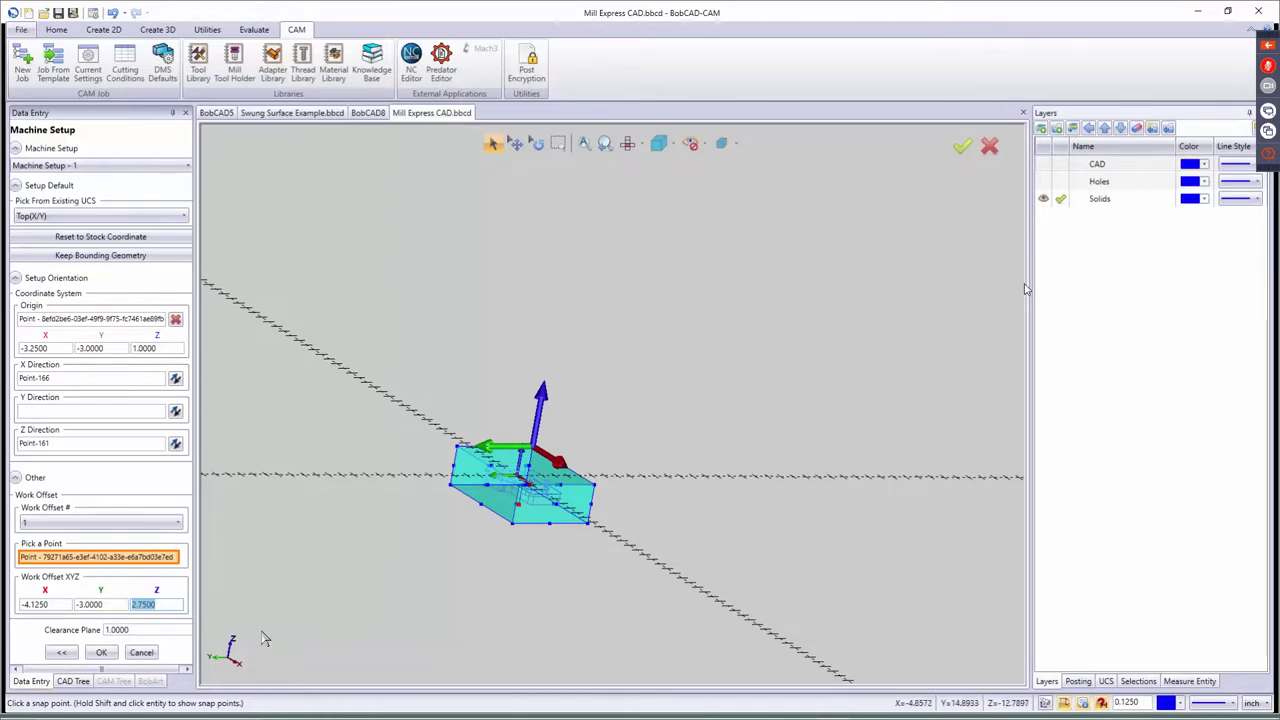
pyautogui.press('Home')
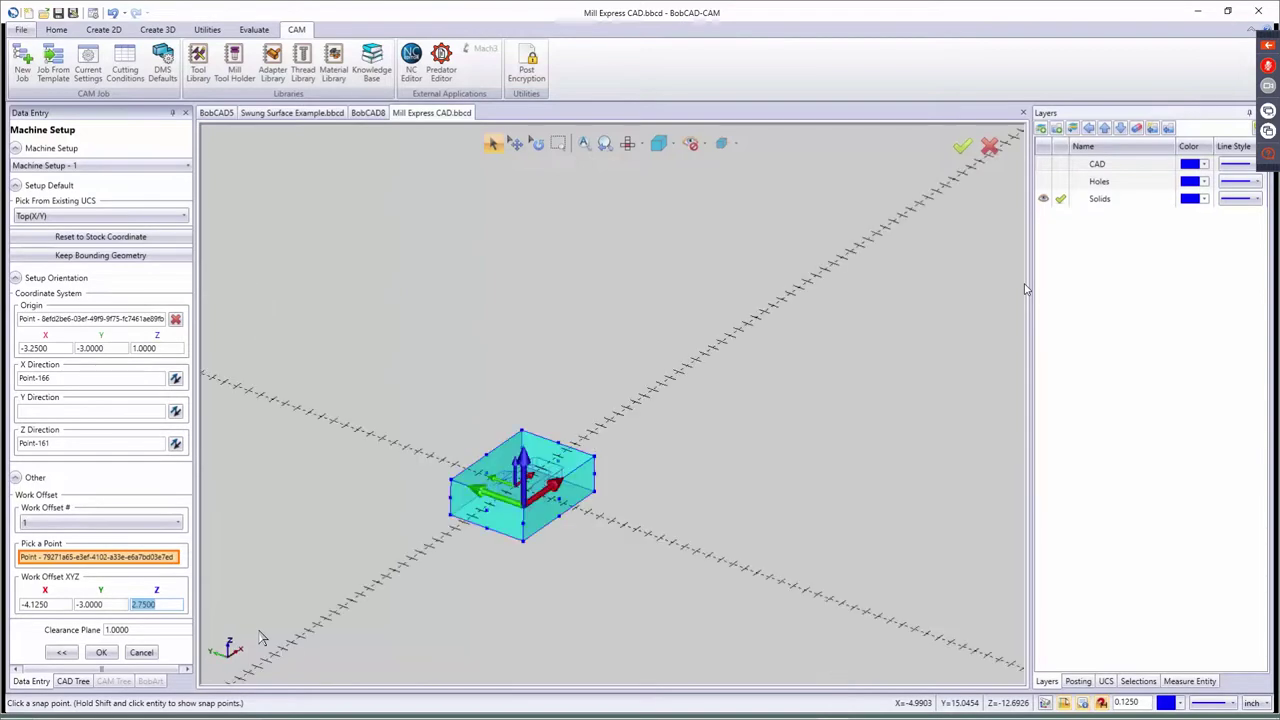
pyautogui.click(112, 630)
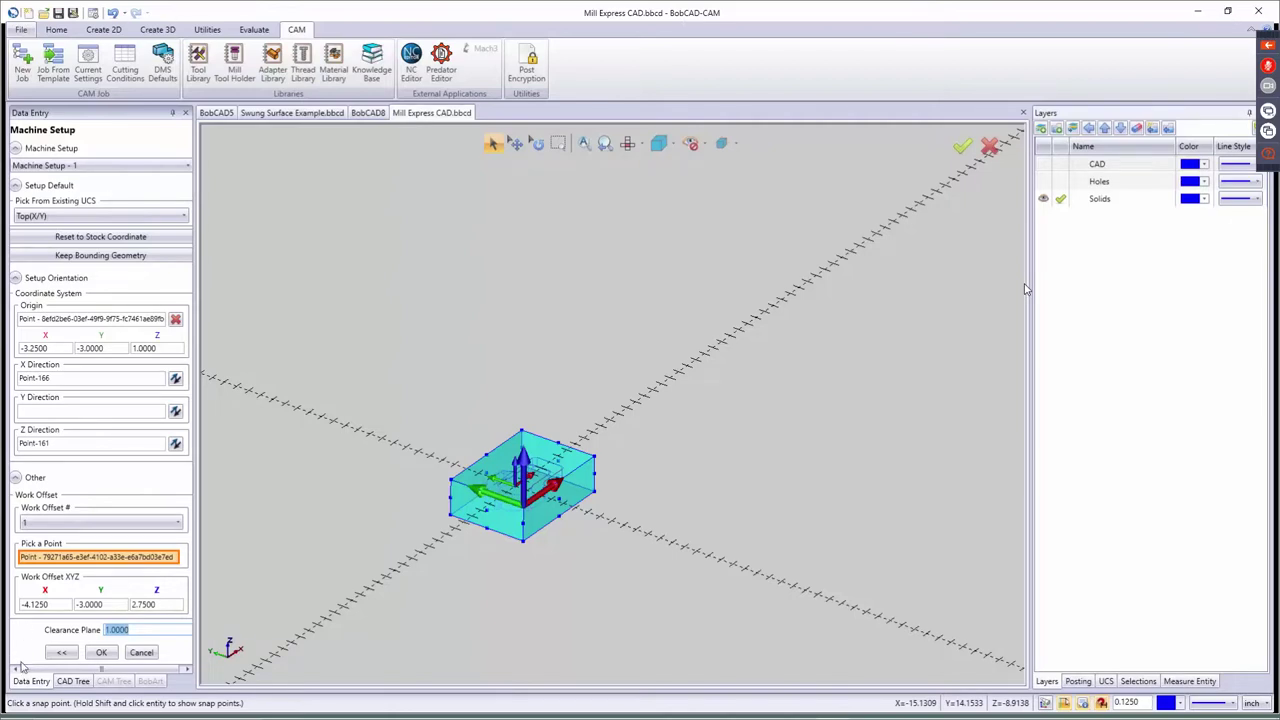
# - Accept Machine Setup - 1 and select Milling Job to show its milling features
pyautogui.click(104, 653)
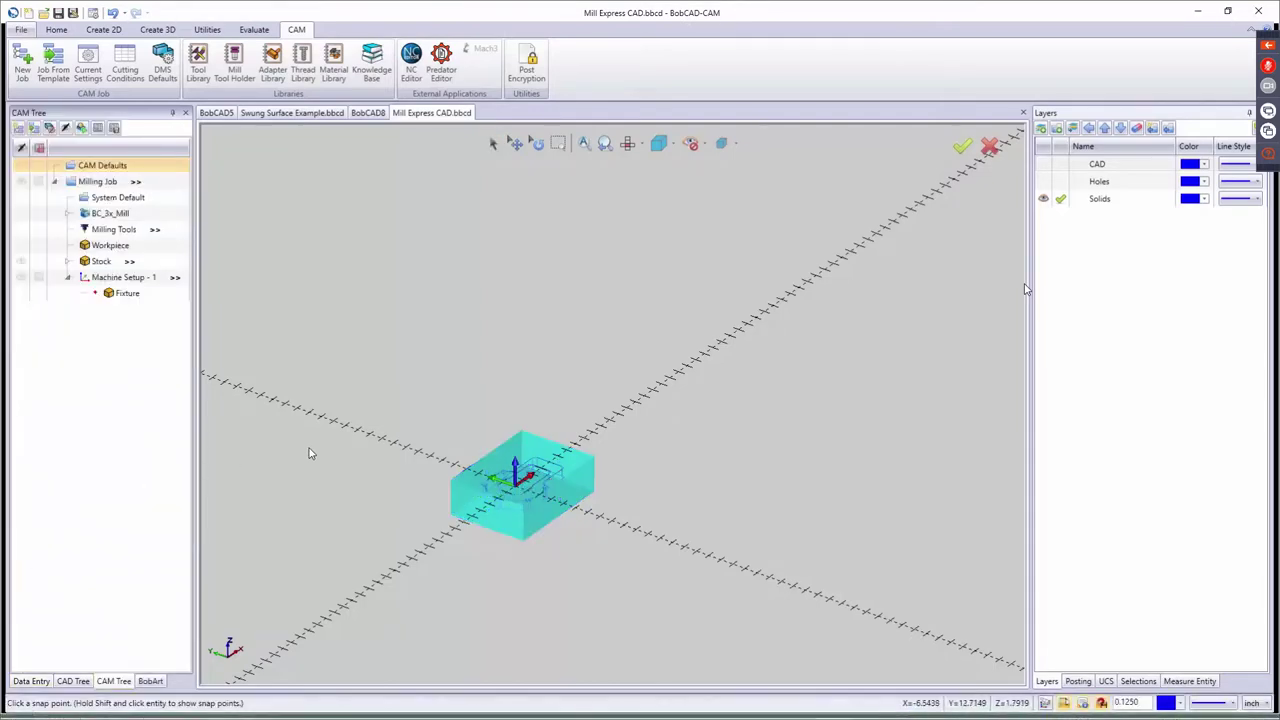
pyautogui.click(90, 184)
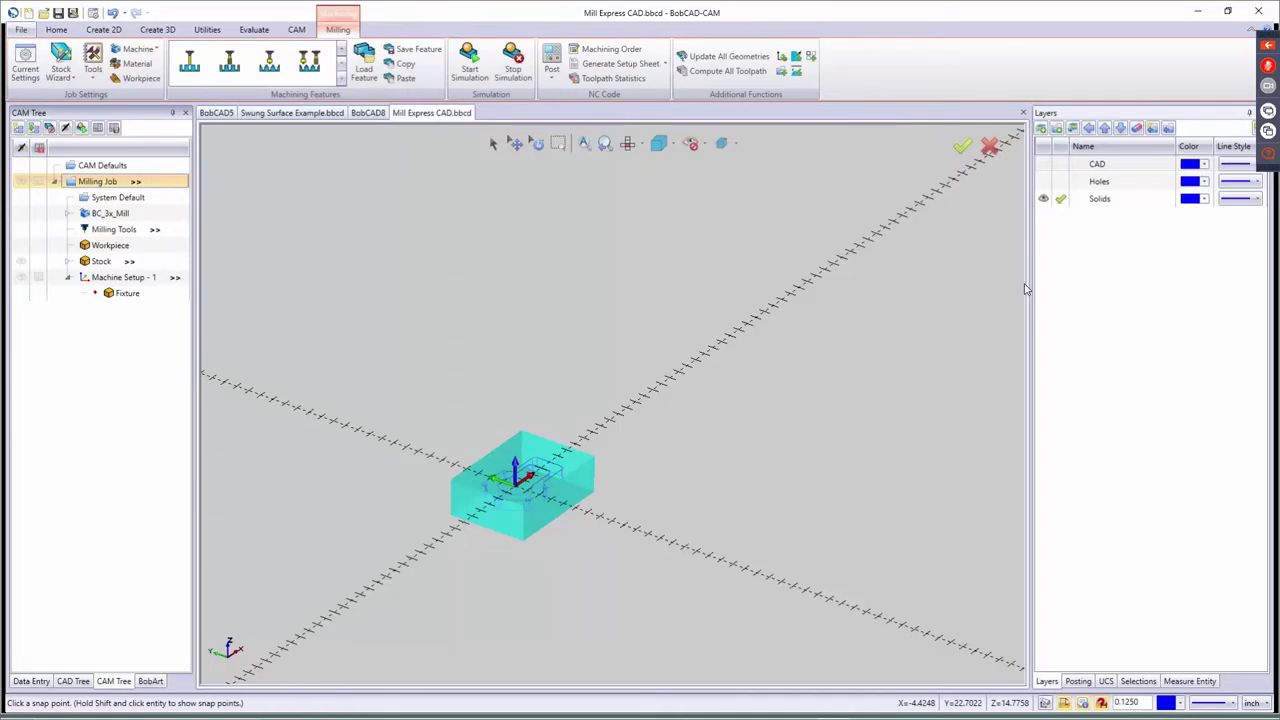